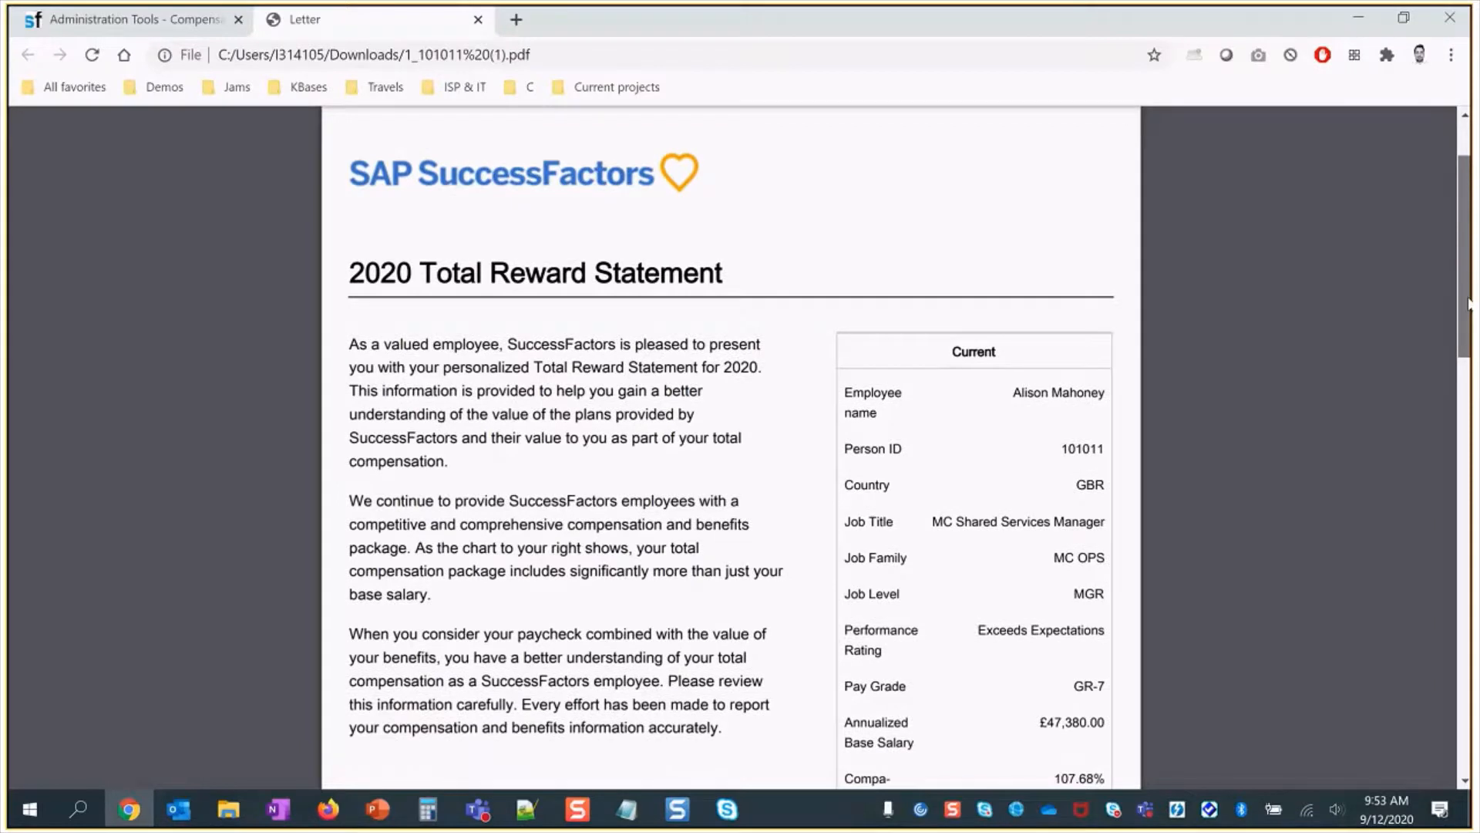
# - Review the 2020 Total Reward Statement letter, including its message text and the Current, Rewards and New tables
pyautogui.moveTo(1469, 305); pyautogui.dragTo(1470, 309)
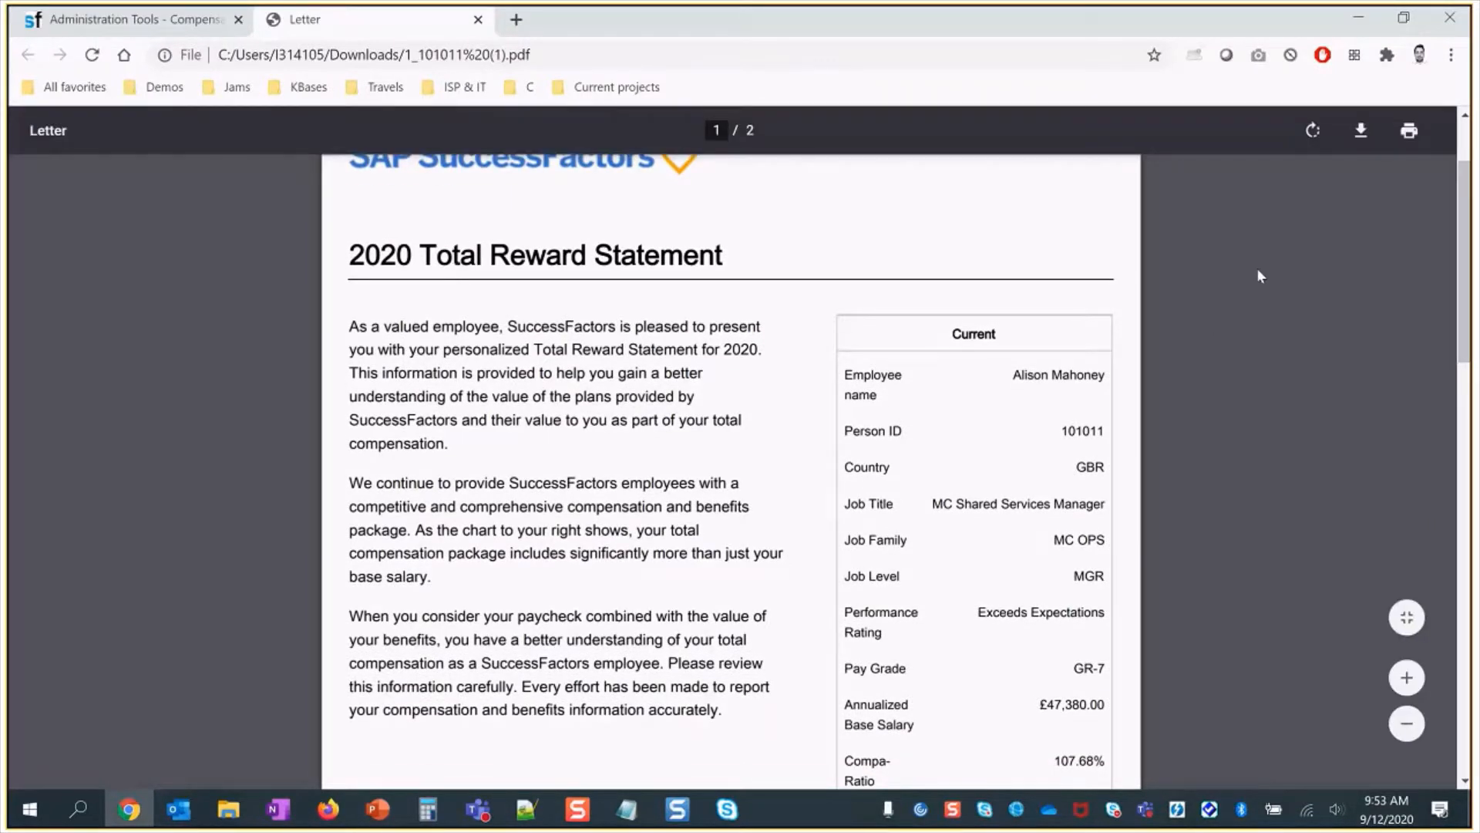
pyautogui.moveTo(1463, 250); pyautogui.dragTo(1458, 472)
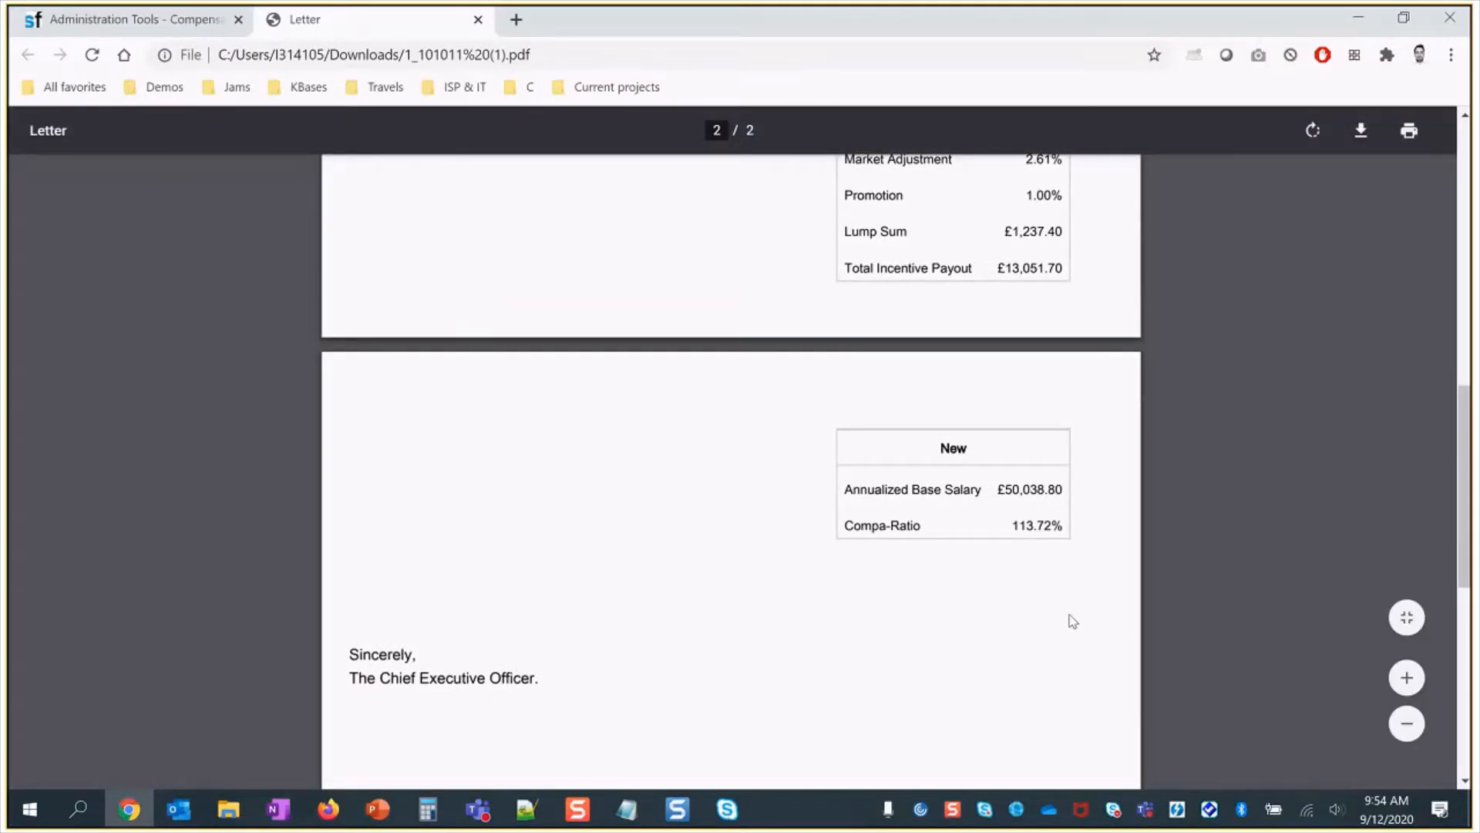
pyautogui.moveTo(1467, 512); pyautogui.dragTo(1468, 299)
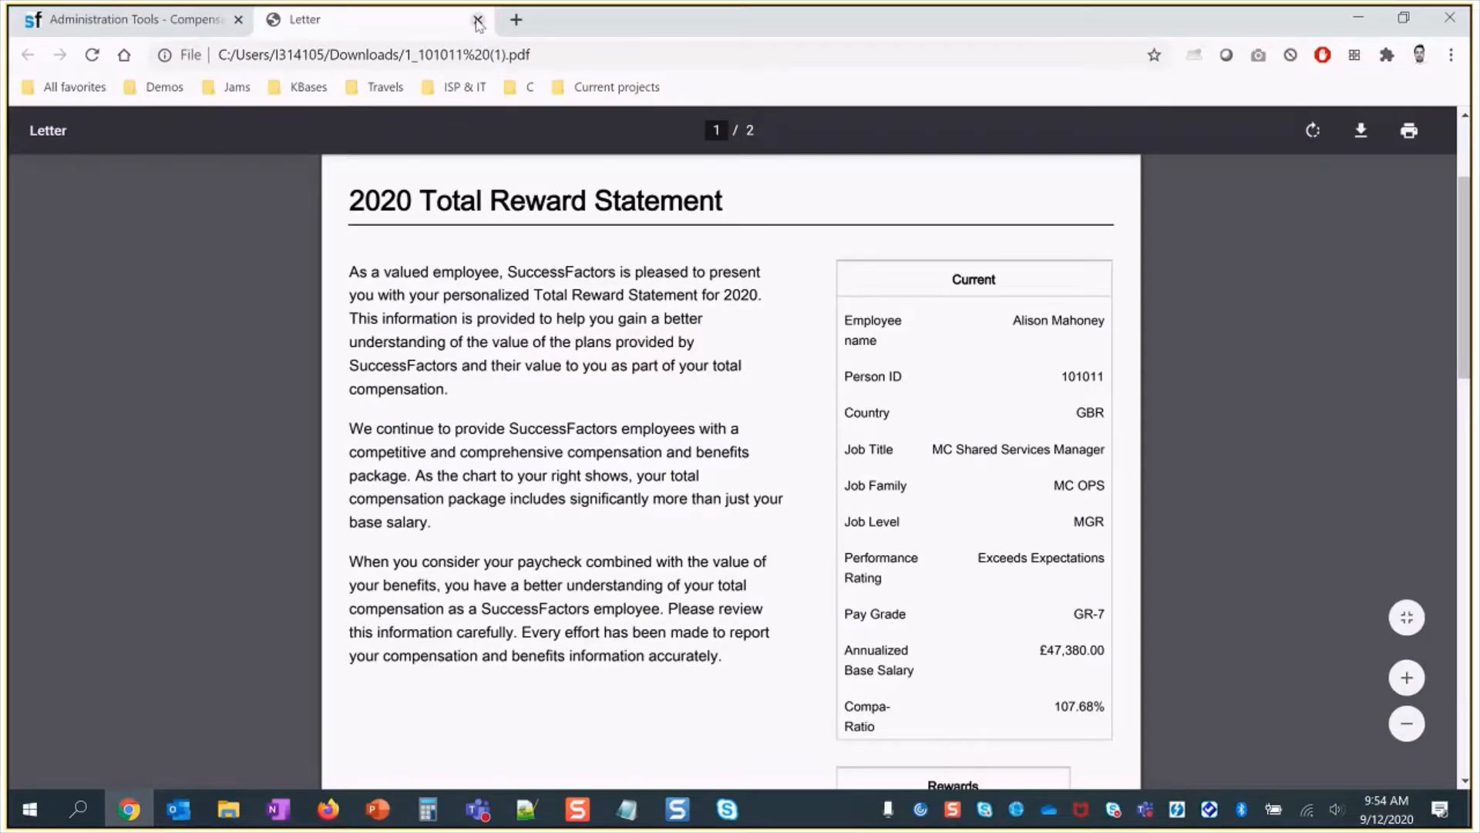
# - Return to the compensation administration page and open the 2020 Total Reward Statement template for editing from the actions for all plans
pyautogui.click(190, 29)
pyautogui.click(1144, 731)
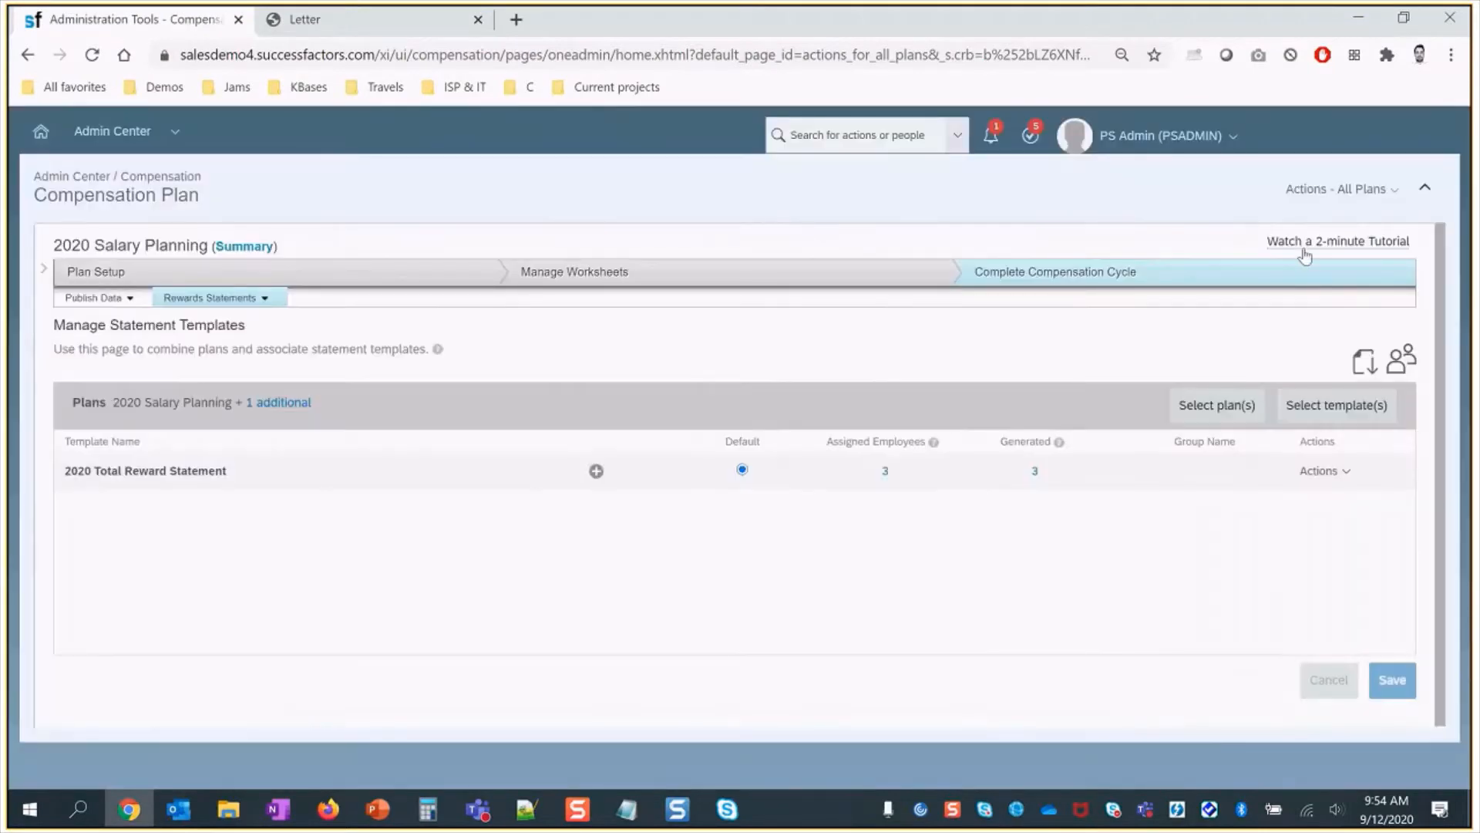
pyautogui.click(1319, 193)
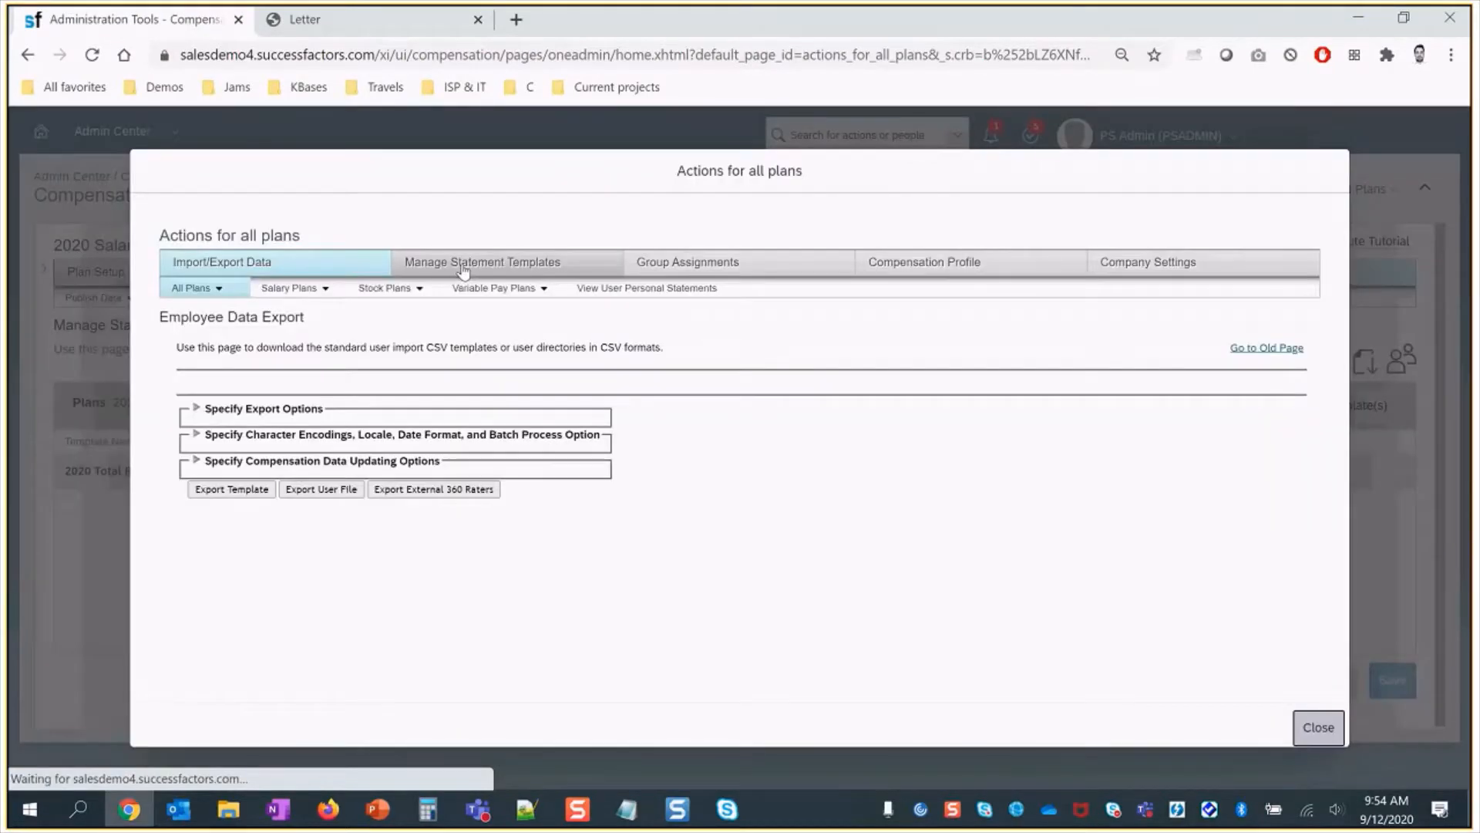
pyautogui.click(480, 270)
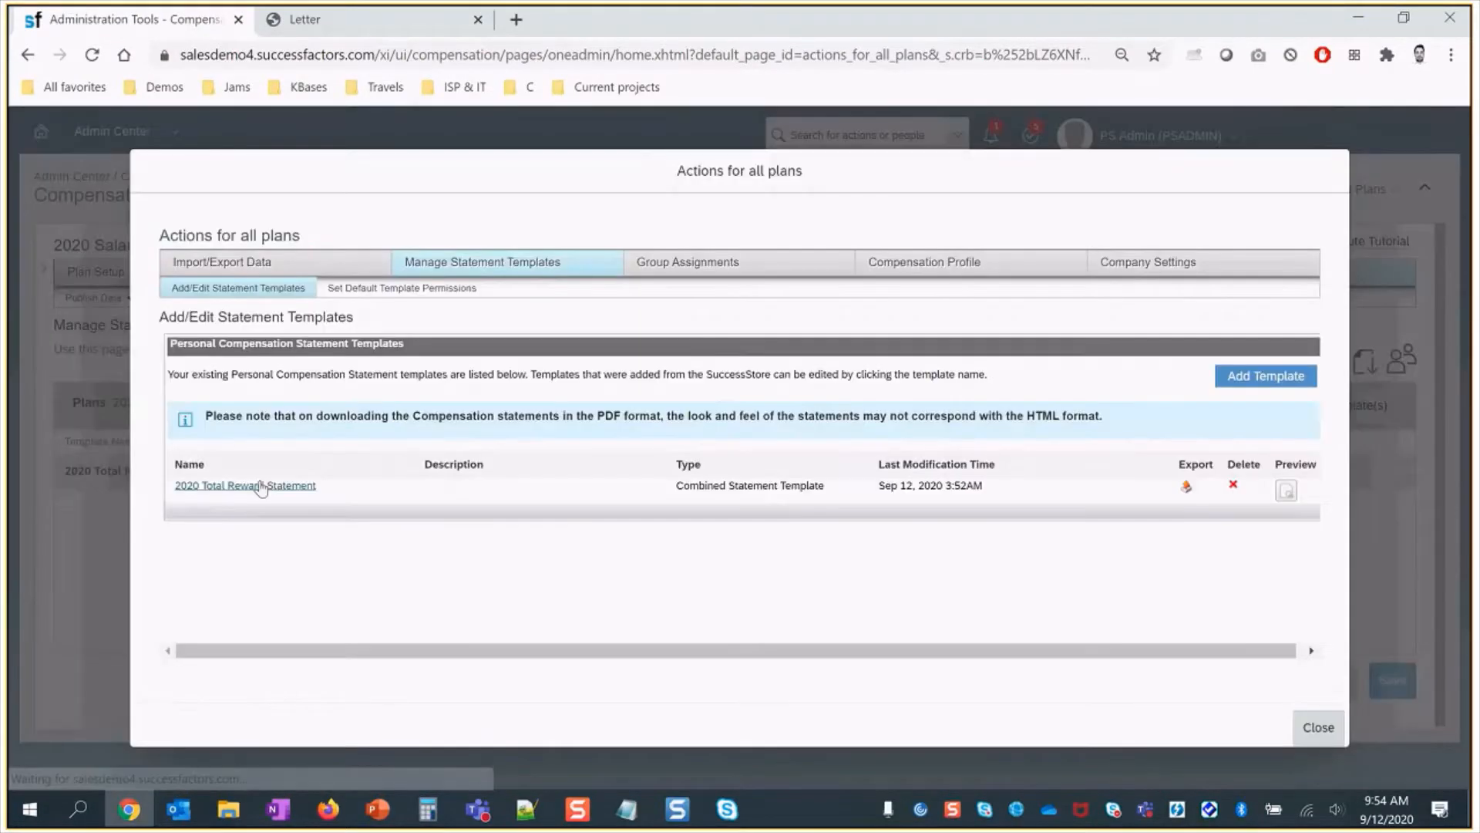
pyautogui.click(262, 485)
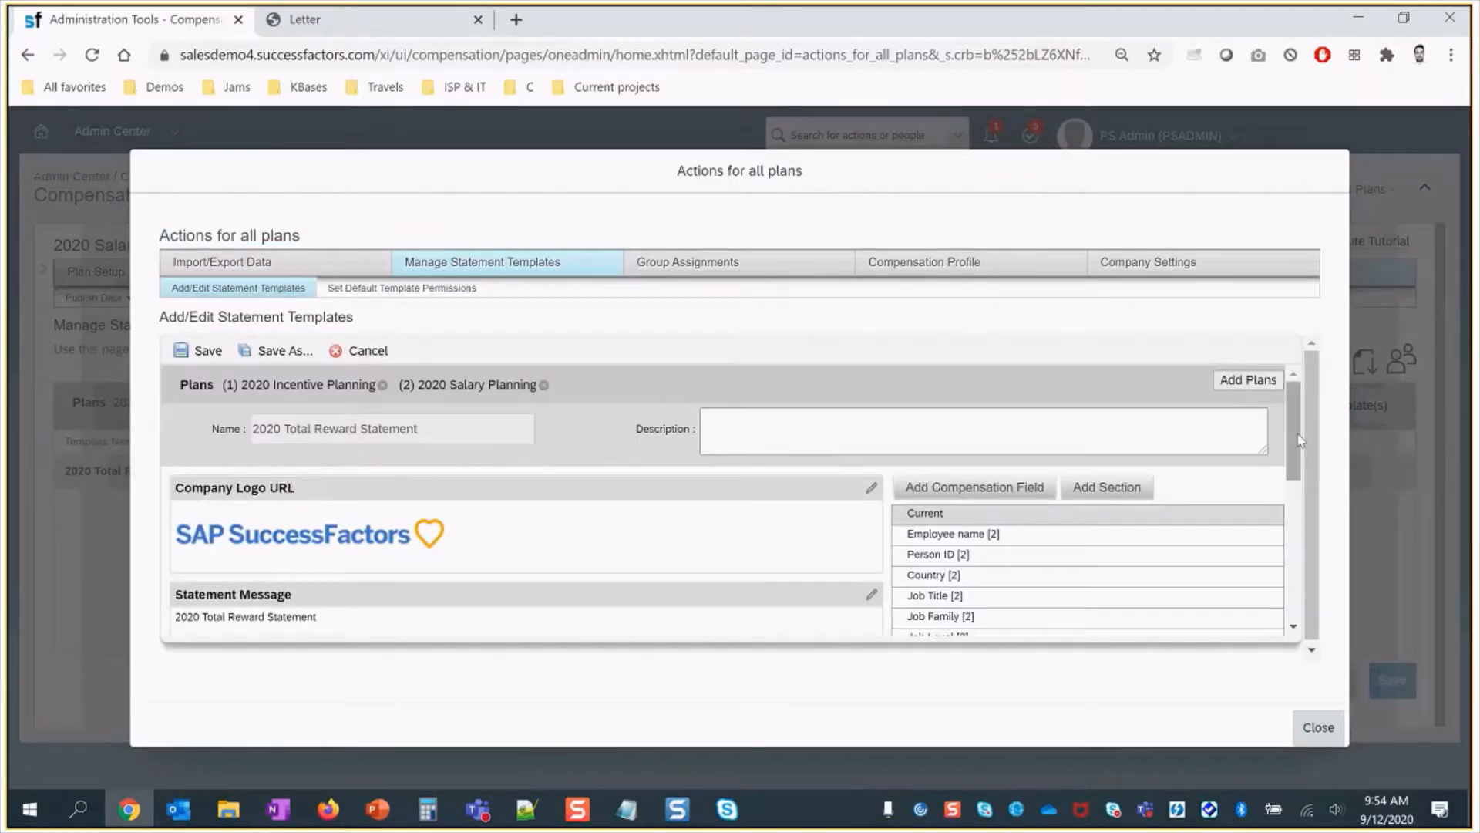
pyautogui.scroll(-1, 1297, 457)
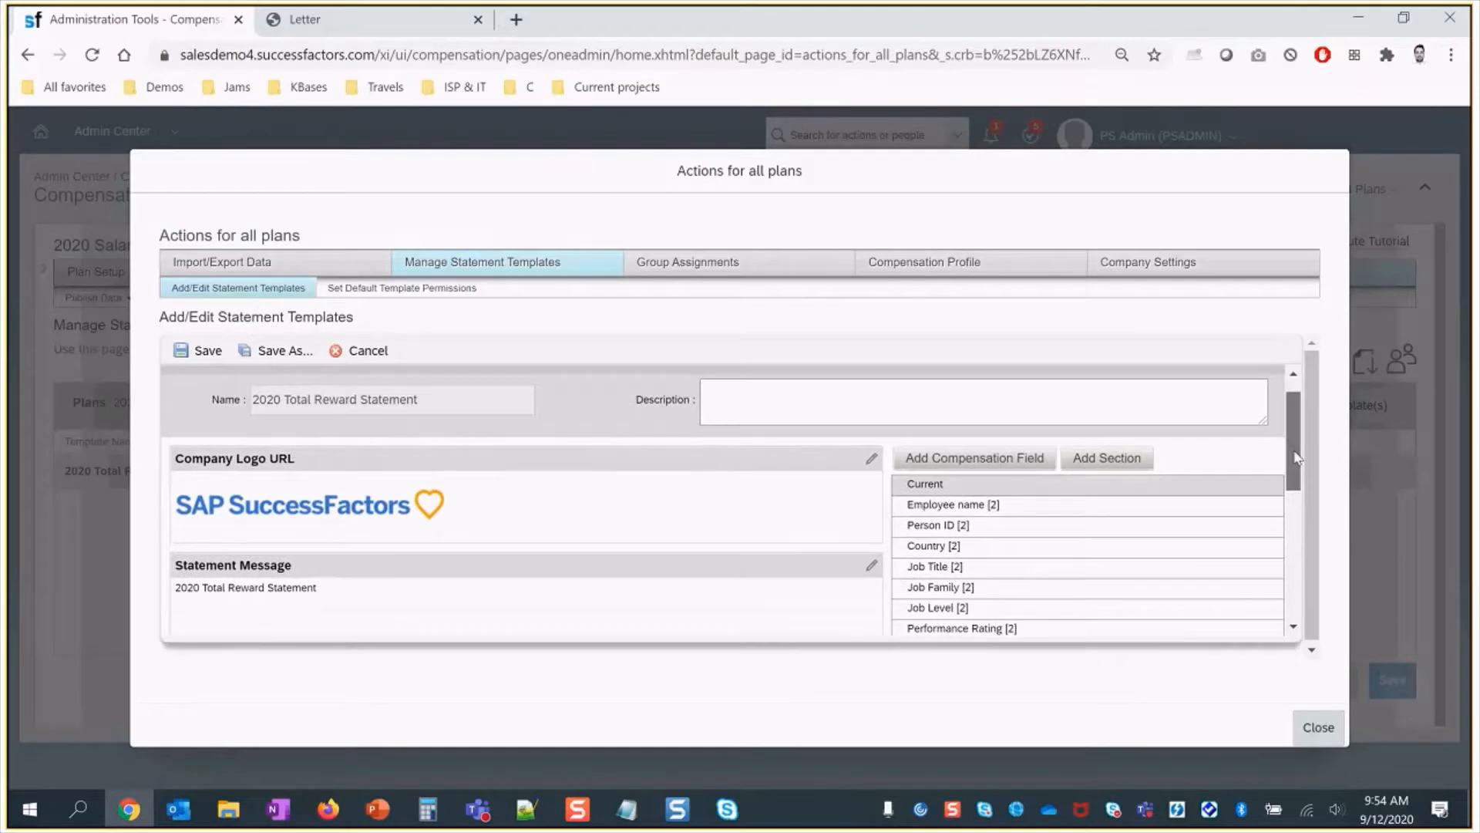
pyautogui.scroll(-4, 1297, 458)
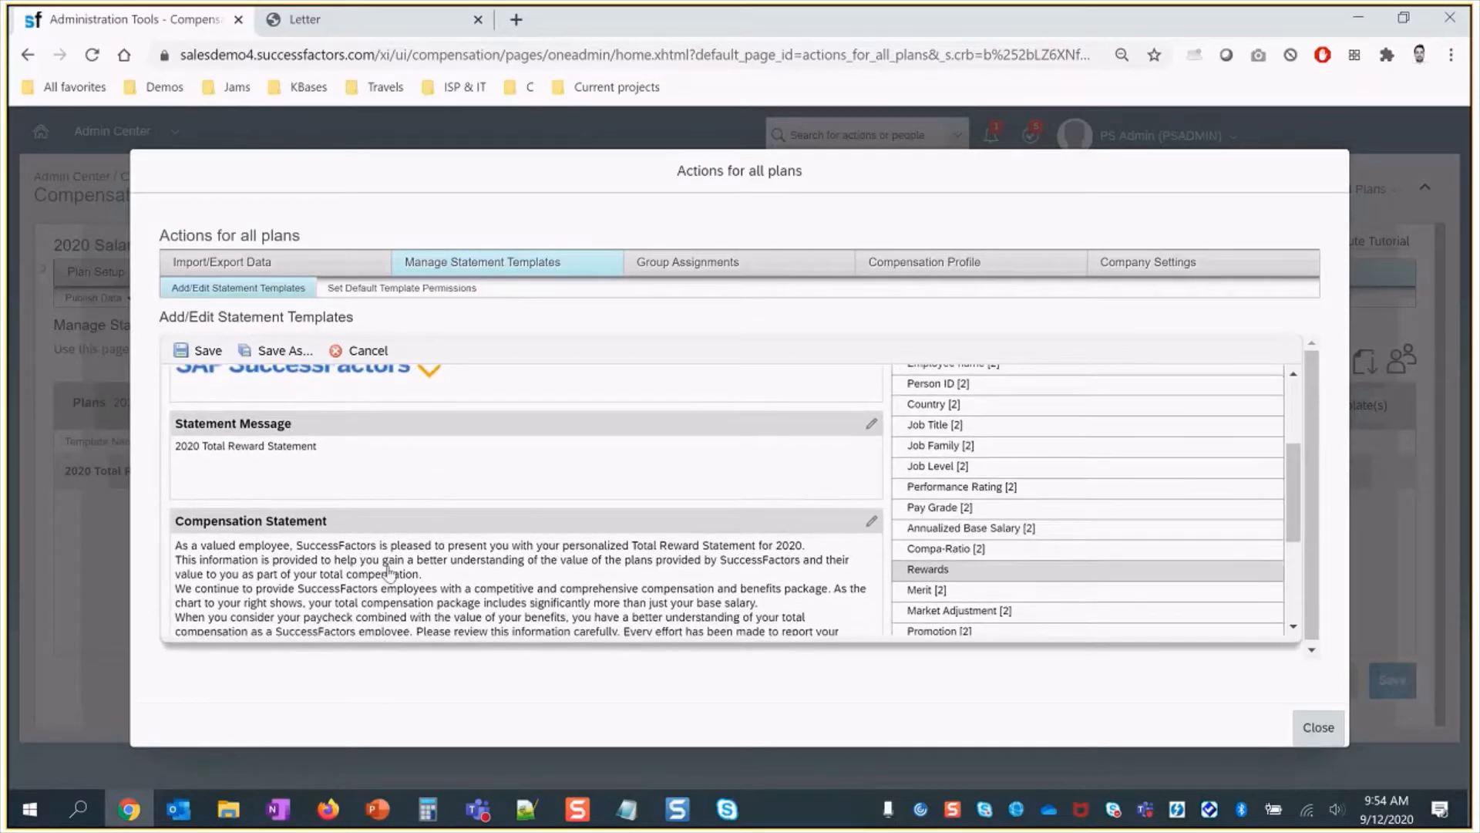
# - Insert the line "Employee information :" above the opening paragraph of the Compensation Statement text
pyautogui.click(179, 552)
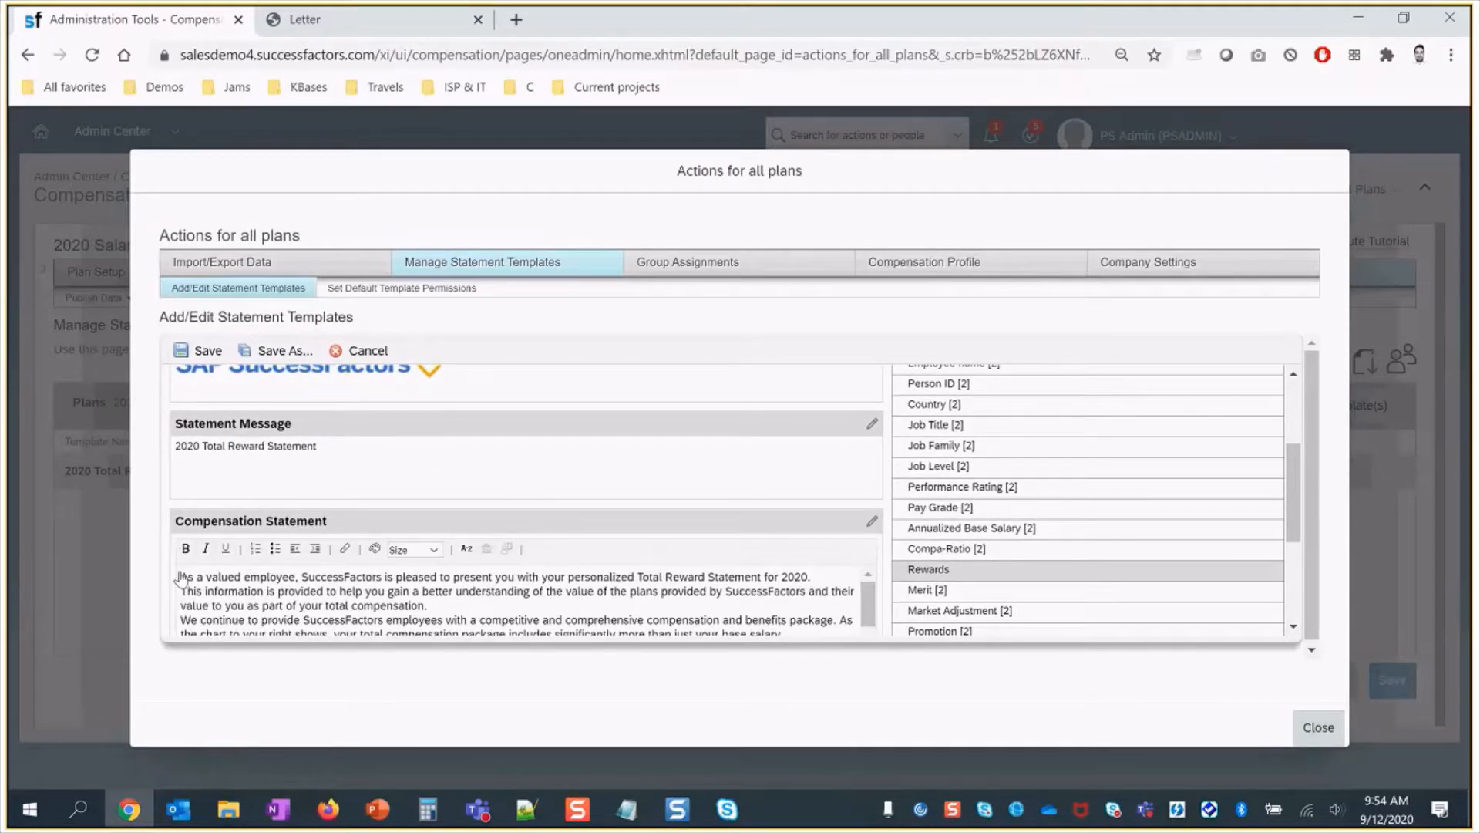
pyautogui.click(324, 20)
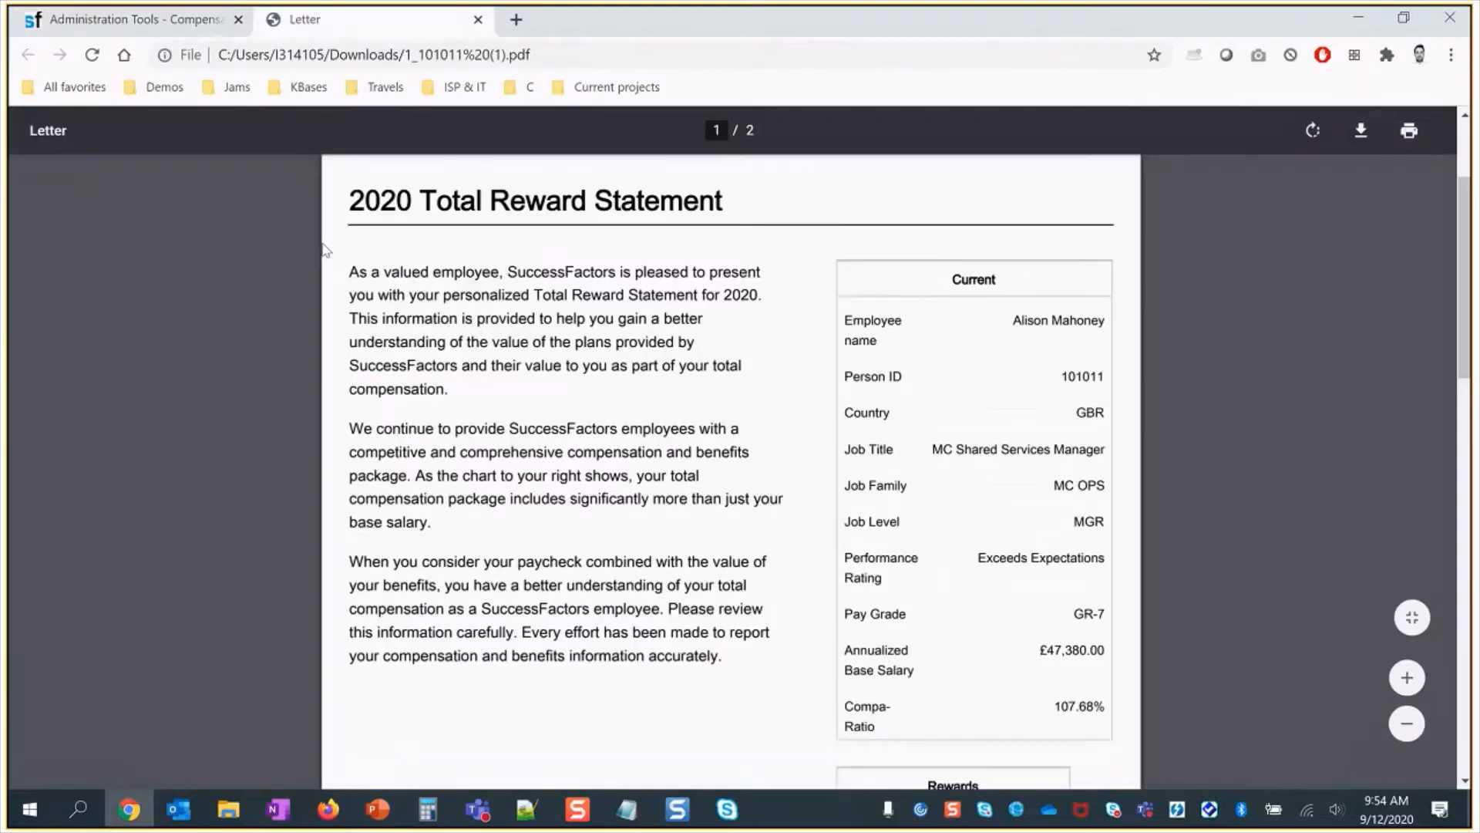
pyautogui.click(177, 30)
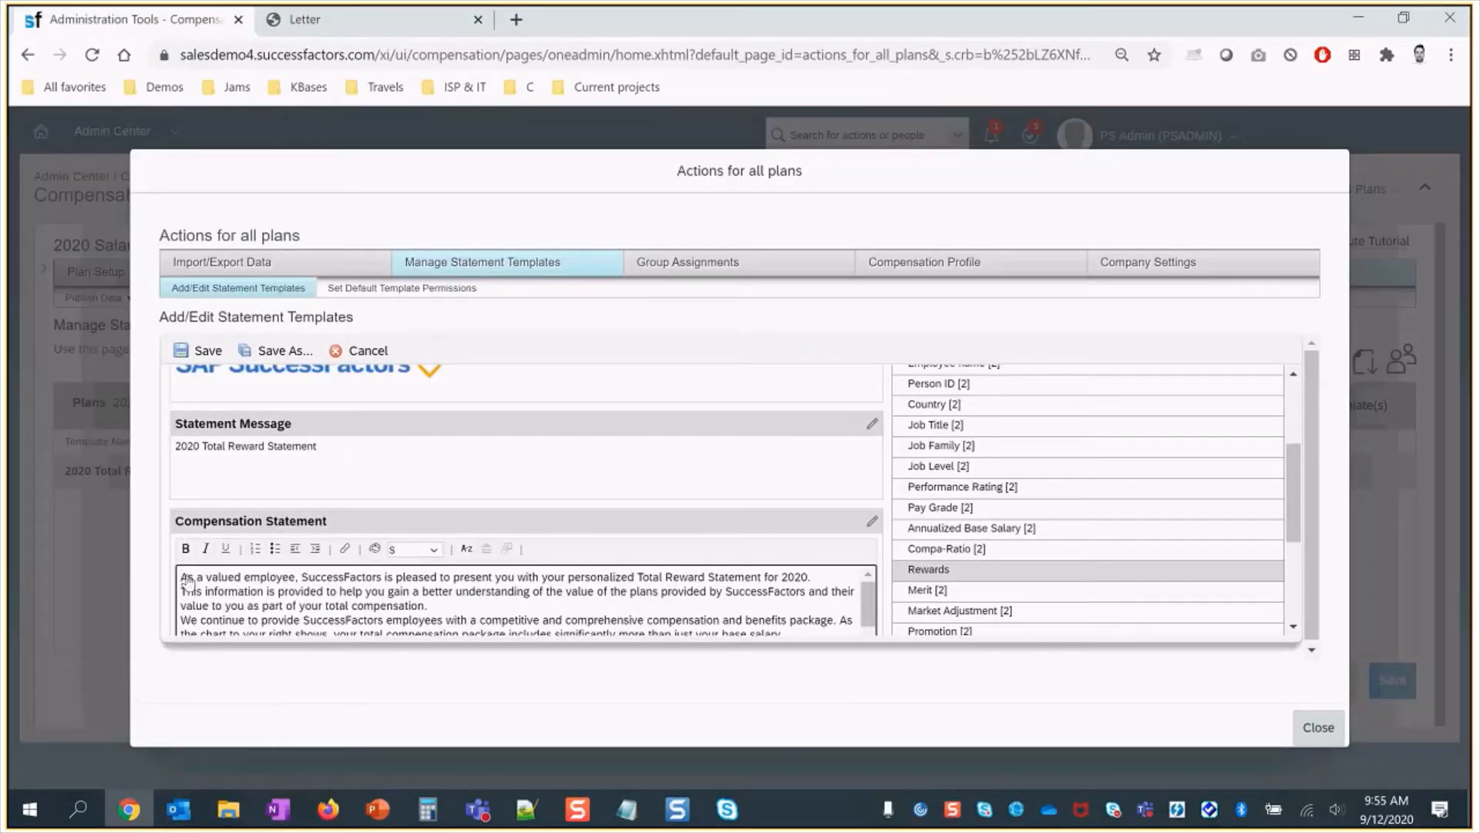
pyautogui.press('Return')
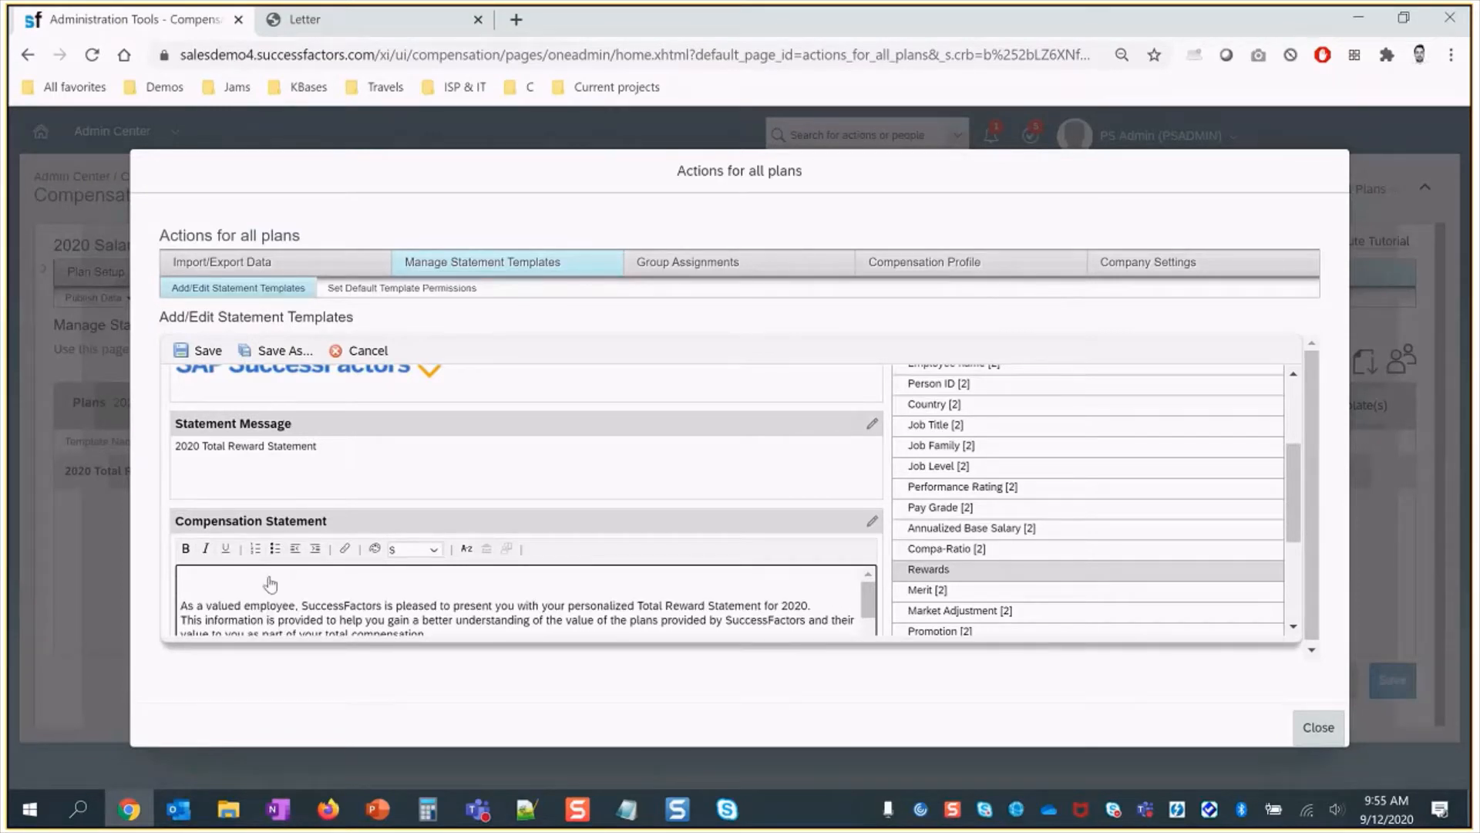
pyautogui.write('Employee information :')
pyautogui.press('Return')
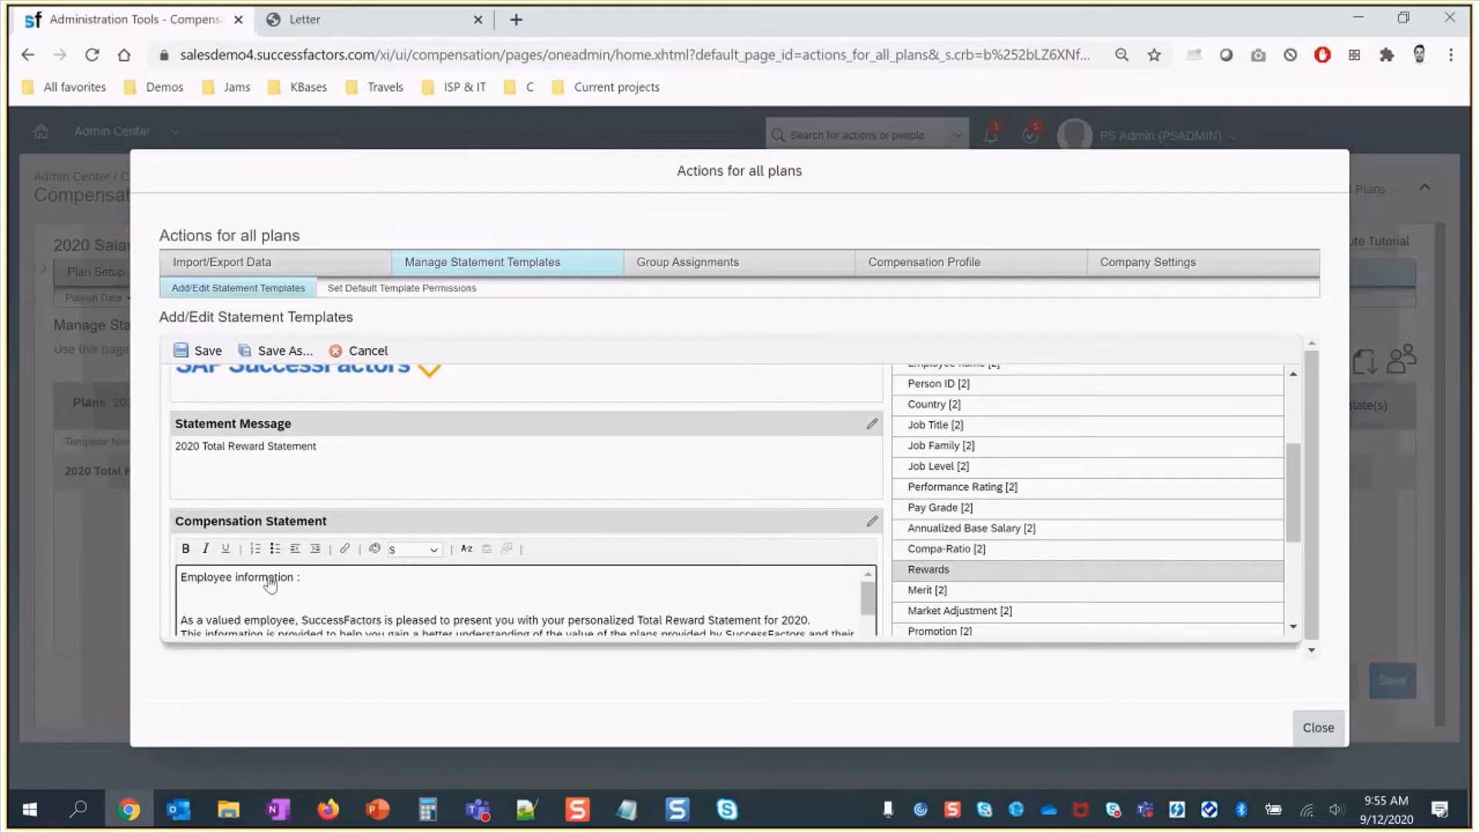
# - Save the edited statement template and close the actions for all plans
pyautogui.click(202, 352)
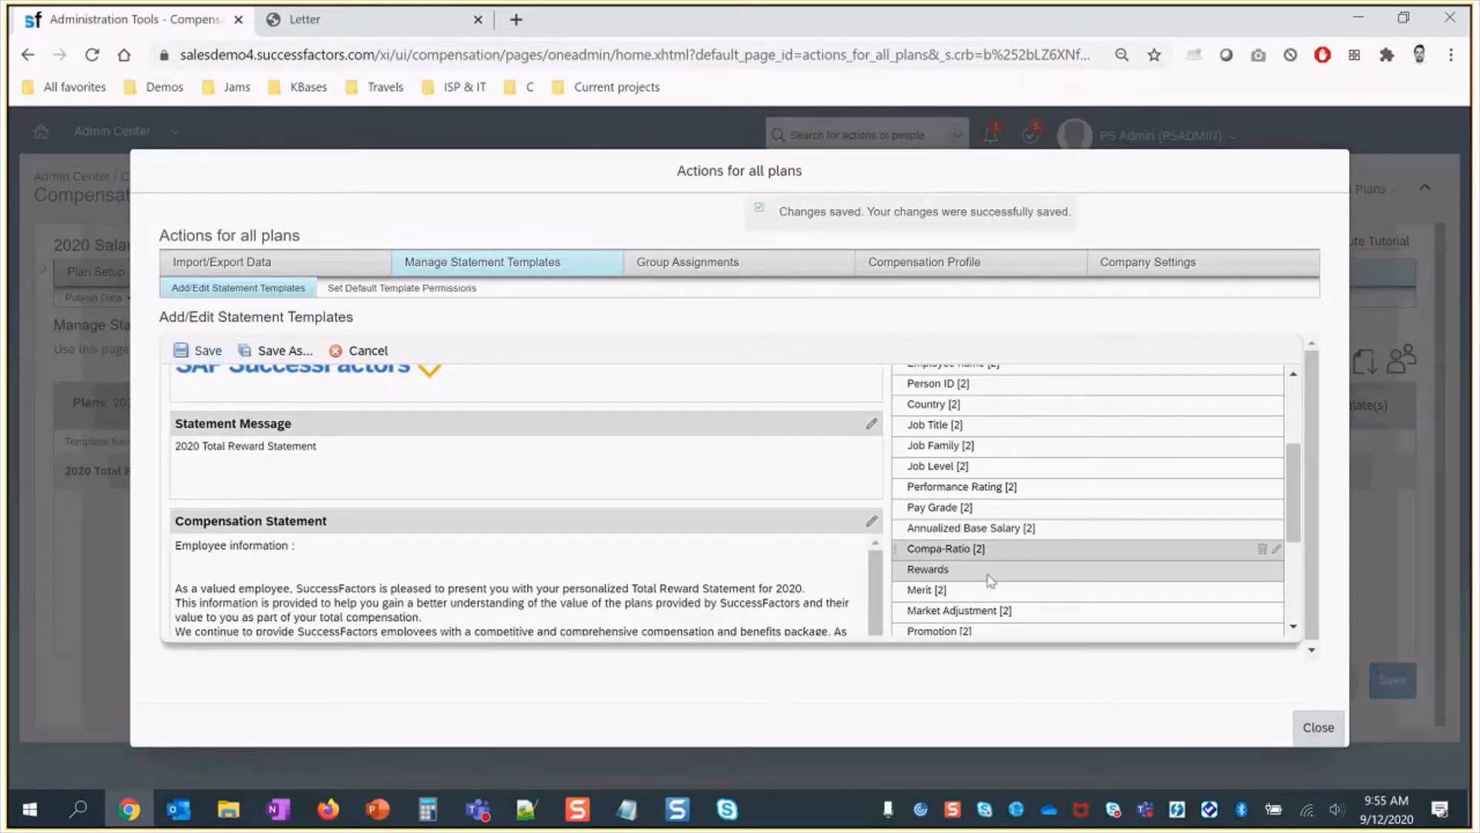
pyautogui.moveTo(1297, 462)
pyautogui.mouseDown()
pyautogui.moveTo(1301, 445)
pyautogui.moveTo(1302, 461)
pyautogui.mouseUp()
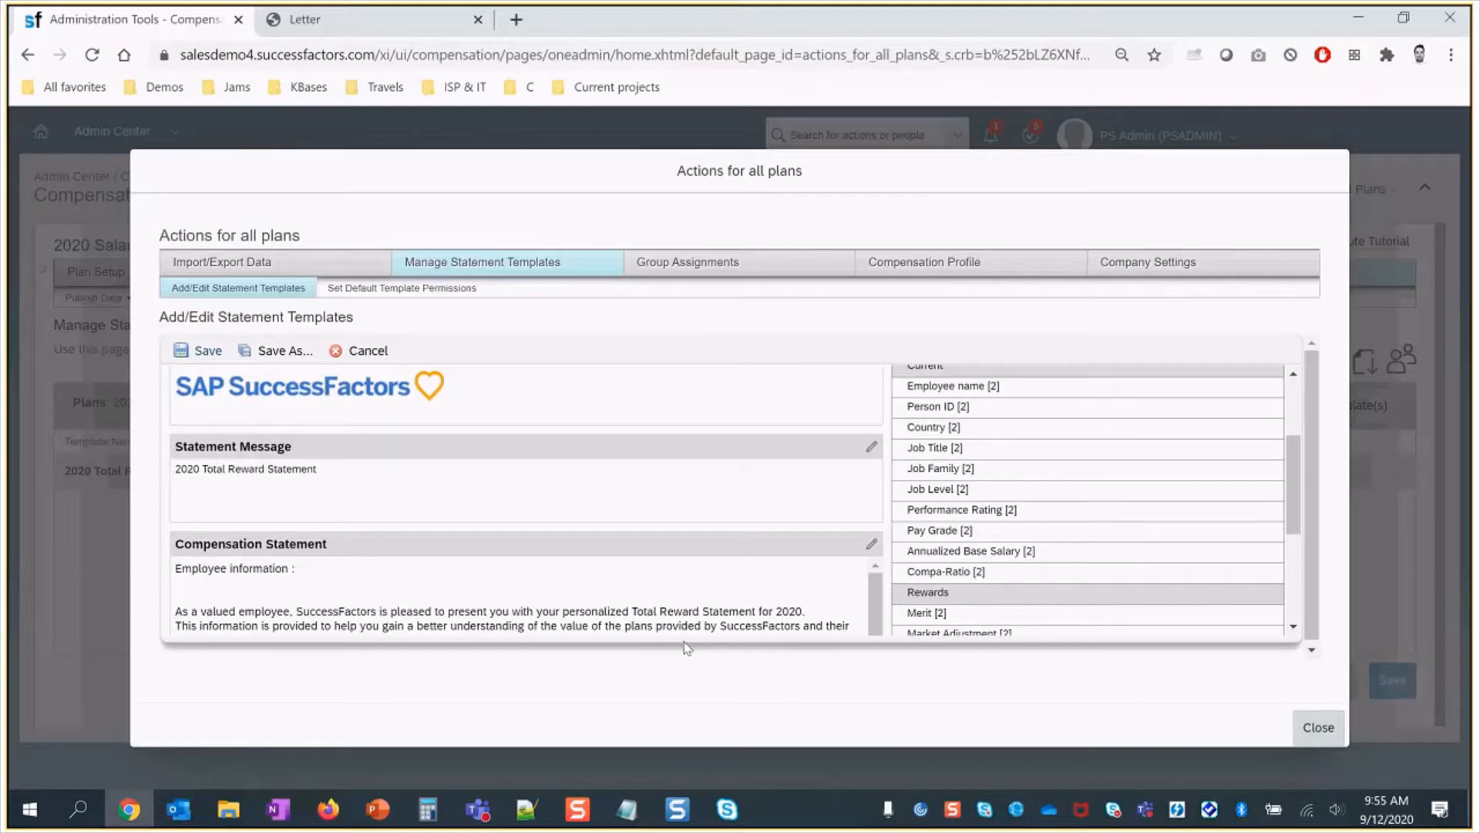
pyautogui.click(191, 350)
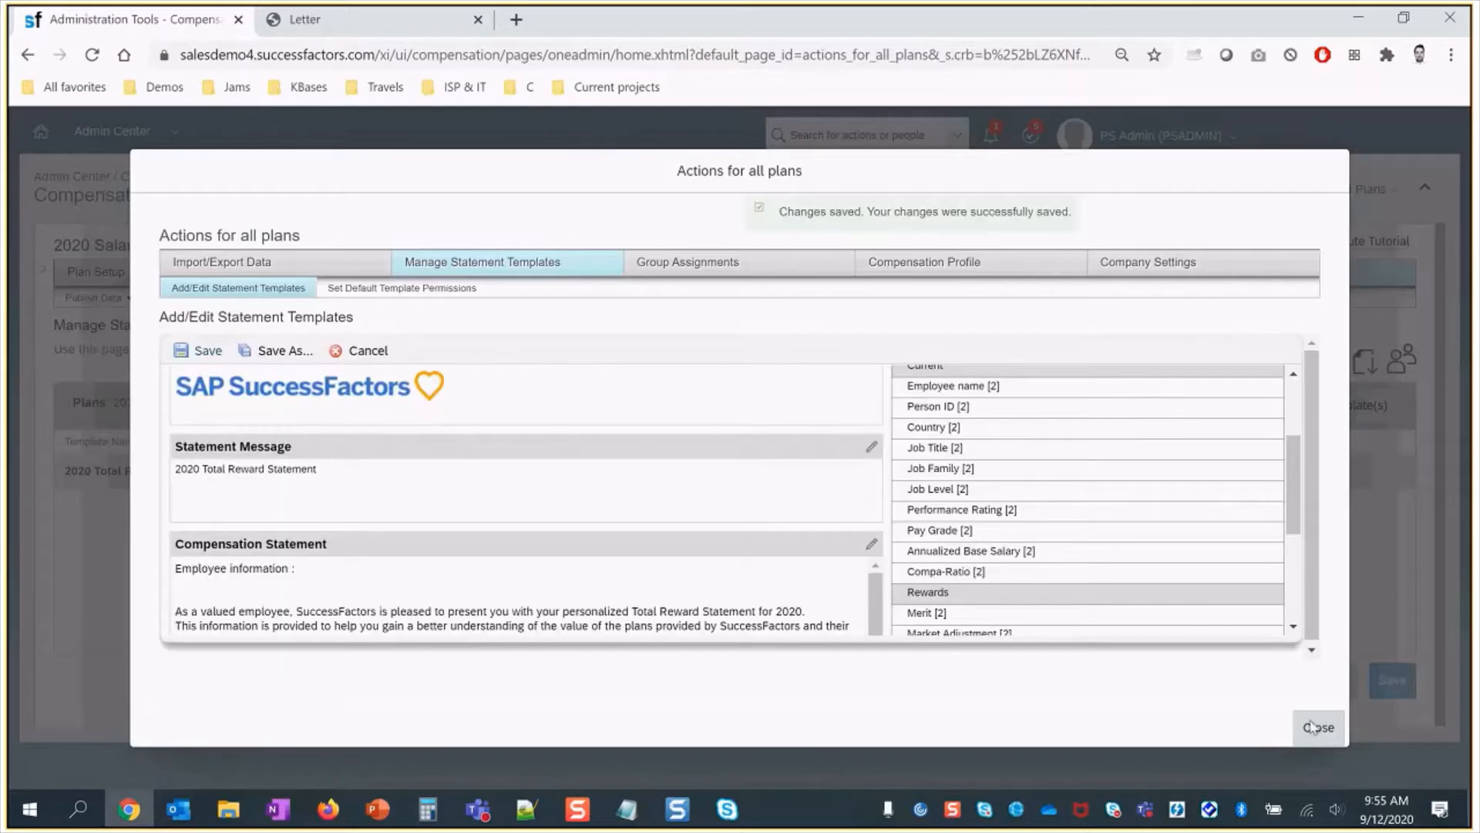
pyautogui.click(1318, 727)
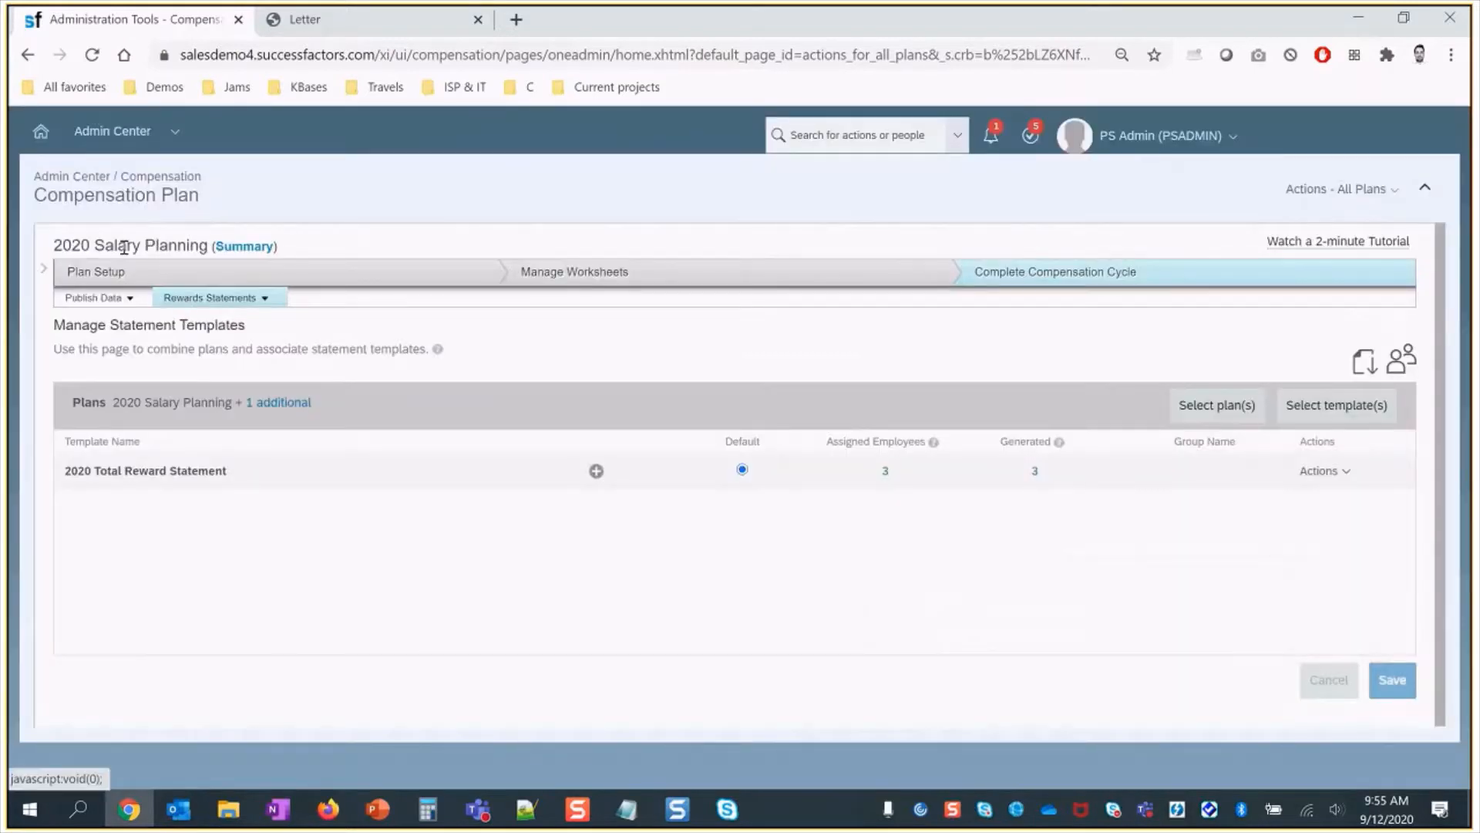
# - Export the 2020 Total Reward Statement template from the statement templates for all plans, accepting the export warning
pyautogui.moveTo(213, 471)
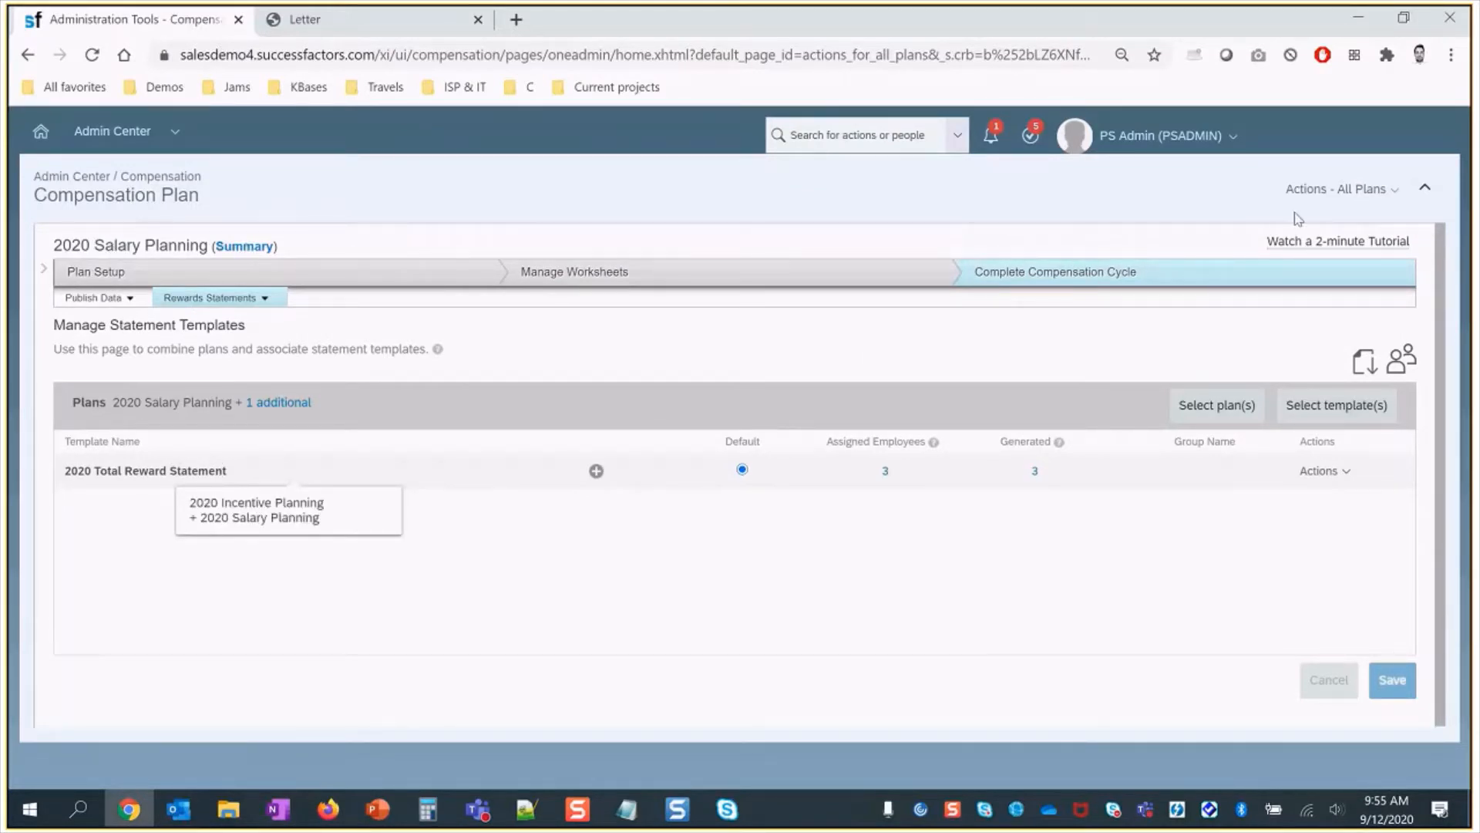
pyautogui.click(1346, 191)
pyautogui.click(1347, 204)
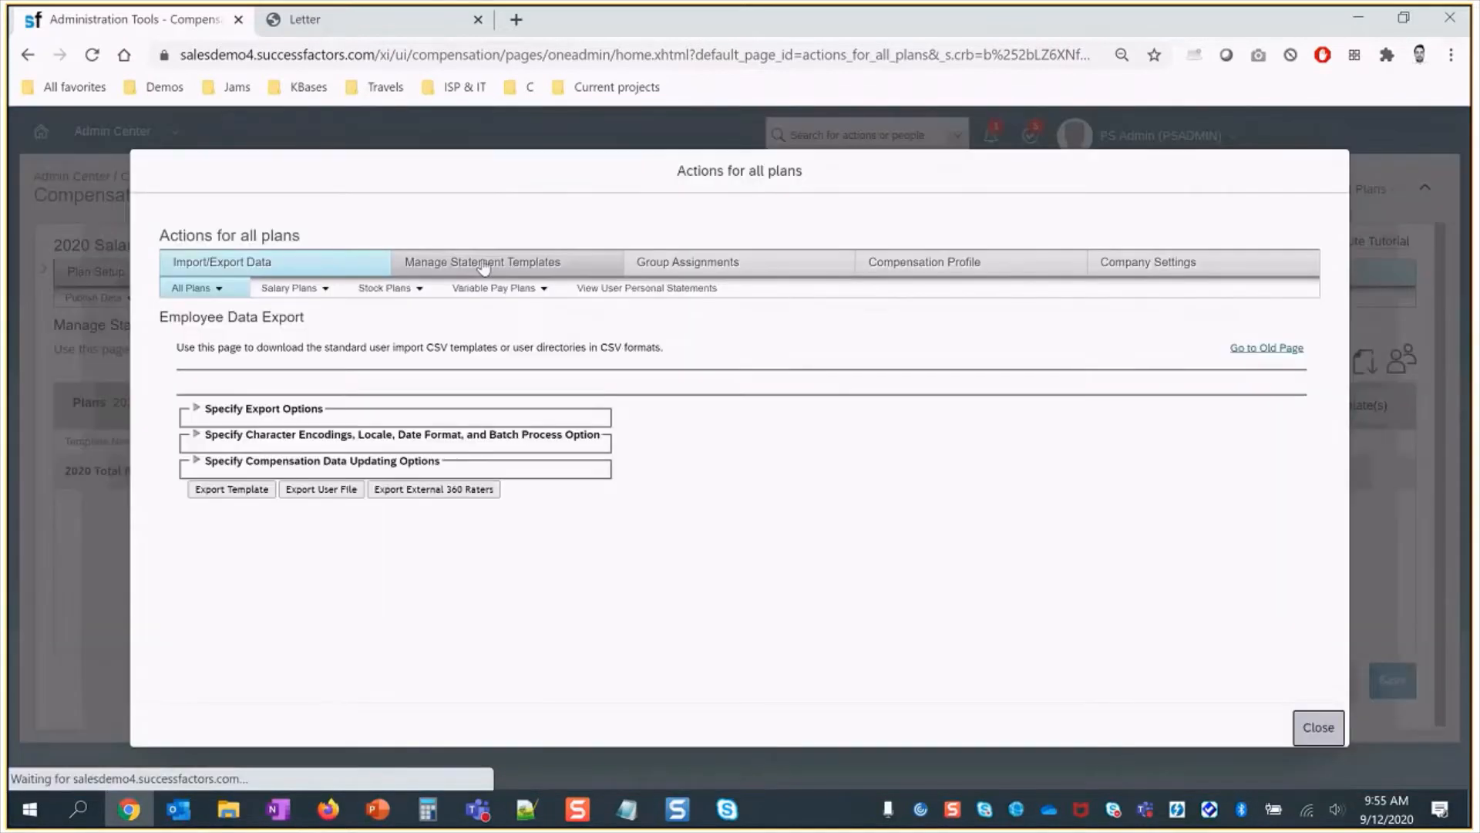
pyautogui.click(483, 263)
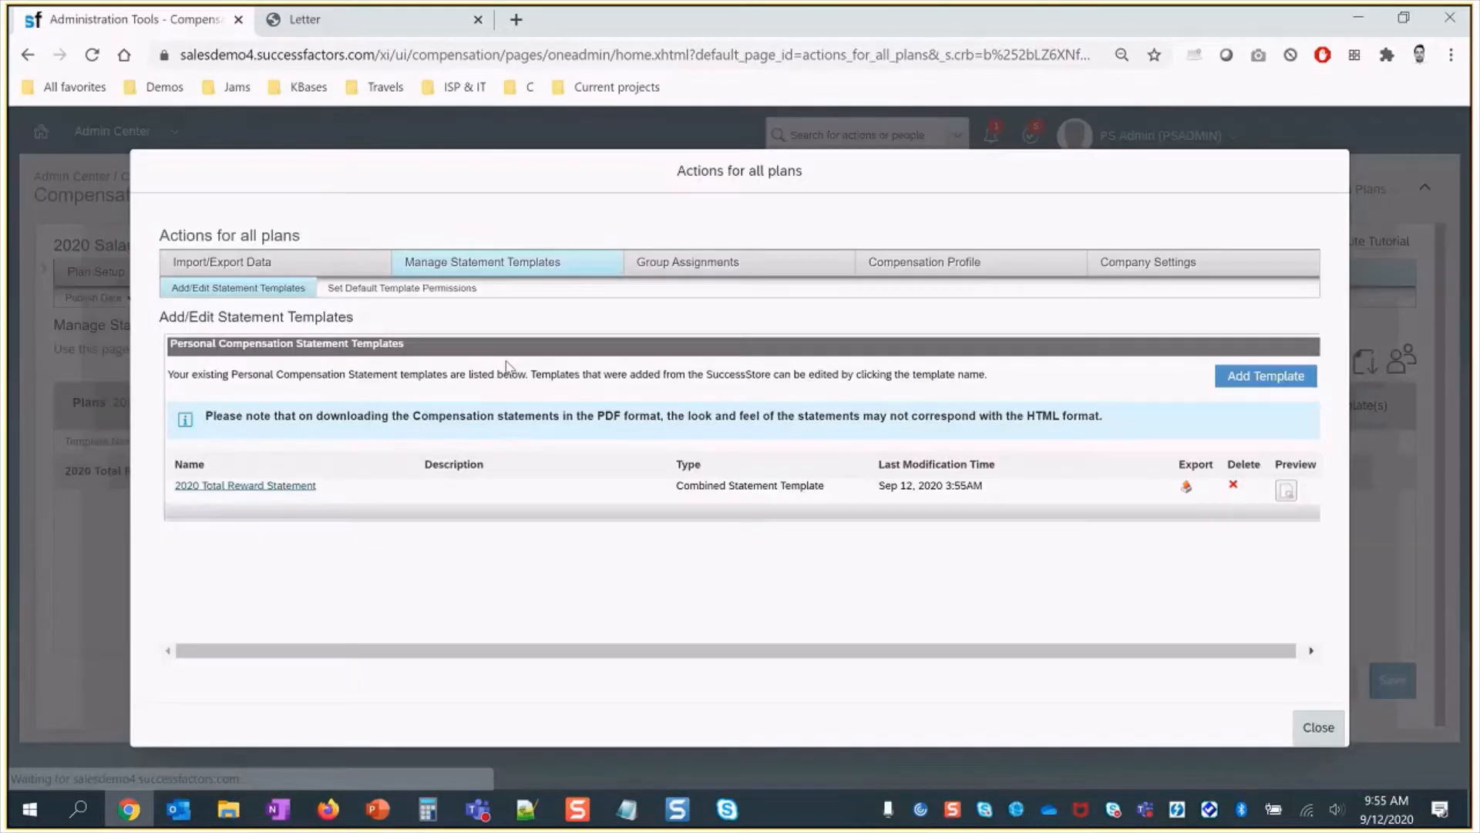
pyautogui.click(1186, 490)
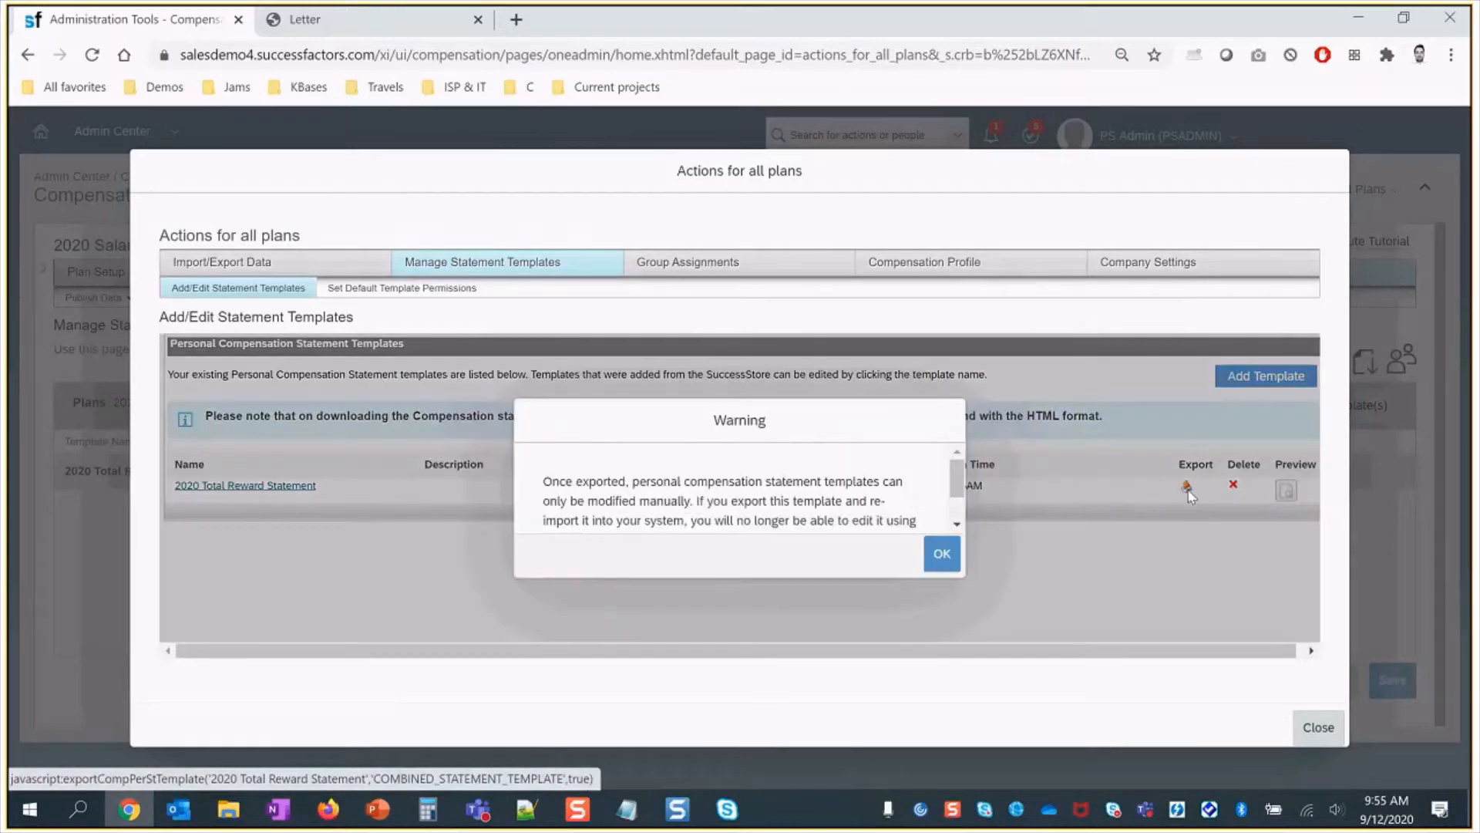
pyautogui.click(941, 553)
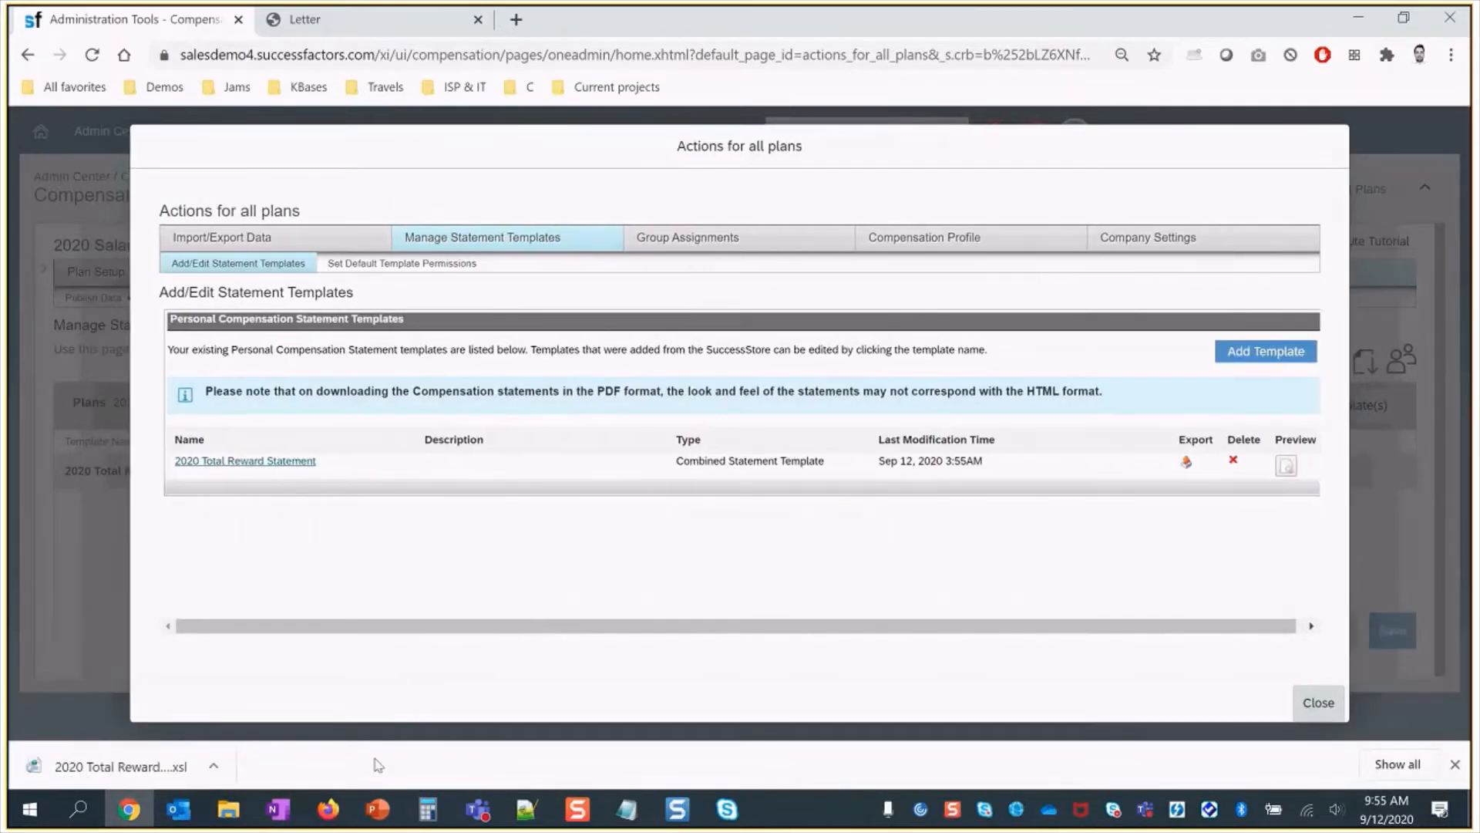
# - Switch to Notepad++ and open 2020 Total Reward Statement.xsl from the Downloads folder
pyautogui.click(526, 813)
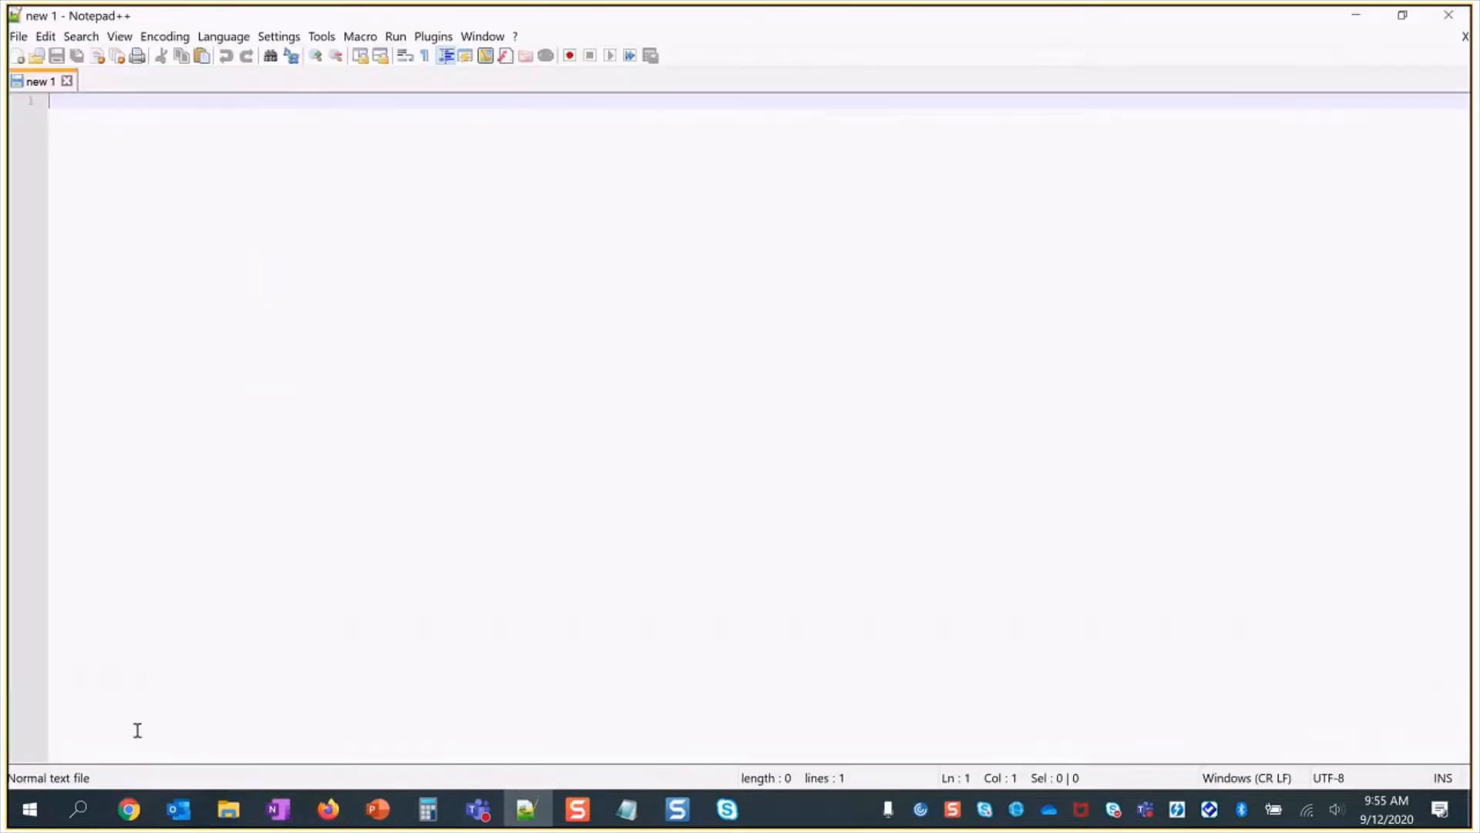
pyautogui.click(36, 58)
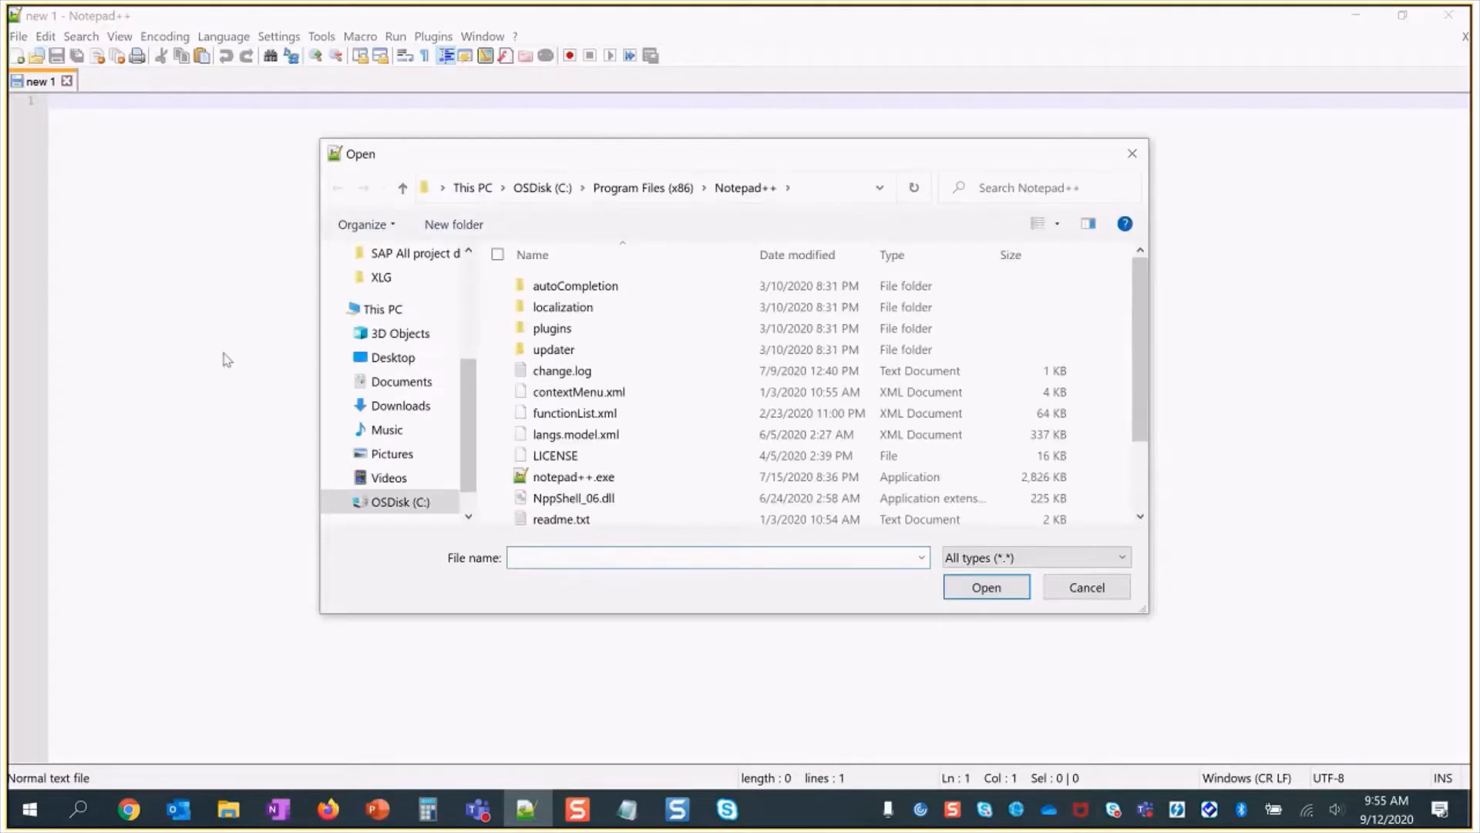
pyautogui.click(389, 406)
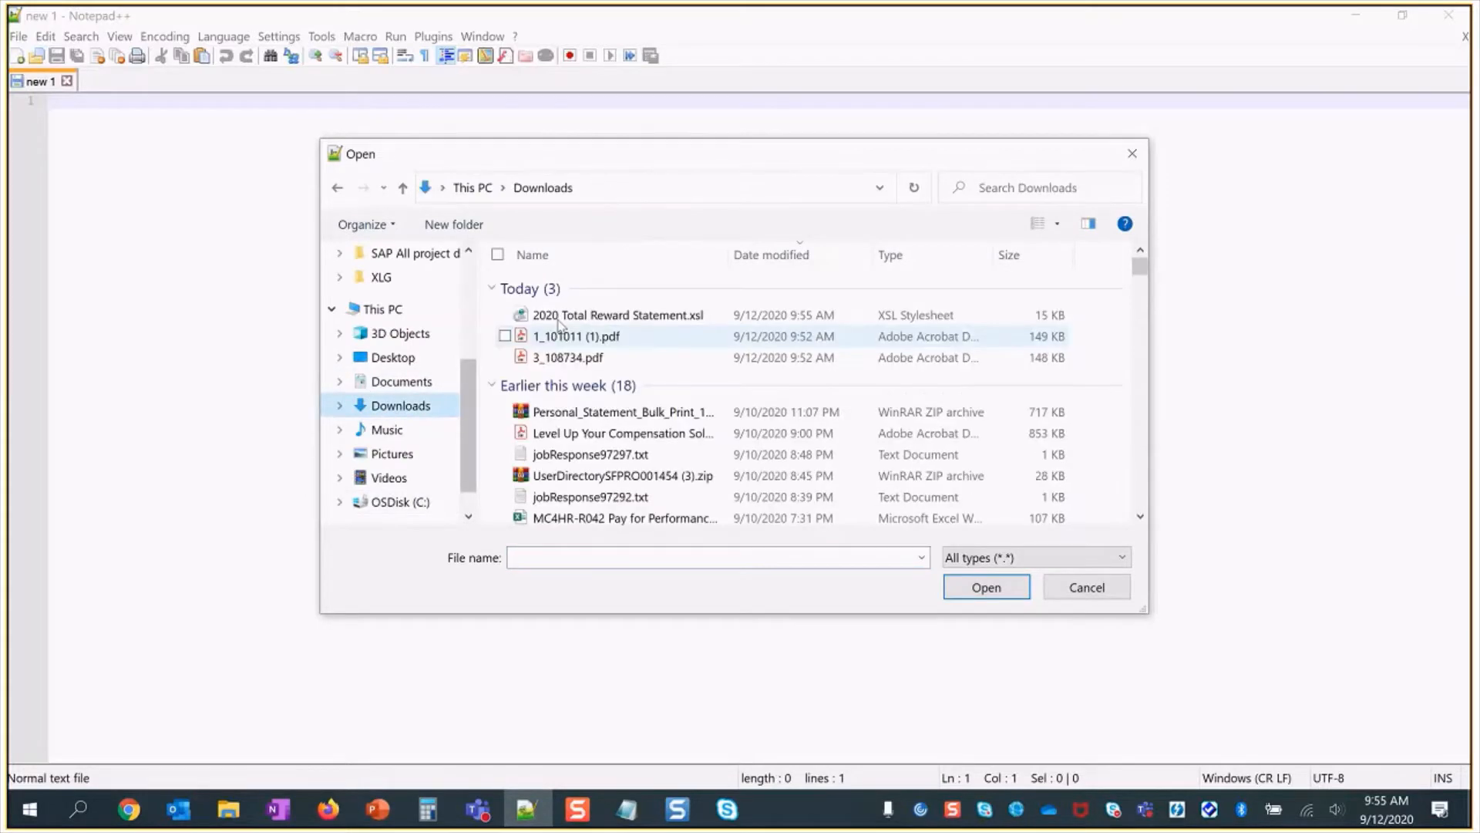
pyautogui.doubleClick(560, 316)
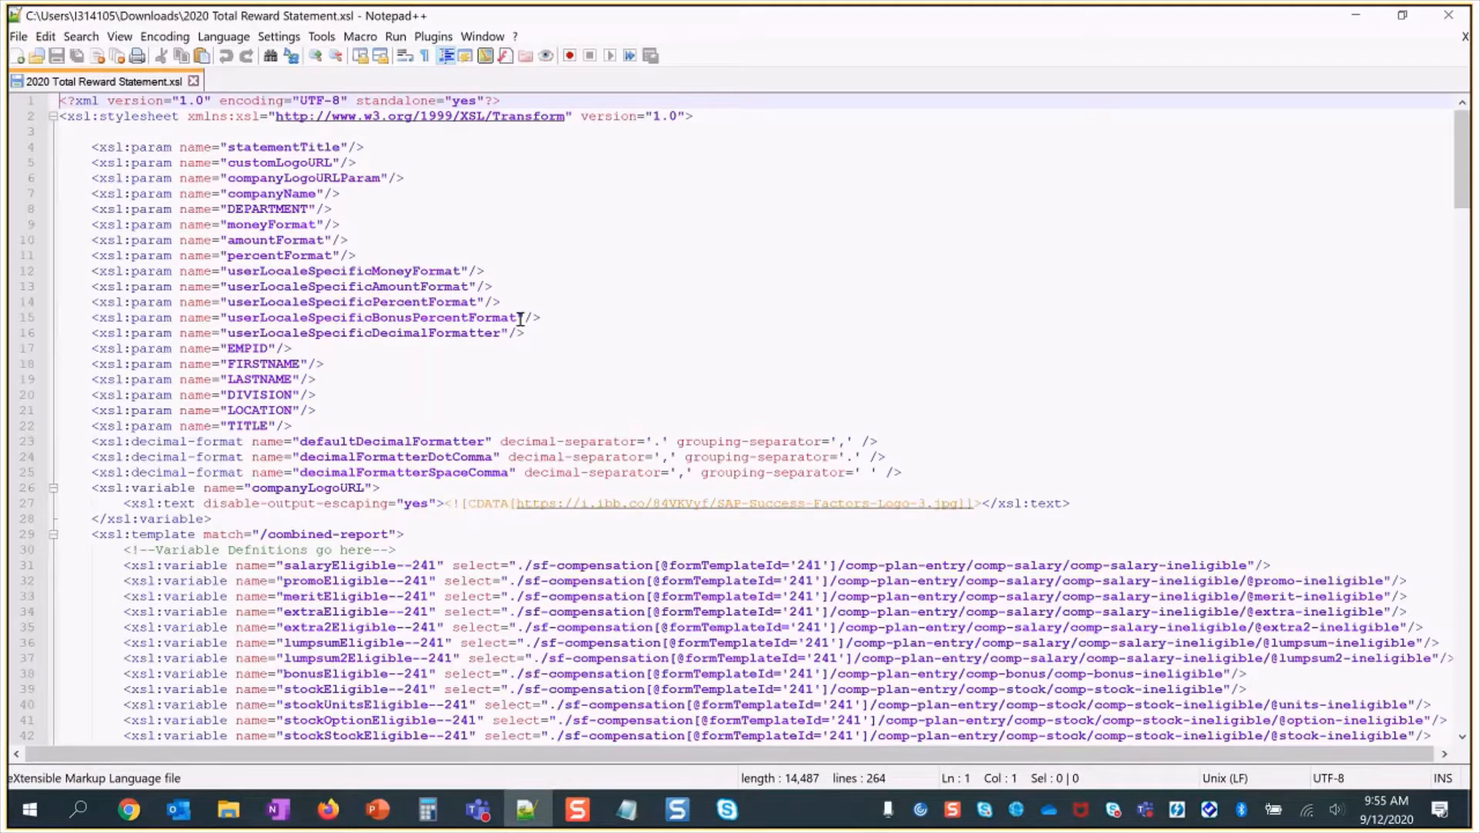
# - Copy the variable name customEmployeeName--241 from the variable definitions in the stylesheet
pyautogui.click(298, 225)
pyautogui.moveTo(1463, 160); pyautogui.dragTo(1463, 186)
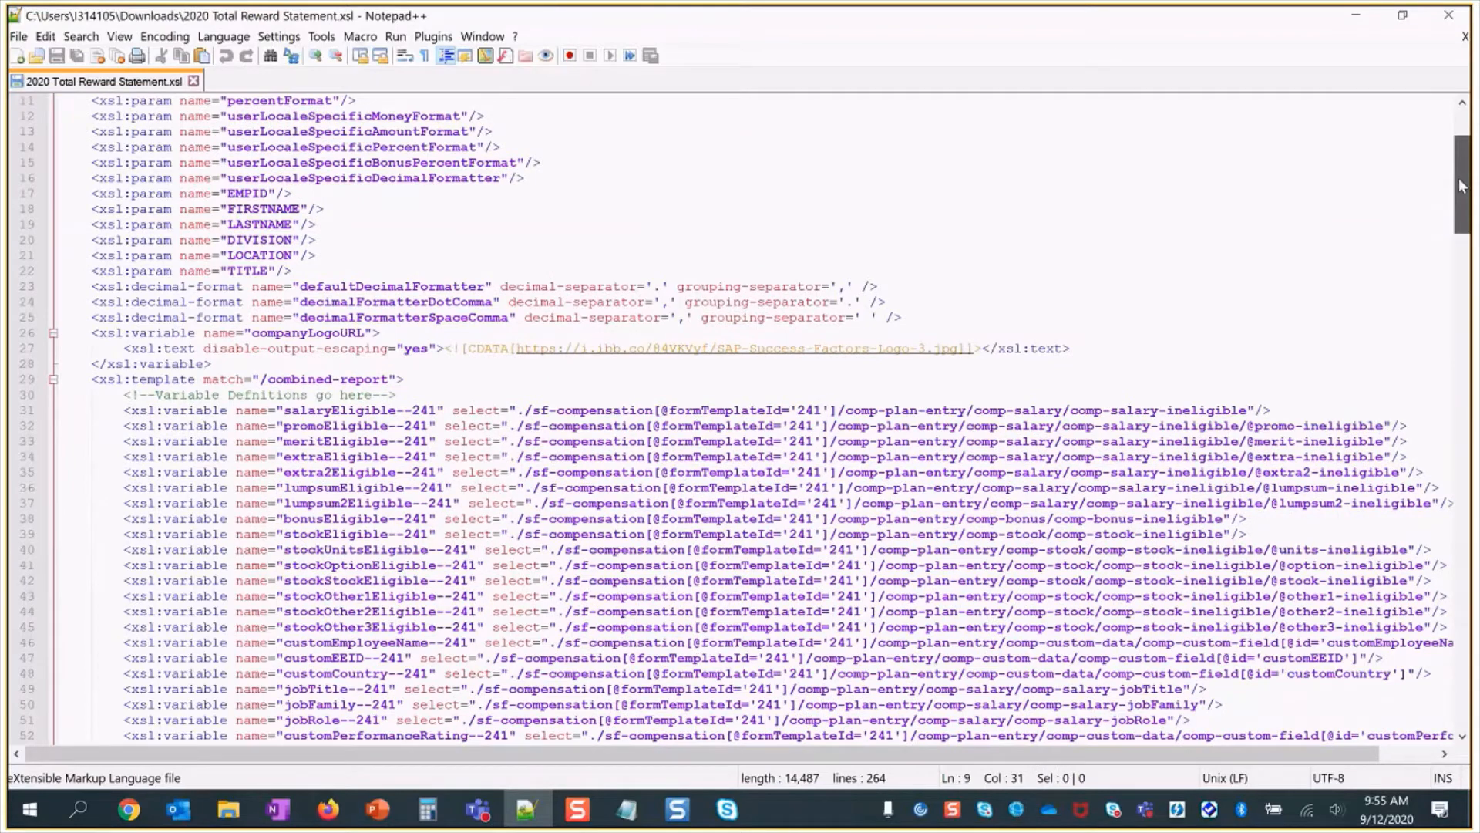
pyautogui.scroll(-5, 141, 168)
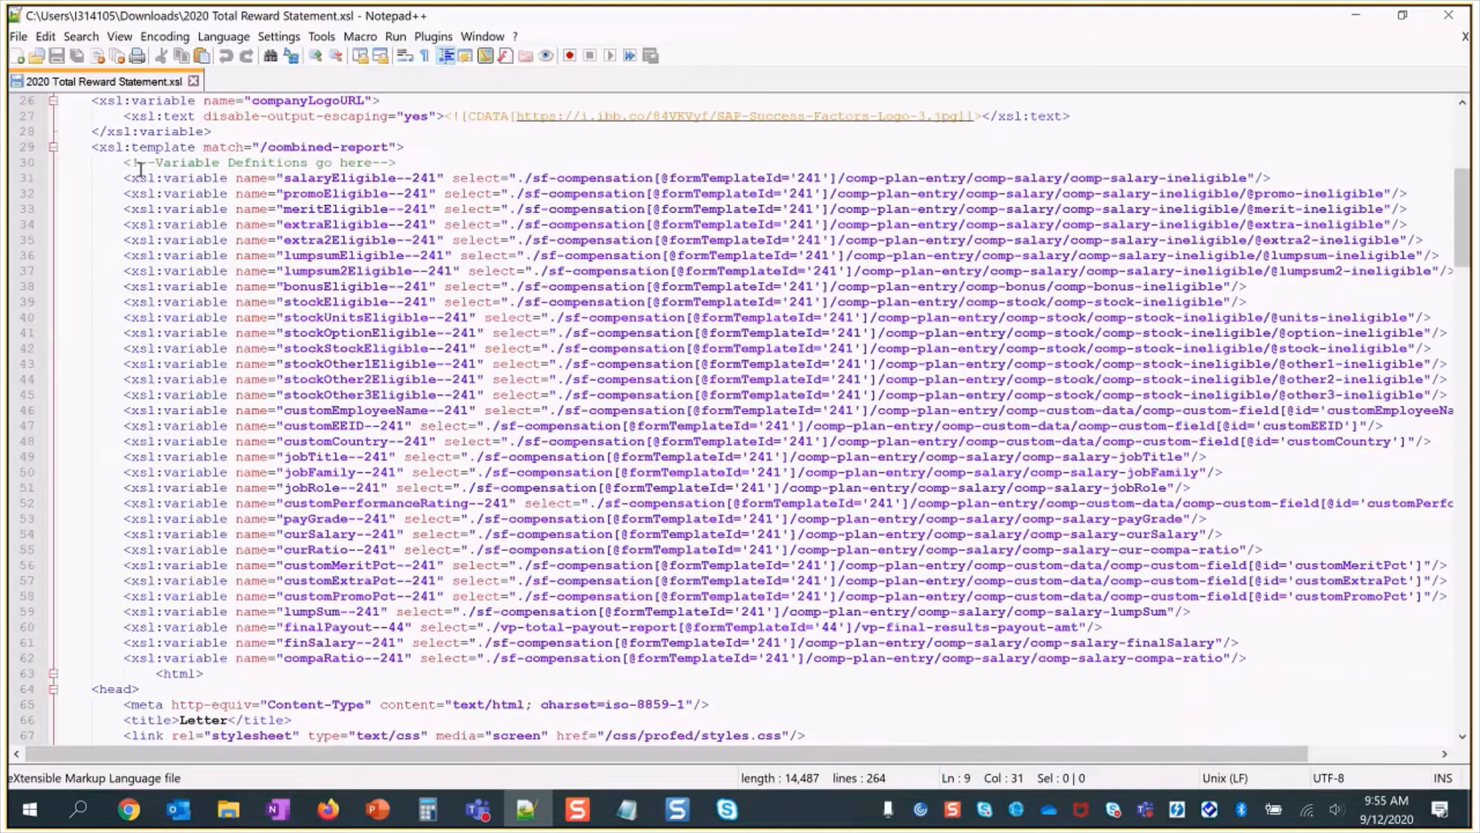
pyautogui.moveTo(125, 164); pyautogui.dragTo(396, 163)
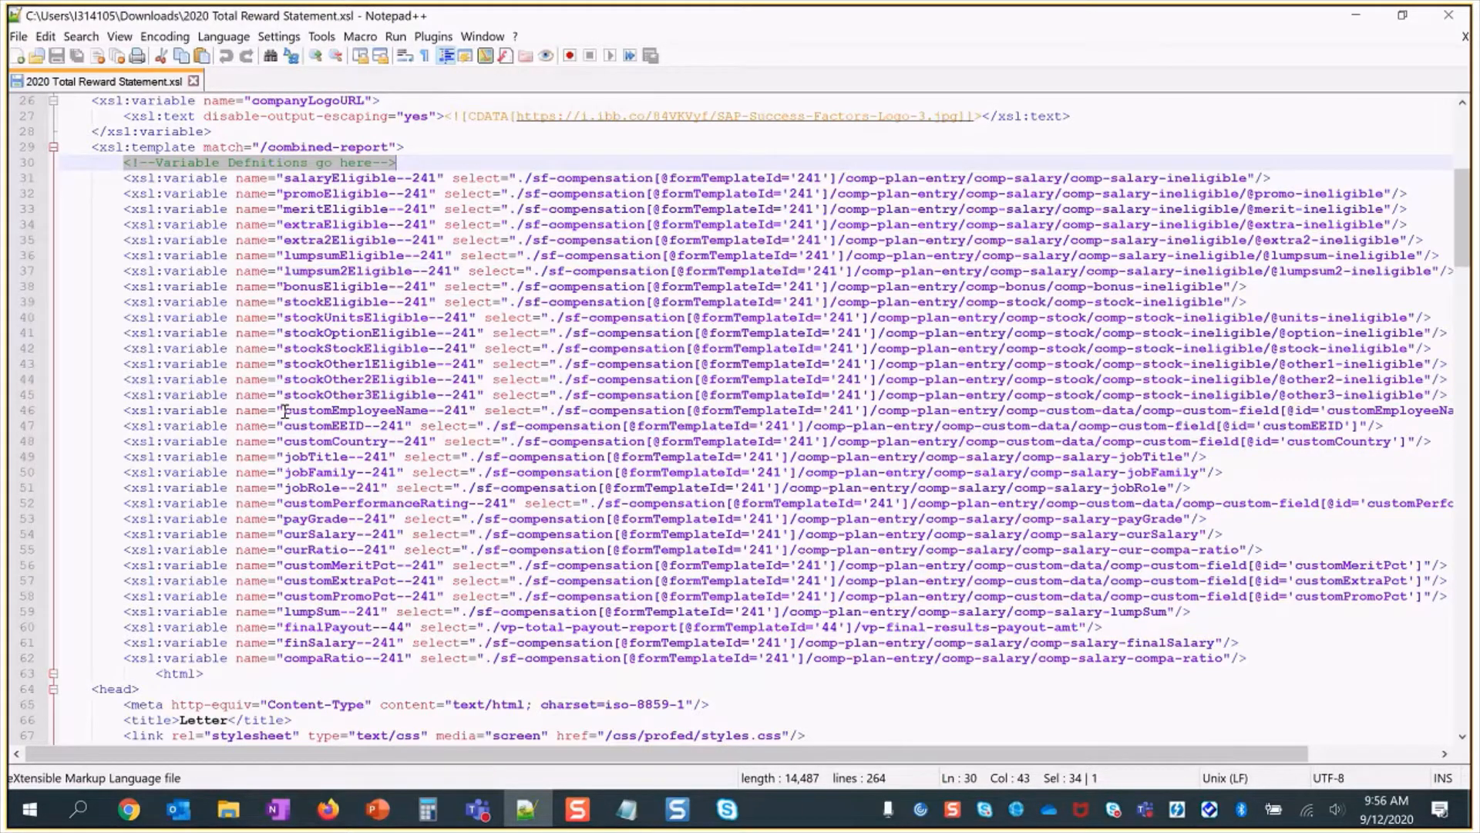
pyautogui.moveTo(285, 411); pyautogui.dragTo(472, 411)
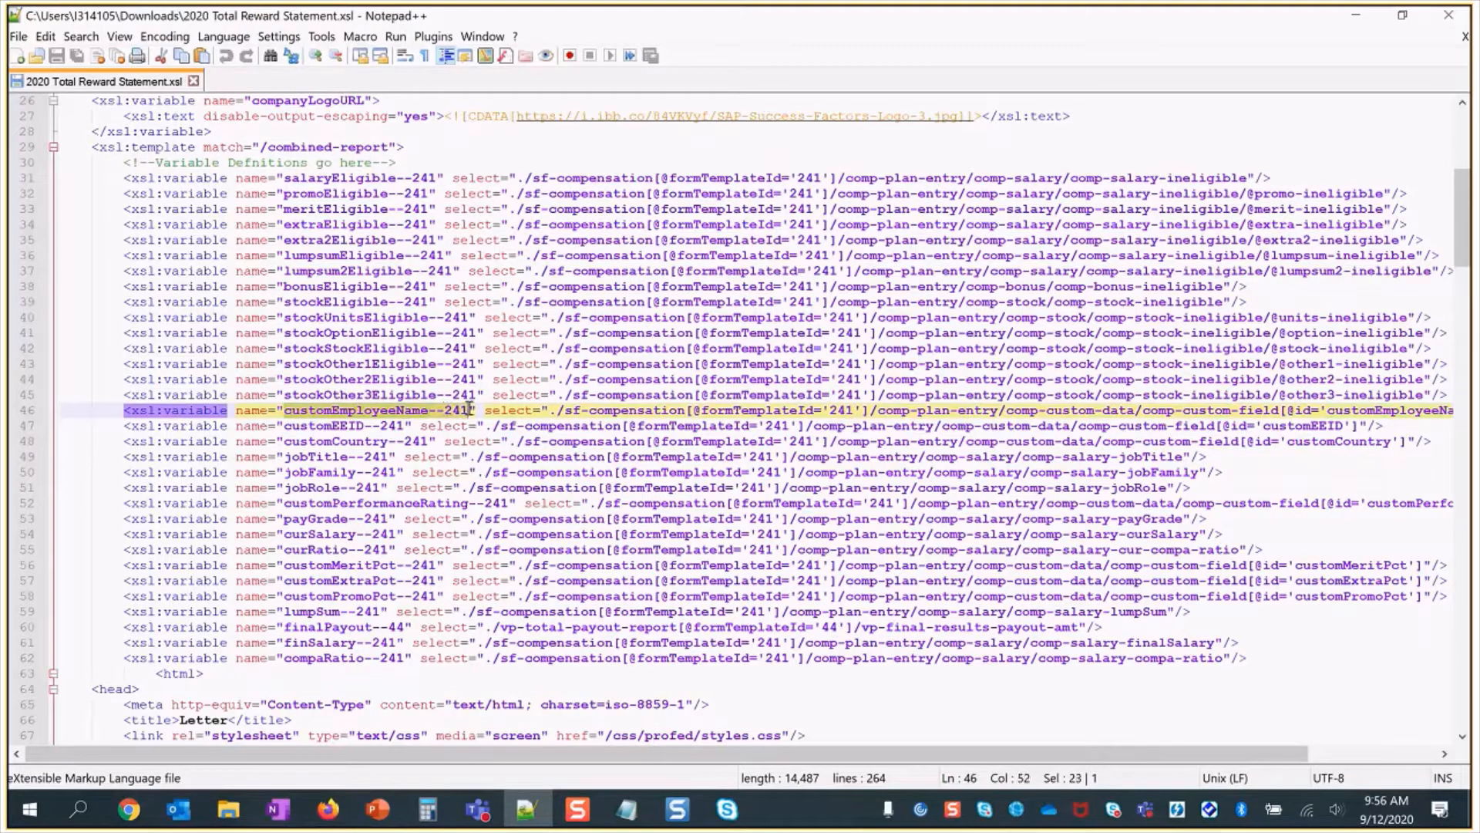
pyautogui.rightClick(390, 415)
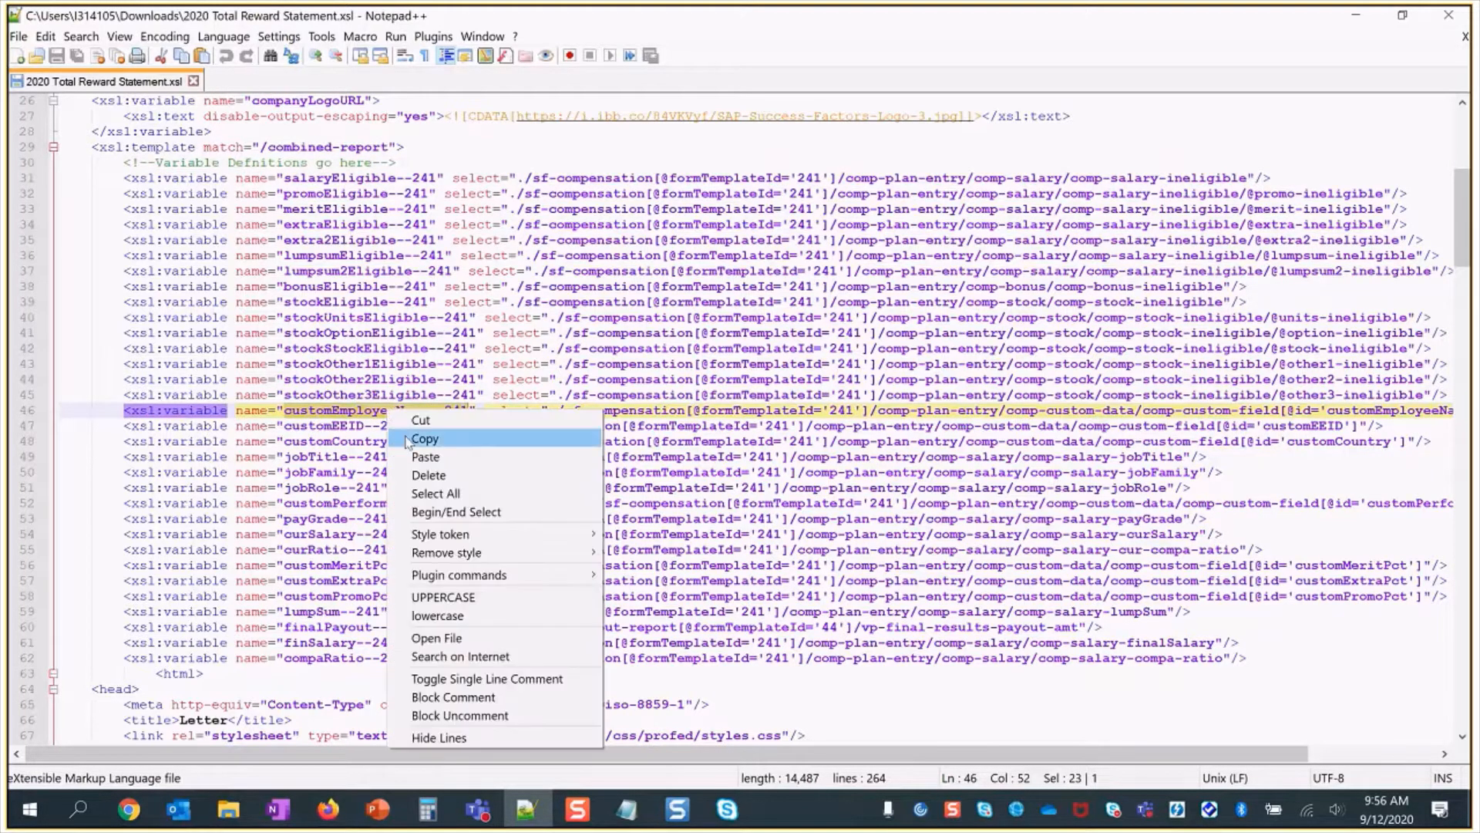
pyautogui.click(423, 439)
# - Switch back to Chrome and reopen the 2020 Total Reward Statement template for editing at its Compensation Statement section
pyautogui.hotkey('alt', 'Tab')
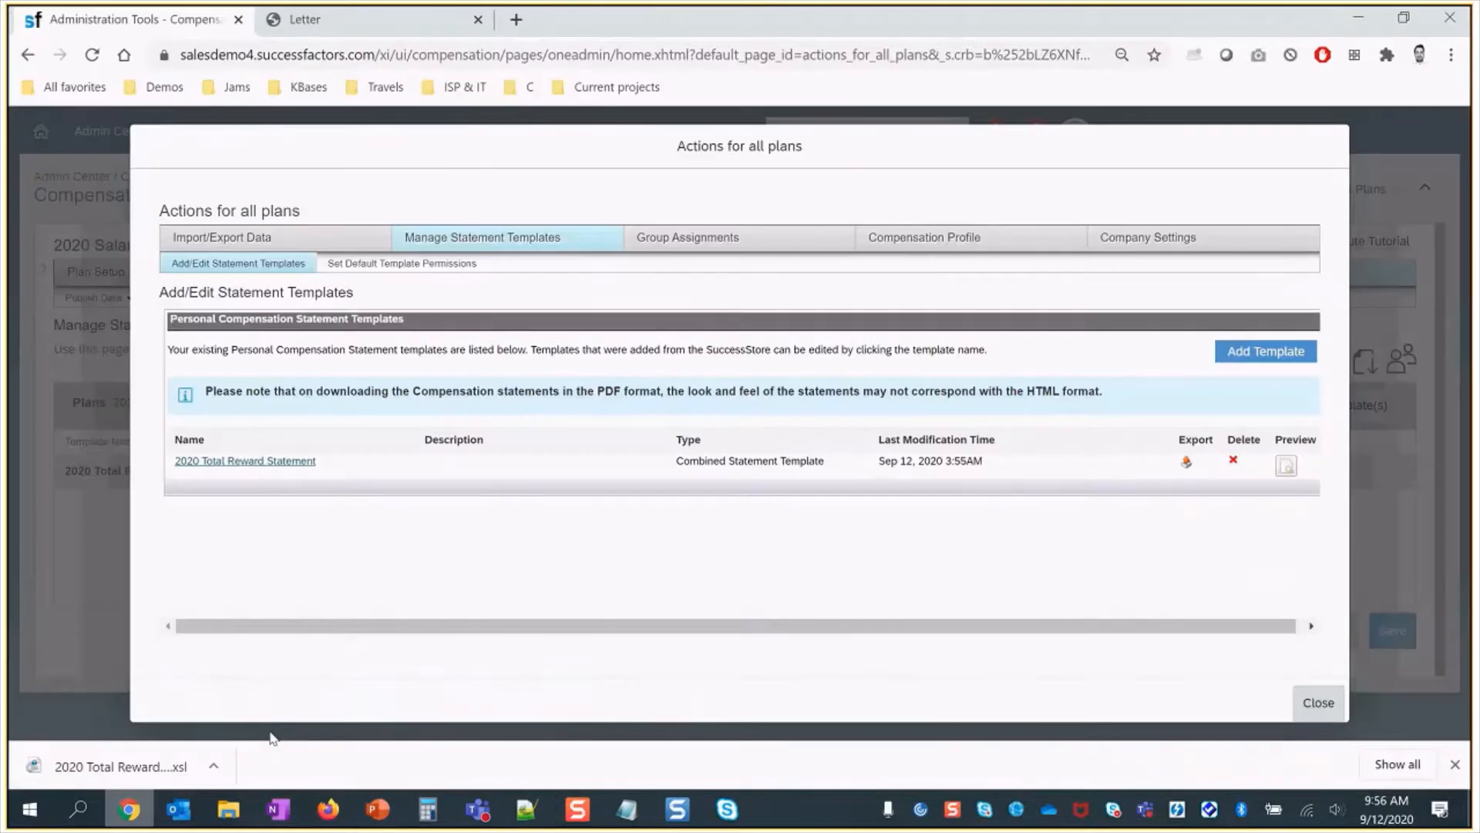
pyautogui.click(224, 462)
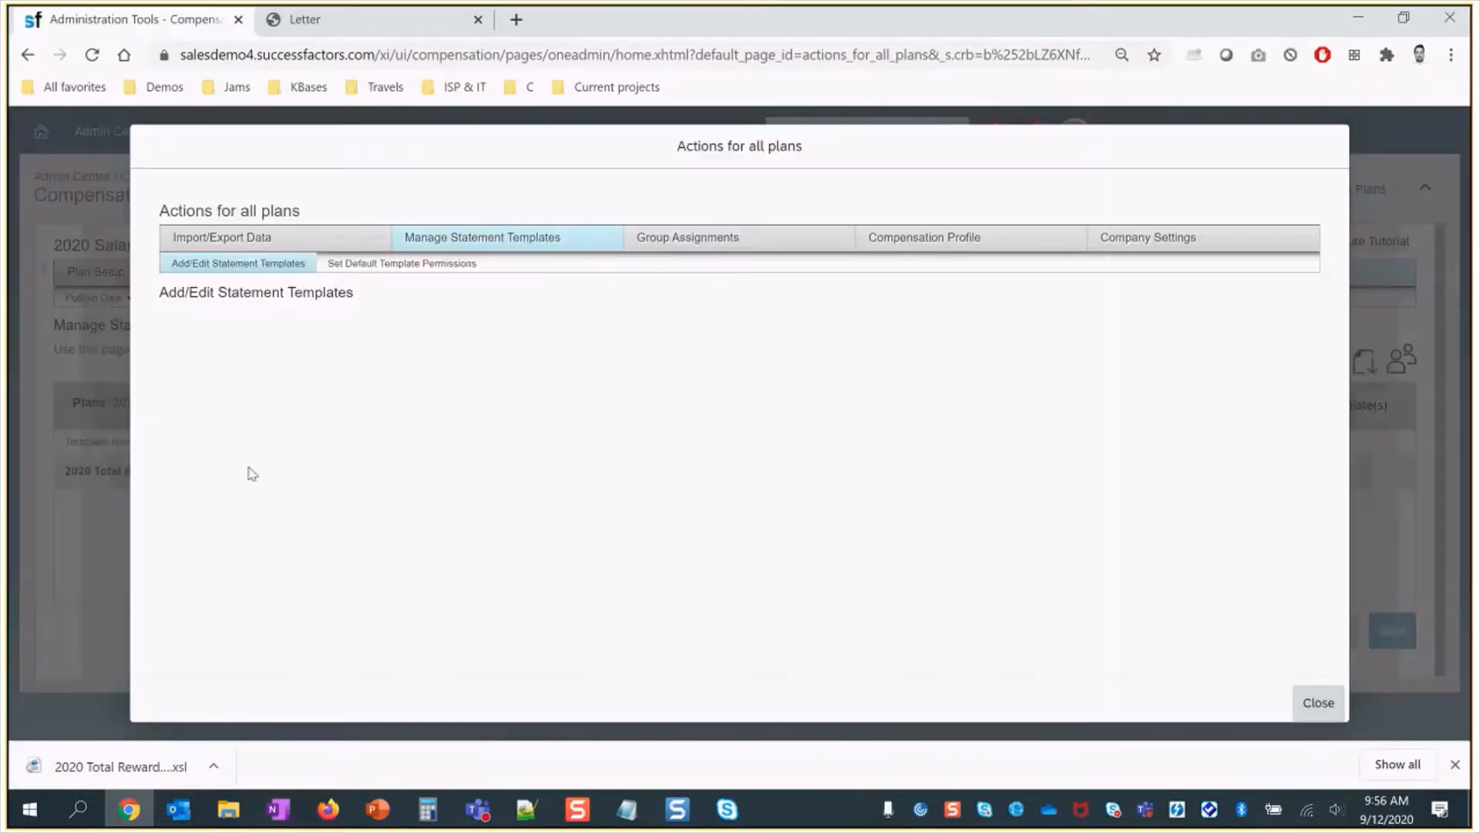
pyautogui.moveTo(1294, 395); pyautogui.dragTo(1289, 474)
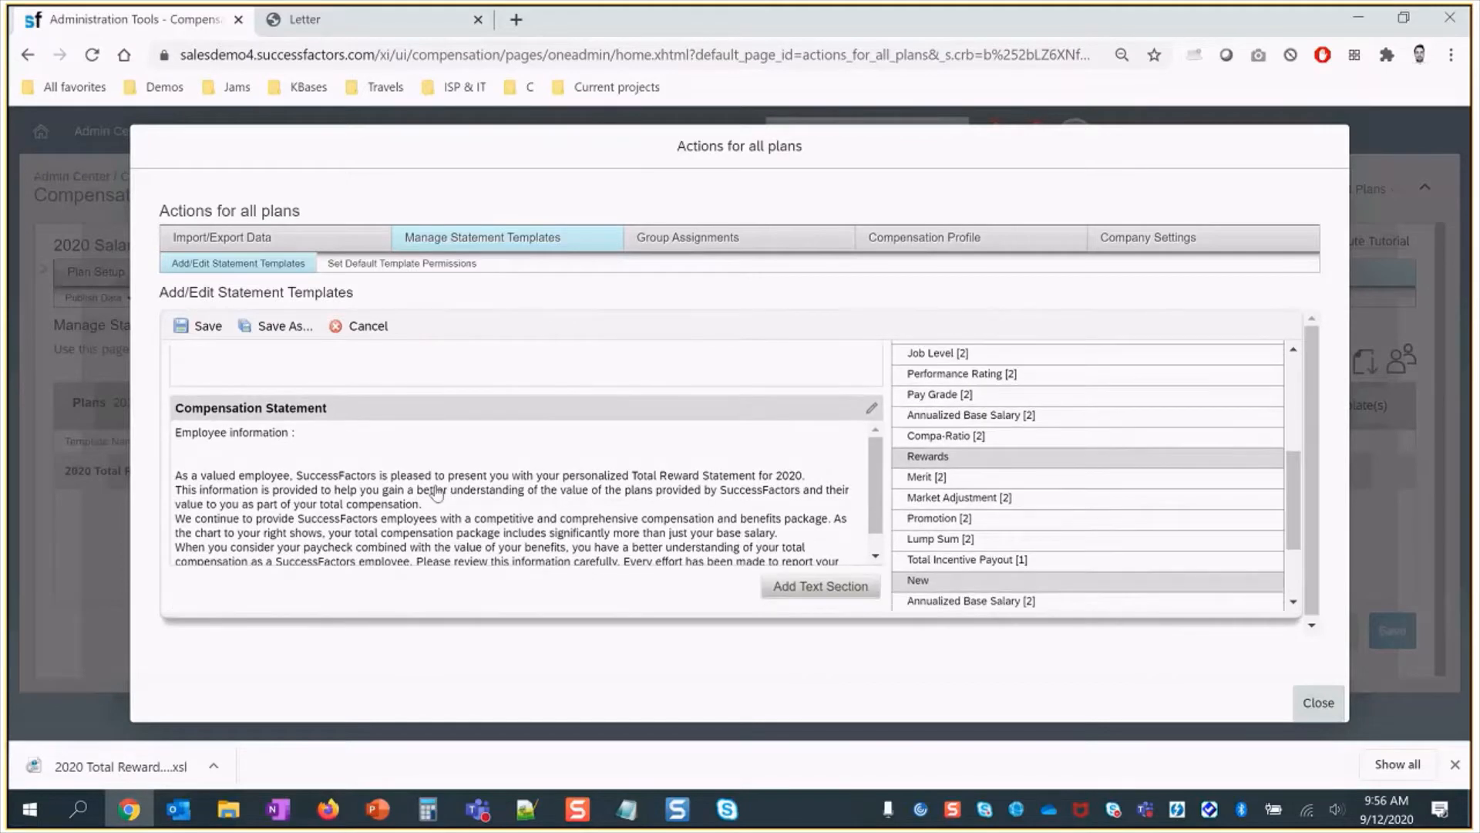
# - Insert the placeholder '[[$customEmployeeName--241]]', on the line below "Employee information :" in the Compensation Statement text
pyautogui.click(193, 449)
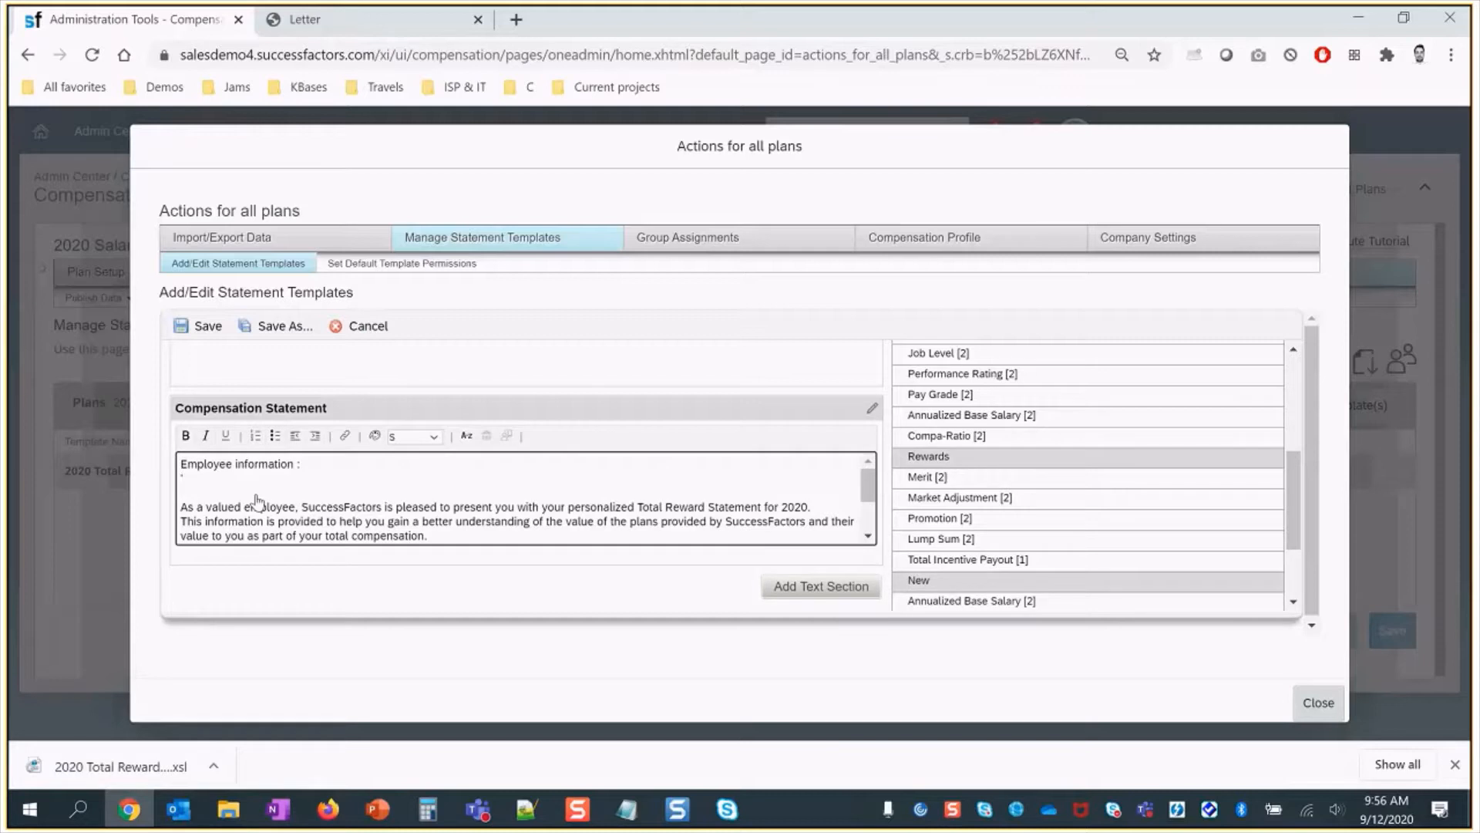
pyautogui.write('[[$')
pyautogui.click(1455, 764)
pyautogui.click(1451, 55)
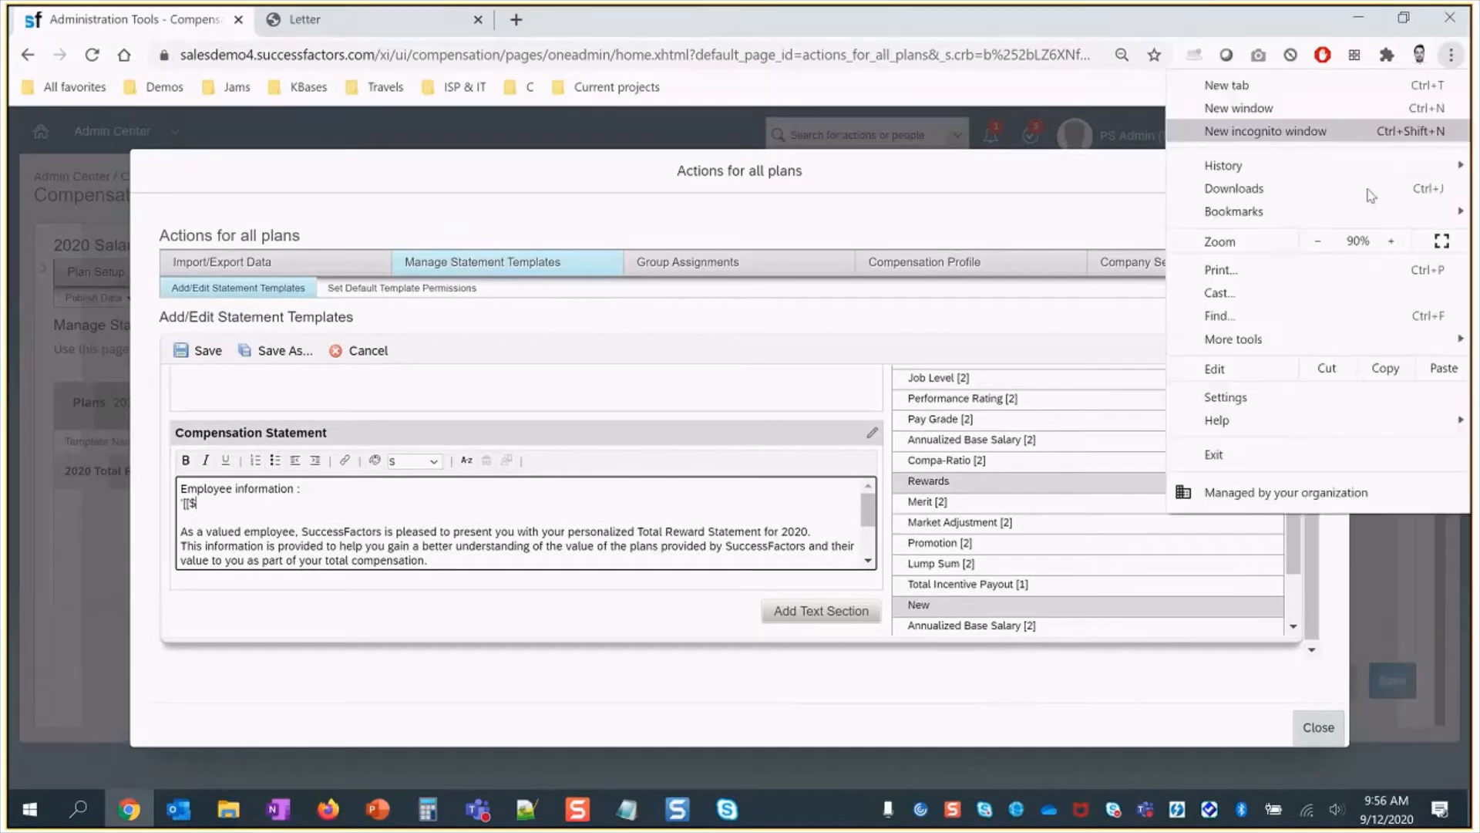
pyautogui.click(1392, 242)
pyautogui.press('Escape')
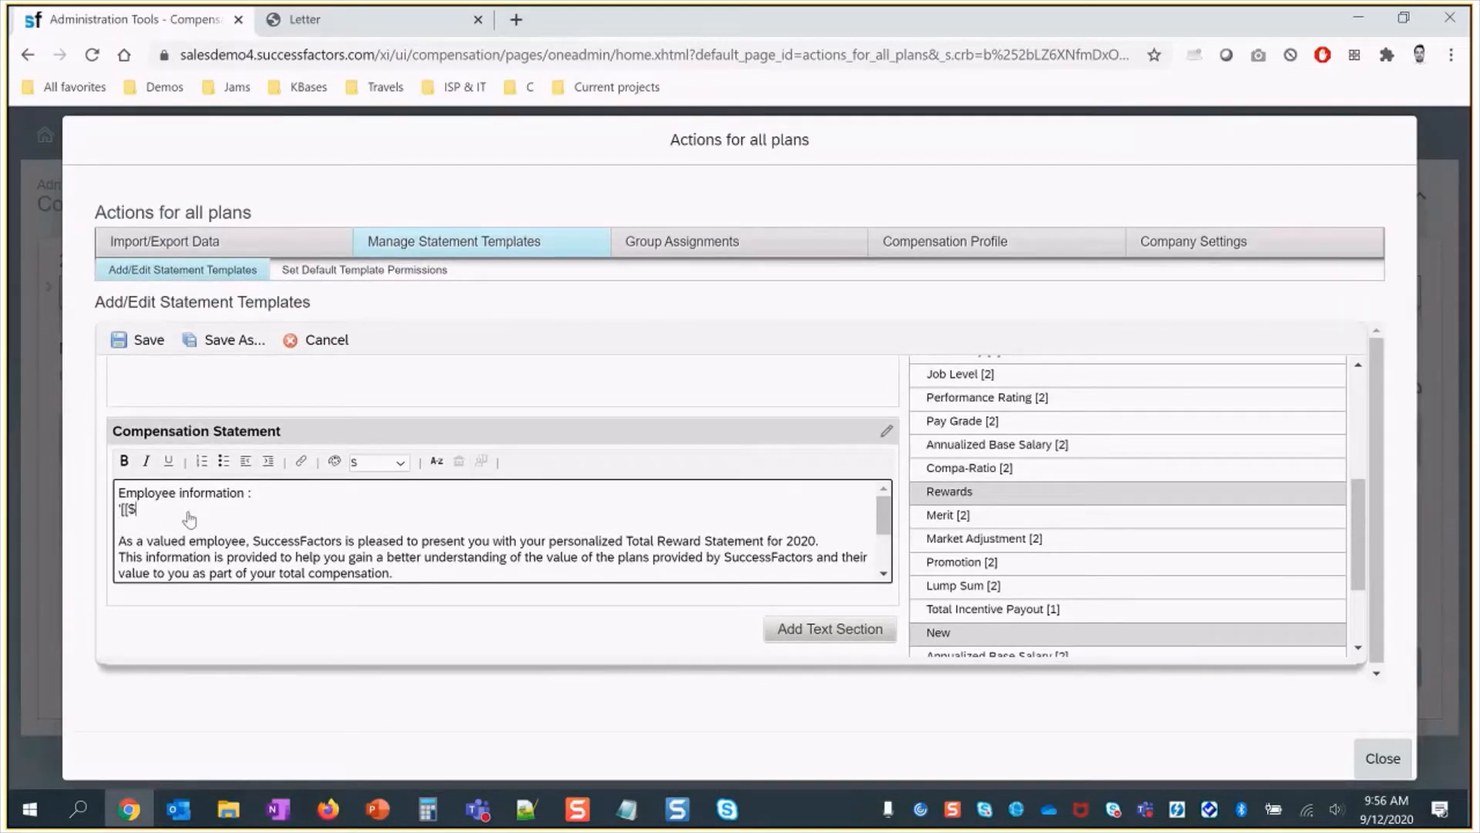
pyautogui.hotkey('ctrl', 'v')
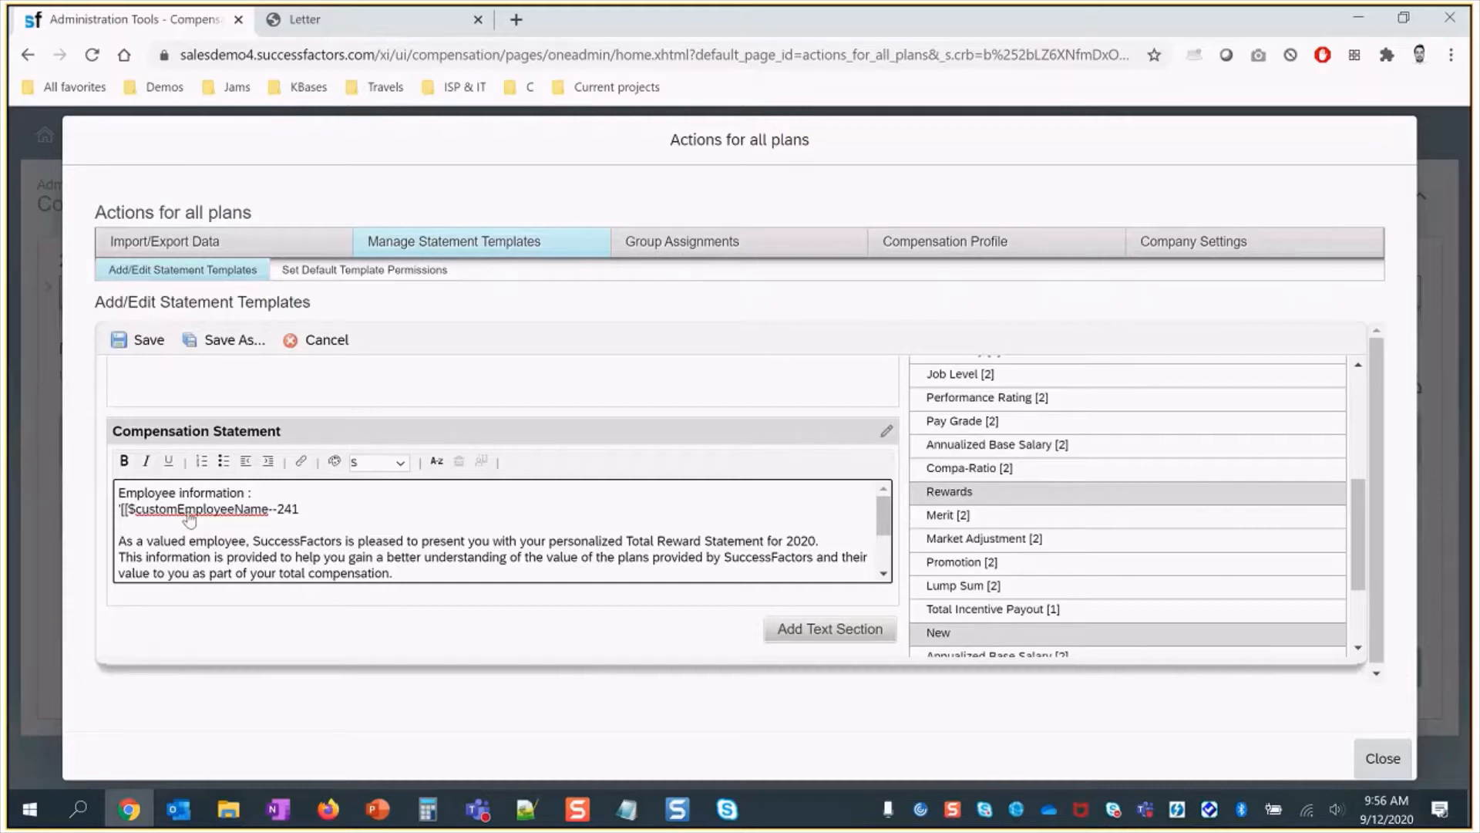
pyautogui.write("]]',")
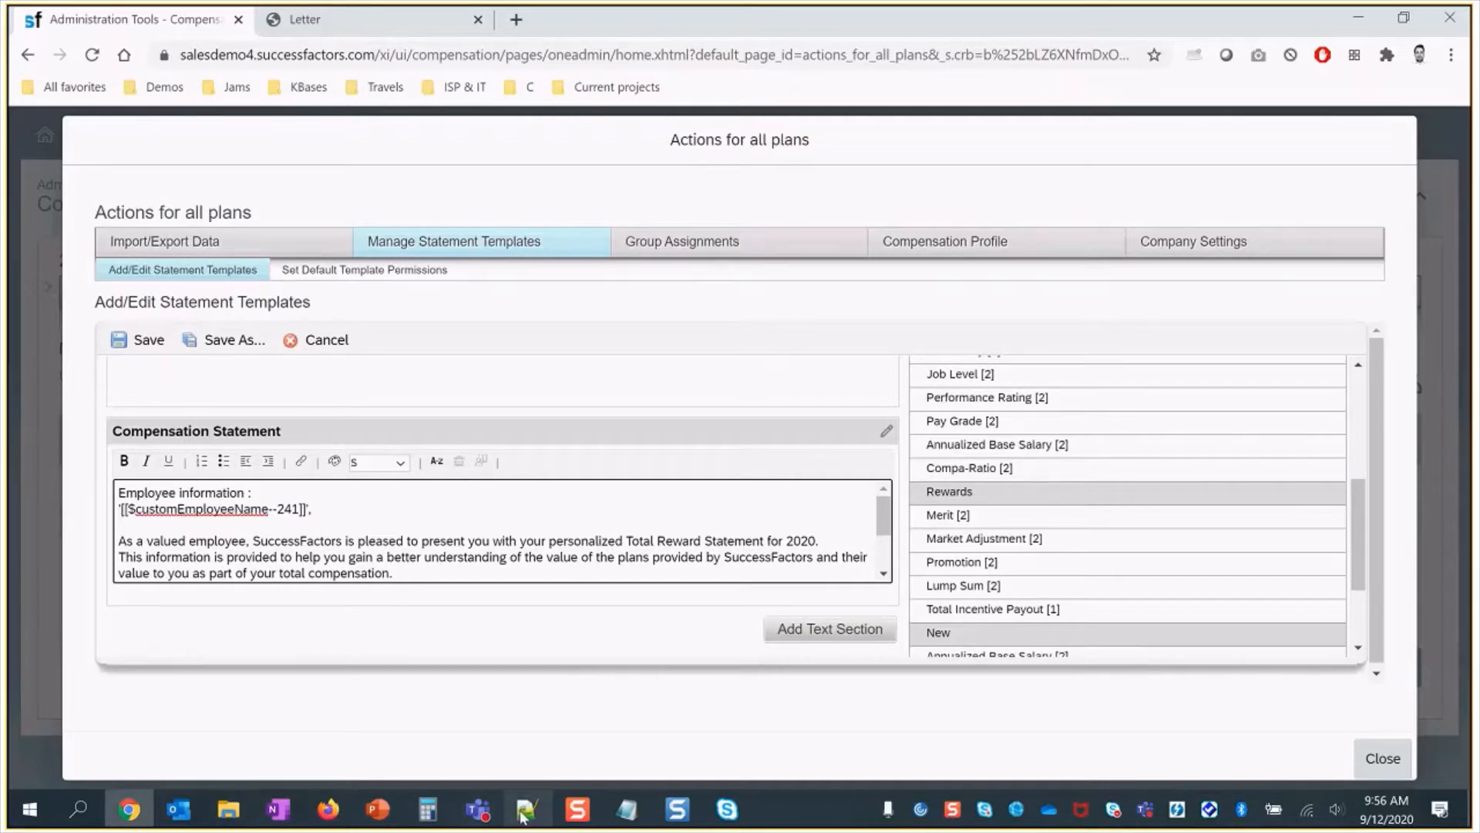
# - Copy customEEID--241 from the stylesheet in Notepad++ and add '[[$customEEID--241]]', after the employee name placeholder in Chrome
pyautogui.moveTo(523, 815)
pyautogui.scroll(3, 1368, 414)
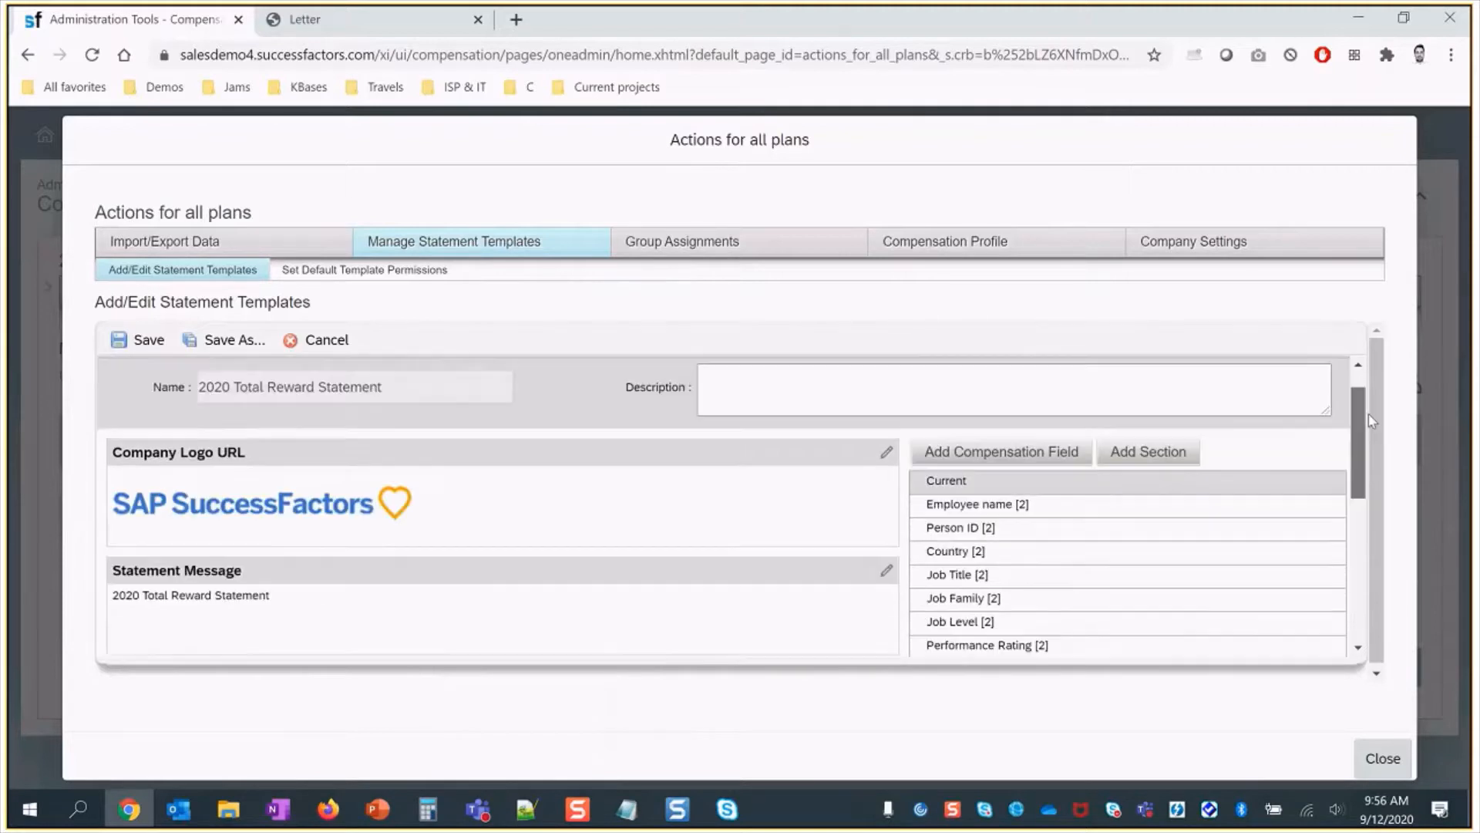
pyautogui.scroll(-1, 1372, 432)
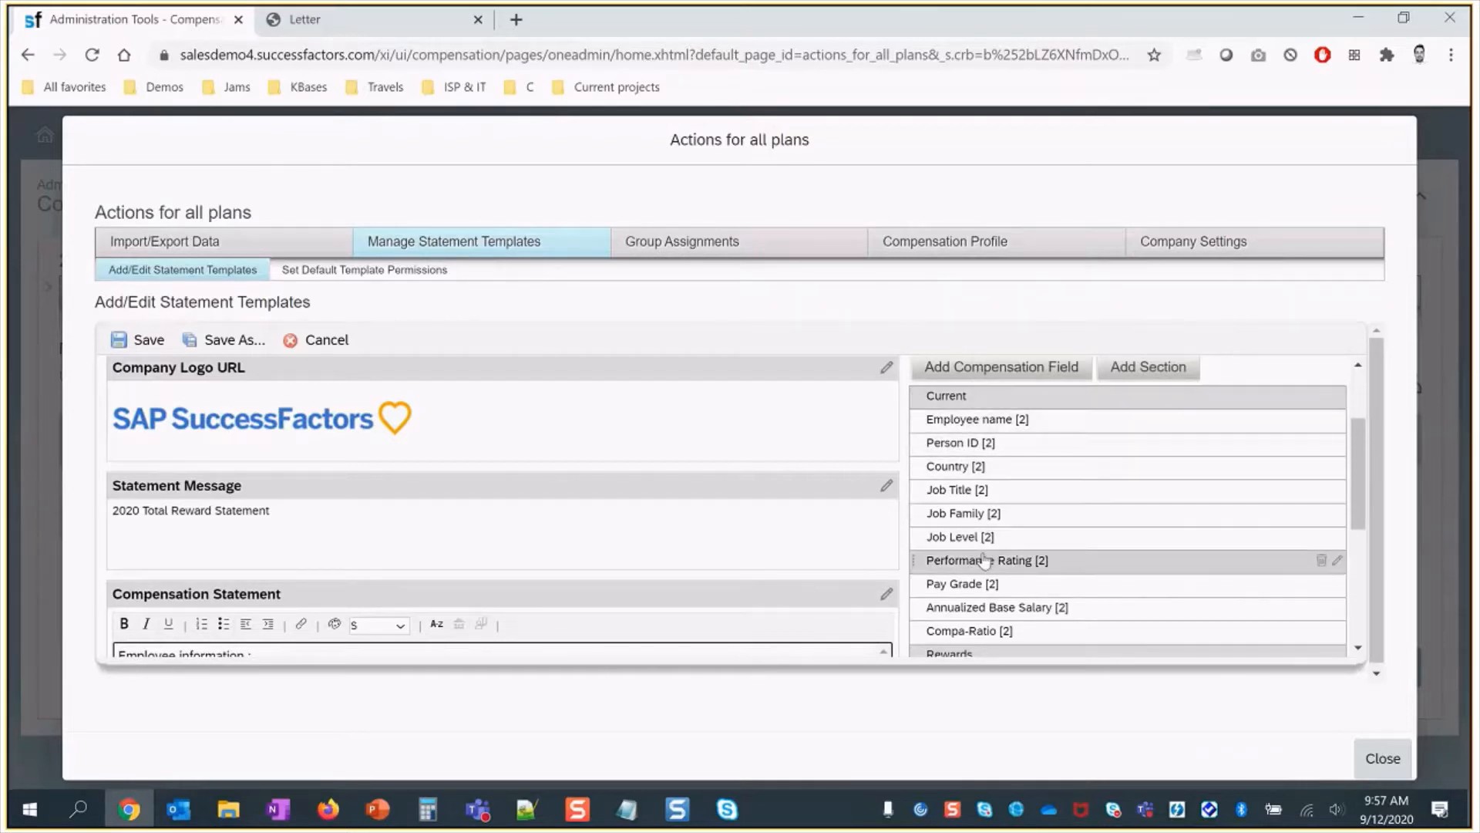
pyautogui.click(543, 821)
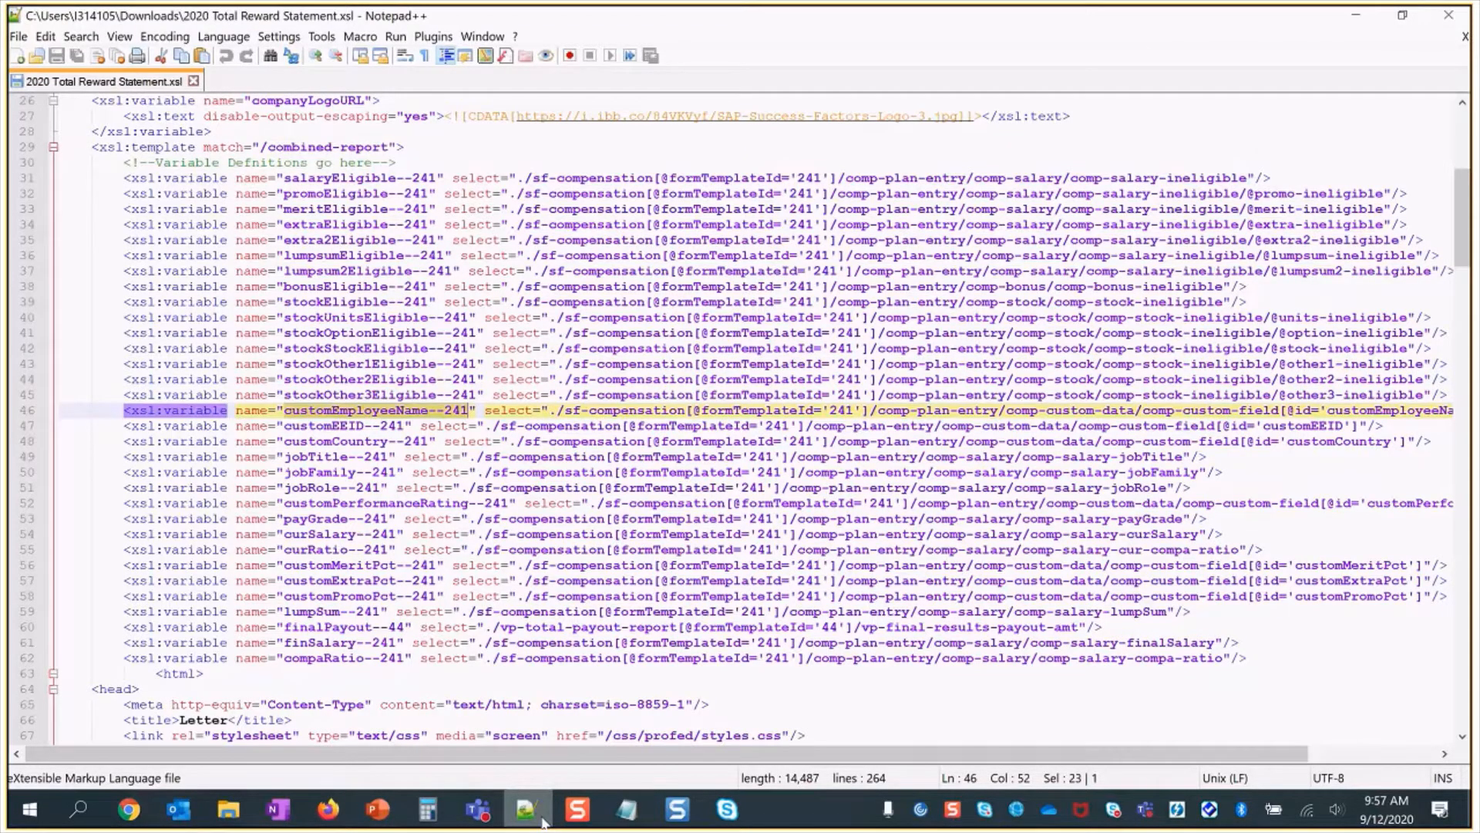
pyautogui.moveTo(284, 426); pyautogui.dragTo(405, 429)
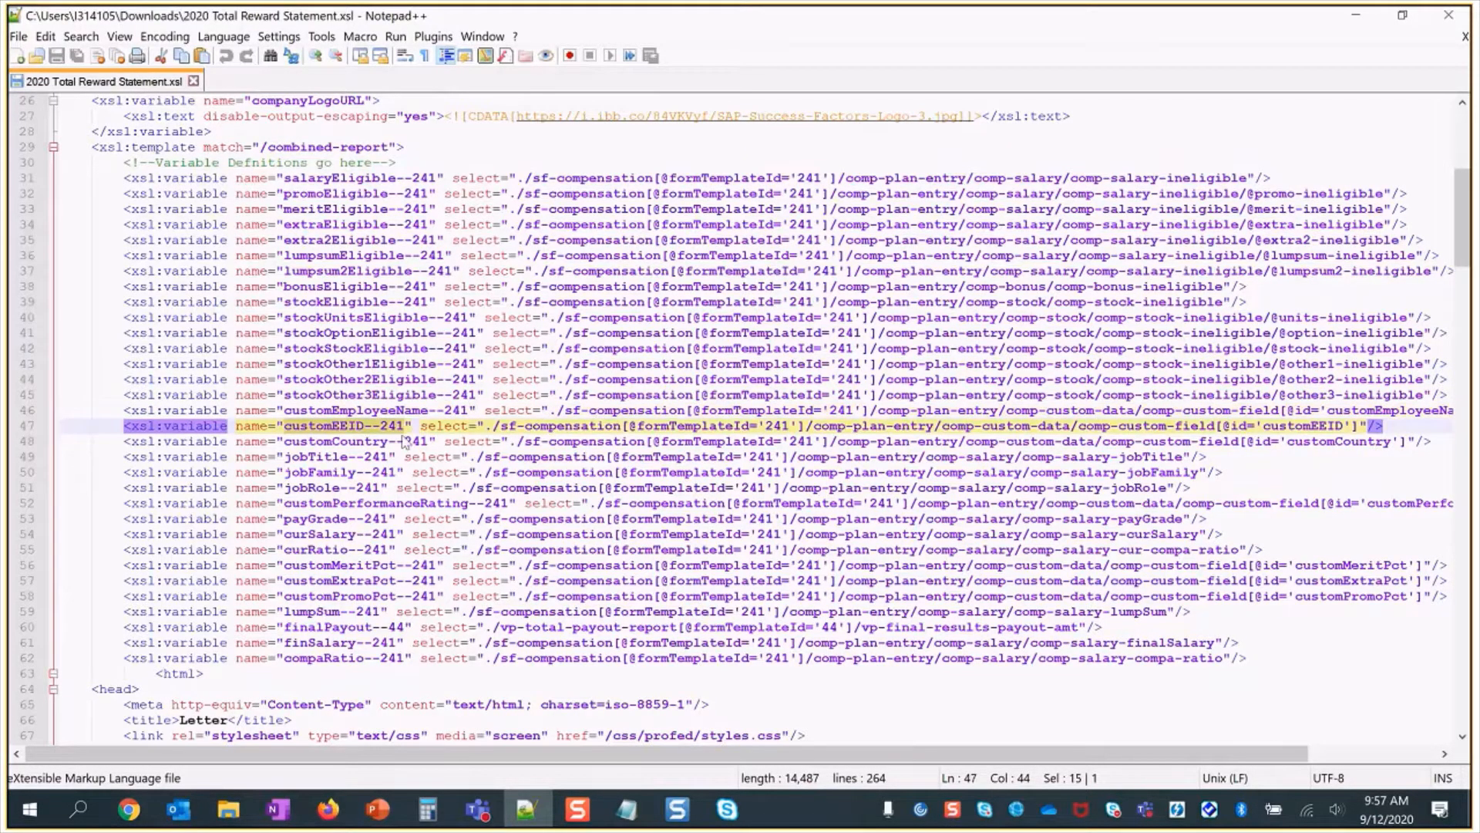
pyautogui.click(138, 819)
pyautogui.scroll(-2, 309, 574)
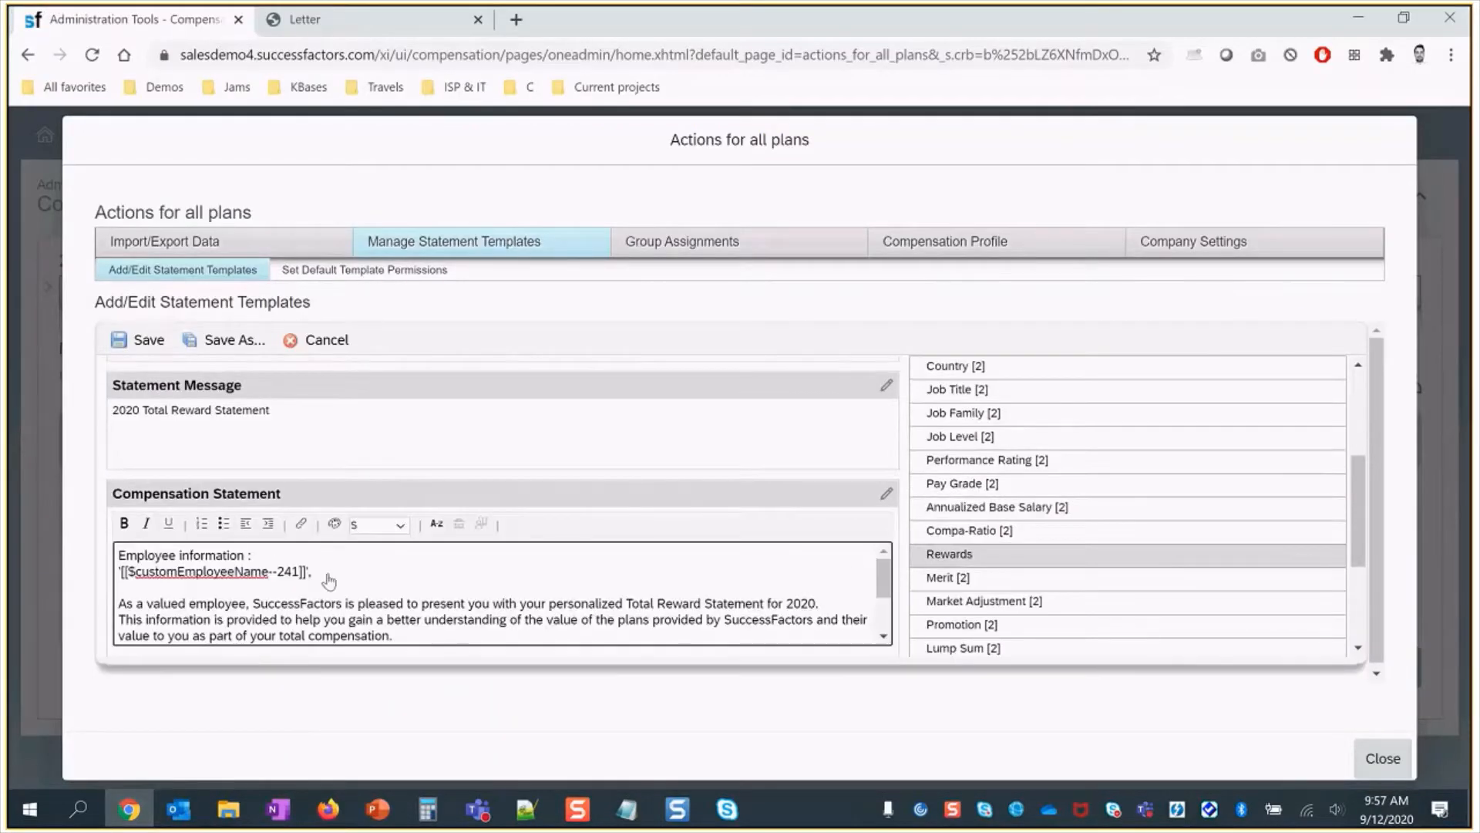
pyautogui.click(347, 577)
pyautogui.hotkey('ctrl', 'v')
pyautogui.write("]]',")
# - Copy customCountry--241 from the Notepad++ stylesheet and append '[[$customCountry--241]]', to the employee information placeholders in Chrome
pyautogui.hotkey('alt', 'Tab')
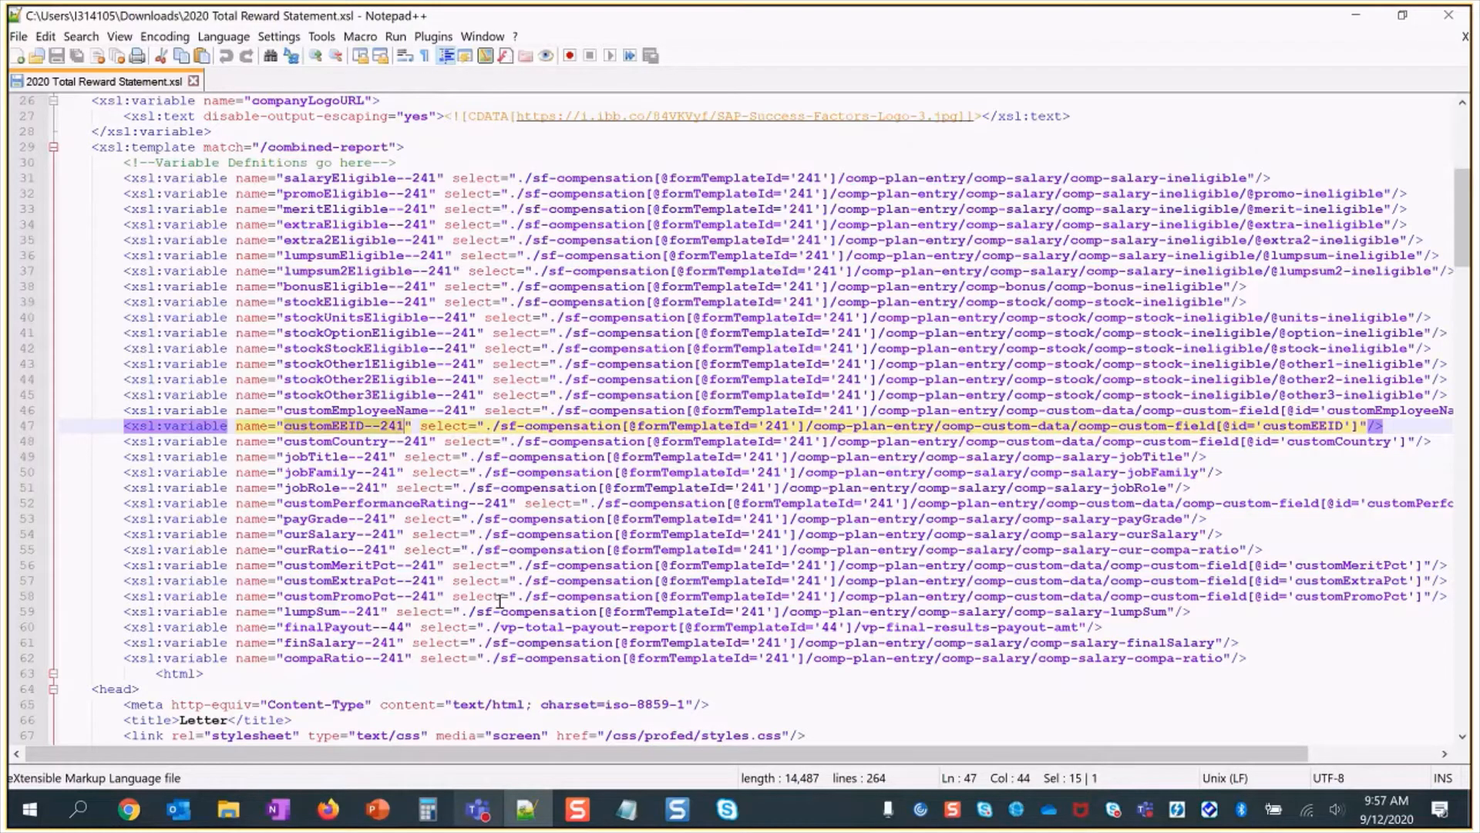
pyautogui.moveTo(285, 443); pyautogui.dragTo(429, 444)
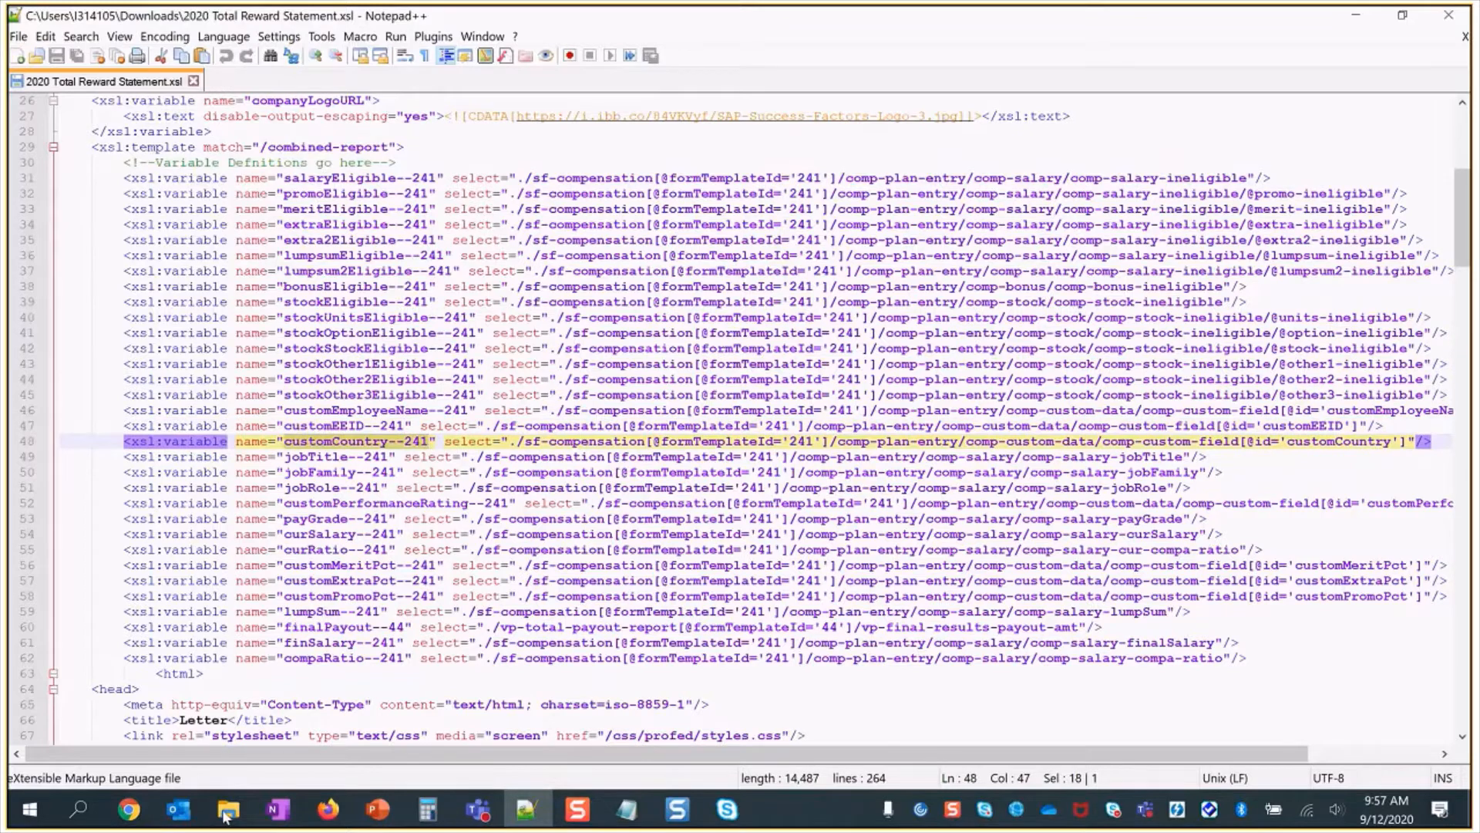
pyautogui.click(131, 812)
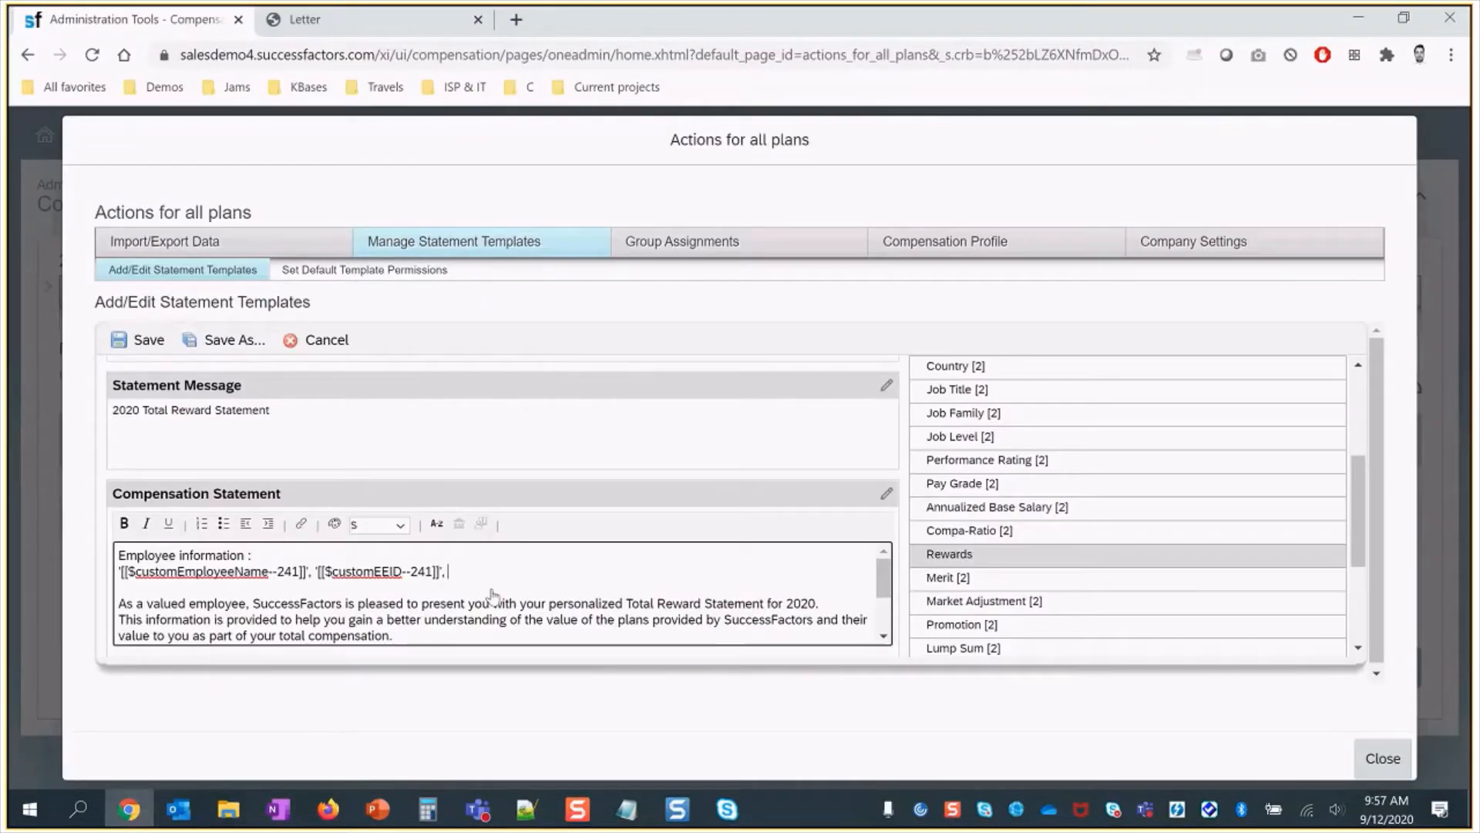
pyautogui.write("'[[$")
pyautogui.hotkey('ctrl', 'v')
pyautogui.write(']]')
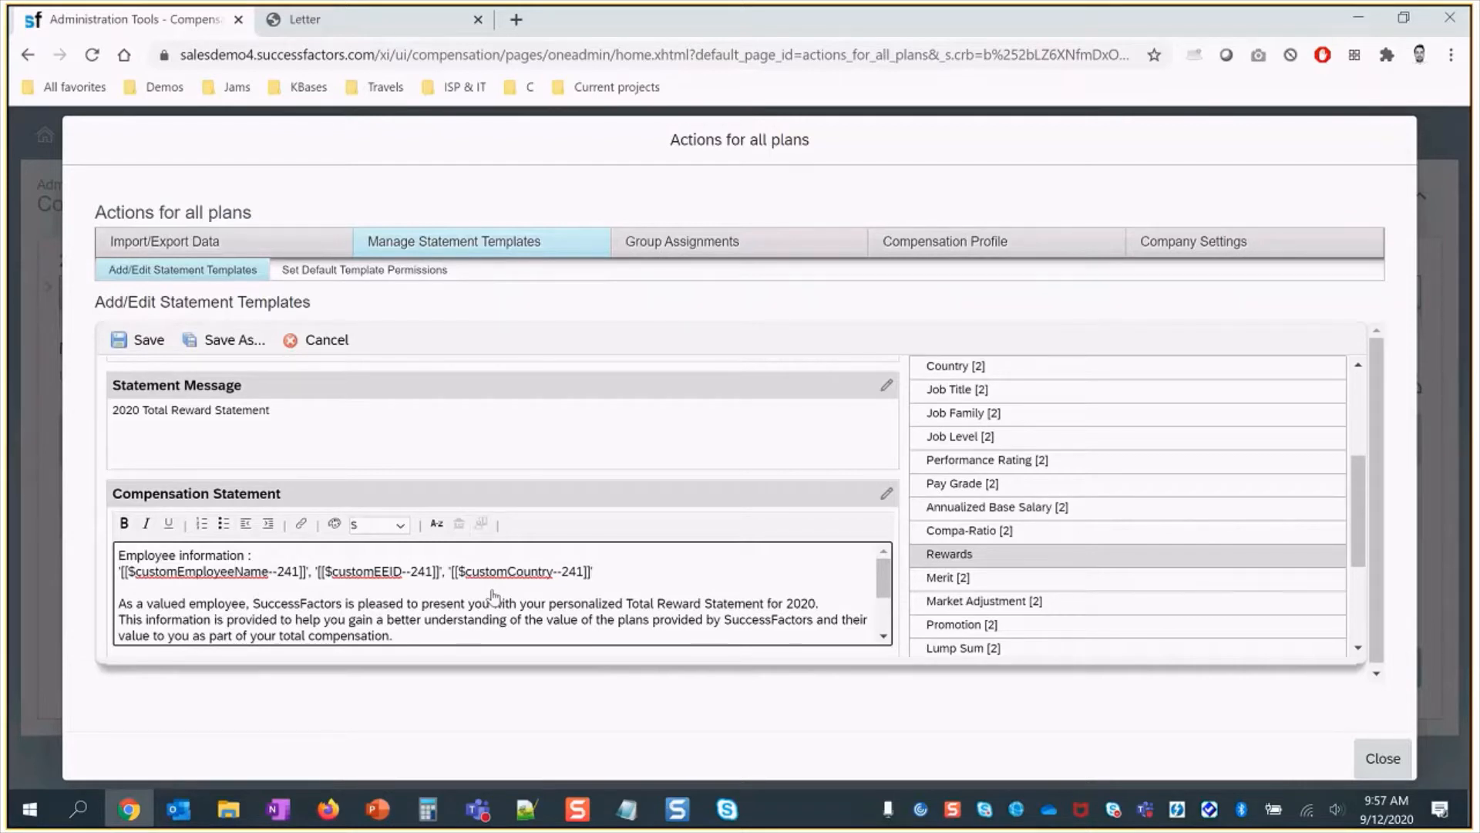
pyautogui.write("',")
# - Copy jobTitle--241 from the Notepad++ stylesheet and append '[[$jobTitle--241]]', after the country placeholder in Chrome
pyautogui.click(528, 809)
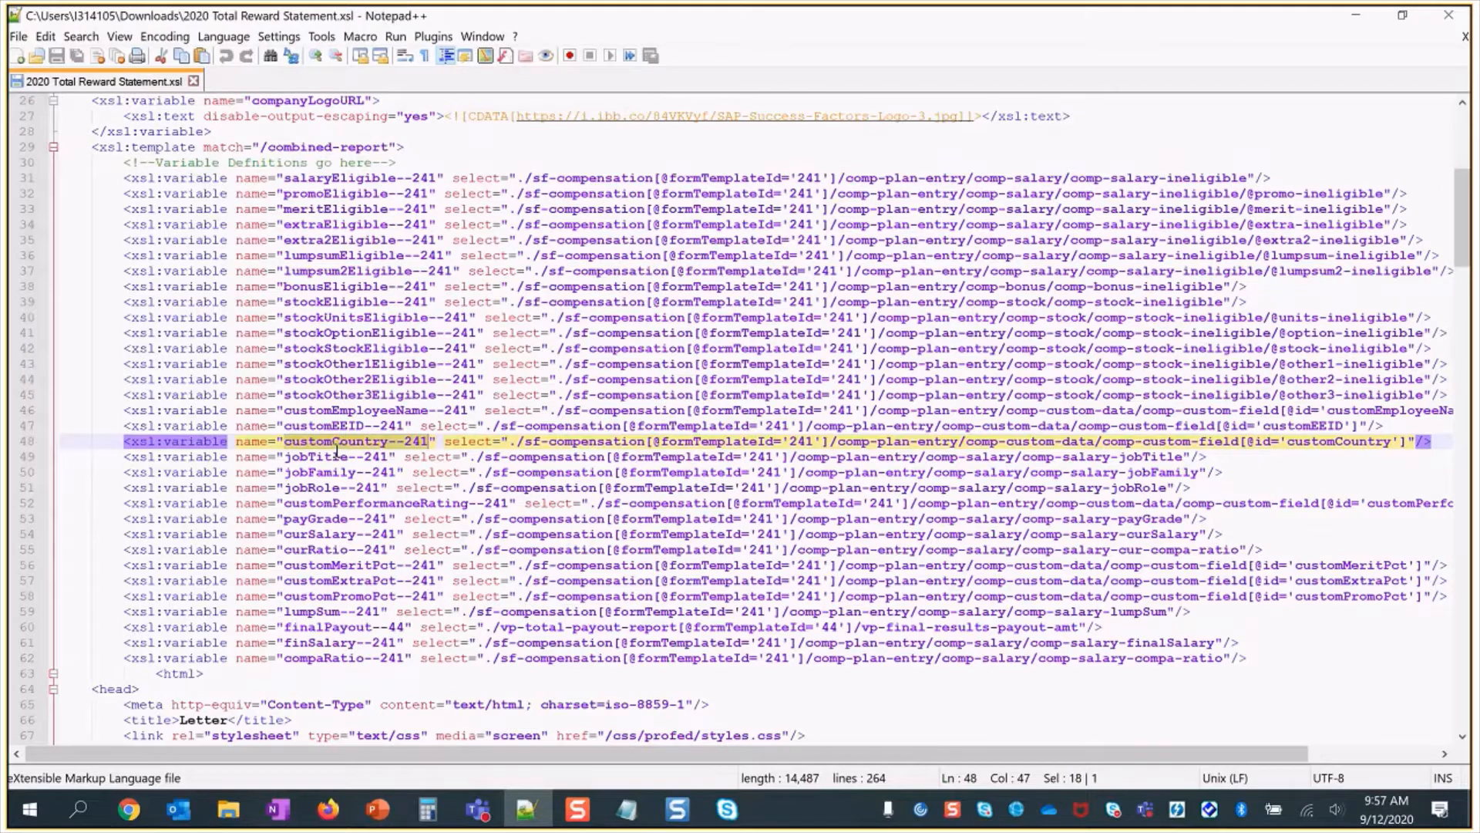
pyautogui.doubleClick(336, 457)
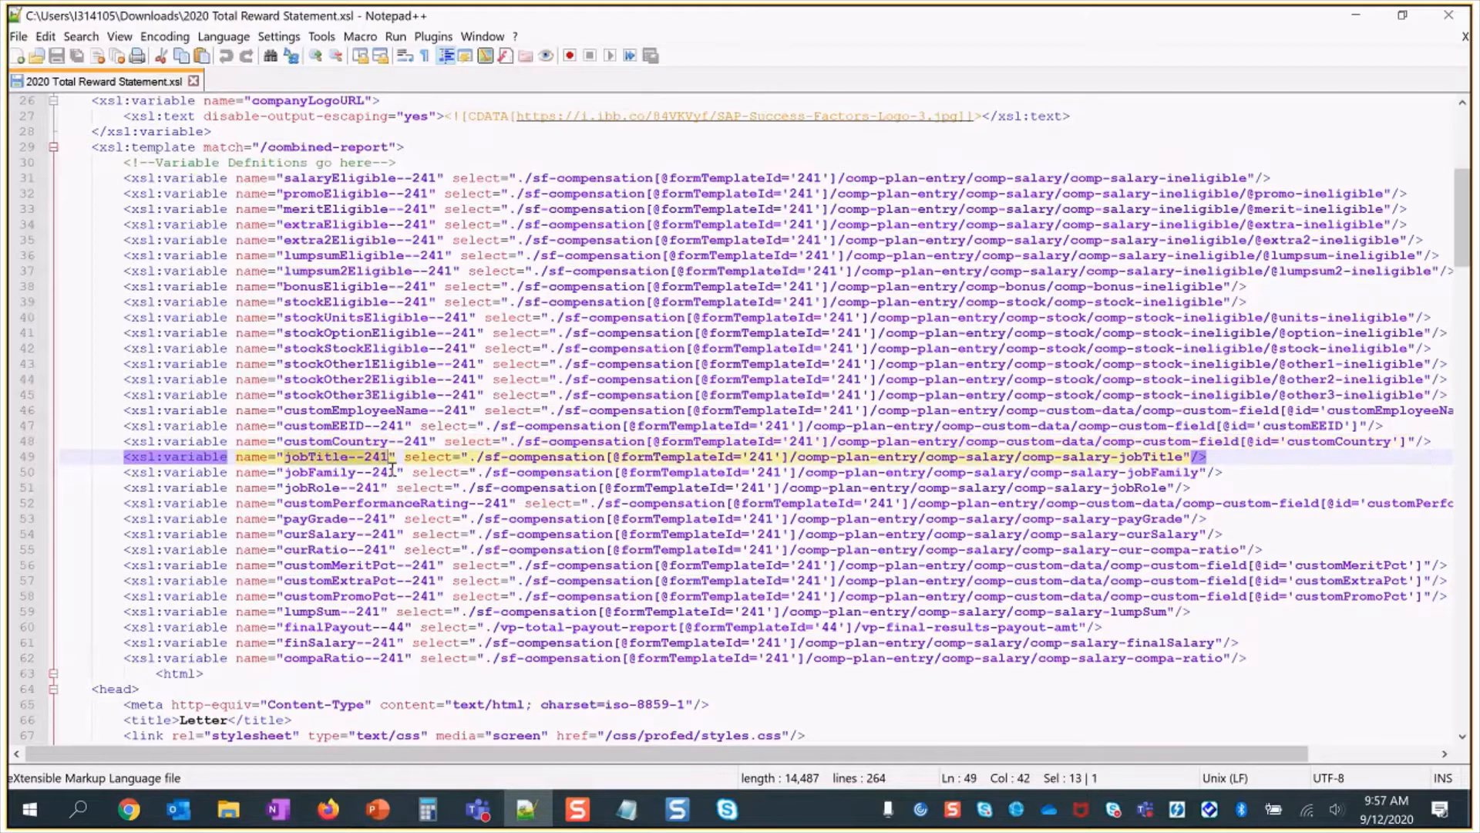
pyautogui.click(143, 812)
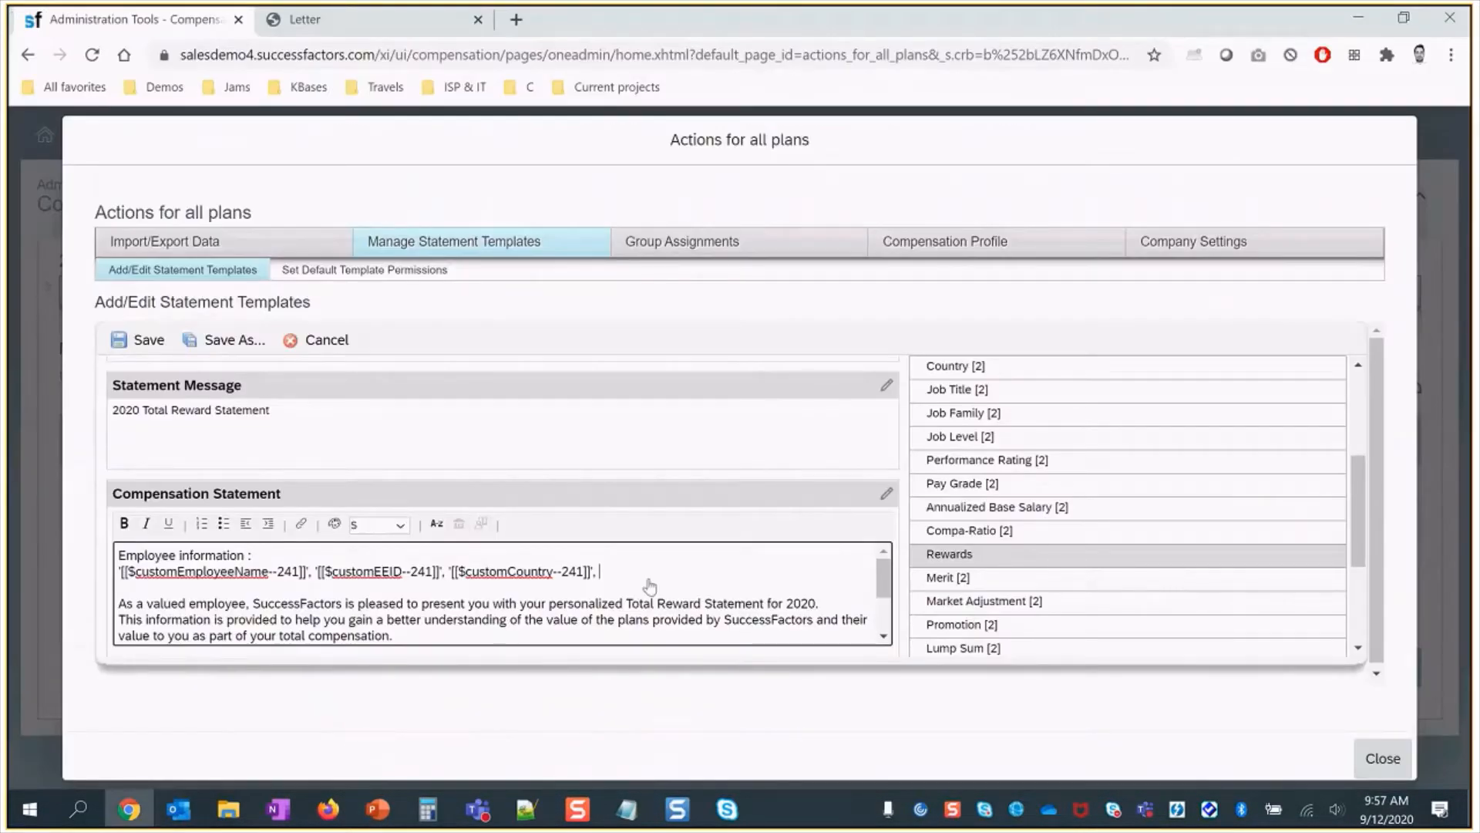
pyautogui.write("'[[$jobTitle--241]]',")
# - Copy jobFamily--241 from the Notepad++ stylesheet and append '[[$jobFamily--241]]', after the job title placeholder in Chrome
pyautogui.click(527, 814)
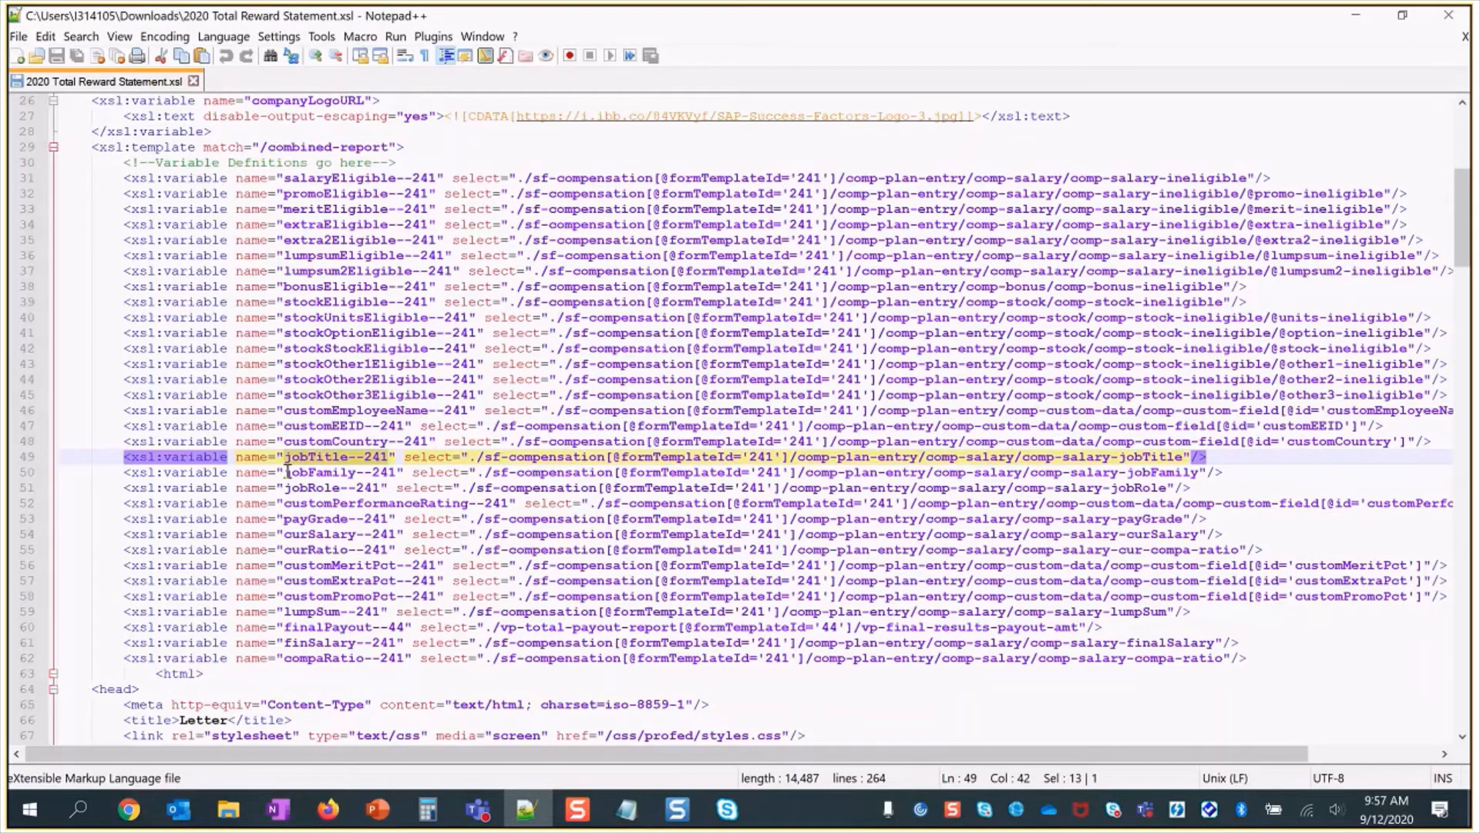
pyautogui.click(129, 810)
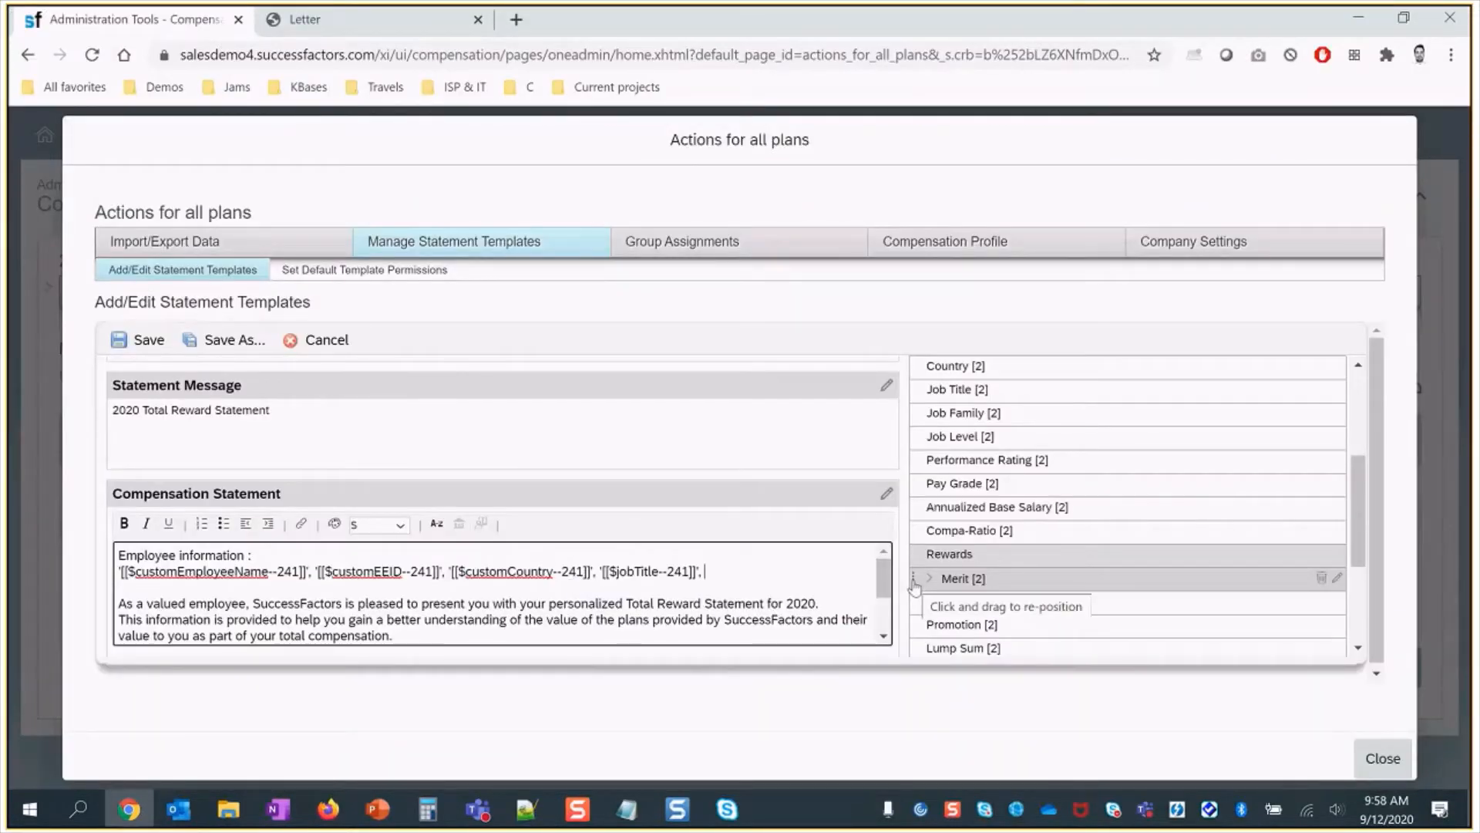
pyautogui.write("'[[")
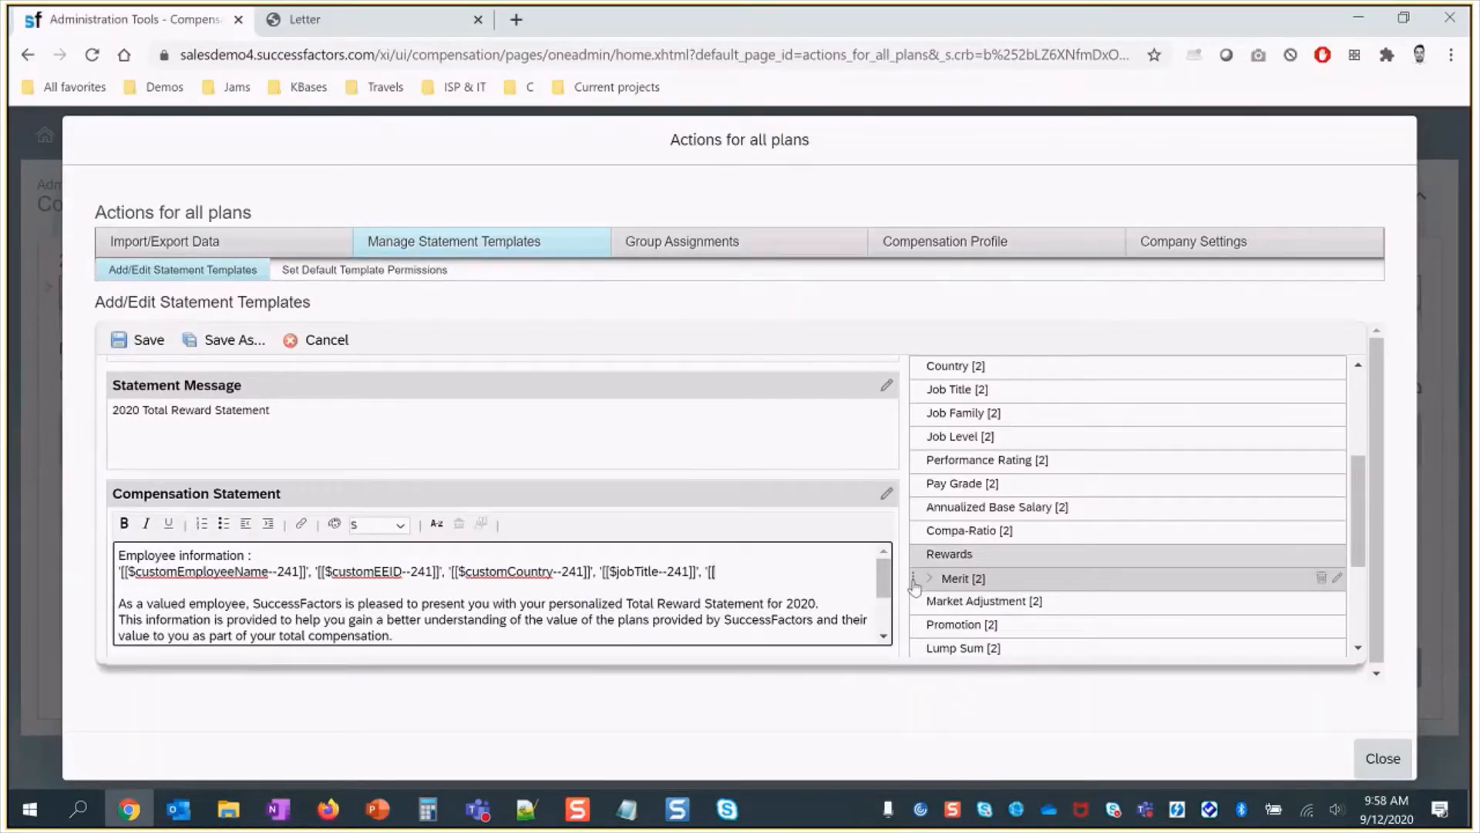
pyautogui.write('$jobFamily--241')
pyautogui.write("]]'")
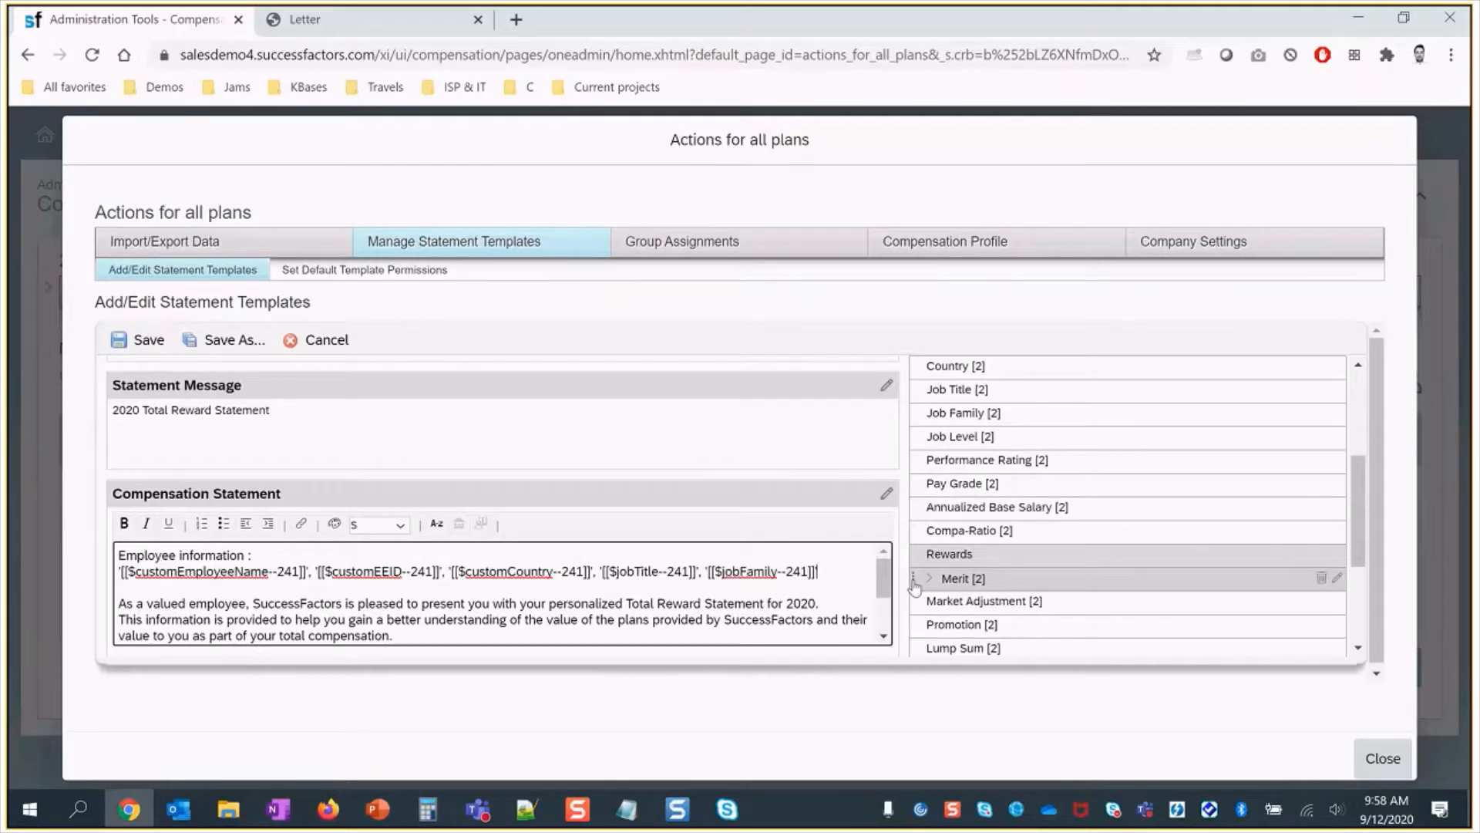
pyautogui.write(',')
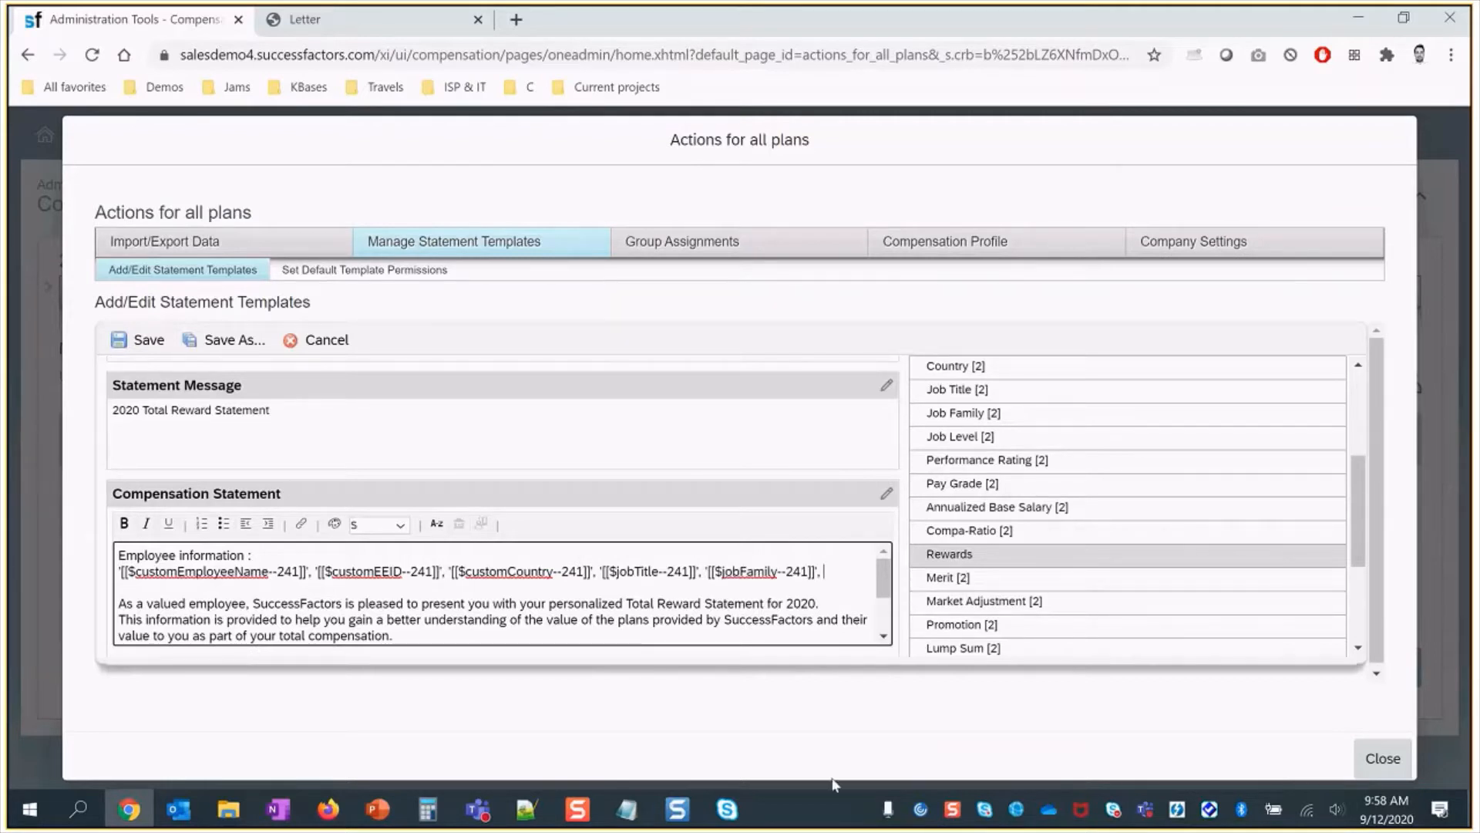
# - Copy jobRole--241 from the Notepad++ stylesheet and append '[[$jobRole--241]]', after the job family placeholder in Chrome
pyautogui.click(515, 815)
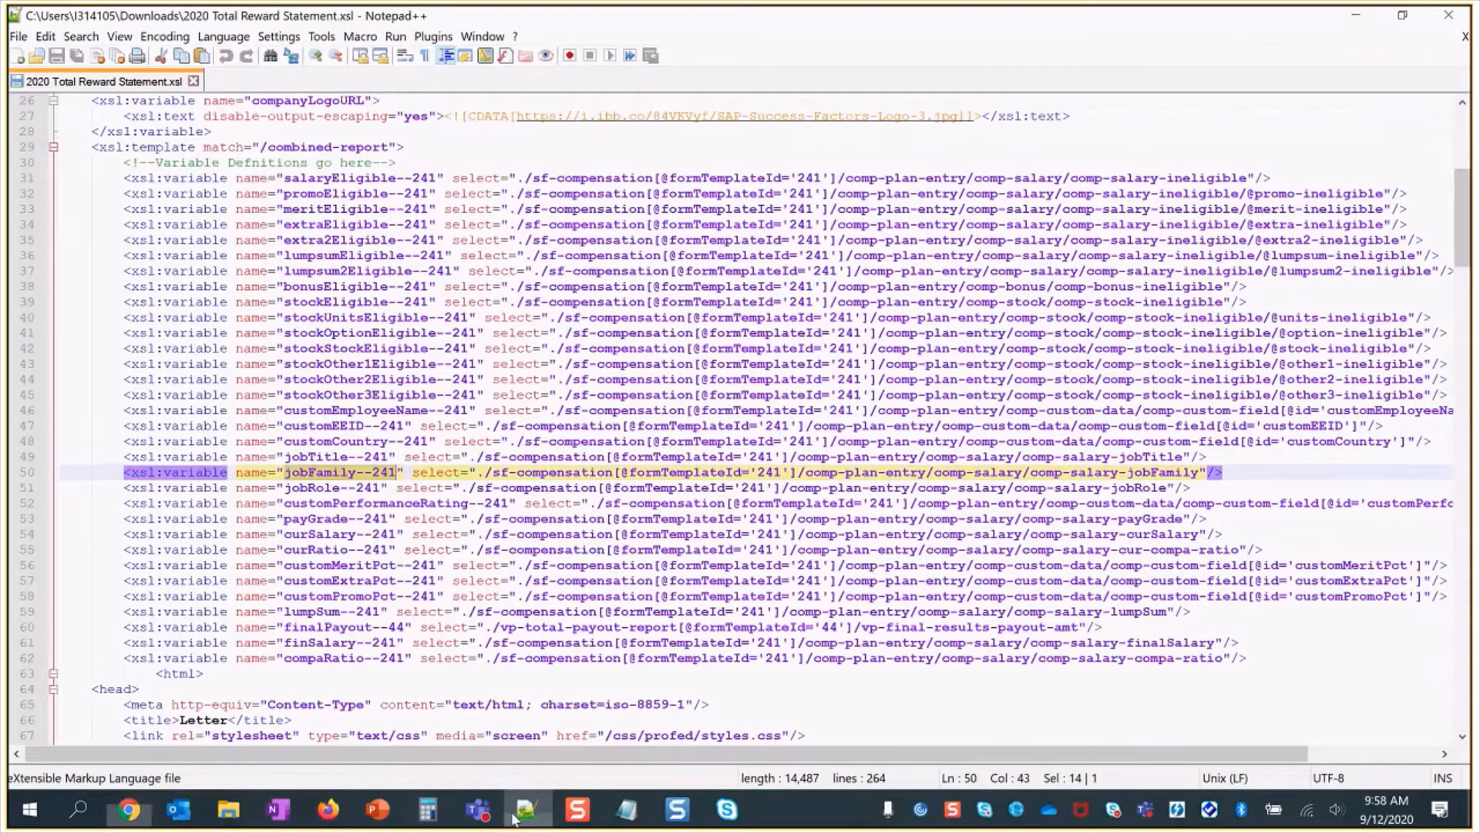
pyautogui.moveTo(284, 488); pyautogui.dragTo(380, 490)
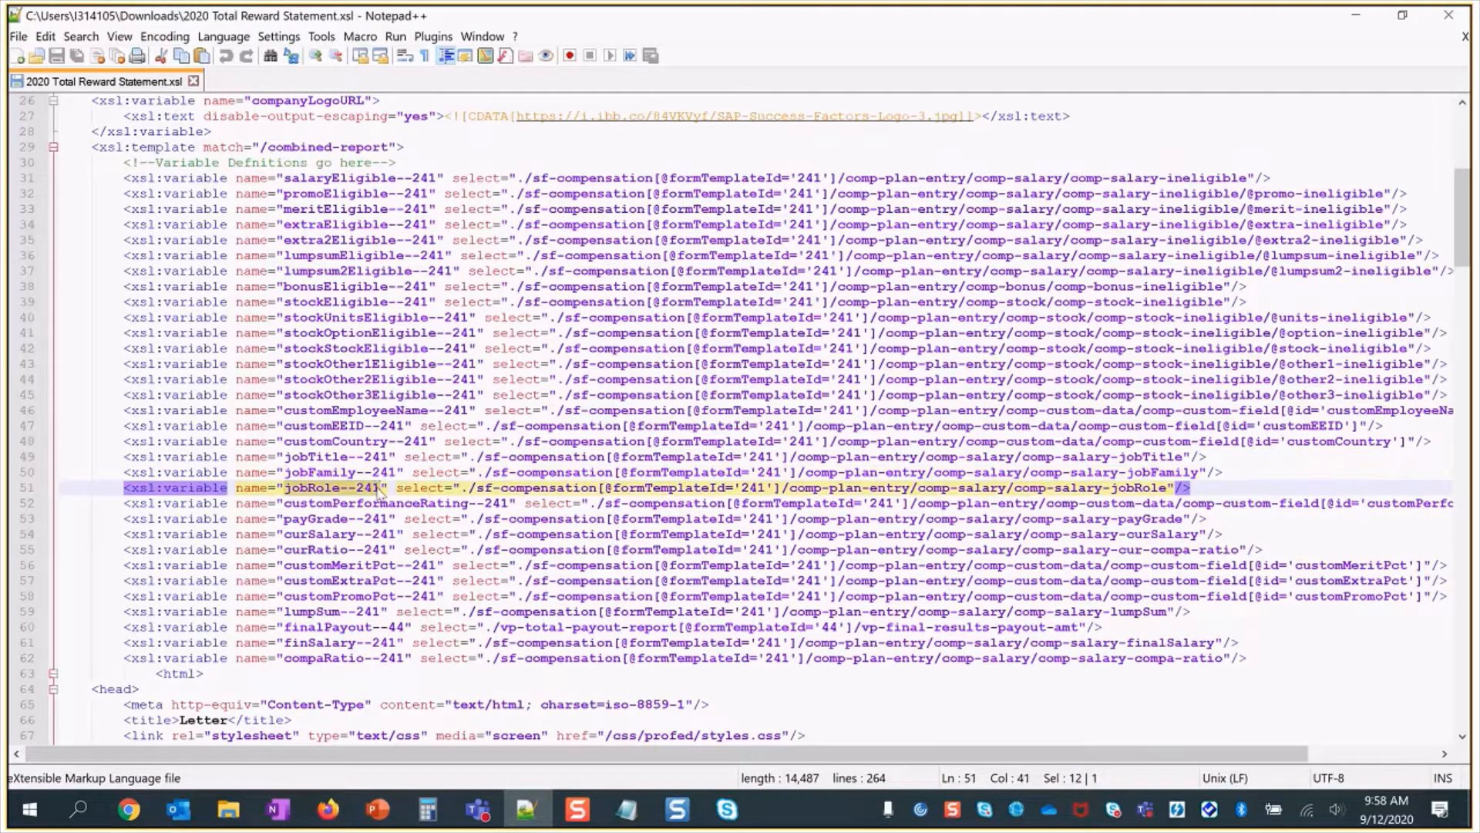
pyautogui.click(129, 809)
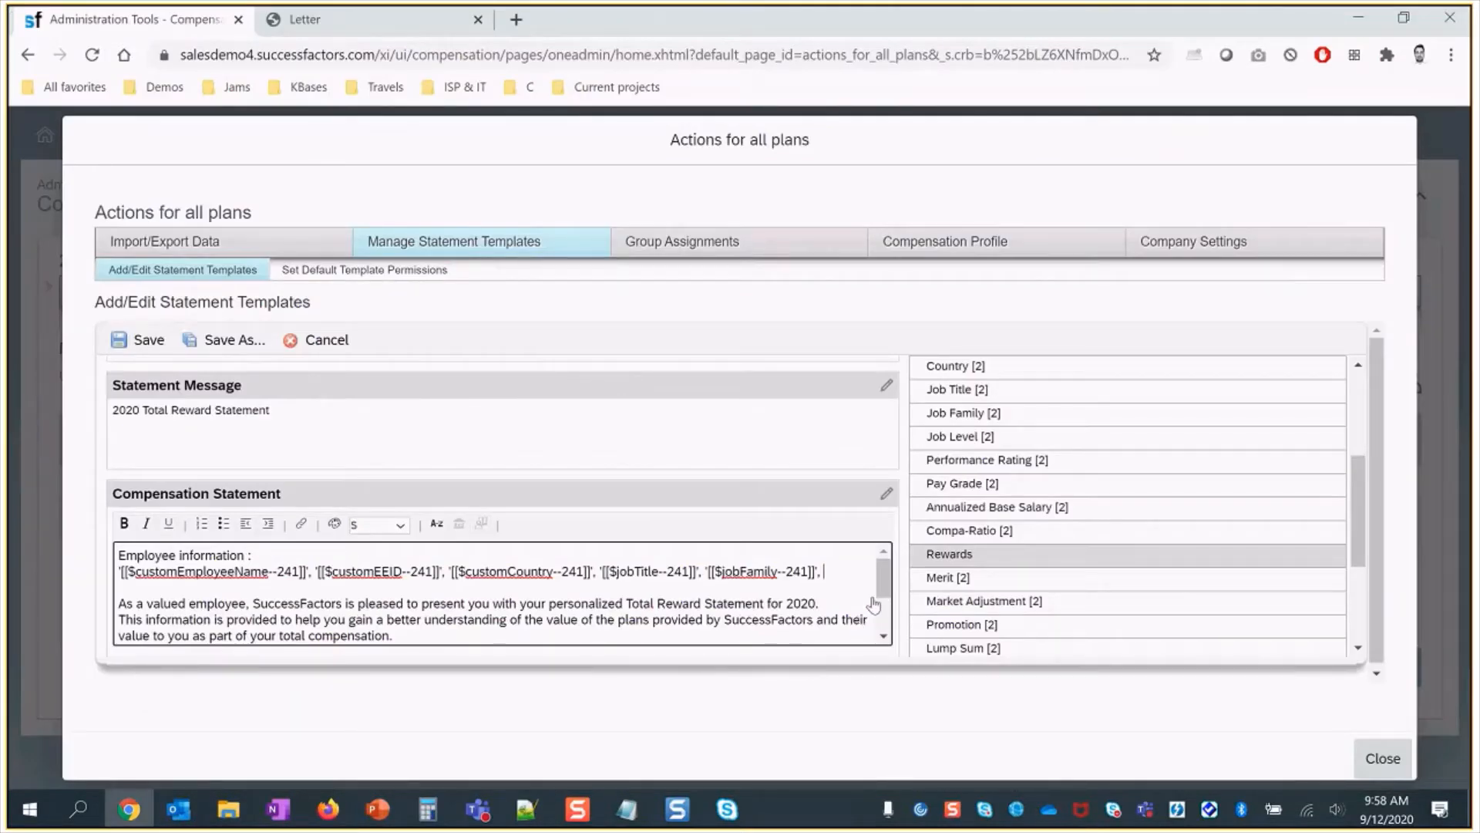
pyautogui.write("'[[$jobRole--241")
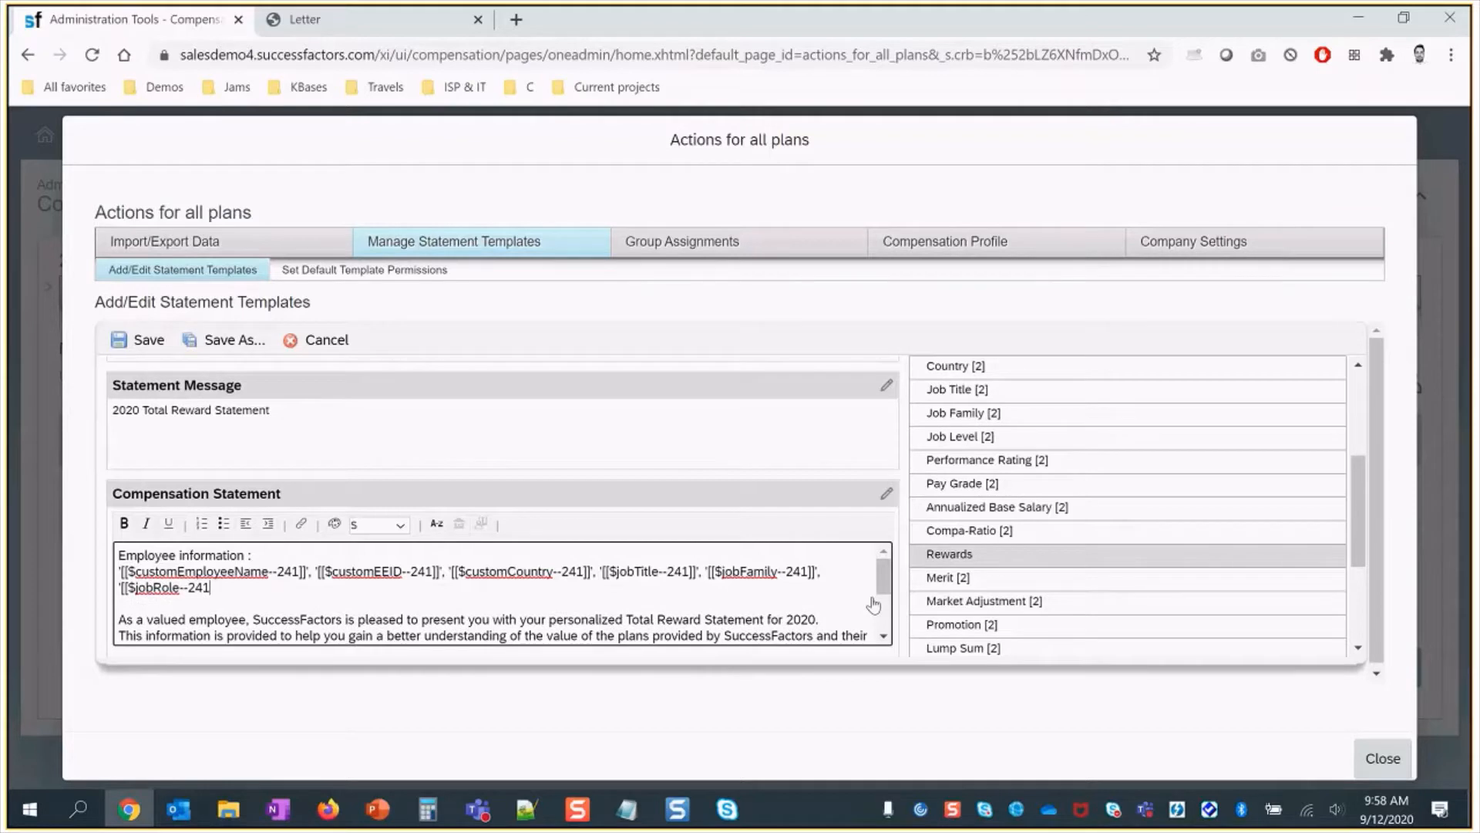
pyautogui.write("]]',")
# - Copy customPerformanceRating--241 from the Notepad++ stylesheet and append '[[$customPerformanceRating--241]]', after the job role placeholder in Chrome
pyautogui.click(541, 803)
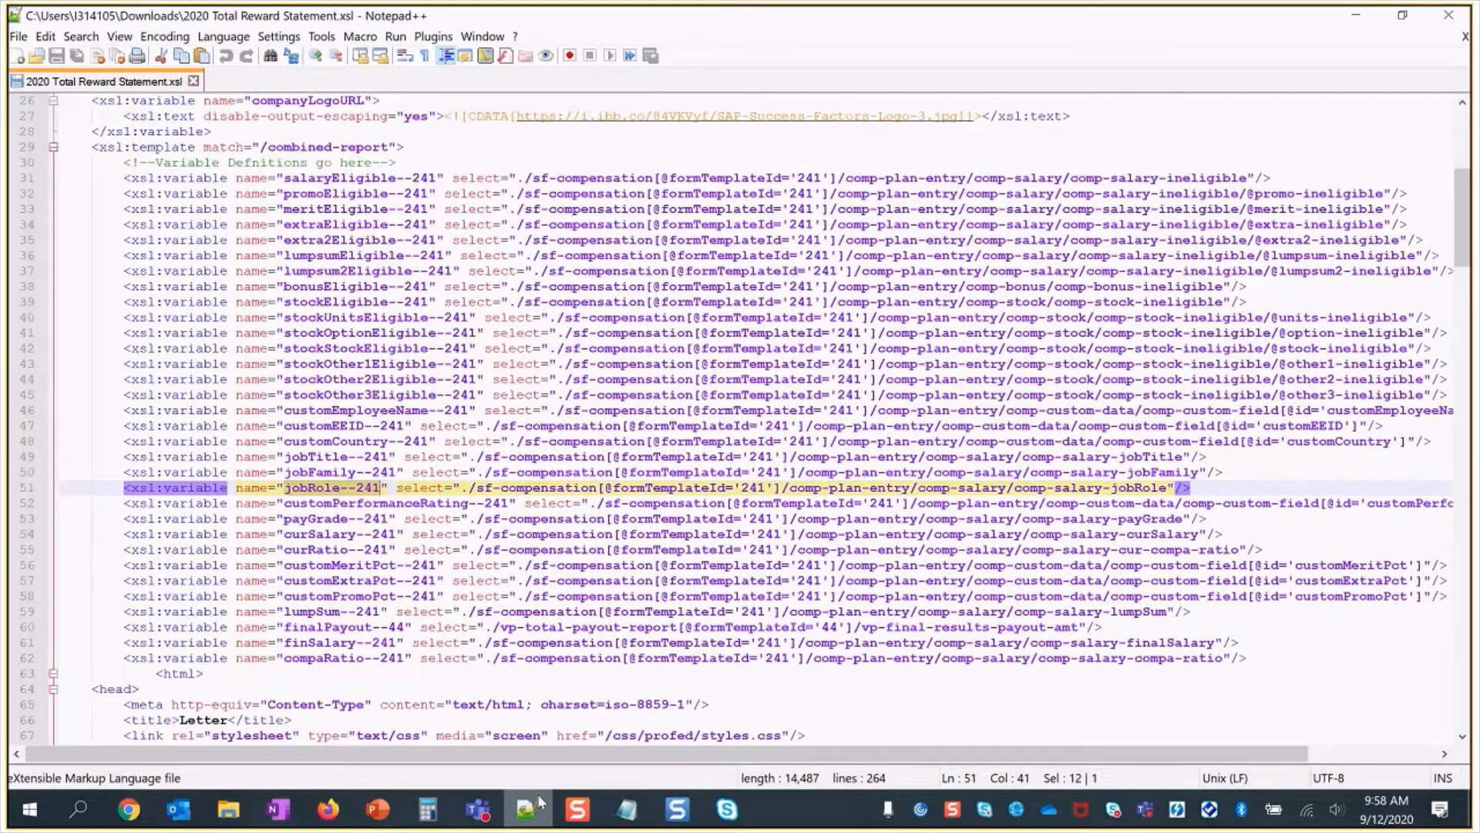
pyautogui.moveTo(284, 502); pyautogui.dragTo(509, 502)
pyautogui.hotkey('ctrl', 'c')
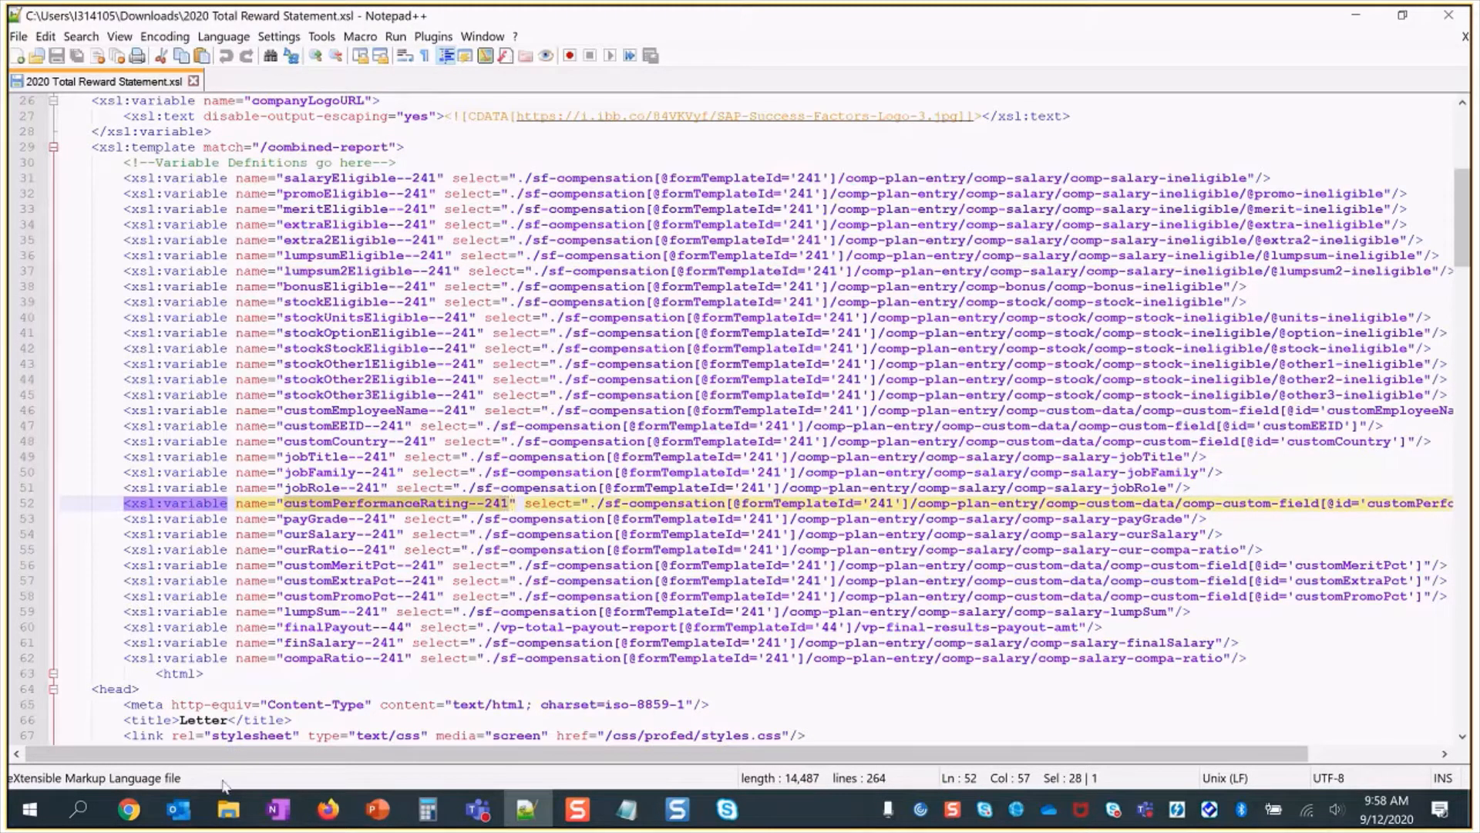
pyautogui.moveTo(133, 816)
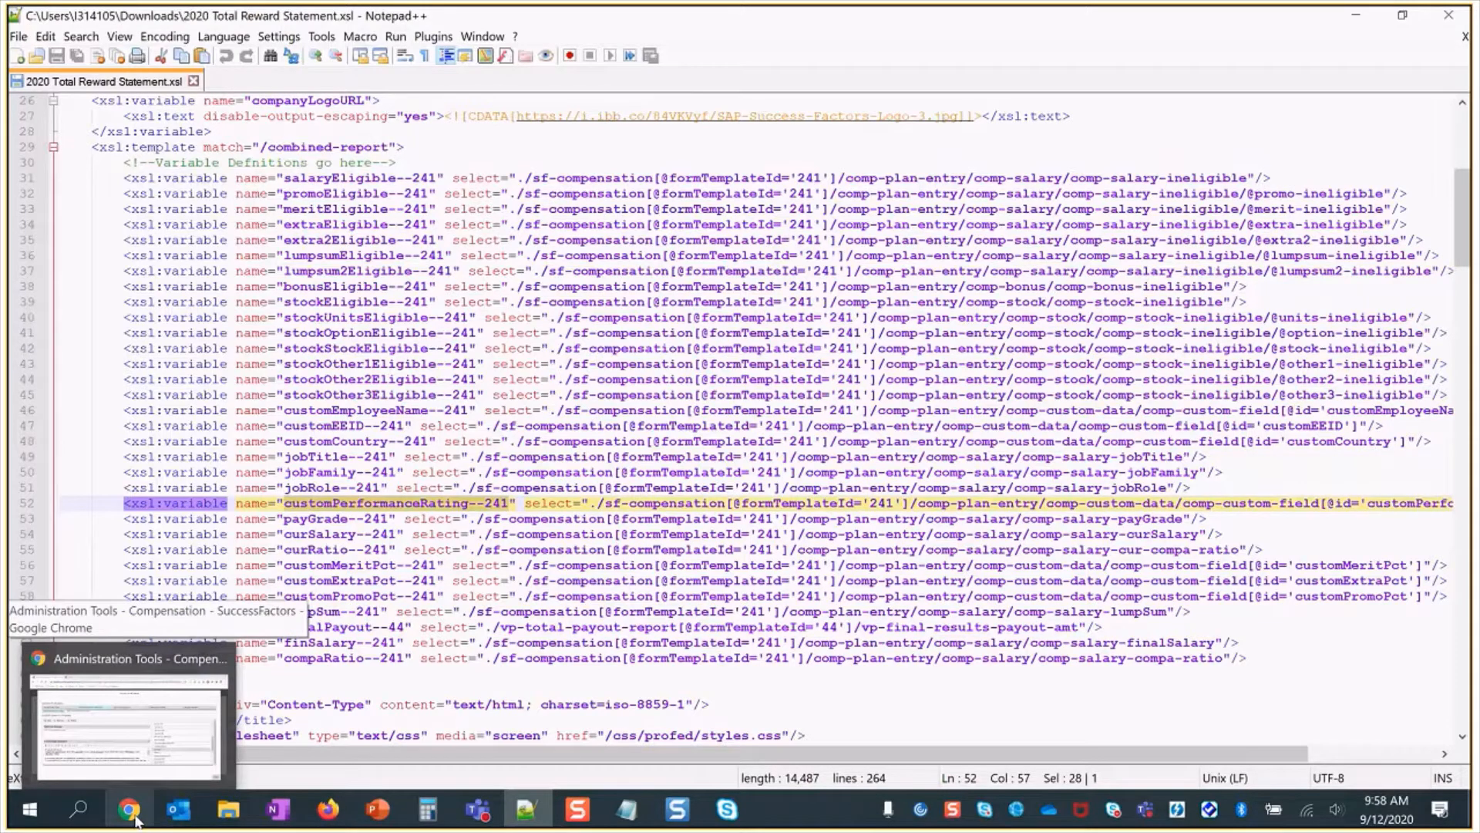
pyautogui.click(135, 817)
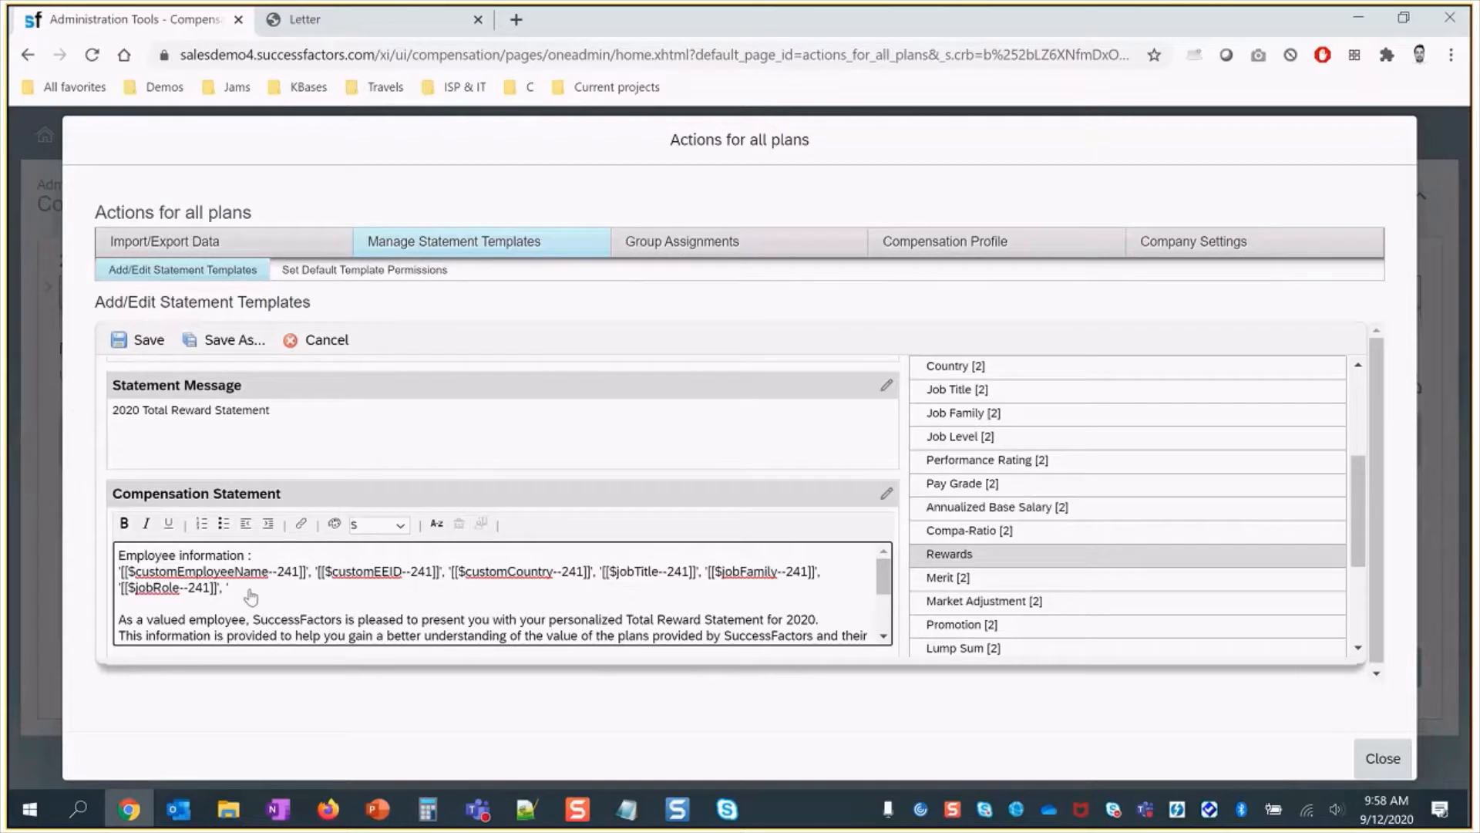
pyautogui.write('[[$')
pyautogui.hotkey('ctrl', 'v')
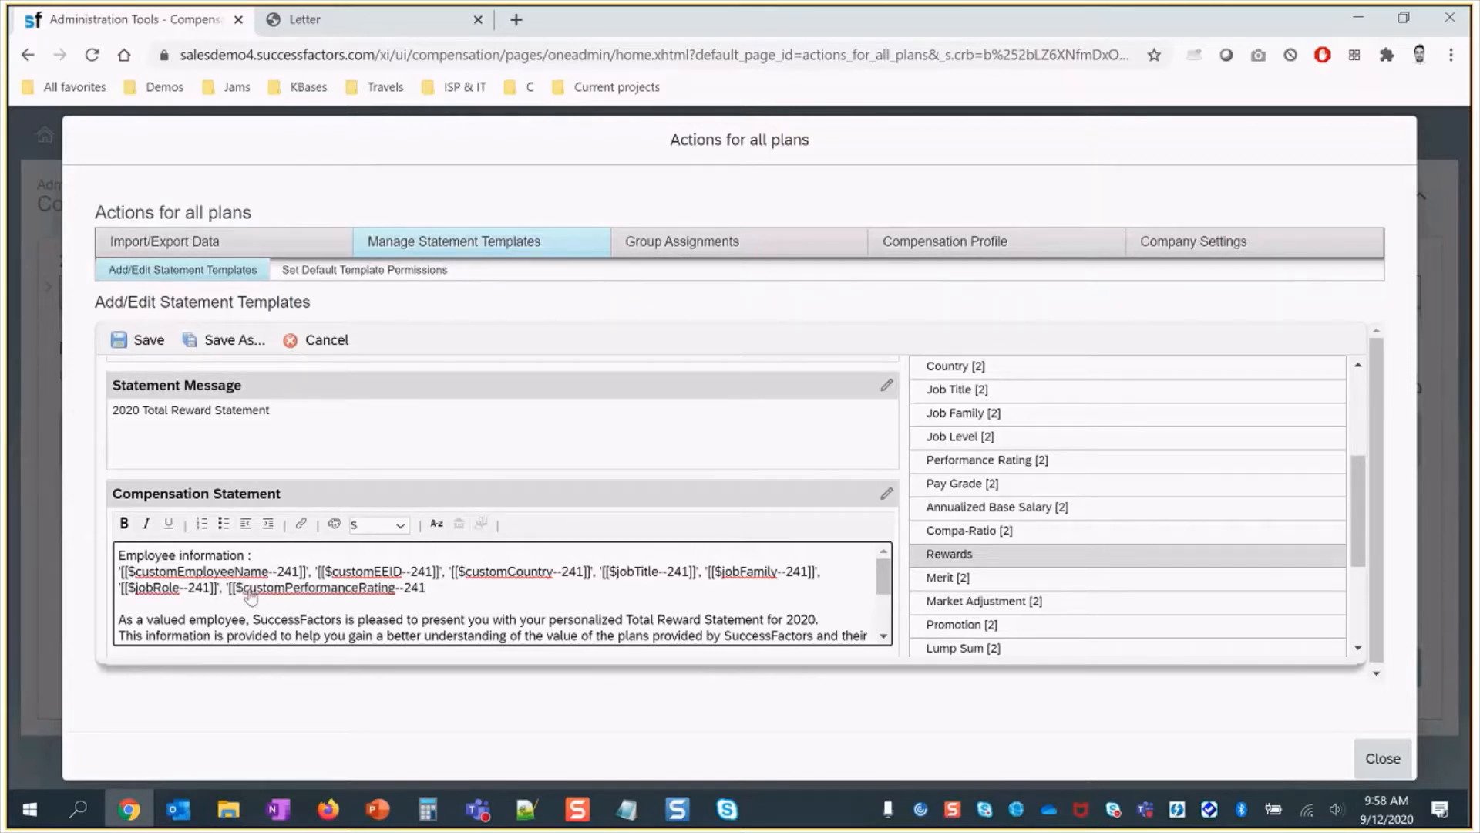
pyautogui.write("]]',")
# - Finish editing the Compensation Statement text and save the 2020 Total Reward Statement template
pyautogui.click(141, 344)
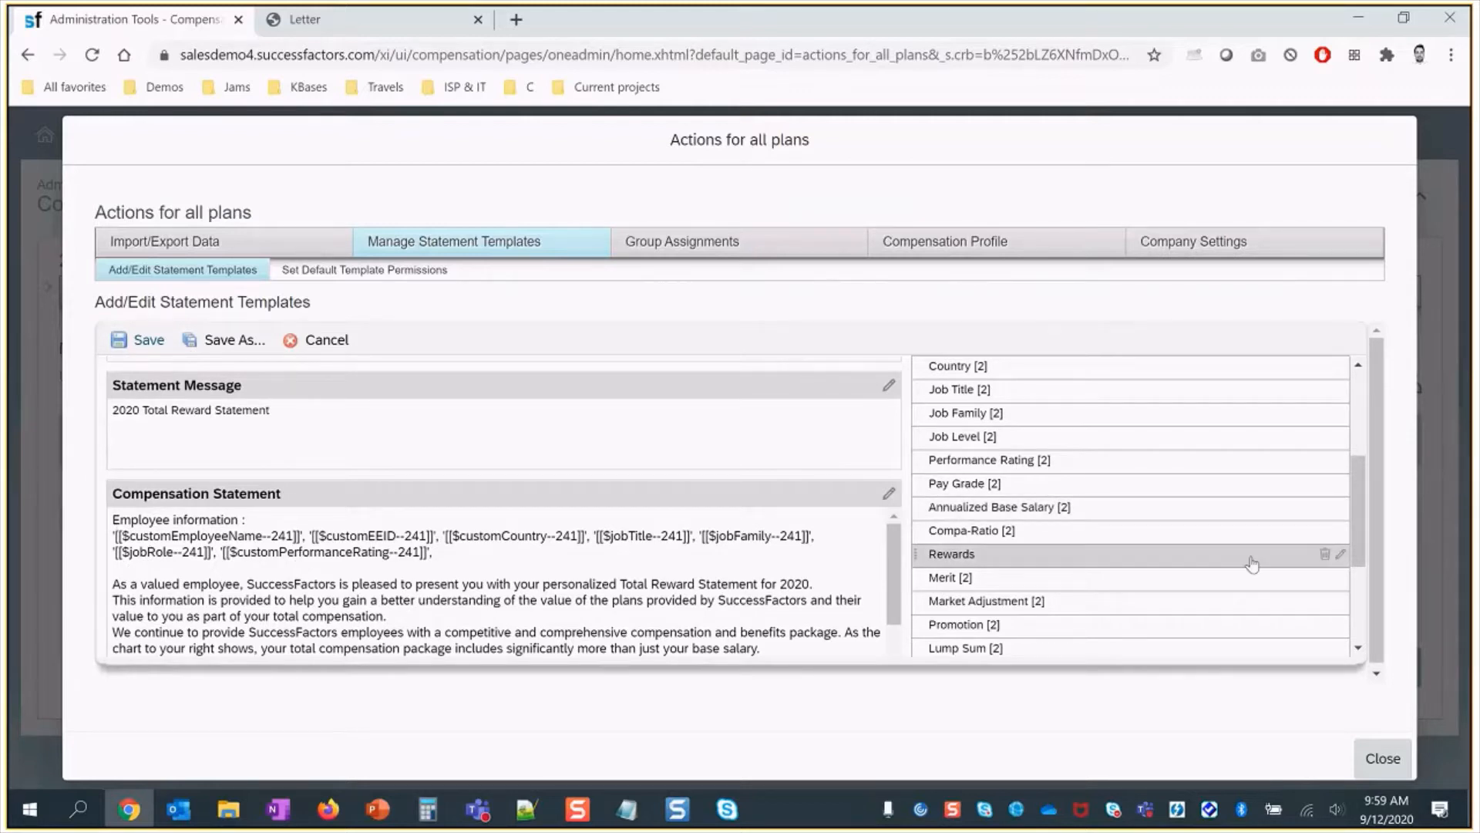
pyautogui.scroll(5, 1251, 564)
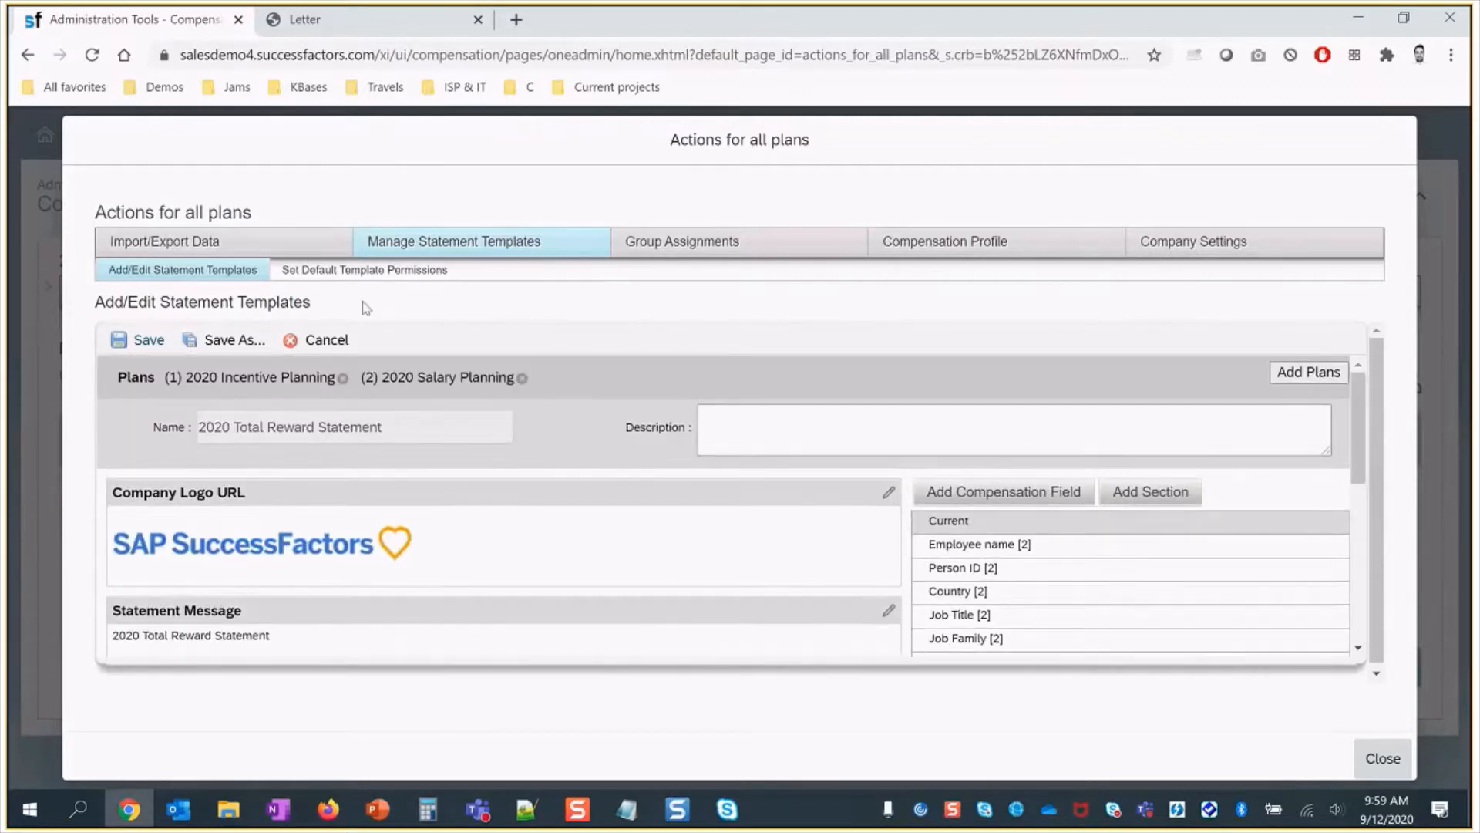
pyautogui.click(120, 342)
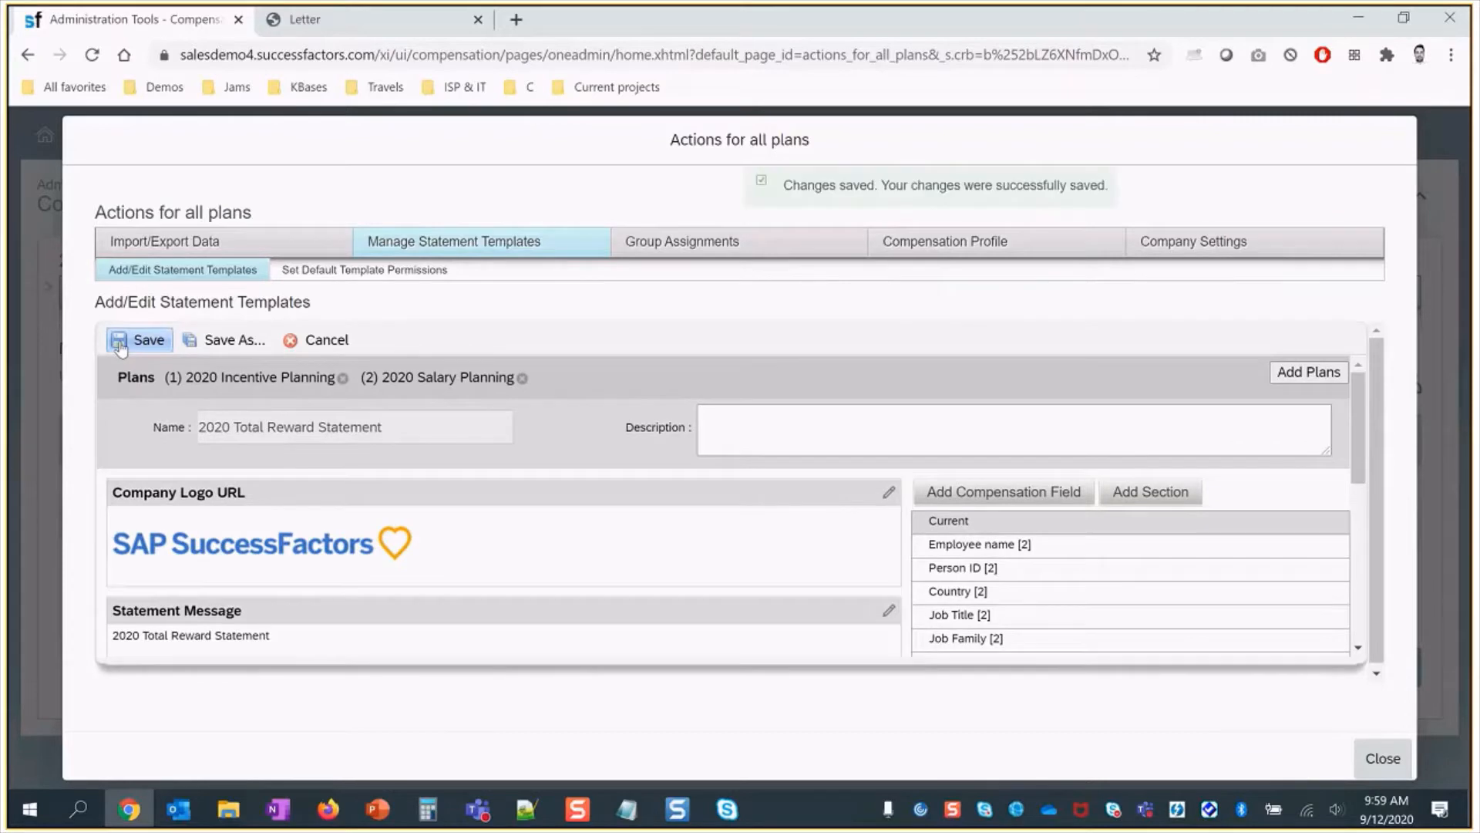
pyautogui.scroll(-1, 908, 609)
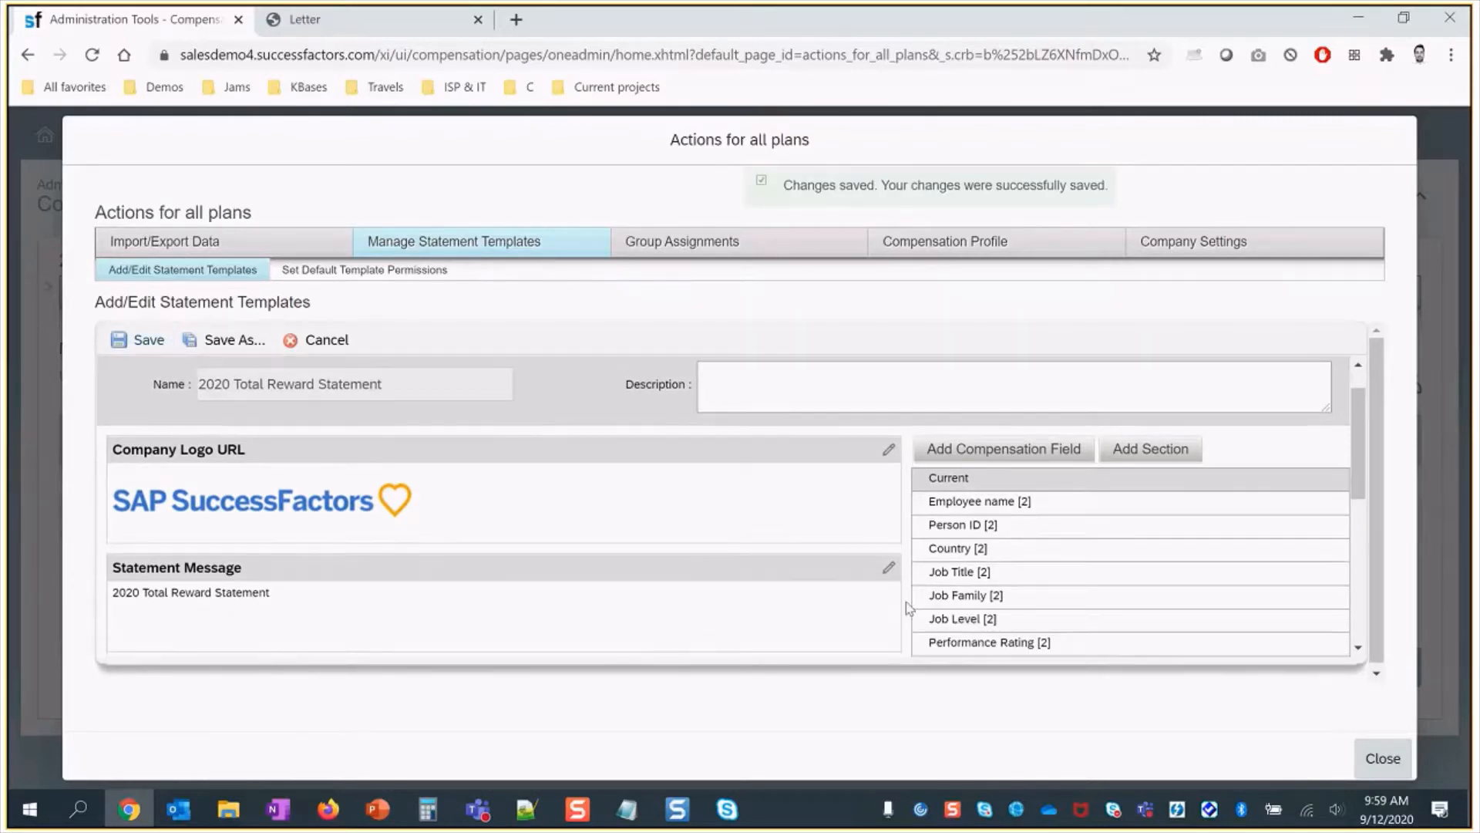
# - Review the saved Compensation Statement placeholders, and close the template editor and the old Letter PDF
pyautogui.scroll(-5, 166, 438)
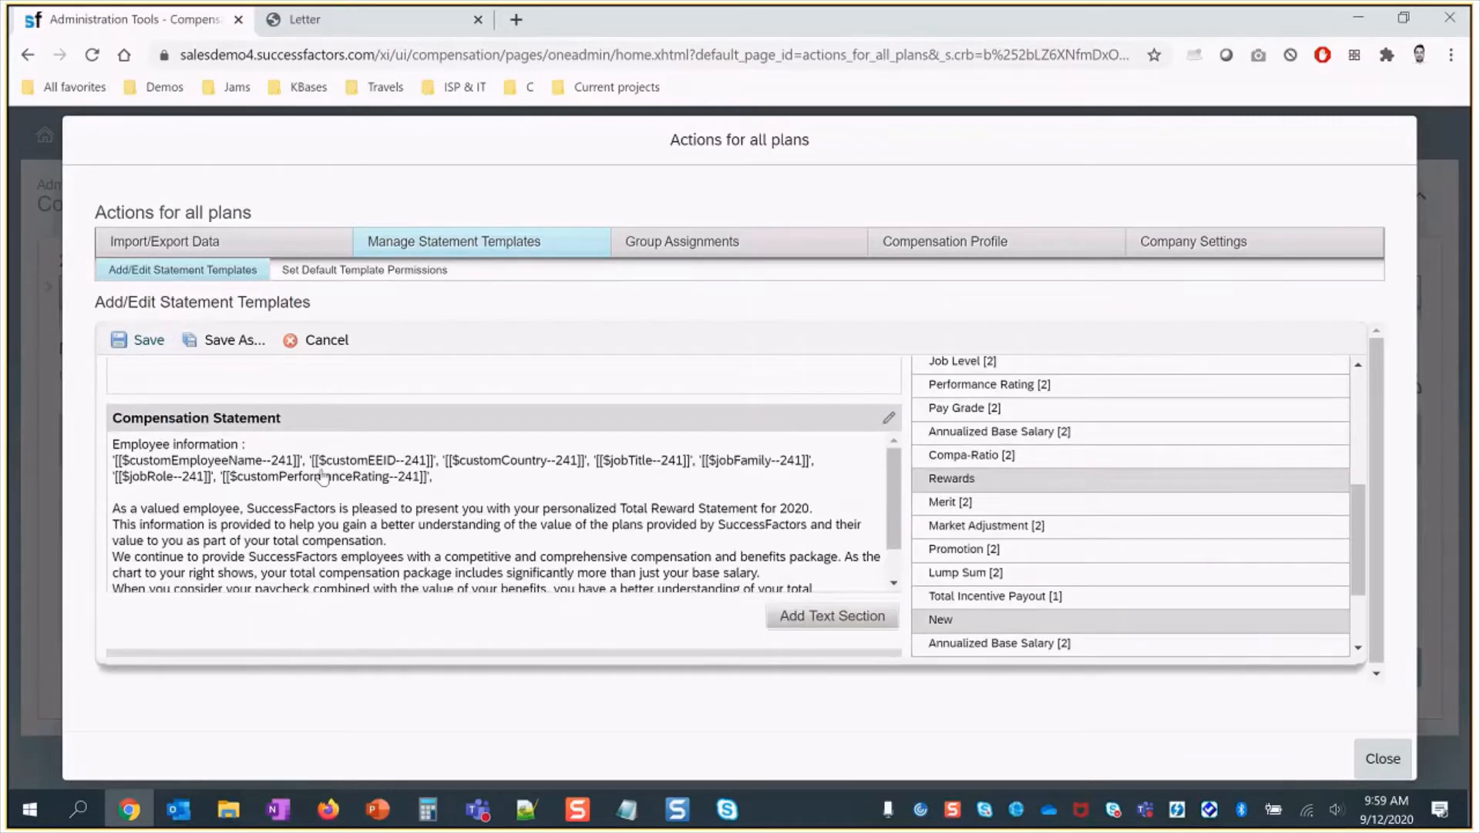
pyautogui.click(1397, 767)
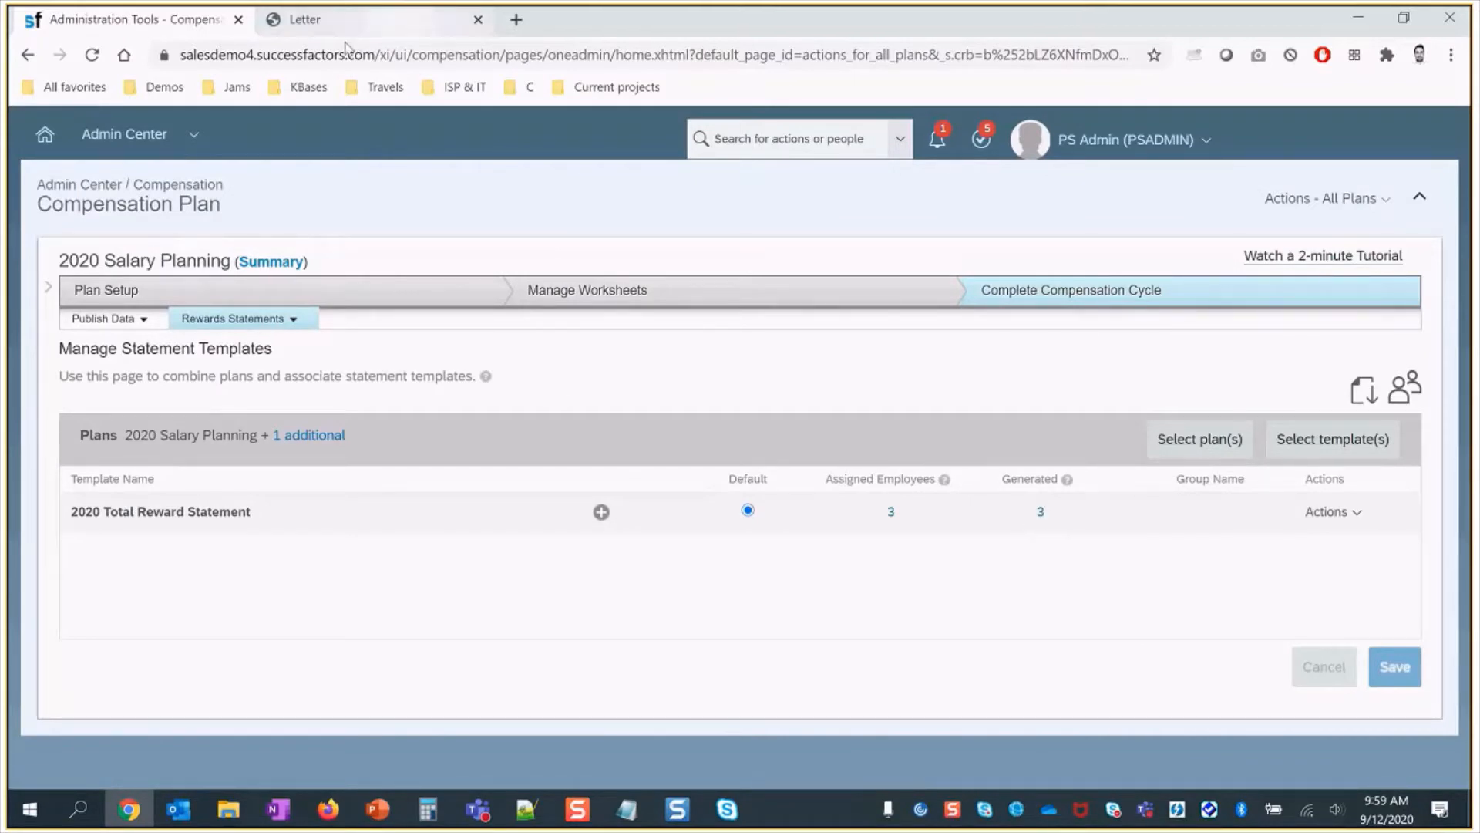
pyautogui.click(478, 20)
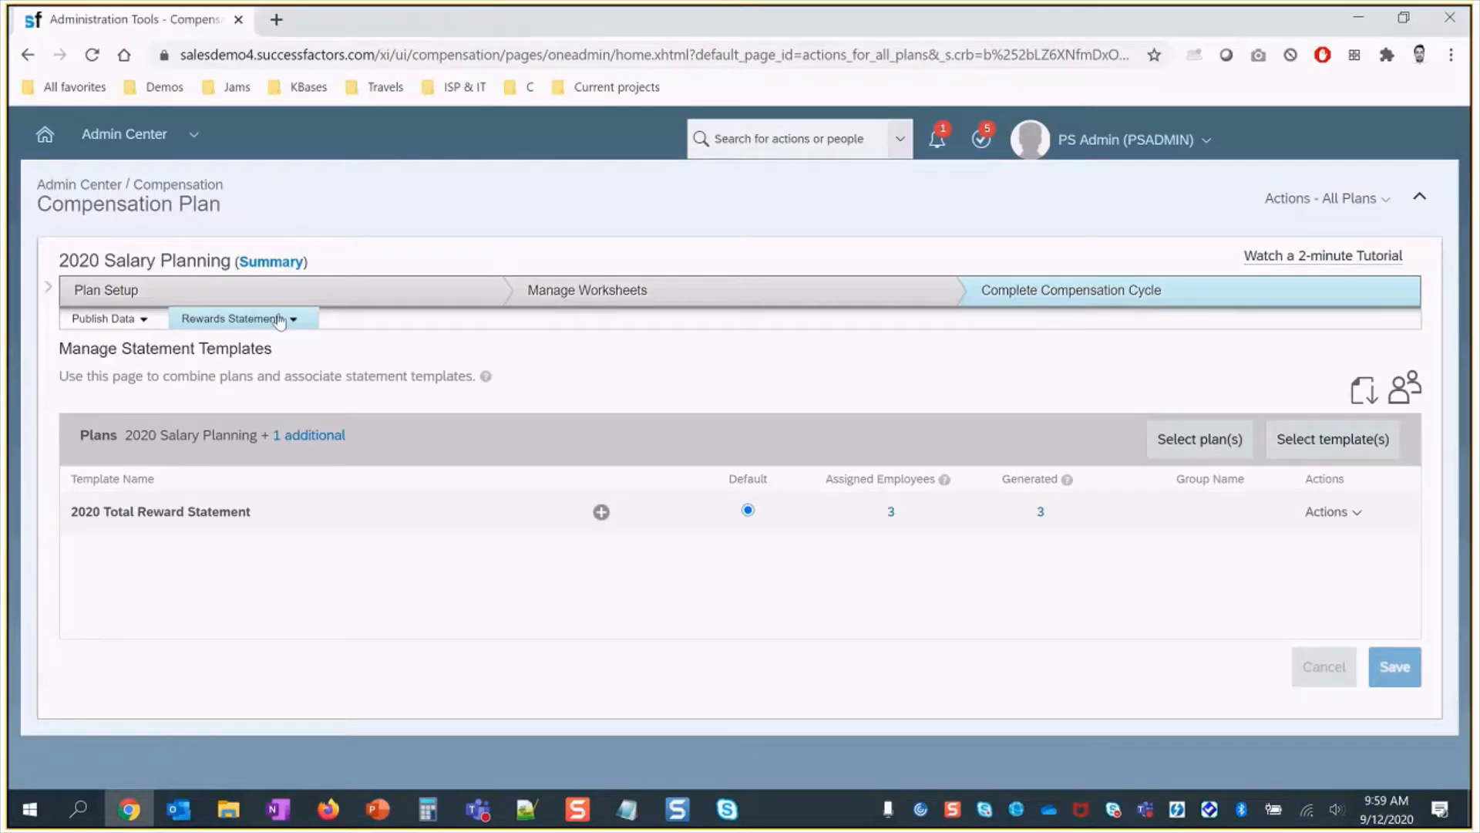
# - Recall the personal statements generated from All Templates and confirm the recall
pyautogui.click(280, 320)
pyautogui.click(271, 429)
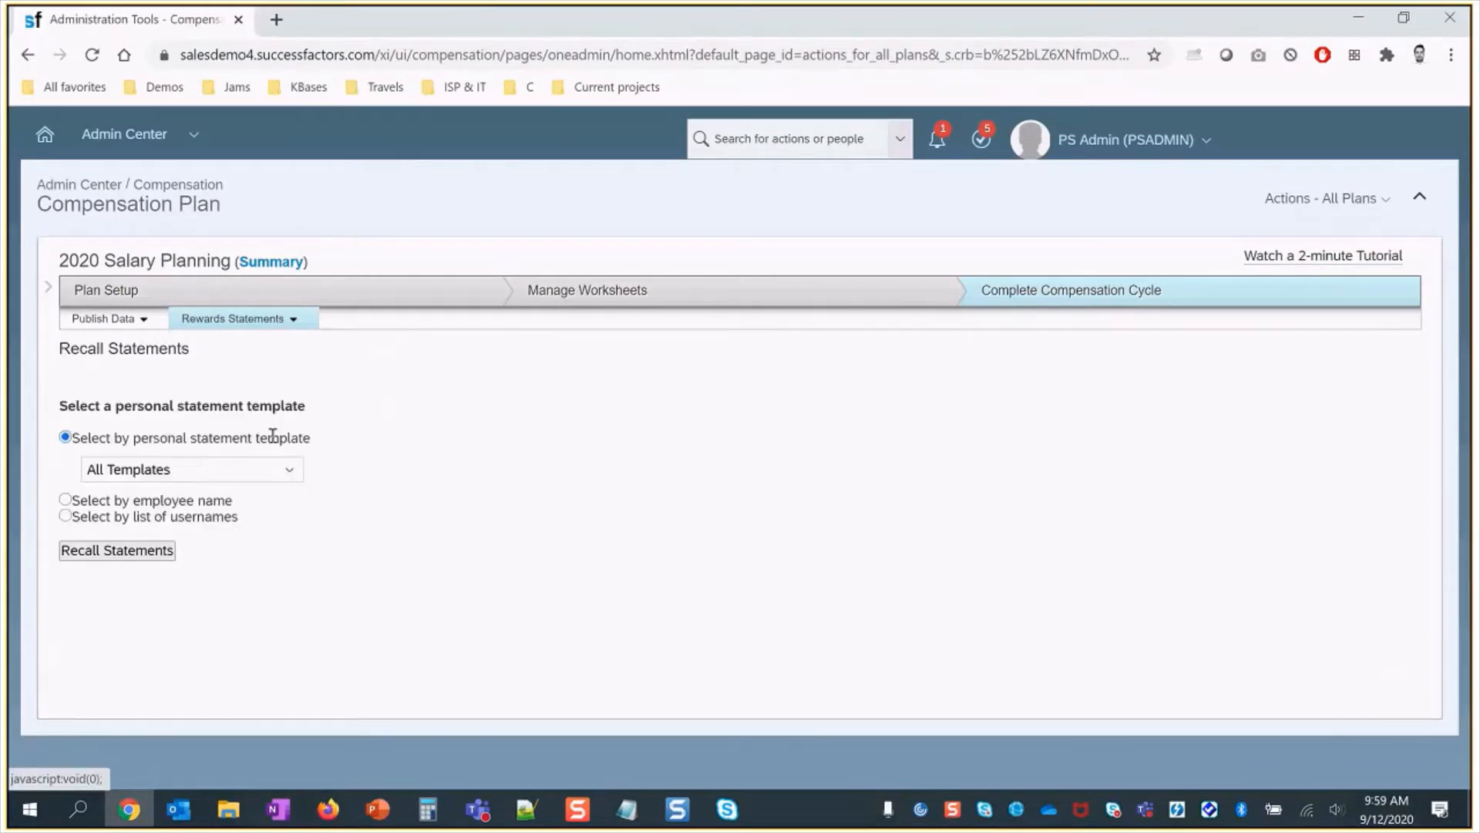
pyautogui.click(142, 550)
pyautogui.click(855, 516)
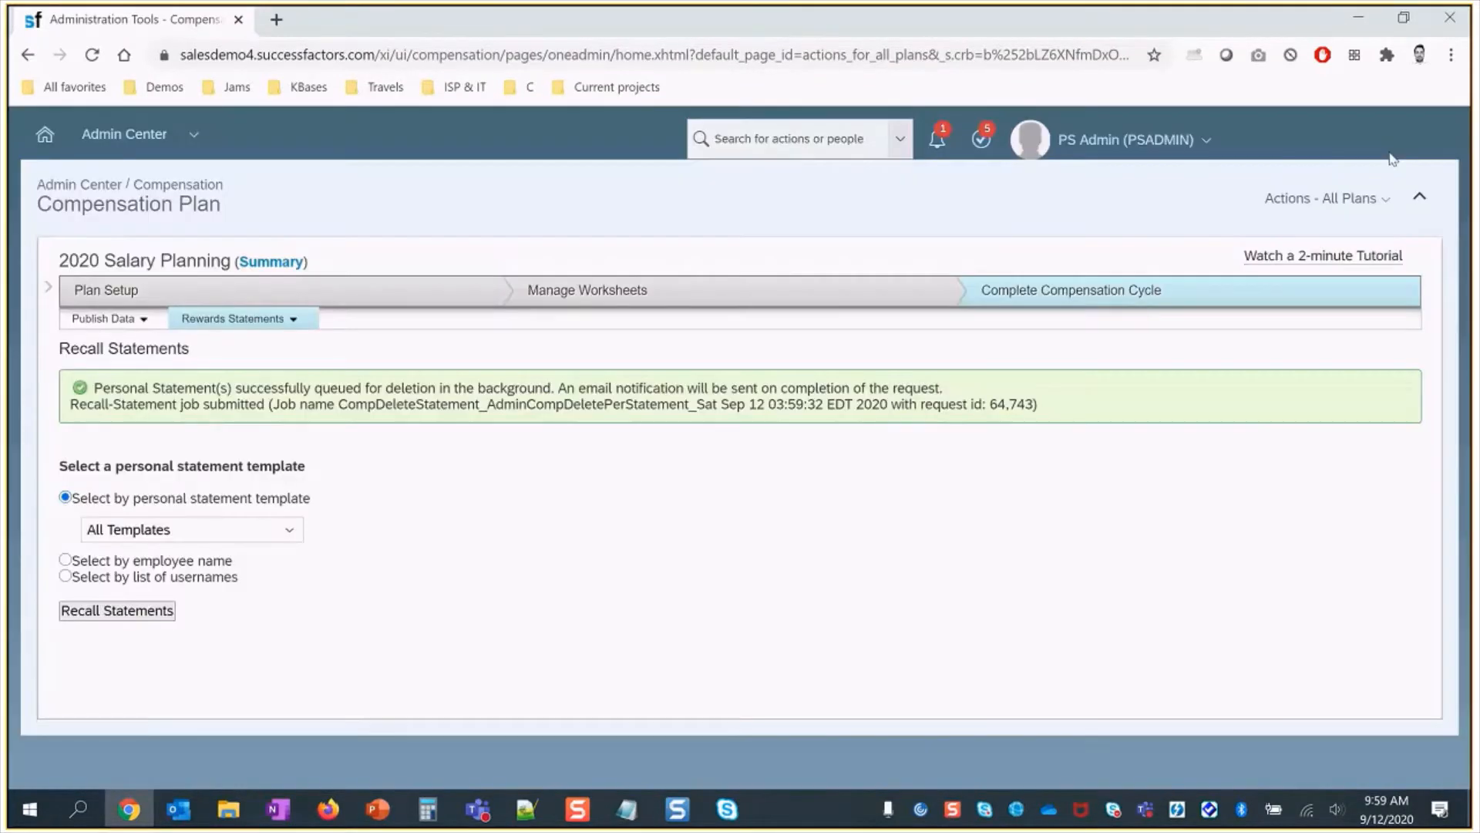
# - Check the recall job's status in Monitor Compensation Jobs, refreshing the job list
pyautogui.click(1320, 198)
pyautogui.click(1317, 374)
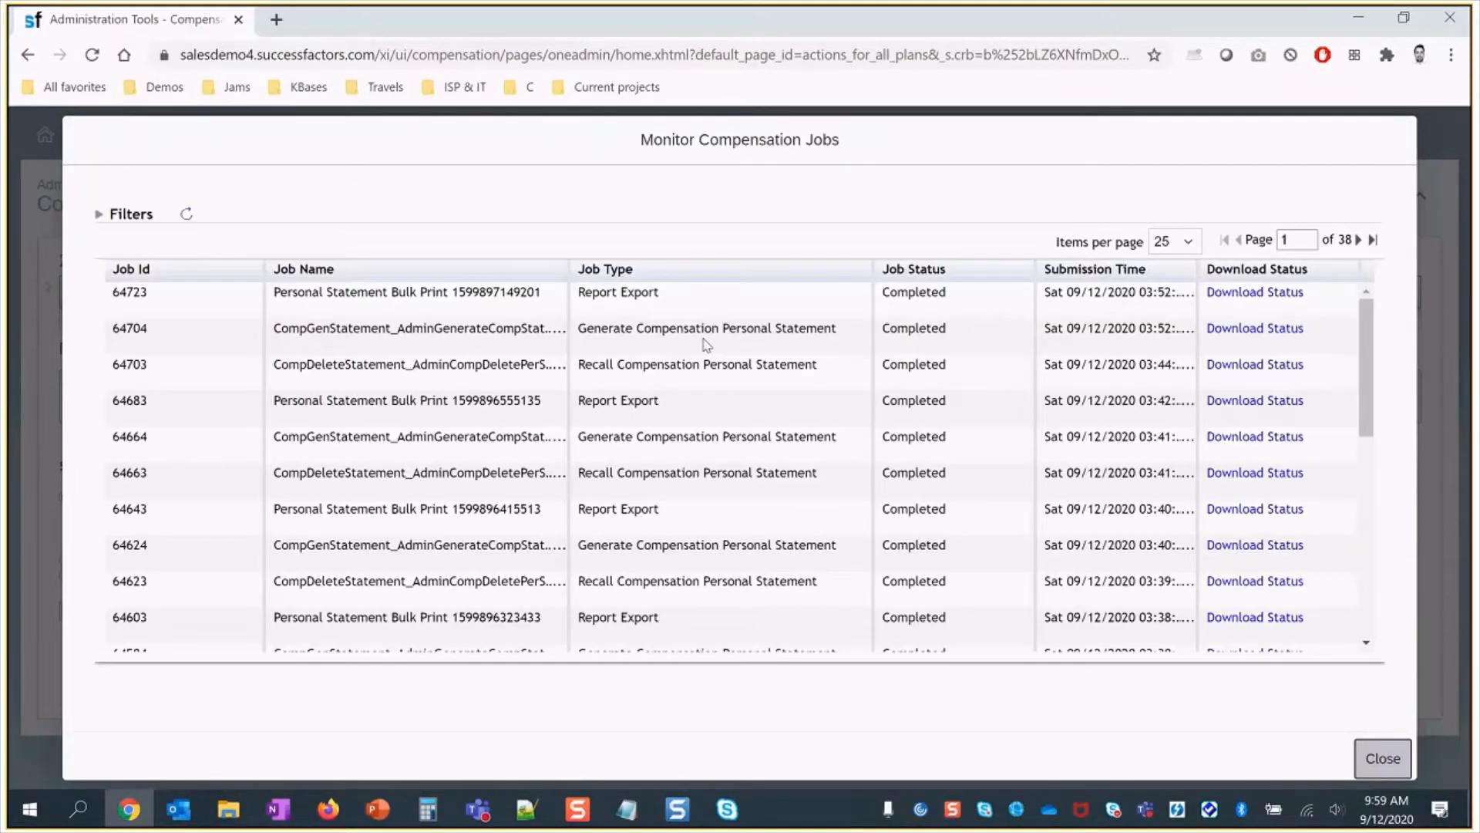
pyautogui.click(187, 216)
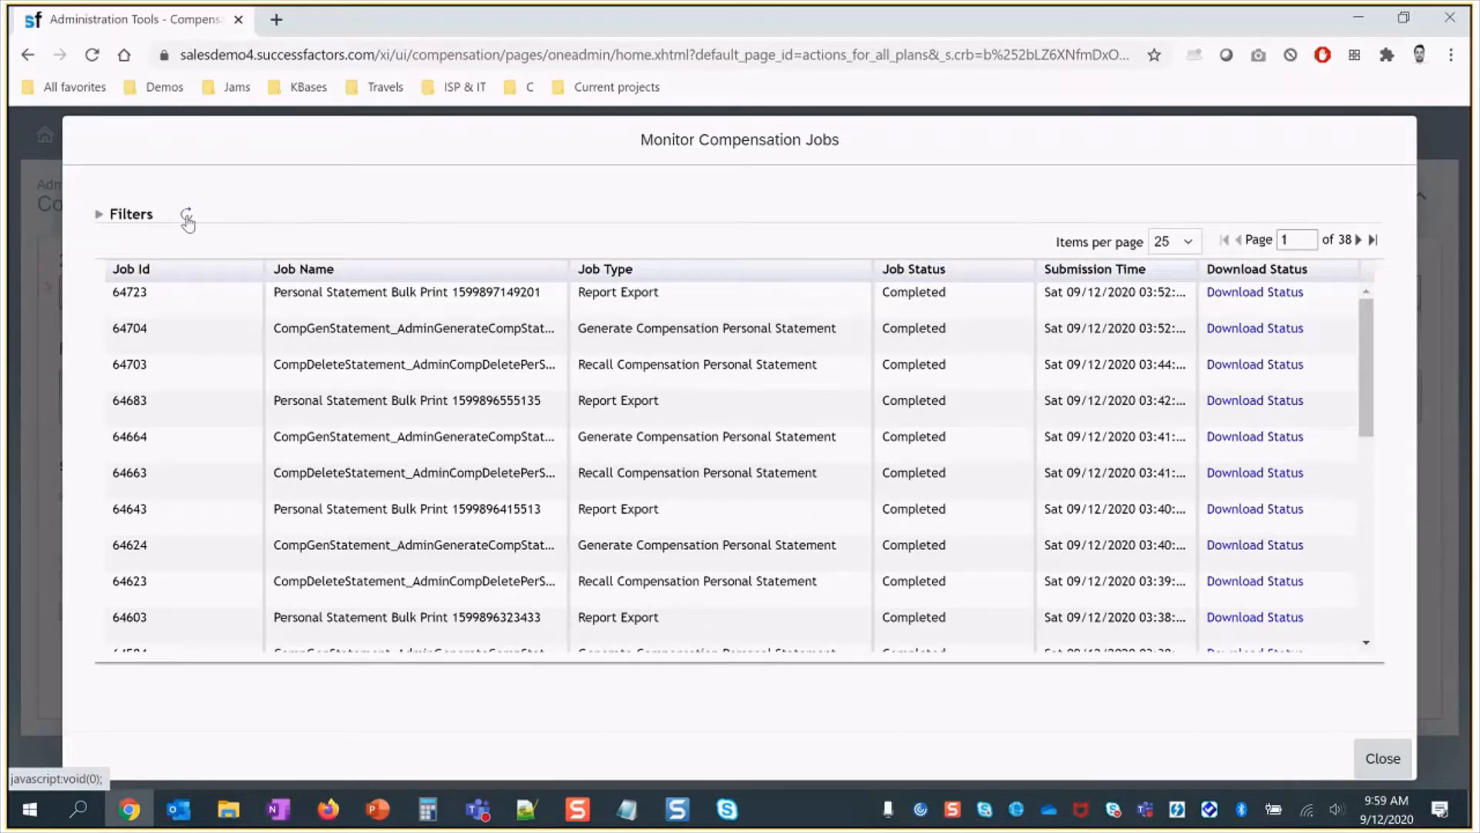
pyautogui.click(187, 217)
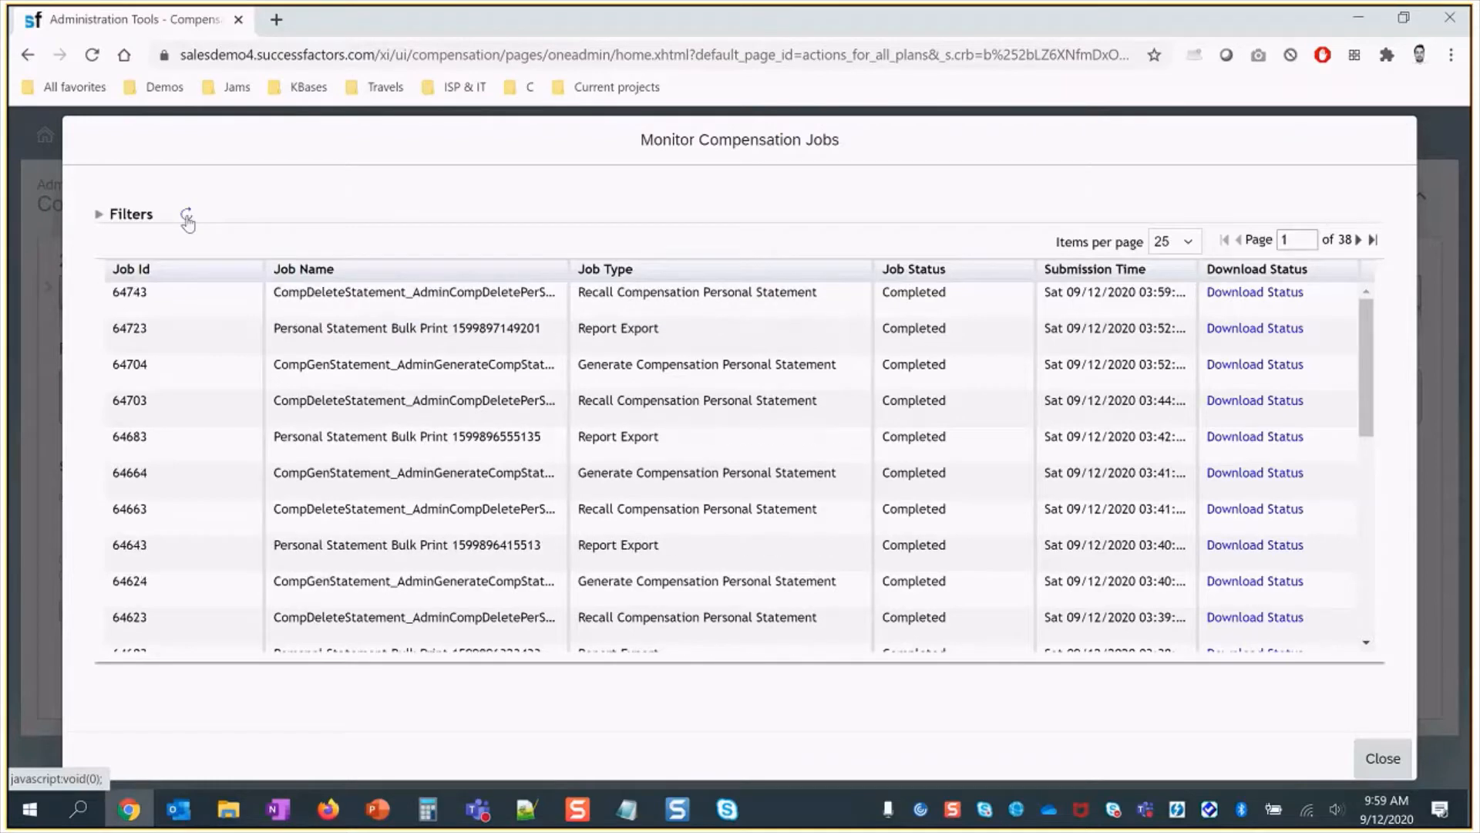
pyautogui.click(1382, 758)
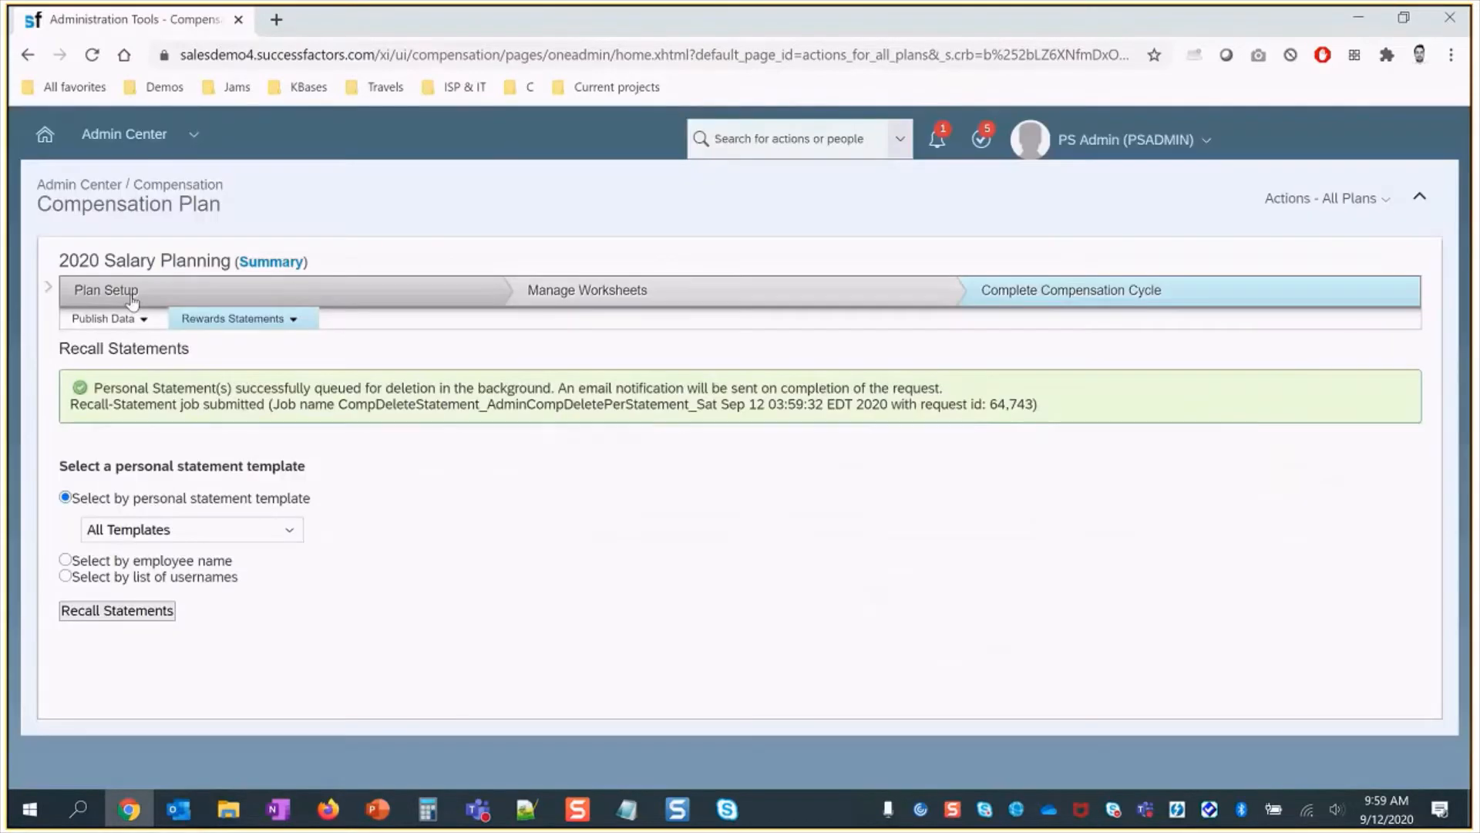
# - Check the number of generated statements for the 2020 Total Reward Statement in Manage Statement Templates
pyautogui.click(231, 319)
pyautogui.click(232, 350)
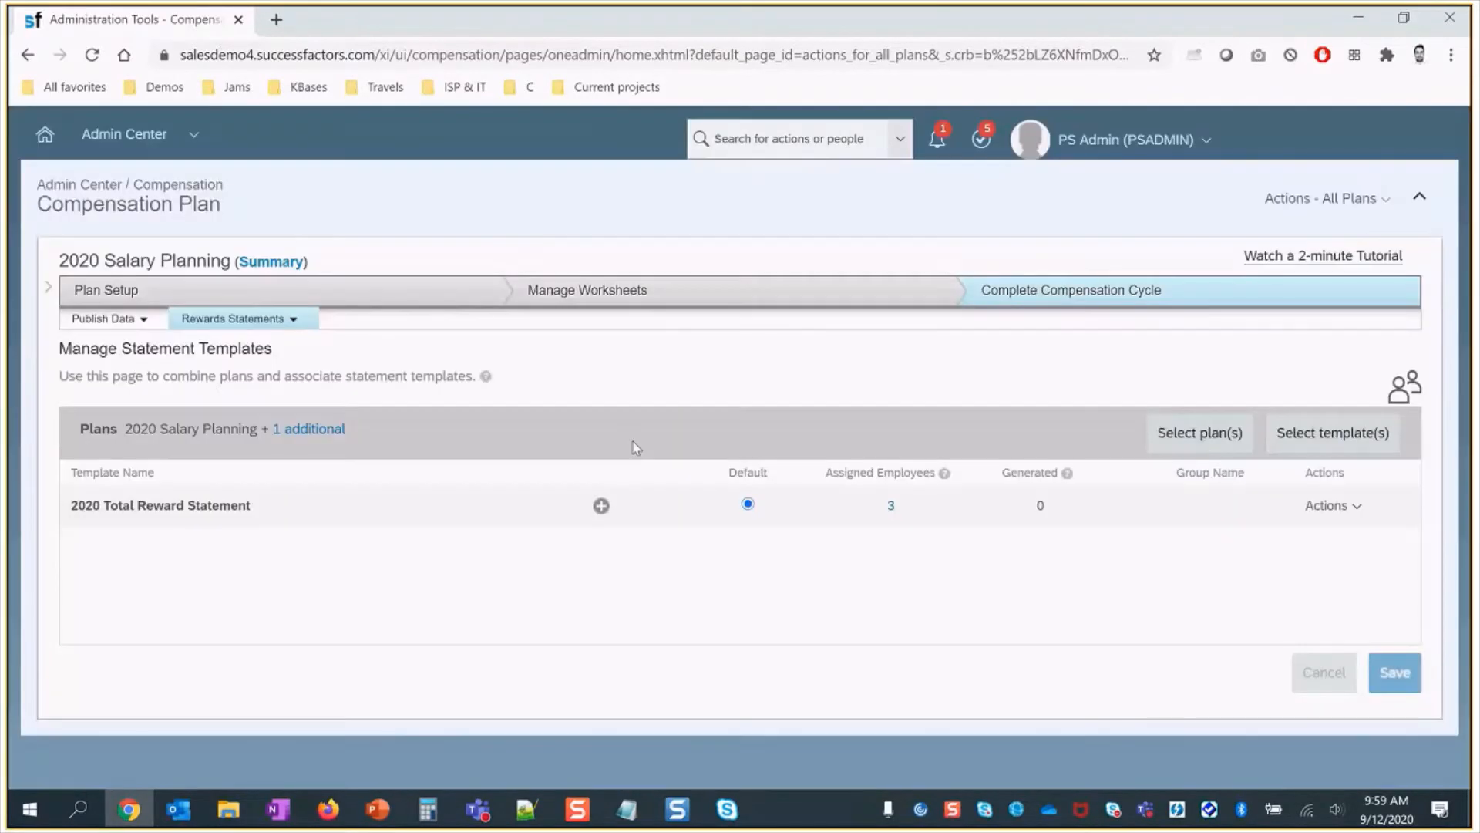
pyautogui.doubleClick(1039, 505)
# - Generate rewards statements using the 2020 Total Reward Statement template
pyautogui.click(240, 320)
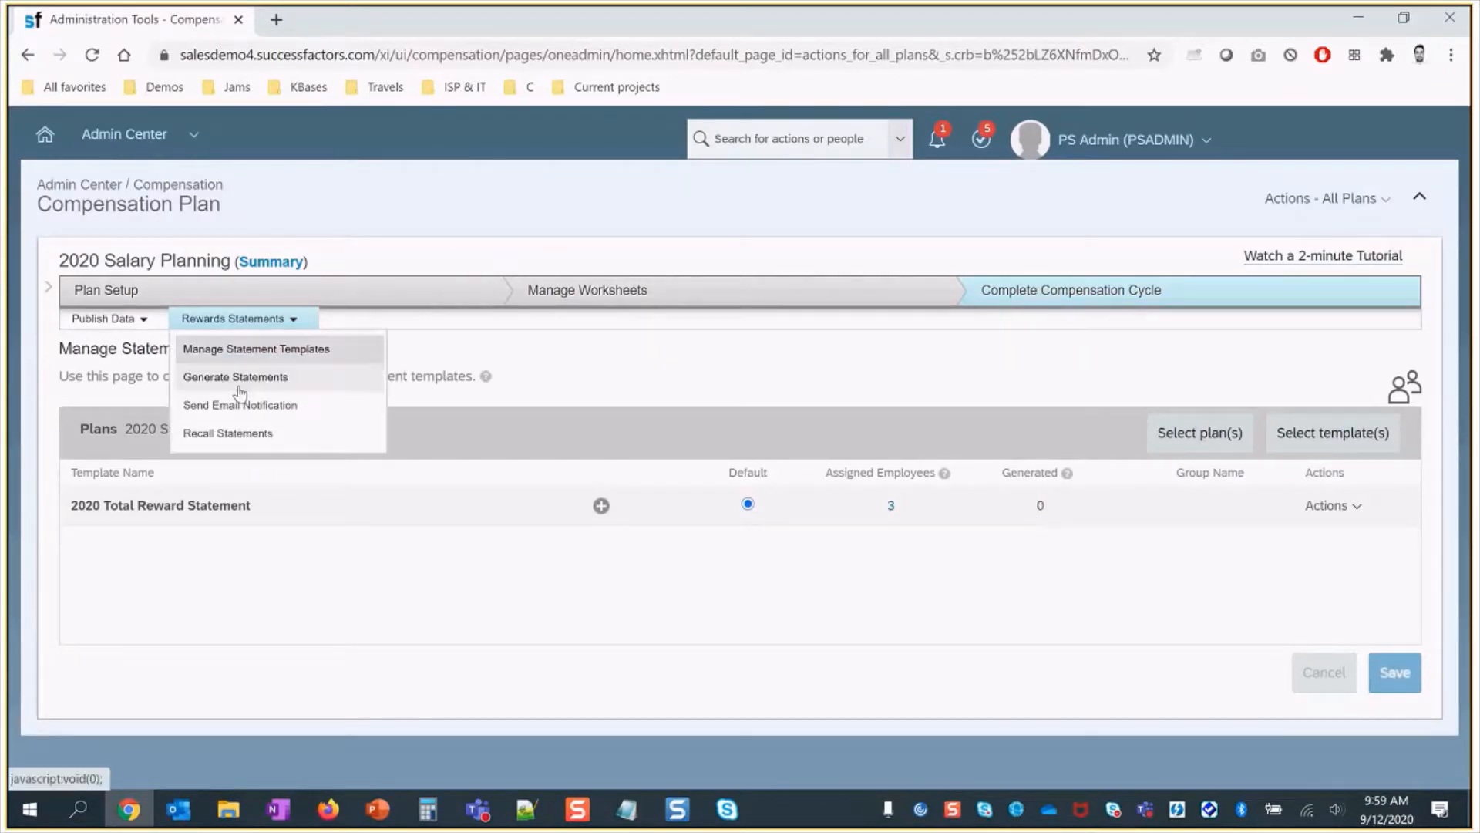
pyautogui.click(239, 381)
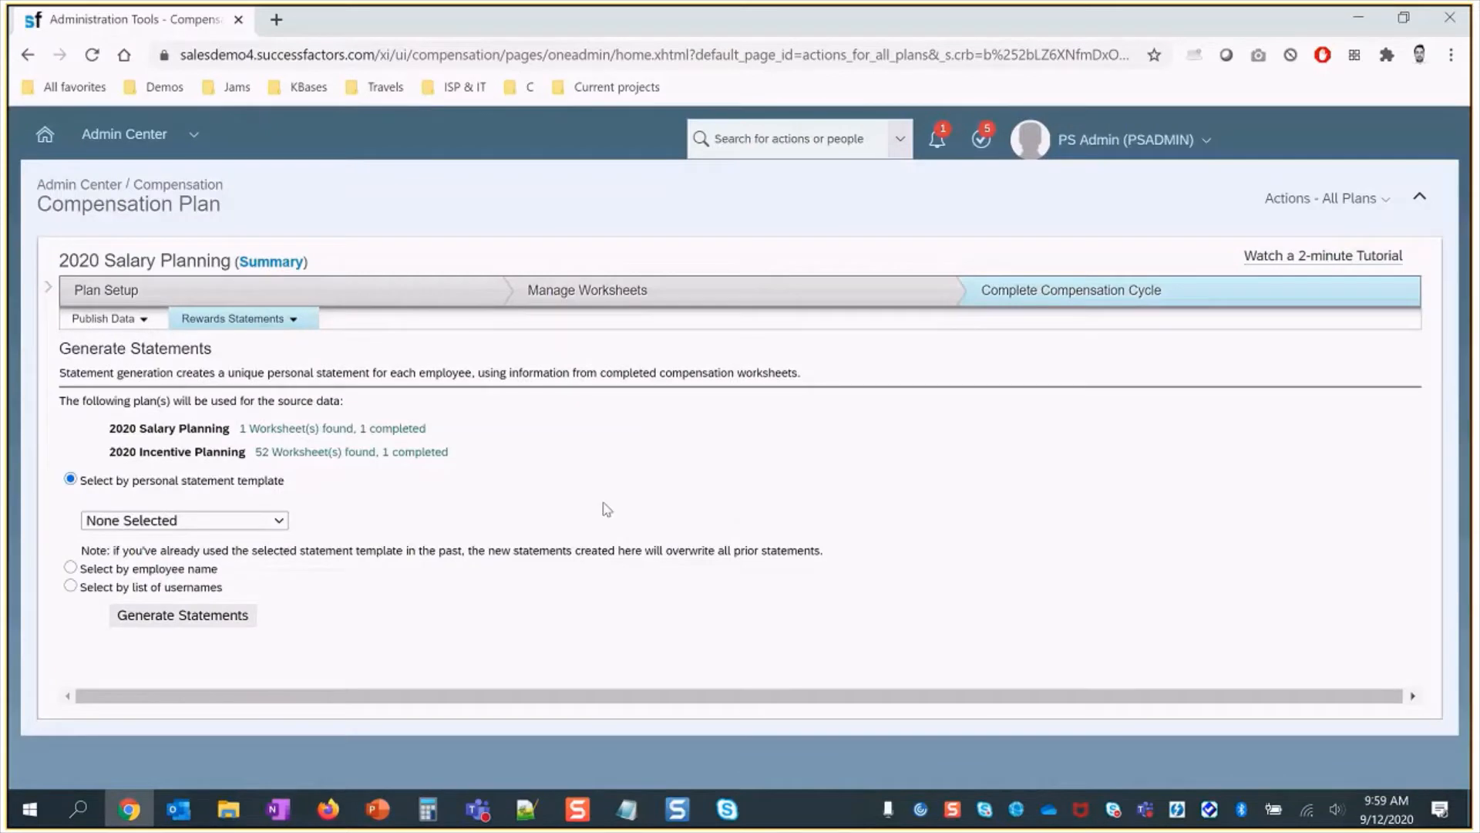
pyautogui.click(185, 520)
pyautogui.click(178, 578)
pyautogui.click(239, 639)
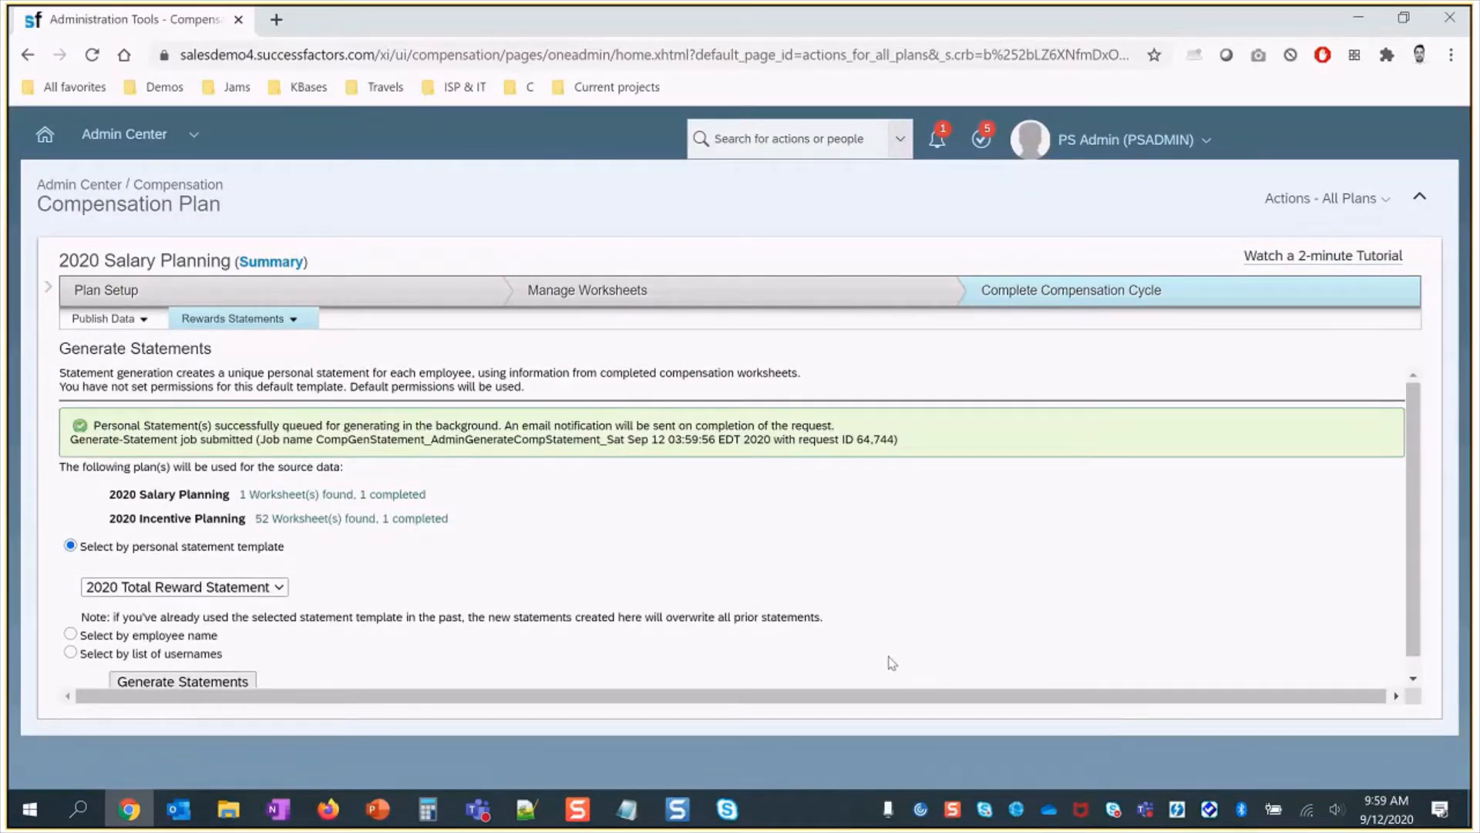
# - Check the status of the statement generation job in Monitor Compensation Jobs, refreshing the job list
pyautogui.click(1302, 202)
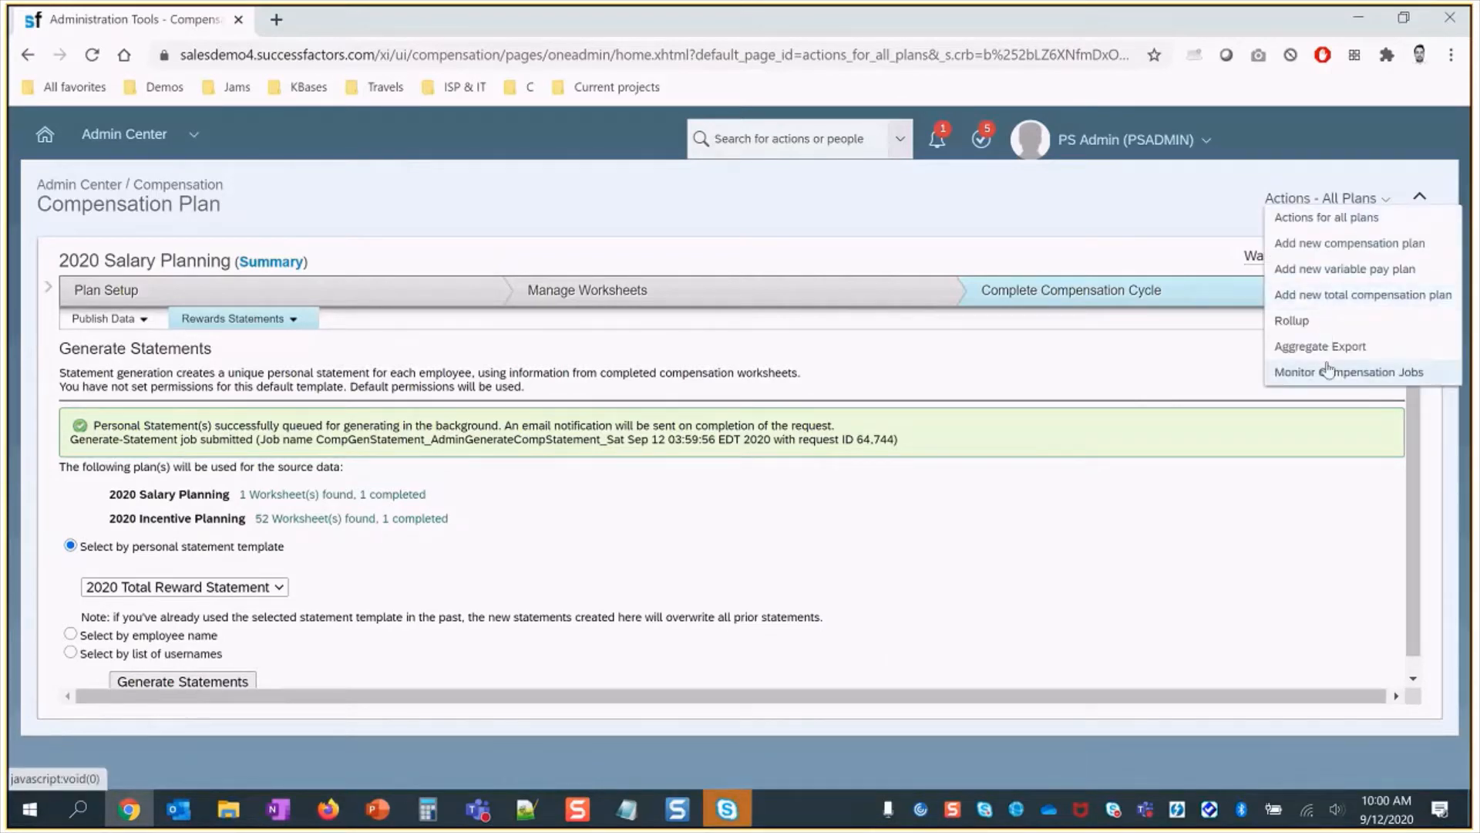
pyautogui.click(1327, 374)
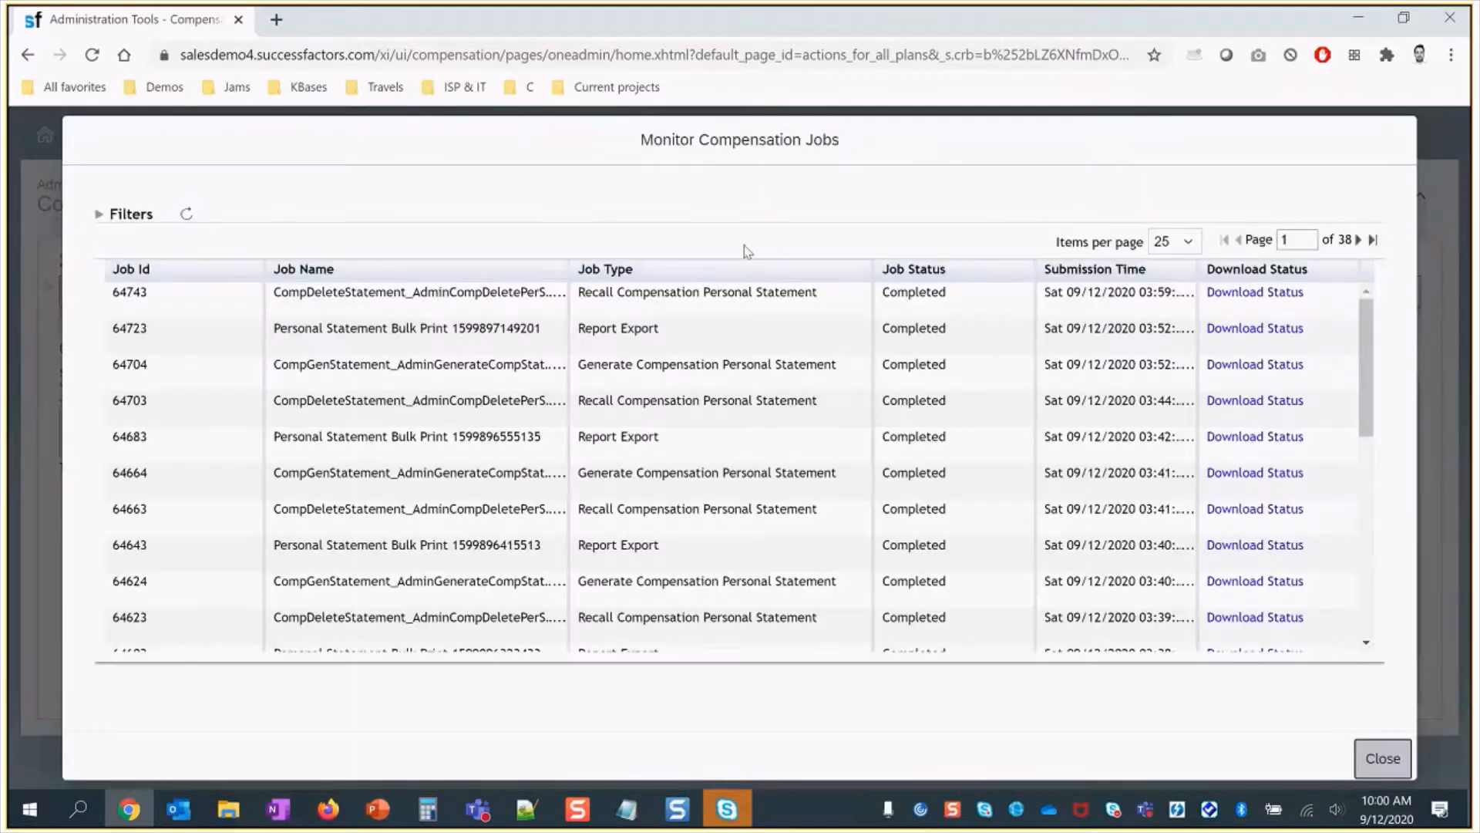
pyautogui.click(187, 220)
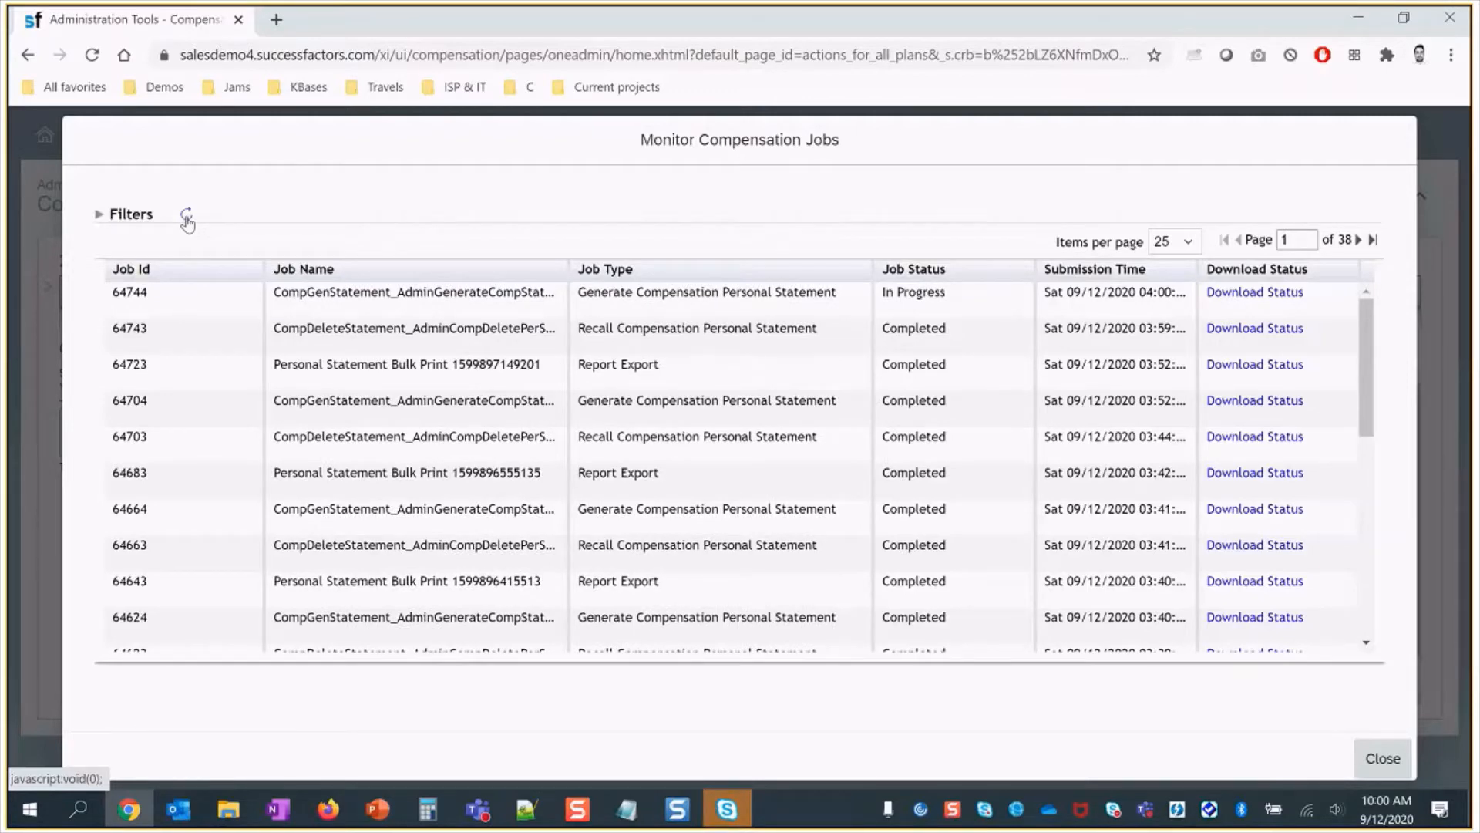
pyautogui.click(187, 220)
pyautogui.moveTo(887, 294); pyautogui.dragTo(947, 295)
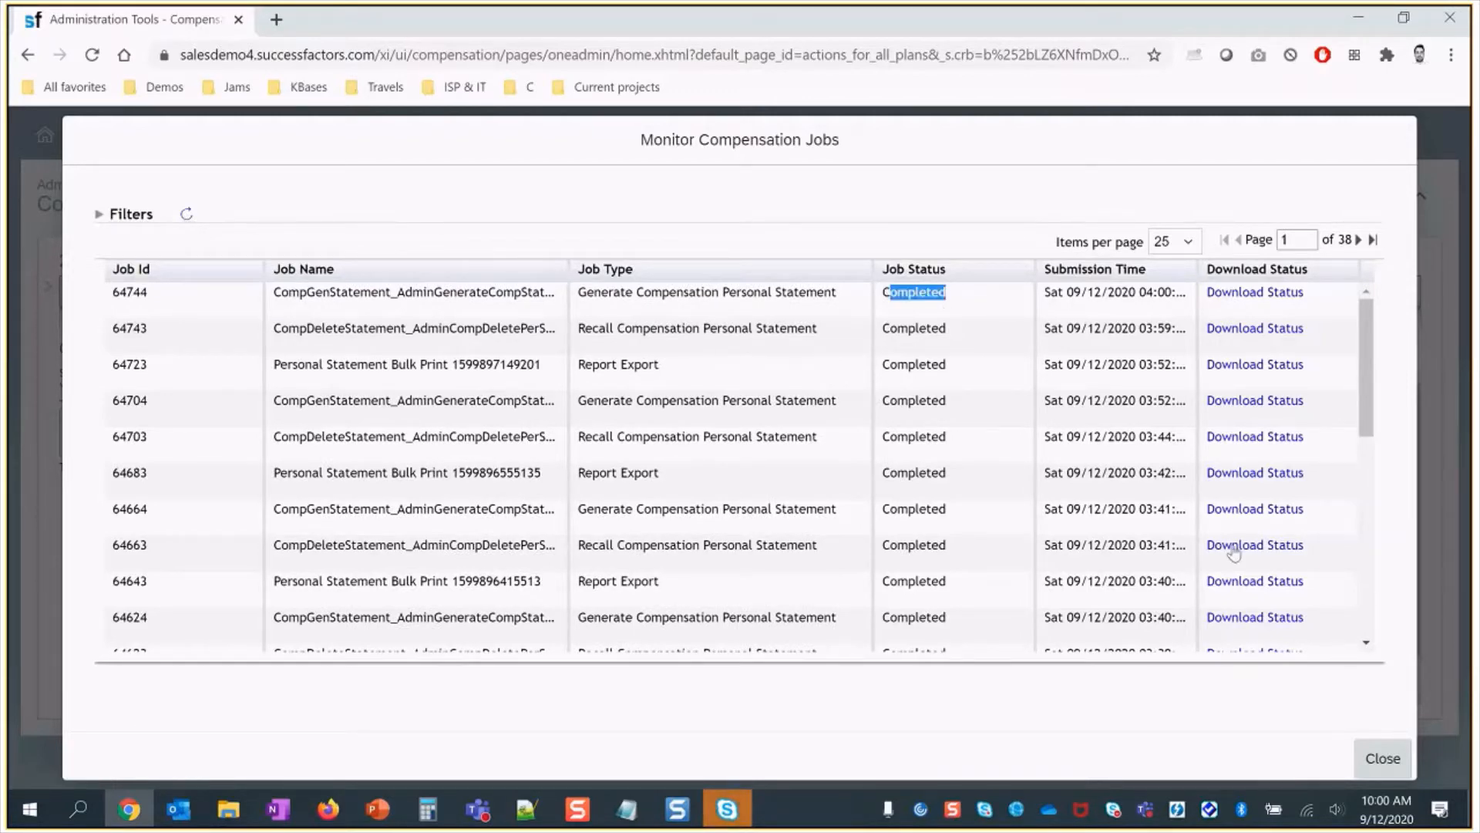
pyautogui.click(1381, 758)
# - From Manage Statement Templates, schedule a download of the 2020 Total Reward Statement statements as Multiple Small PDF(s)
pyautogui.click(286, 319)
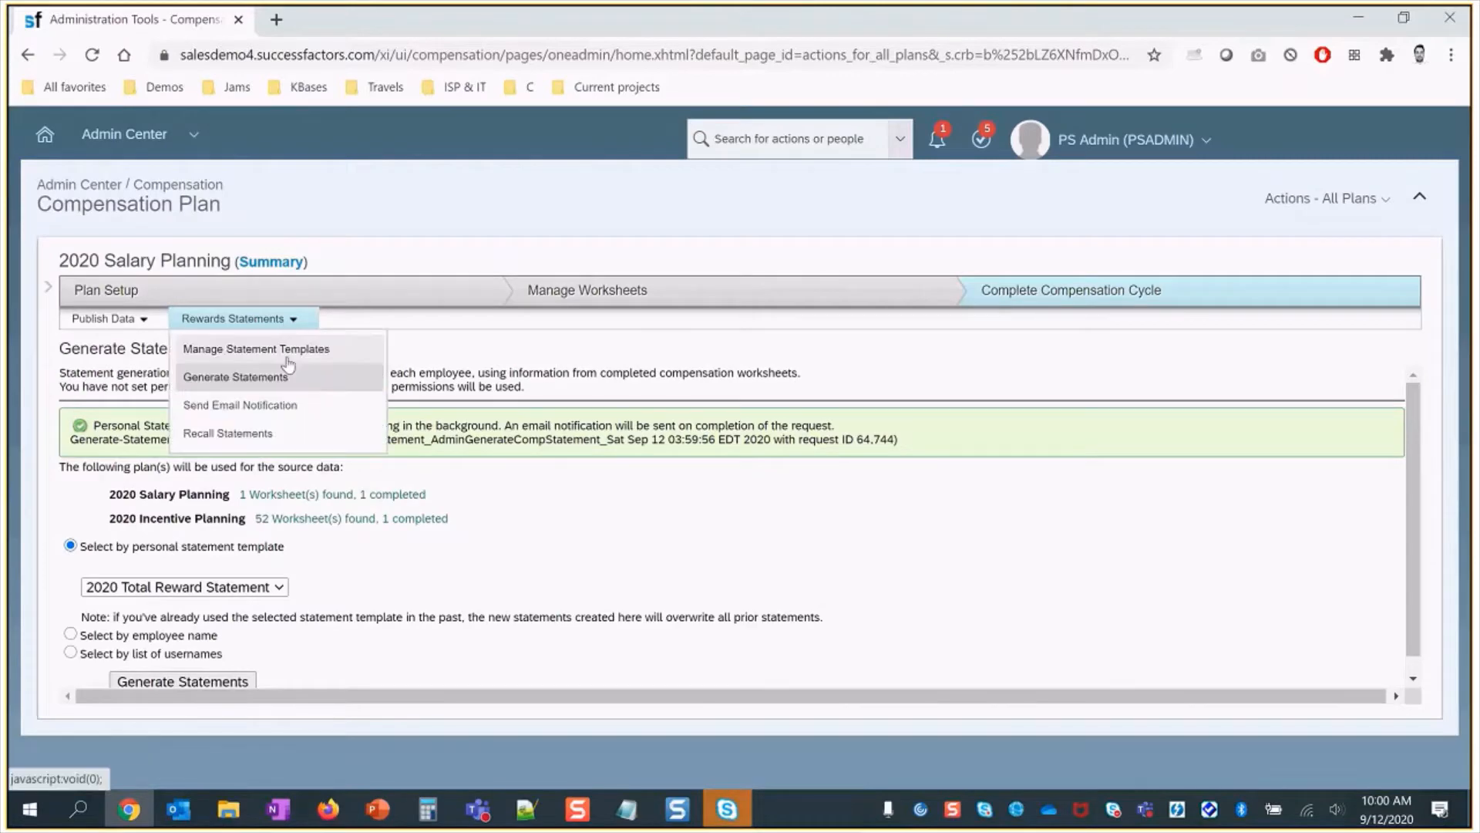
pyautogui.click(284, 348)
pyautogui.doubleClick(1041, 512)
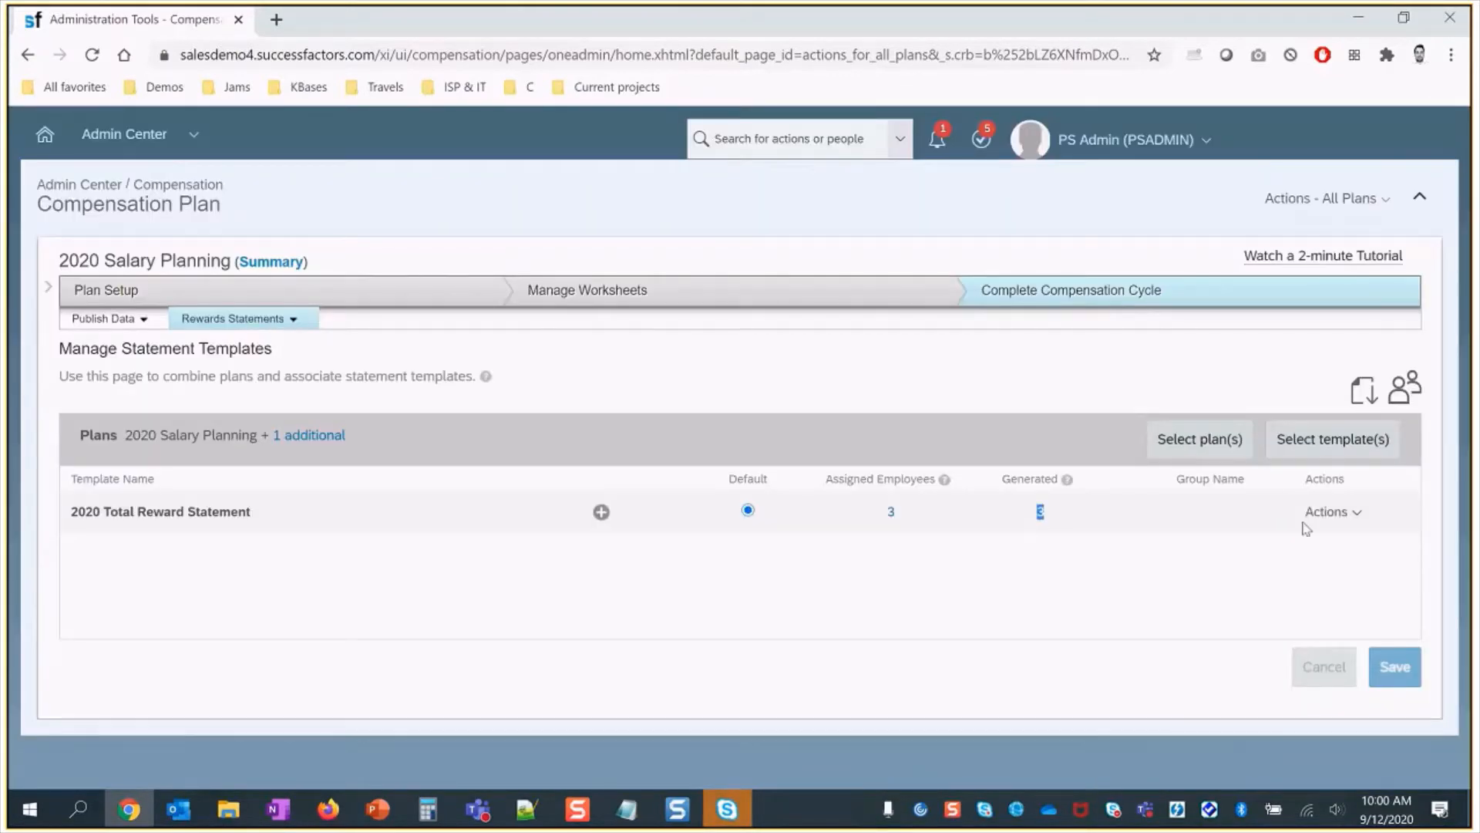
pyautogui.click(1338, 514)
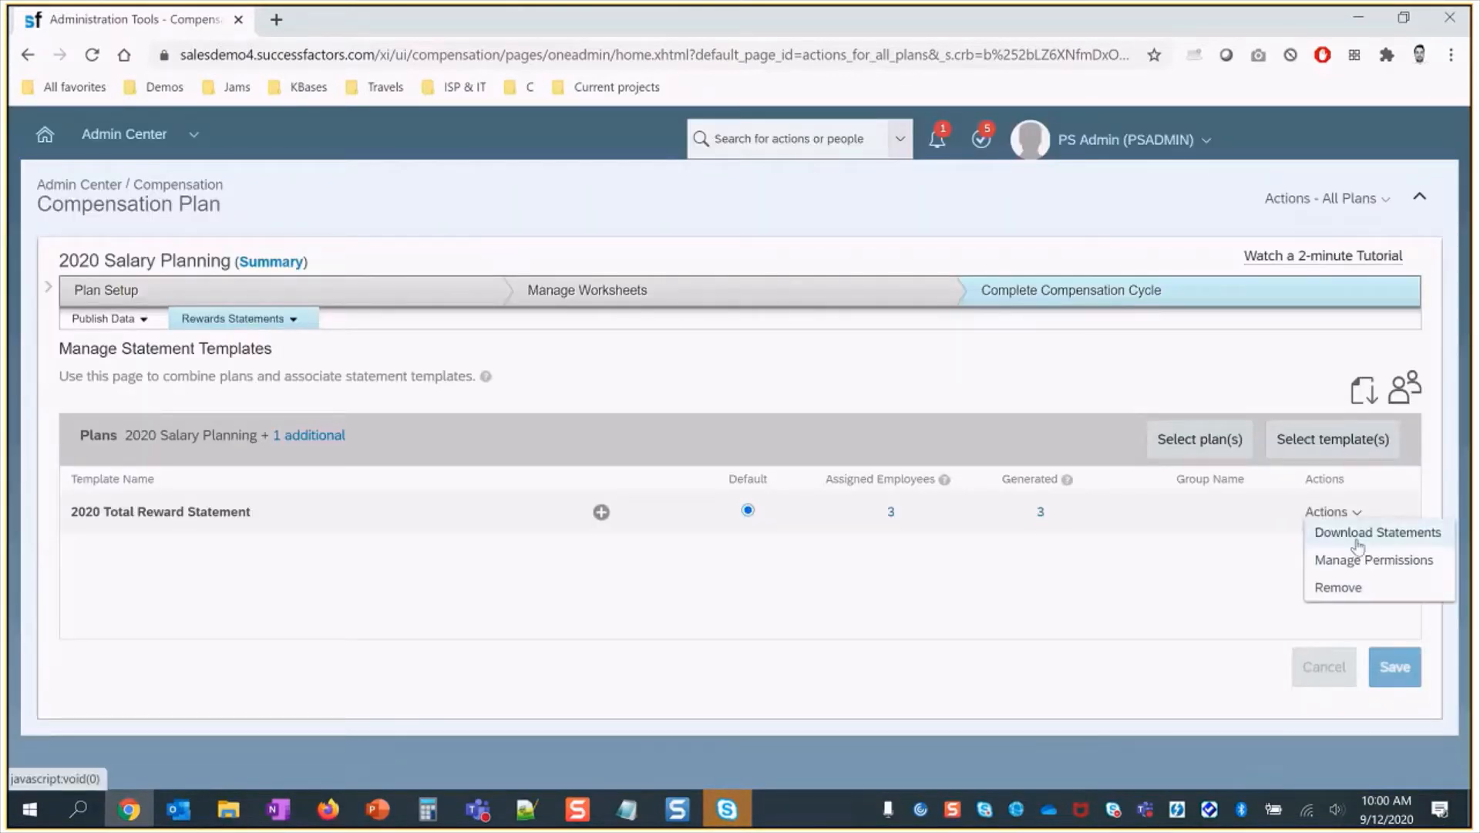
pyautogui.click(1358, 533)
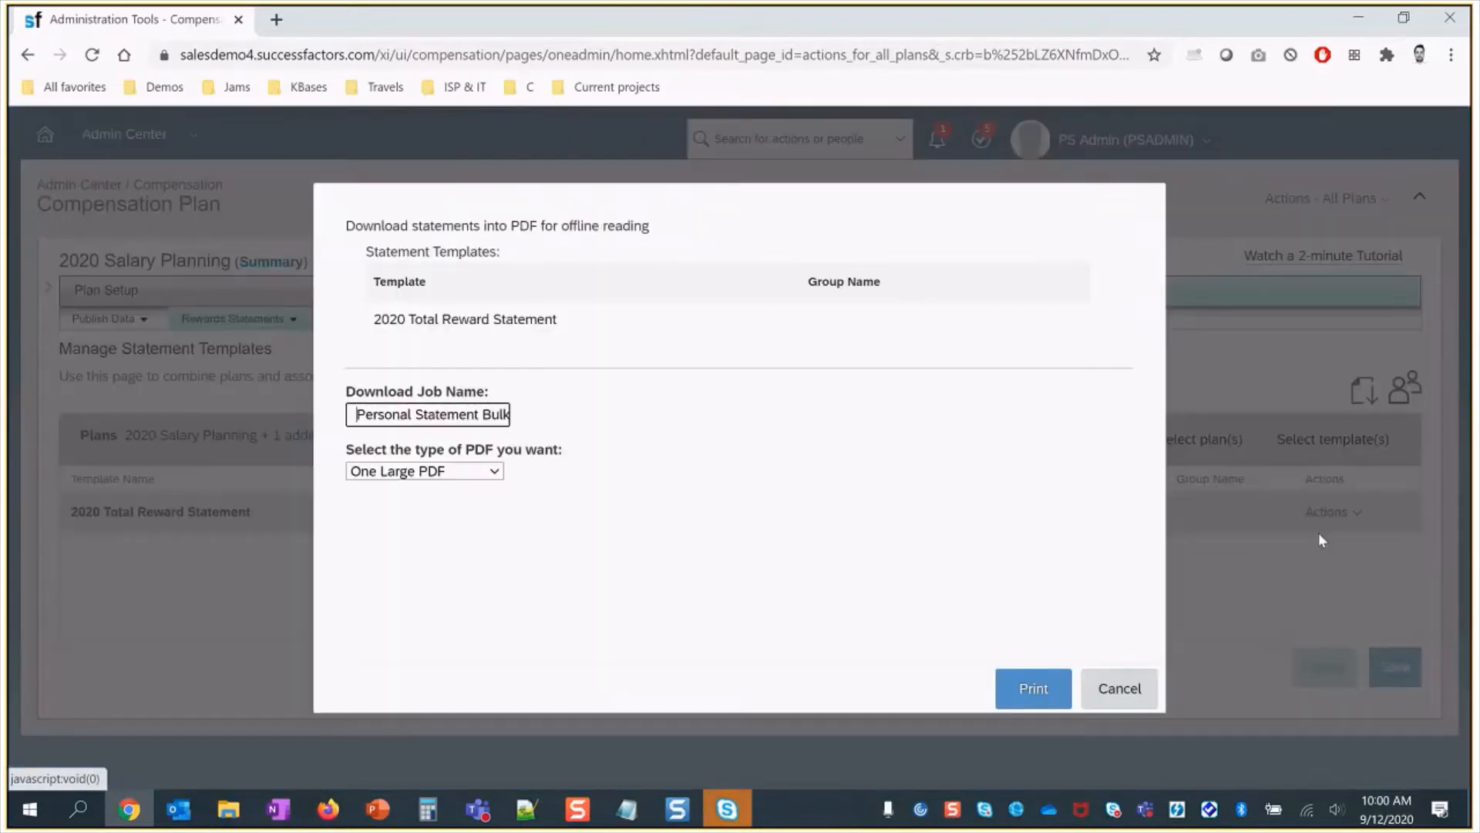
pyautogui.click(463, 471)
pyautogui.click(412, 527)
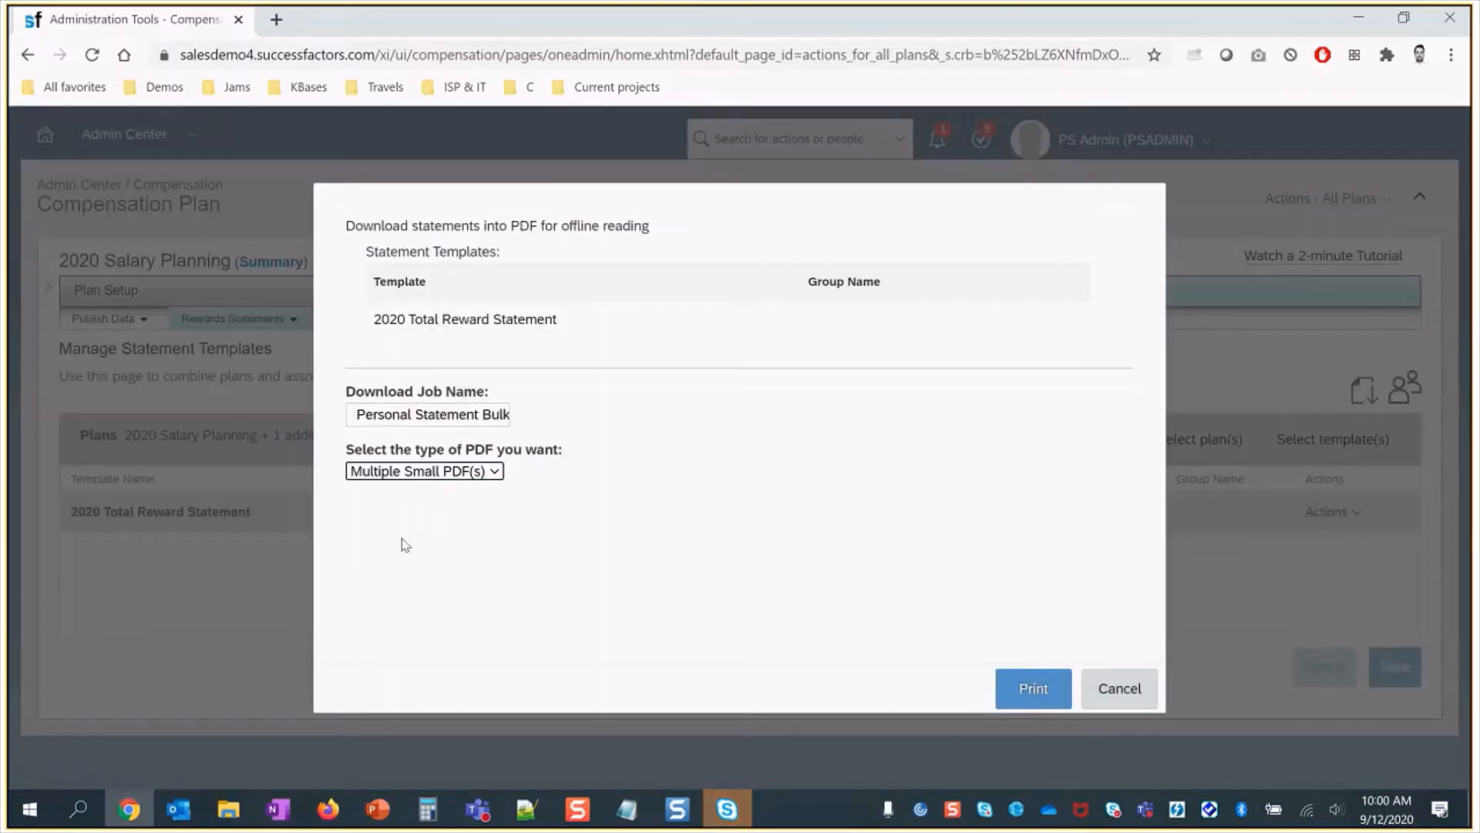
pyautogui.click(998, 688)
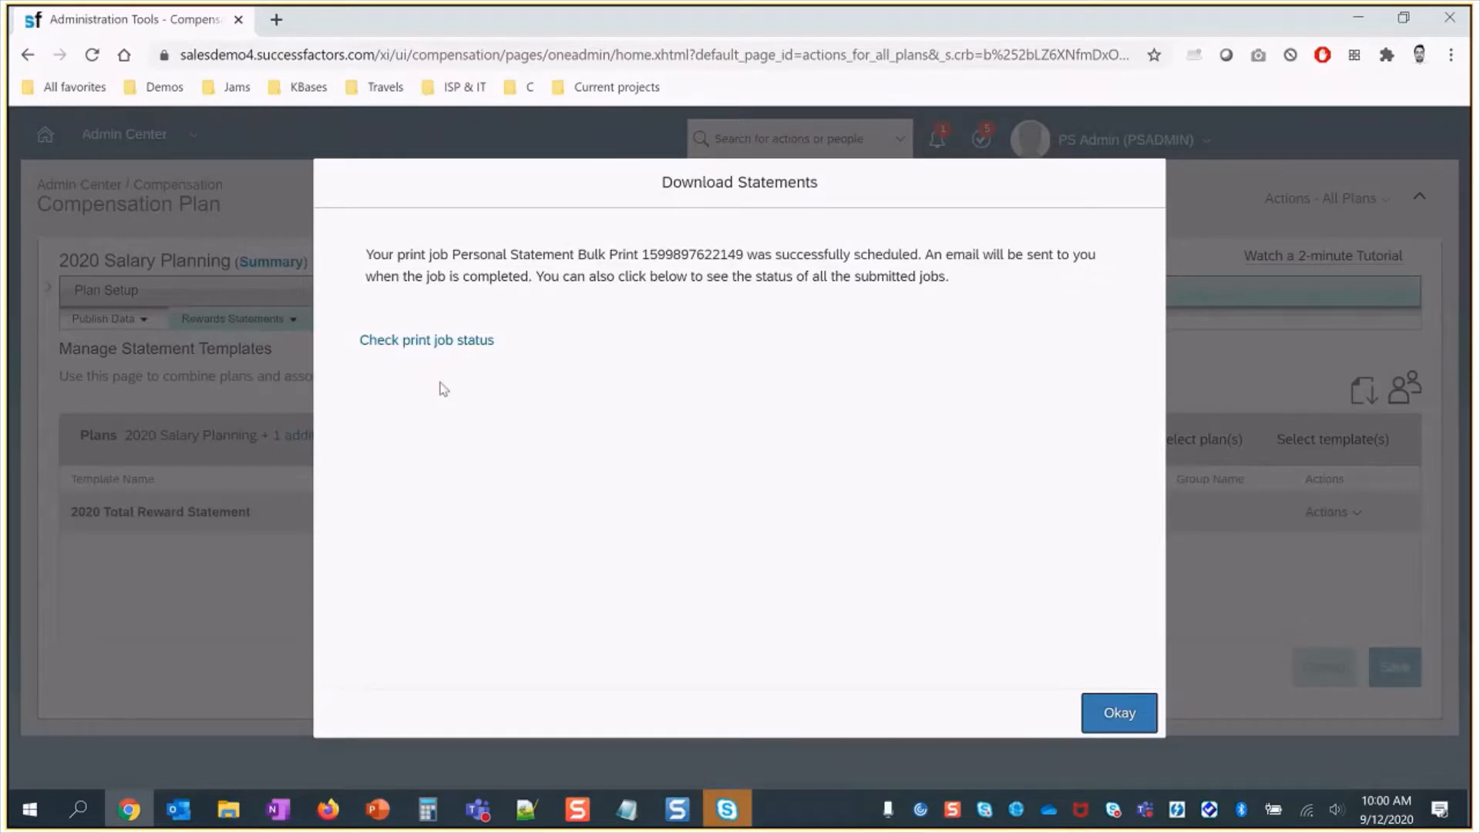
# - View the print job status and remove the older completed bulk print report
pyautogui.click(429, 341)
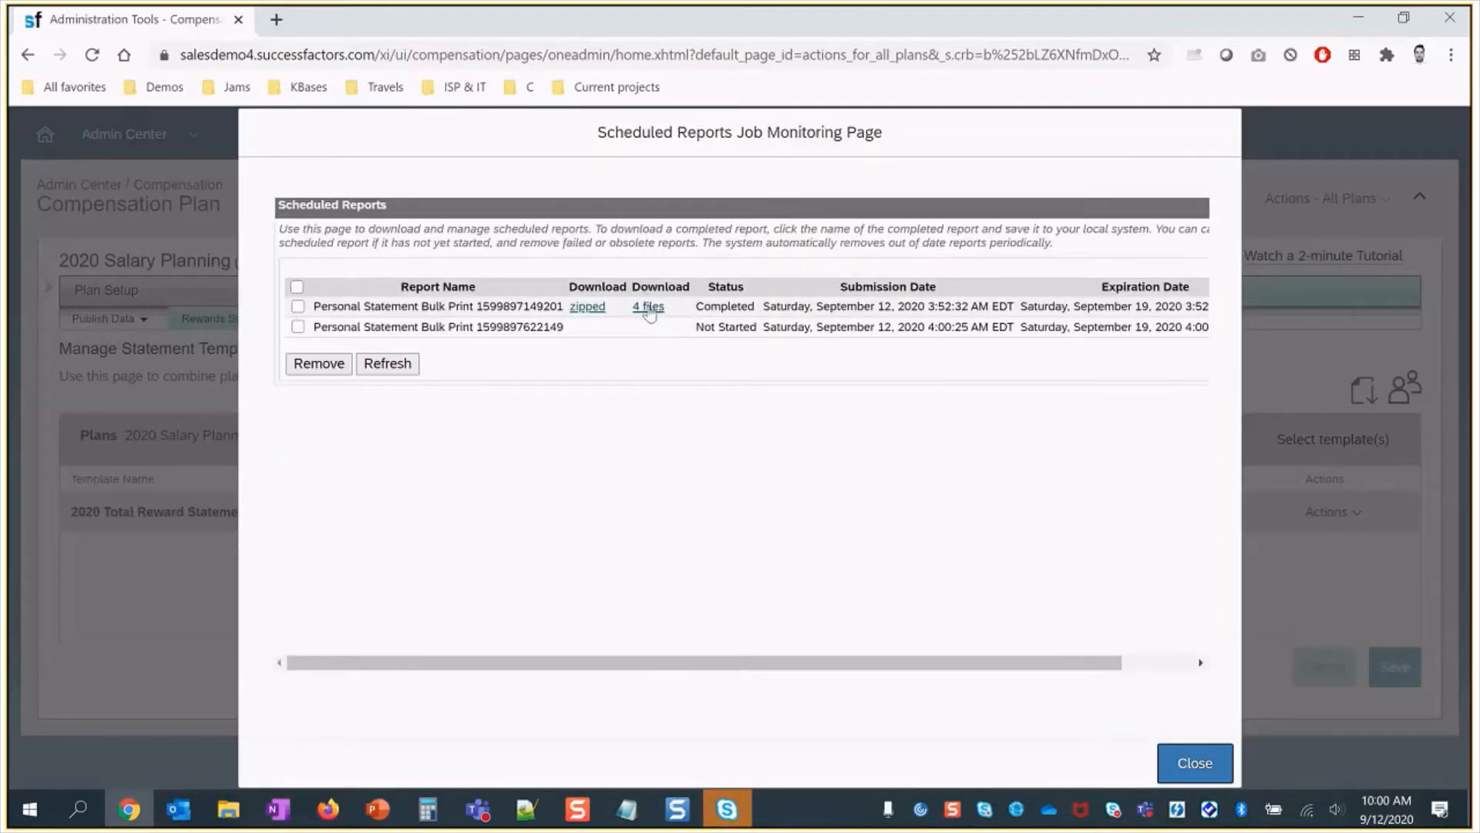
pyautogui.click(297, 306)
pyautogui.click(319, 363)
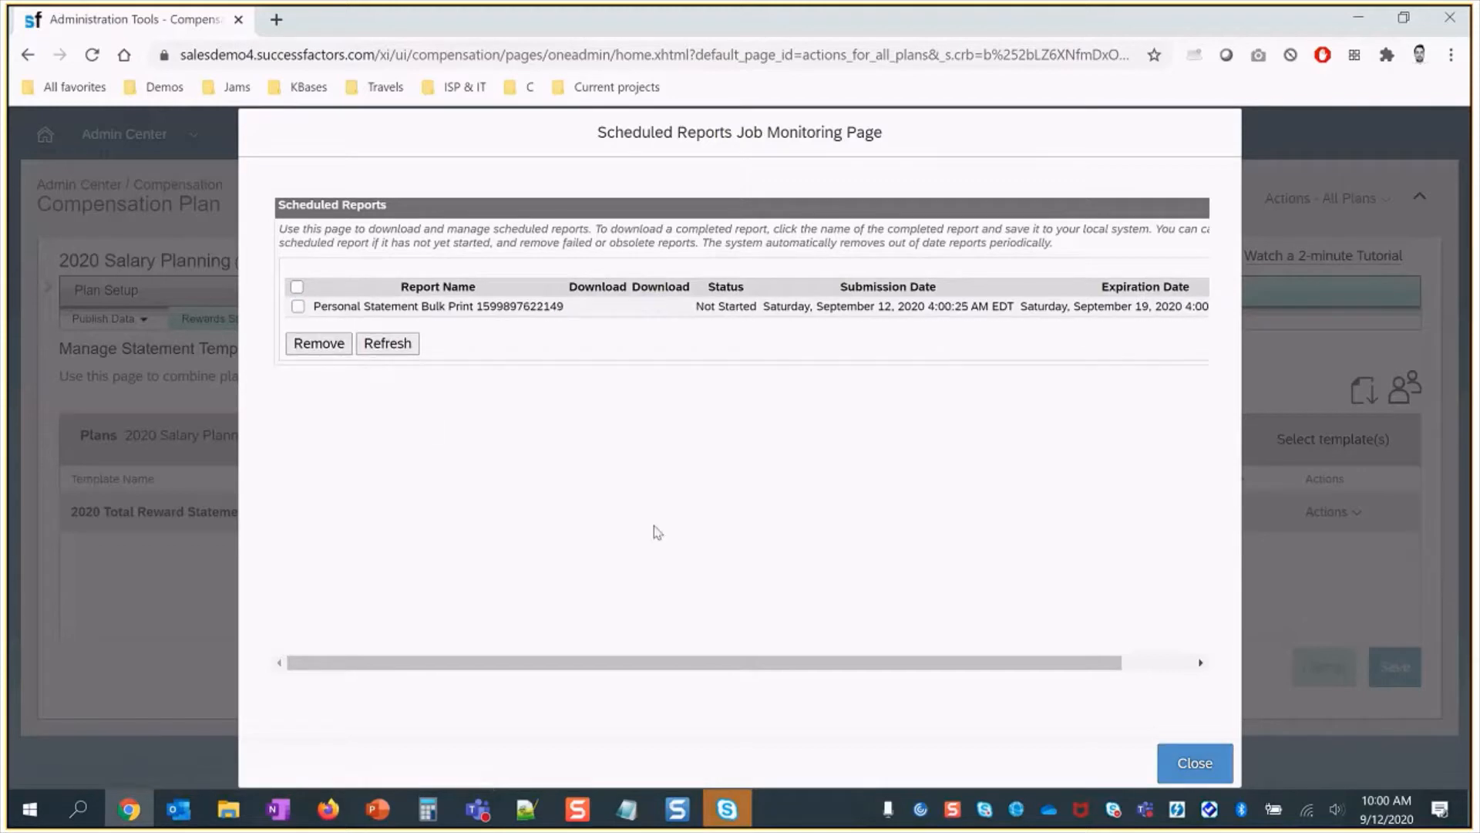
# - Refresh the scheduled reports until the new bulk print files are available, and download and open the first employee's PDF
pyautogui.click(393, 358)
pyautogui.click(390, 348)
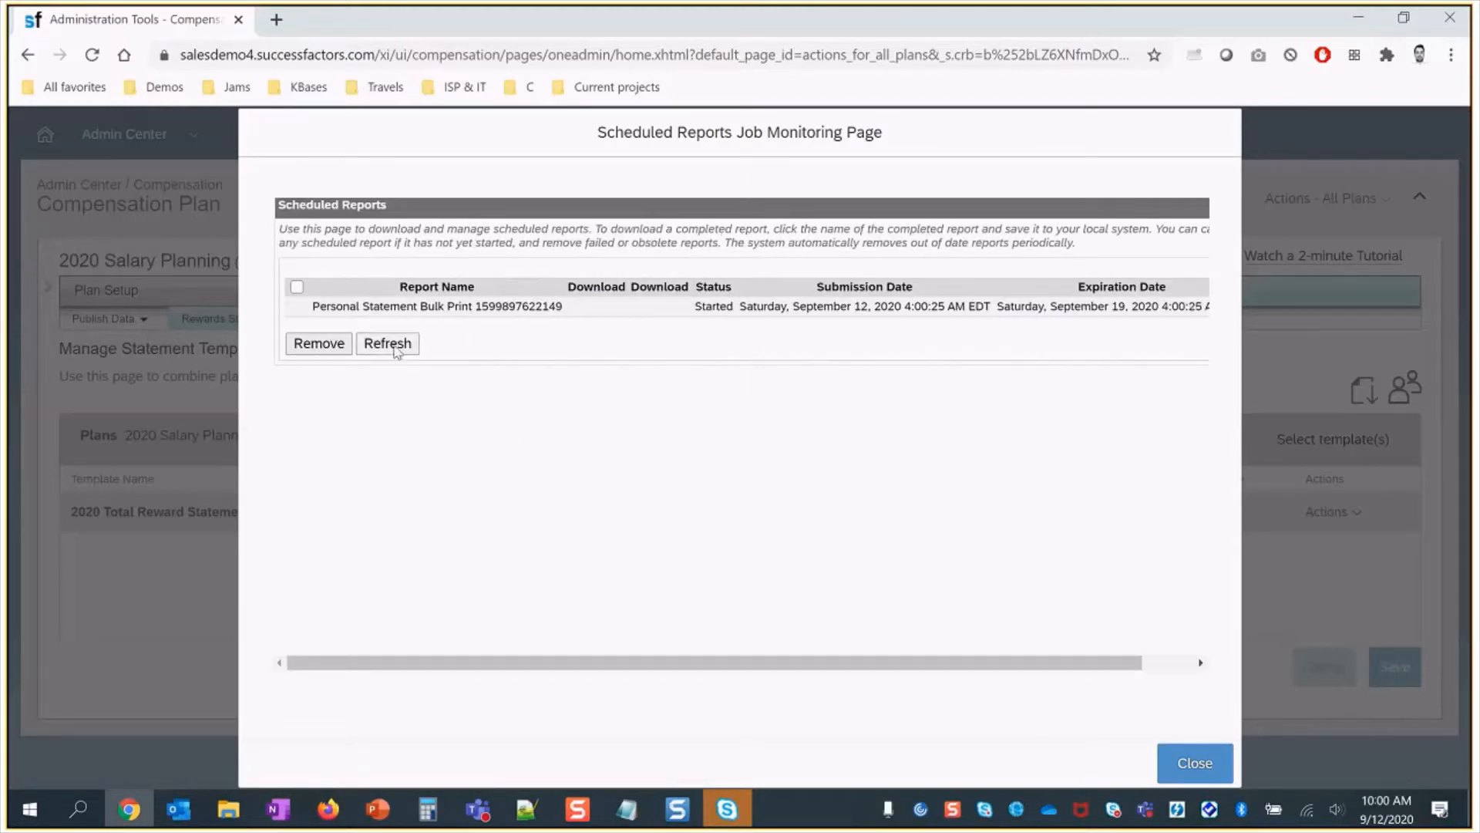
pyautogui.click(395, 348)
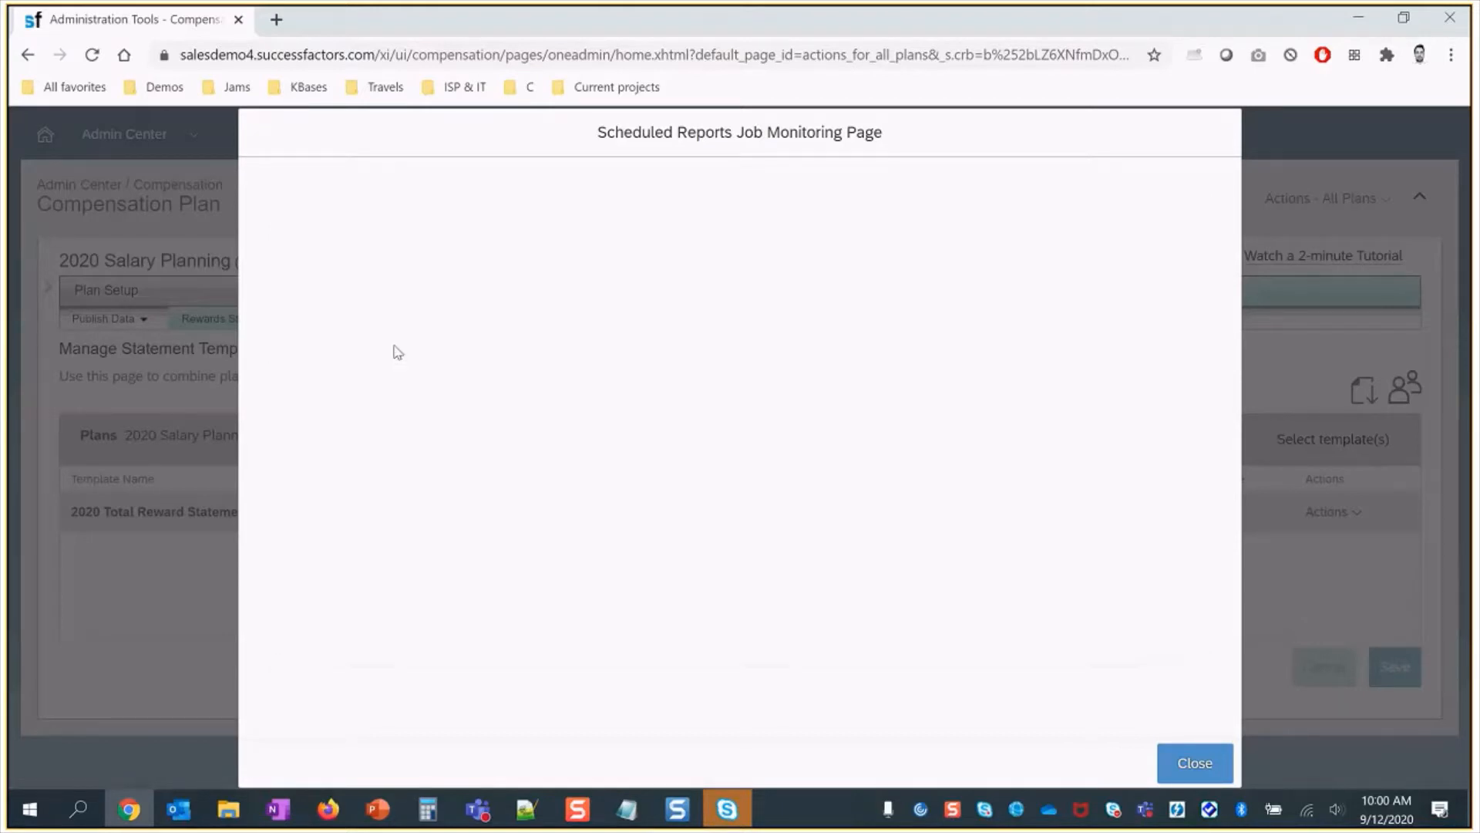
pyautogui.click(647, 304)
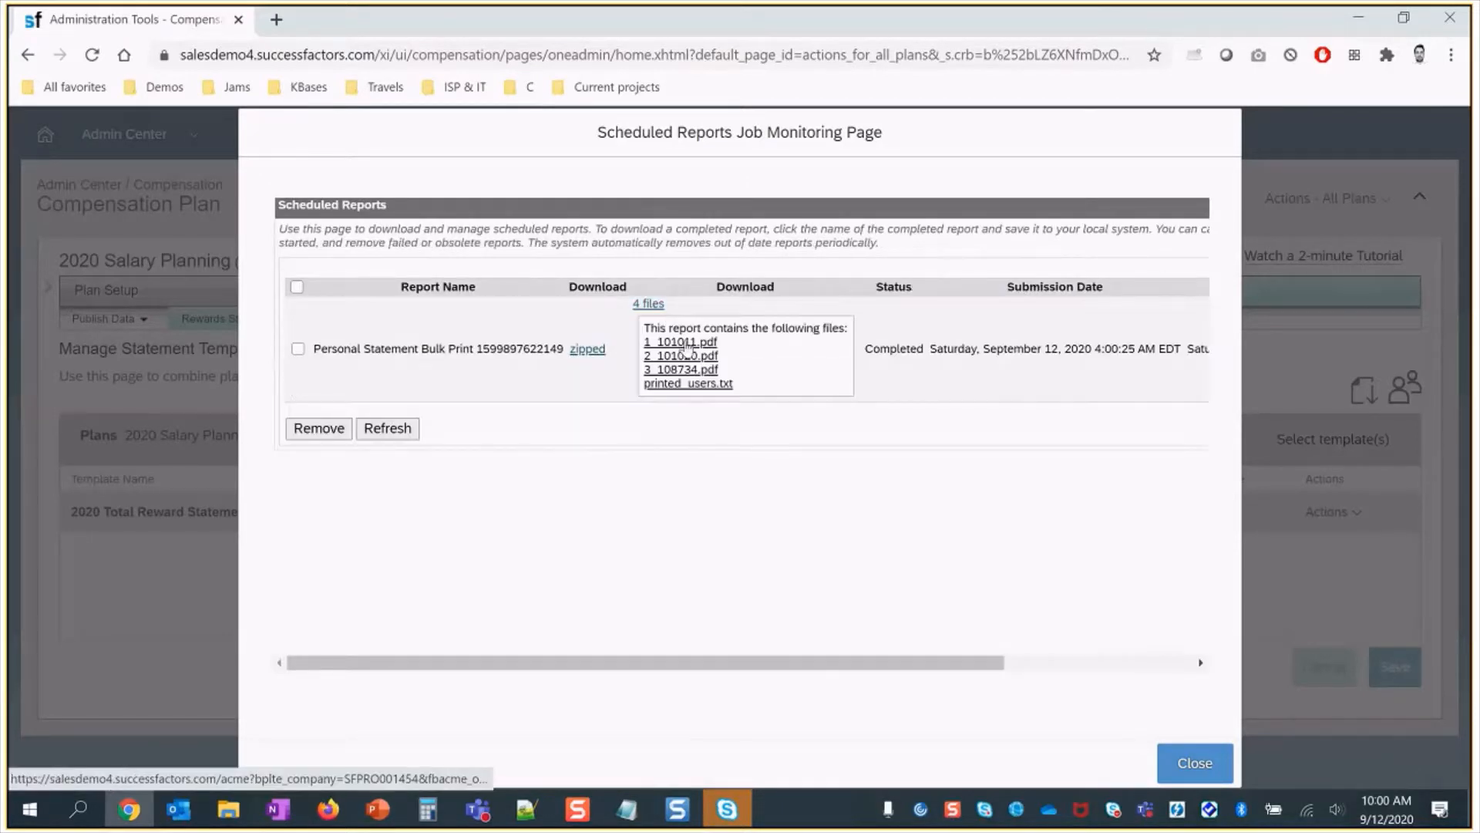
pyautogui.click(681, 346)
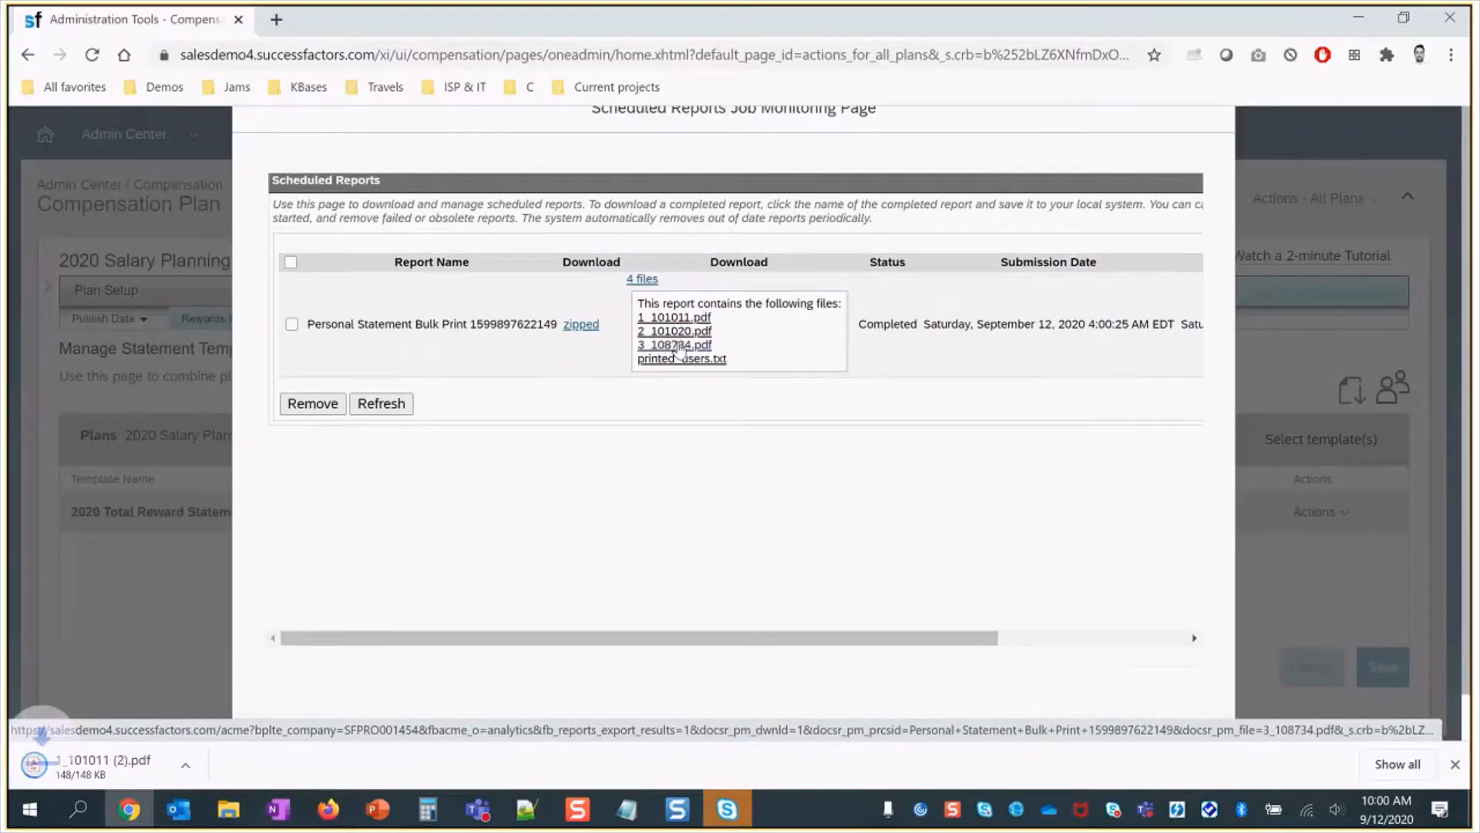
pyautogui.click(116, 766)
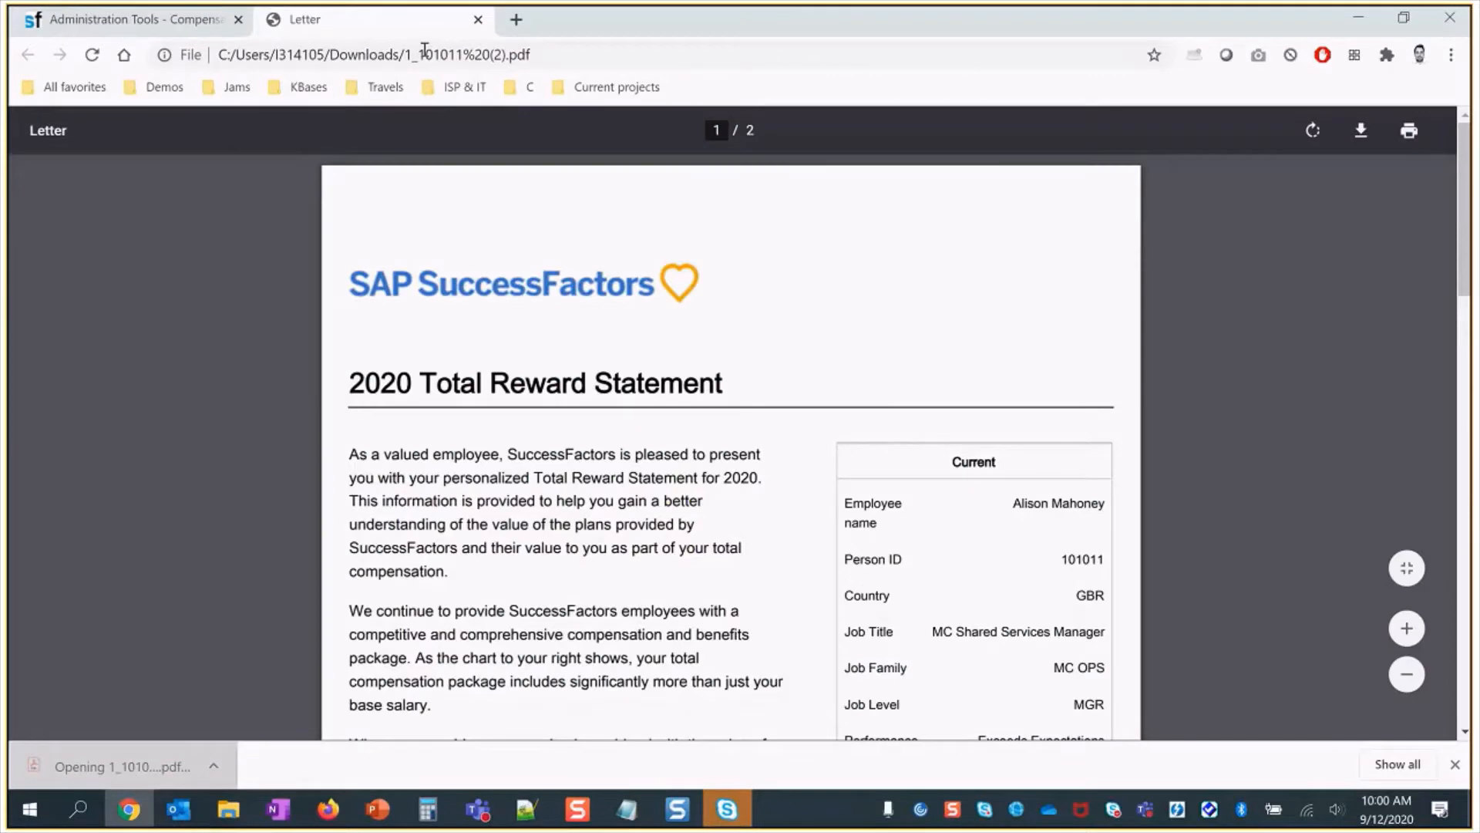
# - Close the letter, download the first employee's PDF again and examine both pages for the employee information text
pyautogui.click(478, 19)
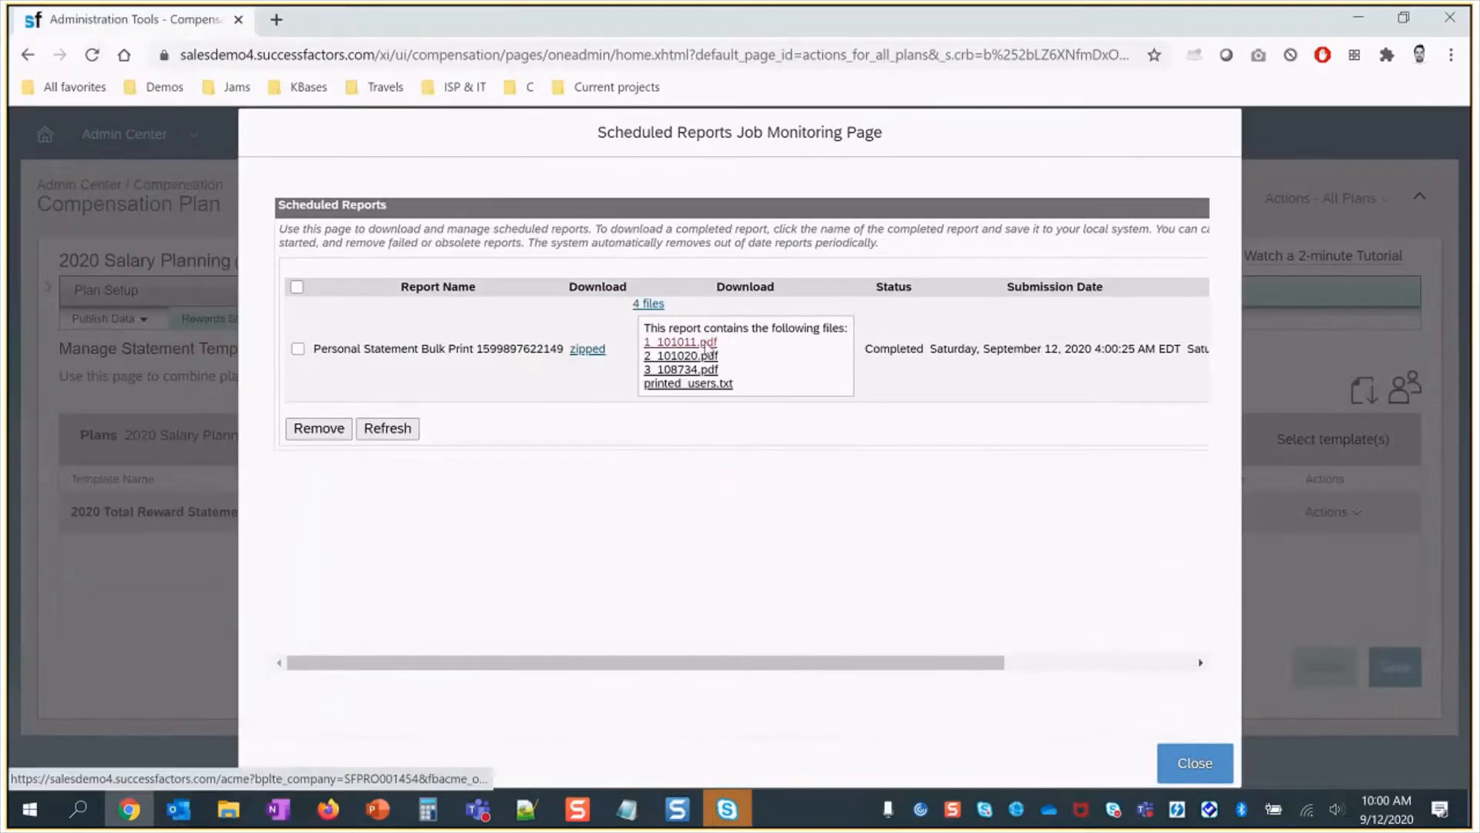
pyautogui.click(674, 340)
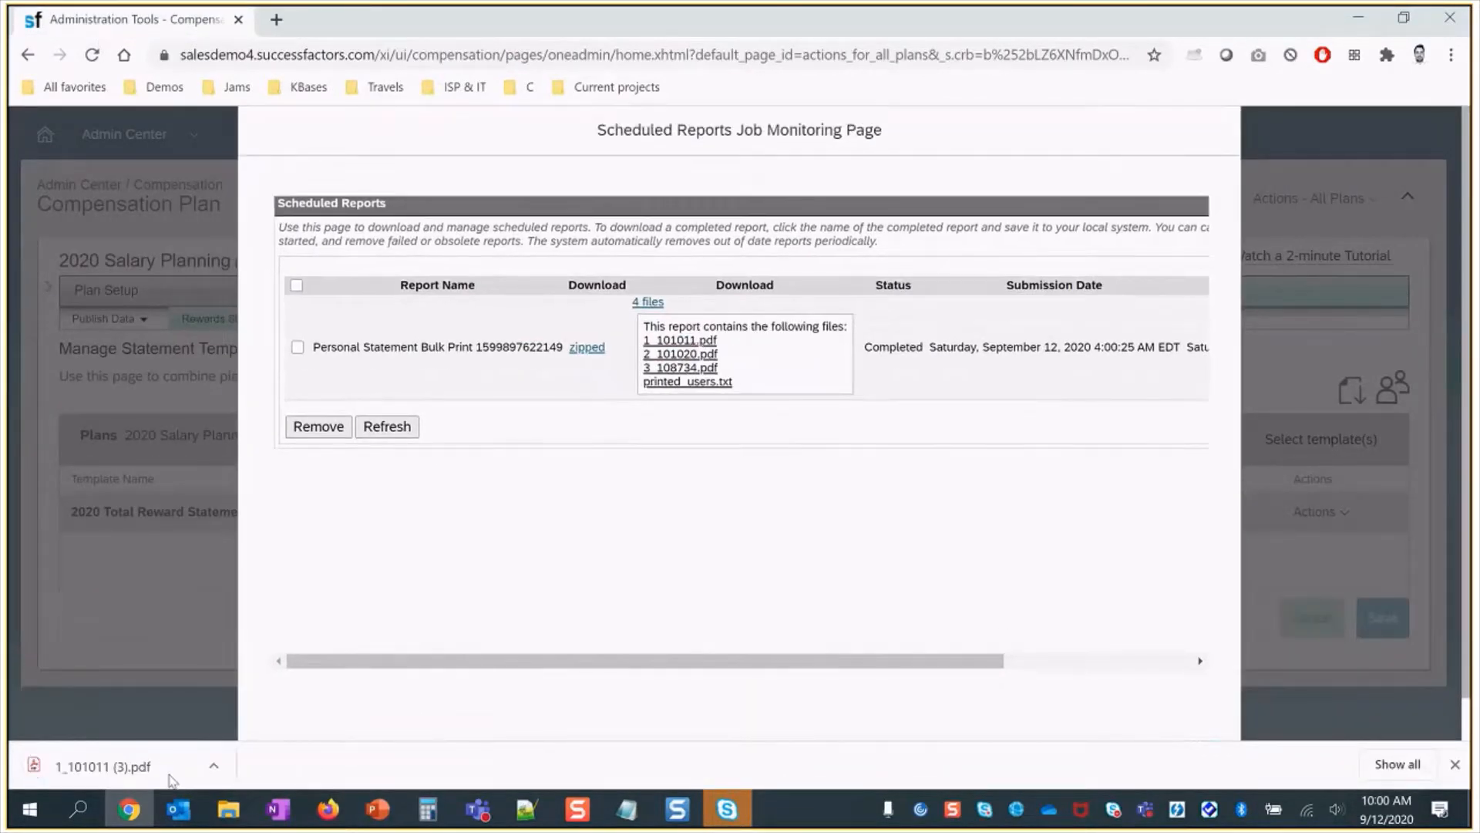
pyautogui.click(147, 771)
pyautogui.scroll(-8, 389, 493)
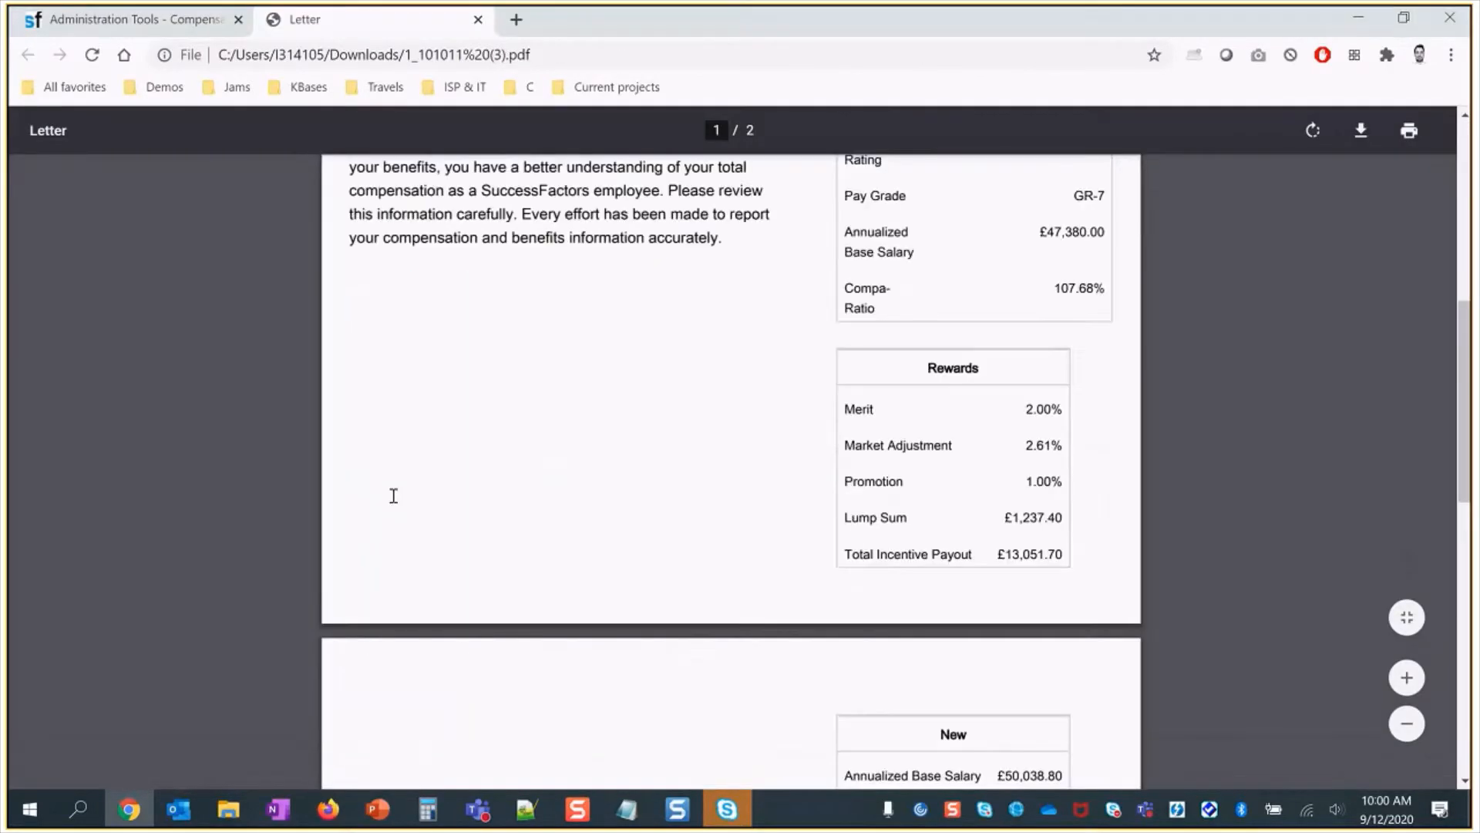
pyautogui.scroll(-12, 393, 496)
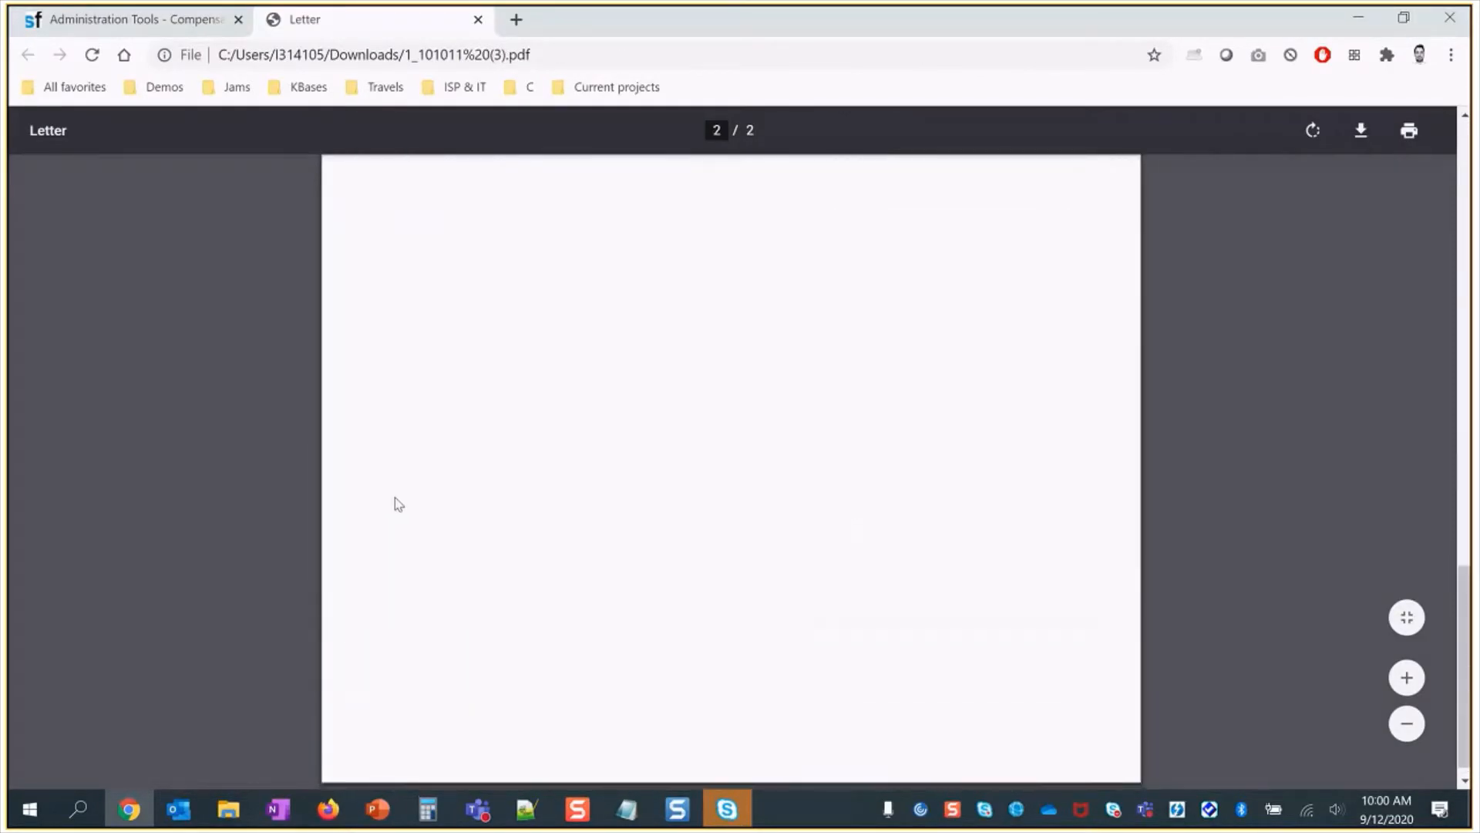
pyautogui.scroll(20, 395, 498)
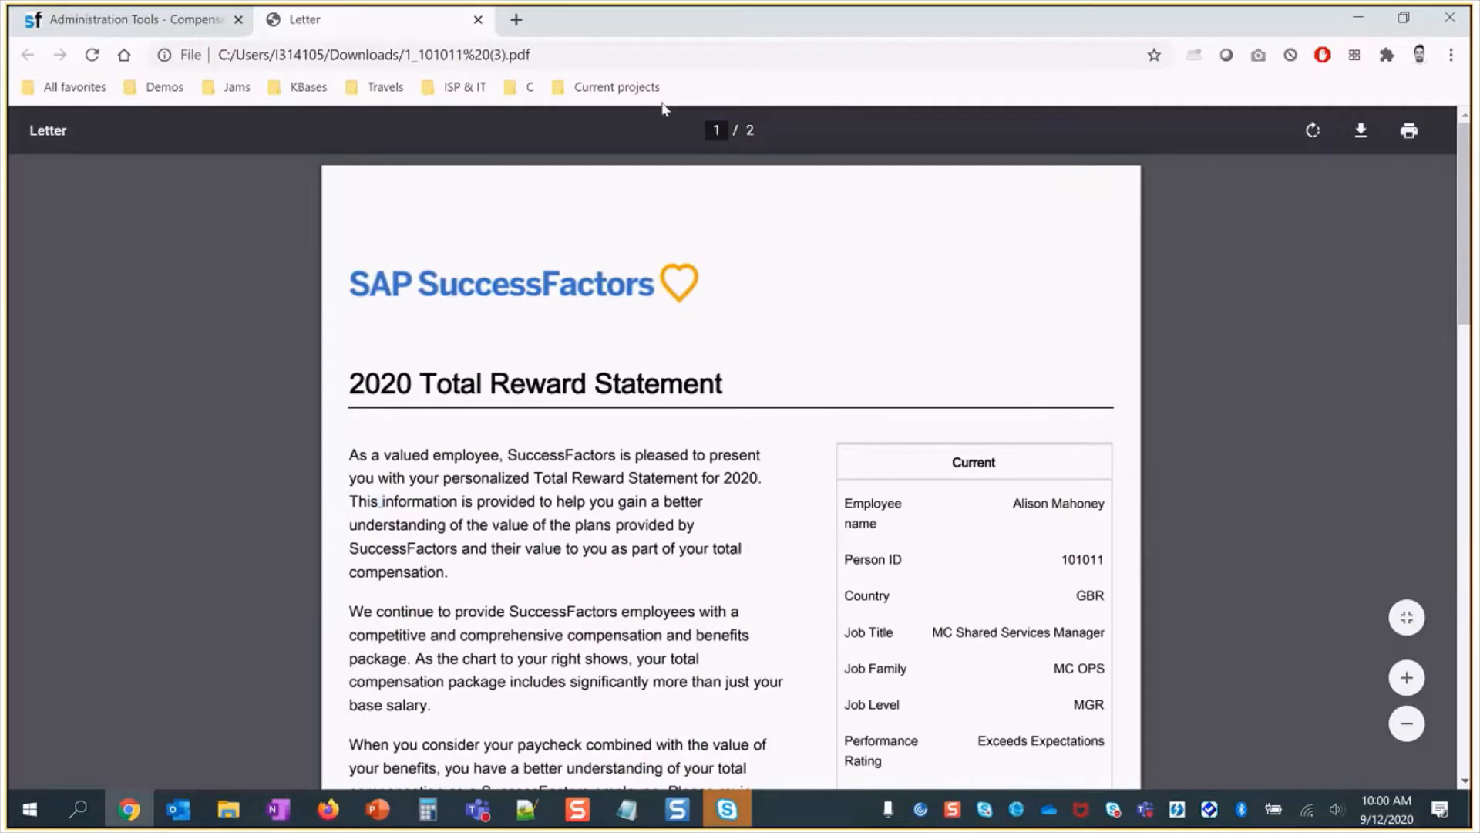
# - Close the downloaded letter, remove the completed bulk print report from the scheduled reports and close the job monitoring page
pyautogui.click(478, 20)
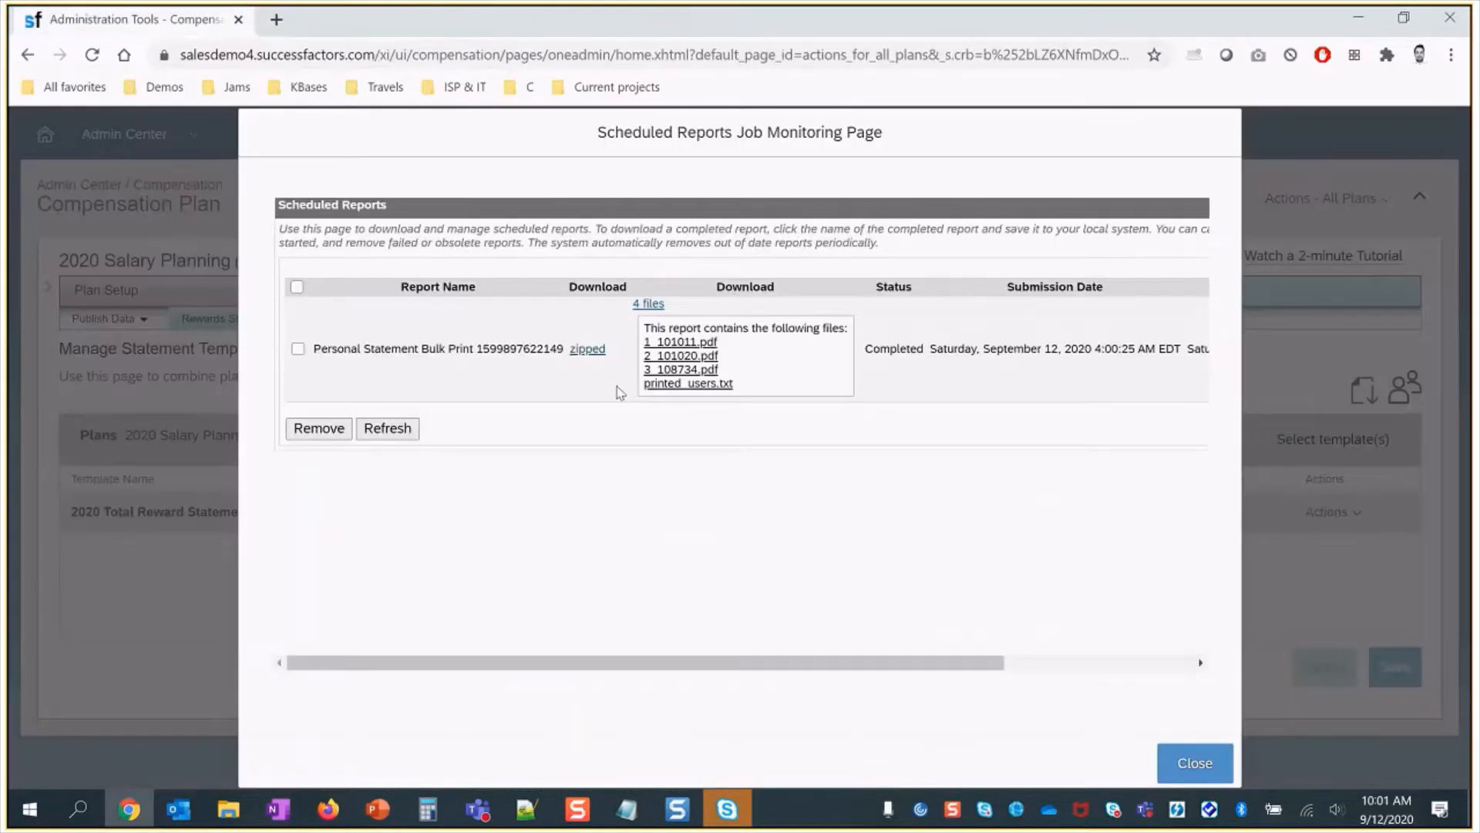
pyautogui.click(298, 348)
pyautogui.click(318, 428)
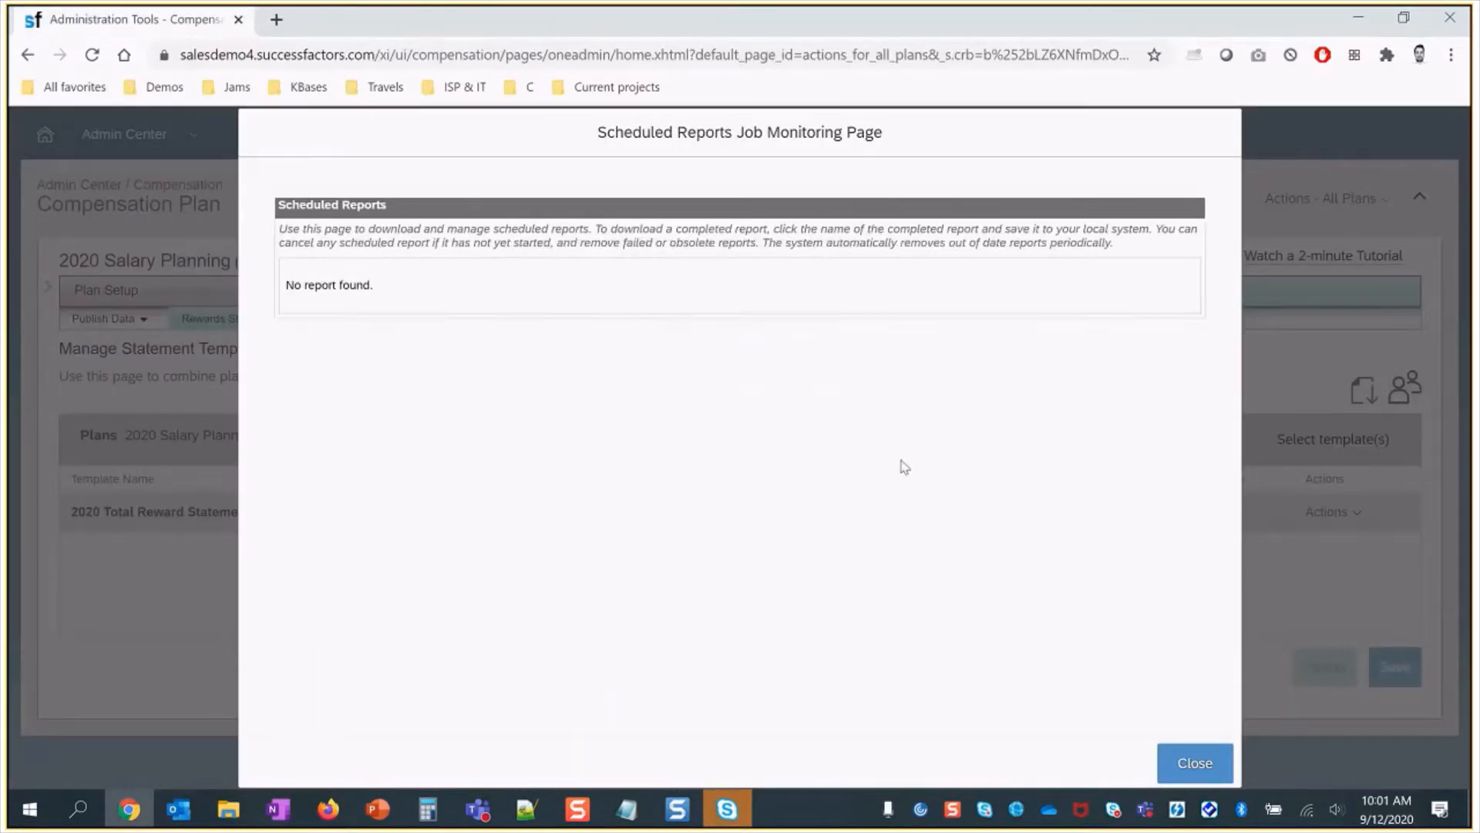
pyautogui.click(1223, 760)
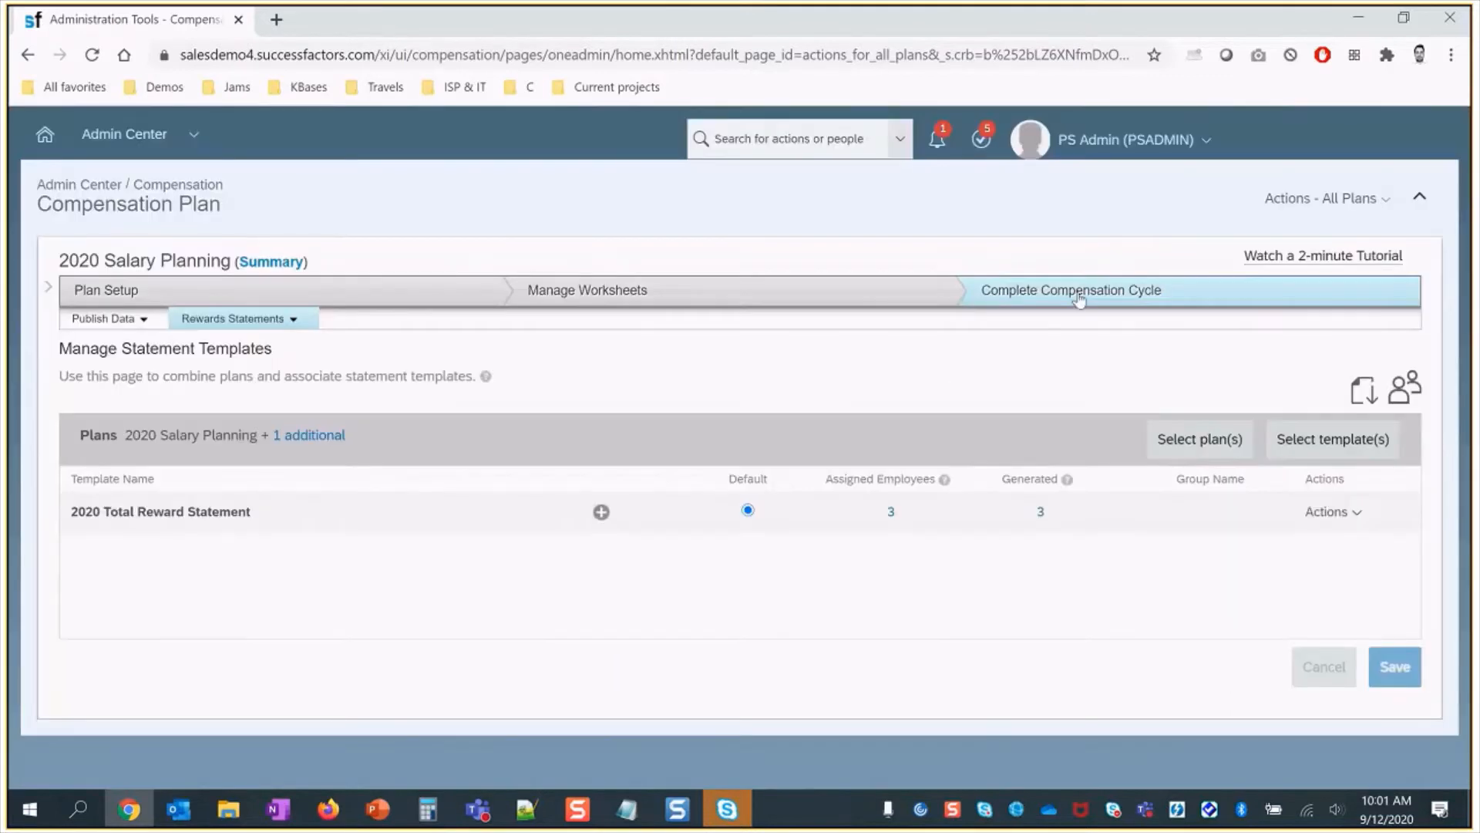
# - Open the 2020 Total Reward Statement template from the actions for all plans and make its Compensation Statement text editable
pyautogui.click(1298, 210)
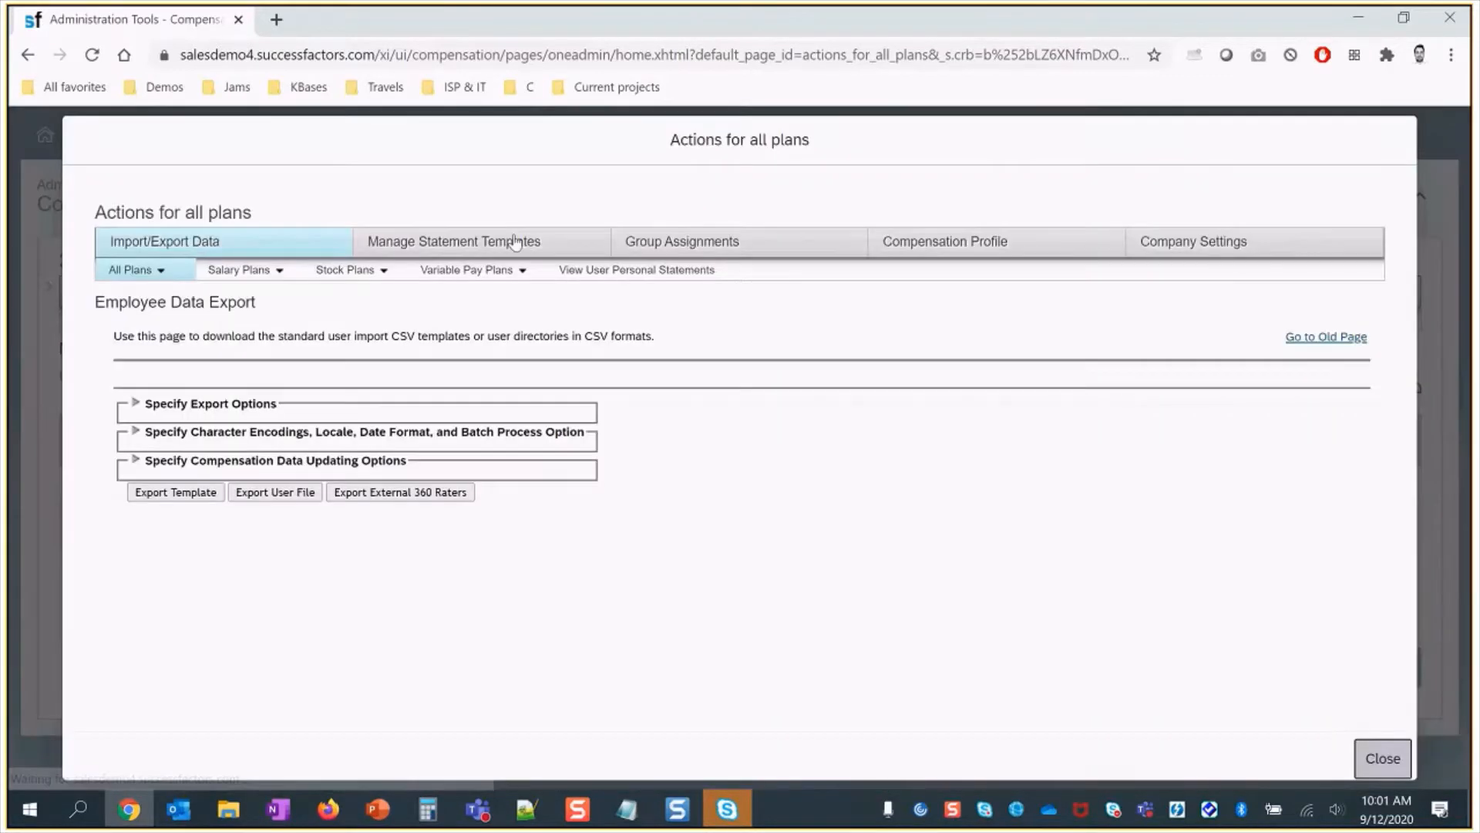
pyautogui.click(454, 241)
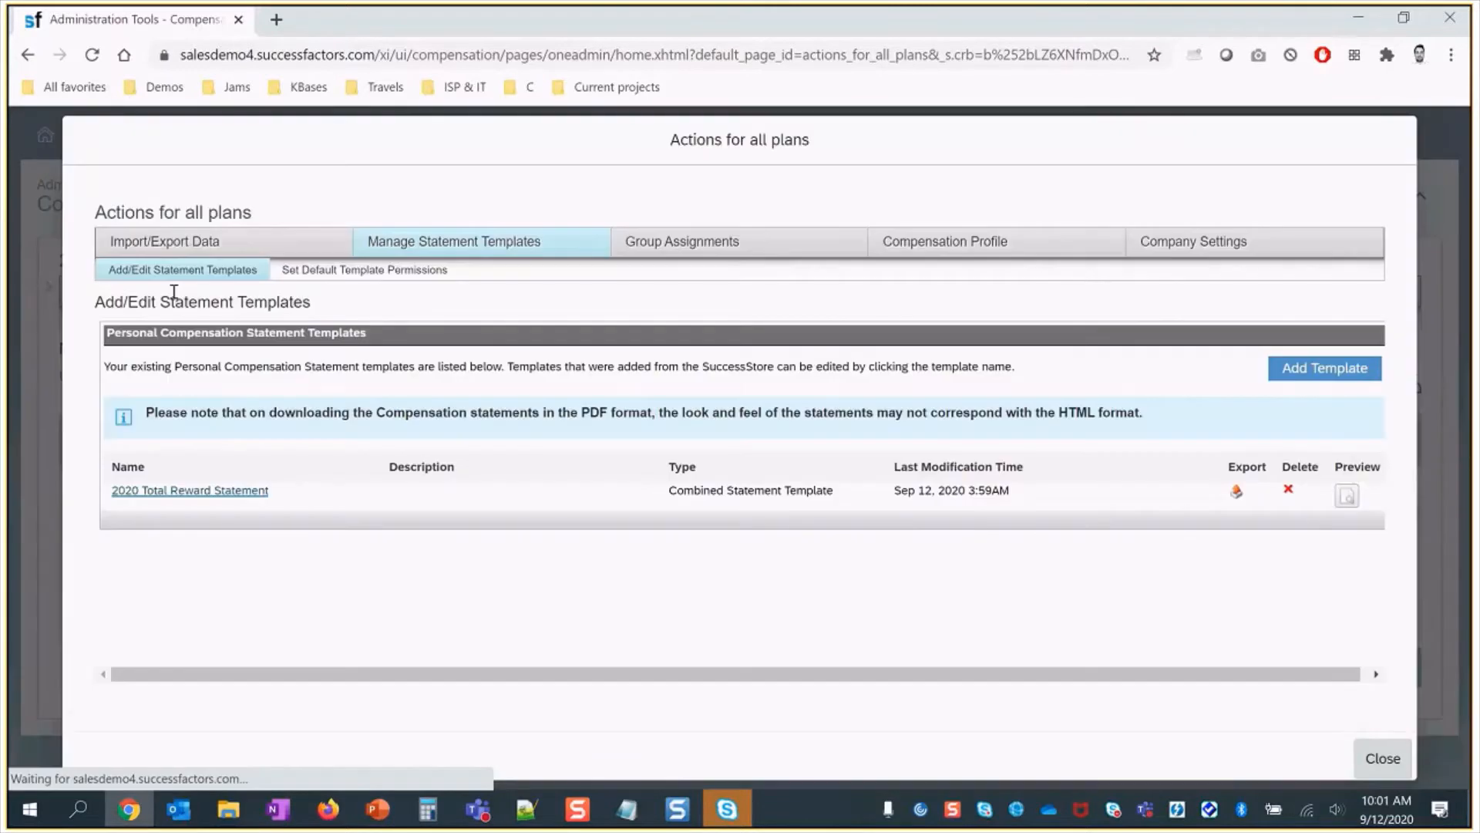
pyautogui.click(225, 491)
pyautogui.scroll(-3, 306, 516)
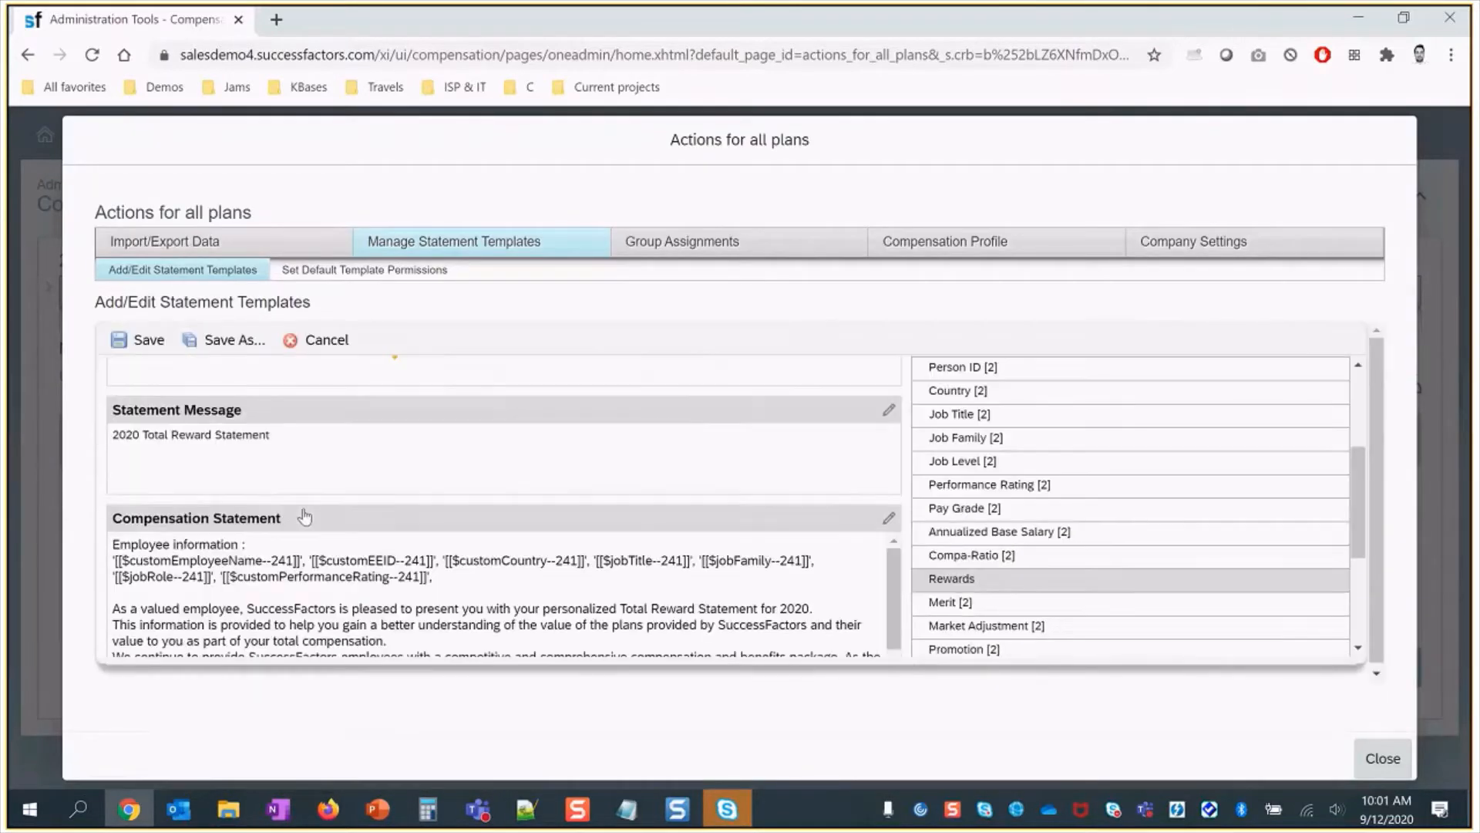
pyautogui.click(177, 522)
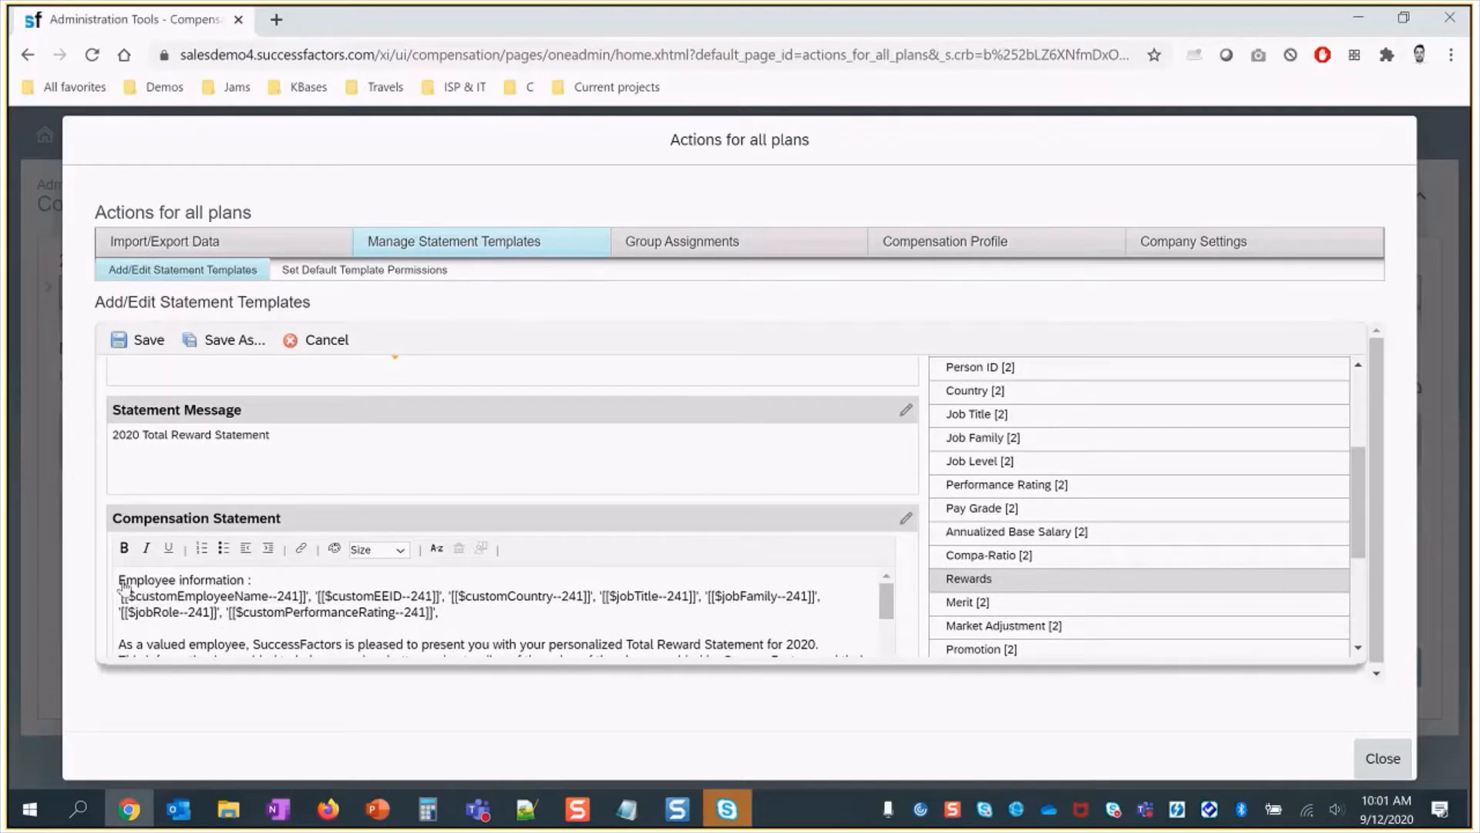
# - Set all of the Compensation Statement text to size S, then save and close the template
pyautogui.moveTo(119, 580)
pyautogui.mouseDown()
pyautogui.moveTo(205, 580)
pyautogui.moveTo(689, 680)
pyautogui.moveTo(733, 602)
pyautogui.mouseUp()
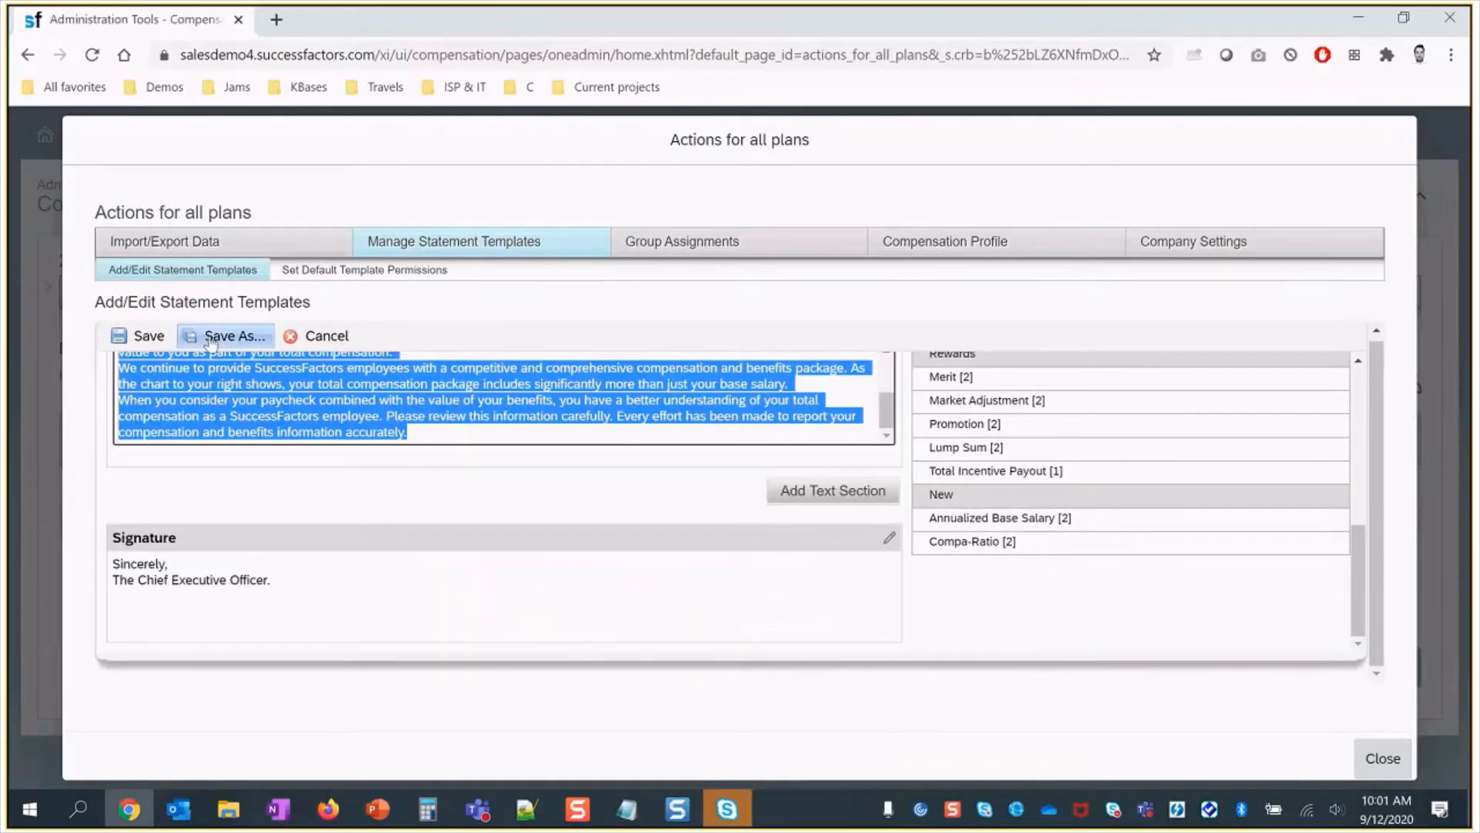
pyautogui.scroll(3, 641, 461)
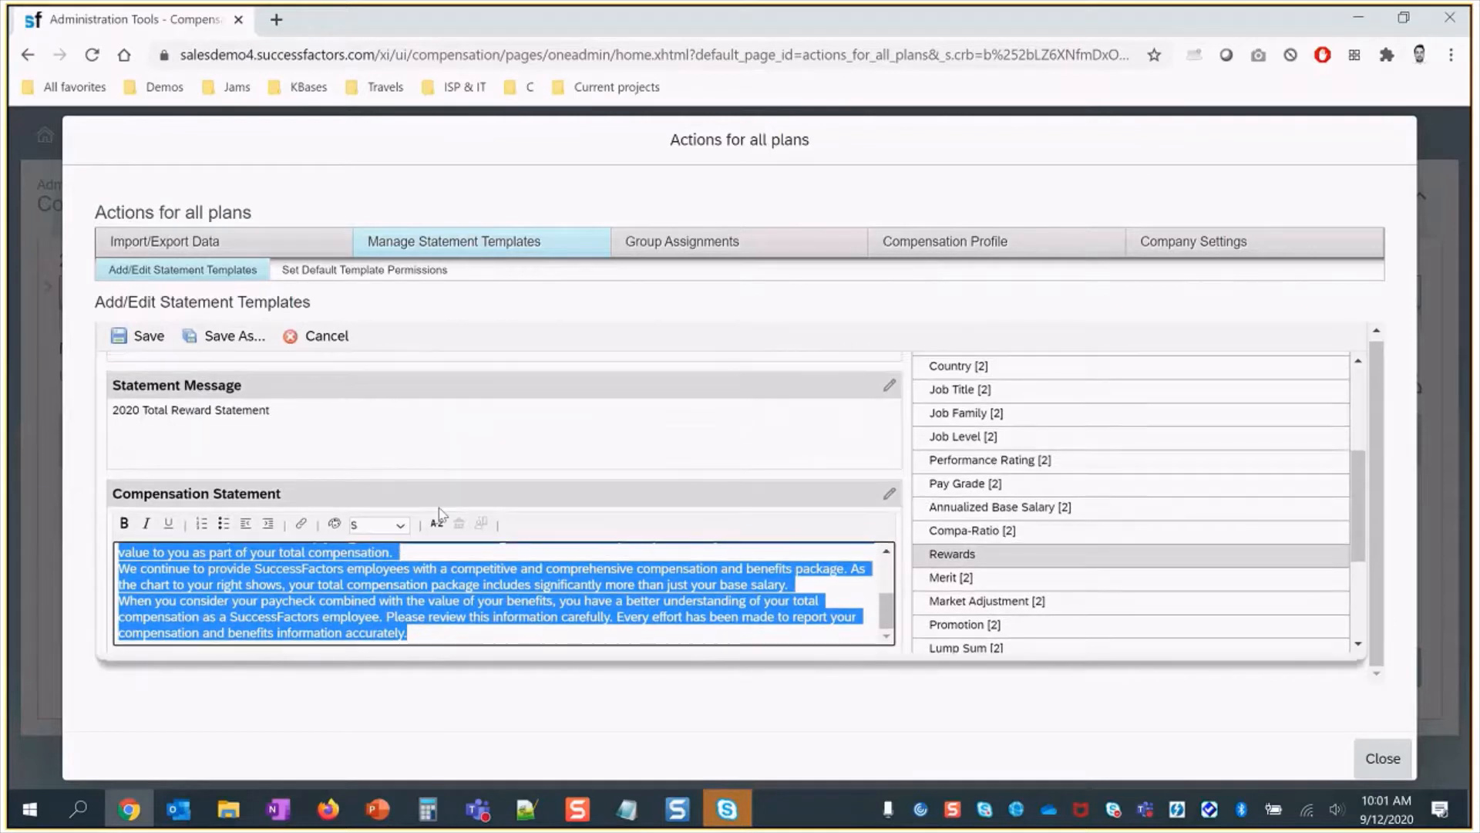
pyautogui.click(401, 525)
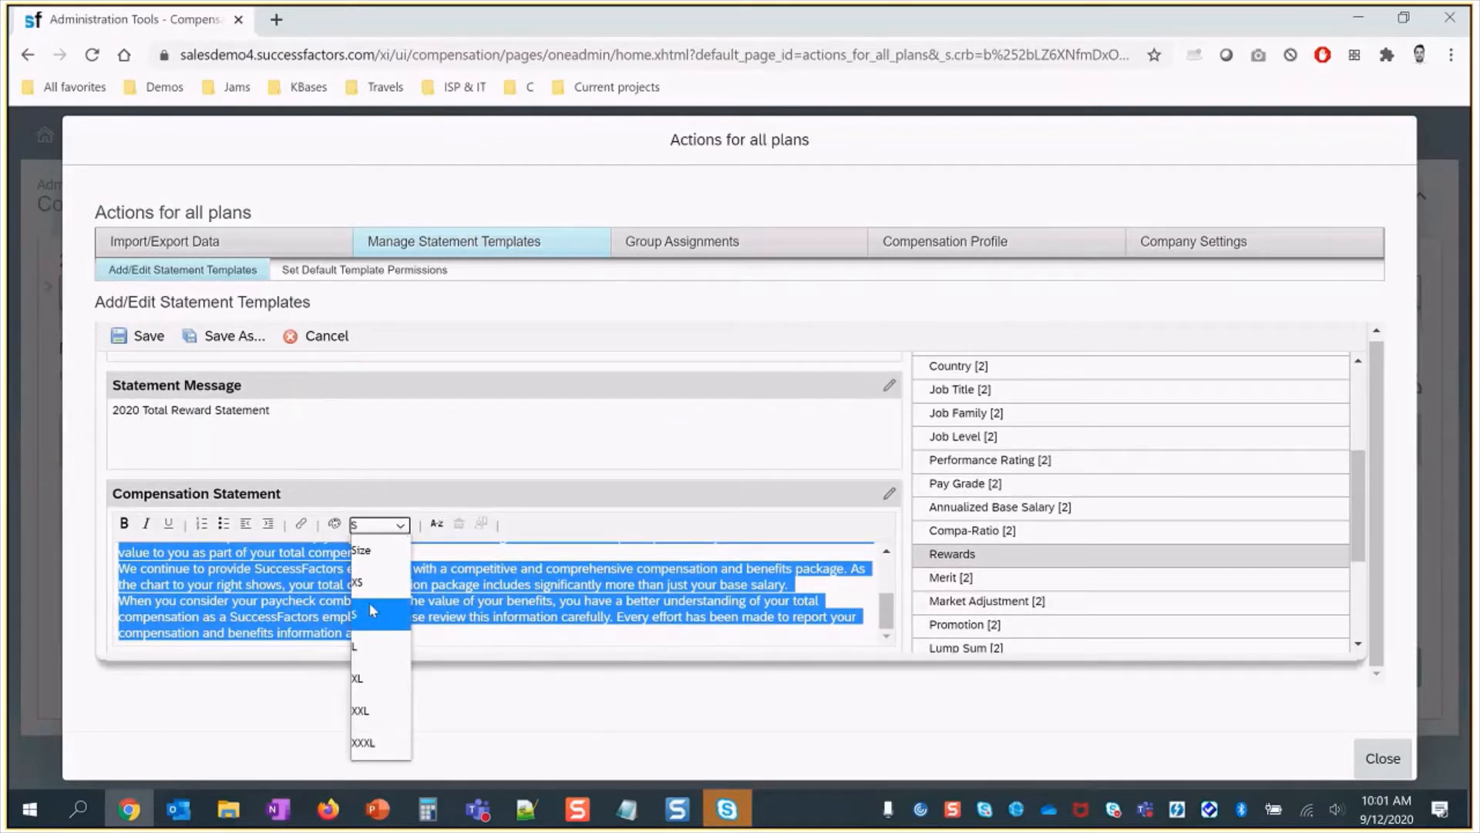
pyautogui.click(369, 603)
pyautogui.click(390, 482)
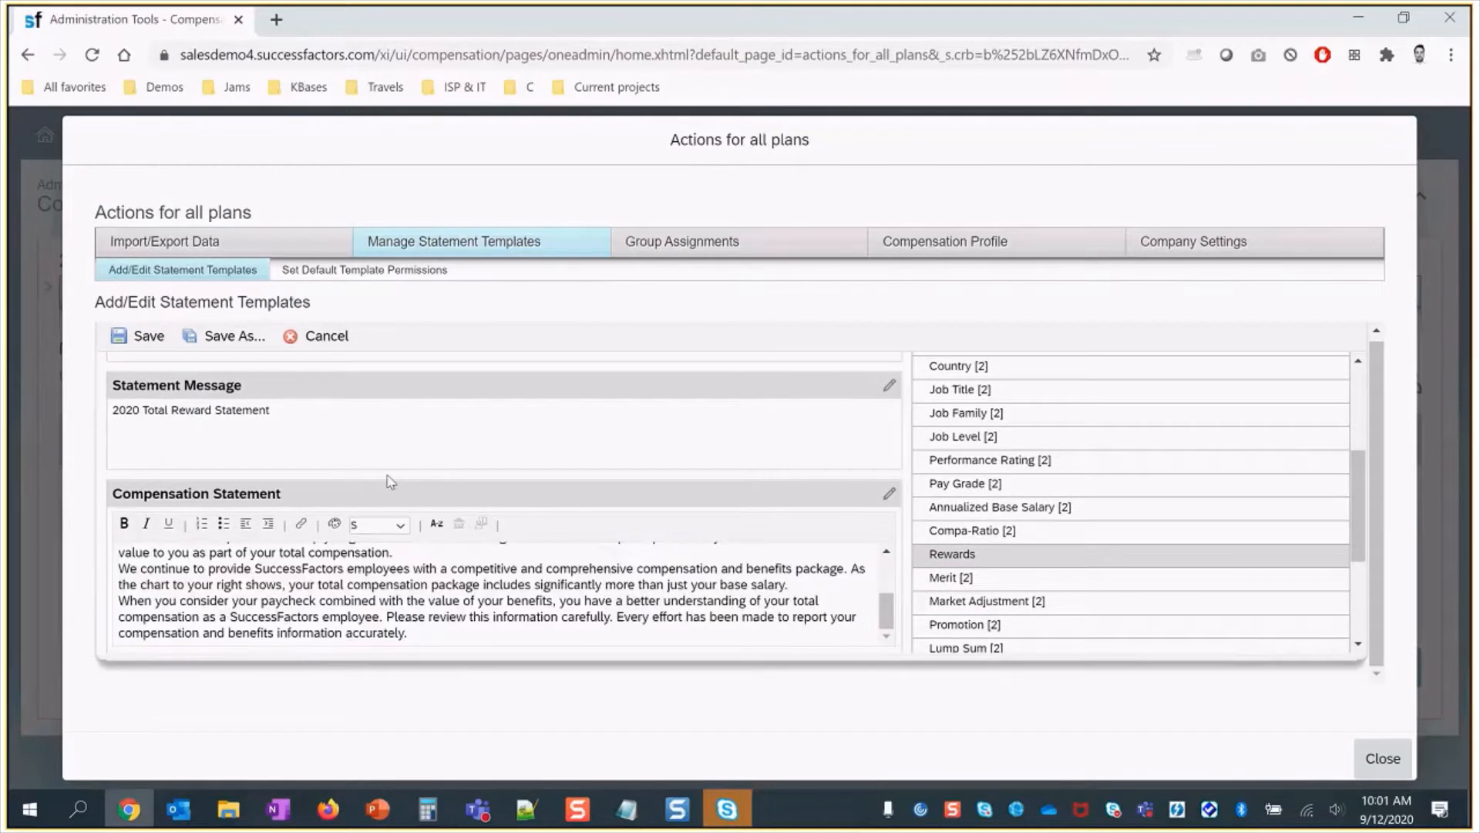
pyautogui.click(124, 336)
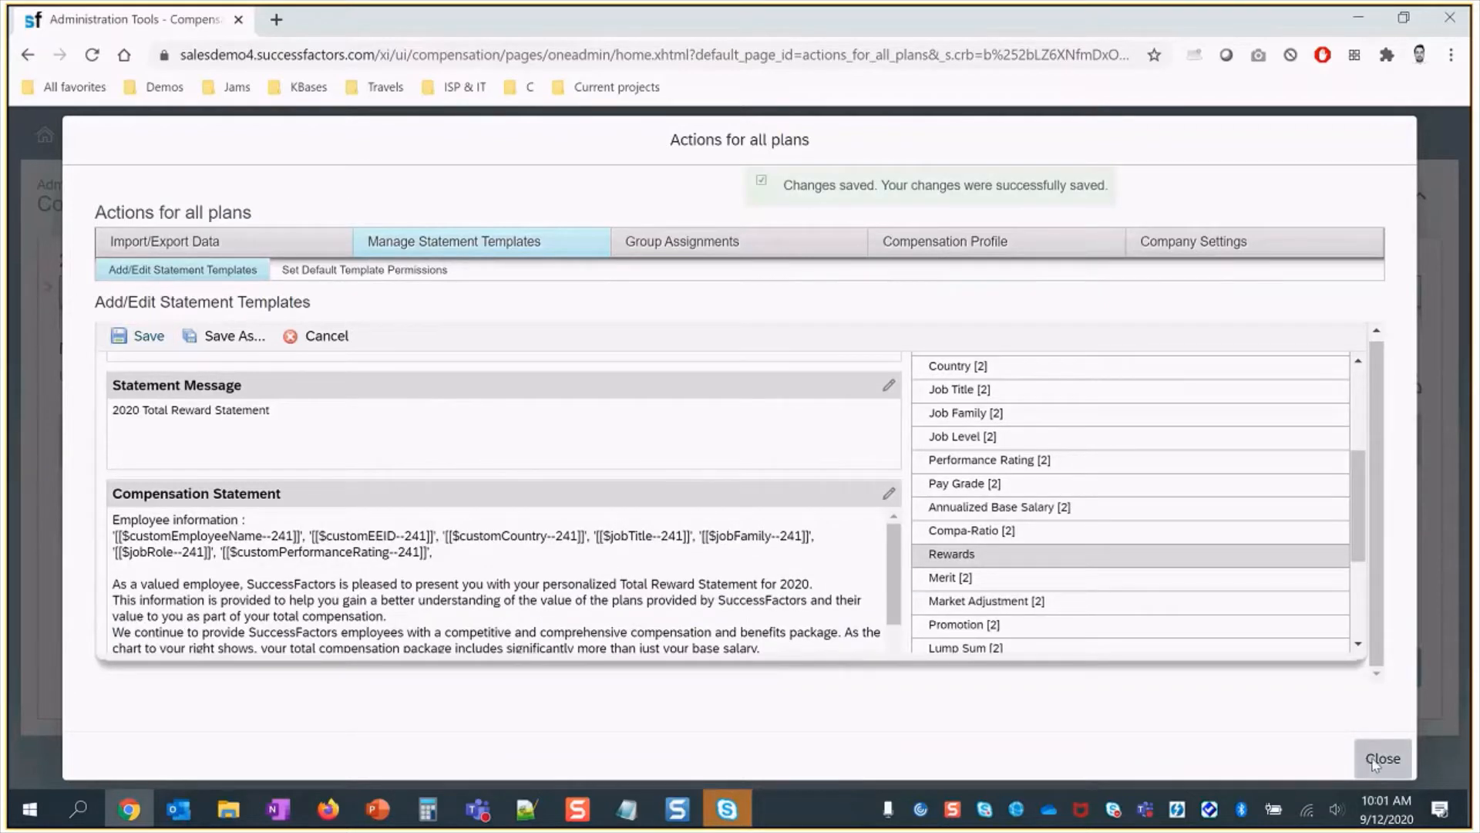
pyautogui.click(143, 337)
pyautogui.click(1380, 768)
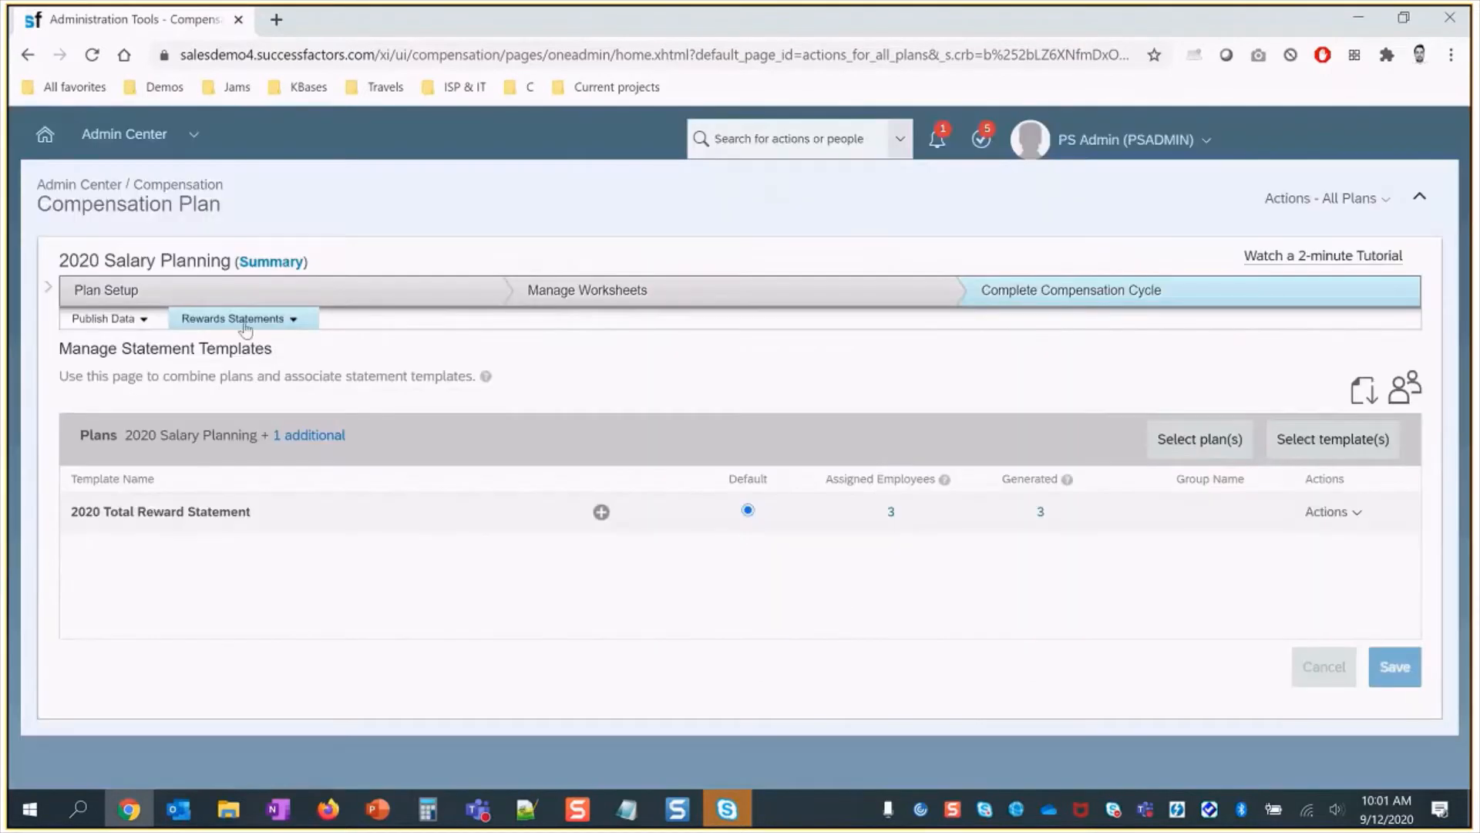
# - Recall the 2020 Salary Planning personal statements for All Templates
pyautogui.click(239, 321)
pyautogui.click(249, 435)
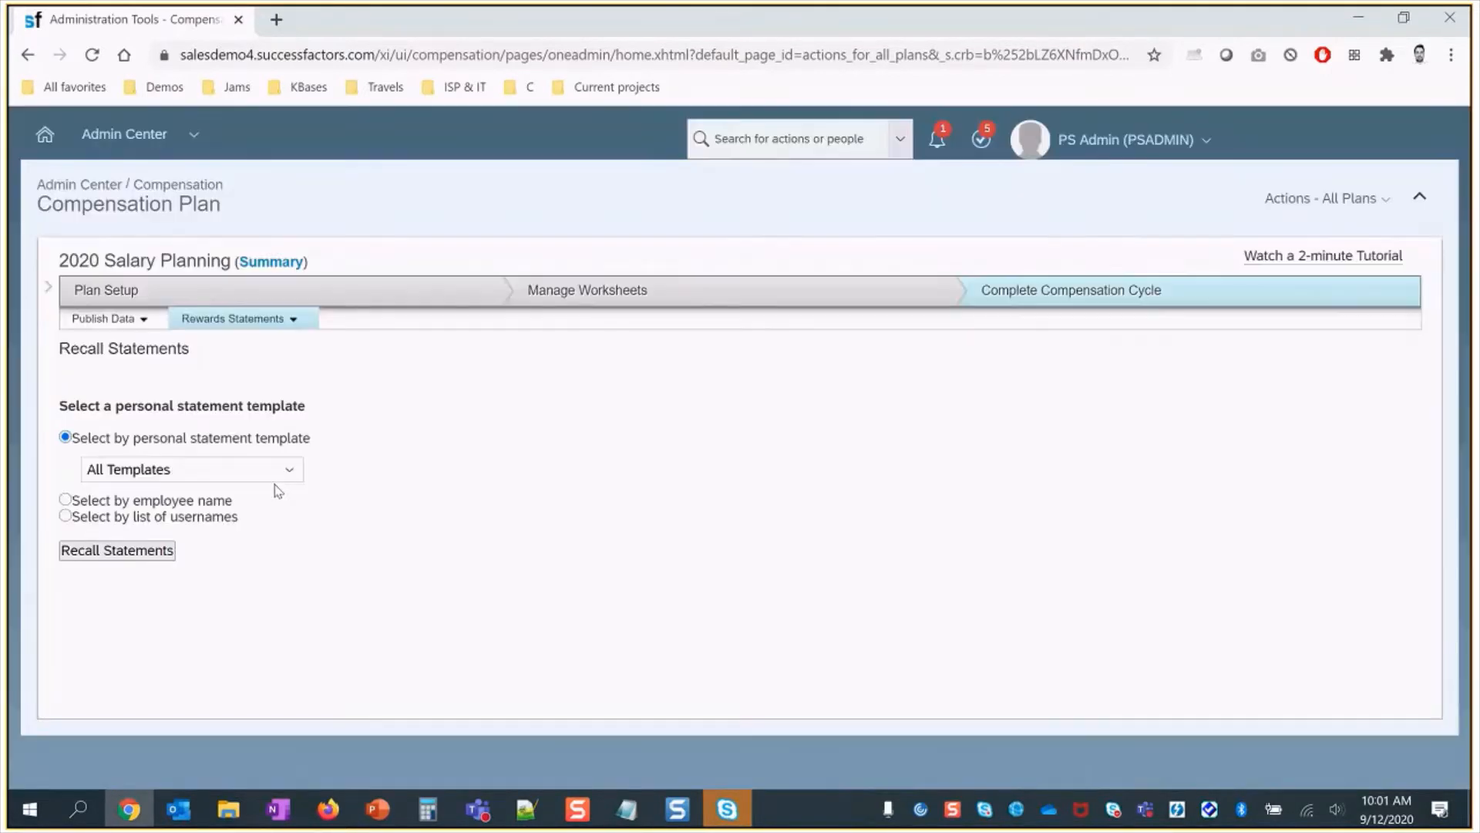
pyautogui.click(147, 551)
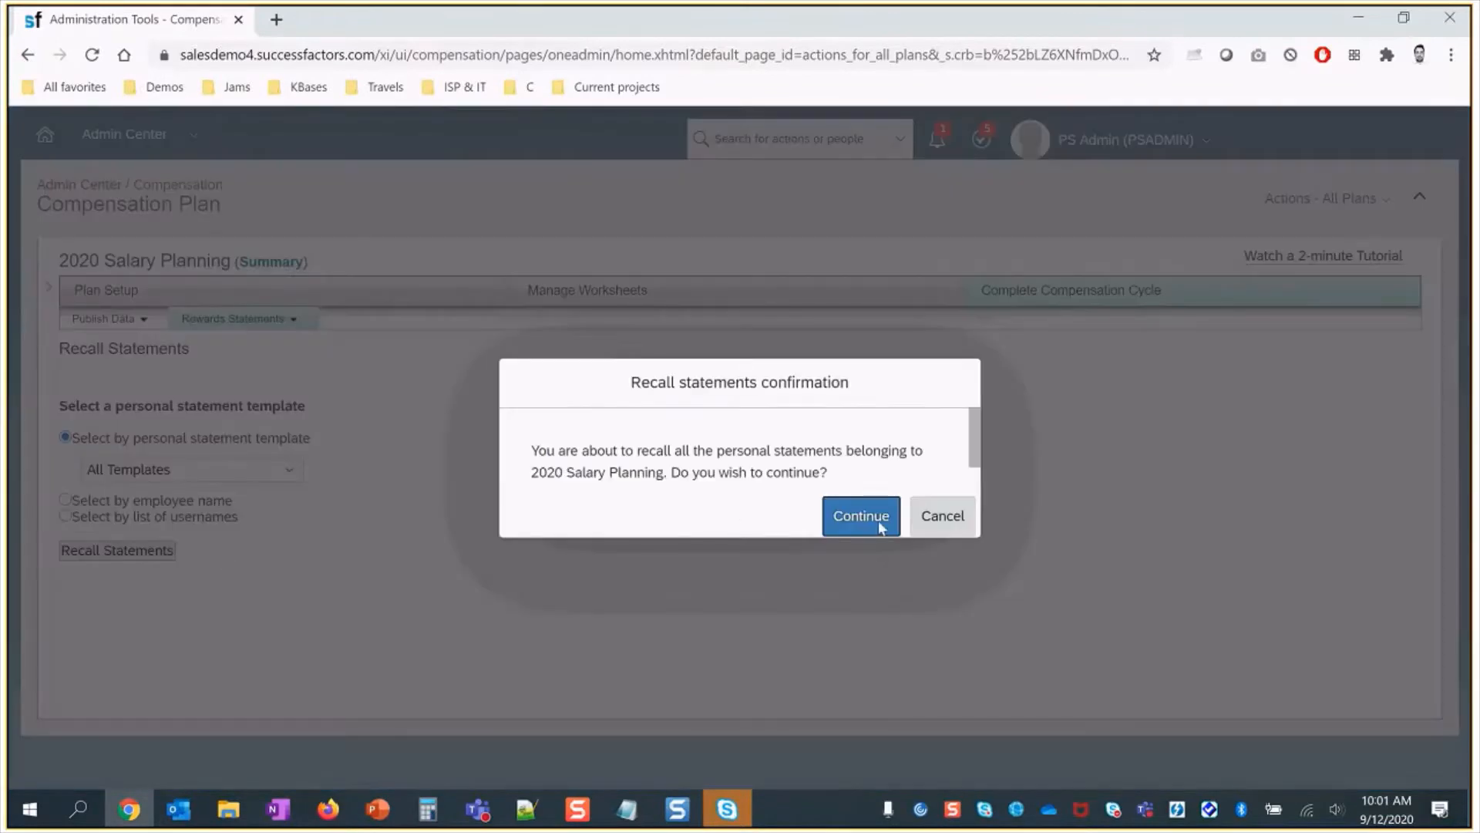
pyautogui.click(879, 522)
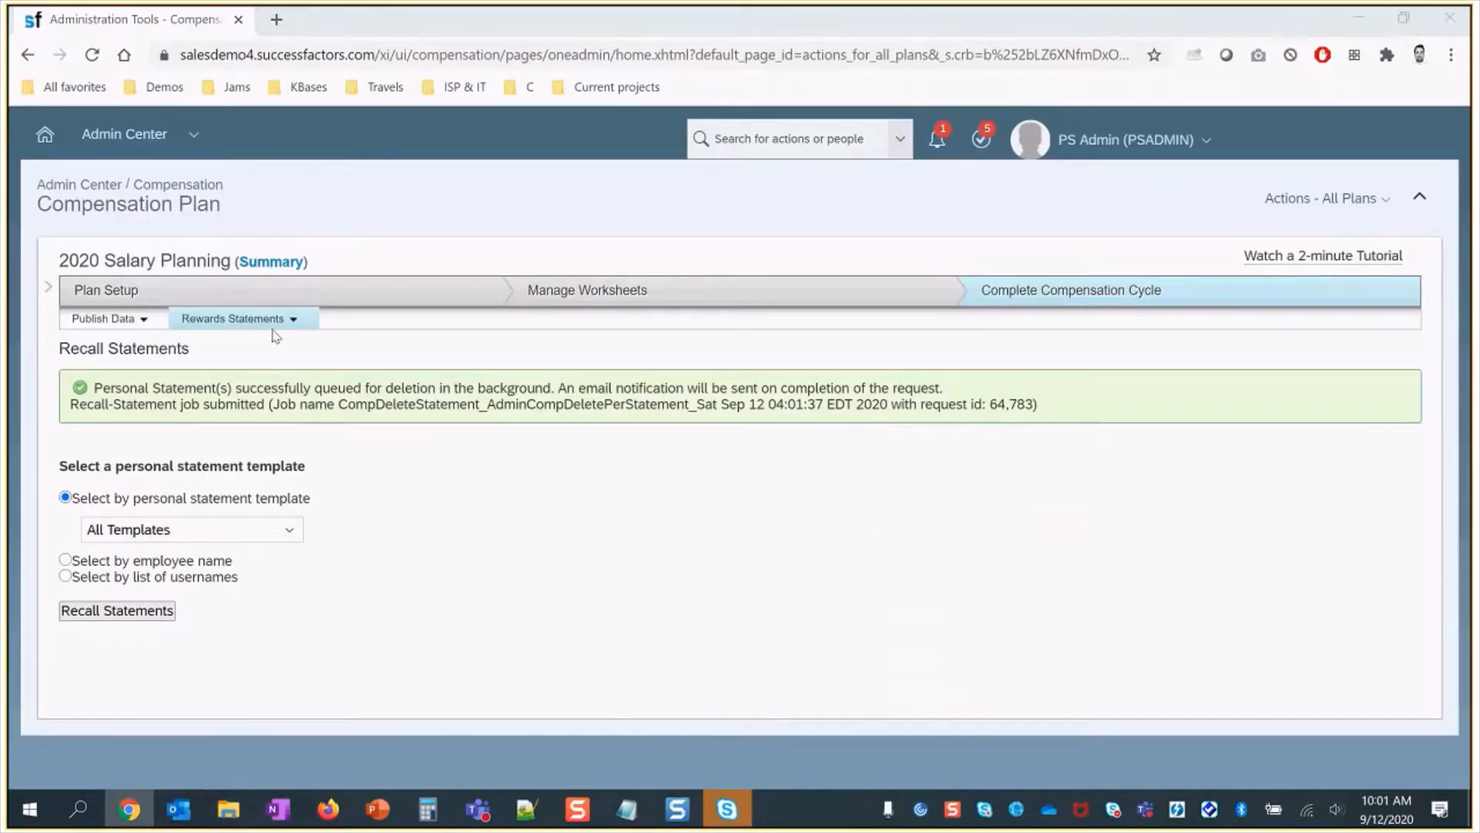
# - Delete the four employee statement PDFs downloaded today from the Downloads folder in File Explorer
pyautogui.press('super+e')
pyautogui.click(147, 167)
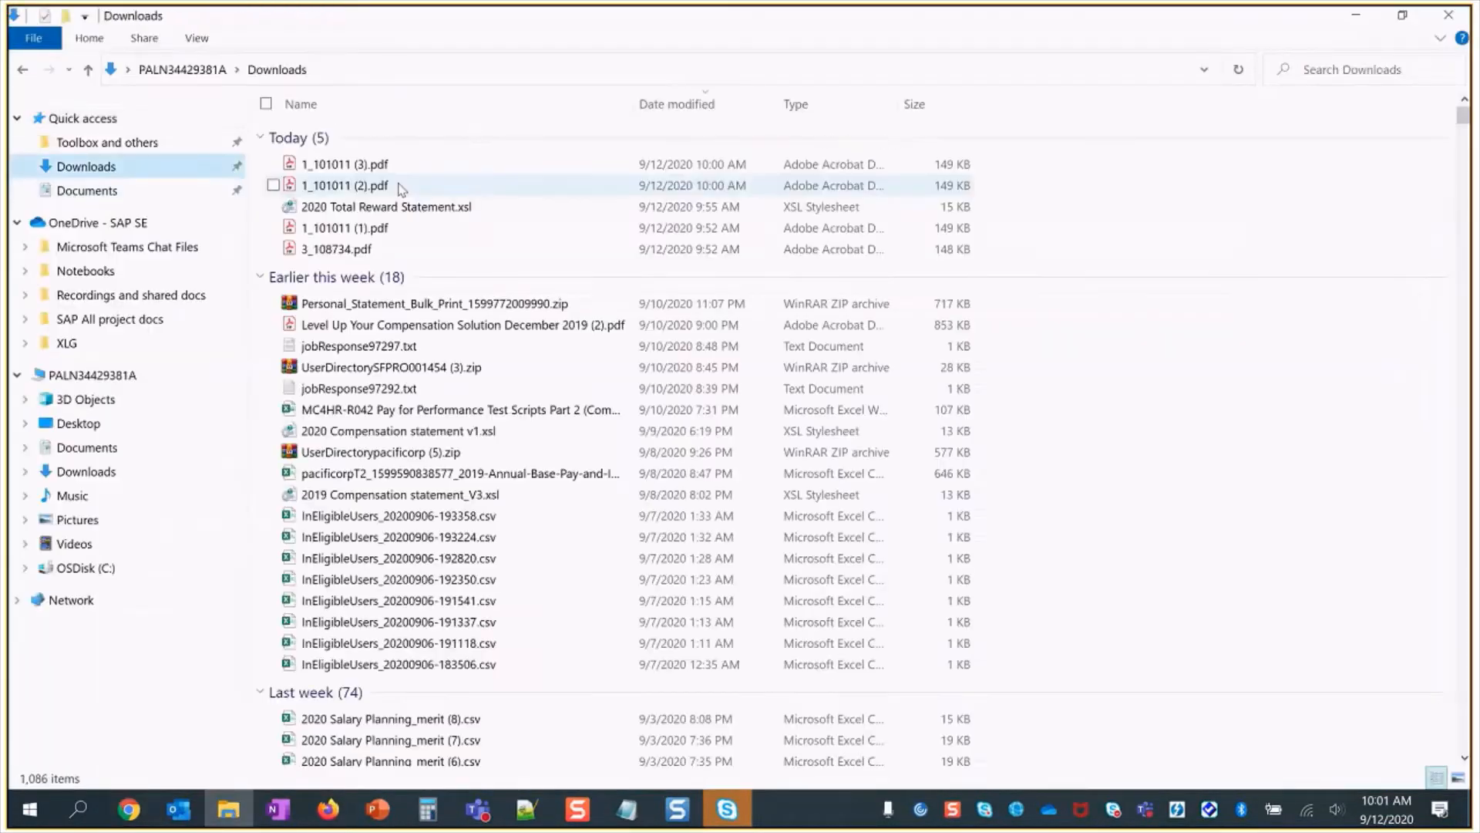
pyautogui.moveTo(991, 193); pyautogui.dragTo(864, 174)
pyautogui.press('Delete')
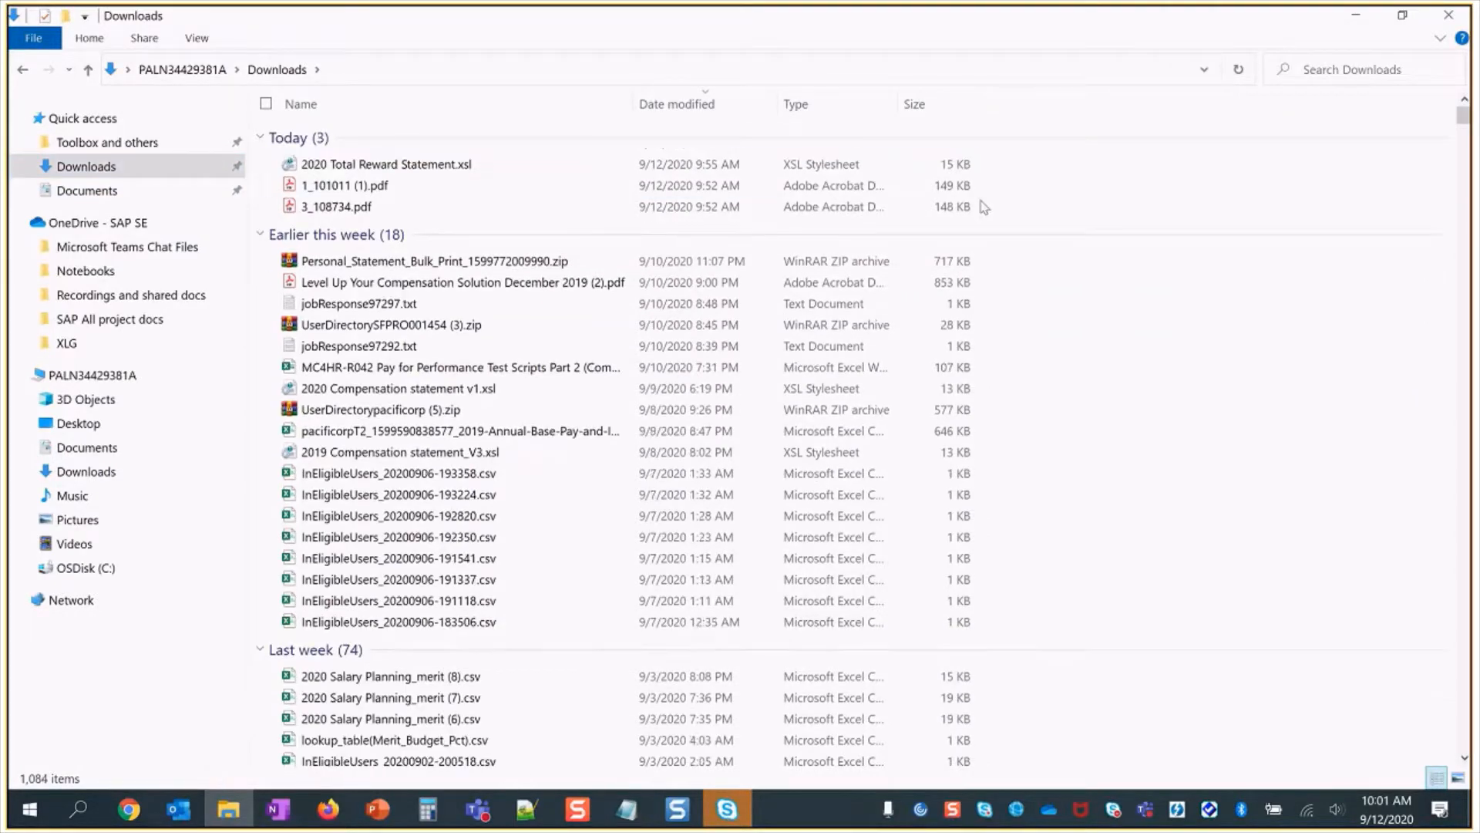
pyautogui.moveTo(983, 206)
pyautogui.mouseDown()
pyautogui.moveTo(959, 205)
pyautogui.moveTo(964, 188)
pyautogui.mouseUp()
pyautogui.press('Delete')
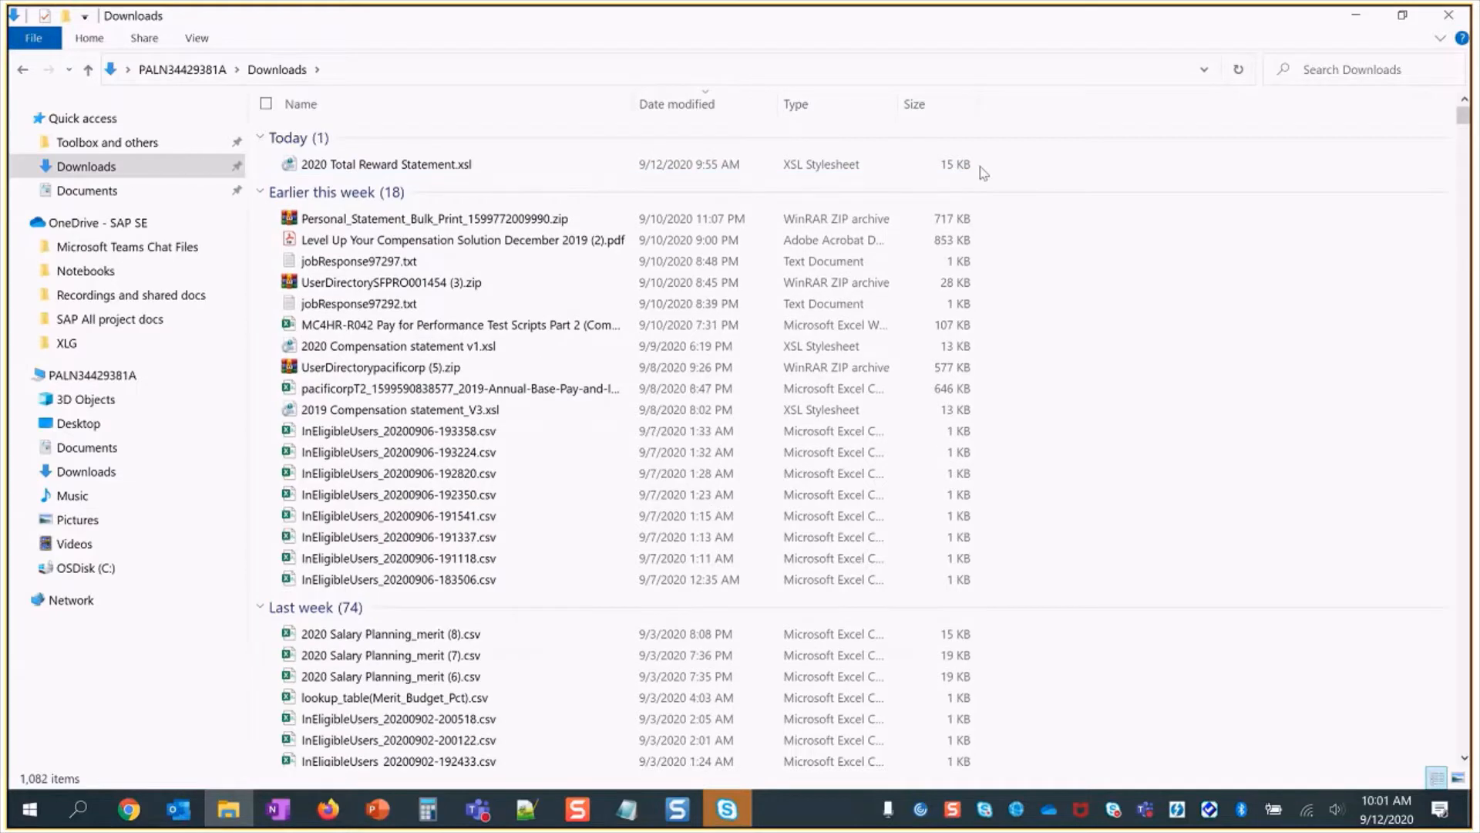
pyautogui.click(1449, 15)
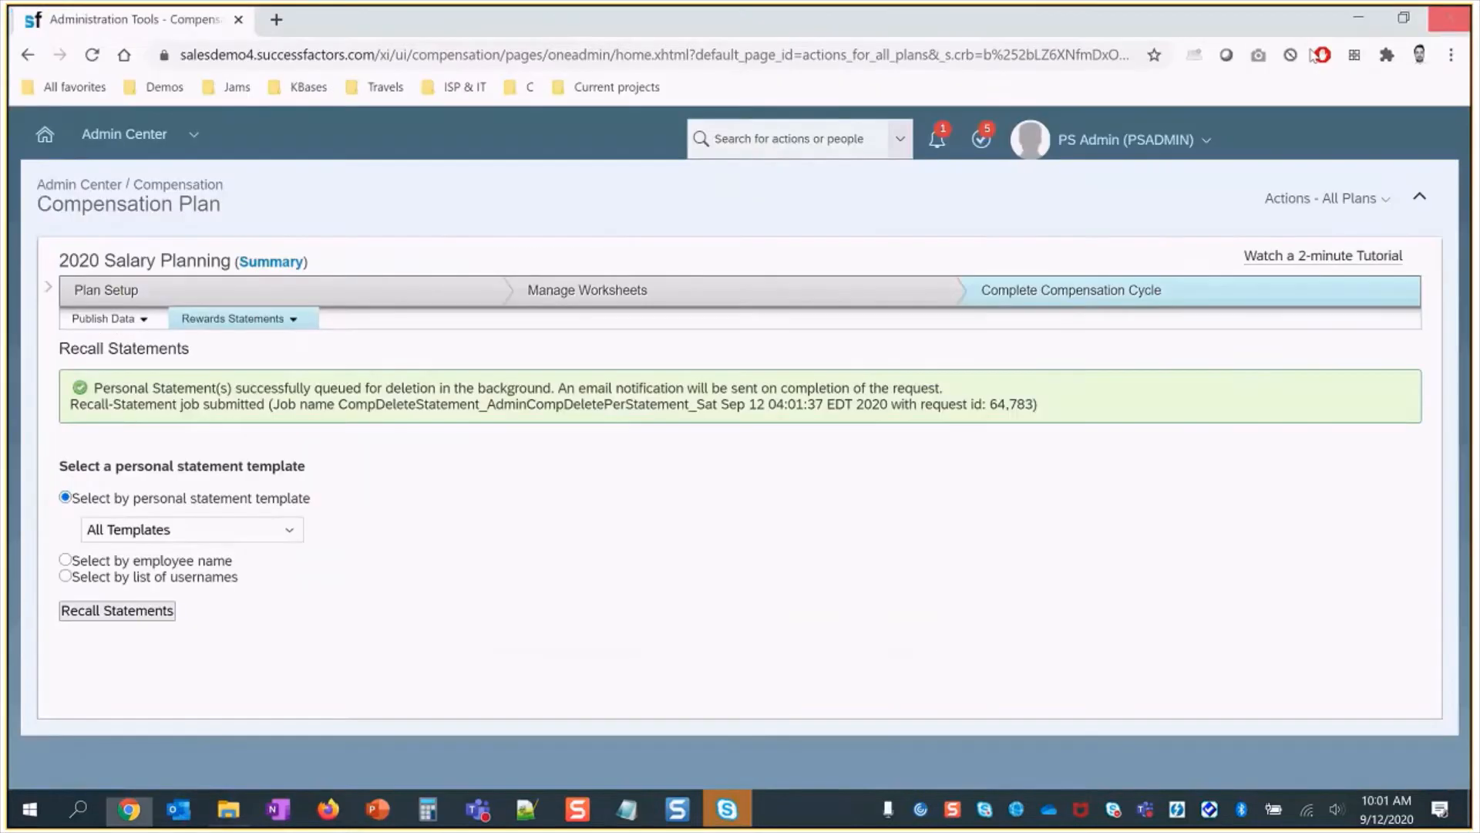
# - Check the recall under Manage Statement Templates, then generate new statements with the 2020 Total Reward Statement template
pyautogui.click(235, 319)
pyautogui.click(234, 343)
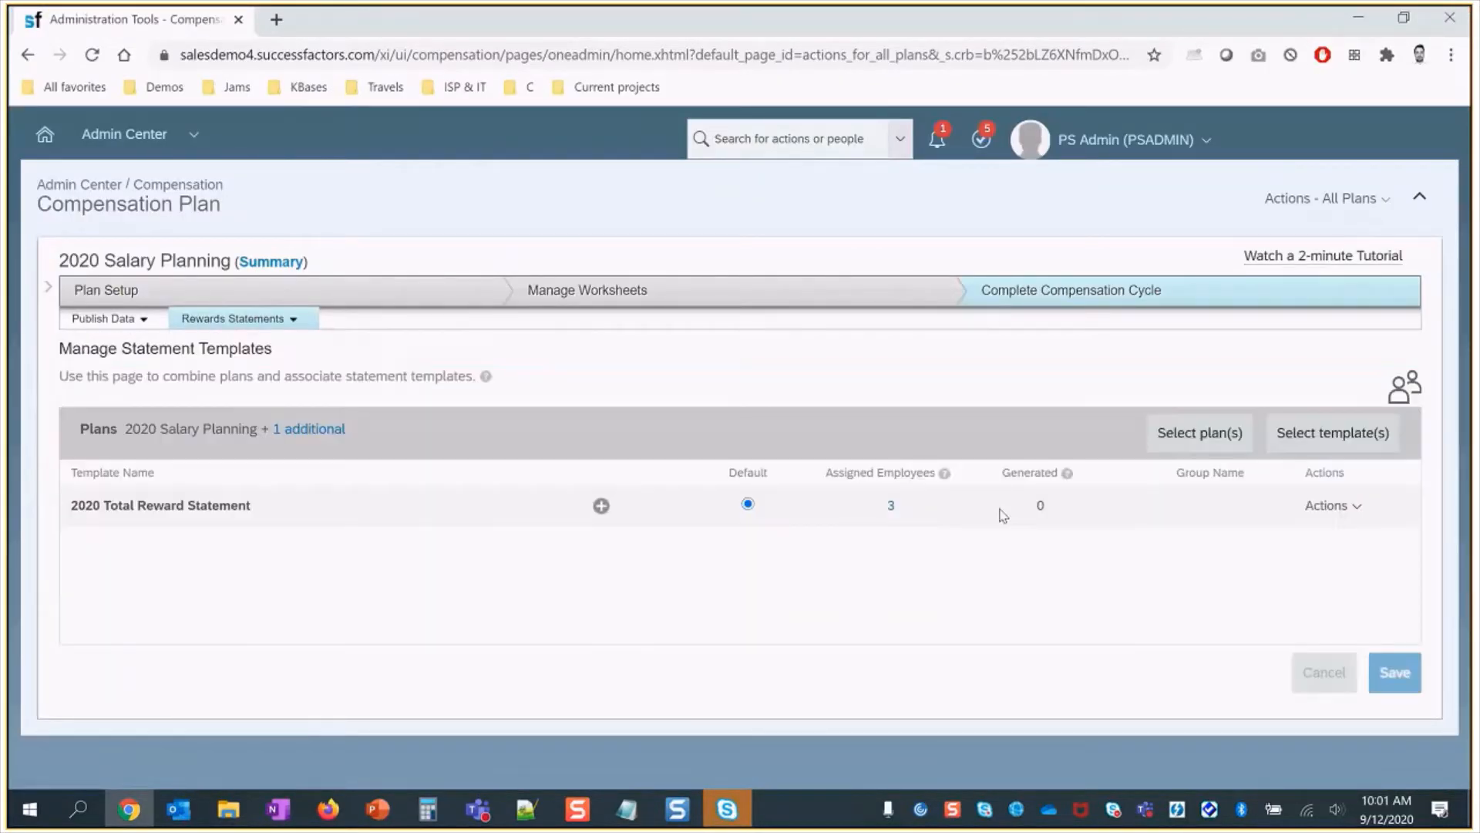
pyautogui.click(286, 317)
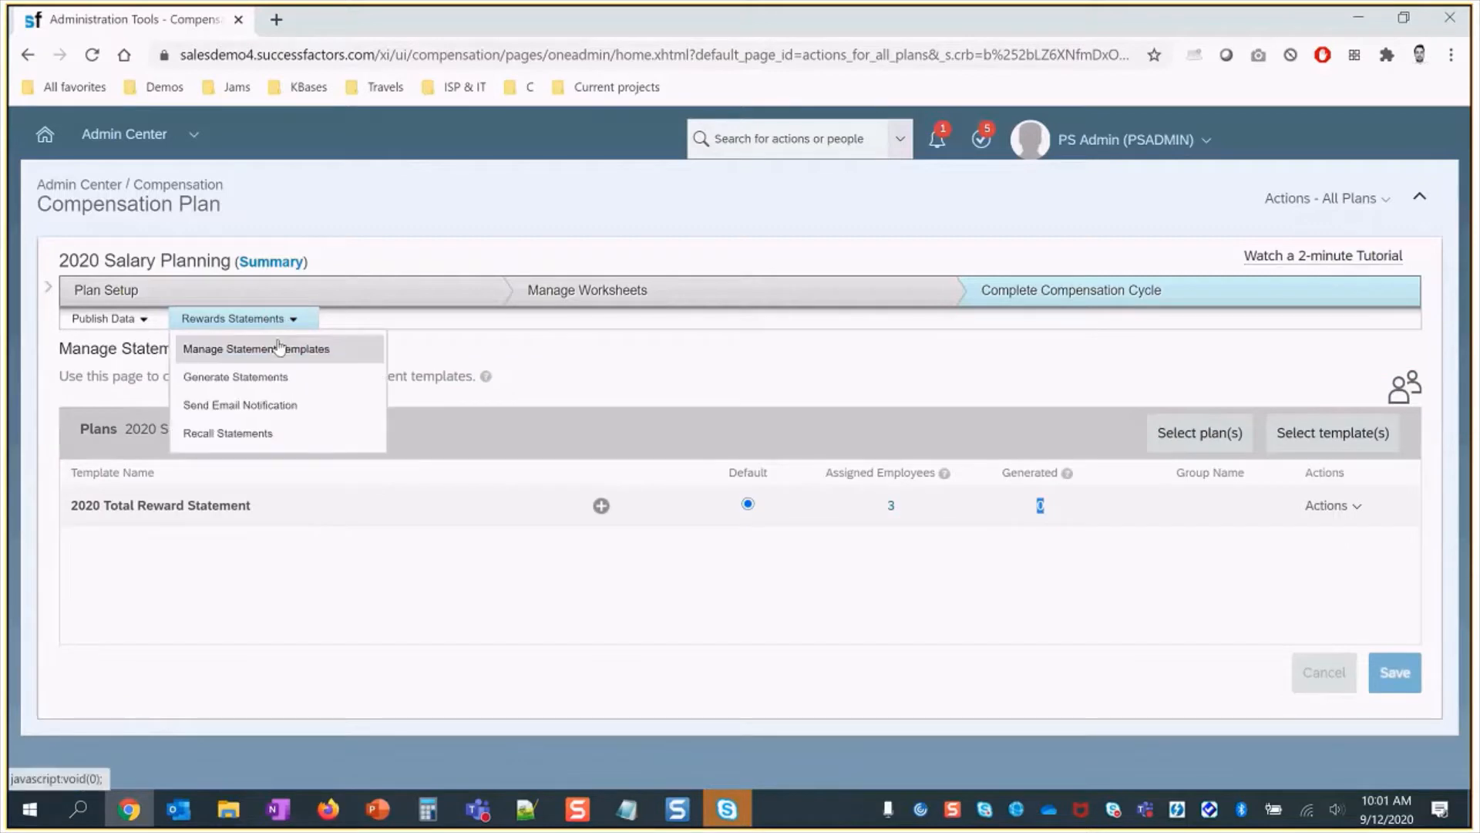
pyautogui.click(247, 376)
pyautogui.click(197, 520)
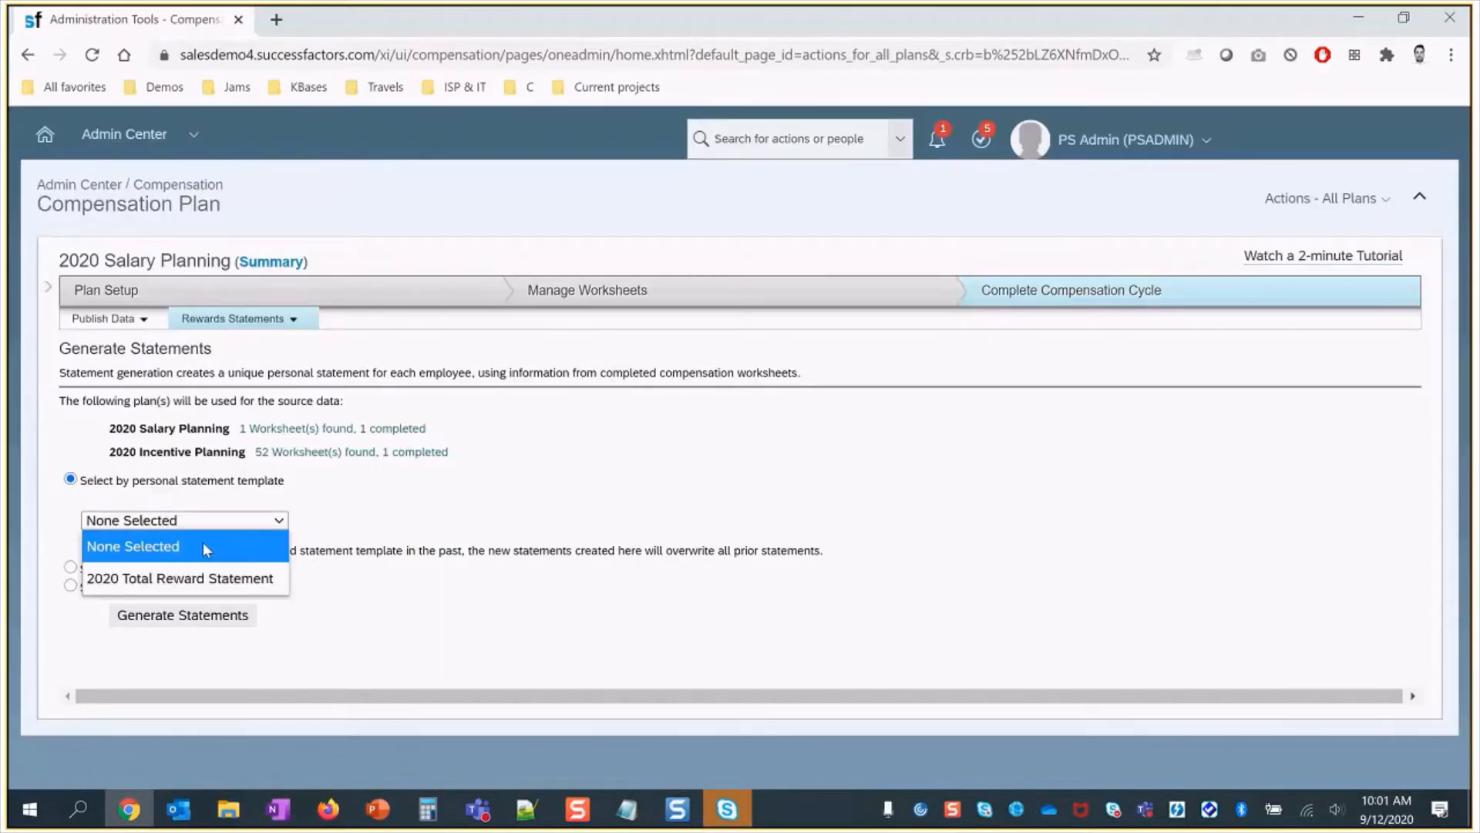
pyautogui.click(202, 567)
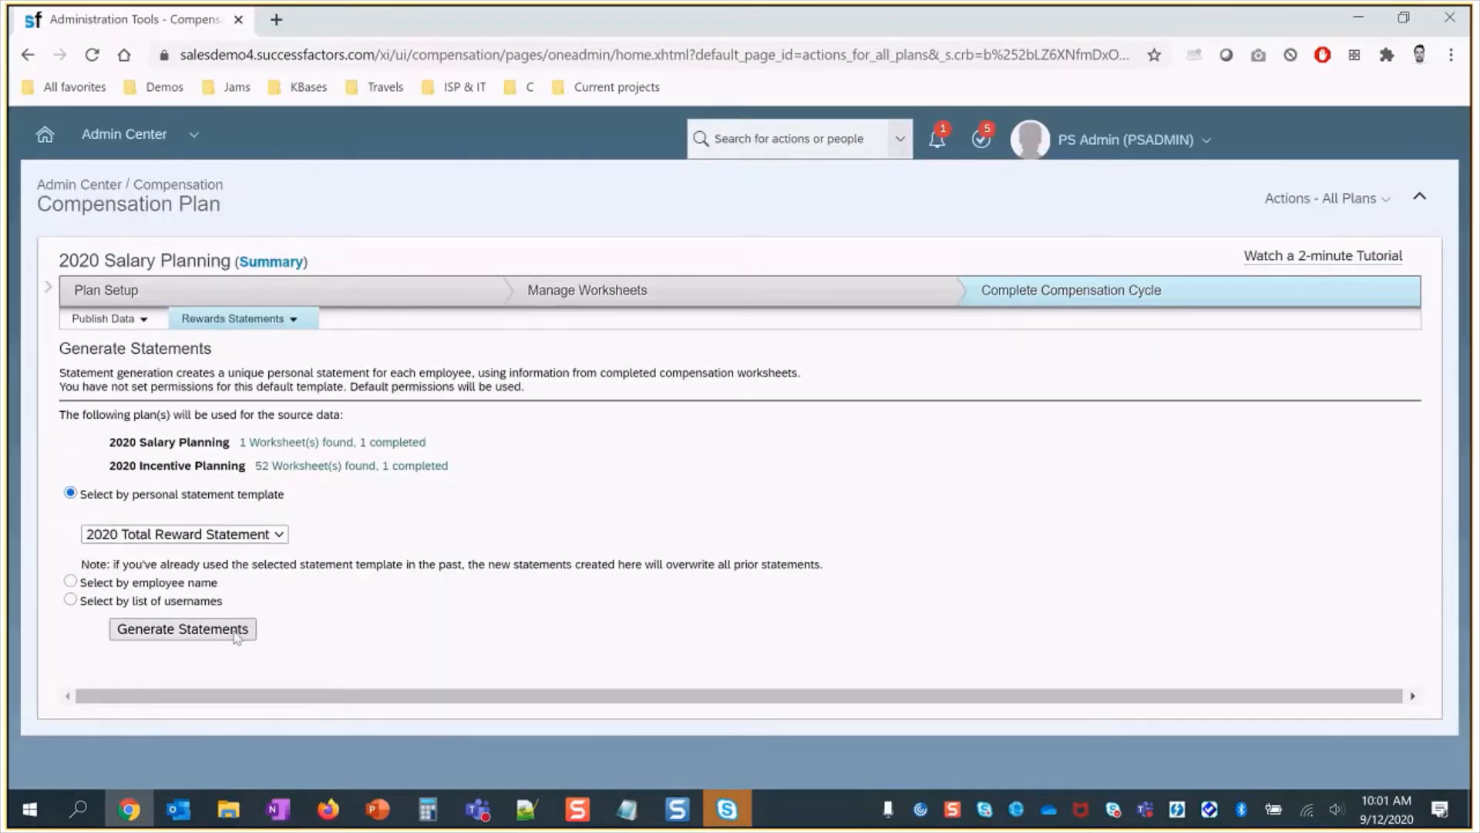
pyautogui.click(183, 629)
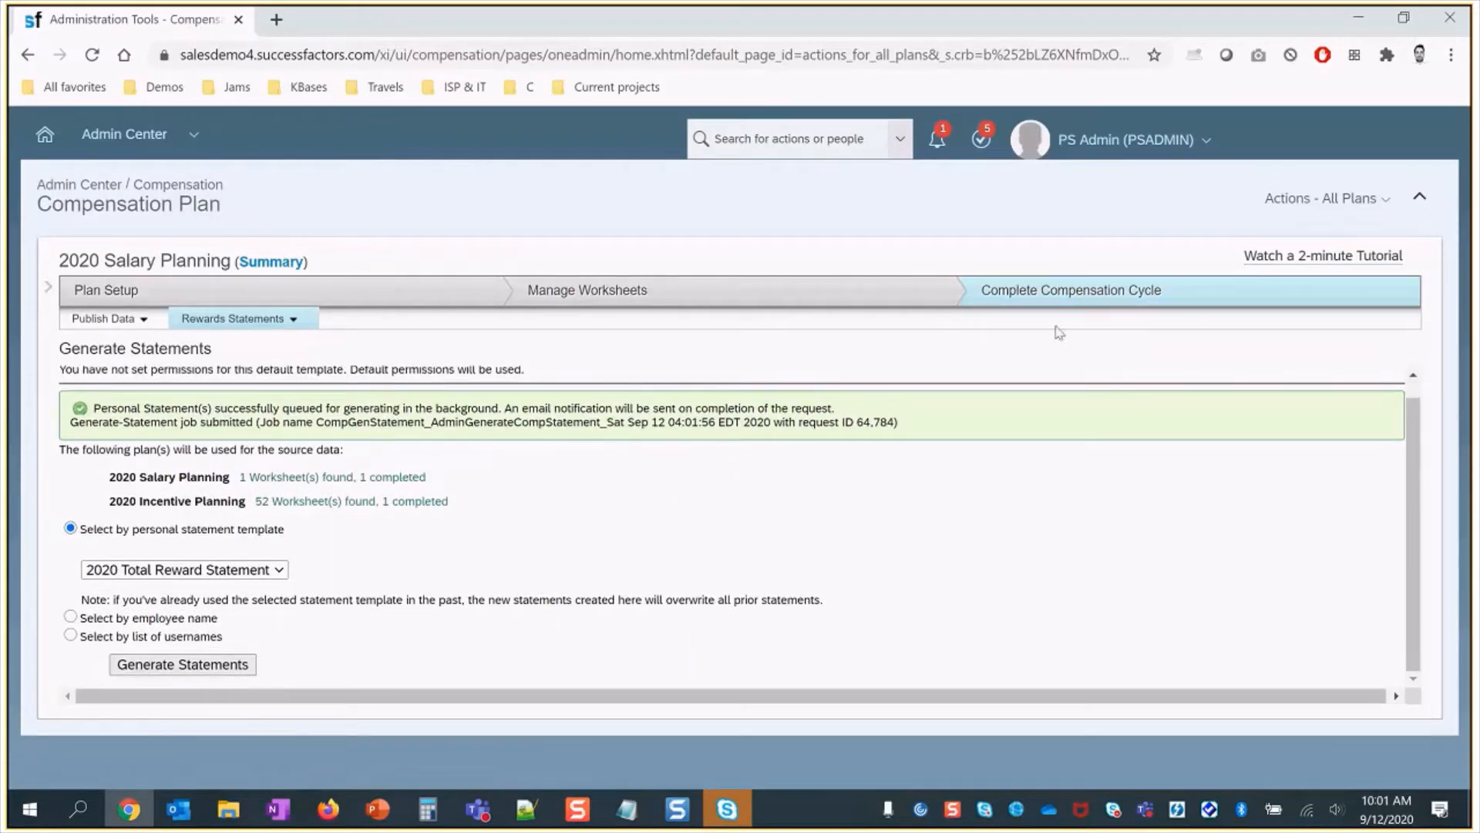
# - Monitor the compensation jobs, refreshing the list to check the status of the new statement generation job
pyautogui.click(1329, 207)
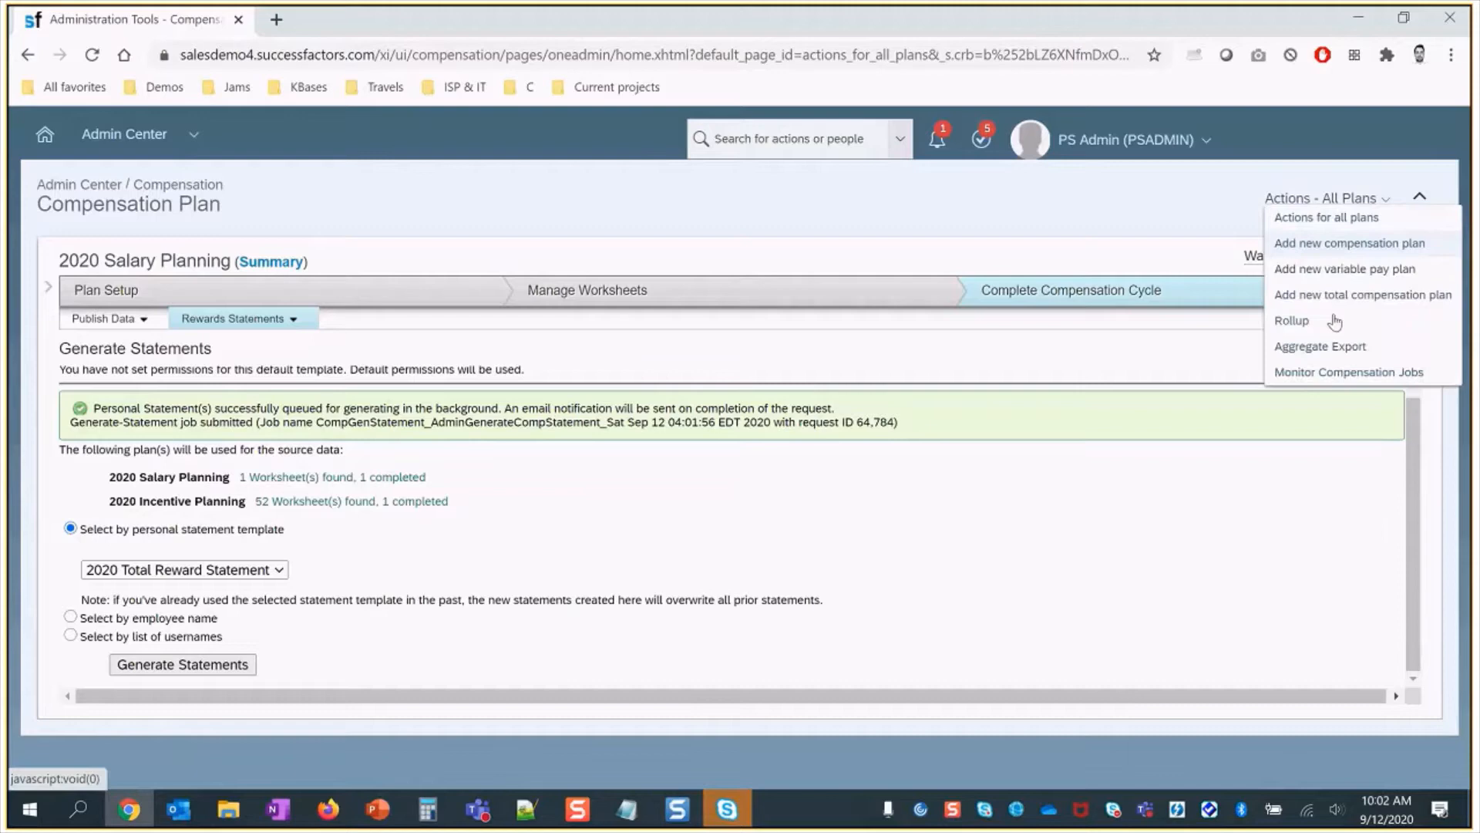
pyautogui.click(1348, 373)
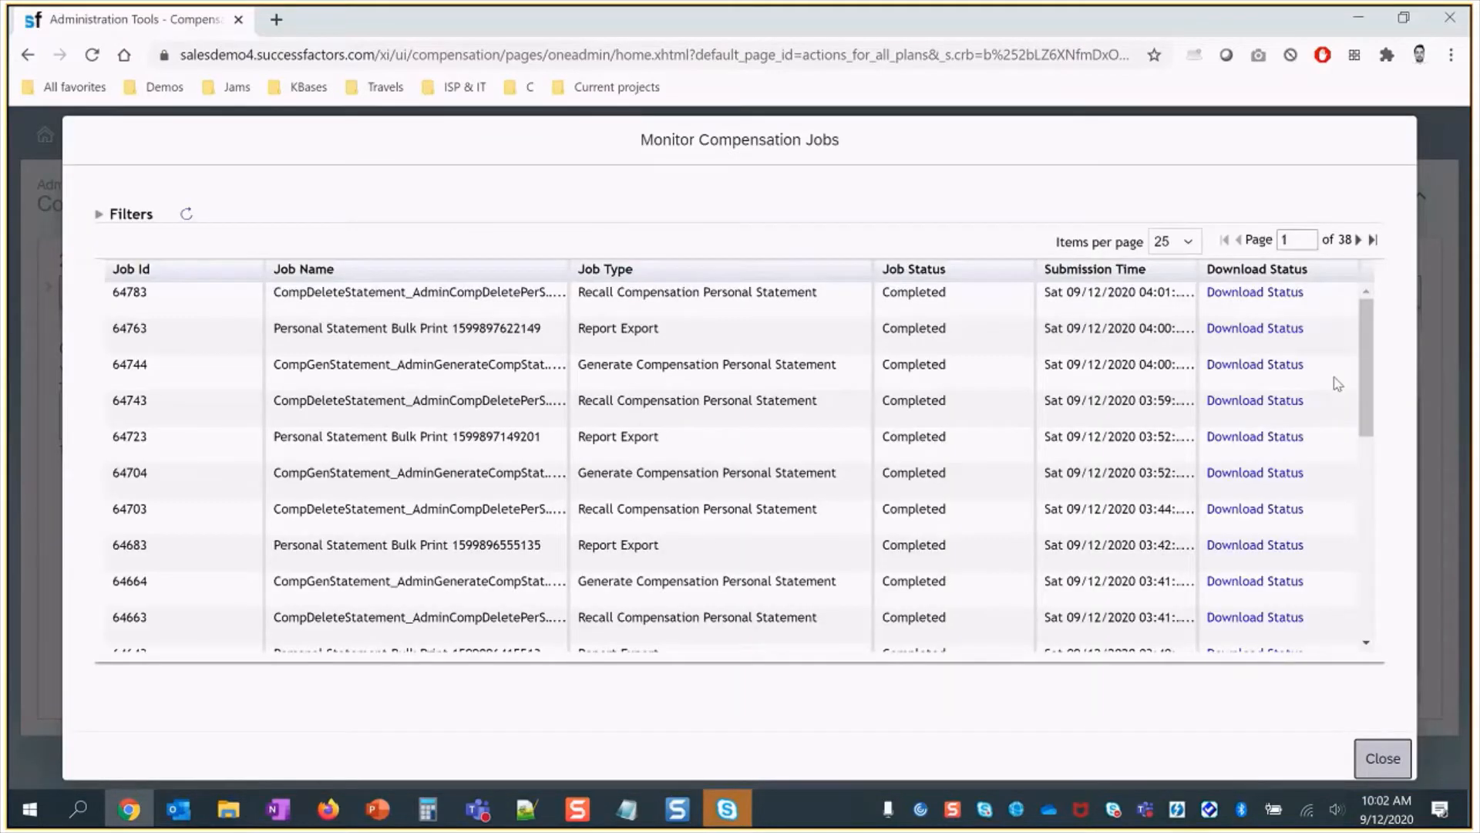
pyautogui.click(186, 215)
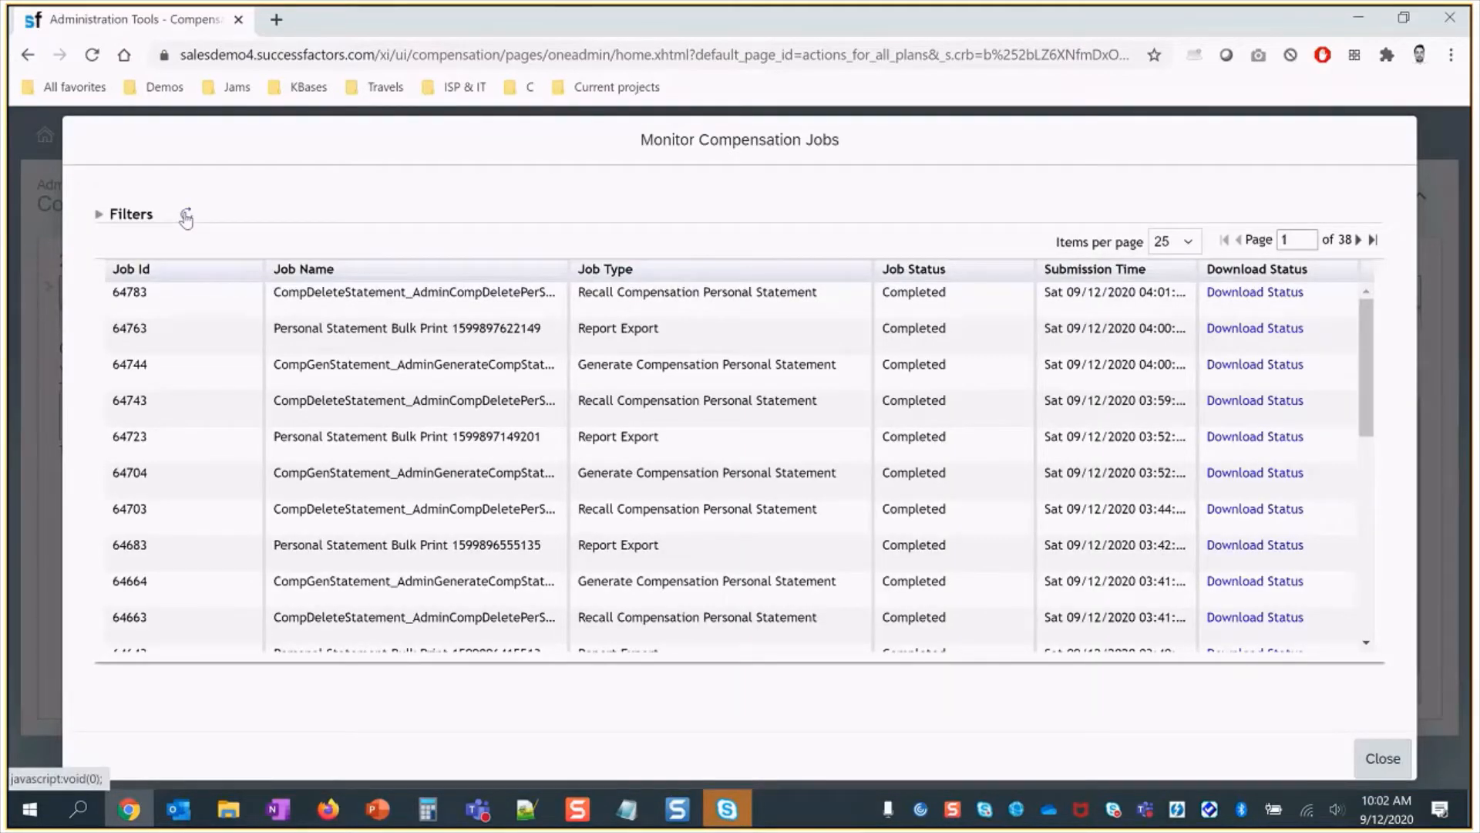
pyautogui.click(186, 217)
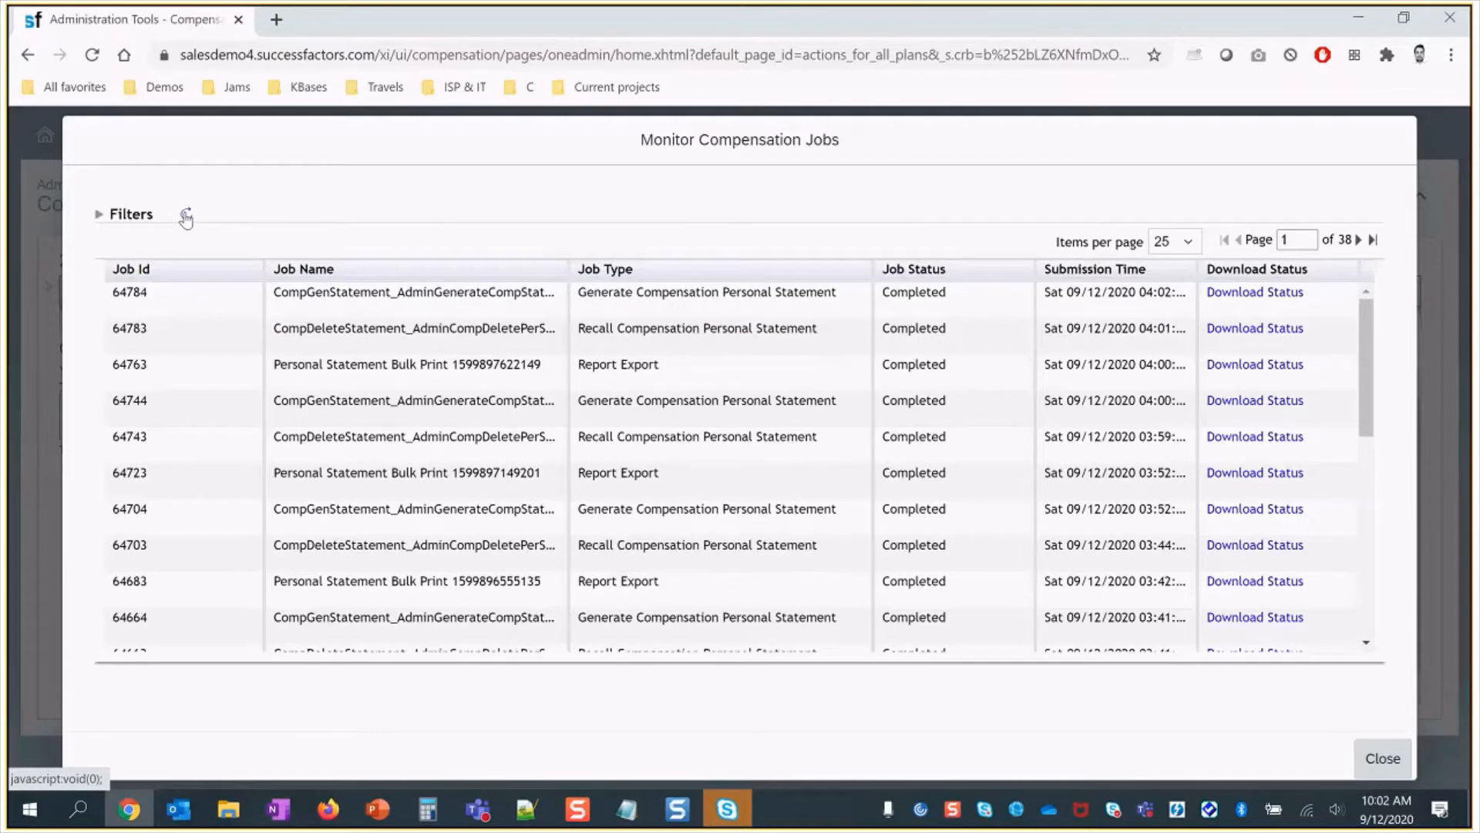
pyautogui.moveTo(885, 292); pyautogui.dragTo(954, 296)
pyautogui.click(1378, 763)
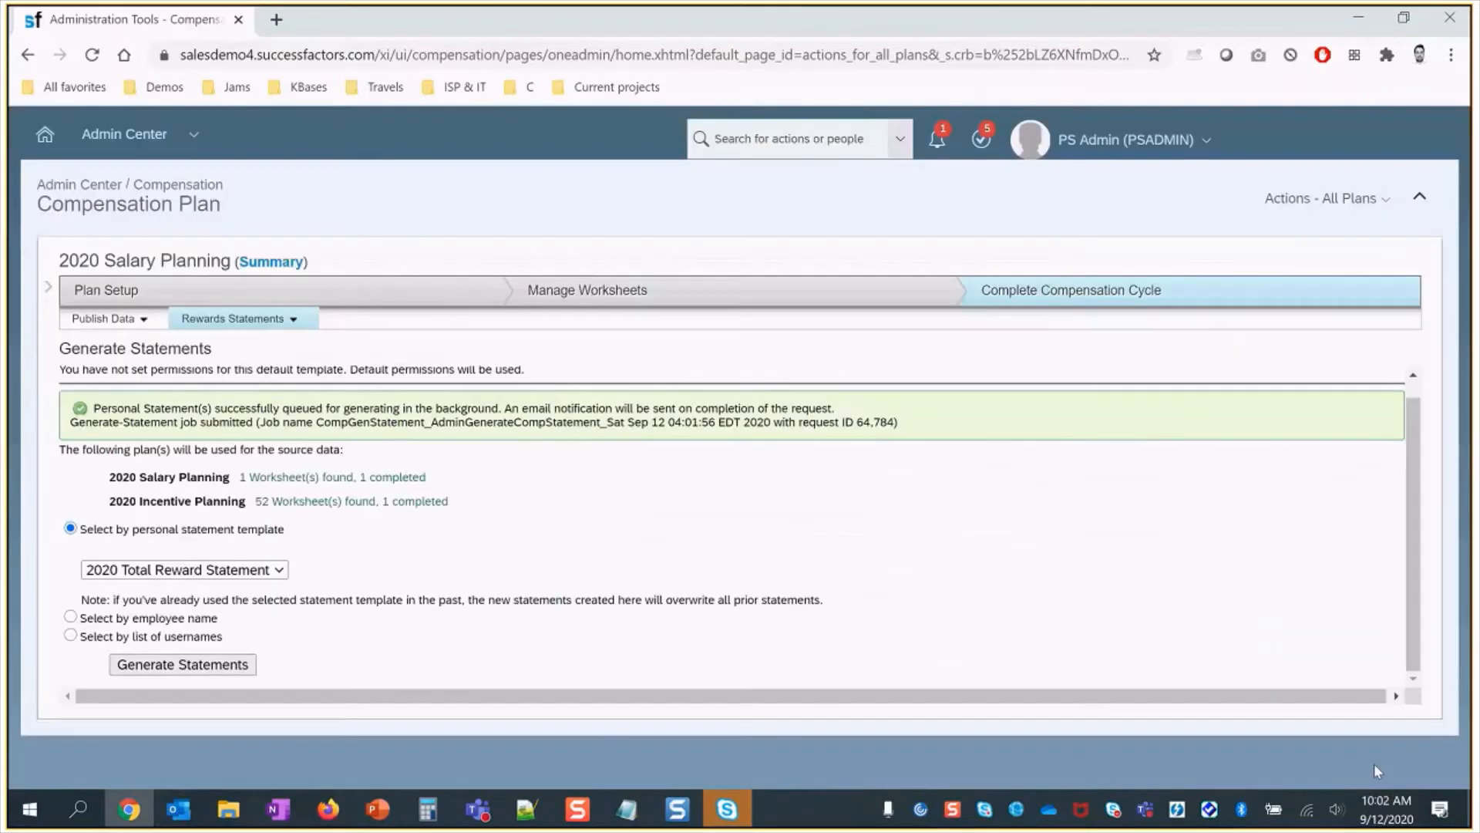
# - Schedule a download of the regenerated 2020 Total Reward Statement statements as Multiple Small PDF(s) and view the print job status
pyautogui.click(239, 320)
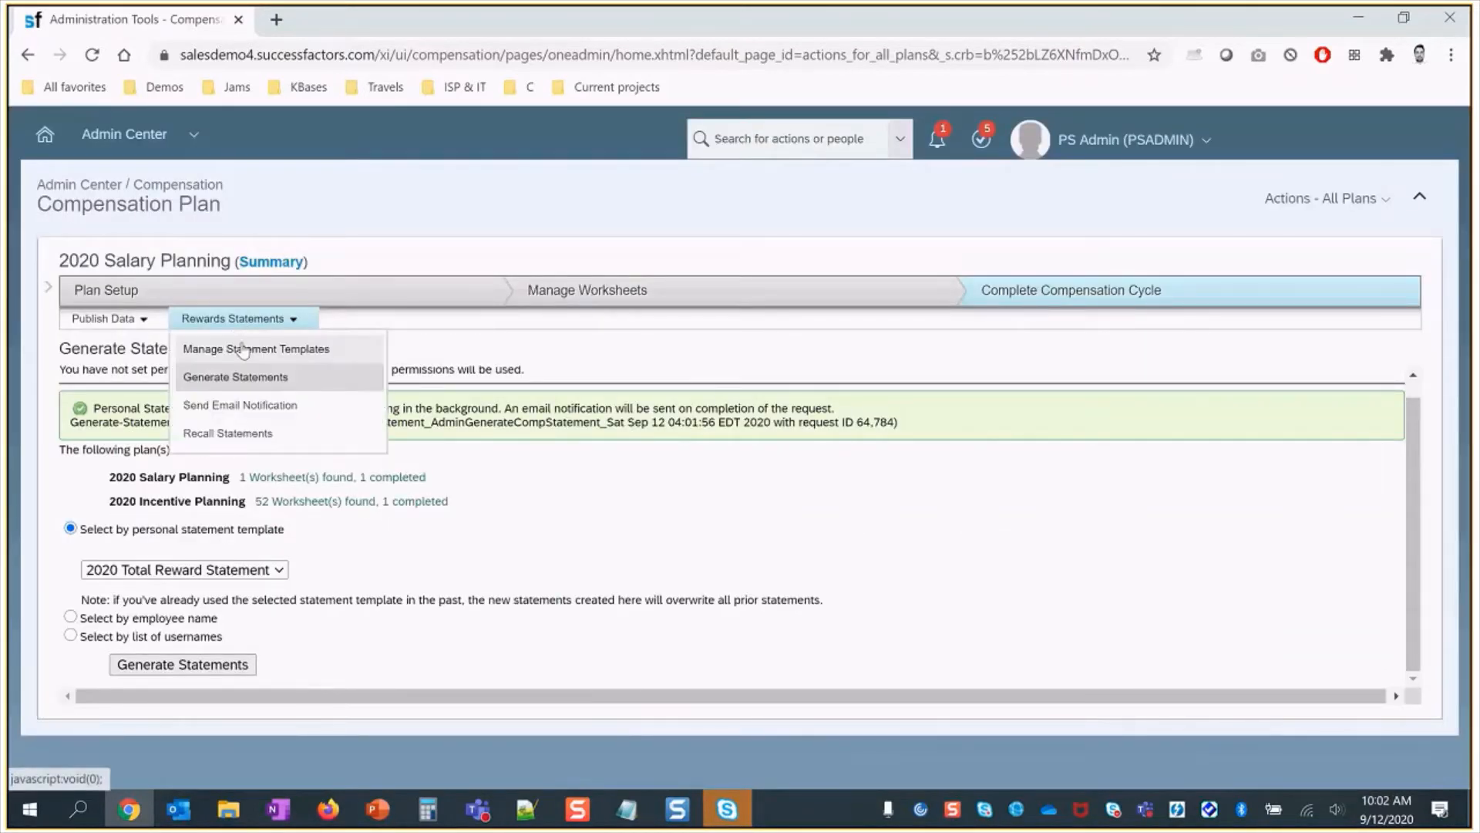
pyautogui.click(244, 351)
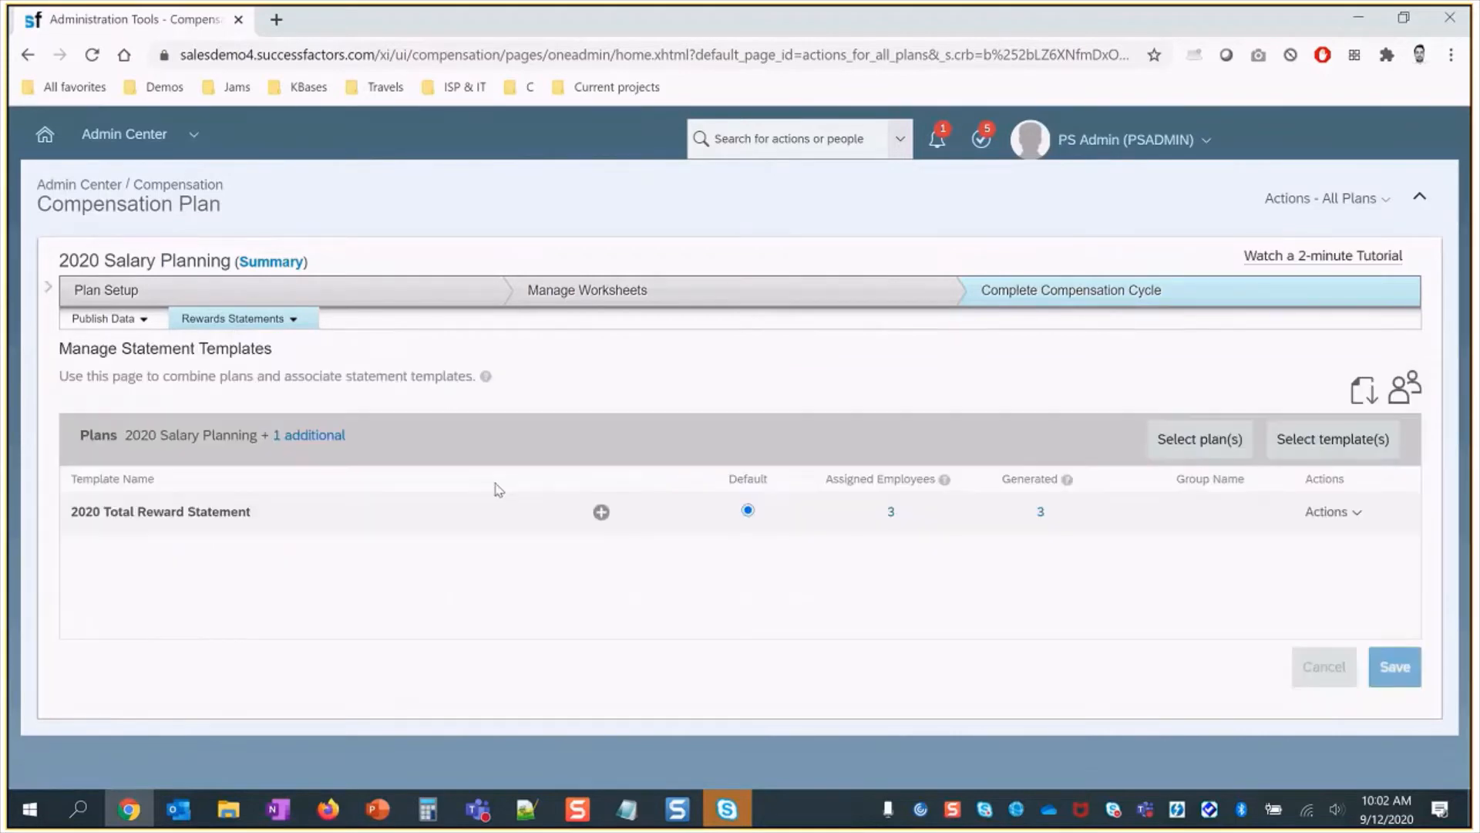
pyautogui.click(1331, 514)
pyautogui.click(1342, 533)
pyautogui.click(462, 471)
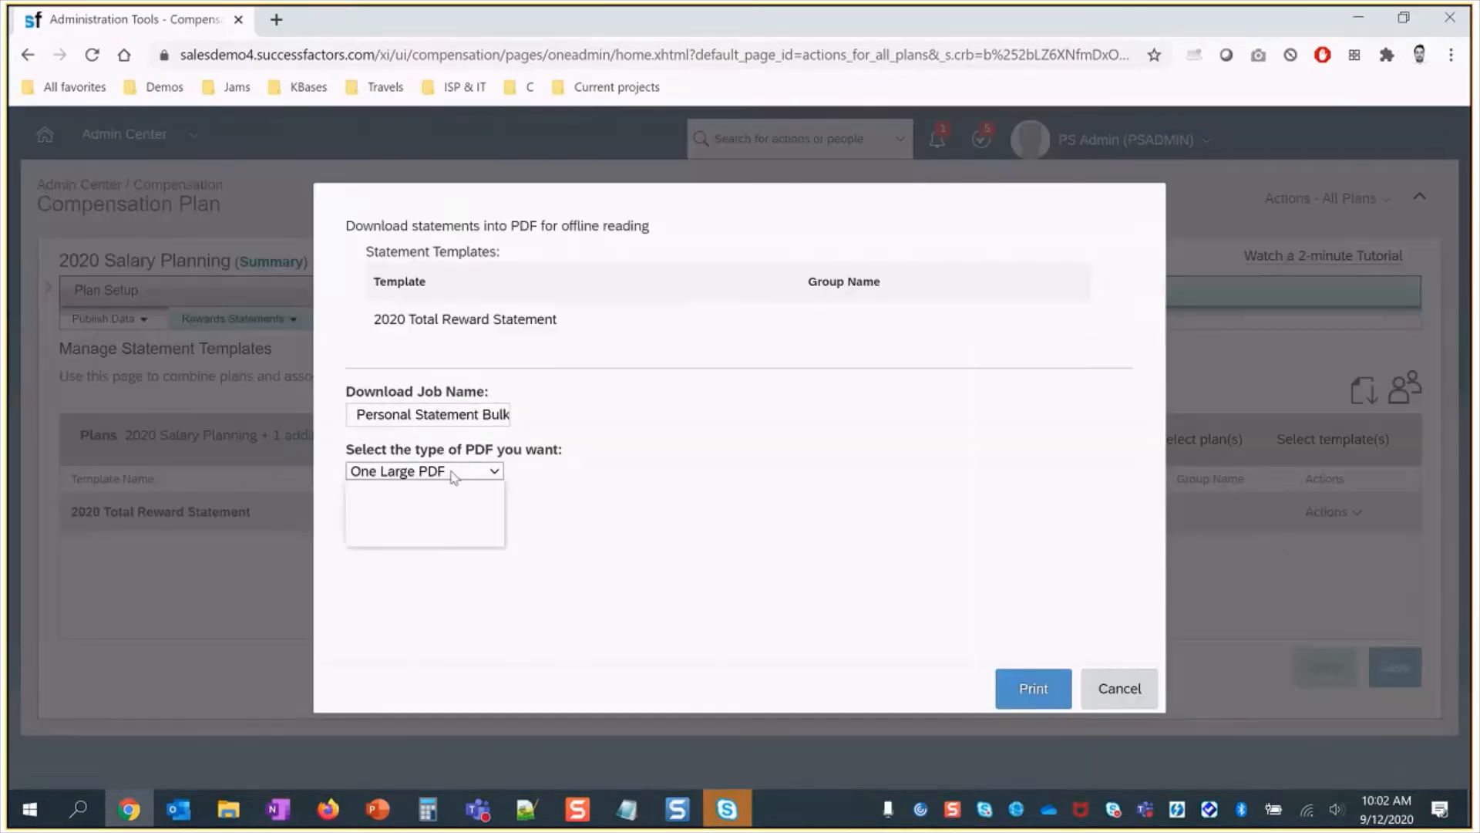
pyautogui.click(442, 527)
pyautogui.click(1041, 684)
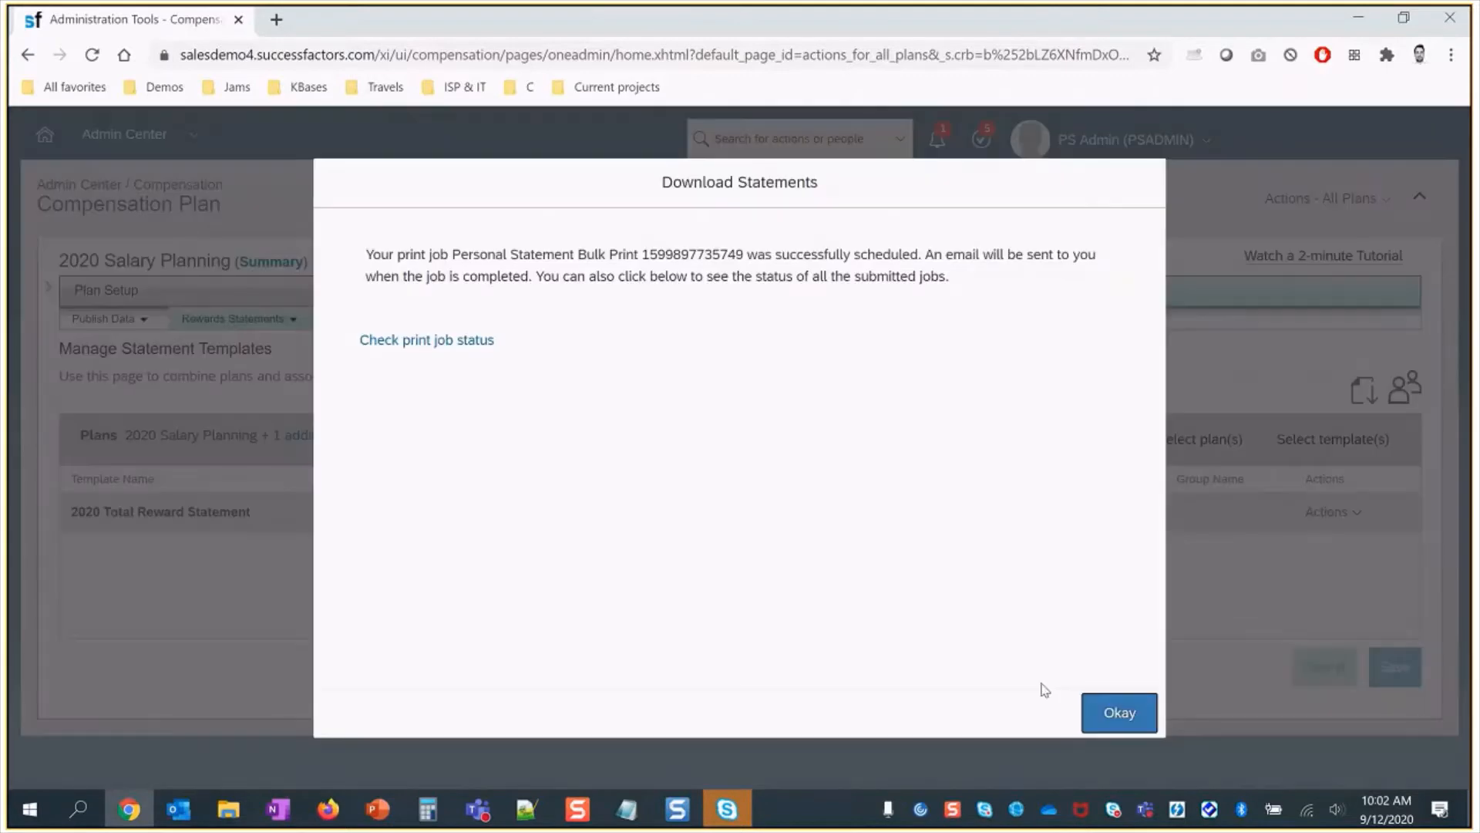
pyautogui.click(437, 341)
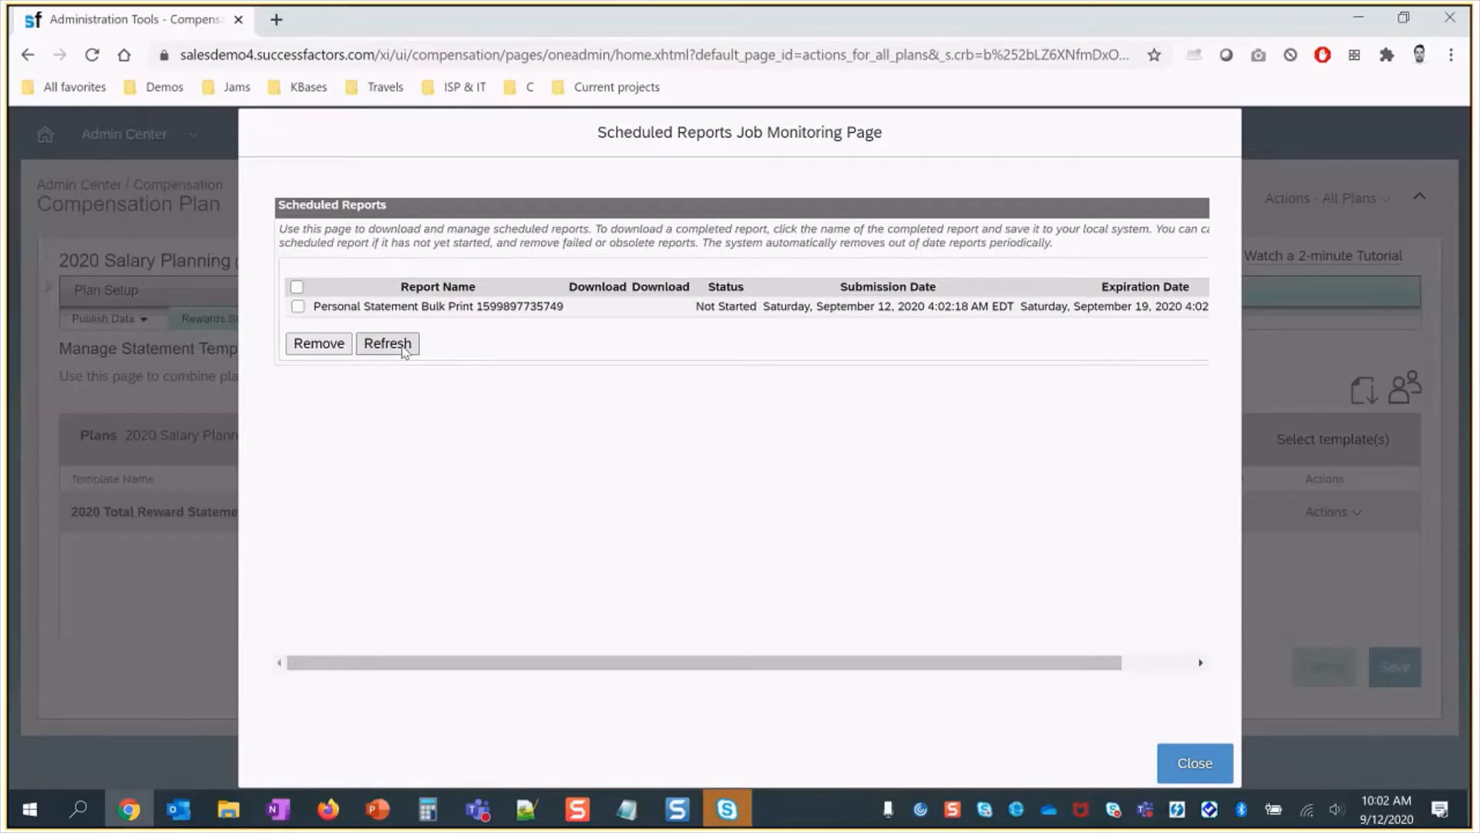
# - Refresh the bulk print job until its files are available, then download the first employee's statement PDF and open it along with its folder
pyautogui.click(402, 349)
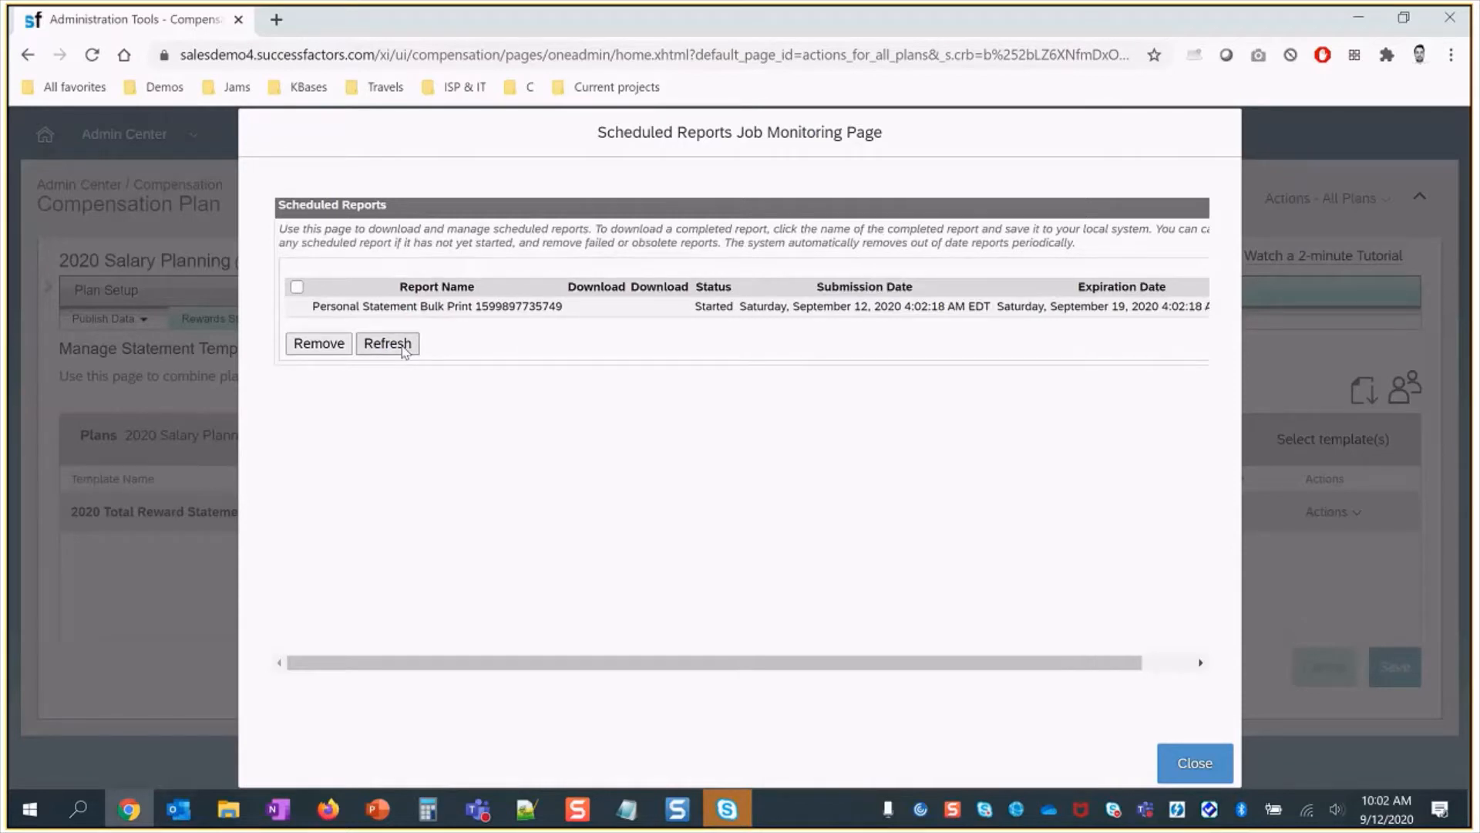
pyautogui.click(401, 349)
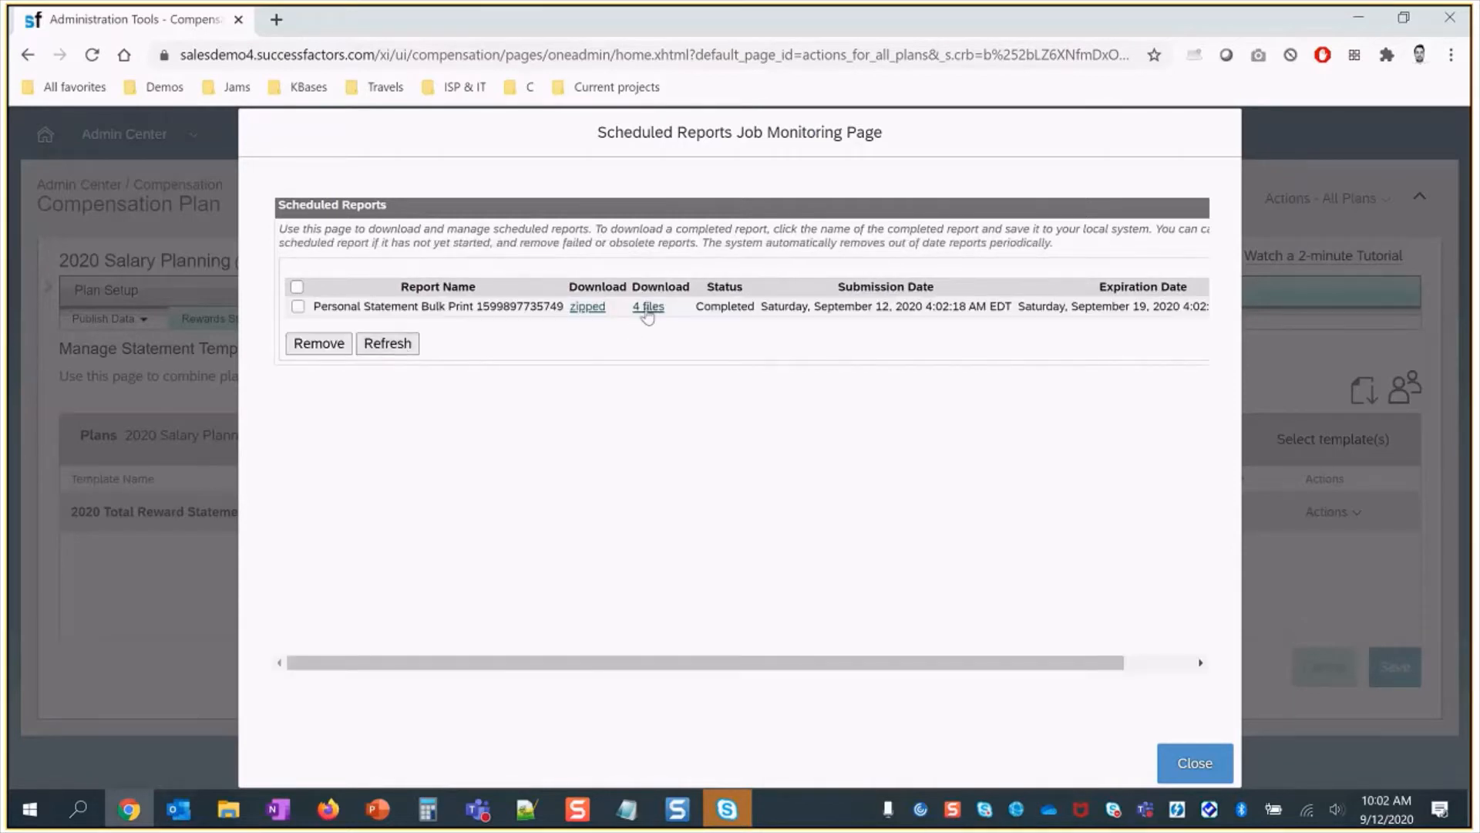
pyautogui.click(649, 306)
pyautogui.click(687, 343)
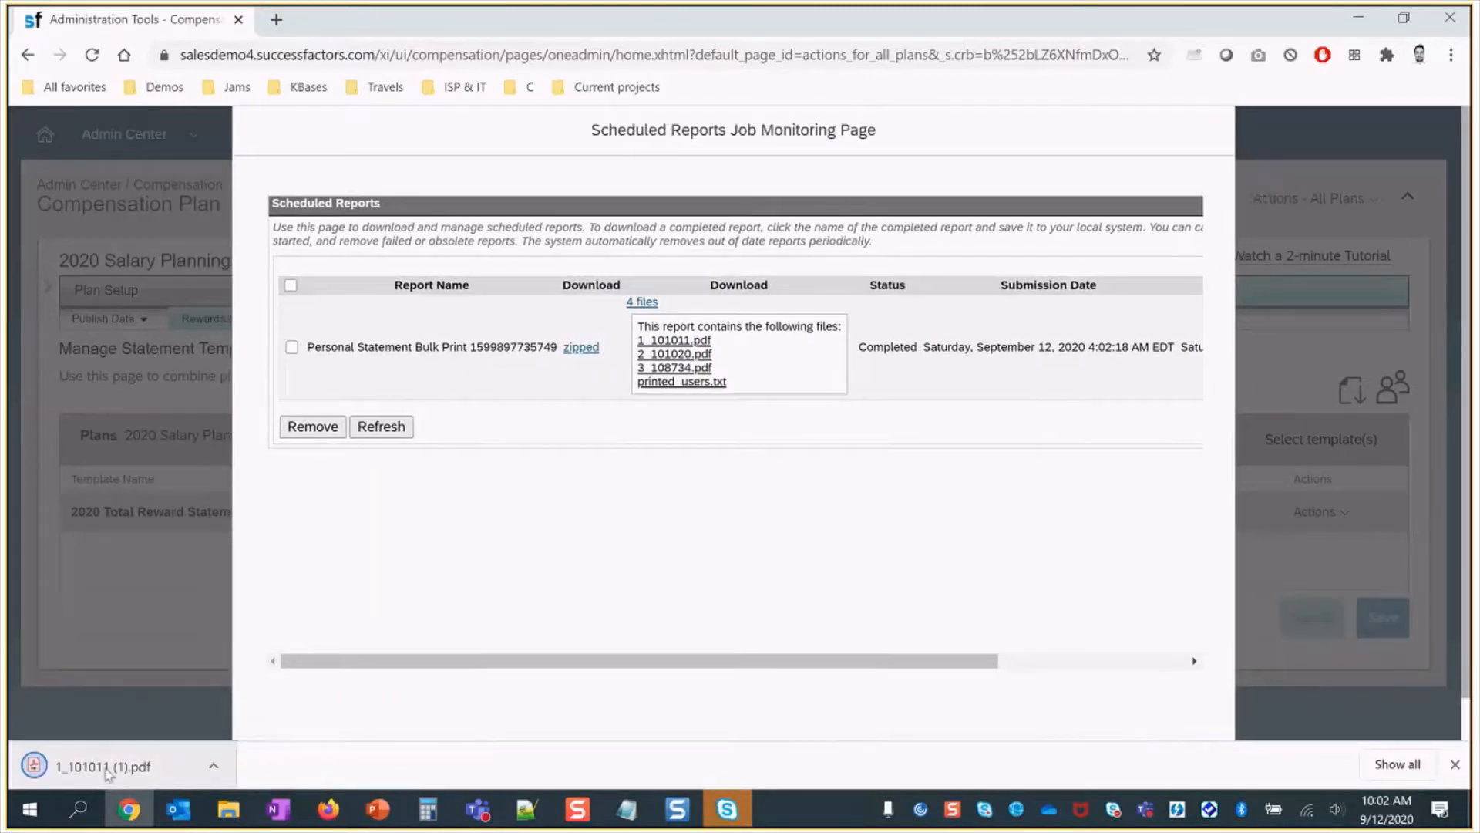
pyautogui.click(213, 766)
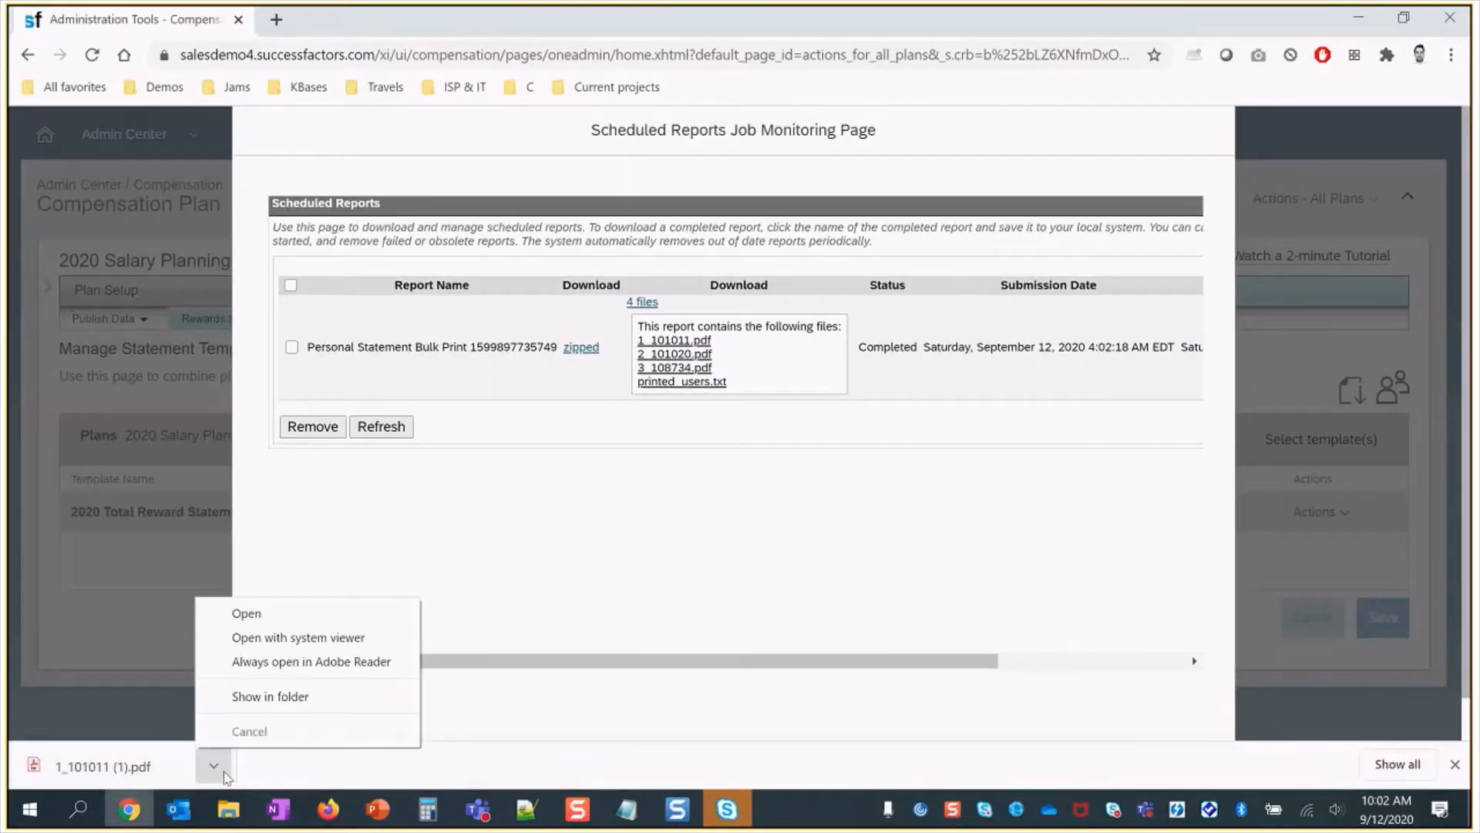
pyautogui.click(322, 696)
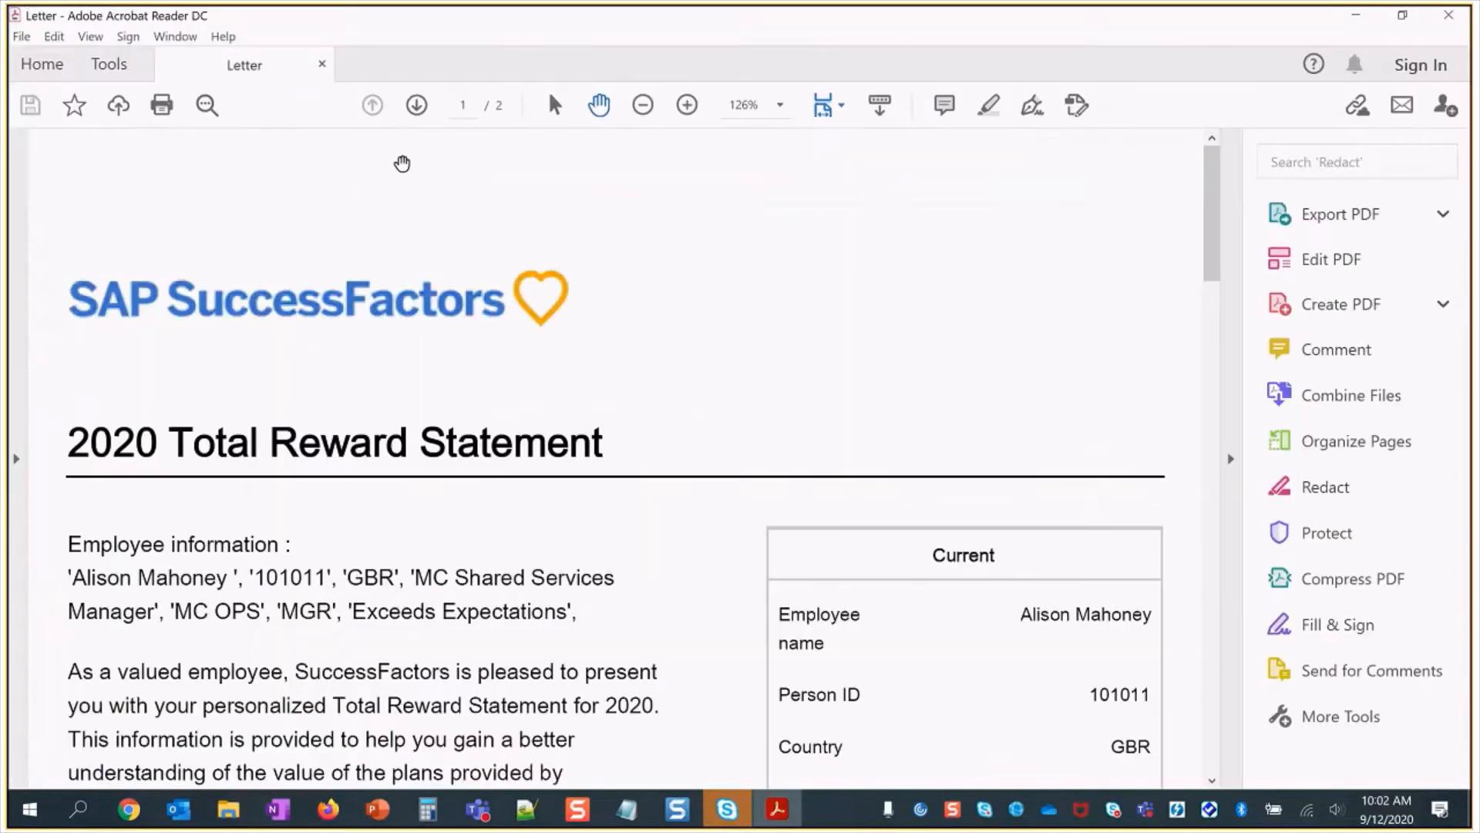
# - Examine the employee information text and the Current table in the downloaded statement at a reduced 75% zoom, then close the PDF
pyautogui.scroll(-1, 374, 485)
pyautogui.scroll(-2, 374, 485)
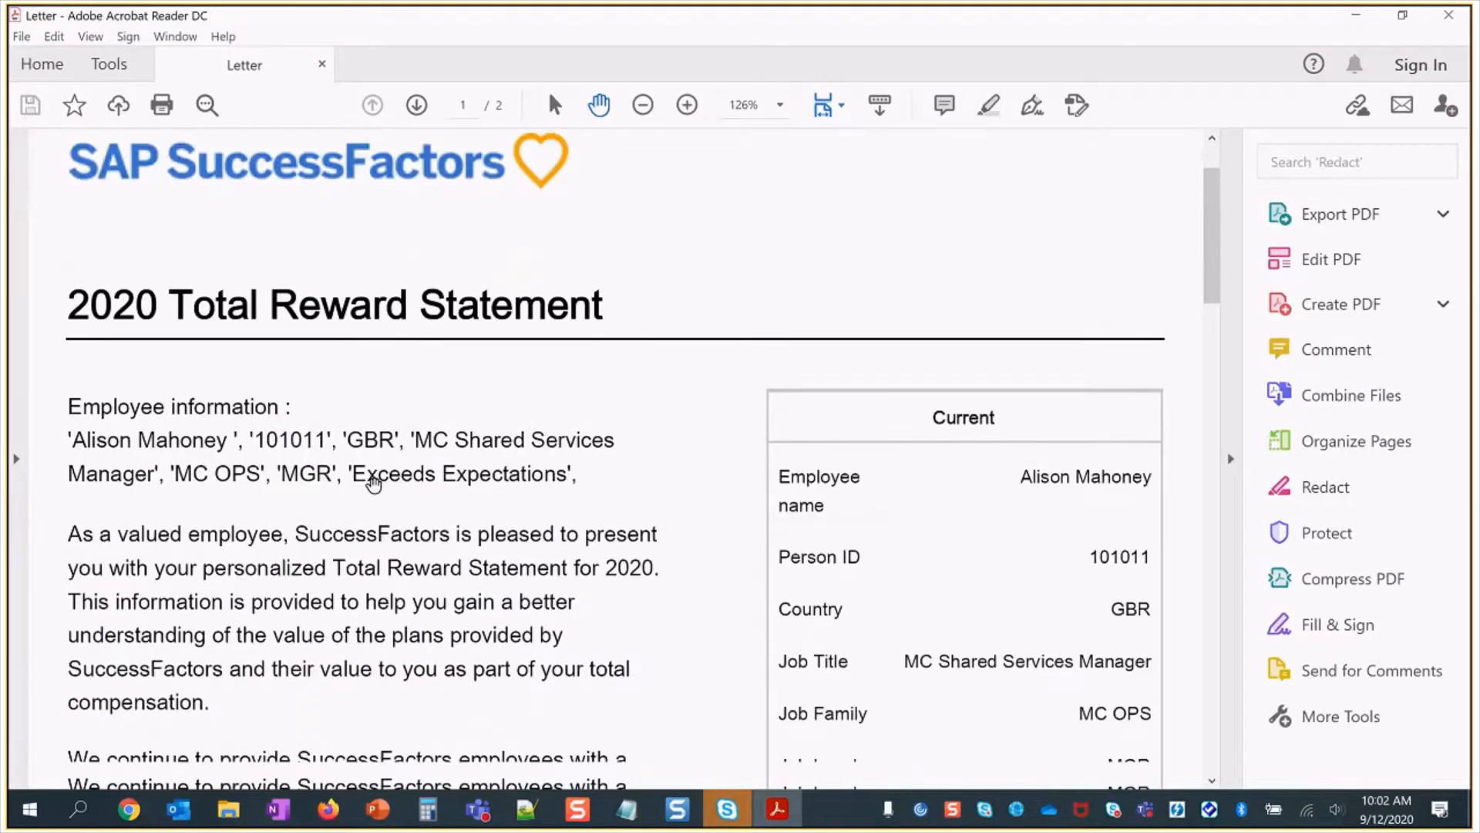
pyautogui.click(645, 105)
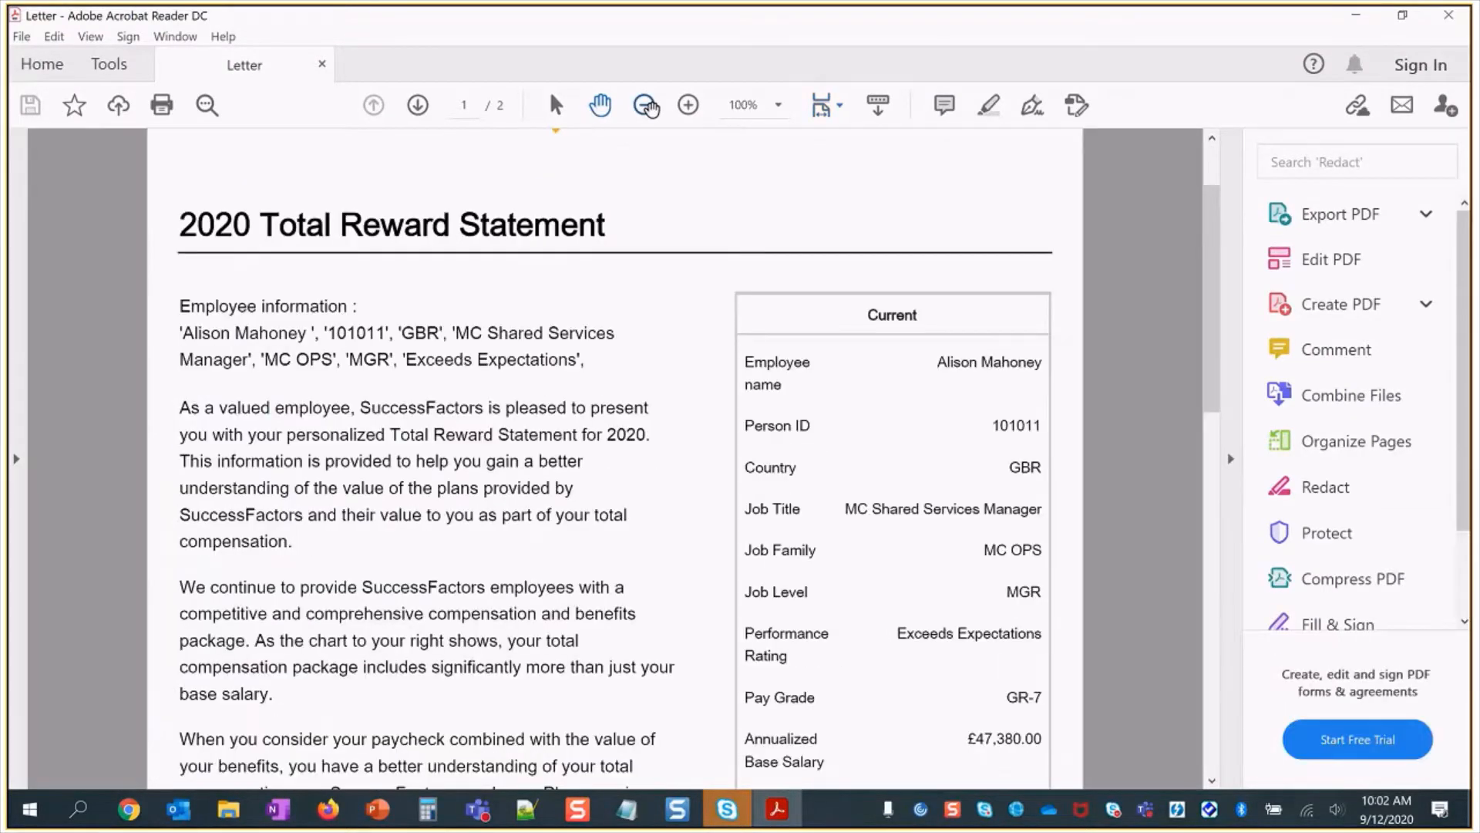
pyautogui.click(646, 105)
pyautogui.click(688, 105)
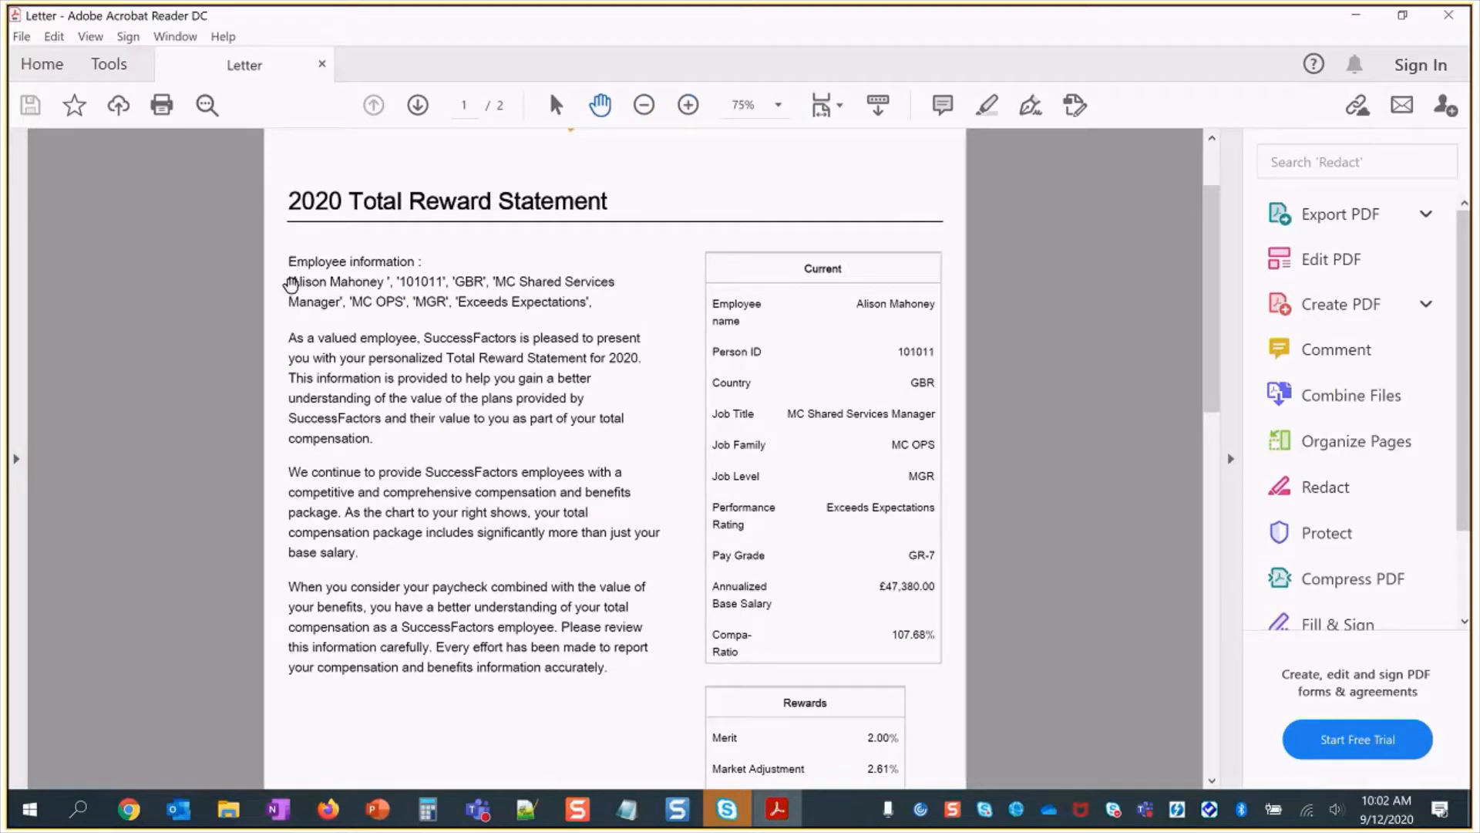
pyautogui.moveTo(287, 281); pyautogui.dragTo(617, 284)
pyautogui.click(761, 306)
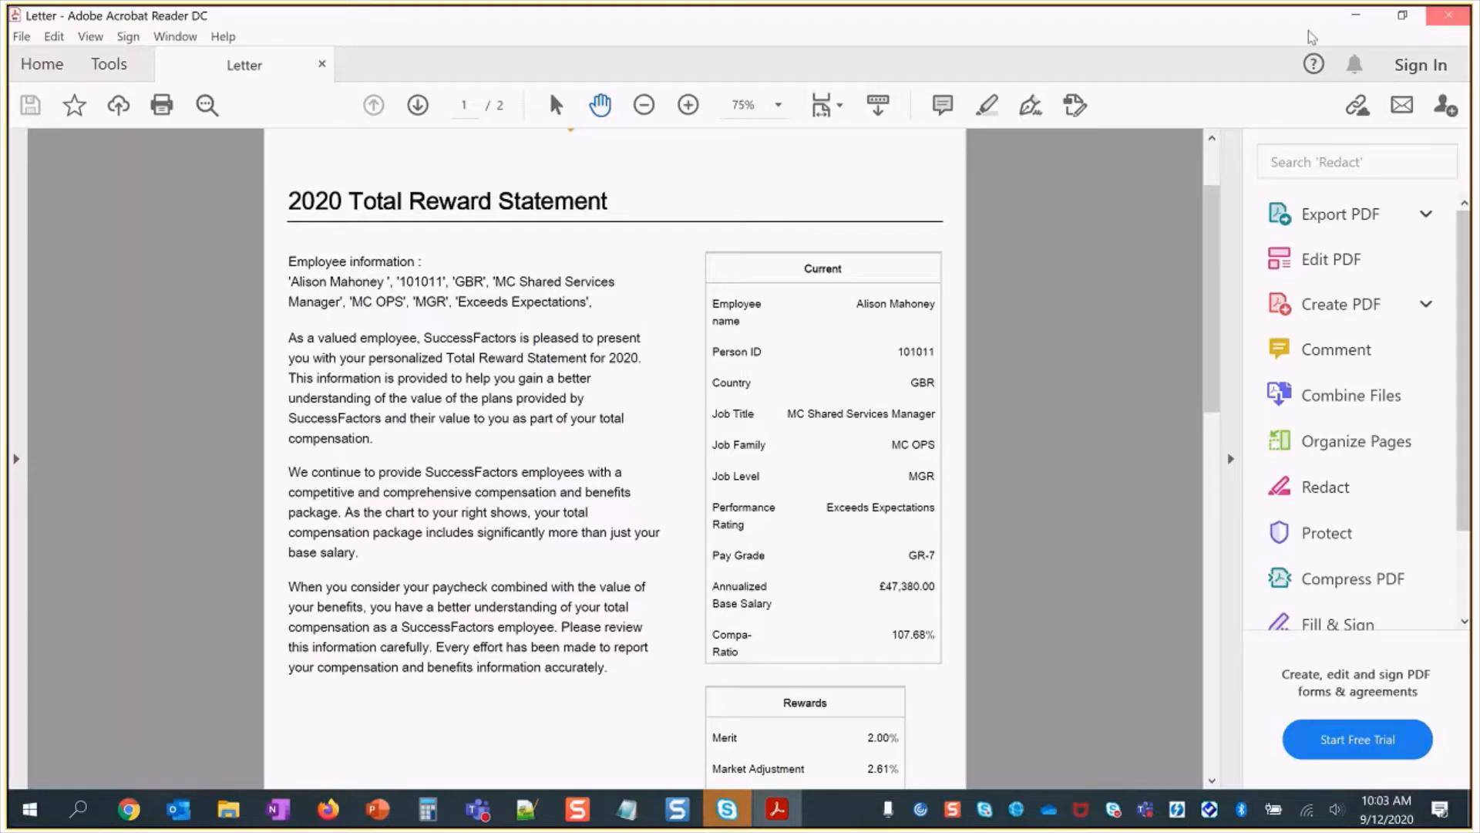
pyautogui.click(1449, 15)
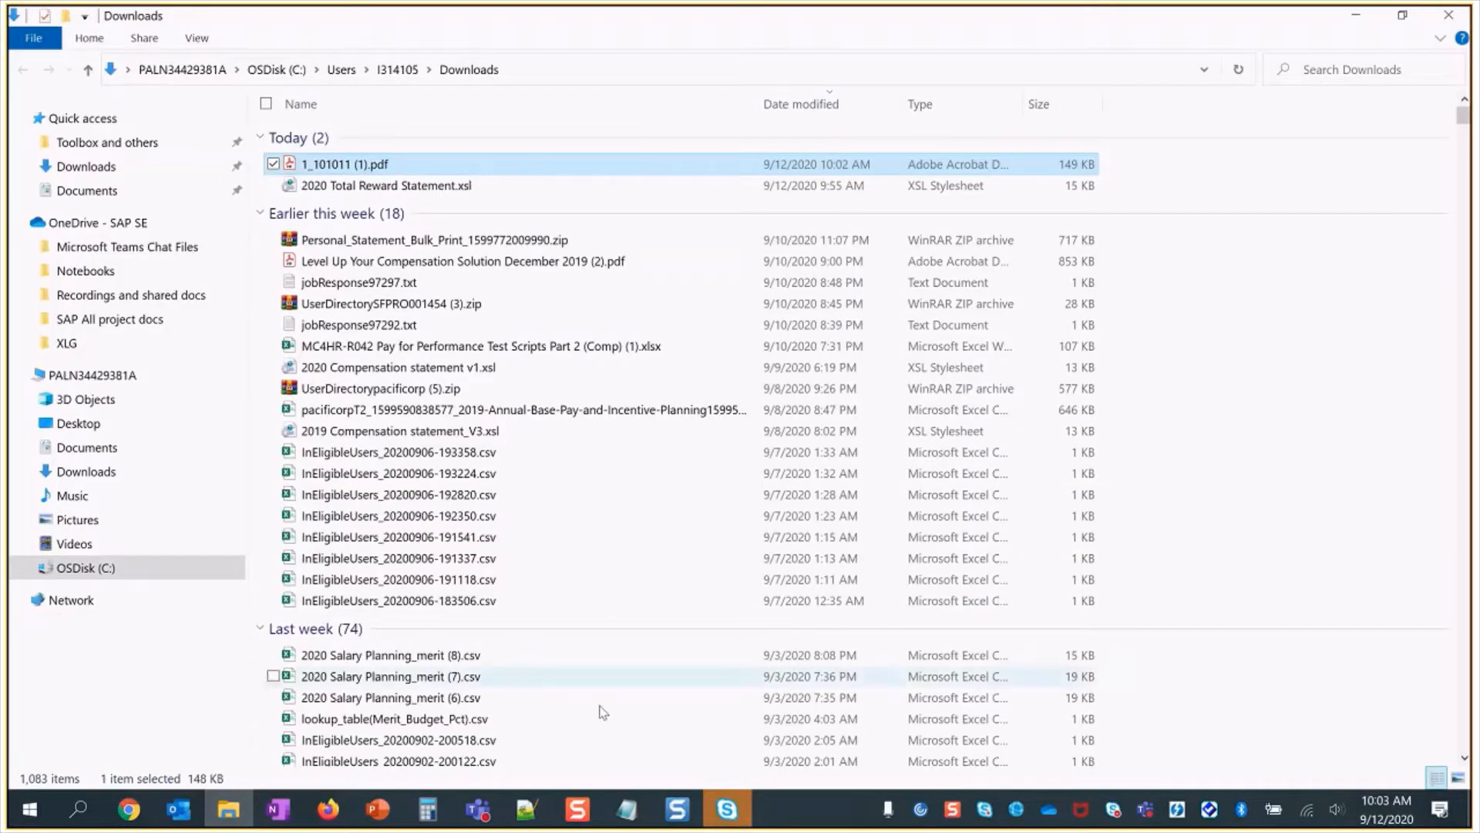
# - Delete the downloaded statement PDF from the Downloads folder, and remove the Personal Statement Bulk Print report from the scheduled reports
pyautogui.press('Delete')
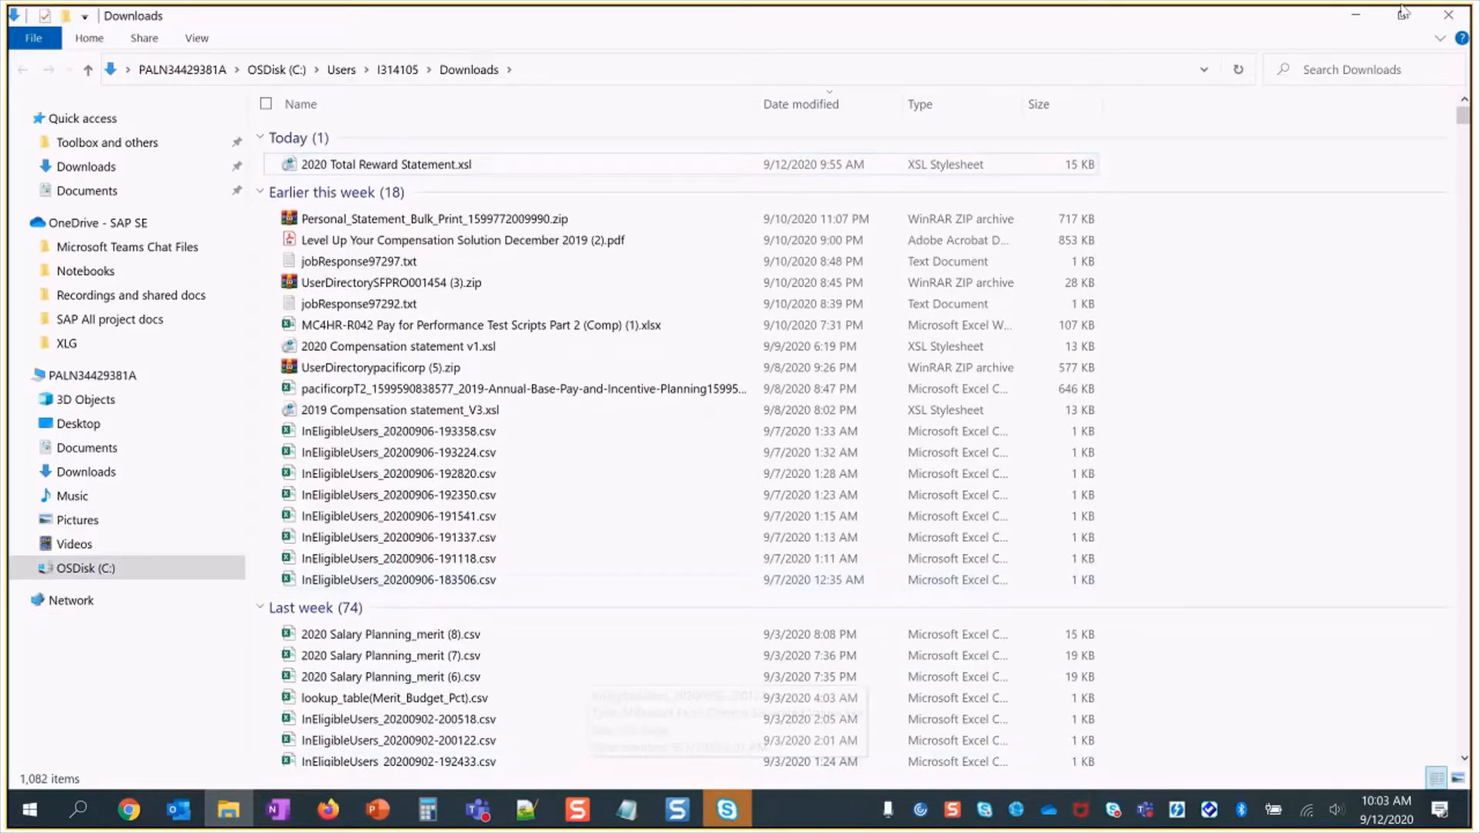
pyautogui.click(1449, 15)
pyautogui.click(292, 347)
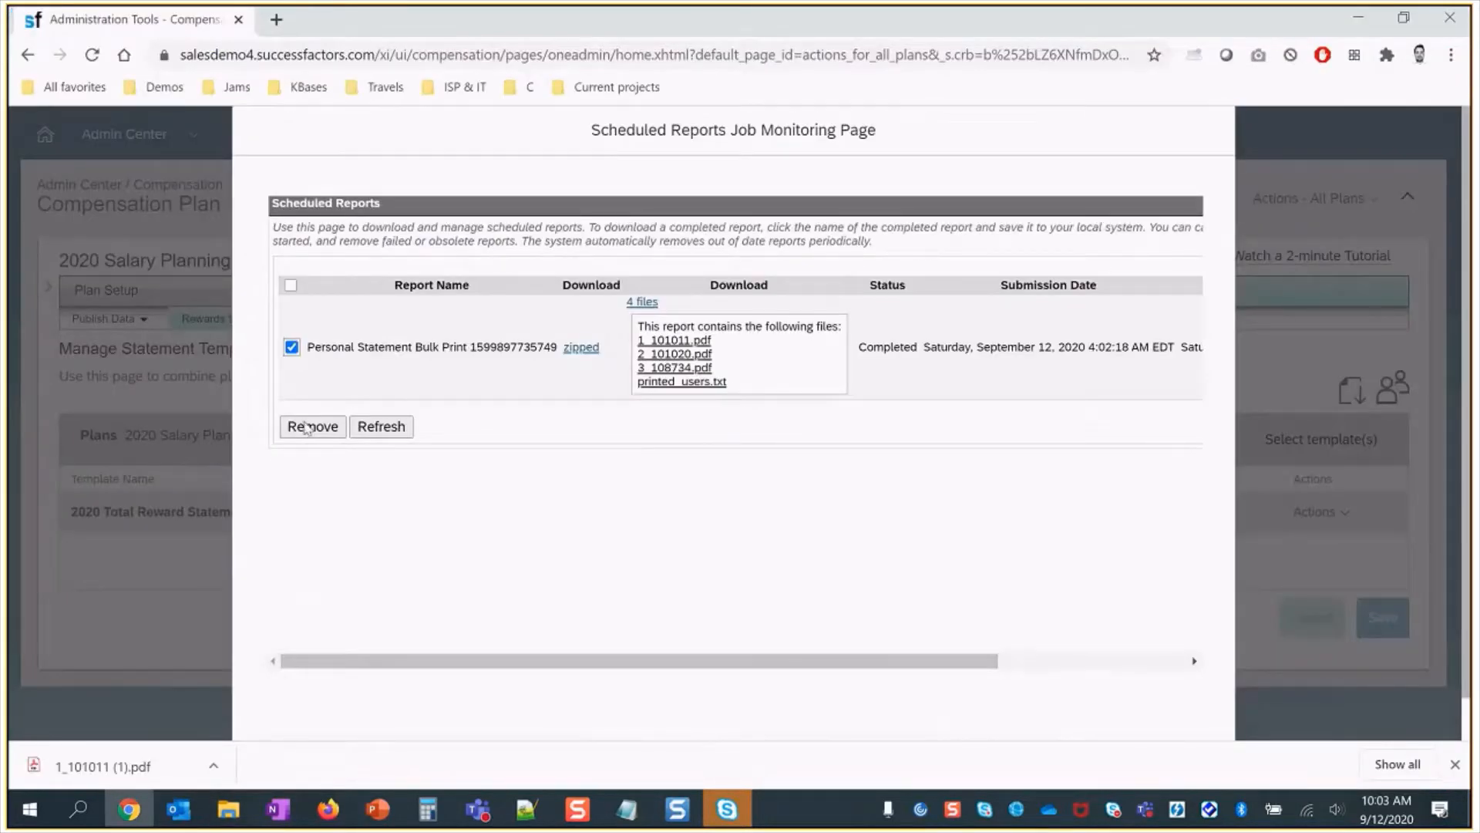
pyautogui.click(311, 428)
pyautogui.scroll(-1, 1314, 634)
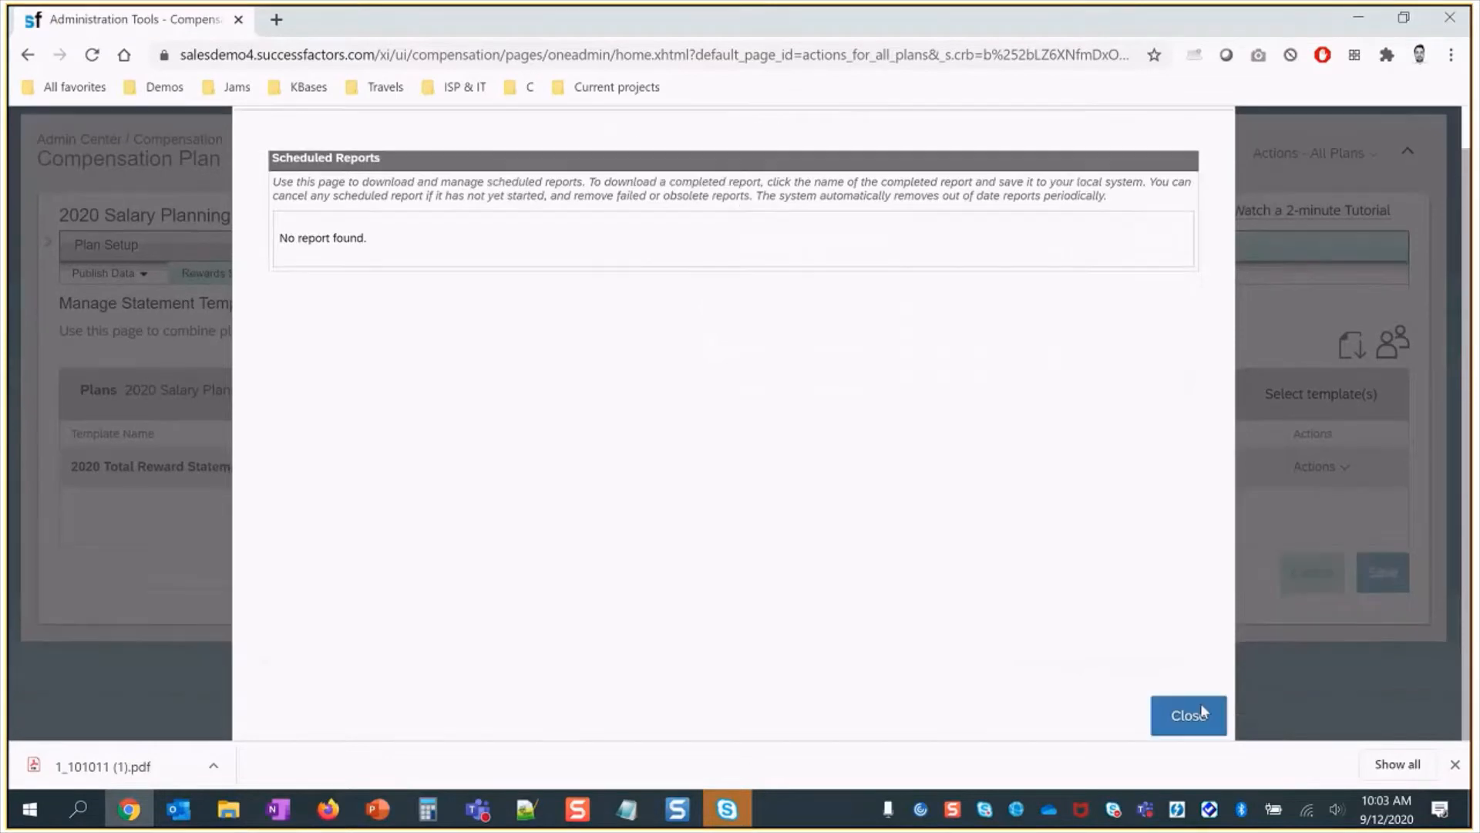
pyautogui.click(1183, 710)
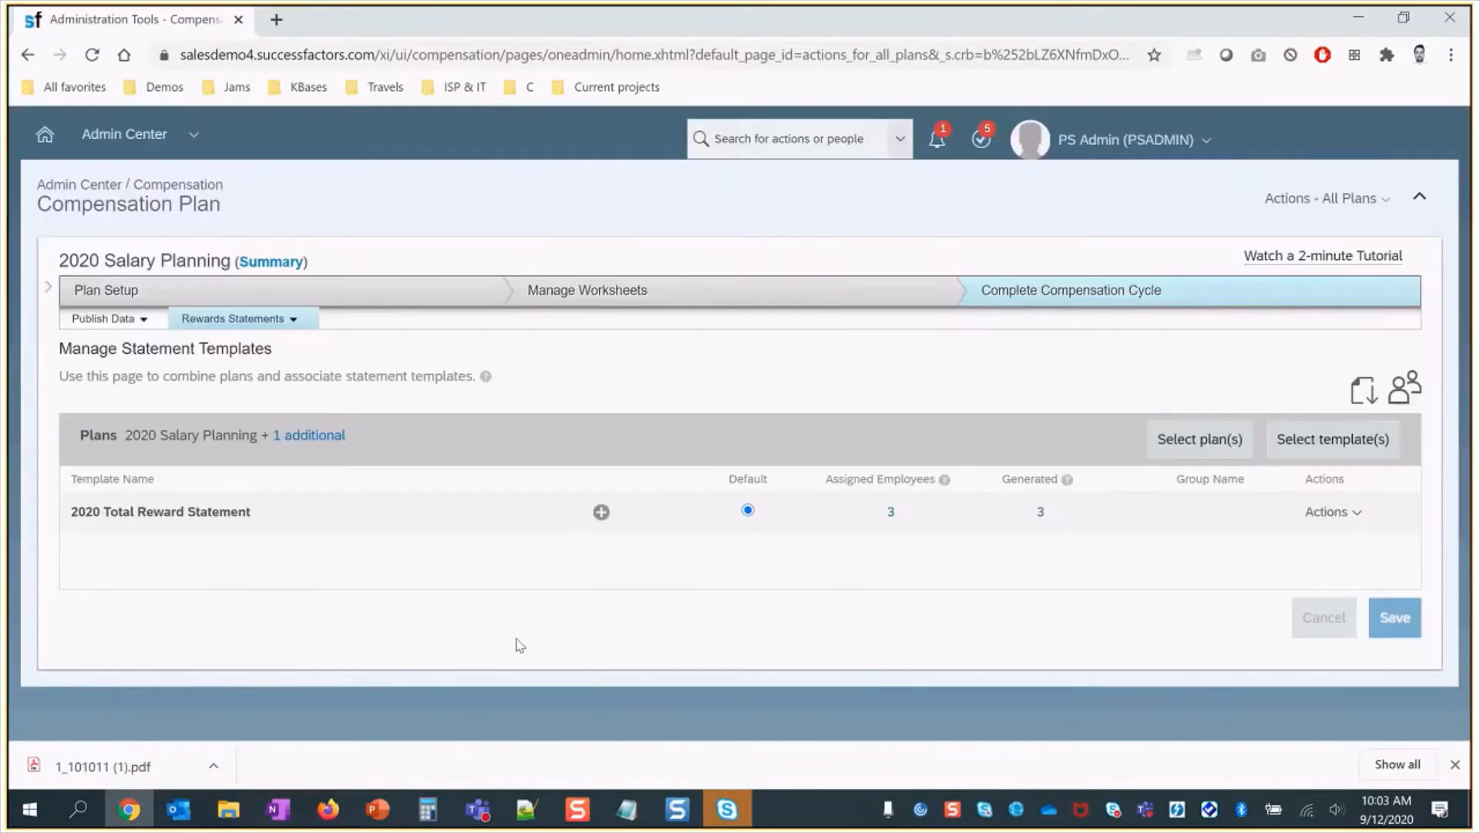
# - Open the 2020 Total Reward Statement template for editing from the statement template management for all plans
pyautogui.click(1355, 199)
pyautogui.click(1333, 219)
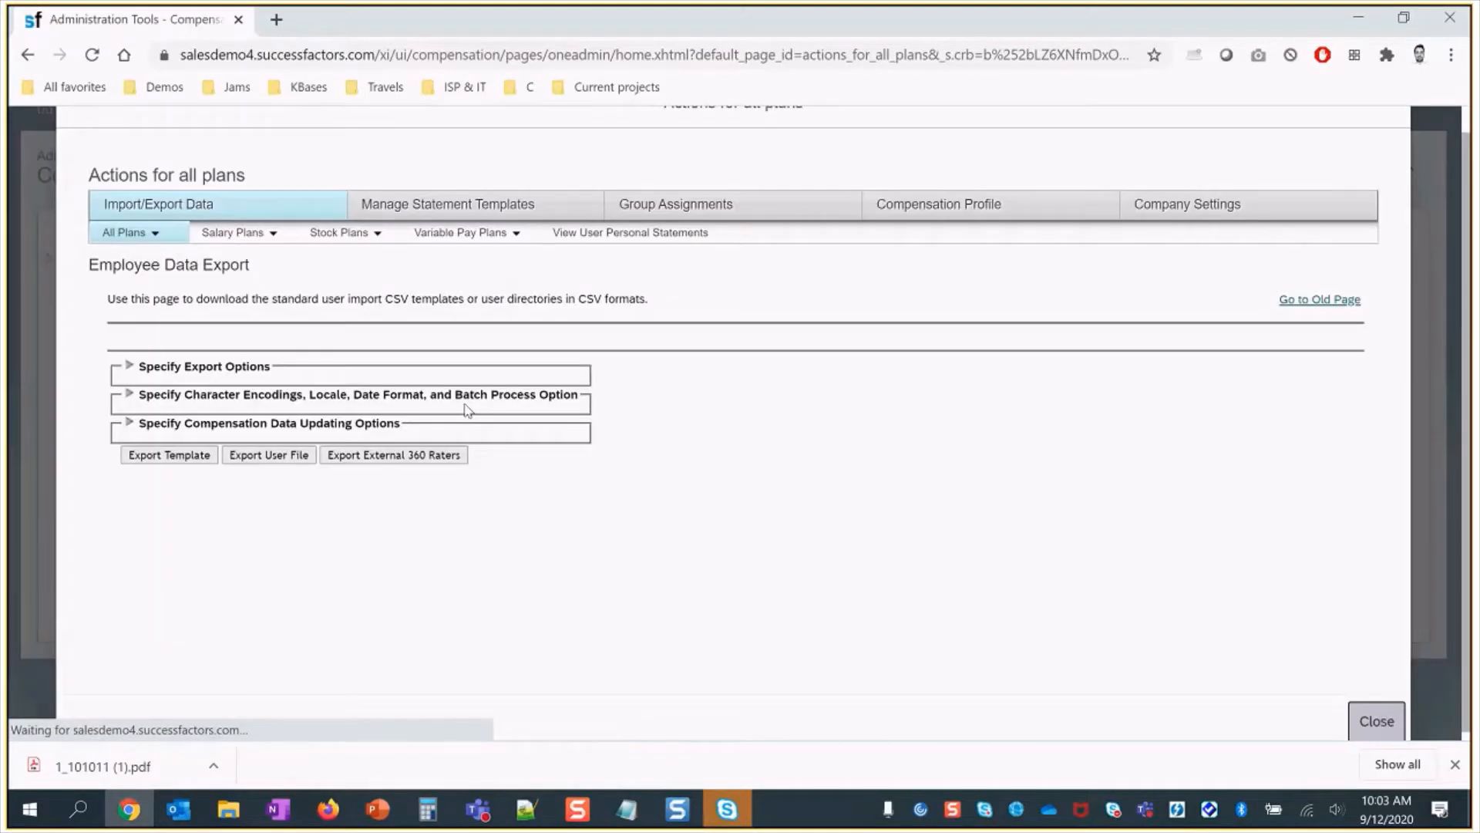
pyautogui.click(417, 207)
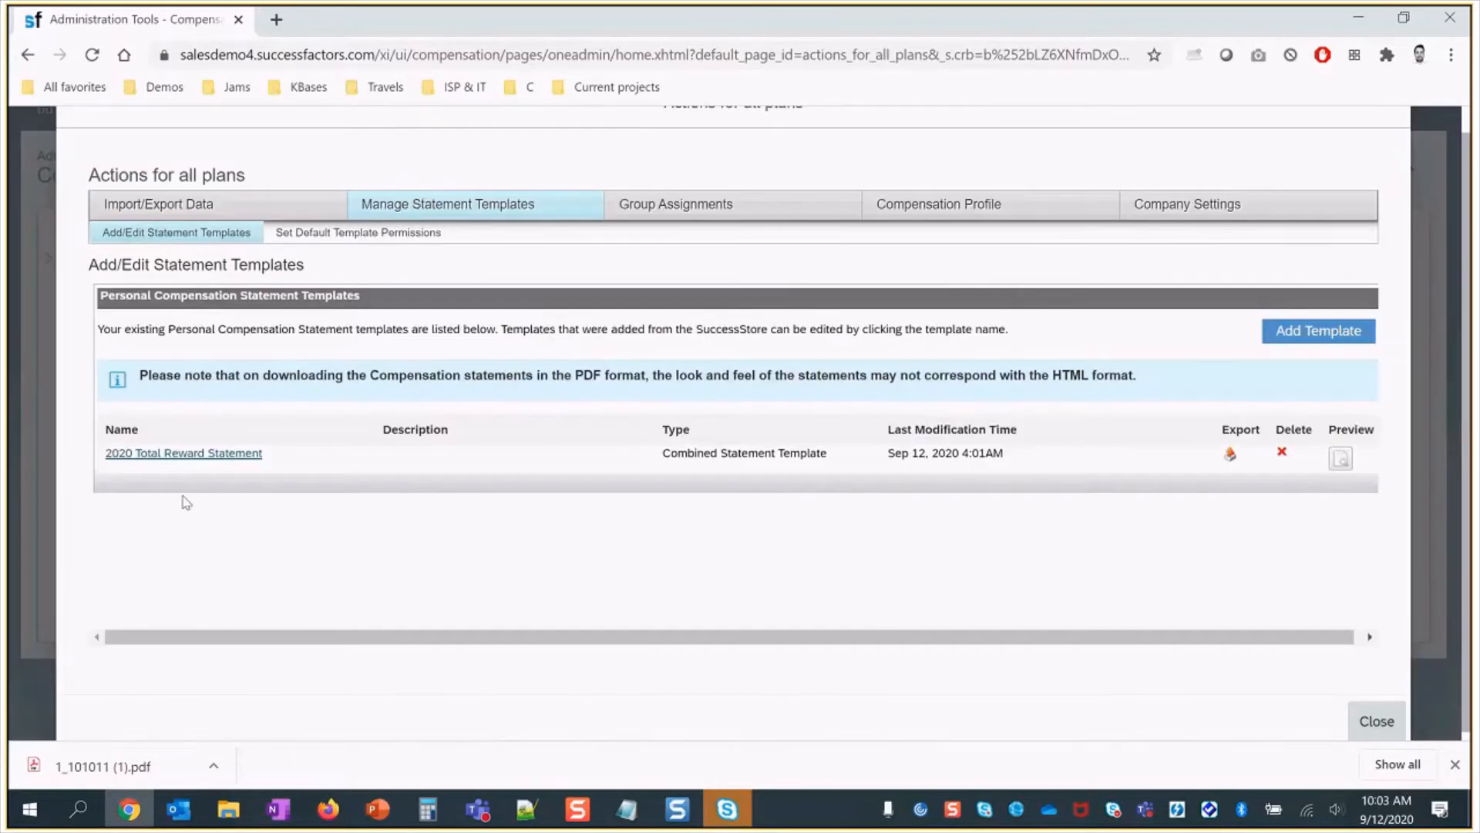
pyautogui.click(179, 456)
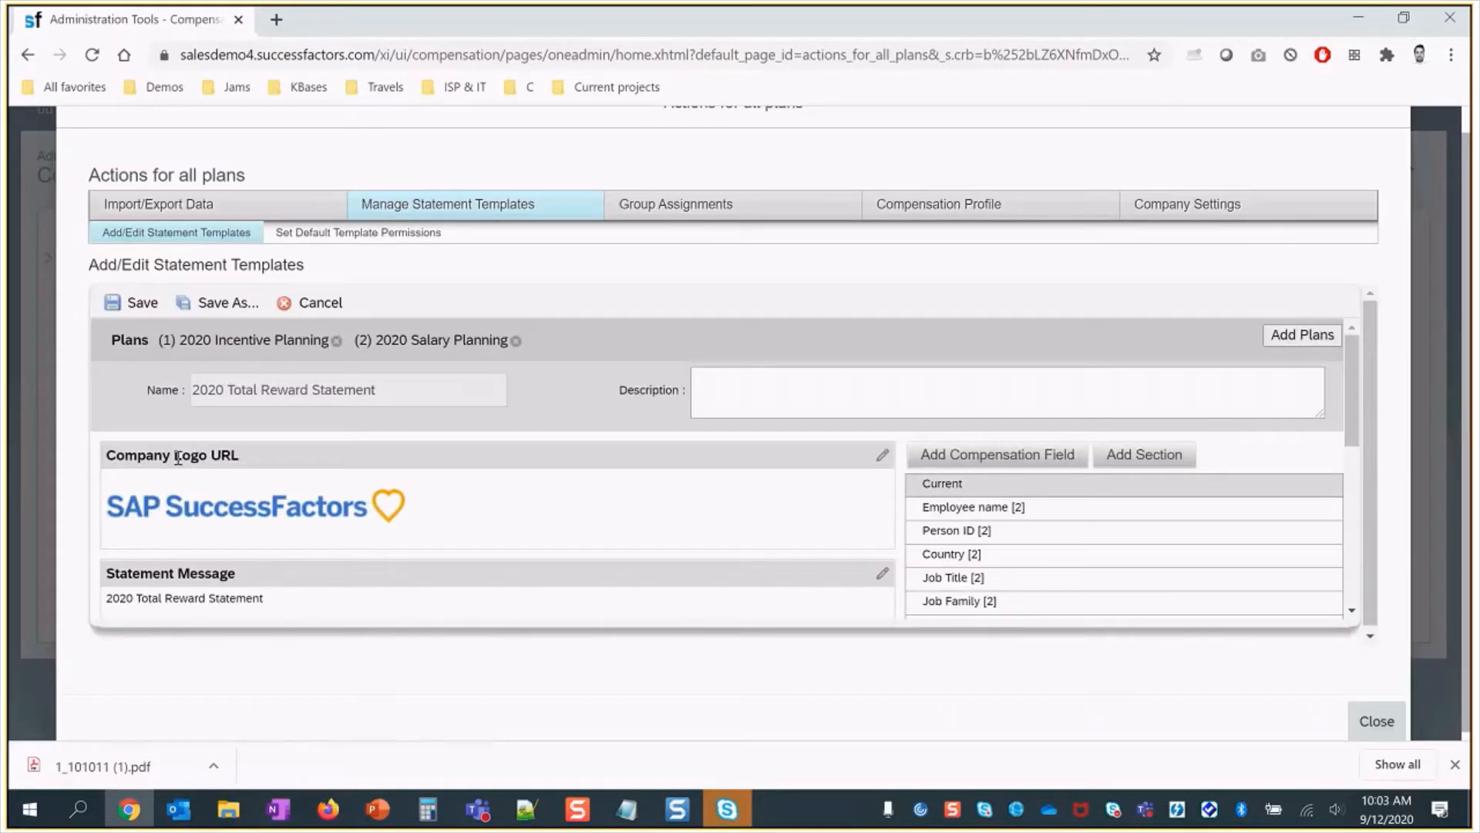
# - Add a new section named "Hidden fields" to the 2020 Total Reward Statement template
pyautogui.moveTo(1357, 358); pyautogui.dragTo(1353, 413)
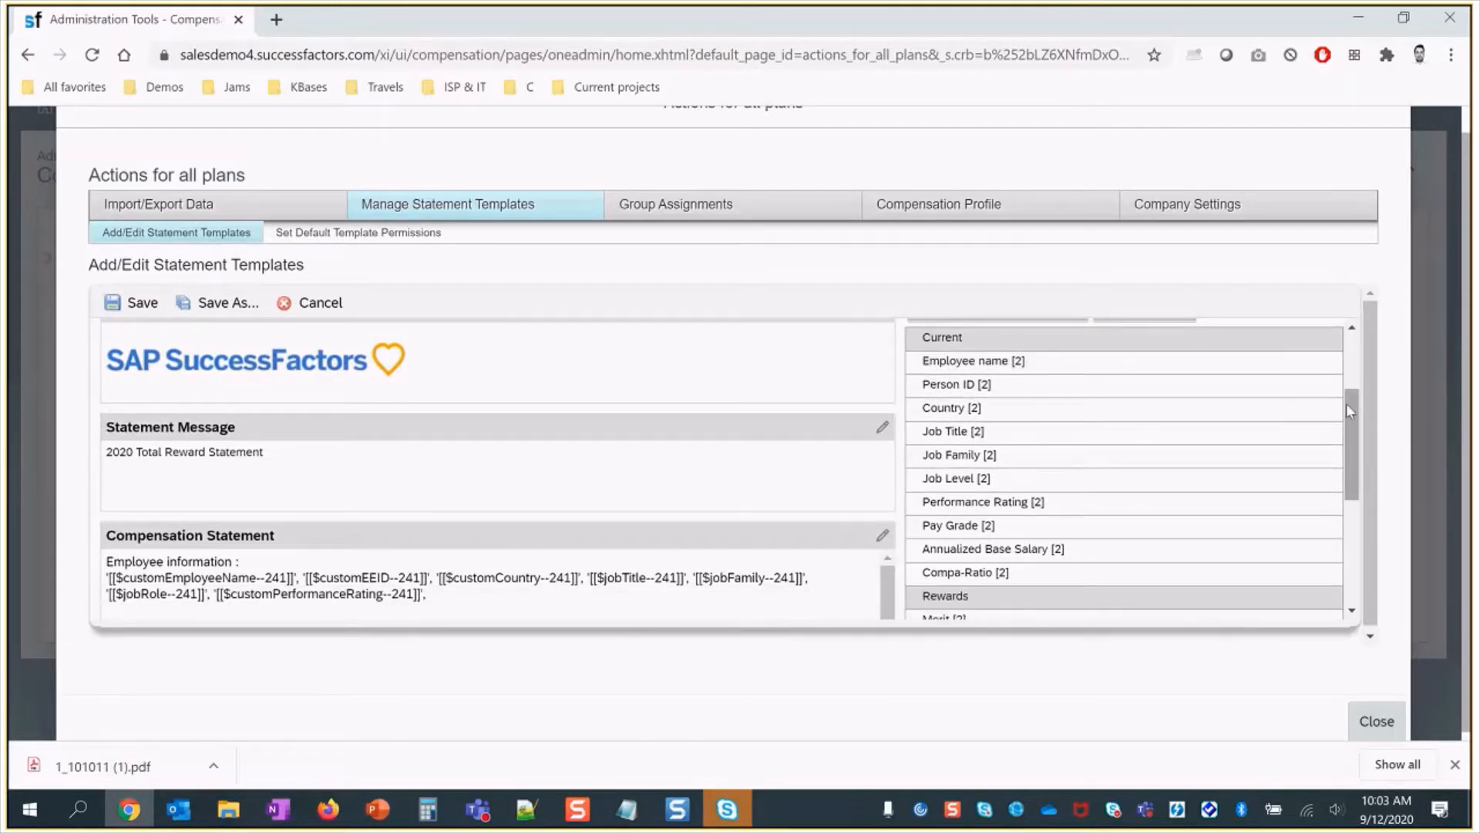
pyautogui.moveTo(1355, 413); pyautogui.dragTo(1356, 399)
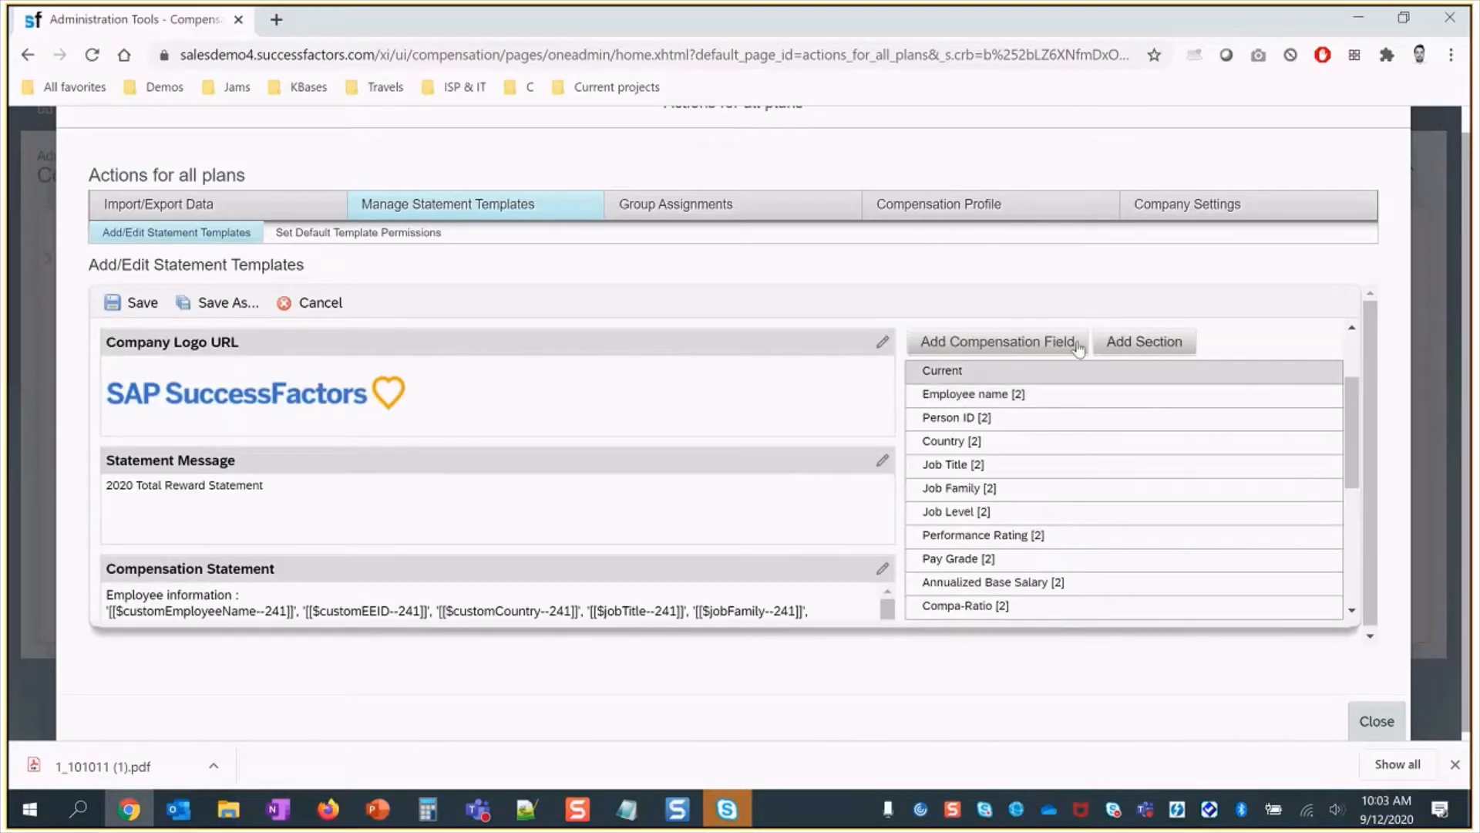
pyautogui.click(1132, 351)
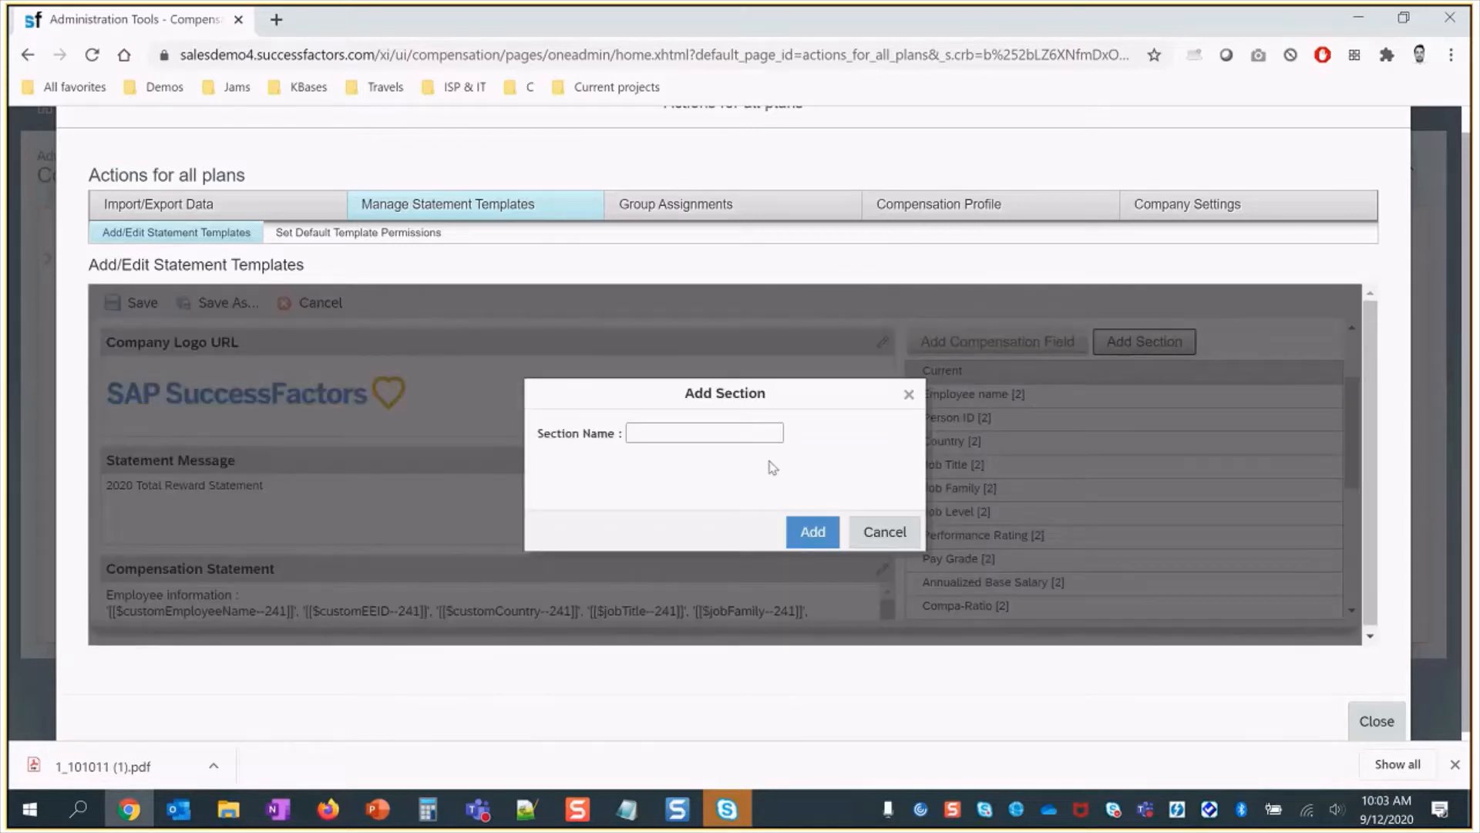
pyautogui.click(703, 431)
pyautogui.write('Hidden fields')
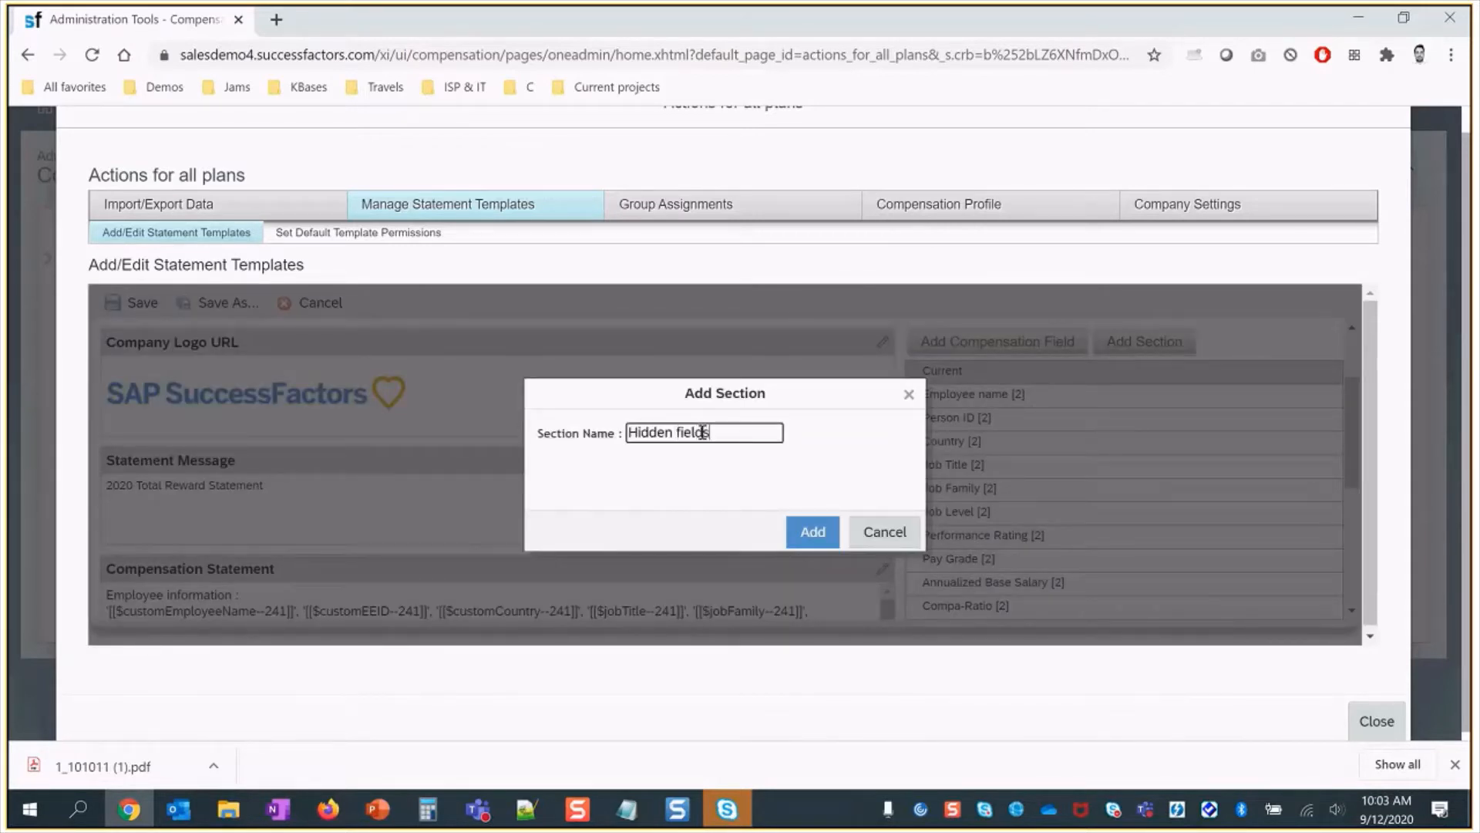
pyautogui.click(813, 534)
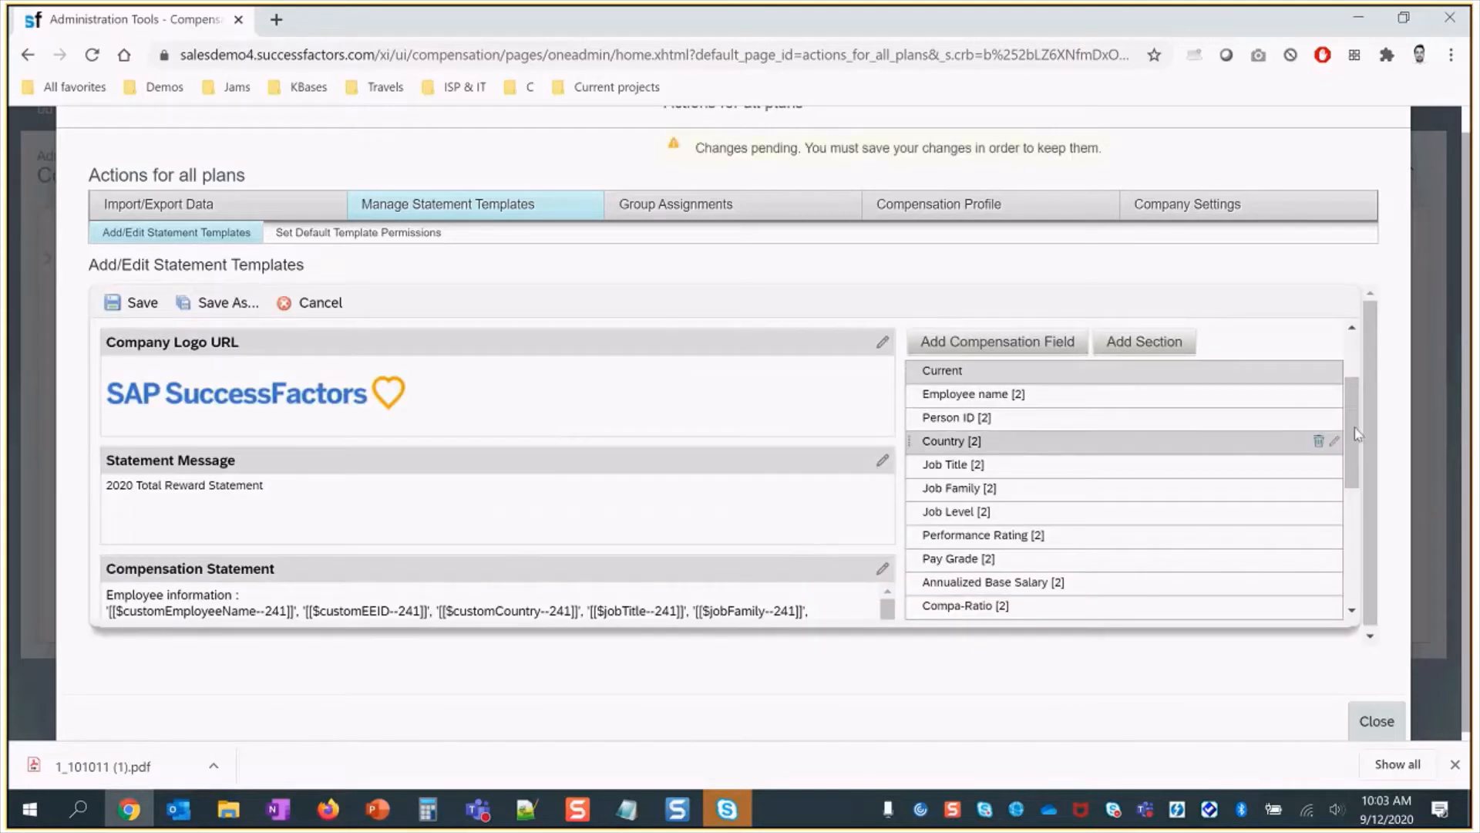
# - Move the Employee name and Person ID fields from the Current section into the Hidden fields section
pyautogui.scroll(-4, 1348, 503)
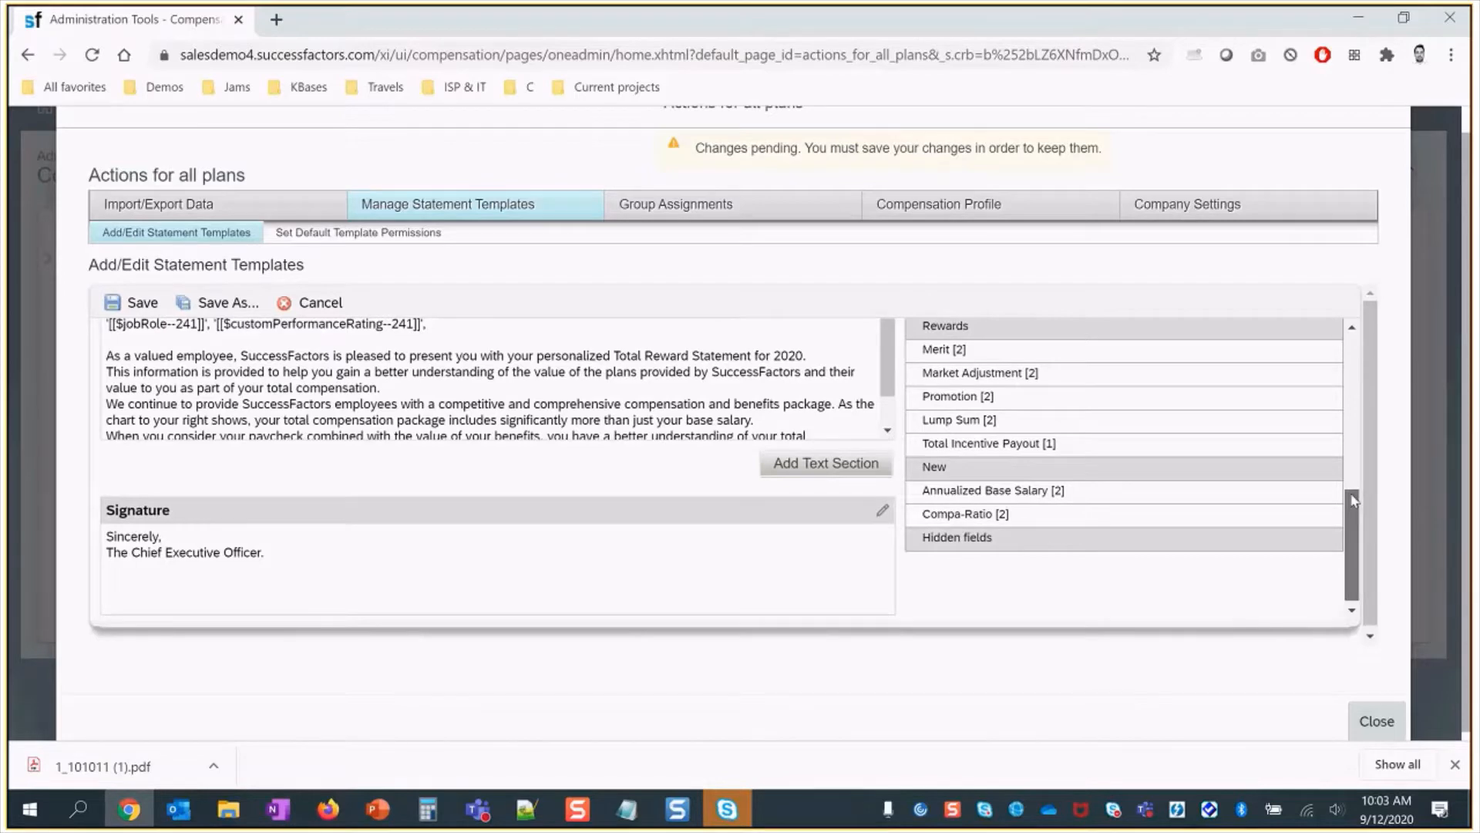
pyautogui.scroll(4, 1354, 499)
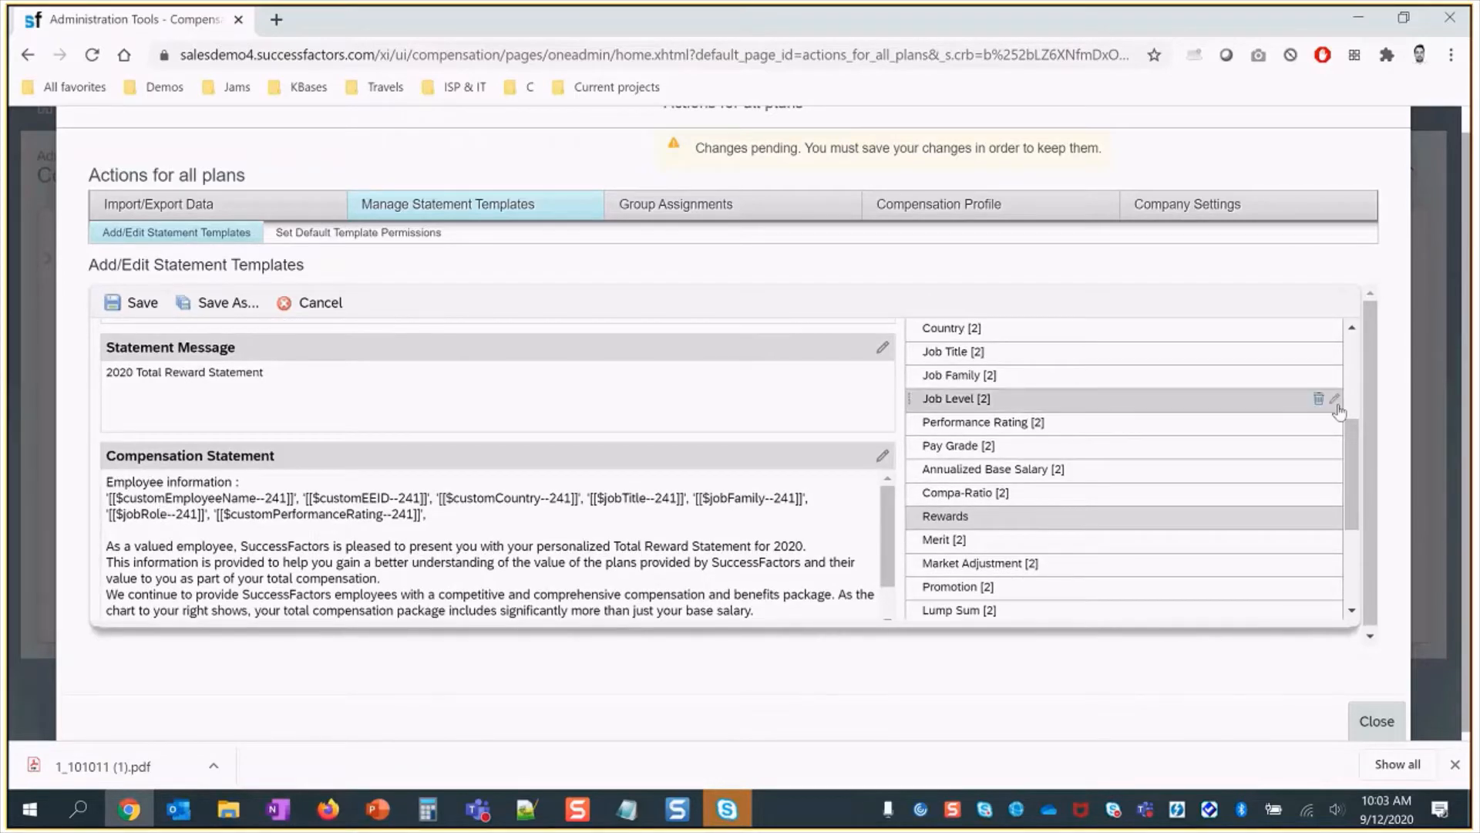
pyautogui.scroll(3, 1349, 393)
pyautogui.scroll(-1, 1361, 363)
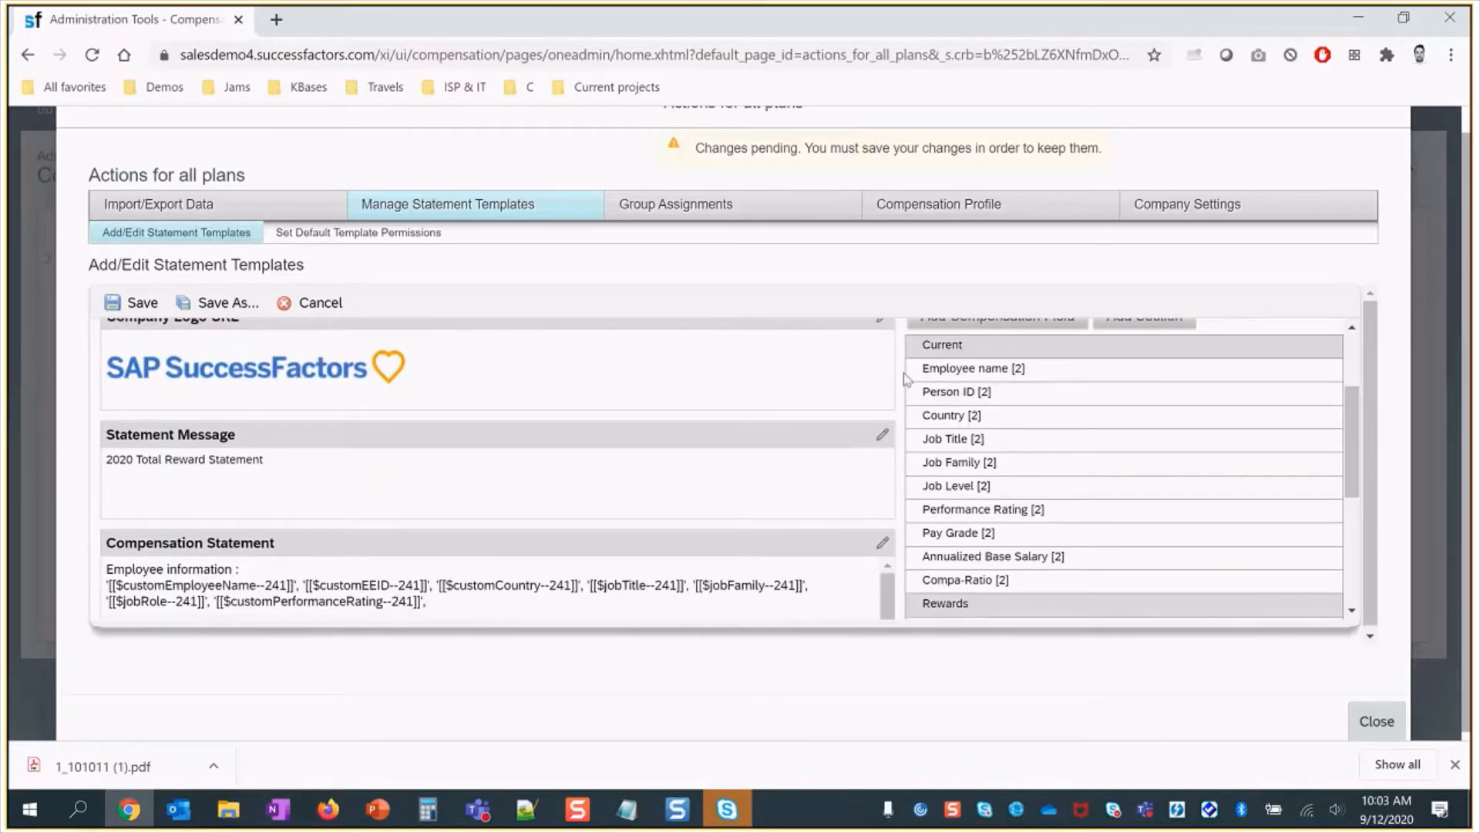
pyautogui.moveTo(908, 378); pyautogui.dragTo(935, 556)
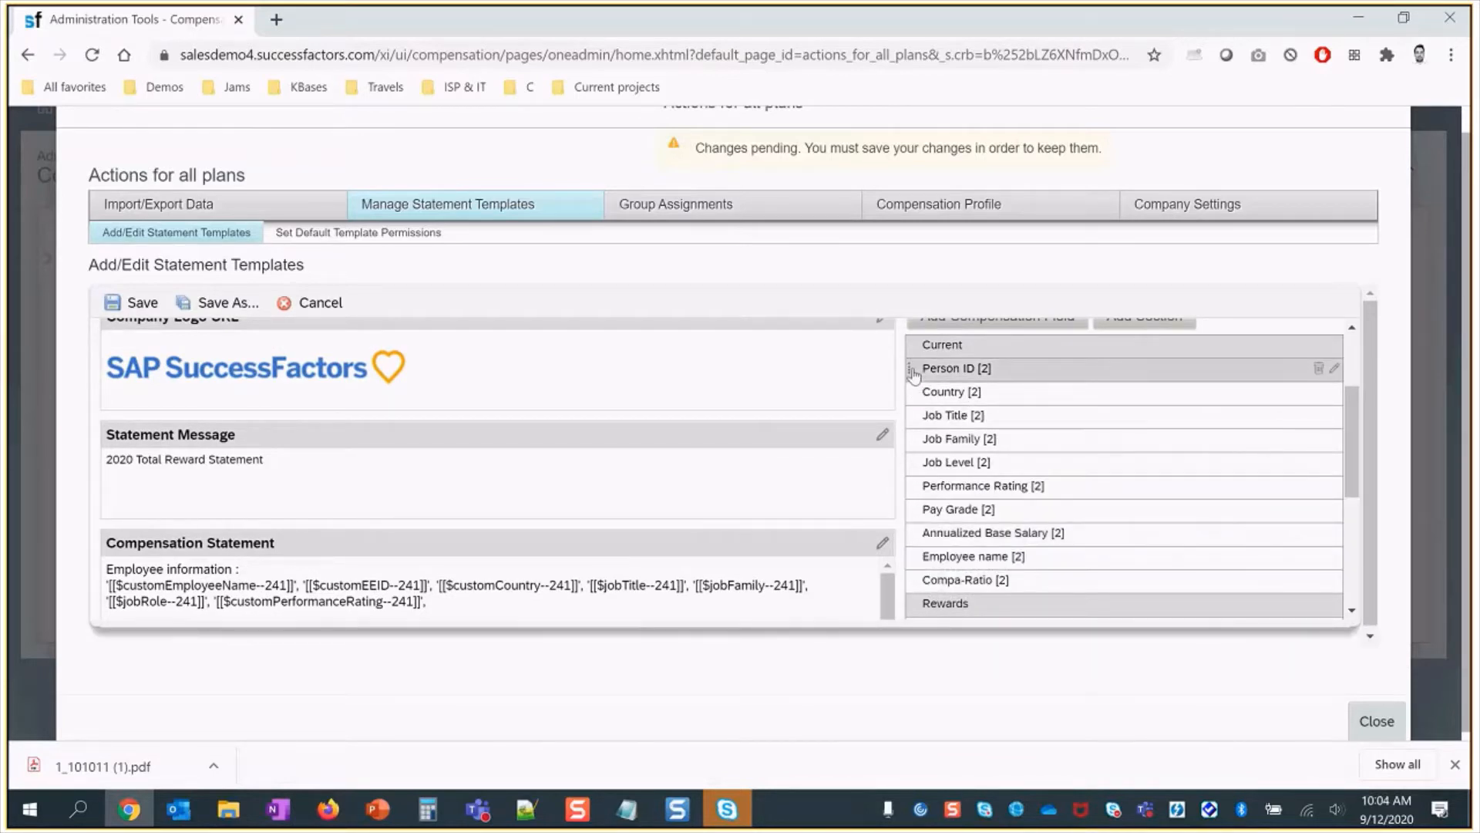
pyautogui.moveTo(915, 376); pyautogui.dragTo(1256, 532)
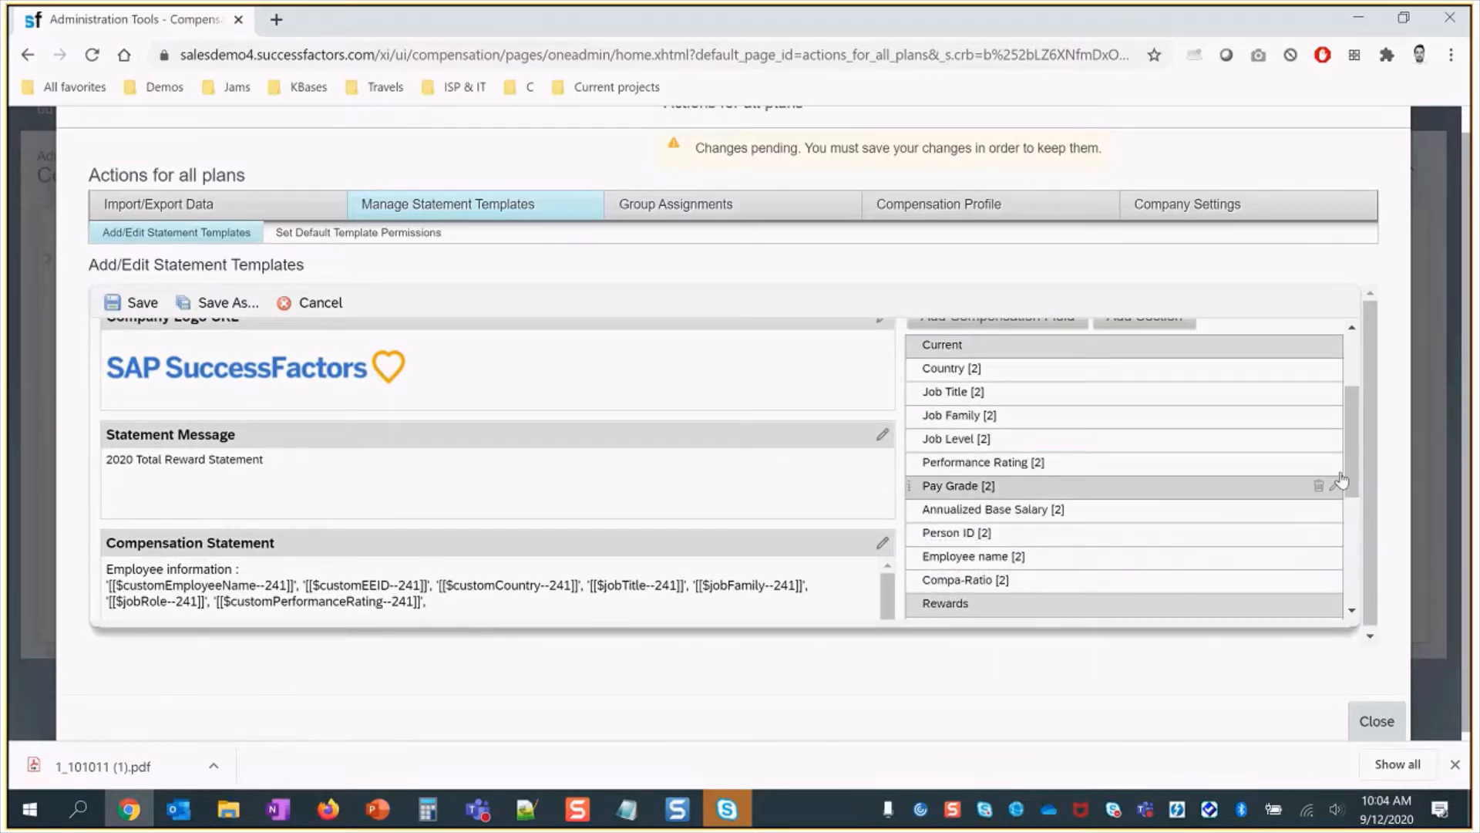
pyautogui.scroll(-3, 1341, 479)
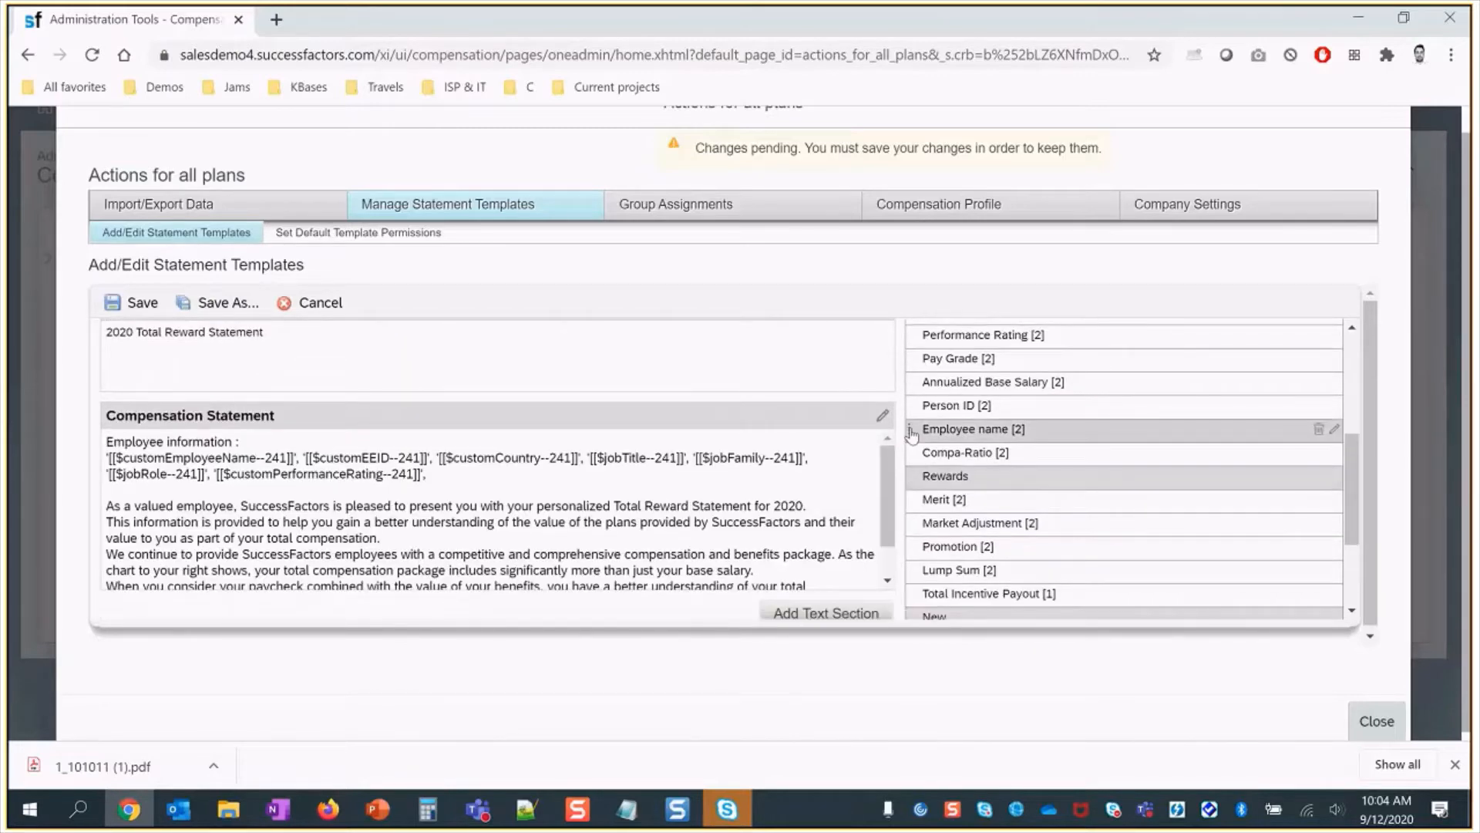
pyautogui.moveTo(912, 432); pyautogui.dragTo(918, 583)
pyautogui.moveTo(1354, 501); pyautogui.dragTo(1366, 598)
pyautogui.moveTo(930, 421); pyautogui.dragTo(1123, 565)
pyautogui.moveTo(1354, 524); pyautogui.dragTo(1355, 466)
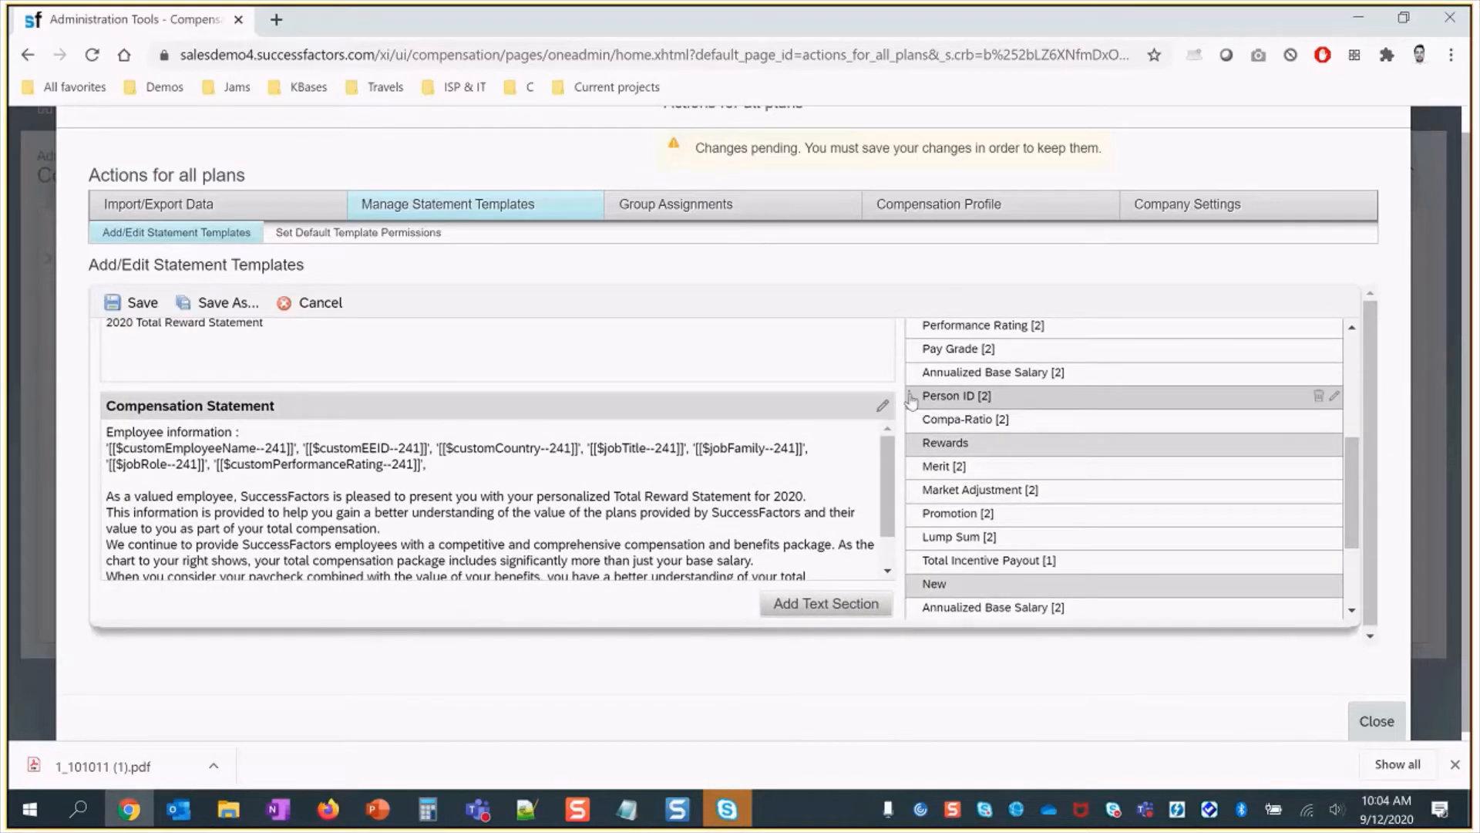
pyautogui.moveTo(911, 399); pyautogui.dragTo(1228, 567)
# - Move the Country field from the Current section into the Hidden fields section, below Person ID
pyautogui.scroll(5, 1040, 410)
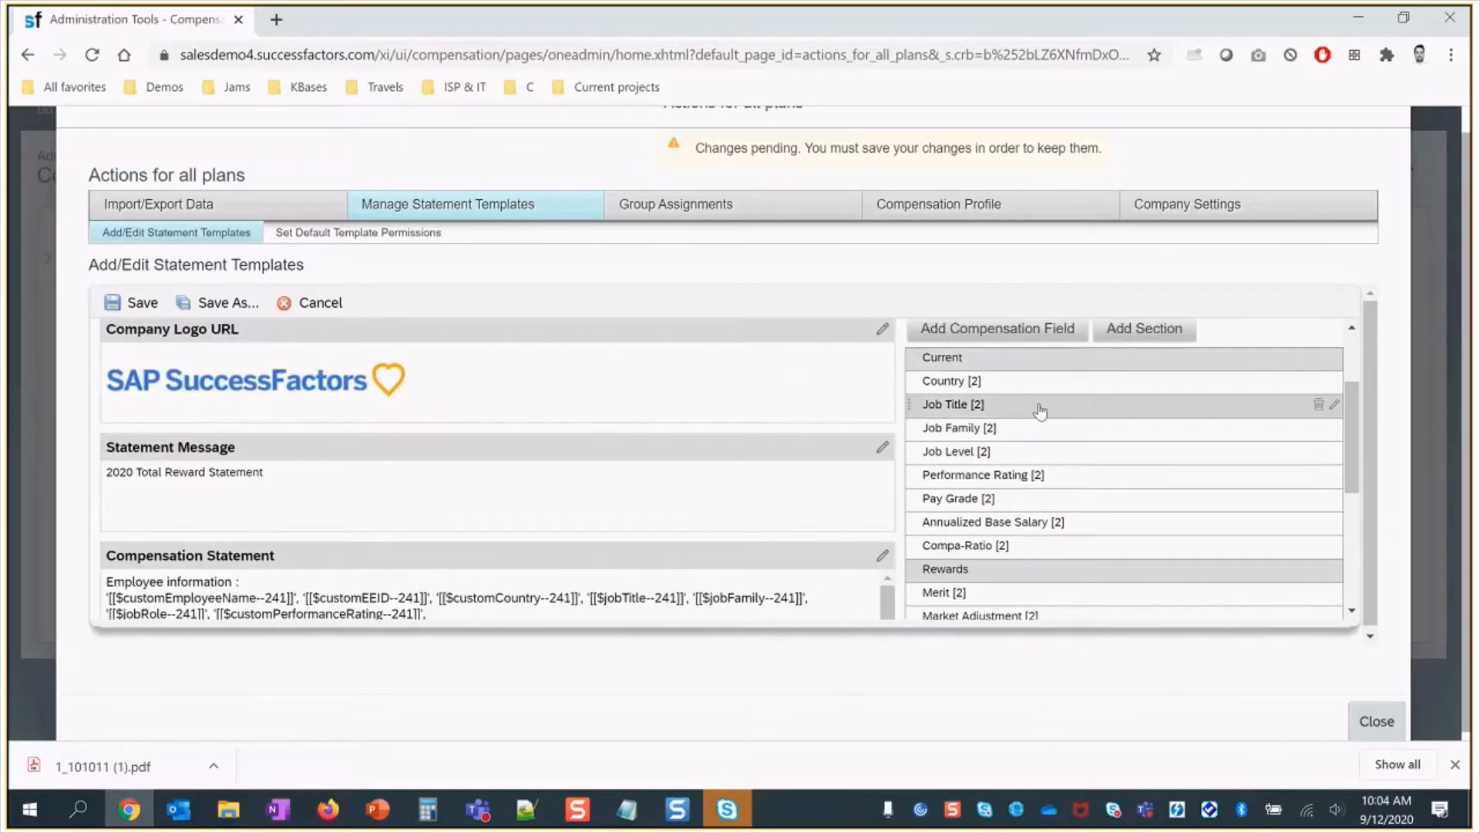
pyautogui.moveTo(910, 385); pyautogui.dragTo(915, 587)
pyautogui.scroll(-5, 1126, 463)
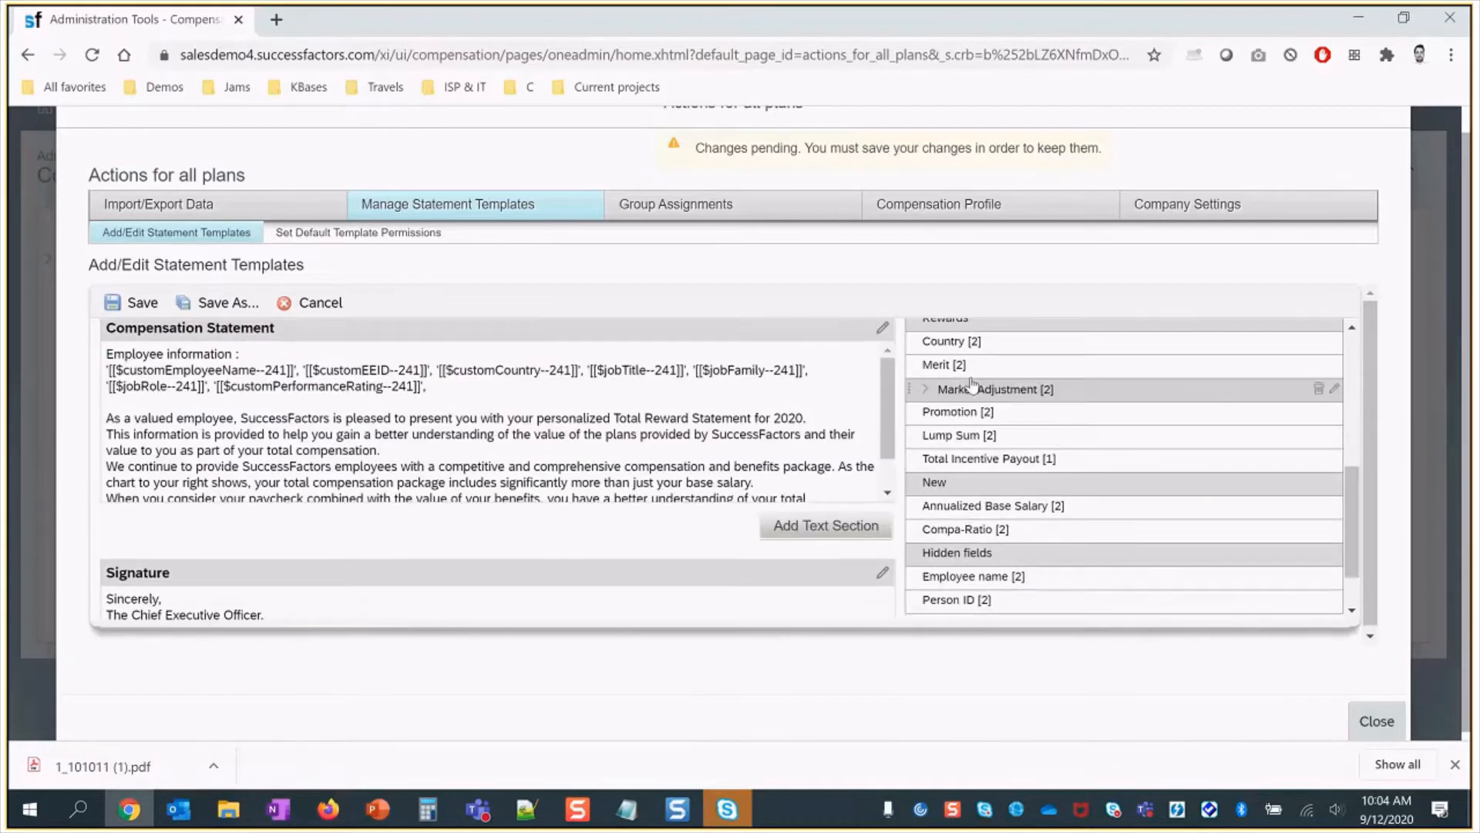
pyautogui.moveTo(911, 345); pyautogui.dragTo(1328, 605)
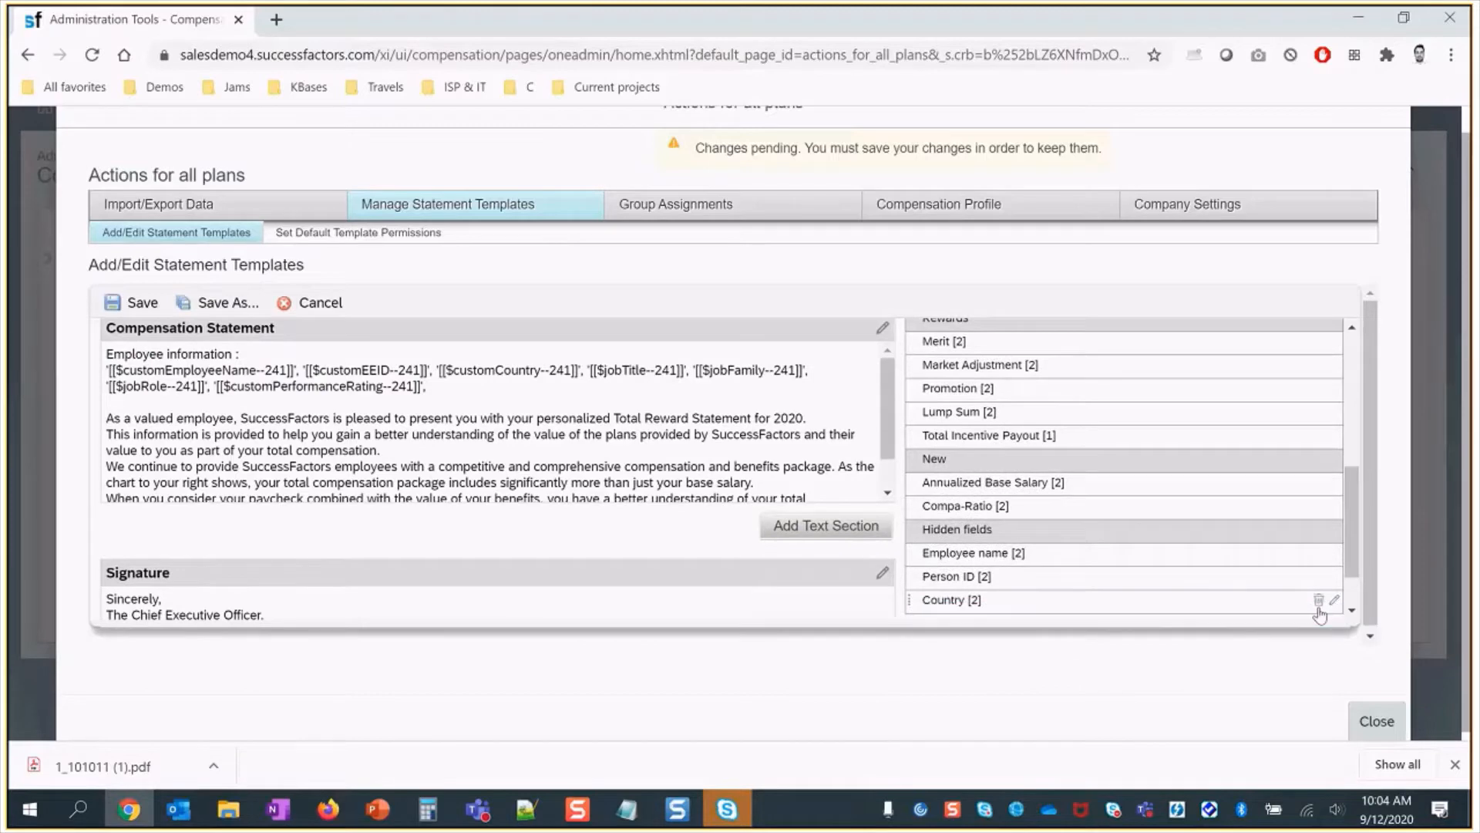
# - Move the Job Title field from the Current section into the Hidden fields section
pyautogui.scroll(5, 1336, 445)
pyautogui.scroll(1, 927, 492)
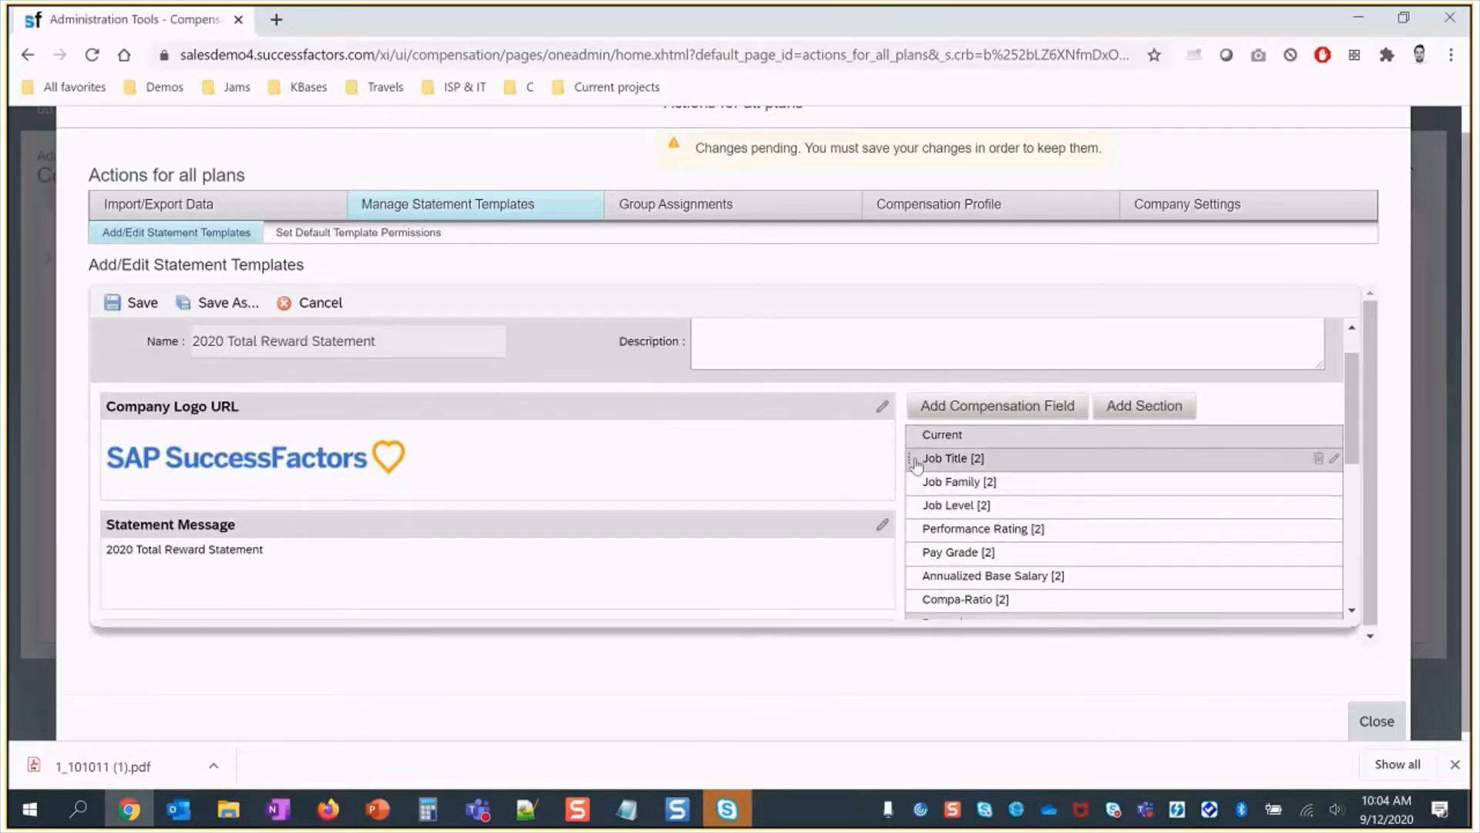
pyautogui.moveTo(918, 458); pyautogui.dragTo(1359, 549)
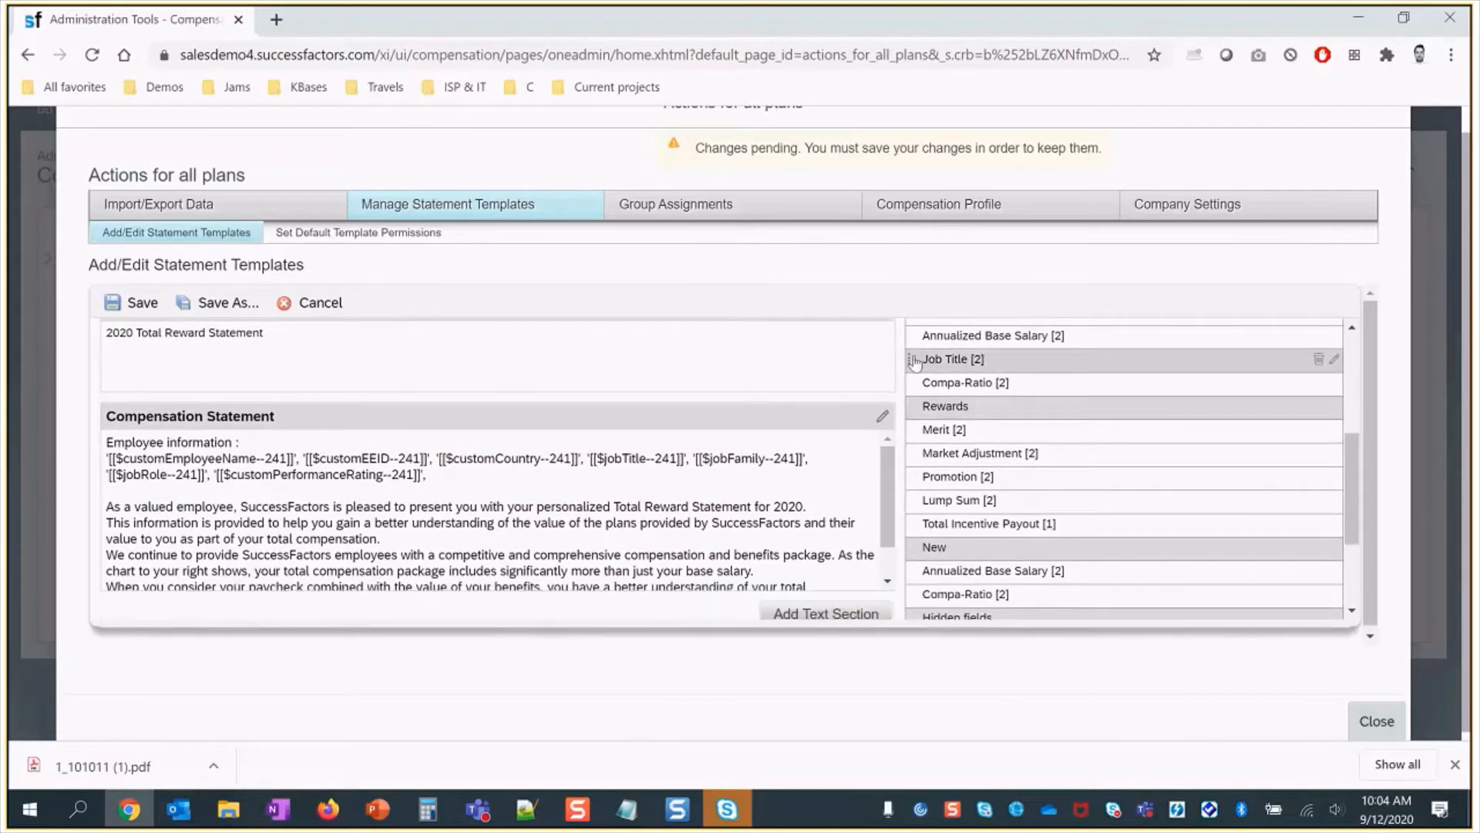
pyautogui.moveTo(916, 359)
pyautogui.mouseDown()
pyautogui.moveTo(1112, 545)
pyautogui.moveTo(1110, 609)
pyautogui.moveTo(933, 413)
pyautogui.moveTo(935, 562)
pyautogui.mouseUp()
pyautogui.scroll(8, 1343, 512)
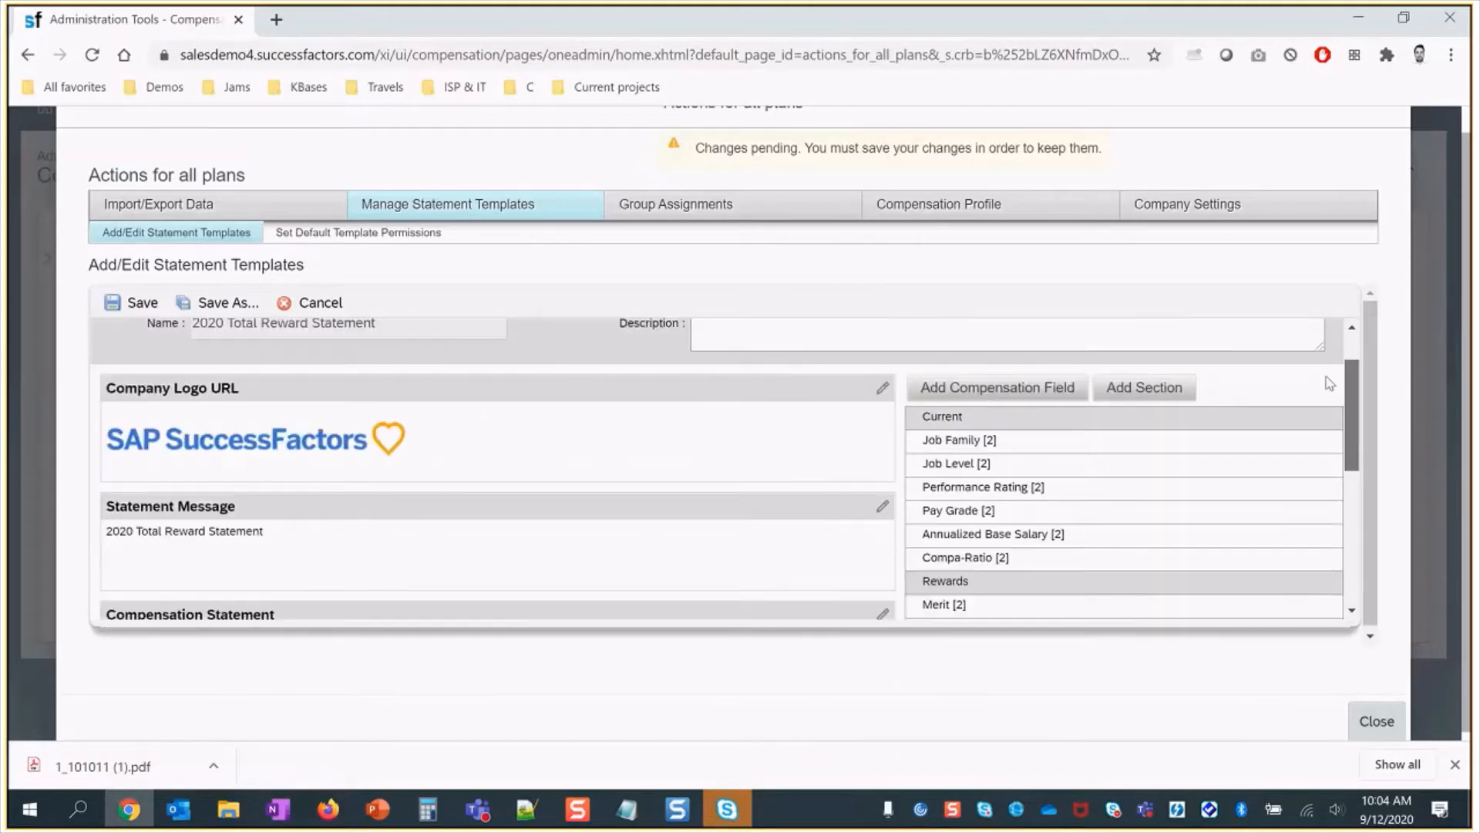
# - Move the Job Family field from the Current section into the Hidden fields section, above Employee name
pyautogui.scroll(-1, 1330, 383)
pyautogui.moveTo(918, 398); pyautogui.dragTo(939, 599)
pyautogui.moveTo(1351, 463); pyautogui.dragTo(1352, 528)
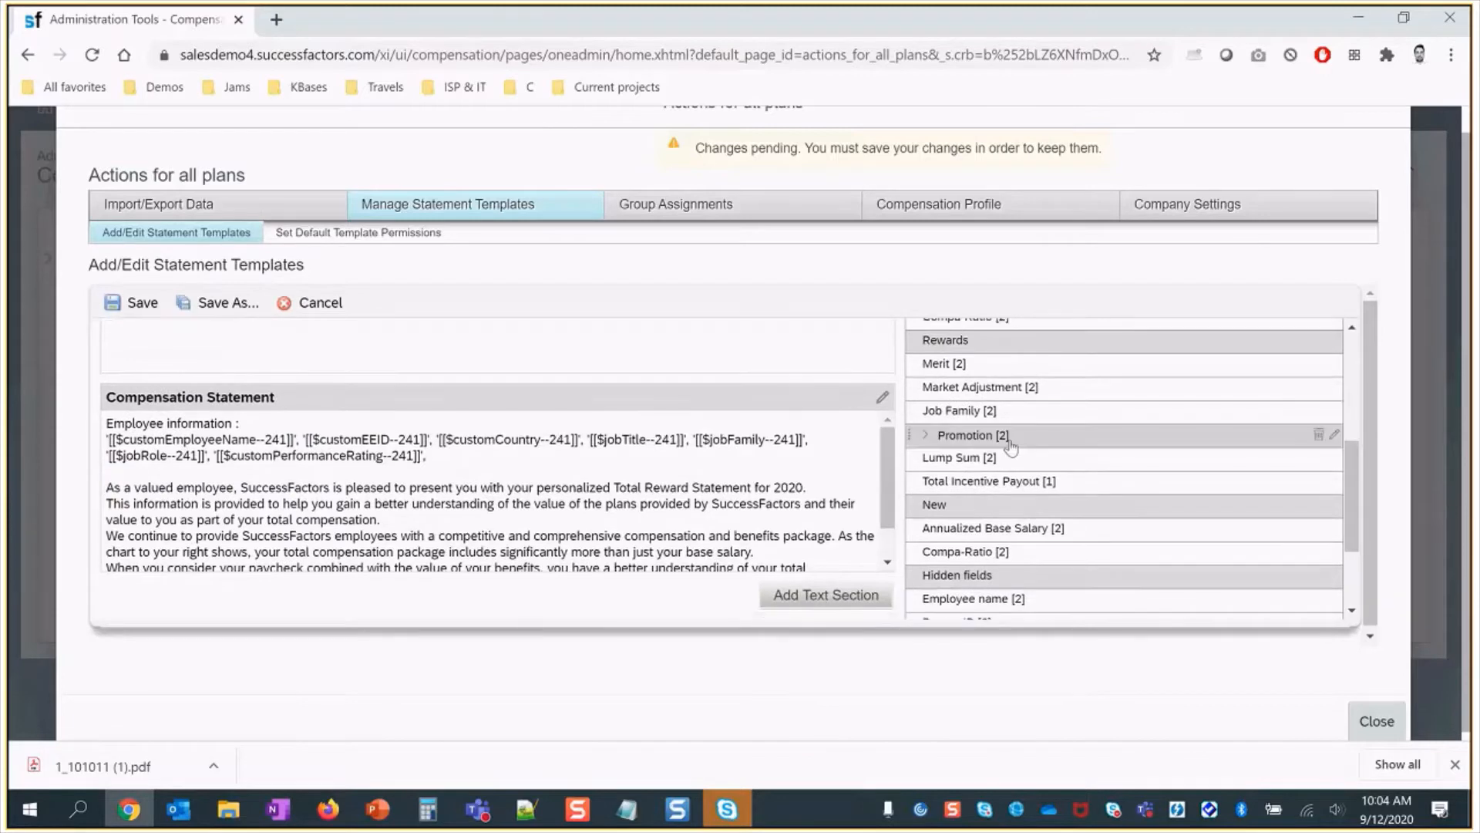
pyautogui.moveTo(912, 417); pyautogui.dragTo(941, 586)
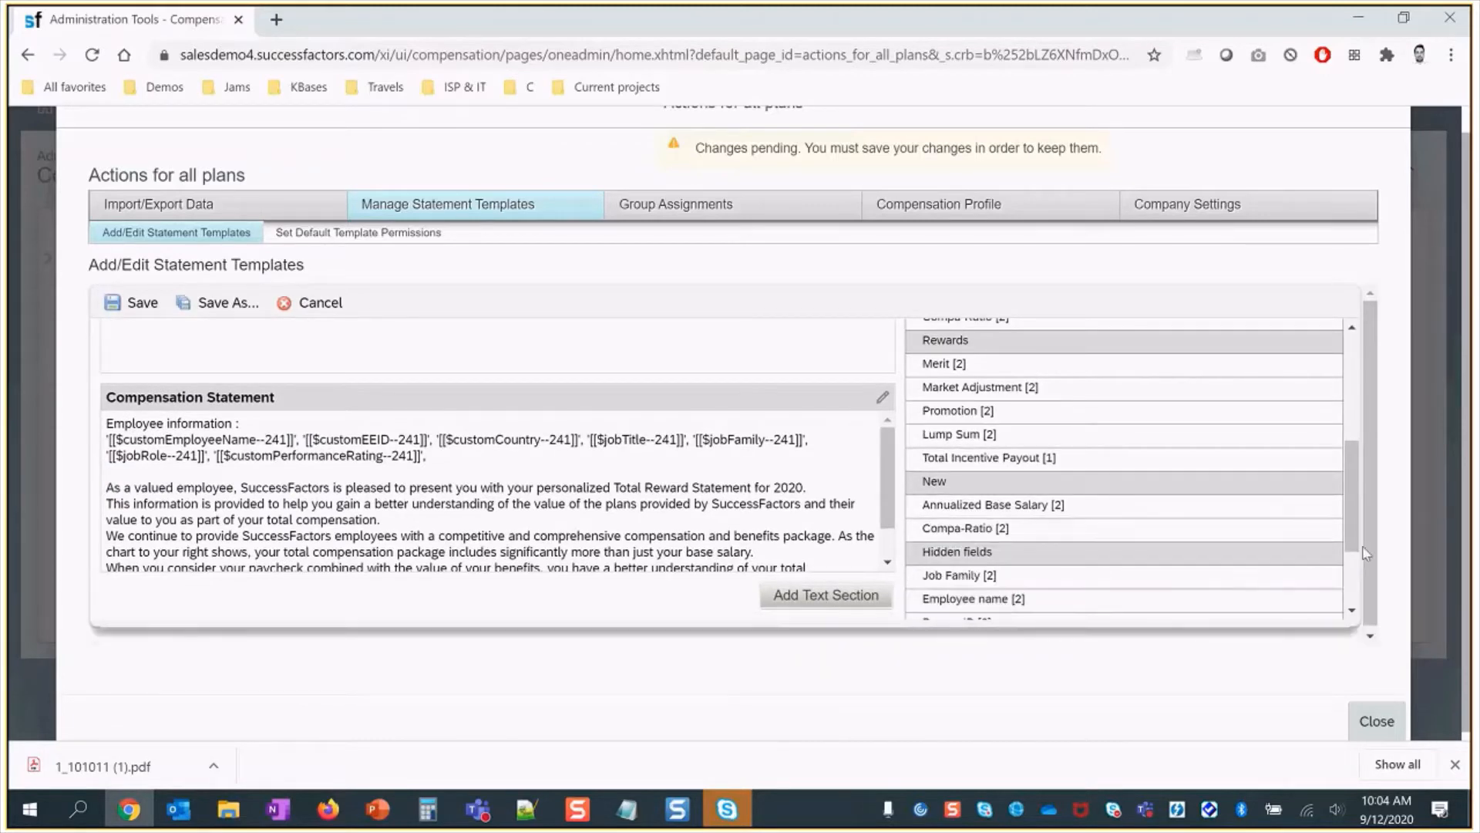
# - Move the Job Level field from the Current section into the Hidden fields section, between Employee name and Person ID
pyautogui.moveTo(1354, 537); pyautogui.dragTo(1345, 442)
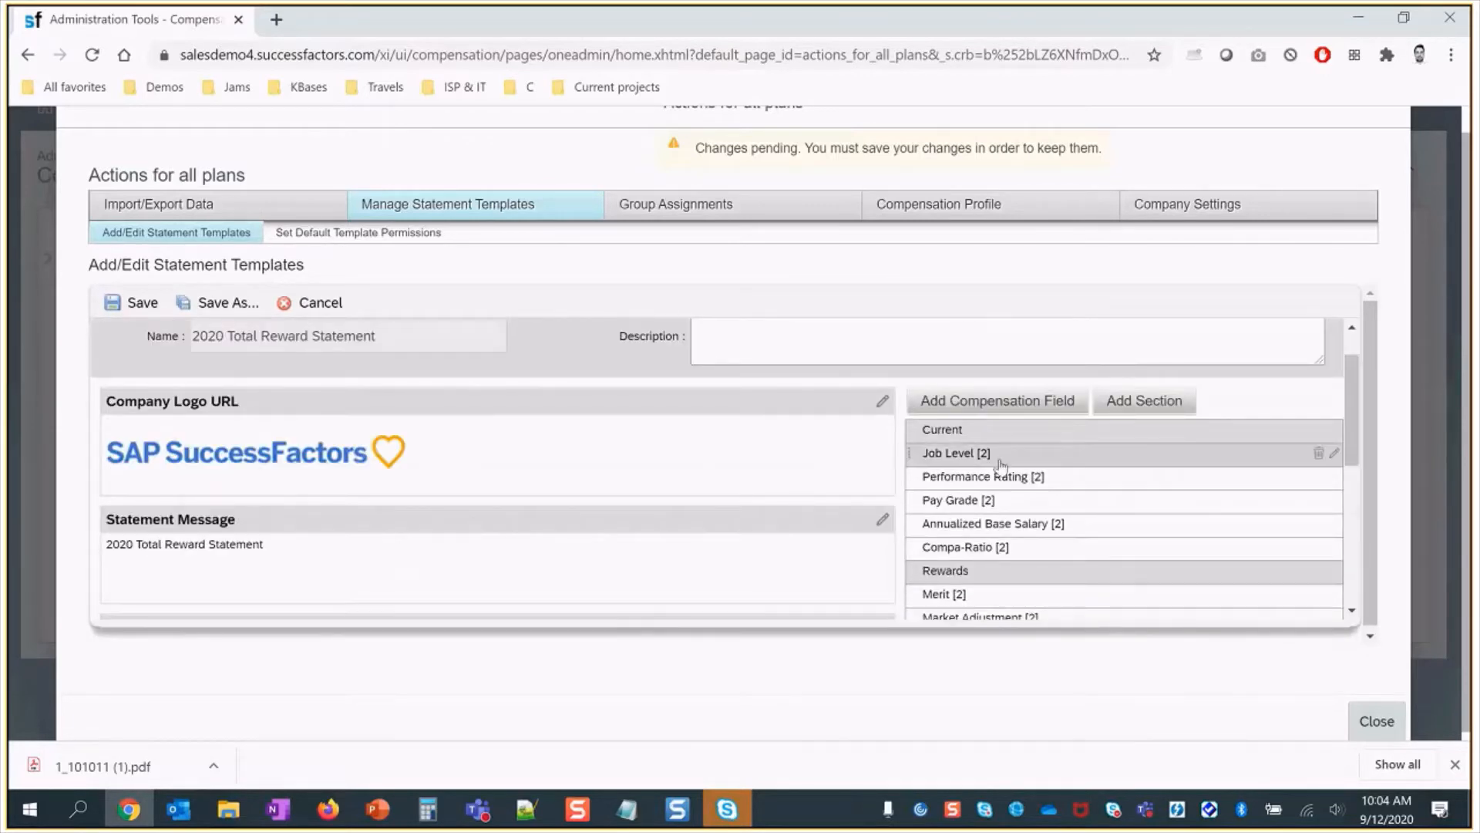
pyautogui.moveTo(910, 460); pyautogui.dragTo(937, 595)
pyautogui.moveTo(1353, 468); pyautogui.dragTo(1354, 556)
pyautogui.moveTo(911, 352); pyautogui.dragTo(929, 588)
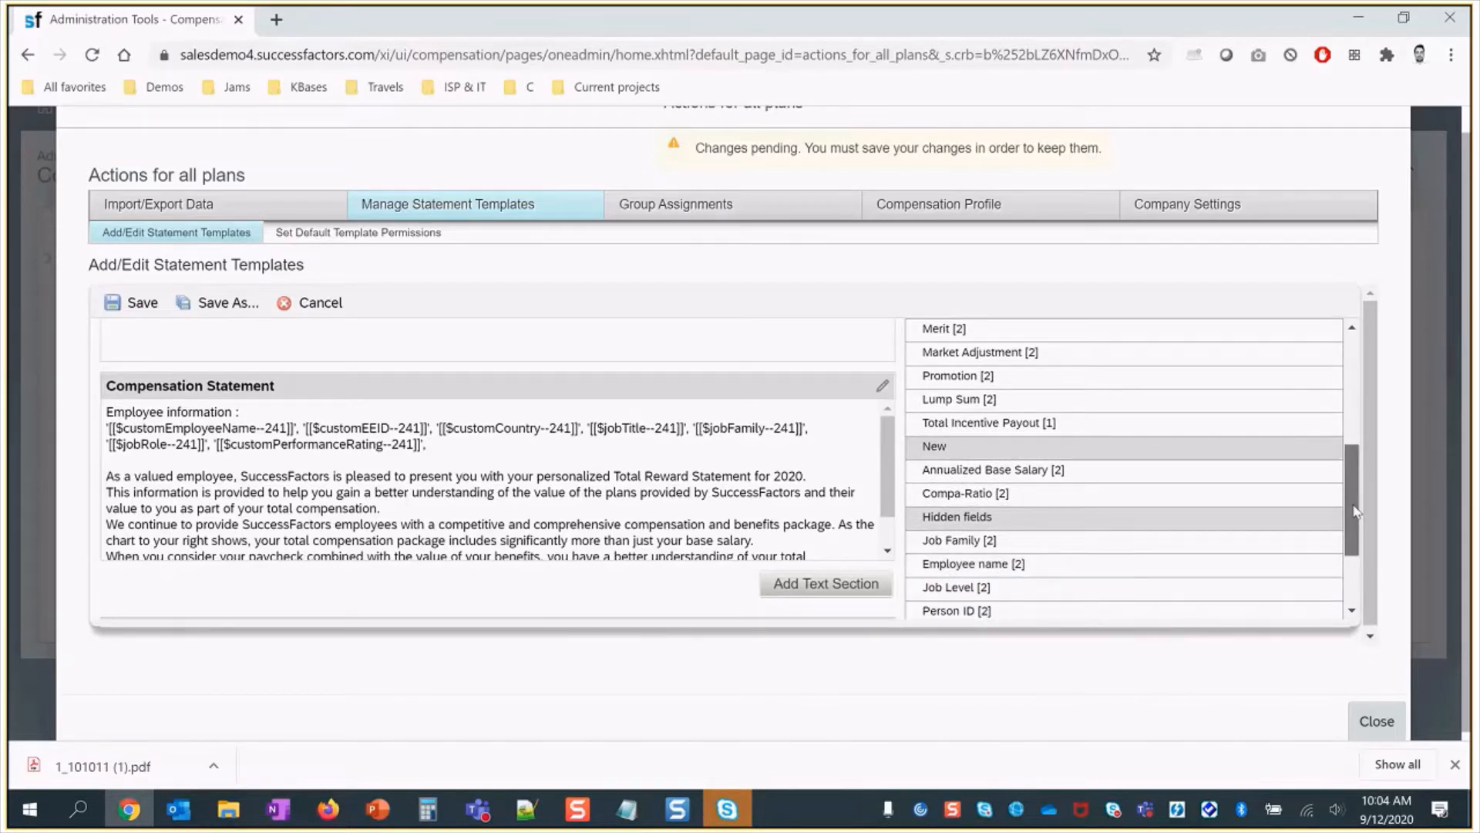
# - Move the Performance Rating field from the Current section into the Hidden fields section, between Employee name and Job Level
pyautogui.moveTo(1356, 511); pyautogui.dragTo(1356, 438)
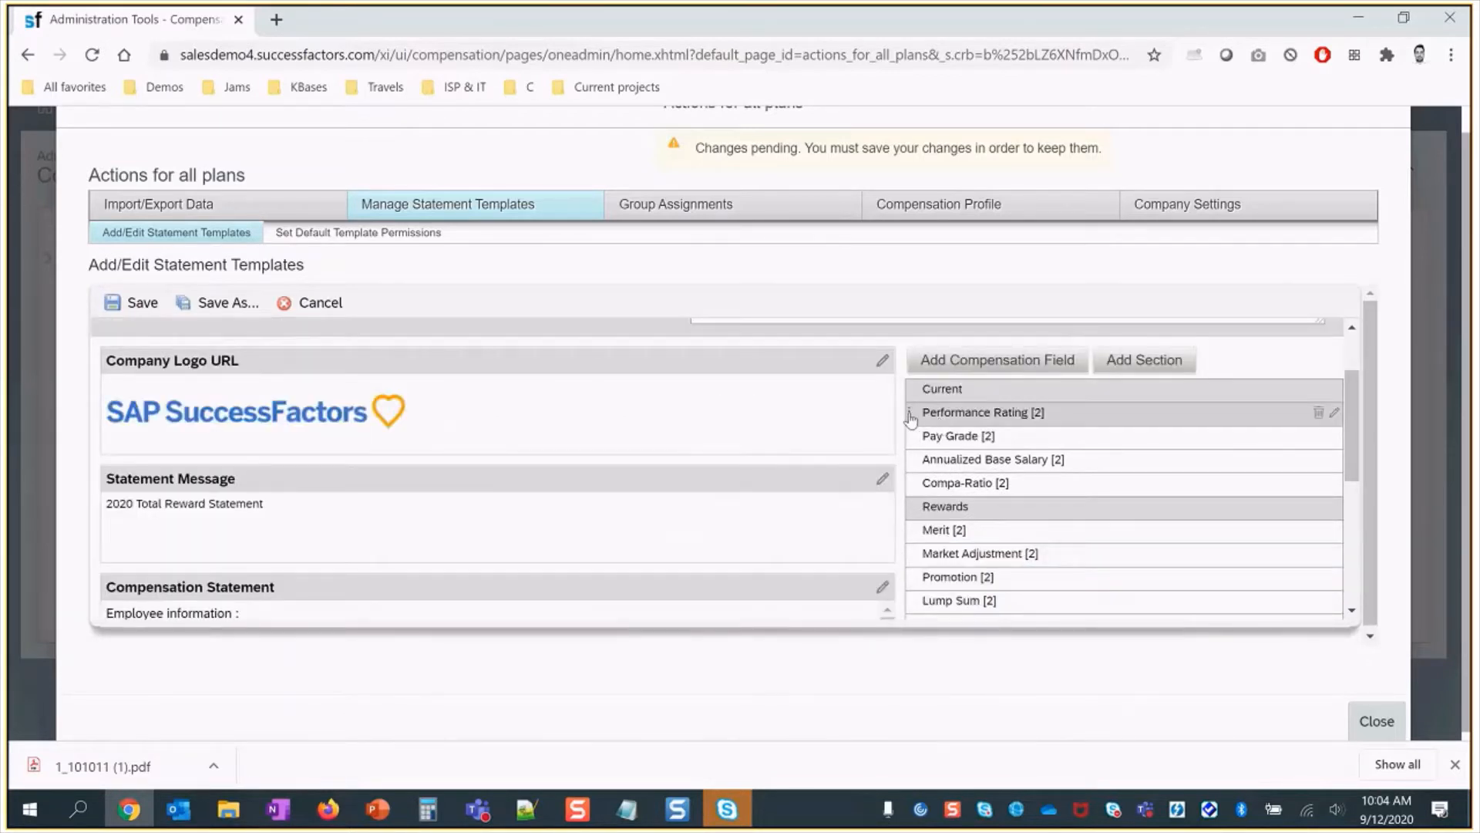
pyautogui.moveTo(918, 414); pyautogui.dragTo(946, 617)
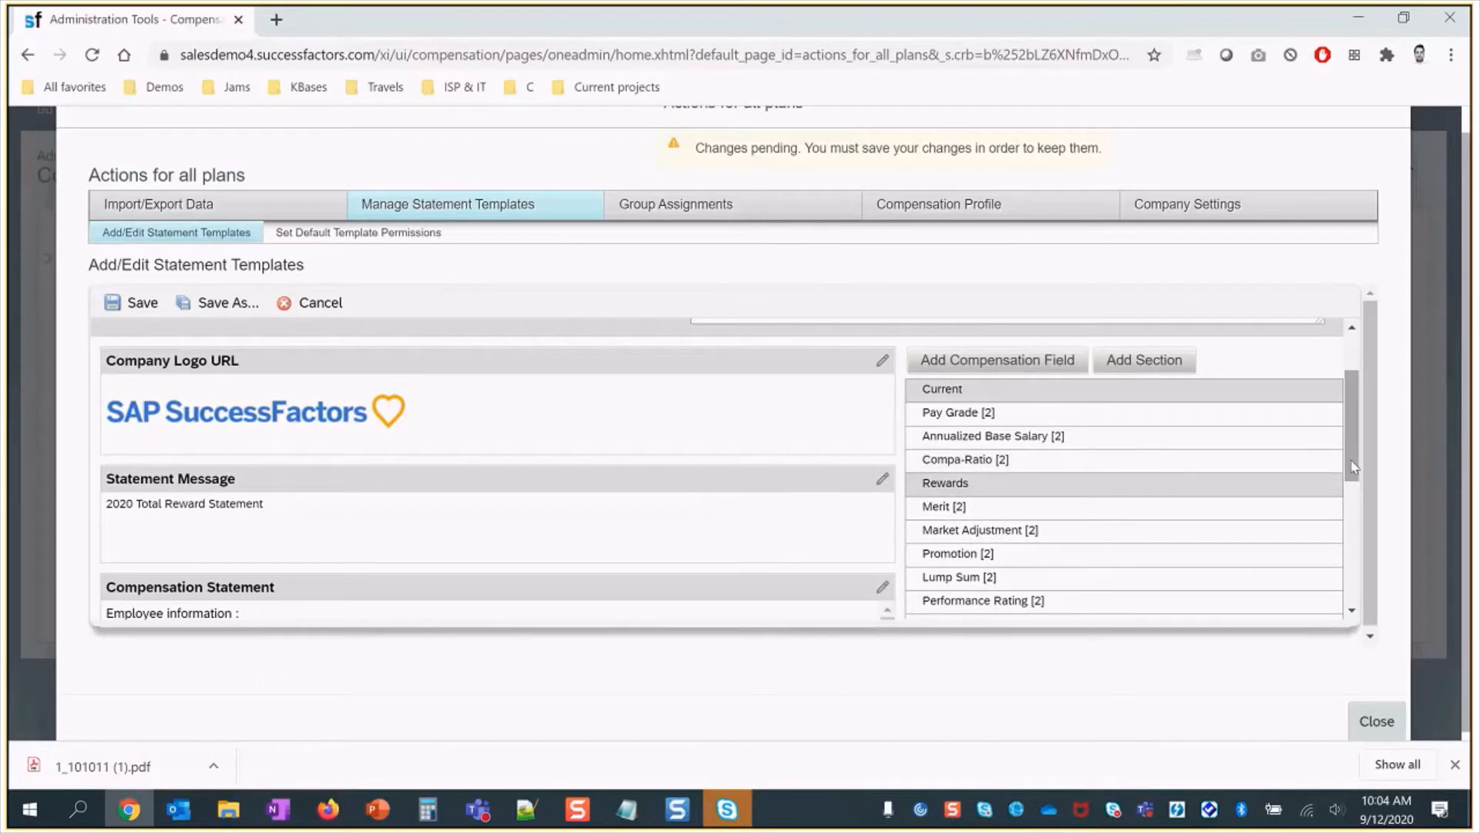
pyautogui.moveTo(1351, 462); pyautogui.dragTo(1350, 557)
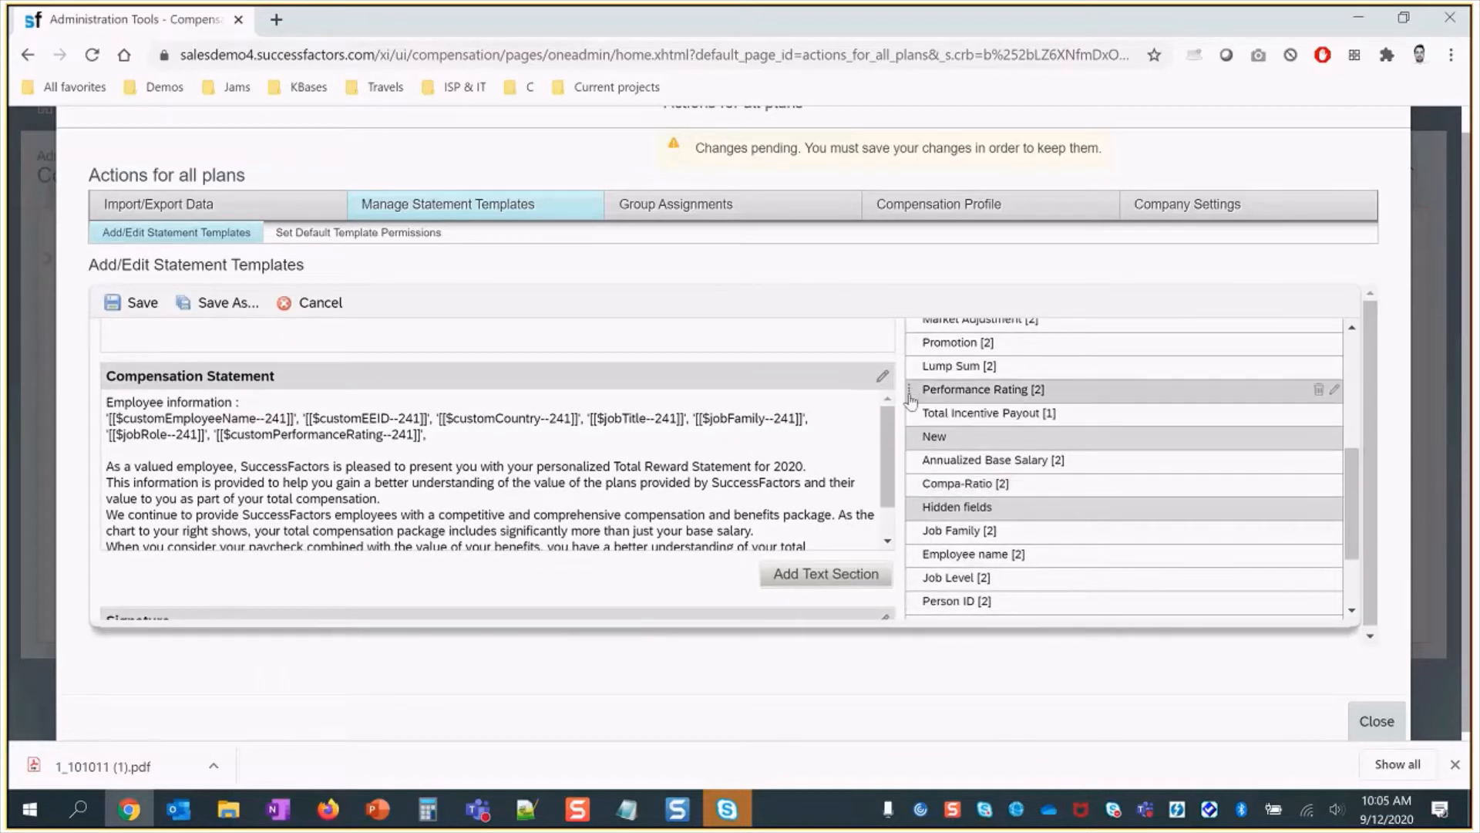
pyautogui.moveTo(917, 389); pyautogui.dragTo(929, 570)
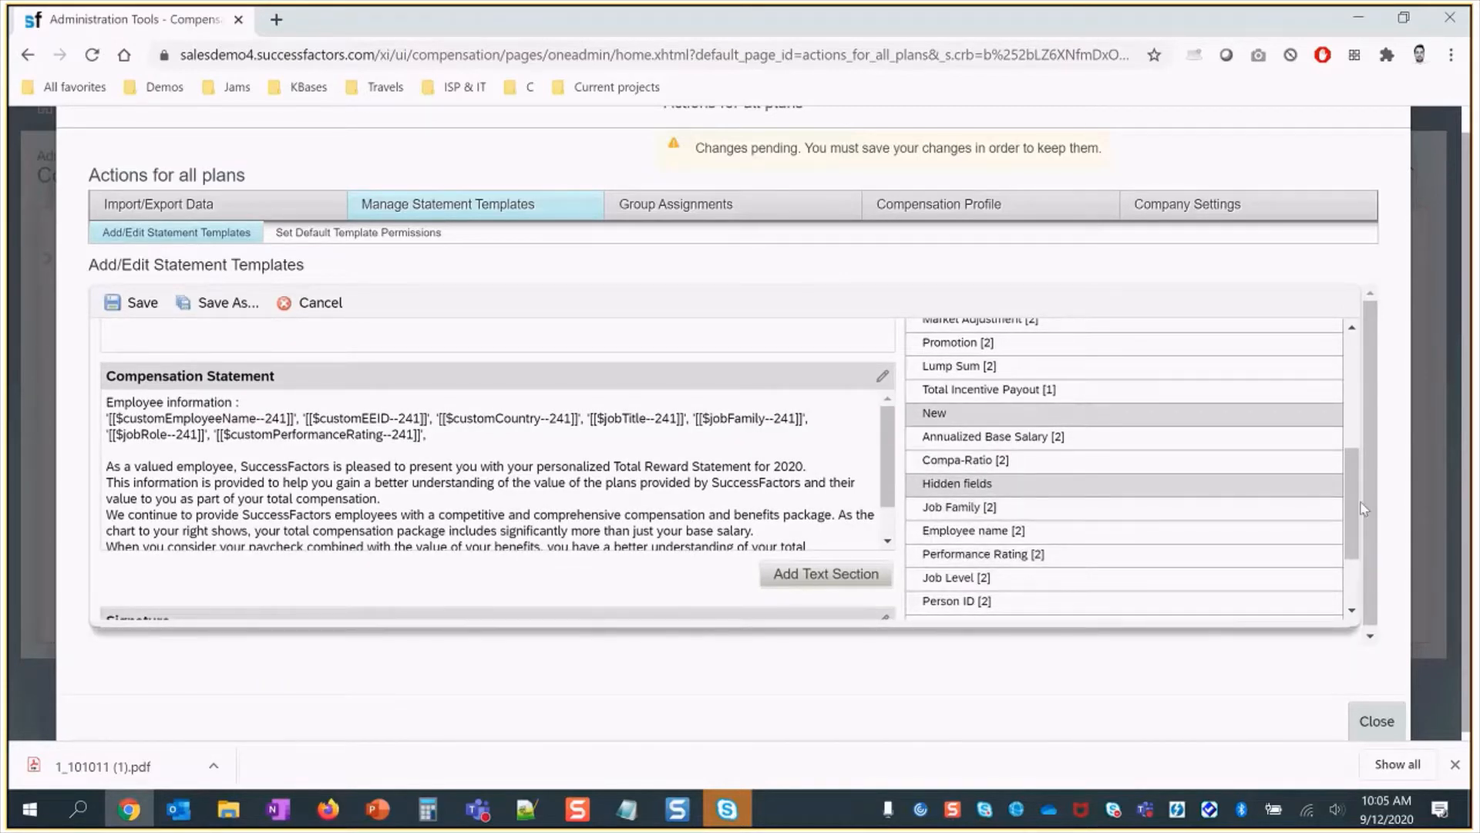
# - Edit the Hidden fields section and base its first display condition on the Annualized Base Salary field of the 2020 Salary Planning plan
pyautogui.moveTo(1354, 511); pyautogui.dragTo(1348, 530)
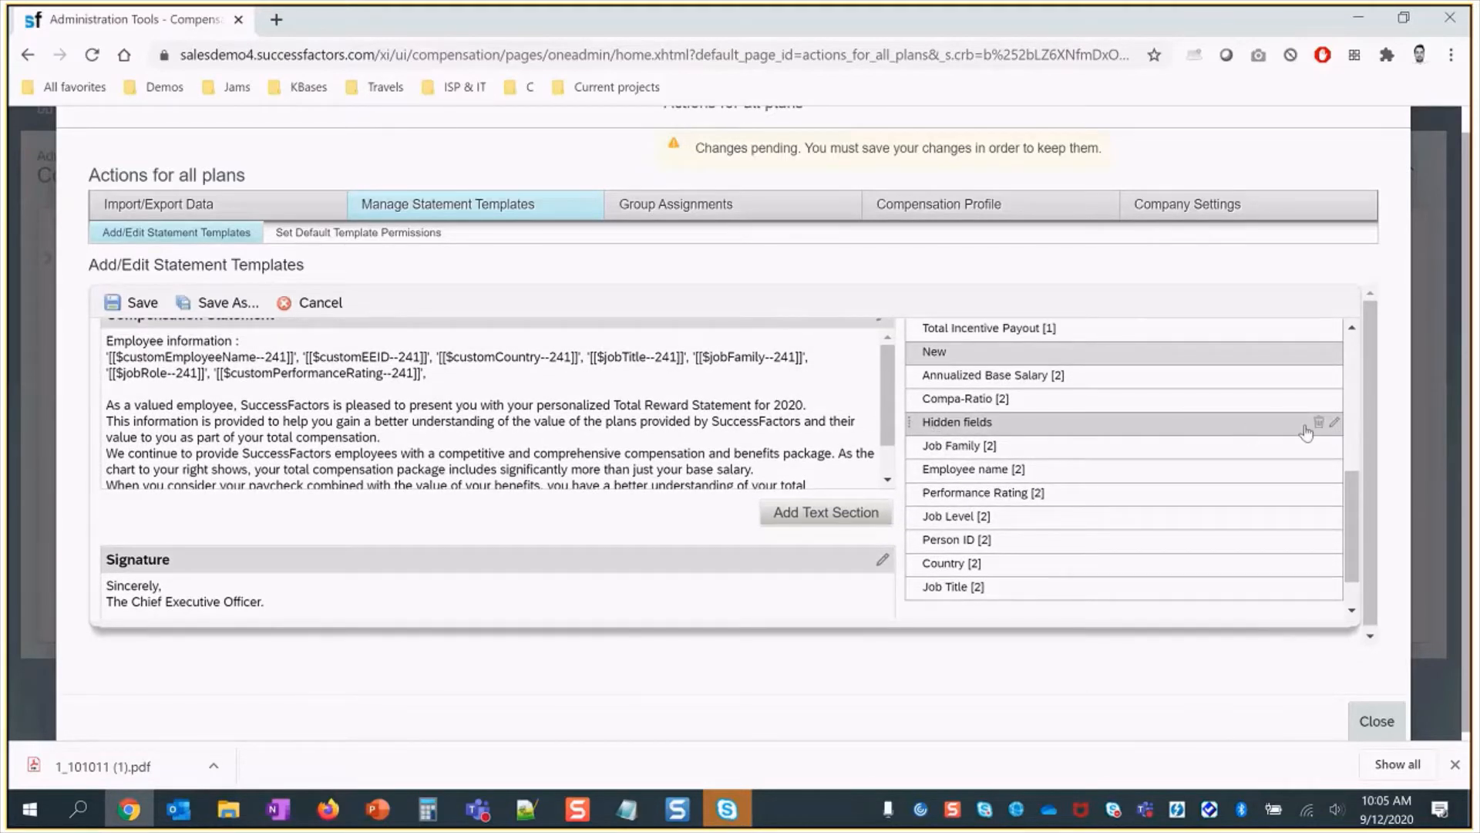
pyautogui.click(1334, 424)
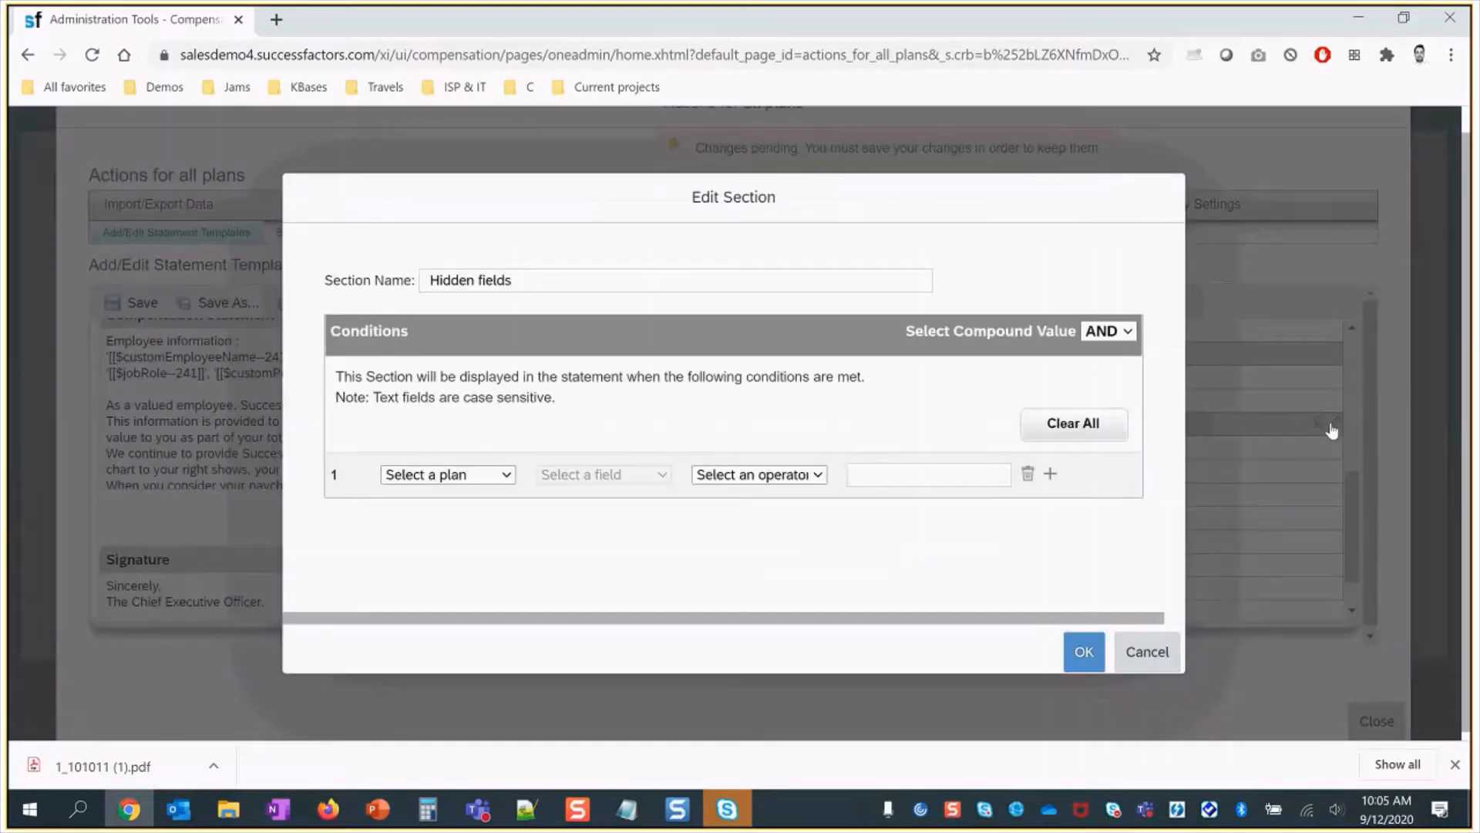
pyautogui.click(493, 476)
pyautogui.click(478, 567)
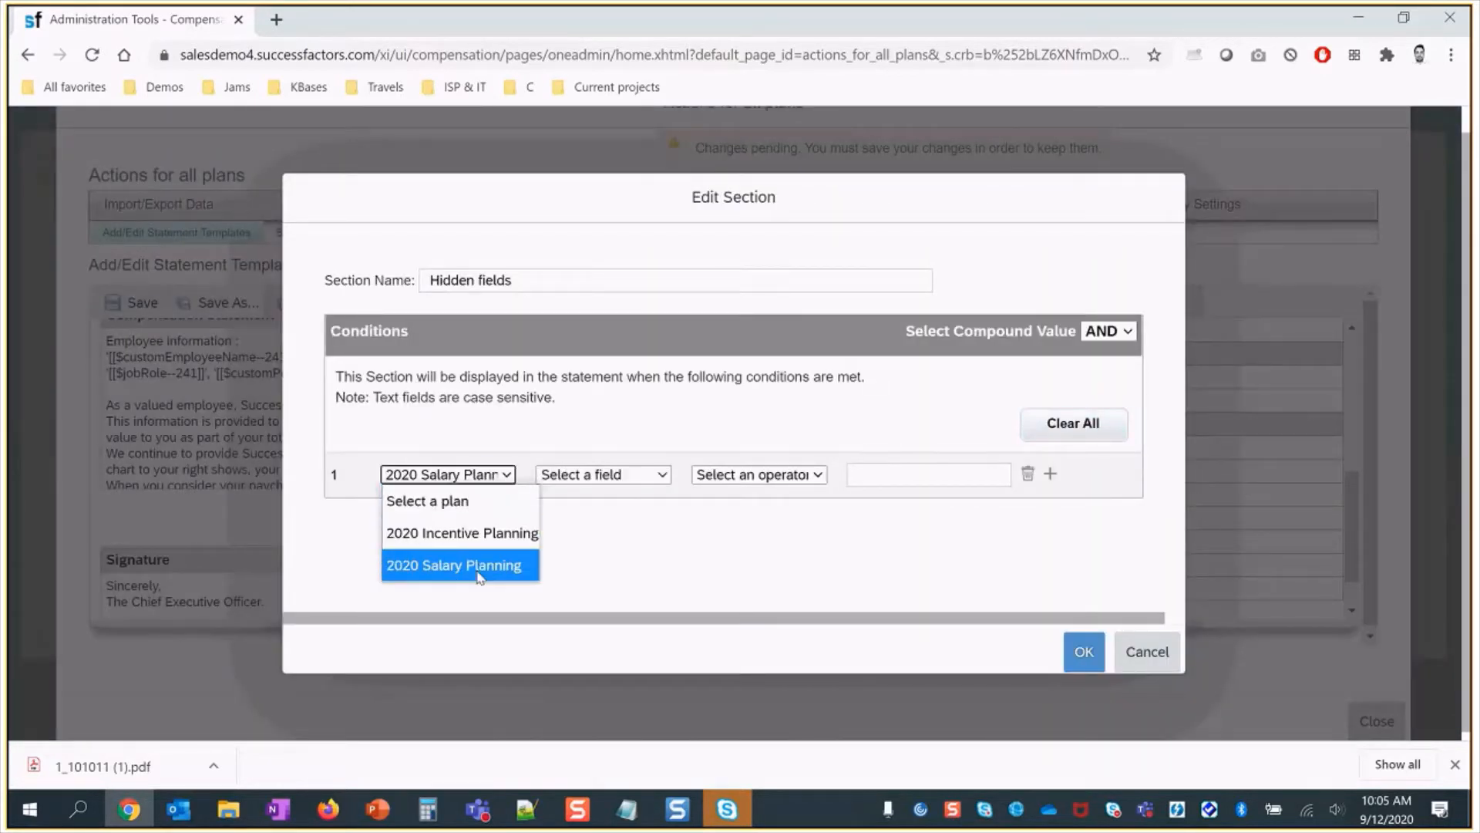
pyautogui.click(661, 476)
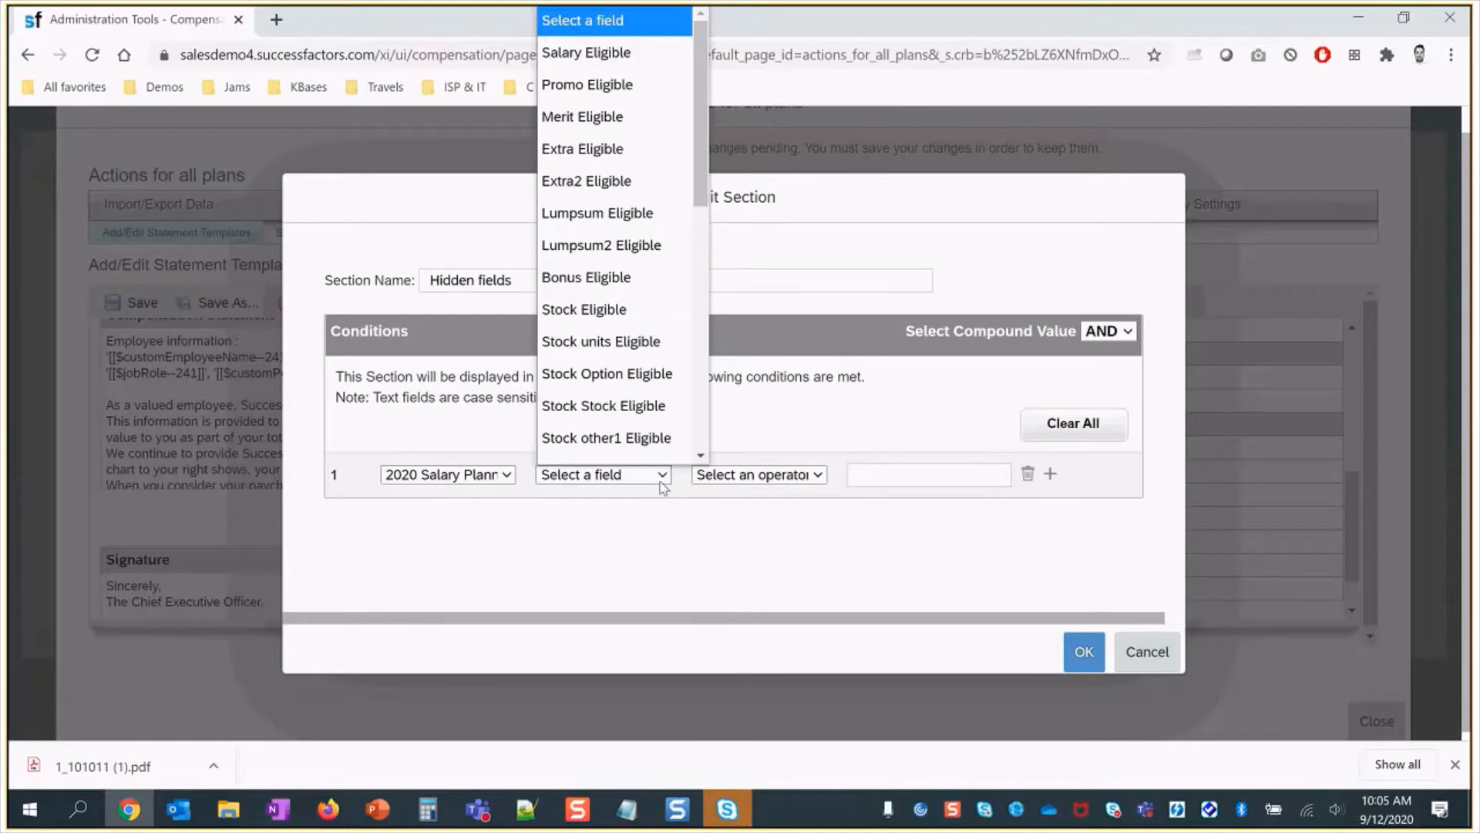
pyautogui.moveTo(700, 177); pyautogui.dragTo(698, 337)
pyautogui.moveTo(699, 258); pyautogui.dragTo(699, 331)
pyautogui.click(615, 225)
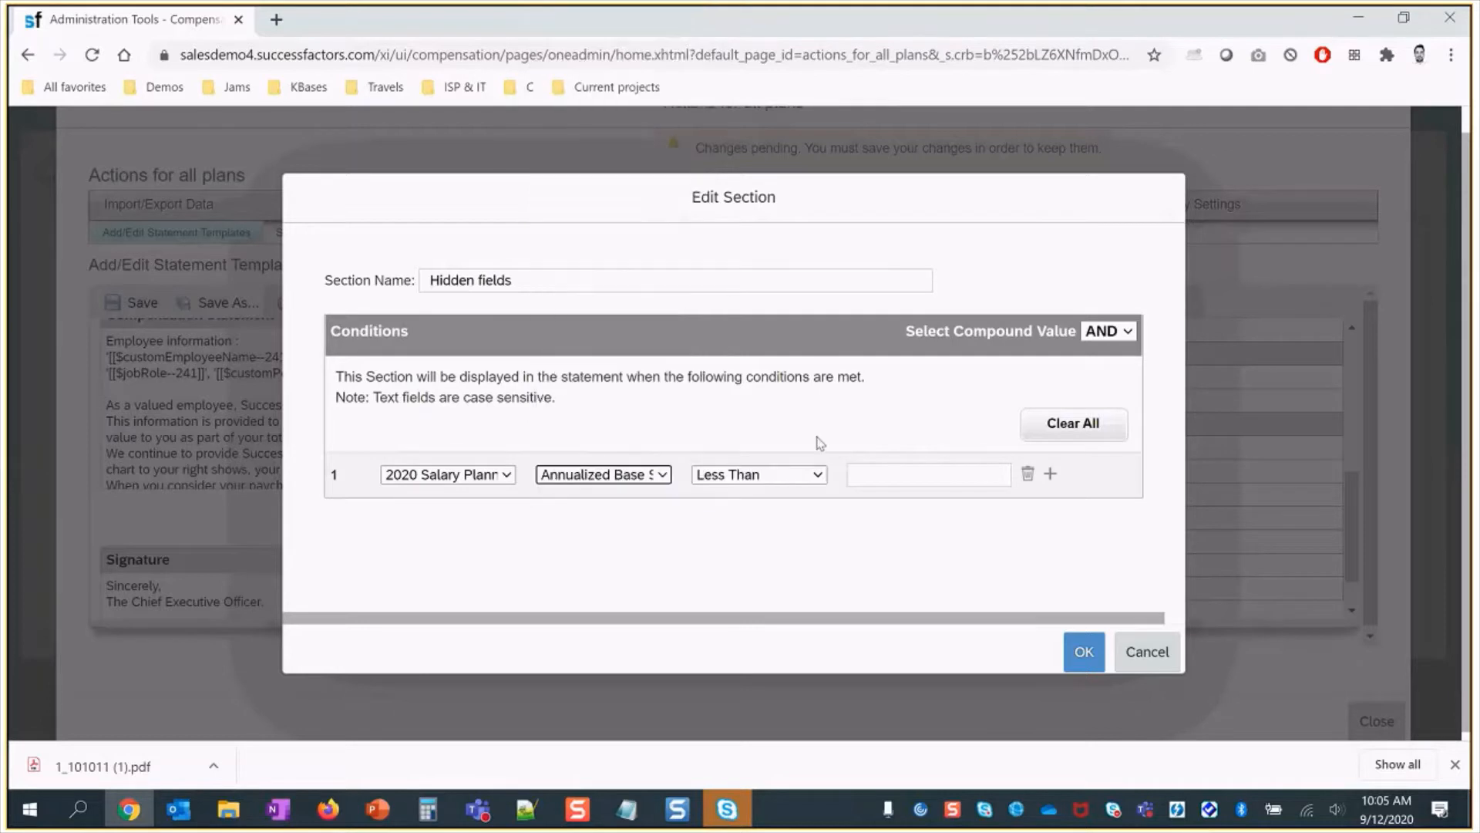
# - Complete the Hidden fields display condition with the Less Than operator and value 0, and accept the section changes
pyautogui.click(815, 476)
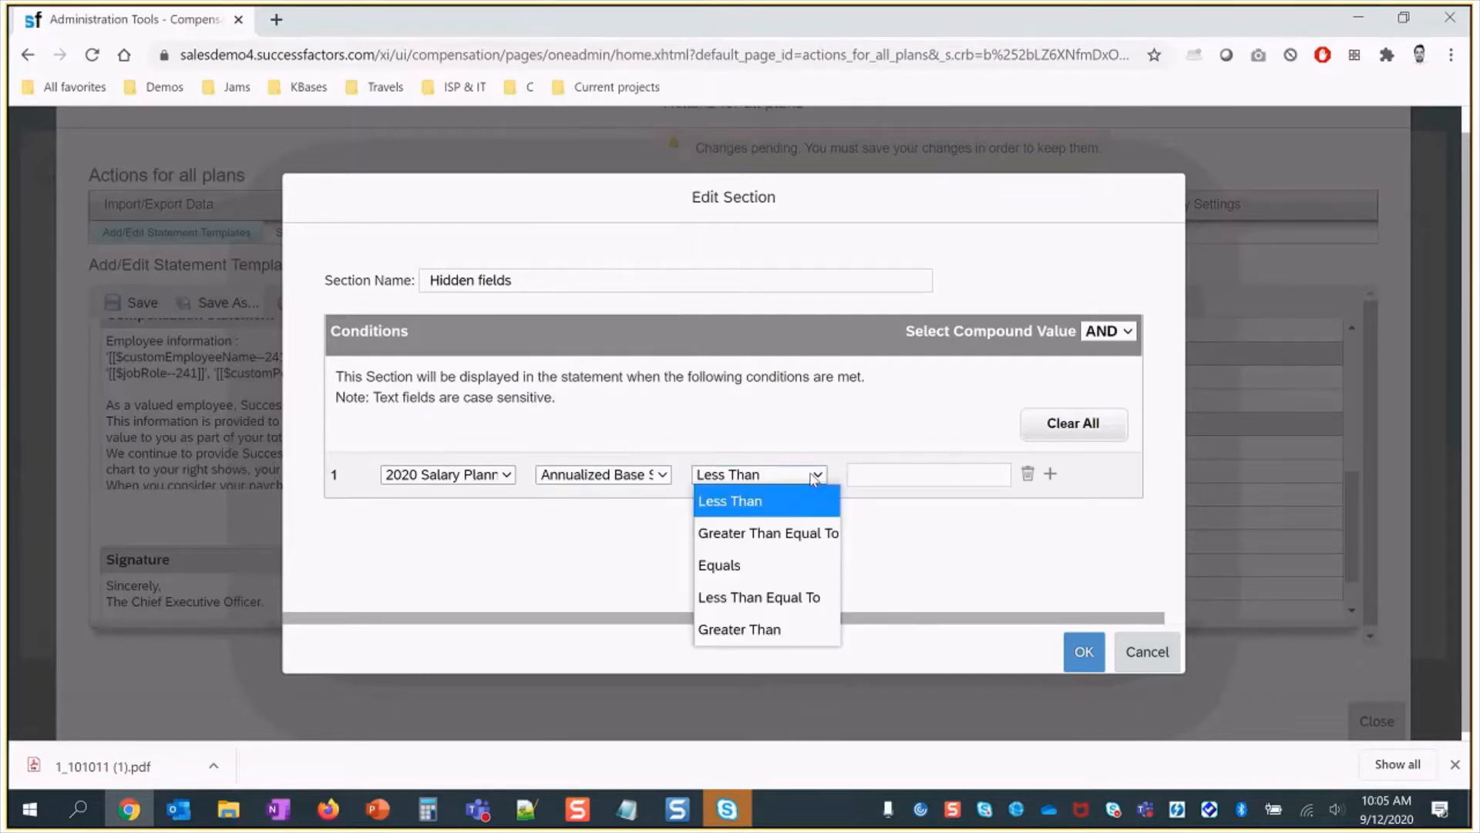
pyautogui.click(723, 512)
pyautogui.click(886, 475)
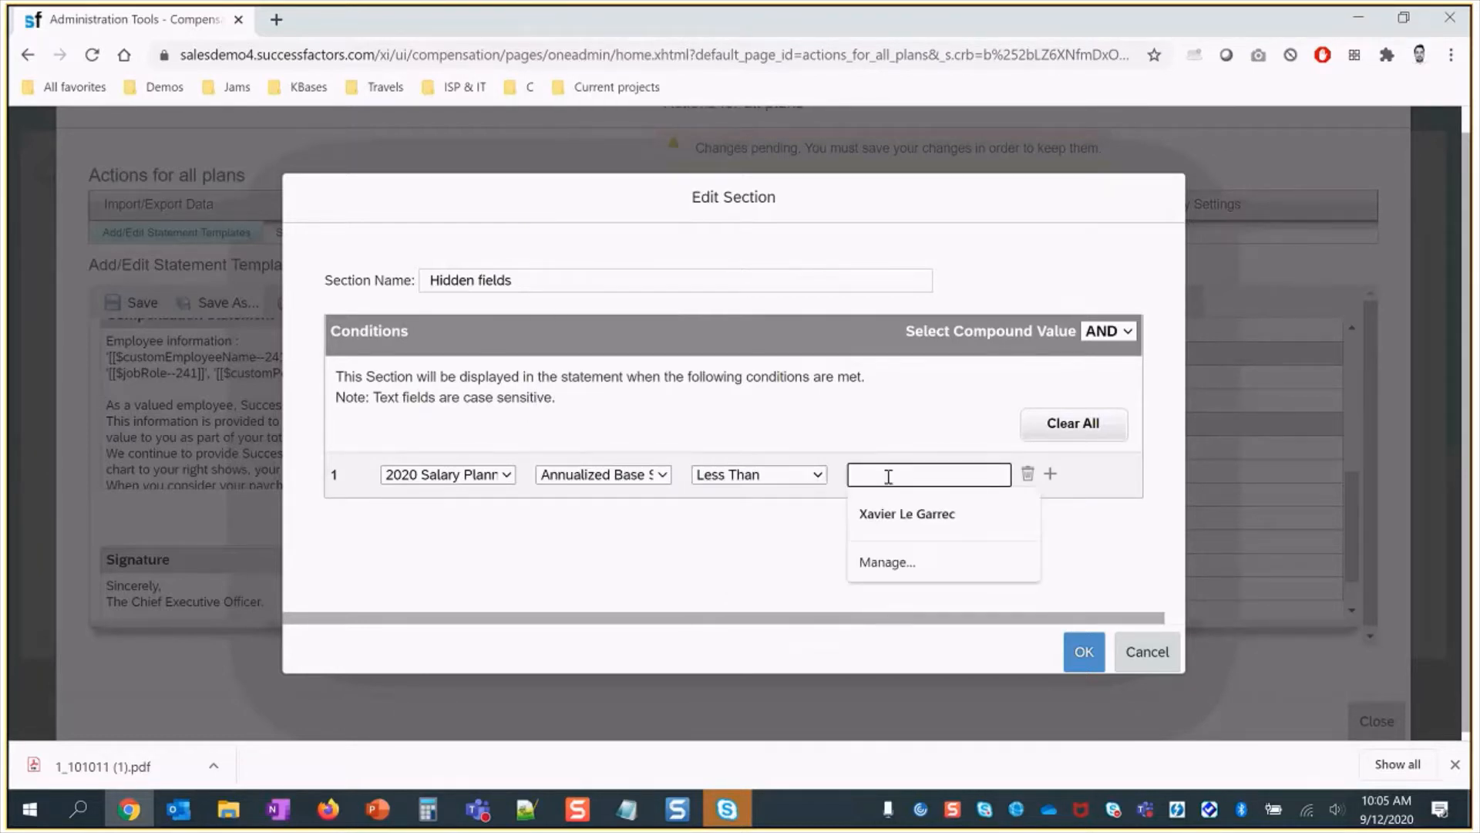
pyautogui.write('0')
pyautogui.doubleClick(388, 377)
pyautogui.moveTo(434, 374); pyautogui.dragTo(873, 379)
pyautogui.click(889, 390)
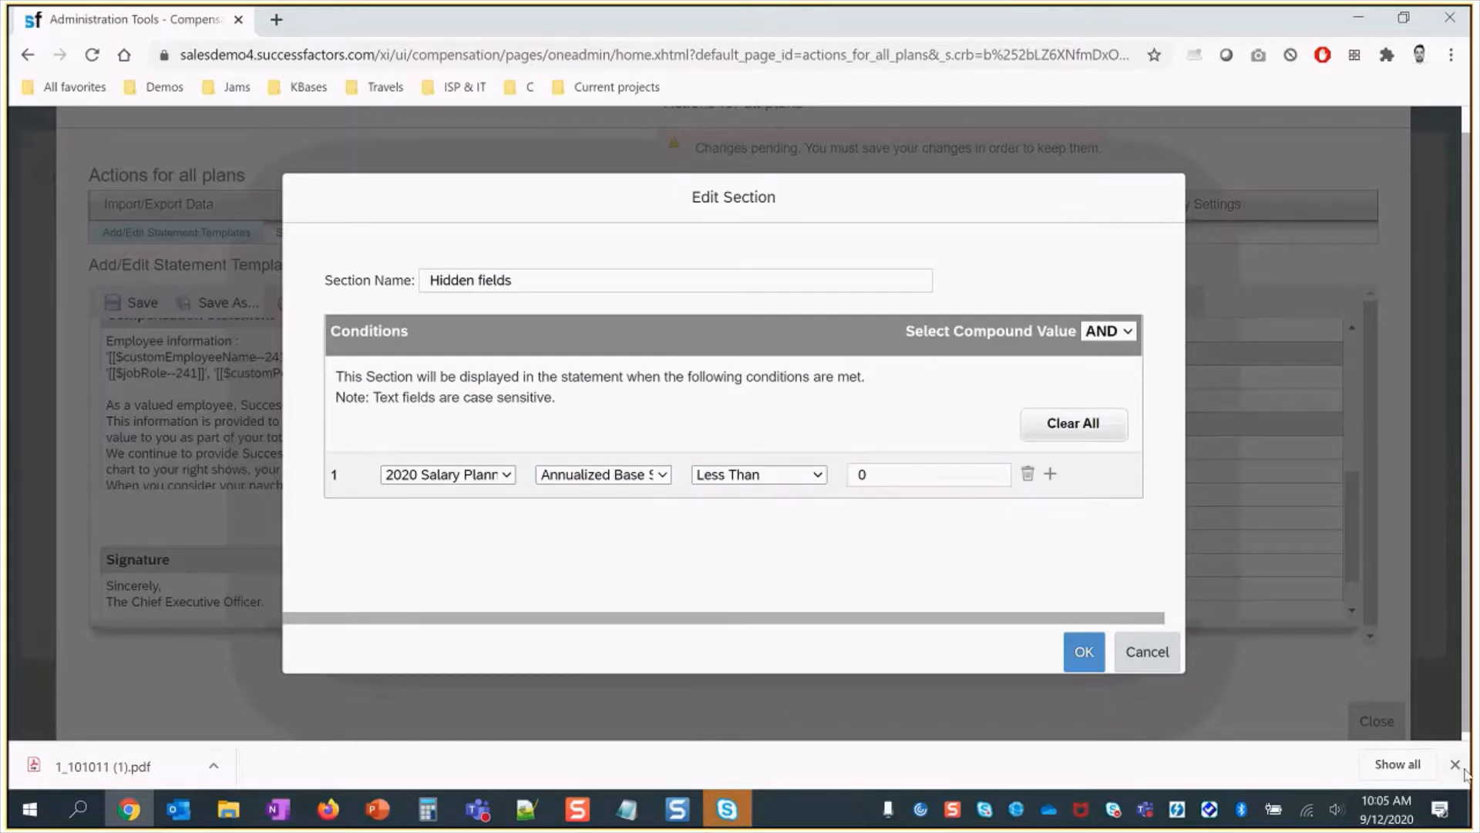
pyautogui.click(1455, 765)
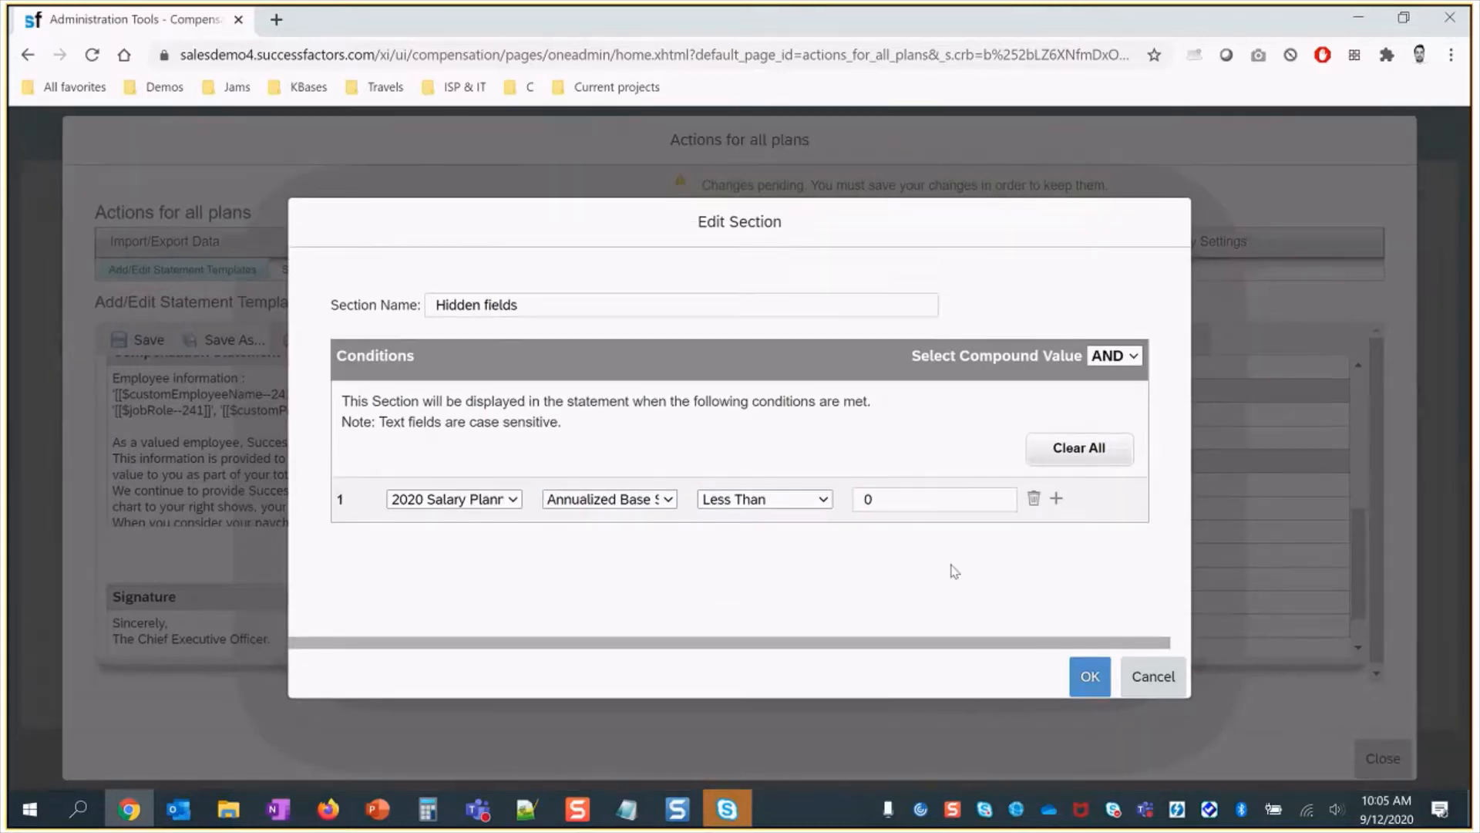
pyautogui.click(1086, 669)
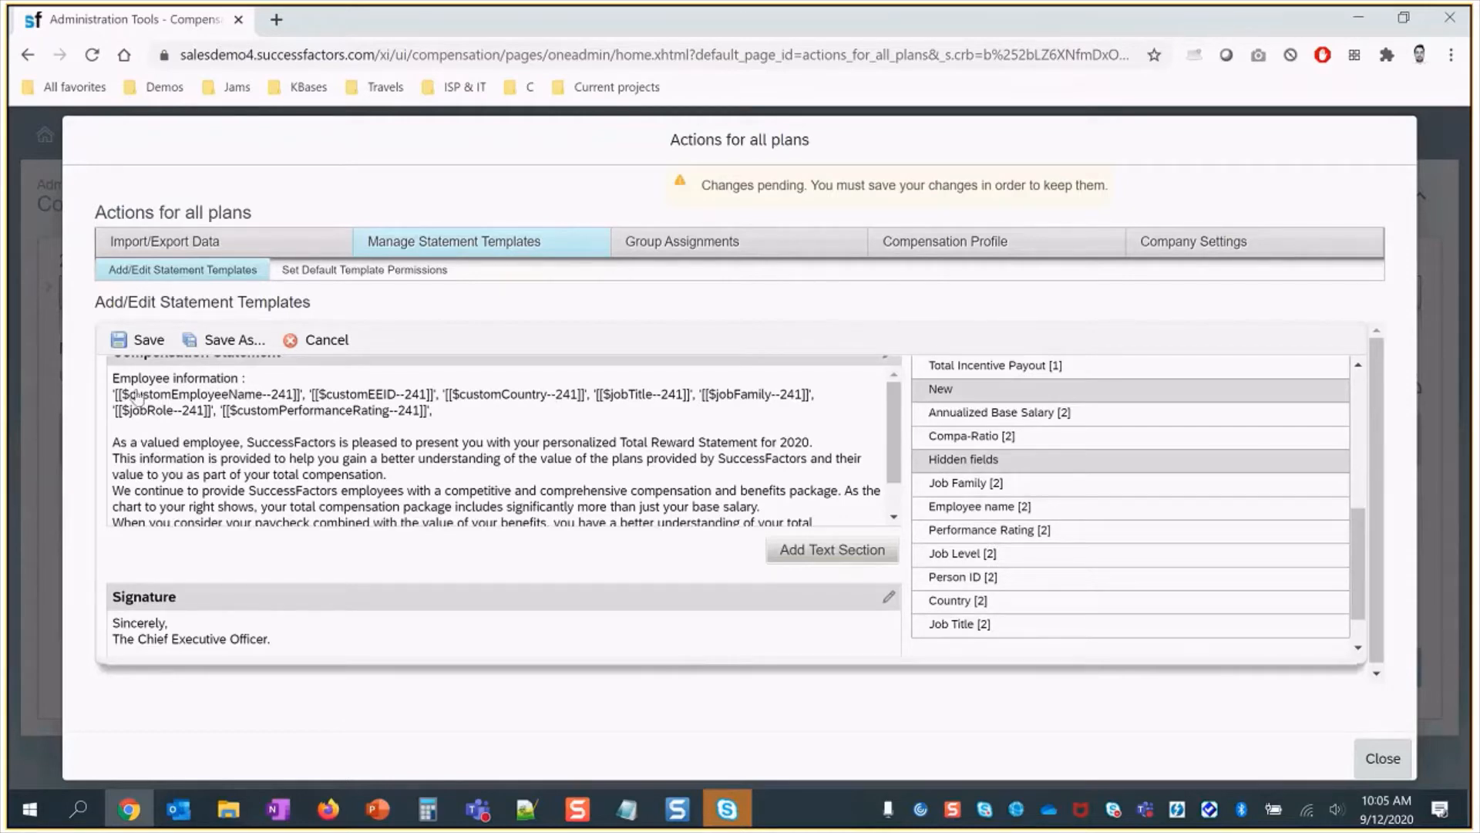
# - Save the changes made to the 2020 Total Reward Statement template
pyautogui.click(142, 339)
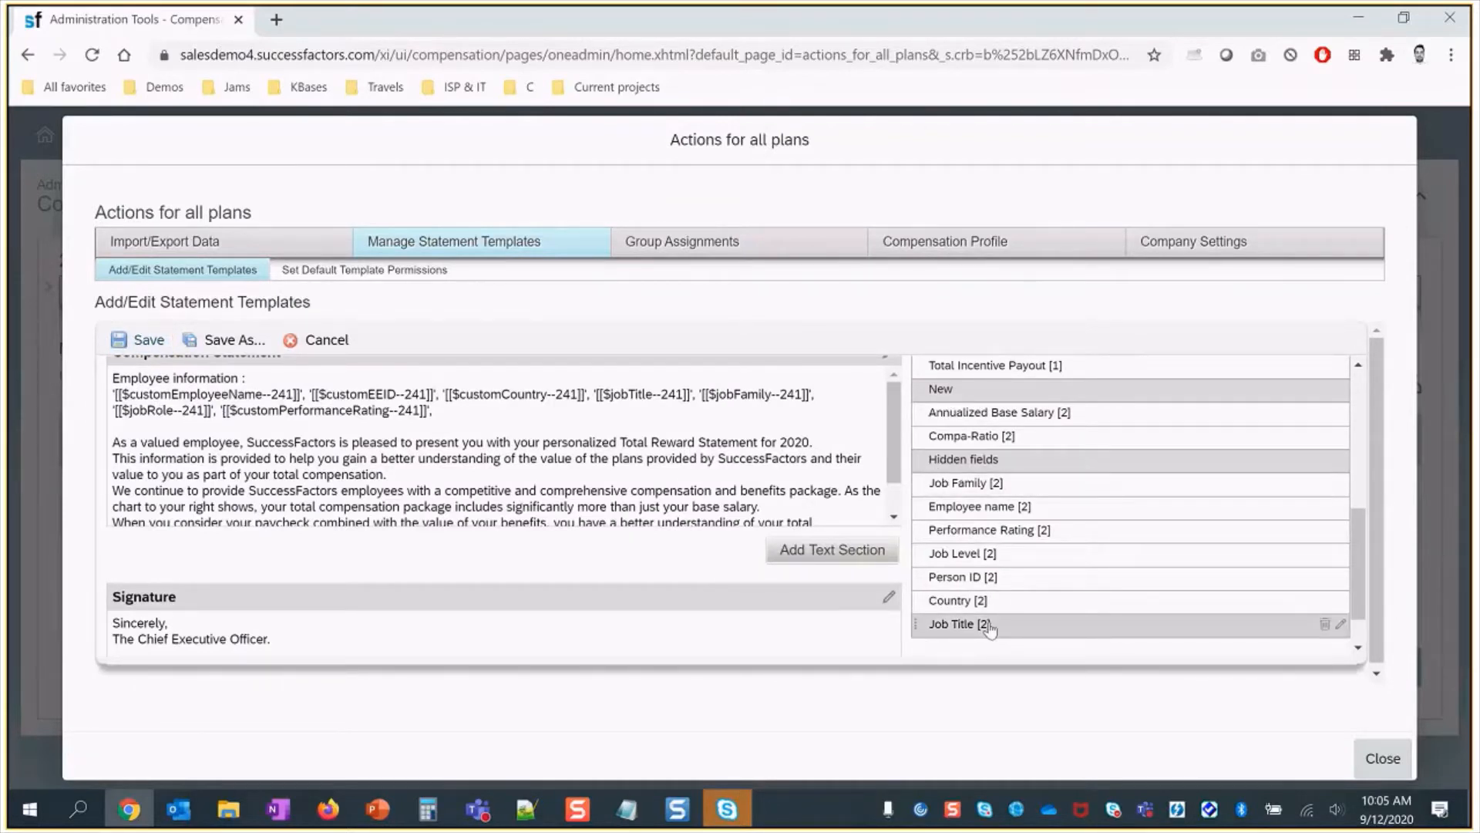
pyautogui.scroll(1, 1353, 595)
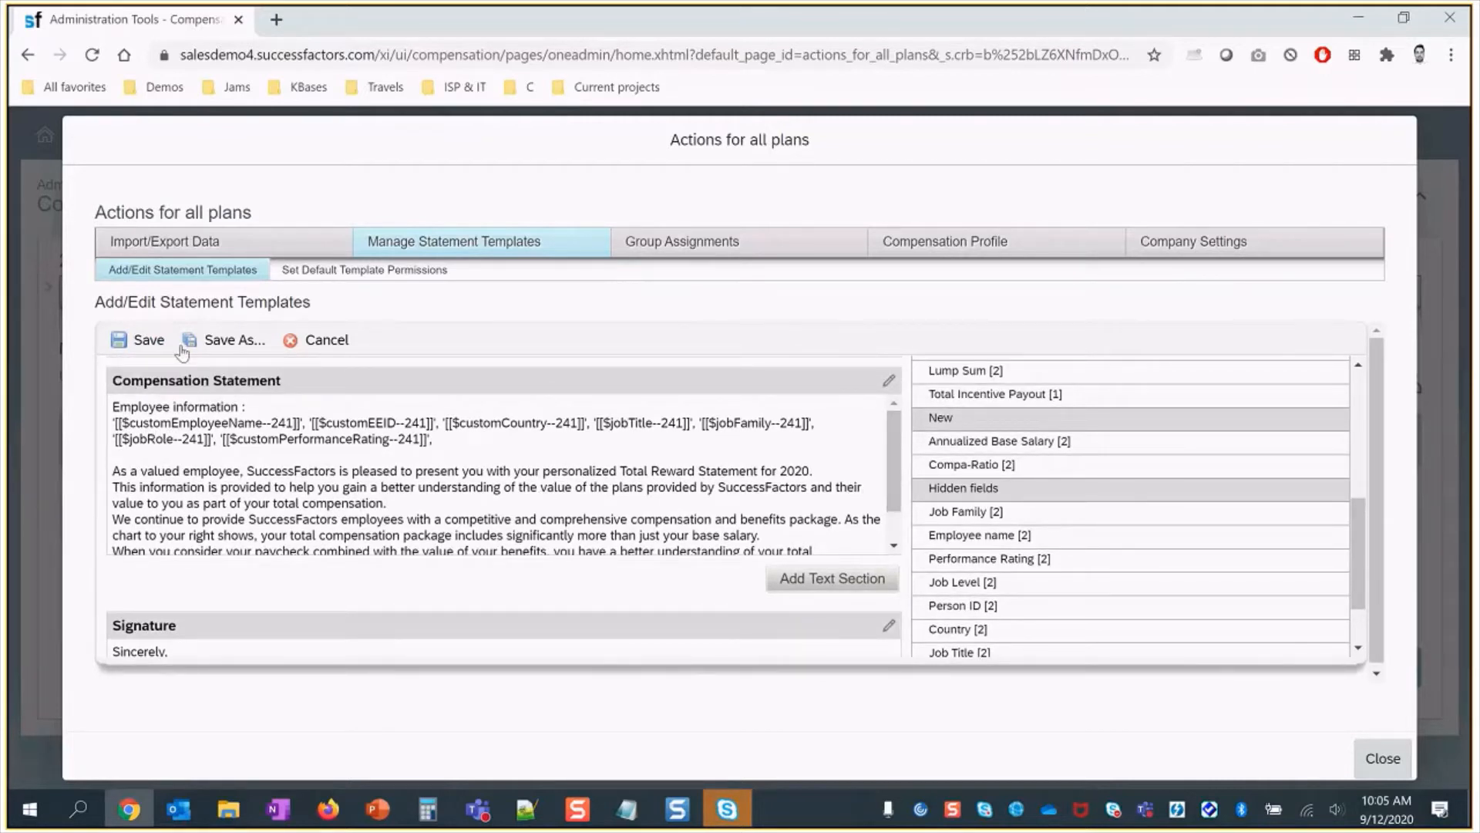
pyautogui.click(151, 340)
# - Set the entire Compensation Statement text to size S, and save and close the template editor
pyautogui.moveTo(113, 406); pyautogui.dragTo(404, 543)
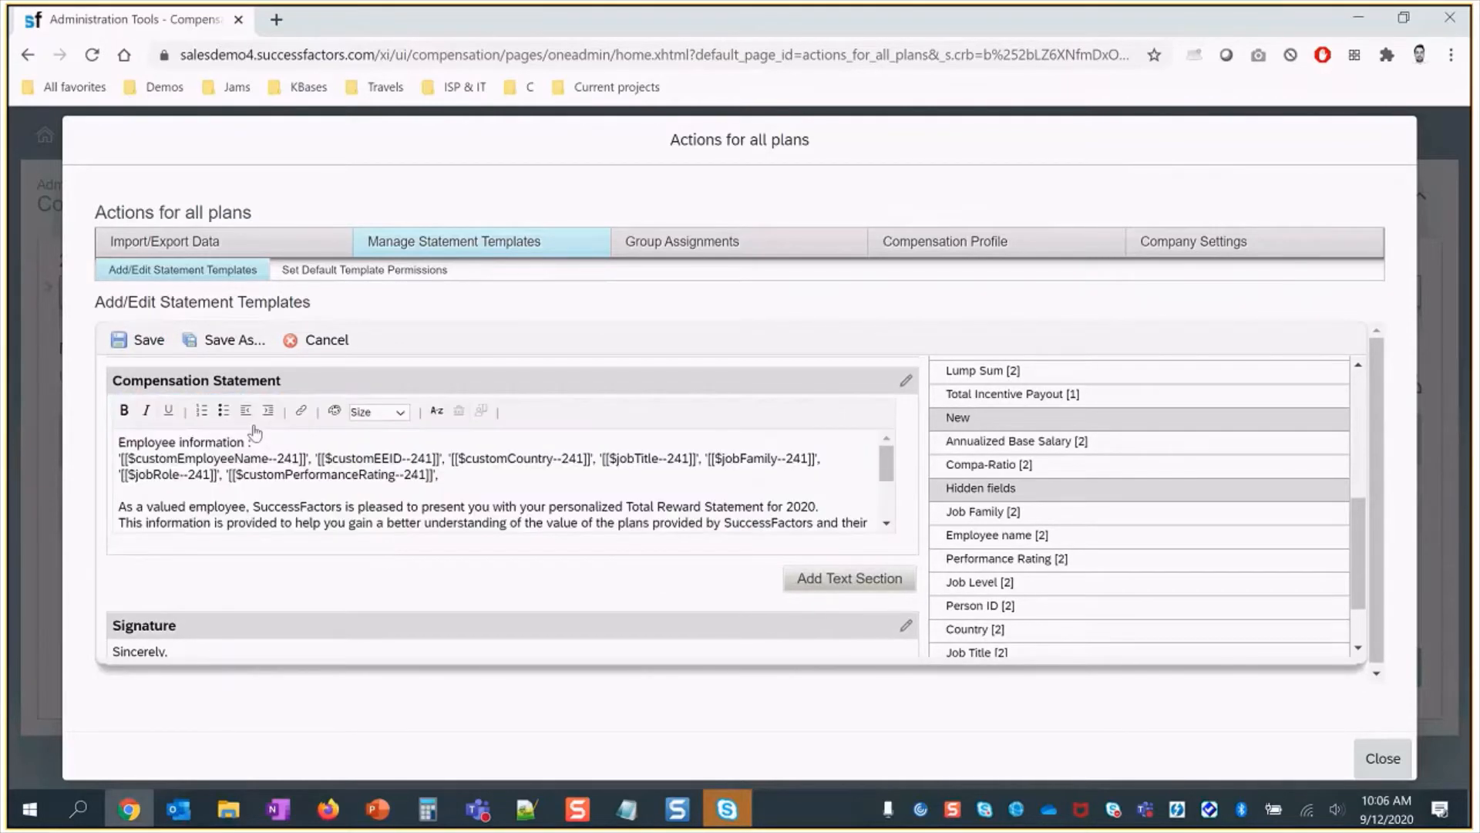
pyautogui.click(122, 452)
pyautogui.hotkey('ctrl', 'a')
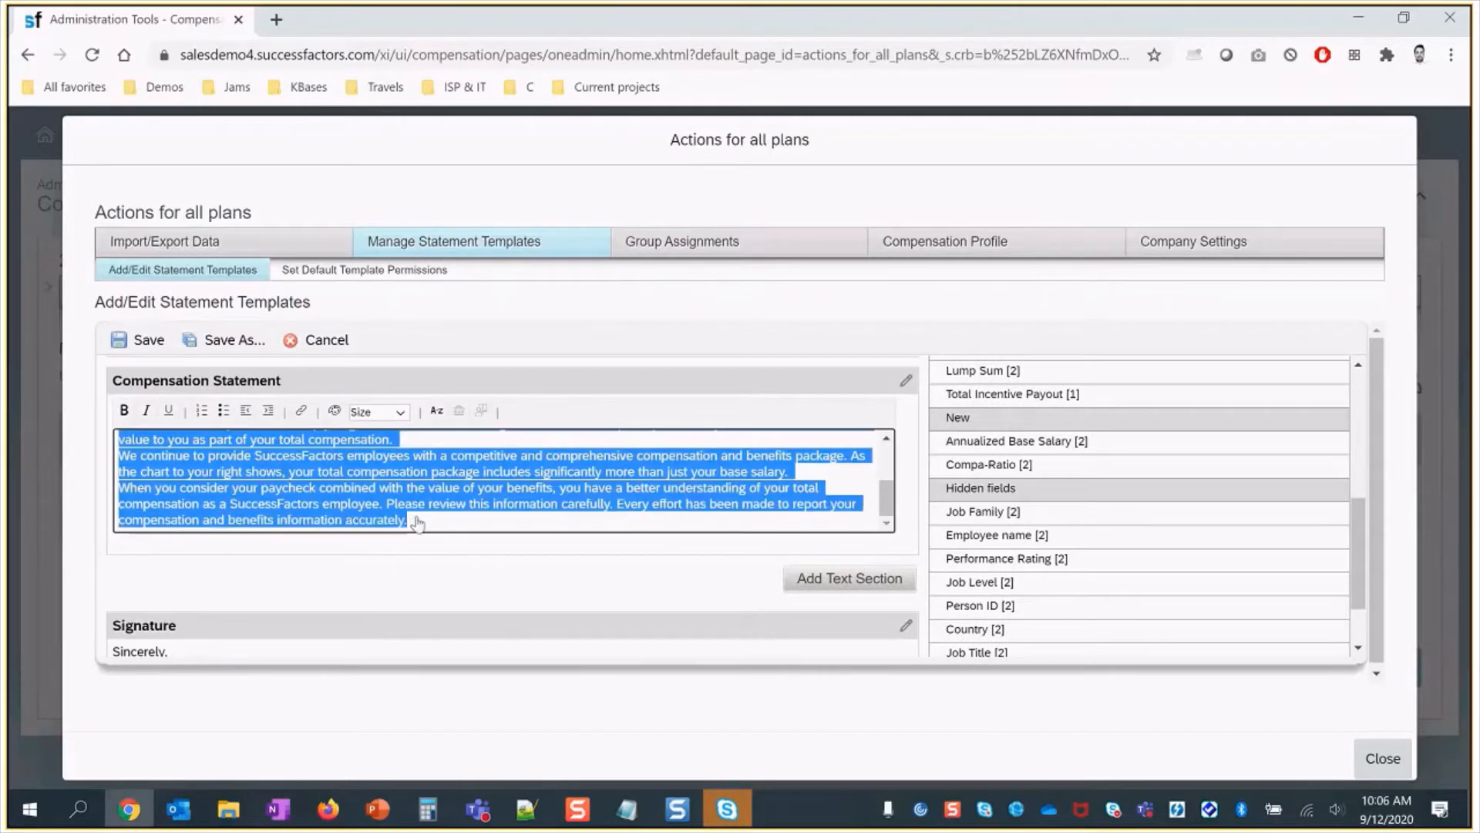
pyautogui.click(389, 412)
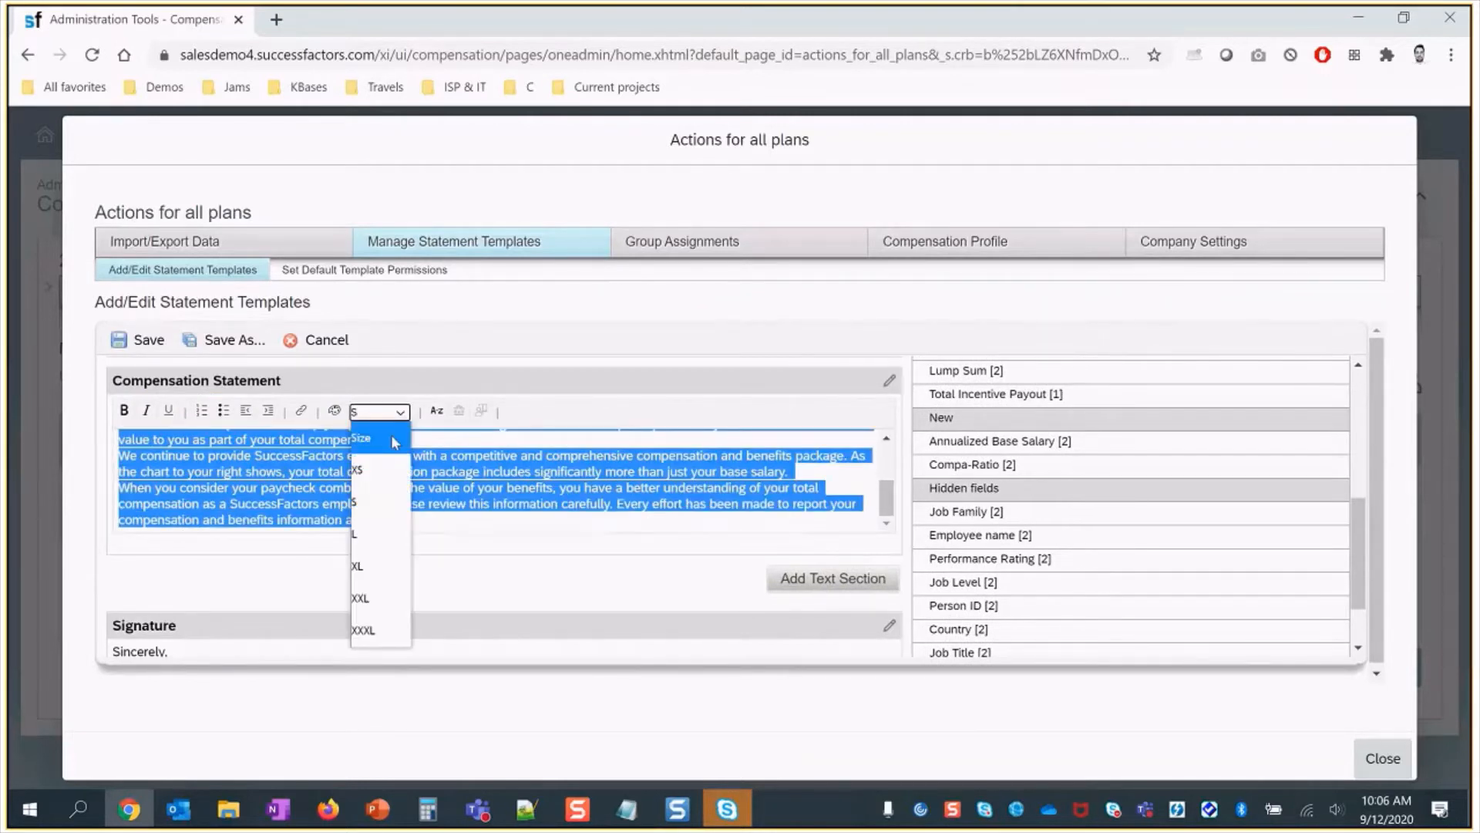
pyautogui.click(382, 497)
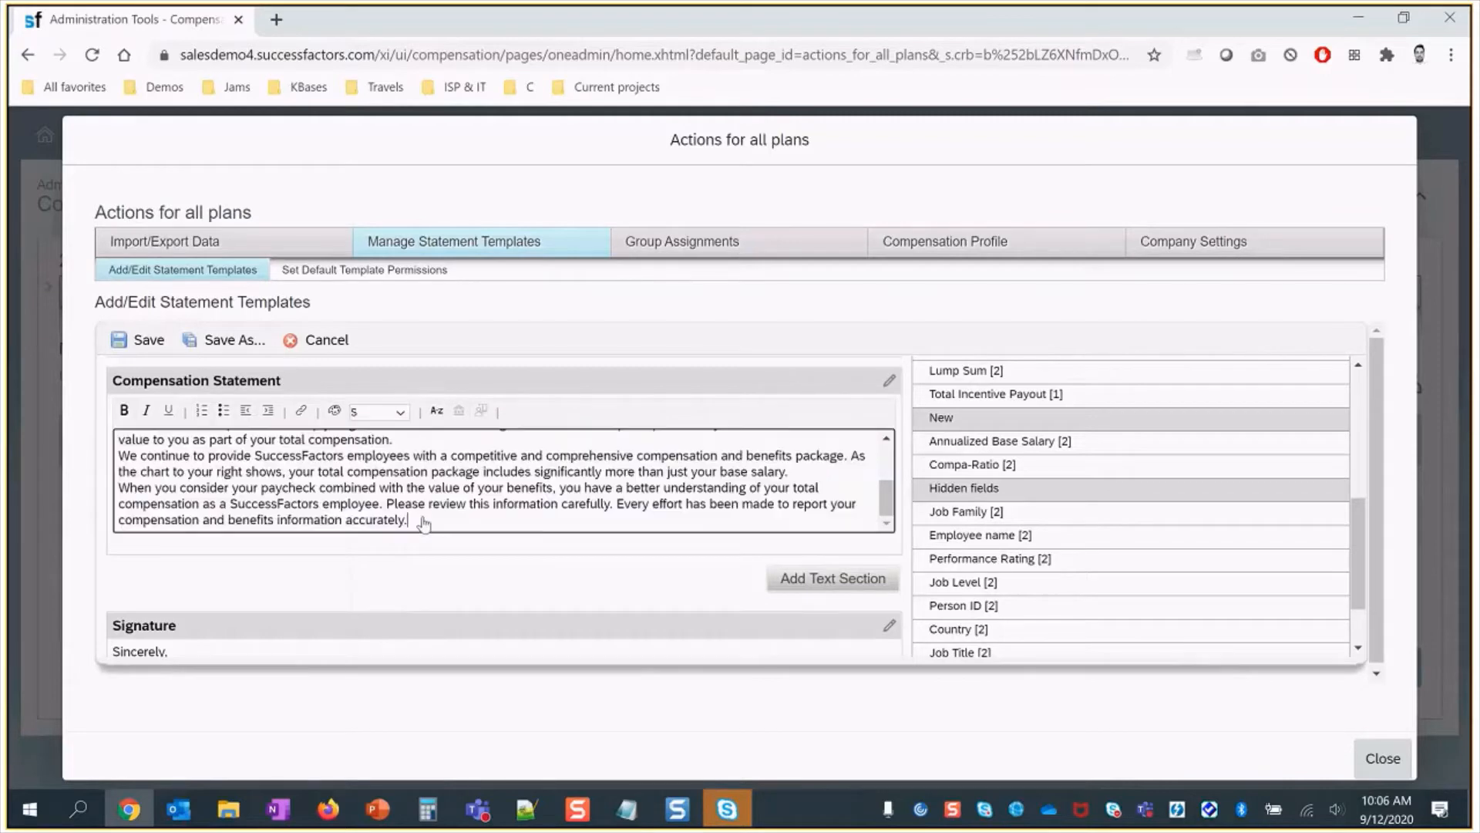
pyautogui.click(144, 342)
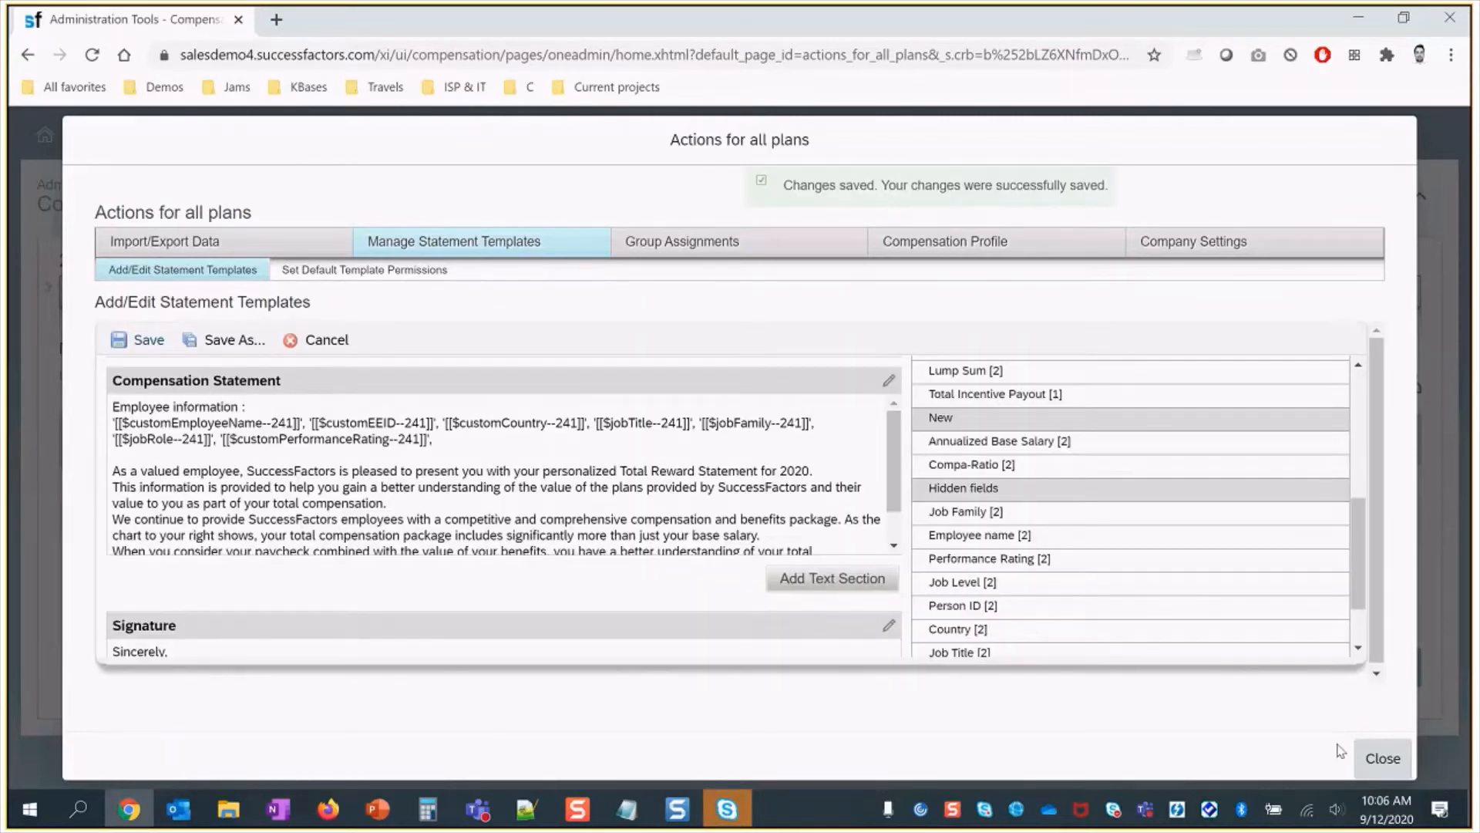
pyautogui.click(1372, 757)
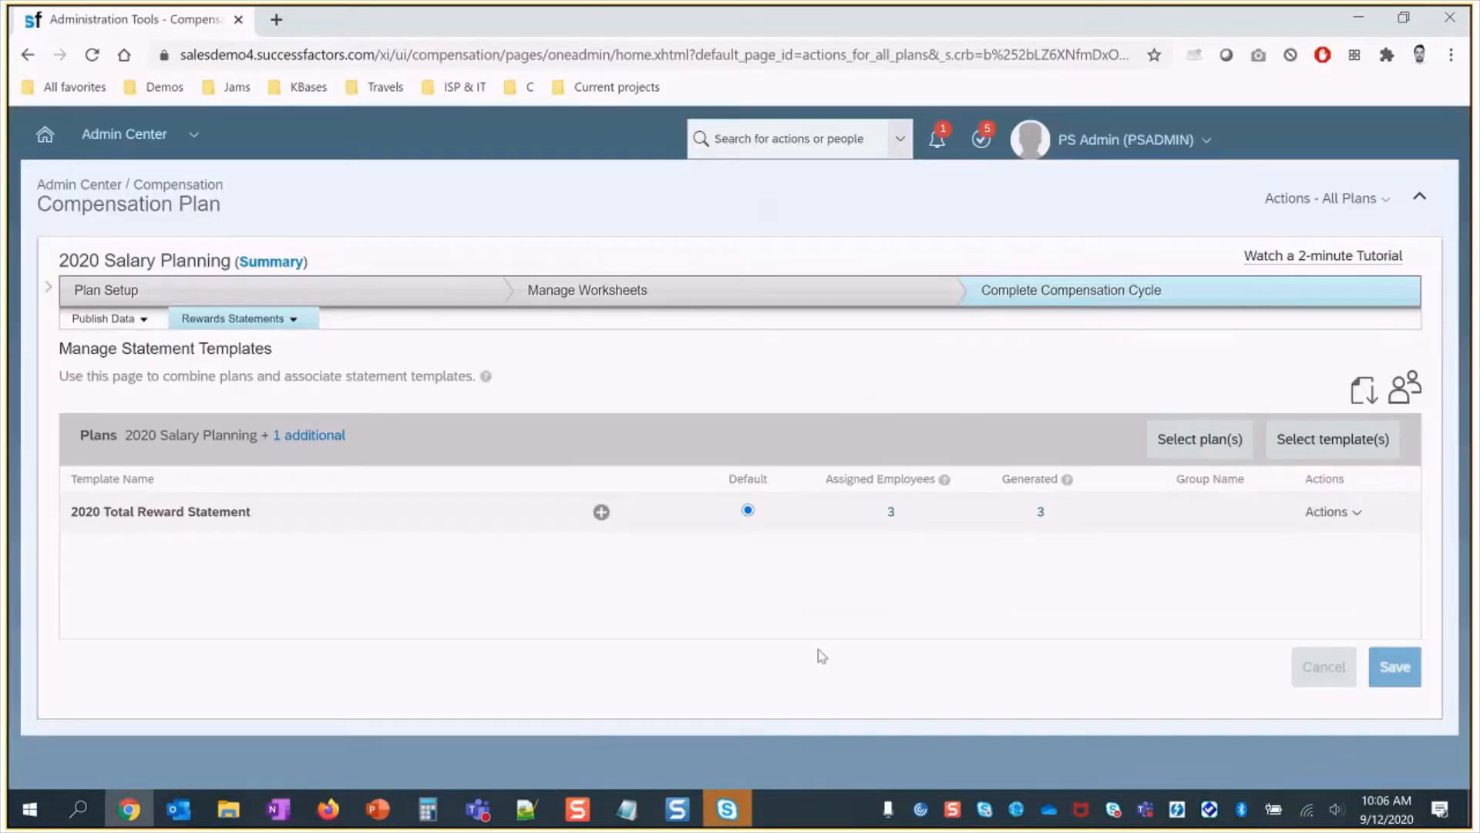
# - Recall the personal statements of all templates for the 2020 Salary Planning plan
pyautogui.click(280, 320)
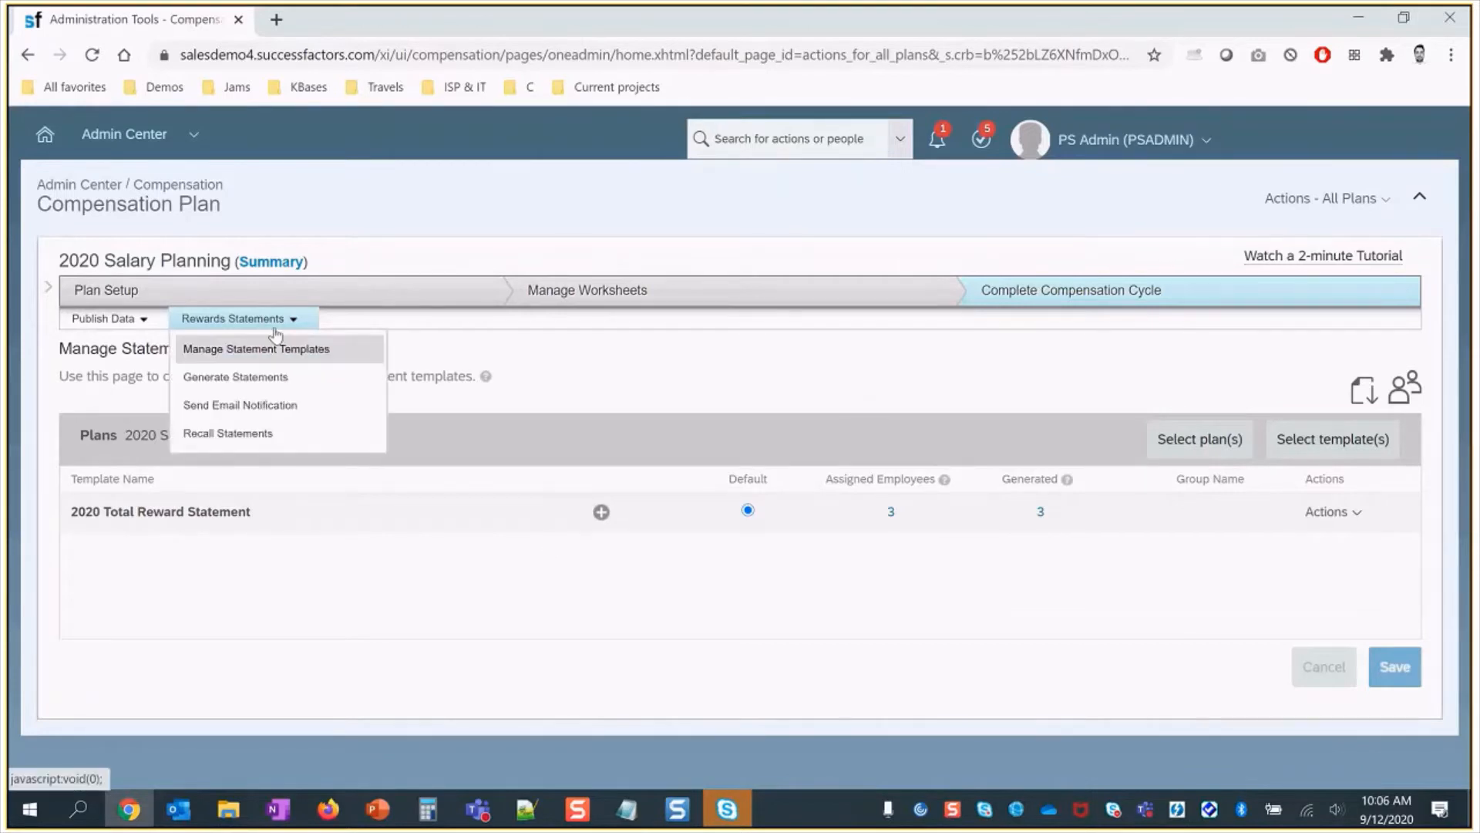
pyautogui.click(274, 435)
pyautogui.click(114, 552)
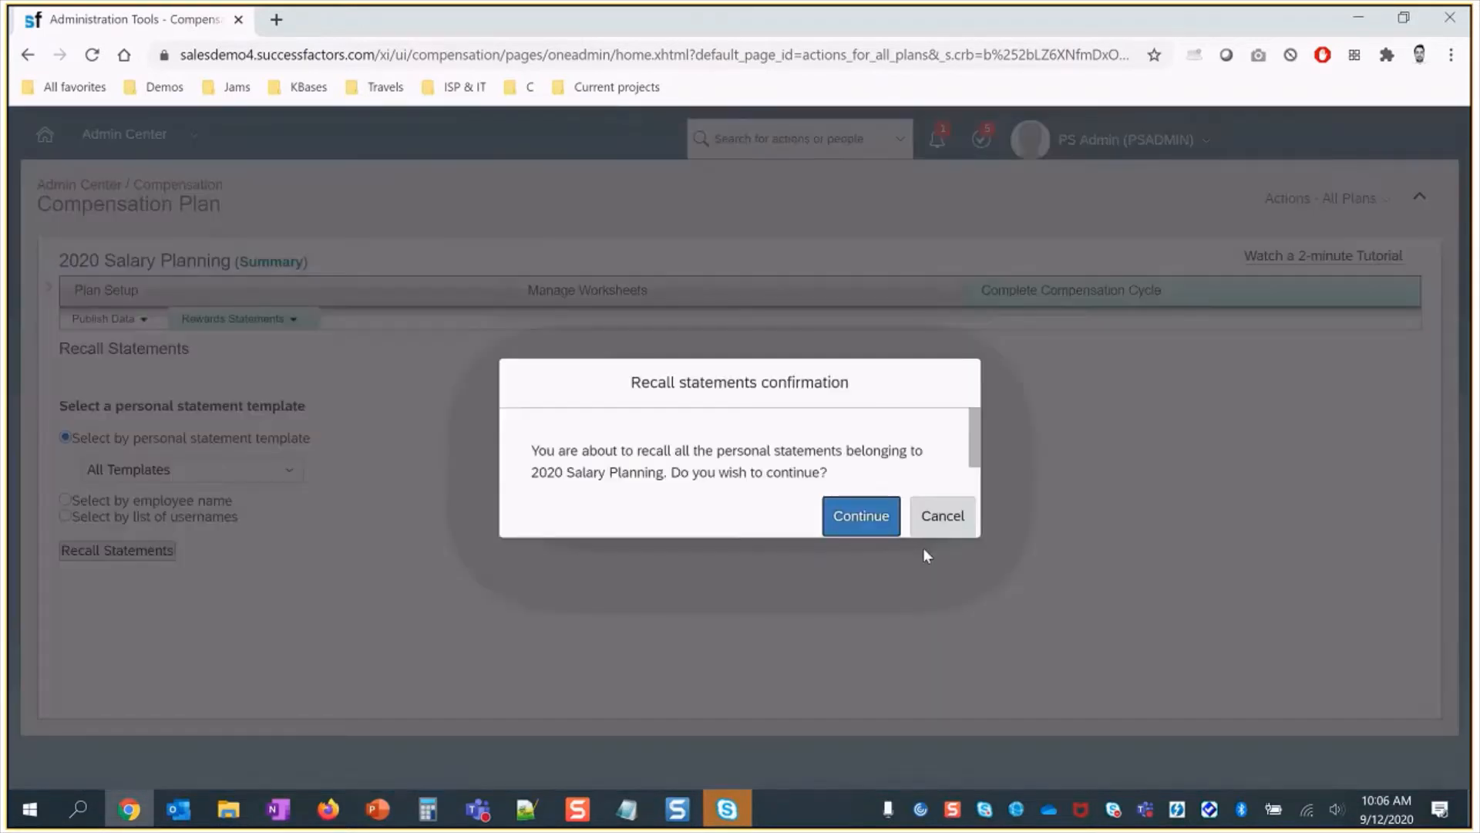
pyautogui.click(876, 517)
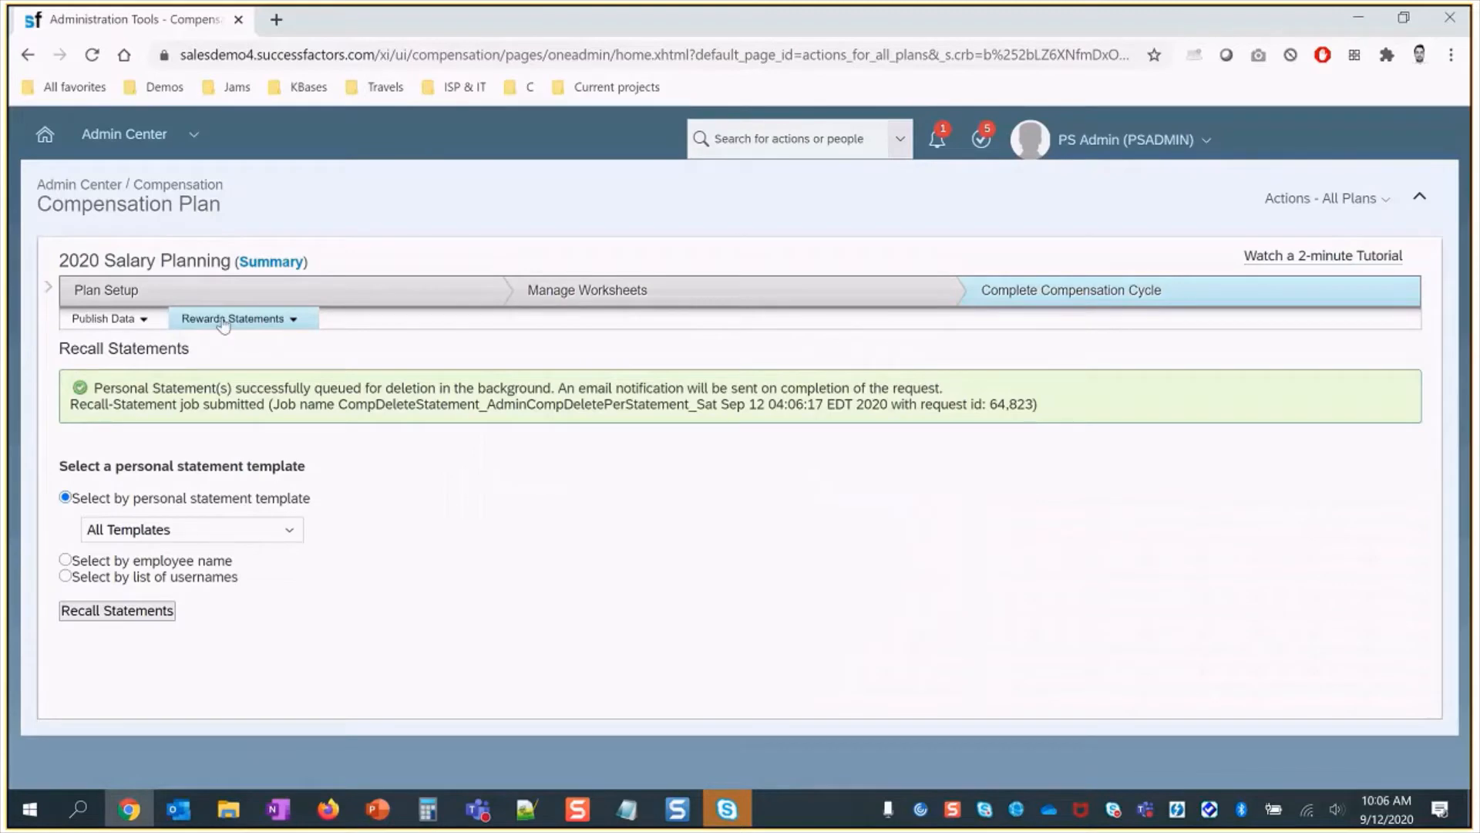
# - Check the recall job's status in Monitor Compensation Jobs and the generated statement count for the 2020 Total Reward Statement template
pyautogui.click(222, 321)
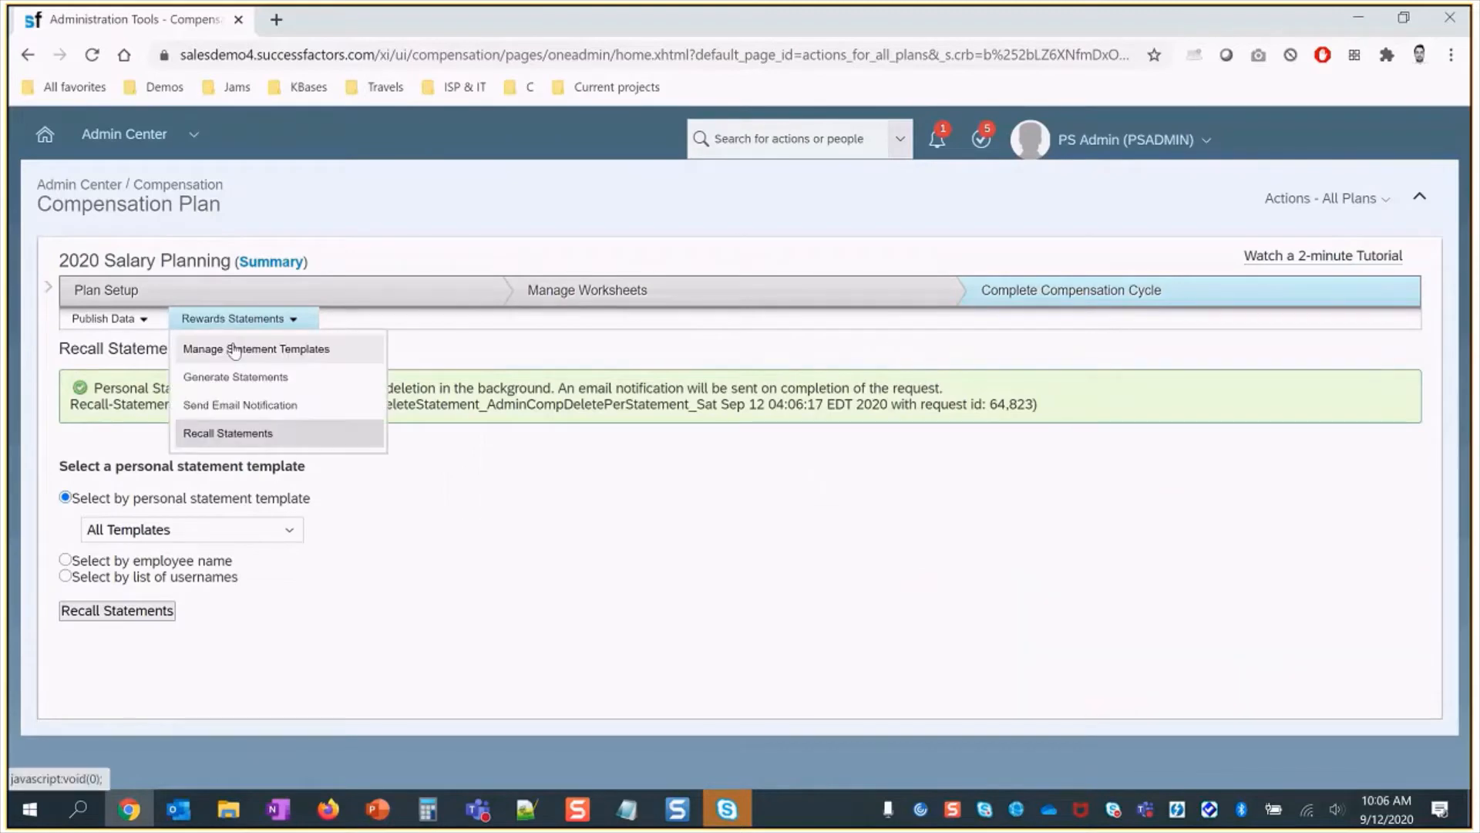
pyautogui.click(1320, 199)
pyautogui.click(1326, 375)
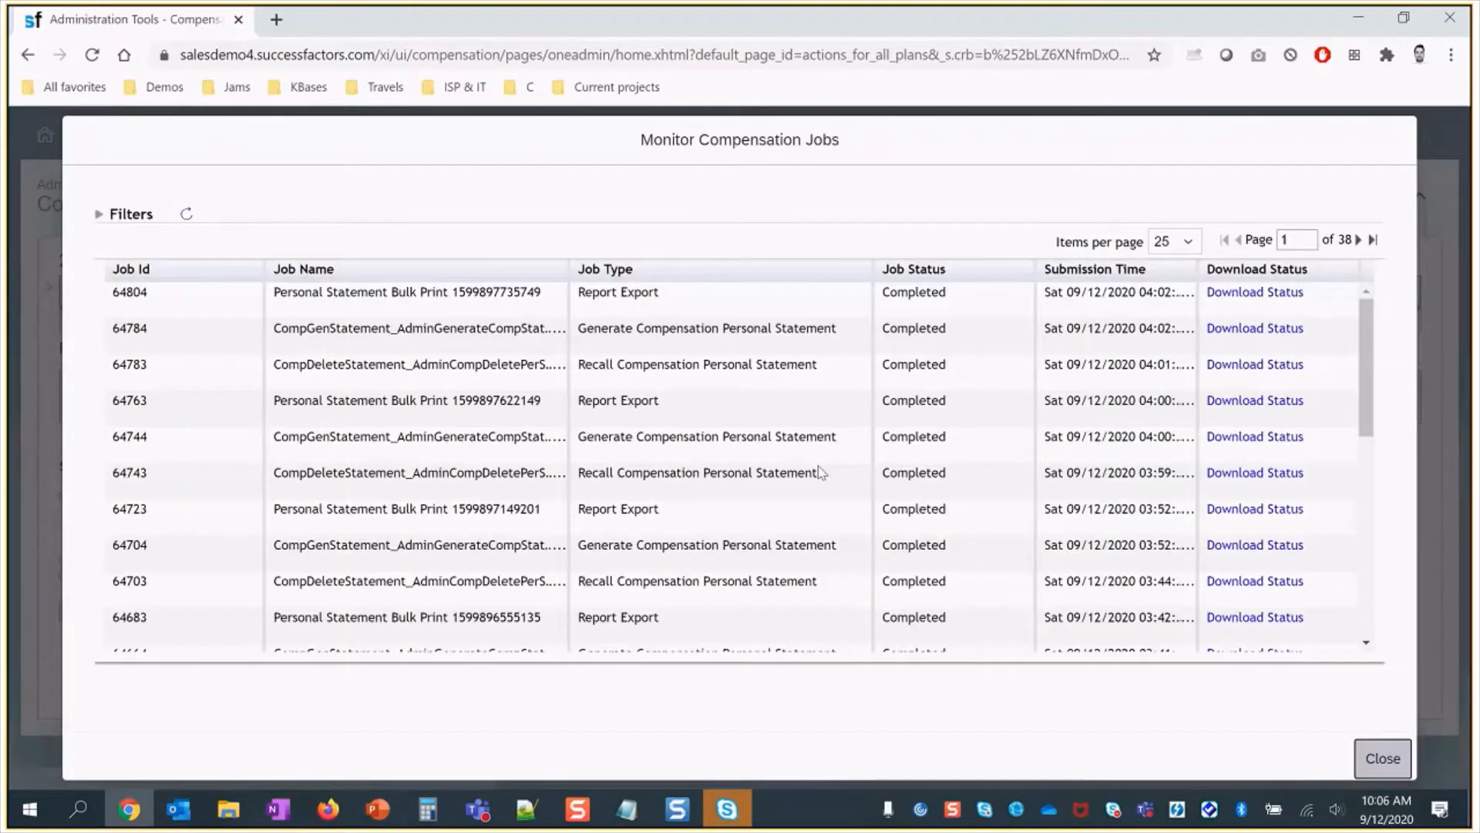
pyautogui.click(186, 221)
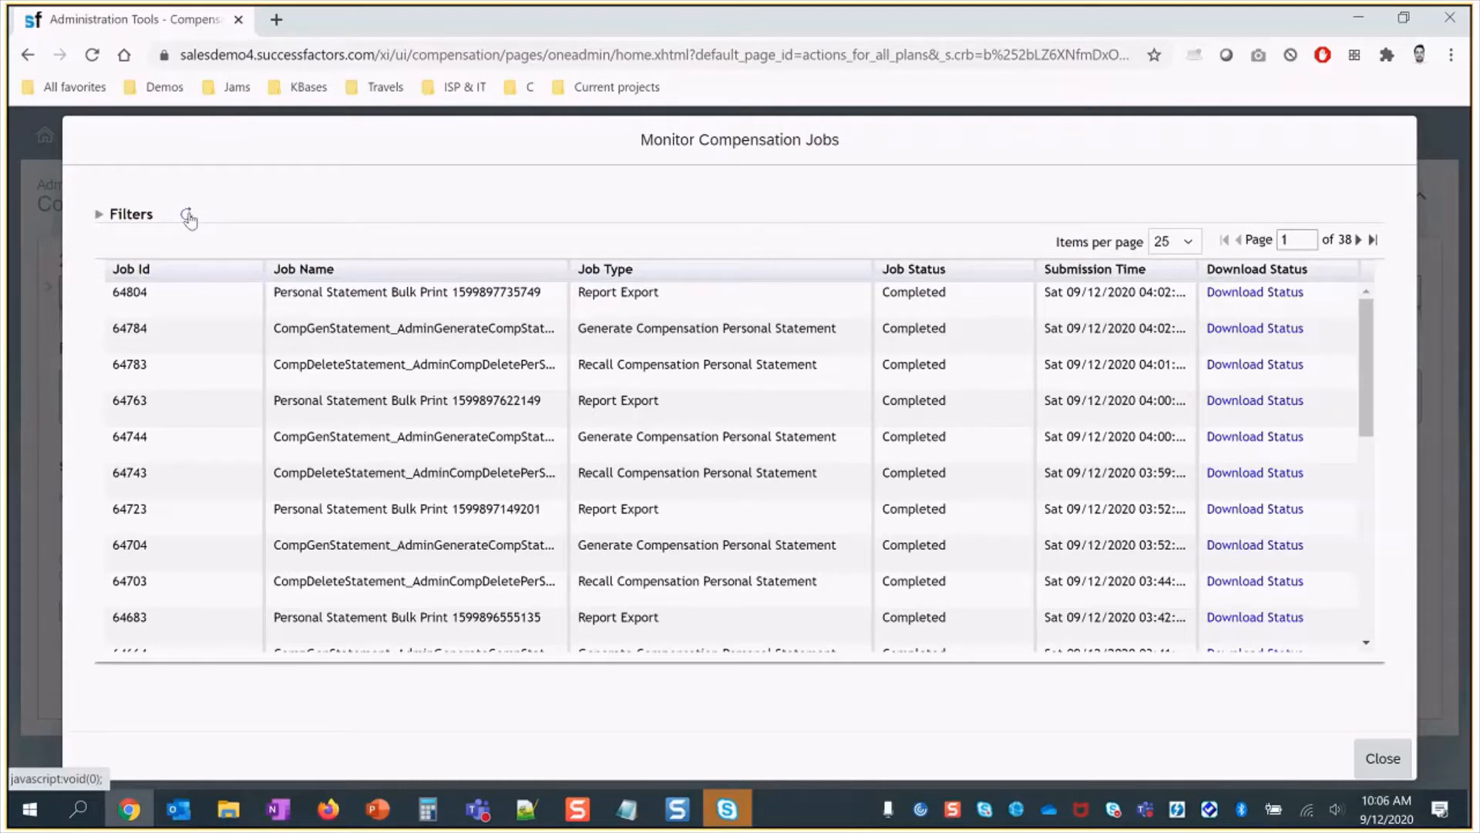
pyautogui.click(188, 219)
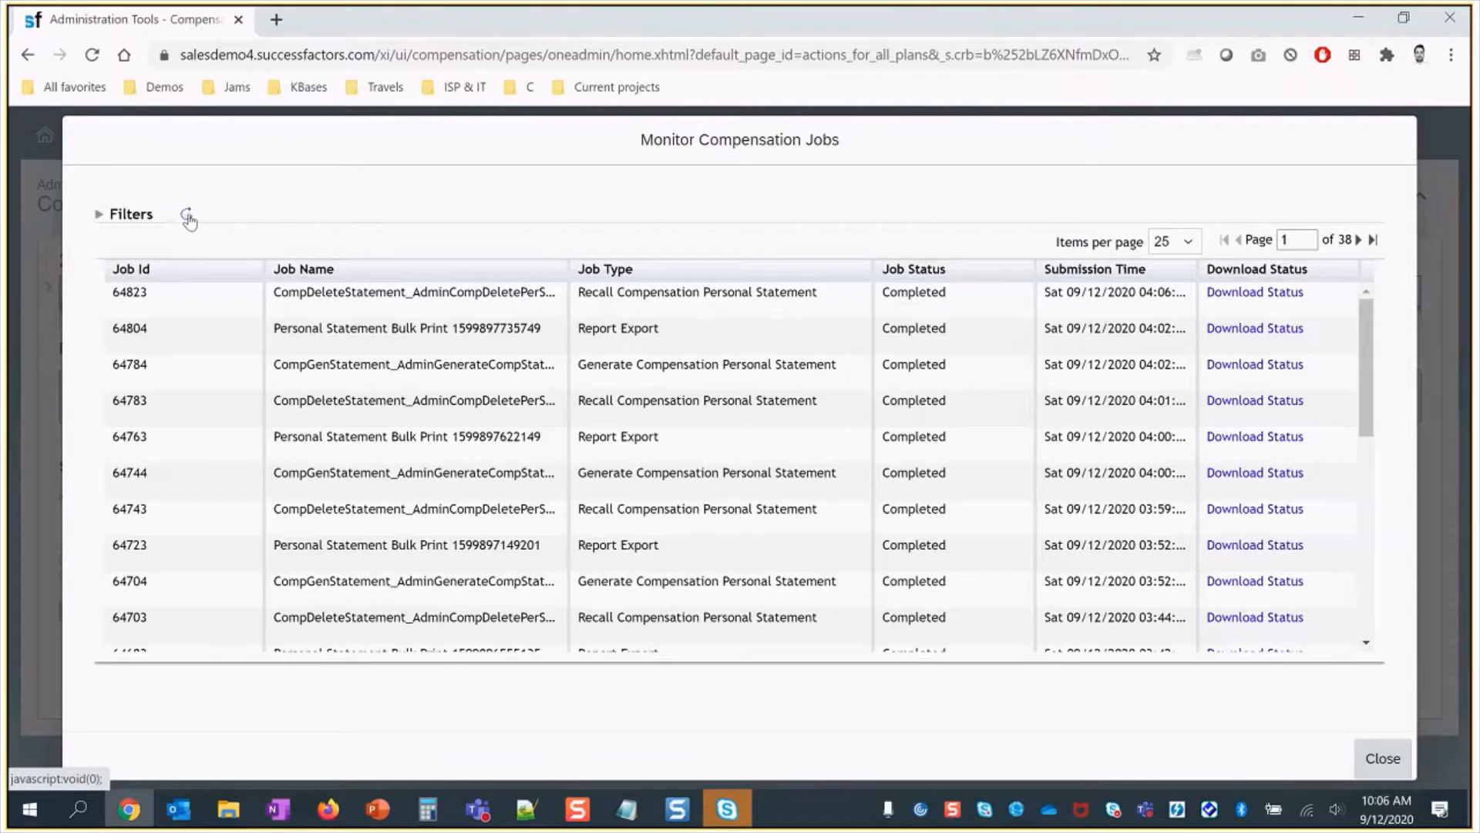
pyautogui.click(1383, 758)
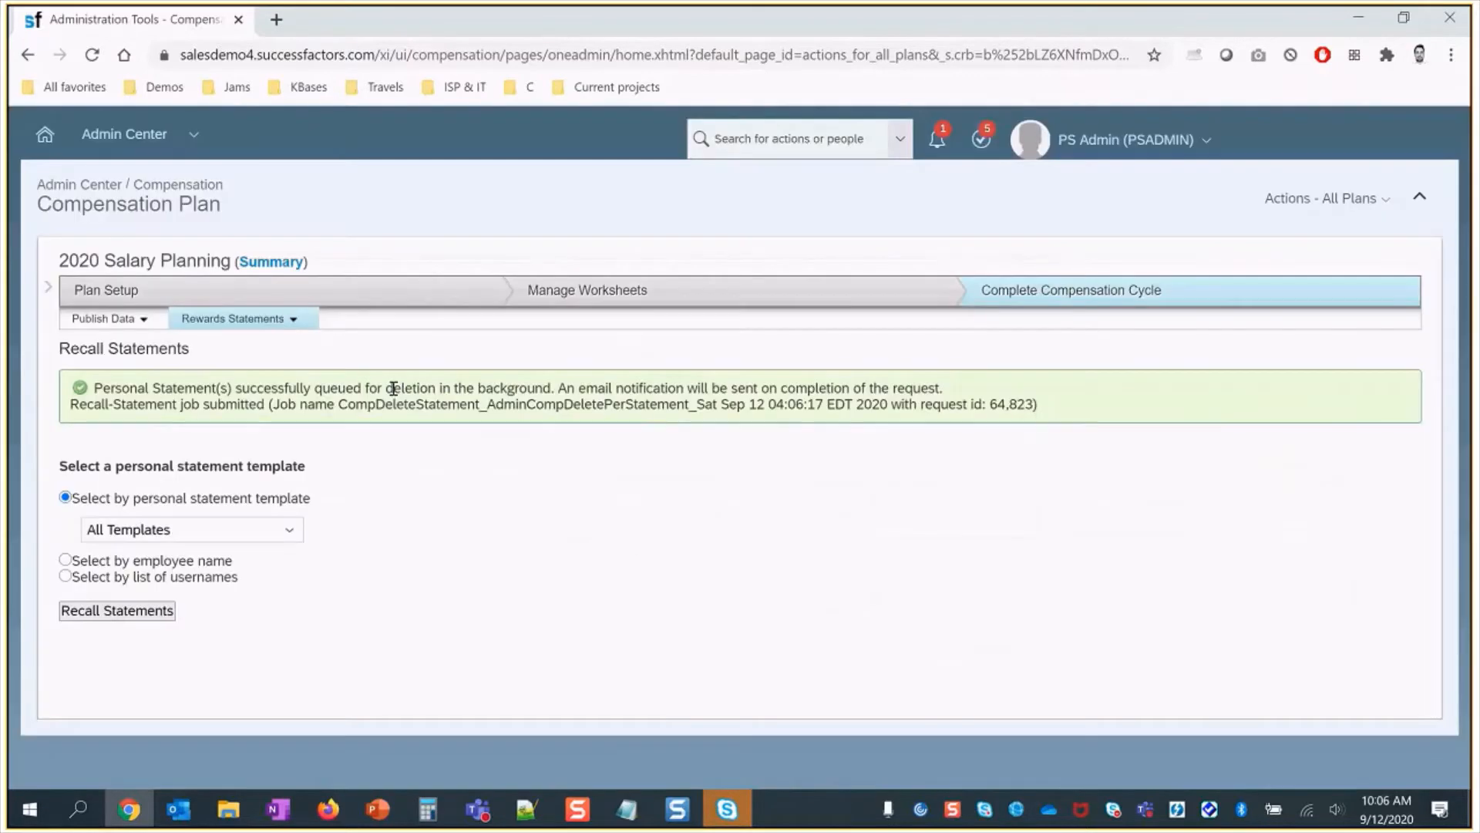
pyautogui.click(239, 319)
pyautogui.click(250, 343)
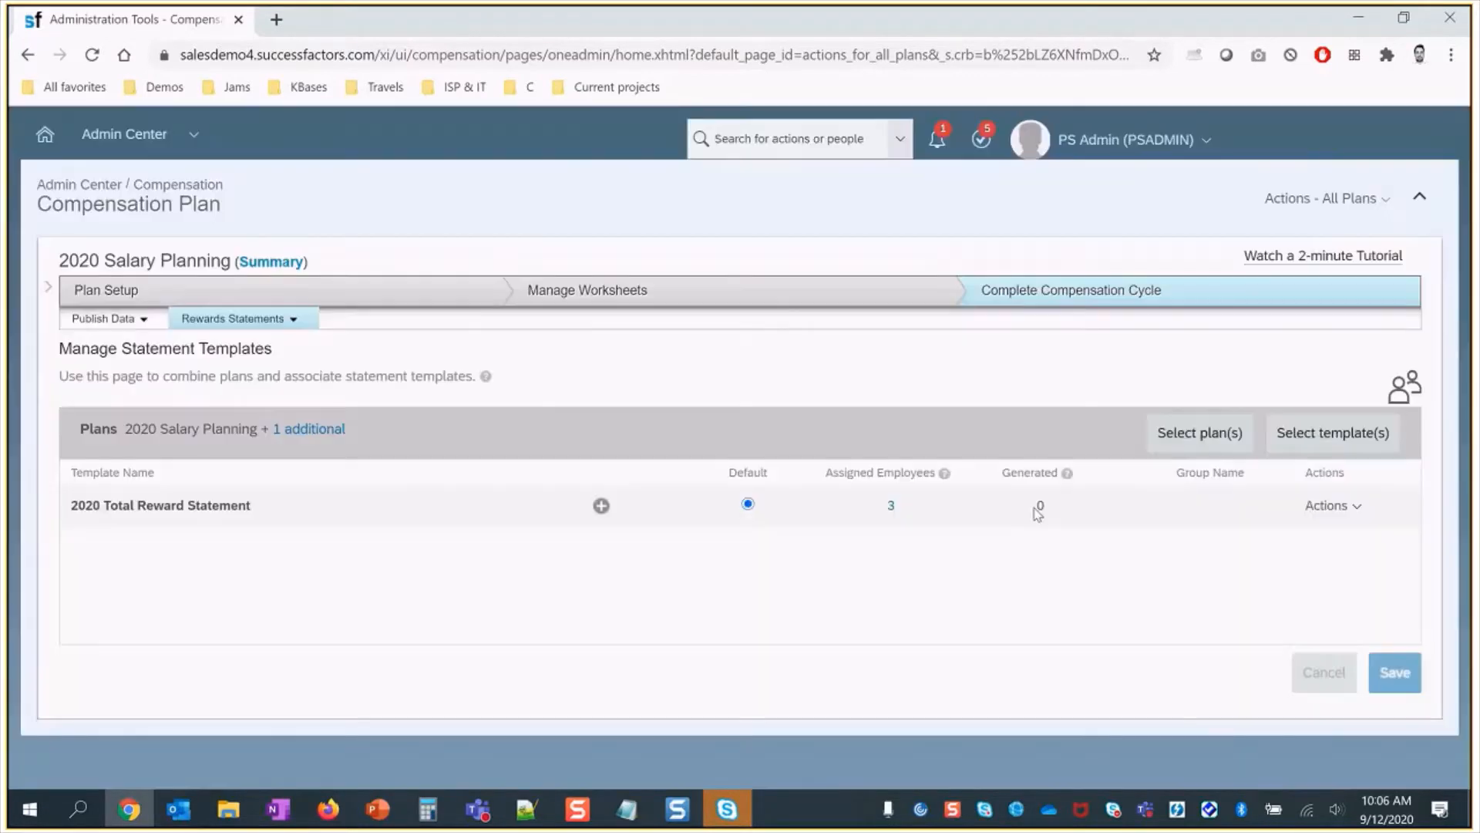
# - Generate the personal statements from the 2020 Total Reward Statement template
pyautogui.click(282, 320)
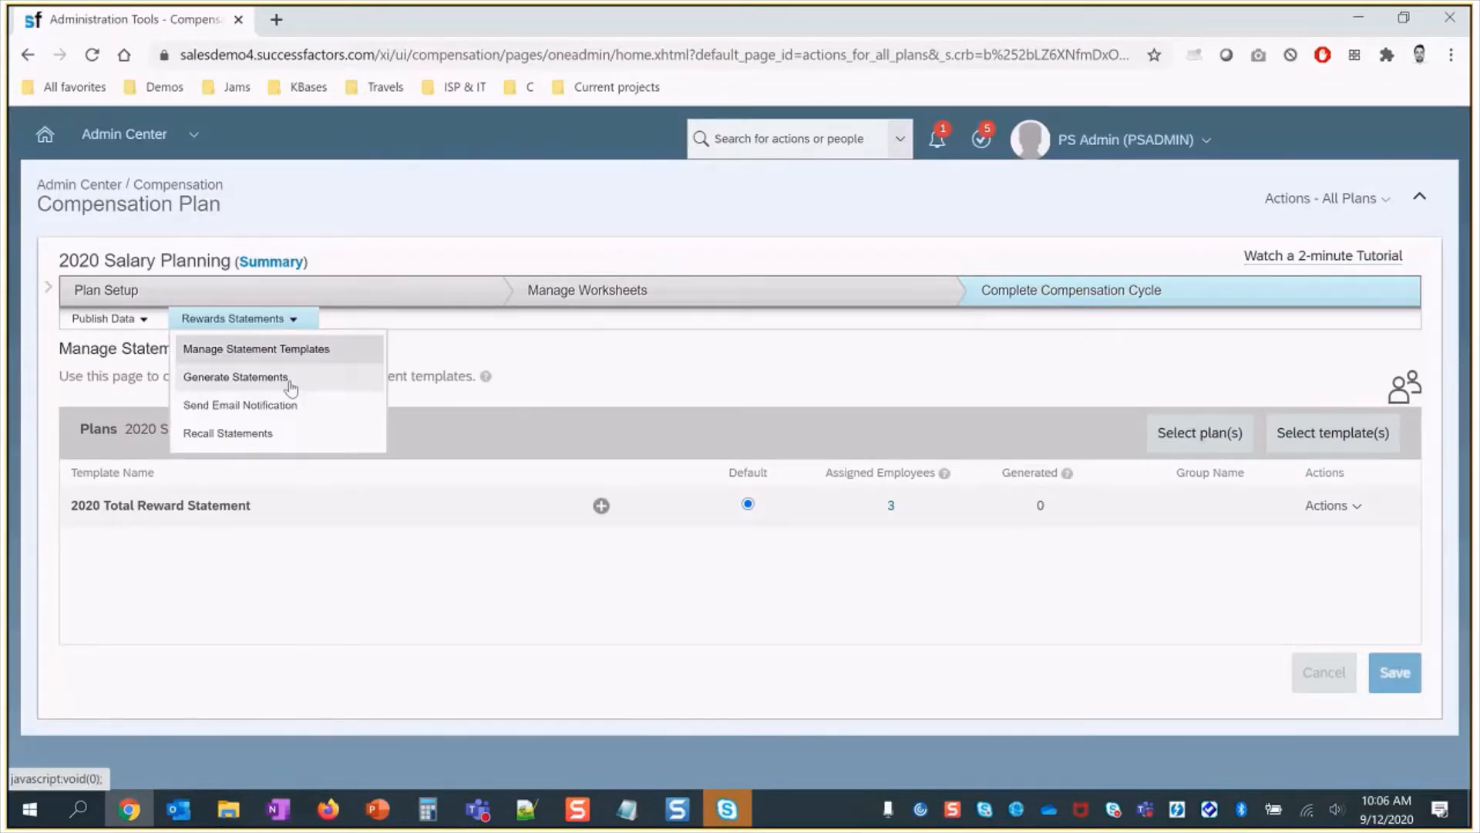
pyautogui.click(289, 382)
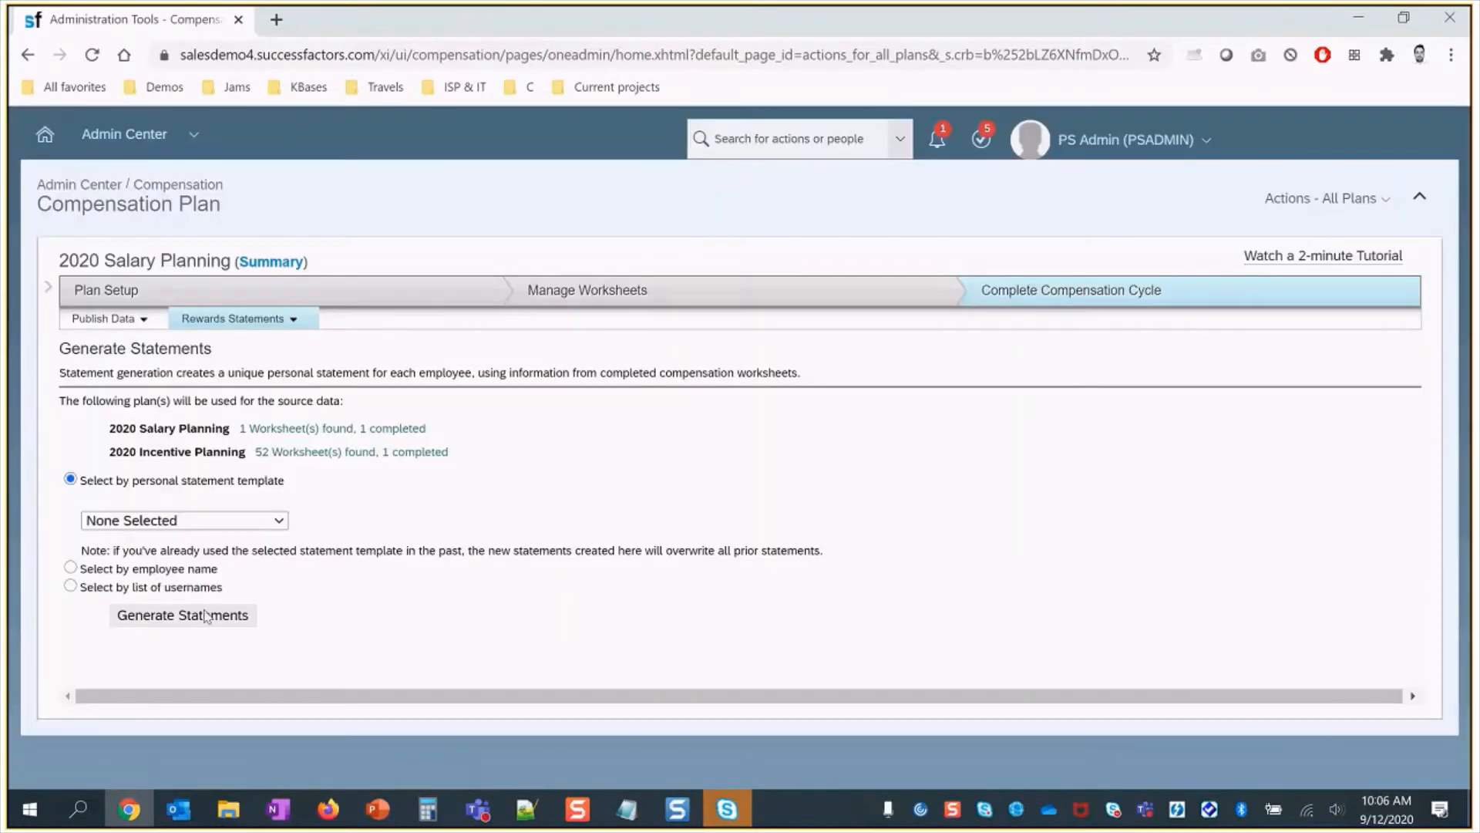
pyautogui.click(227, 523)
pyautogui.click(217, 578)
pyautogui.click(215, 637)
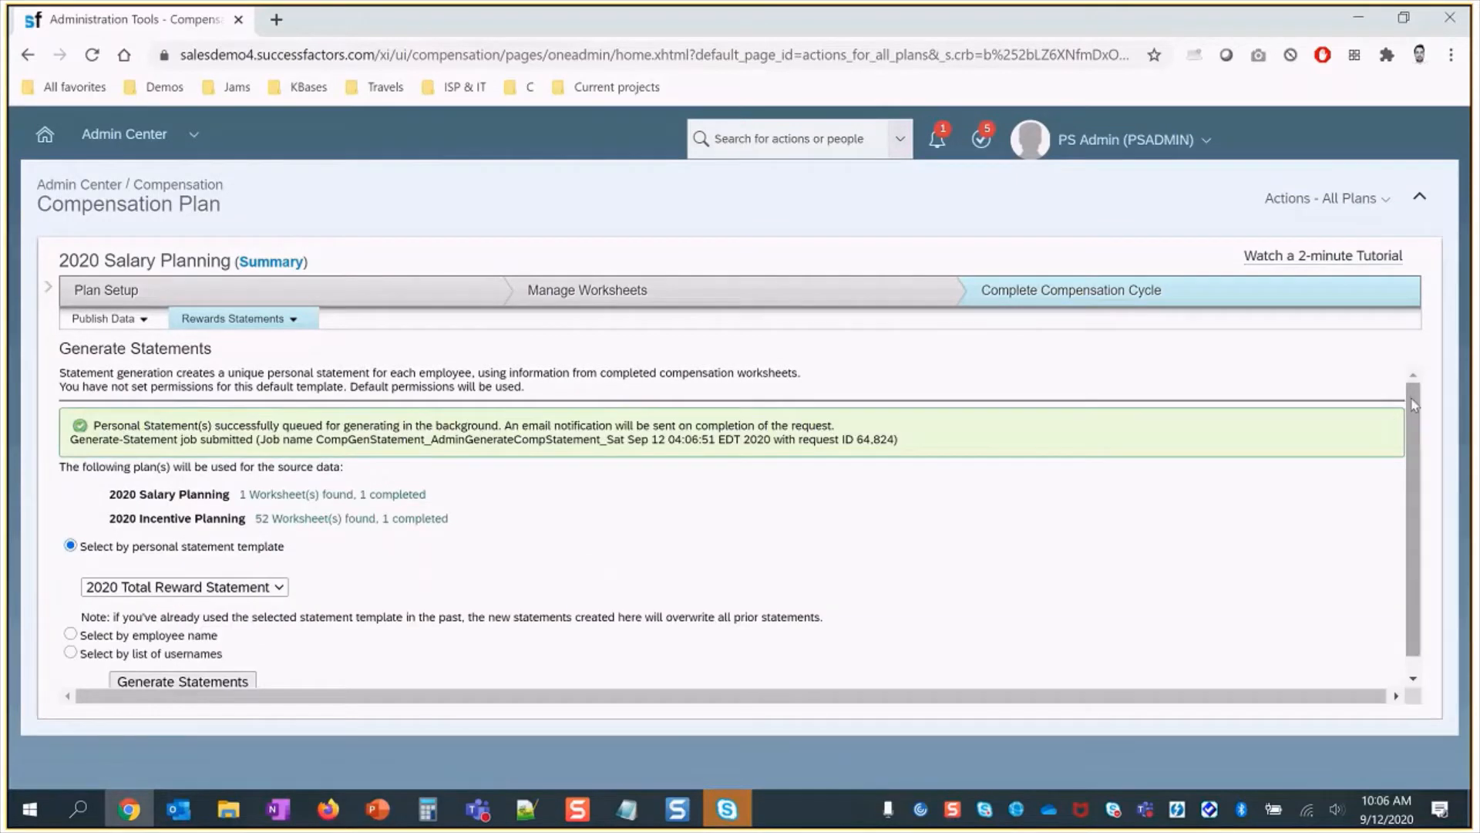
pyautogui.moveTo(1413, 422); pyautogui.dragTo(1414, 463)
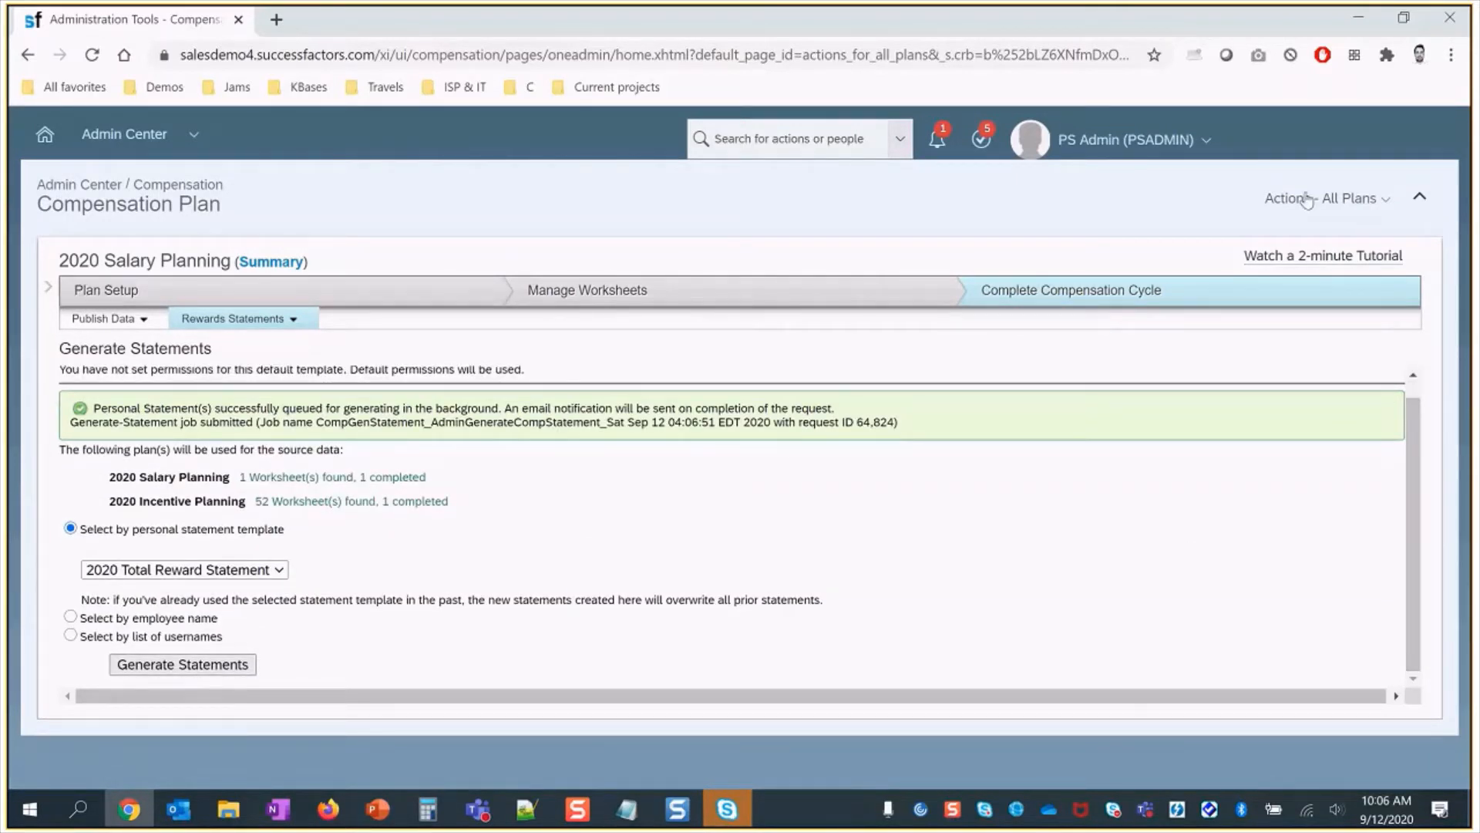
# - Check the statement generation job's status in Monitor Compensation Jobs, refreshing the job list until the job finishes
pyautogui.click(1311, 199)
pyautogui.click(1349, 372)
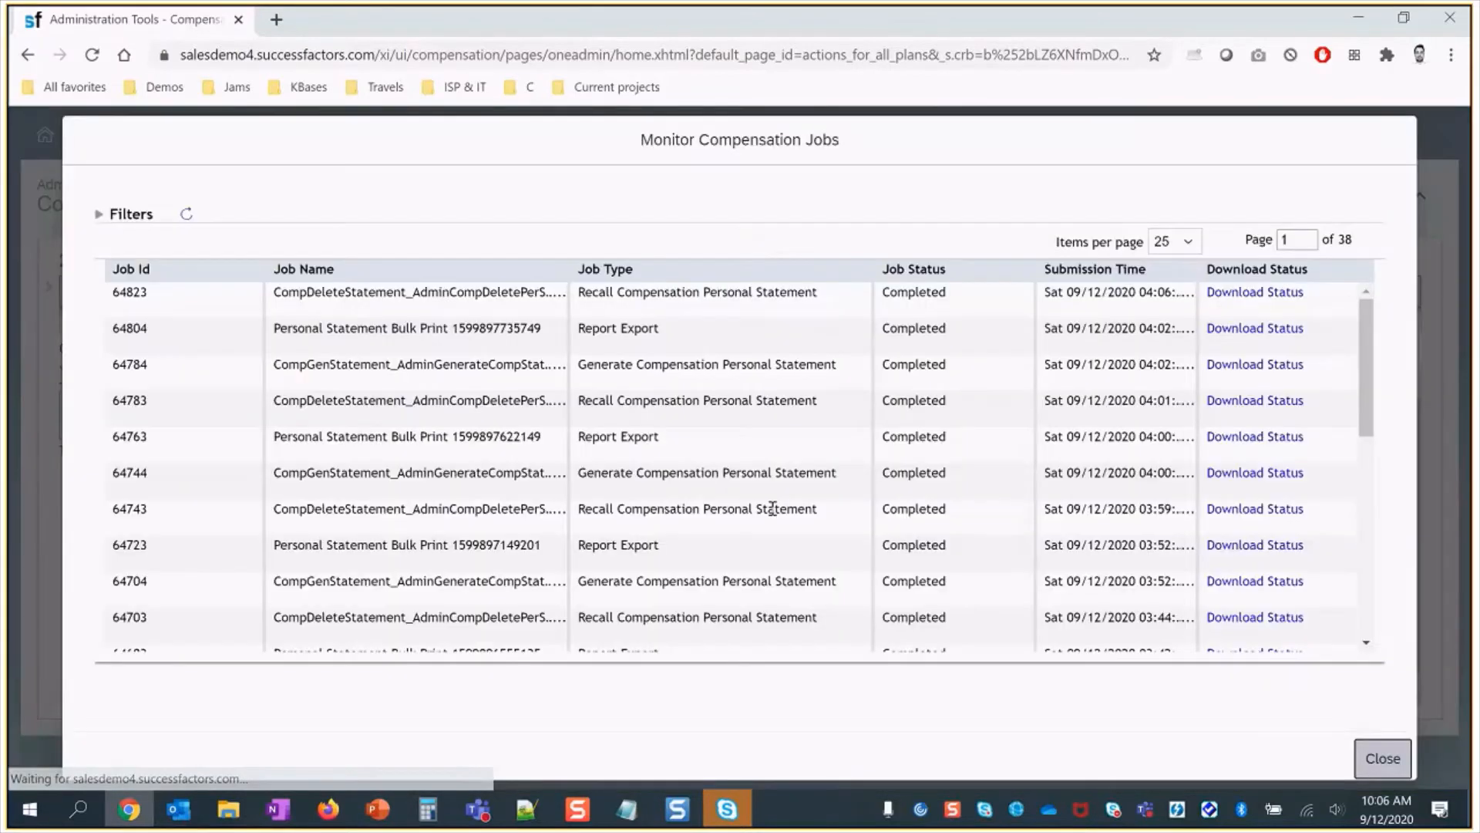
pyautogui.click(189, 218)
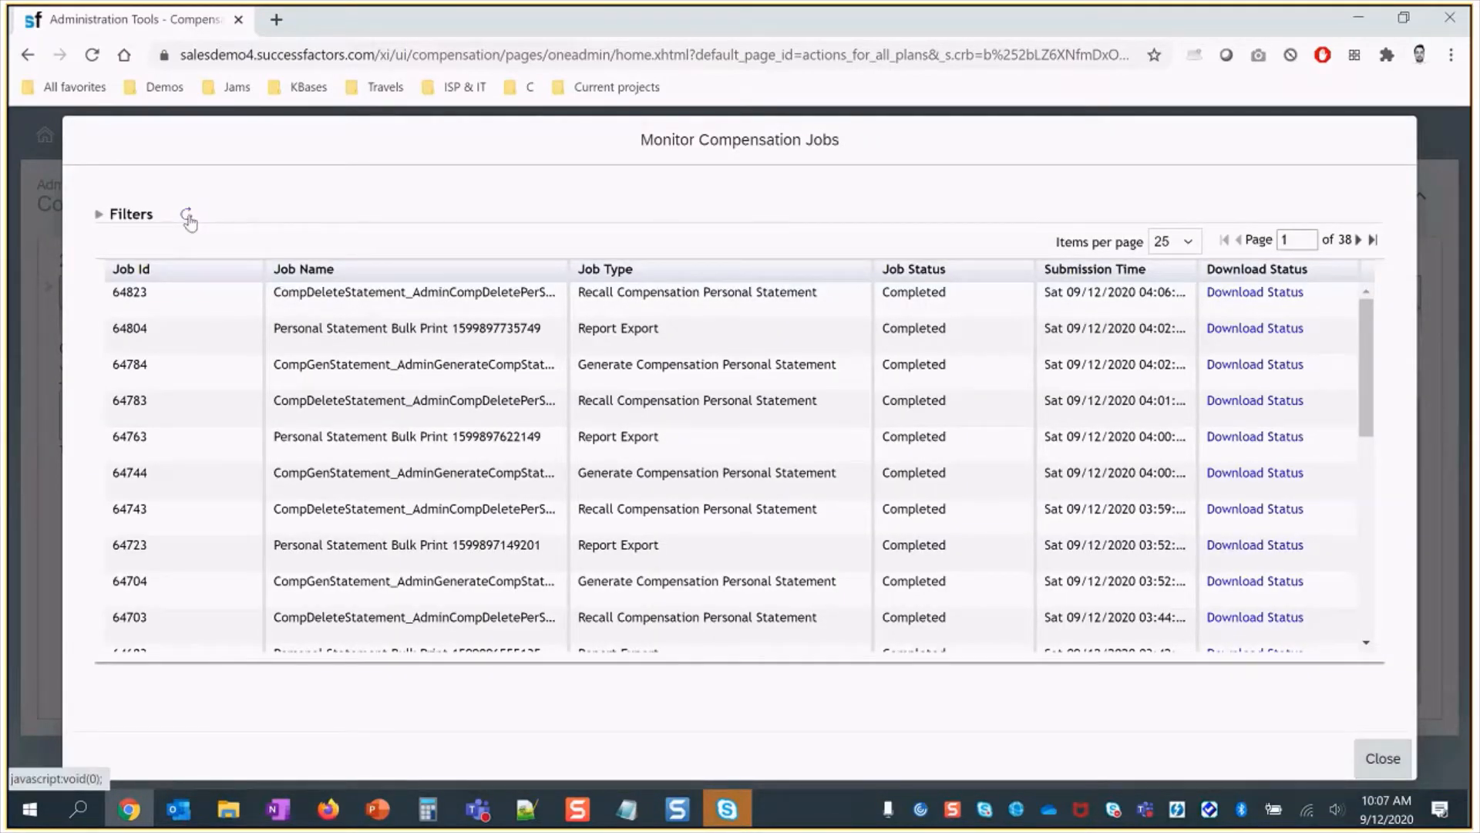
pyautogui.click(189, 219)
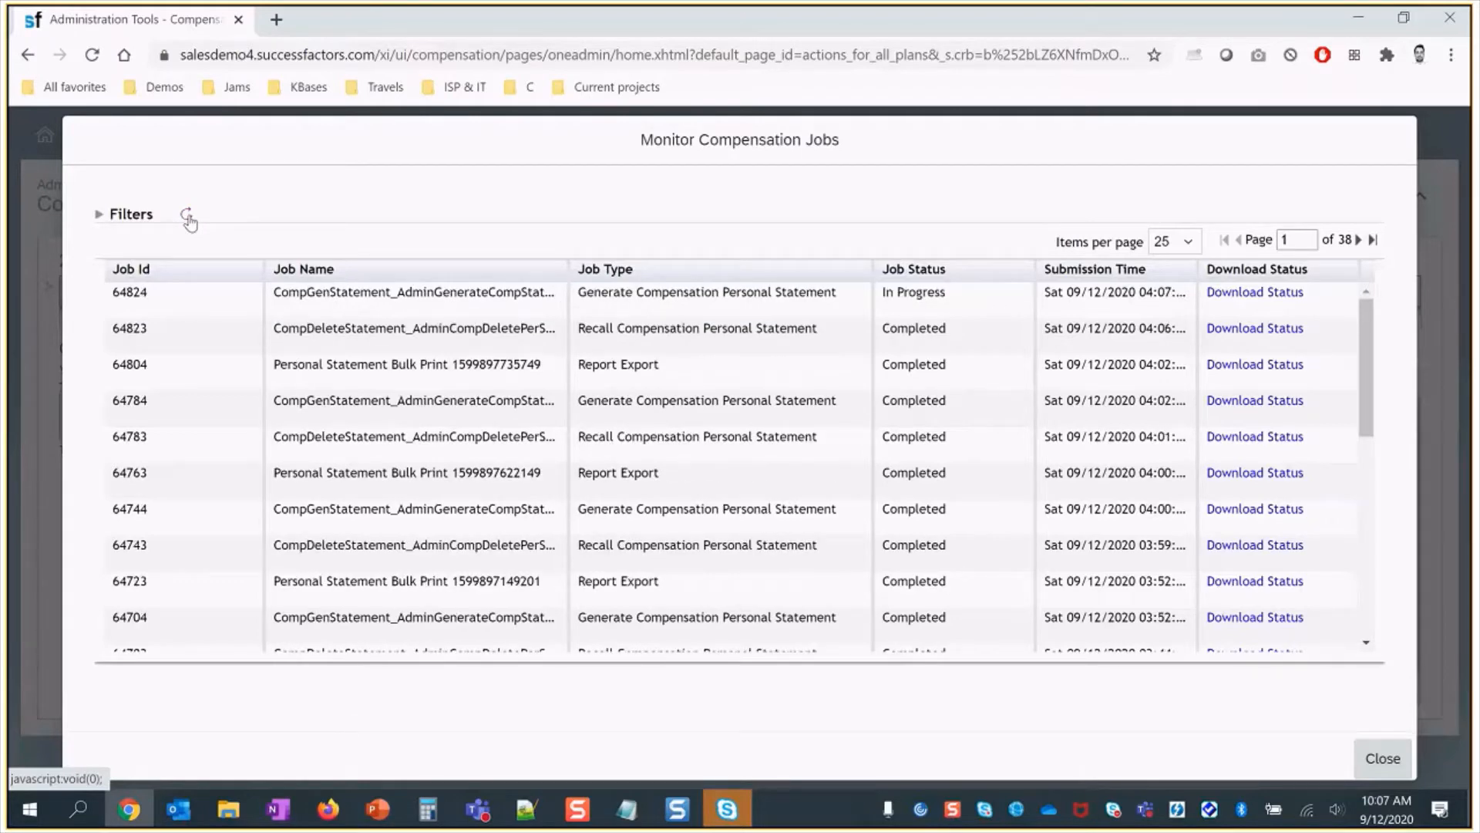
pyautogui.click(189, 219)
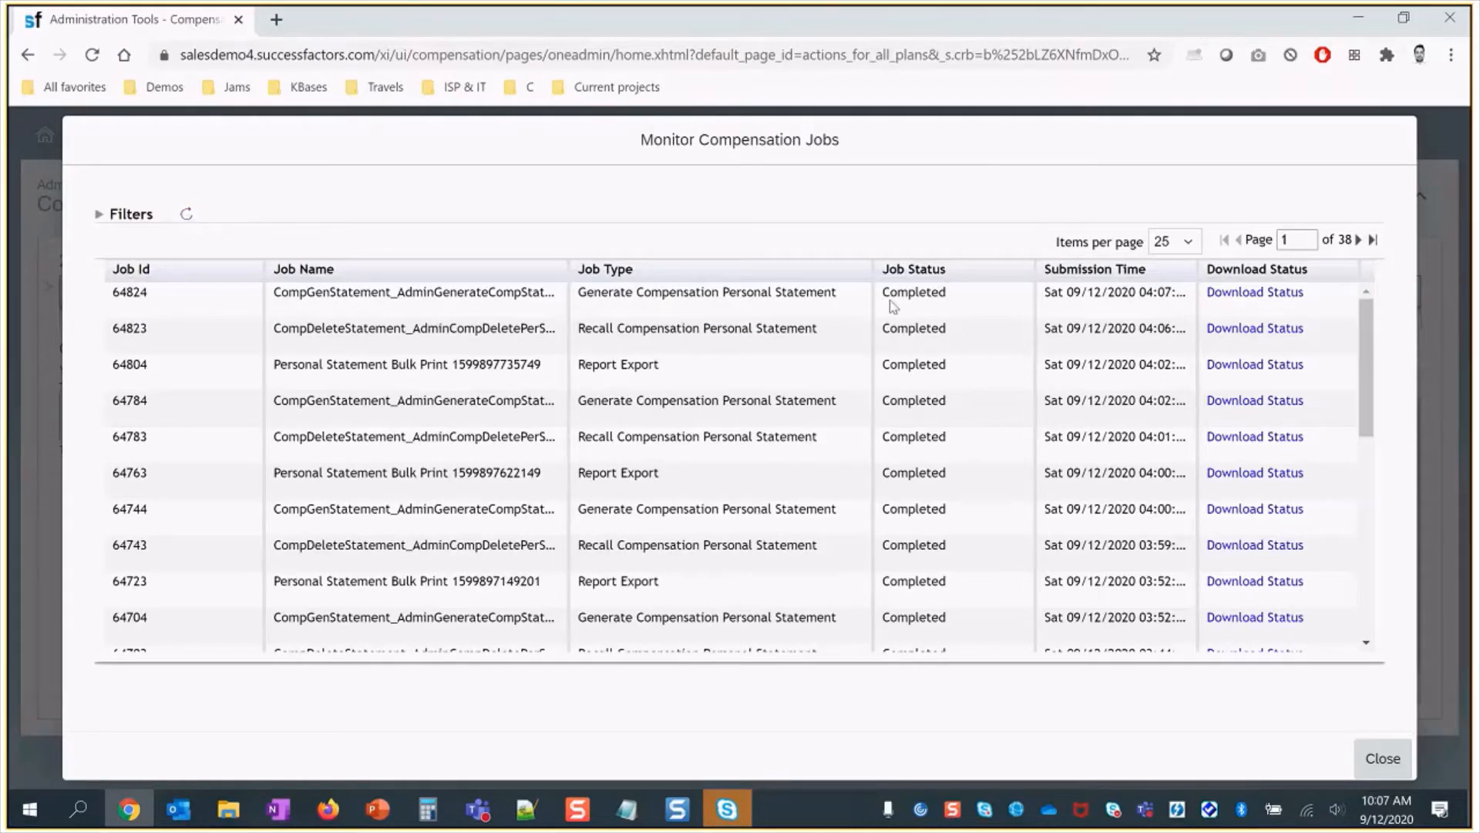
pyautogui.moveTo(890, 295); pyautogui.dragTo(947, 295)
pyautogui.click(1382, 758)
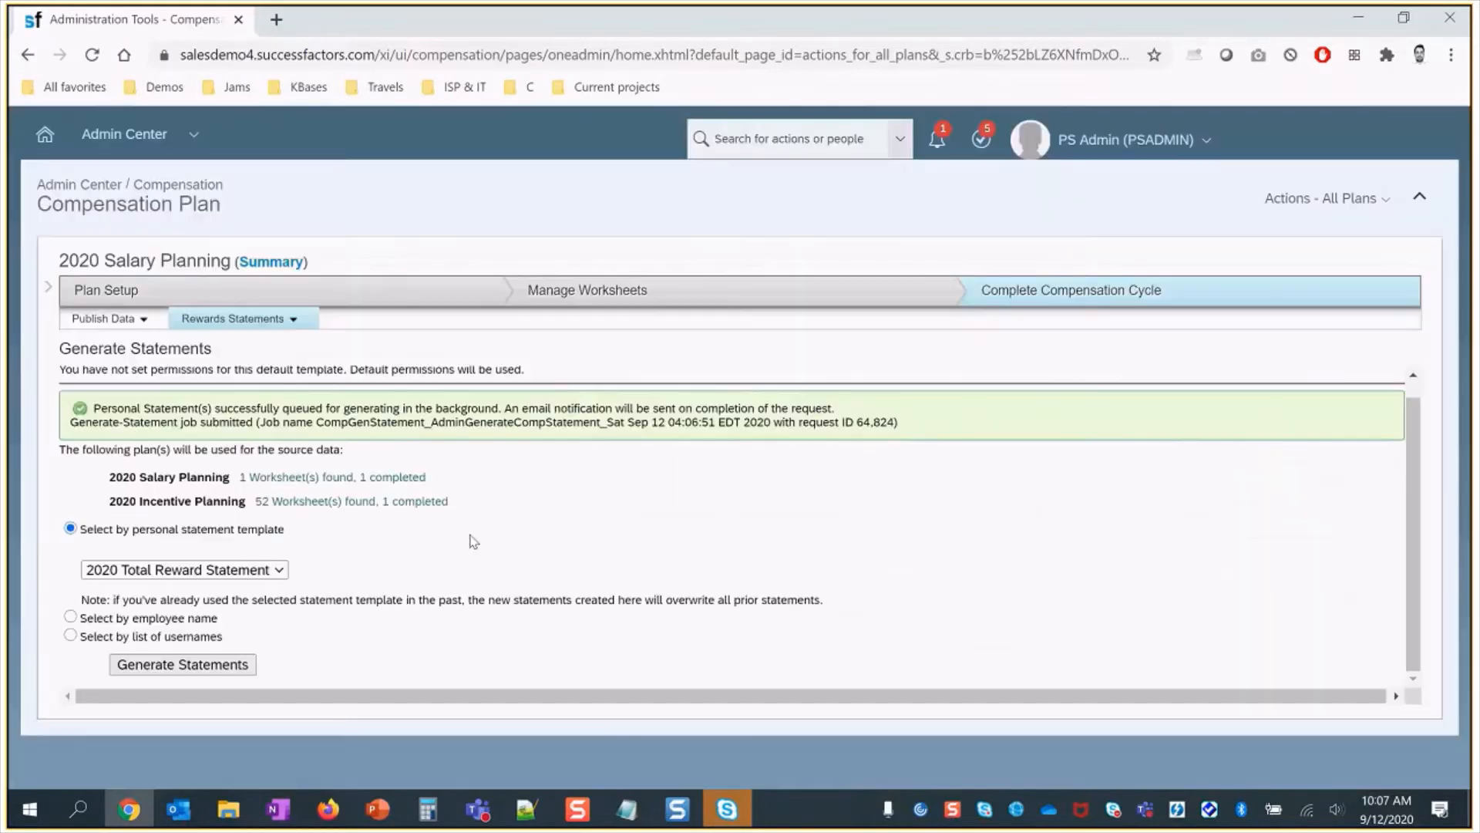
# - Print the generated 2020 Total Reward Statement statements as Multiple Small PDF(s) from Manage Statement Templates
pyautogui.click(260, 324)
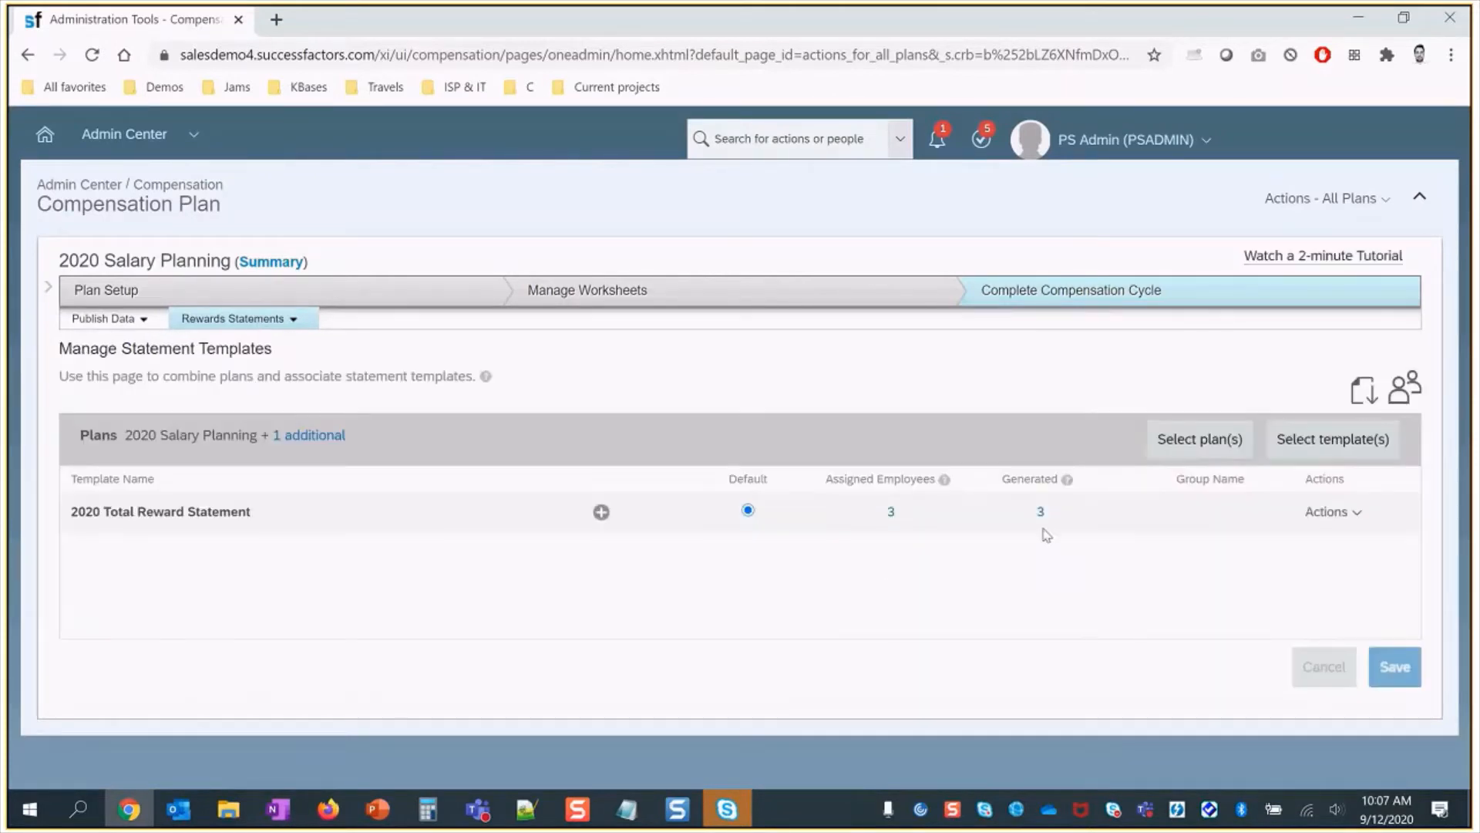
pyautogui.click(1331, 513)
pyautogui.click(1337, 529)
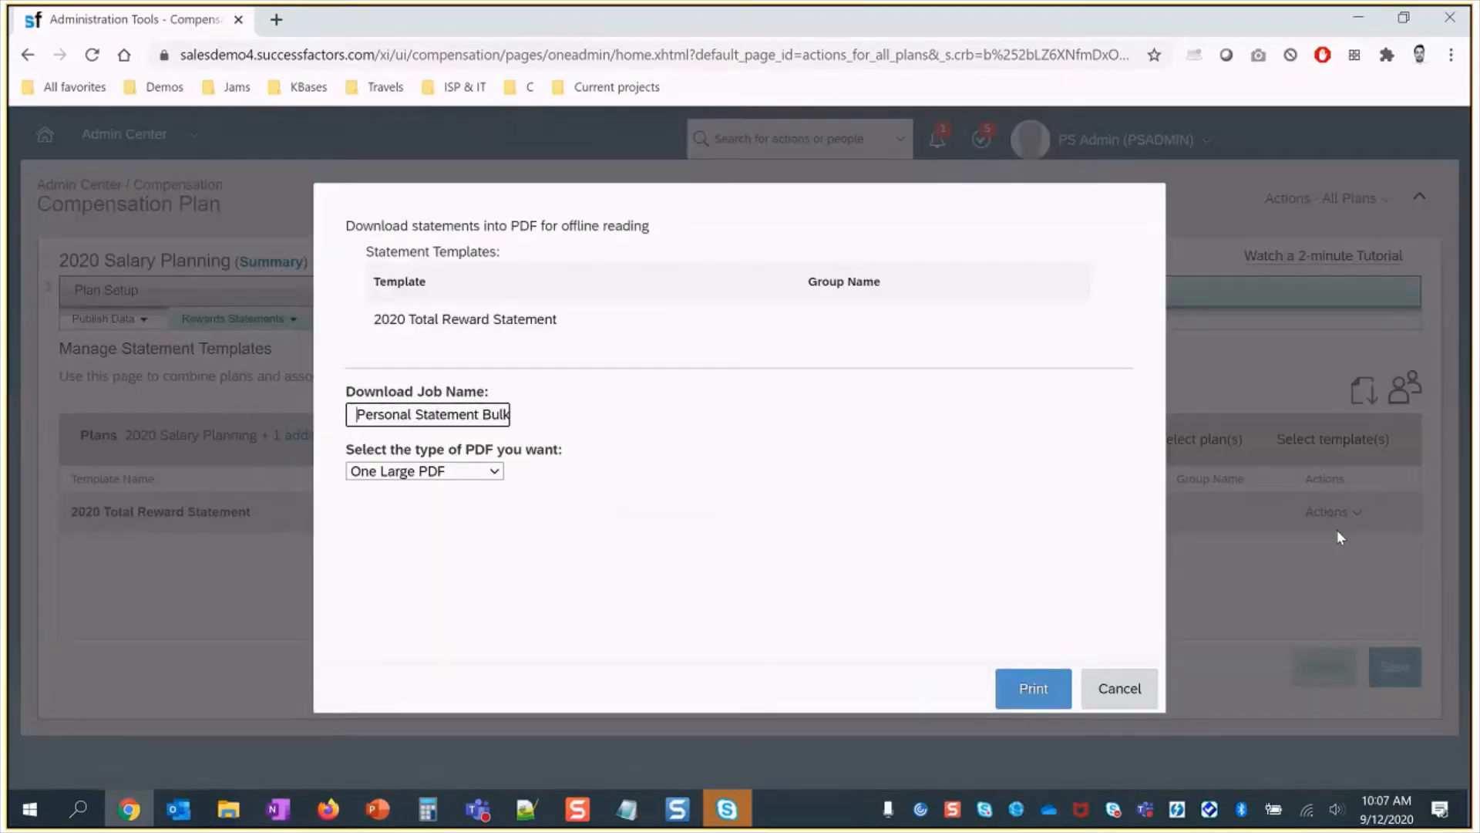
pyautogui.click(424, 471)
pyautogui.click(435, 521)
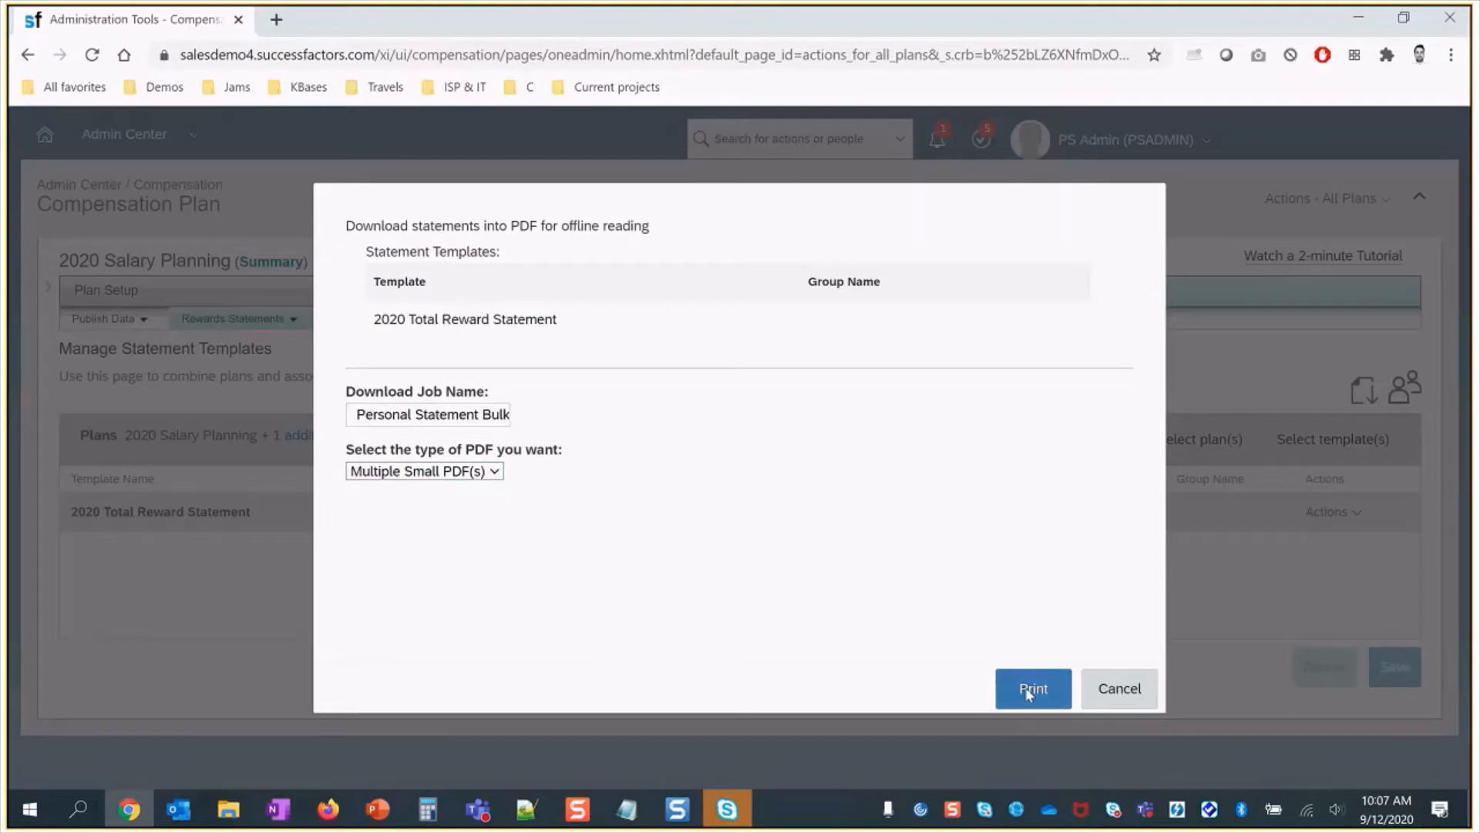
pyautogui.click(1033, 688)
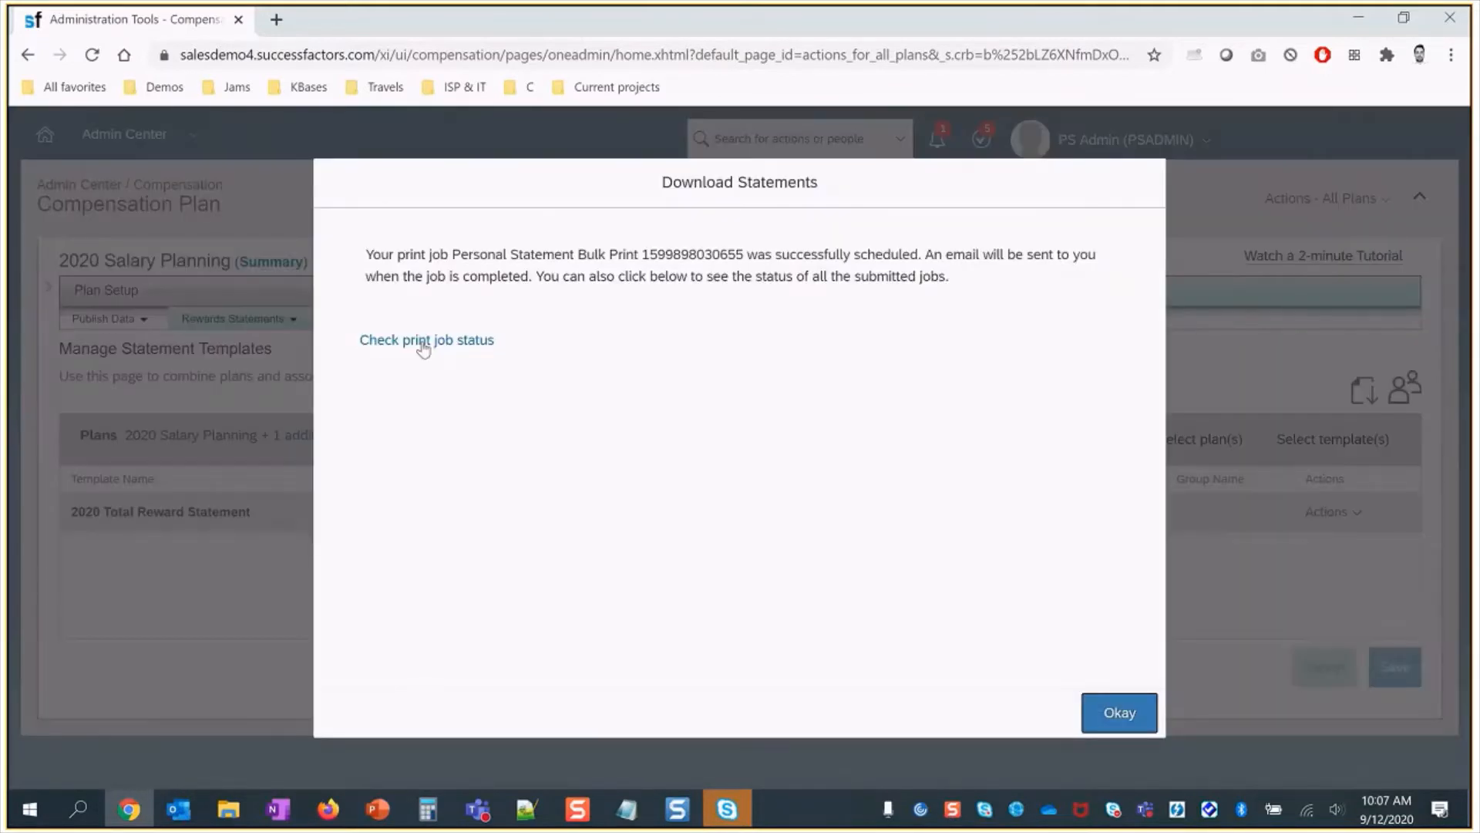
# - Check the bulk print job's status on the Scheduled Reports Job Monitoring Page, refreshing until its files can be downloaded
pyautogui.click(420, 340)
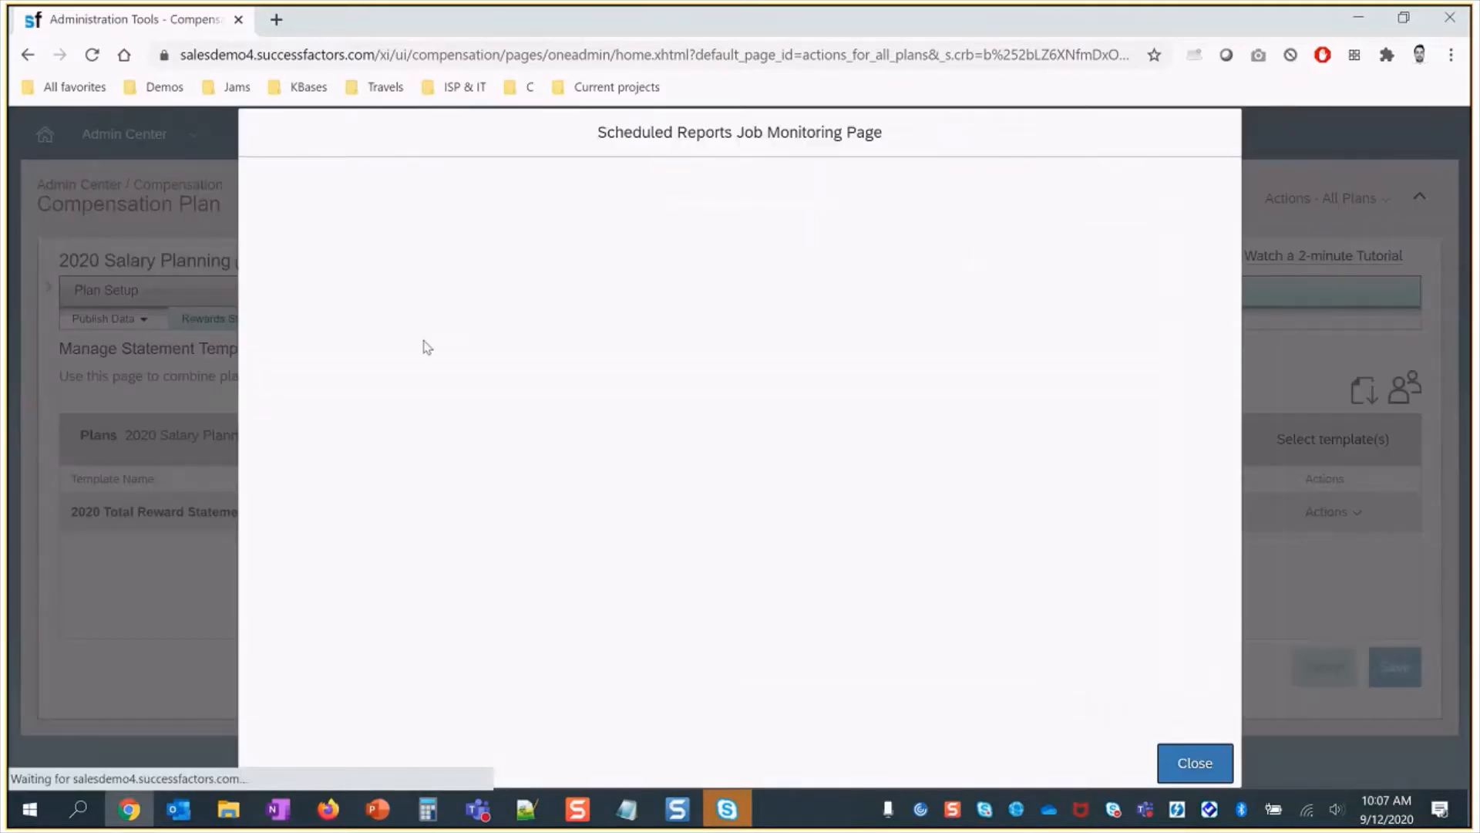
pyautogui.click(392, 346)
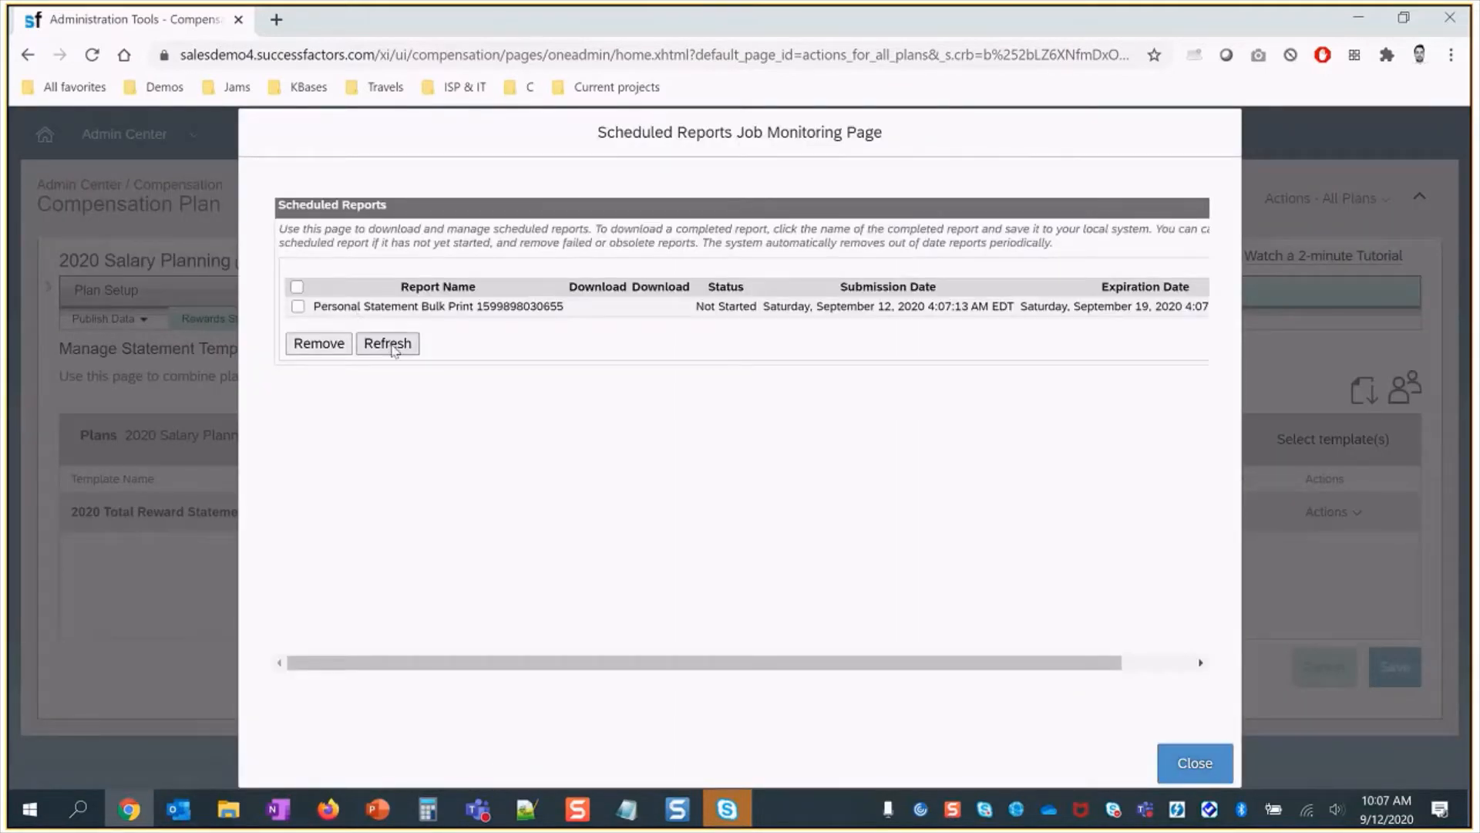
pyautogui.click(391, 347)
pyautogui.click(392, 347)
pyautogui.click(391, 347)
pyautogui.click(392, 347)
pyautogui.click(391, 346)
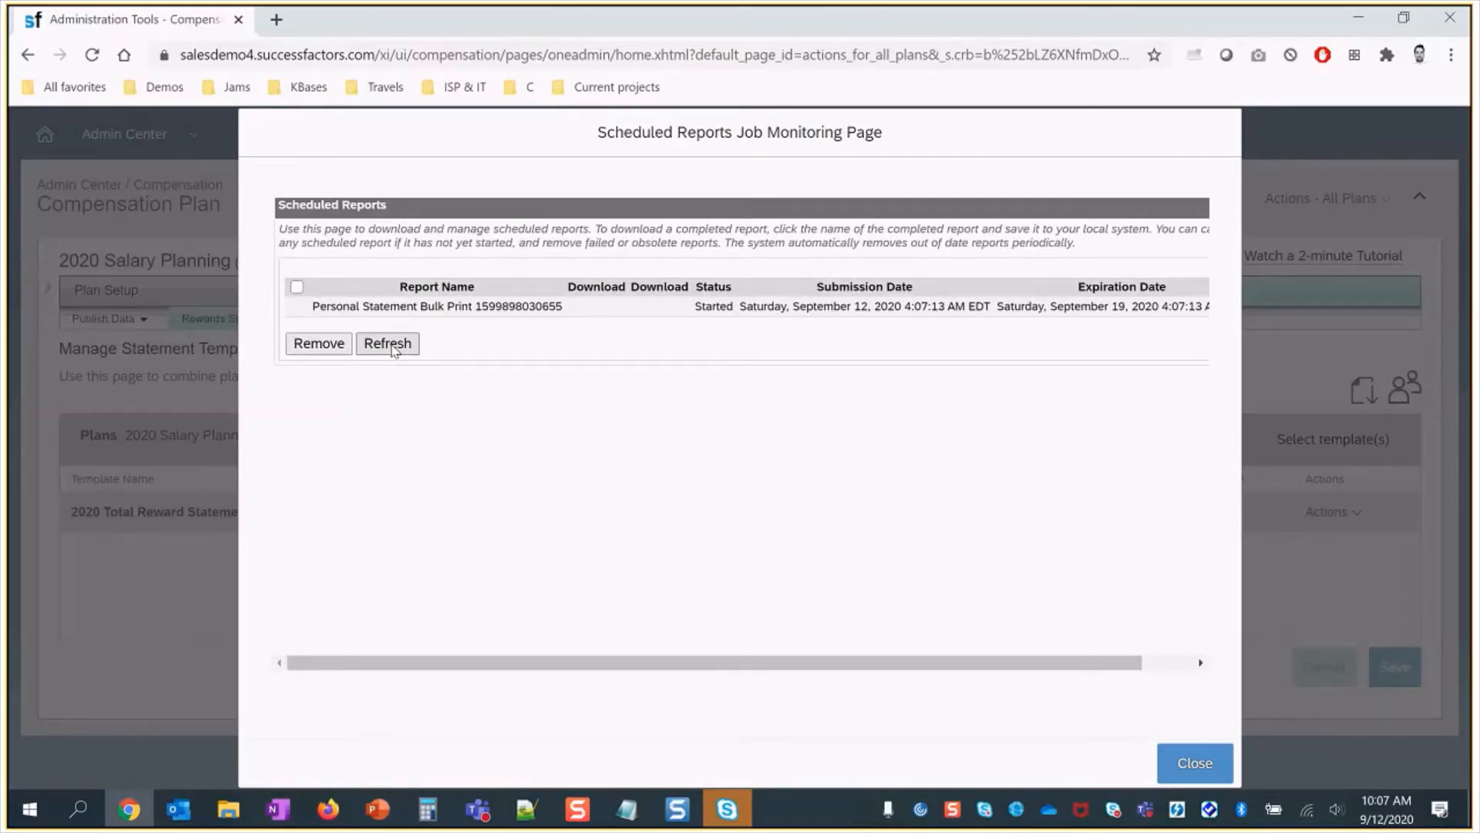
pyautogui.click(391, 346)
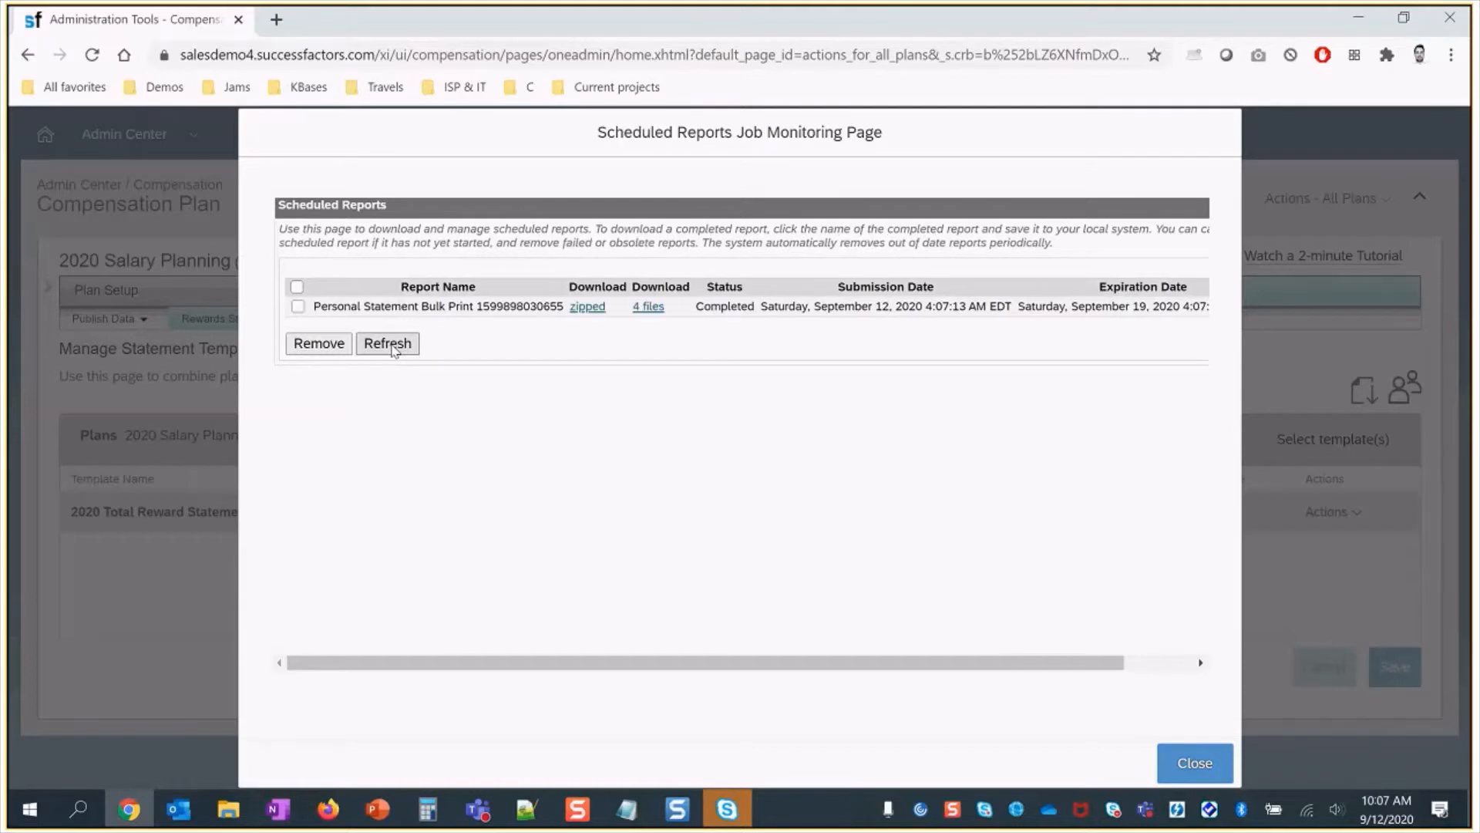
# - Download the first employee's statement PDF from the print job's files and open it
pyautogui.click(648, 307)
pyautogui.click(675, 342)
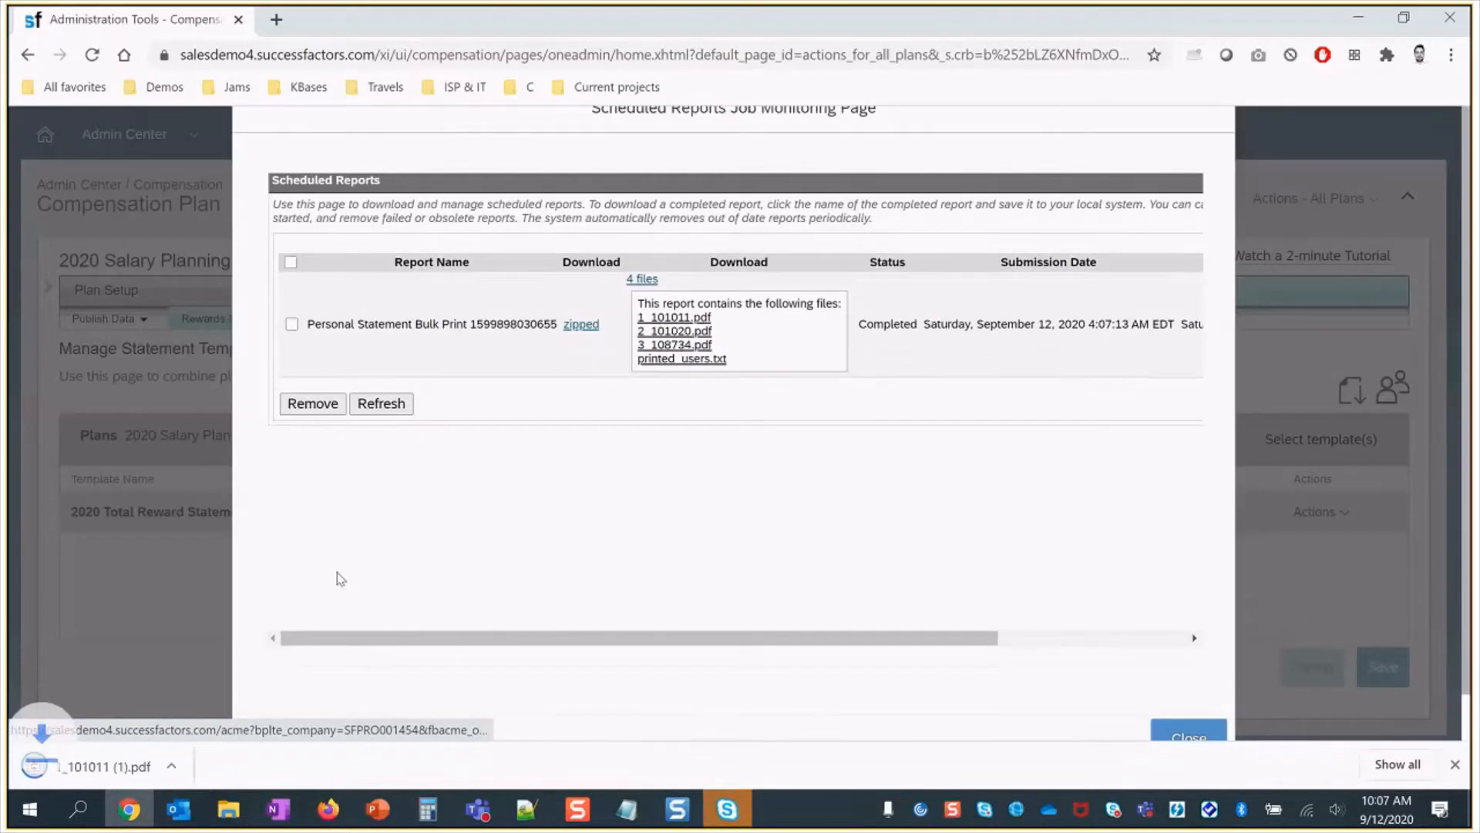
pyautogui.click(122, 767)
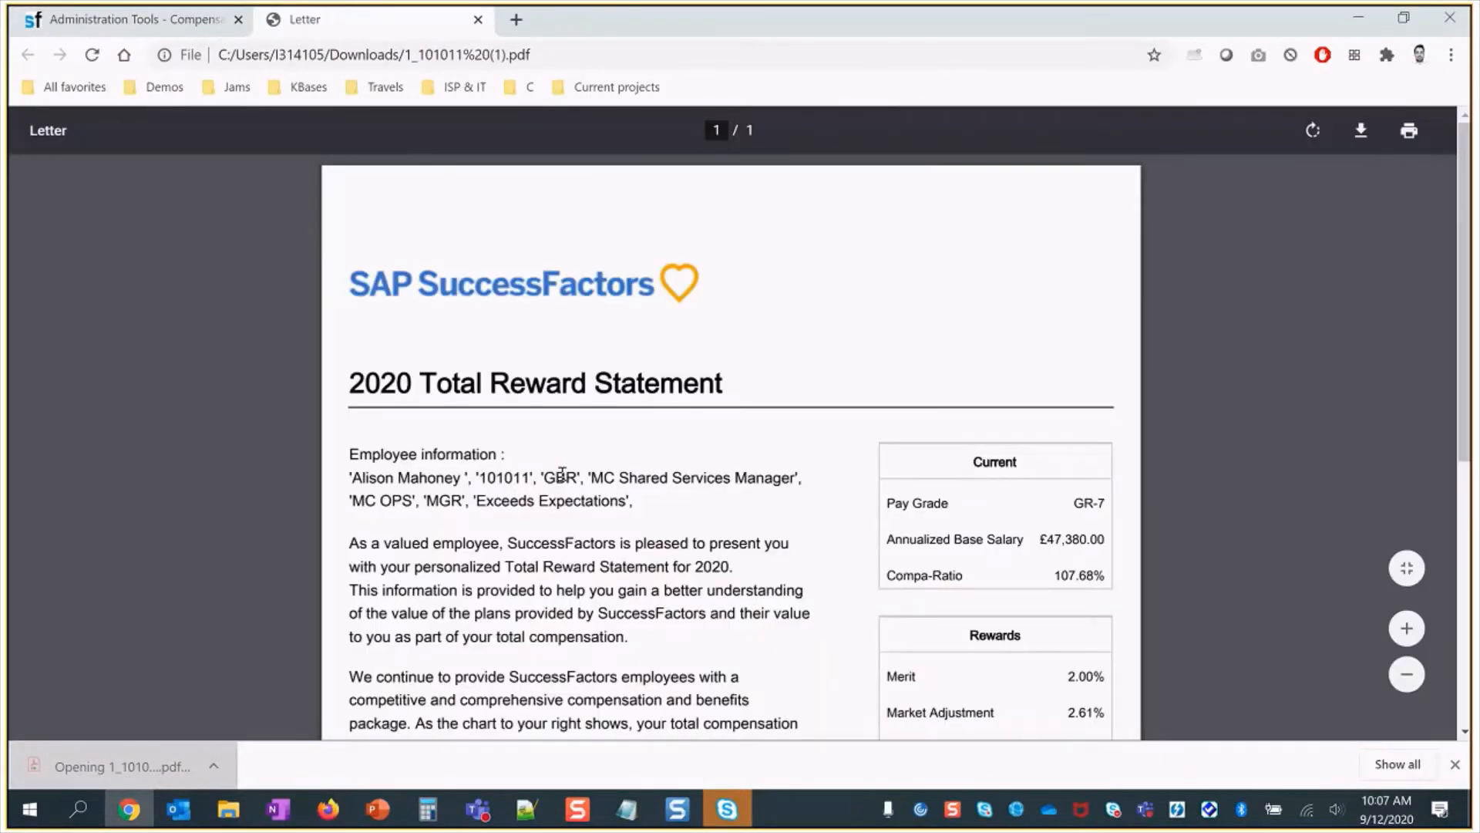
# - Examine the employee information, reward tables and placement of the signature block in the opened statement PDF
pyautogui.moveTo(352, 454); pyautogui.dragTo(625, 498)
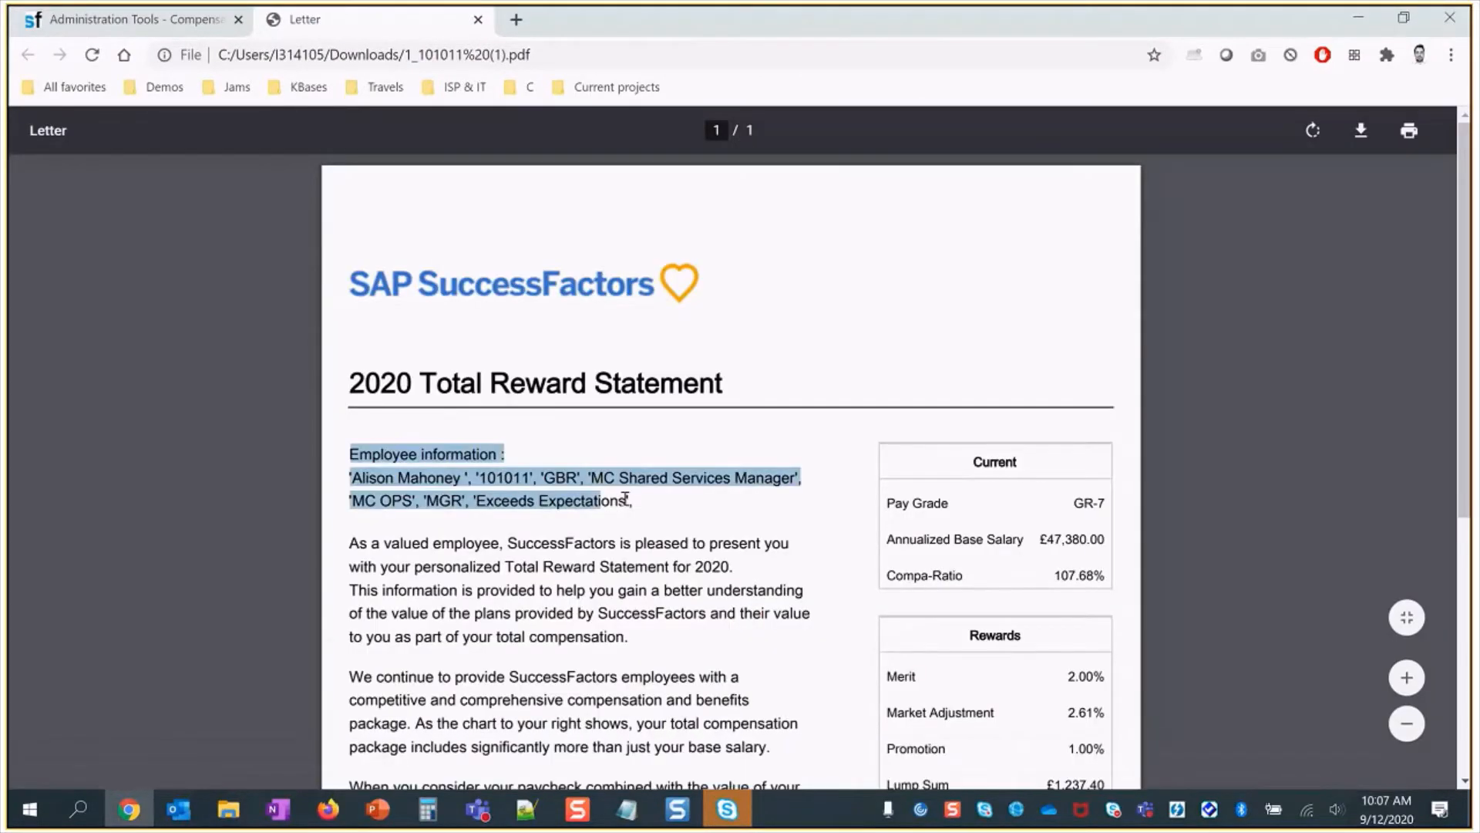
pyautogui.click(652, 499)
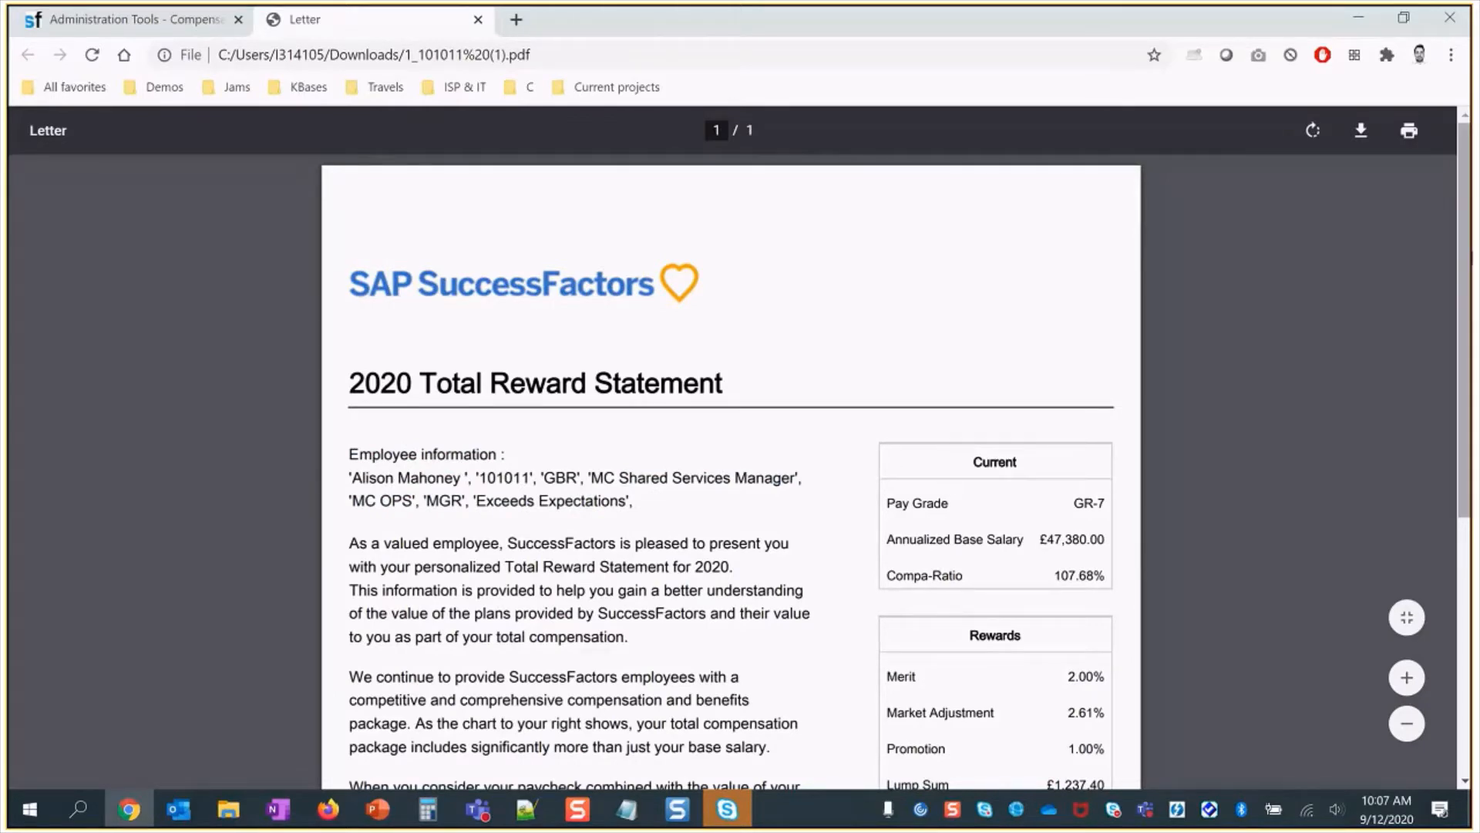
pyautogui.scroll(-1, 1447, 394)
pyautogui.moveTo(1447, 395); pyautogui.dragTo(1468, 611)
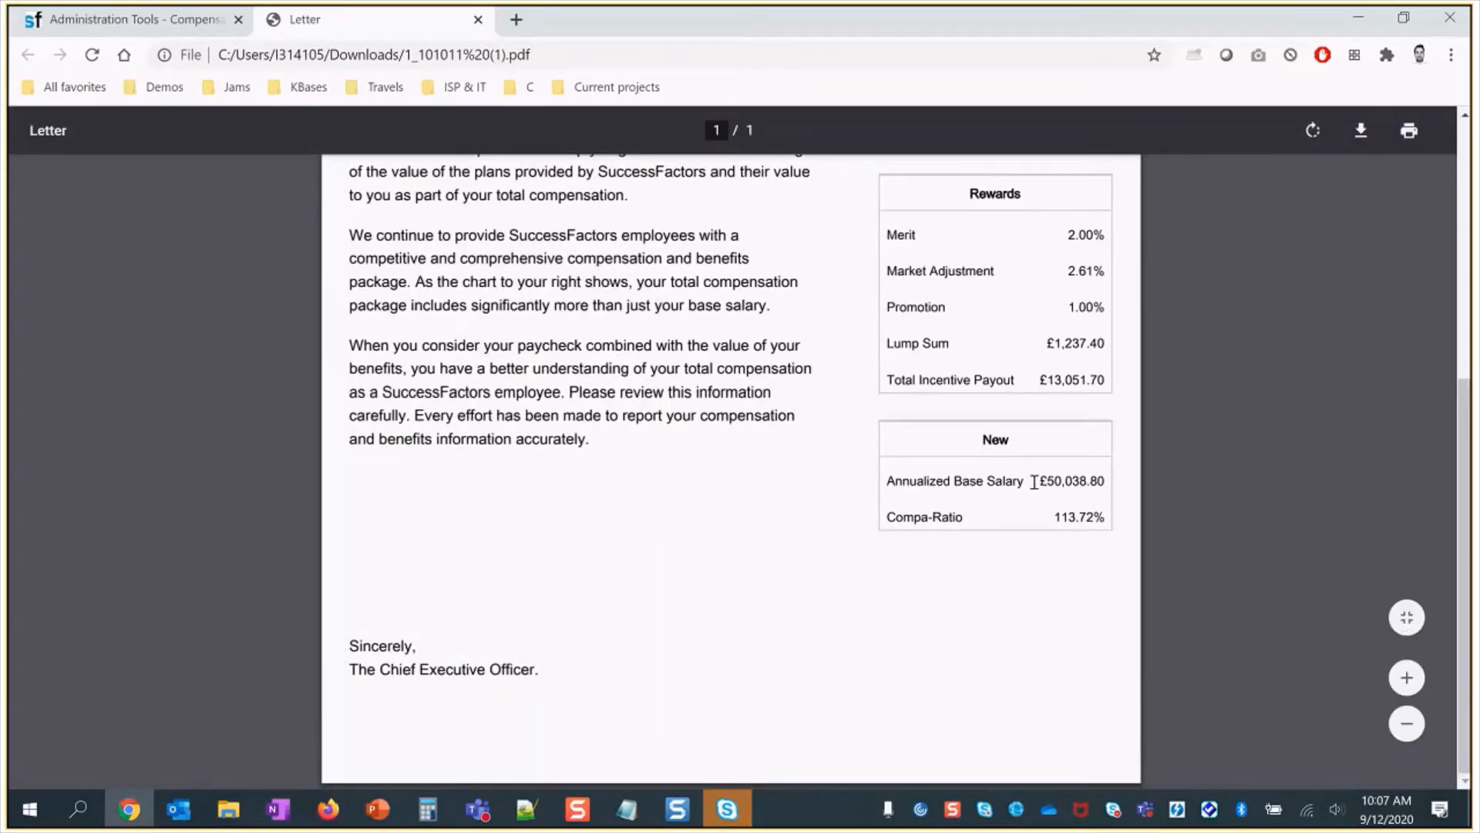
pyautogui.moveTo(1464, 464); pyautogui.dragTo(1464, 358)
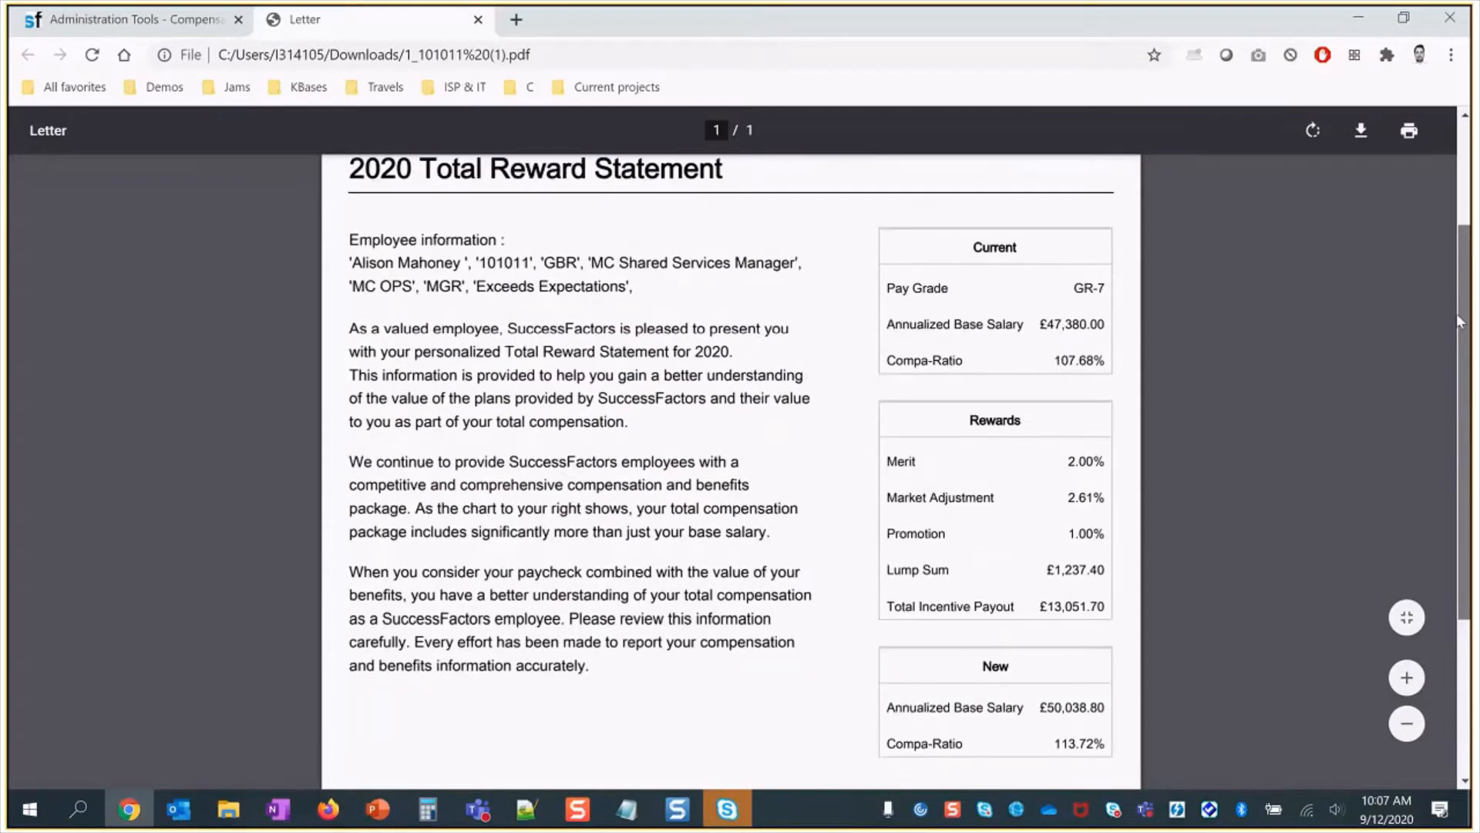
pyautogui.scroll(-3, 1449, 388)
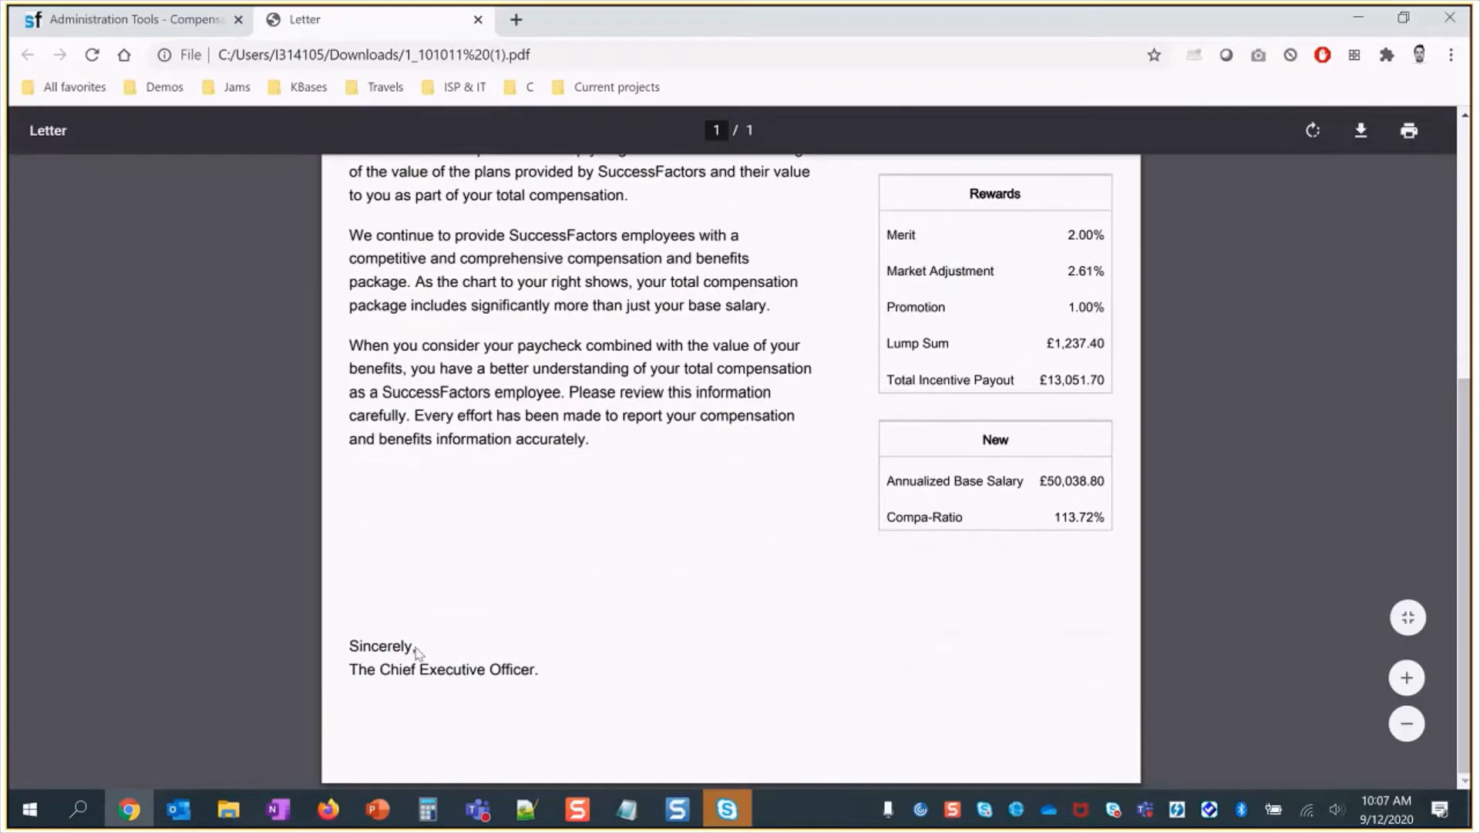
pyautogui.moveTo(349, 646); pyautogui.dragTo(582, 674)
pyautogui.click(1018, 466)
pyautogui.moveTo(346, 648); pyautogui.dragTo(539, 671)
pyautogui.click(448, 662)
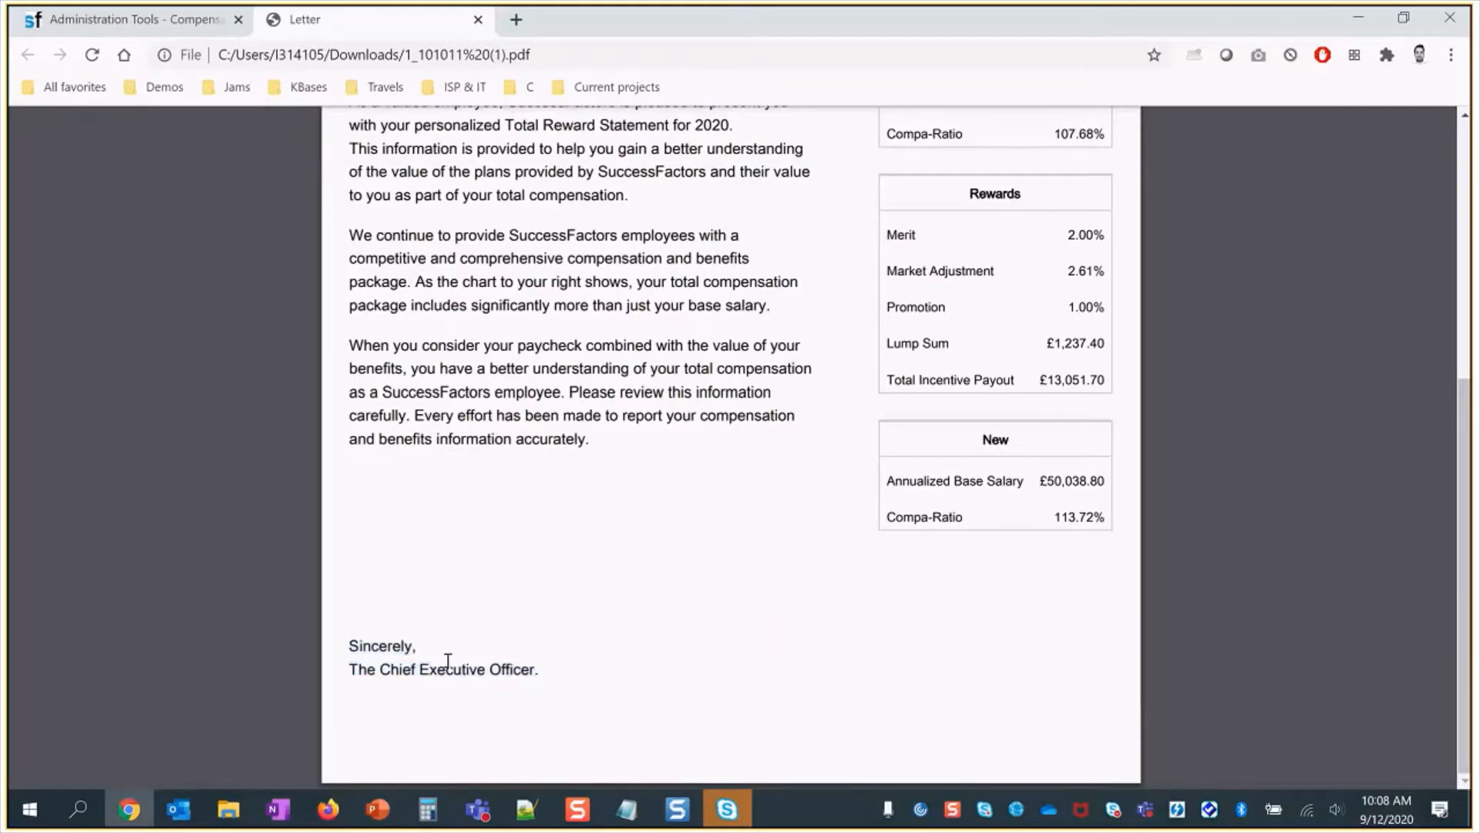
# - Return to the compensation plan page, close the job monitoring page and open the 2020 Total Reward Statement template for editing
pyautogui.click(135, 19)
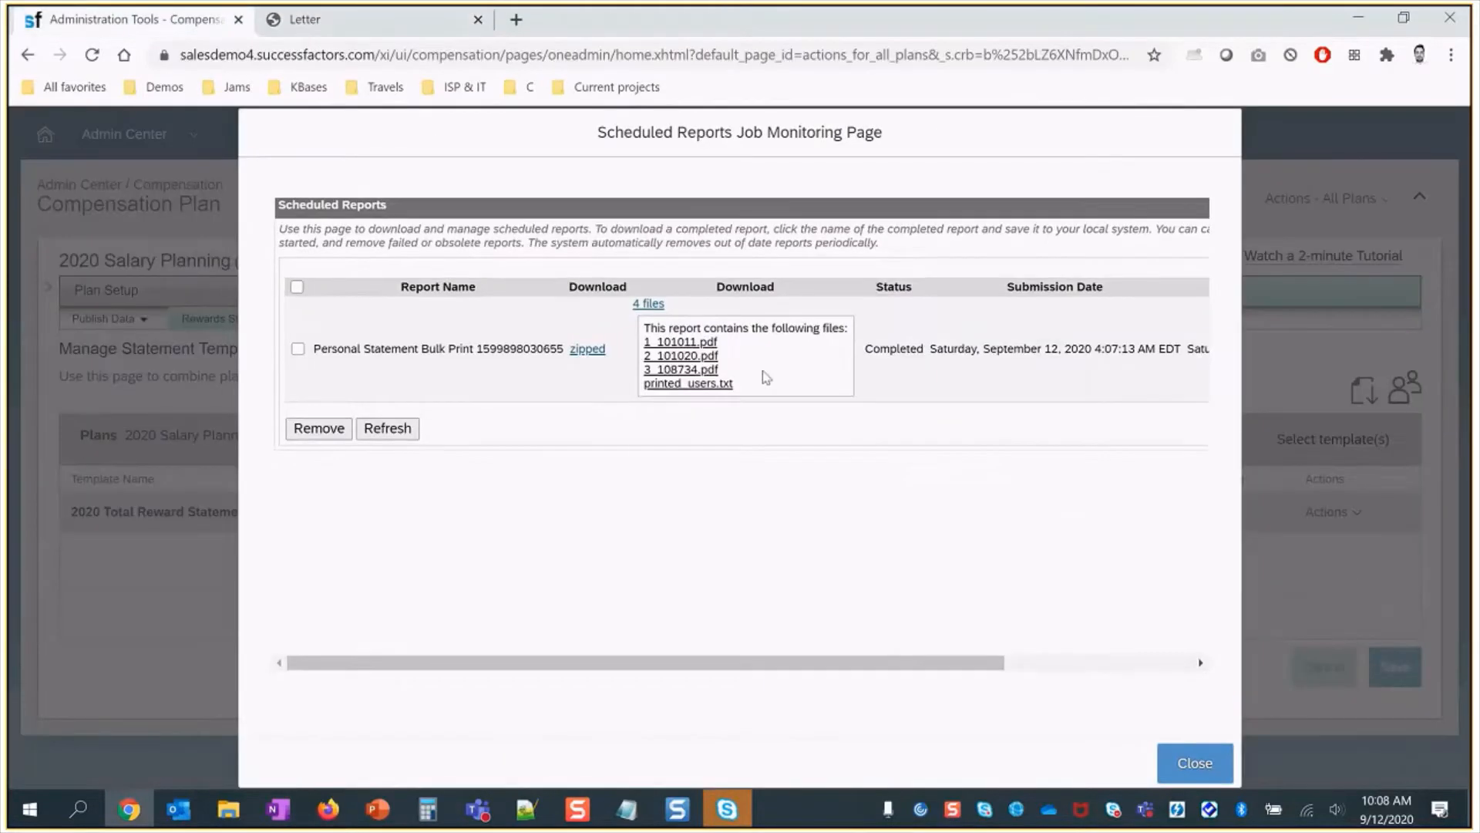
pyautogui.click(1195, 762)
pyautogui.click(1299, 202)
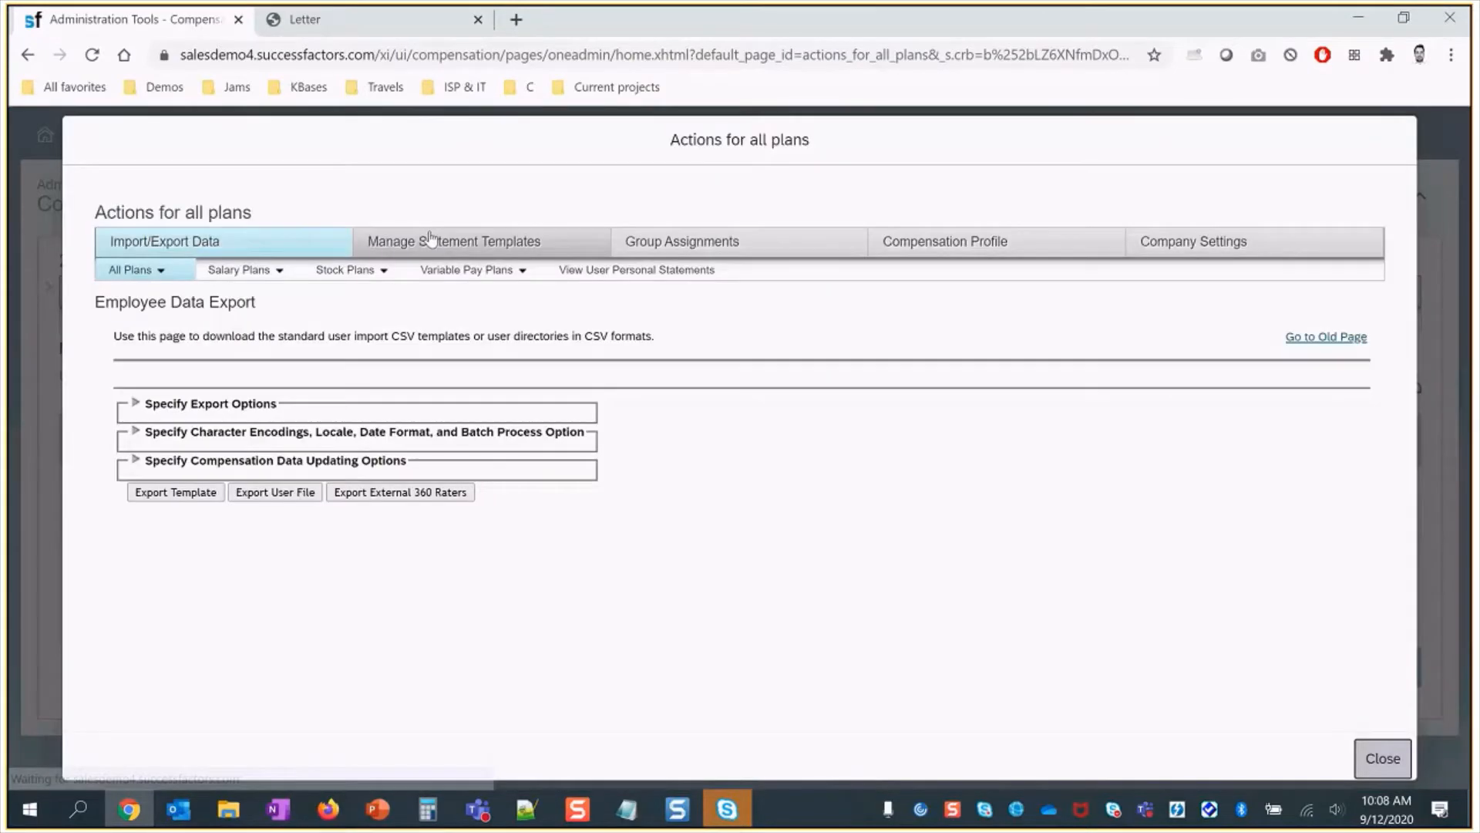
pyautogui.click(426, 242)
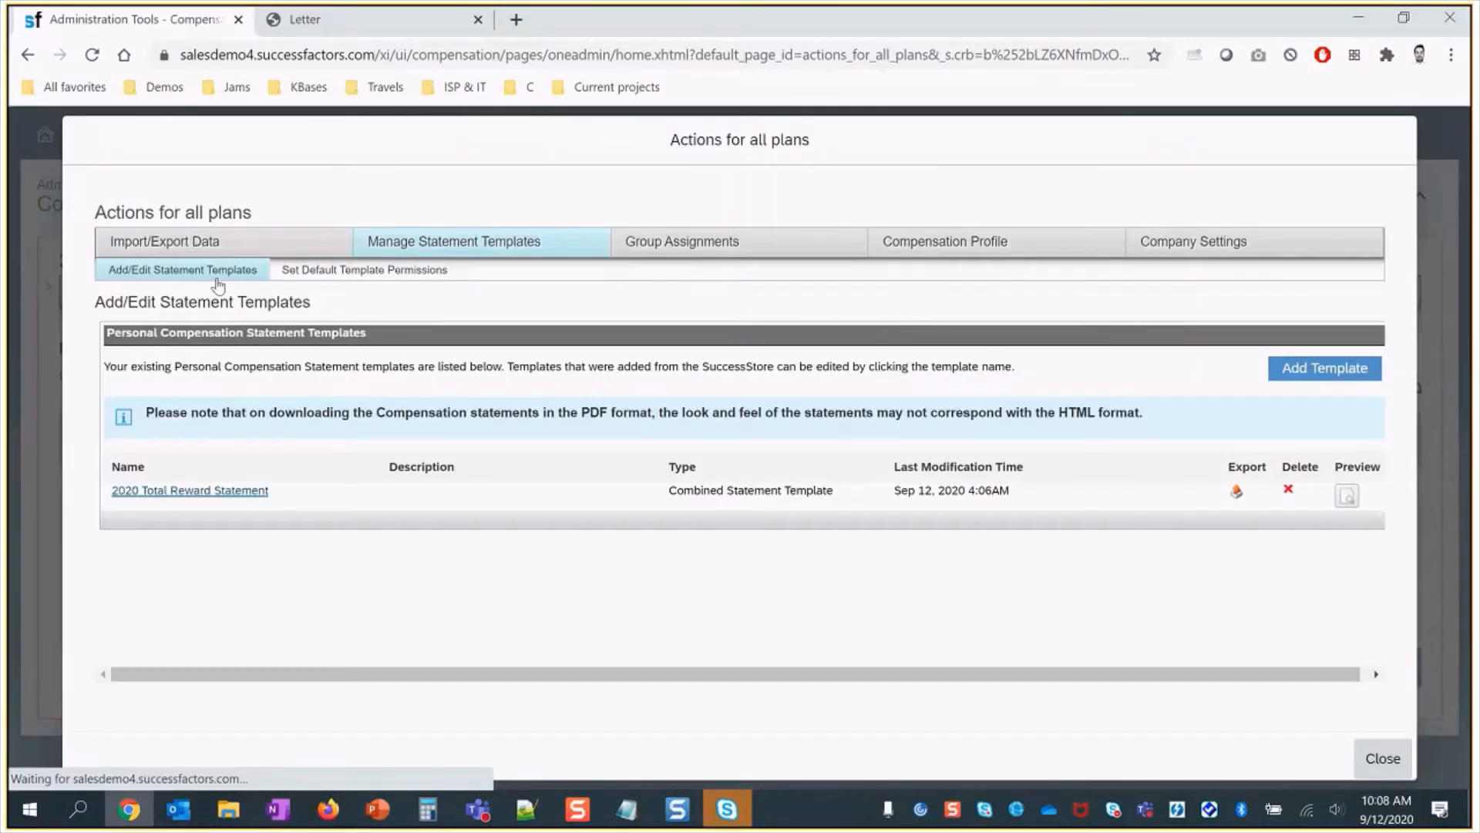
pyautogui.click(196, 492)
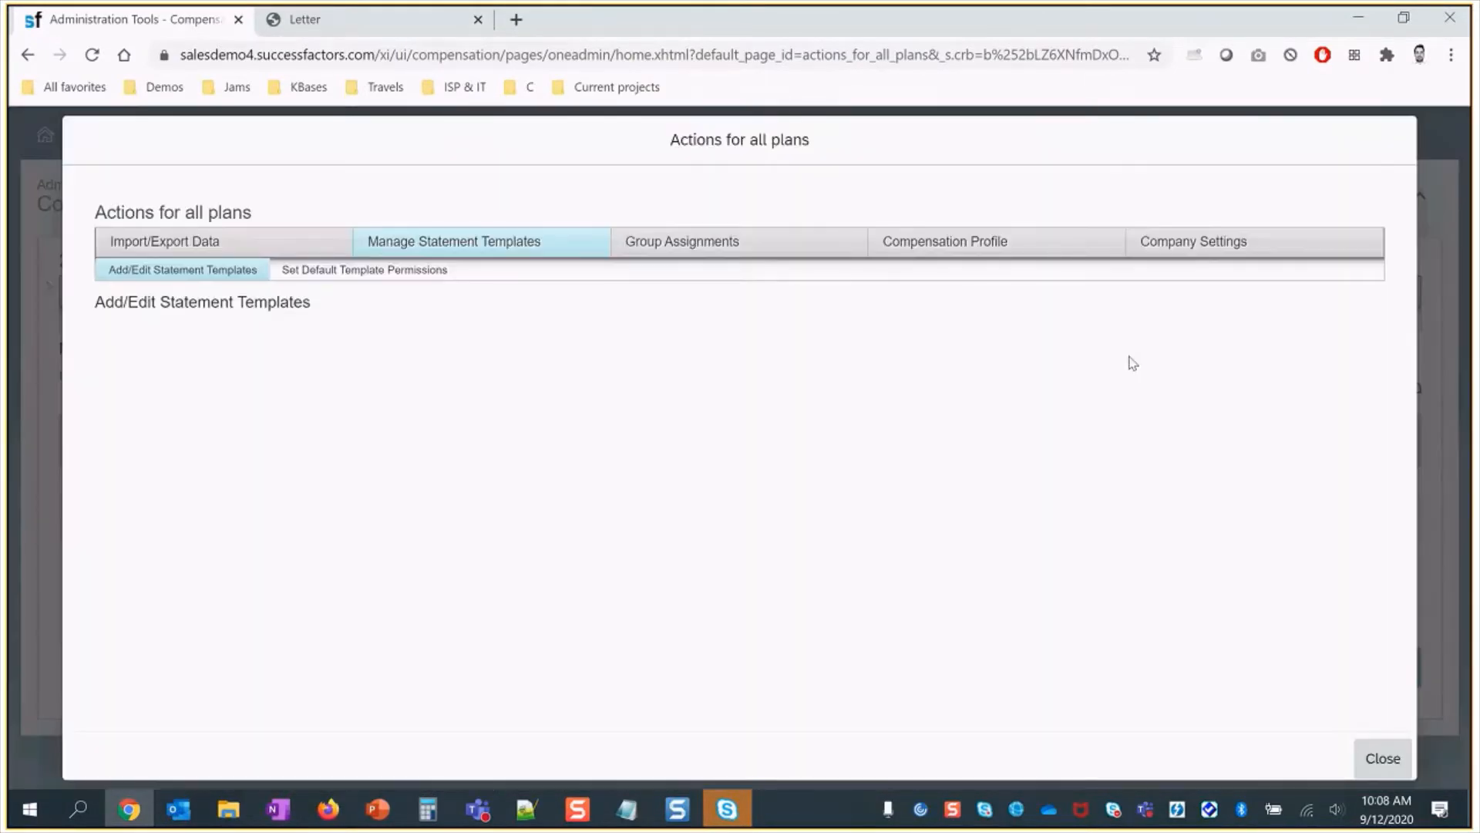
# - Copy the "Sincerely, The Chief Executive Officer." text and remove it from the Signature section
pyautogui.moveTo(1360, 418); pyautogui.dragTo(1360, 584)
pyautogui.click(289, 606)
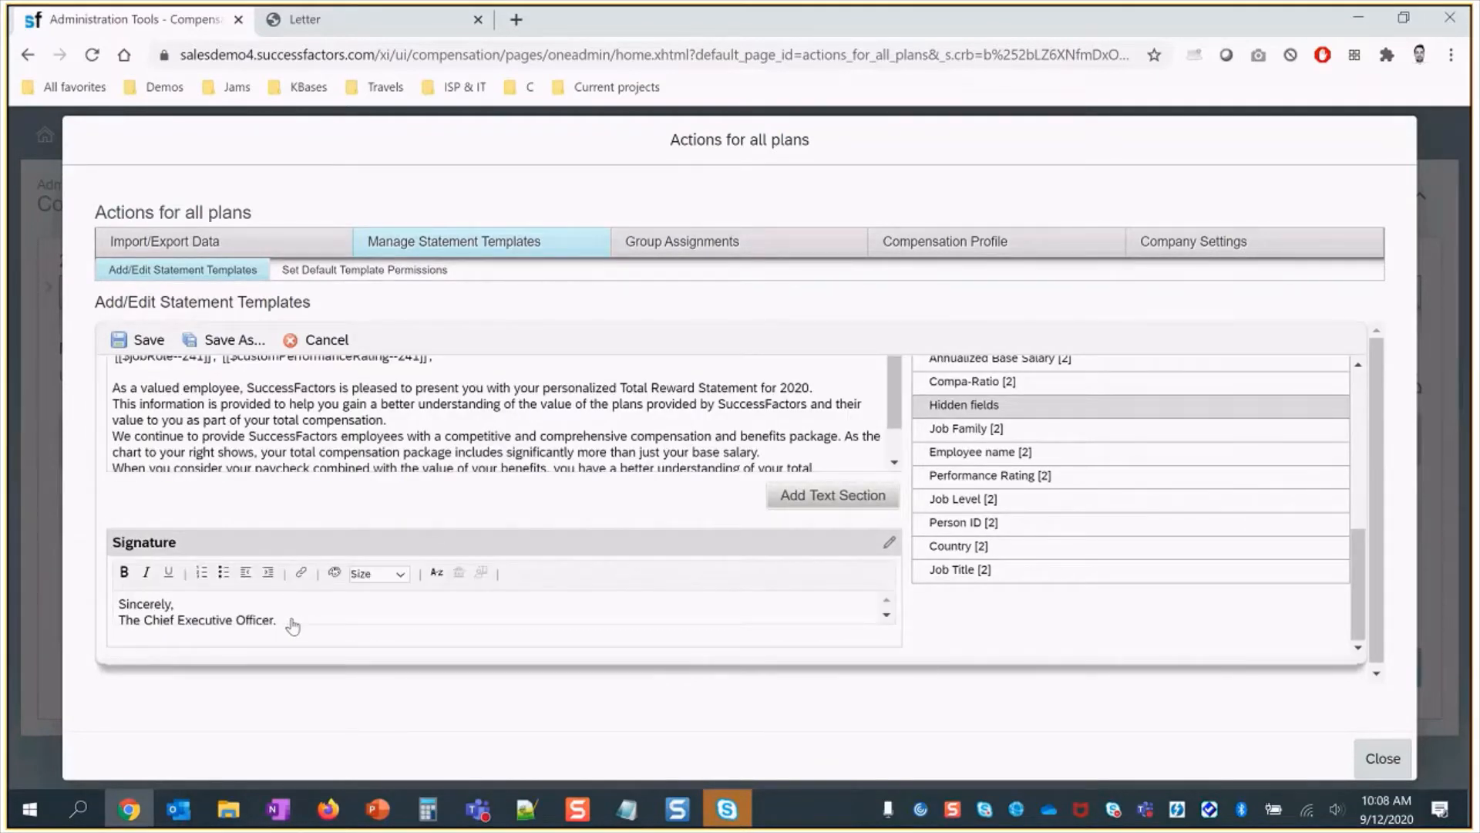
pyautogui.moveTo(292, 625); pyautogui.dragTo(87, 584)
pyautogui.hotkey('ctrl', 'c')
pyautogui.press('Delete')
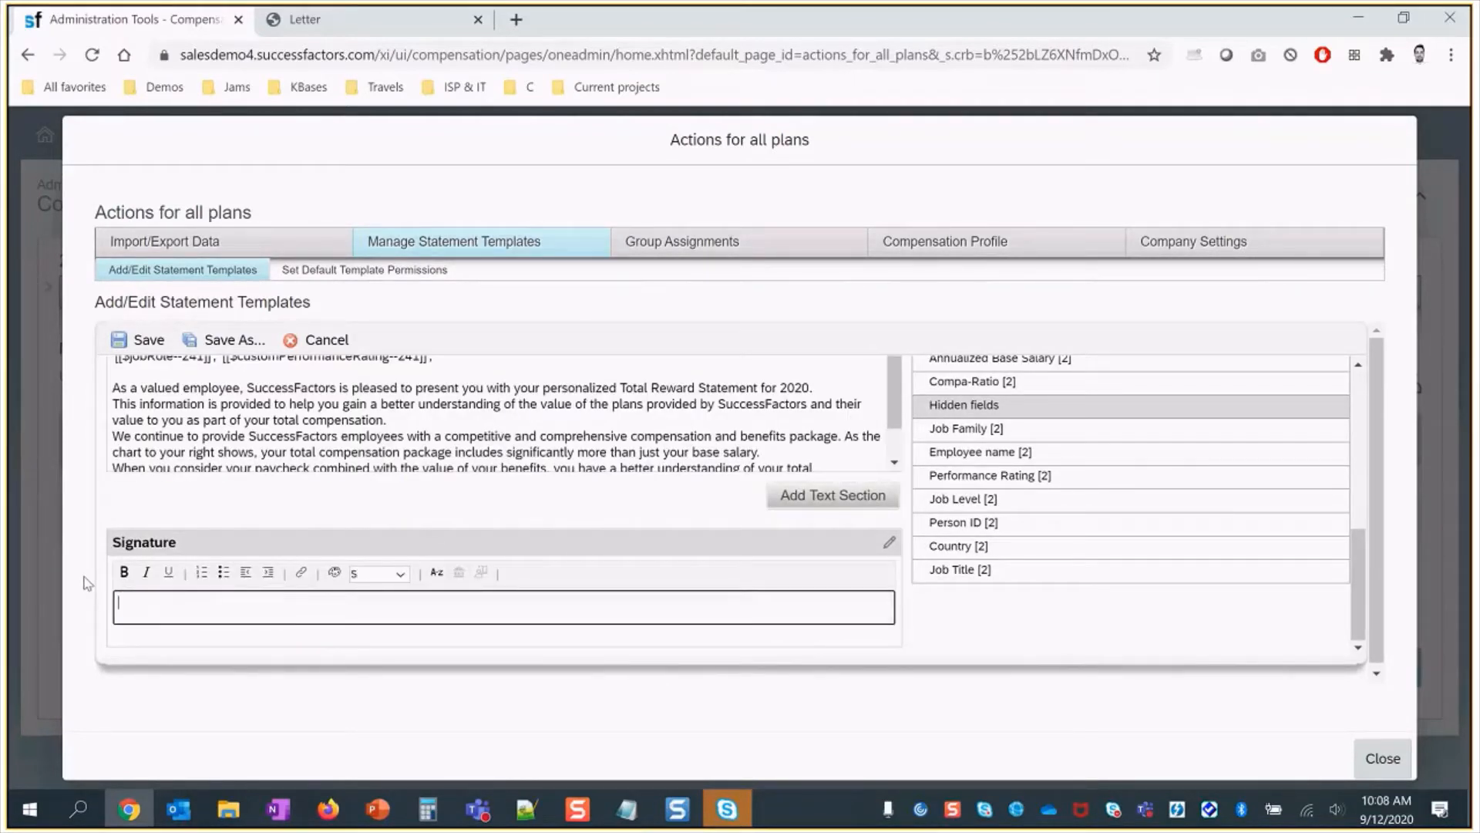
# - Paste the signature text "Sincerely, The Chief Executive Officer." at the end of the Compensation Statement text, separated by a blank line
pyautogui.scroll(-1, 734, 466)
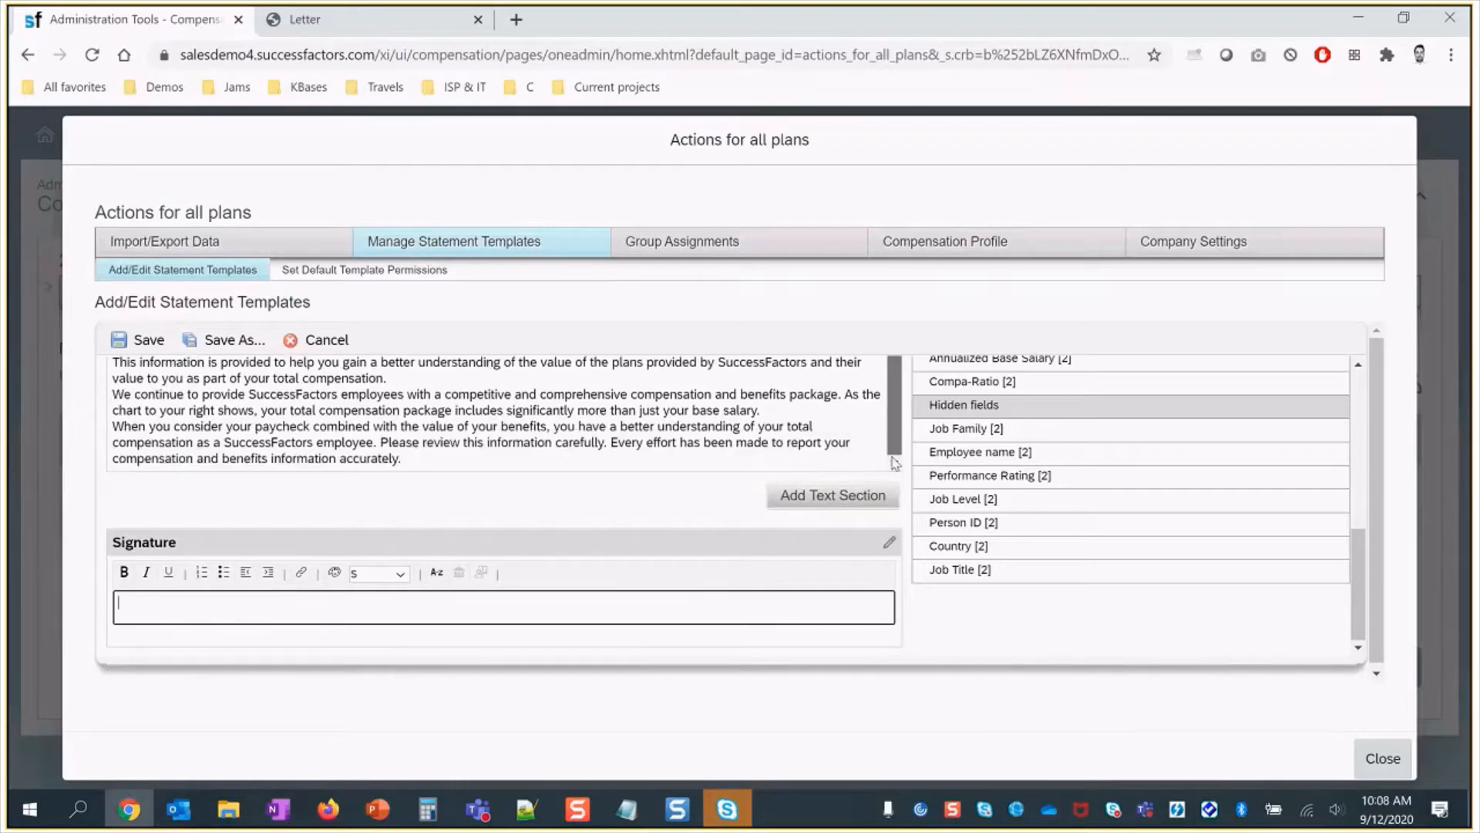
pyautogui.click(435, 471)
pyautogui.click(613, 461)
pyautogui.scroll(-2, 806, 449)
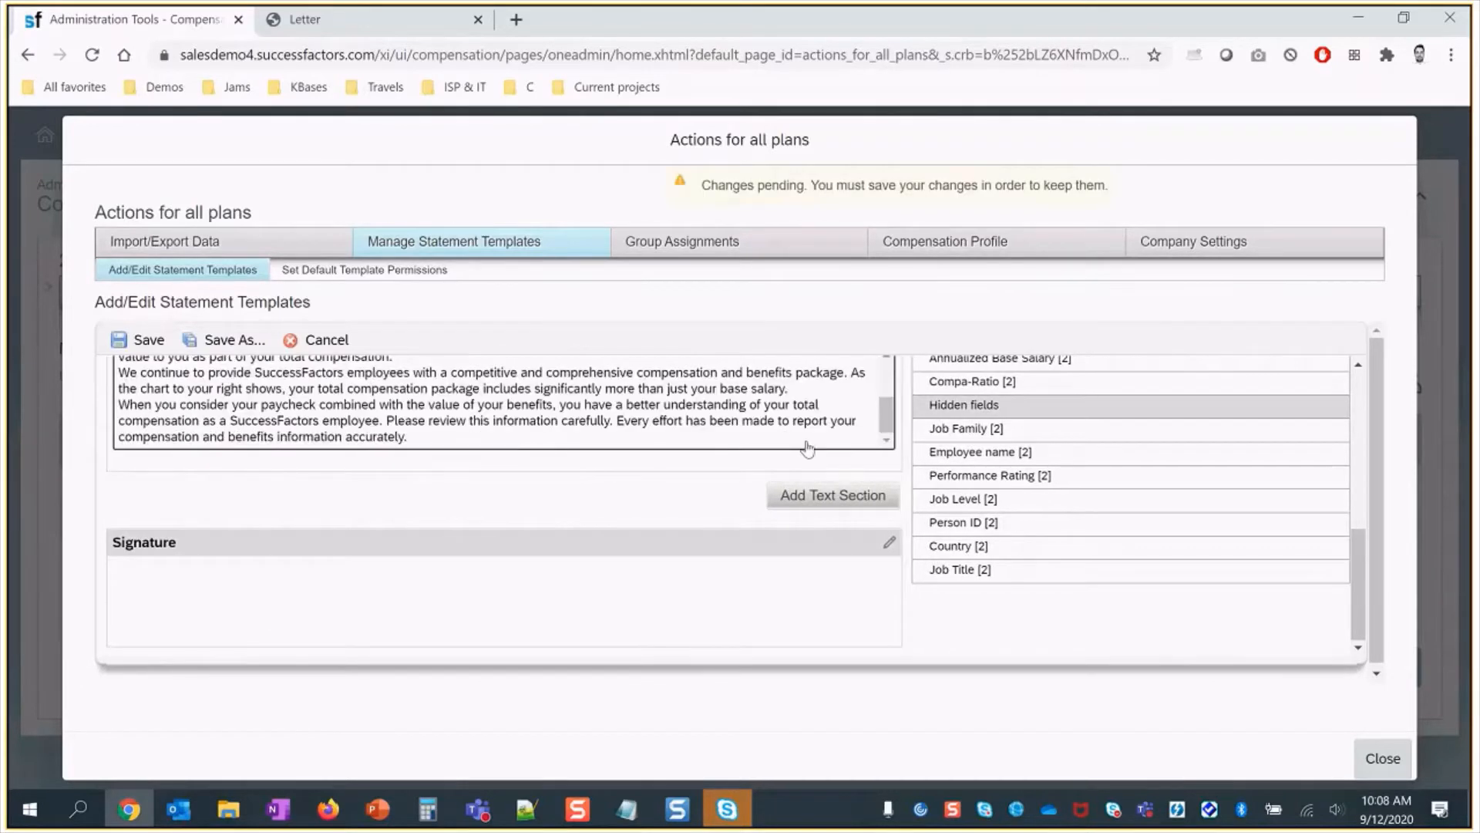
pyautogui.click(423, 439)
pyautogui.press('Return')
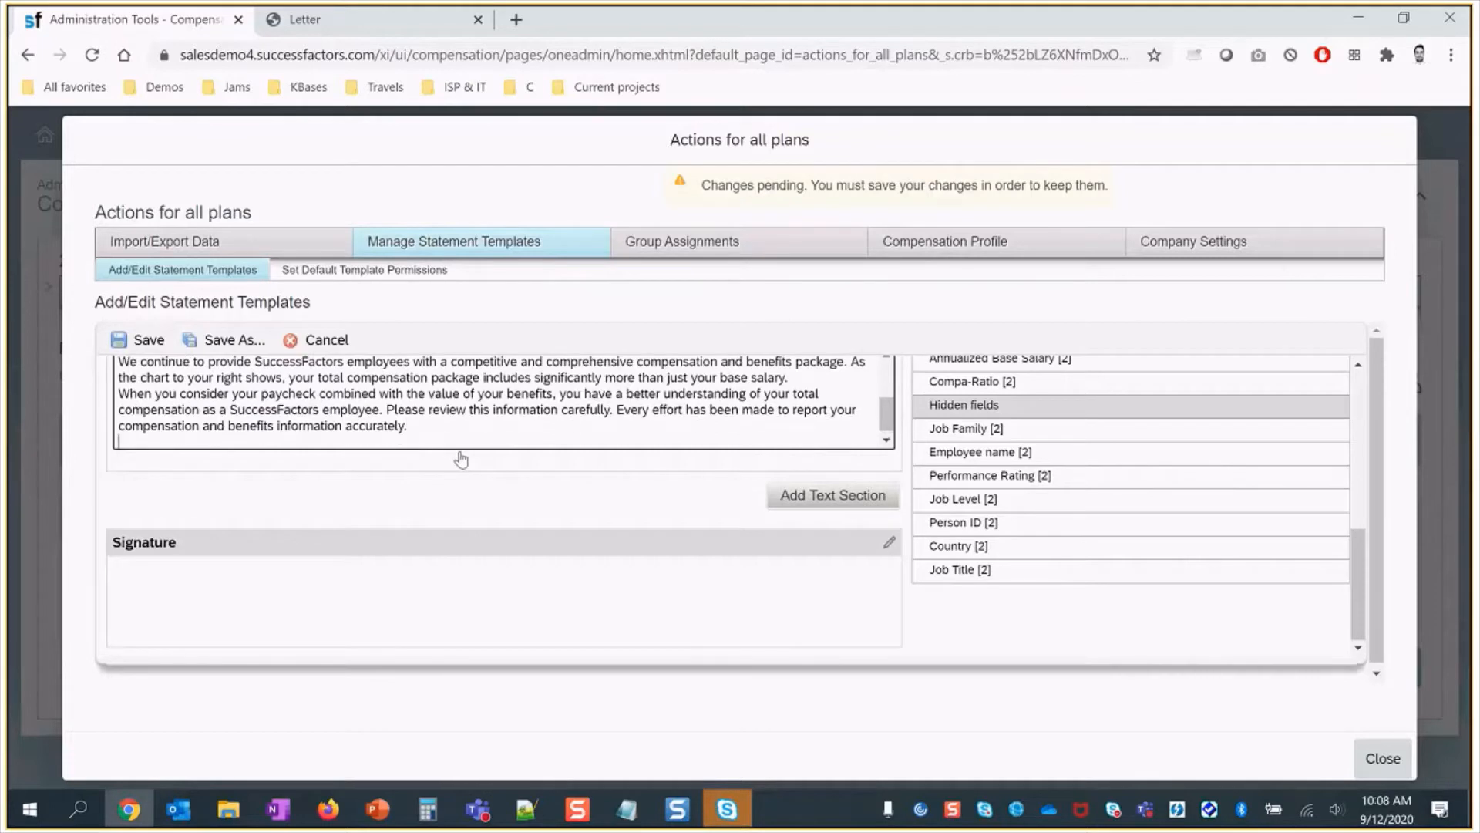
pyautogui.press('Return')
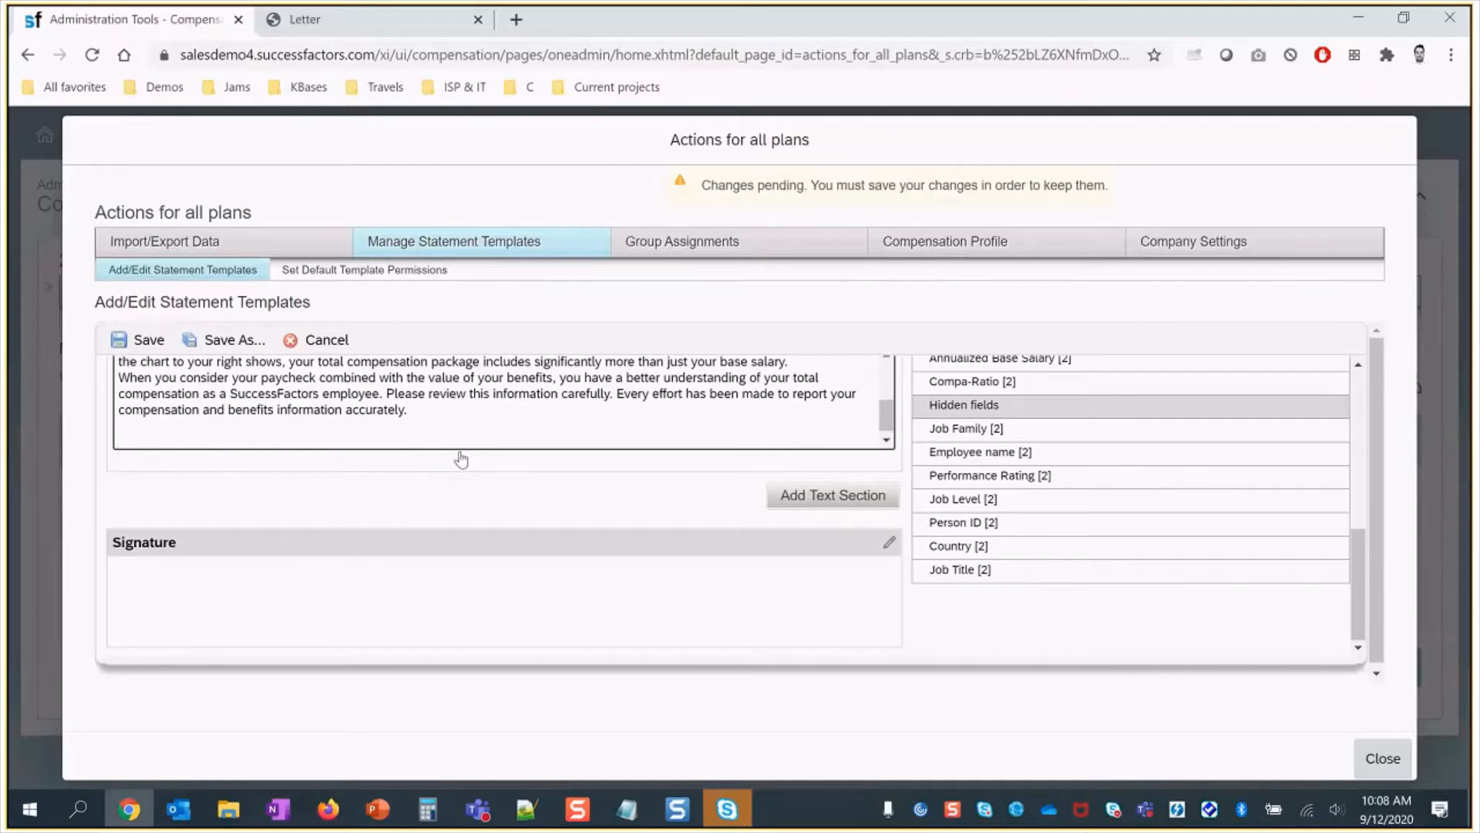
pyautogui.hotkey('ctrl', 'v')
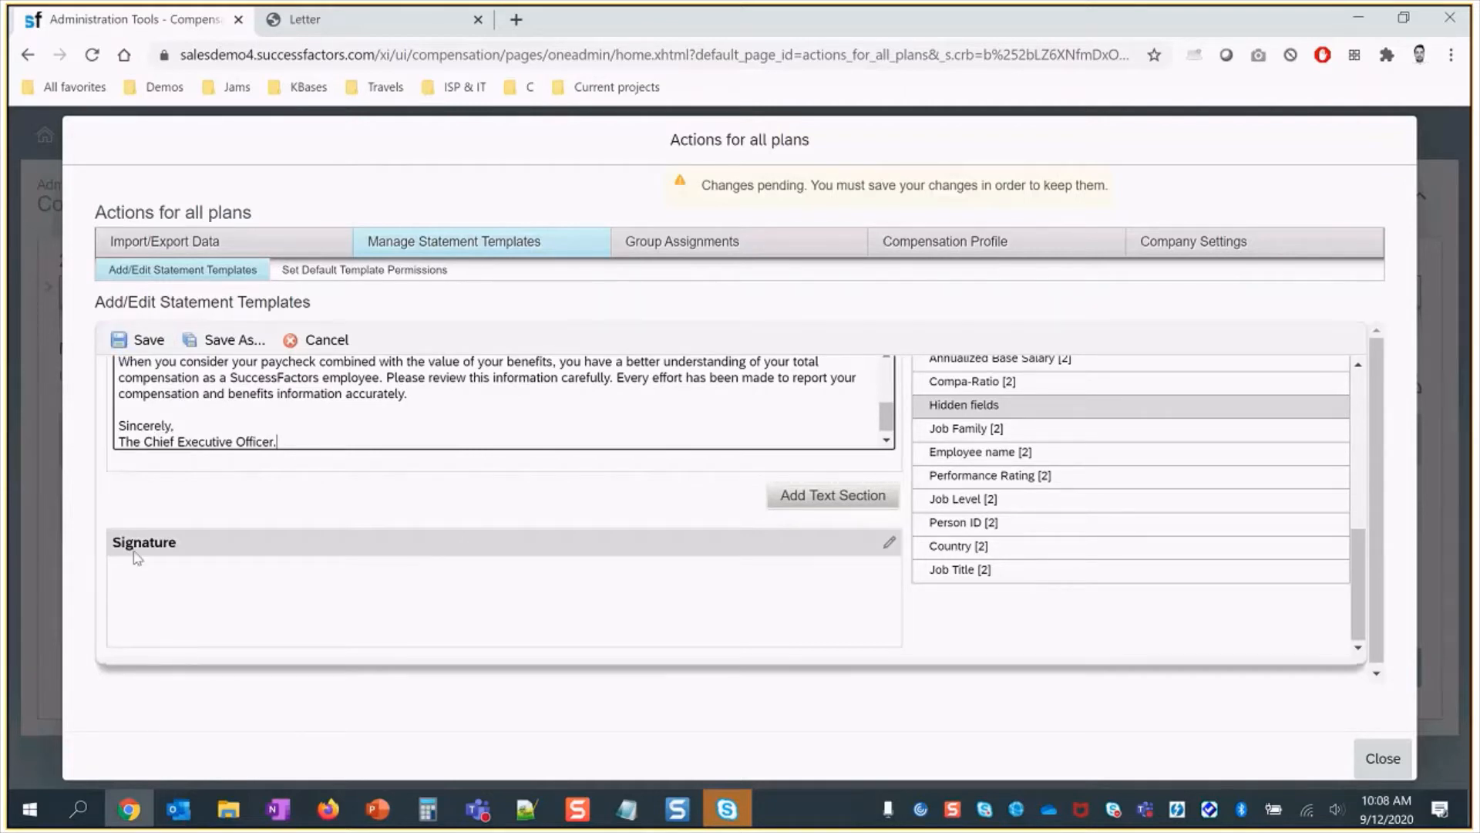
# - Check the Signature section and the end of the Compensation Statement text, and save the template
pyautogui.click(132, 601)
pyautogui.click(145, 615)
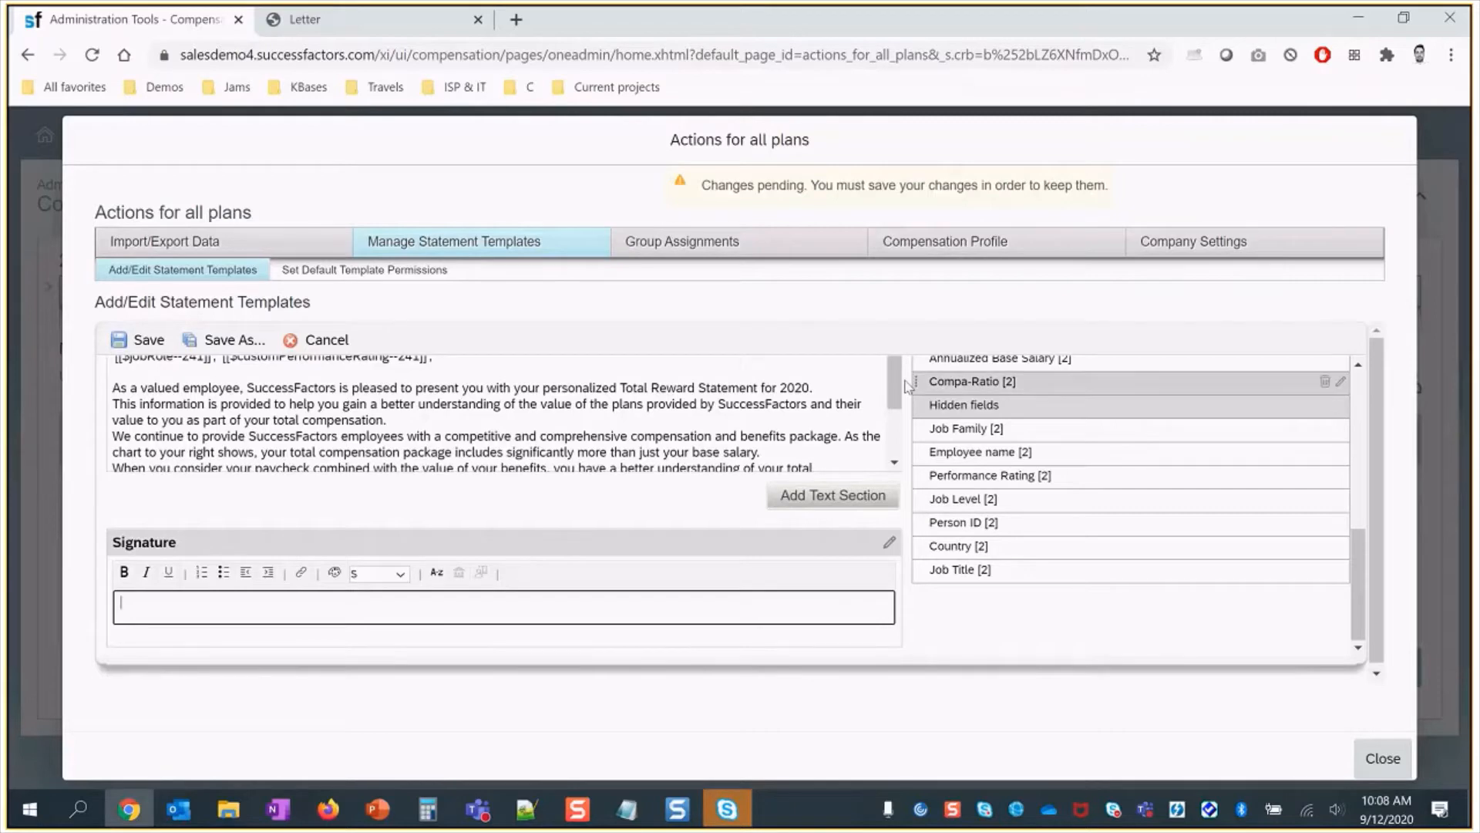
pyautogui.moveTo(894, 382); pyautogui.dragTo(892, 446)
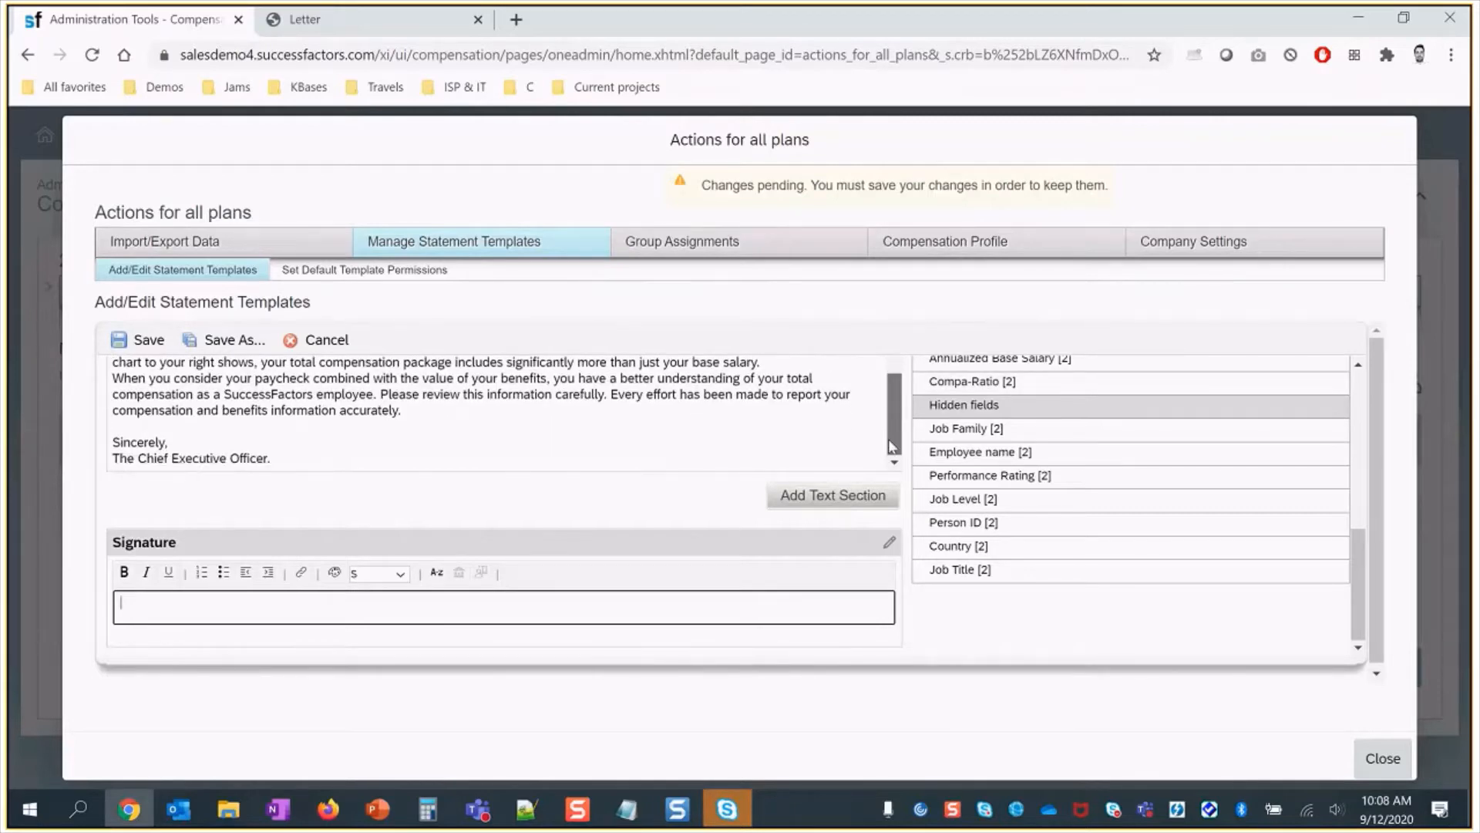
pyautogui.click(144, 344)
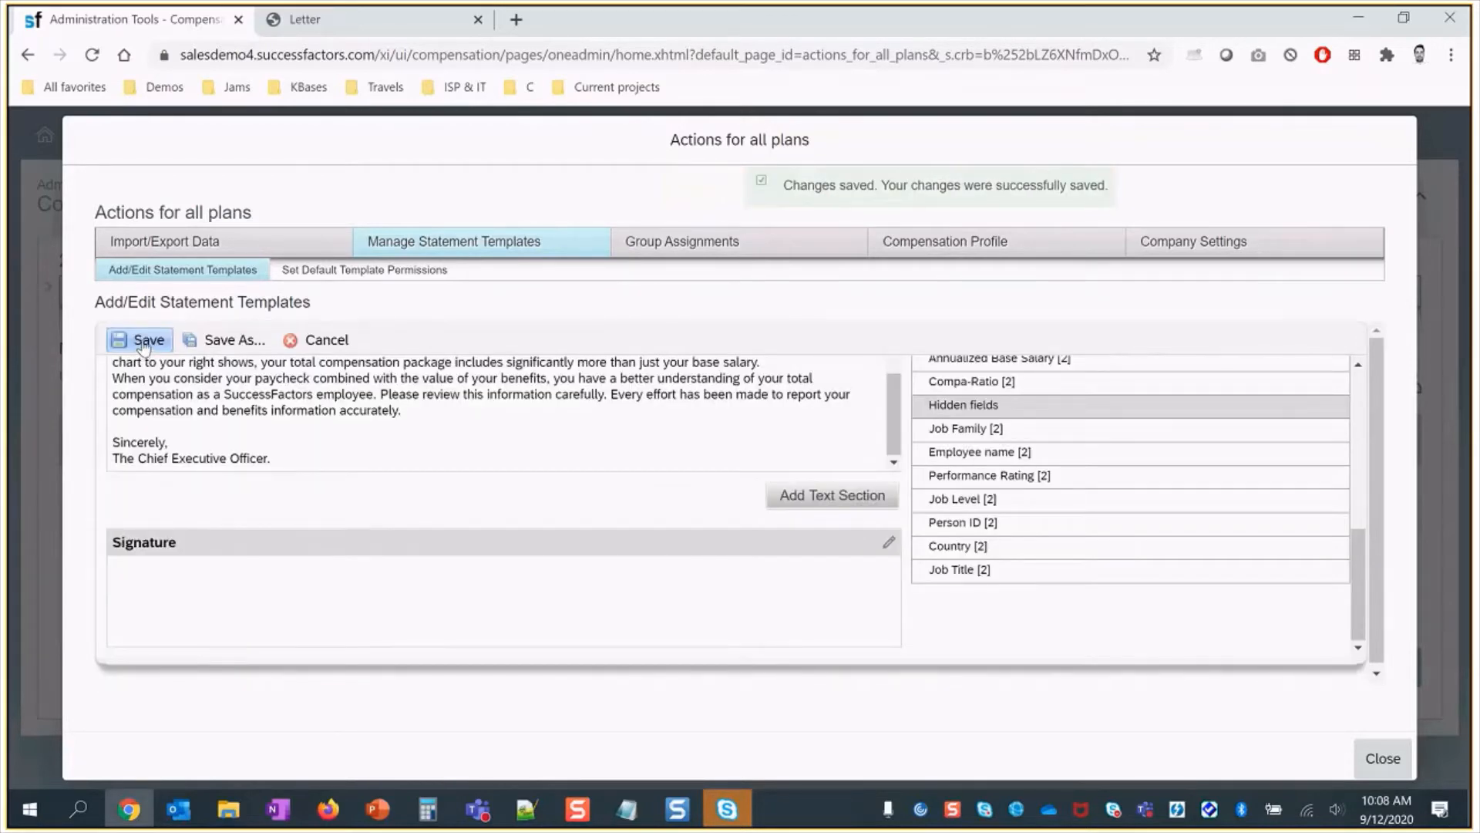
# - Make the "Employee information :" heading at the start of the Compensation Statement text bold
pyautogui.moveTo(894, 434); pyautogui.dragTo(894, 409)
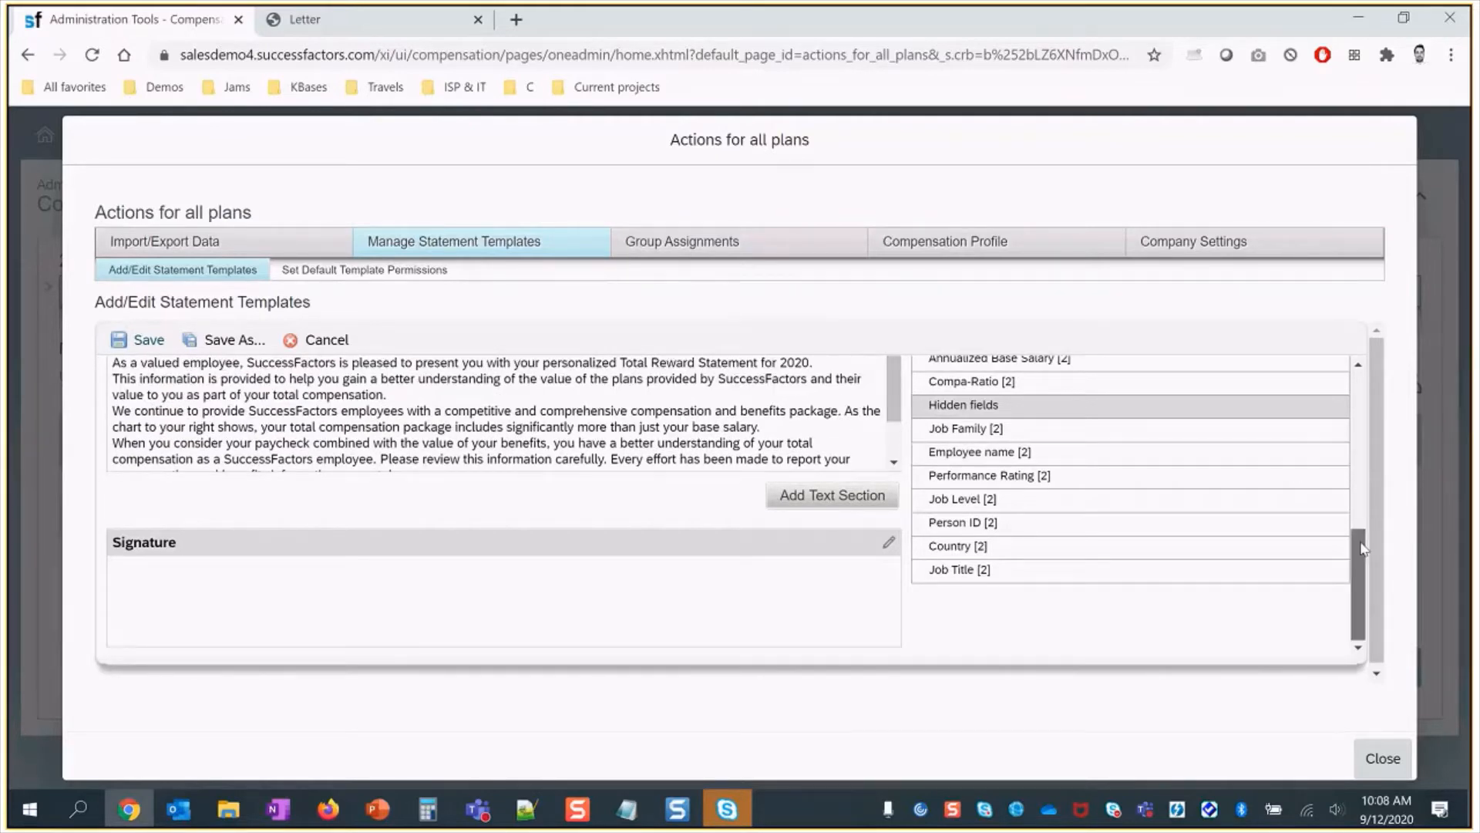
pyautogui.moveTo(1362, 549); pyautogui.dragTo(1365, 491)
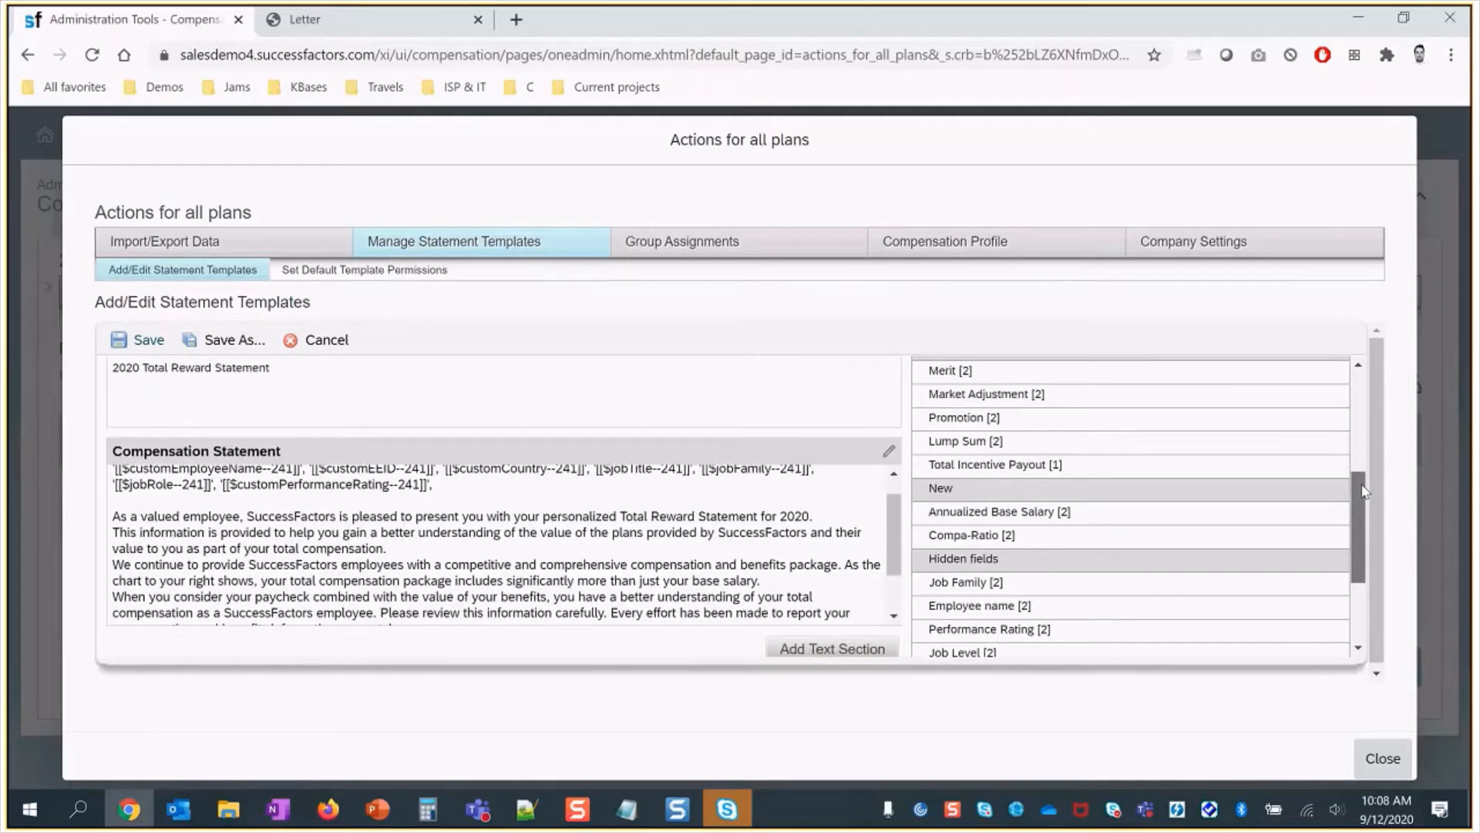
pyautogui.scroll(1, 119, 509)
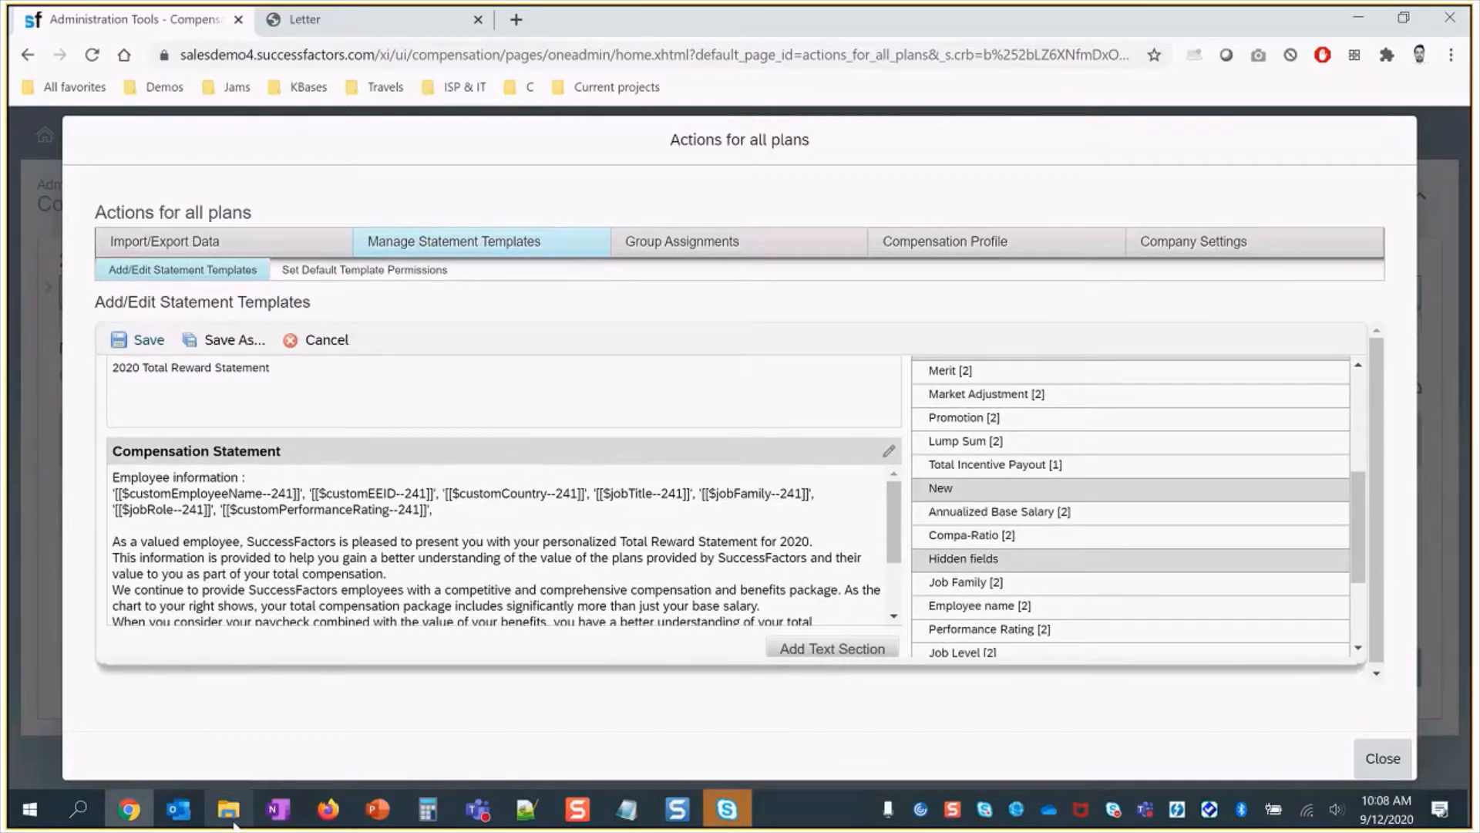
pyautogui.click(109, 499)
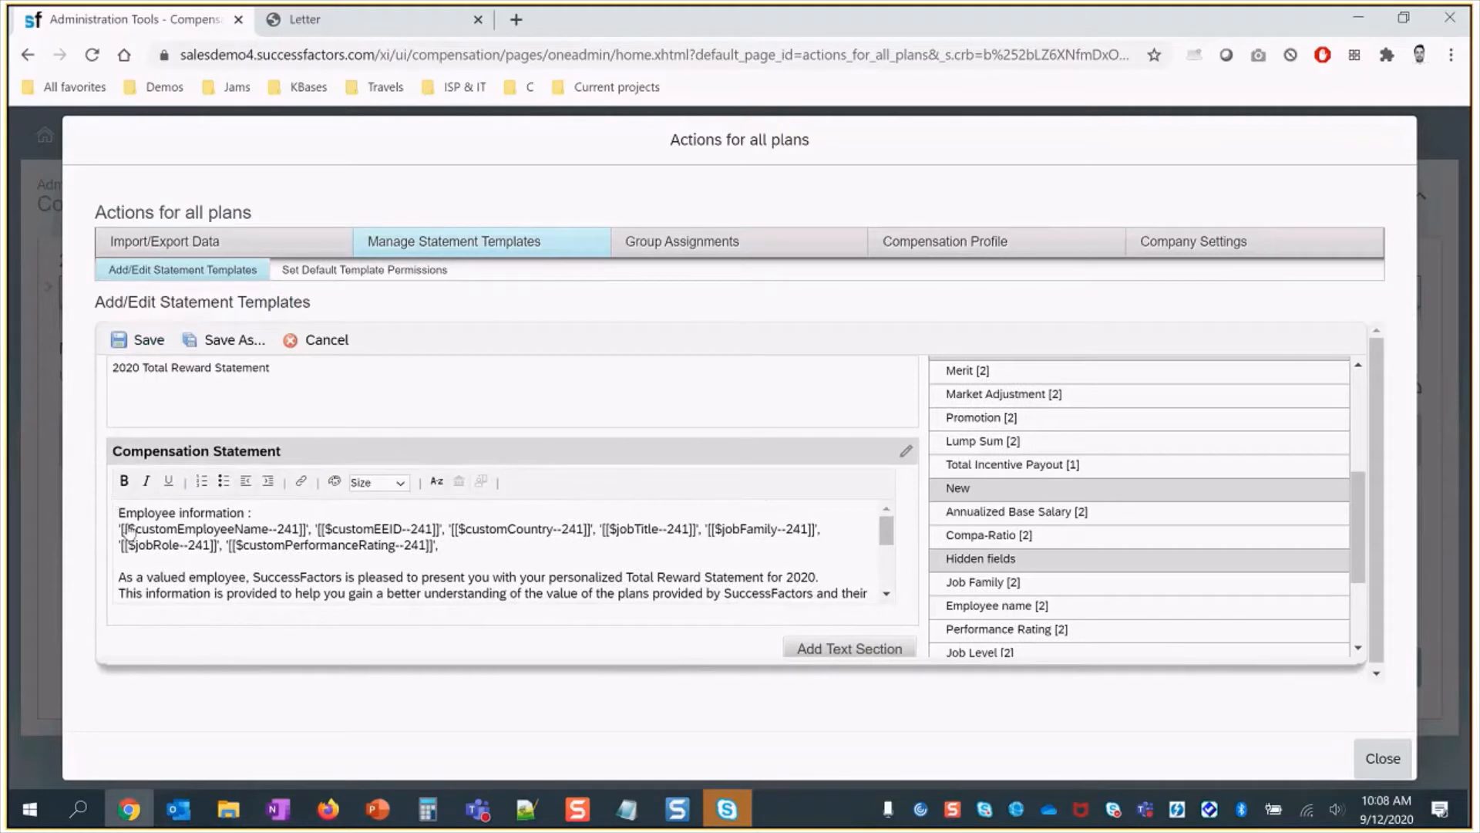
pyautogui.moveTo(260, 513); pyautogui.dragTo(118, 514)
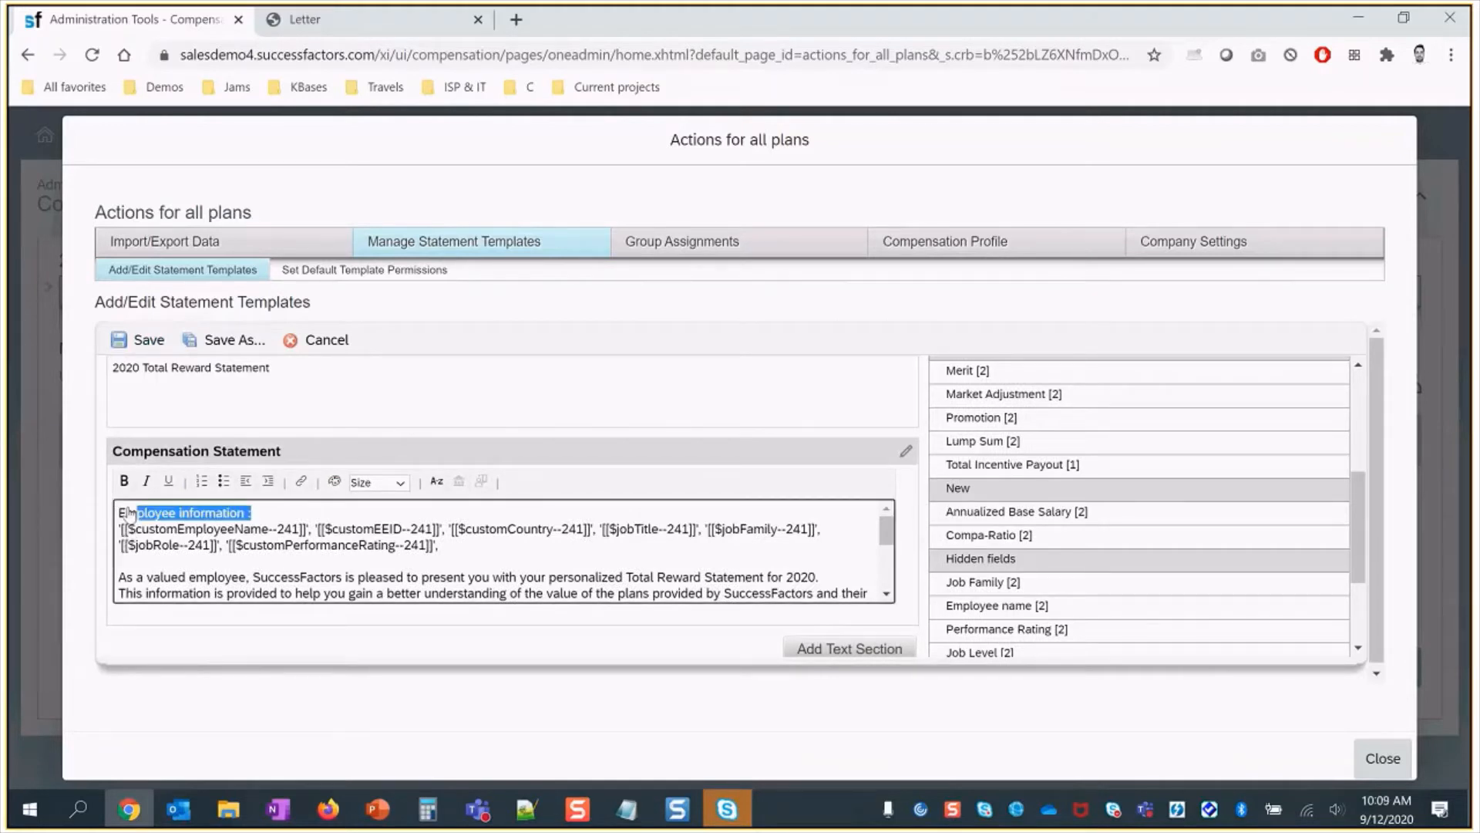
pyautogui.click(124, 482)
# - Label the employee name placeholder "Employee name :" and remove the quotation marks around it
pyautogui.click(122, 531)
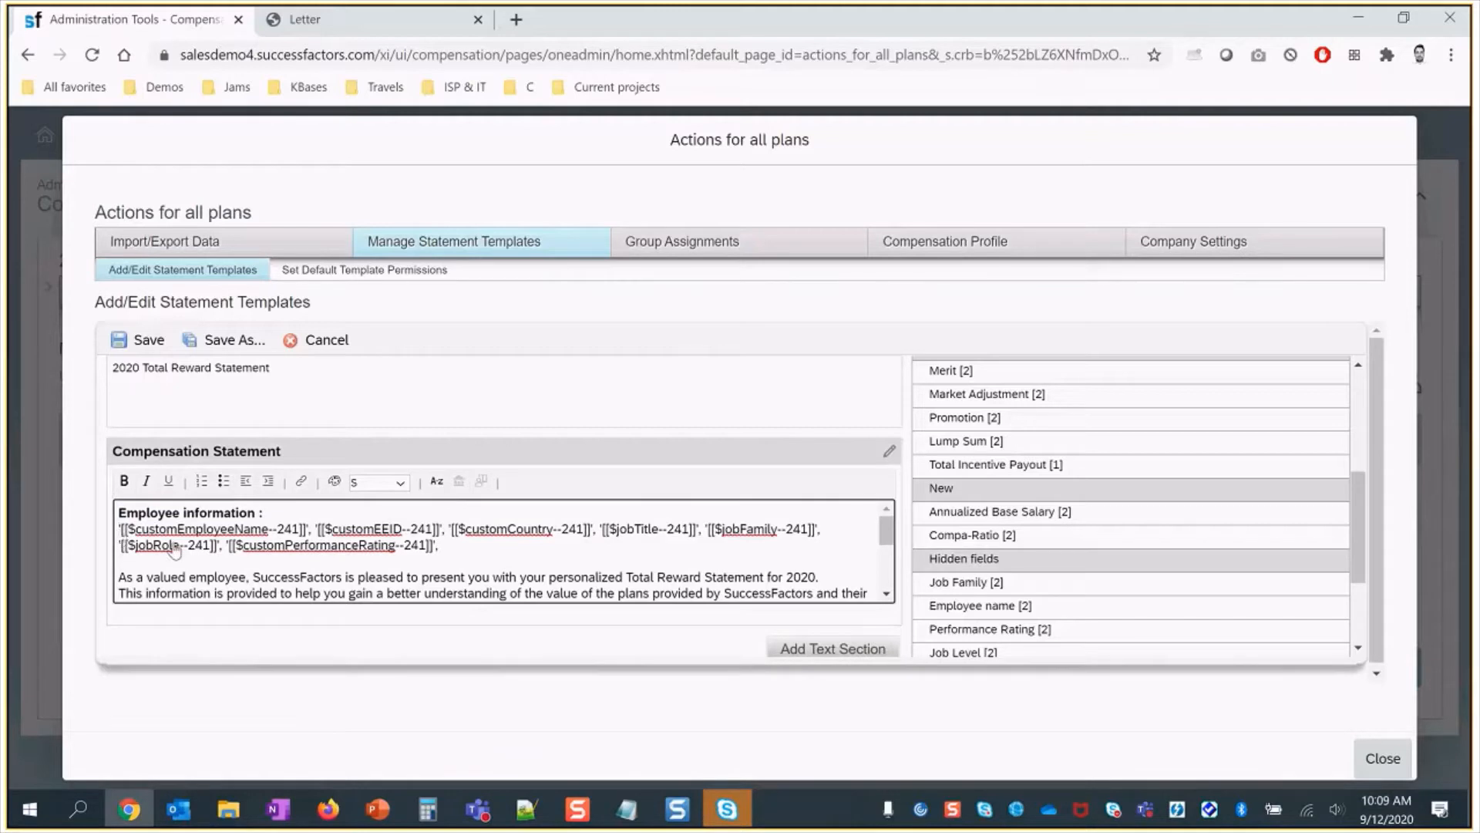
pyautogui.write('Empl')
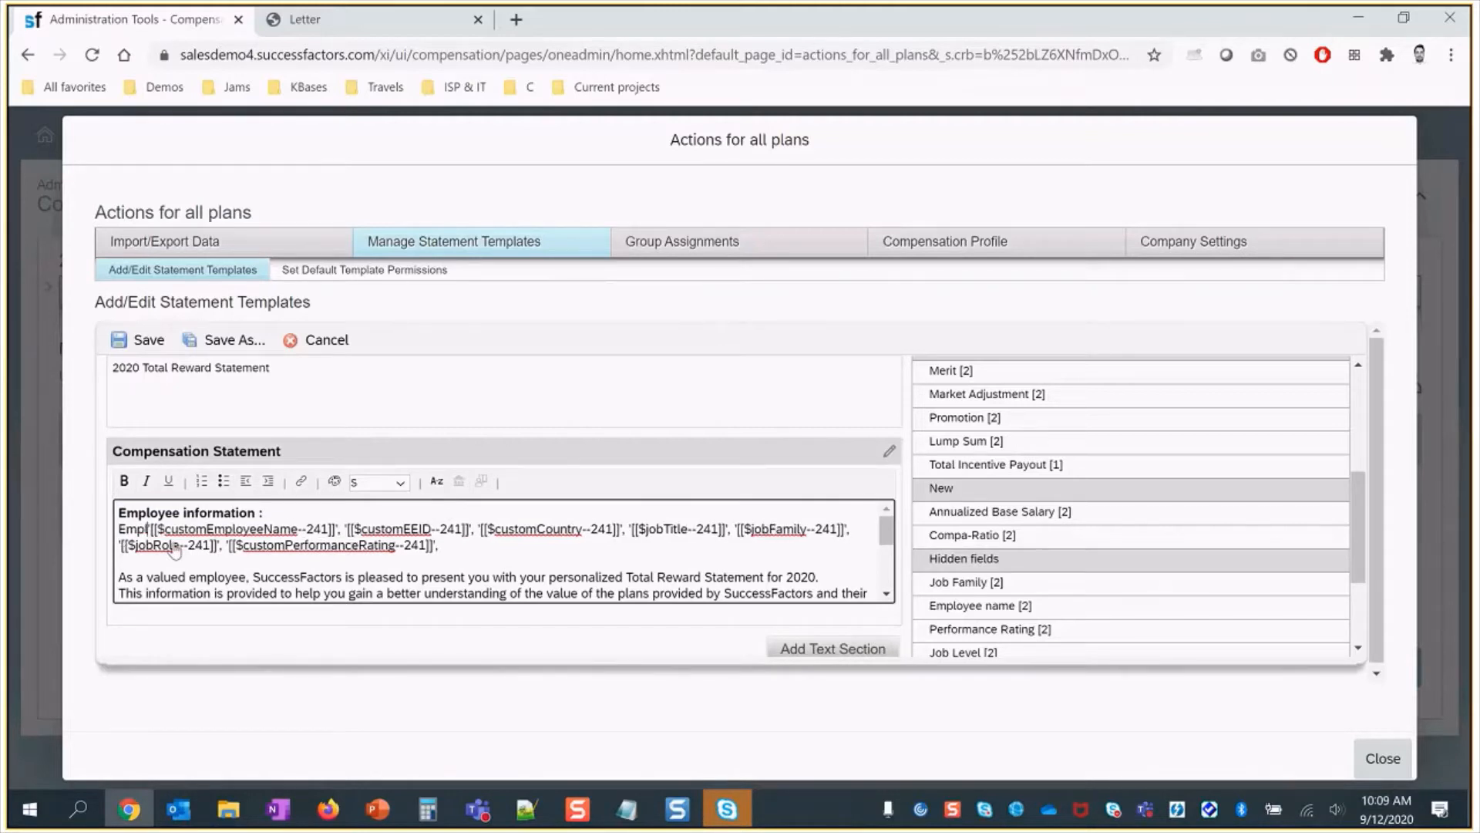
pyautogui.write('oyee name :')
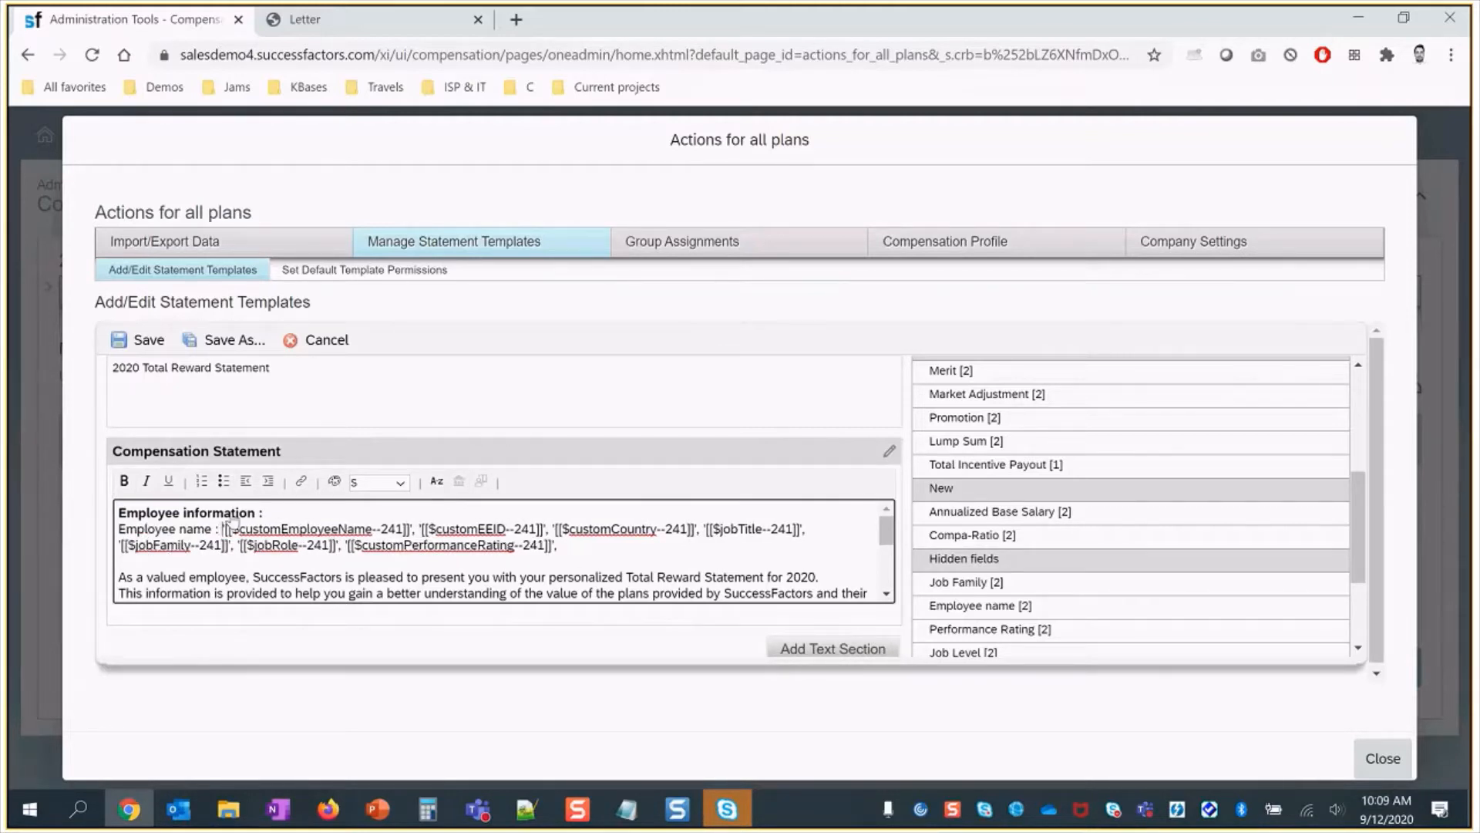
pyautogui.press('Delete')
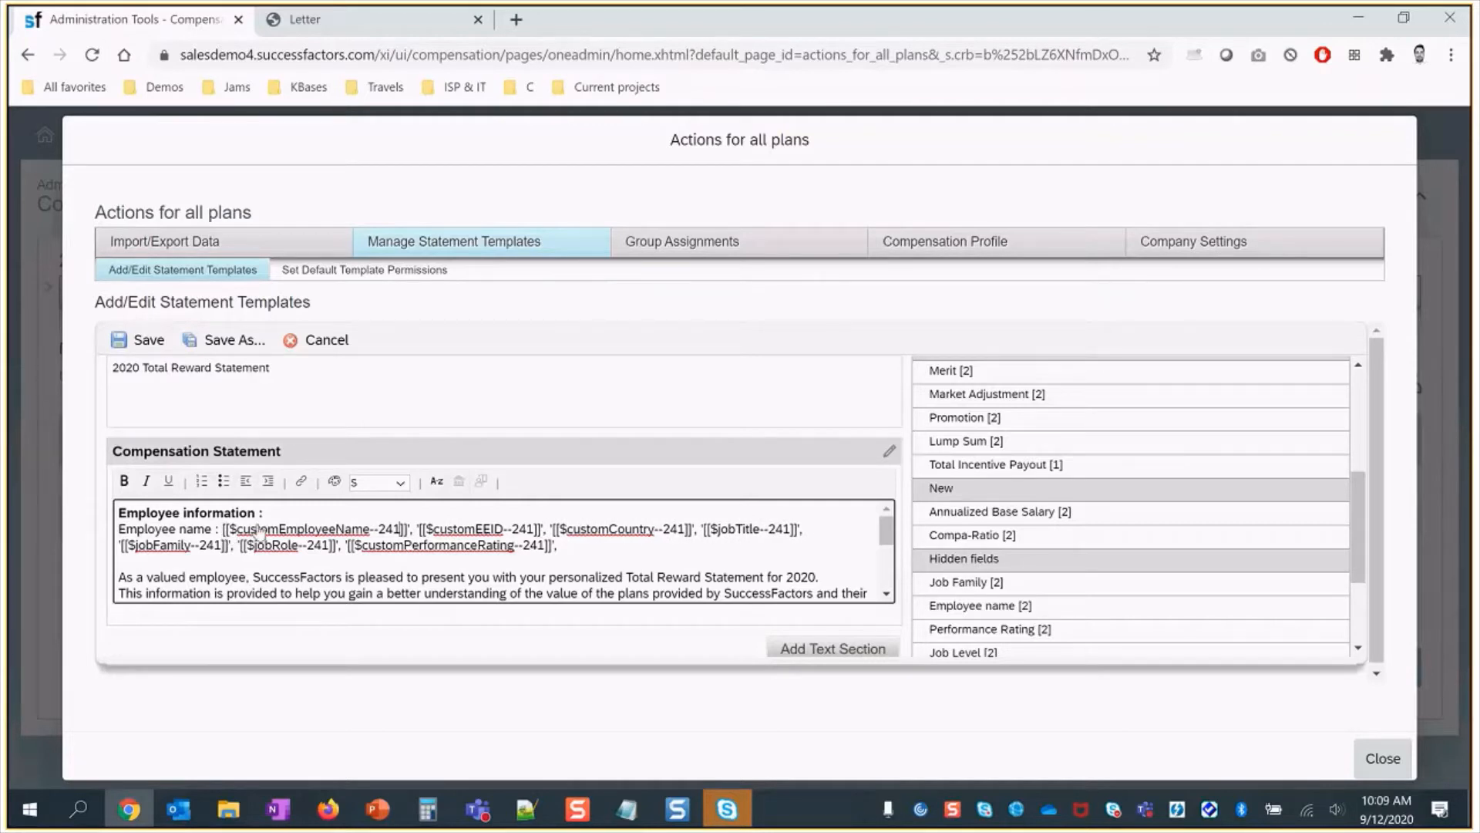
pyautogui.press('Delete')
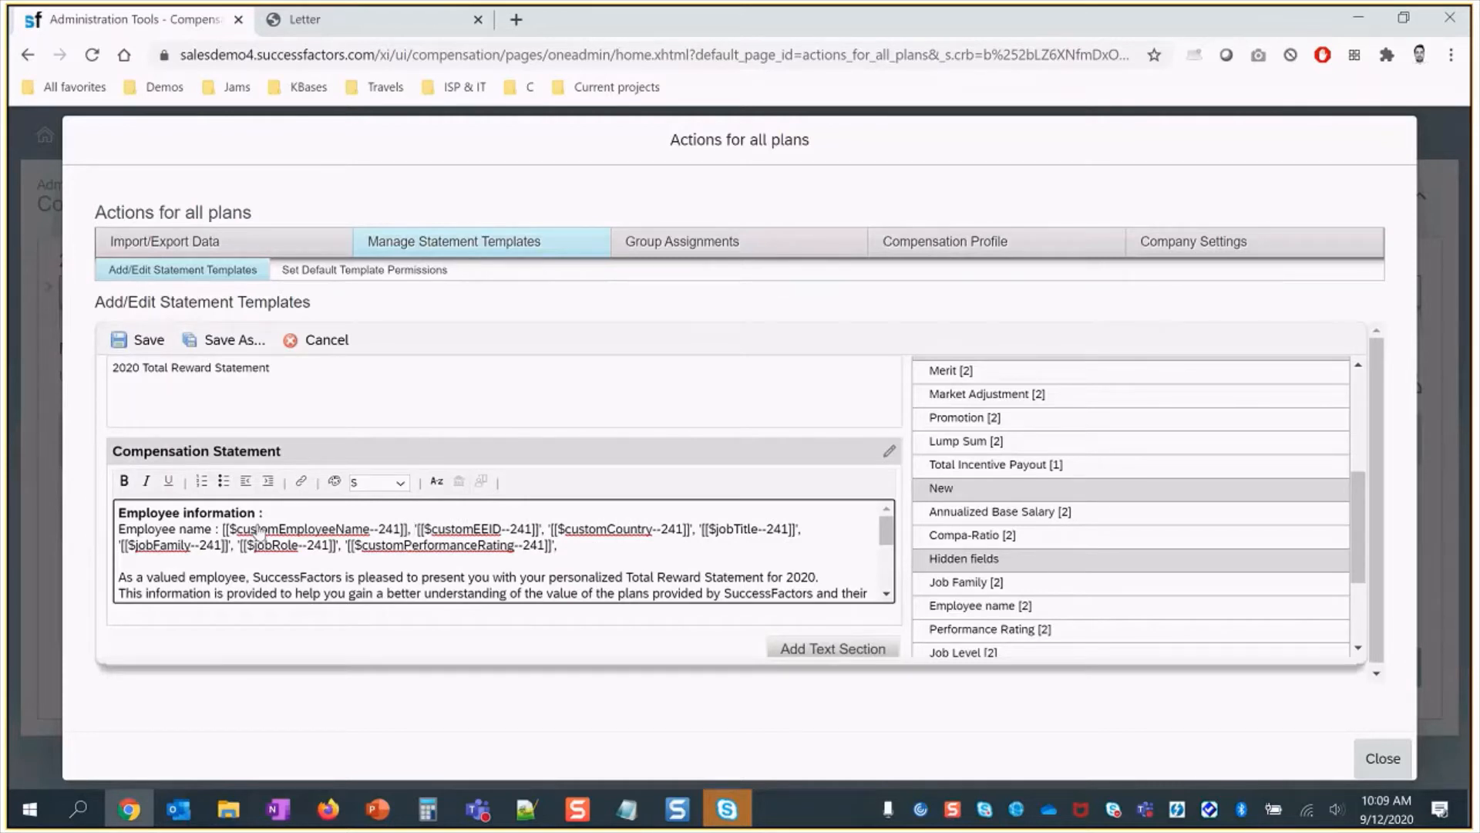
# - Put the customEEID and customCountry placeholders on separate lines labelled "Person ID :" and "Country :"
pyautogui.press('Return')
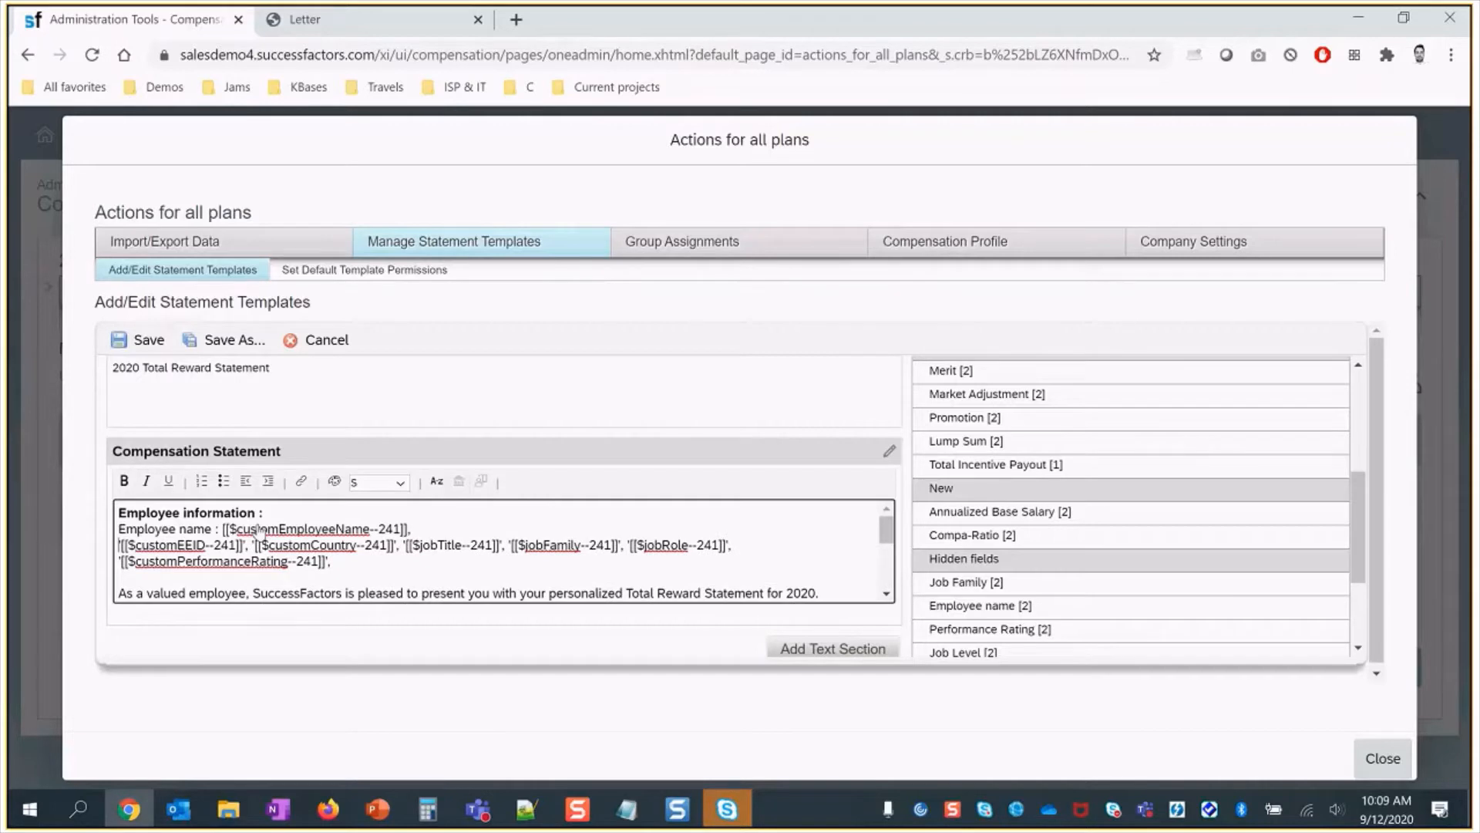
pyautogui.write('Person ID :')
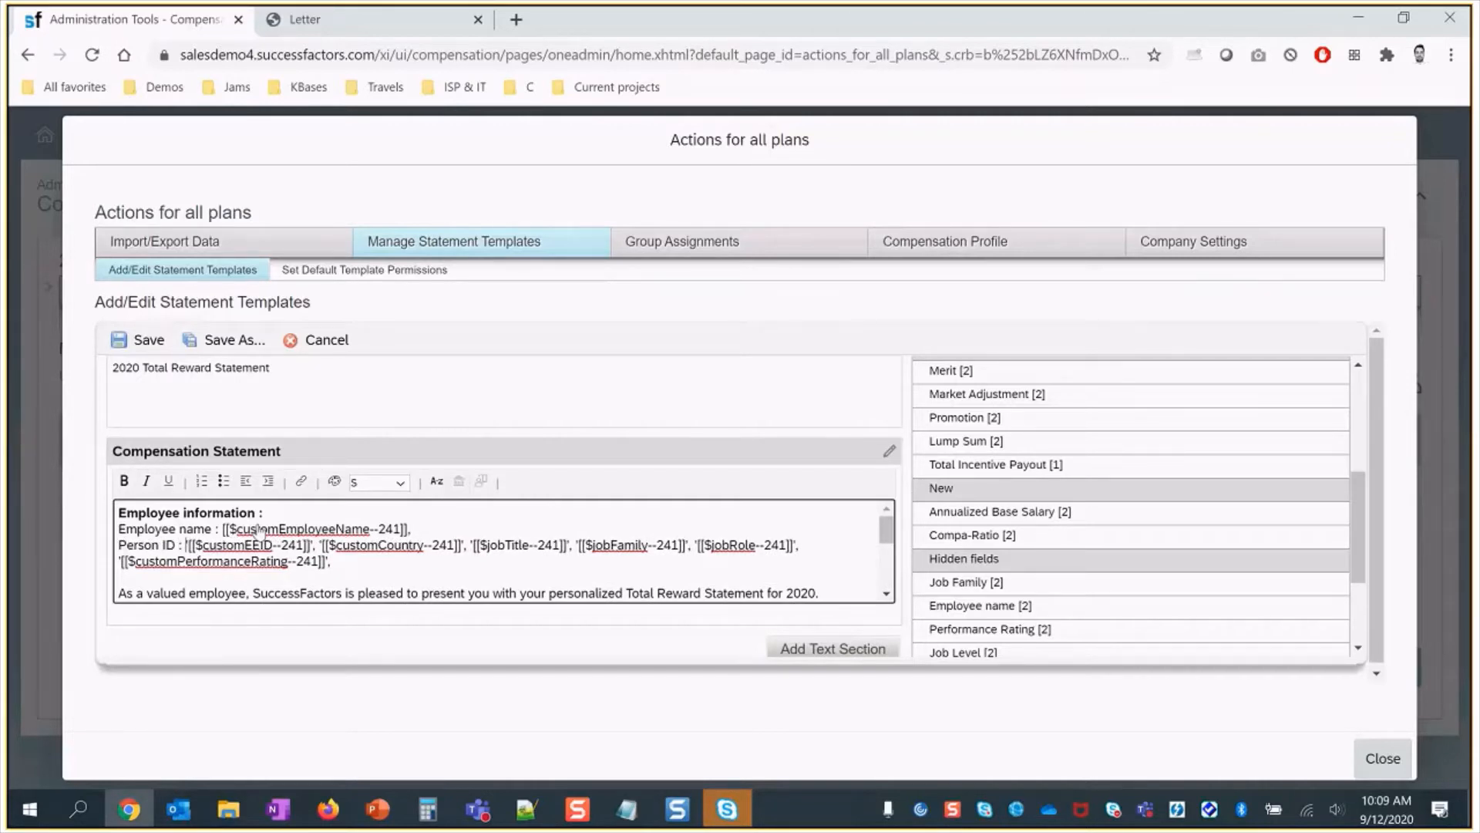
pyautogui.click(317, 545)
pyautogui.press('Return')
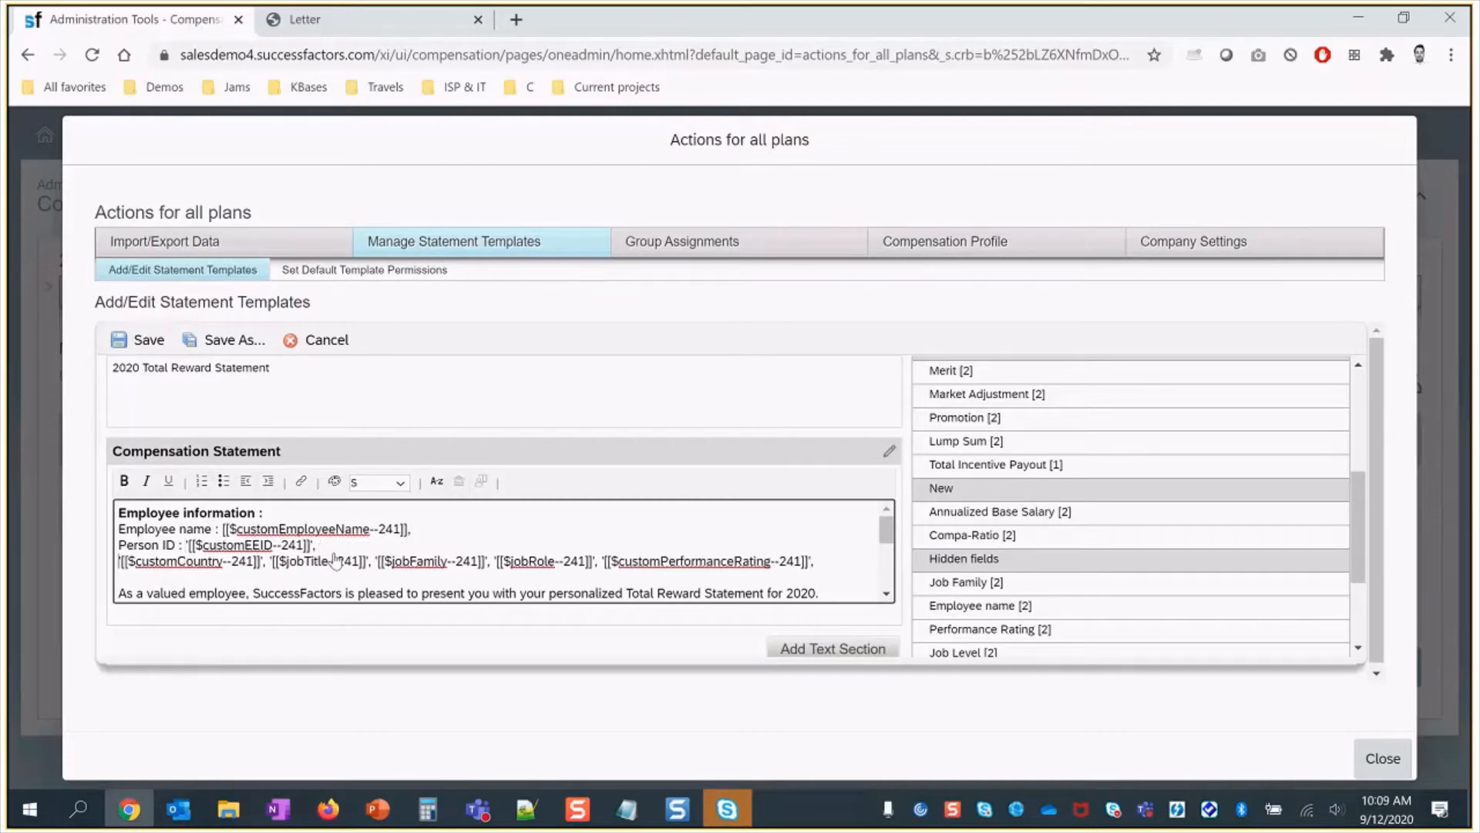
pyautogui.write('Country :')
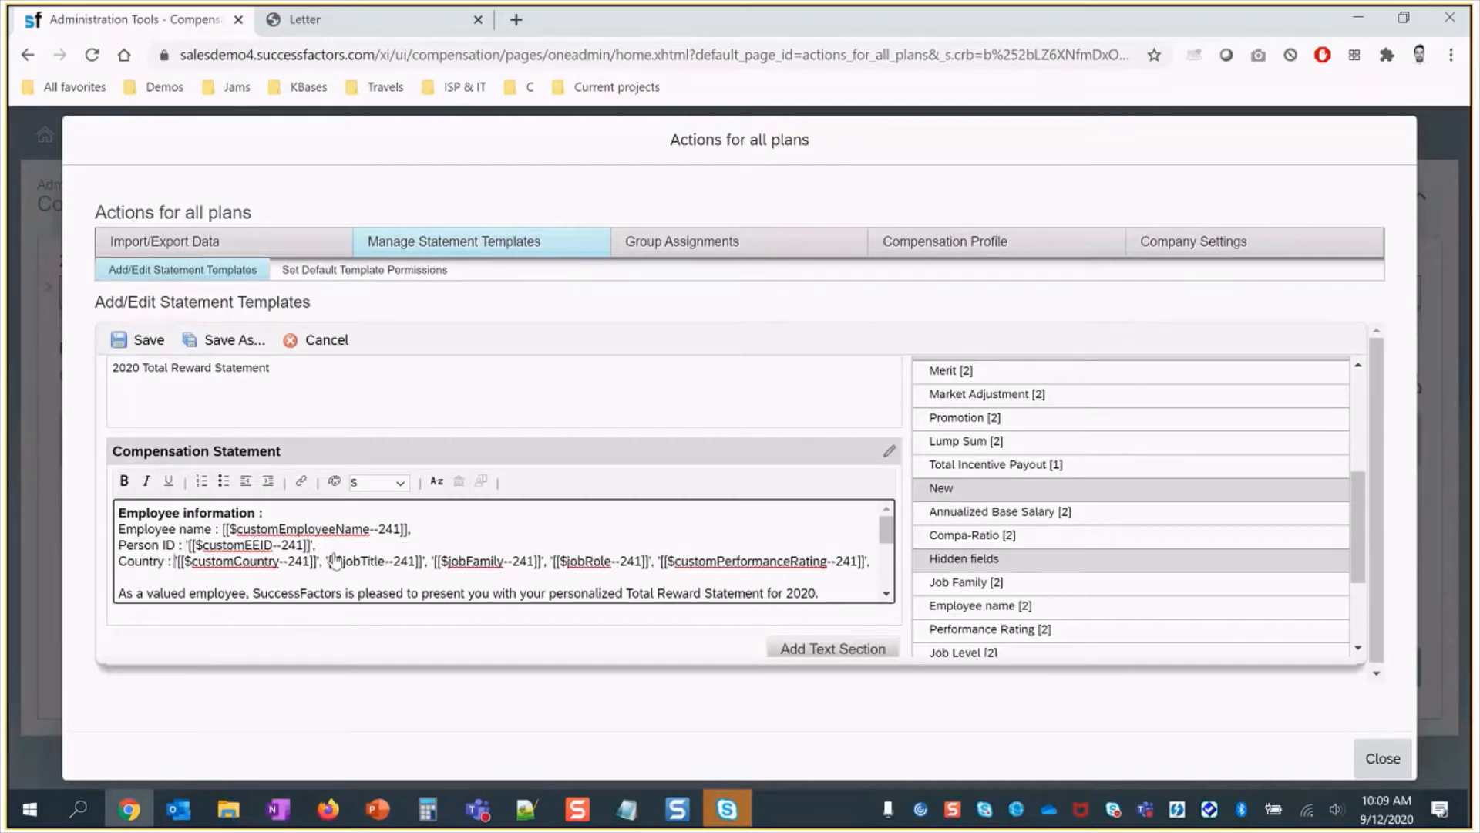
# - Put the jobTitle and jobFamily placeholders on separate lines labelled "Job Title :" and "Job Family :"
pyautogui.click(327, 564)
pyautogui.press('Return')
pyautogui.write('Job Tit')
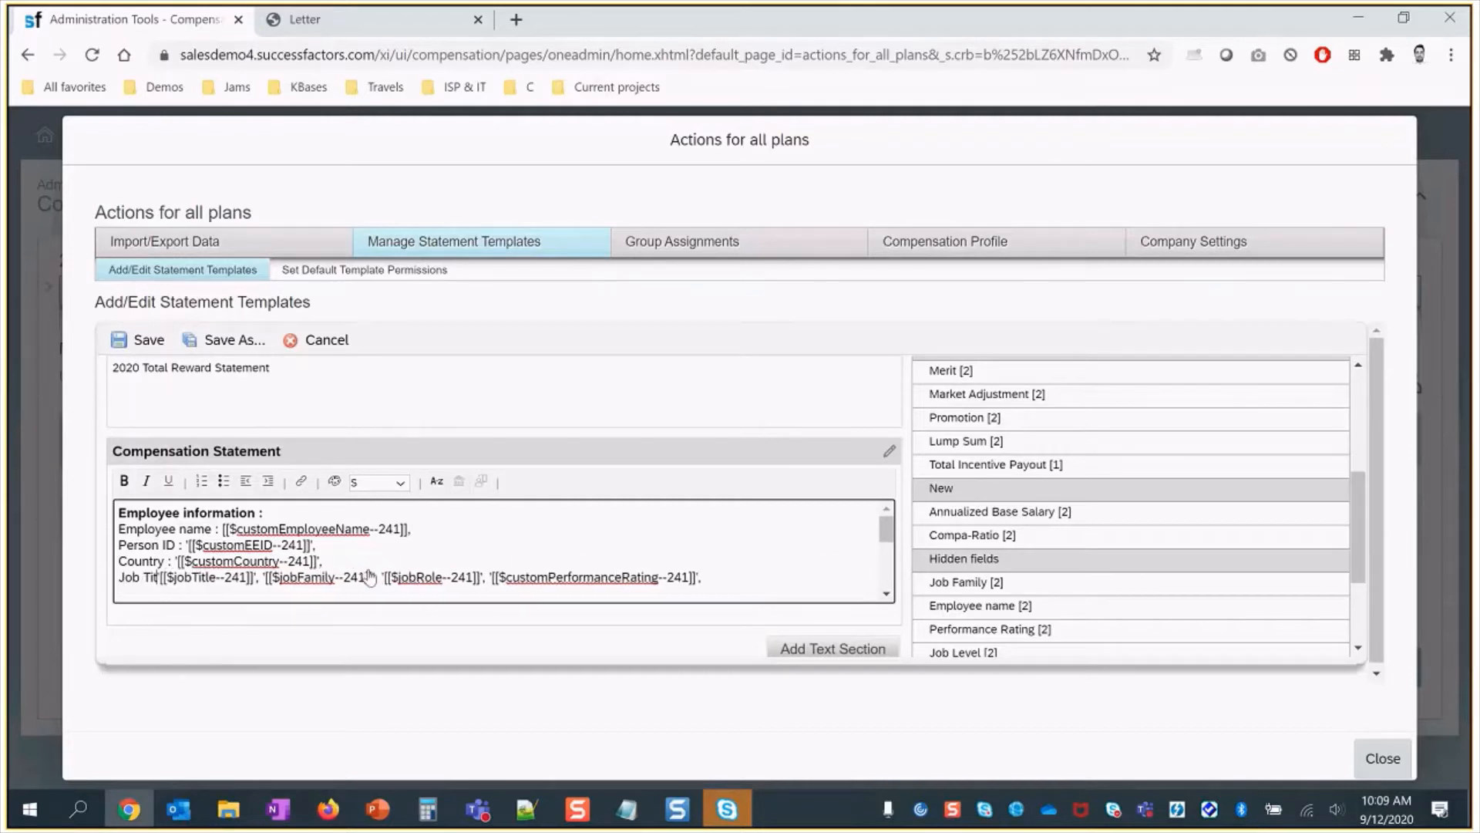
pyautogui.write('le :')
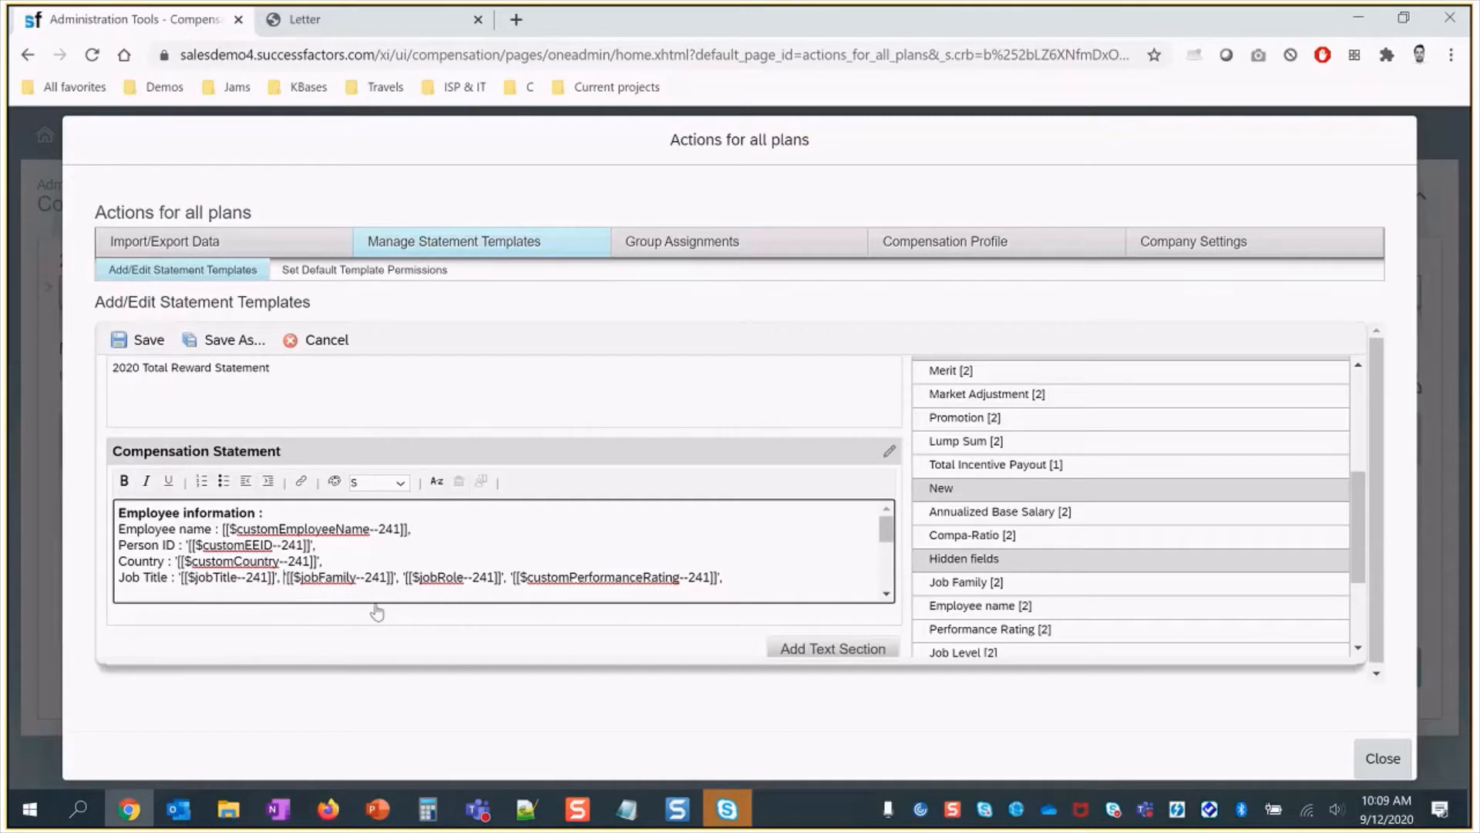
pyautogui.press('Return')
pyautogui.write('Job Fami')
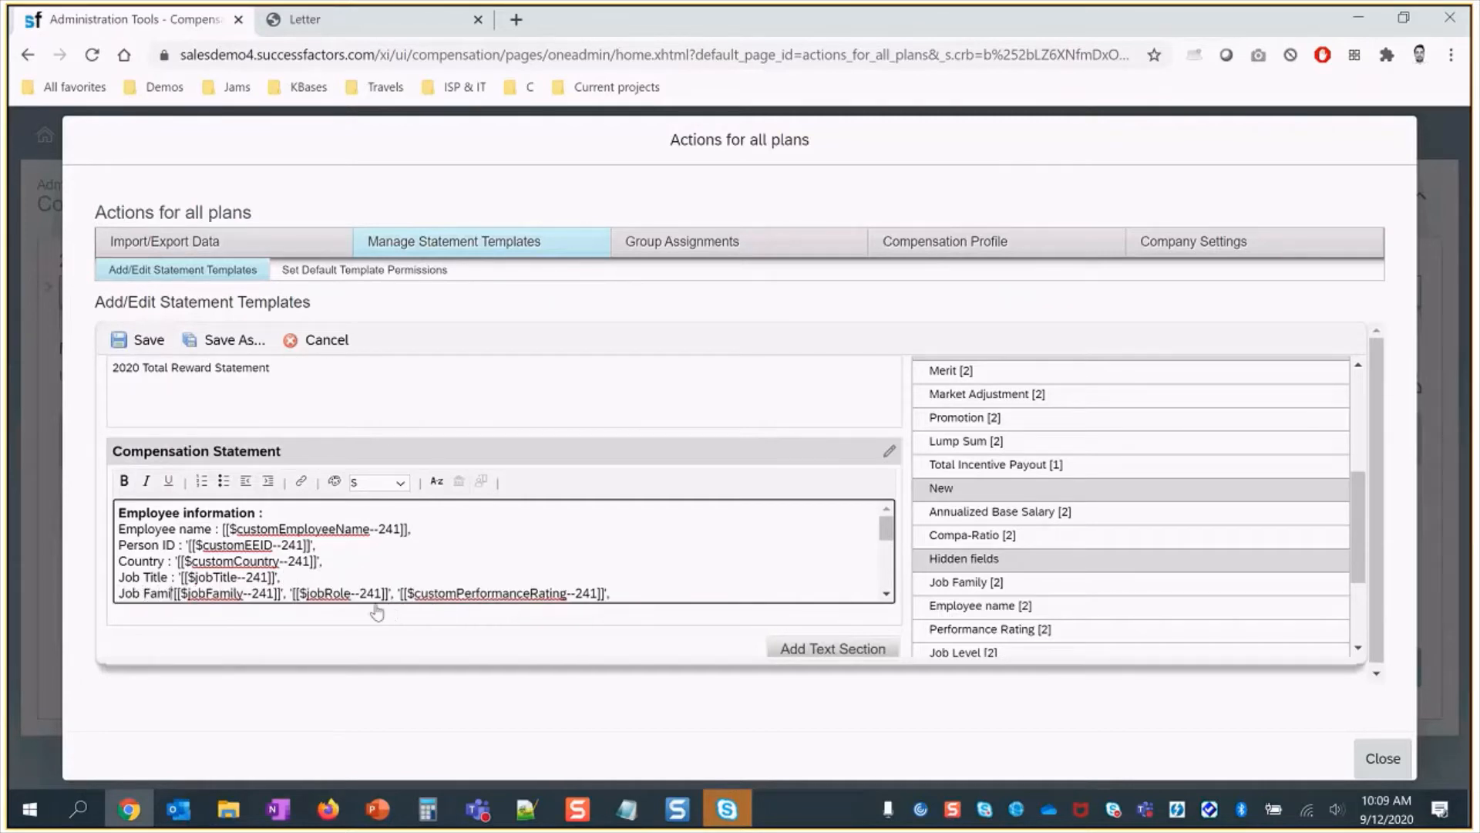
pyautogui.write('ly :')
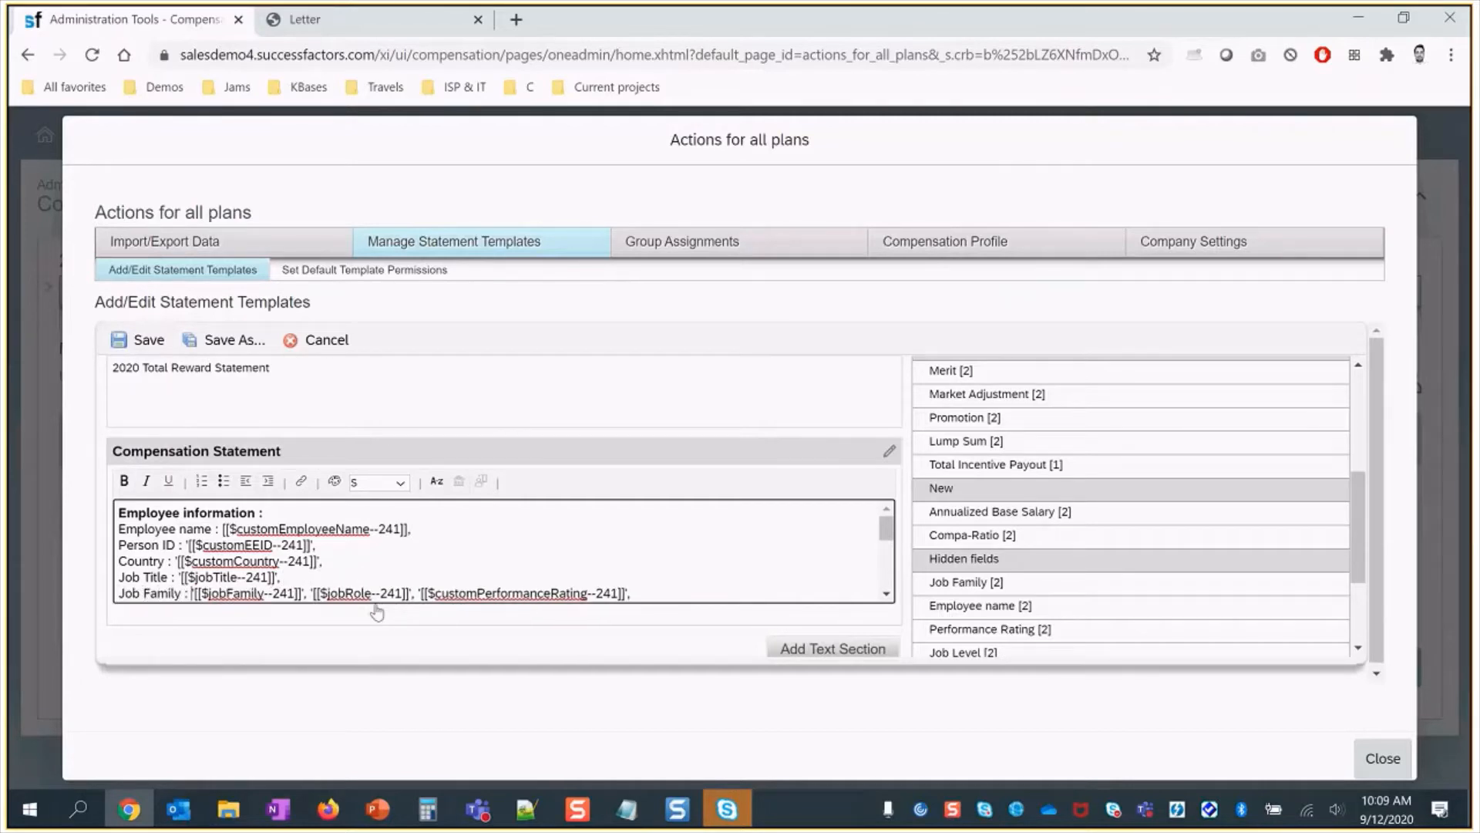
# - Put the jobRole and customPerformanceRating placeholders on separate lines labelled "Job Role" and "Performance Rating 2020 :"
pyautogui.click(314, 598)
pyautogui.press('Return')
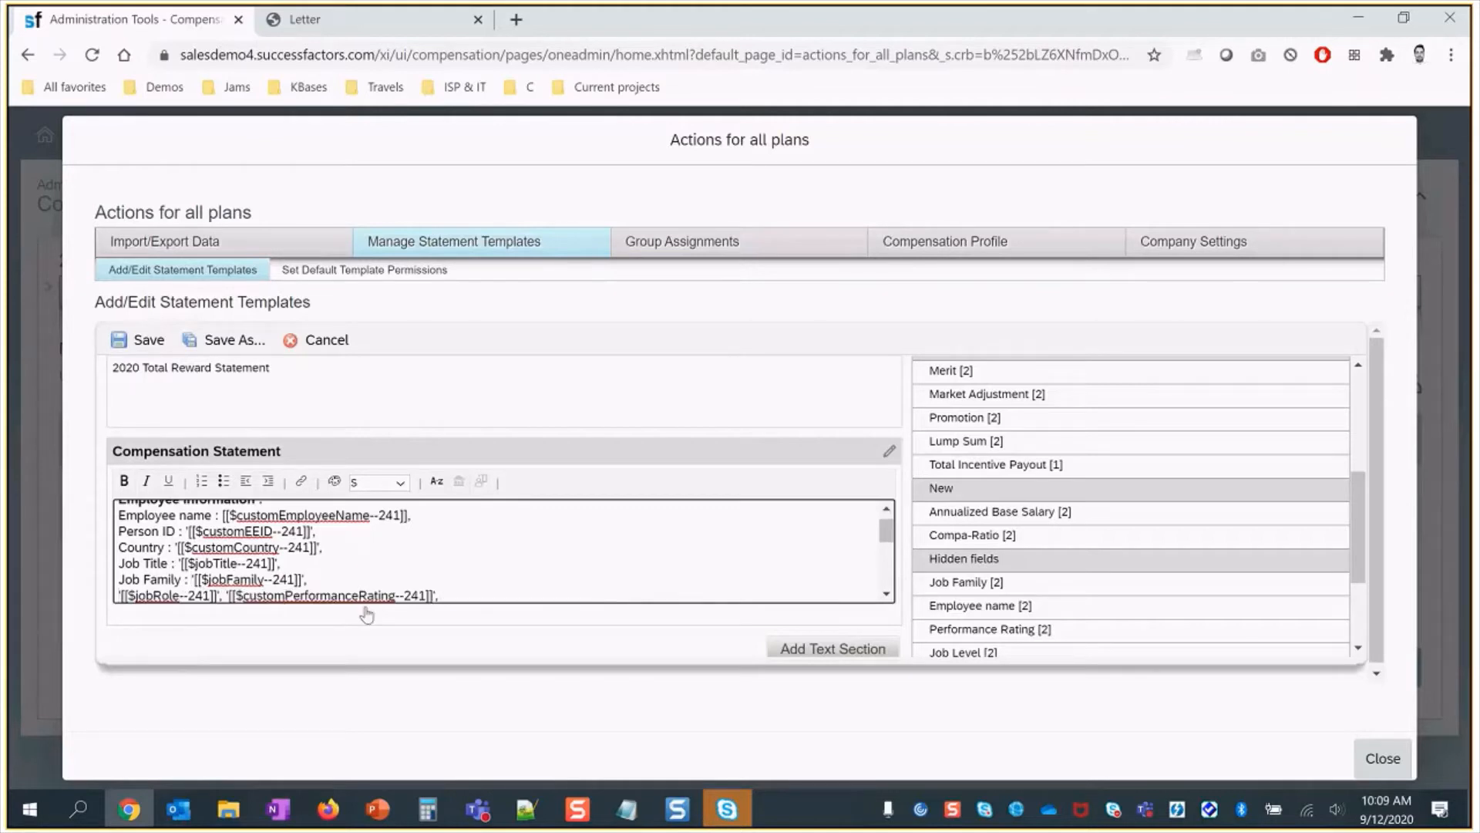
pyautogui.write('Job L')
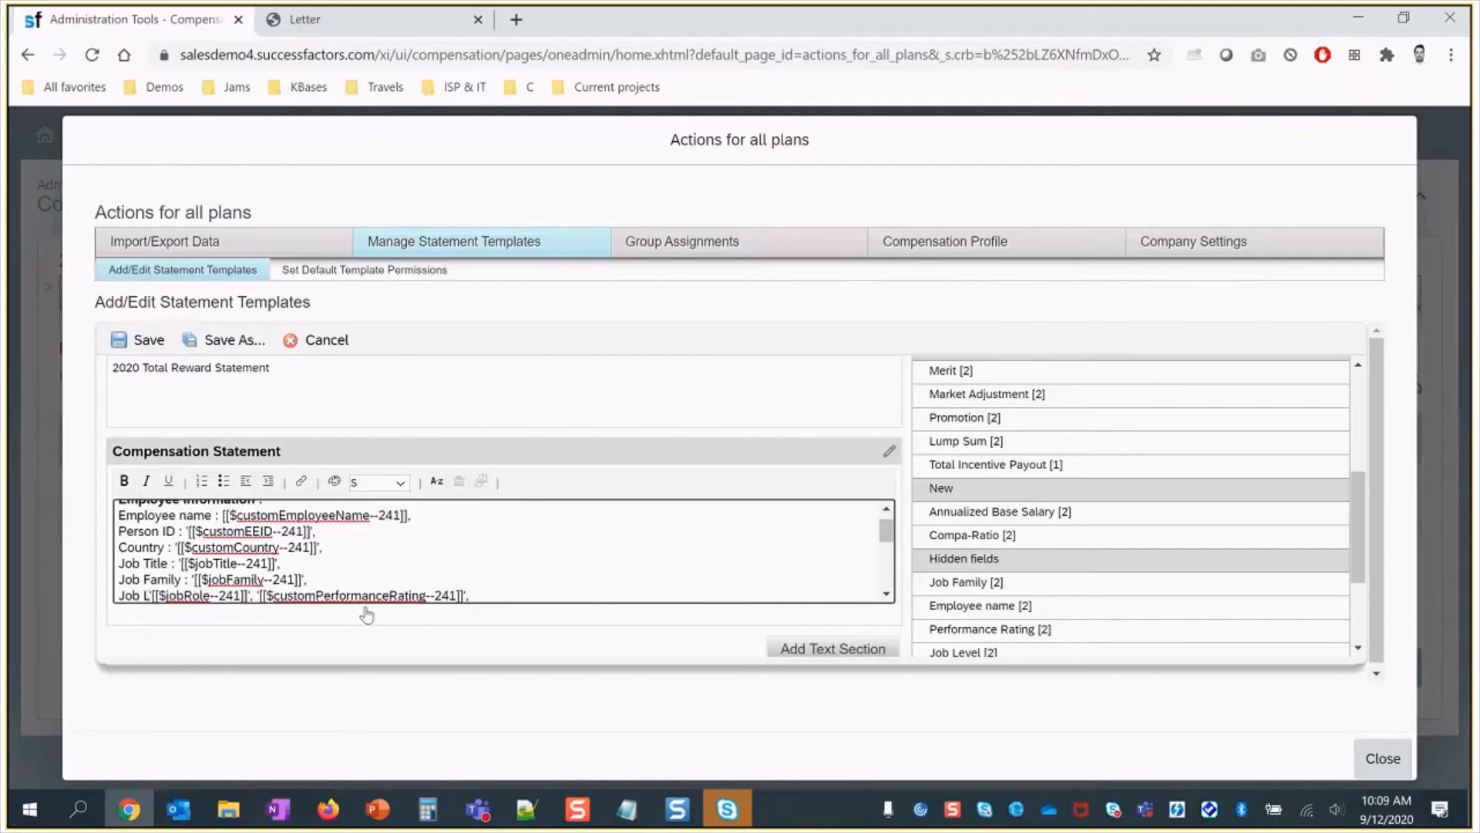
pyautogui.write('ole')
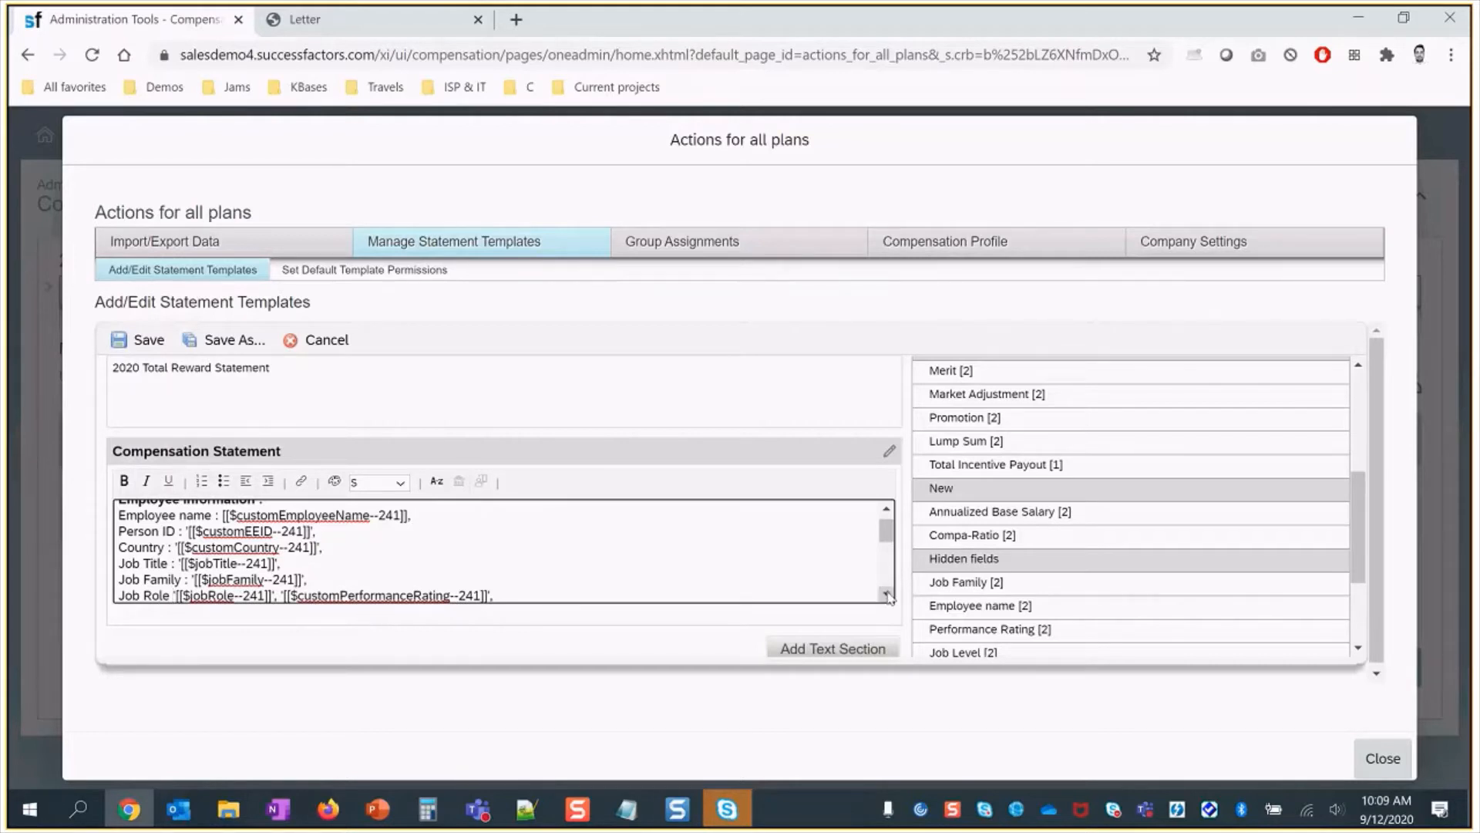
pyautogui.scroll(-2, 567, 579)
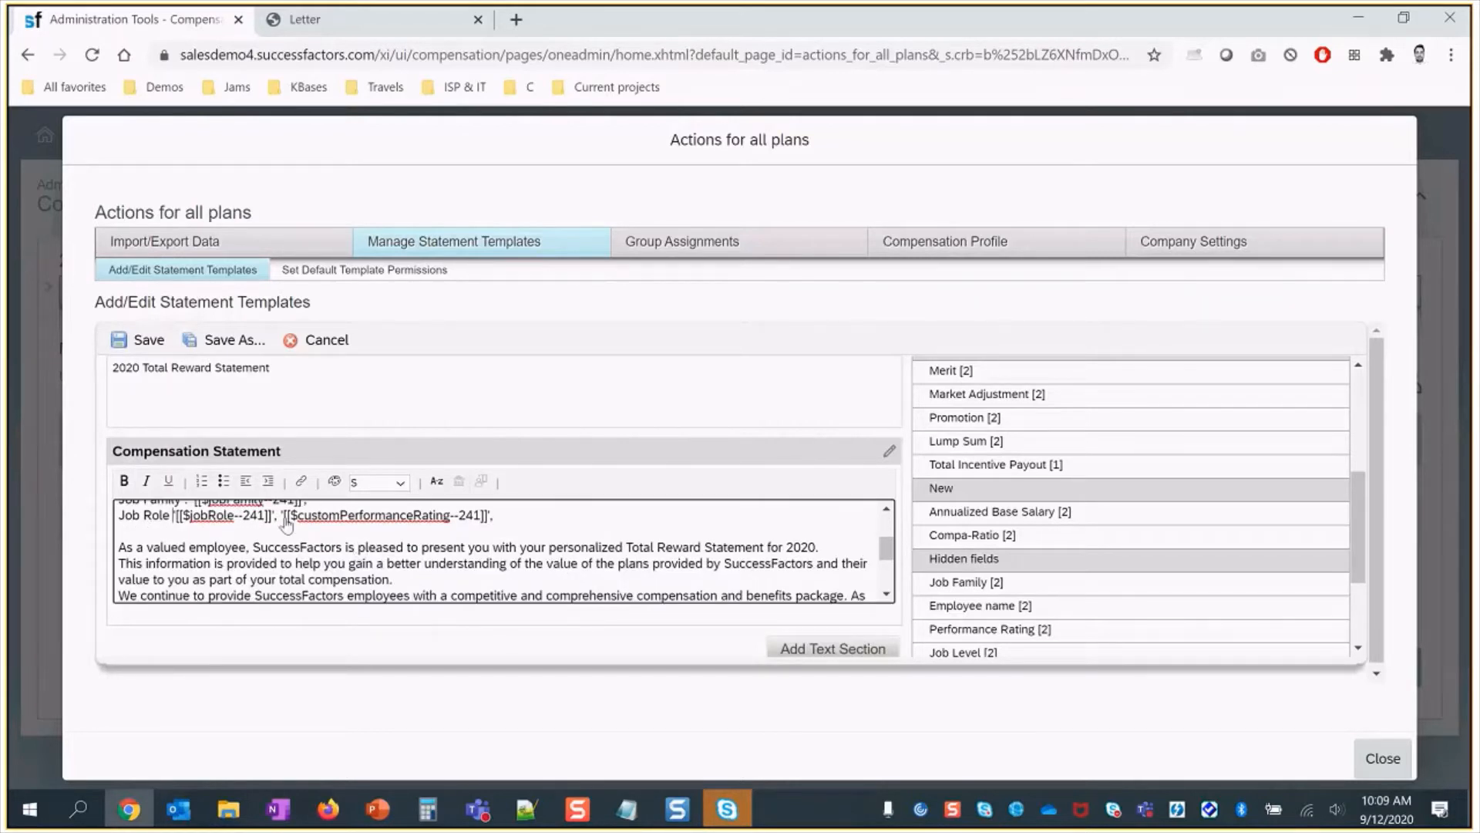
pyautogui.click(283, 521)
pyautogui.press('Return')
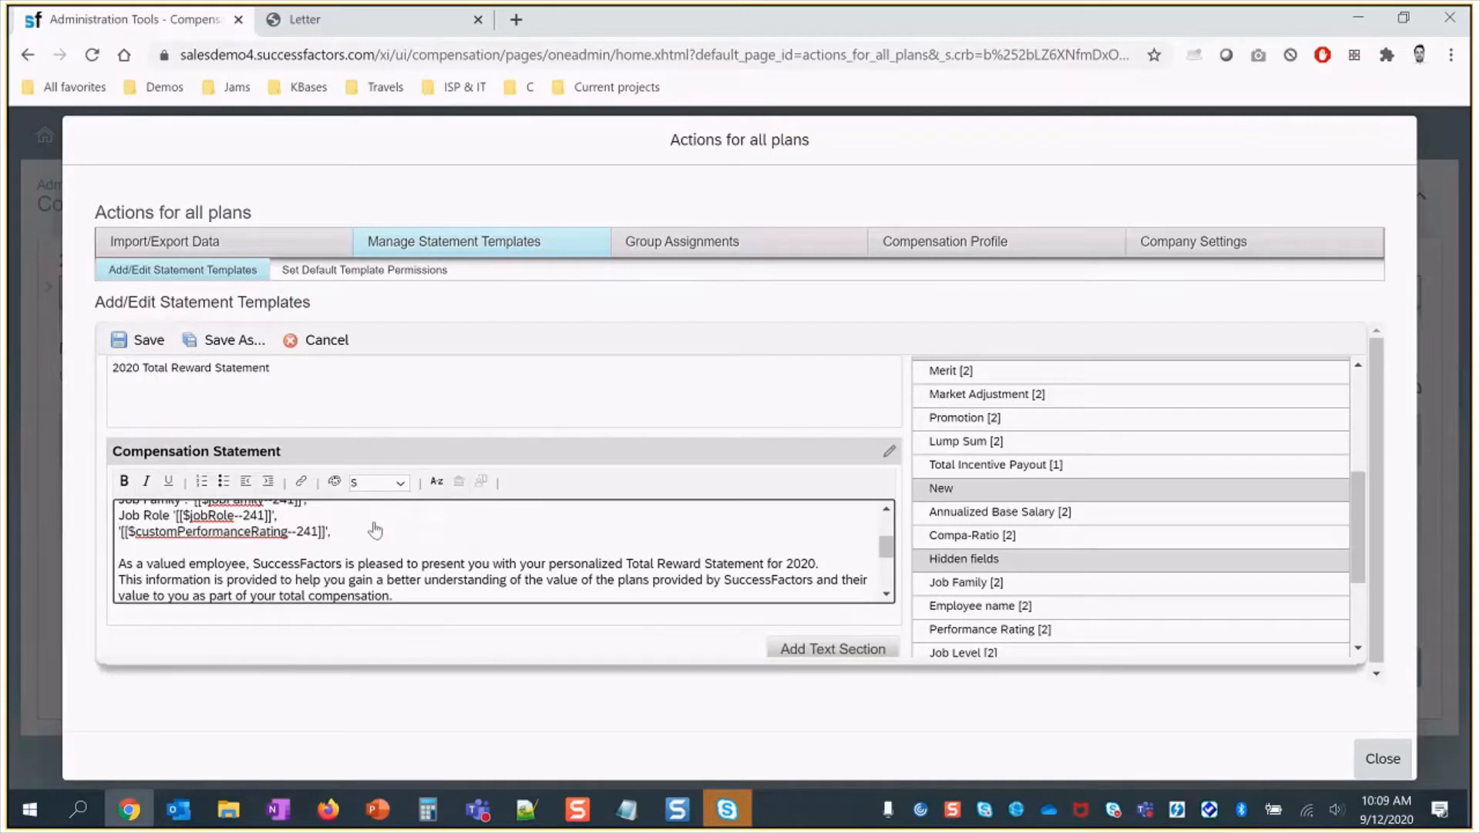
pyautogui.write('Performance Rat')
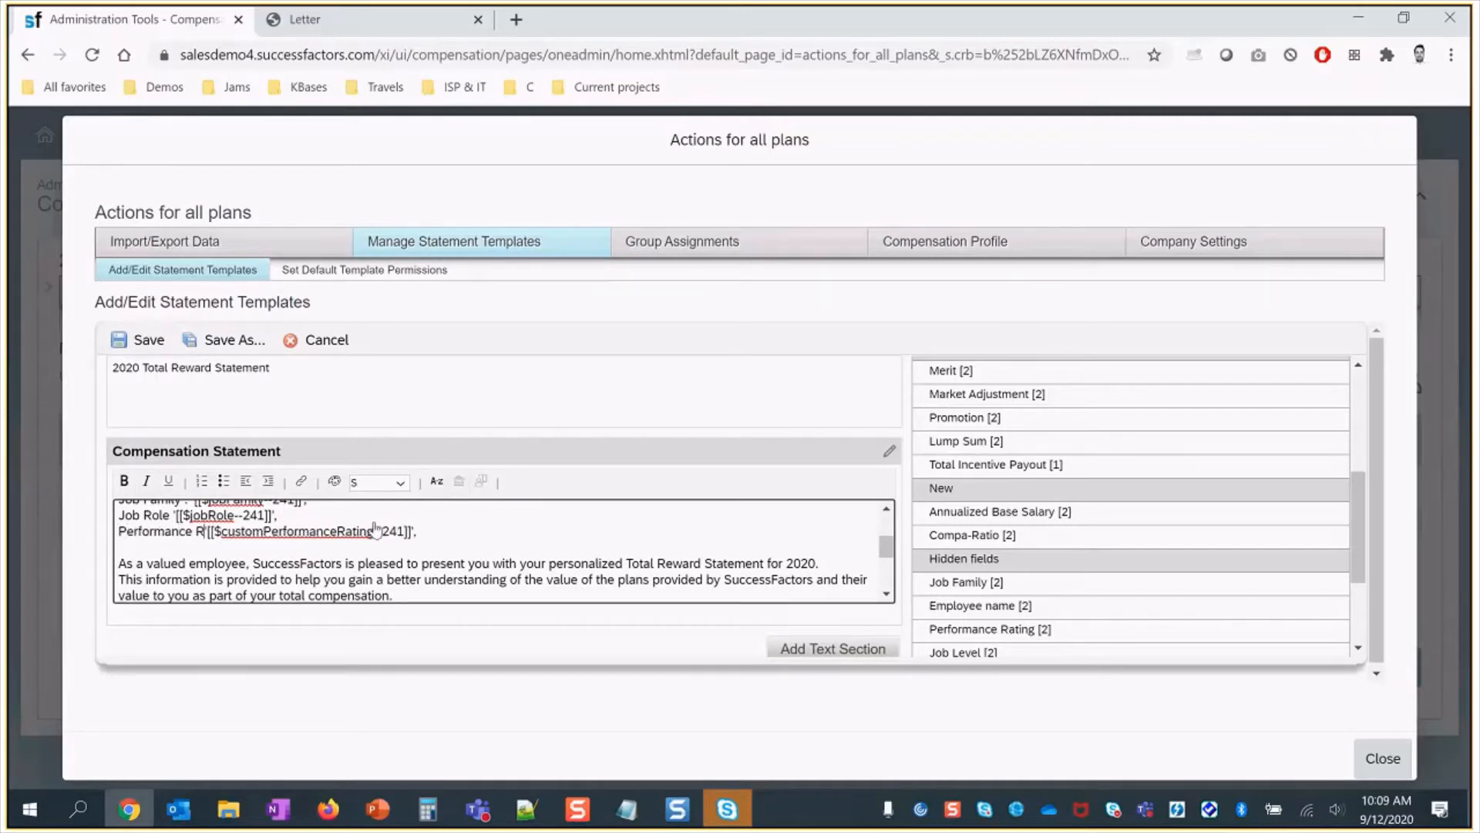
pyautogui.write('ing 2020 ')
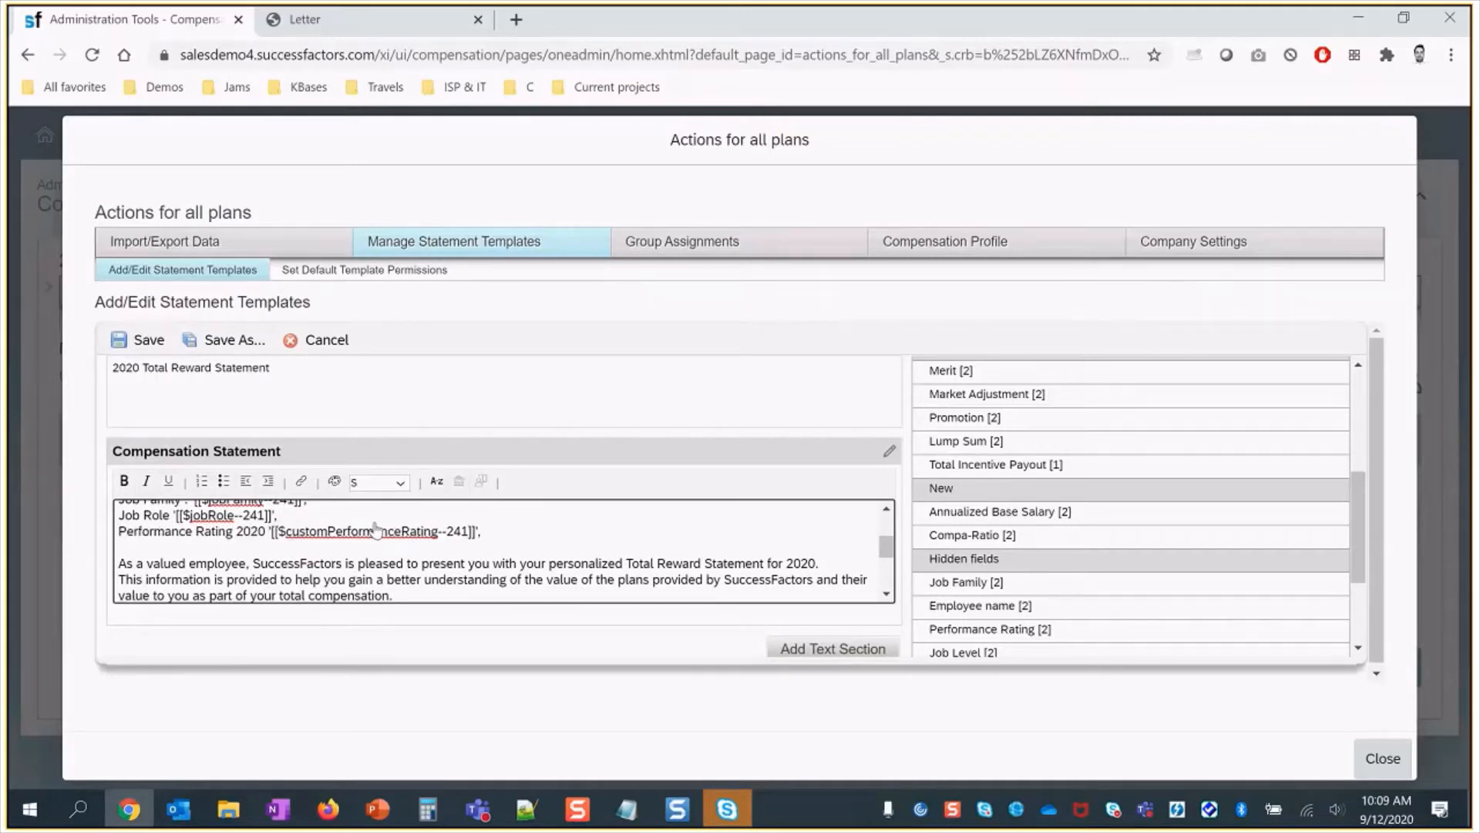
pyautogui.write(':')
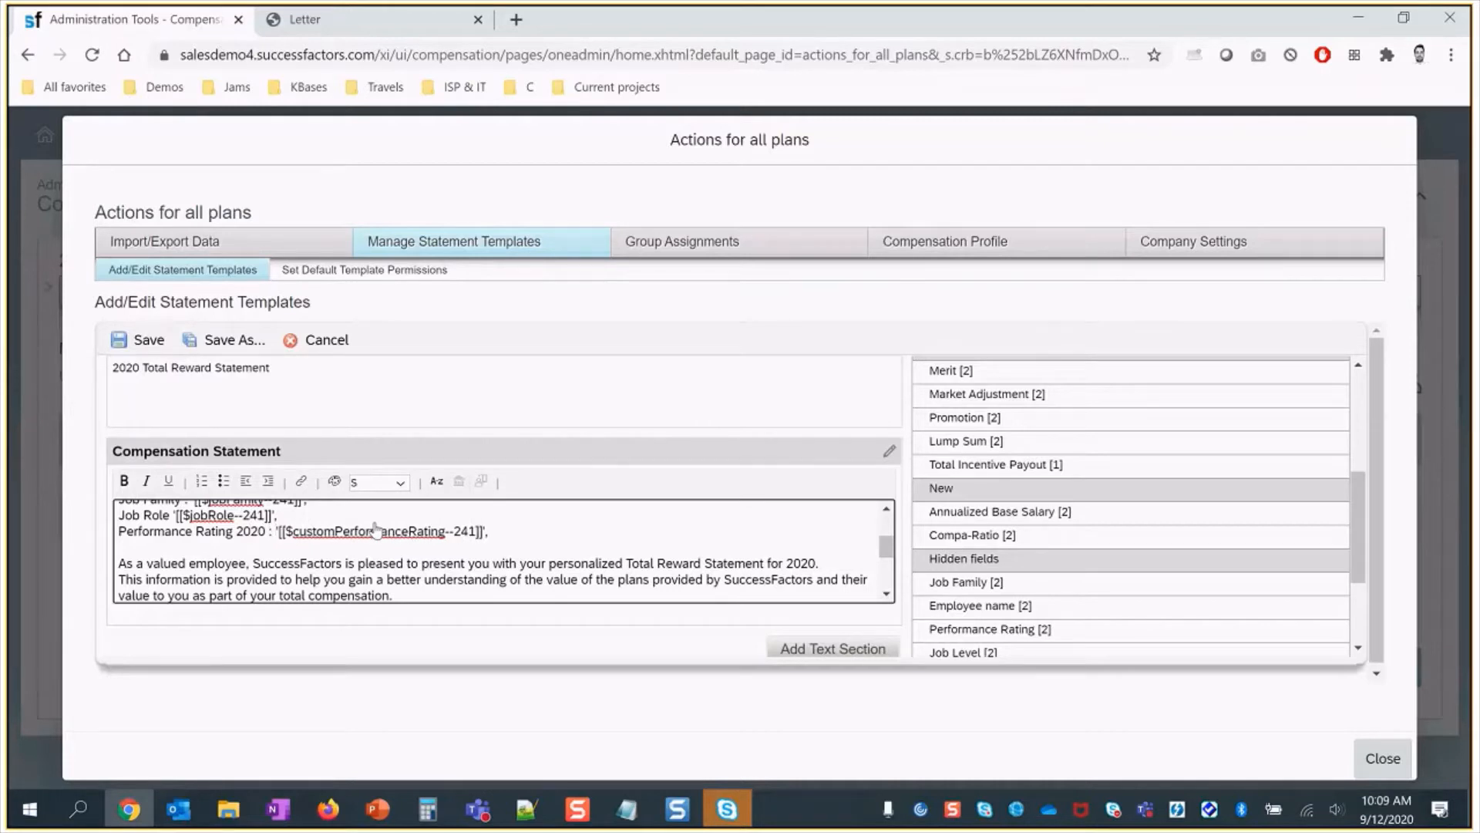
pyautogui.scroll(3, 376, 530)
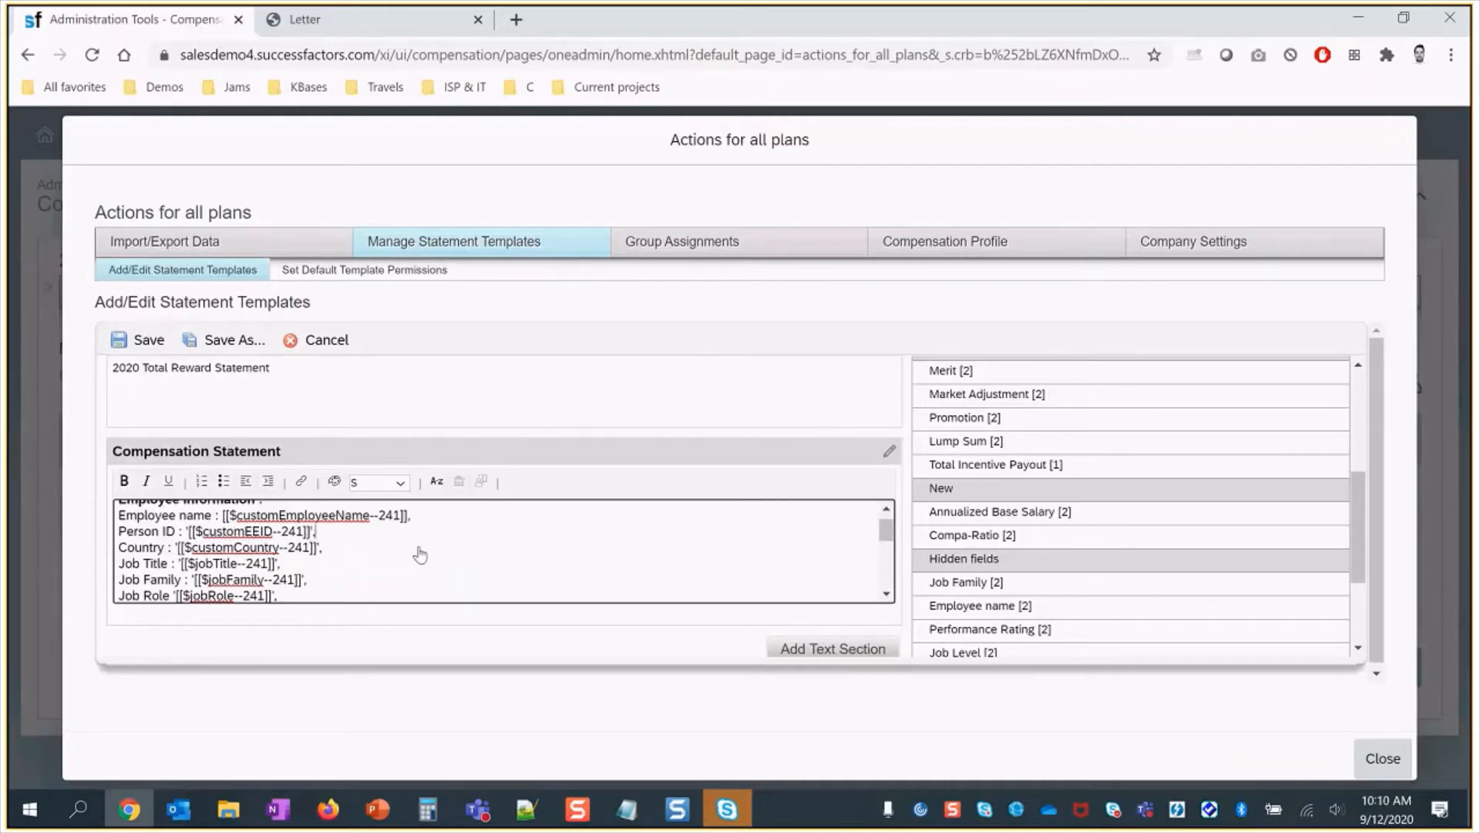
# - Remove the quotation marks and trailing commas around the customEEID, customCountry, jobTitle, jobFamily and jobRole placeholders
pyautogui.press('BackSpace')
pyautogui.press('BackSpace')
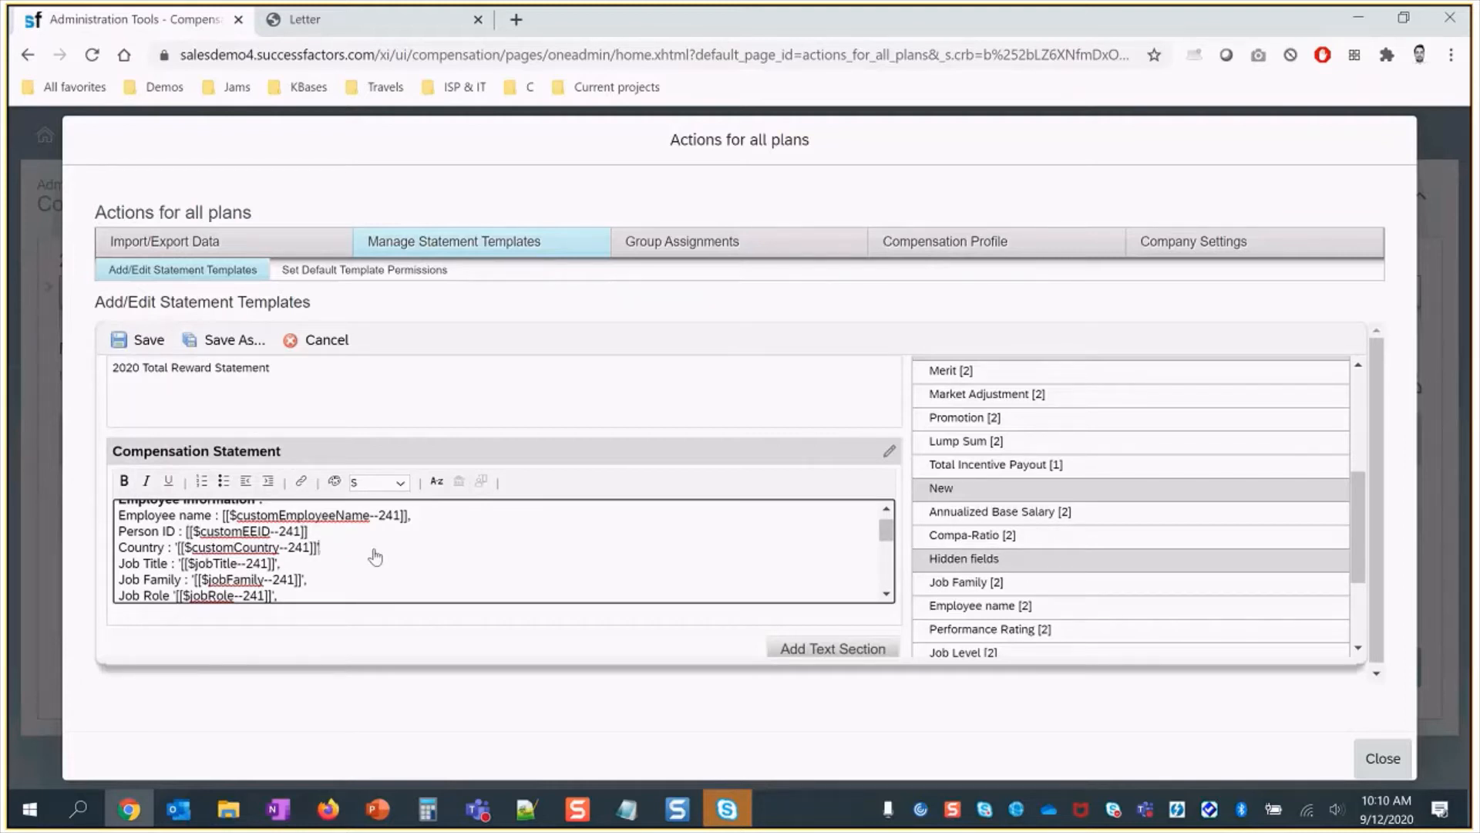
pyautogui.press('BackSpace')
pyautogui.press('BackSpace')
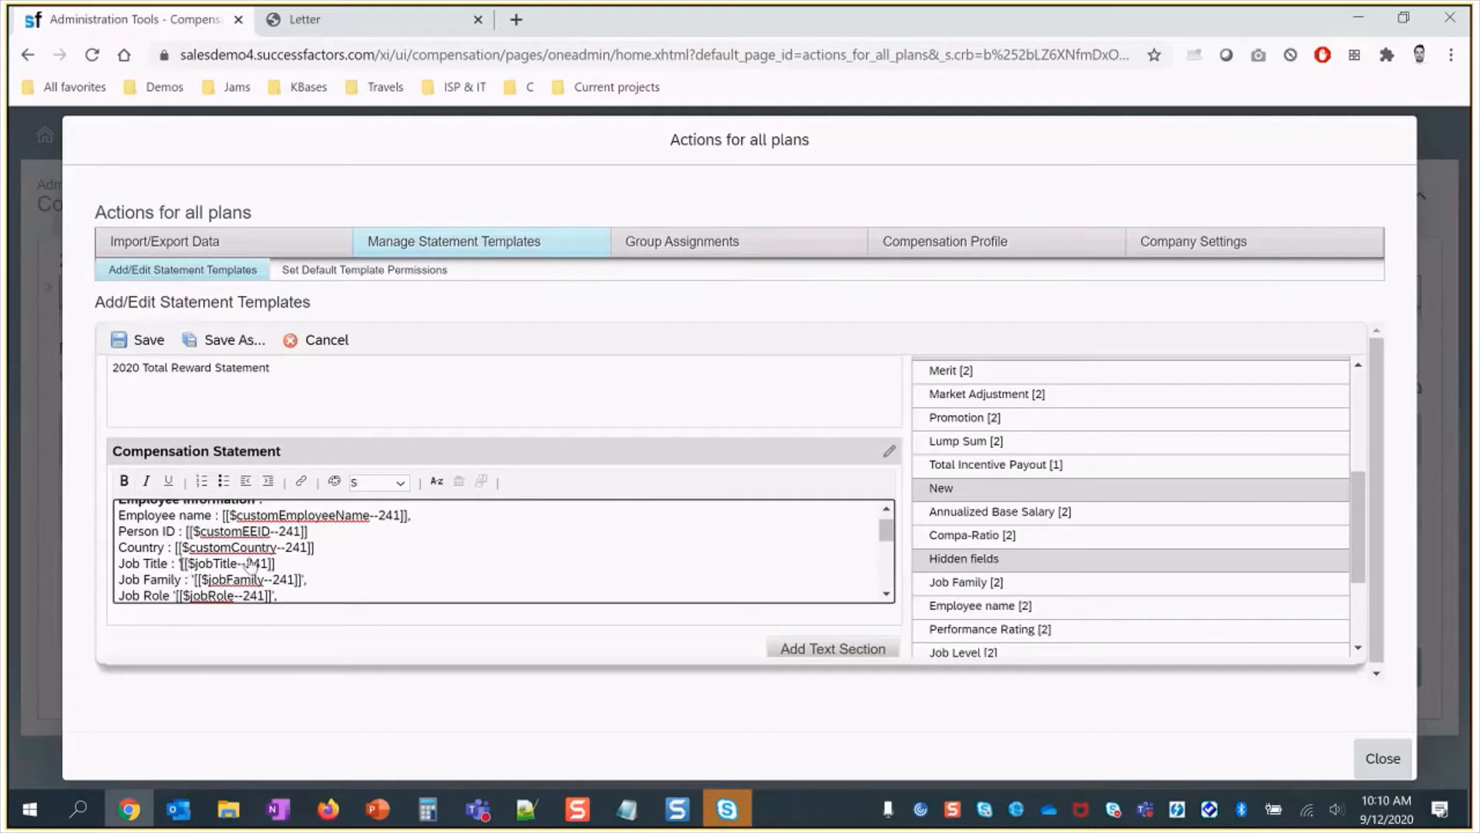
pyautogui.press('BackSpace')
pyautogui.click(349, 578)
pyautogui.press('BackSpace')
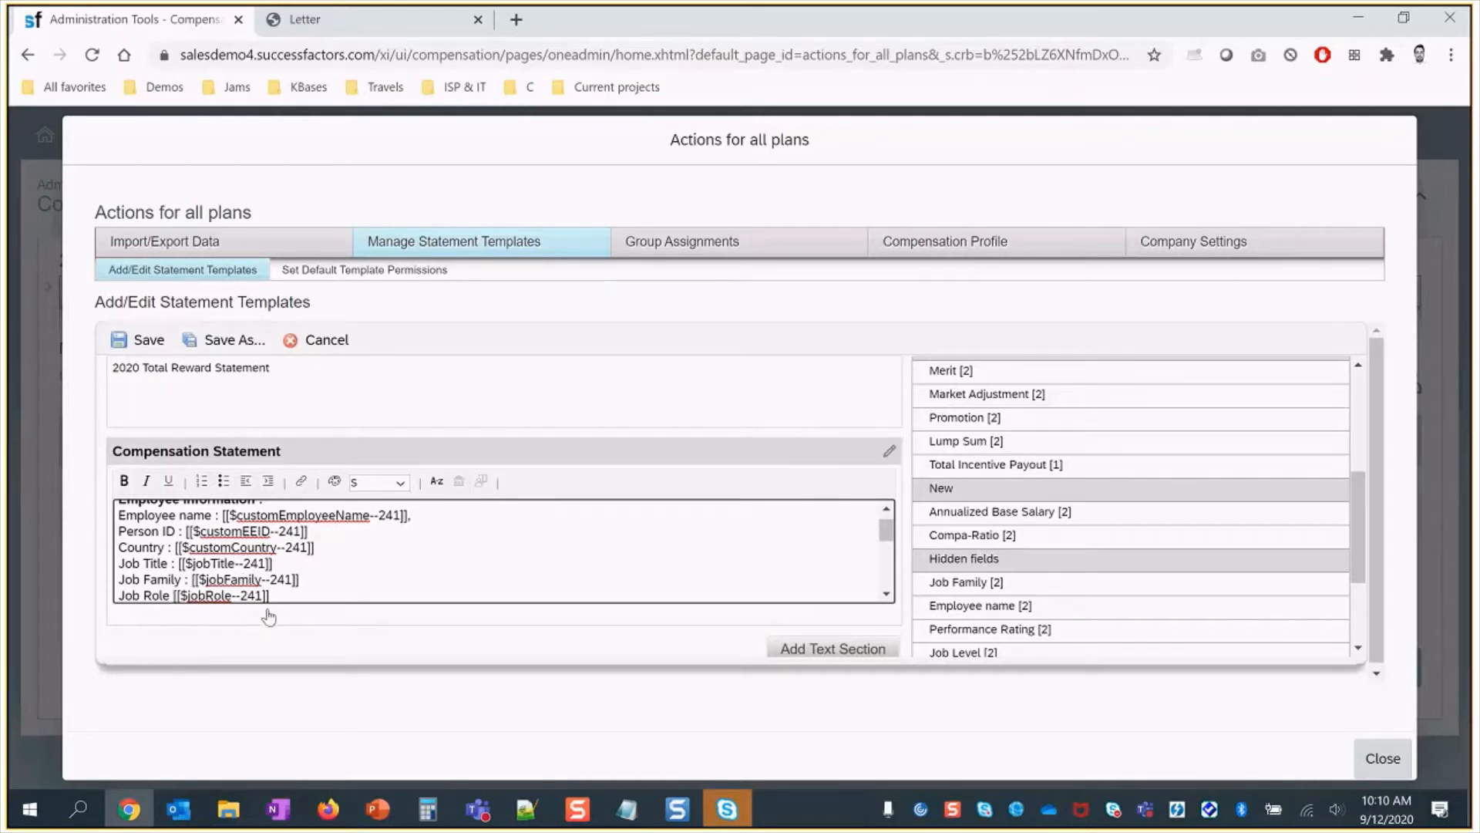
# - Add a colon after the "Job Role" label and remove the trailing comma after the customEmployeeName placeholder
pyautogui.write(':')
pyautogui.moveTo(886, 527); pyautogui.dragTo(885, 531)
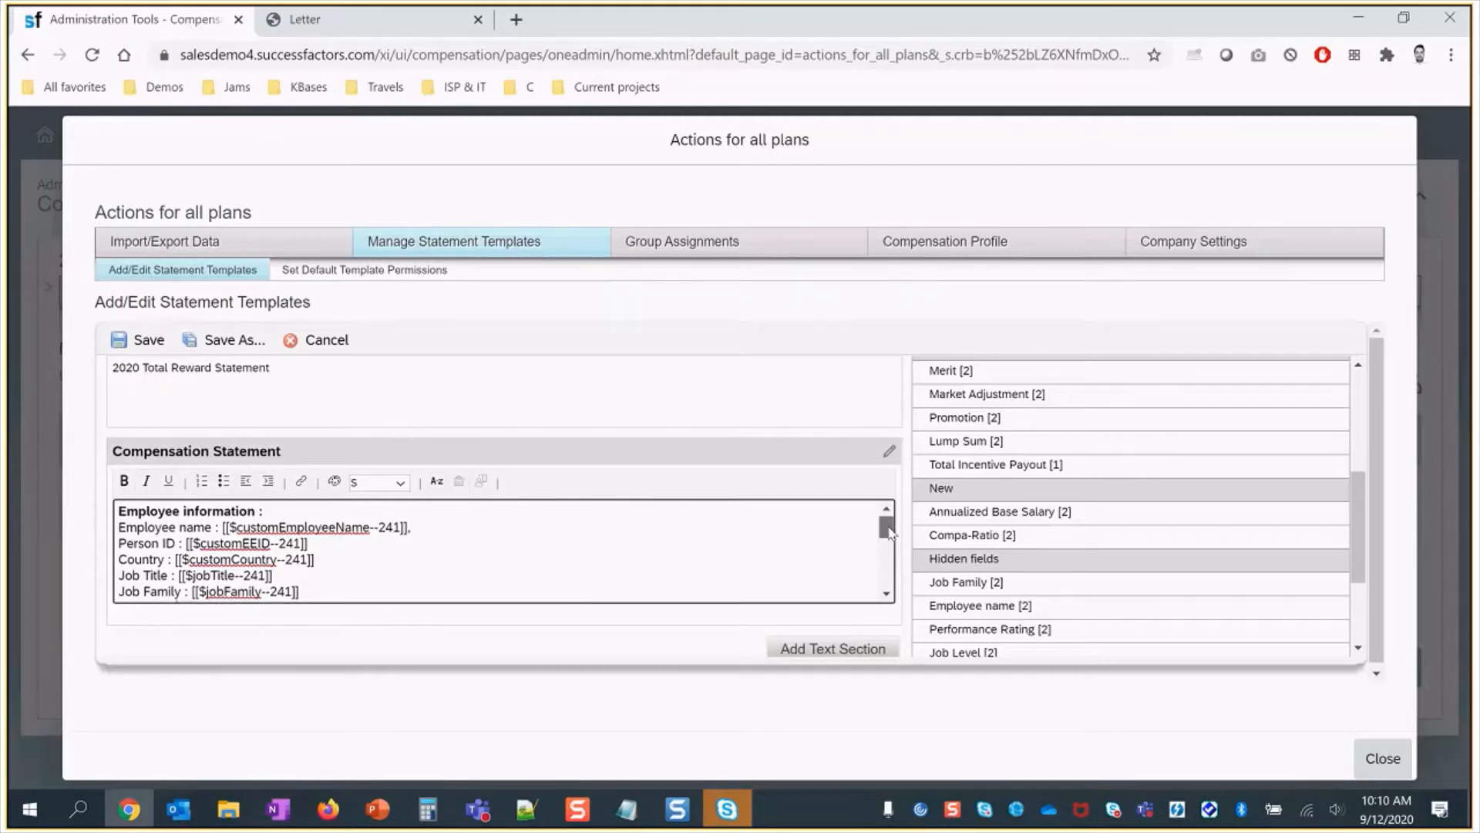
pyautogui.click(449, 535)
pyautogui.press('BackSpace')
# - Remove the quotation marks and trailing comma around the customPerformanceRating placeholder
pyautogui.moveTo(885, 529); pyautogui.dragTo(886, 543)
pyautogui.click(279, 576)
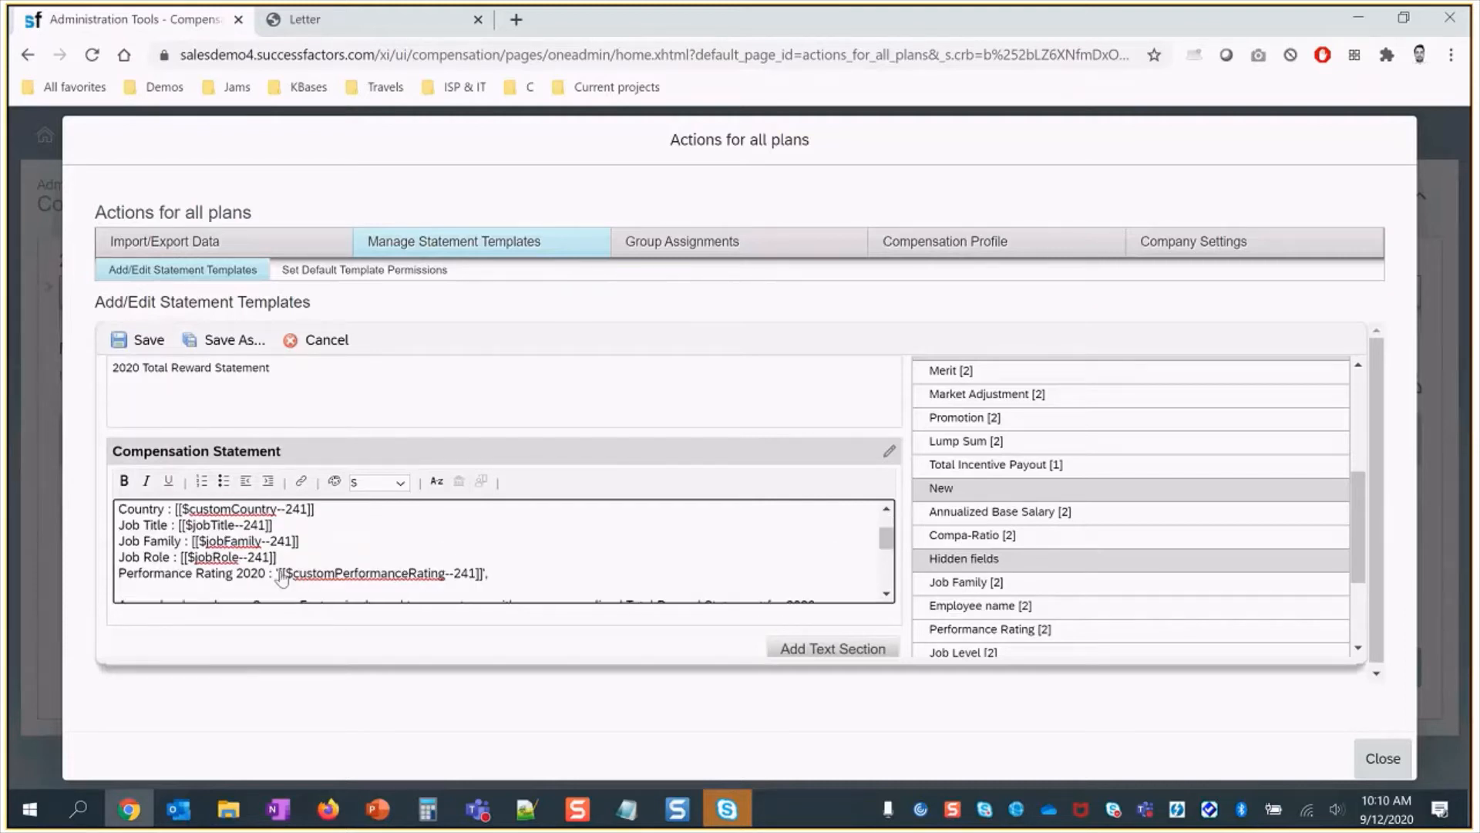
pyautogui.press('BackSpace')
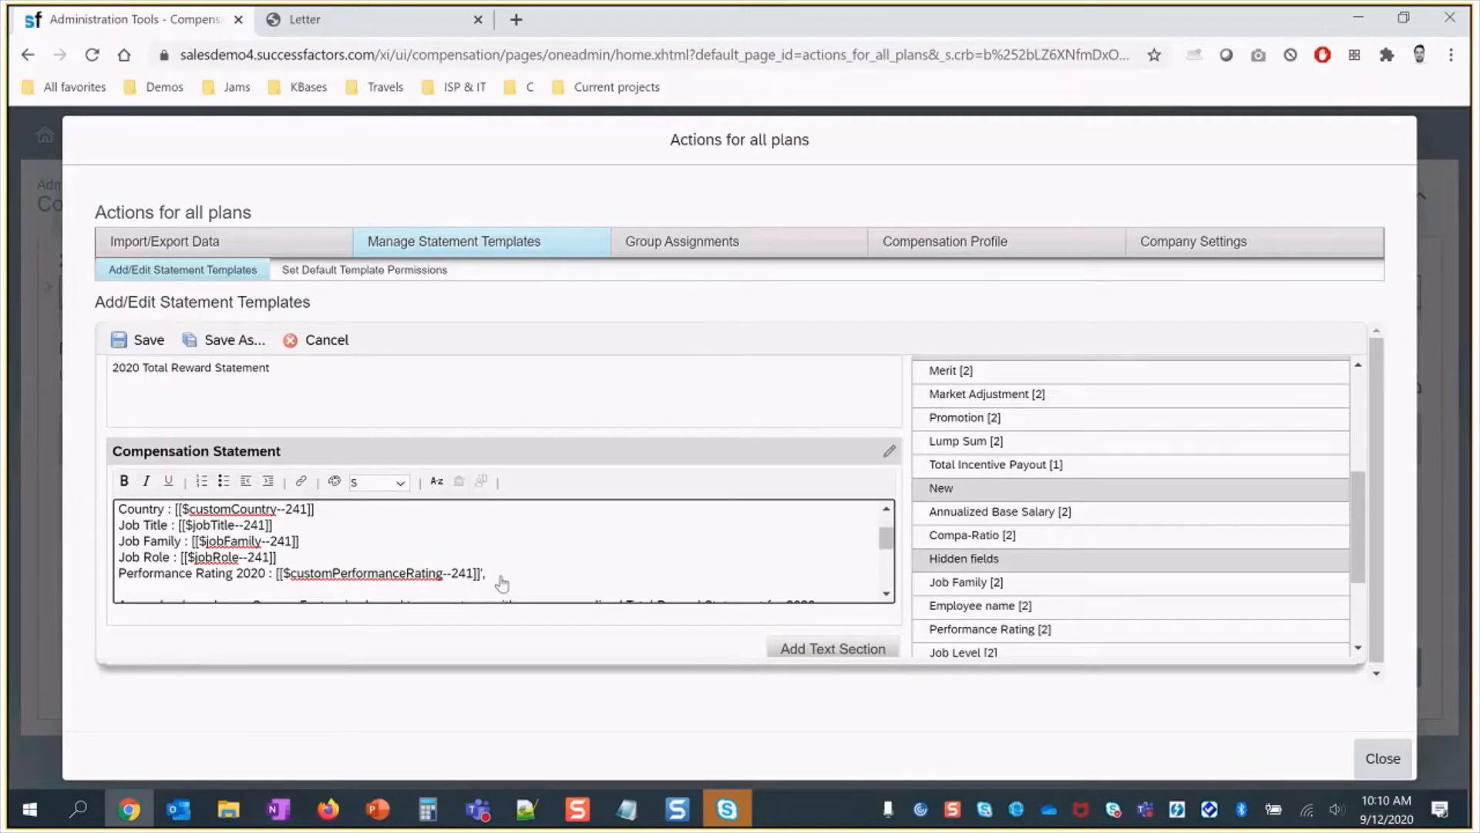
pyautogui.click(497, 578)
# - Apply text size S to the entire Compensation Statement text, then save the template and close the plan actions window
pyautogui.click(887, 593)
pyautogui.click(887, 593)
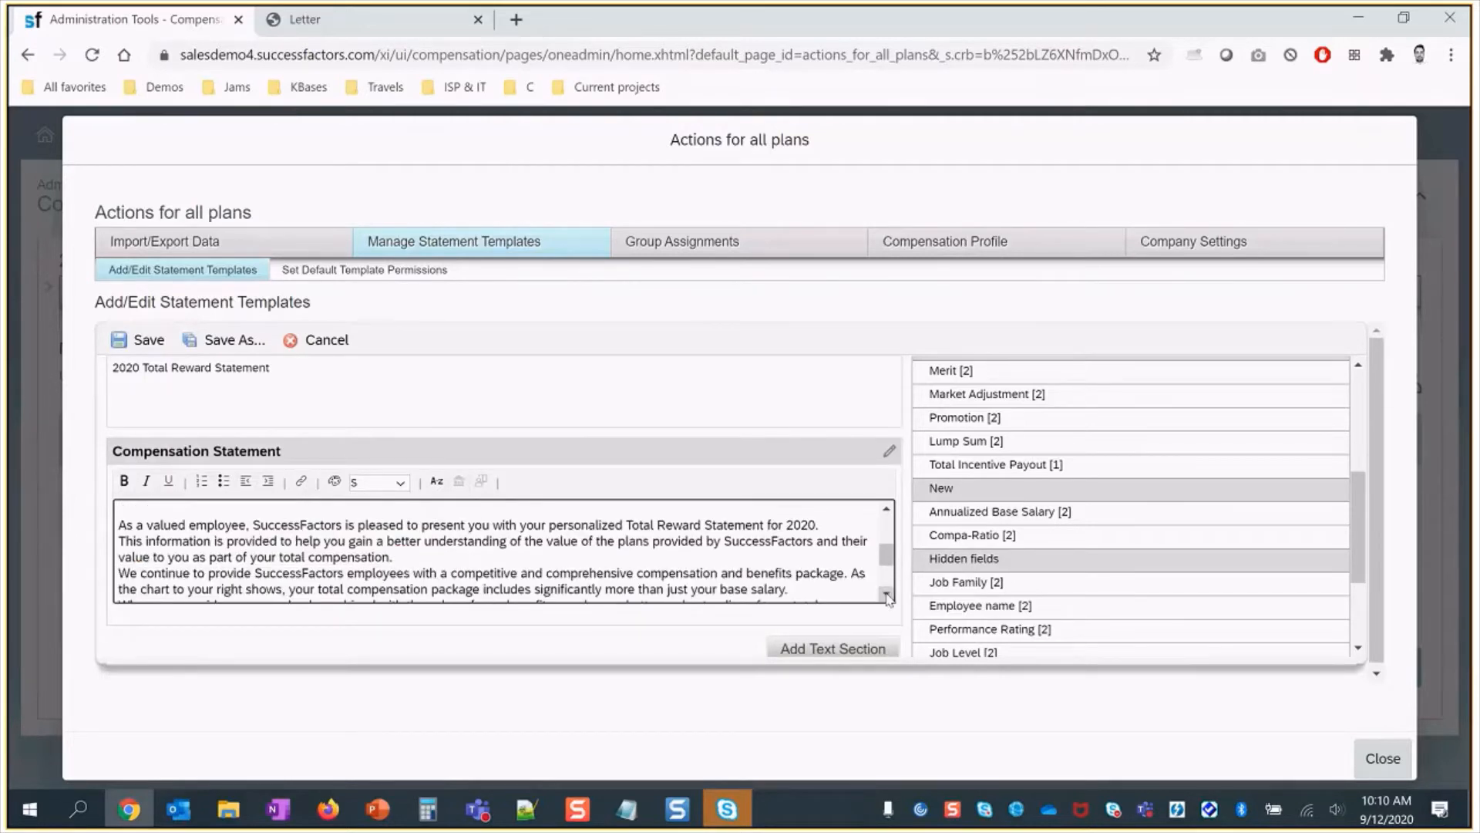
pyautogui.click(886, 510)
pyautogui.click(887, 511)
pyautogui.click(887, 511)
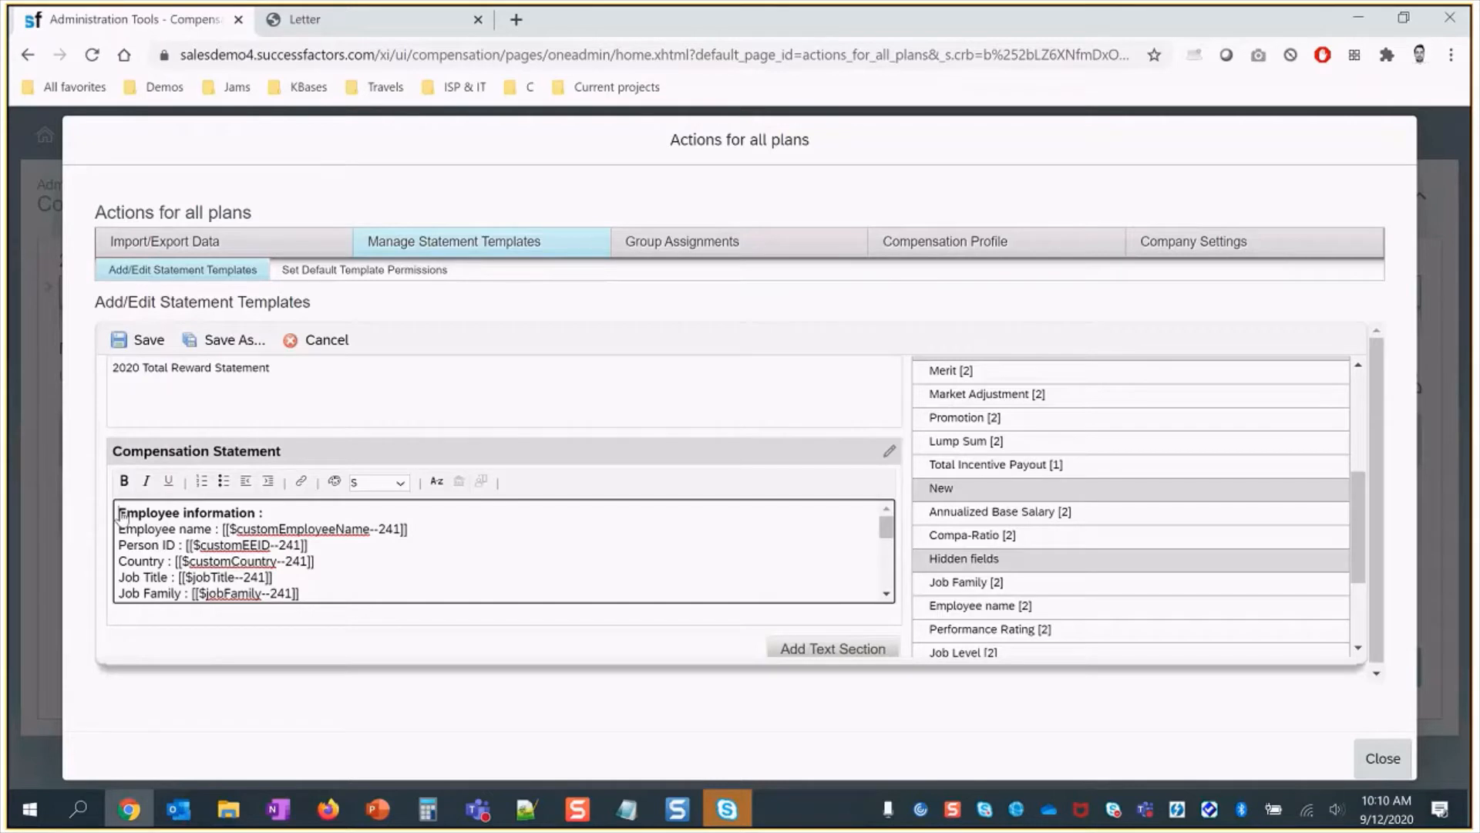
pyautogui.moveTo(120, 515); pyautogui.dragTo(467, 617)
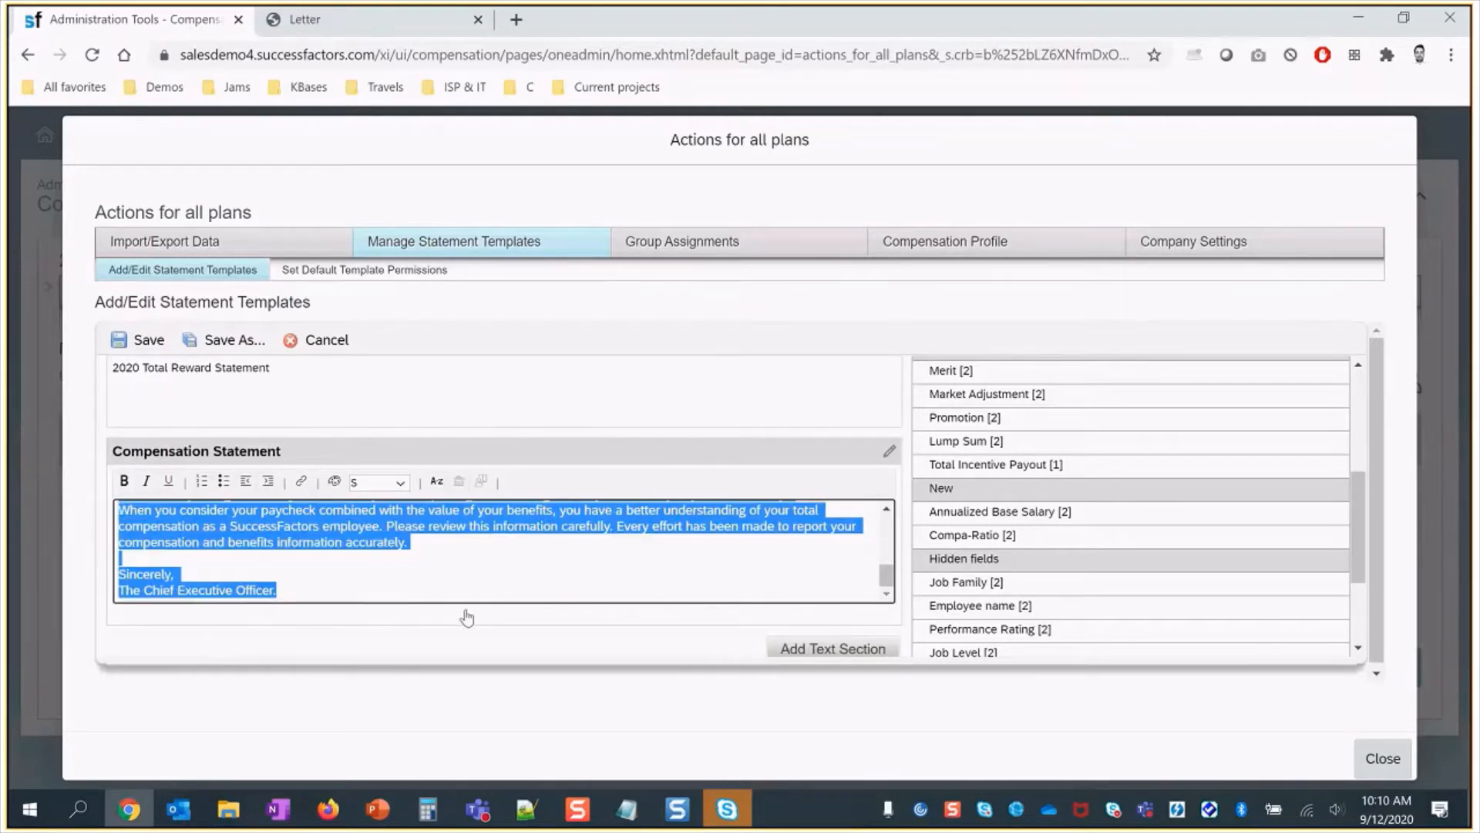
pyautogui.click(401, 484)
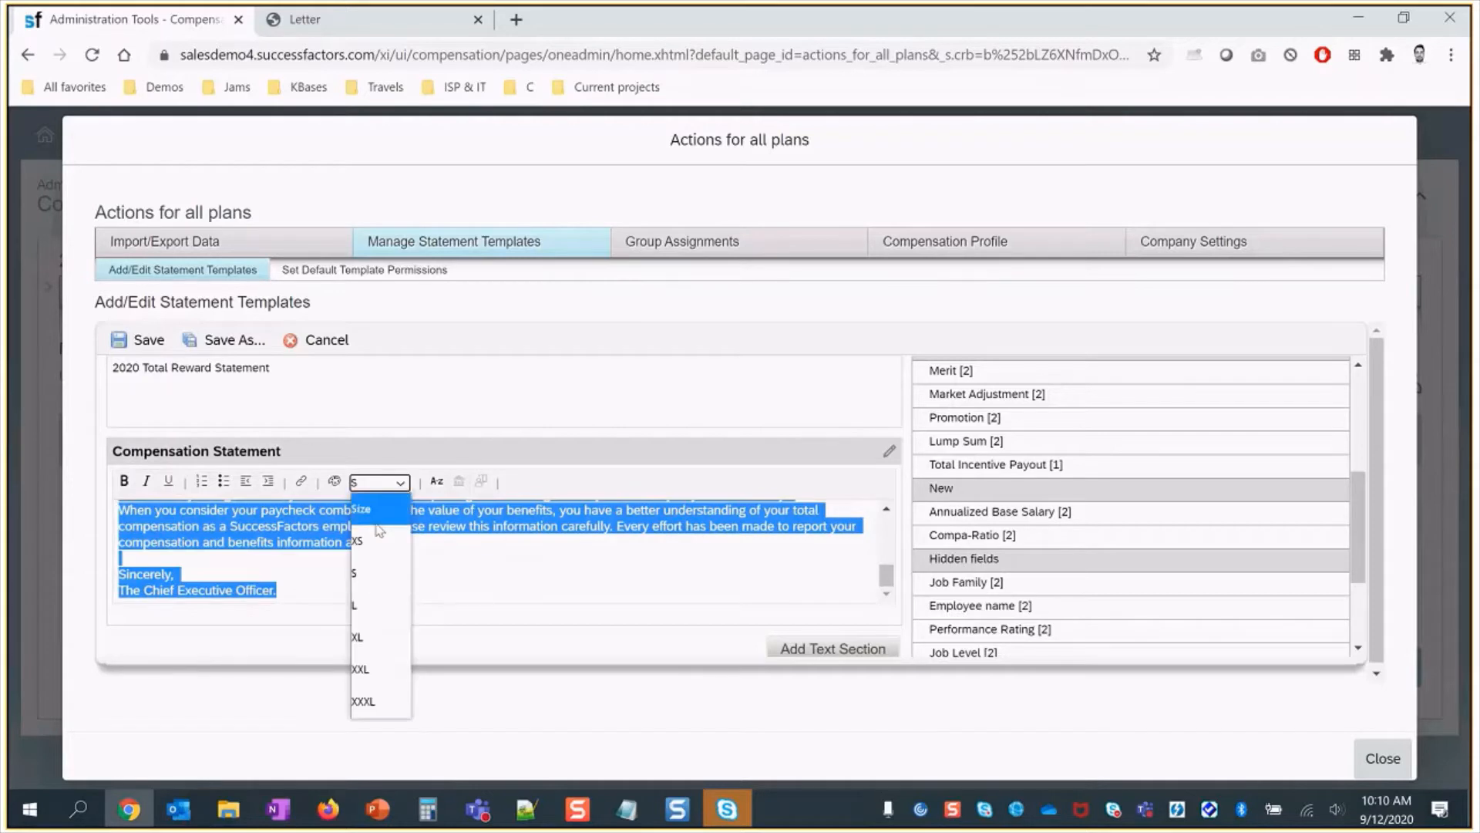
pyautogui.click(381, 572)
pyautogui.click(348, 595)
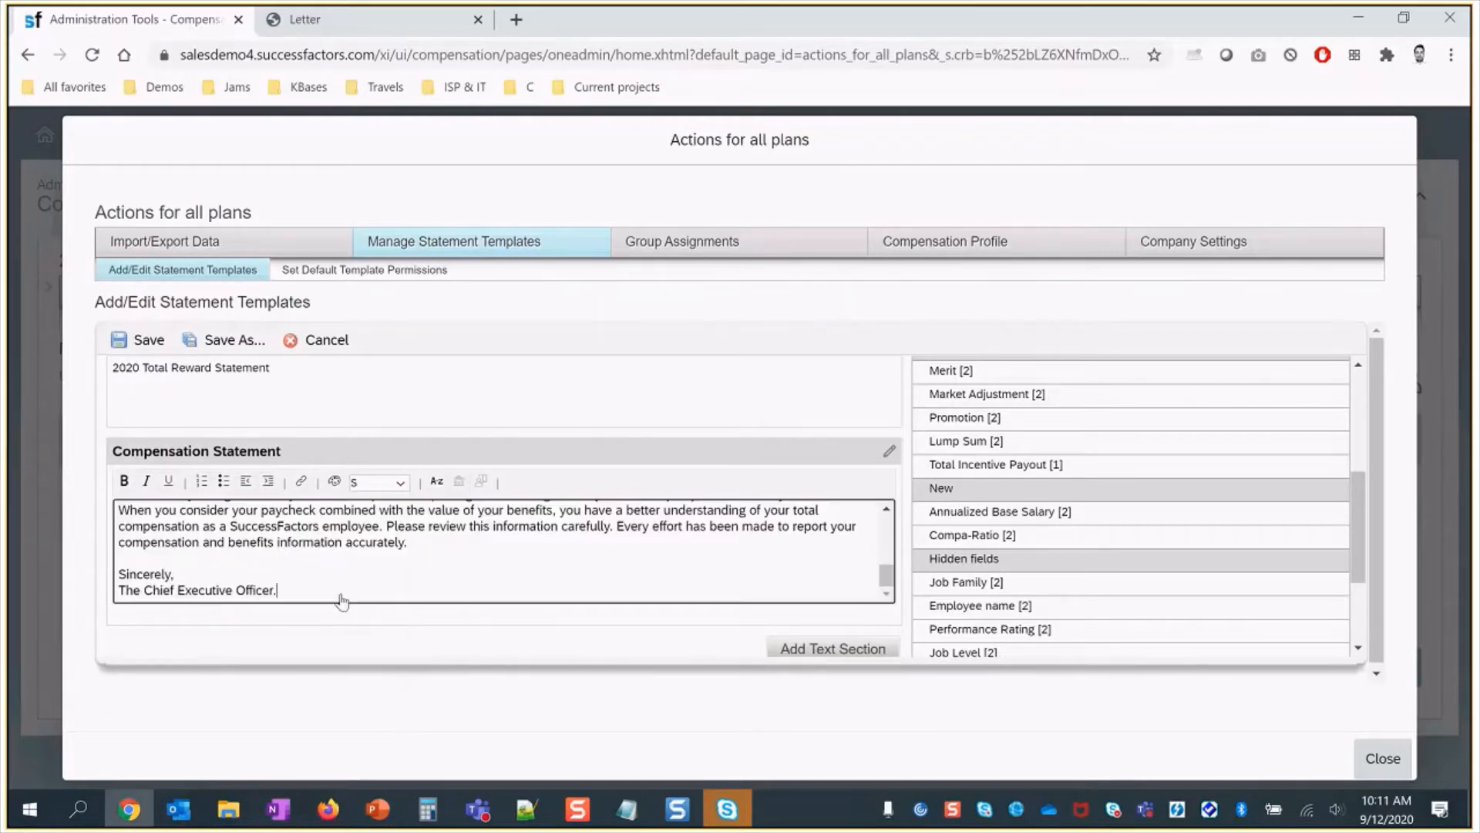
pyautogui.click(142, 343)
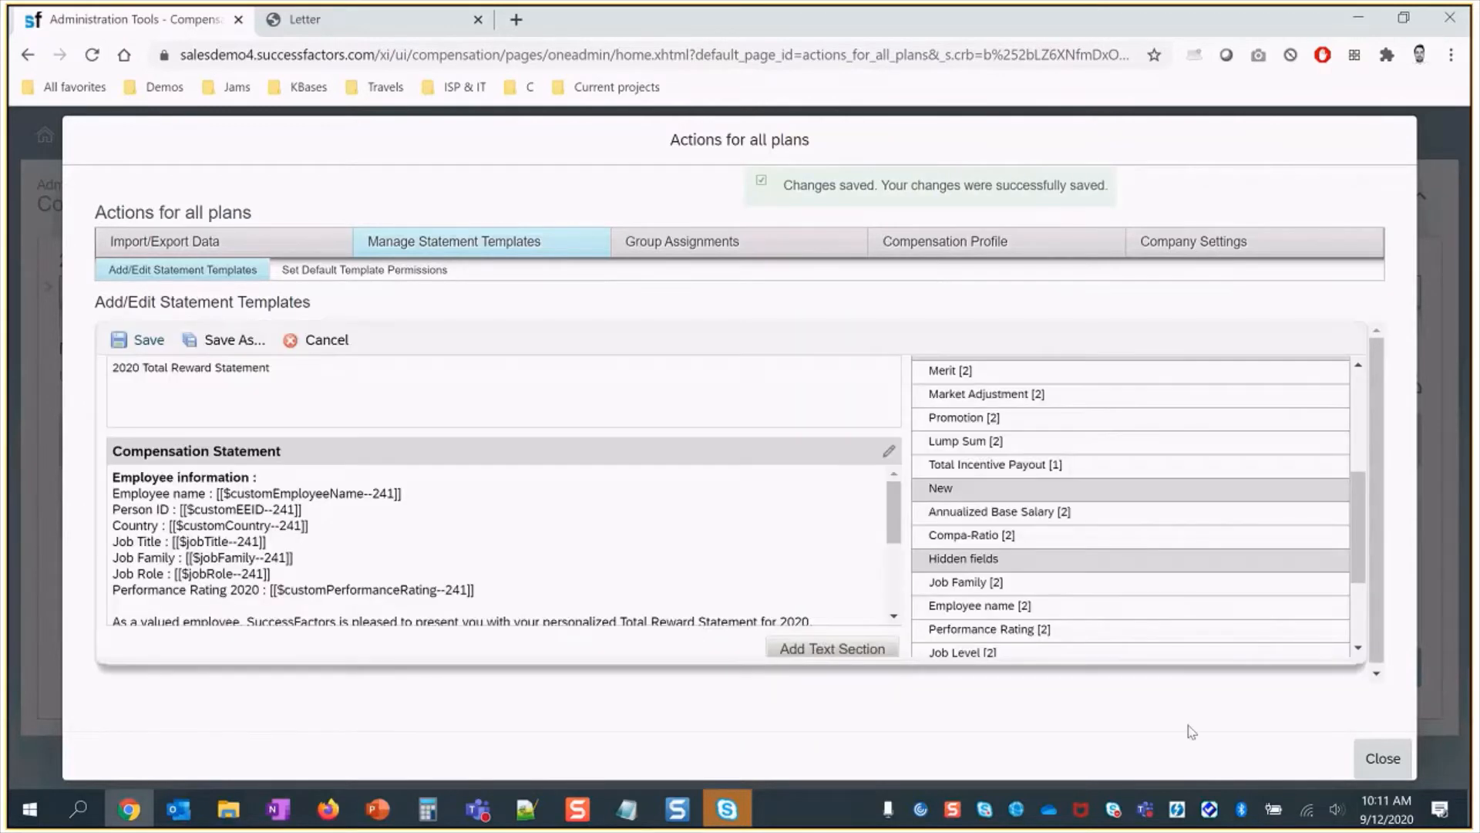
pyautogui.click(1383, 759)
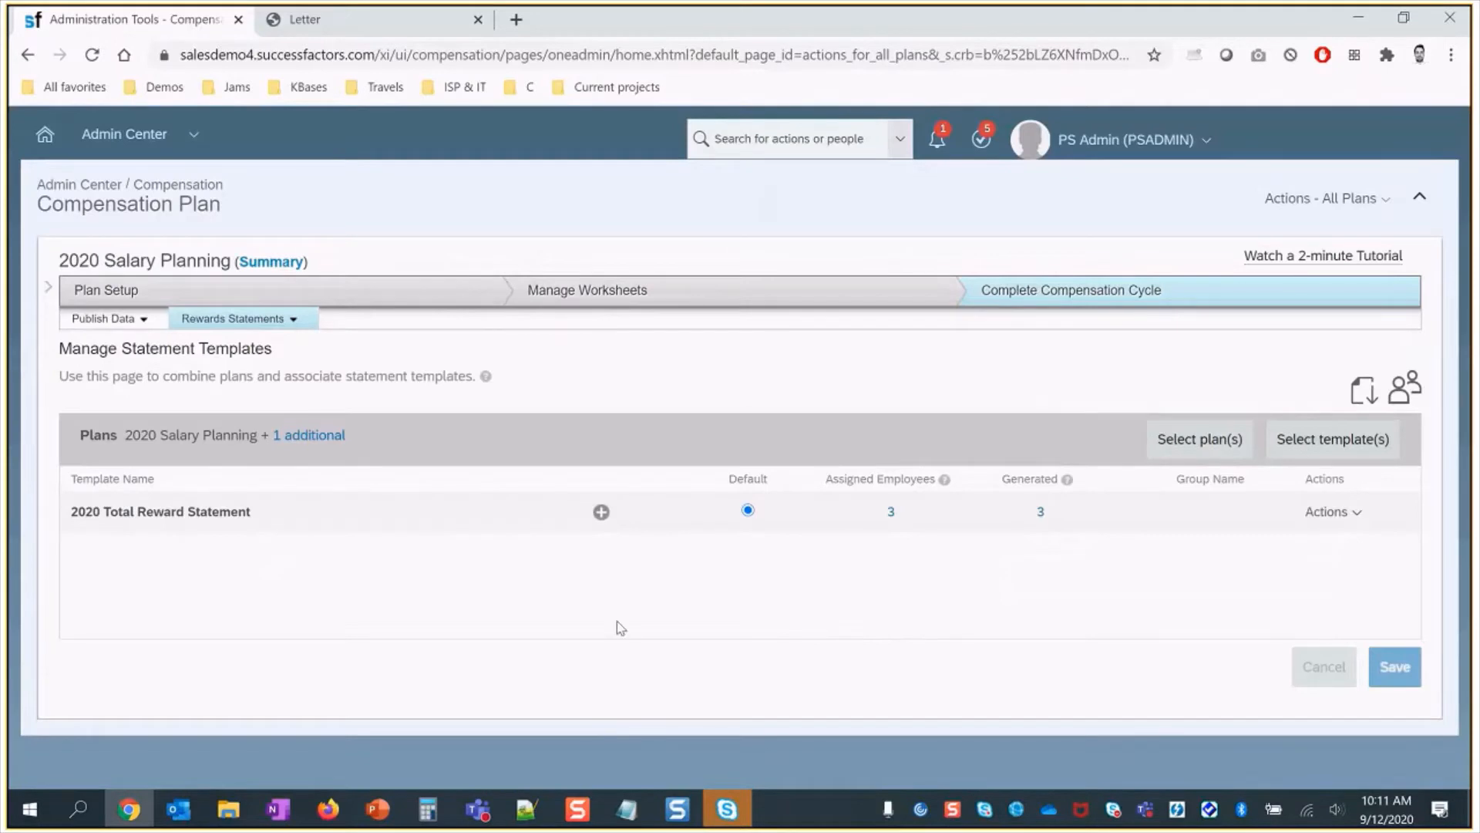
# - Recall the generated personal statements for All Templates
pyautogui.click(232, 319)
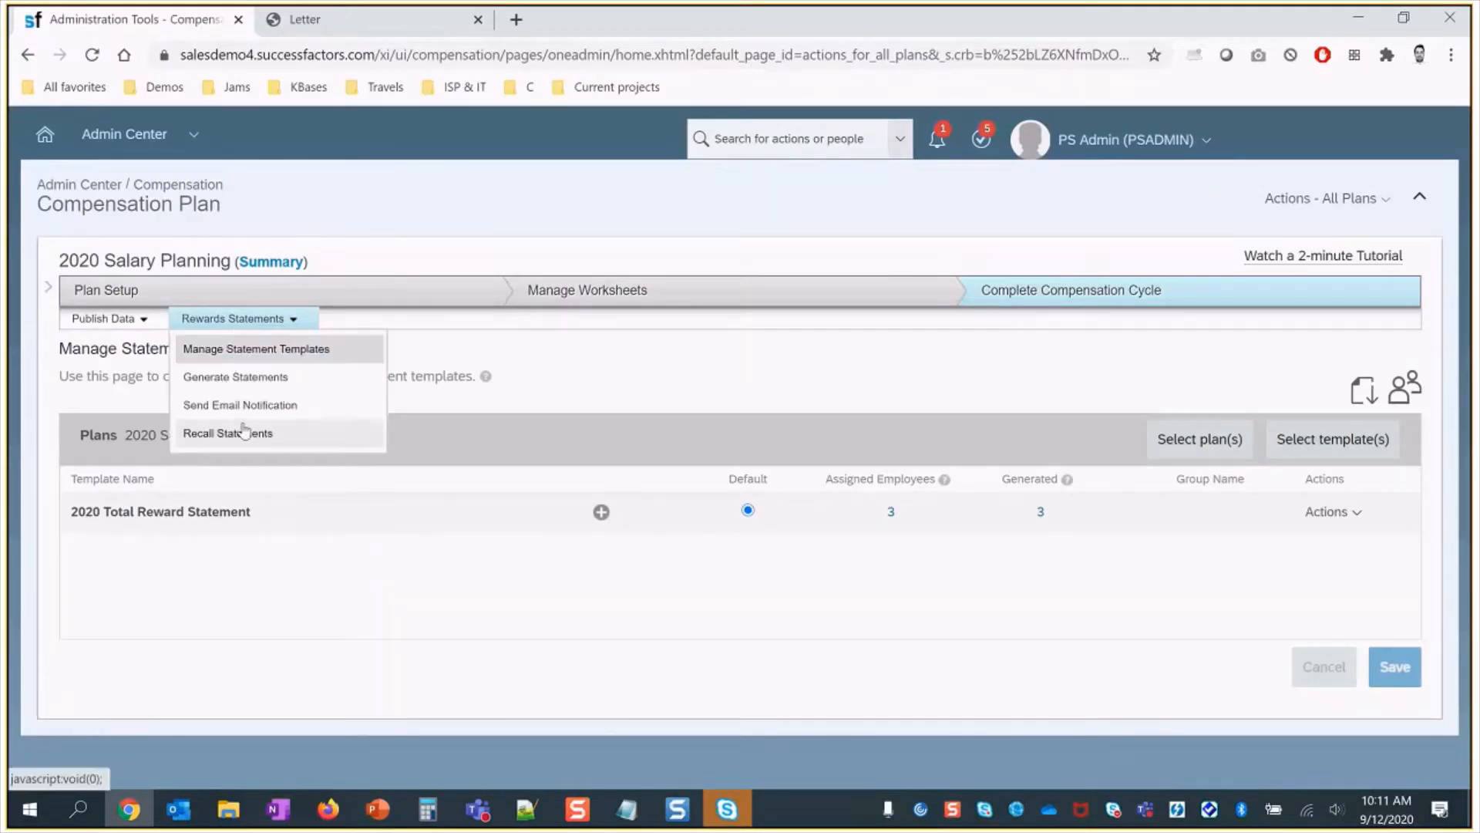
pyautogui.click(239, 430)
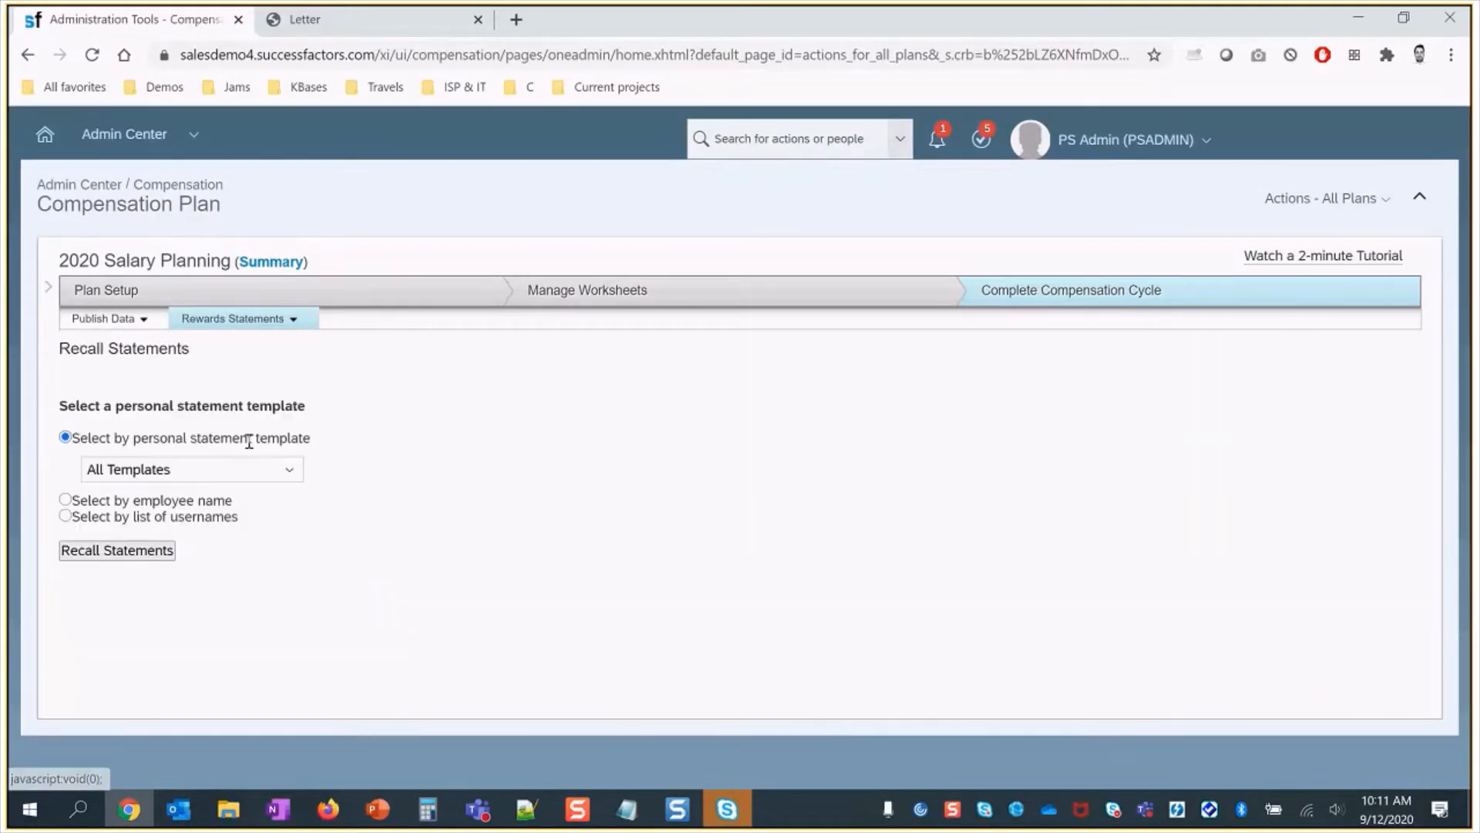
pyautogui.click(95, 552)
pyautogui.click(862, 515)
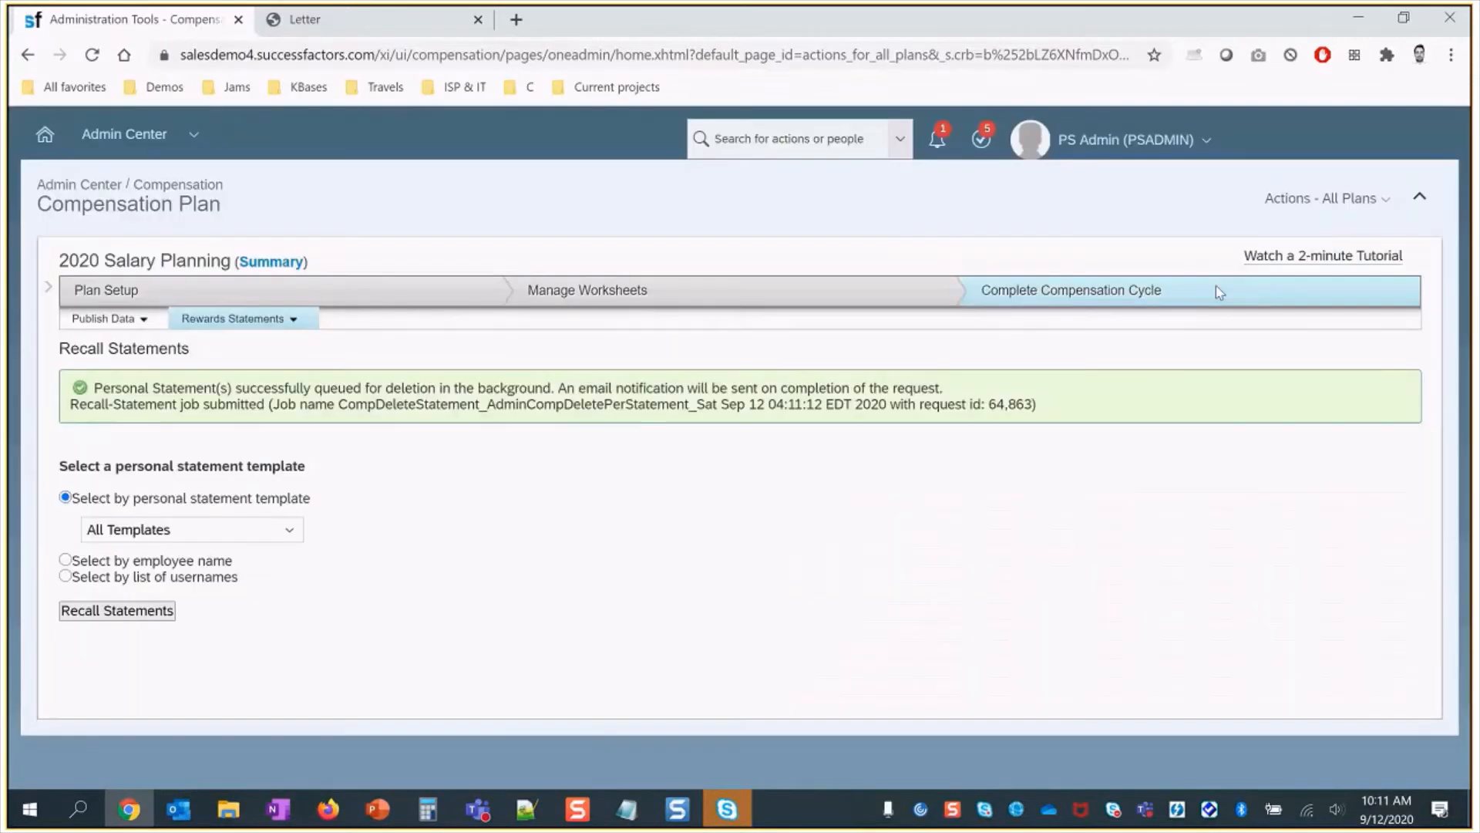
# - Check the status of the recall job in the refreshed list of compensation jobs
pyautogui.click(1341, 202)
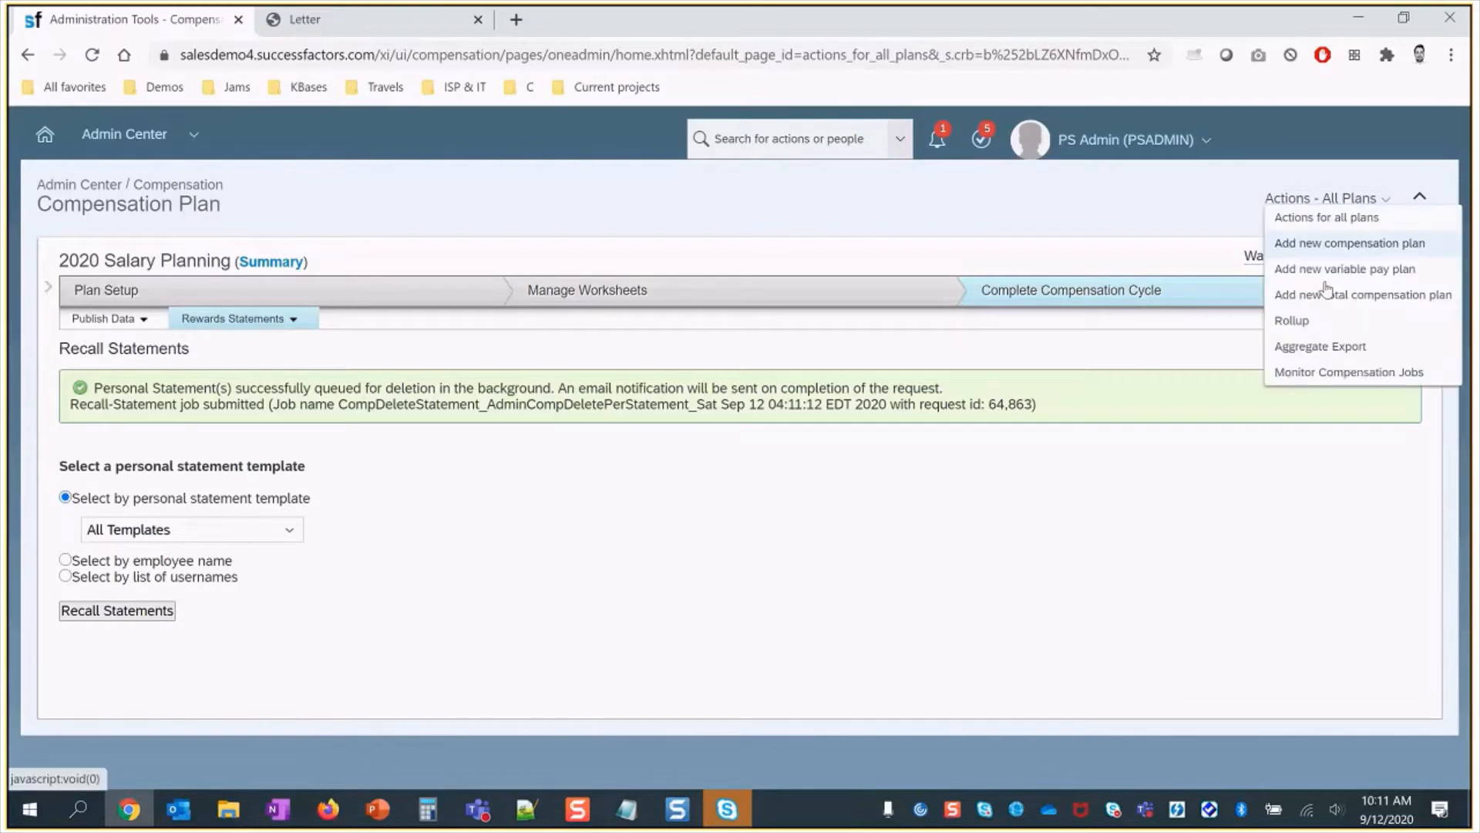
pyautogui.click(1339, 372)
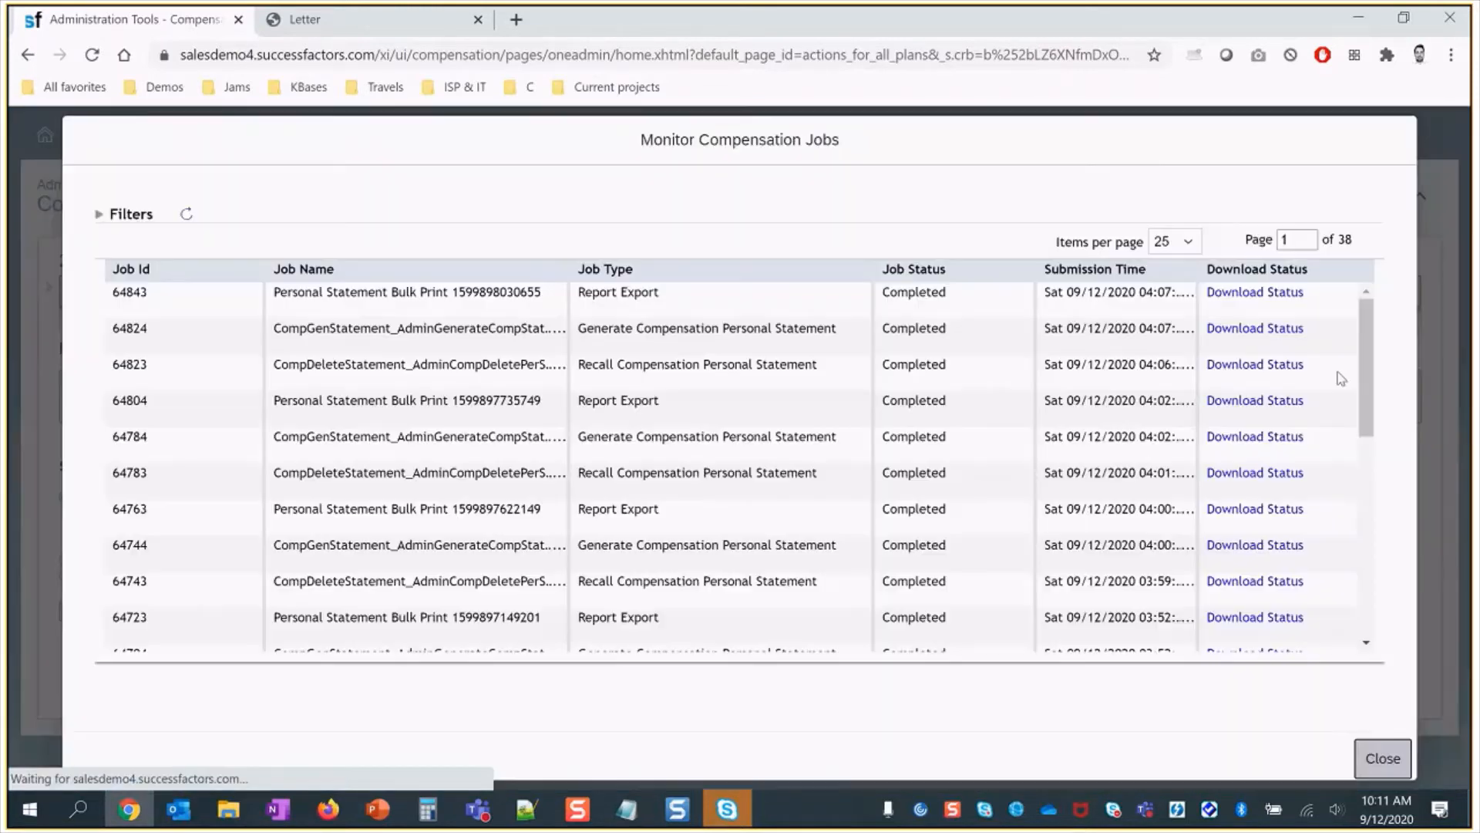
pyautogui.click(184, 220)
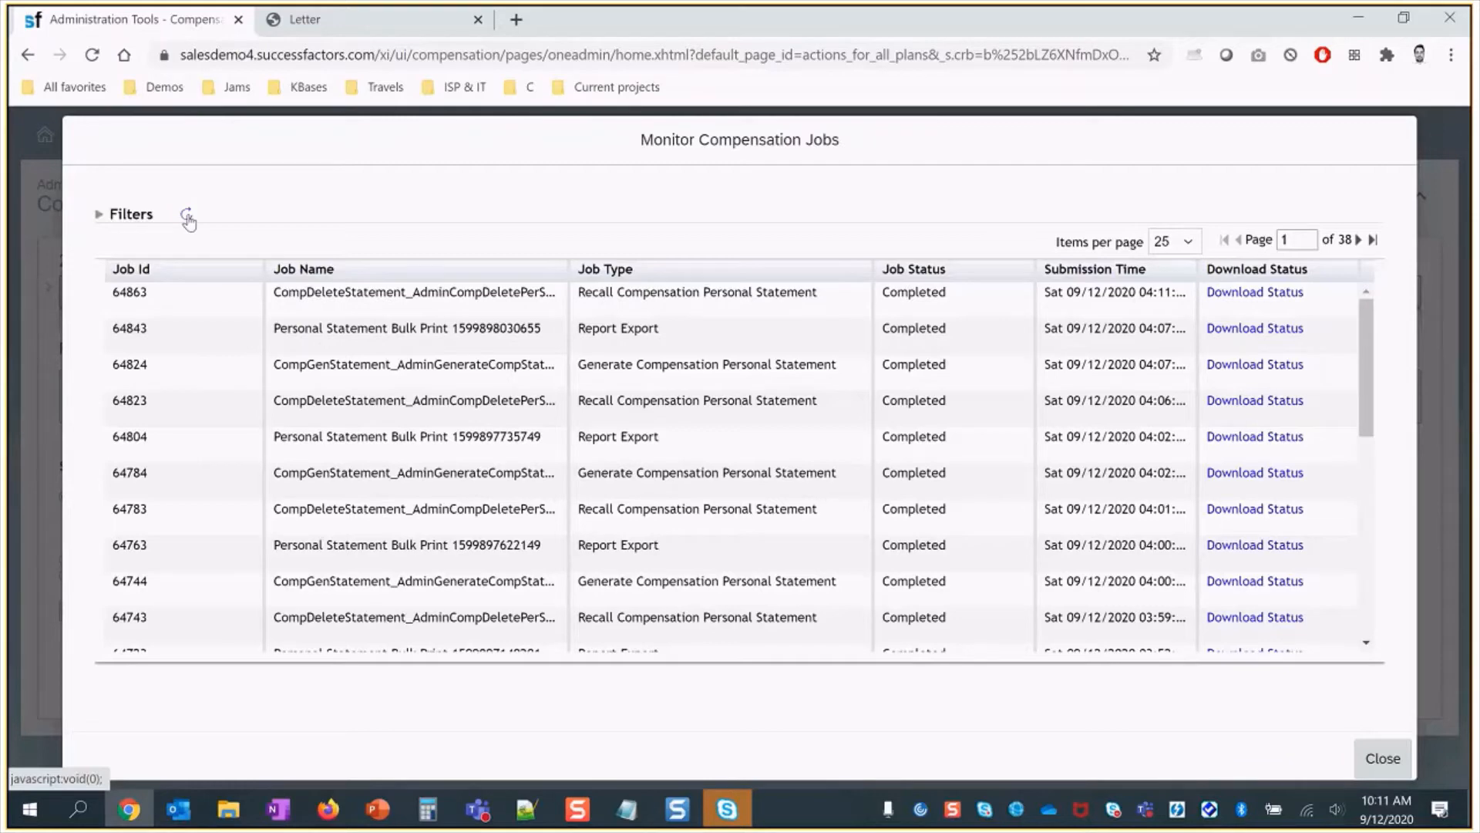
pyautogui.click(1382, 757)
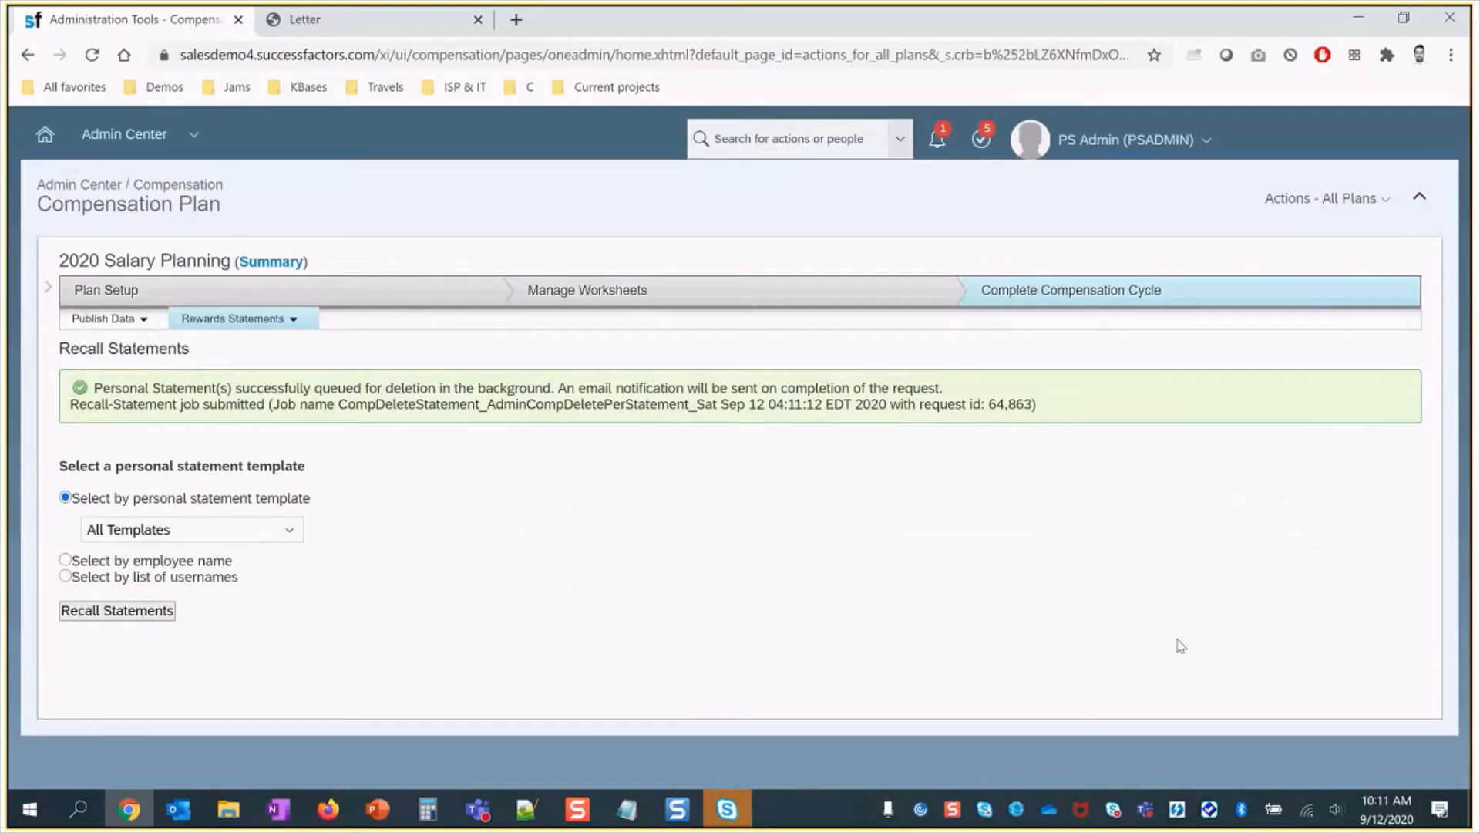
# - Check the generated statement count for the 2020 Total Reward Statement on the Manage Statement Templates page
pyautogui.moveTo(298, 320)
pyautogui.click(302, 363)
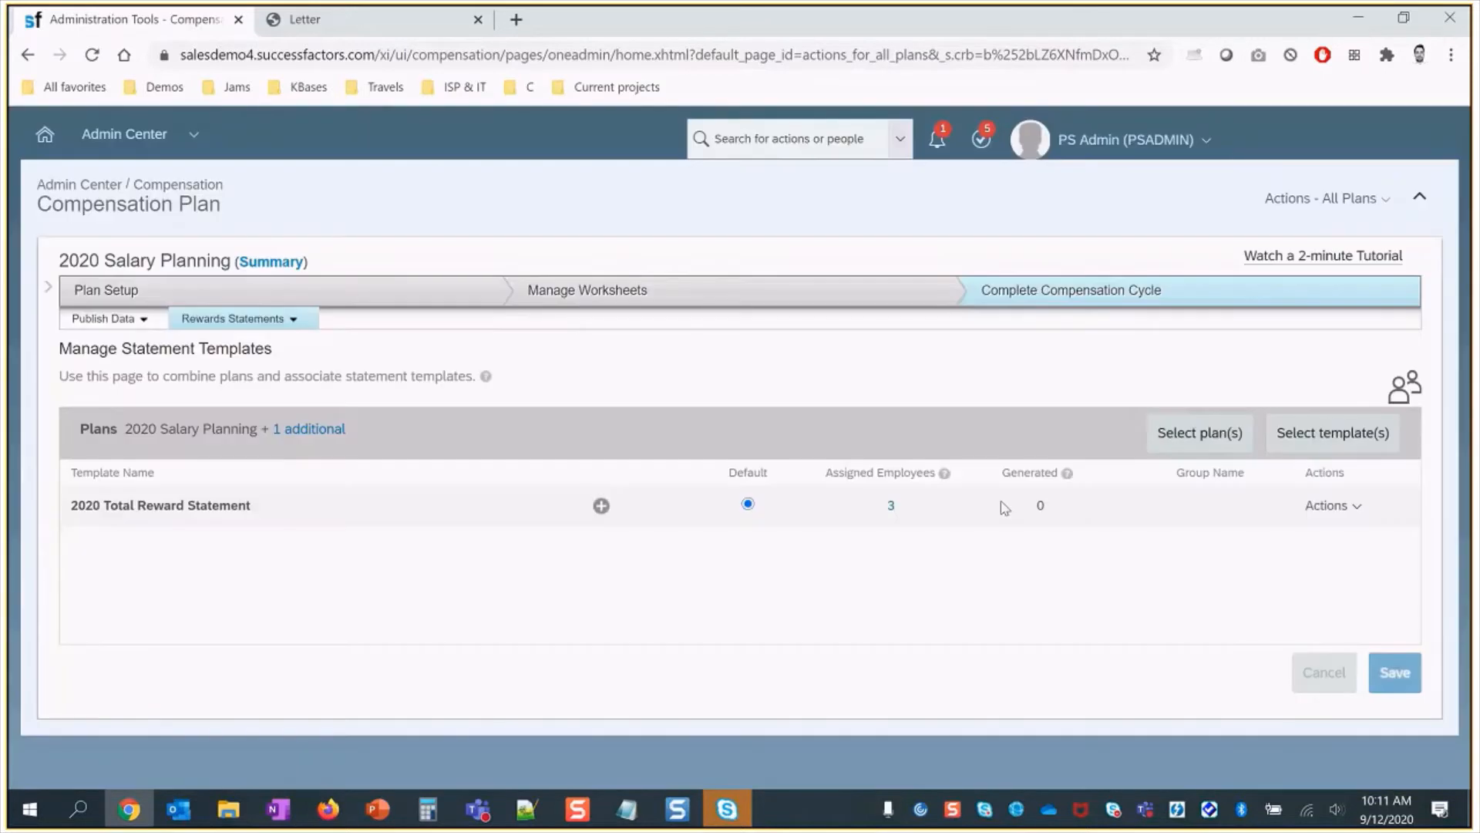
pyautogui.moveTo(1001, 503); pyautogui.dragTo(1047, 511)
pyautogui.click(1077, 506)
# - Generate personal statements using the 2020 Total Reward Statement template
pyautogui.moveTo(248, 322)
pyautogui.click(249, 378)
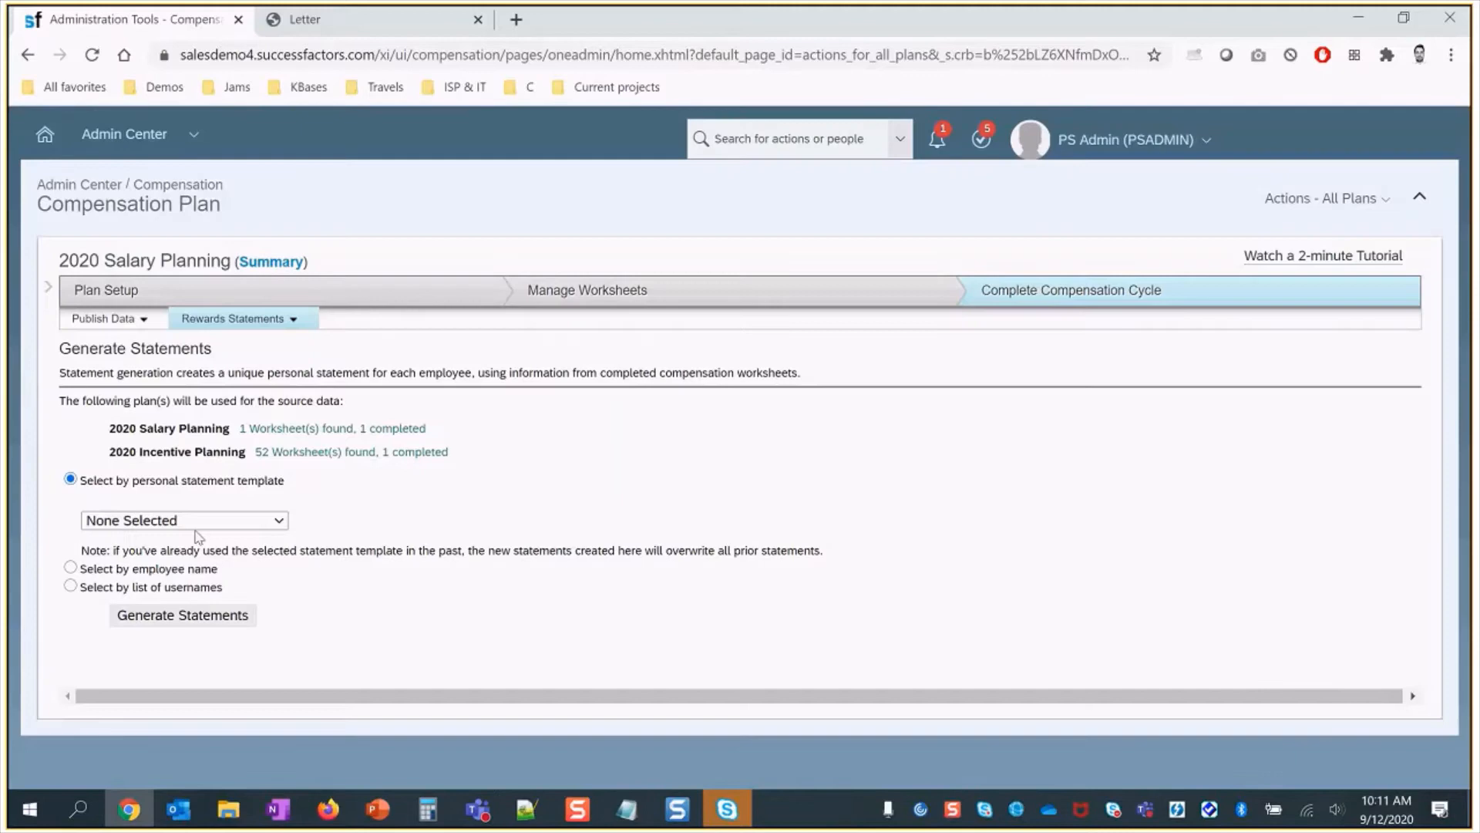
pyautogui.click(183, 520)
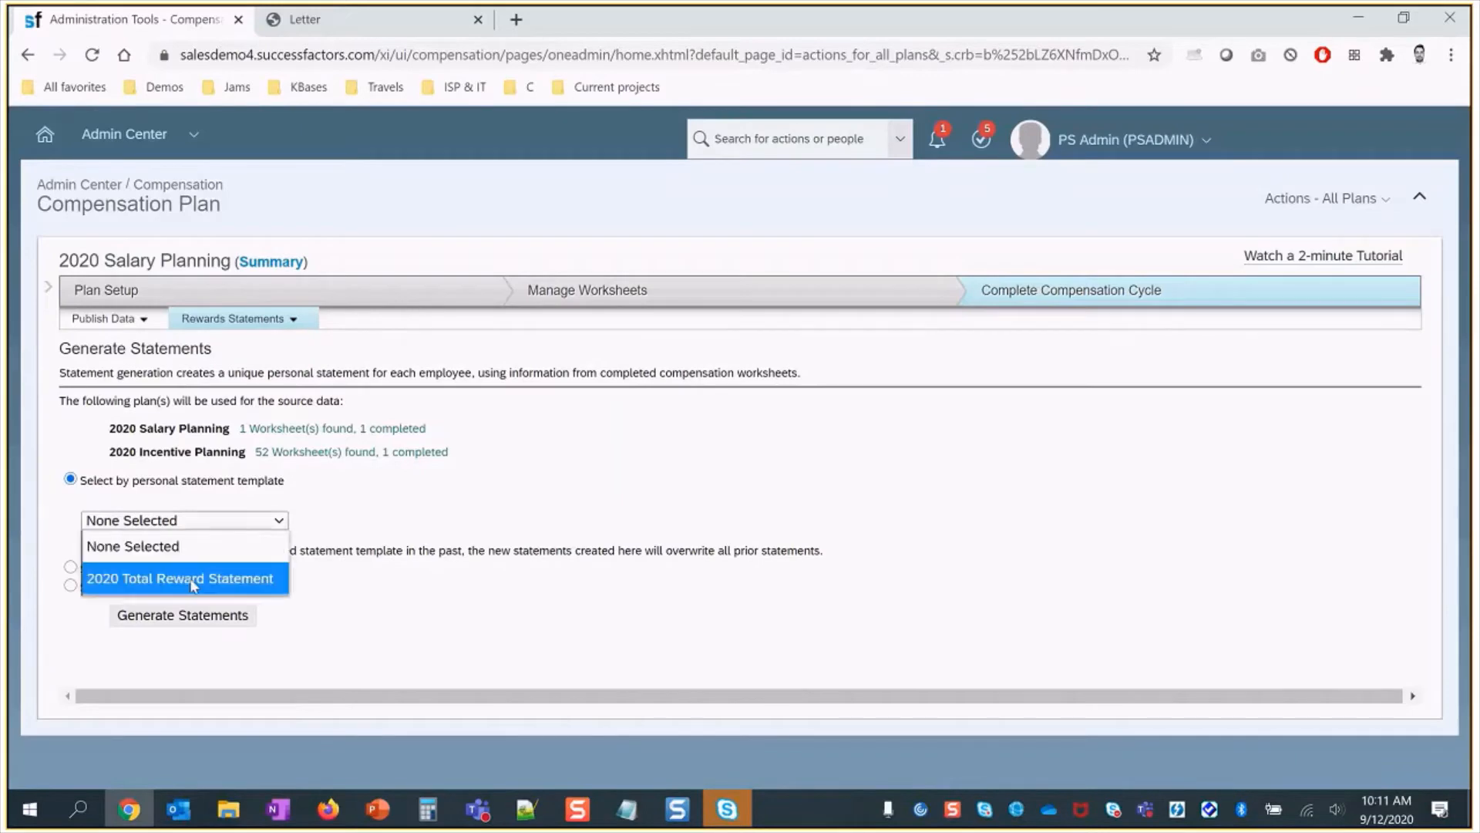
pyautogui.click(179, 578)
pyautogui.click(183, 629)
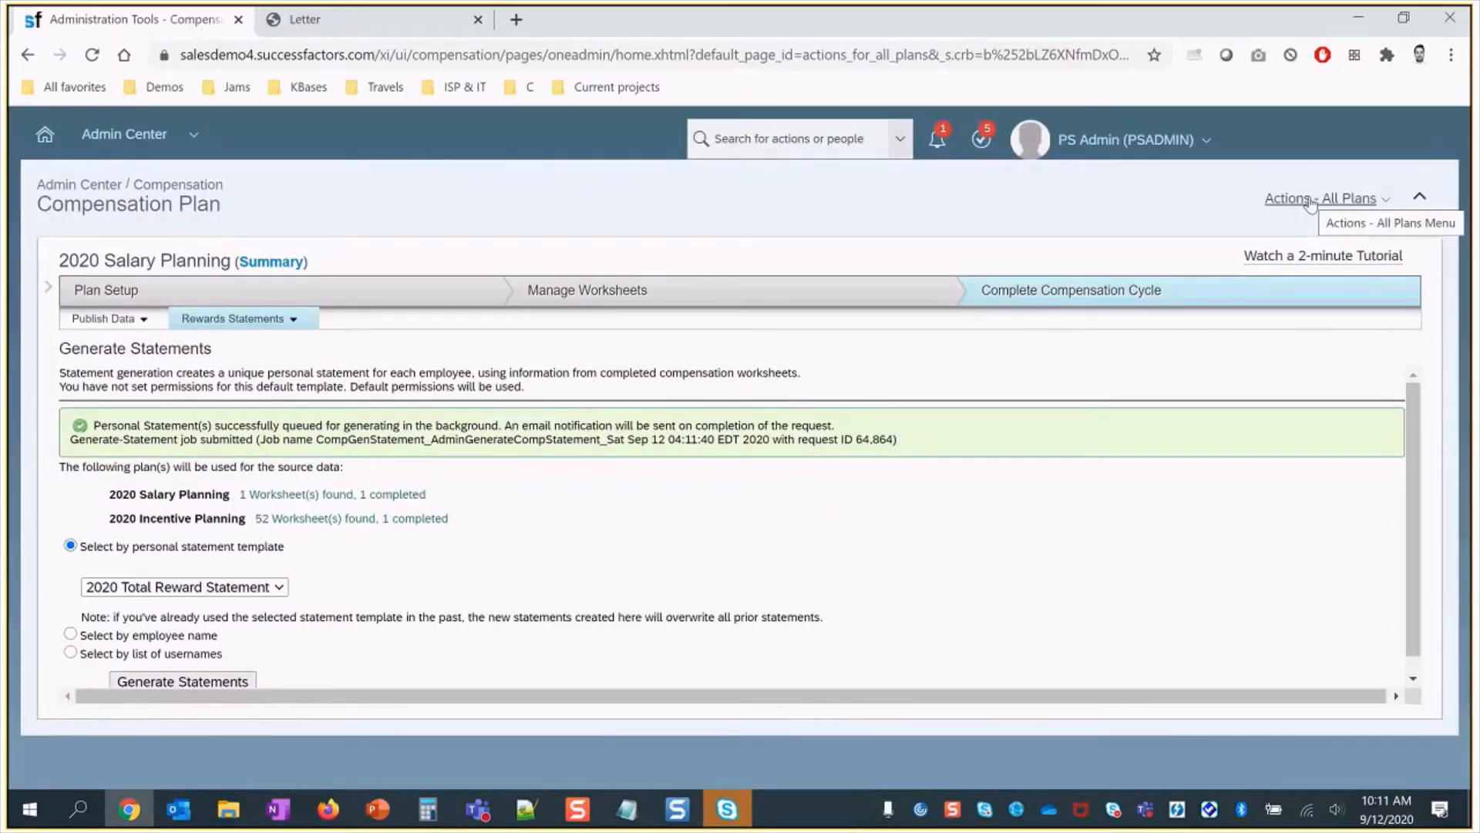
# - Refresh the list of compensation jobs and check the status of the statement generation job
pyautogui.click(1310, 202)
pyautogui.click(1353, 370)
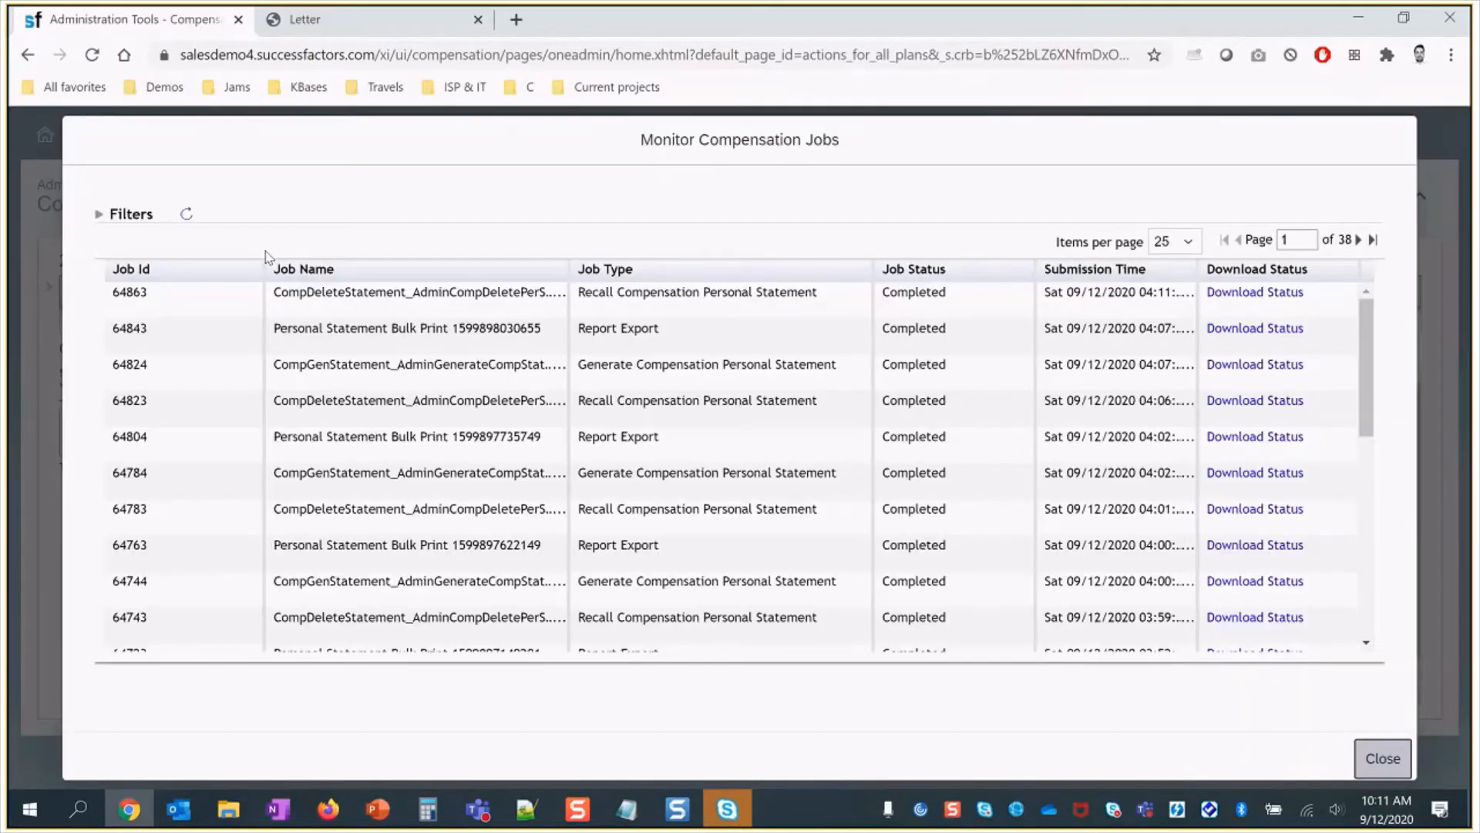
pyautogui.click(187, 215)
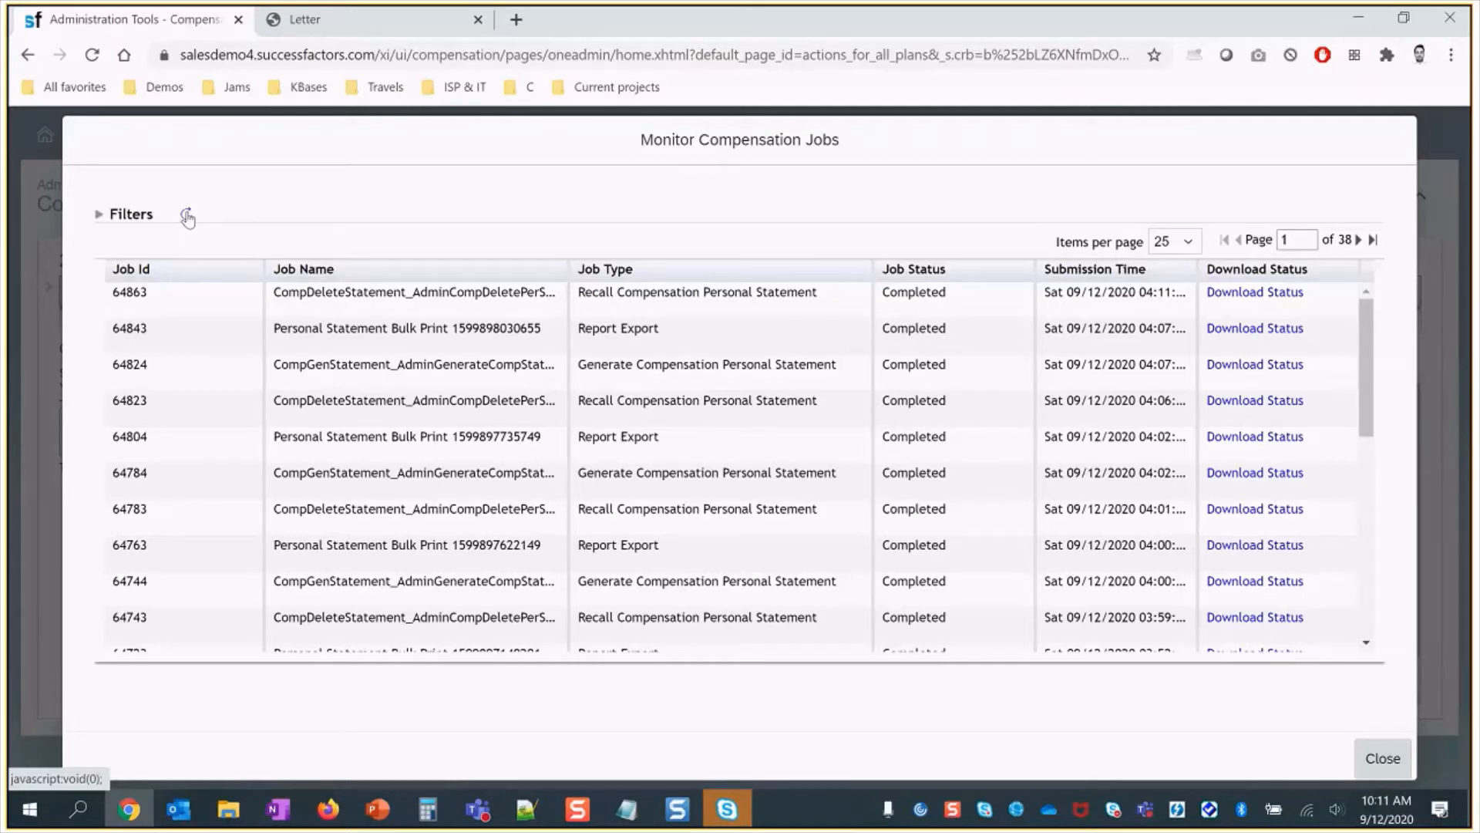
pyautogui.click(187, 216)
pyautogui.click(187, 218)
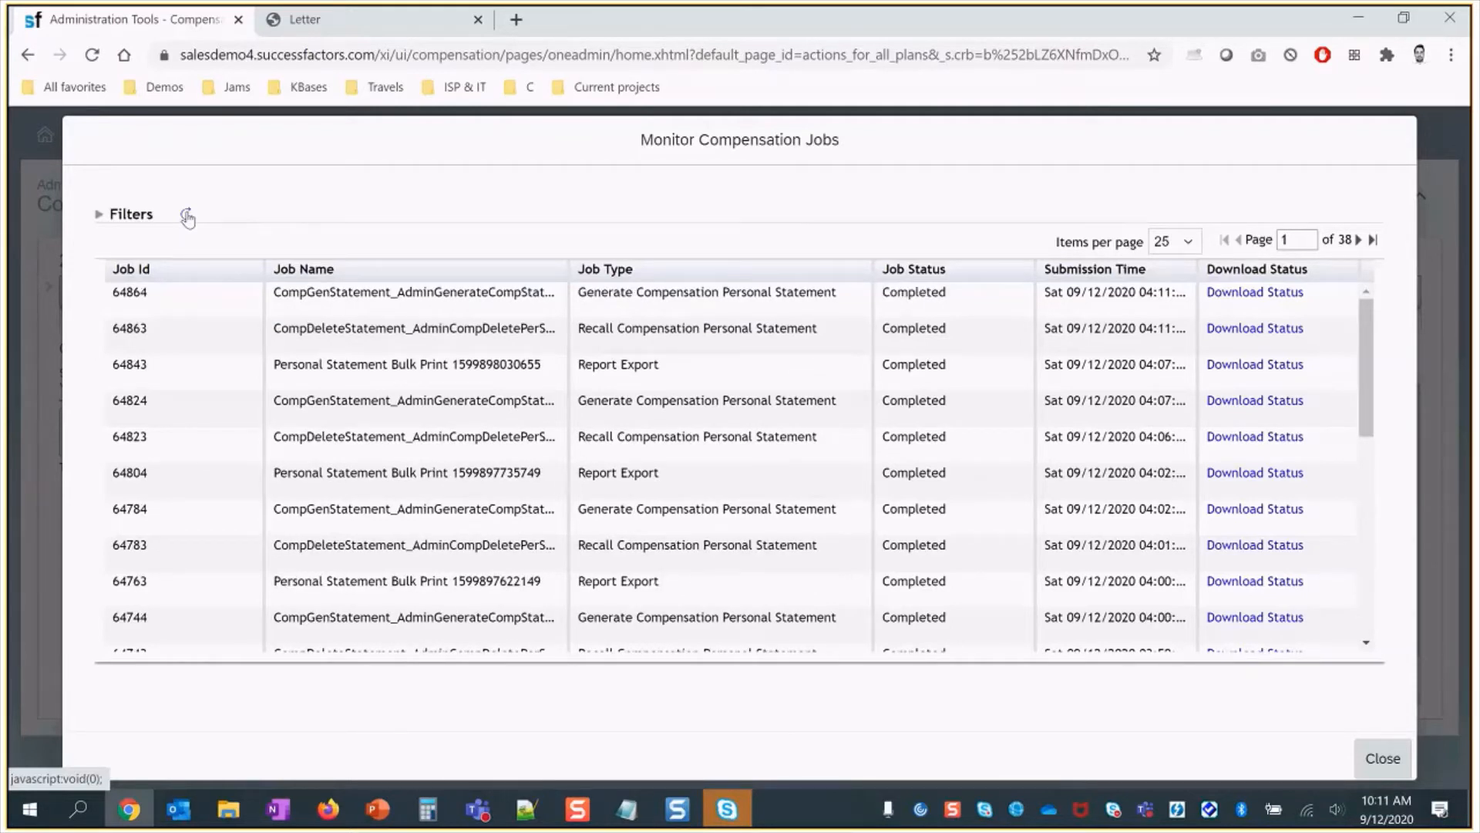
pyautogui.moveTo(883, 293); pyautogui.dragTo(950, 300)
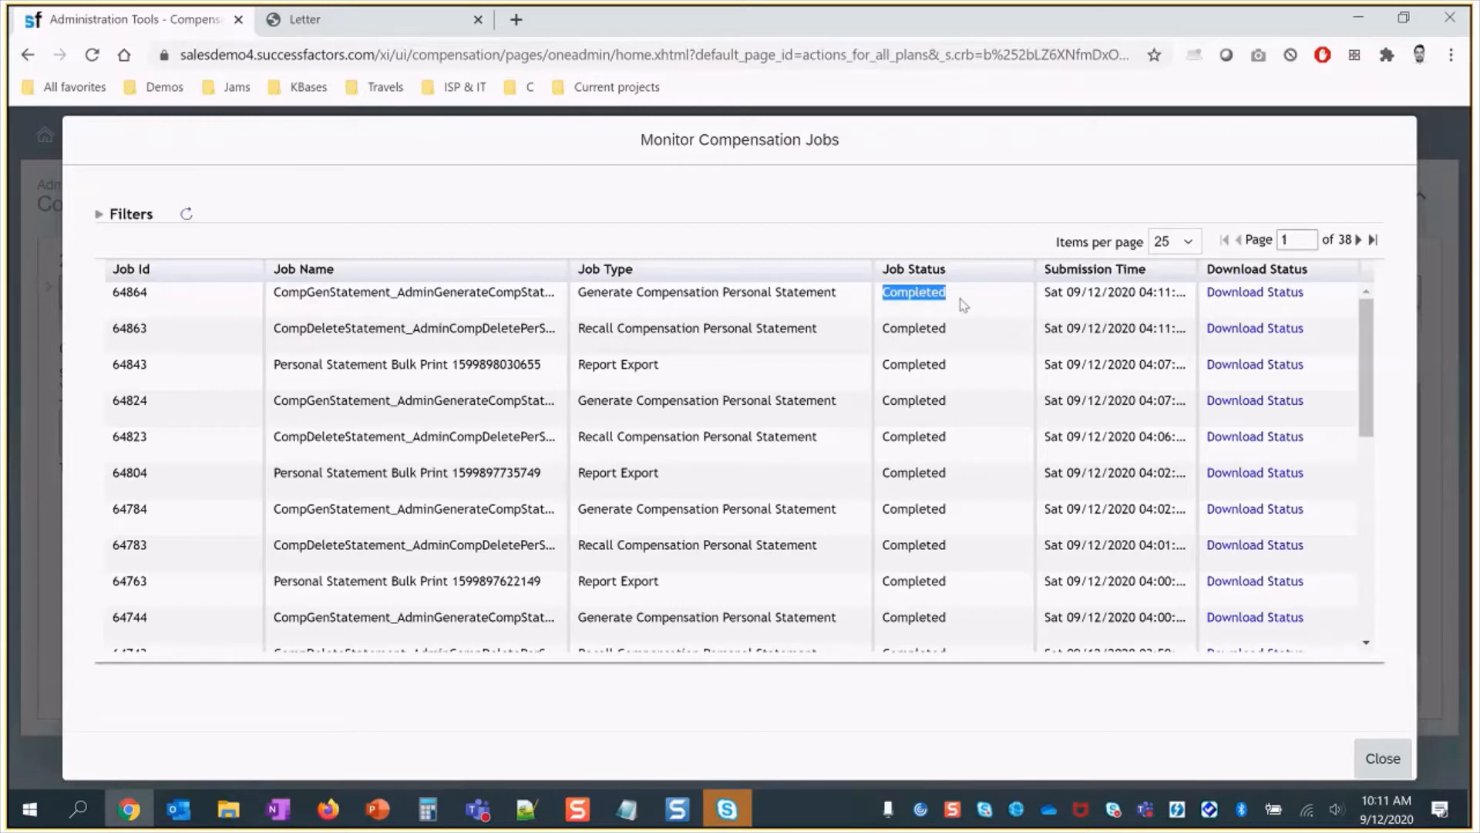
pyautogui.click(1382, 758)
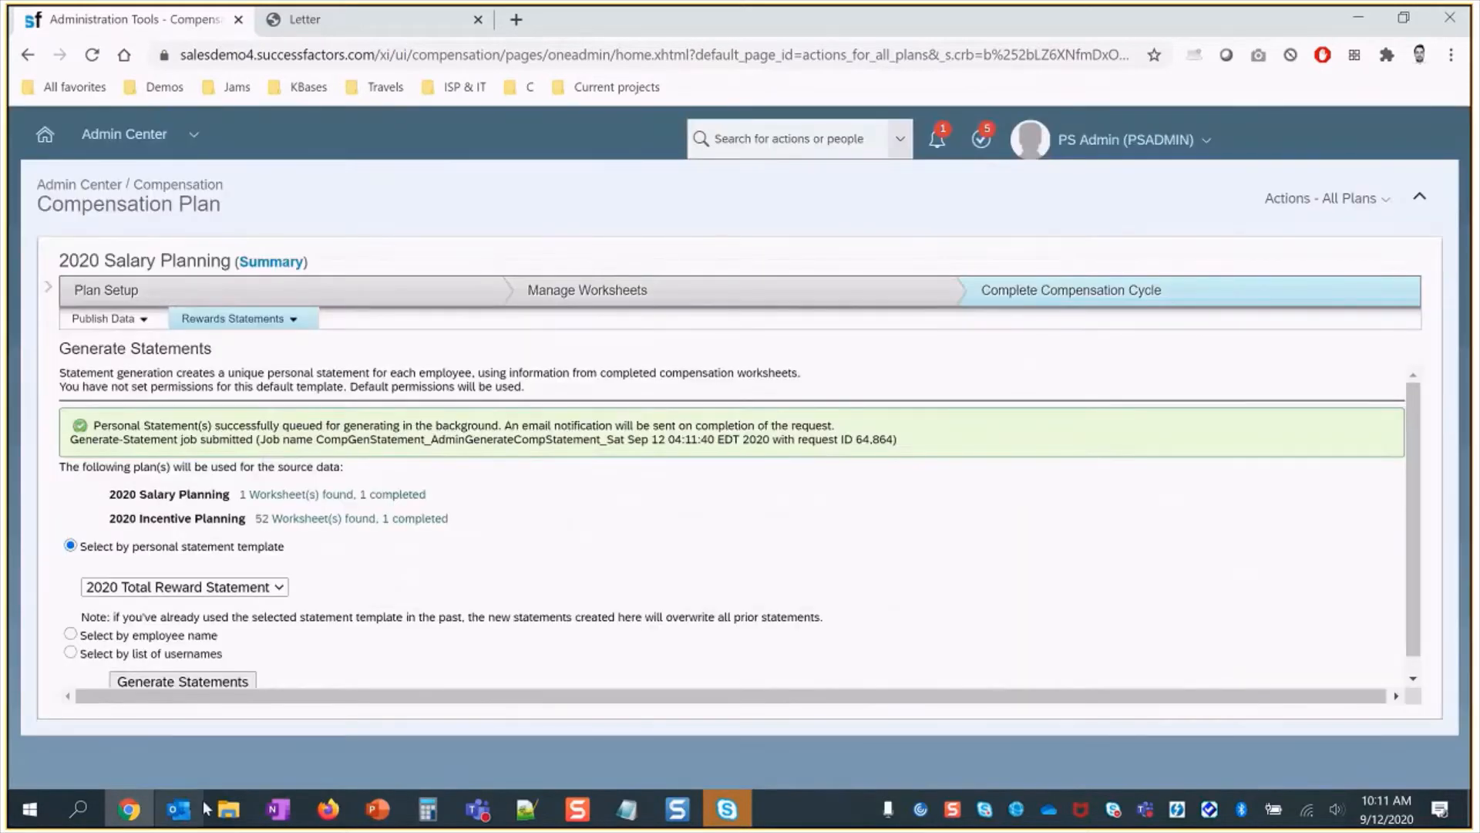
# - Delete today's downloaded statement PDF from the Downloads folder in File Explorer, then return to the browser
pyautogui.click(228, 808)
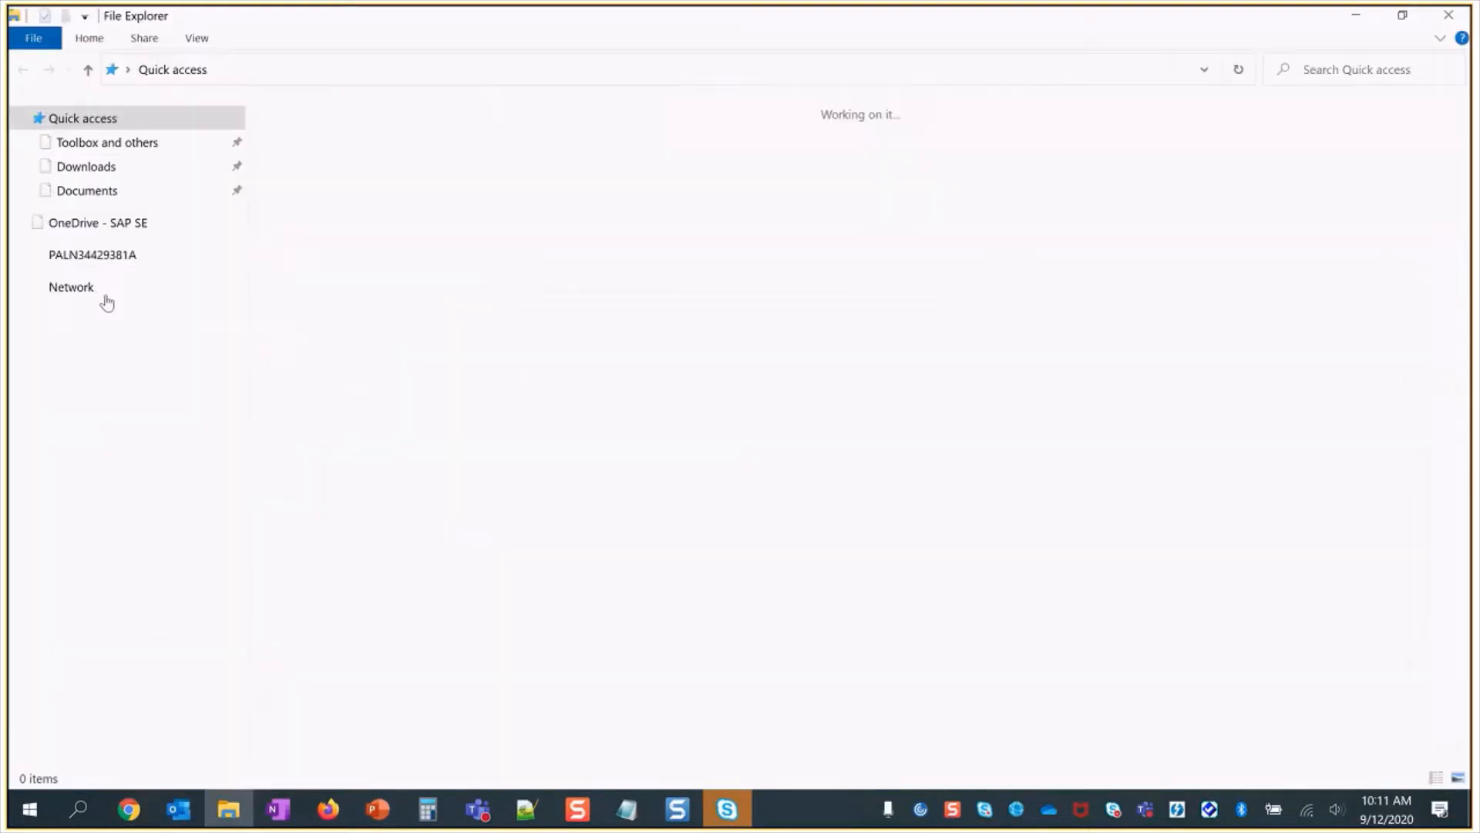
pyautogui.click(88, 167)
pyautogui.click(397, 171)
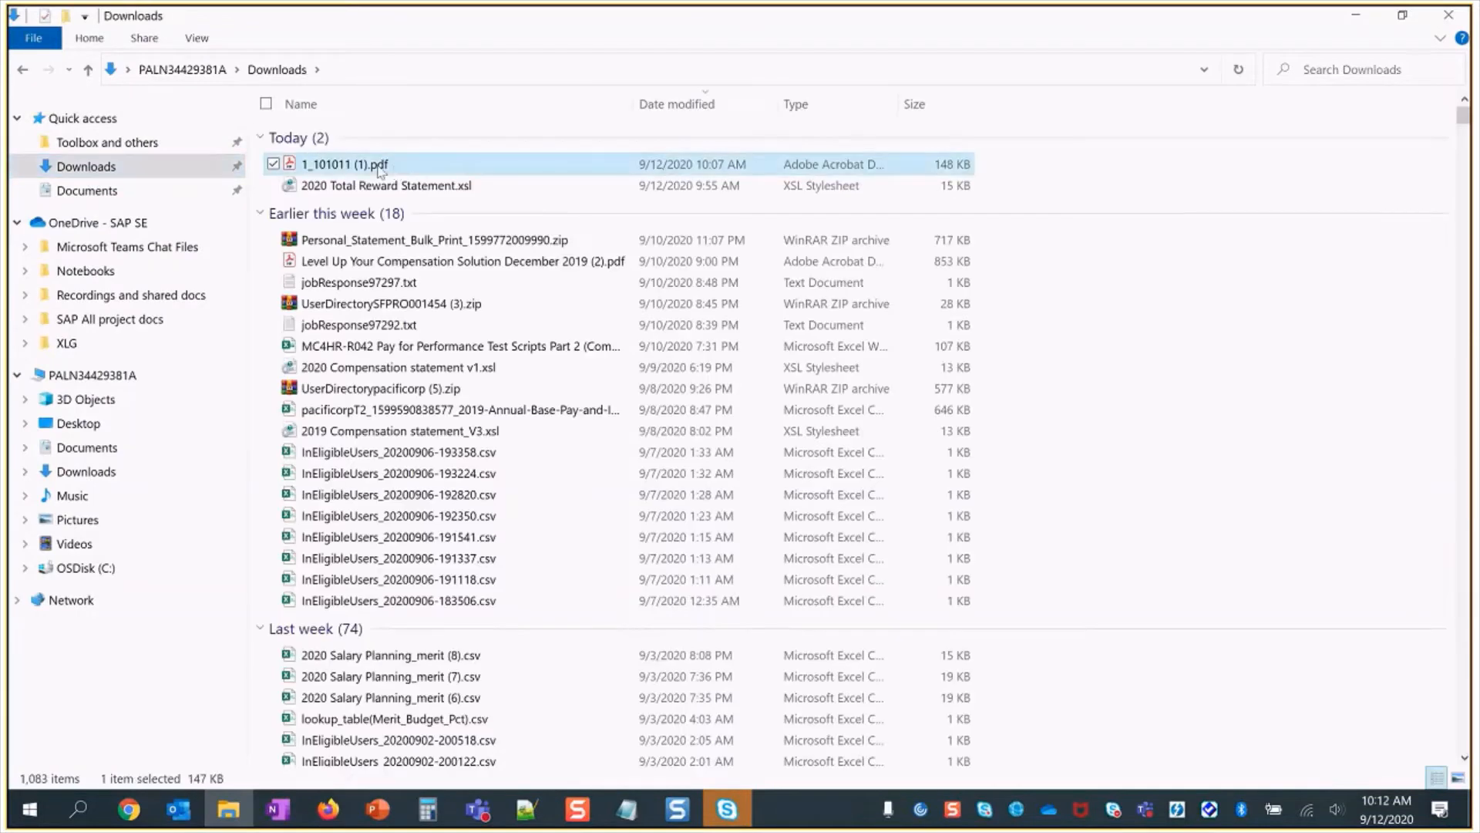
pyautogui.press('Delete')
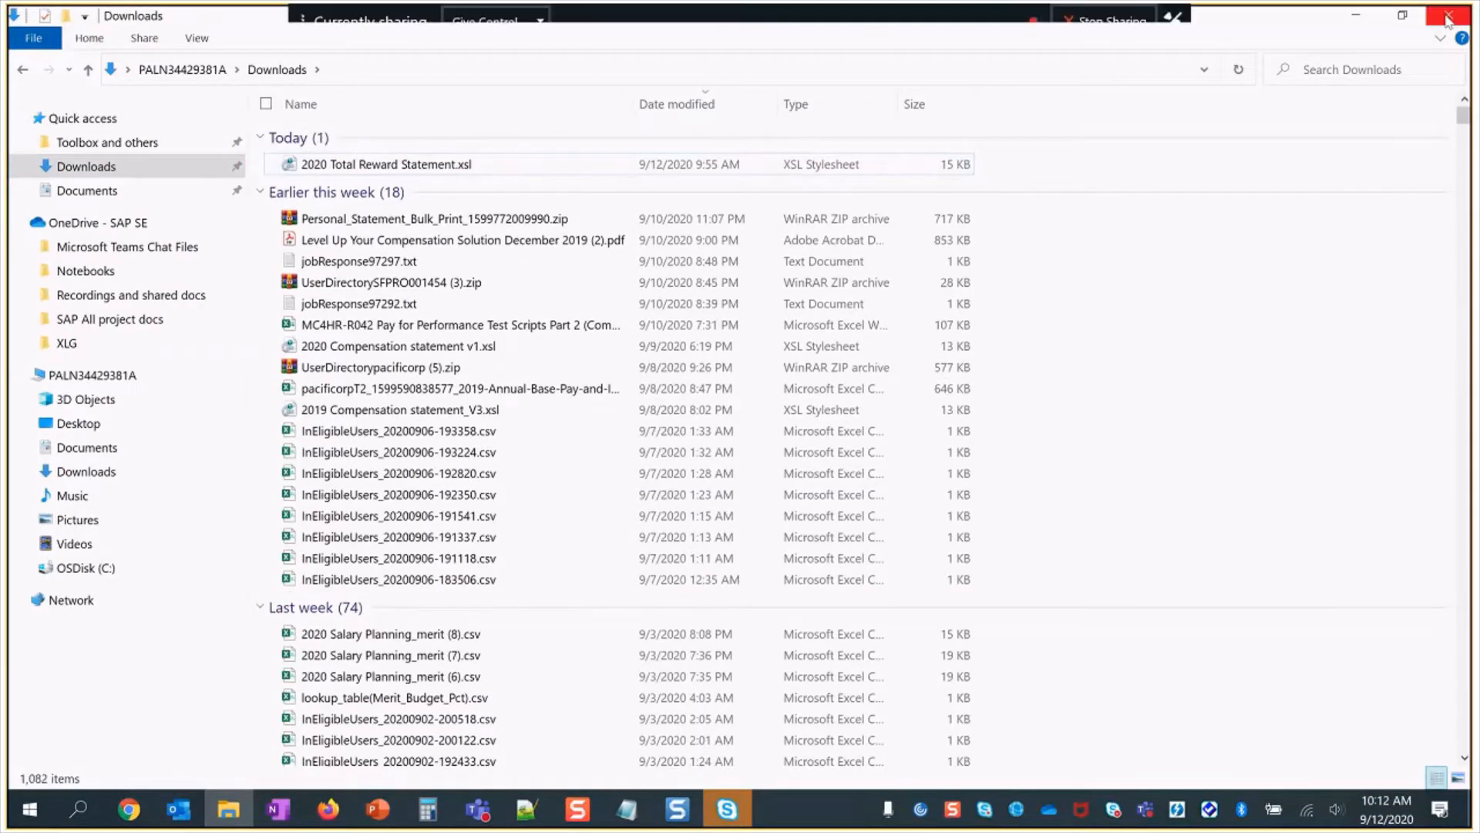
pyautogui.hotkey('alt', 'Tab')
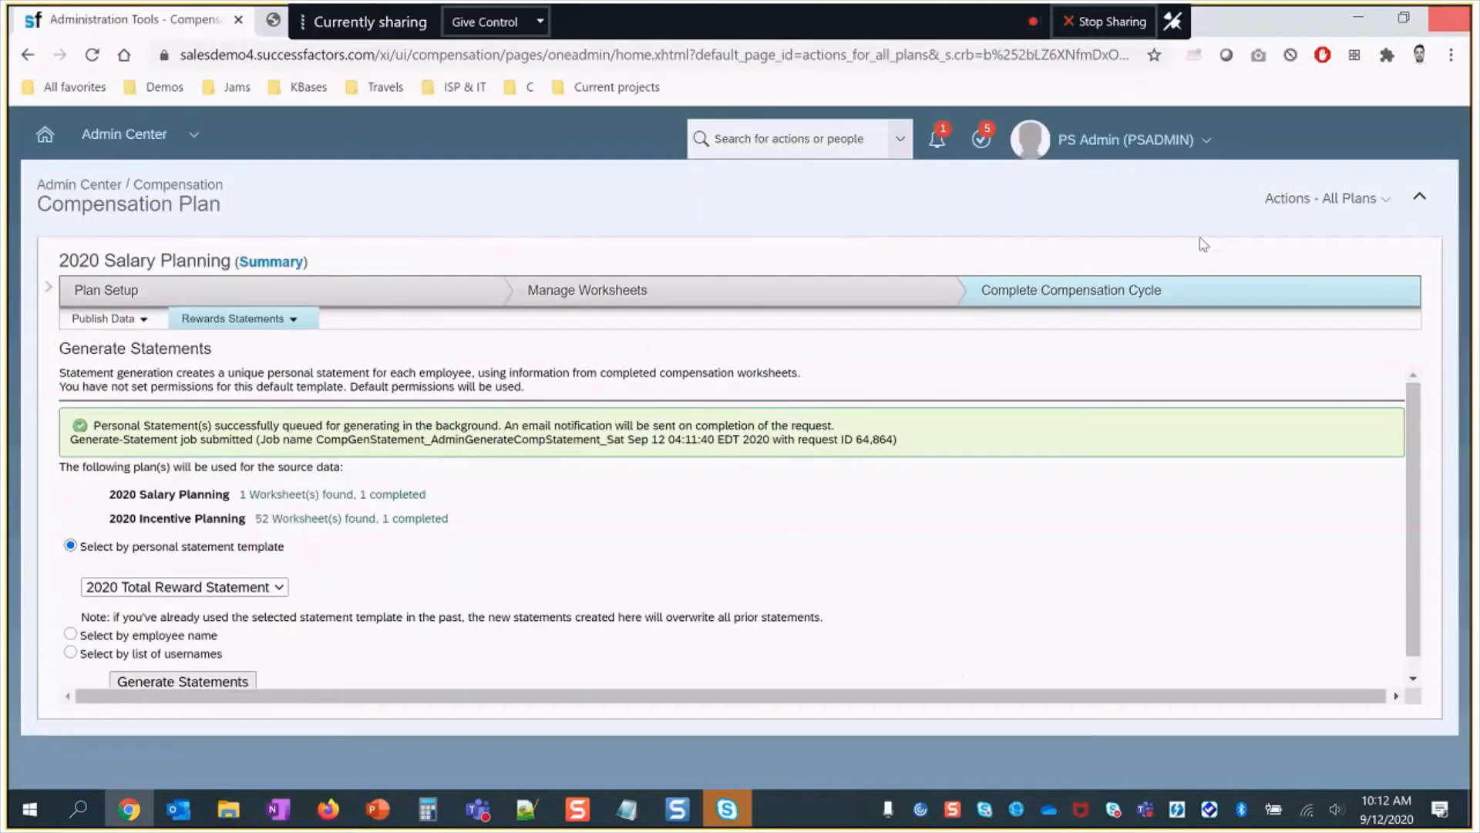
# - Print the 2020 Total Reward Statement template's statements as Multiple Small PDF(s) from the Manage Statement Templates page
pyautogui.click(266, 322)
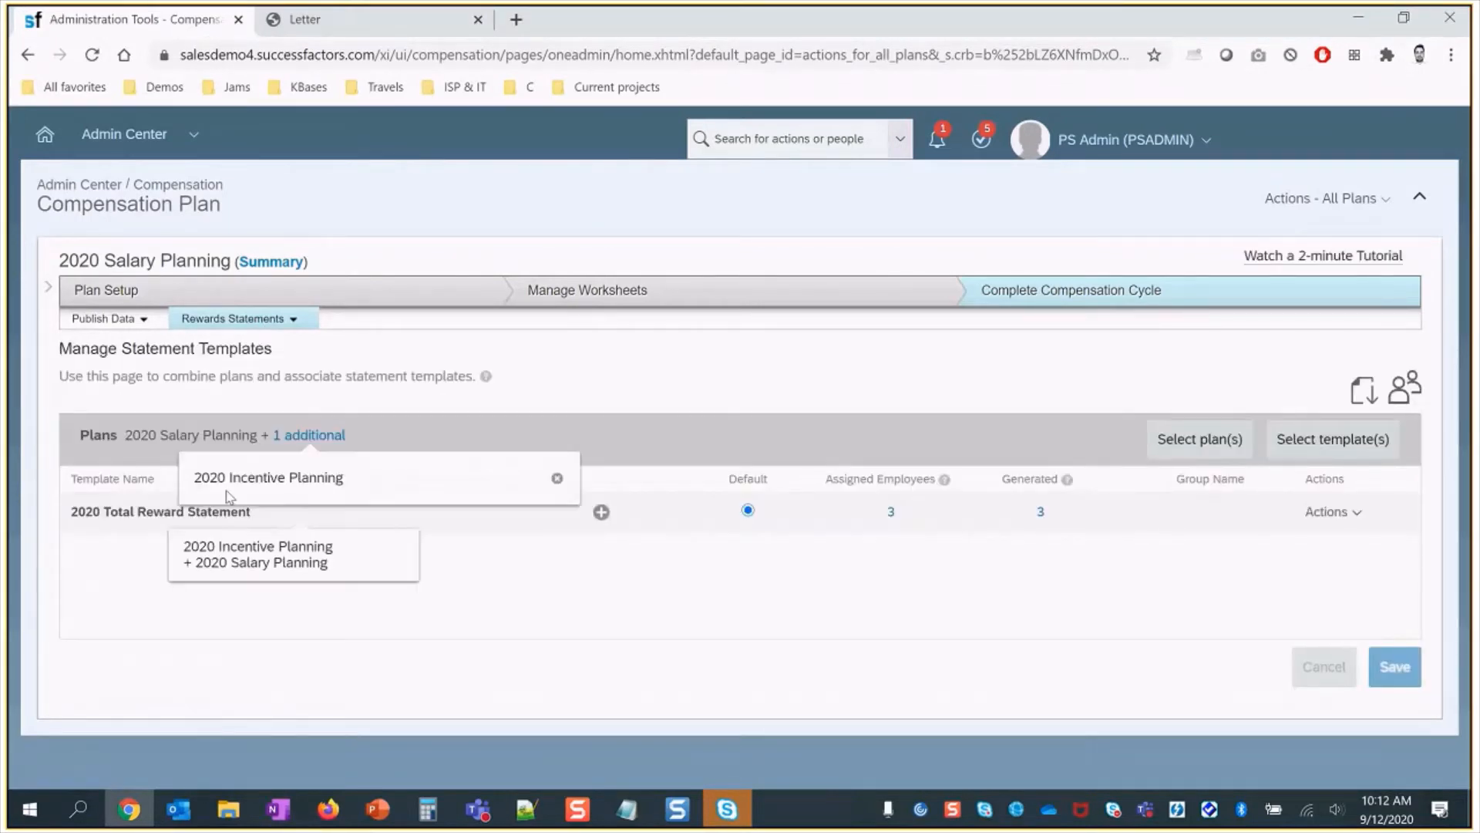
pyautogui.click(1340, 513)
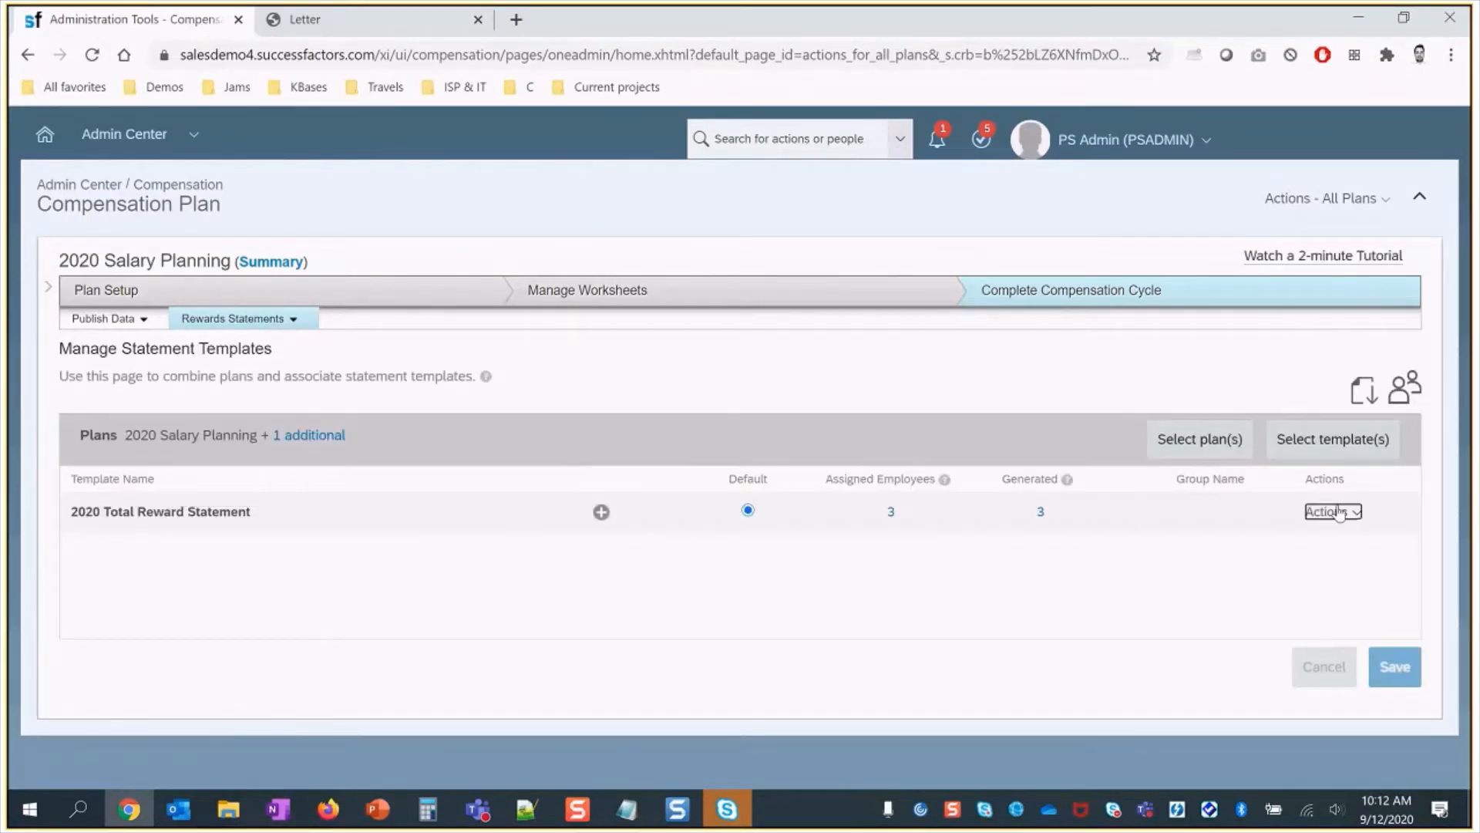
pyautogui.click(1346, 534)
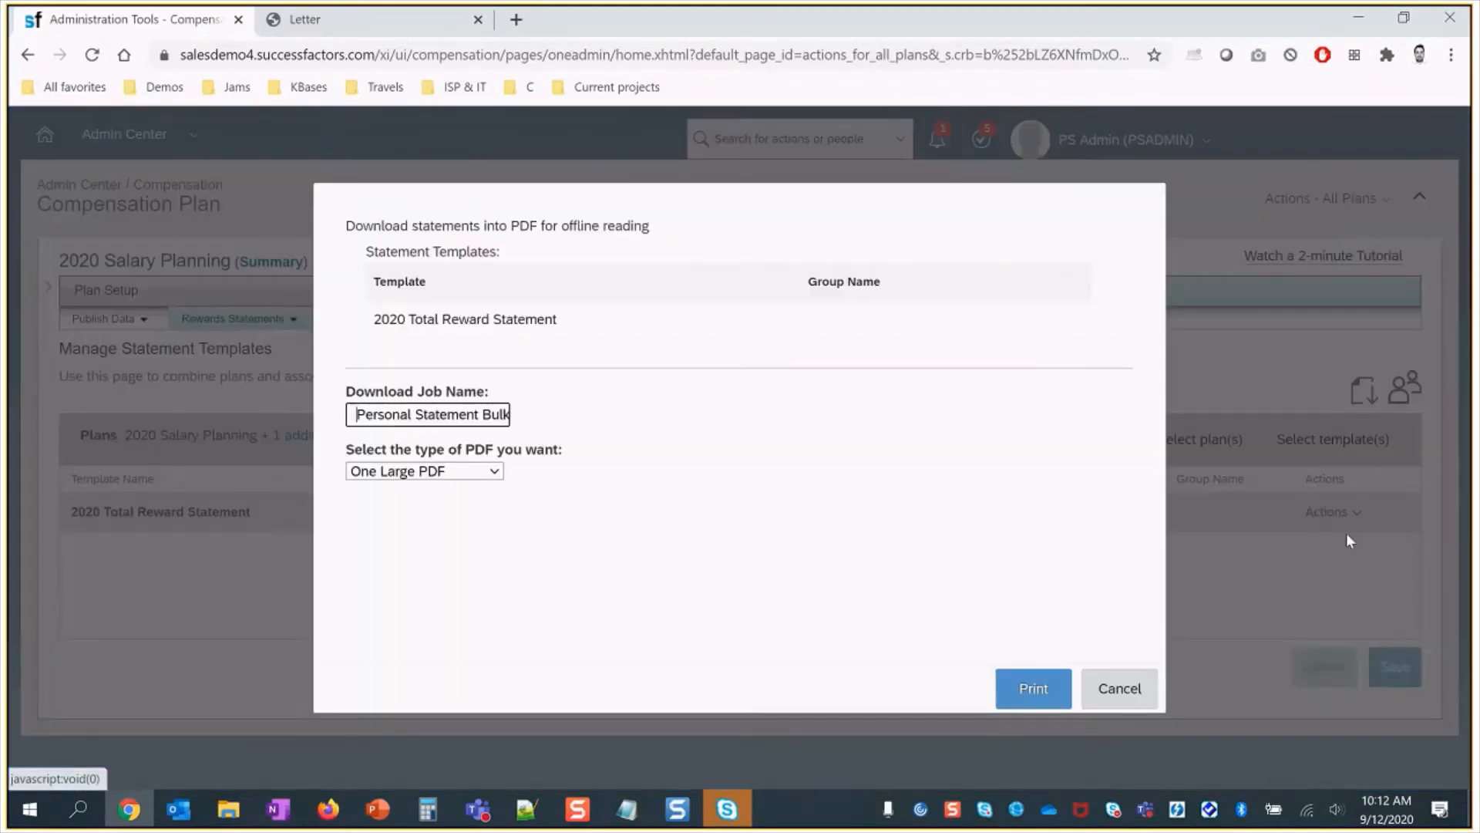
pyautogui.click(443, 472)
pyautogui.click(401, 530)
pyautogui.click(1028, 682)
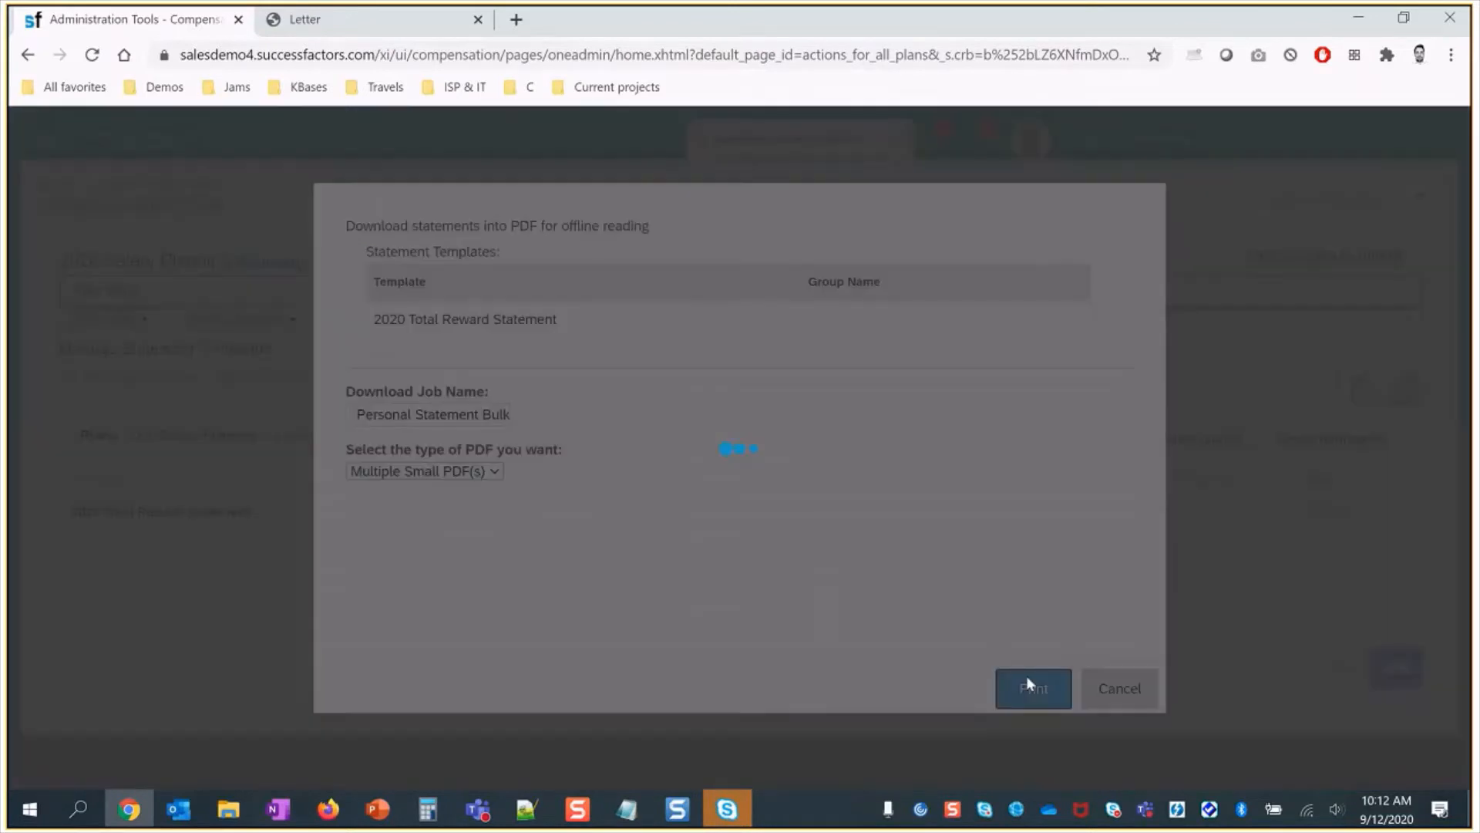
# - Open the scheduled reports job monitor and remove the earlier completed Personal Statement Bulk Print report
pyautogui.click(417, 343)
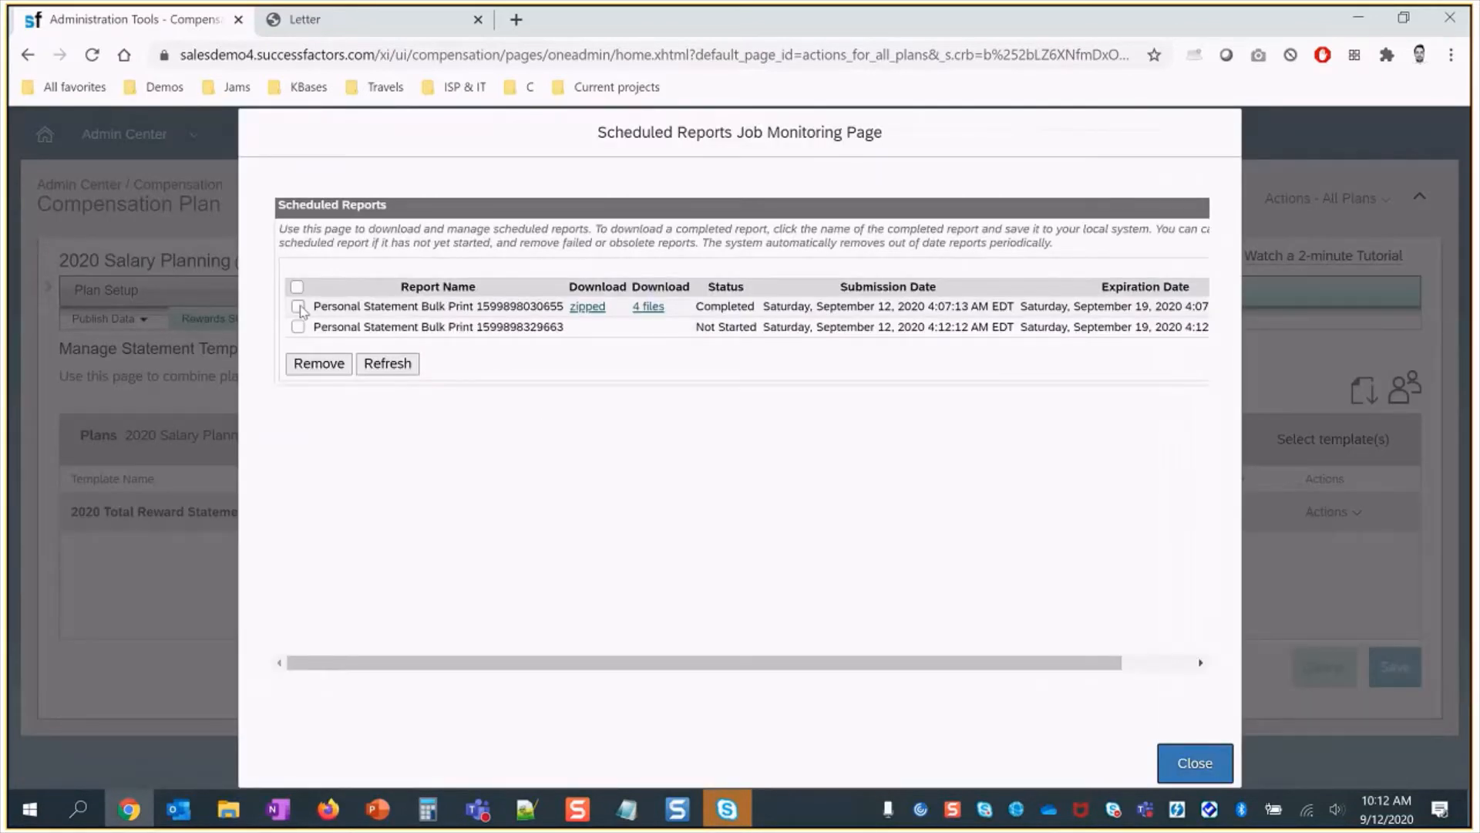
pyautogui.click(298, 306)
pyautogui.click(318, 363)
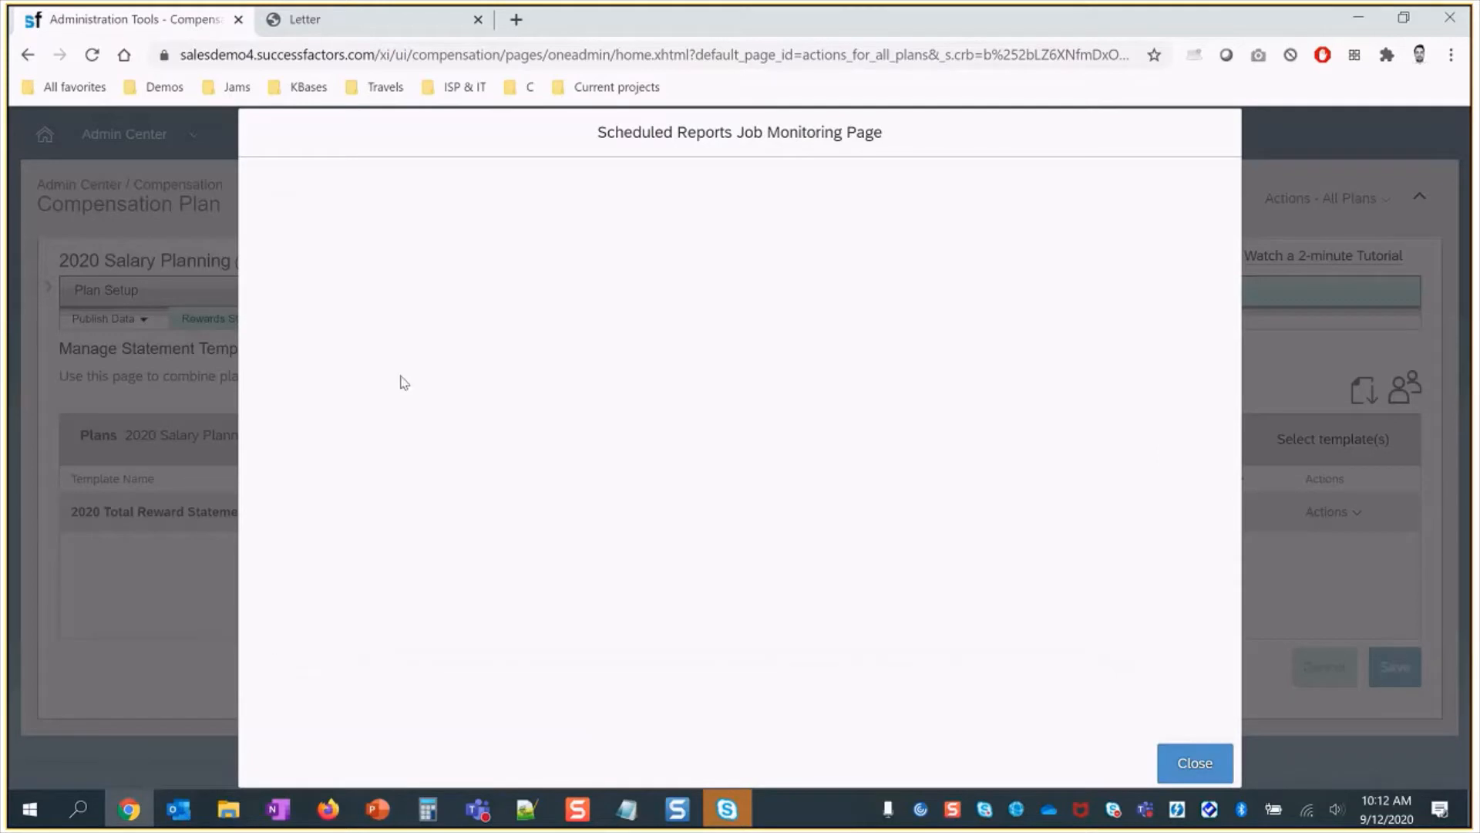
# - Refresh the scheduled reports list until the new bulk print job is ready for download
pyautogui.click(393, 344)
pyautogui.click(395, 347)
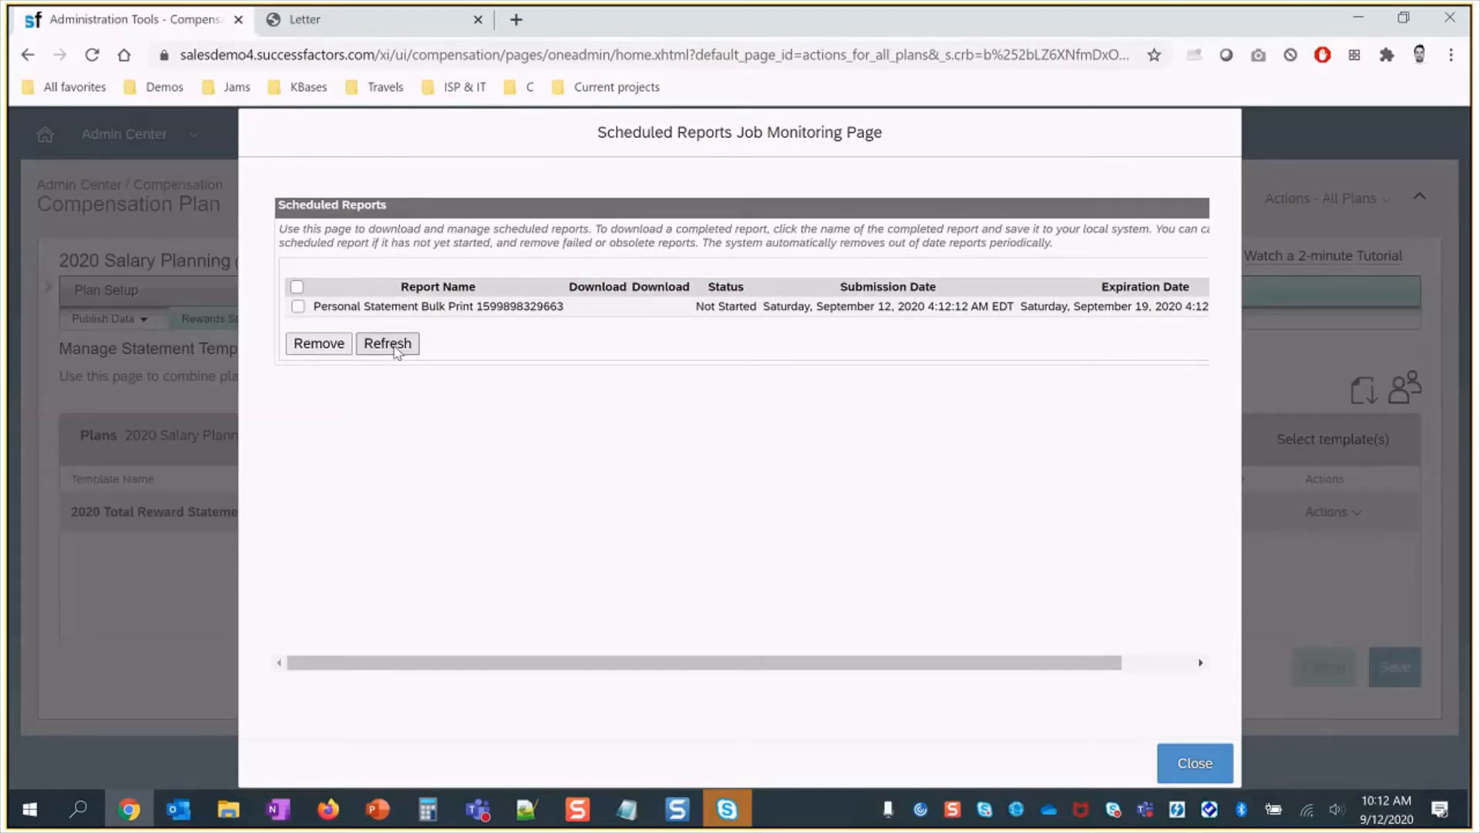
pyautogui.click(393, 345)
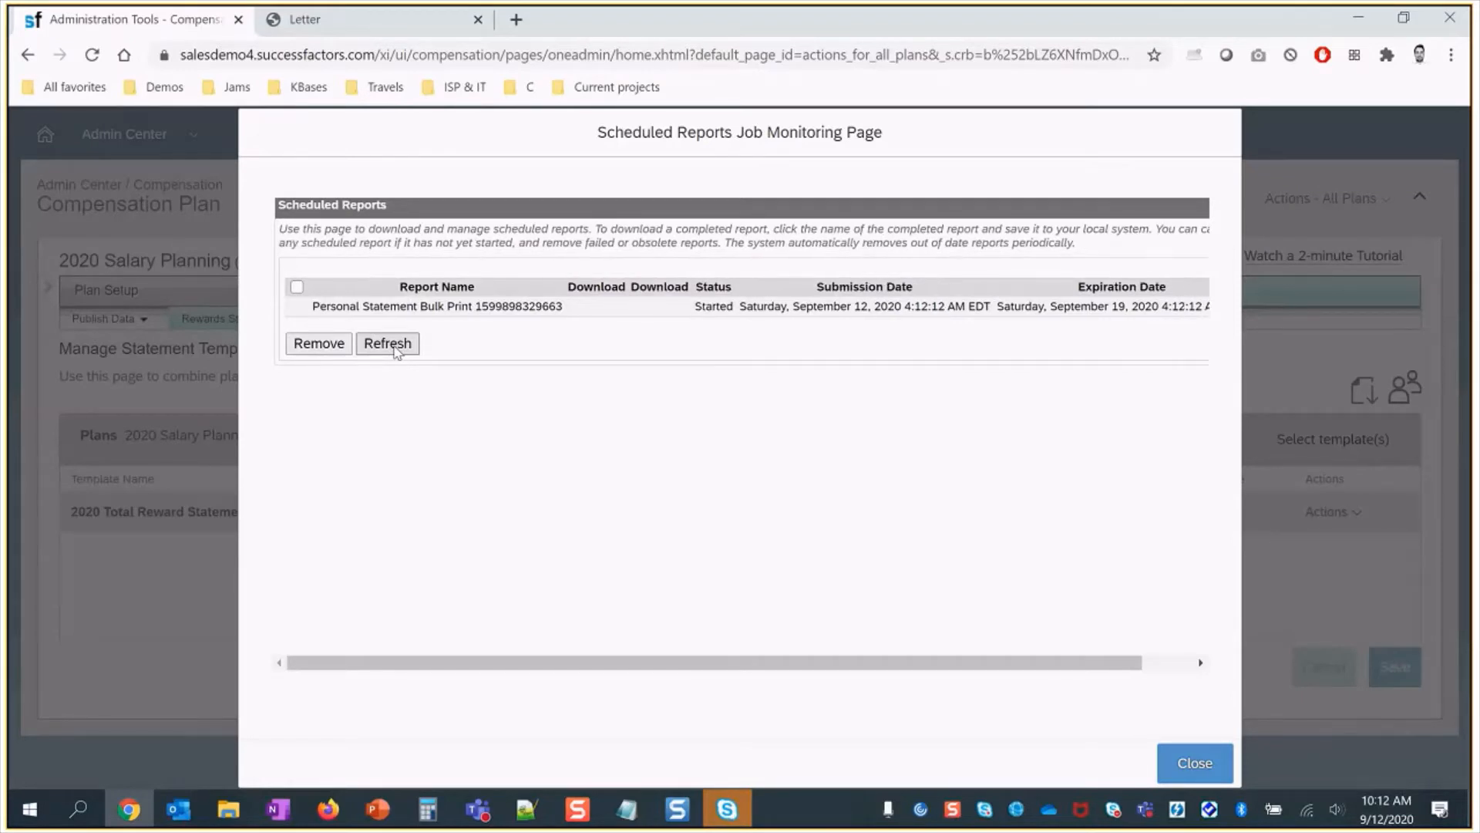
pyautogui.click(396, 348)
pyautogui.click(395, 346)
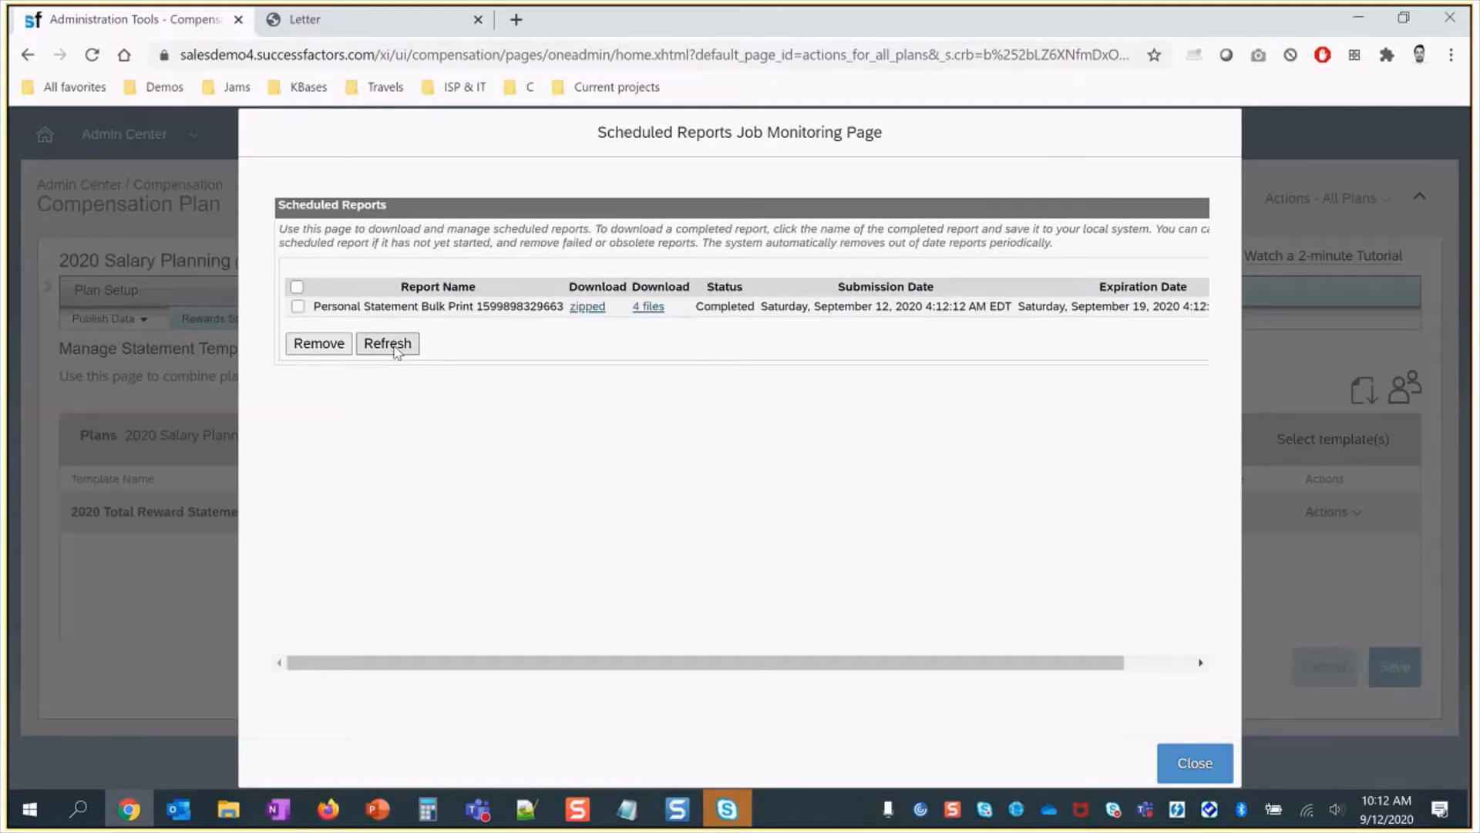
# - Download the first employee's statement PDF from the new bulk print report's files and open it
pyautogui.click(648, 304)
pyautogui.click(660, 343)
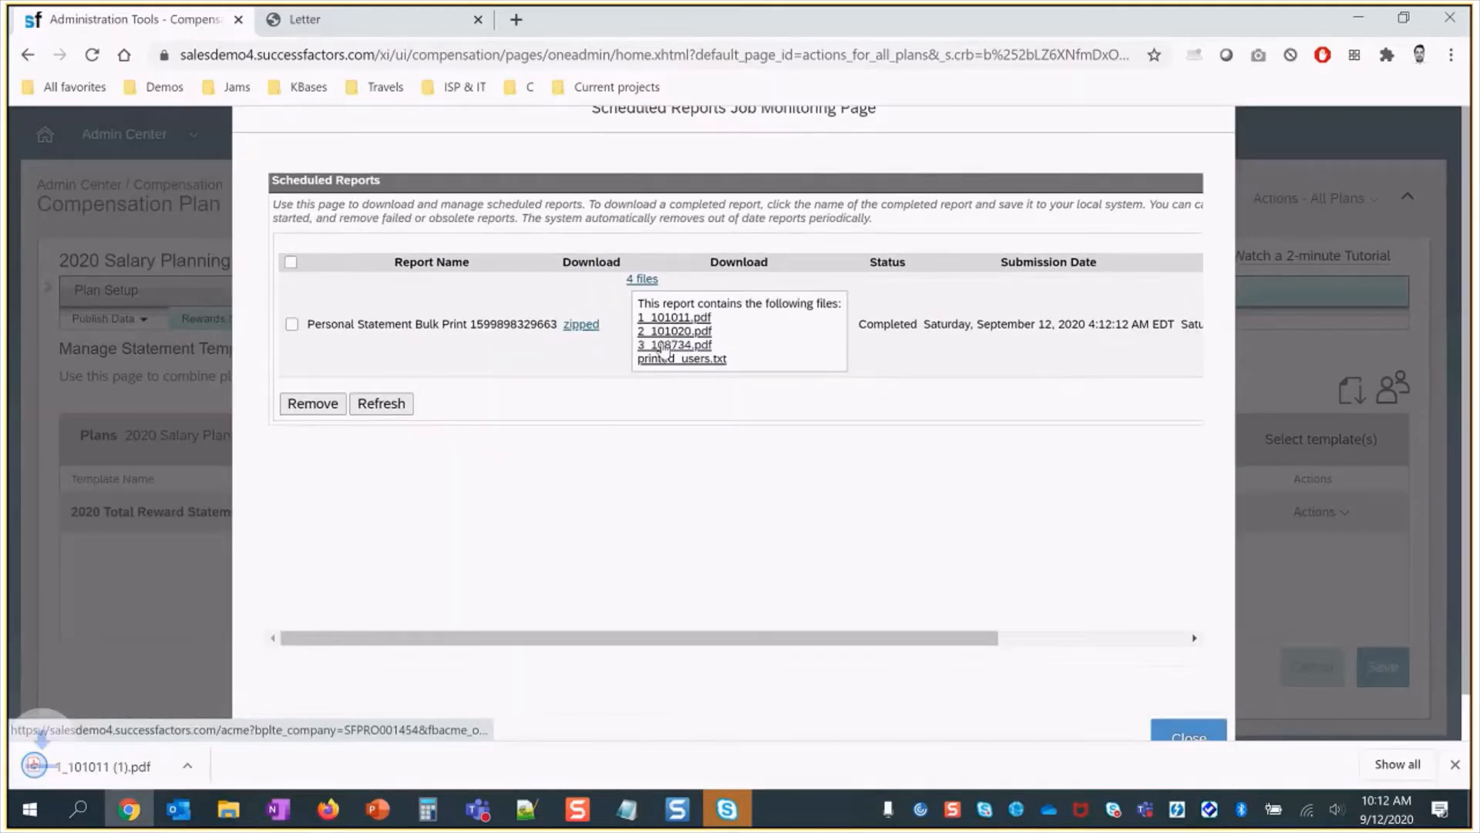
pyautogui.click(140, 765)
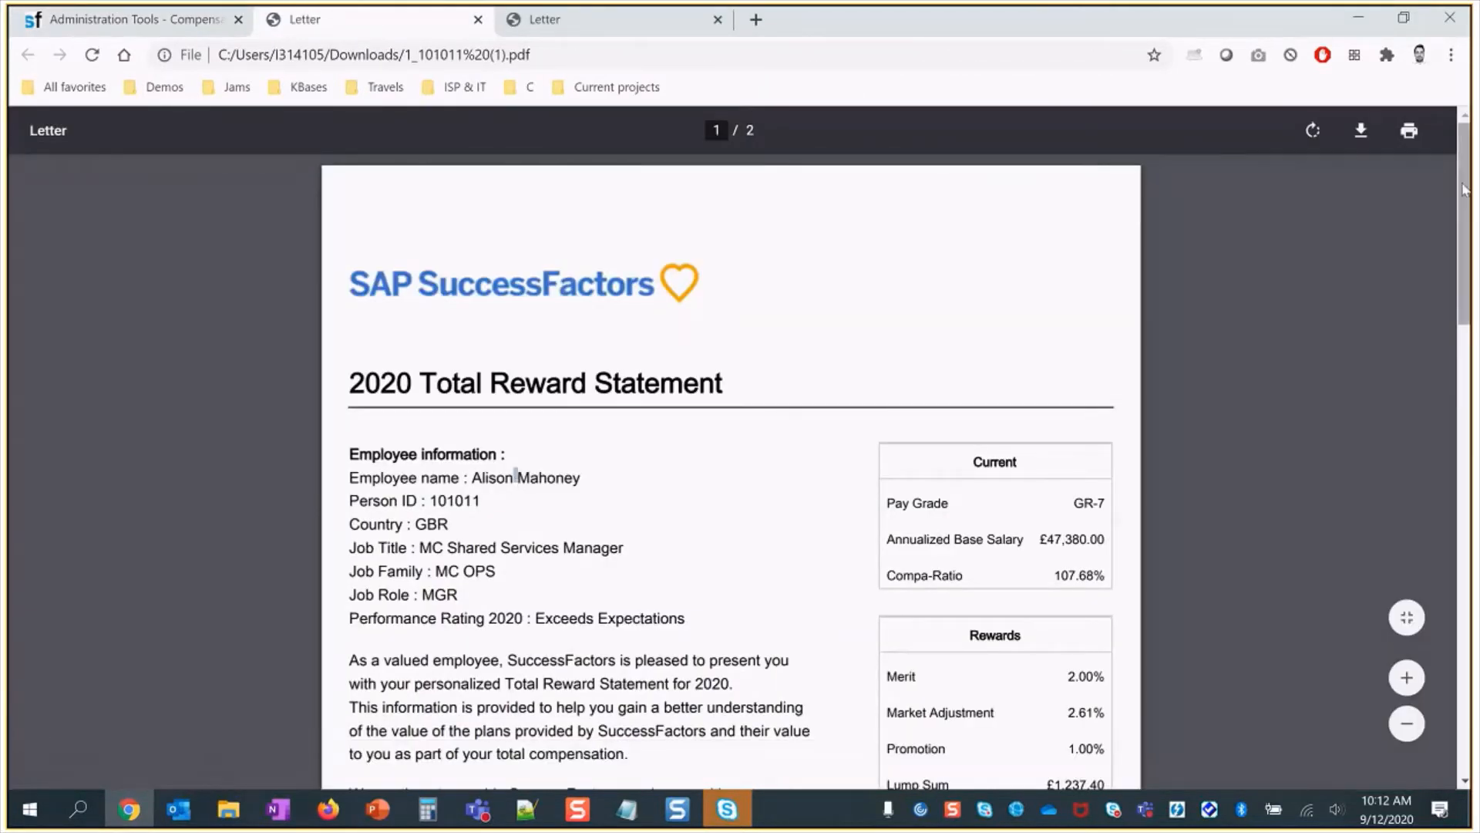
# - Examine the statement PDF's employee information, reward tables, closing signature lines and second page for layout problems
pyautogui.moveTo(1463, 189); pyautogui.dragTo(1468, 391)
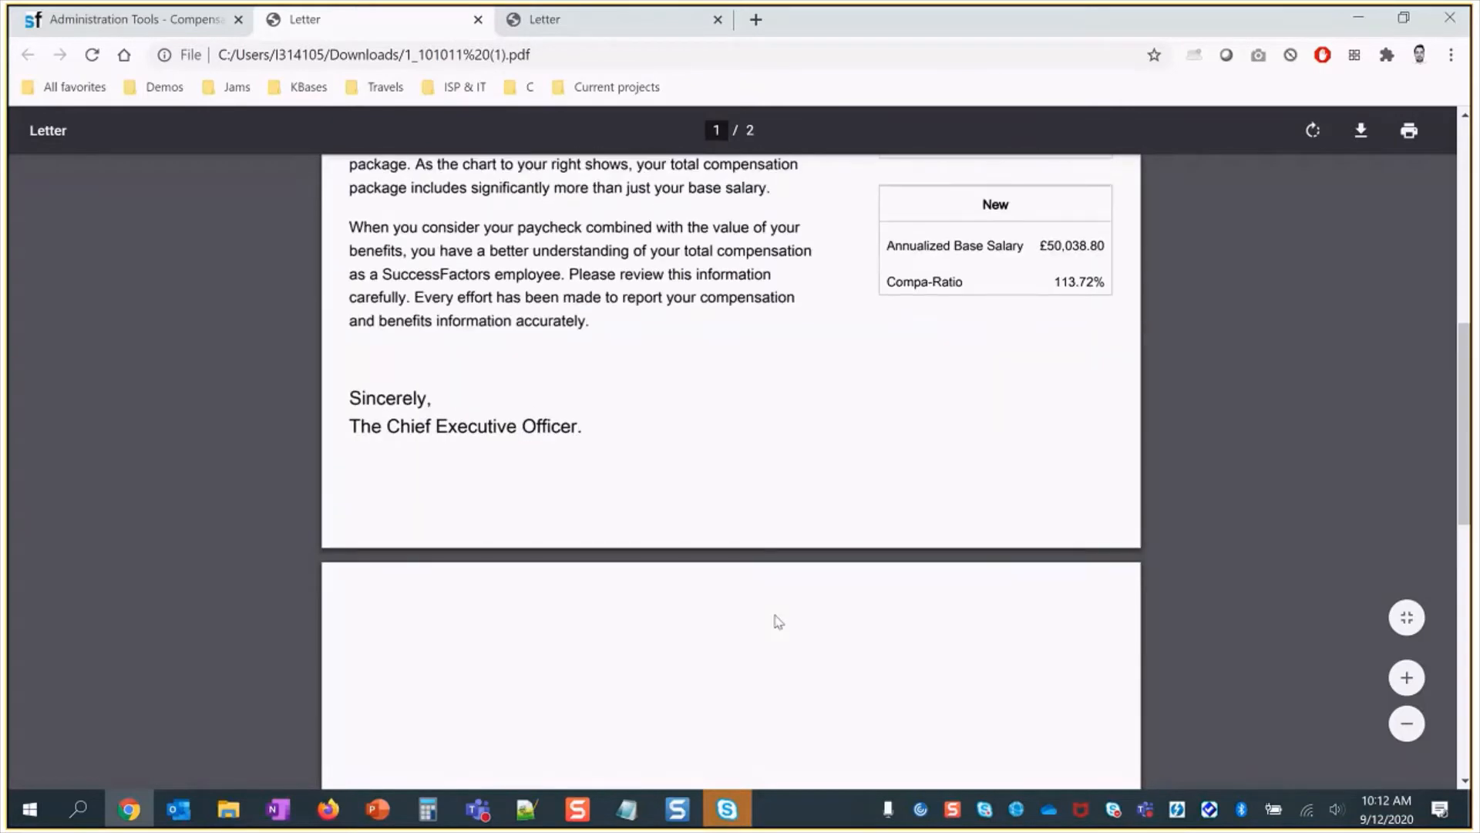
pyautogui.moveTo(1463, 447); pyautogui.dragTo(1470, 378)
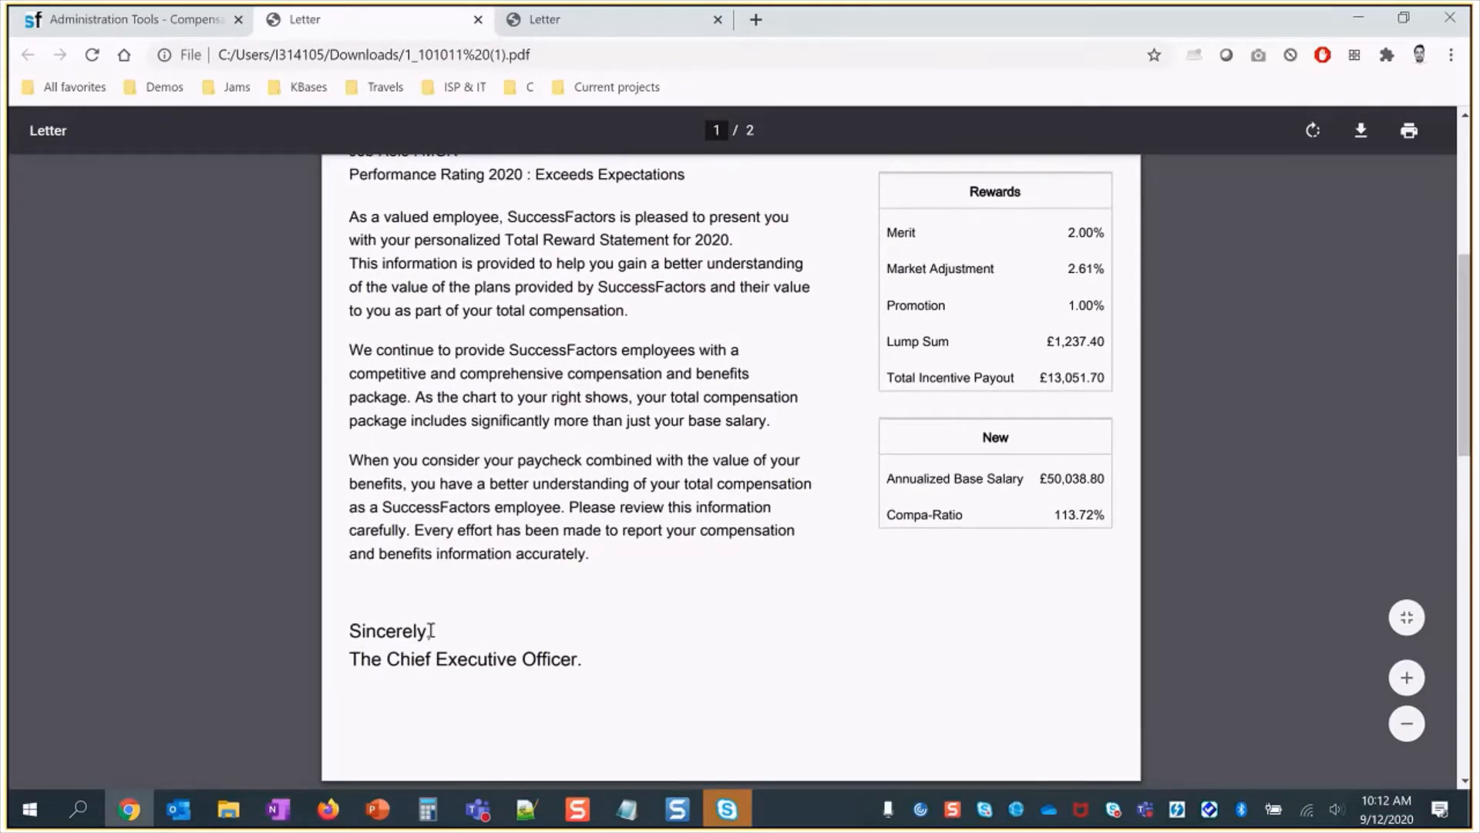
pyautogui.scroll(-3, 447, 632)
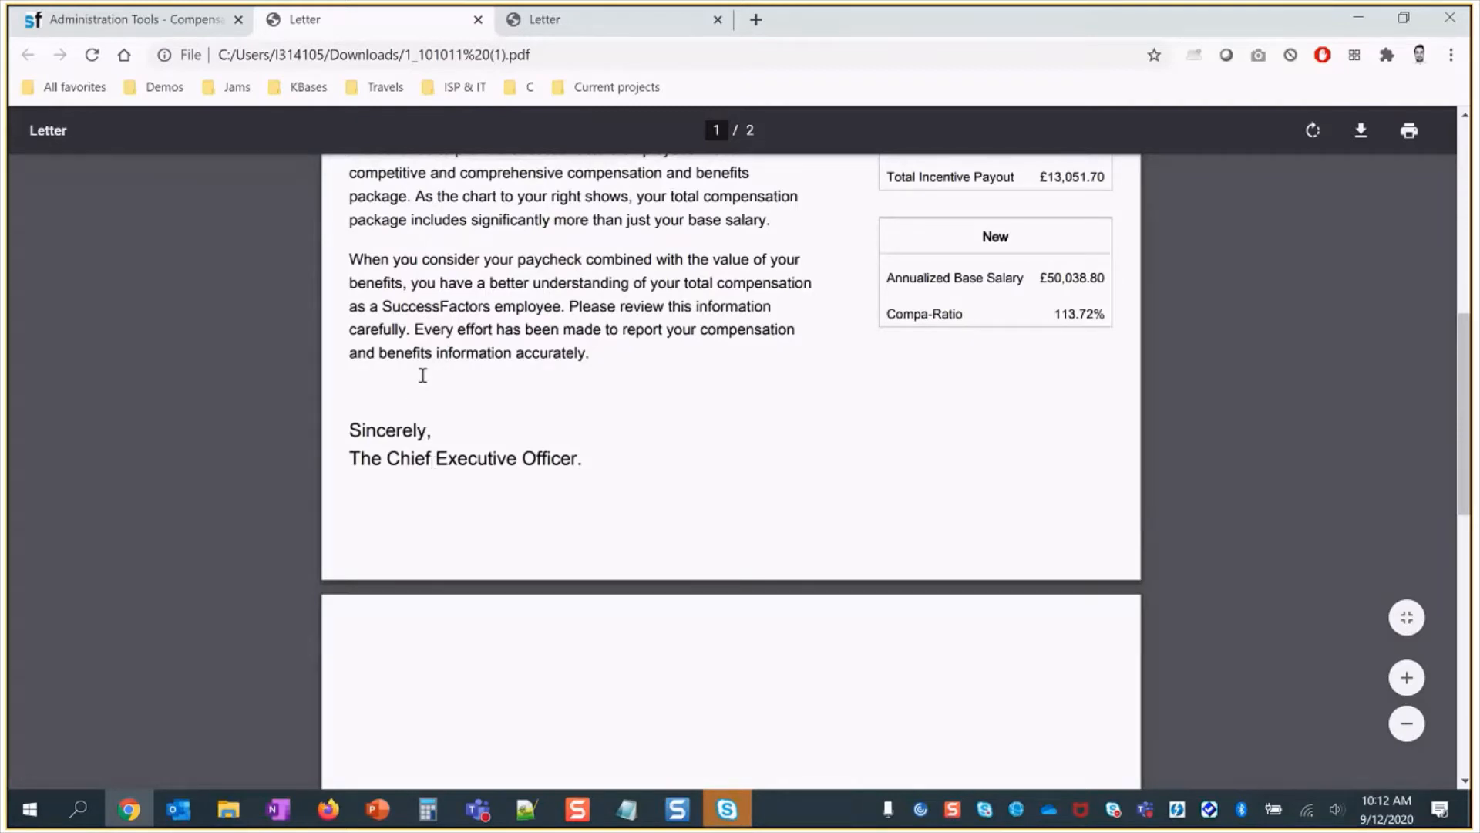
pyautogui.scroll(1, 515, 371)
pyautogui.scroll(1, 515, 372)
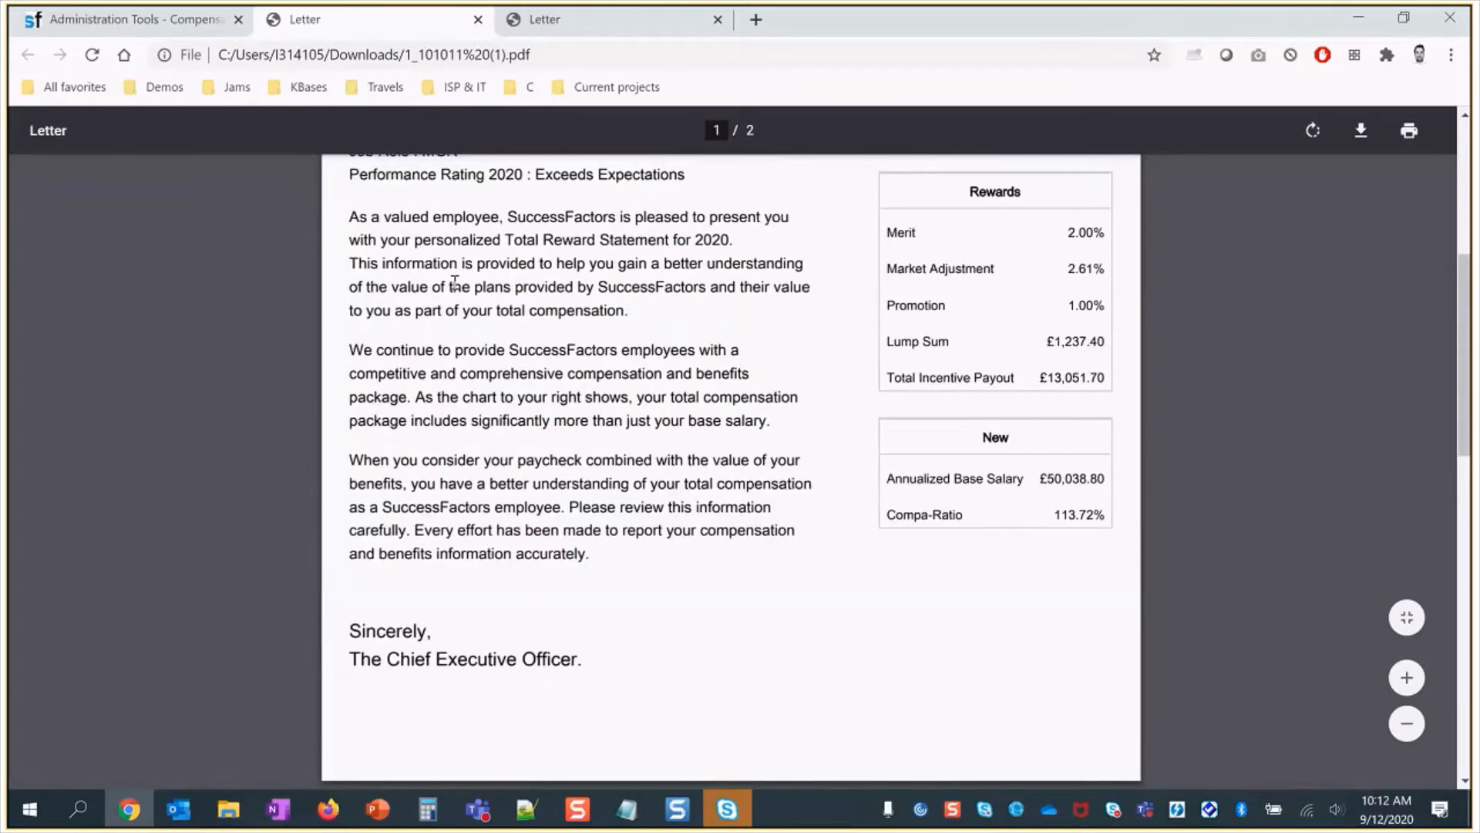
pyautogui.scroll(3, 455, 282)
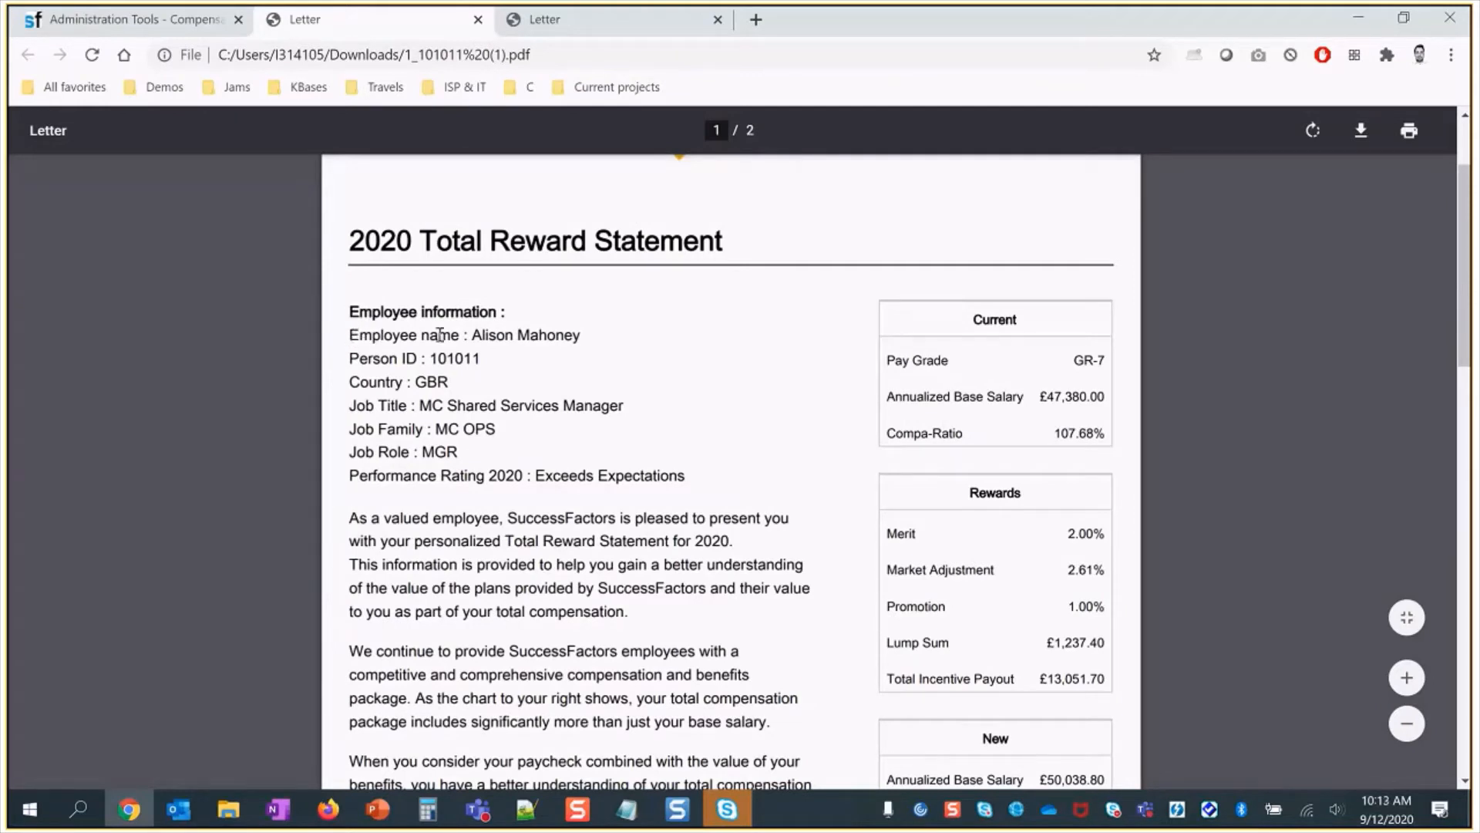
pyautogui.moveTo(351, 335); pyautogui.dragTo(581, 338)
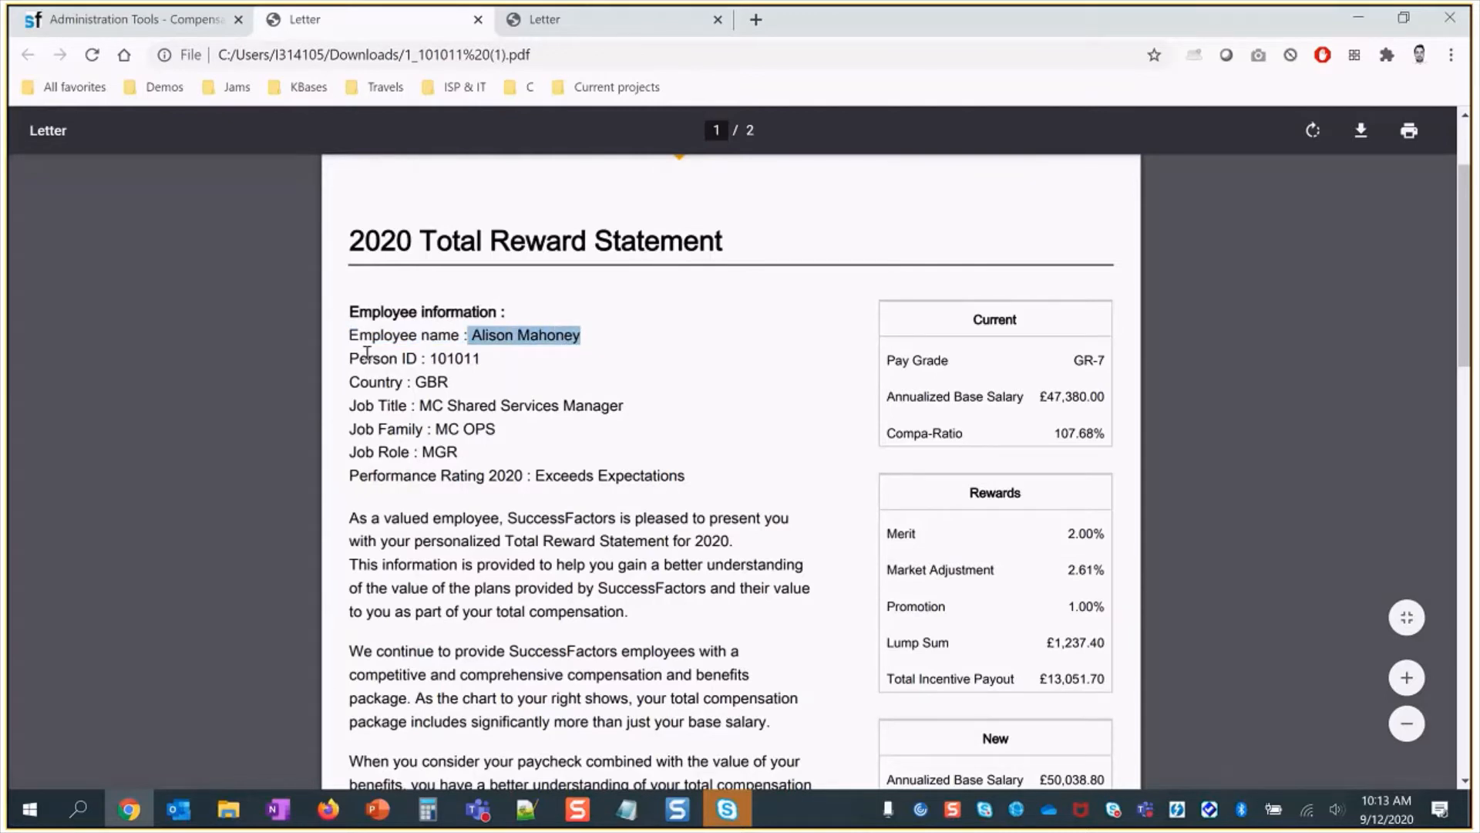
pyautogui.scroll(-2, 436, 539)
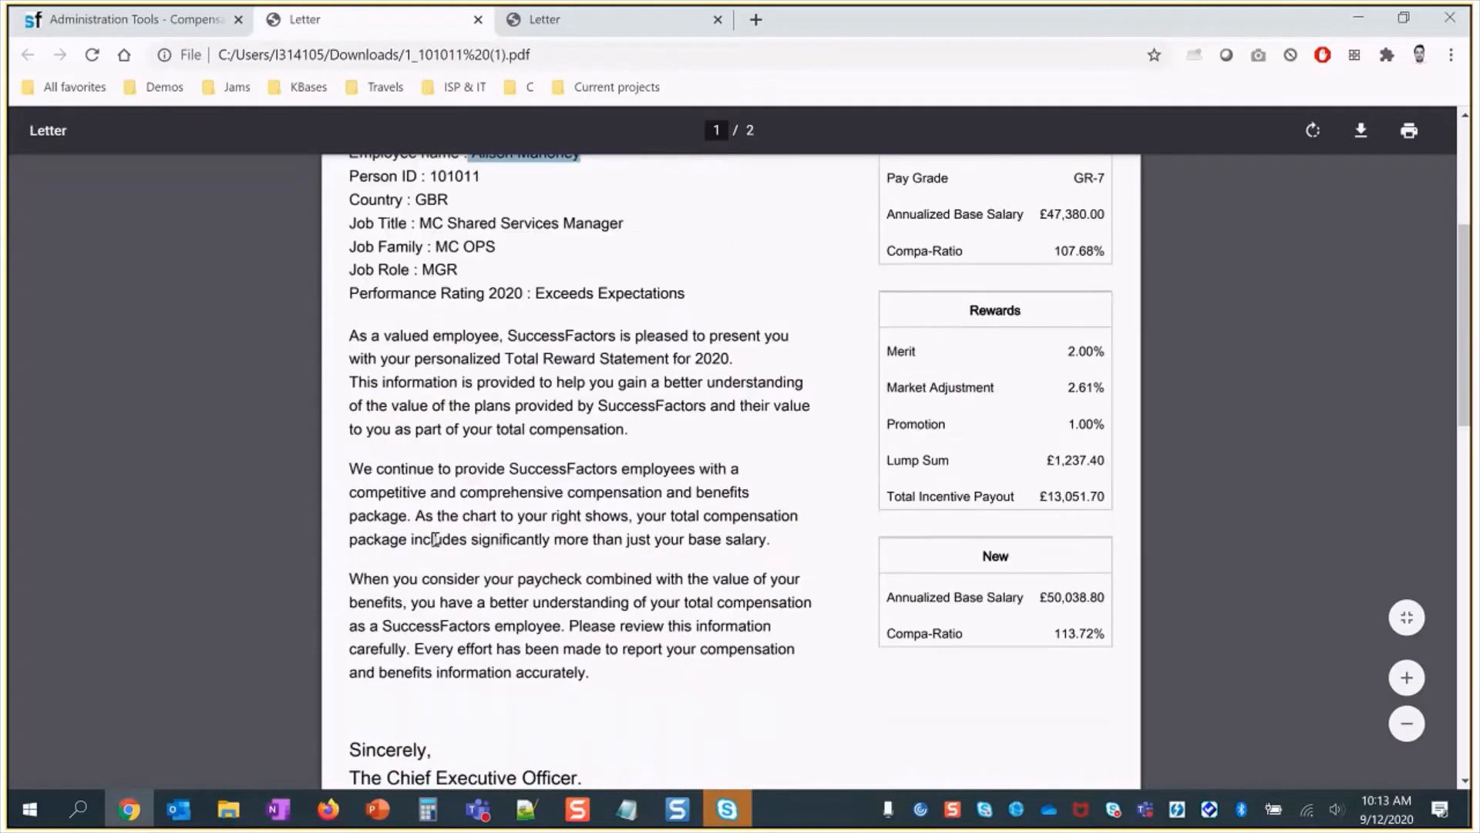
pyautogui.scroll(-2, 420, 508)
pyautogui.scroll(-2, 563, 532)
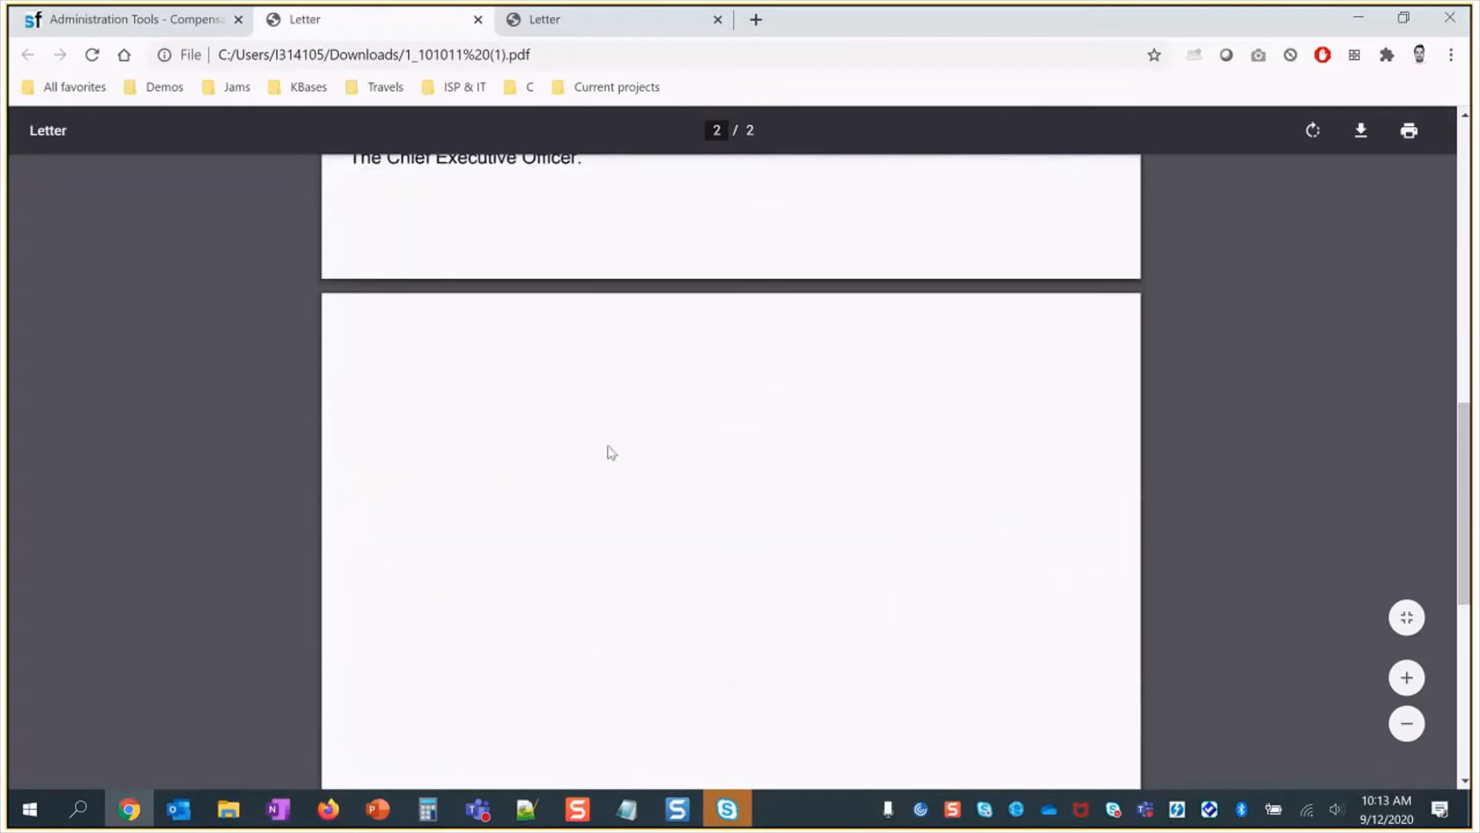
pyautogui.scroll(5, 723, 474)
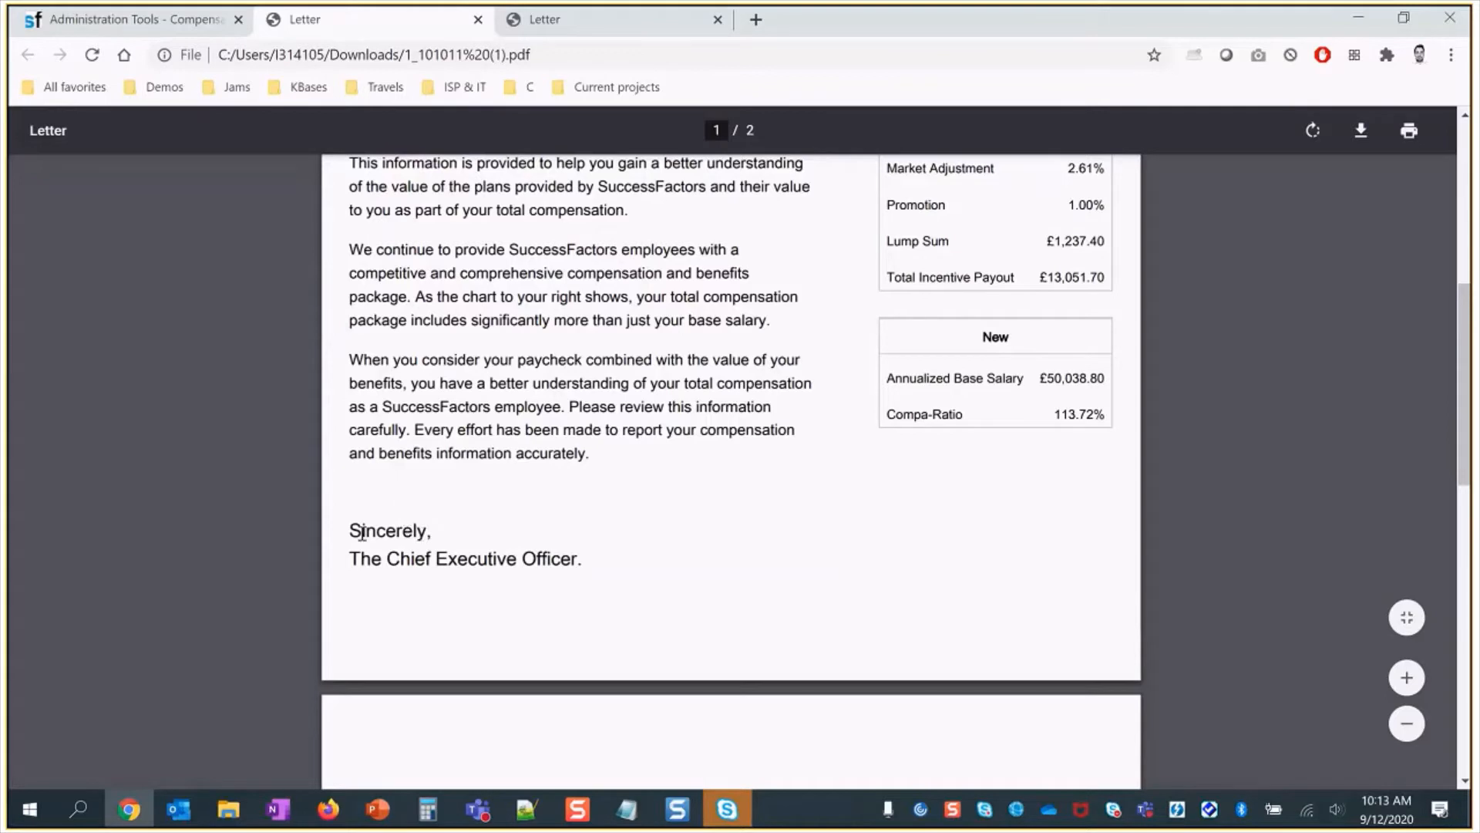
pyautogui.moveTo(347, 531); pyautogui.dragTo(588, 552)
pyautogui.click(540, 382)
pyautogui.moveTo(1464, 465)
pyautogui.mouseDown()
pyautogui.moveTo(1463, 596)
pyautogui.moveTo(1465, 494)
pyautogui.mouseUp()
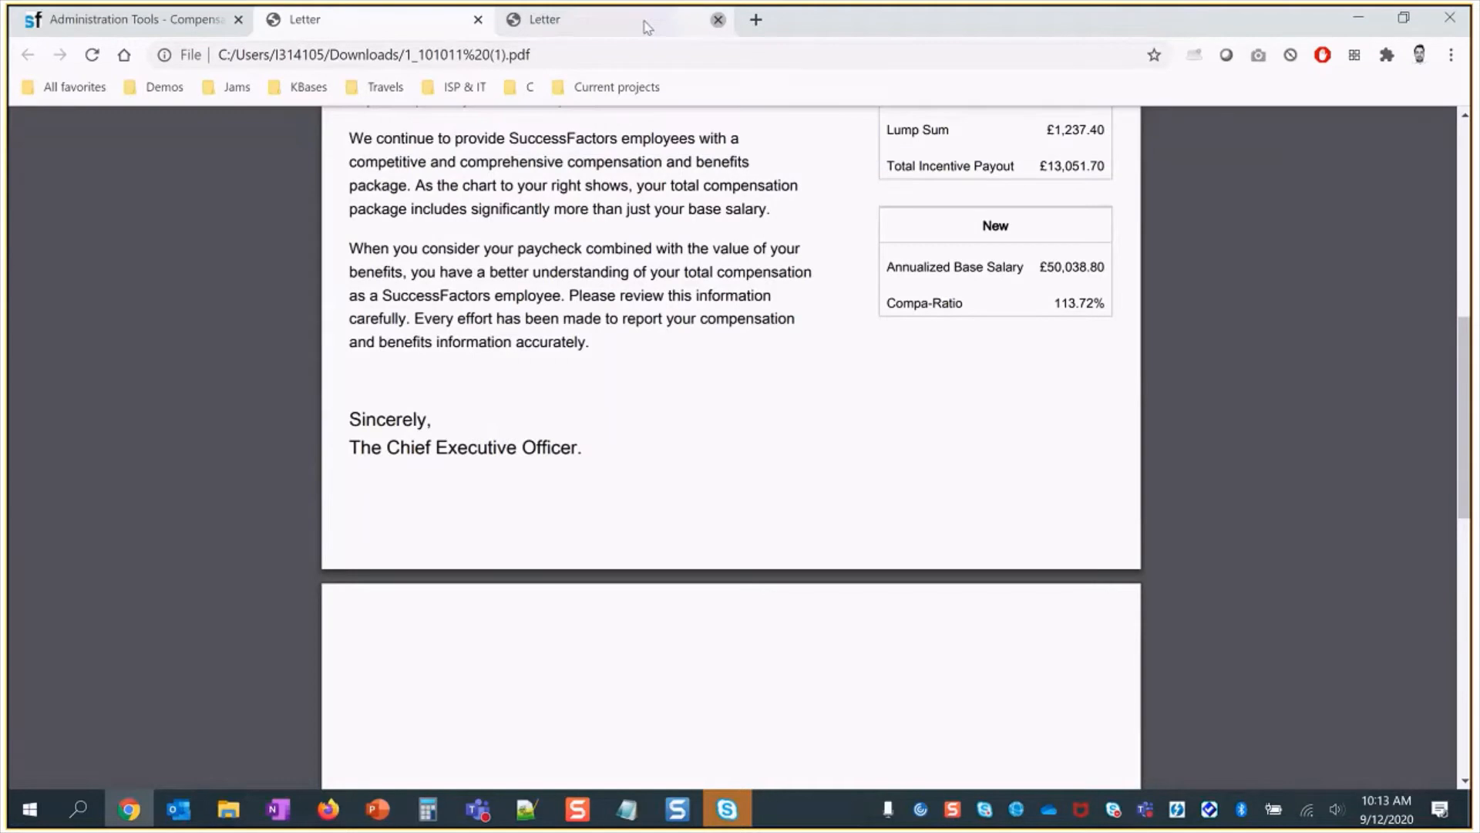
# - Close both statement PDFs and remove the completed bulk print report from the scheduled reports
pyautogui.click(718, 19)
pyautogui.click(478, 19)
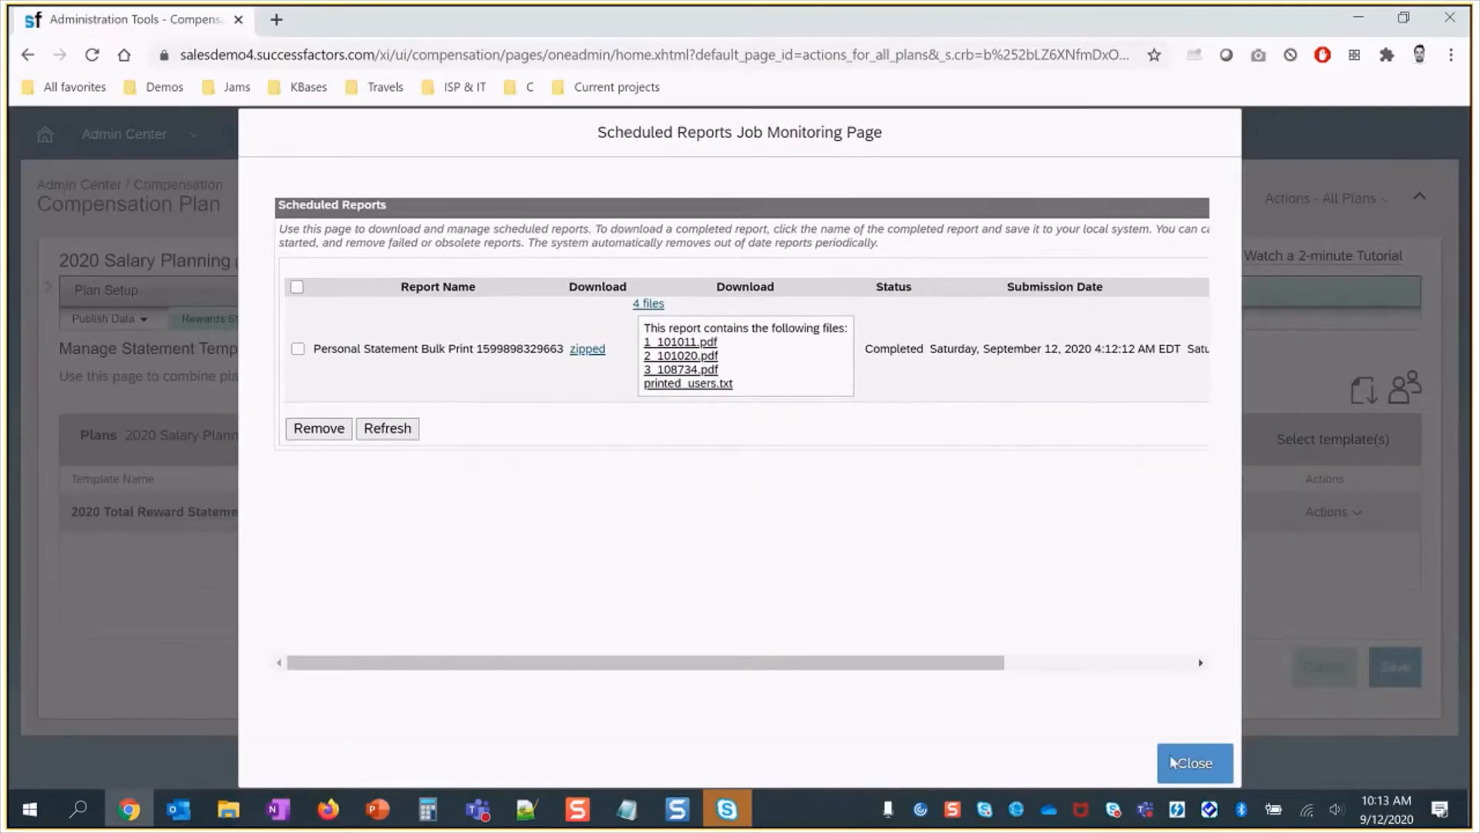
pyautogui.click(298, 349)
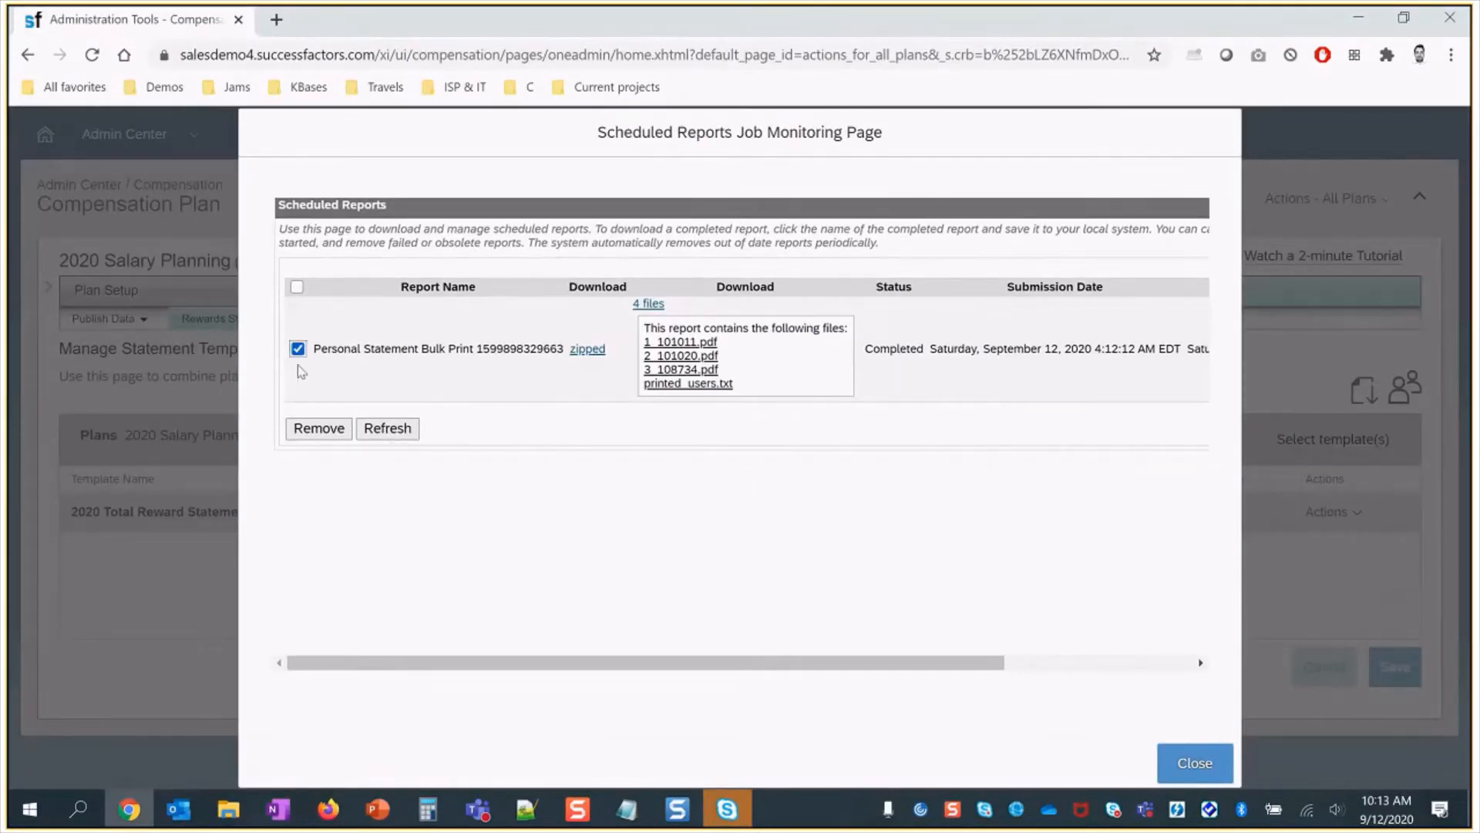
pyautogui.click(319, 429)
# - Delete today's downloaded statement PDF from the Downloads folder in File Explorer, close the folder and return to the browser
pyautogui.press('super+e')
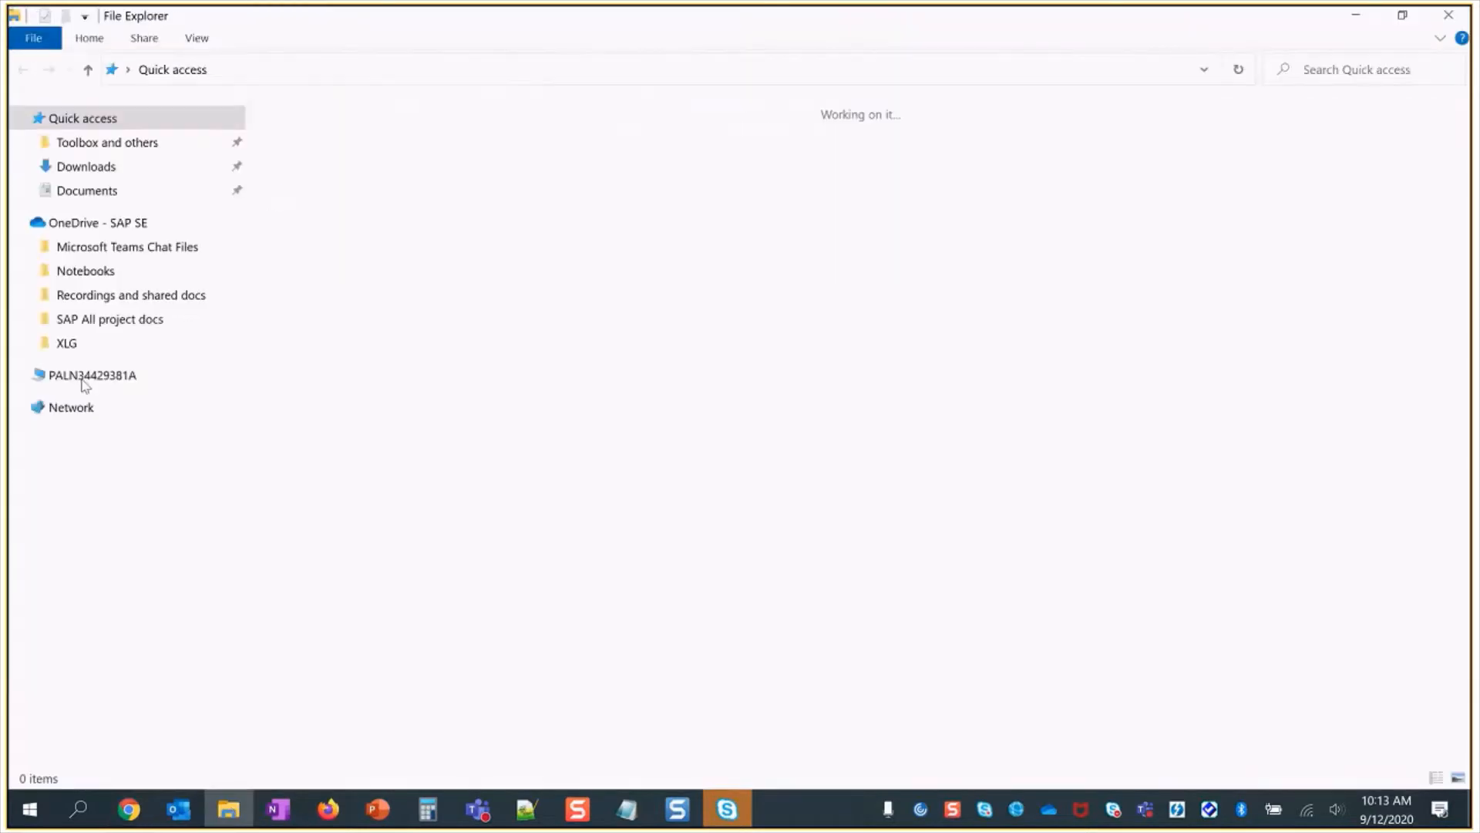
pyautogui.click(85, 166)
pyautogui.click(525, 162)
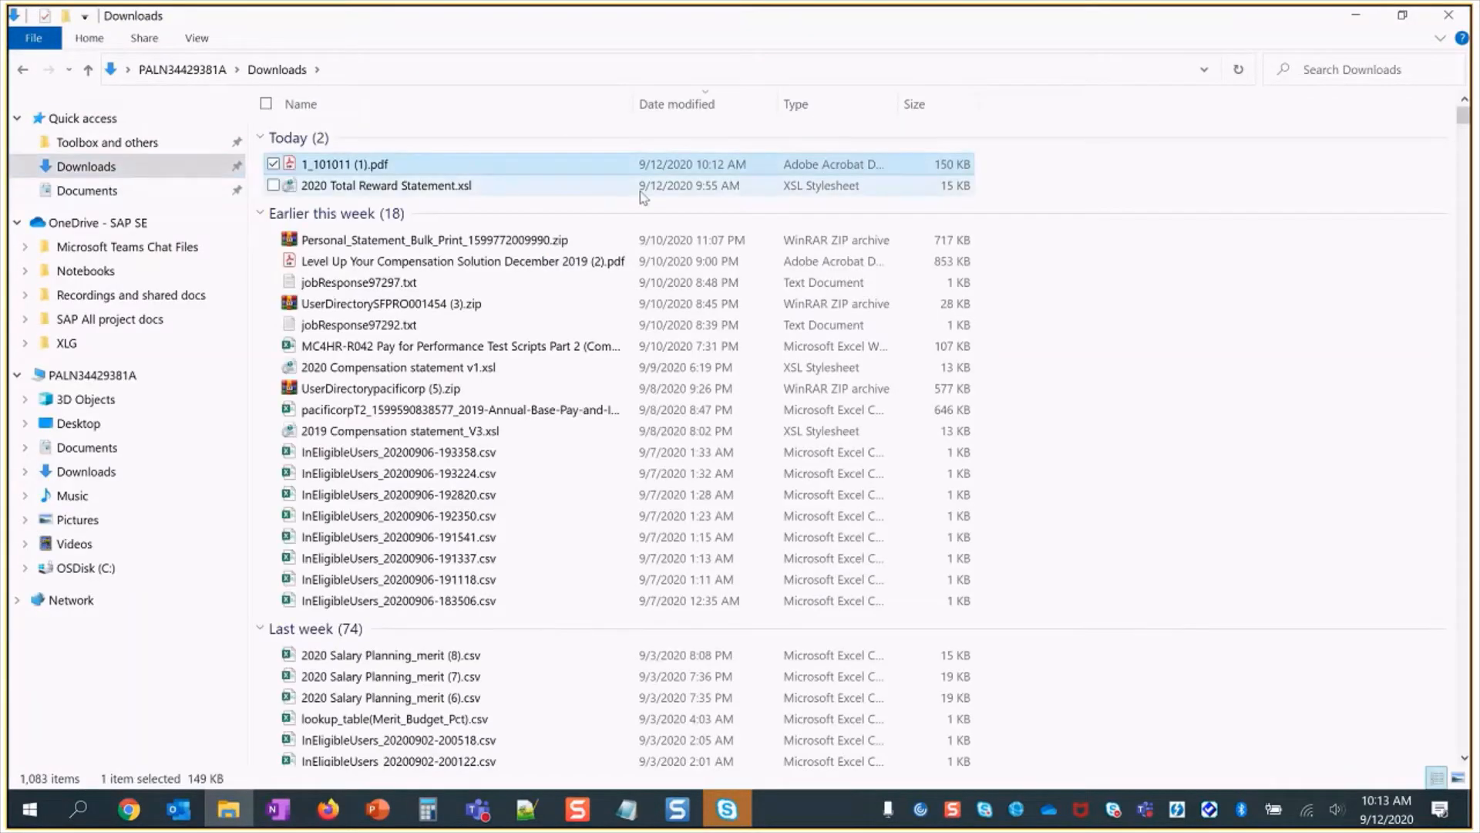
pyautogui.press('Delete')
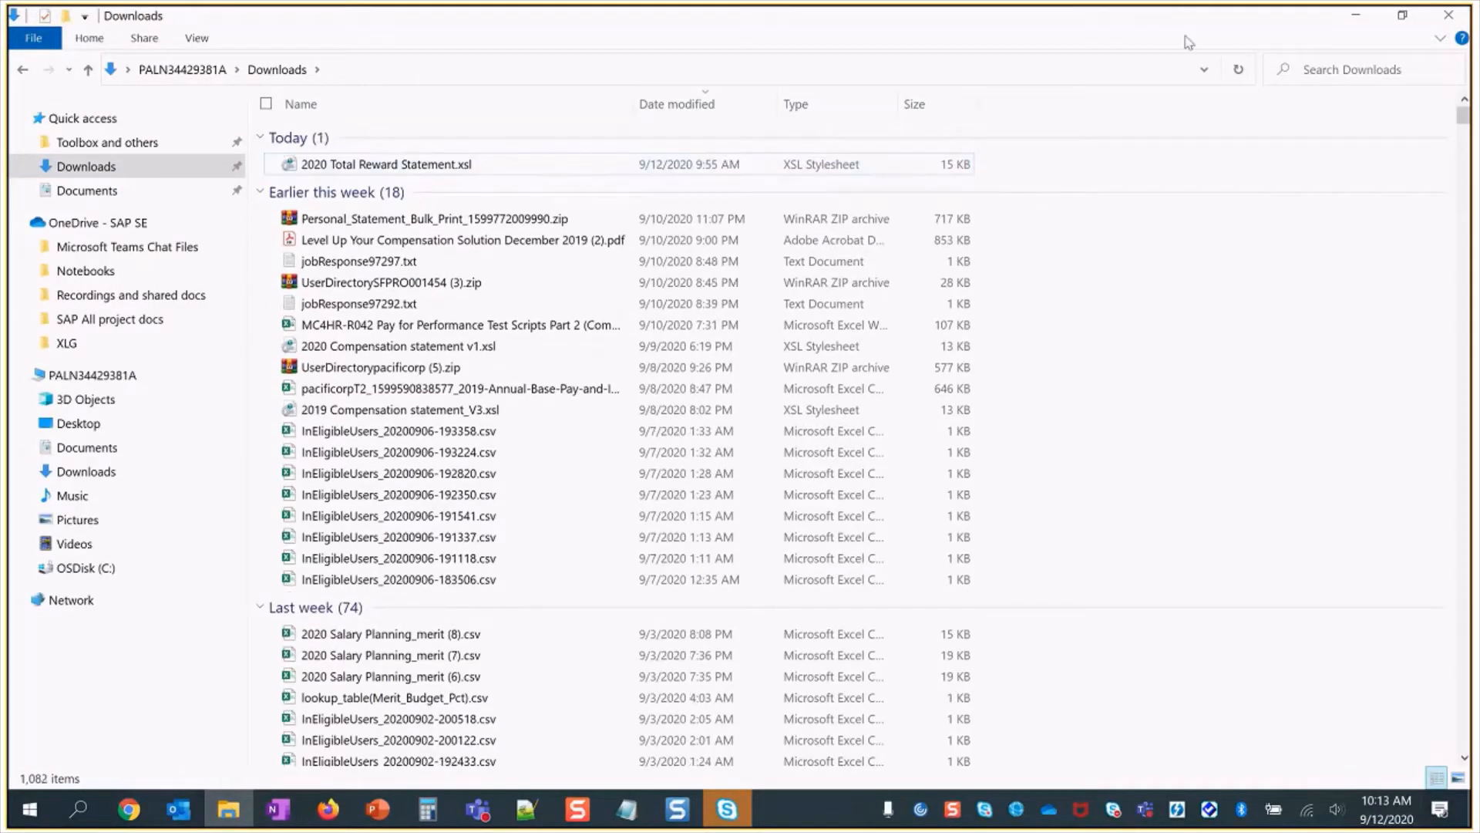
pyautogui.click(1448, 15)
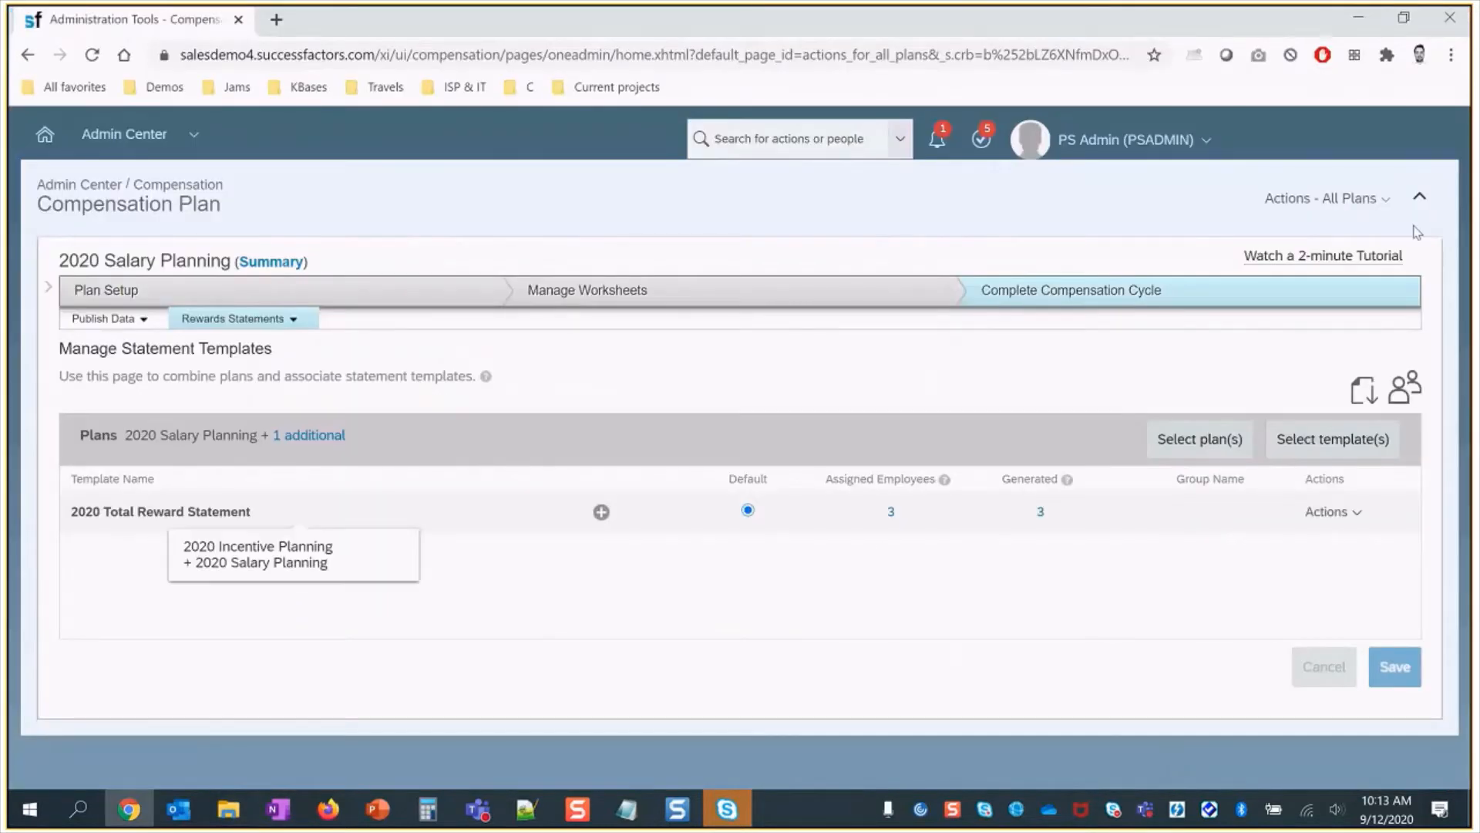
# - Open the 2020 Total Reward Statement template for editing from the actions for all plans
pyautogui.click(1328, 198)
pyautogui.click(1336, 218)
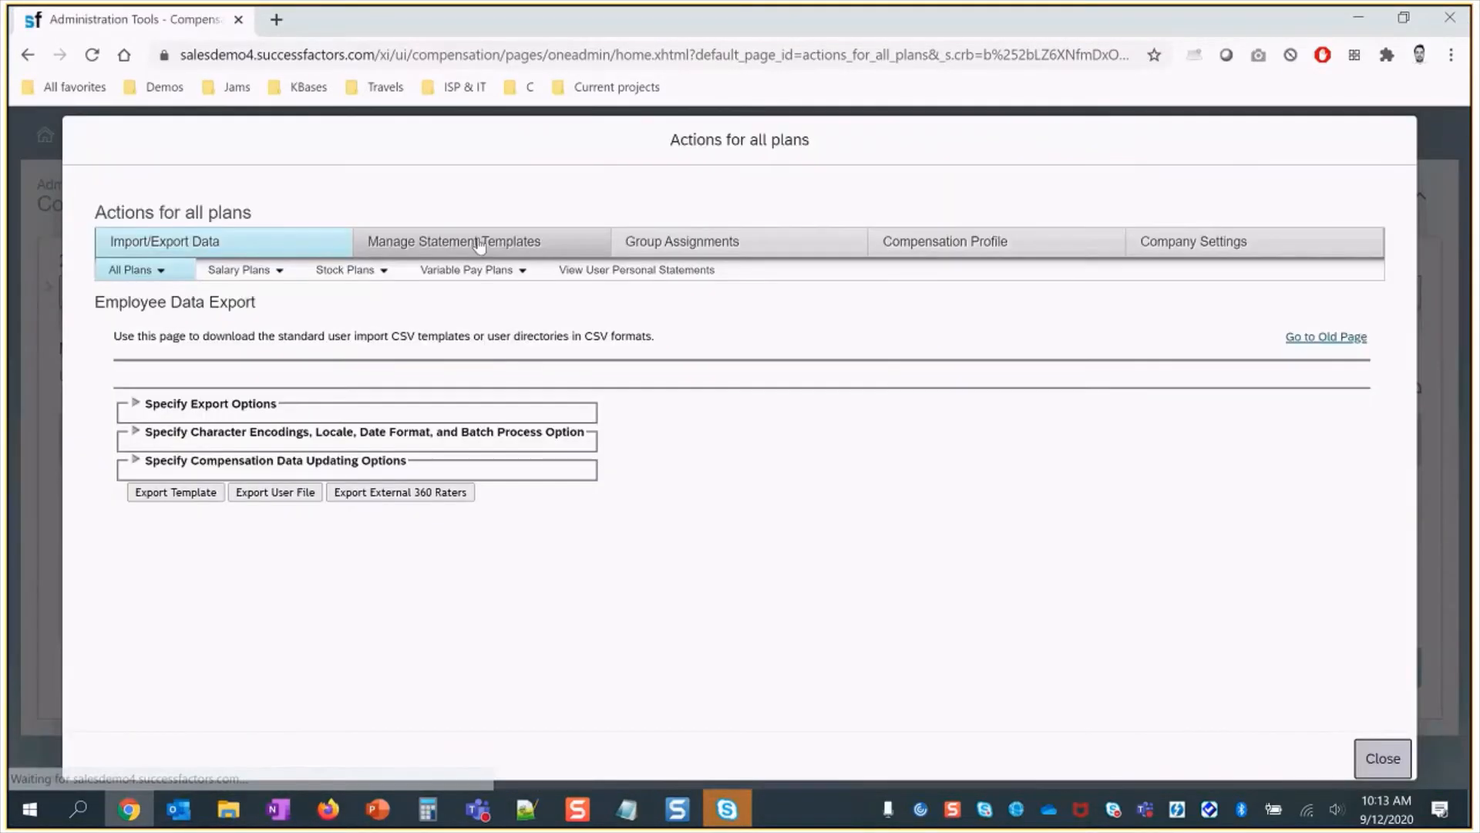
pyautogui.click(479, 242)
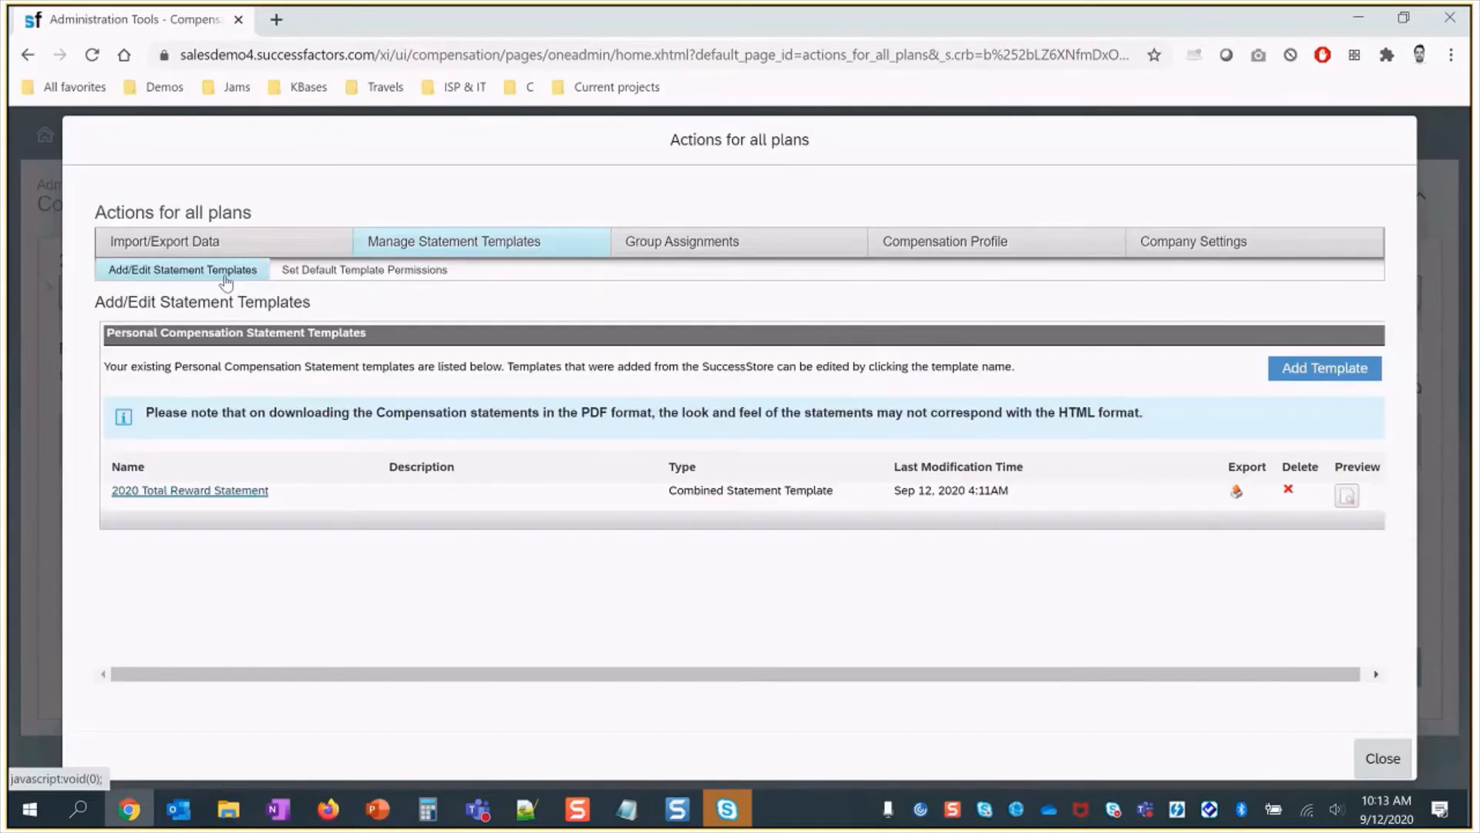
pyautogui.click(235, 489)
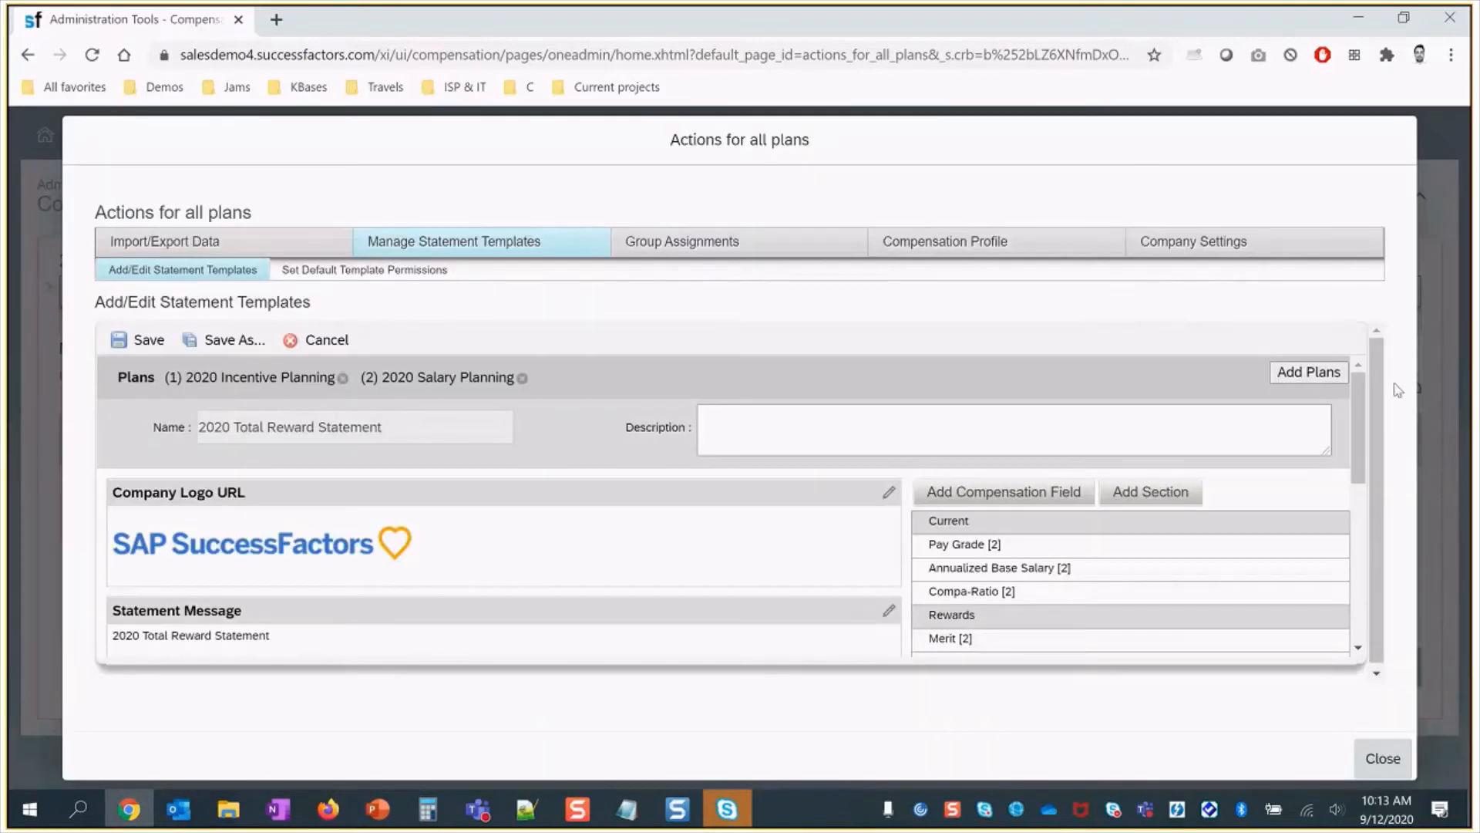
# - Delete the blank line above "Sincerely," at the end of the template's employee information text section
pyautogui.moveTo(1357, 391); pyautogui.dragTo(1344, 530)
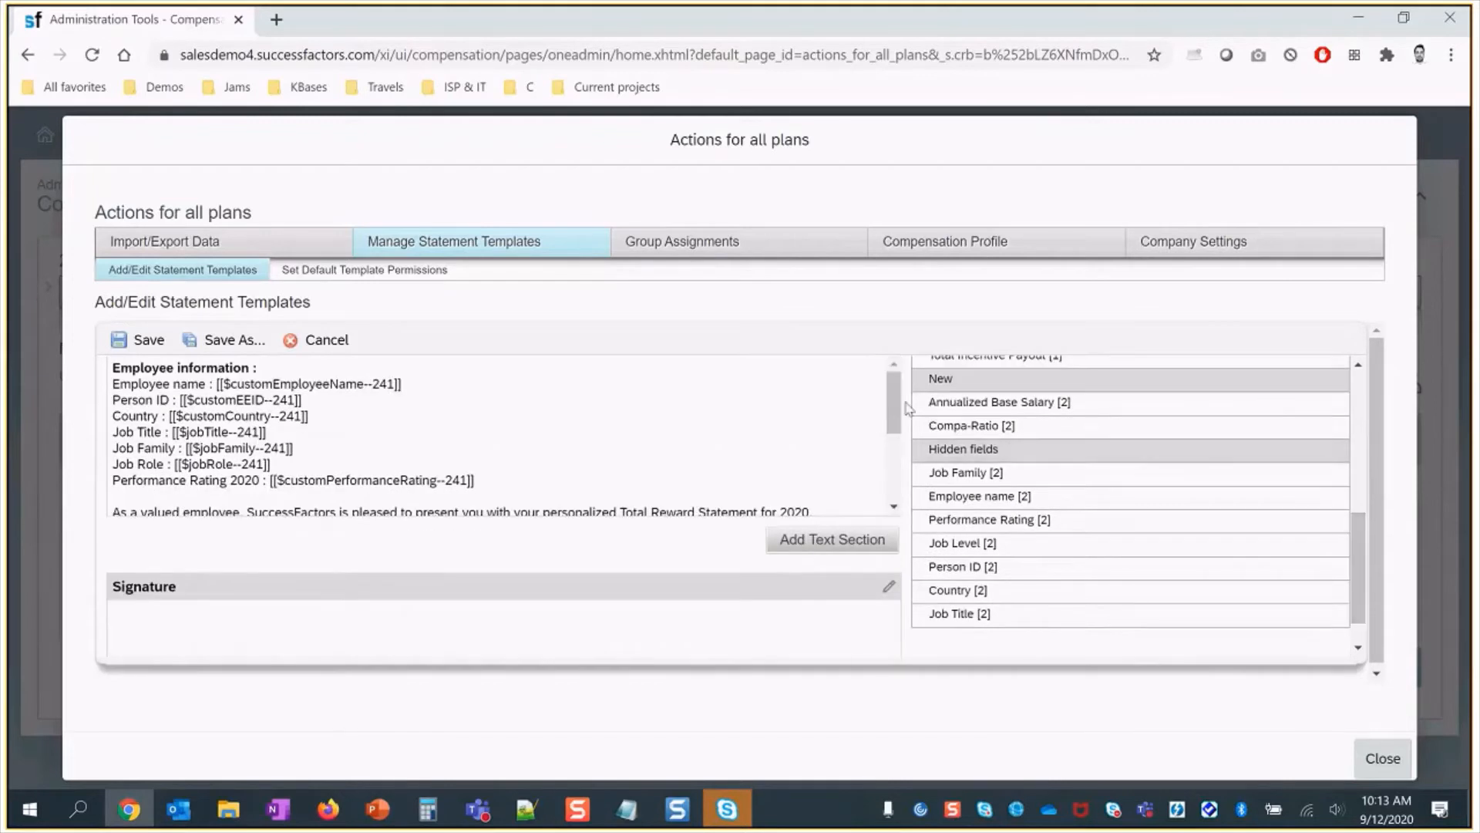
pyautogui.scroll(-5, 295, 486)
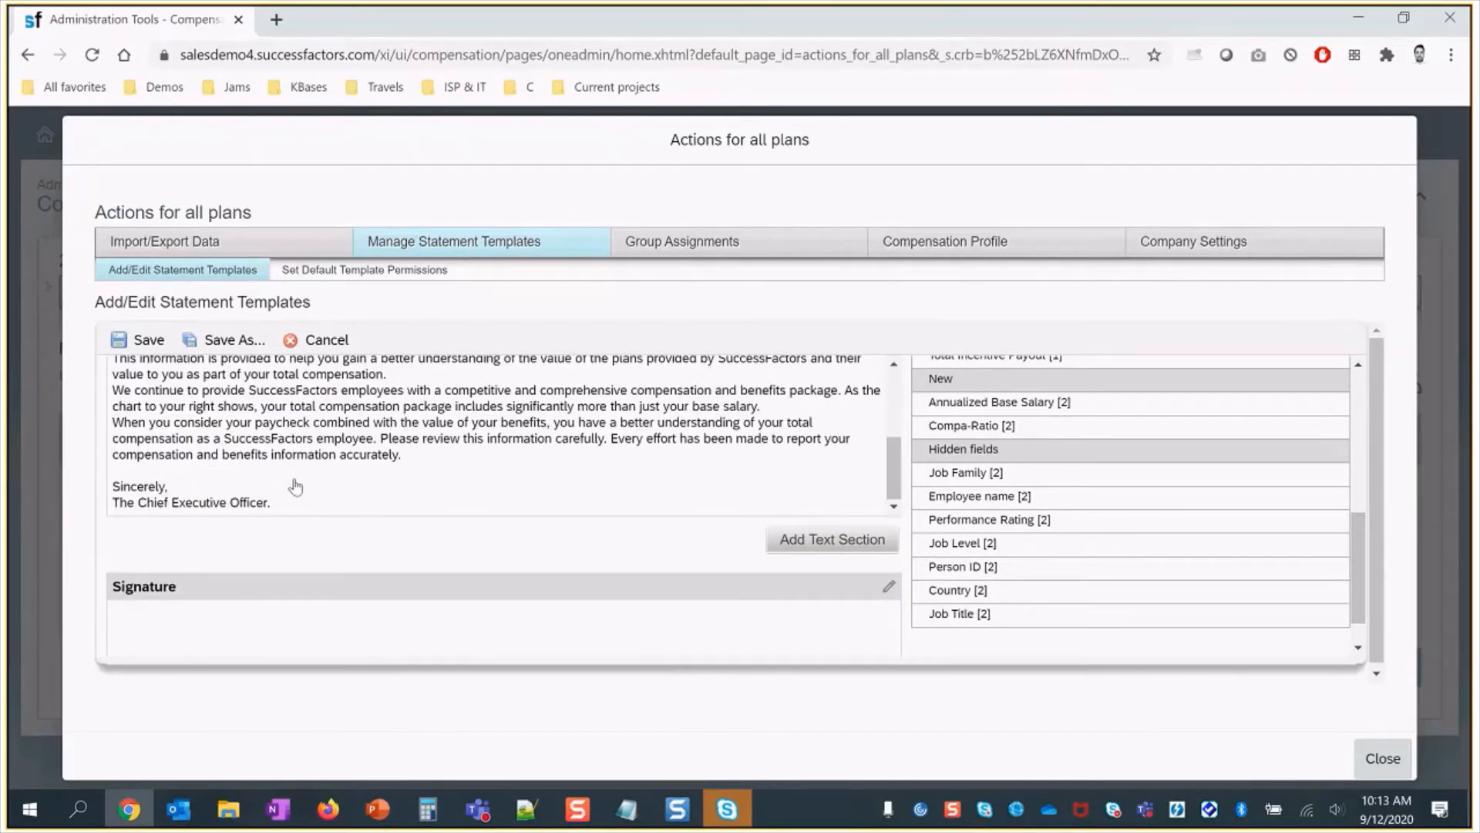
pyautogui.moveTo(293, 509); pyautogui.dragTo(207, 456)
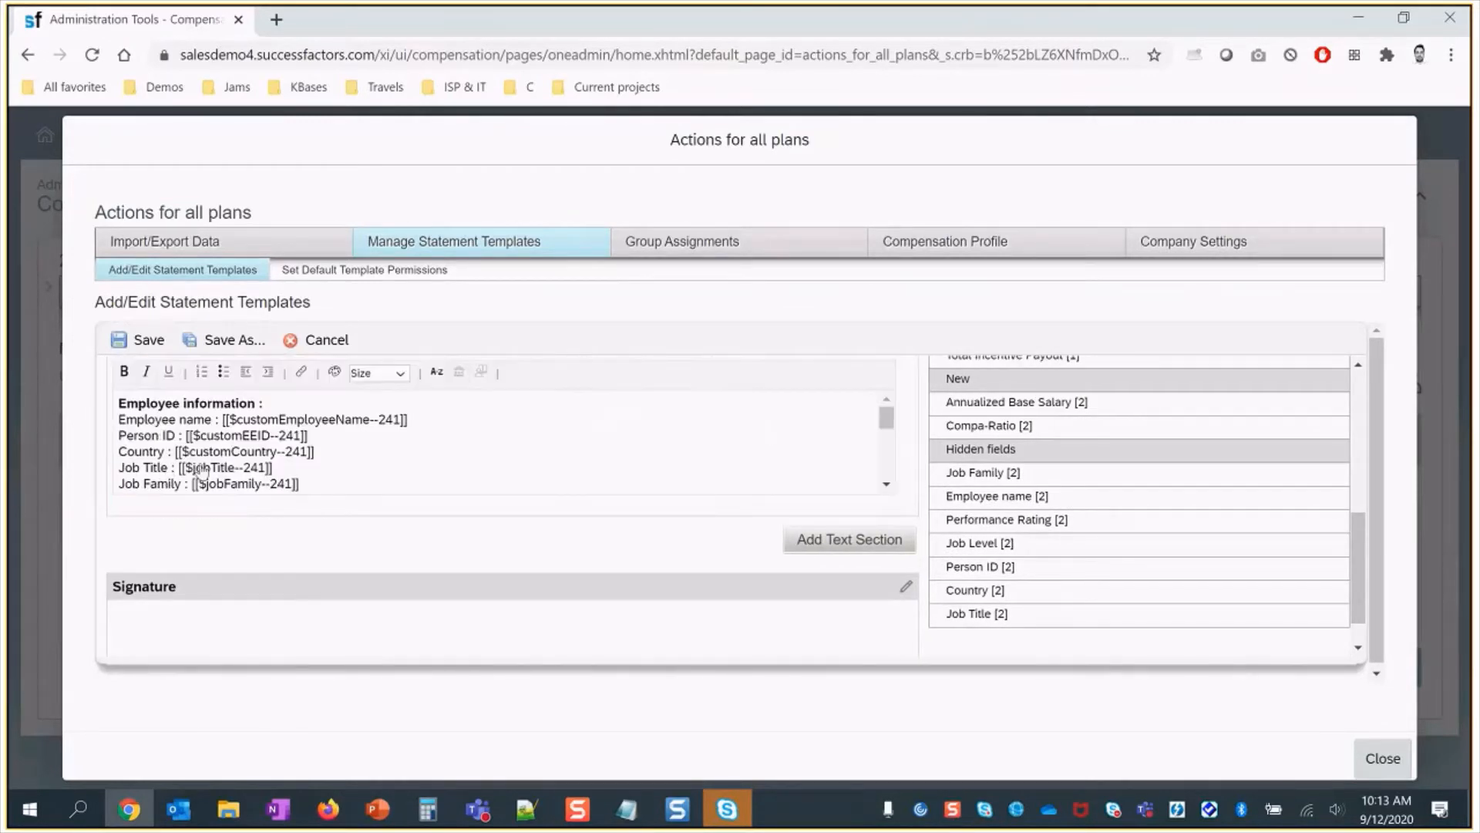
pyautogui.moveTo(887, 417); pyautogui.dragTo(889, 482)
pyautogui.click(373, 472)
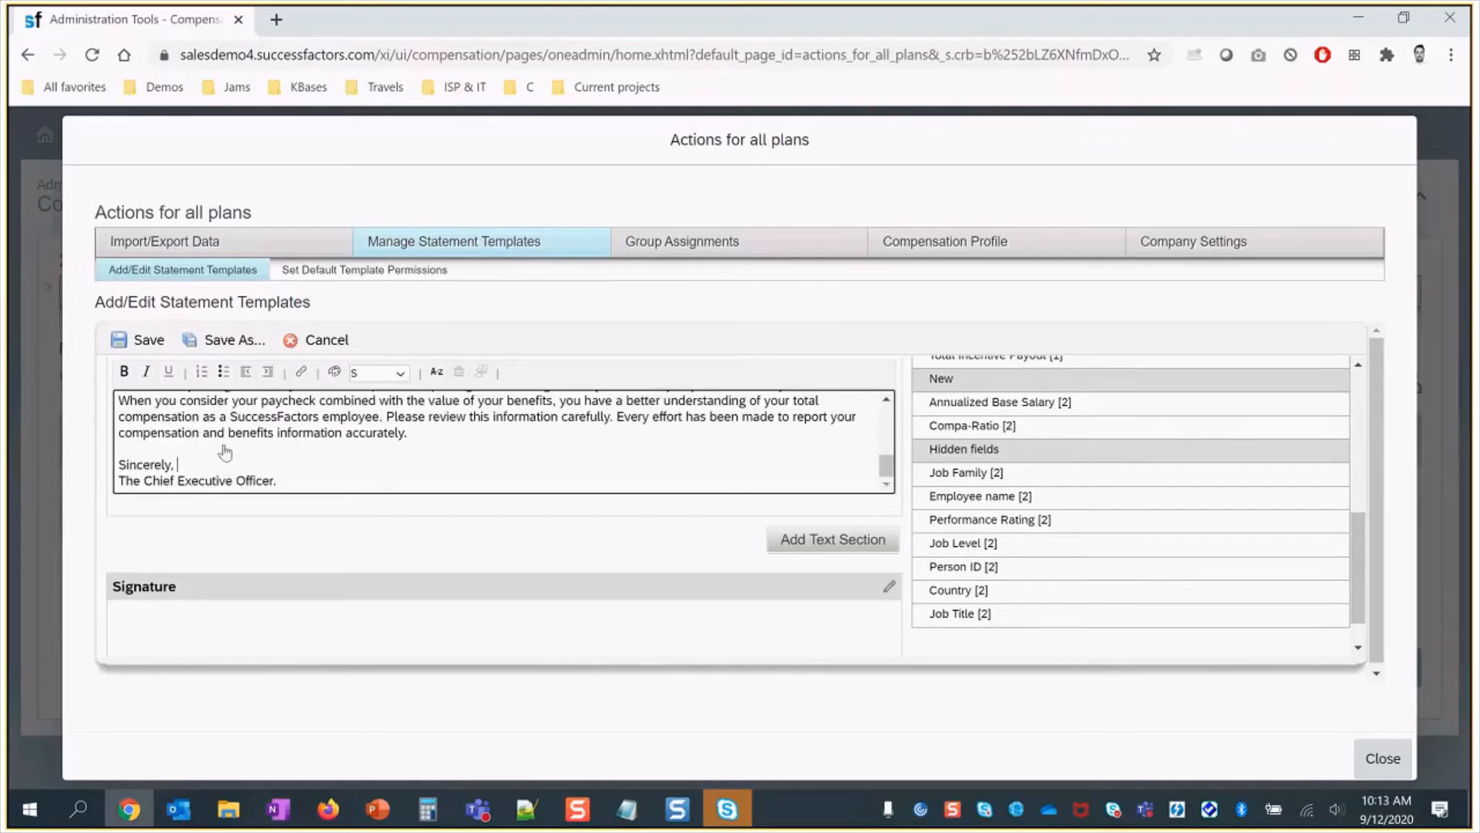
pyautogui.click(223, 448)
pyautogui.press('BackSpace')
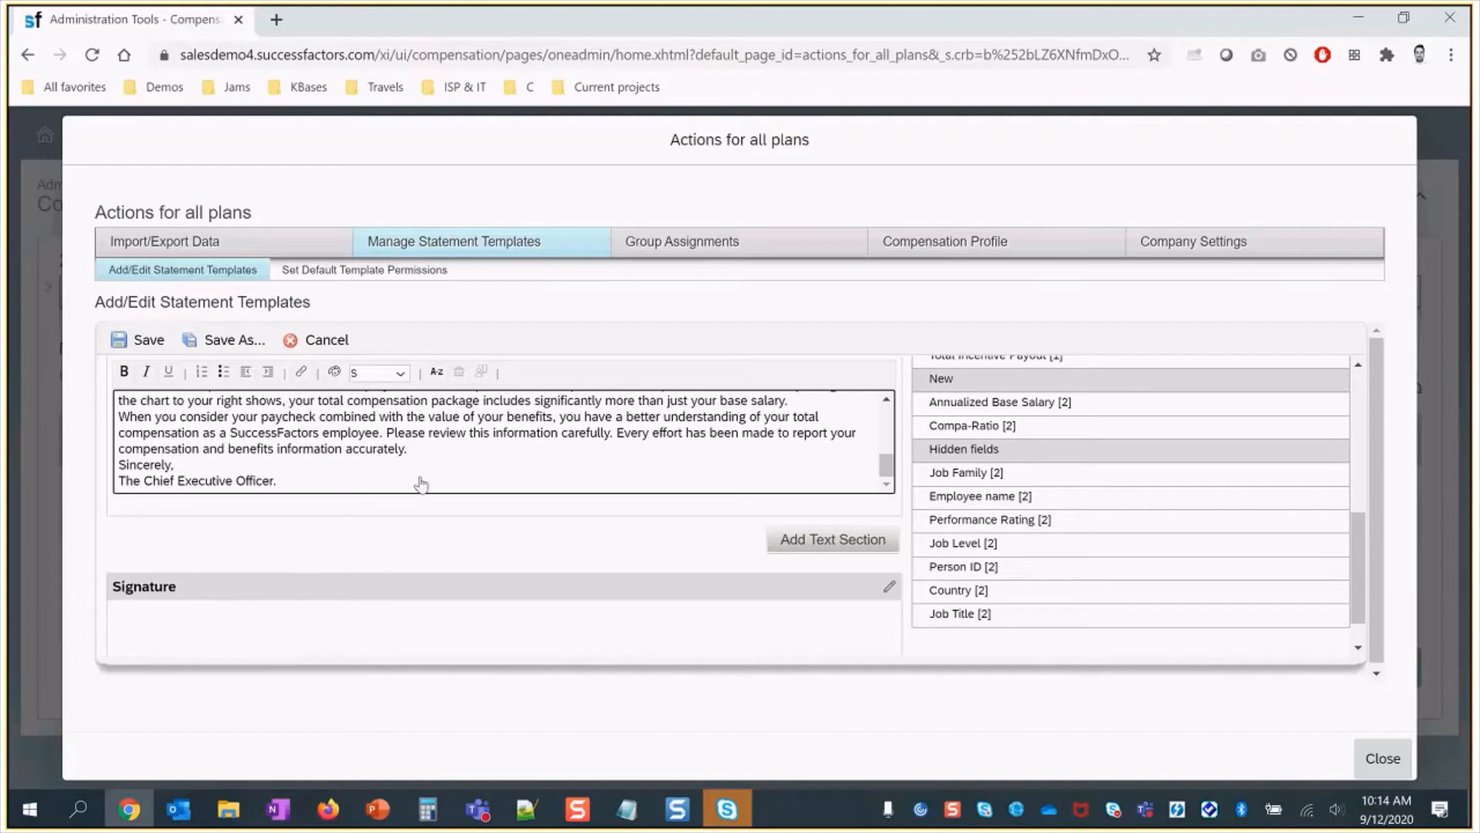
# - Set all text in the employee information section to size S, save the template and close the actions for all plans
pyautogui.click(408, 483)
pyautogui.moveTo(291, 485); pyautogui.dragTo(215, 482)
pyautogui.hotkey('ctrl', 'a')
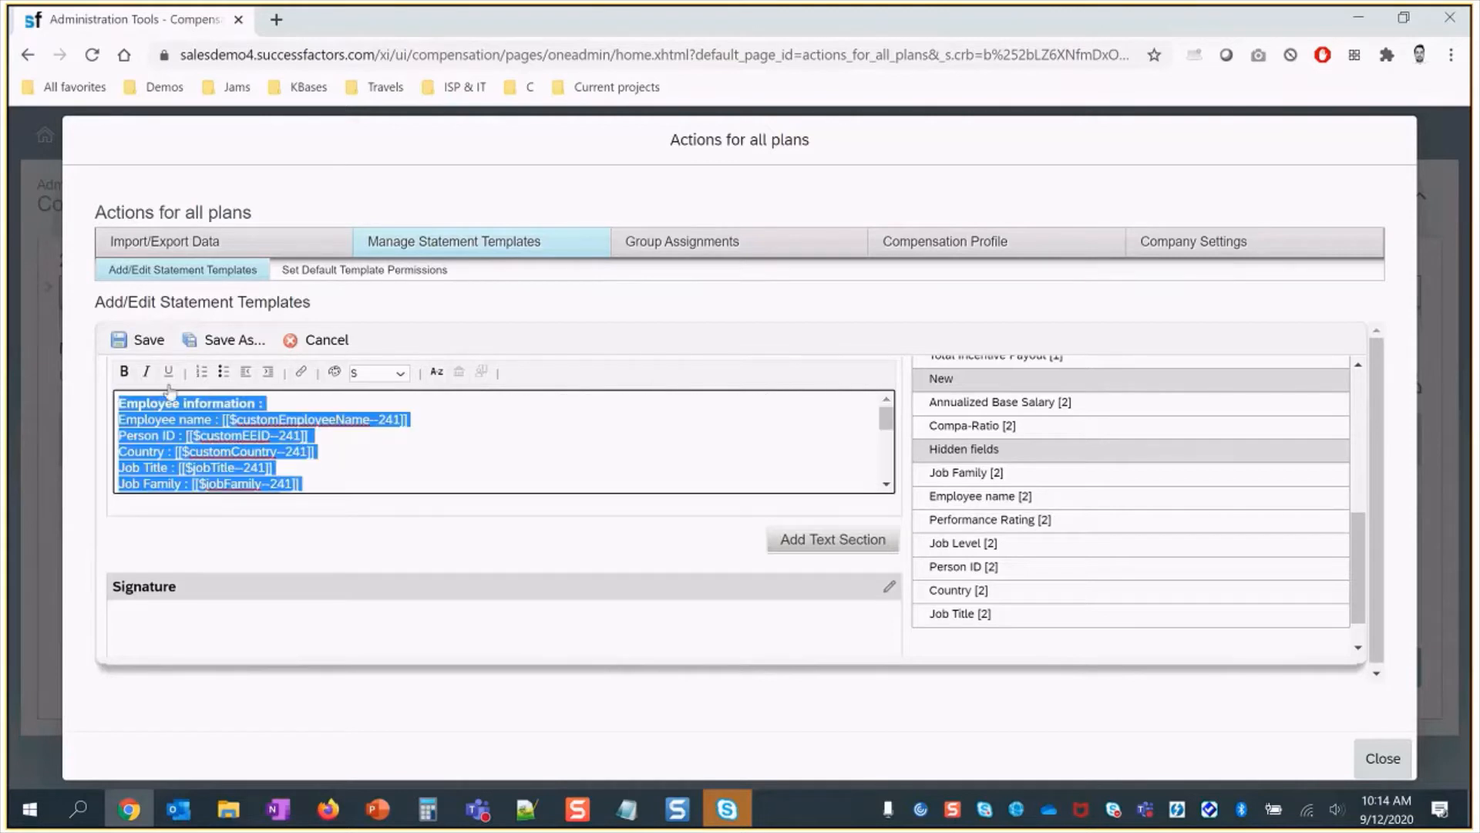
pyautogui.click(392, 376)
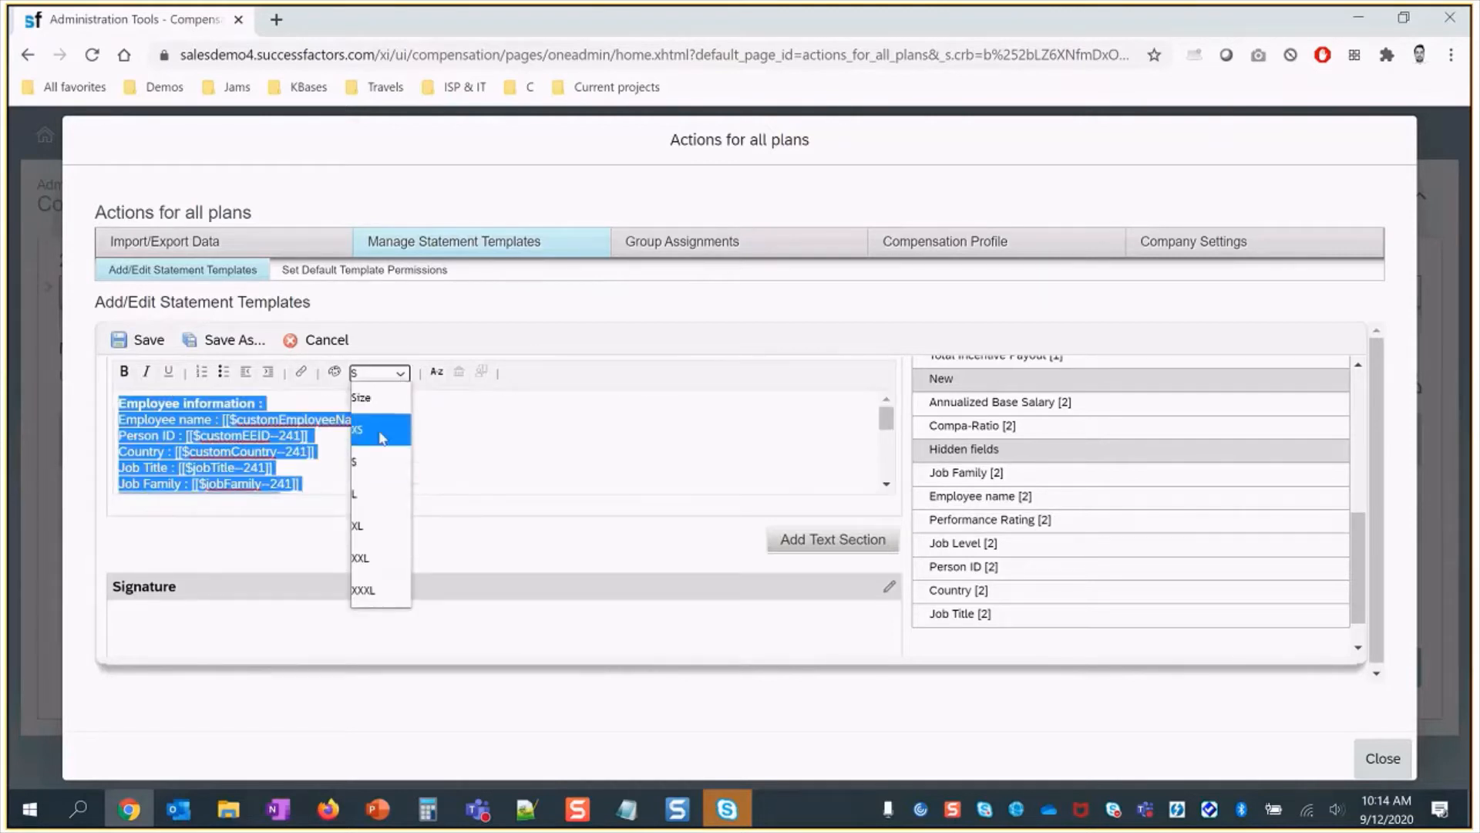
pyautogui.click(386, 461)
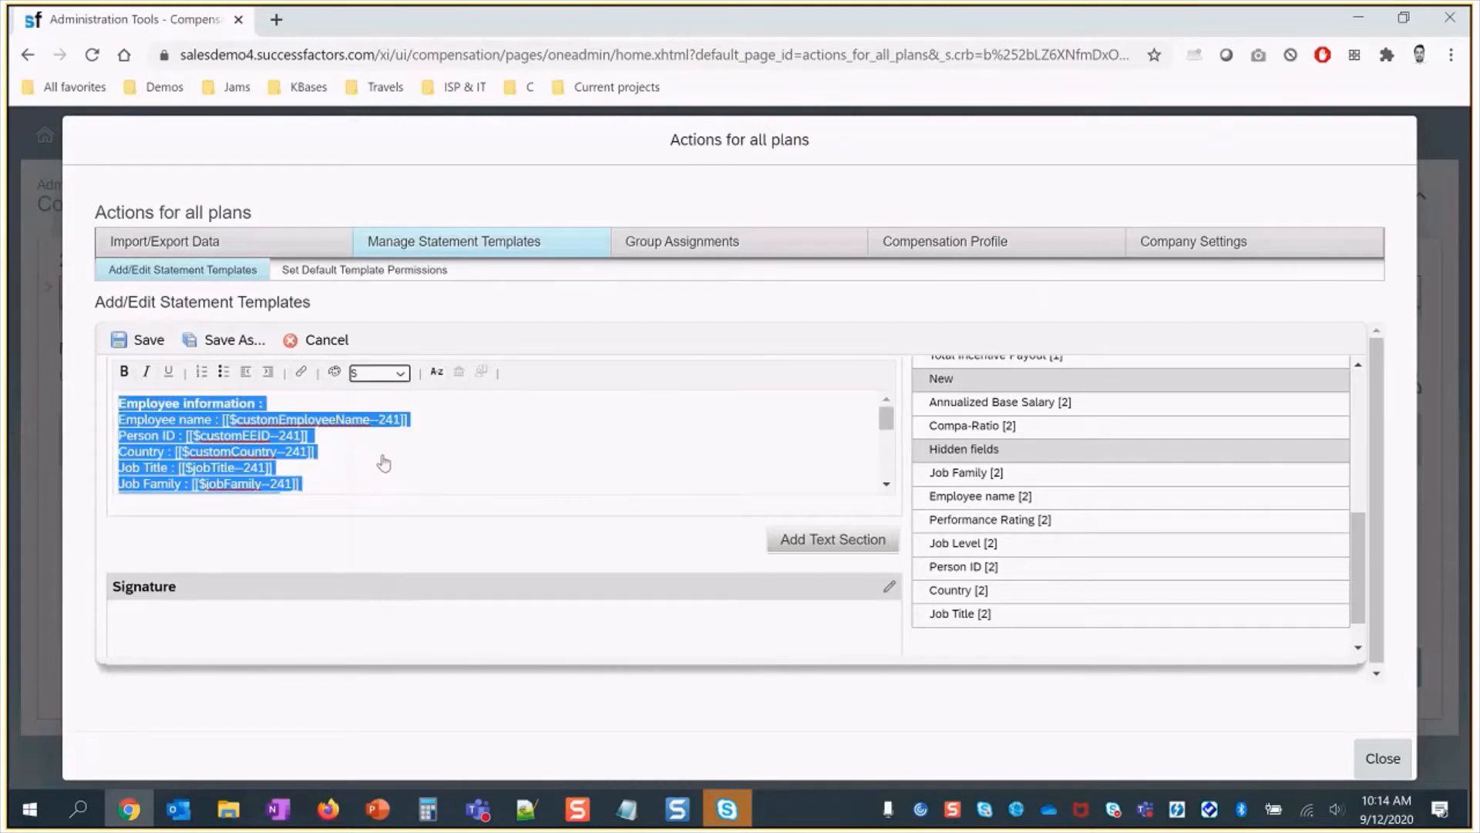
pyautogui.click(133, 341)
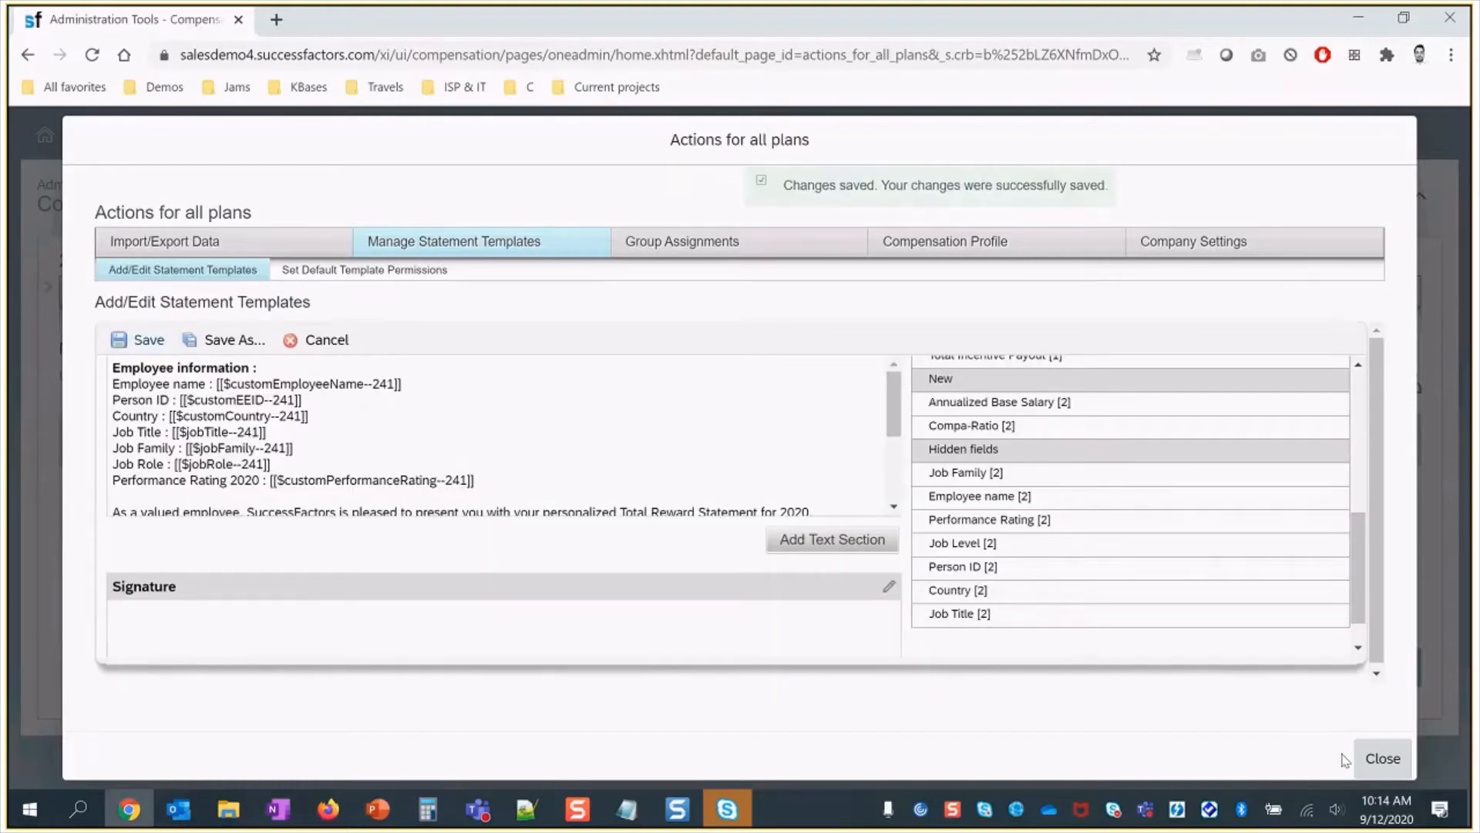
pyautogui.click(1386, 759)
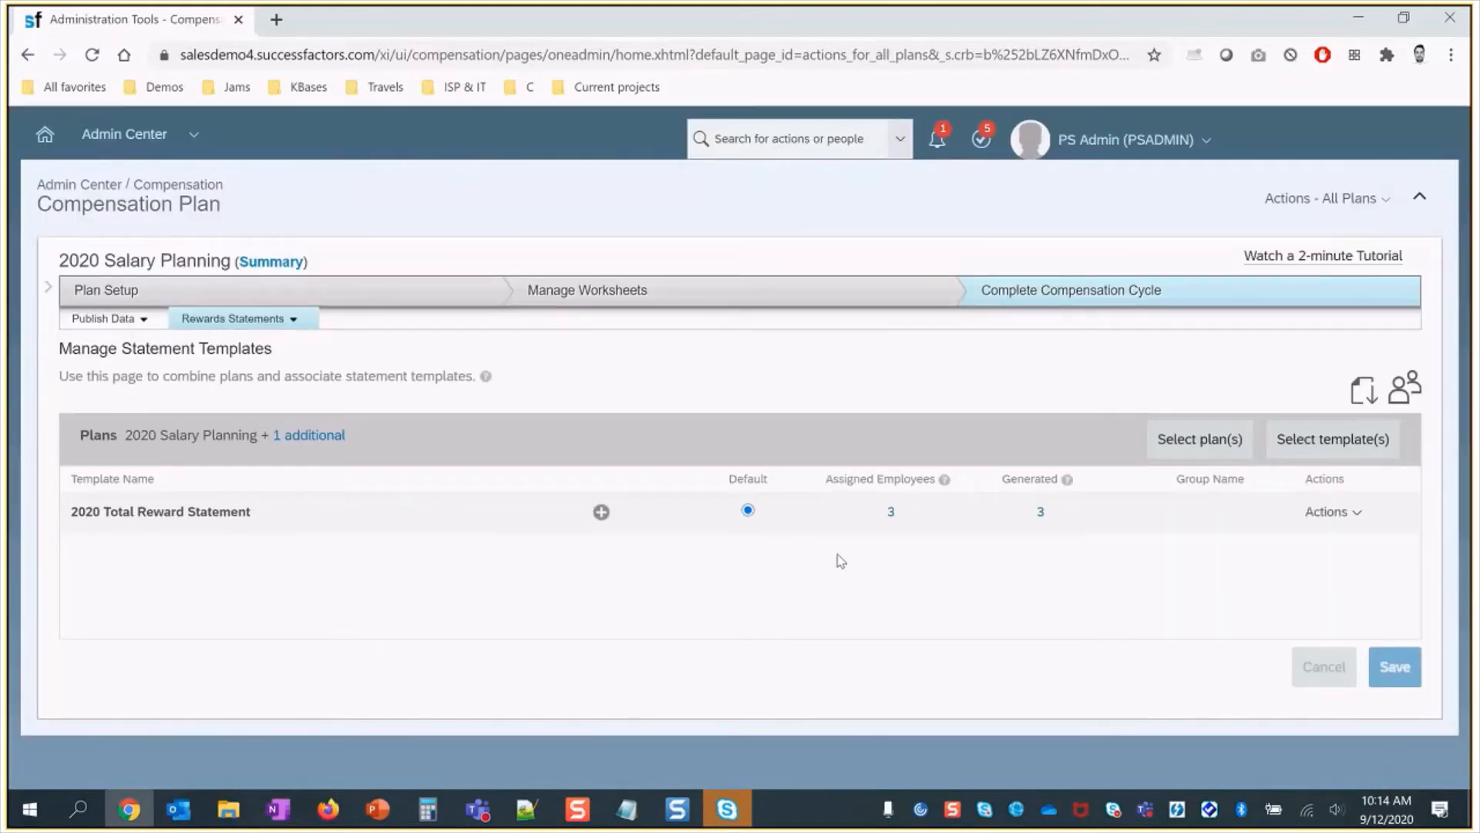
# - Recall the personal statements for all templates and confirm the recall
pyautogui.click(286, 319)
pyautogui.click(245, 433)
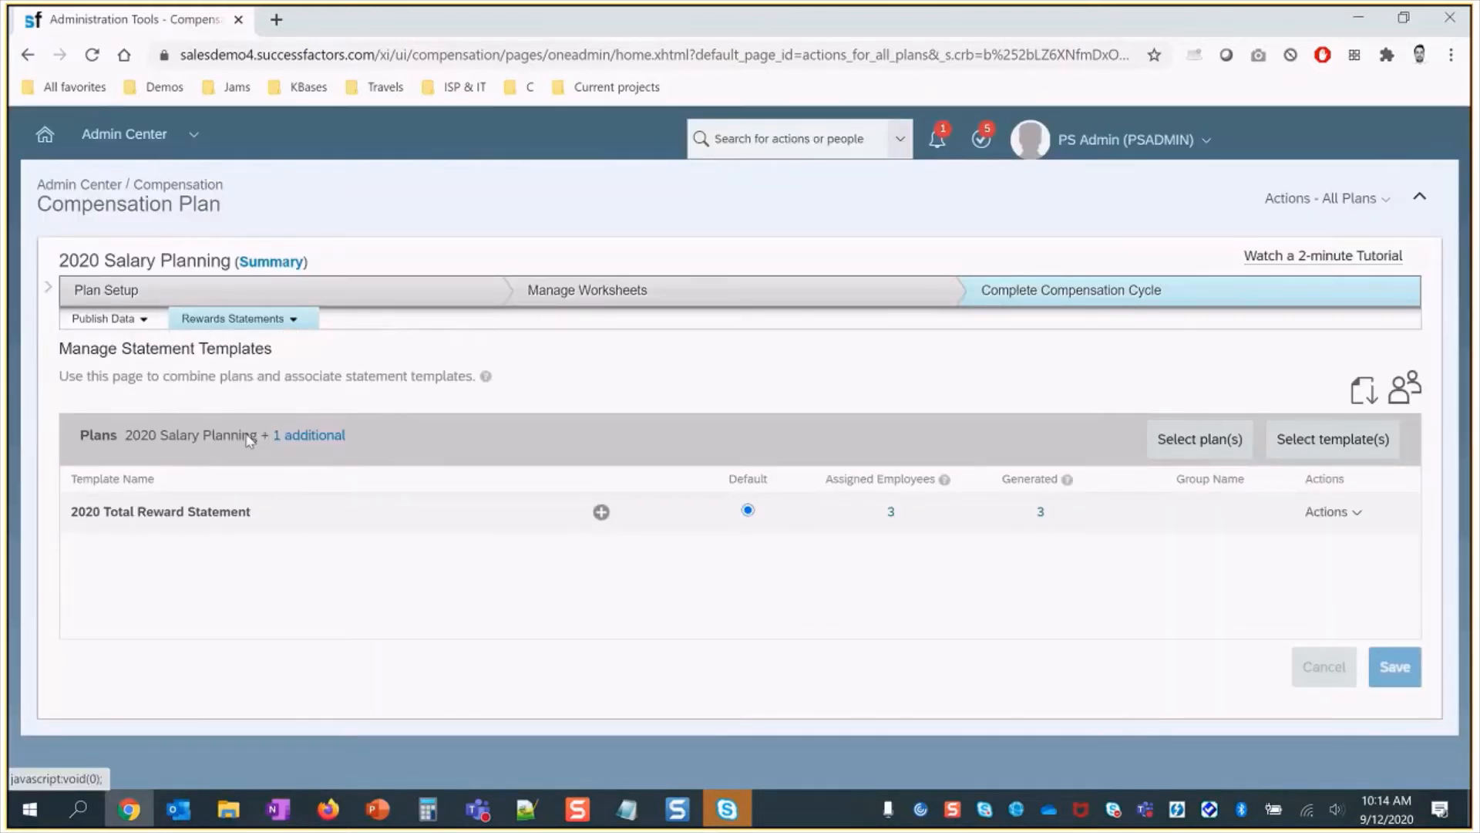
pyautogui.click(136, 550)
pyautogui.click(856, 519)
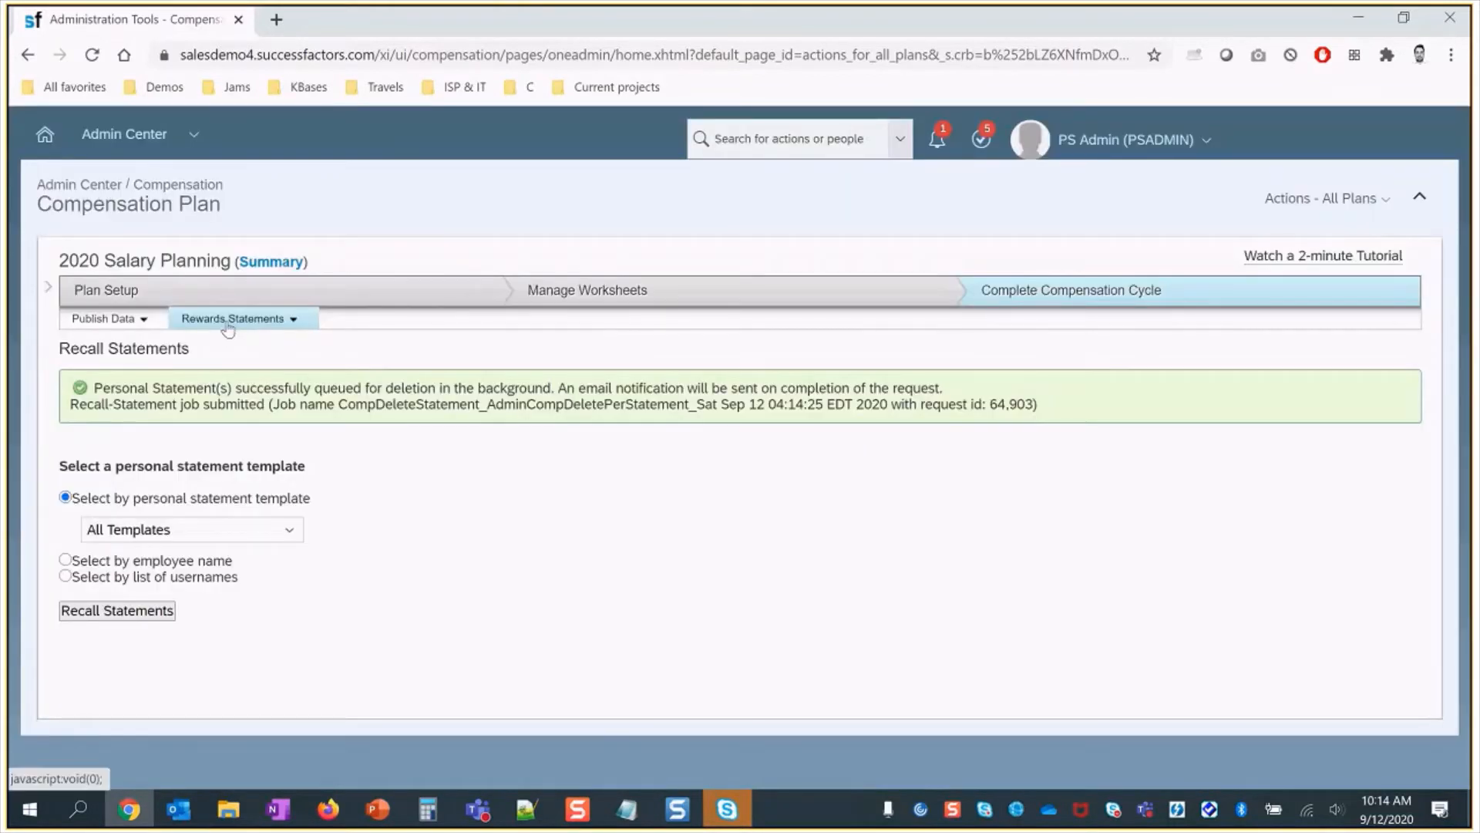
# - Open the compensation jobs monitor for all plans and refresh the list to check the statement recall job
pyautogui.click(228, 327)
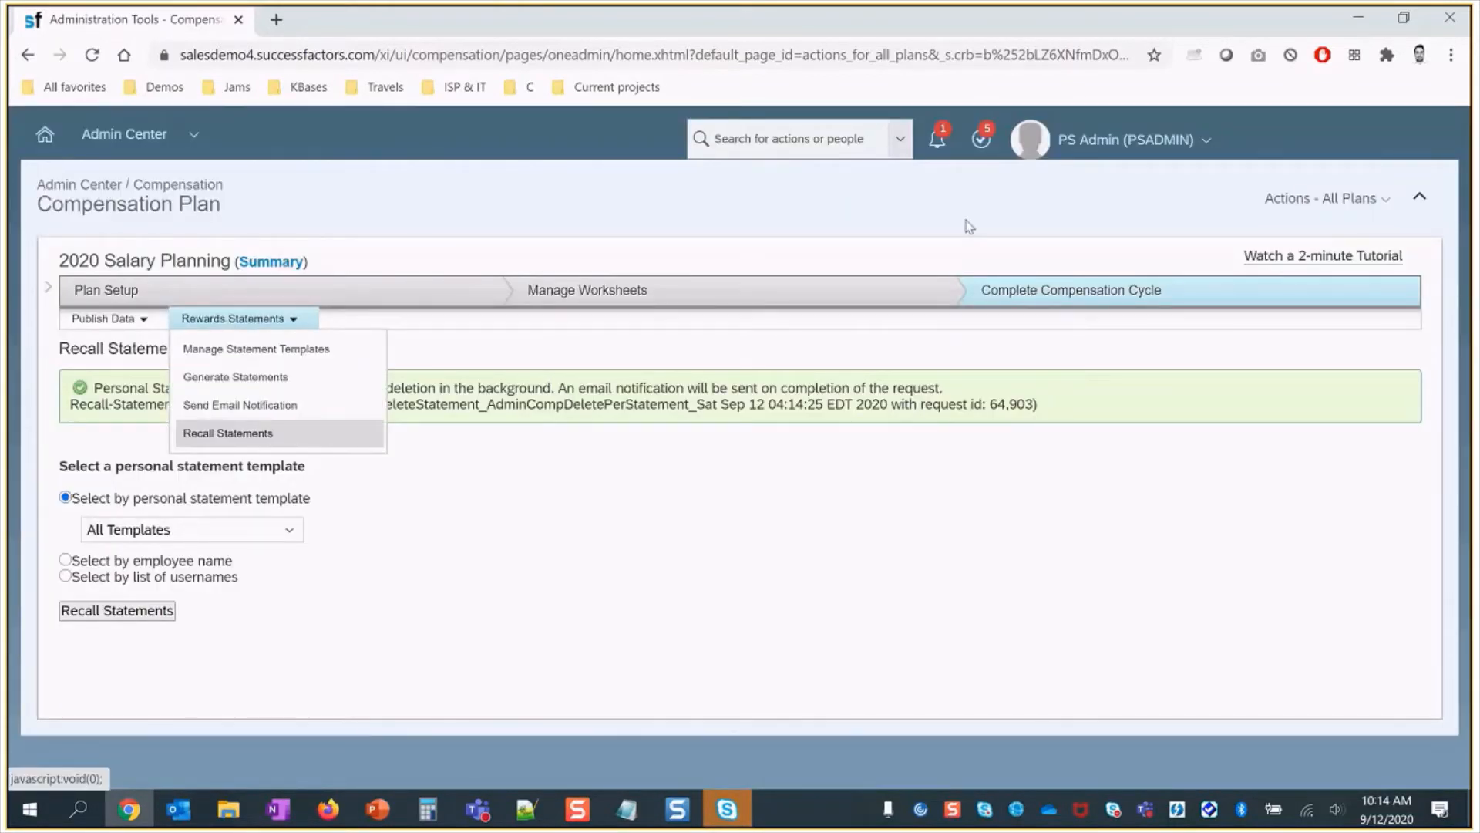
pyautogui.click(1338, 202)
pyautogui.click(1346, 378)
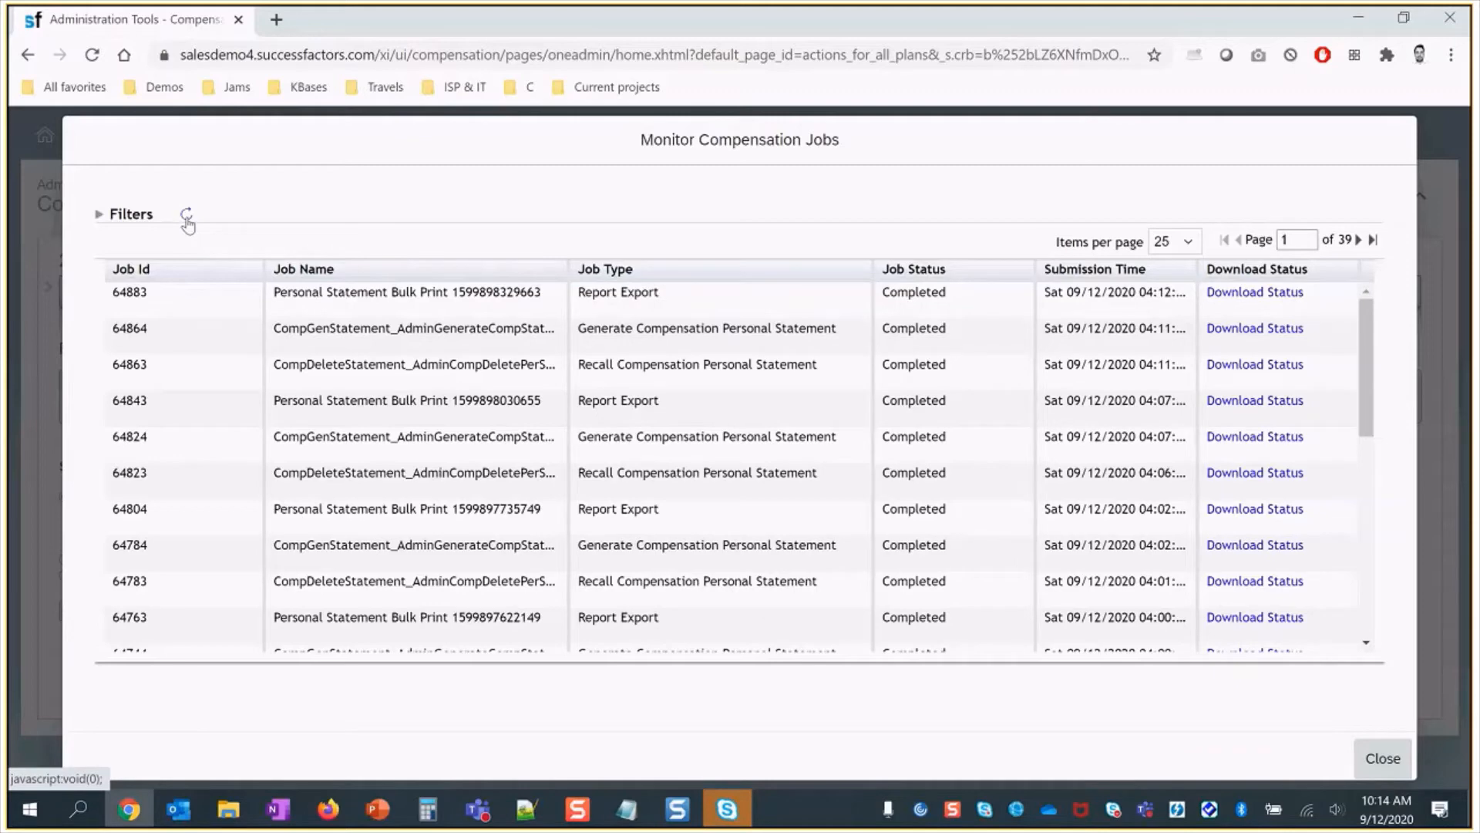
pyautogui.click(188, 222)
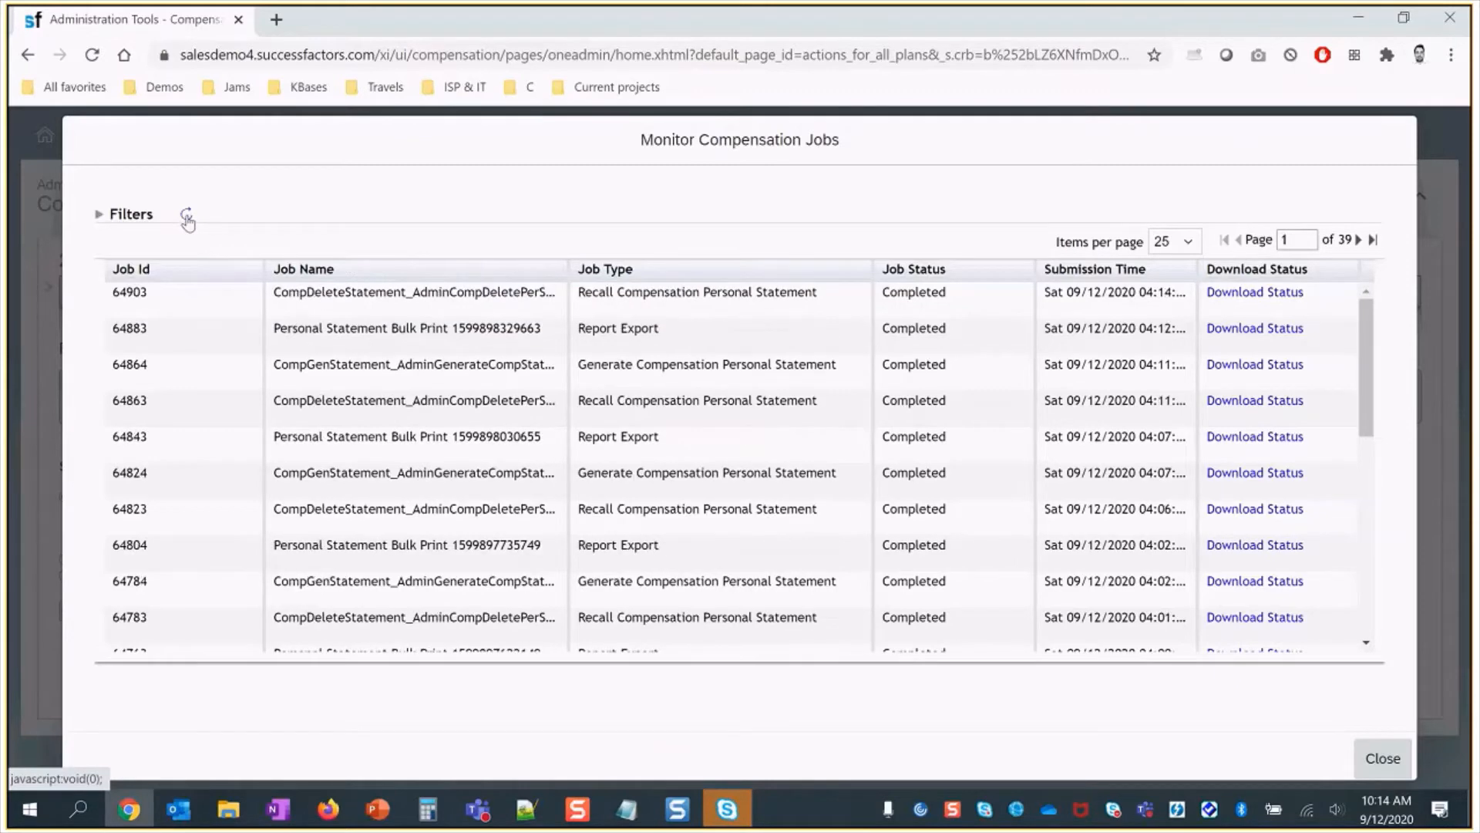
# - Close the compensation job monitor and check the generated statement count in the plan's statement template management
pyautogui.click(1382, 758)
pyautogui.click(233, 319)
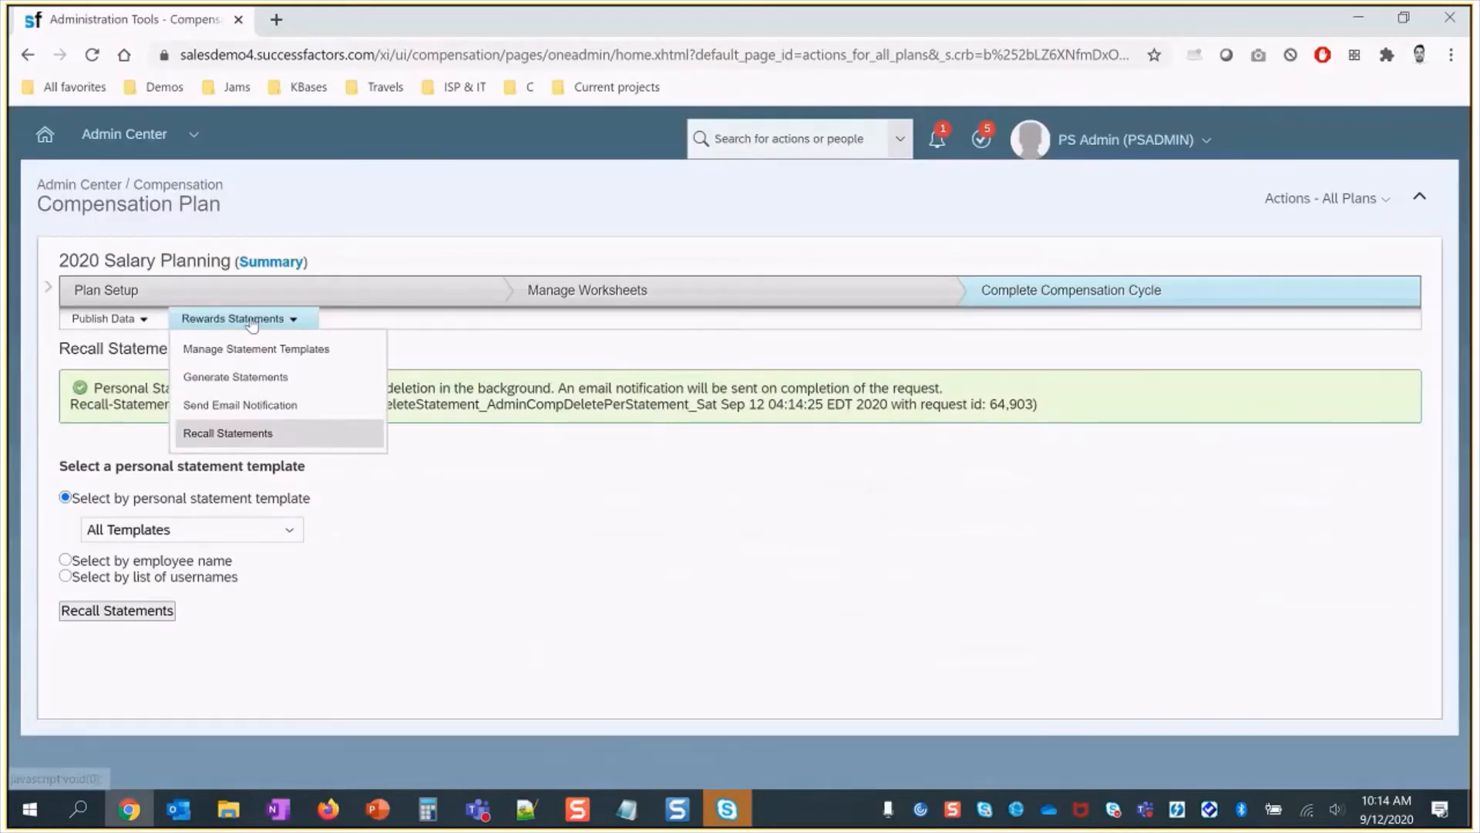
pyautogui.click(258, 344)
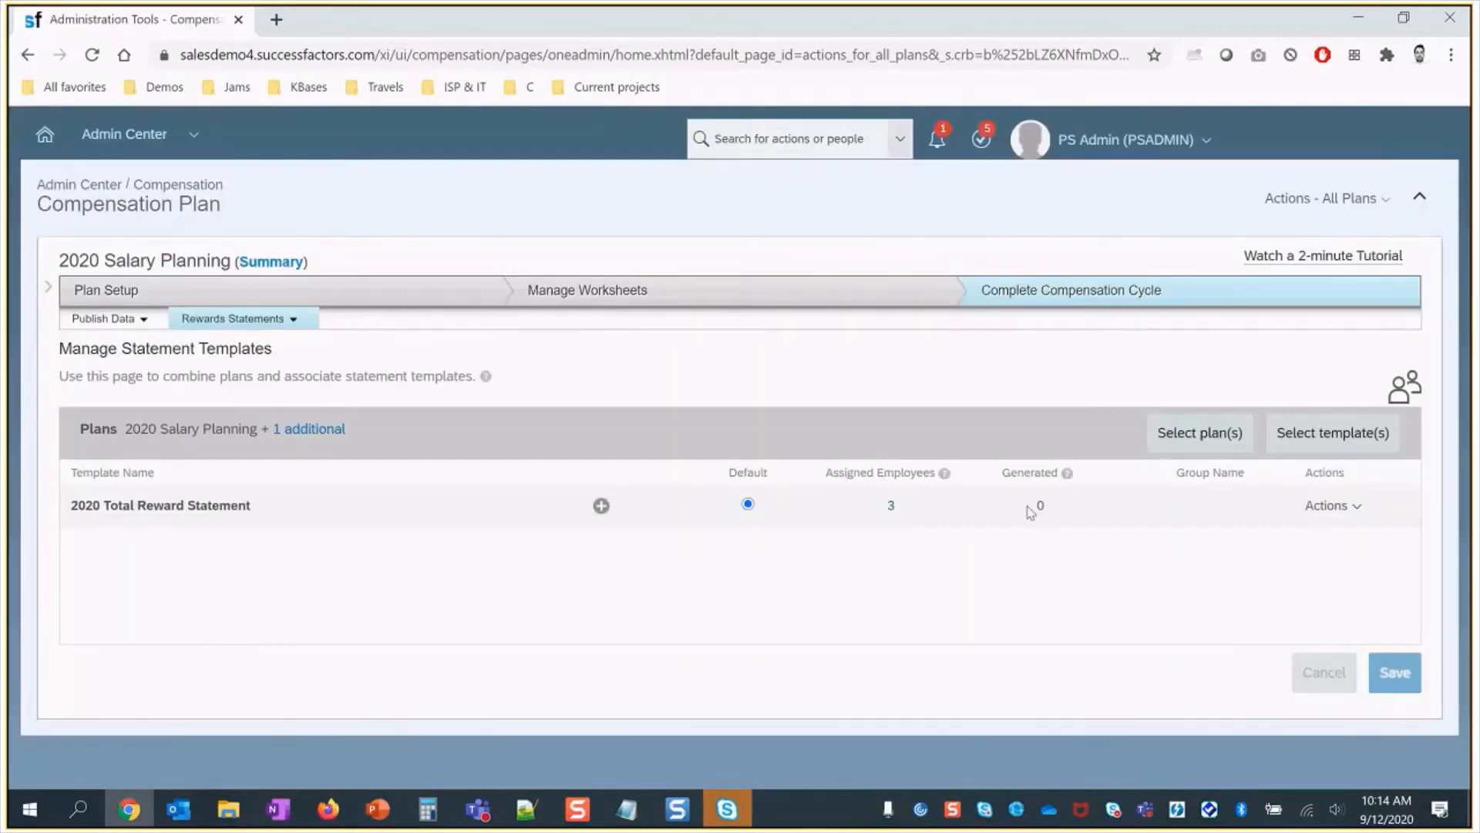
# - Generate the rewards statements using the 2020 Total Reward Statement personal statement template
pyautogui.click(233, 319)
pyautogui.click(247, 378)
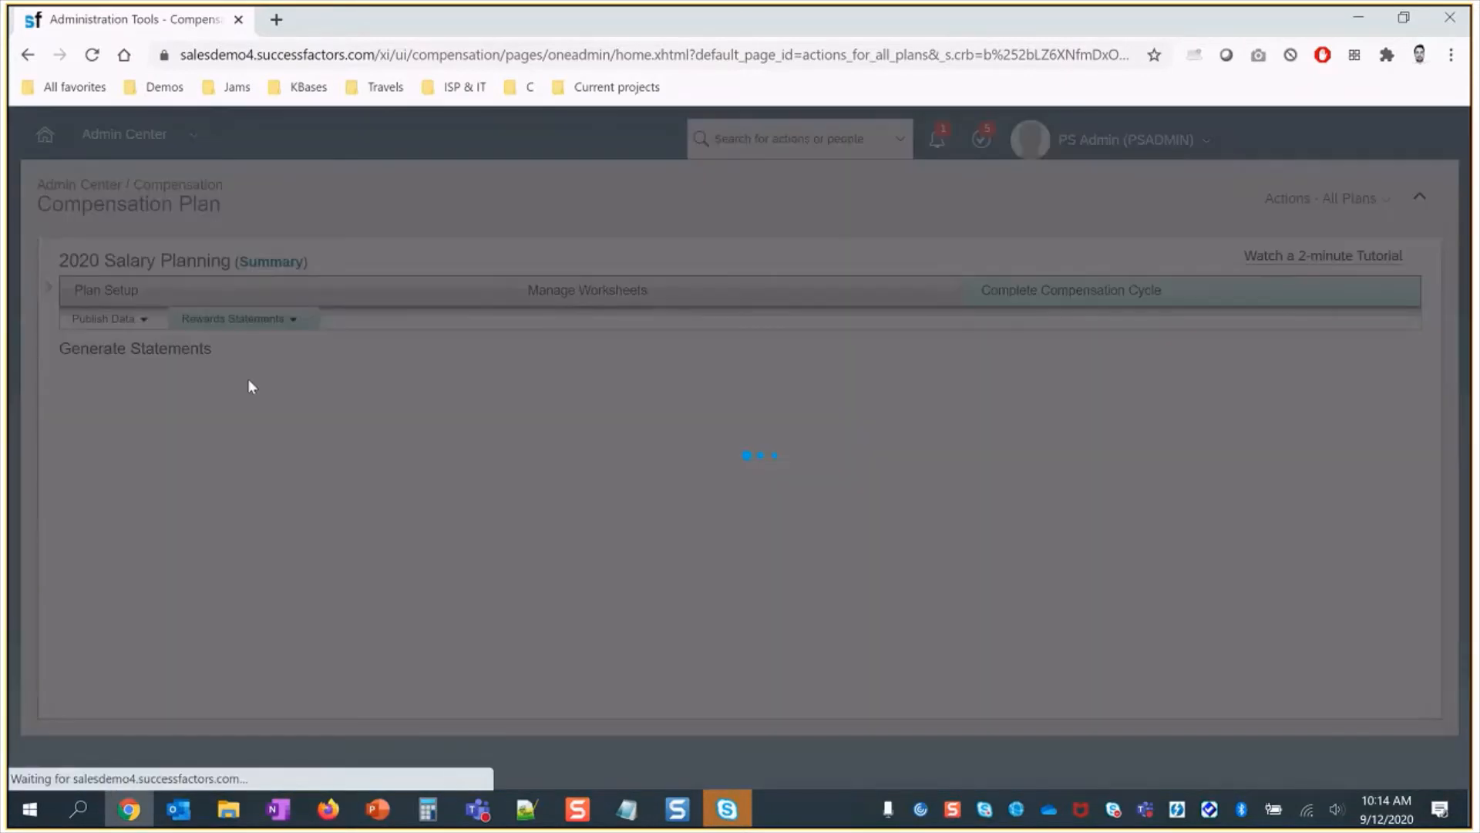
pyautogui.click(184, 521)
pyautogui.click(154, 577)
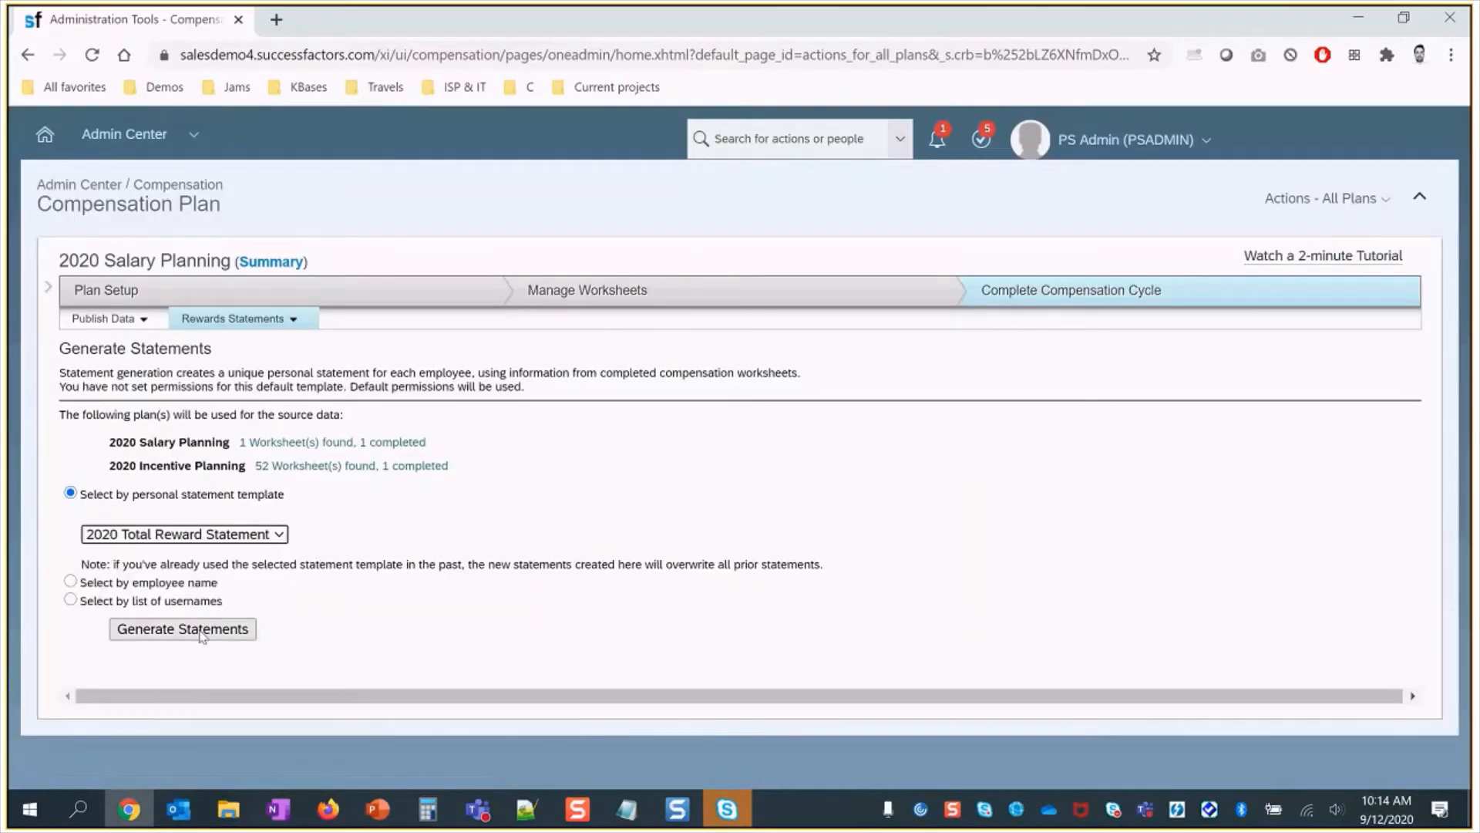
pyautogui.click(245, 626)
pyautogui.scroll(-1, 318, 645)
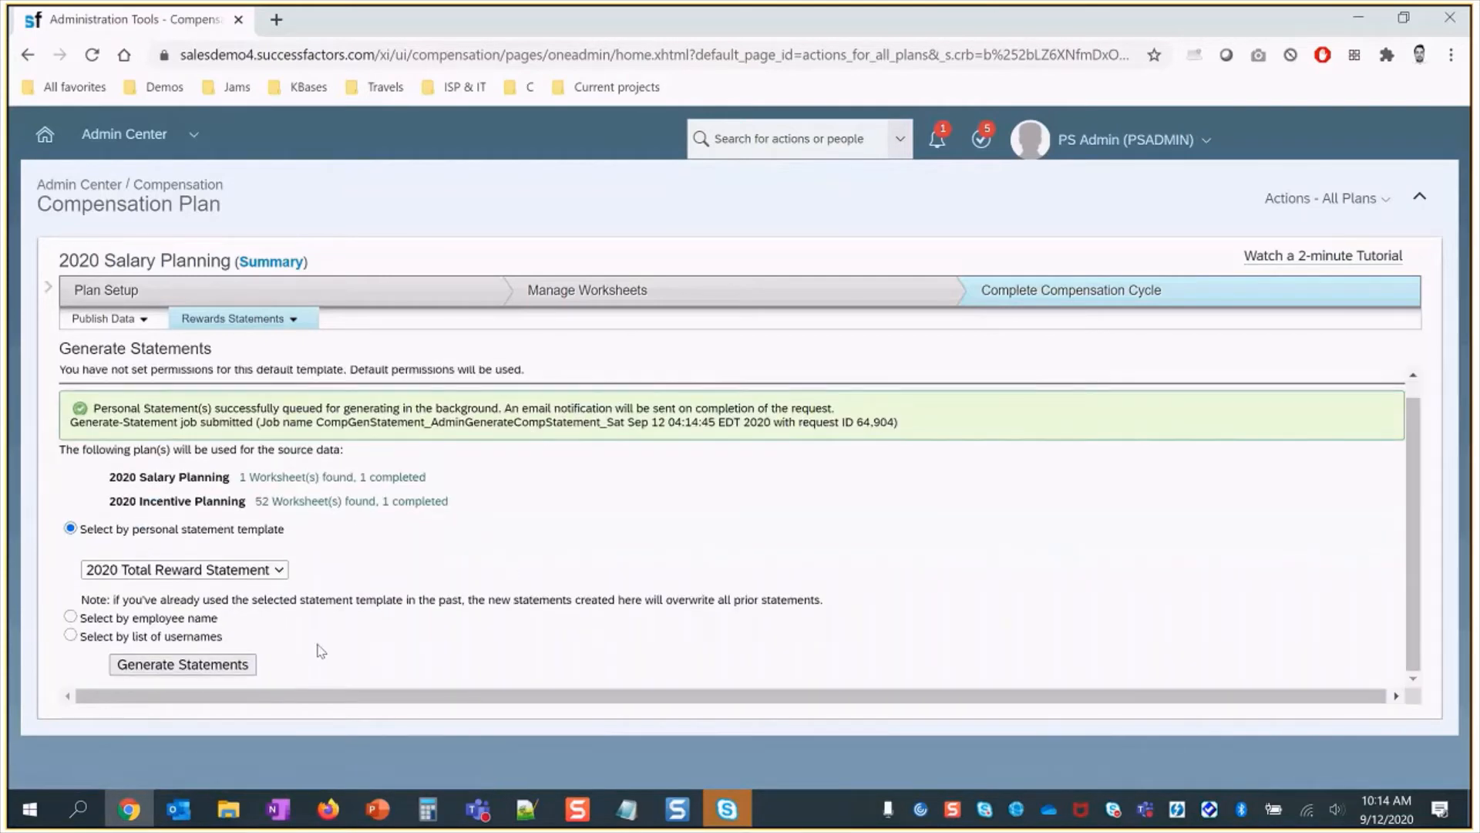
# - Check the status of the statement generation job in the compensation job monitor, refreshing the job list, and close the monitor
pyautogui.click(1320, 198)
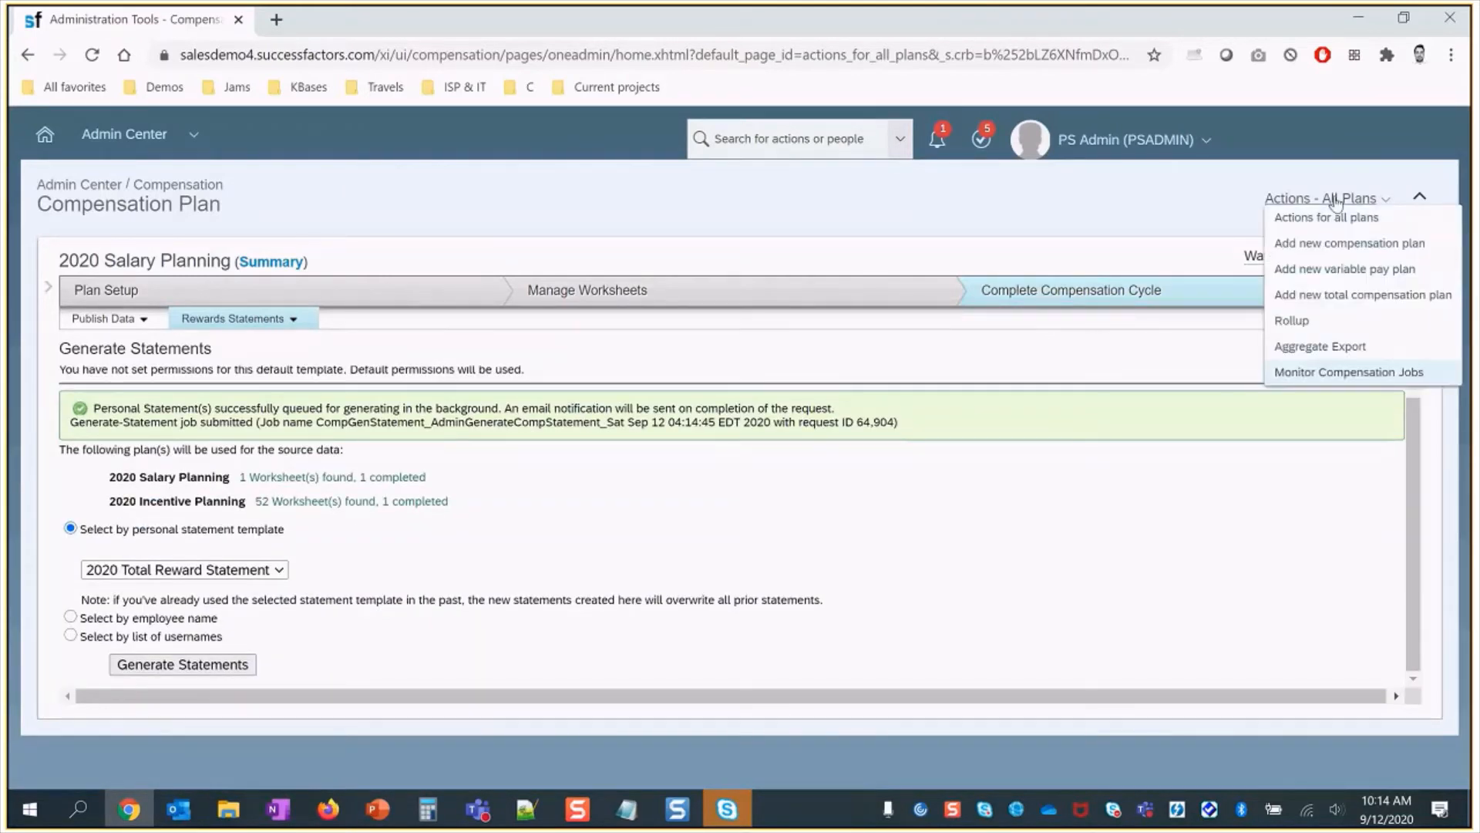
pyautogui.click(1316, 371)
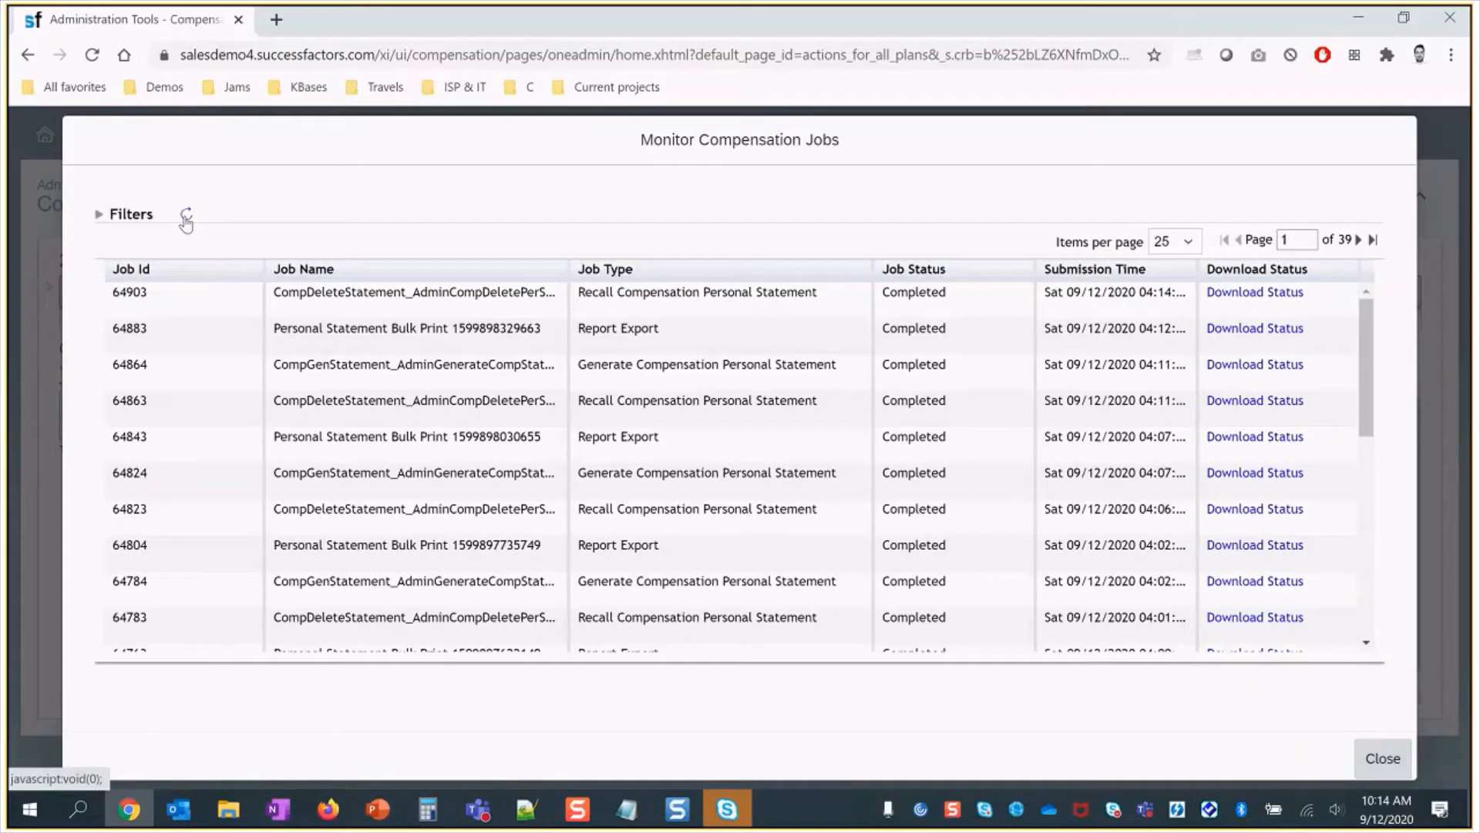
pyautogui.click(186, 222)
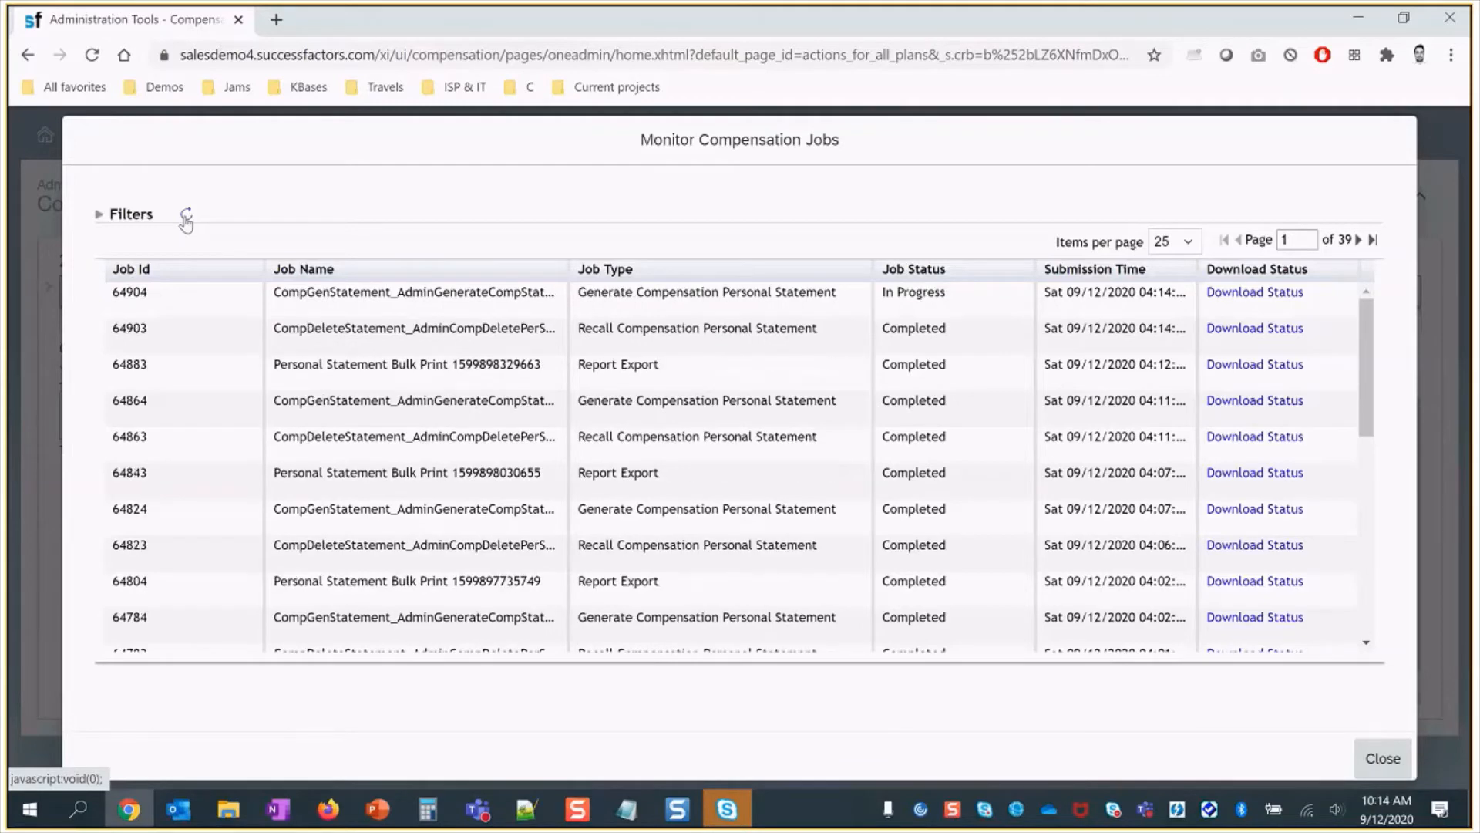
pyautogui.click(186, 217)
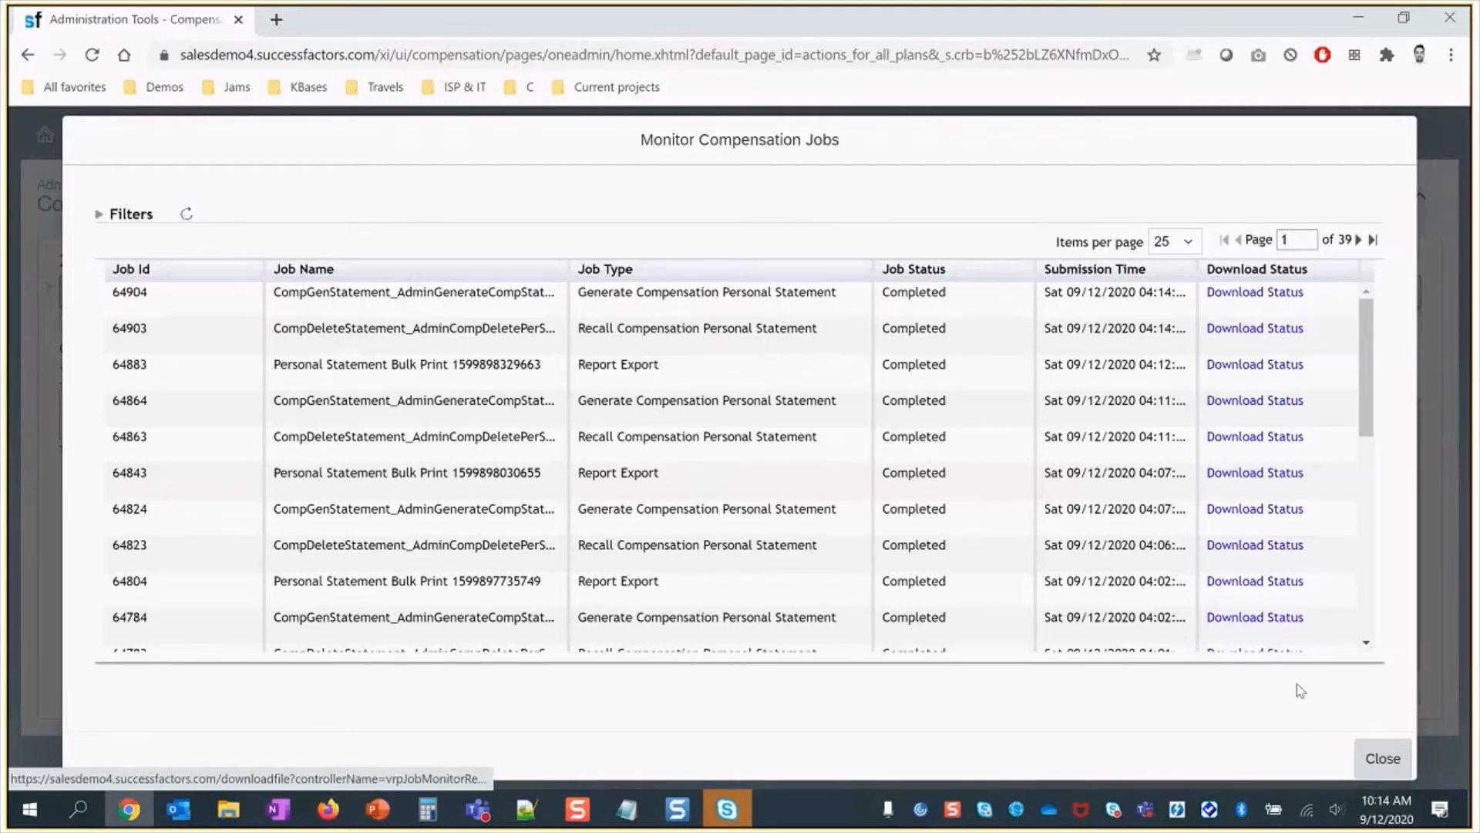
pyautogui.click(1382, 758)
# - Submit a PDF download job for the 2020 Total Reward Statement template's generated statements as Multiple Small PDF(s)
pyautogui.click(287, 322)
pyautogui.click(314, 344)
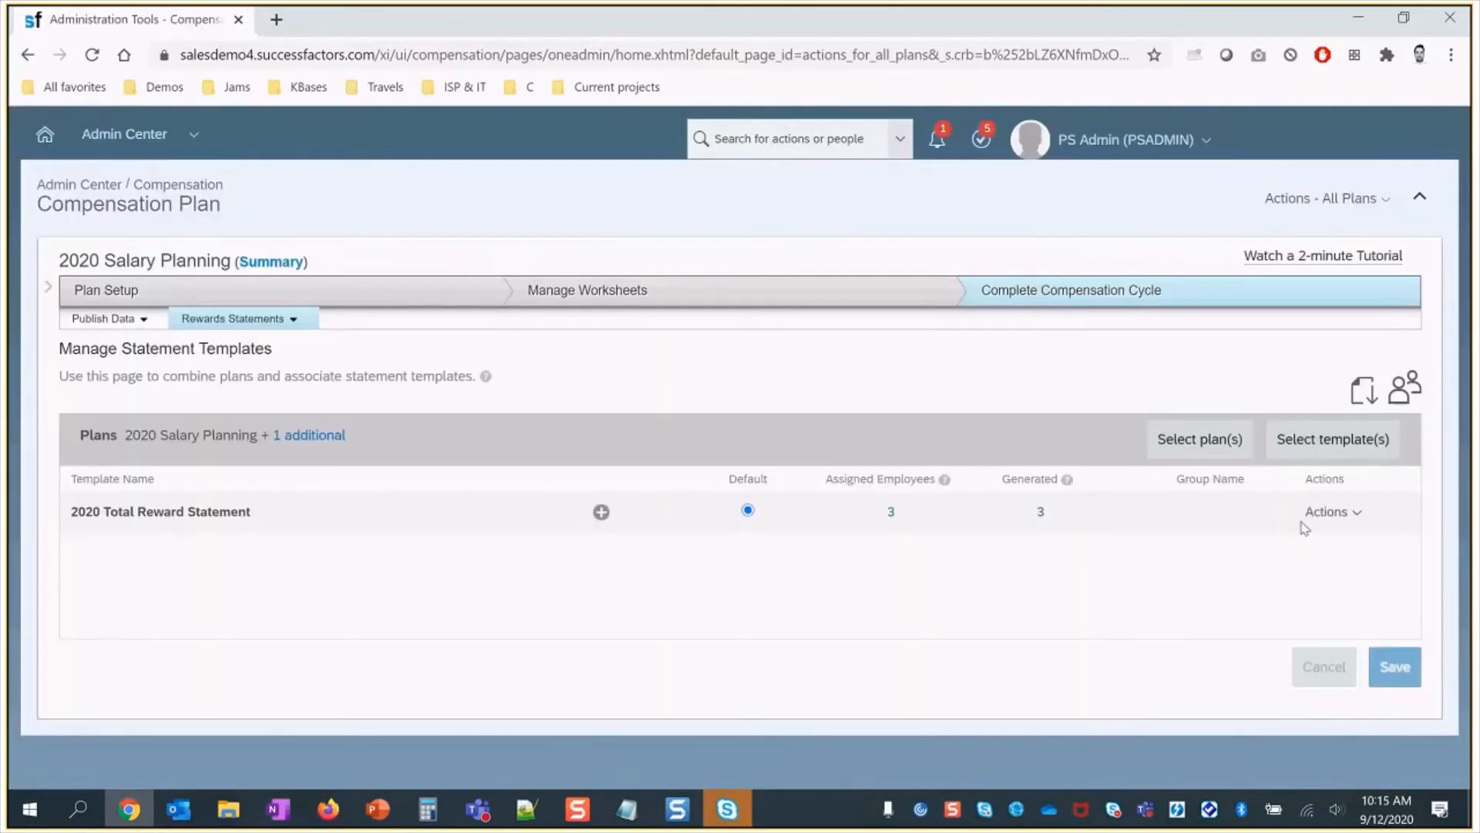
pyautogui.click(1328, 512)
pyautogui.click(1342, 532)
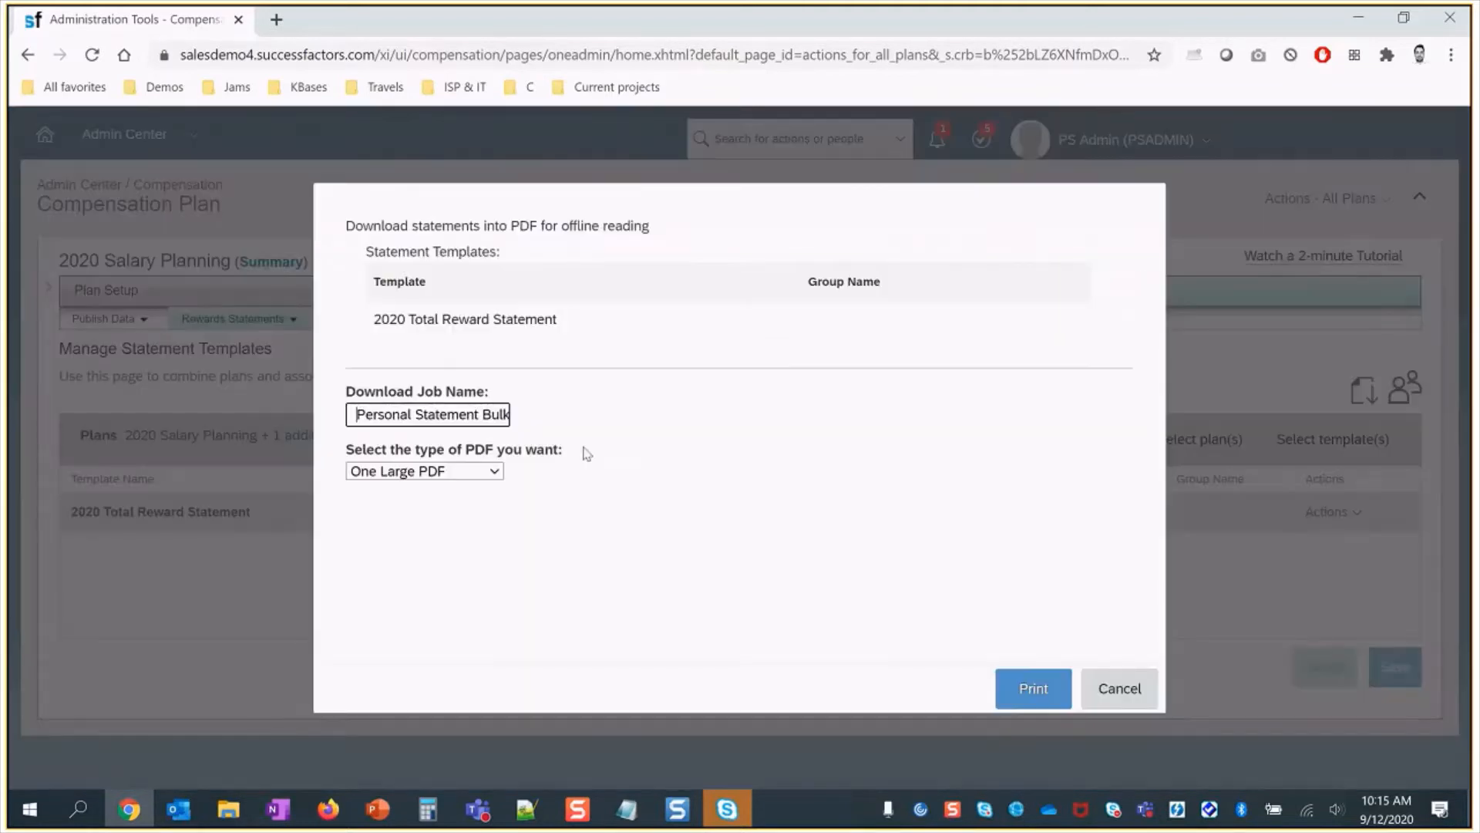
pyautogui.click(413, 471)
pyautogui.click(416, 528)
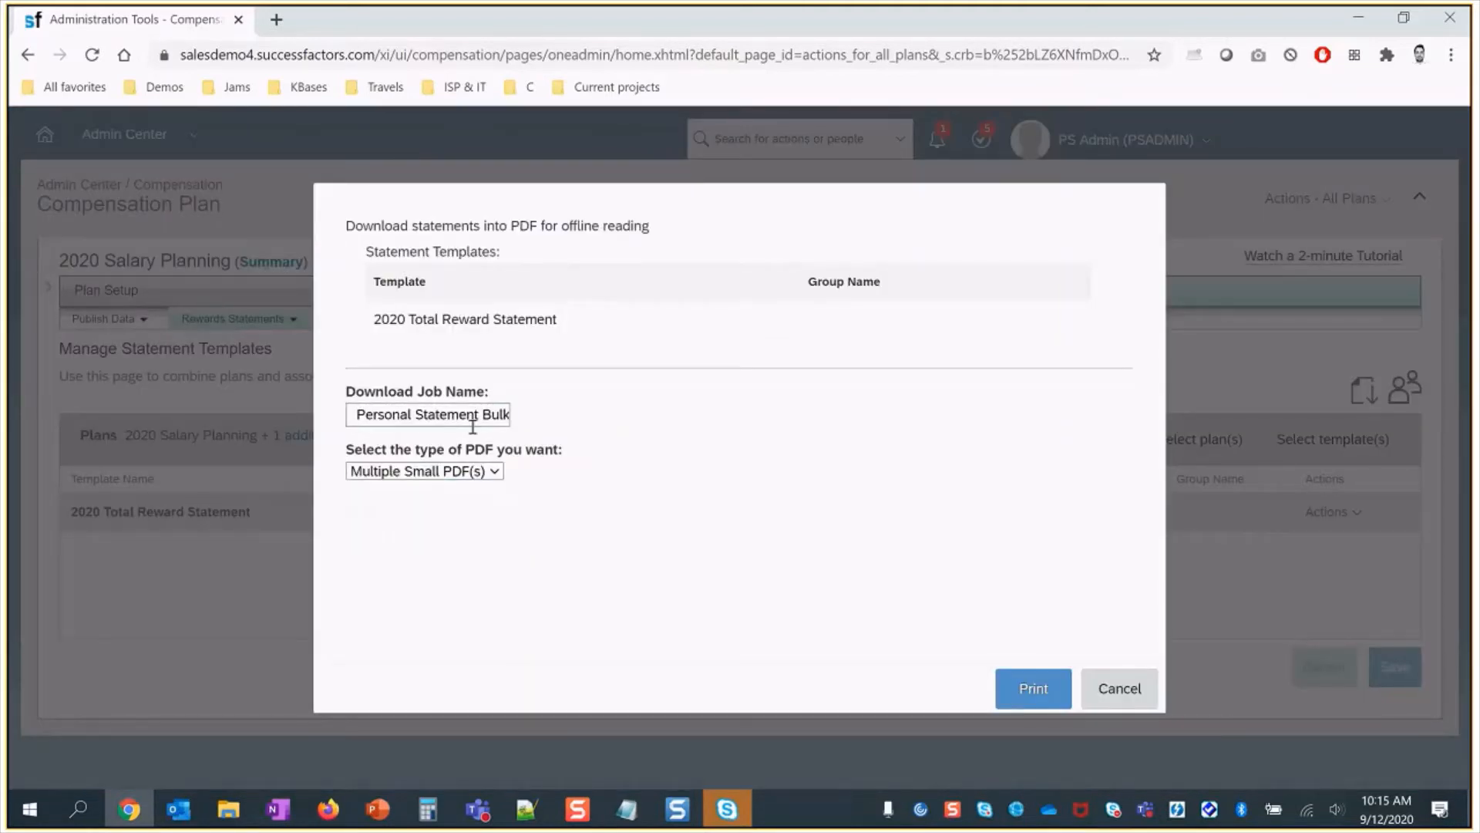
pyautogui.click(1033, 687)
# - Open the scheduled reports monitoring page and refresh it to follow the bulk print job's status
pyautogui.click(443, 340)
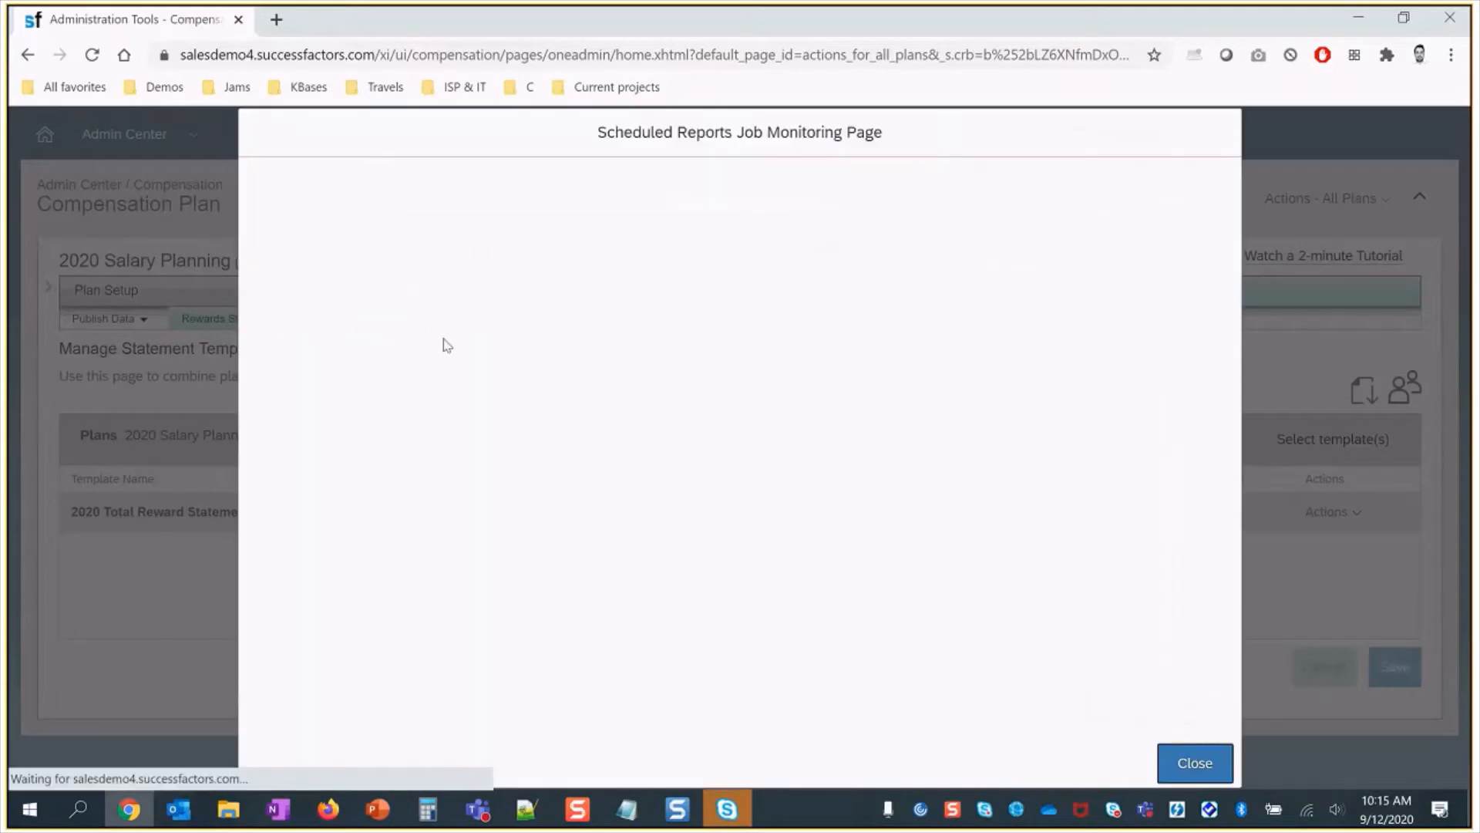
pyautogui.click(393, 344)
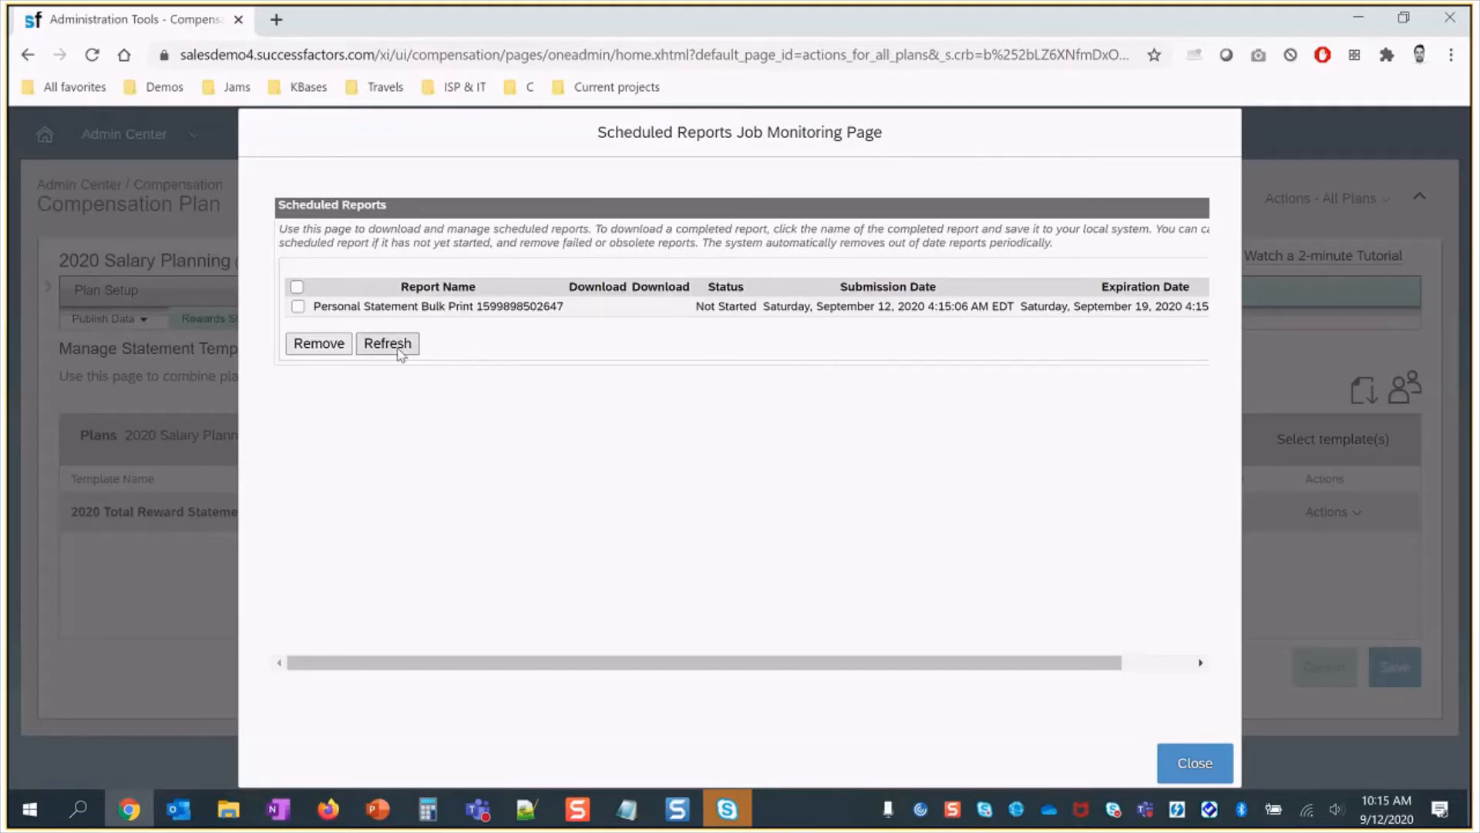
pyautogui.click(399, 353)
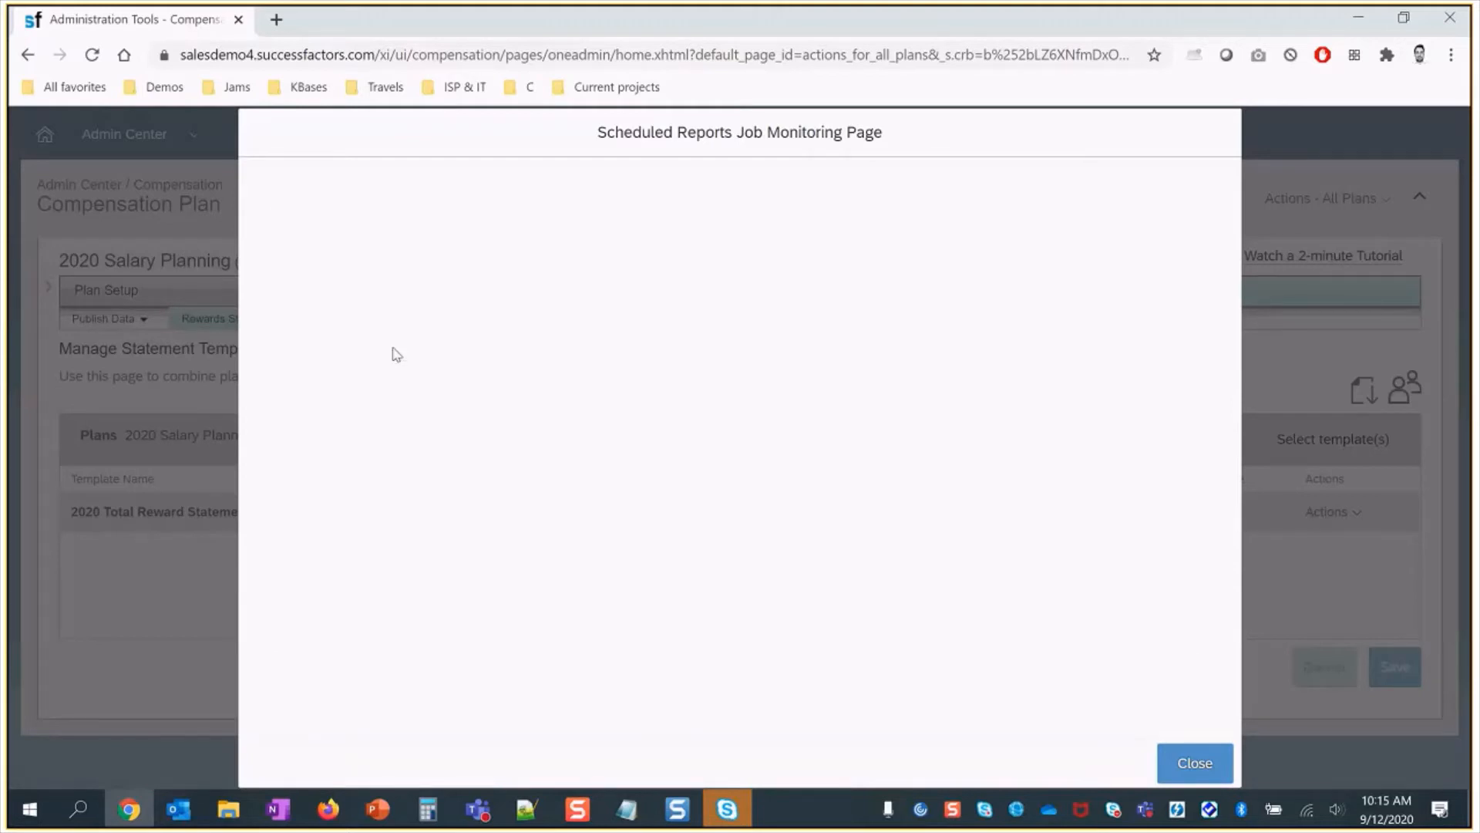
pyautogui.click(396, 348)
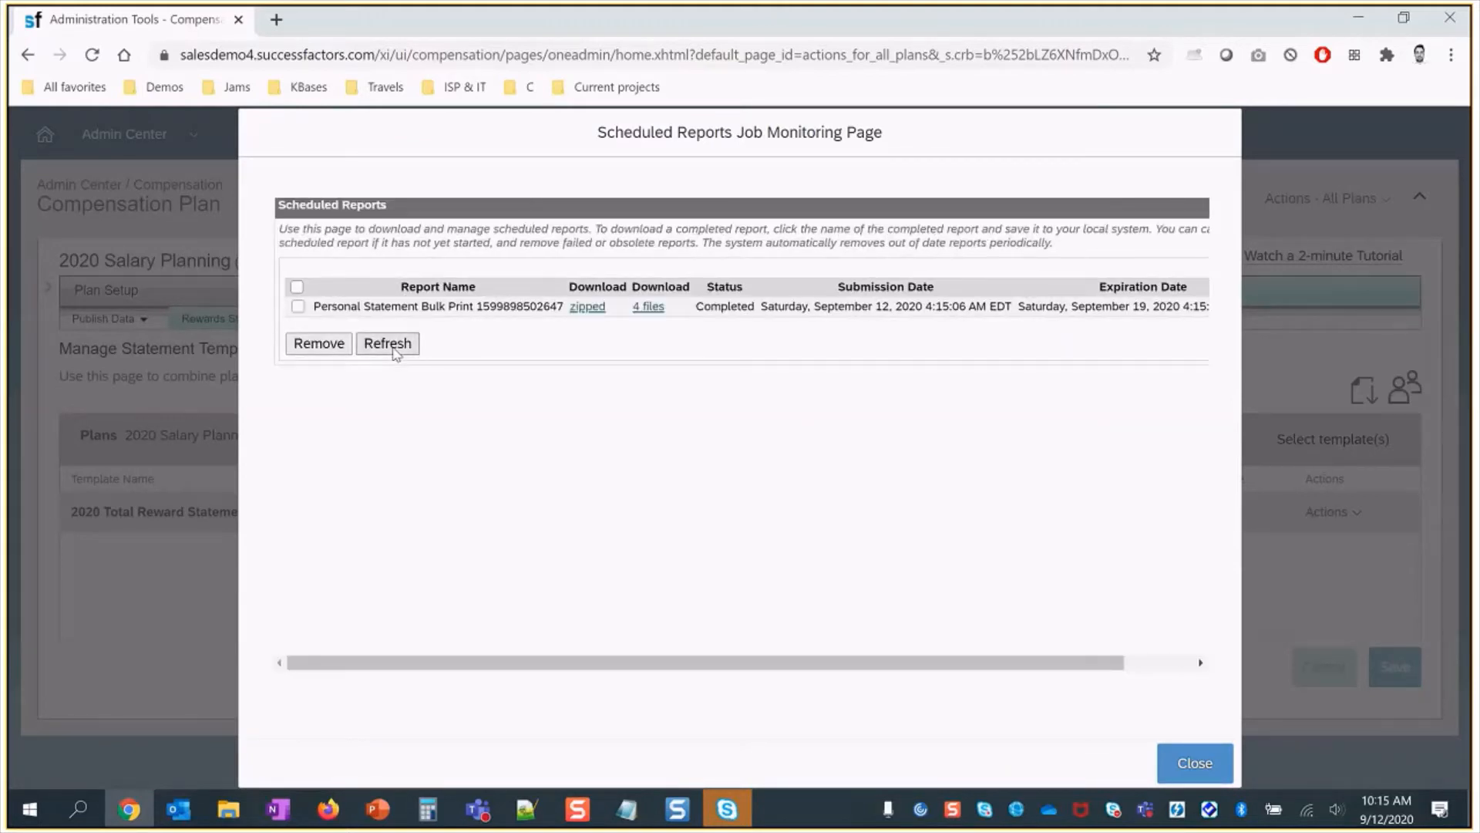
# - List the files of the Personal Statement Bulk Print report, then download and open the first PDF
pyautogui.moveTo(642, 320)
pyautogui.click(668, 341)
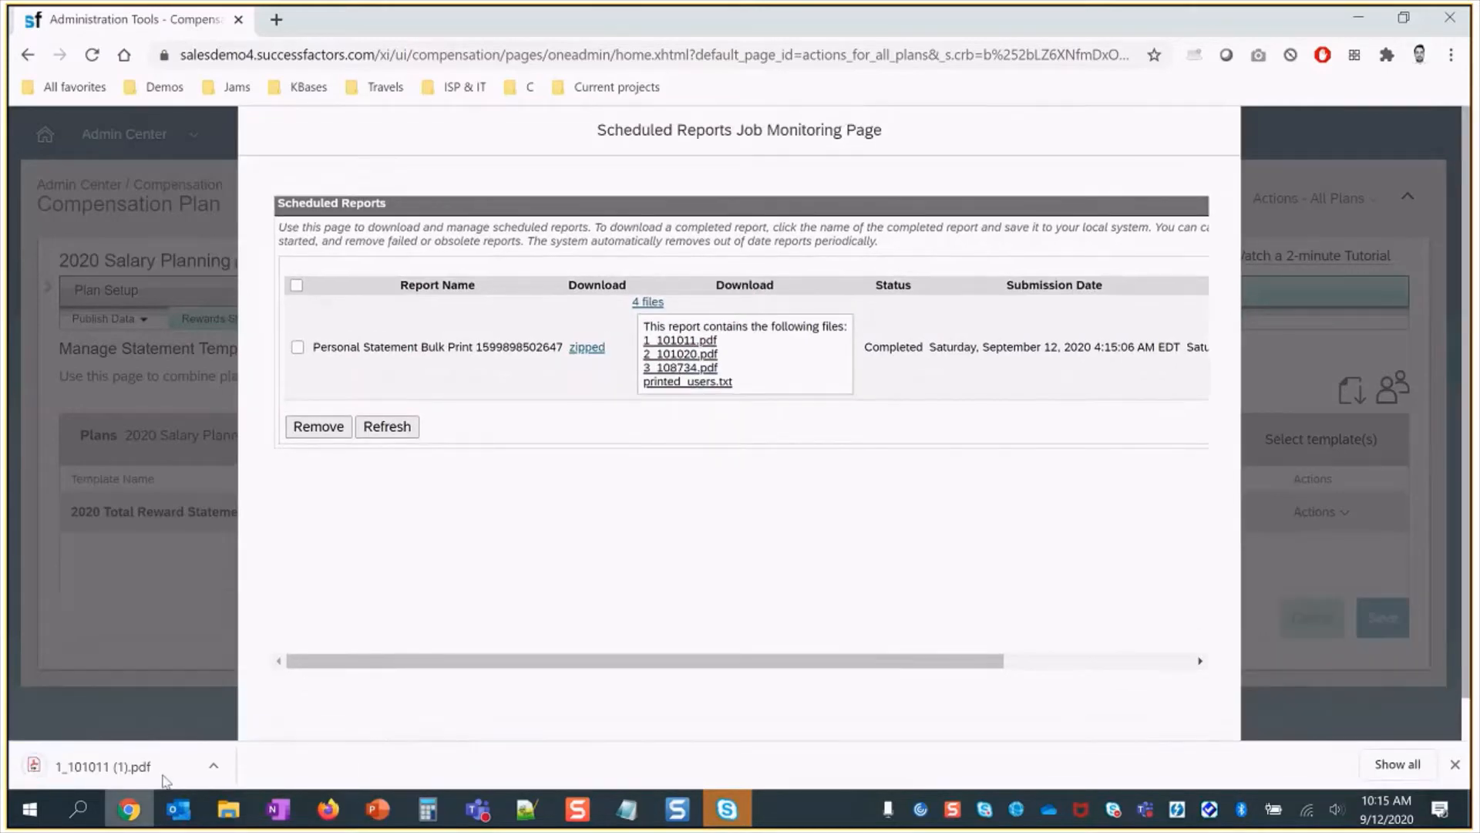
pyautogui.click(167, 769)
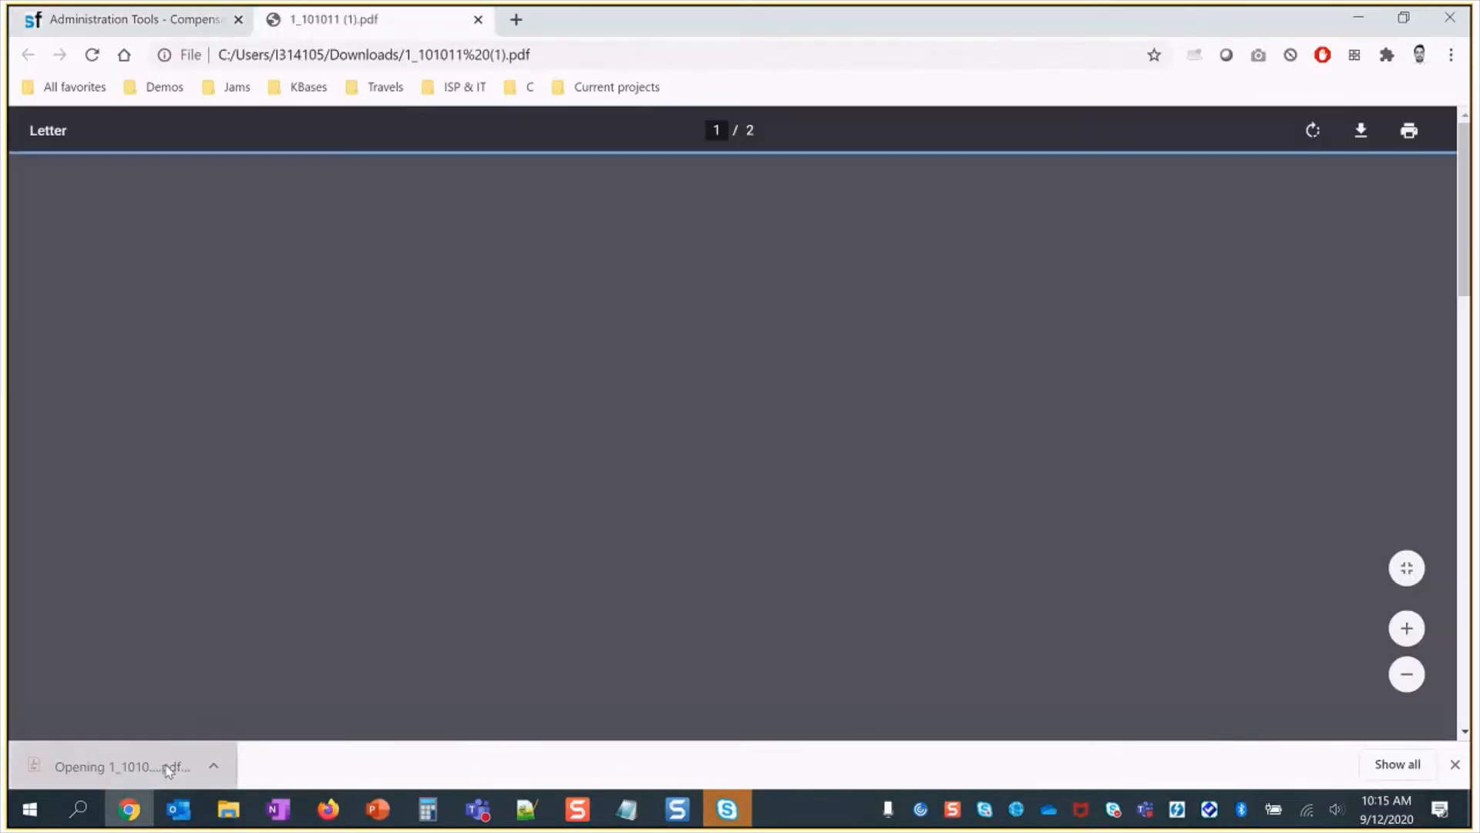
# - Review the statement PDF's employee information, letter text, signature and Current, Rewards and New tables, then close the document
pyautogui.scroll(-2, 656, 521)
pyautogui.scroll(-4, 655, 520)
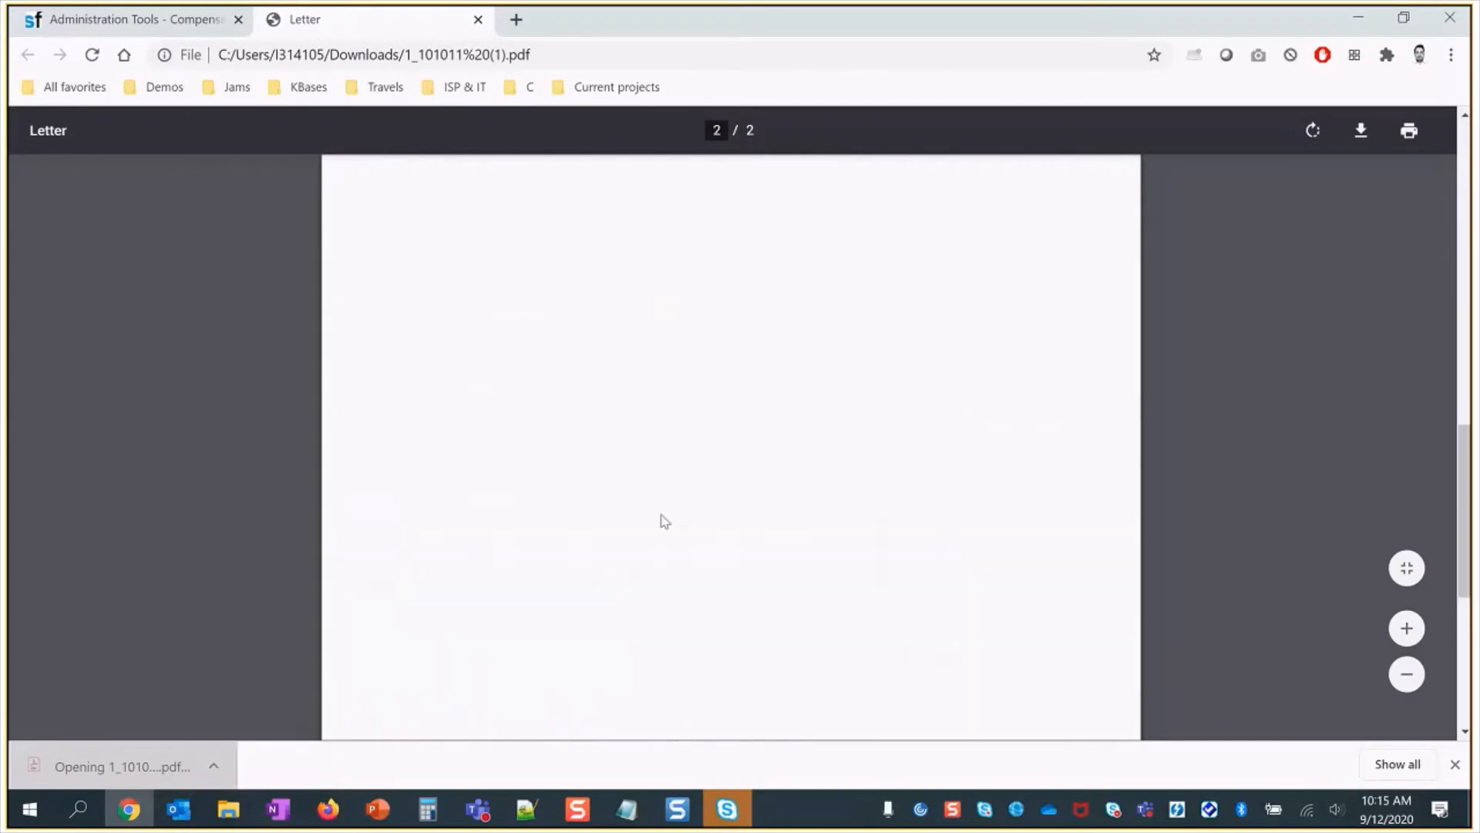
pyautogui.scroll(1, 663, 520)
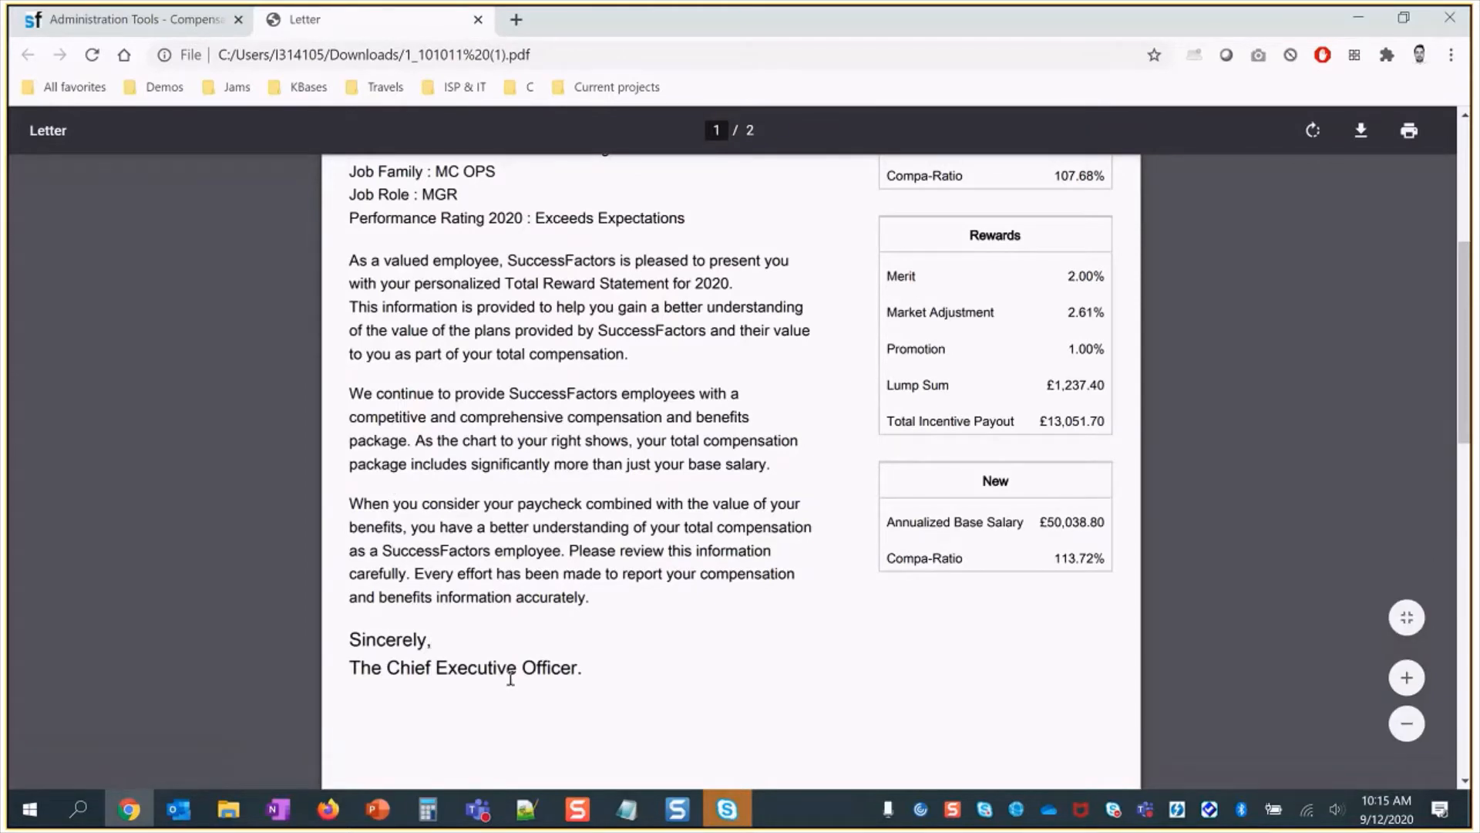
pyautogui.moveTo(591, 687); pyautogui.dragTo(411, 619)
pyautogui.click(411, 619)
pyautogui.scroll(-3, 389, 628)
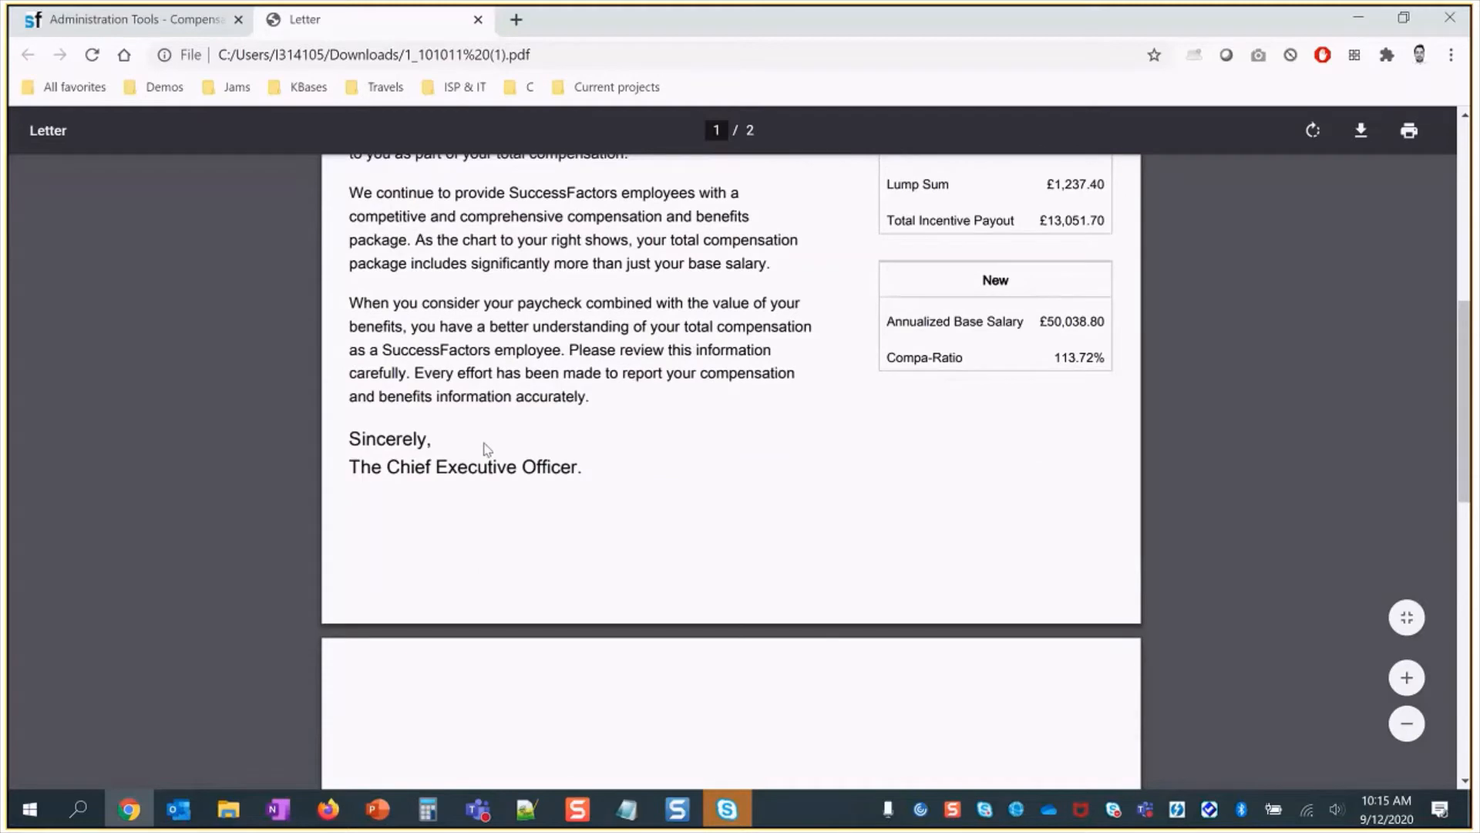
pyautogui.scroll(4, 615, 468)
pyautogui.scroll(3, 615, 468)
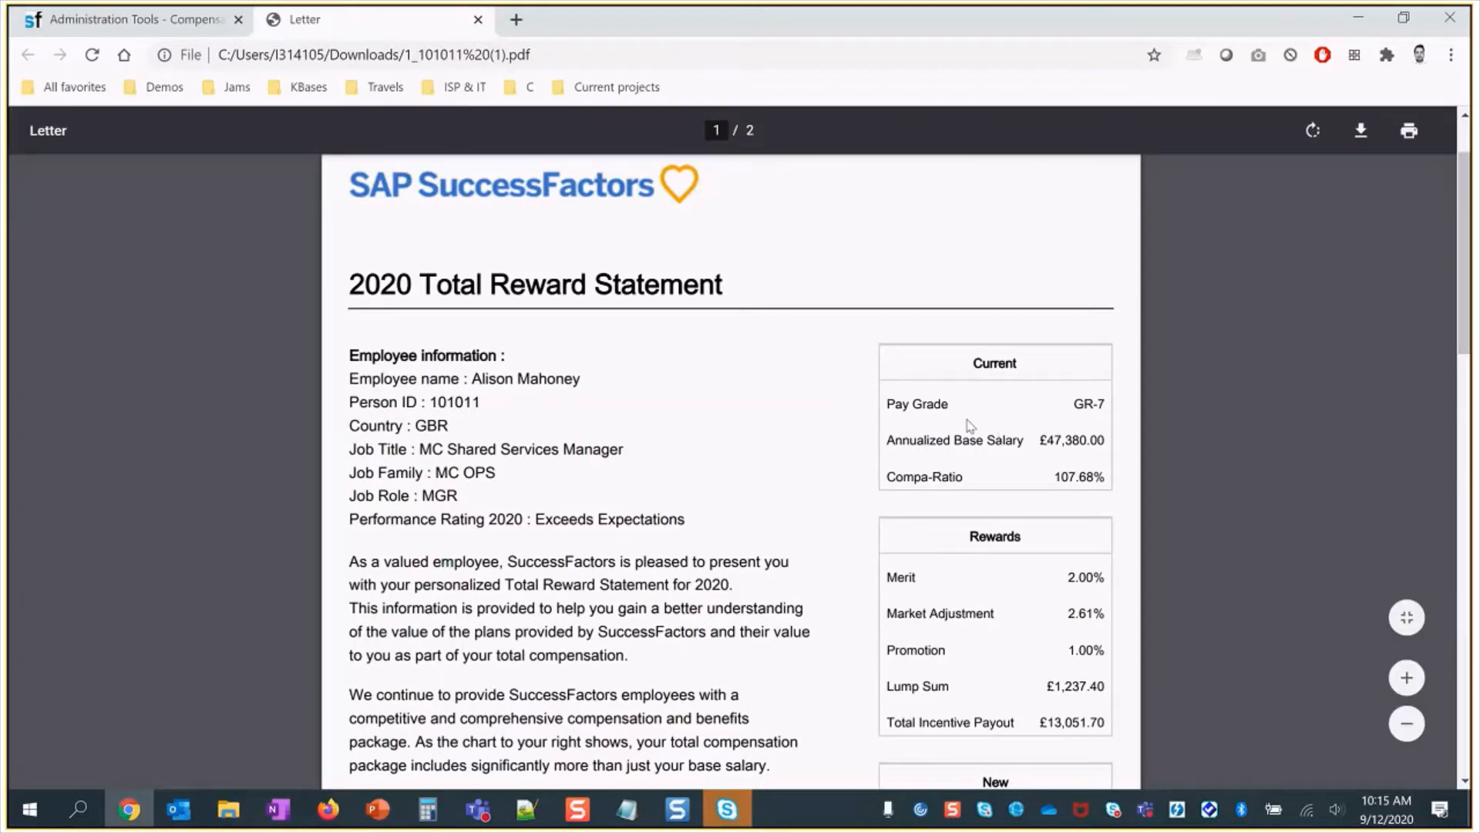
pyautogui.scroll(-4, 704, 532)
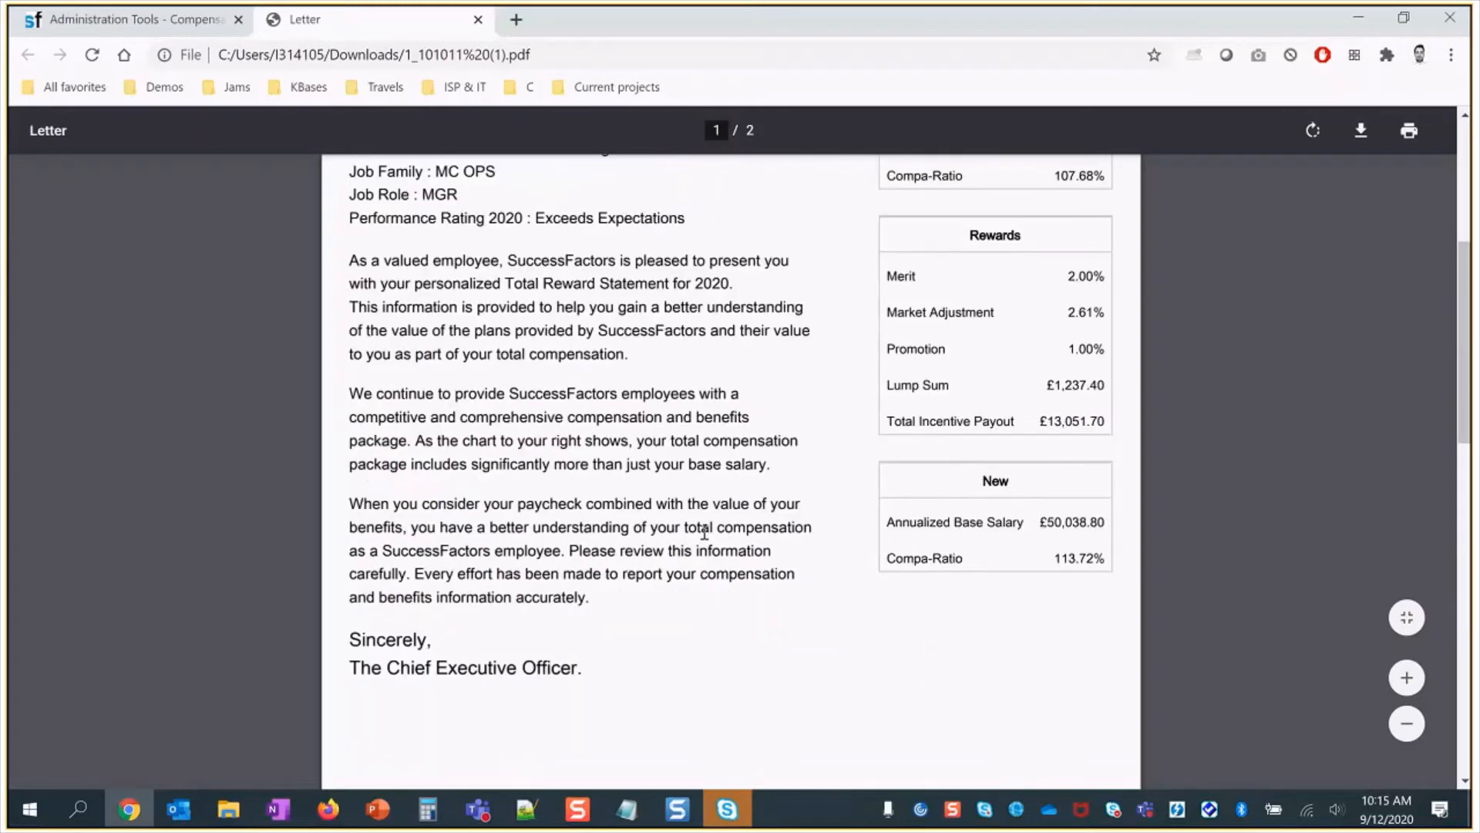
pyautogui.scroll(-3, 704, 532)
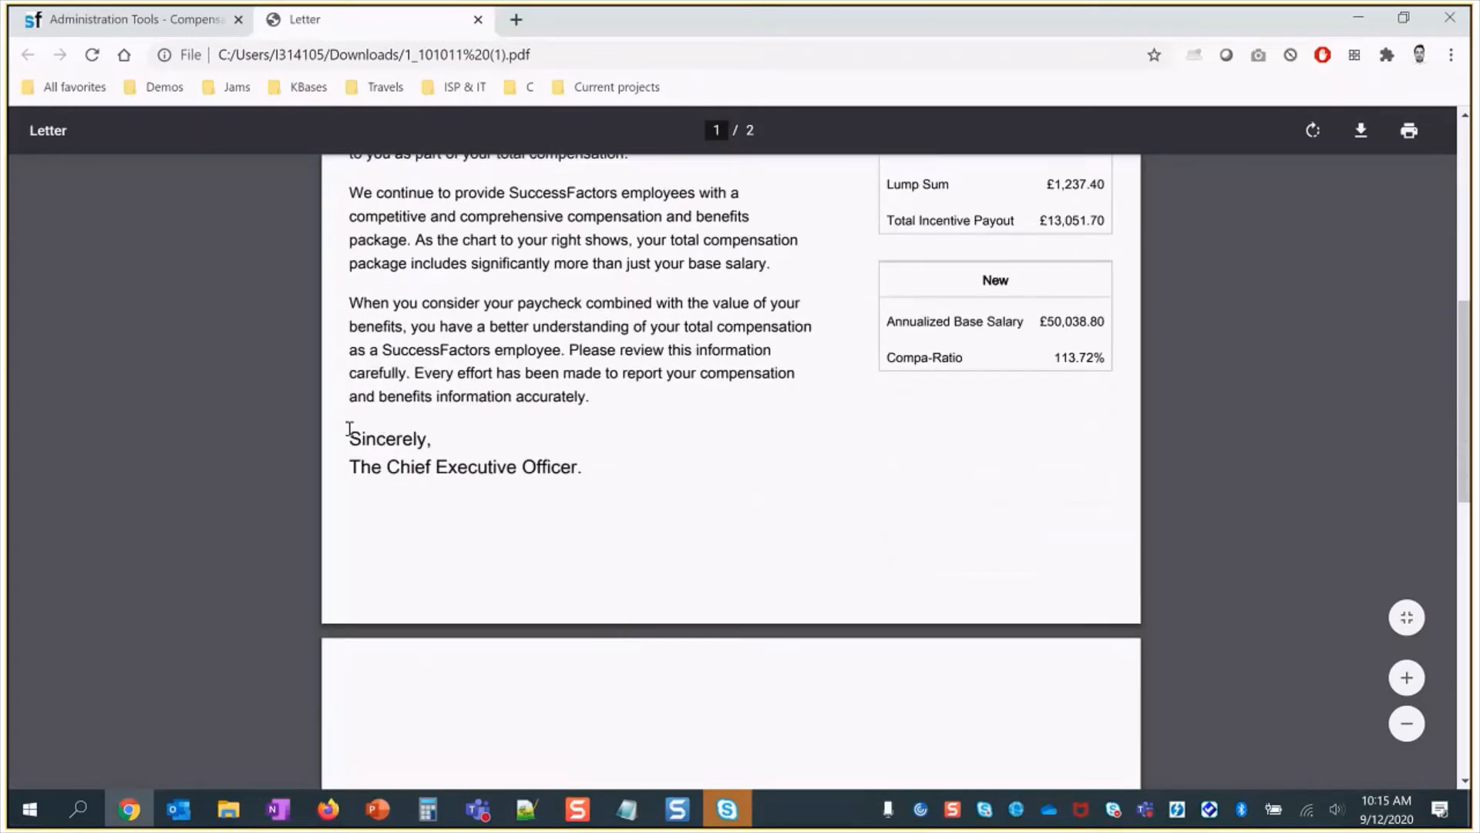
pyautogui.moveTo(381, 303); pyautogui.dragTo(471, 304)
pyautogui.click(732, 303)
pyautogui.scroll(2, 732, 309)
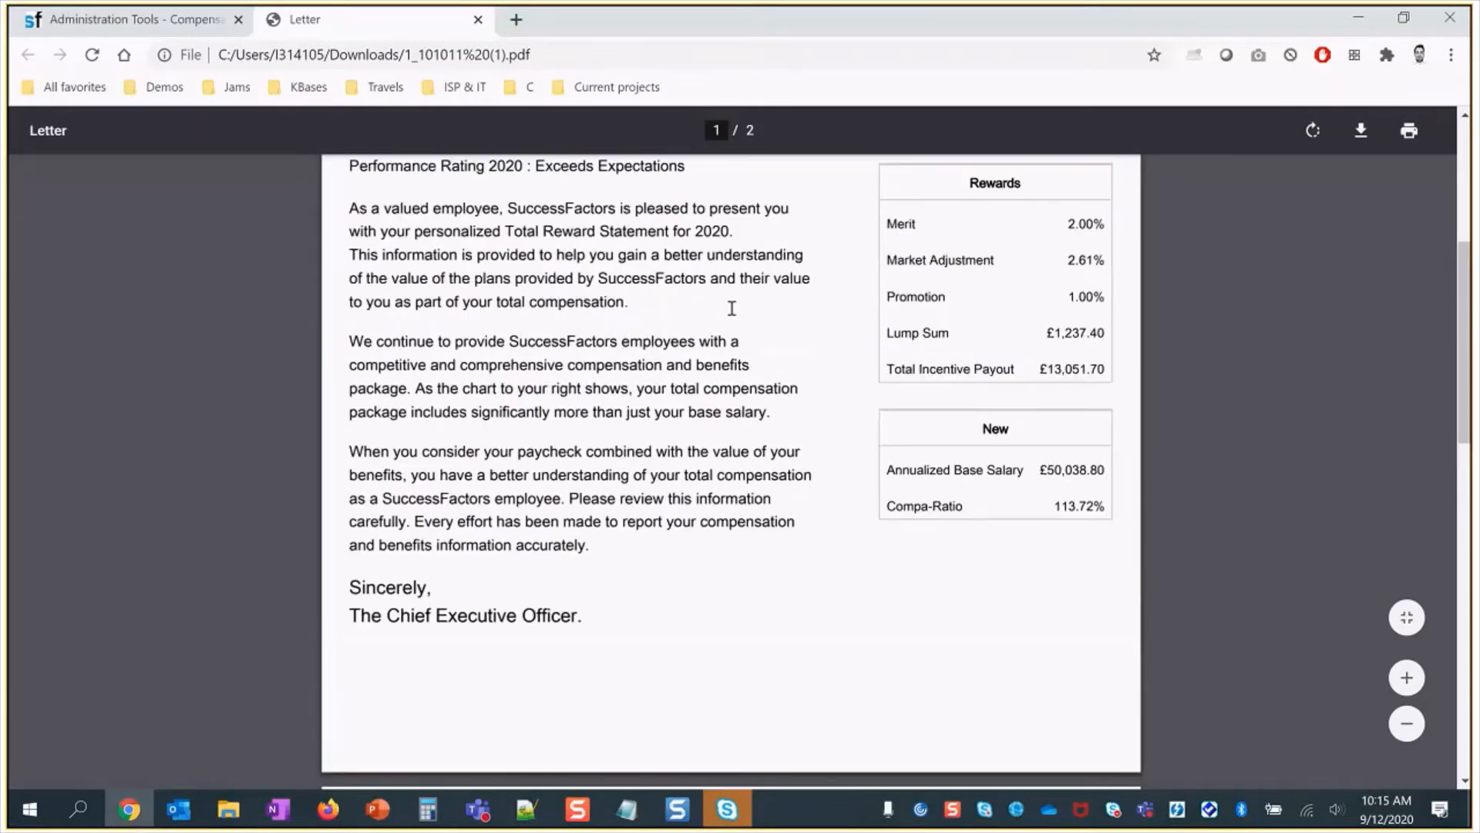
pyautogui.scroll(2, 732, 309)
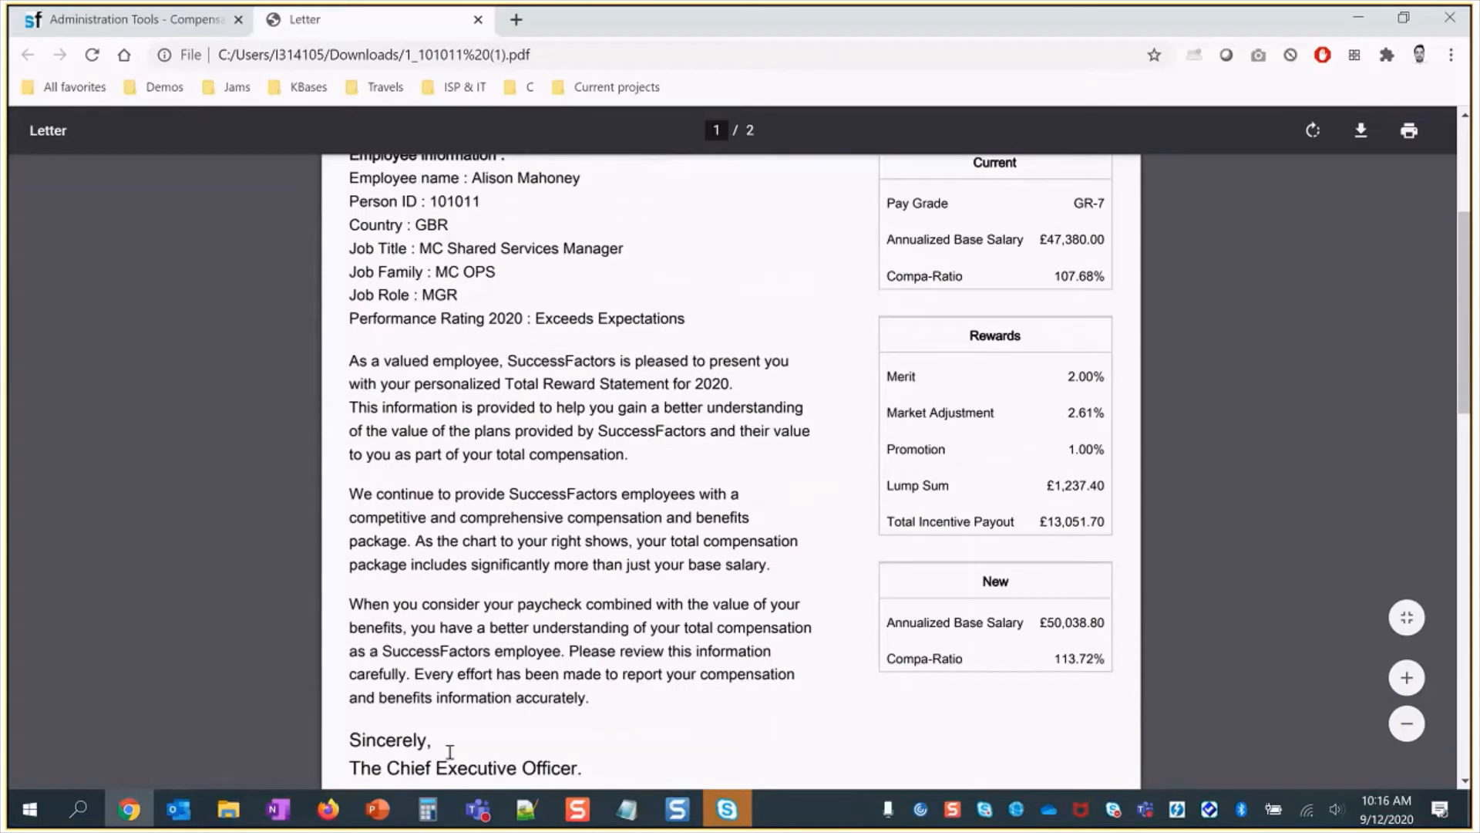
pyautogui.click(477, 21)
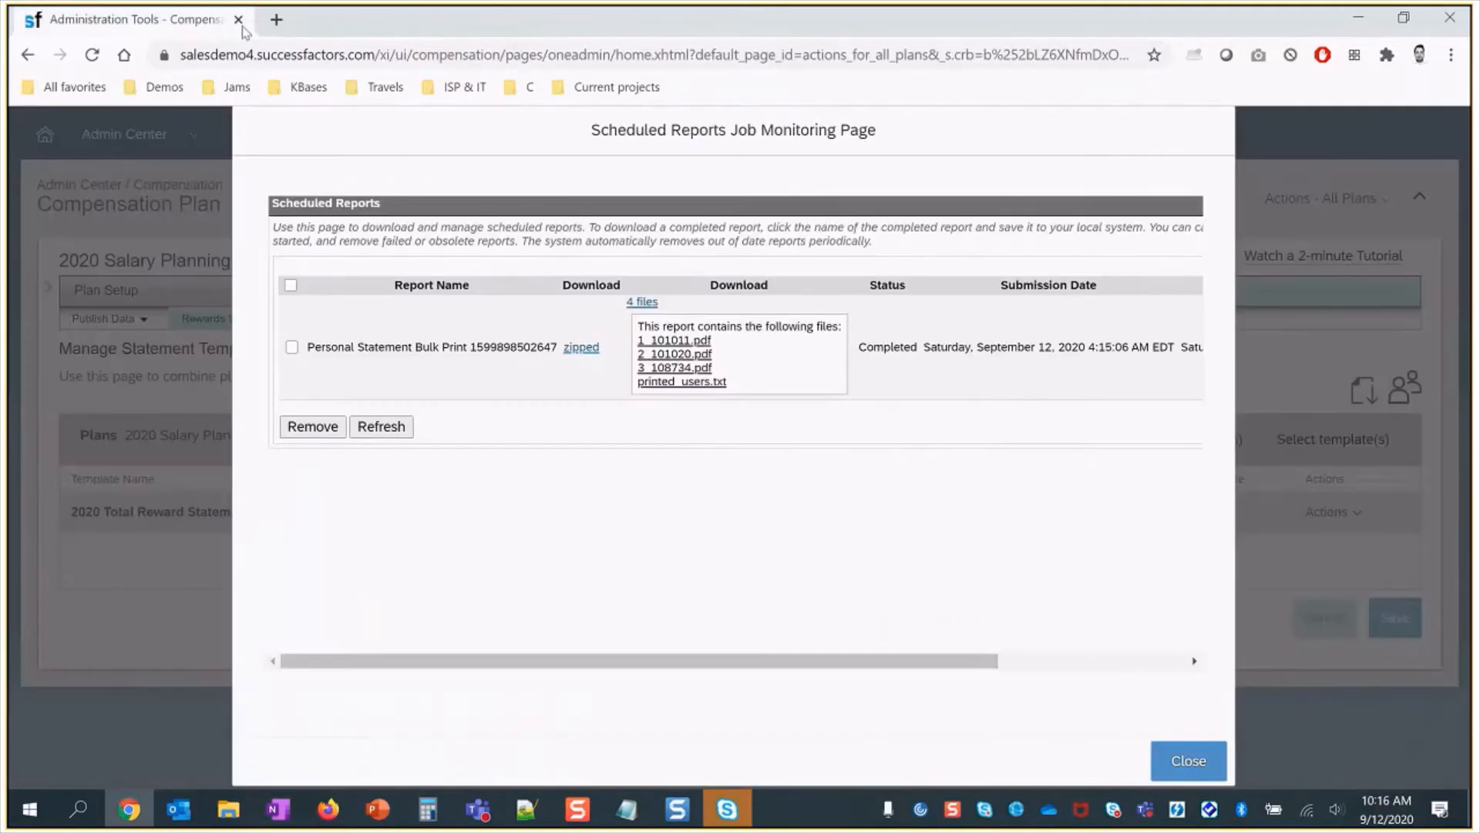
# - Remove the Personal Statement Bulk Print report from the scheduled reports and close the monitoring page
pyautogui.click(298, 350)
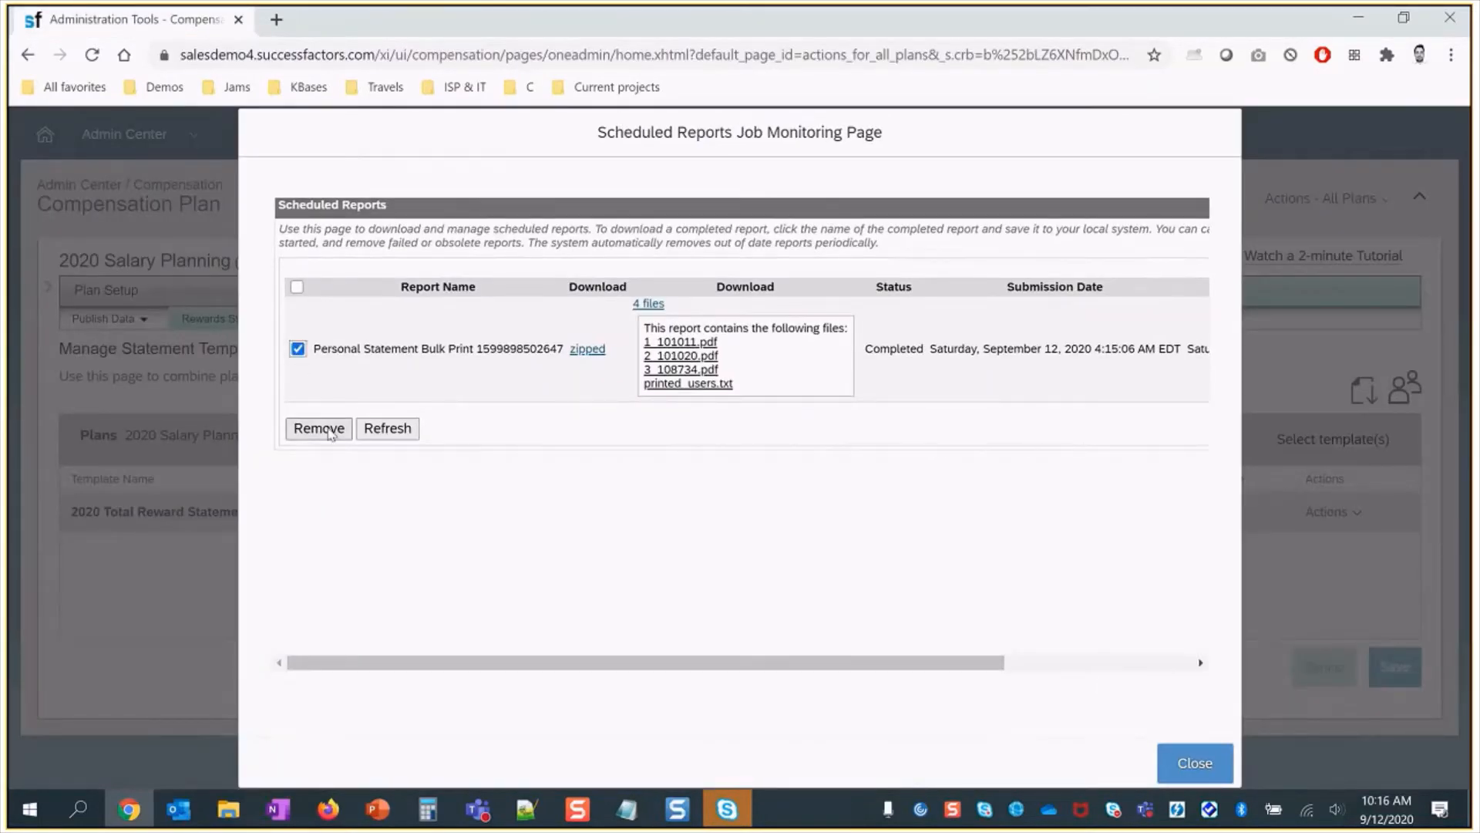
pyautogui.click(319, 429)
pyautogui.click(1179, 762)
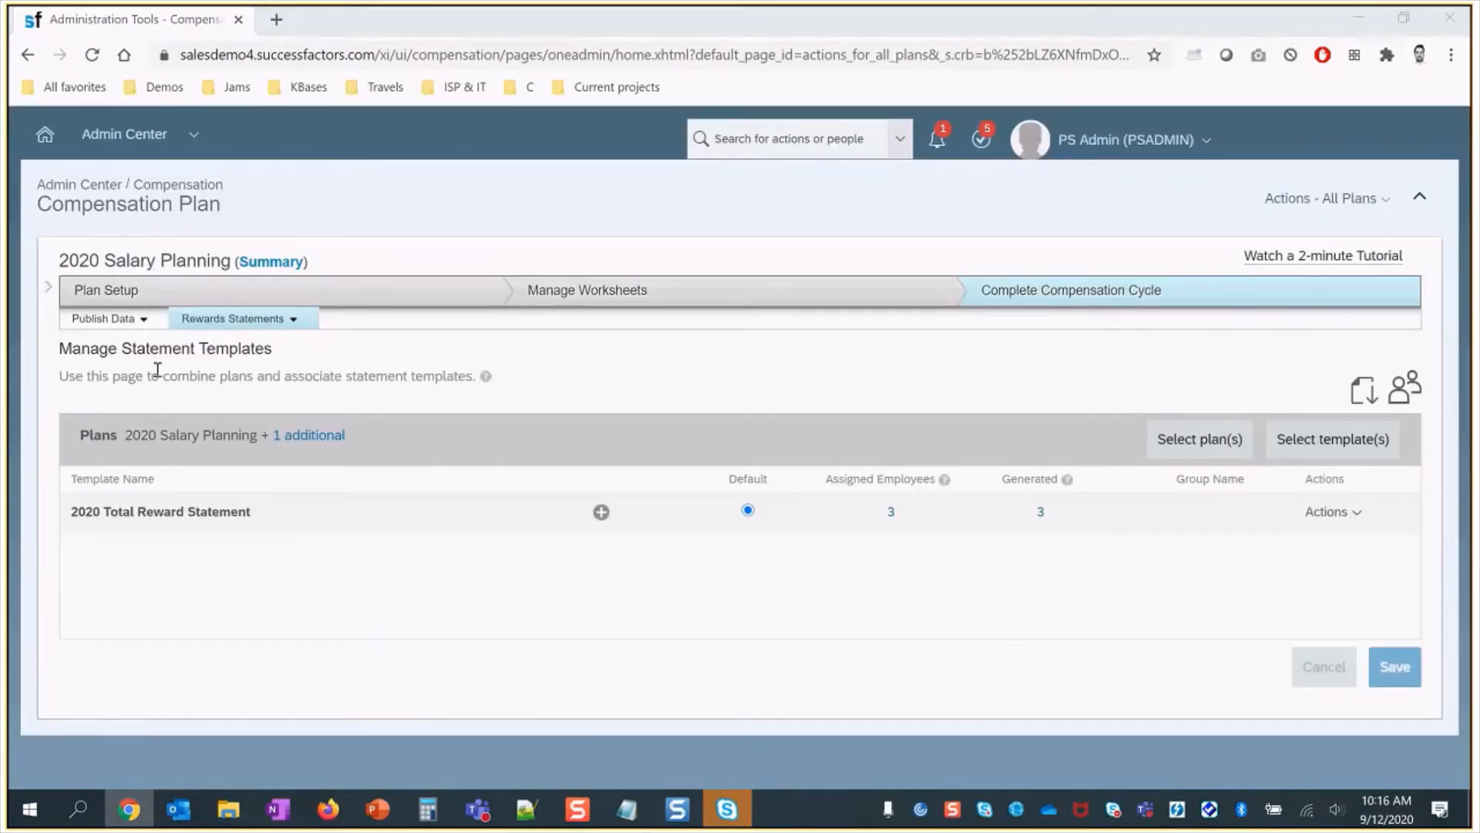
# - Switch to File Explorer, delete the downloaded statement PDF from the Downloads folder and close the window
pyautogui.press('super+e')
pyautogui.click(117, 167)
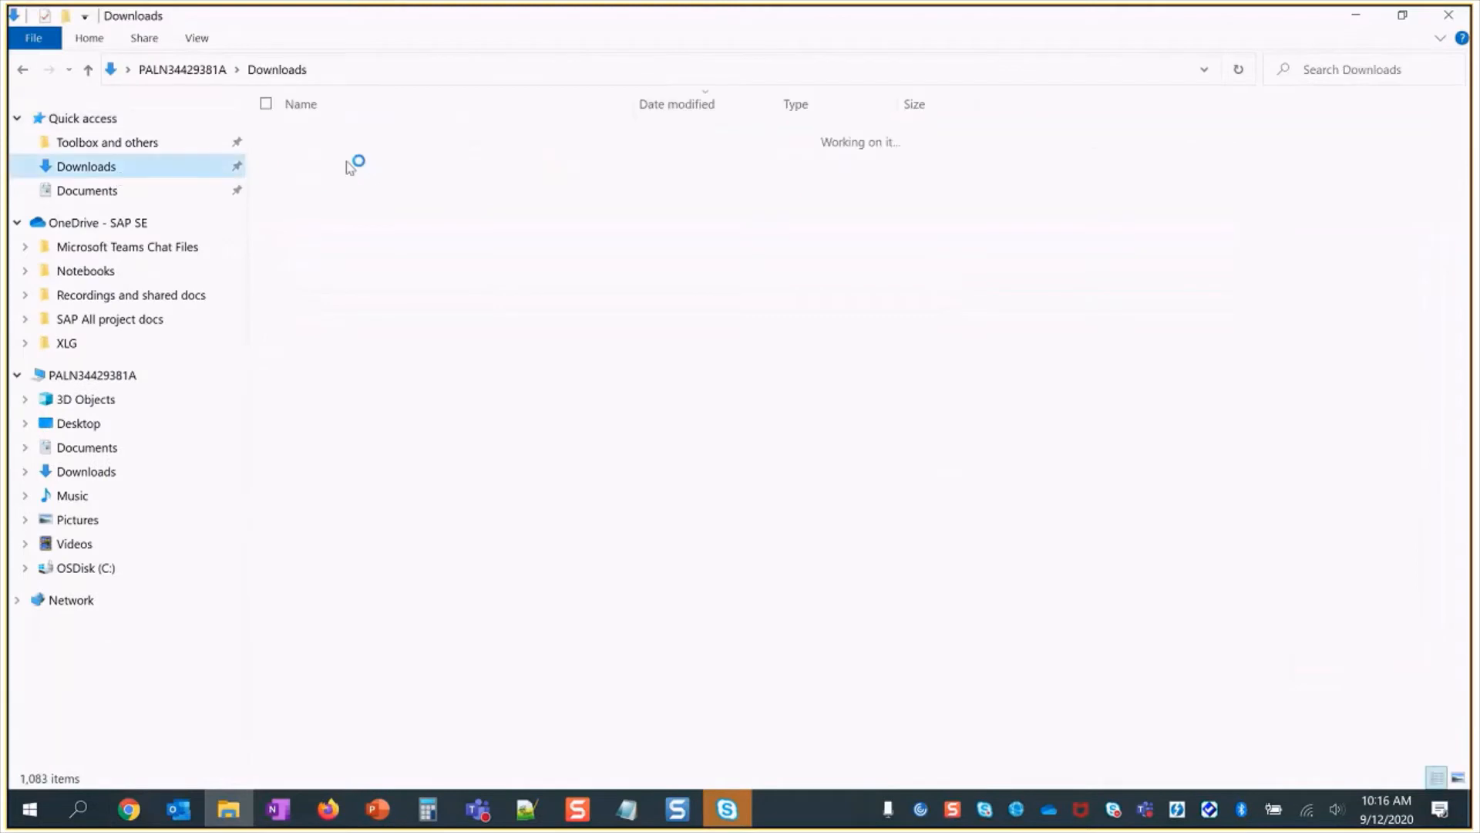
pyautogui.click(354, 165)
pyautogui.press('F2')
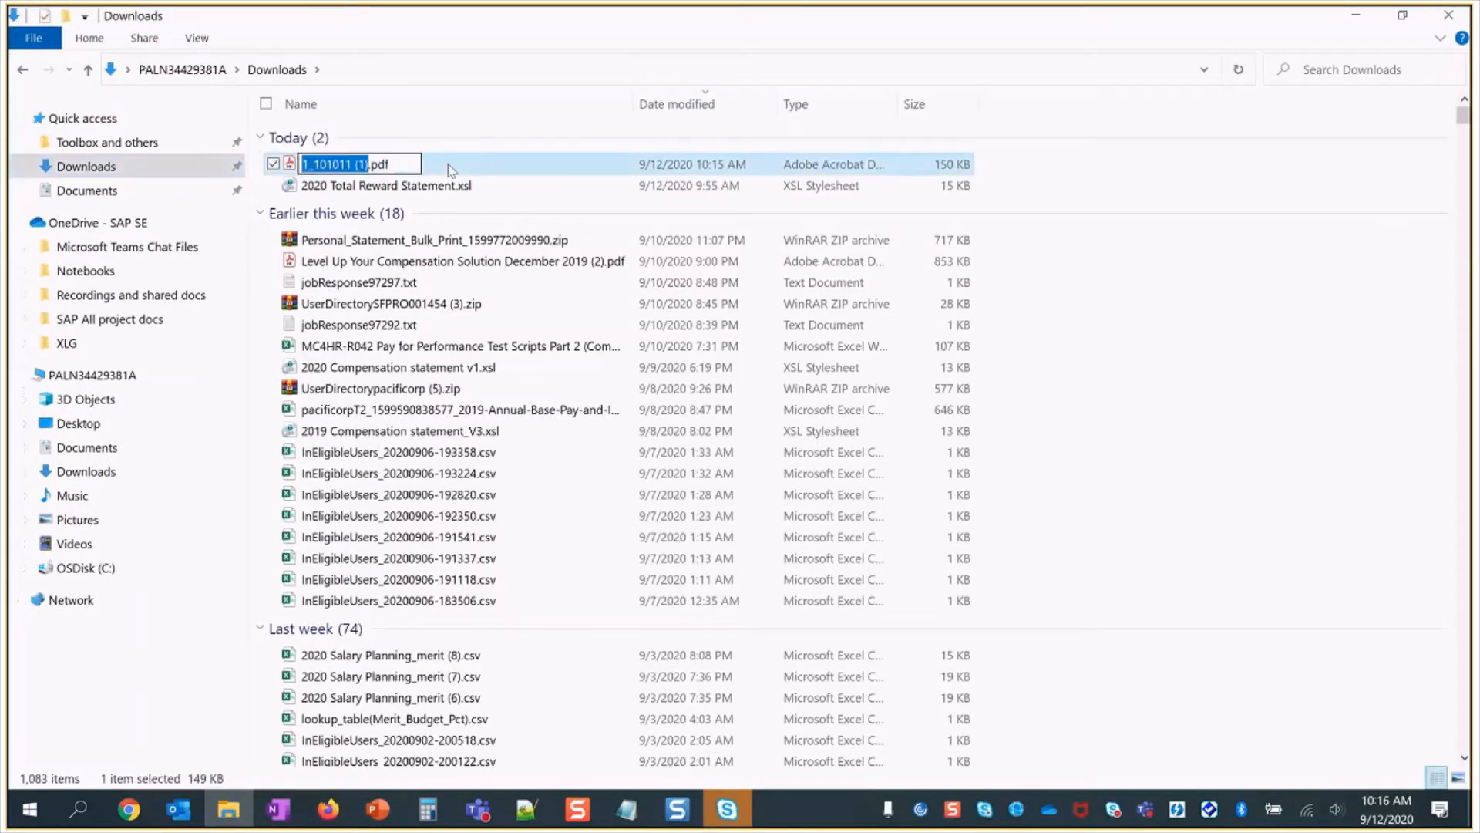
pyautogui.press('Escape')
pyautogui.press('Delete')
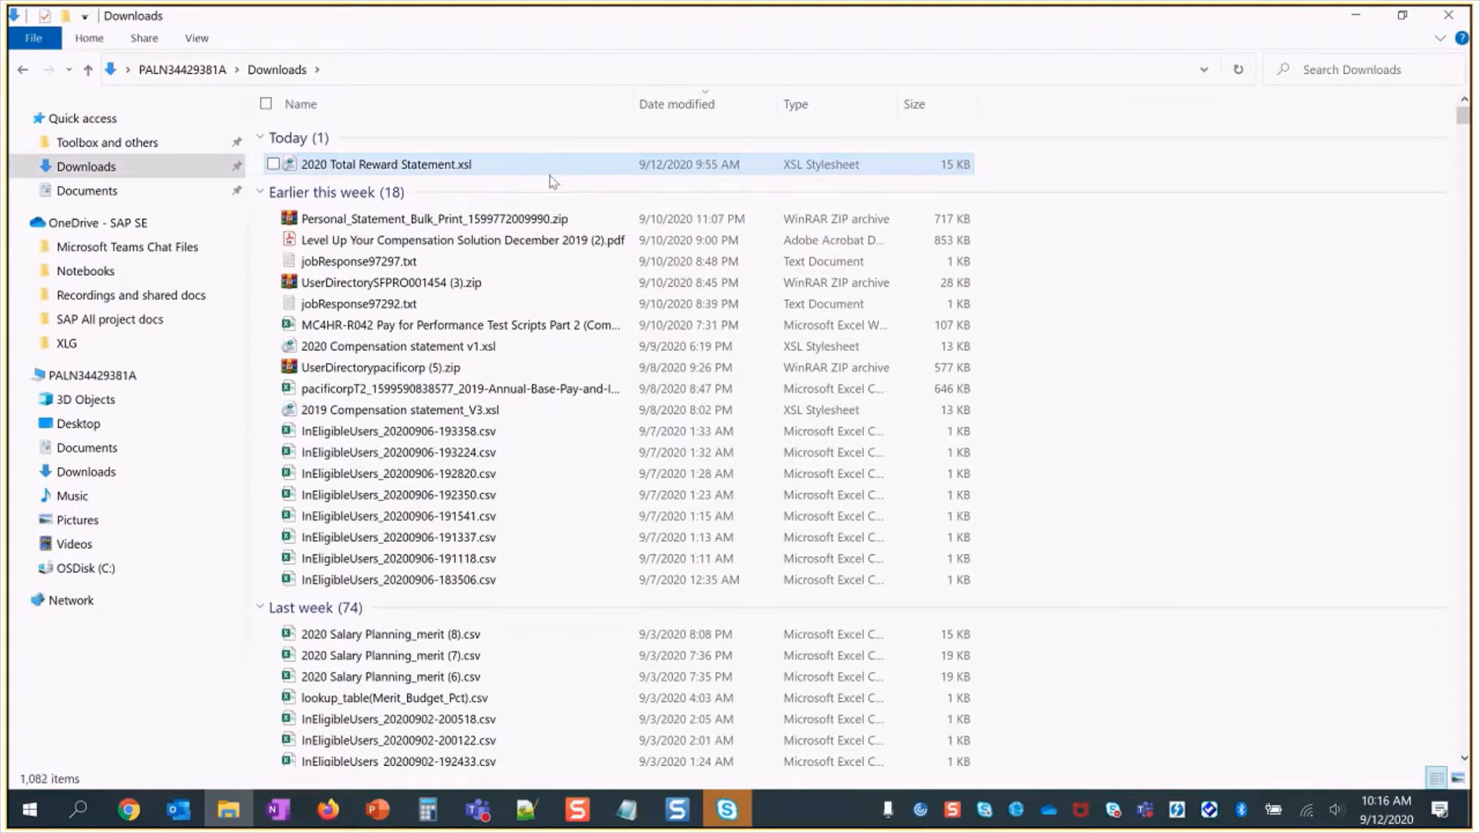
pyautogui.click(1449, 15)
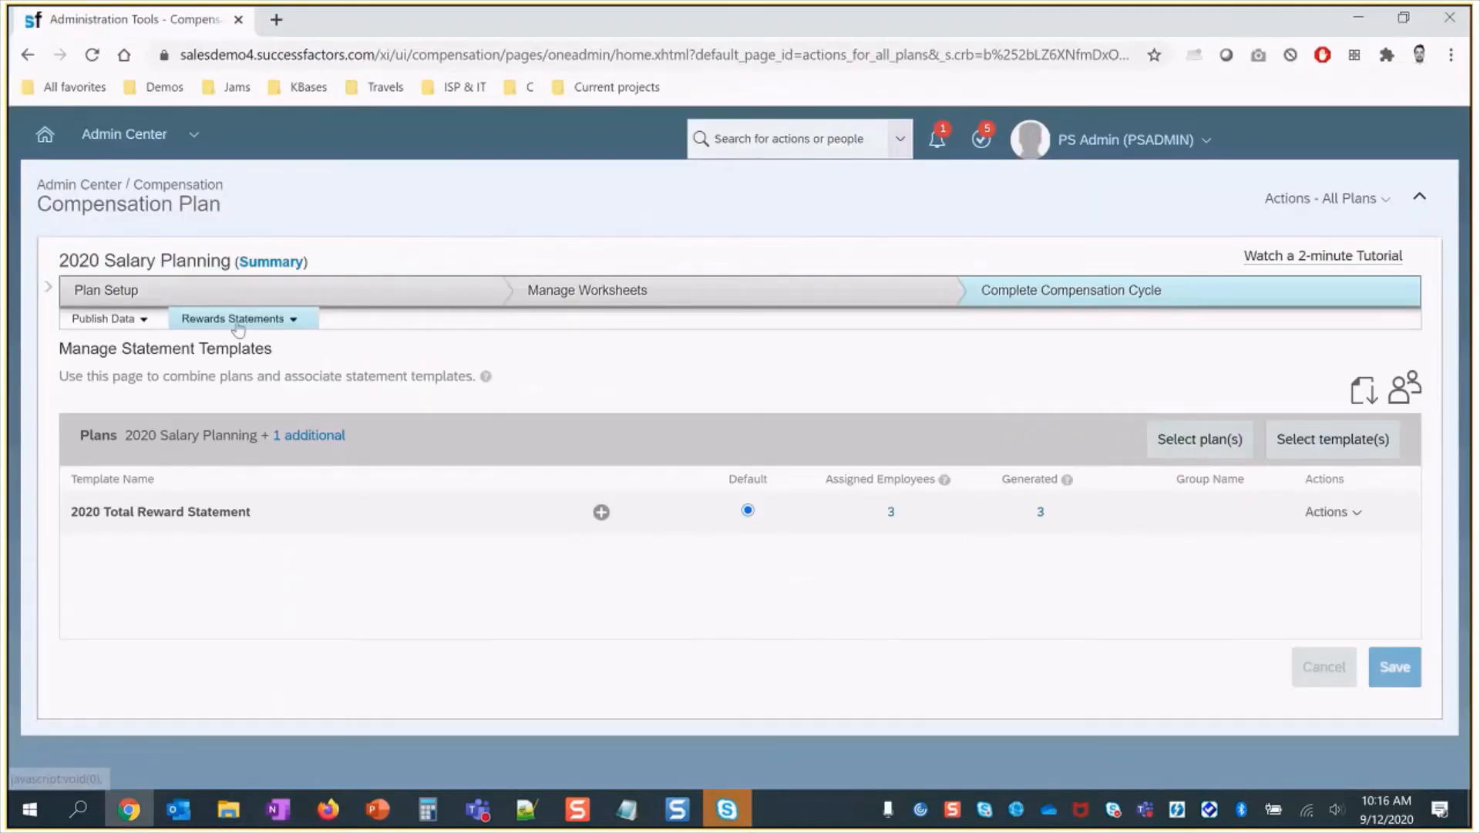
# - Open the actions for all plans, reduce the browser zoom to 90%, and open the 2020 Total Reward Statement template for editing
pyautogui.click(1320, 202)
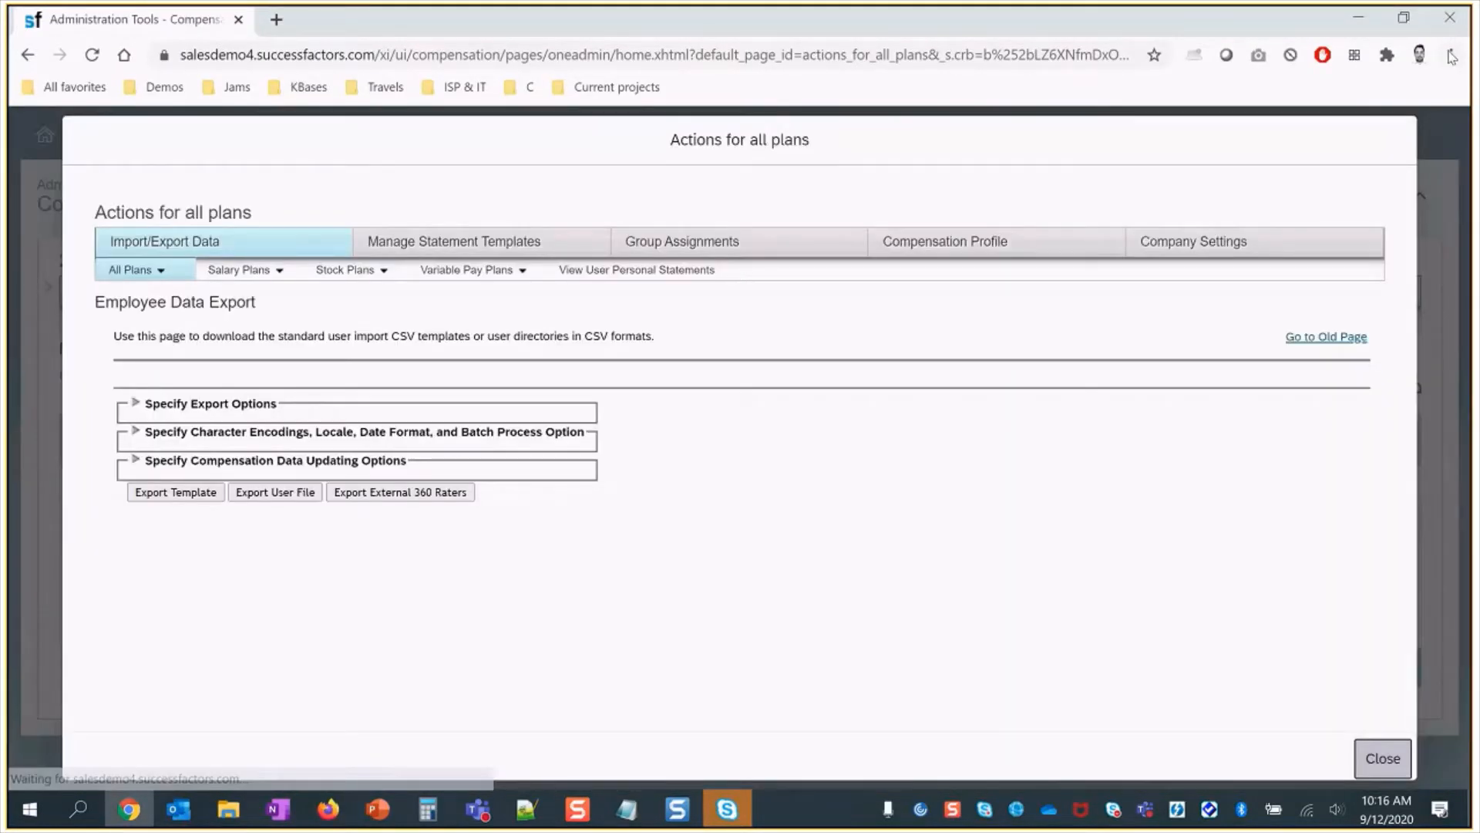
pyautogui.click(1451, 54)
pyautogui.click(1319, 242)
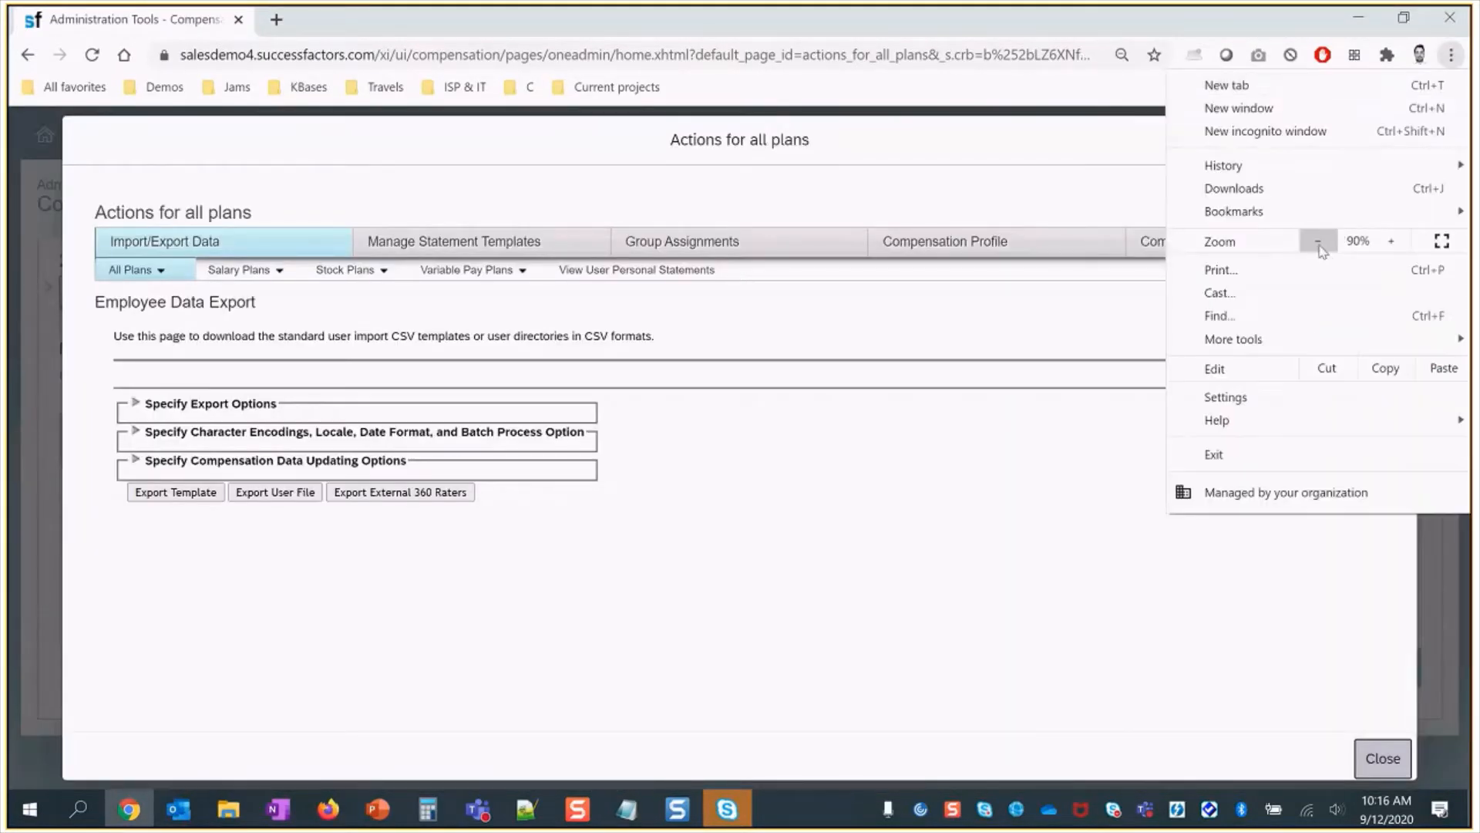
pyautogui.click(355, 286)
pyautogui.click(463, 266)
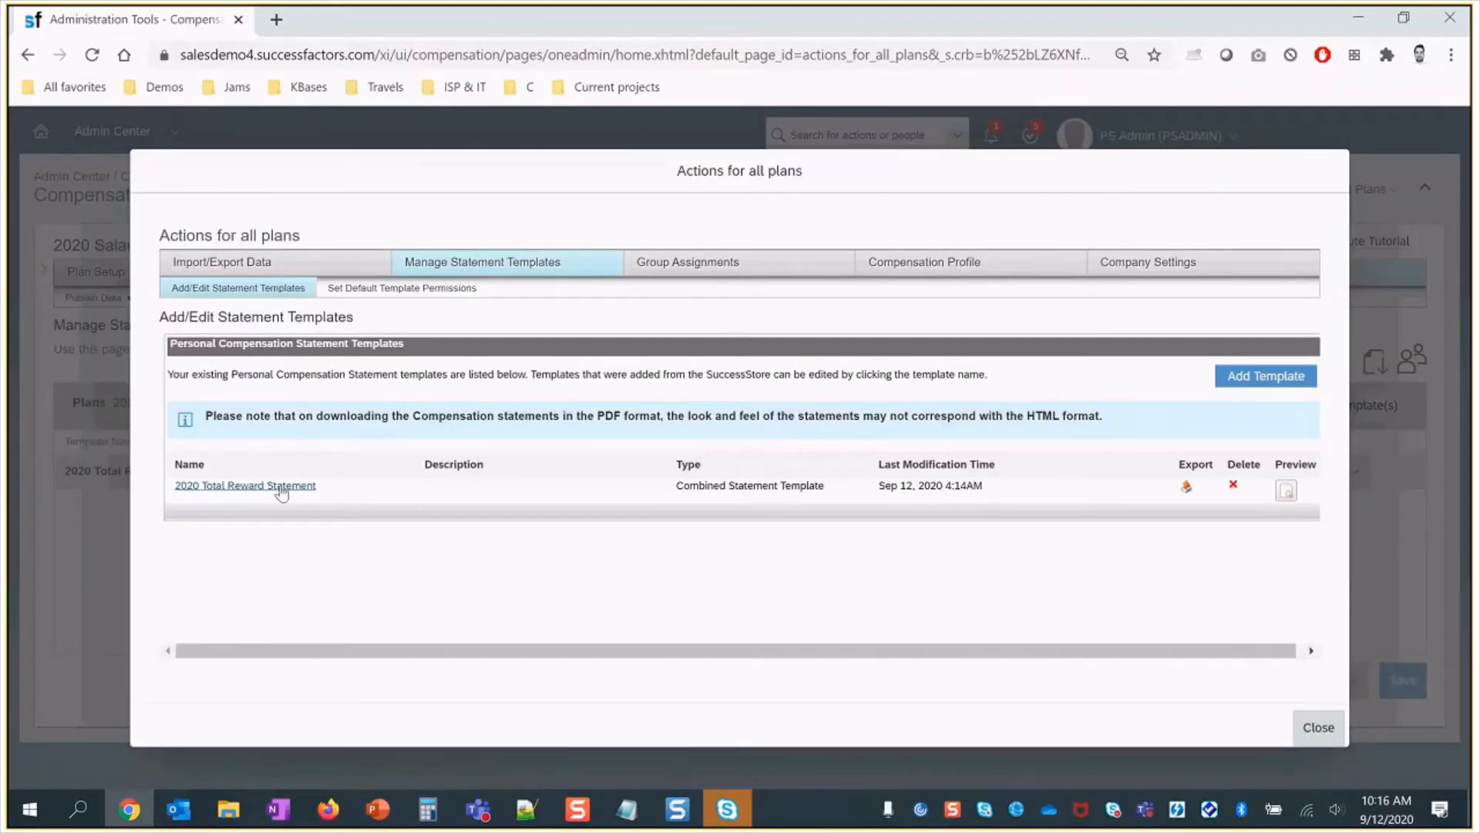
pyautogui.click(282, 486)
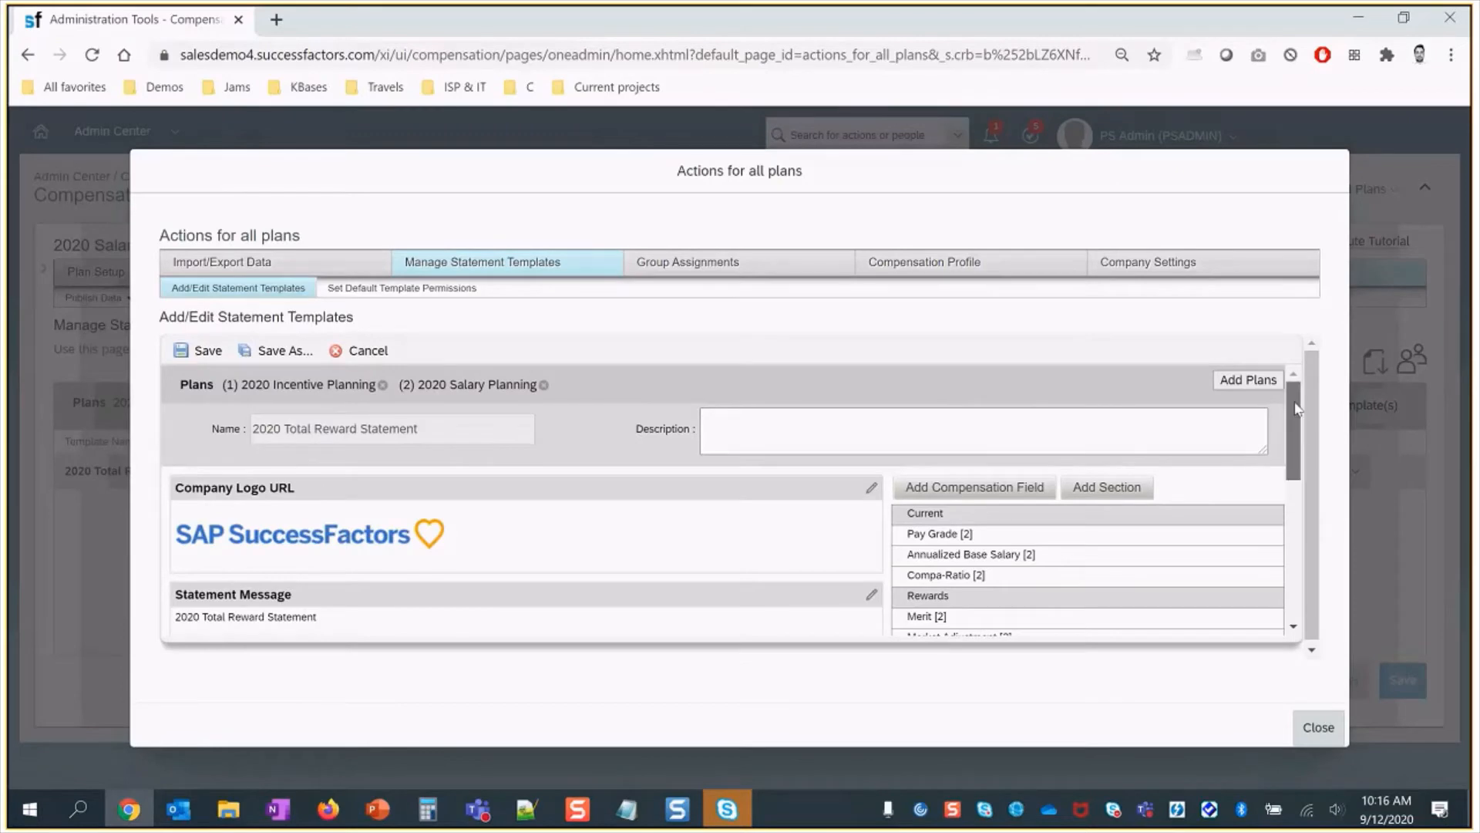
# - Set the entire Compensation Statement text to size XS and back to S, and save the template
pyautogui.scroll(-5, 1297, 409)
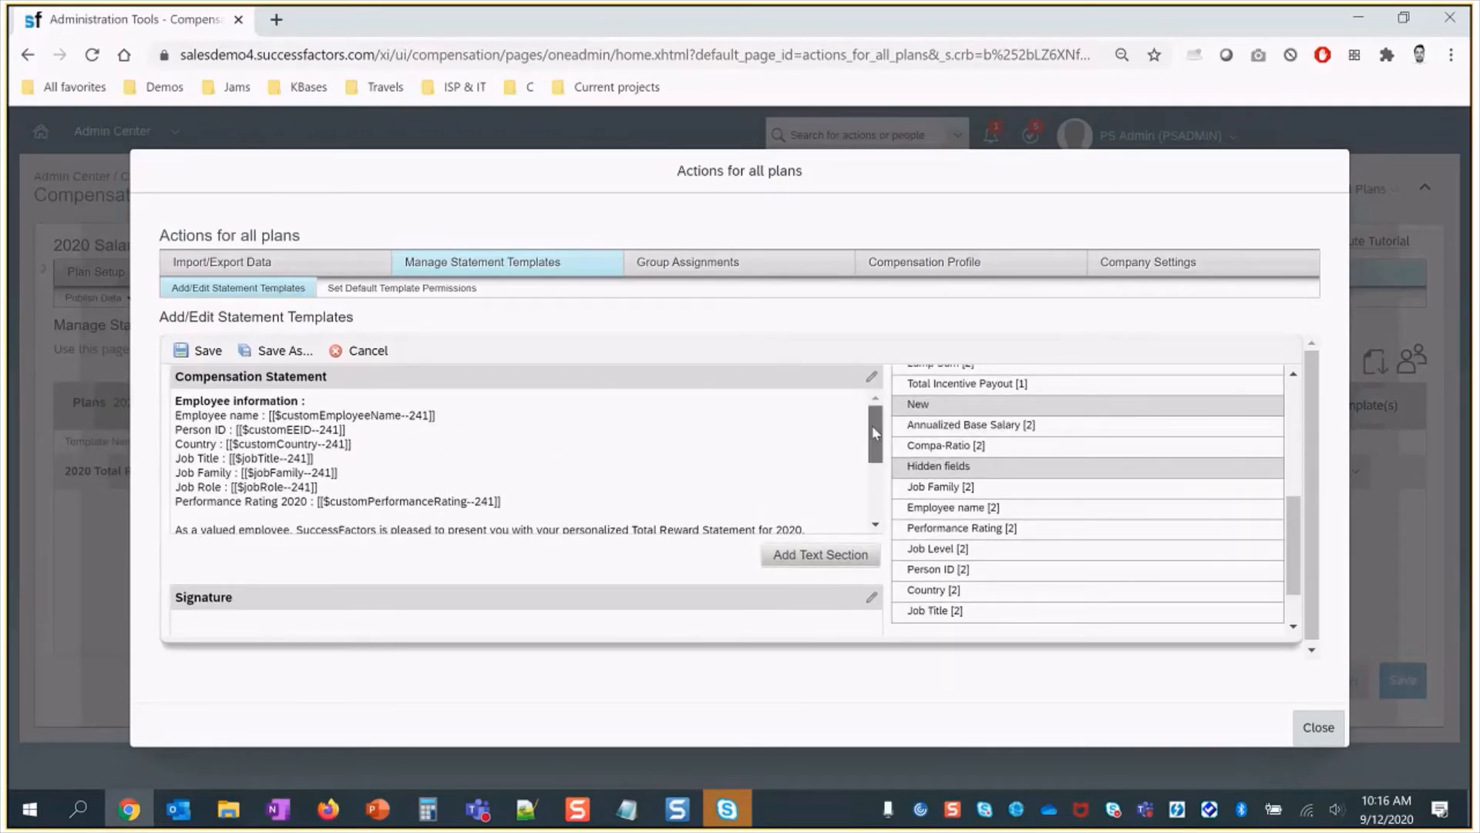
pyautogui.scroll(-3, 876, 431)
pyautogui.click(301, 517)
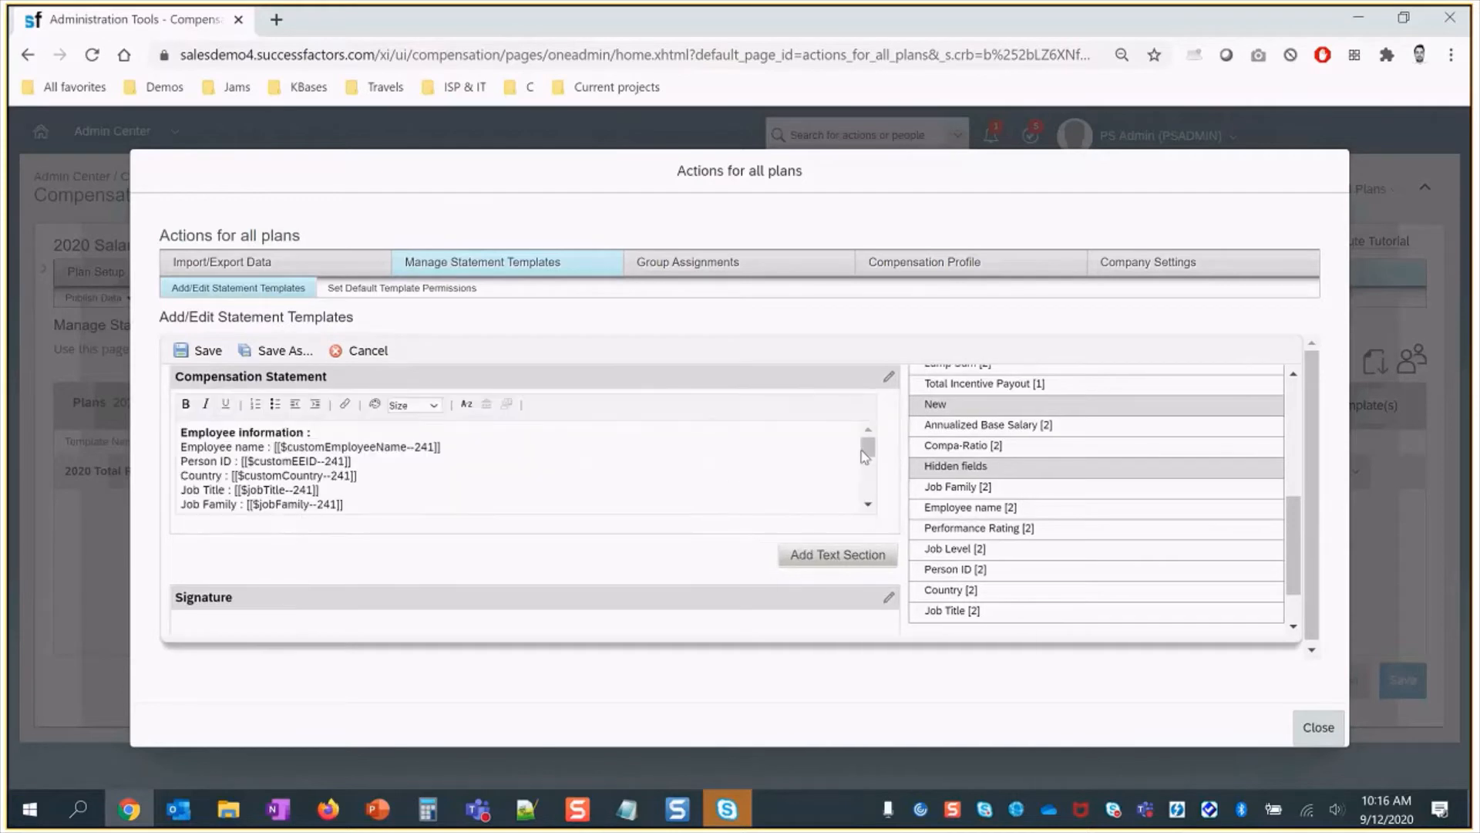
pyautogui.scroll(-3, 865, 456)
pyautogui.click(312, 505)
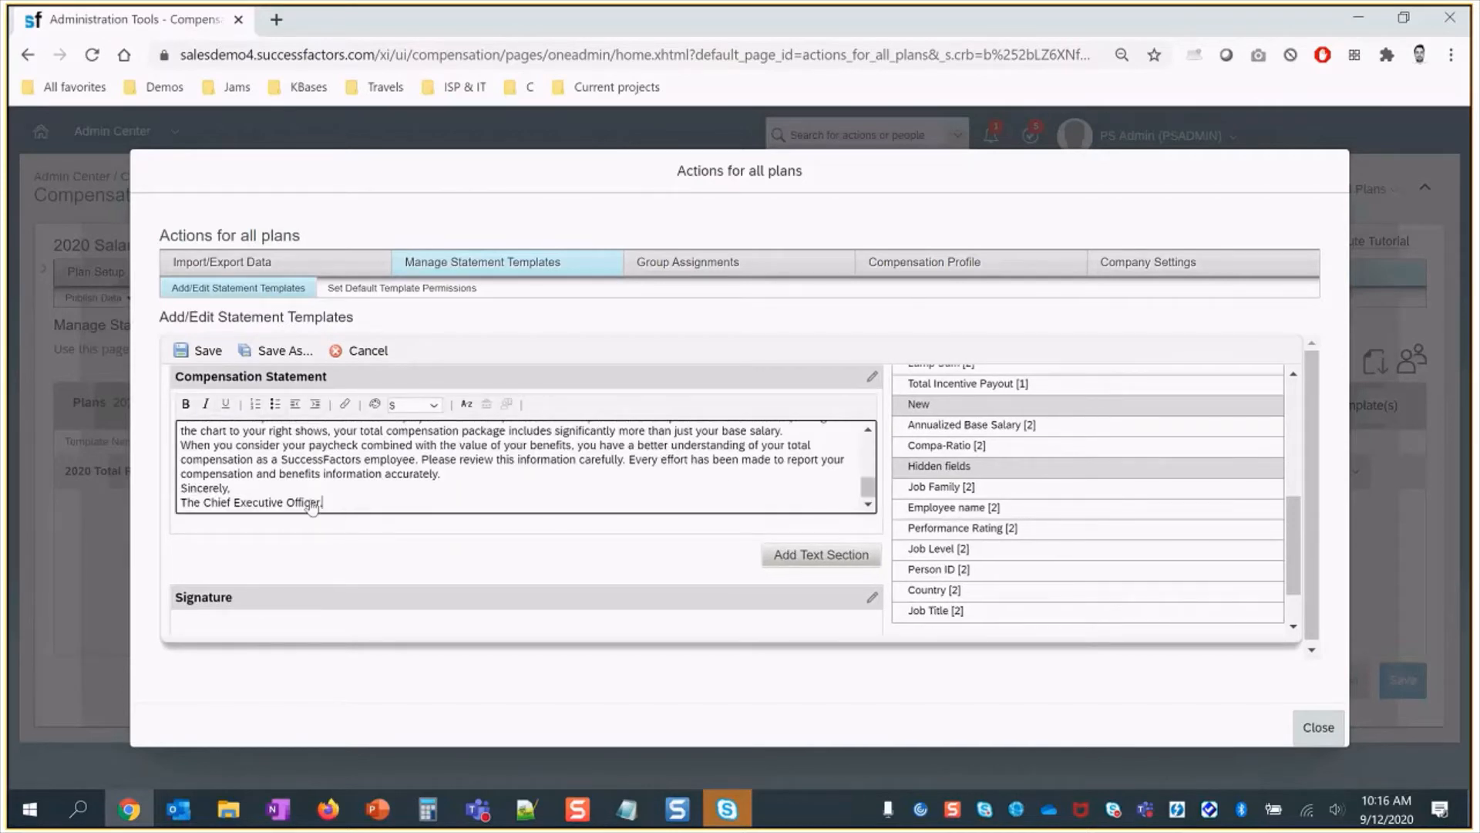
pyautogui.moveTo(313, 506); pyautogui.dragTo(186, 417)
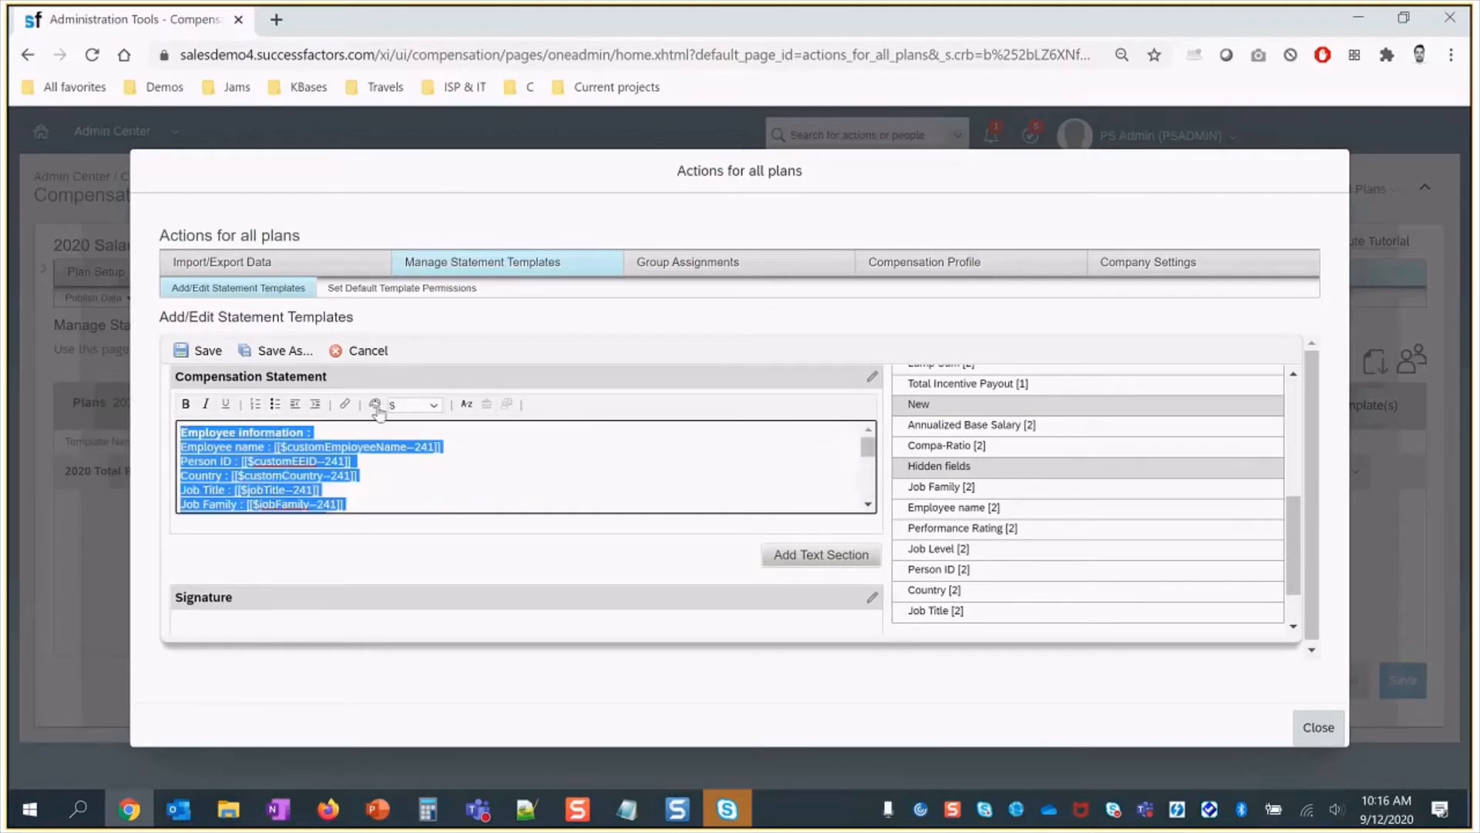
pyautogui.click(415, 405)
pyautogui.click(407, 461)
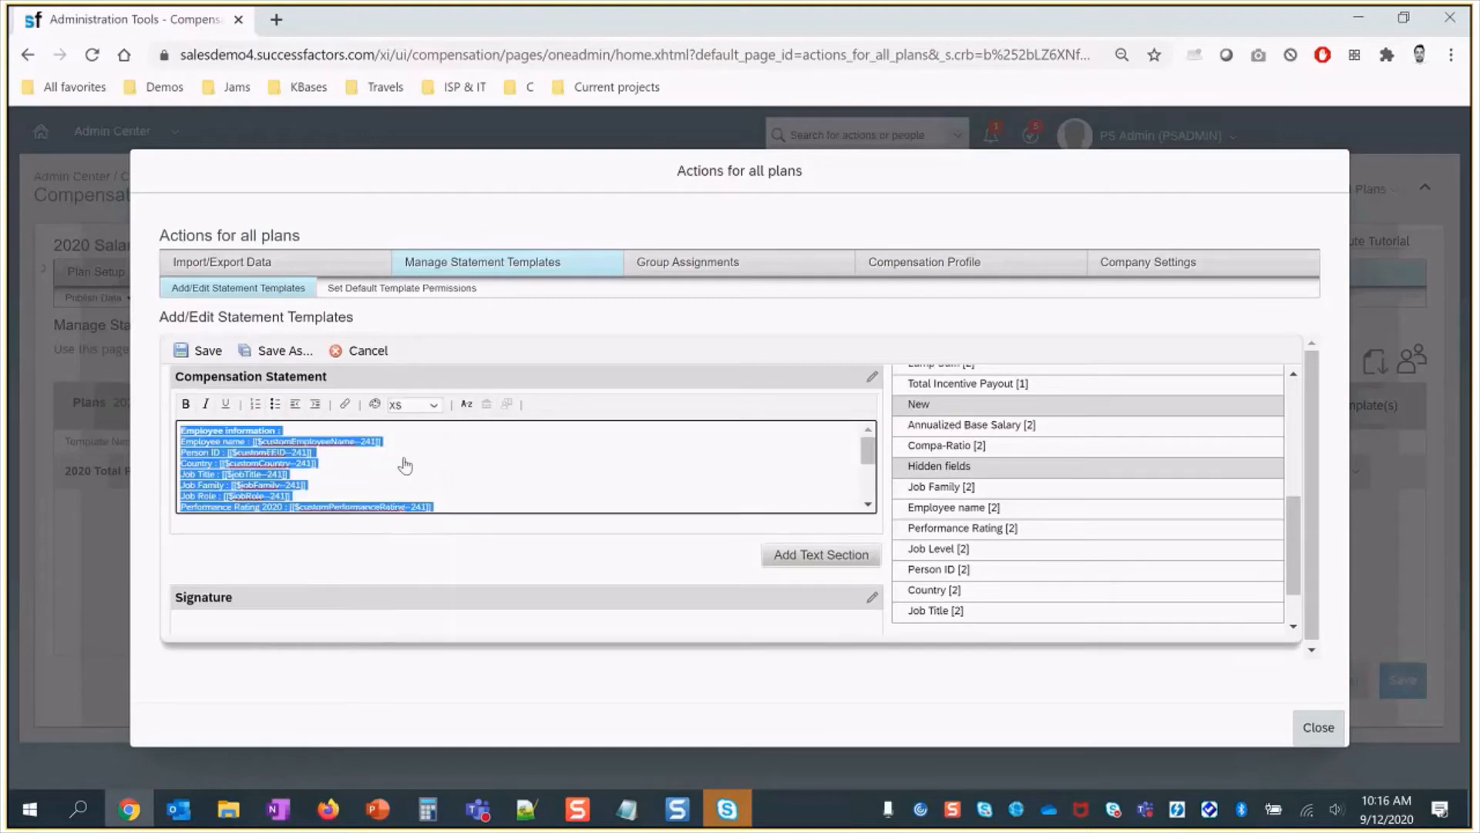
pyautogui.click(433, 405)
pyautogui.click(412, 487)
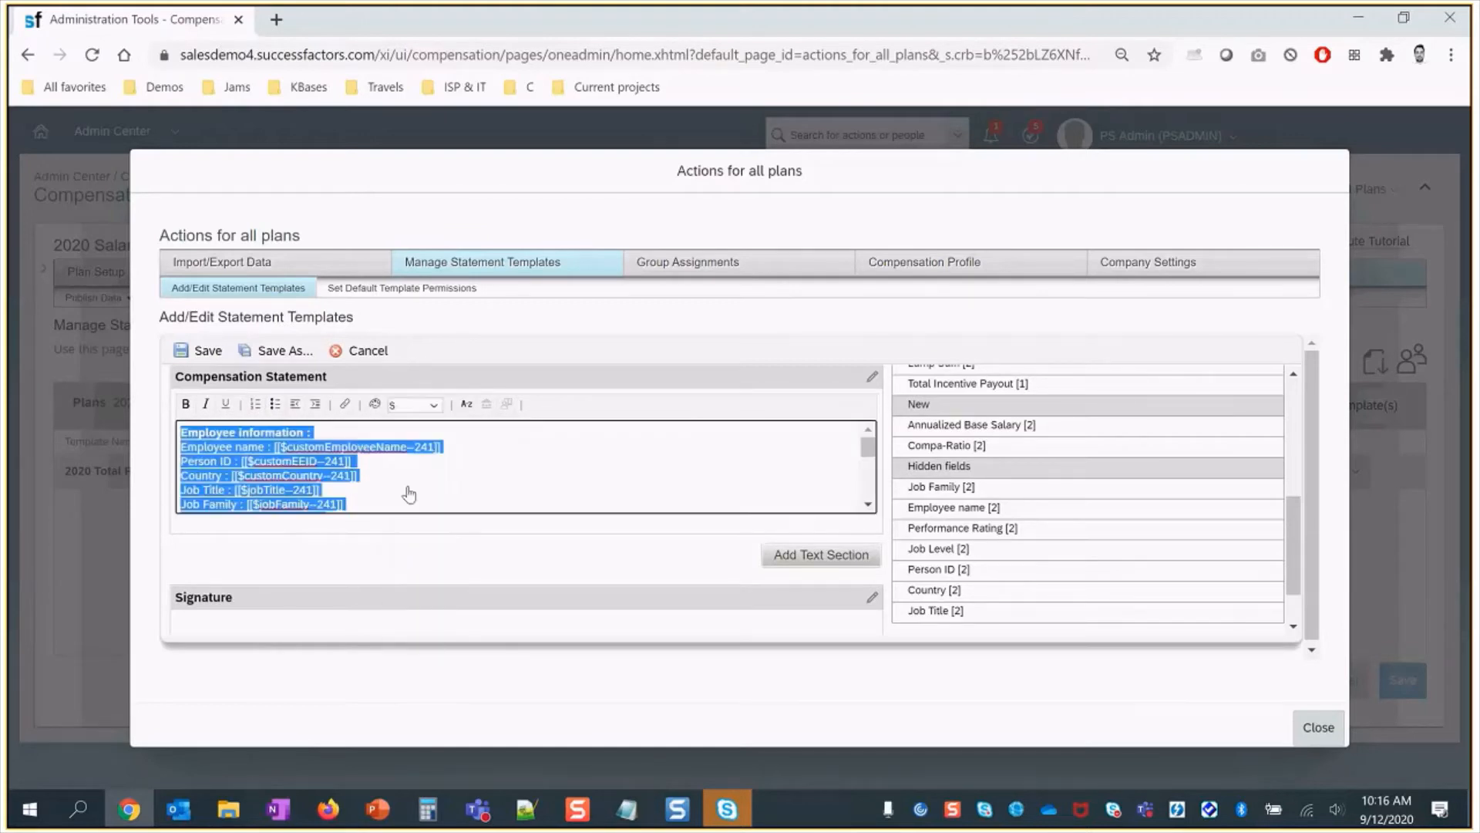
pyautogui.click(197, 352)
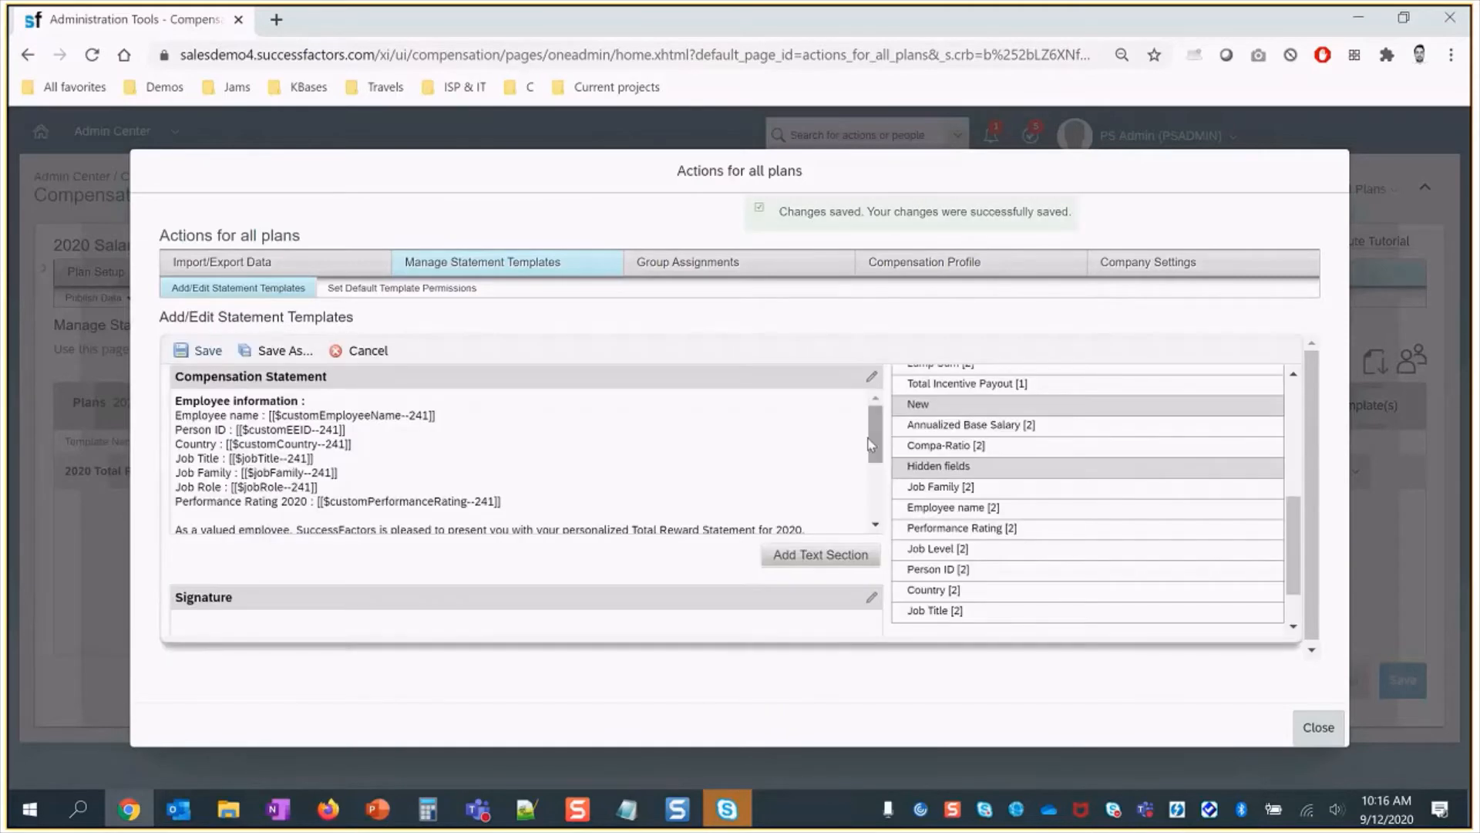
# - Examine the rest of the letter text and the template's Current, Rewards, New and Hidden fields sections
pyautogui.moveTo(876, 447); pyautogui.dragTo(876, 511)
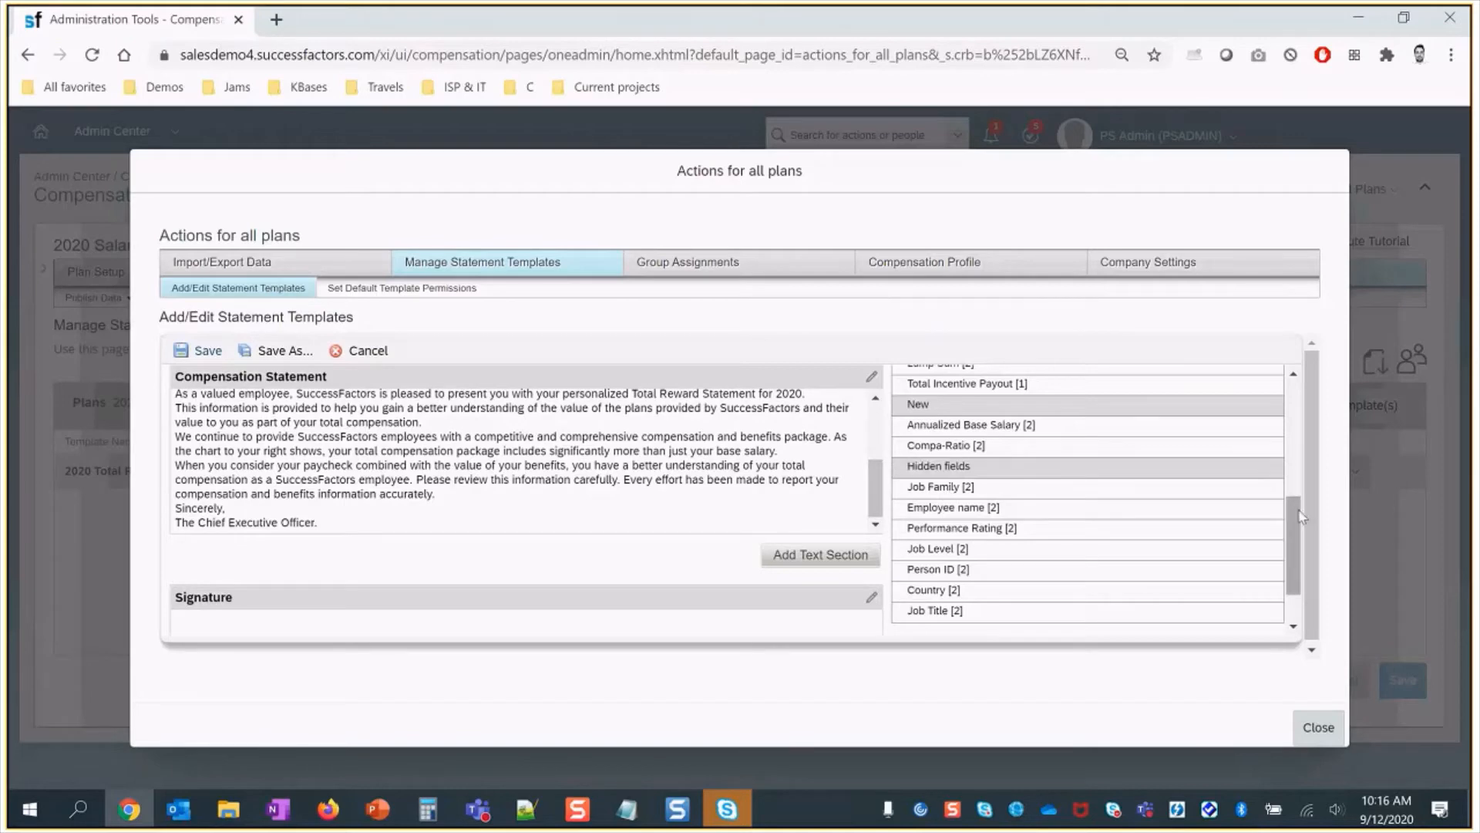
pyautogui.scroll(1, 1298, 486)
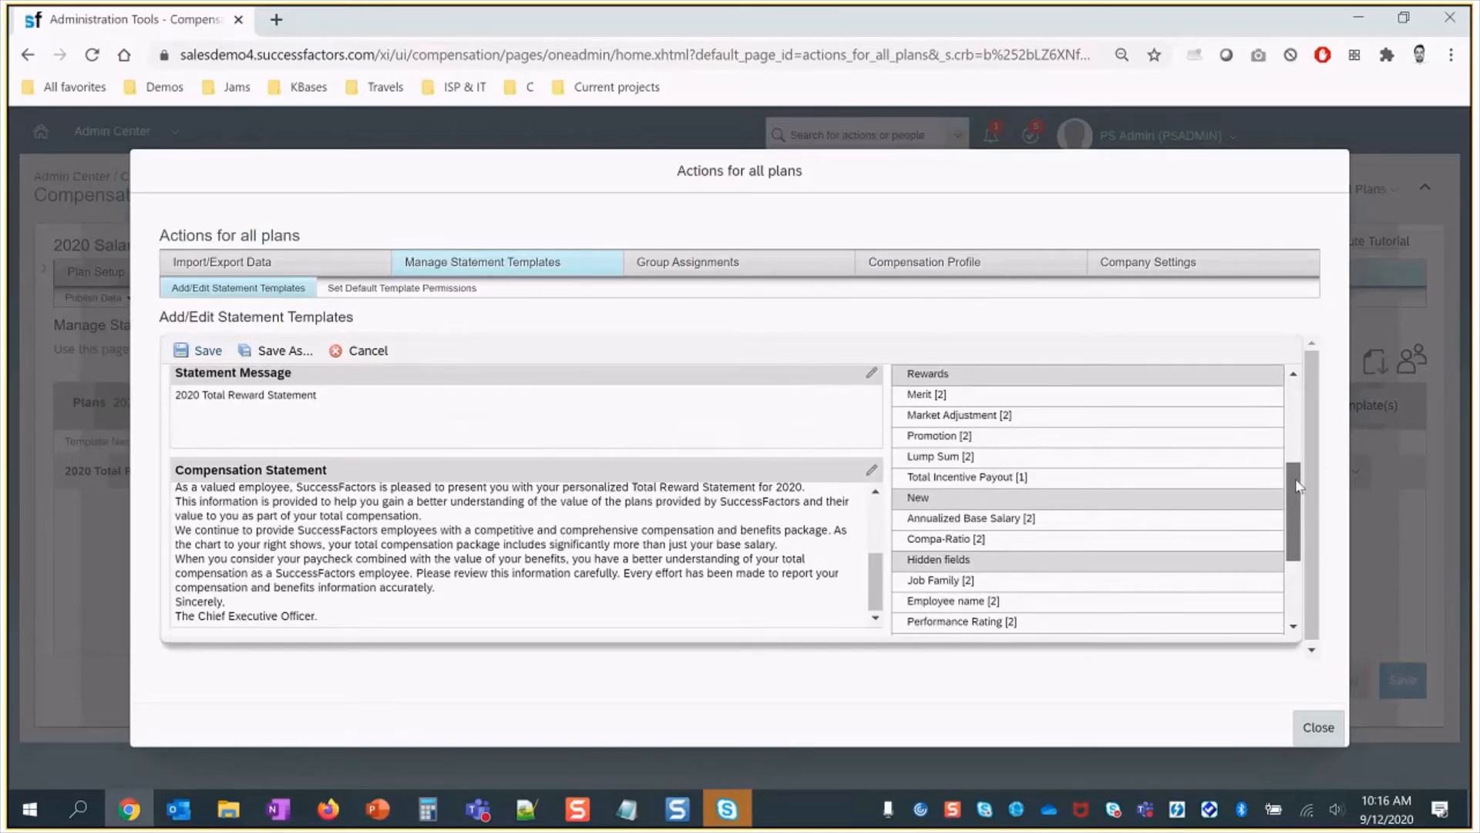
pyautogui.scroll(2, 1297, 486)
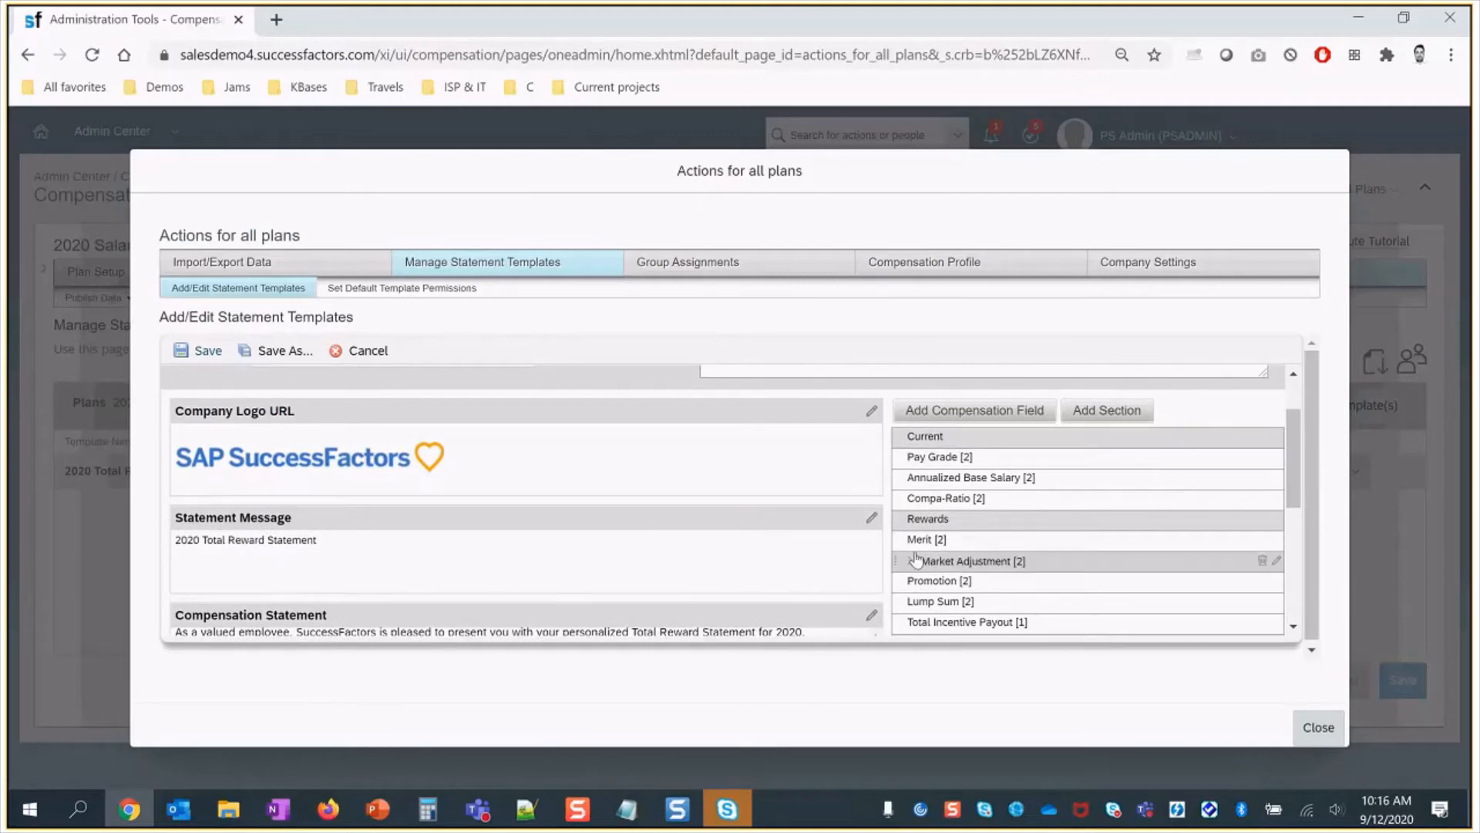
pyautogui.scroll(-1, 1301, 510)
pyautogui.scroll(-3, 1303, 539)
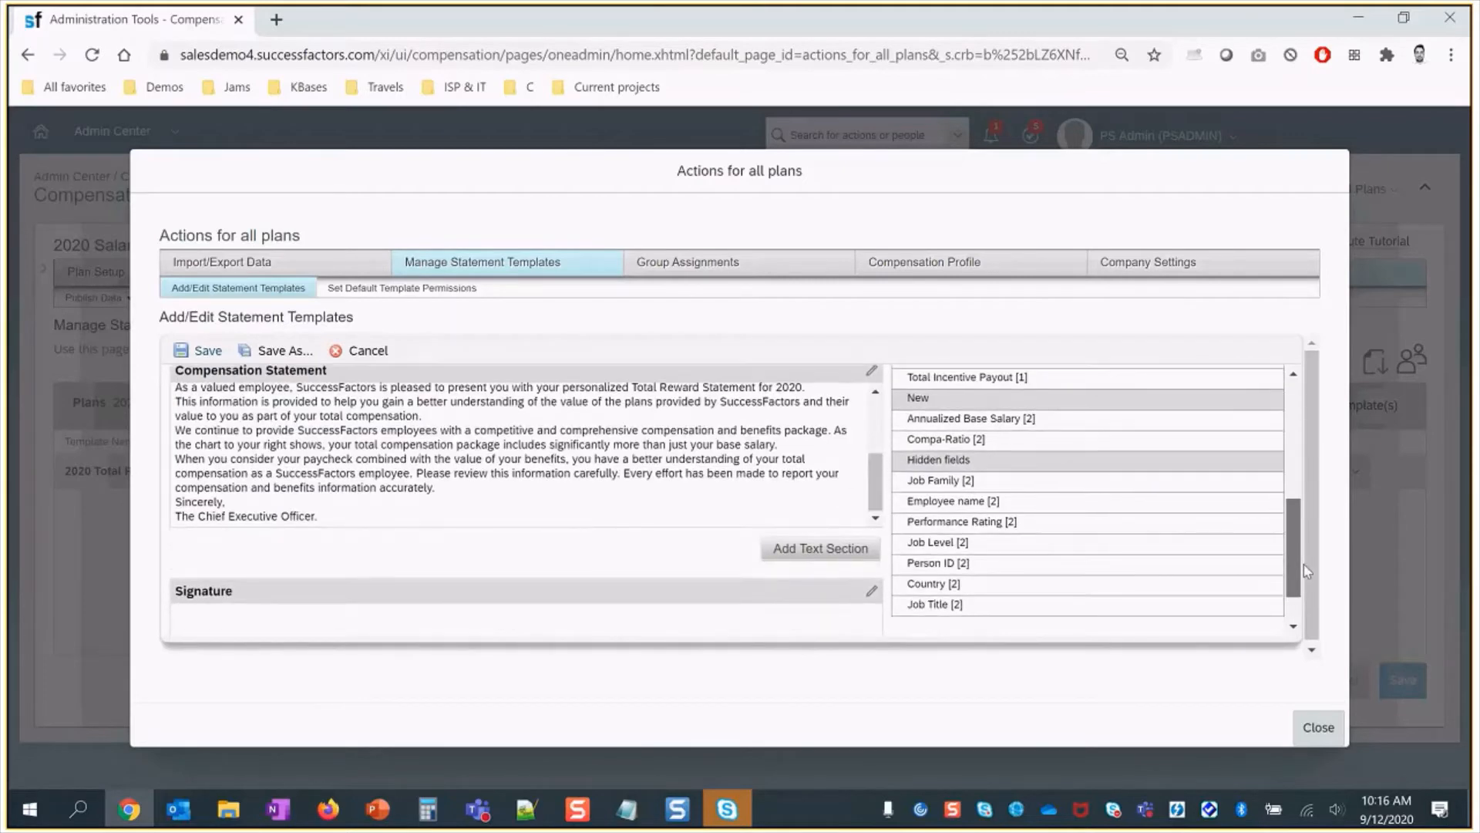
pyautogui.scroll(-1, 1306, 544)
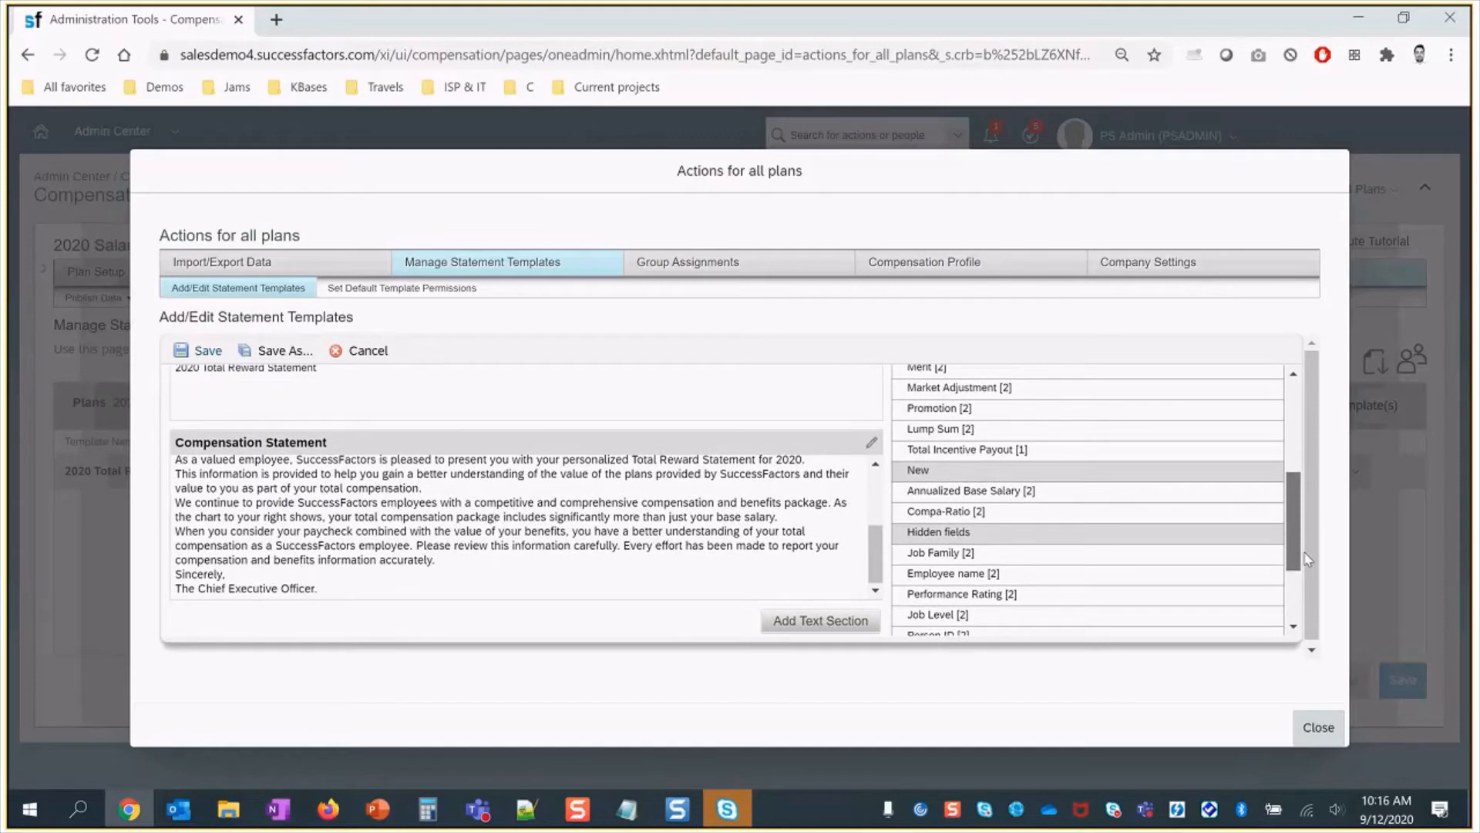
pyautogui.scroll(3, 1309, 554)
pyautogui.scroll(-3, 1315, 547)
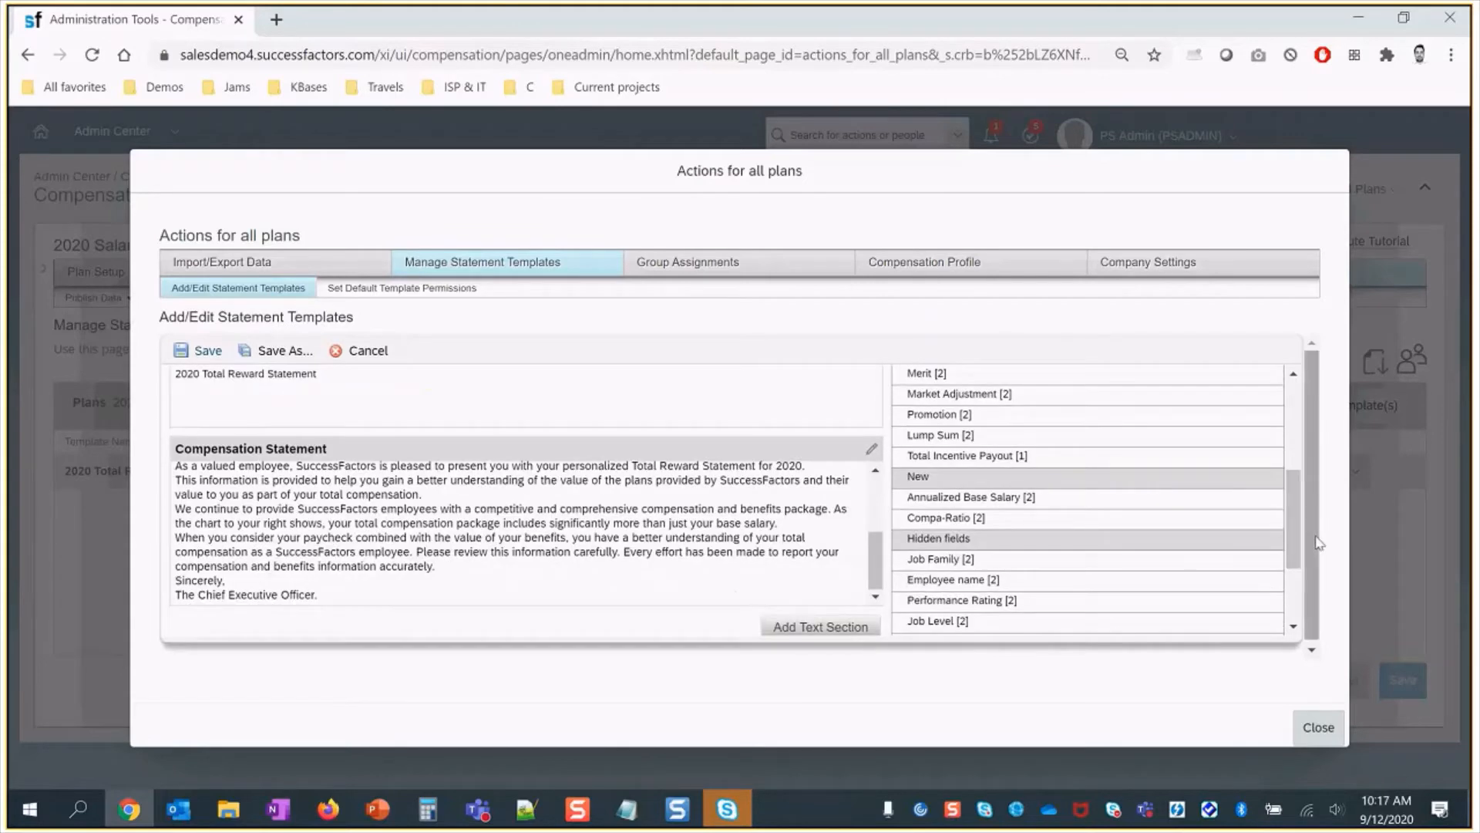
pyautogui.scroll(3, 1315, 543)
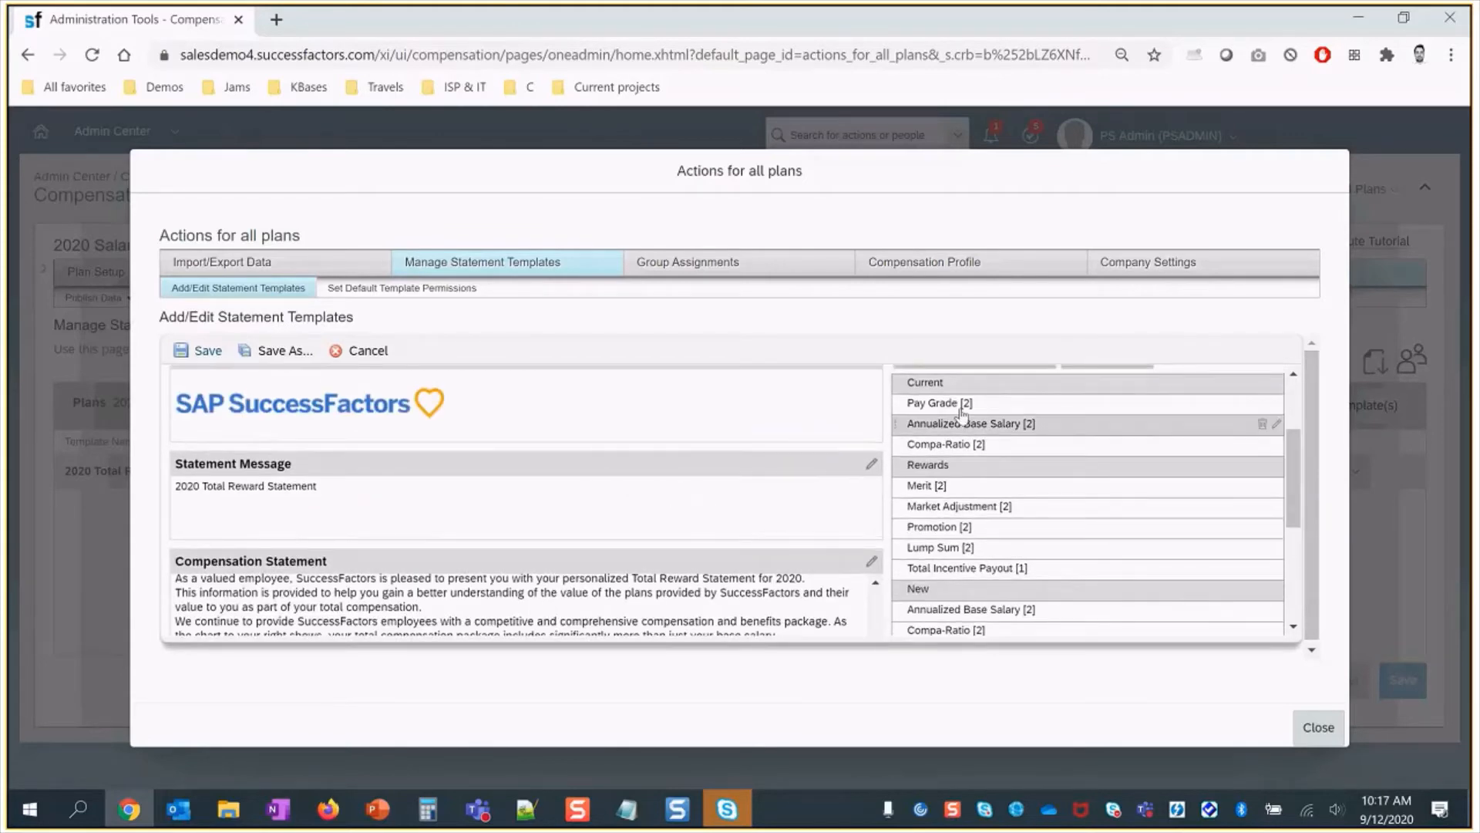
# - Switch to Notepad++ and copy the variable name payGrade--241 from 2020 Total Reward Statement.xsl
pyautogui.moveTo(524, 815)
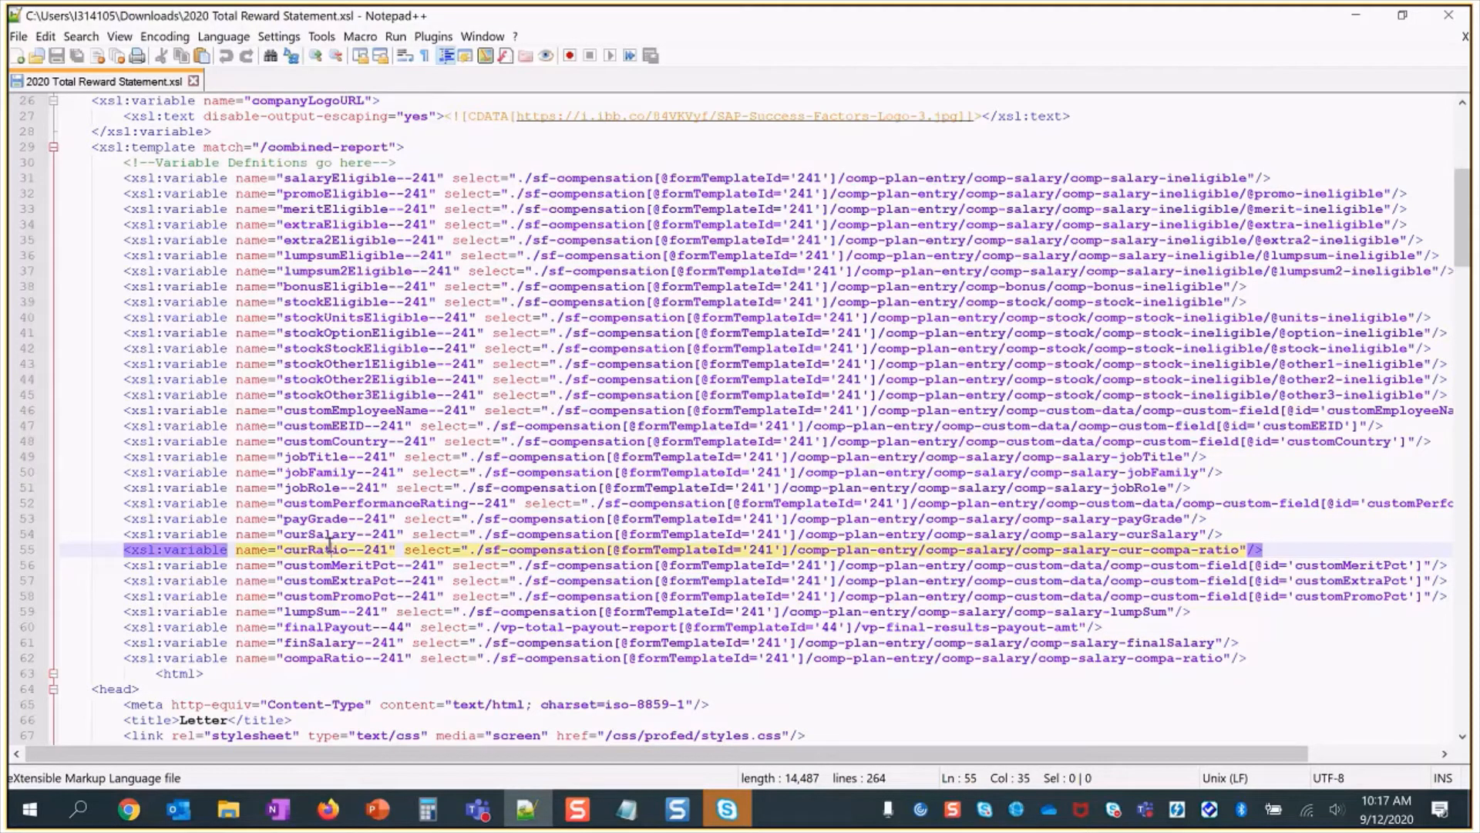
pyautogui.doubleClick(386, 518)
pyautogui.rightClick(385, 518)
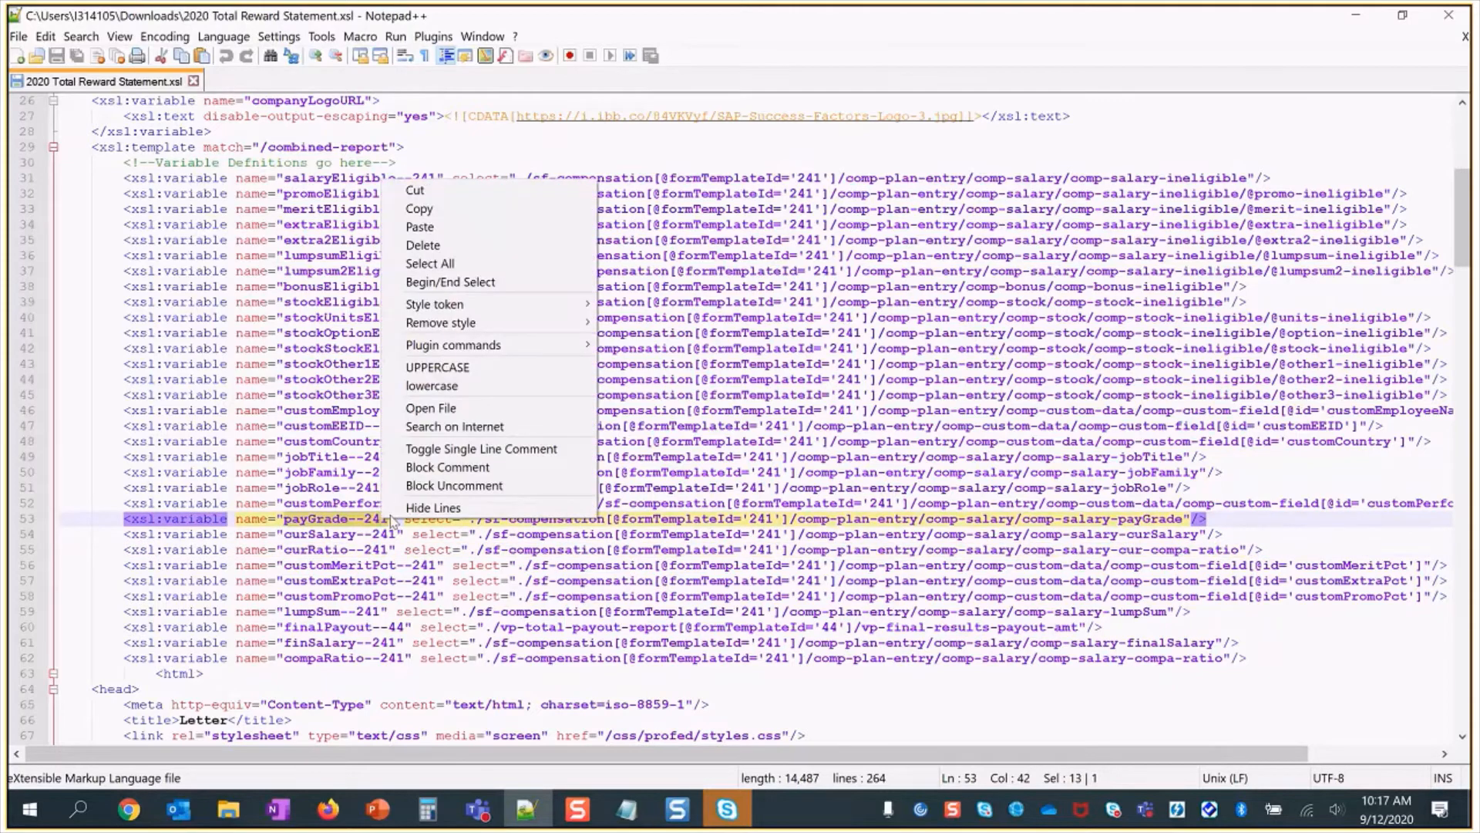
pyautogui.click(426, 215)
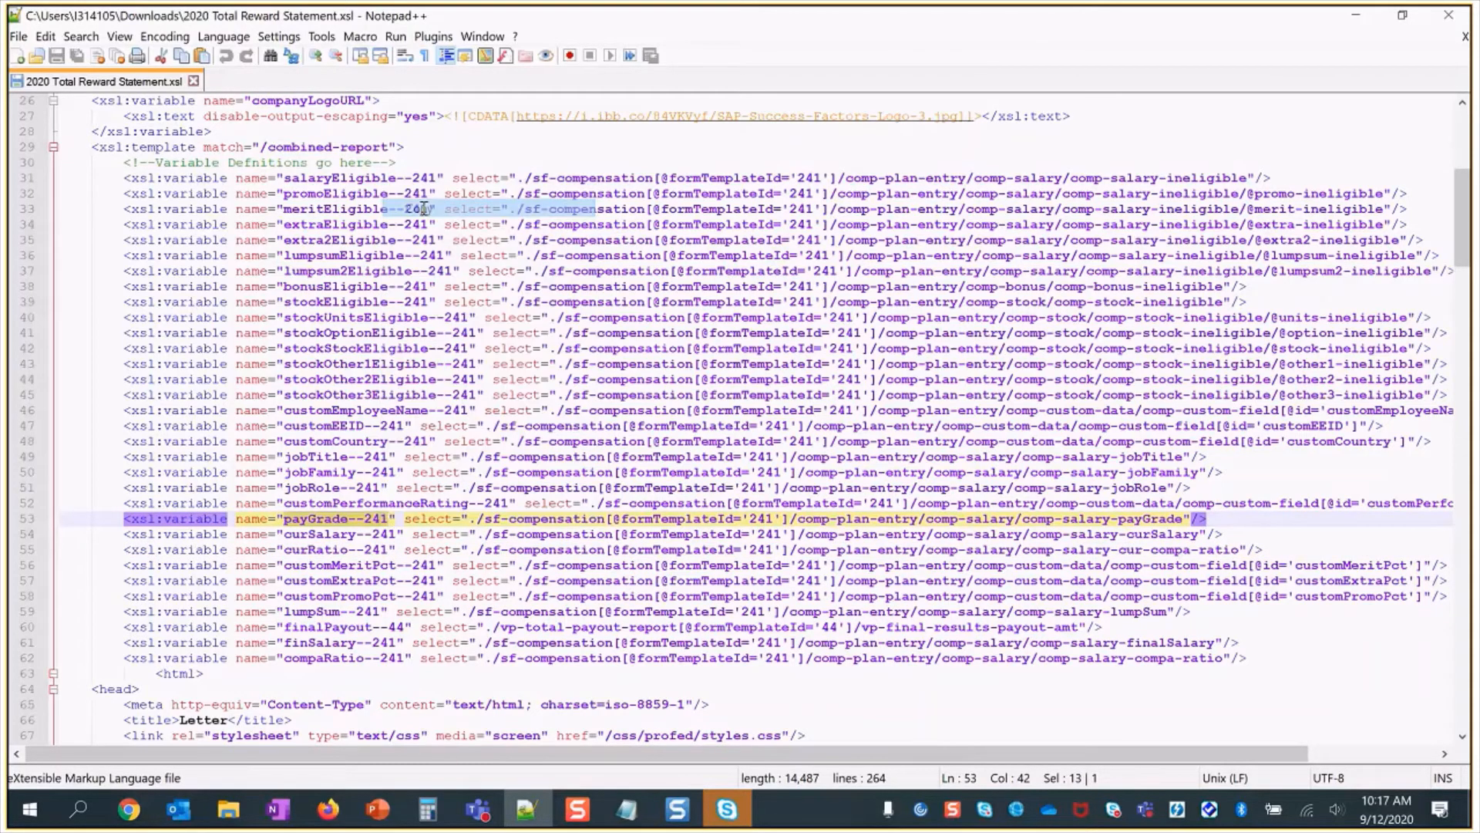
# - Switch to Chrome and add the line "Pay Grade : '[[$payGrade--241]]'" below Job Role in the Compensation Statement text
pyautogui.click(133, 809)
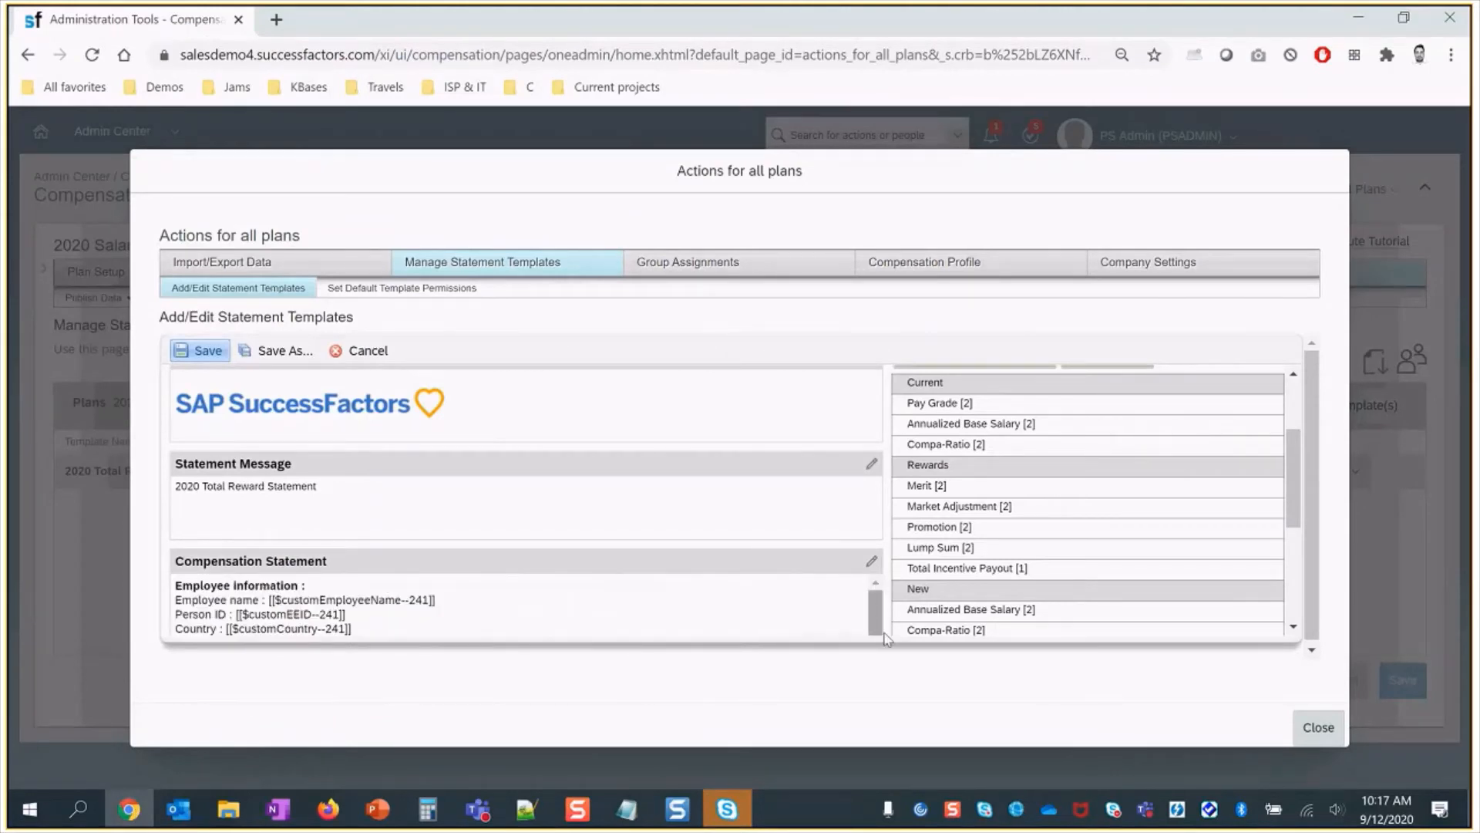
pyautogui.scroll(-2, 1295, 529)
pyautogui.scroll(-4, 1296, 529)
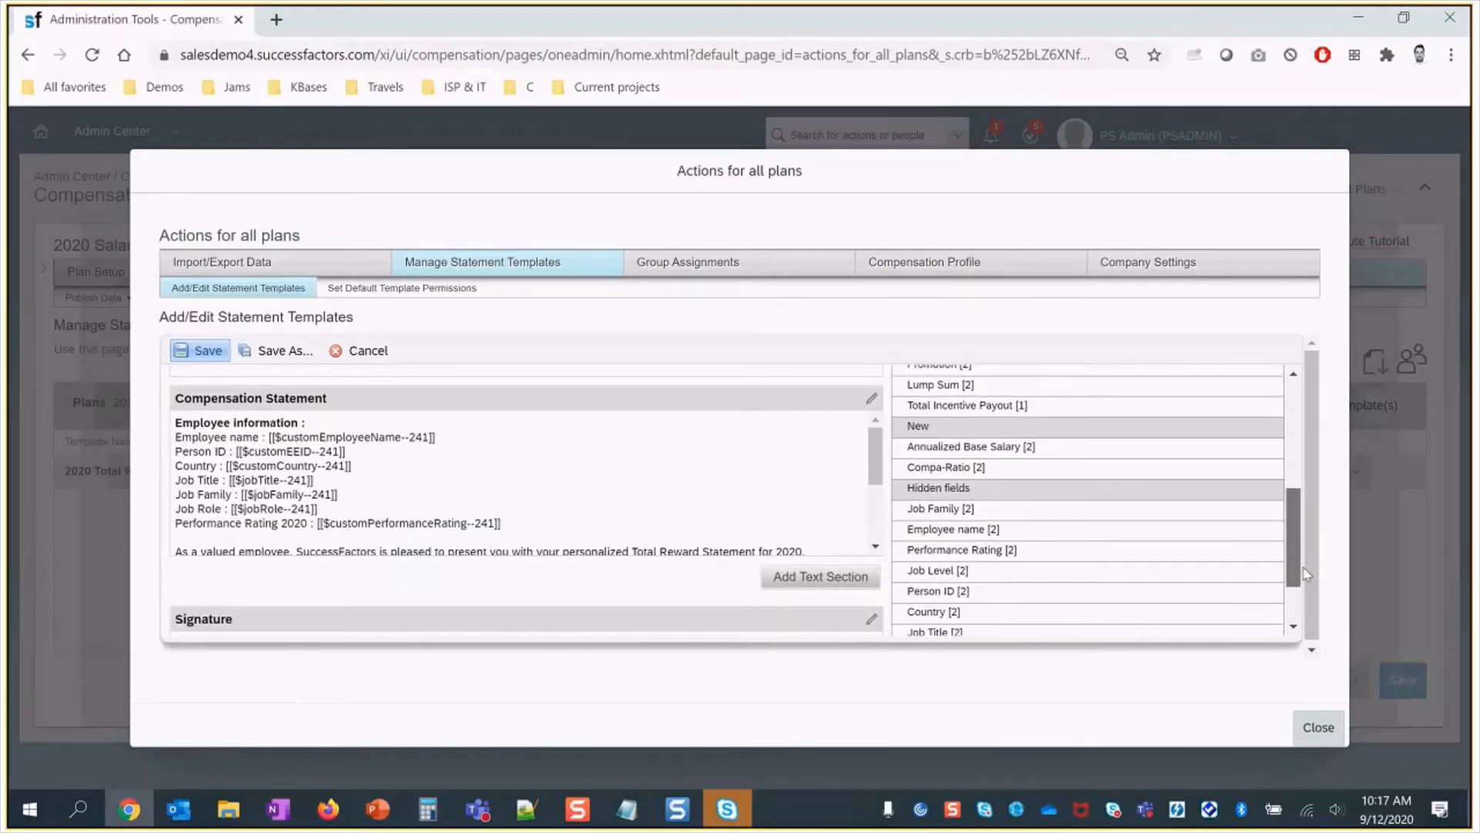
pyautogui.click(346, 516)
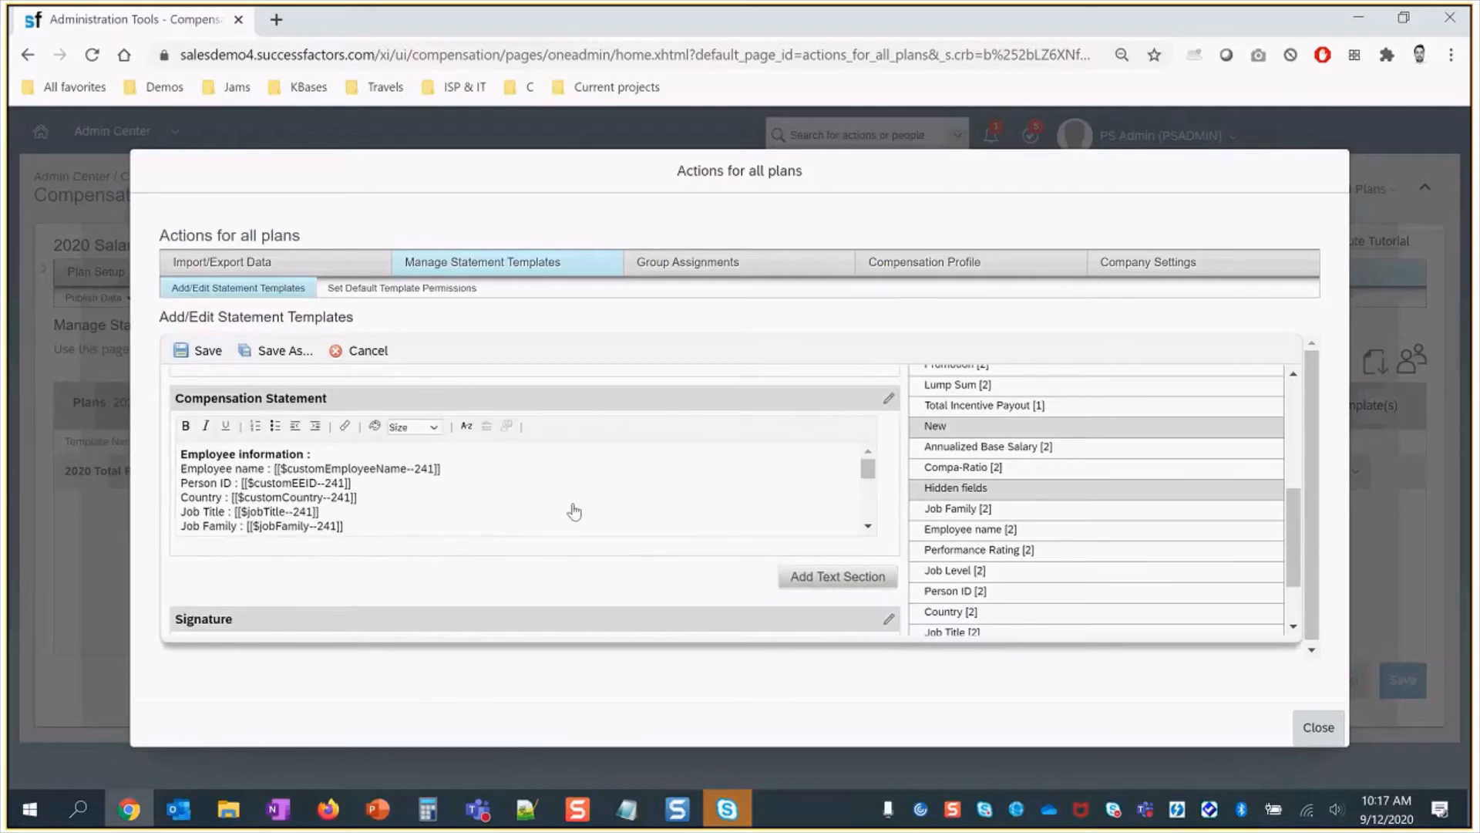
pyautogui.moveTo(869, 476); pyautogui.dragTo(869, 491)
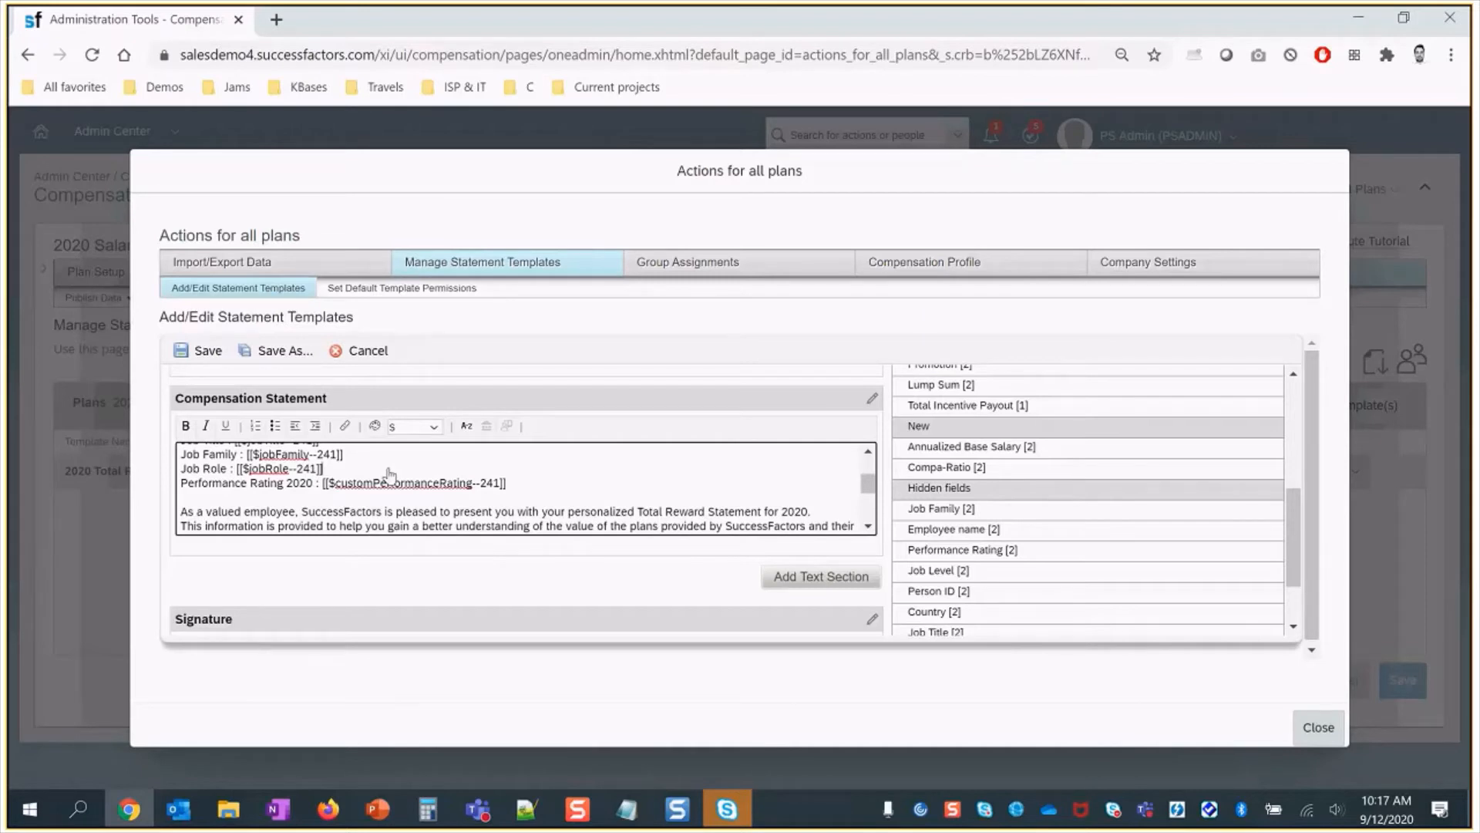
pyautogui.press('Return')
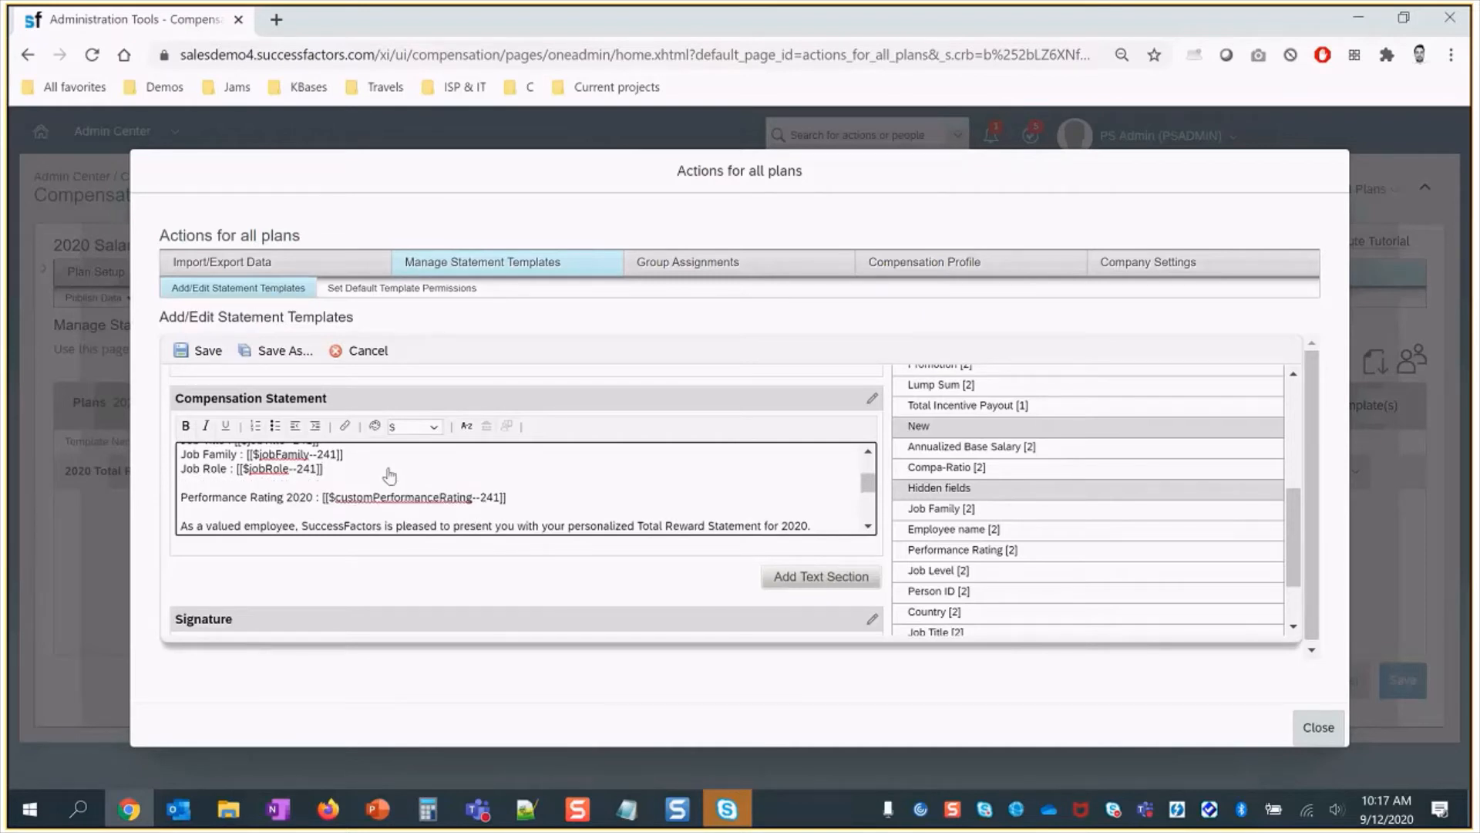
pyautogui.write('Pay Grade')
pyautogui.write(": '[[$payGrade--241")
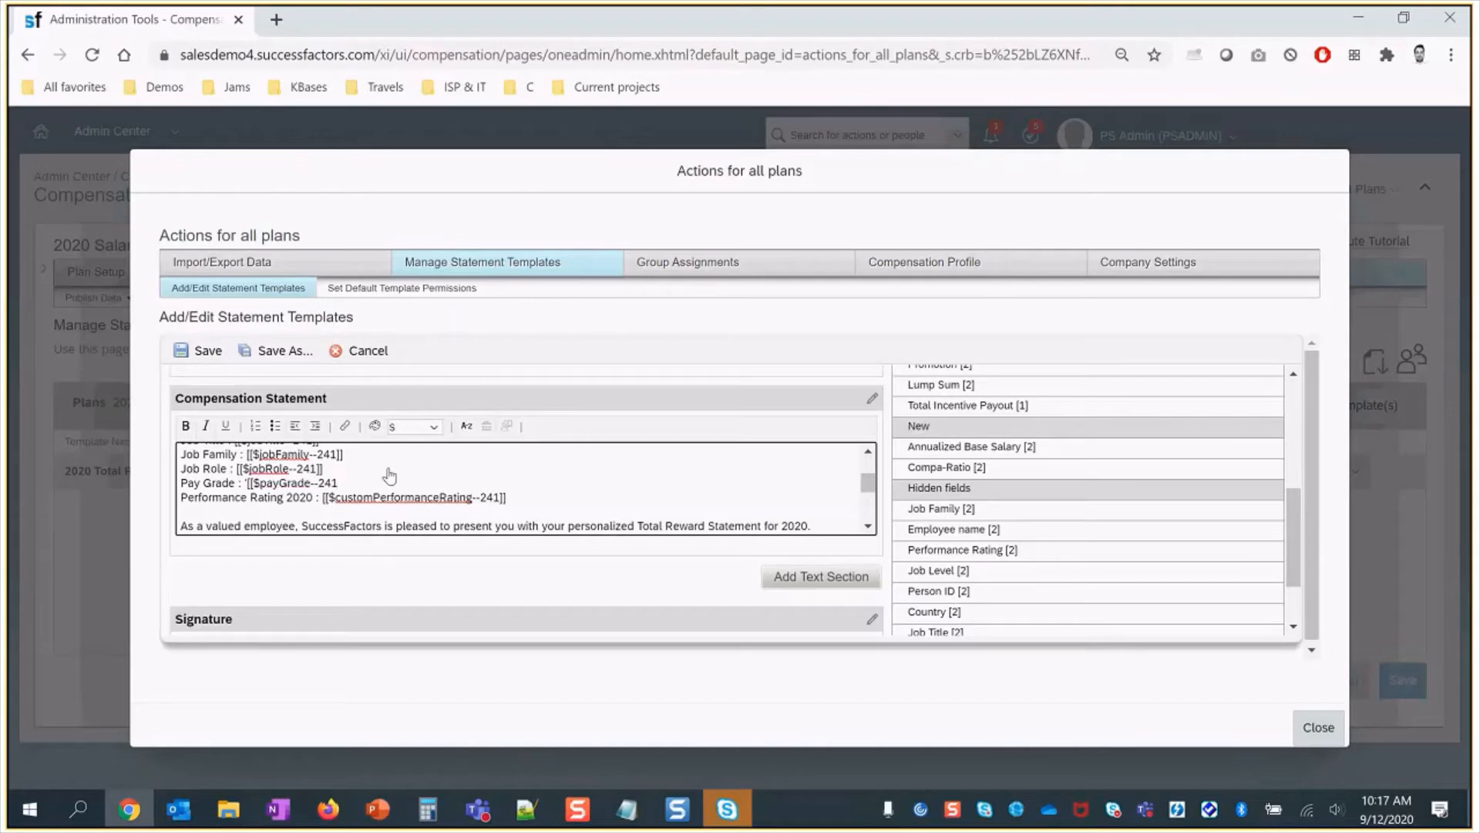
pyautogui.write("]]'")
# - Move the Pay Grade field from the Current section to Hidden fields, between Employee name and Performance Rating, and save the template
pyautogui.scroll(5, 1256, 518)
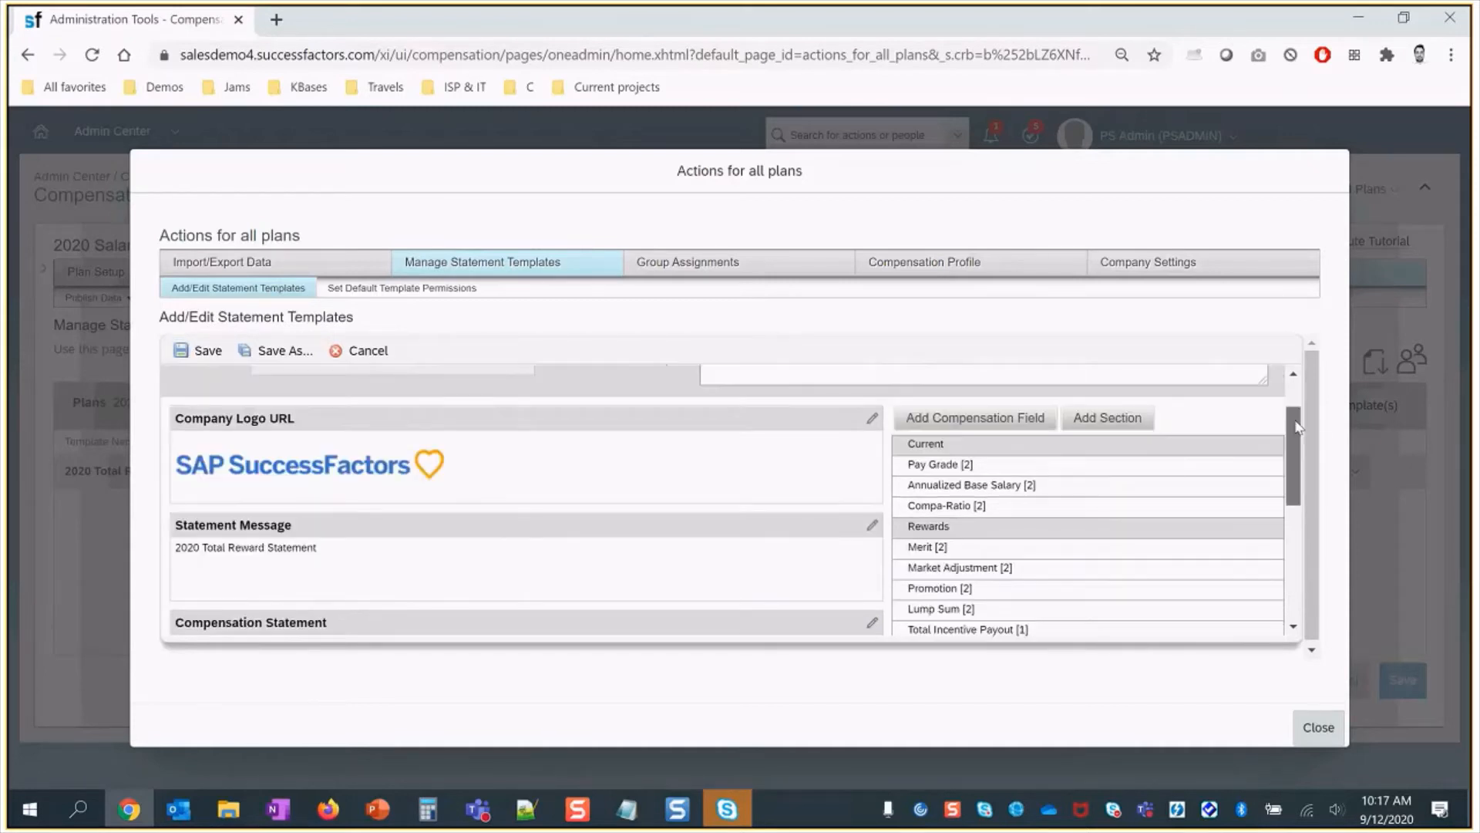
pyautogui.moveTo(897, 467); pyautogui.dragTo(909, 611)
pyautogui.scroll(-3, 1233, 517)
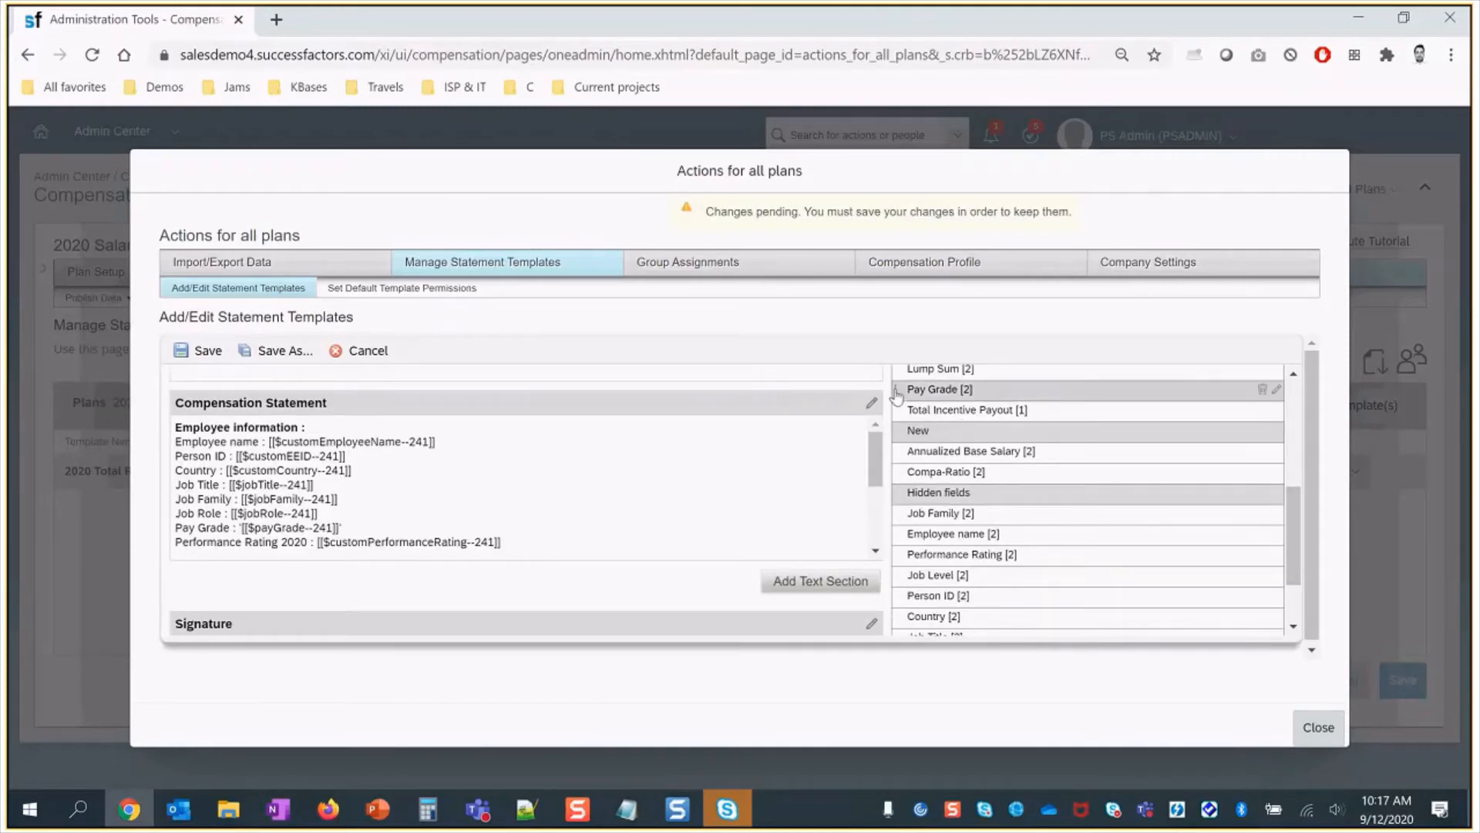
pyautogui.moveTo(897, 396); pyautogui.dragTo(898, 536)
pyautogui.click(194, 356)
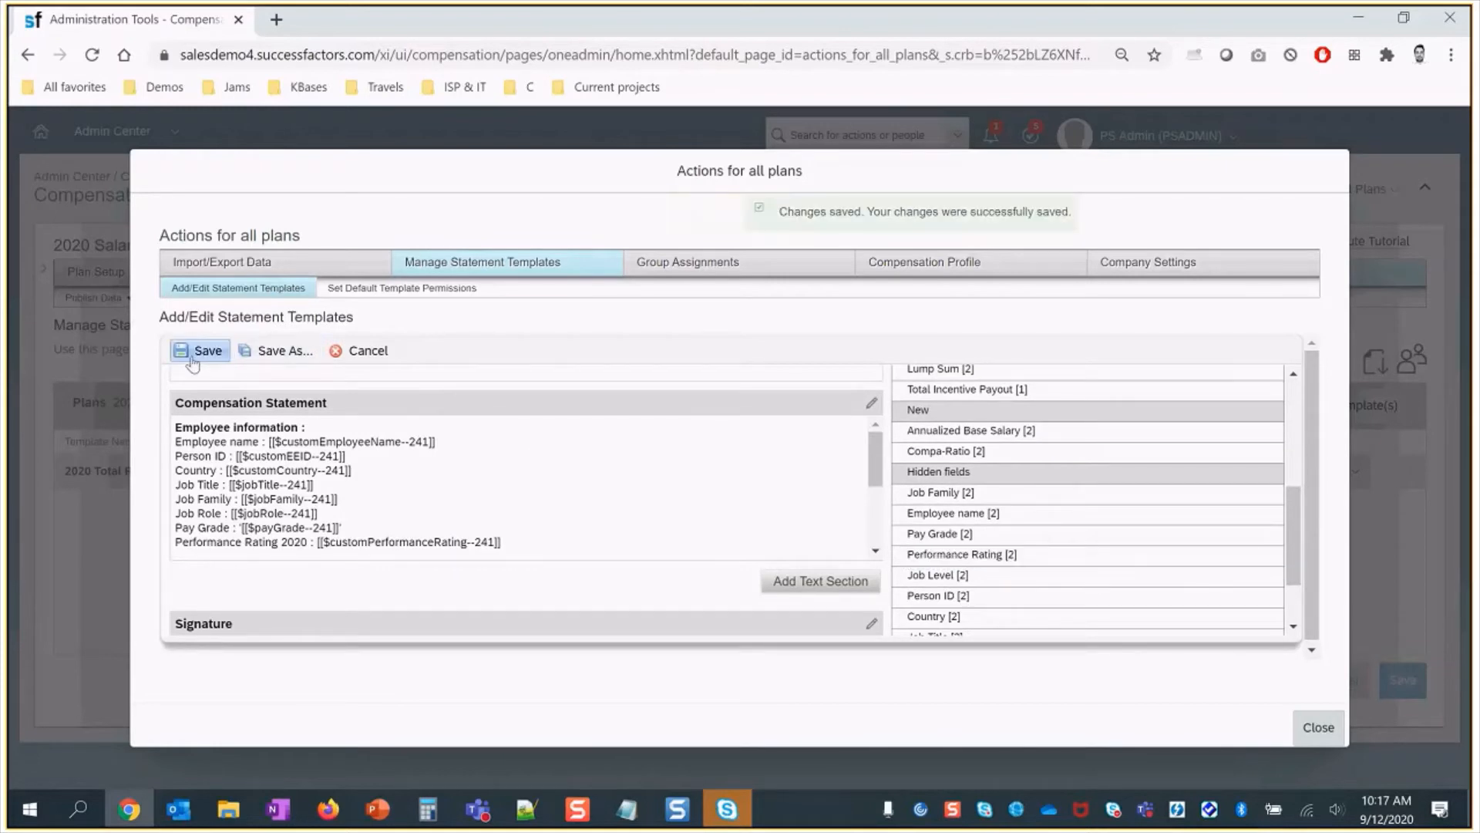
# - Select the entire Compensation Statement text including the Pay Grade line and change its size to XS and back to S
pyautogui.scroll(-3, 877, 478)
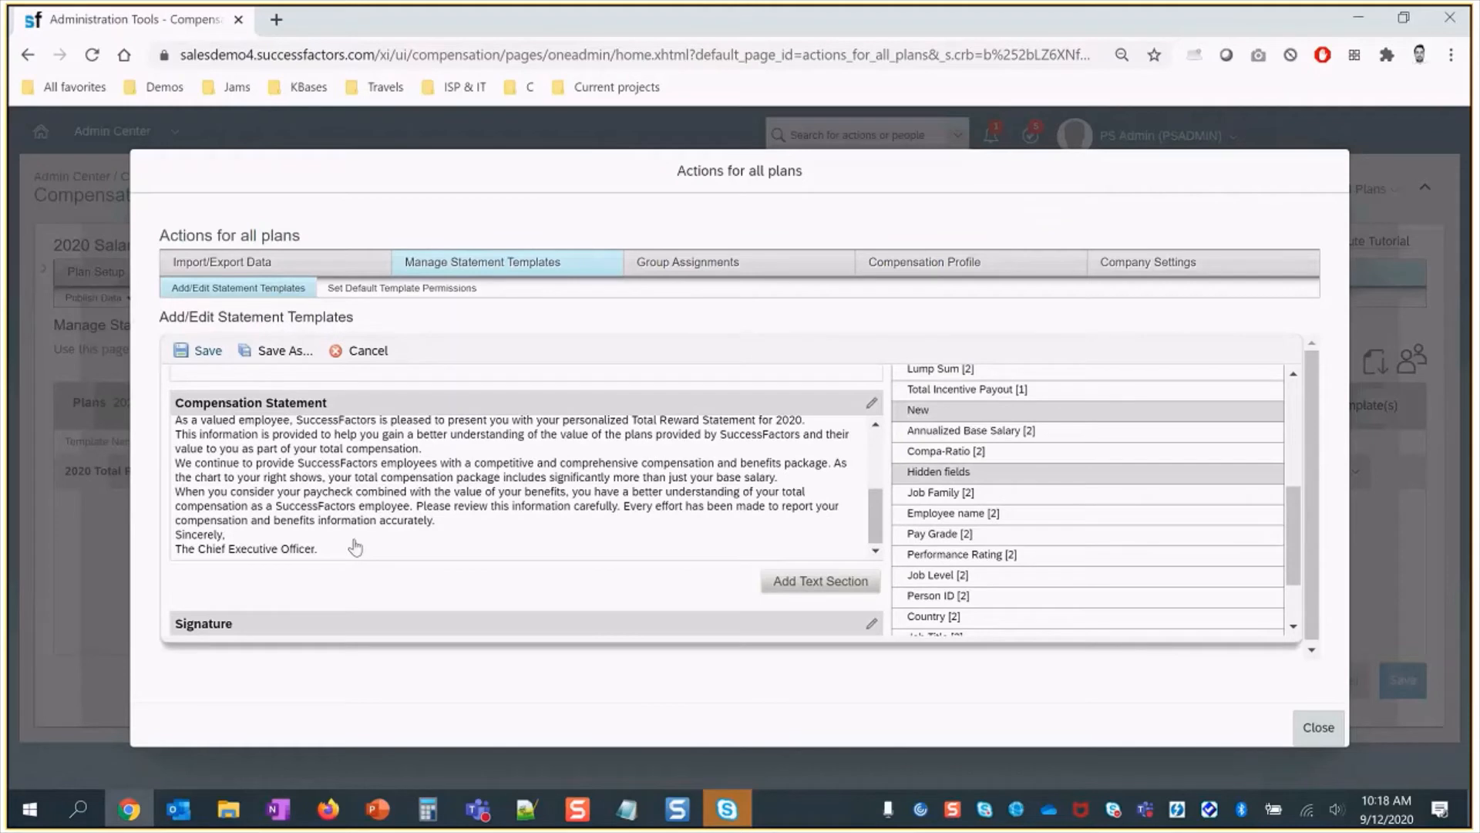
pyautogui.click(336, 554)
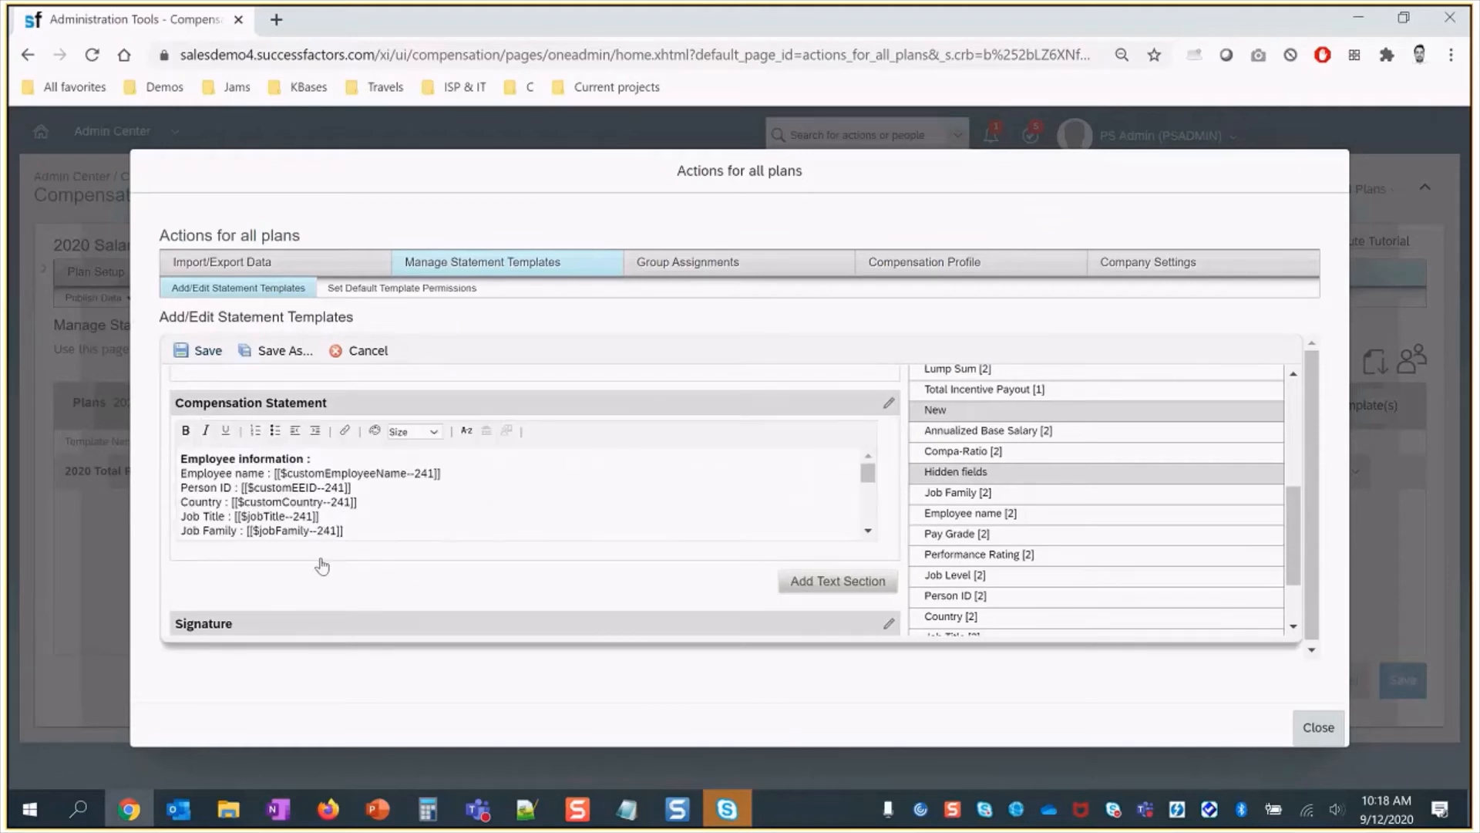
pyautogui.moveTo(872, 473); pyautogui.dragTo(872, 518)
pyautogui.moveTo(343, 532); pyautogui.dragTo(93, 440)
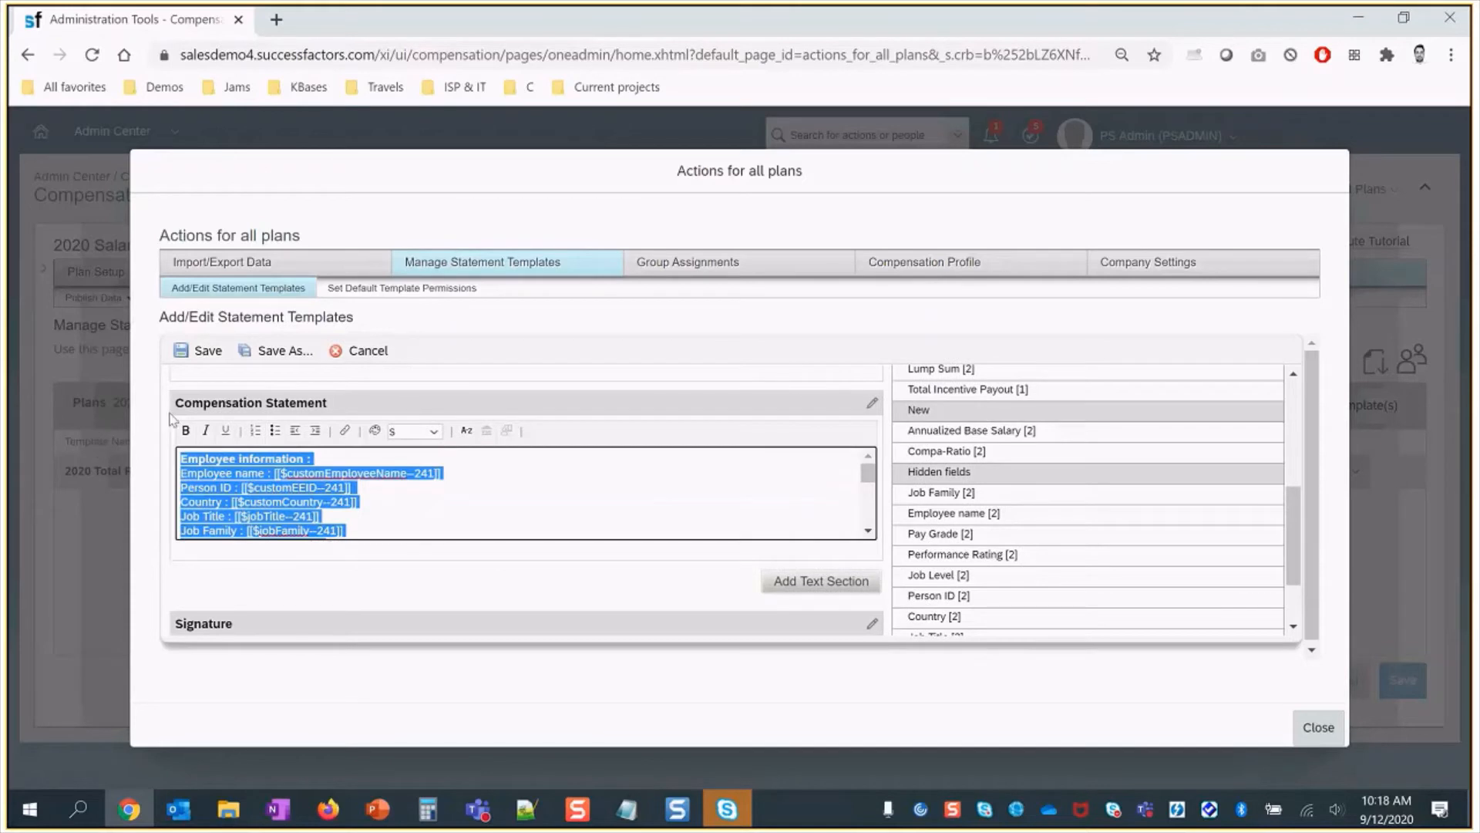
pyautogui.click(435, 432)
pyautogui.click(397, 488)
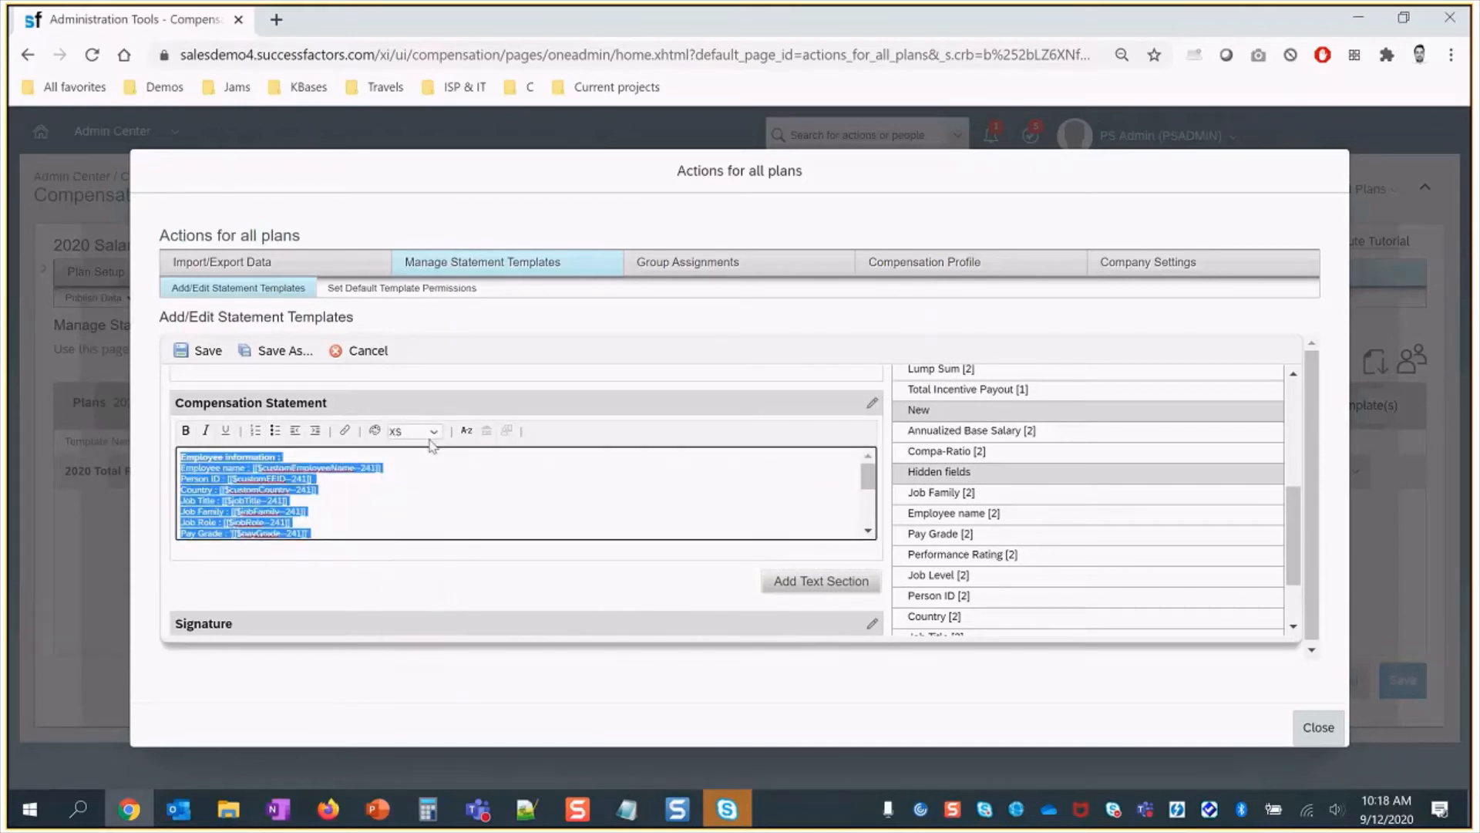
pyautogui.click(435, 432)
pyautogui.click(417, 521)
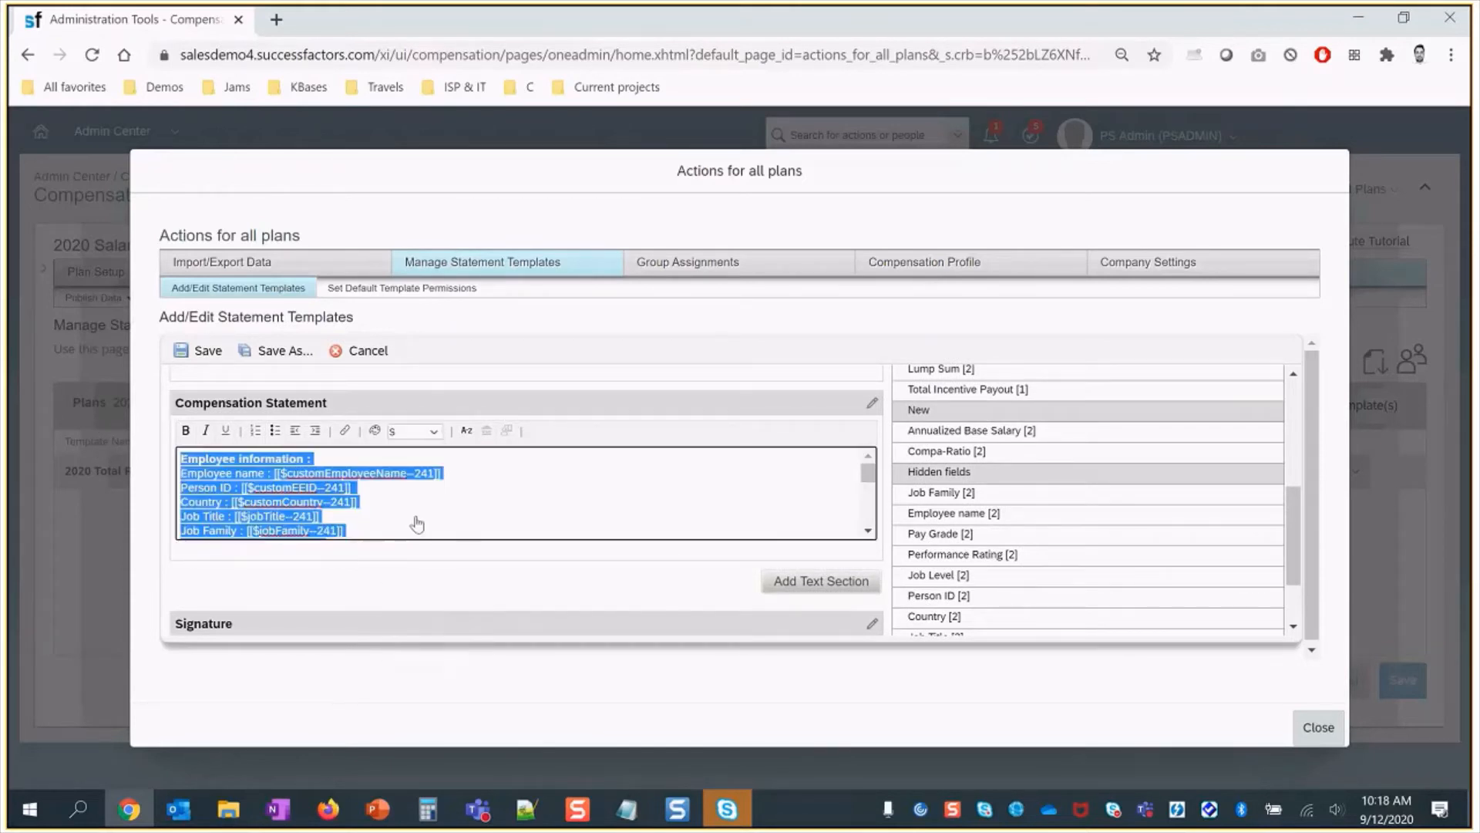
# - Save the edited statement template and close the Actions for all plans window
pyautogui.click(204, 355)
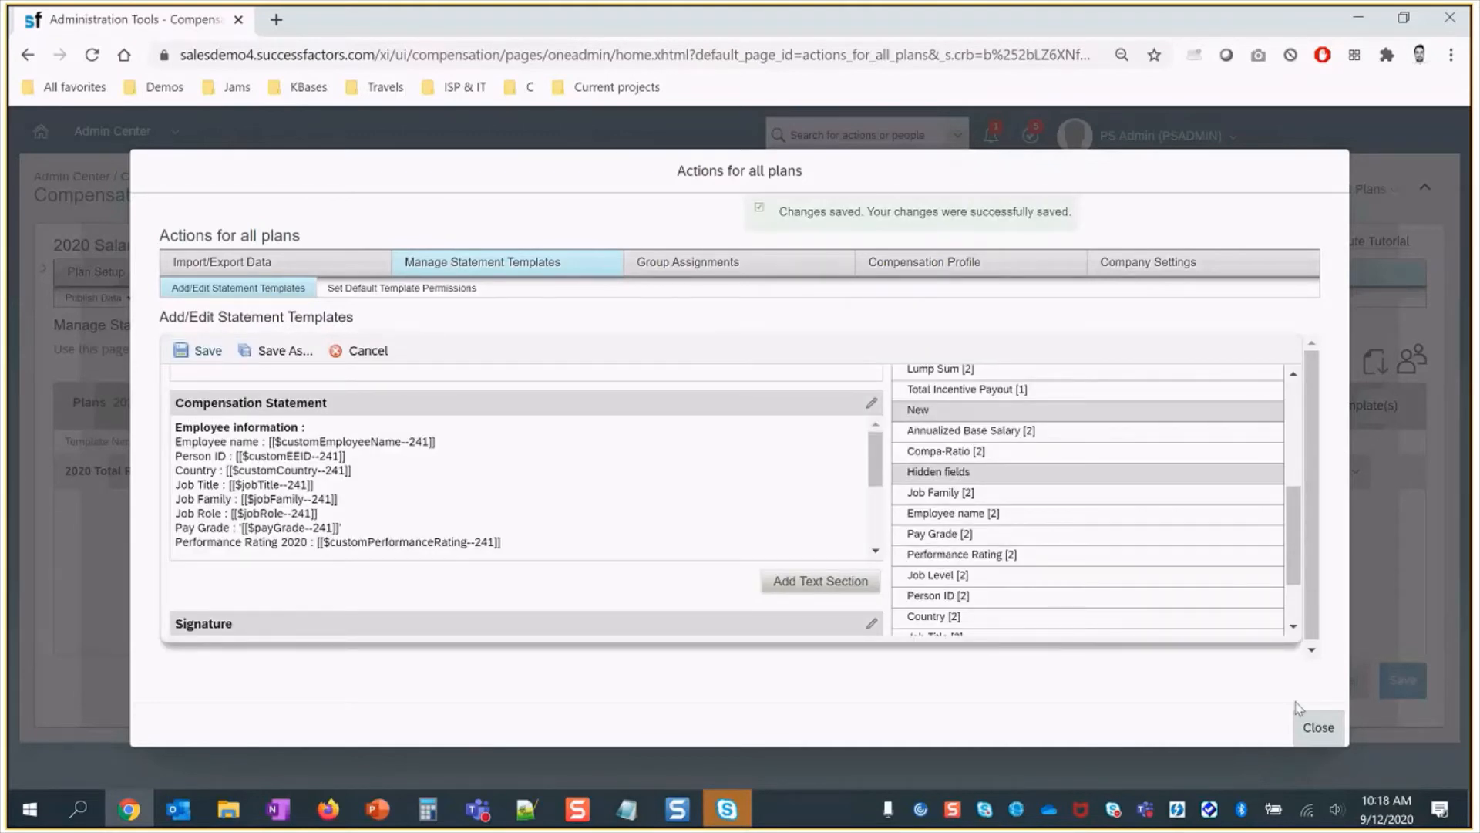
pyautogui.click(1320, 728)
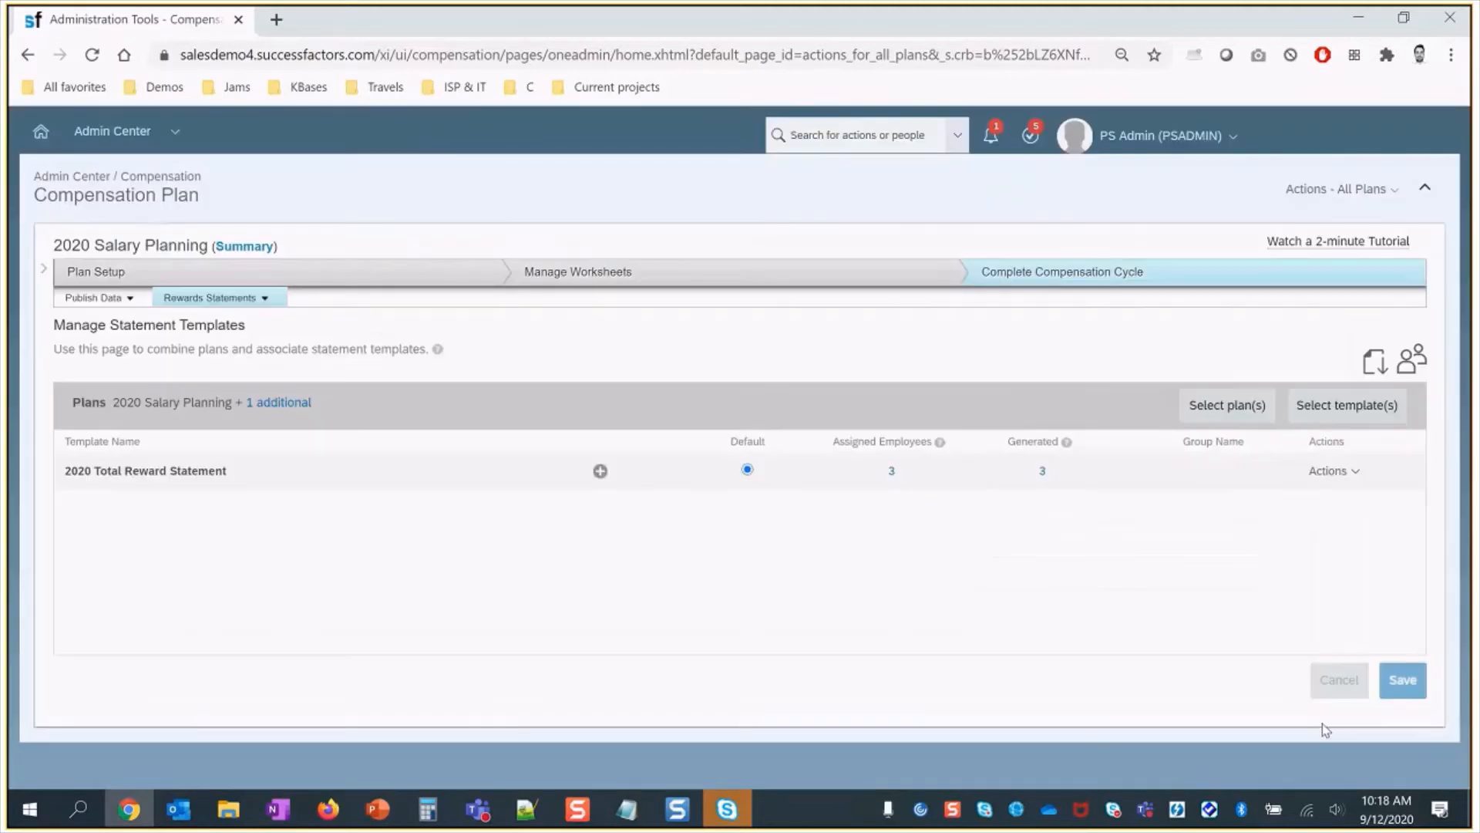
# - Recall all personal statements of the 2020 Salary Planning plan, covering All Templates
pyautogui.click(210, 297)
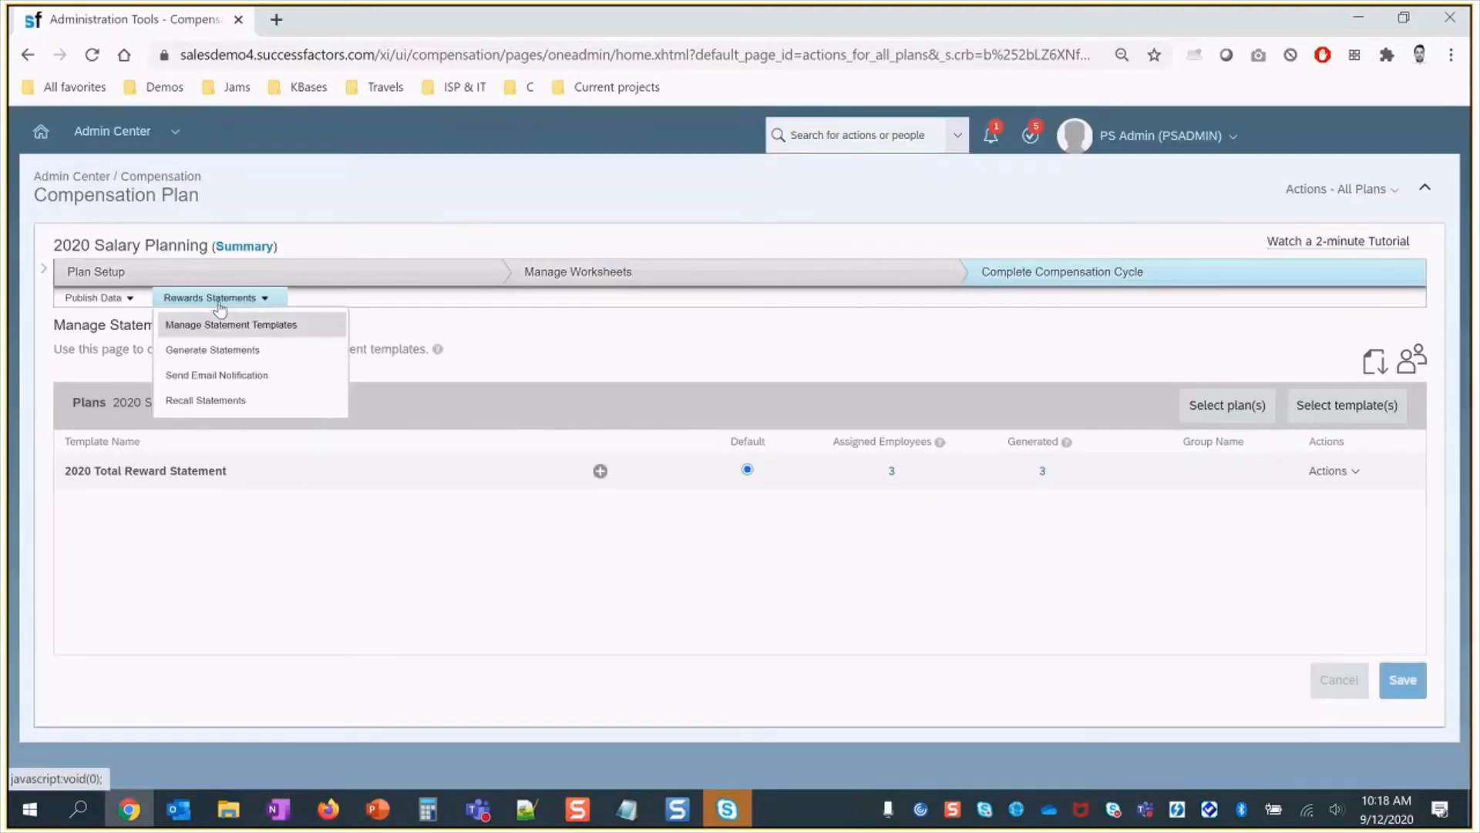
pyautogui.click(207, 402)
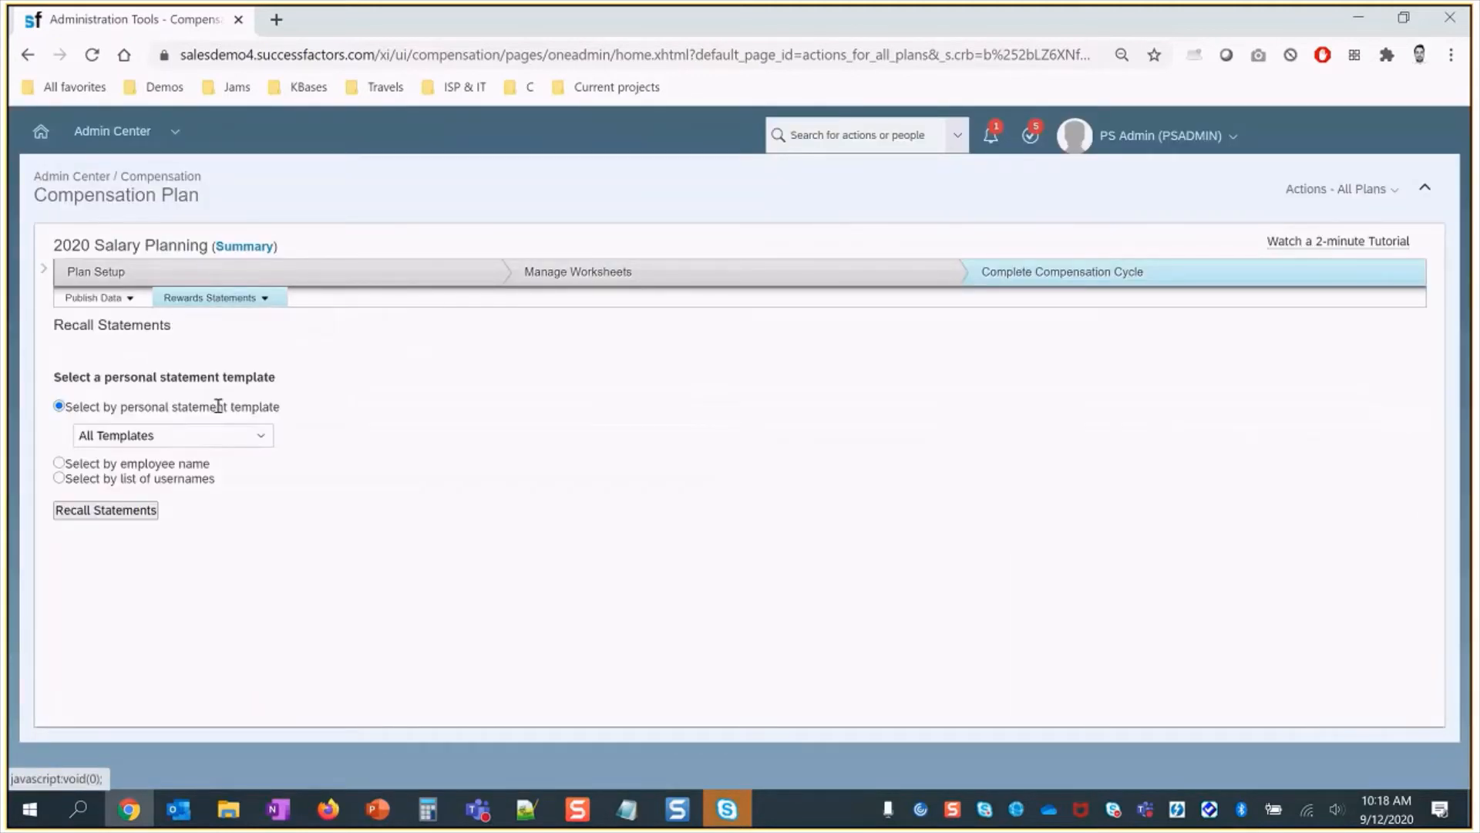
pyautogui.click(141, 515)
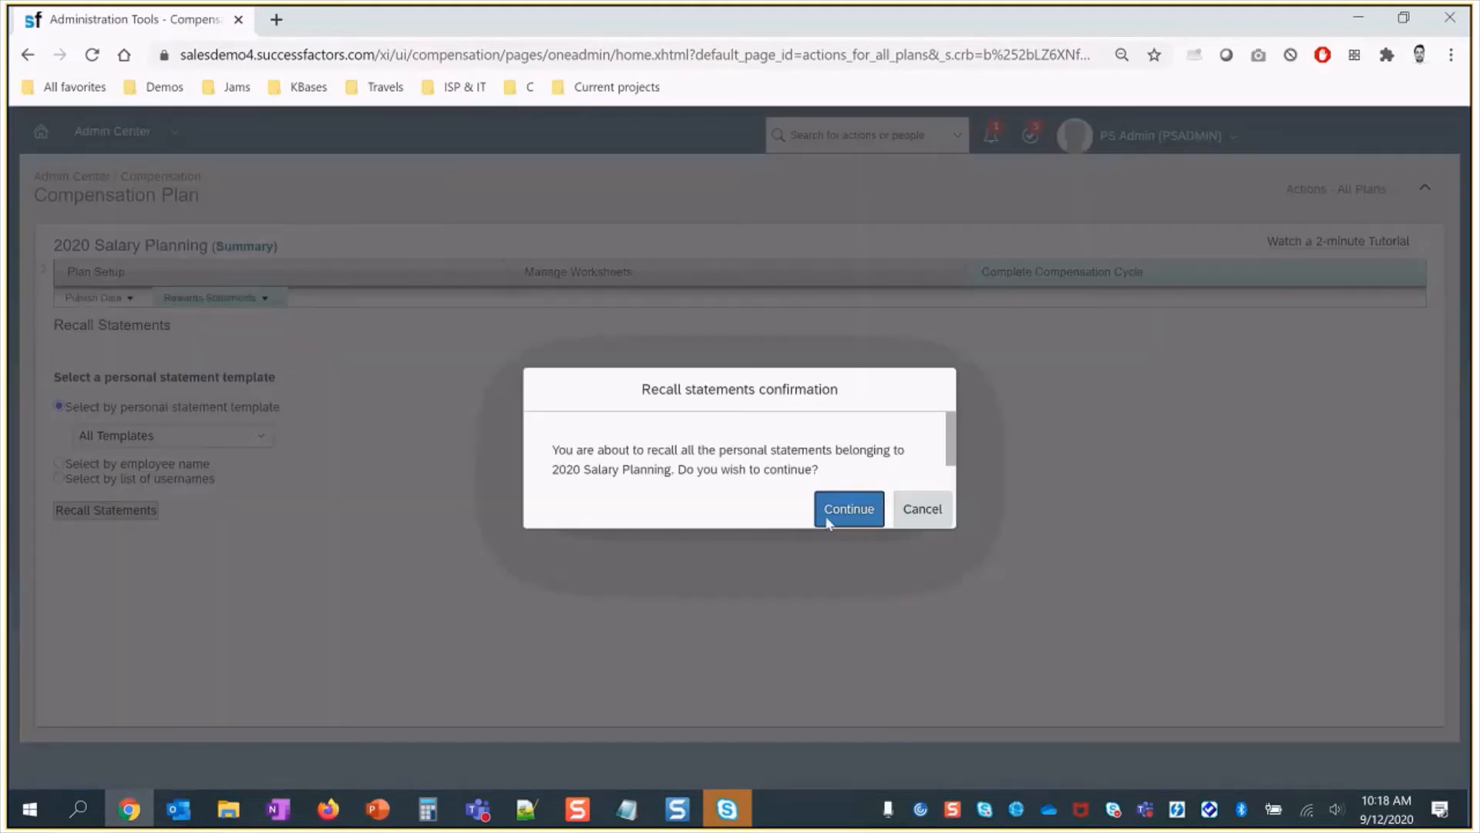
pyautogui.click(849, 510)
# - Check the statement recall job in Monitor Compensation Jobs, refreshing the list until the job is listed, and close the monitor
pyautogui.click(1276, 186)
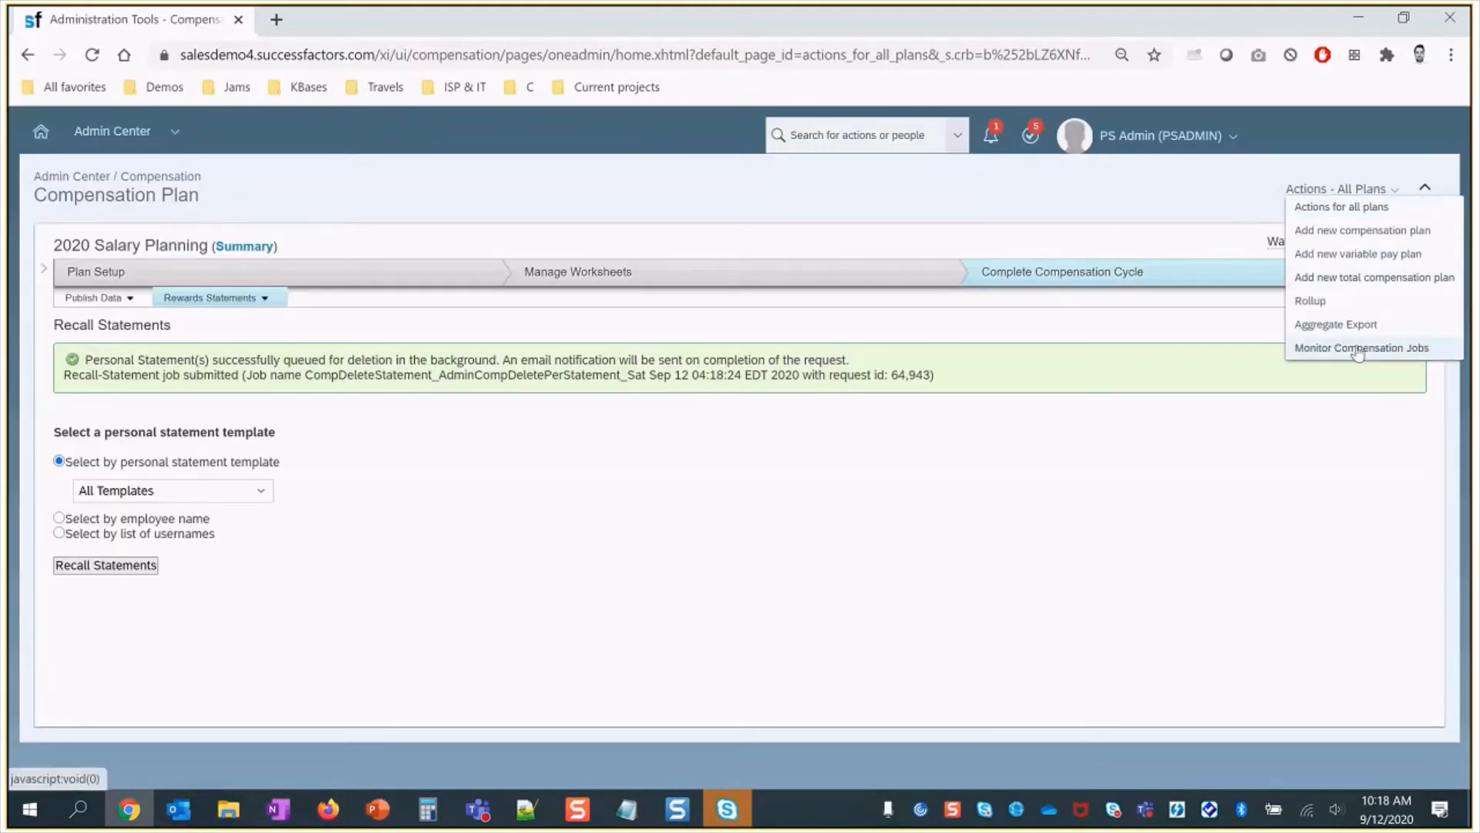
pyautogui.click(1344, 349)
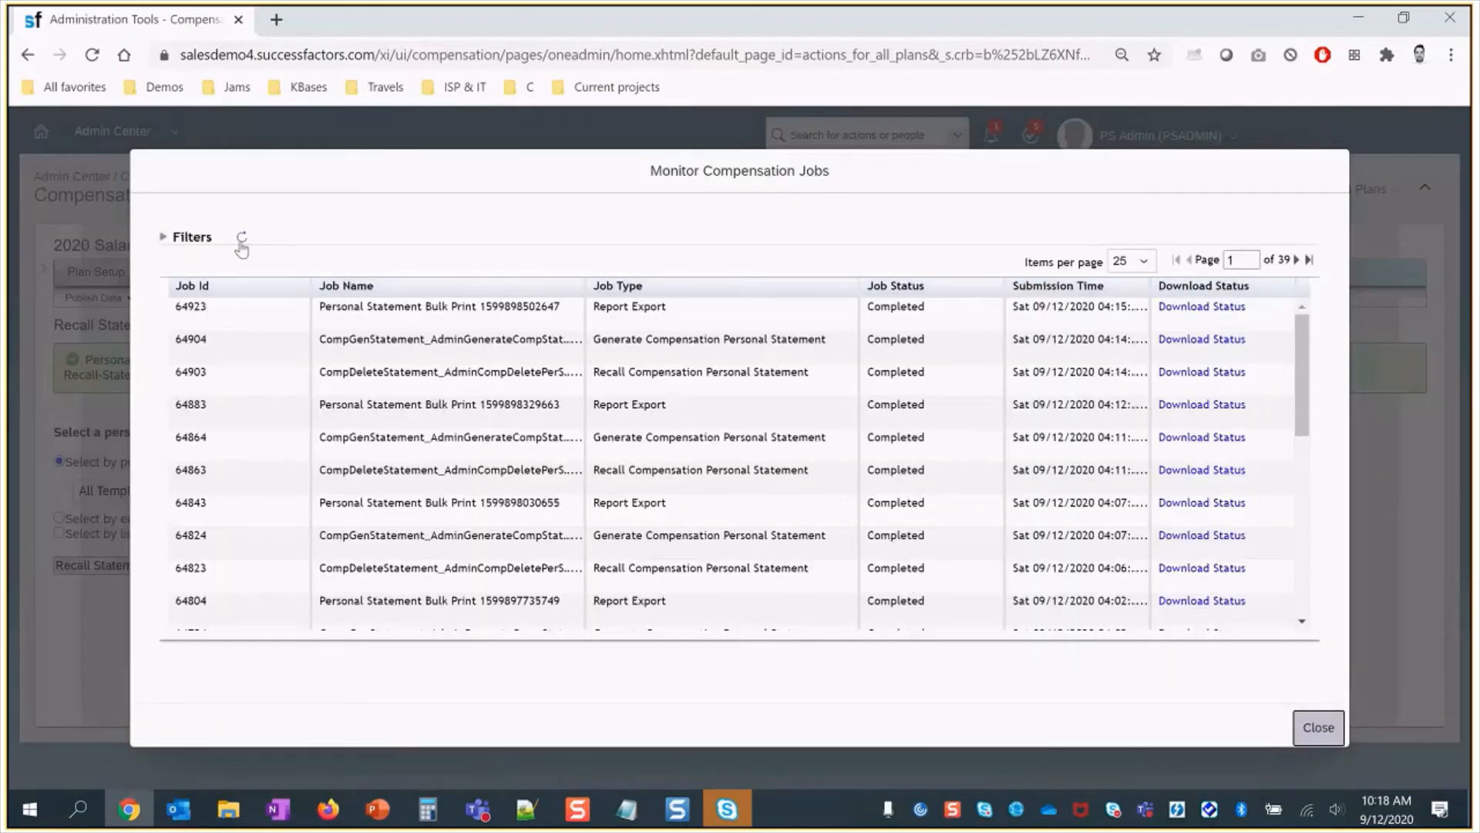
pyautogui.click(242, 243)
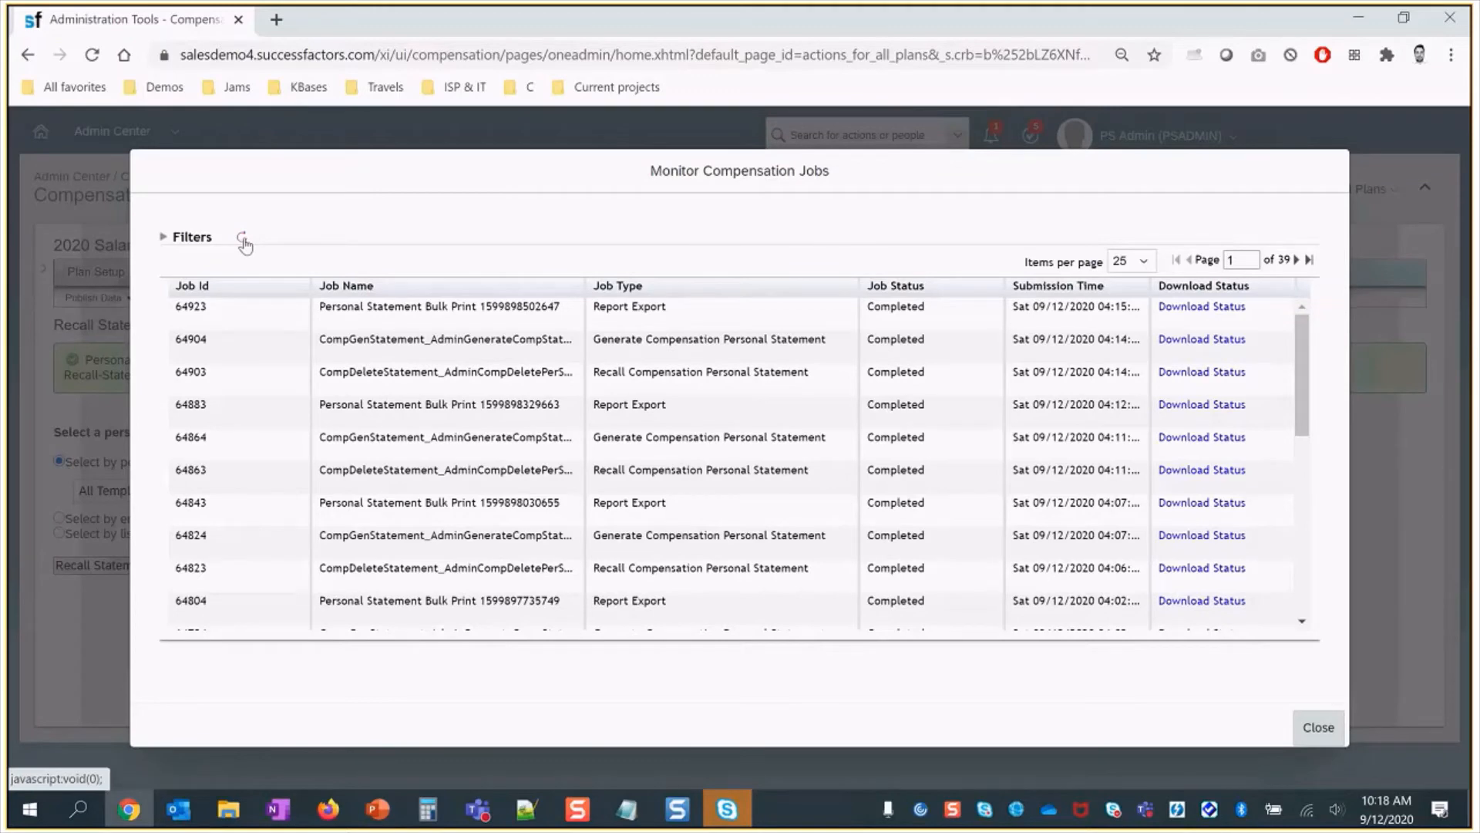
pyautogui.click(244, 244)
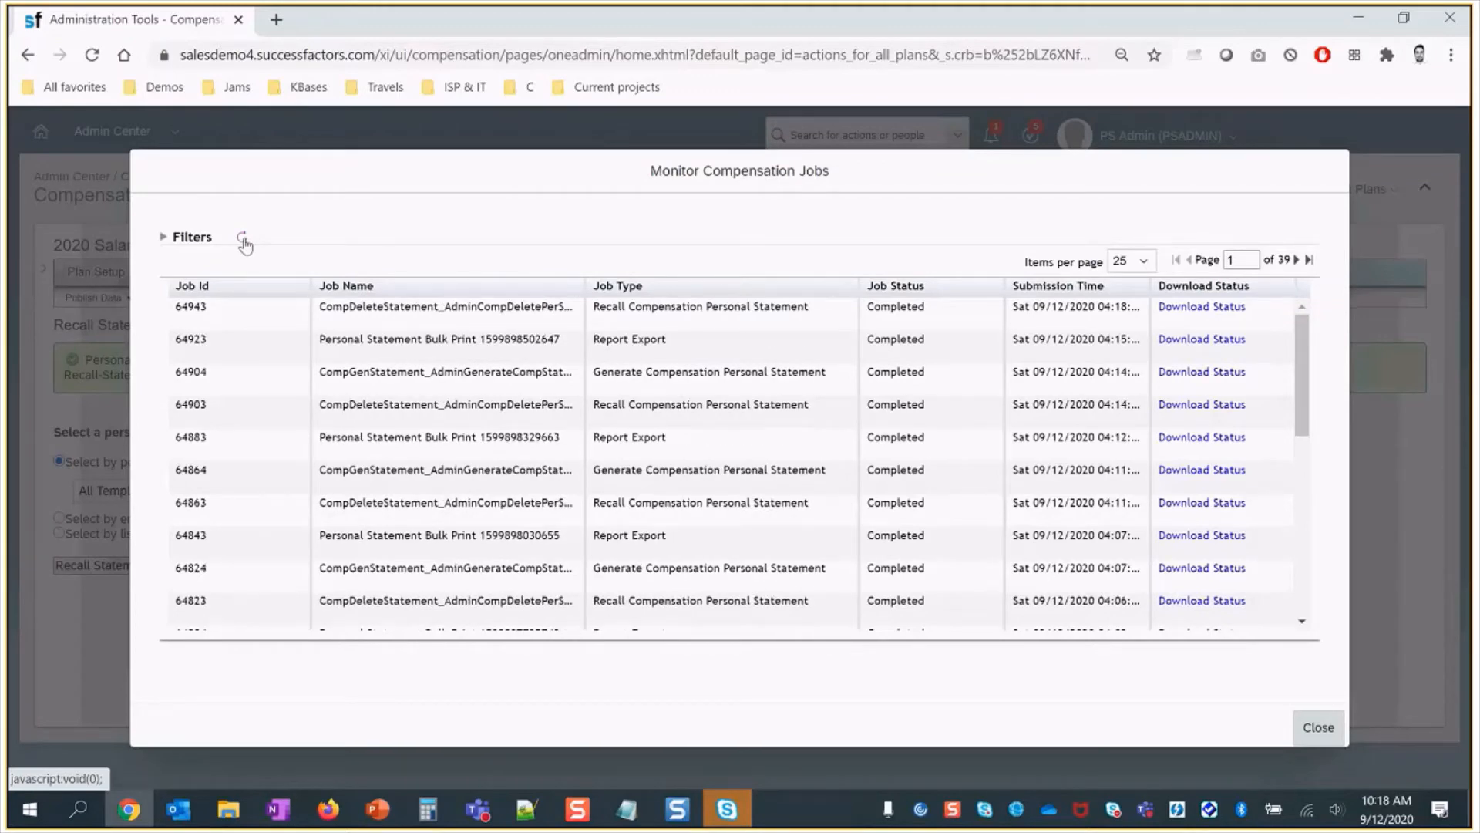
pyautogui.click(1320, 730)
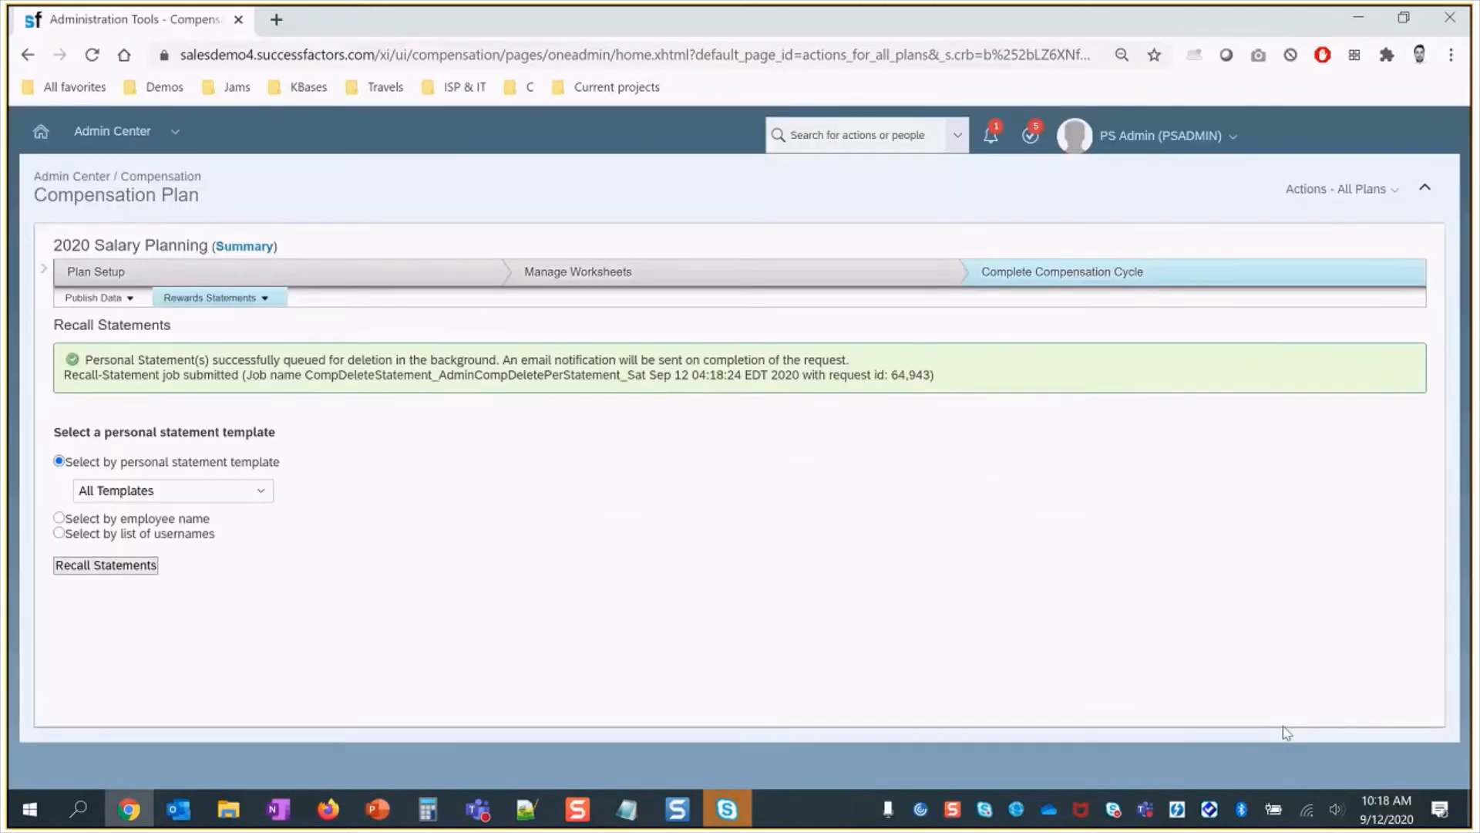
# - Check the Generated count of the 2020 Total Reward Statement under Manage Statement Templates
pyautogui.click(198, 303)
pyautogui.click(214, 328)
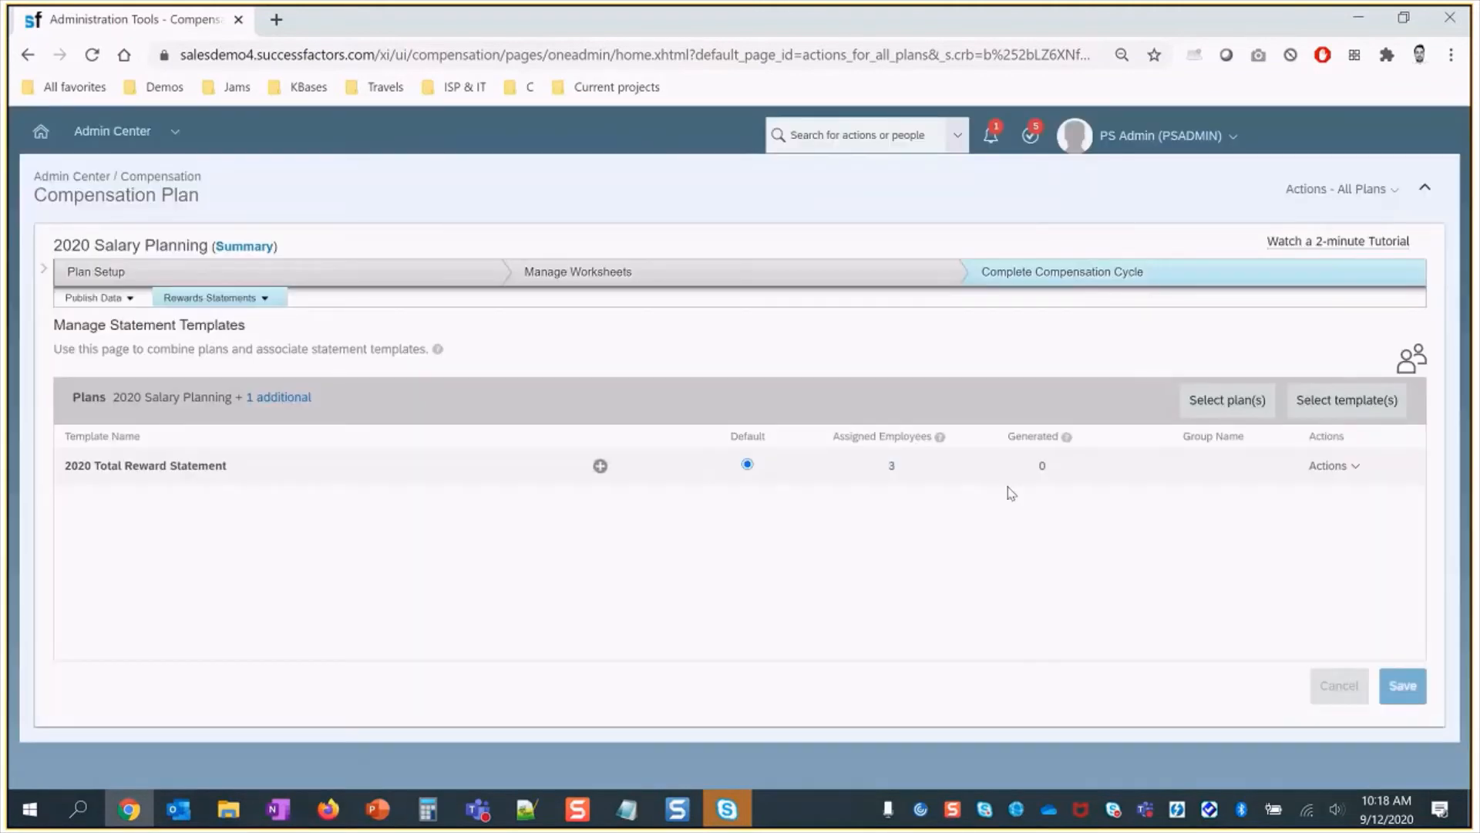
pyautogui.doubleClick(1042, 466)
# - Generate statements with the 2020 Total Reward Statement personal statement template
pyautogui.click(198, 300)
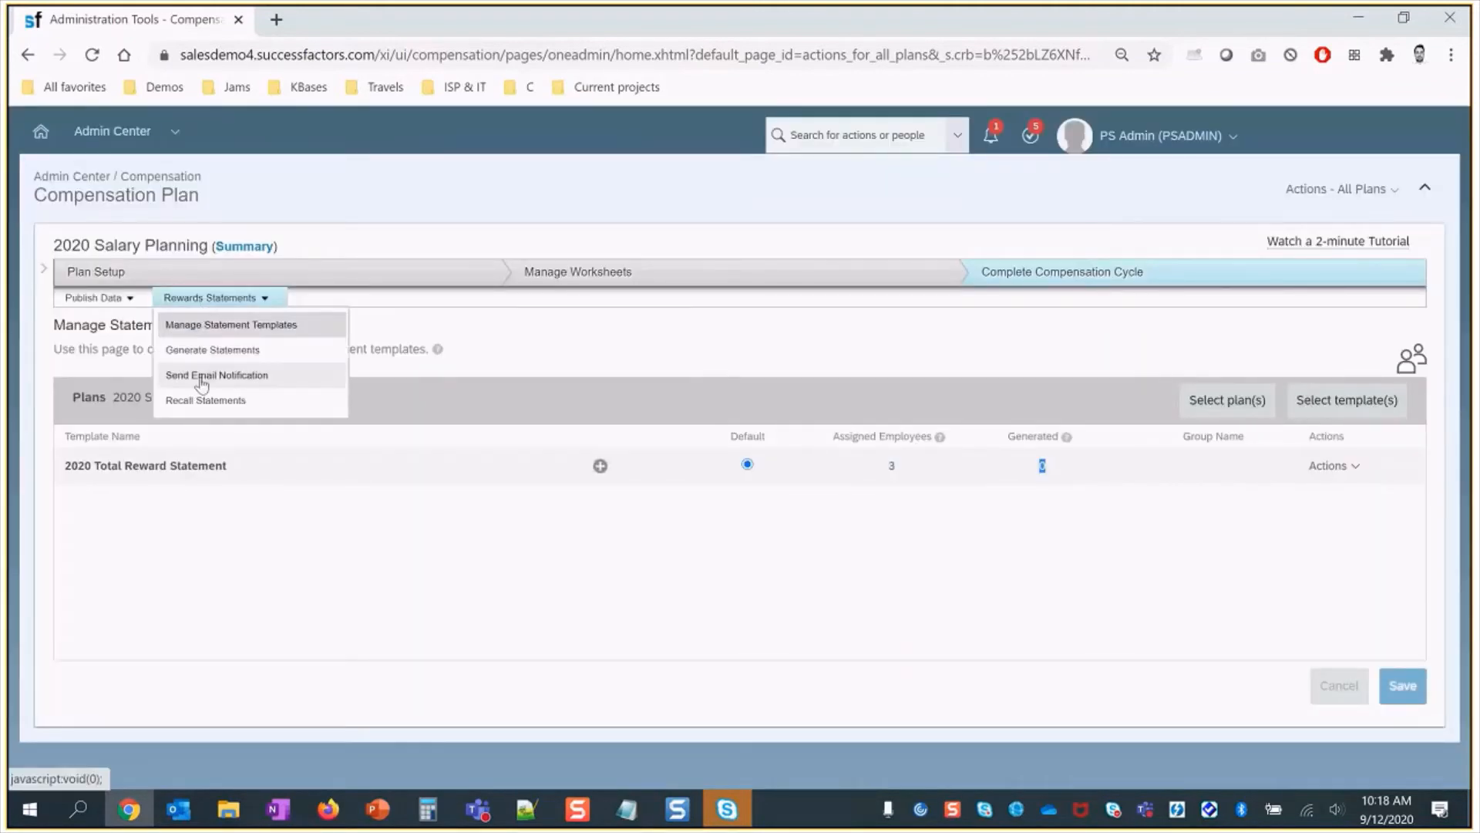
pyautogui.click(212, 349)
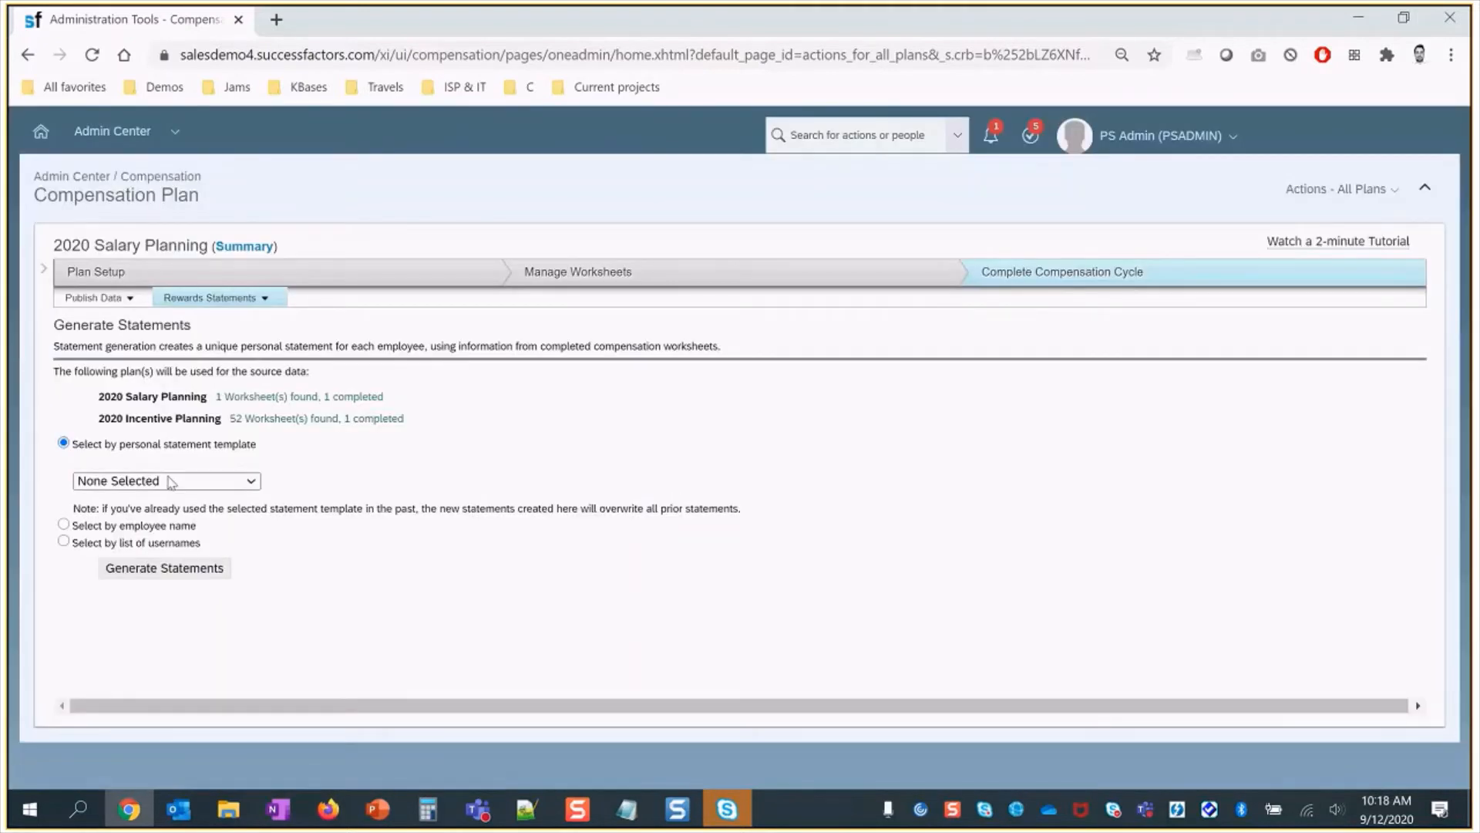
pyautogui.click(171, 482)
pyautogui.click(154, 535)
pyautogui.click(209, 583)
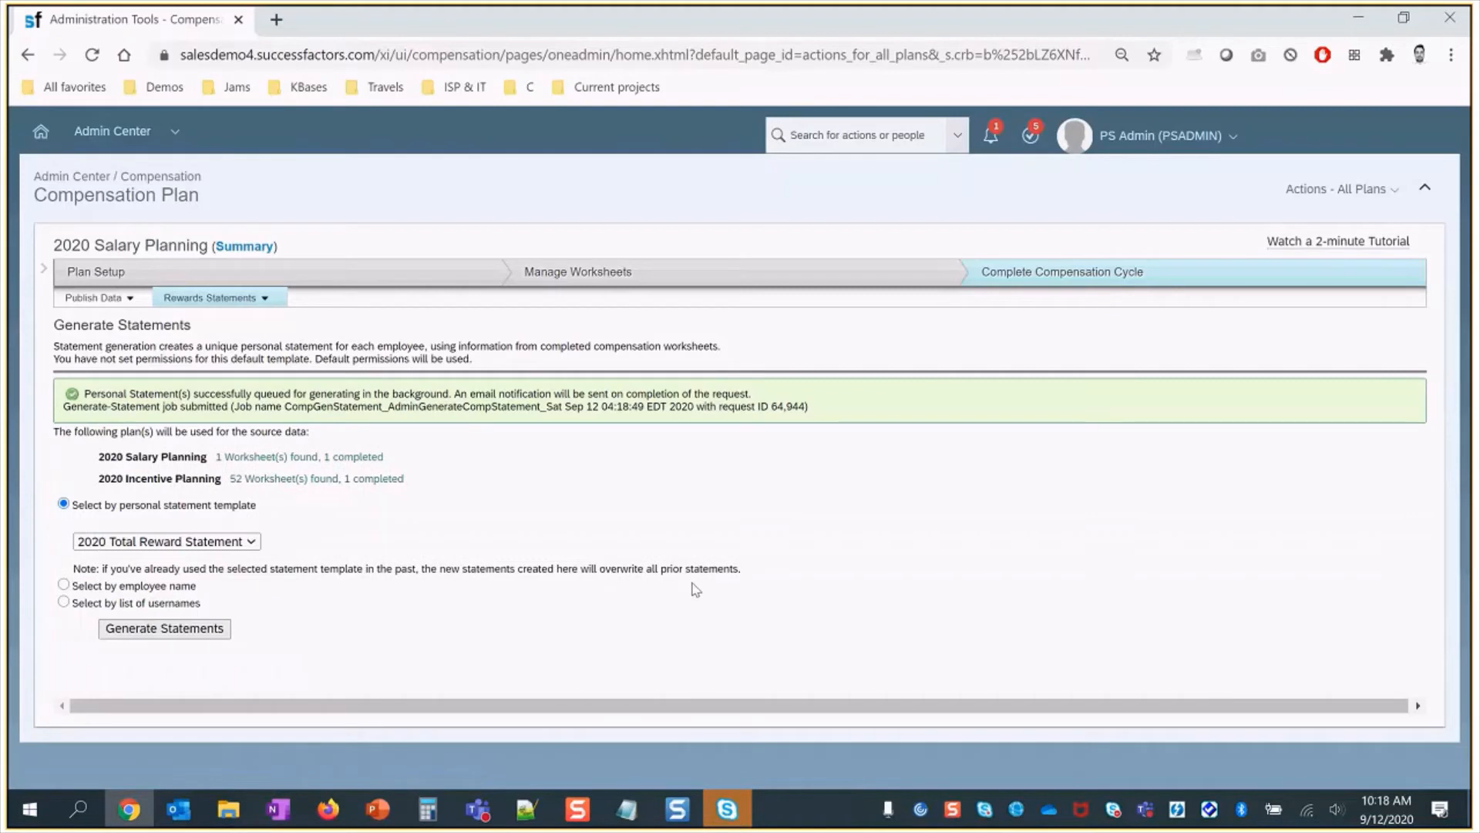
pyautogui.click(727, 809)
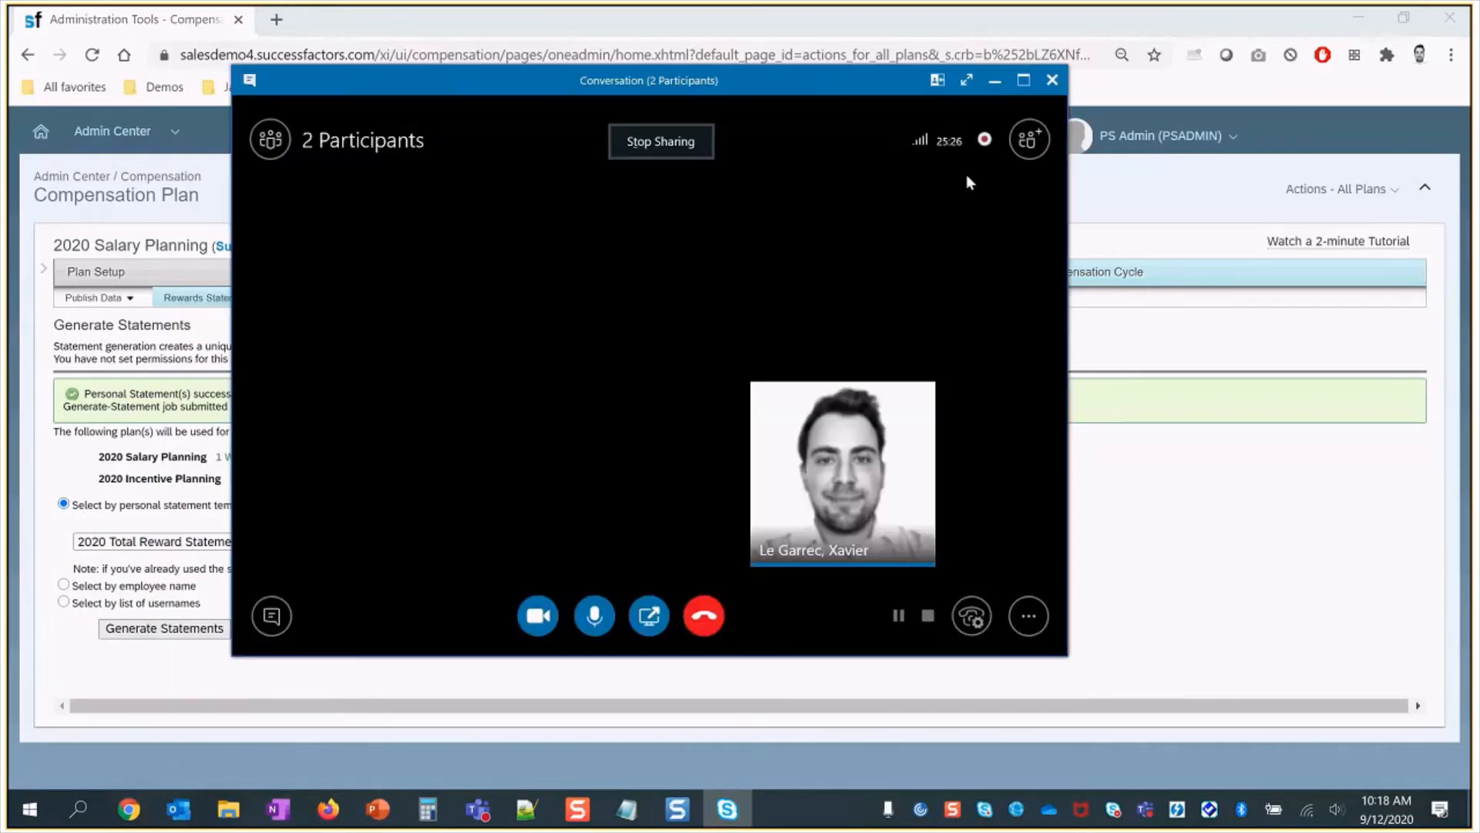
pyautogui.click(995, 82)
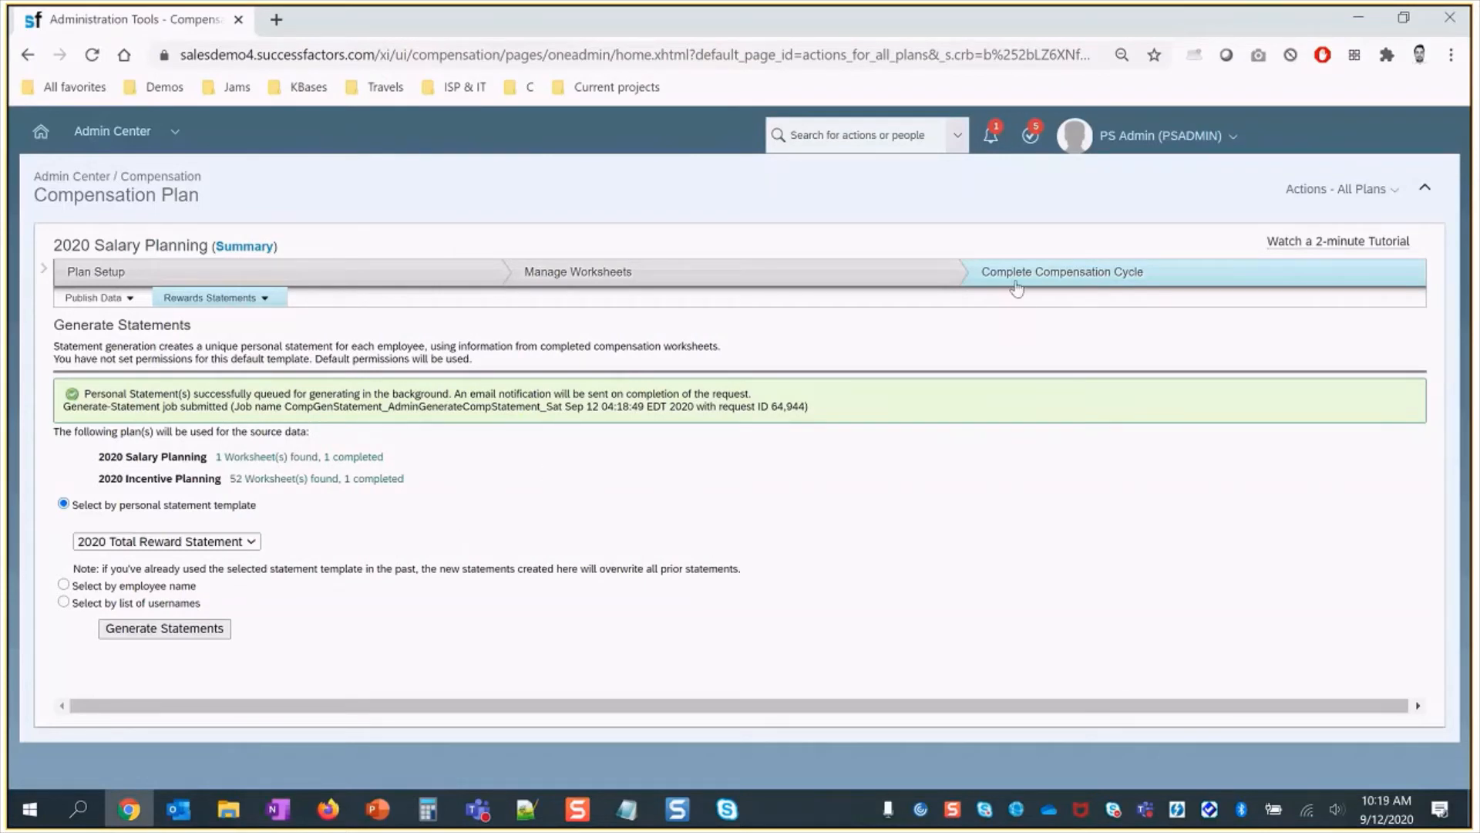
# - Check the status of the latest statement generation job in Monitor Compensation Jobs and close the monitor
pyautogui.click(1338, 189)
pyautogui.click(1355, 348)
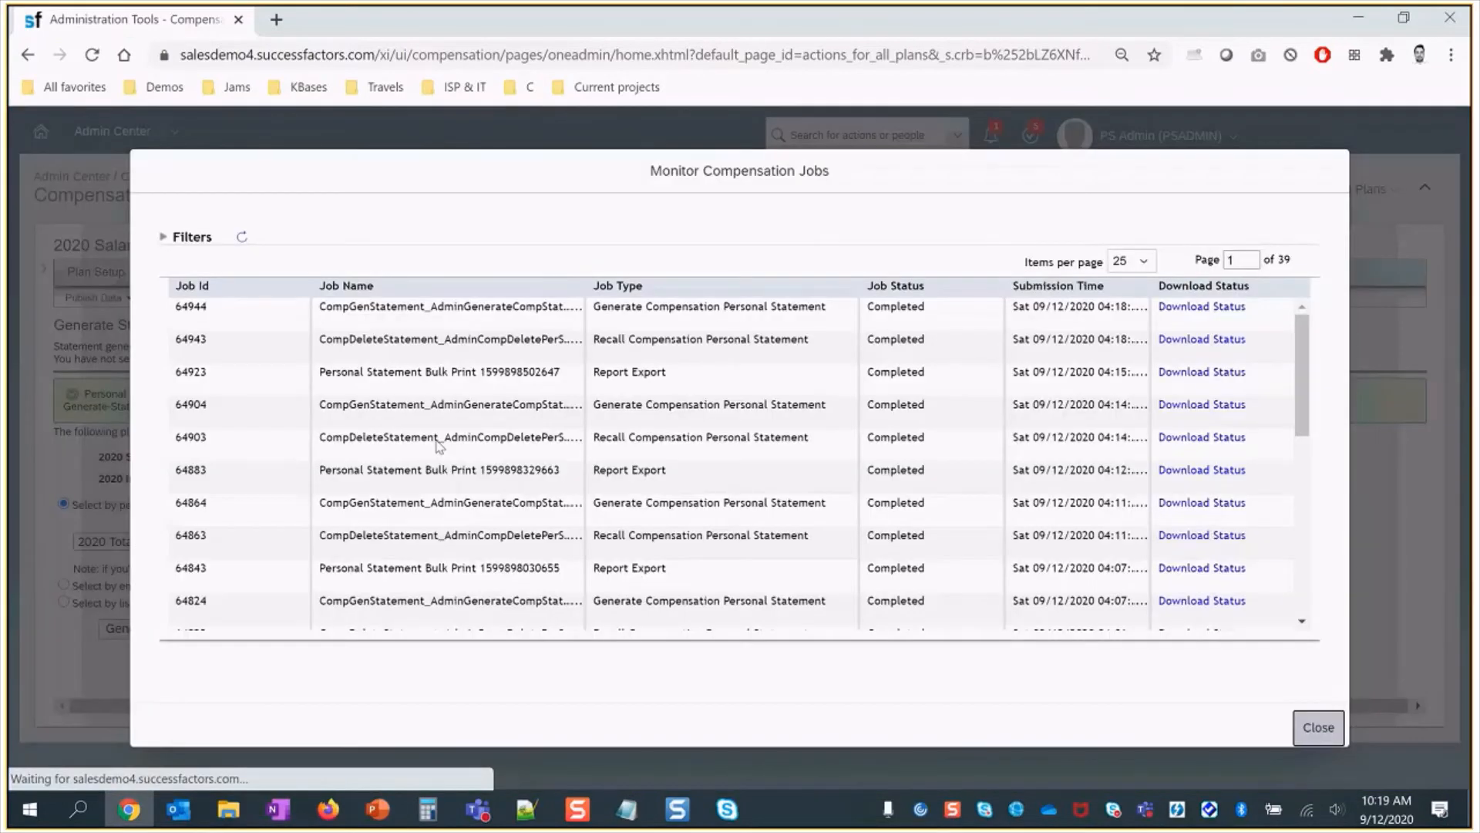
pyautogui.doubleClick(434, 307)
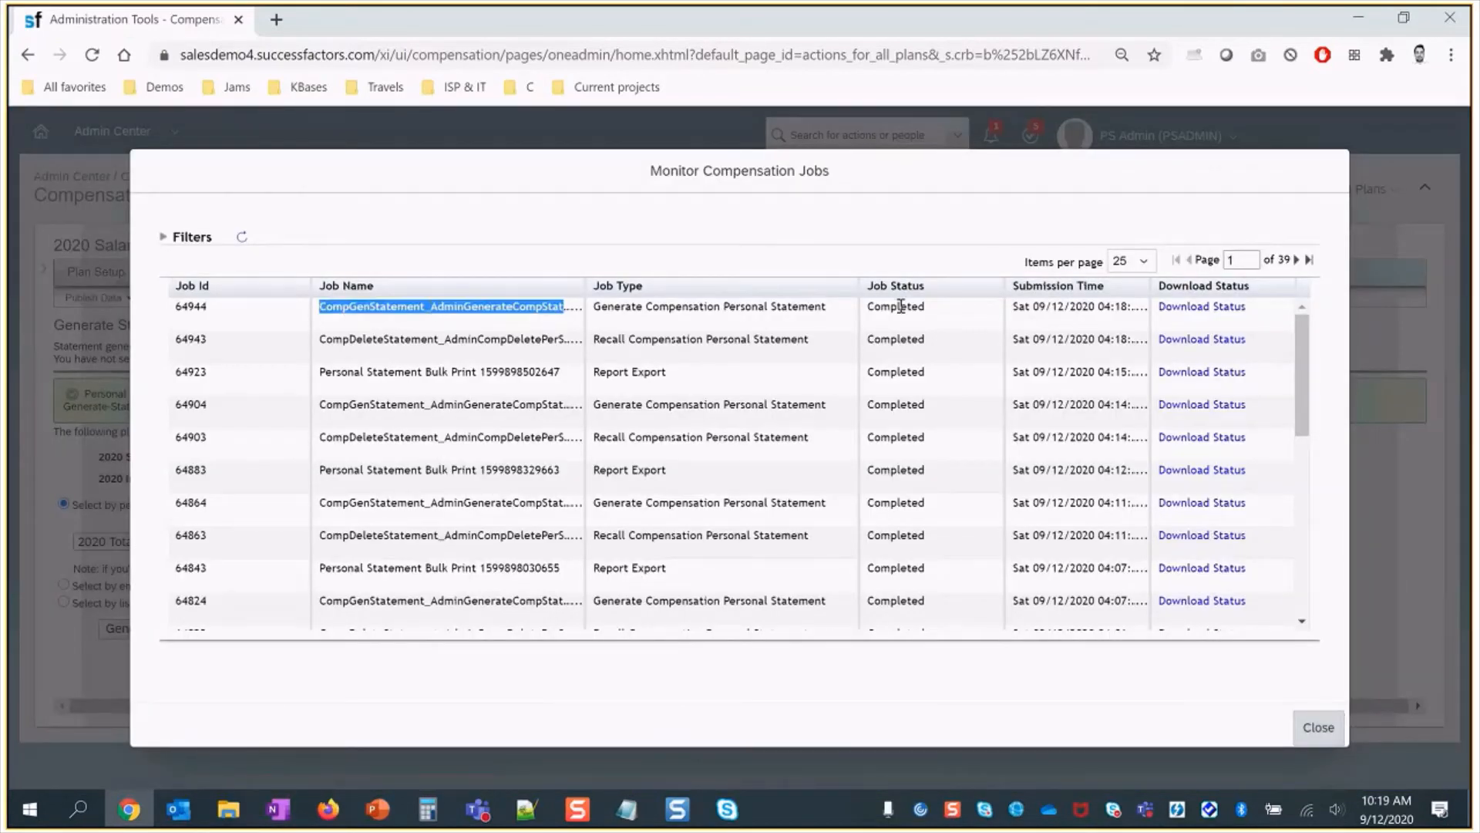
pyautogui.press('Escape')
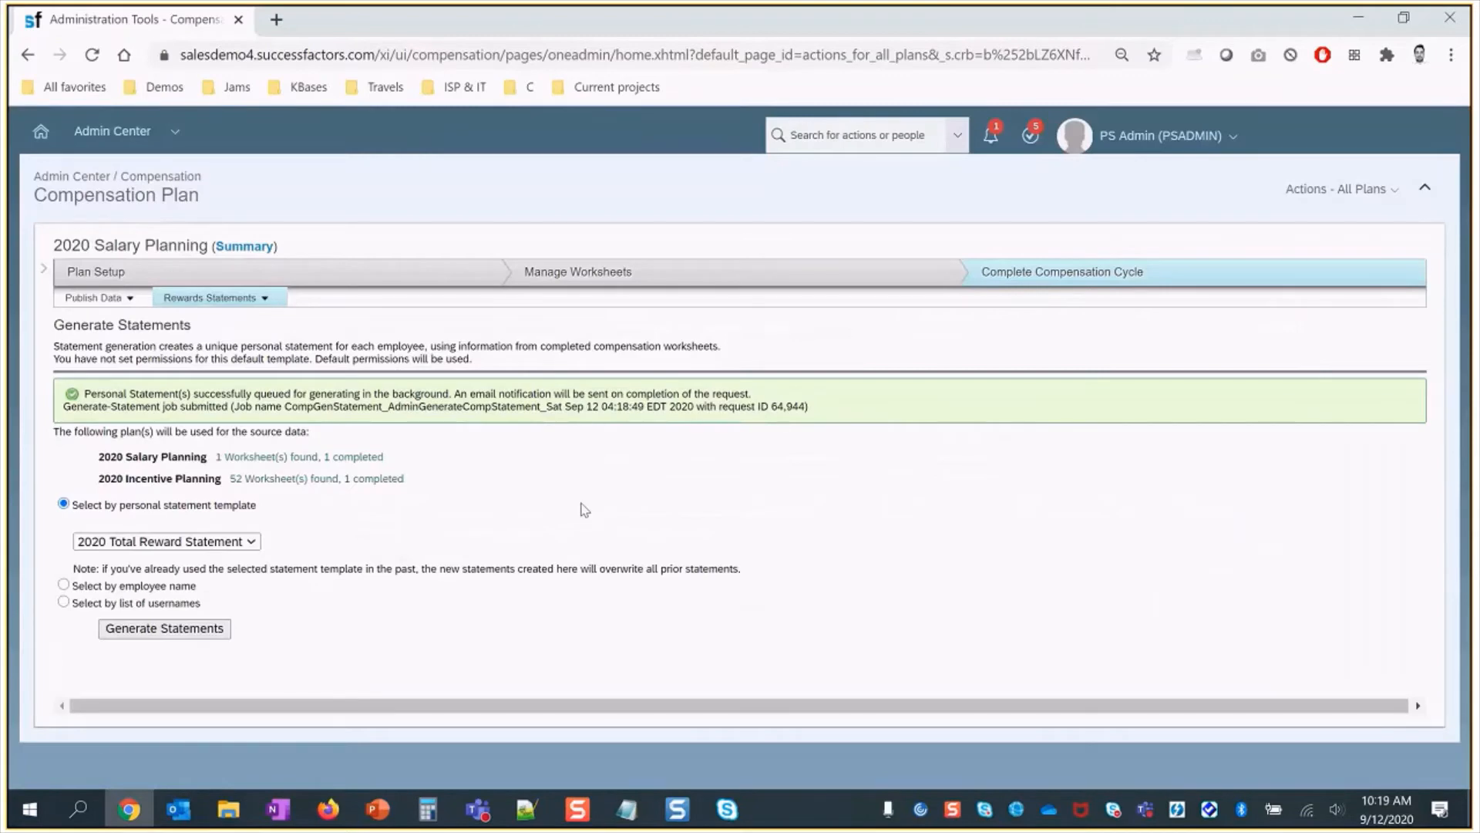
# - Schedule a PDF download of the 2020 Total Reward Statement statements from Manage Statement Templates as Multiple Small PDF(s)
pyautogui.click(245, 300)
pyautogui.click(243, 321)
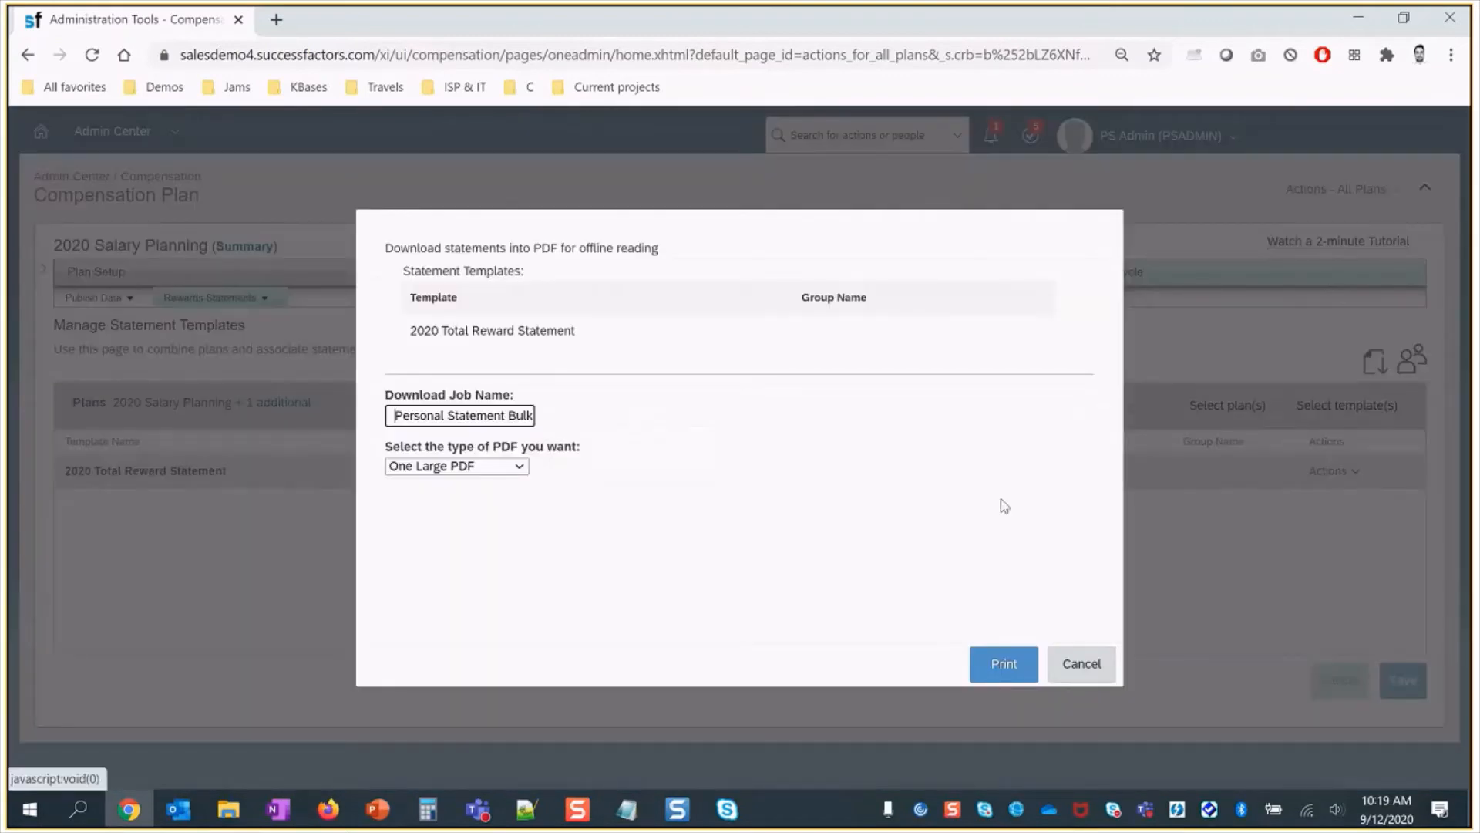
pyautogui.click(455, 465)
pyautogui.click(447, 494)
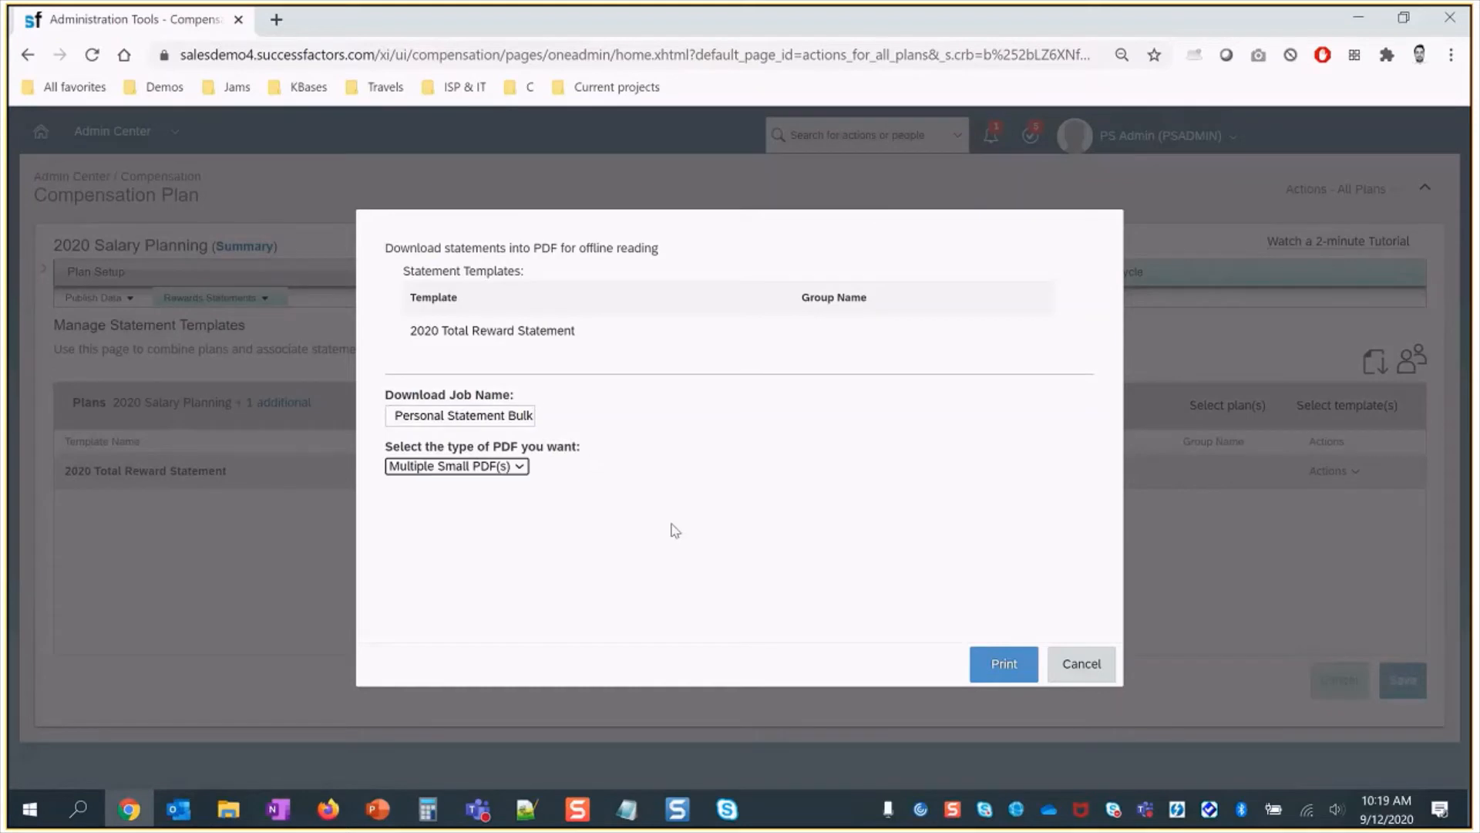
pyautogui.click(1007, 664)
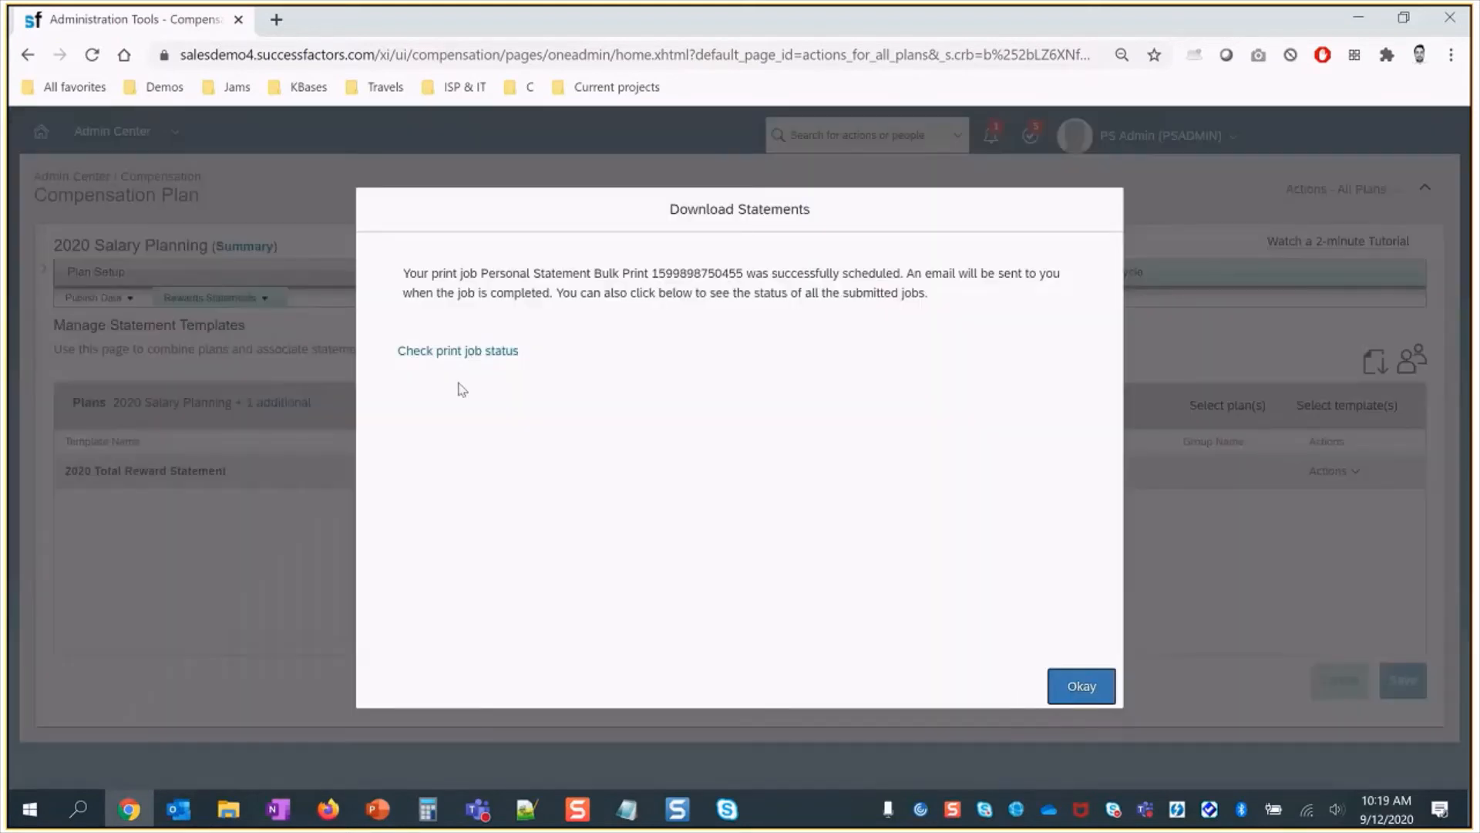
# - Check the status of the statement print job, refreshing the scheduled reports until it completes
pyautogui.click(452, 349)
pyautogui.click(436, 358)
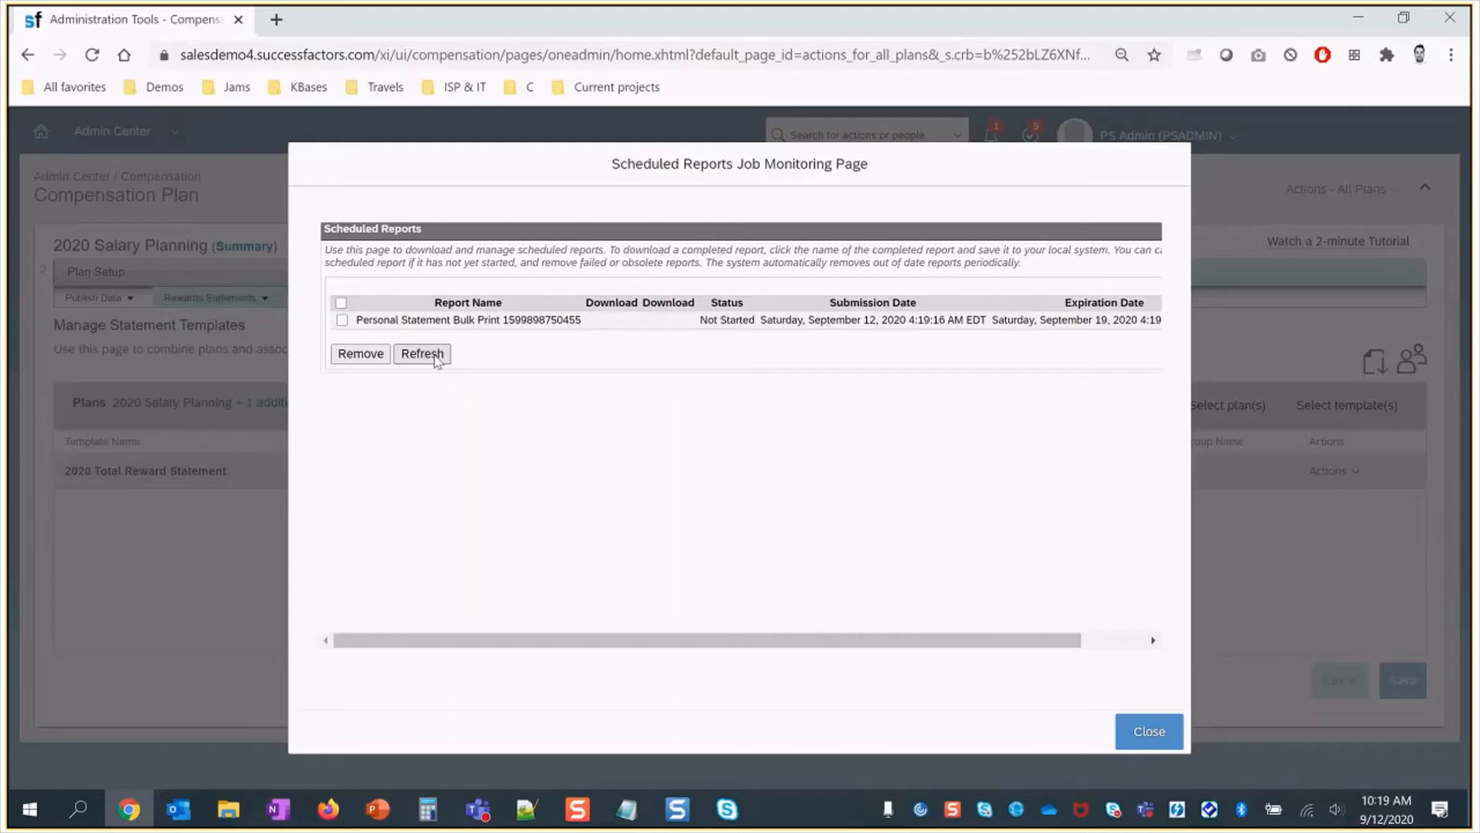
pyautogui.click(434, 357)
pyautogui.click(437, 360)
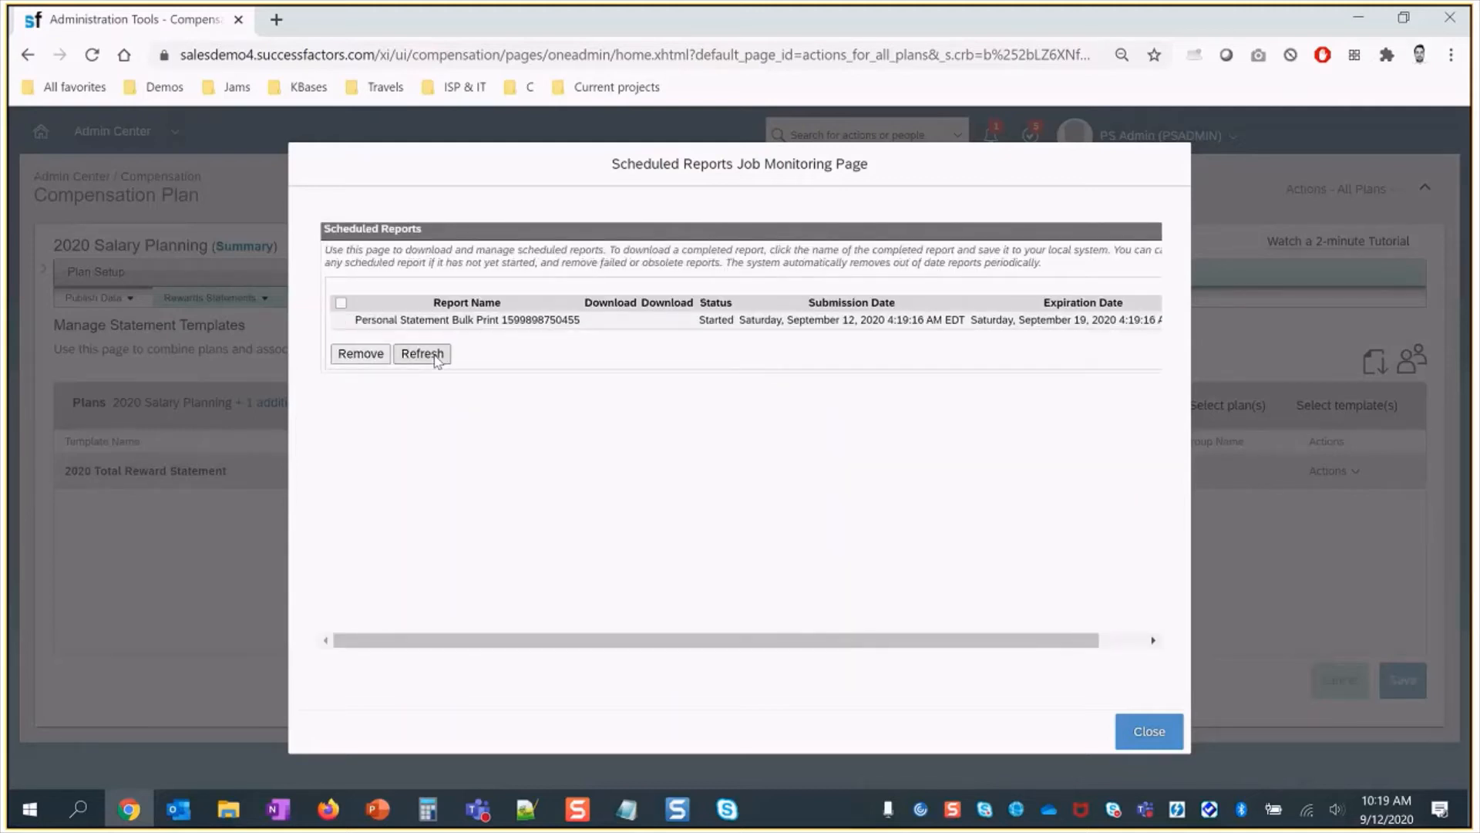
pyautogui.click(437, 360)
pyautogui.click(438, 361)
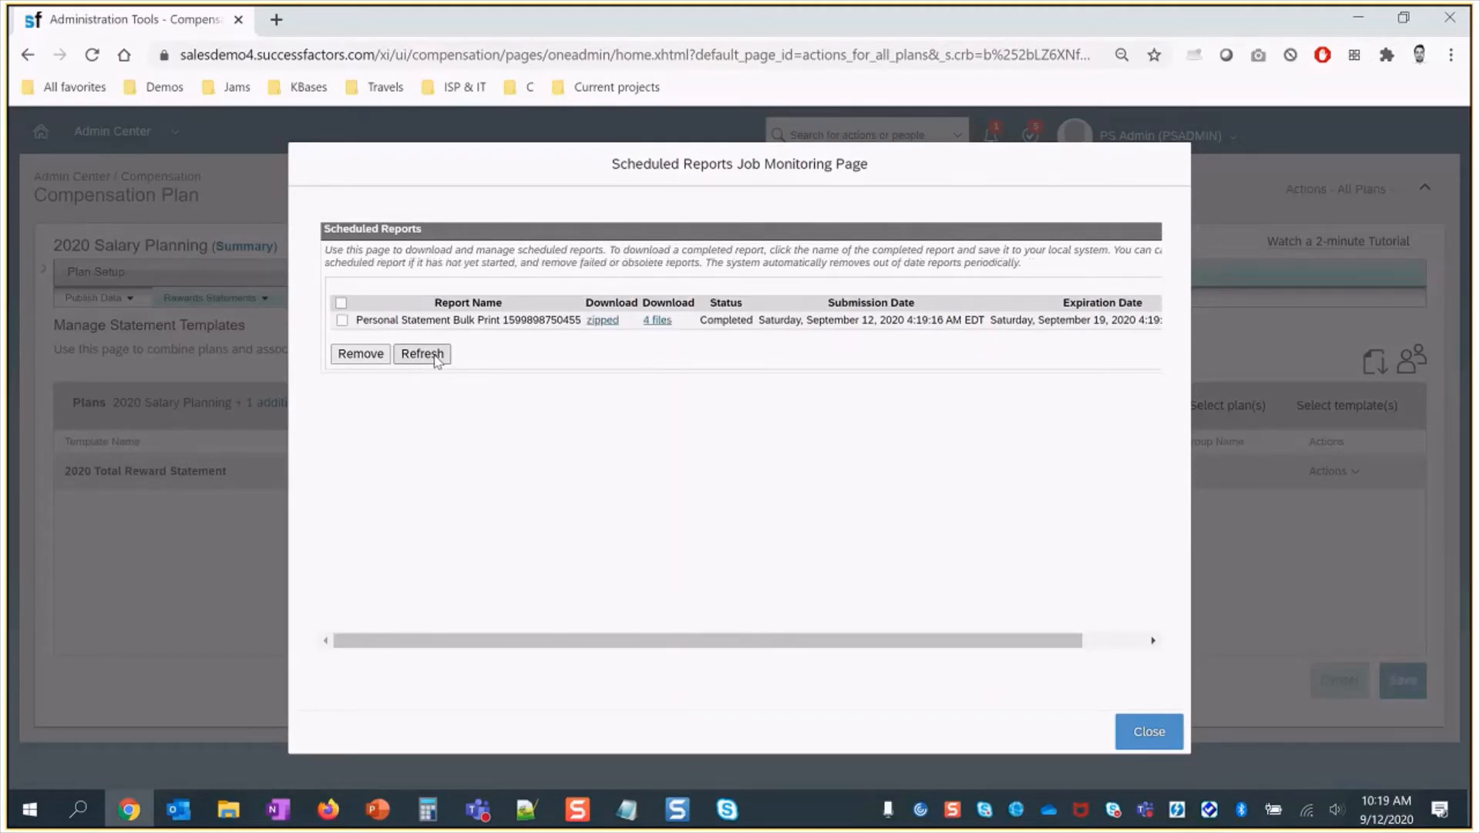
# - List the files of the completed bulk print report, then download and open the first statement PDF
pyautogui.click(663, 321)
pyautogui.click(689, 354)
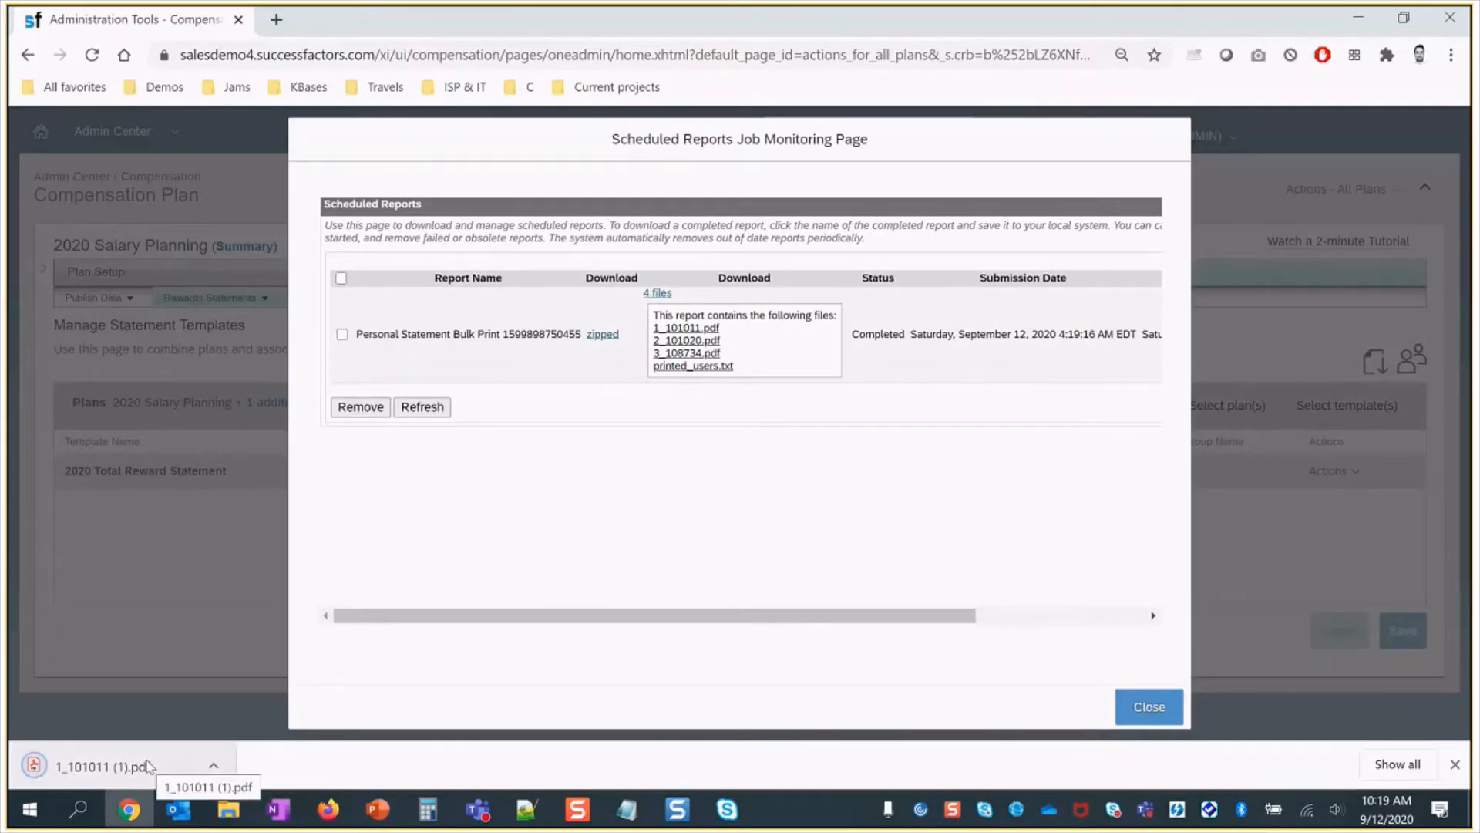
pyautogui.click(148, 766)
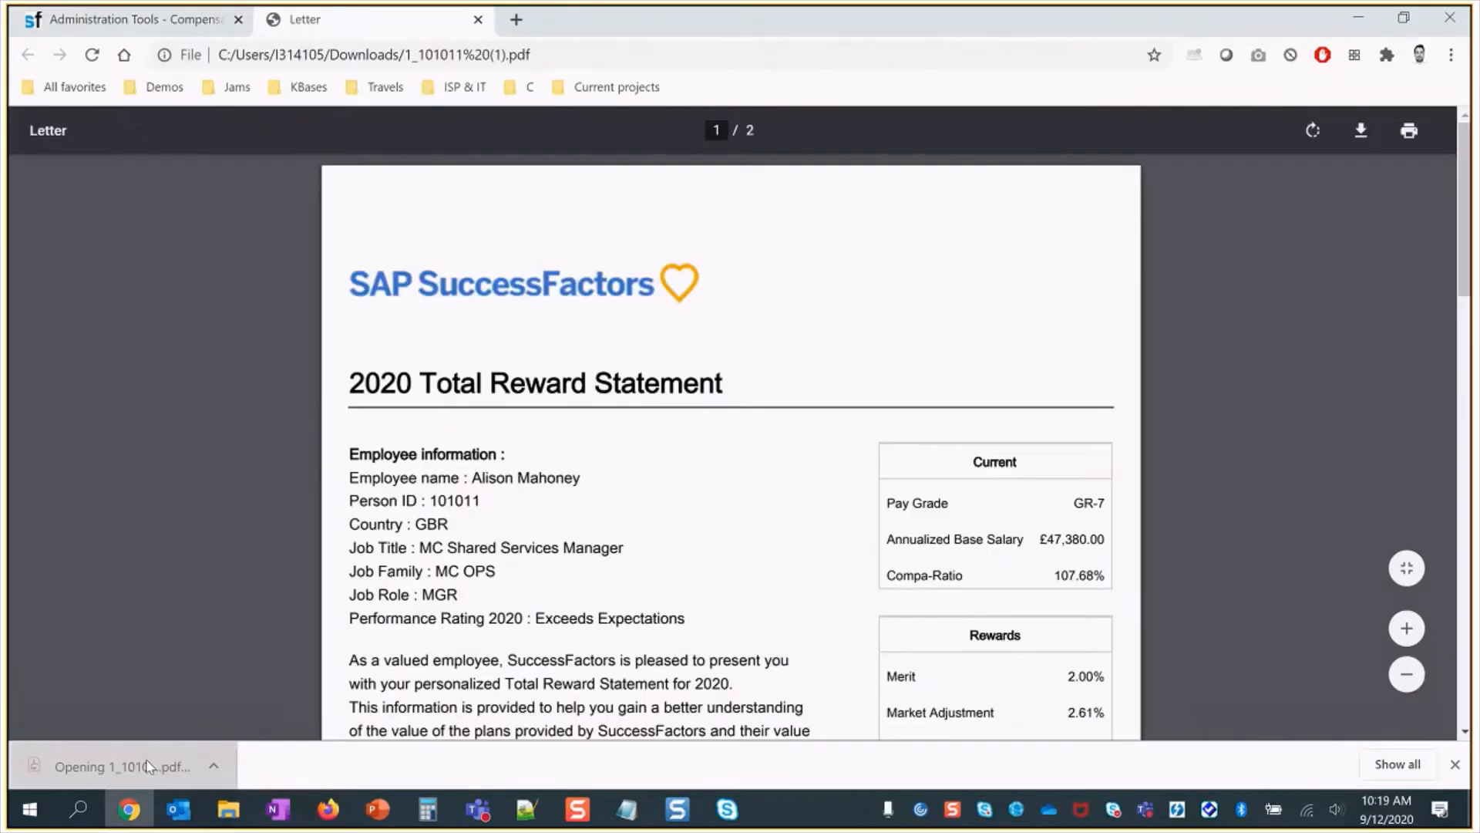
# - Review the signature and the placement of Pay Grade in the downloaded statement, then close the PDF
pyautogui.scroll(-6, 174, 567)
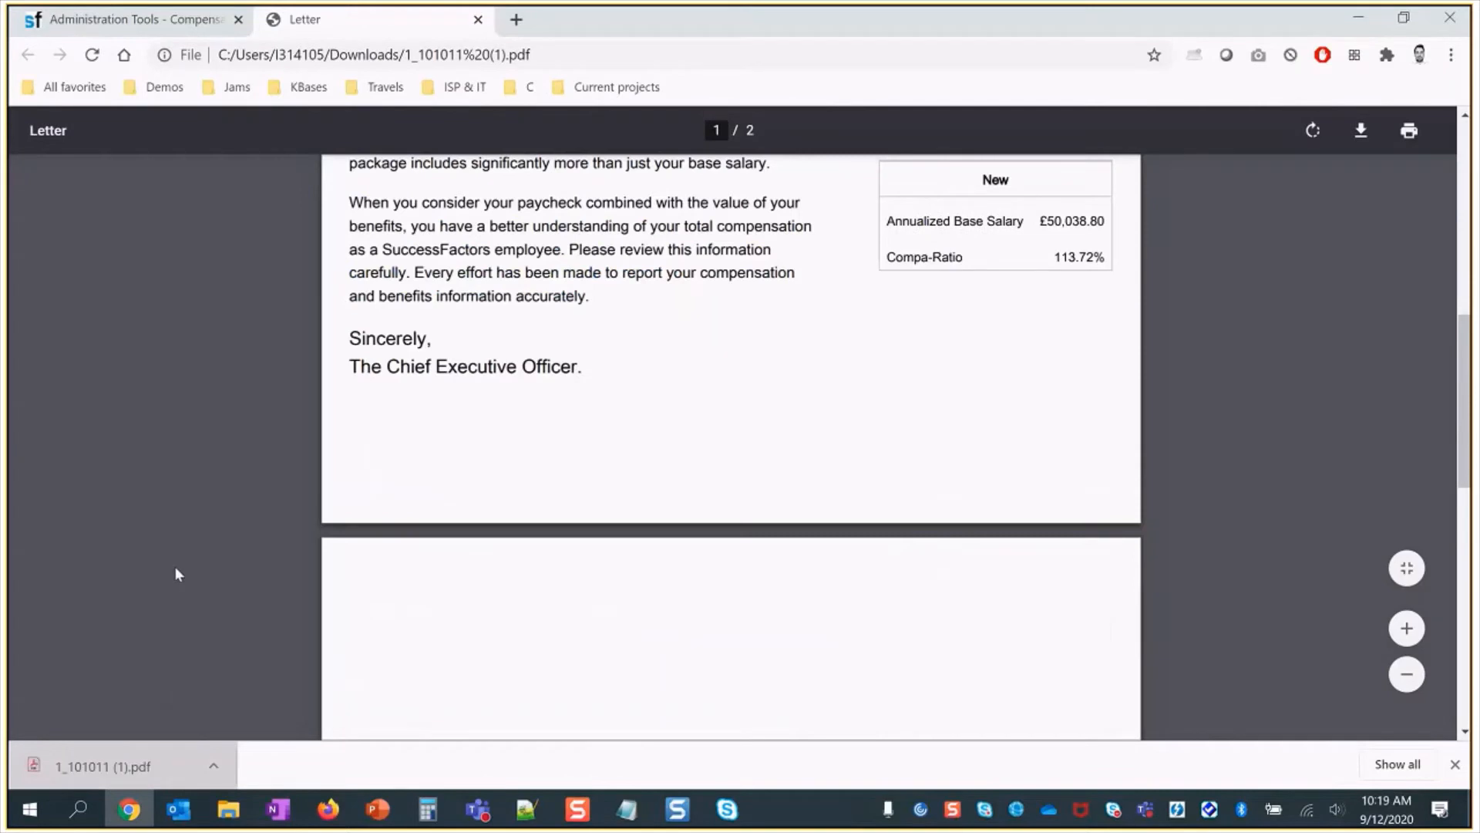
pyautogui.scroll(3, 175, 566)
pyautogui.moveTo(346, 540); pyautogui.dragTo(592, 574)
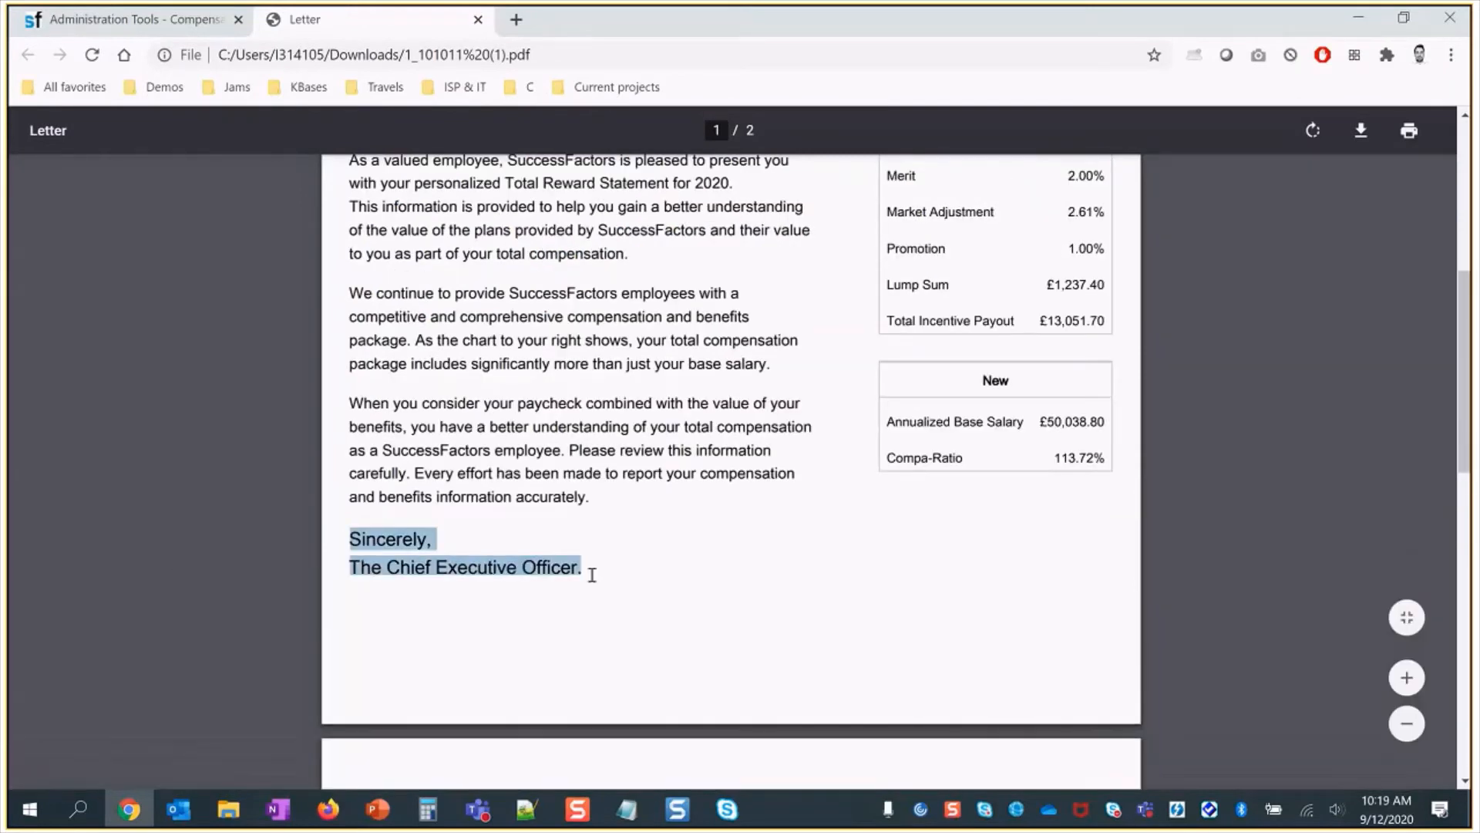
pyautogui.moveTo(1466, 443); pyautogui.dragTo(1463, 349)
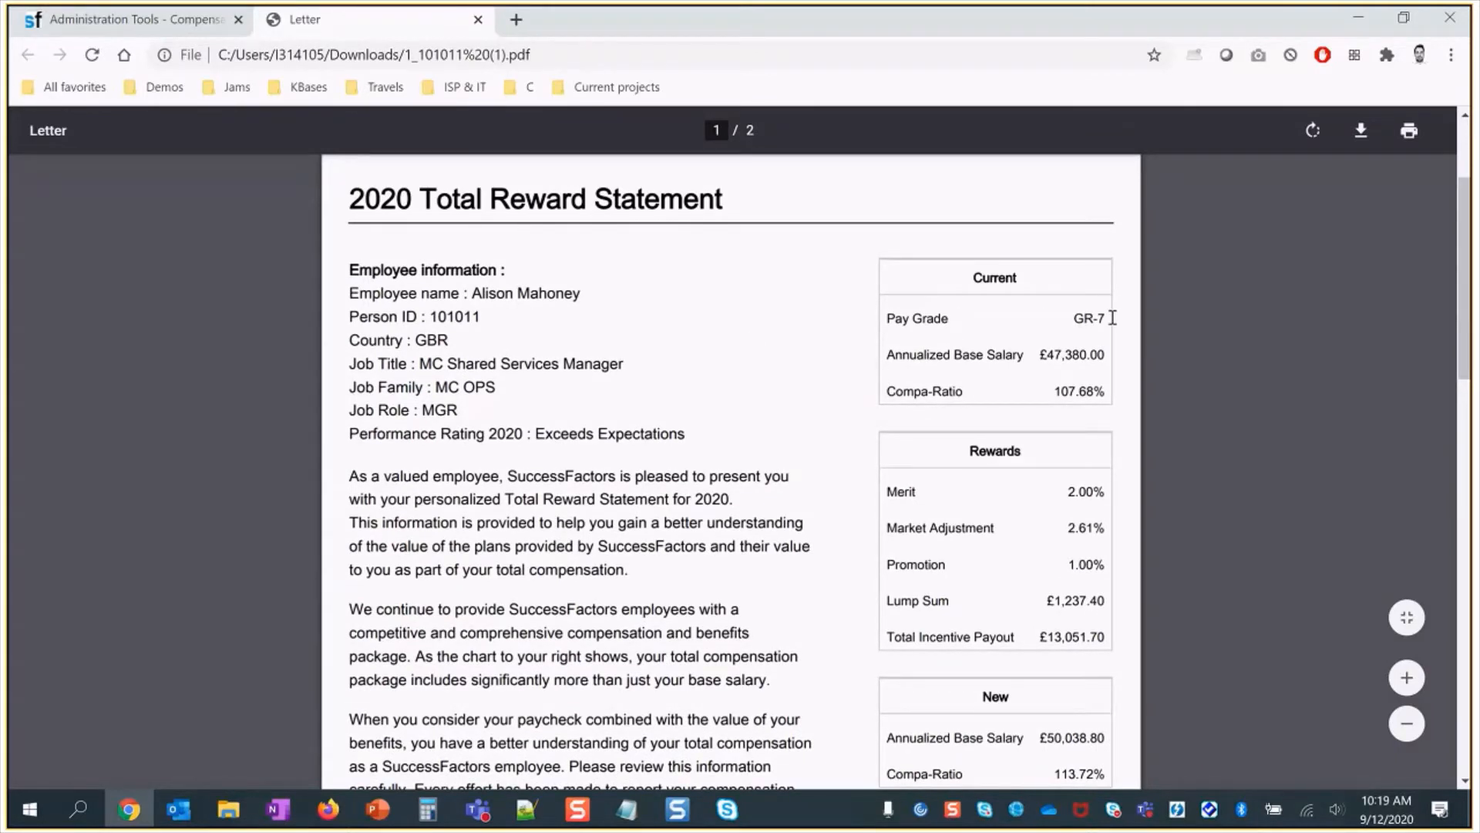
pyautogui.moveTo(1112, 318); pyautogui.dragTo(861, 308)
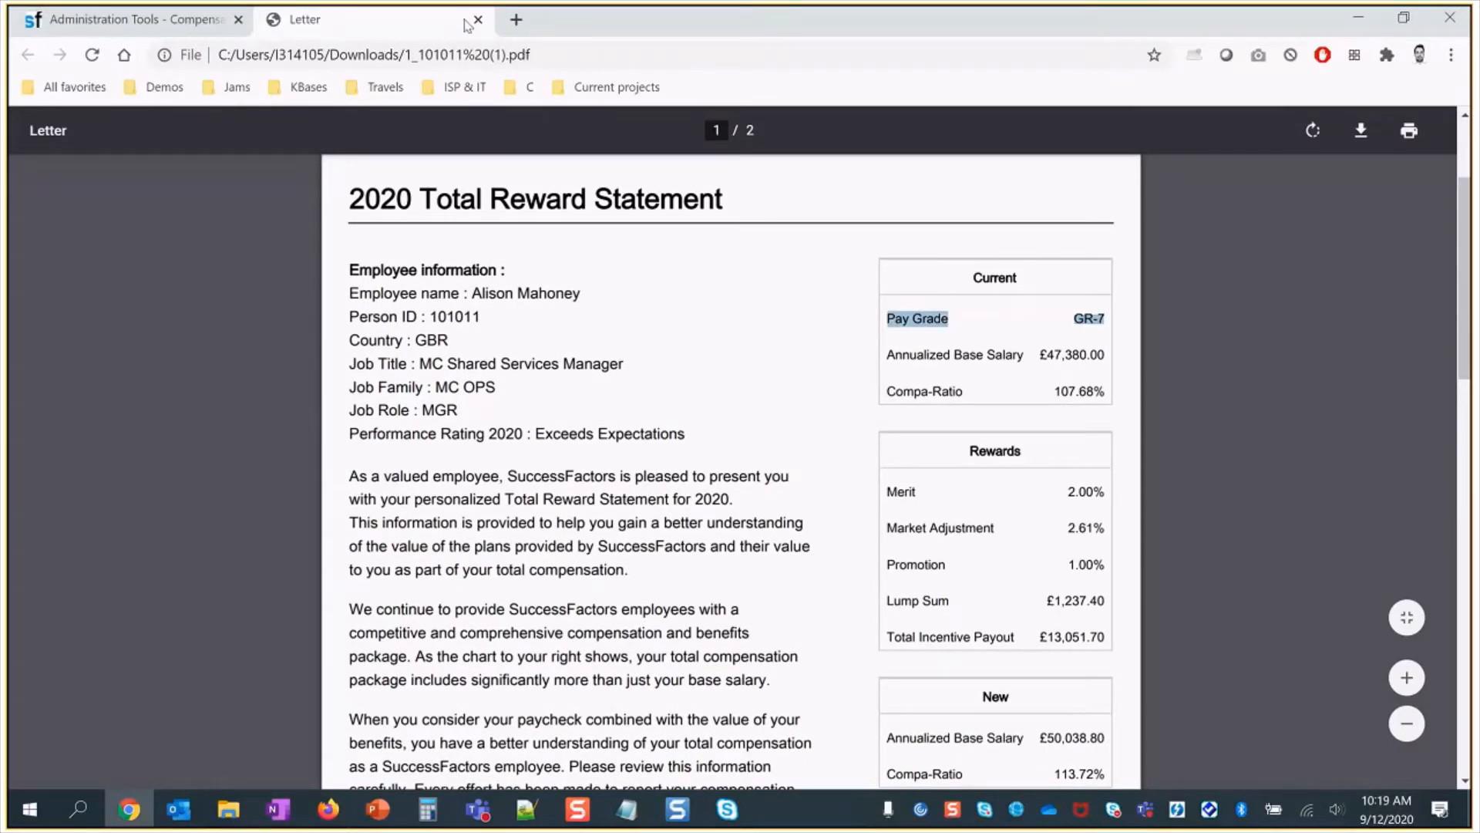
pyautogui.click(951, 313)
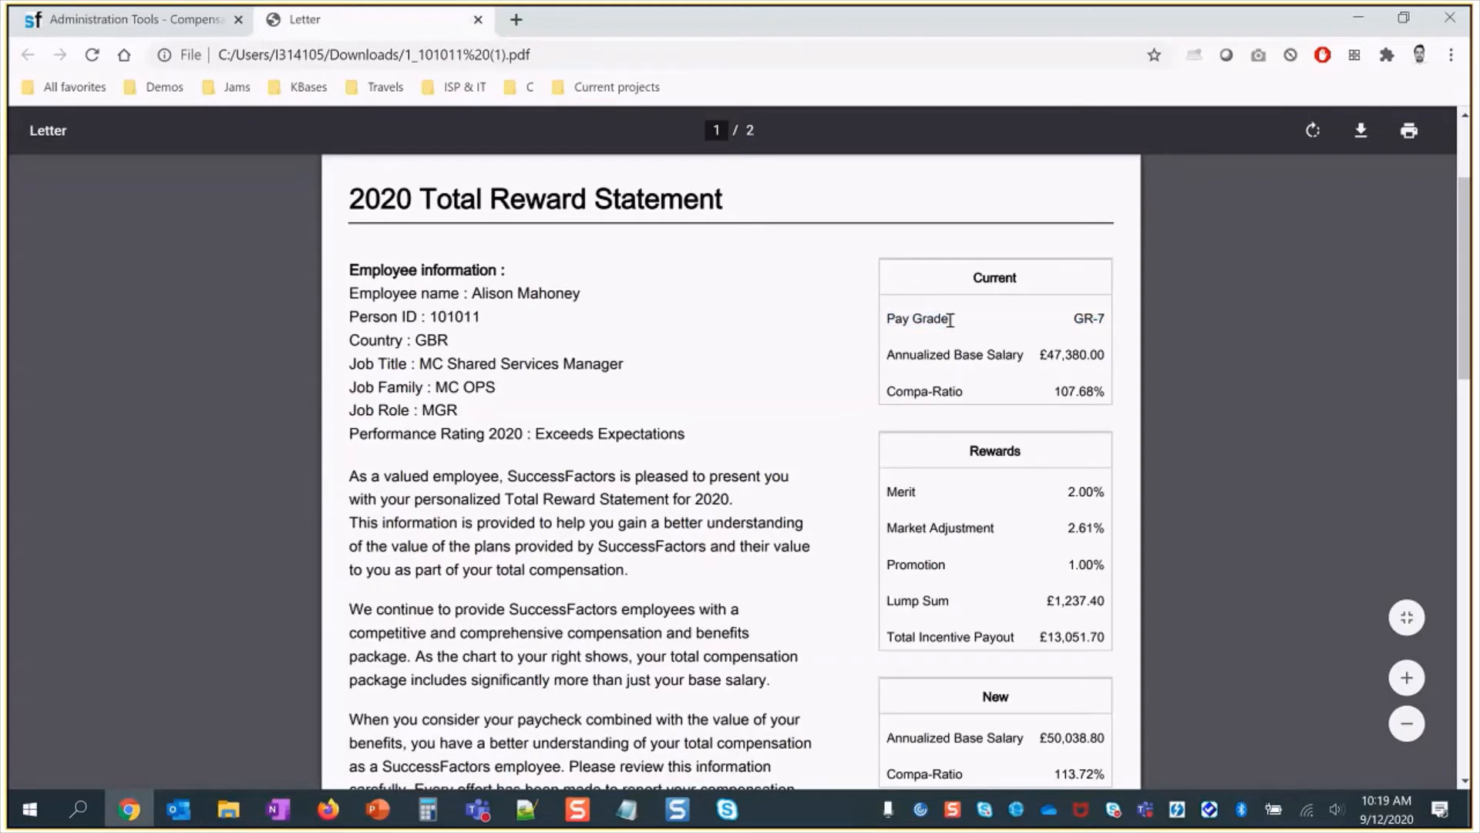
pyautogui.click(478, 20)
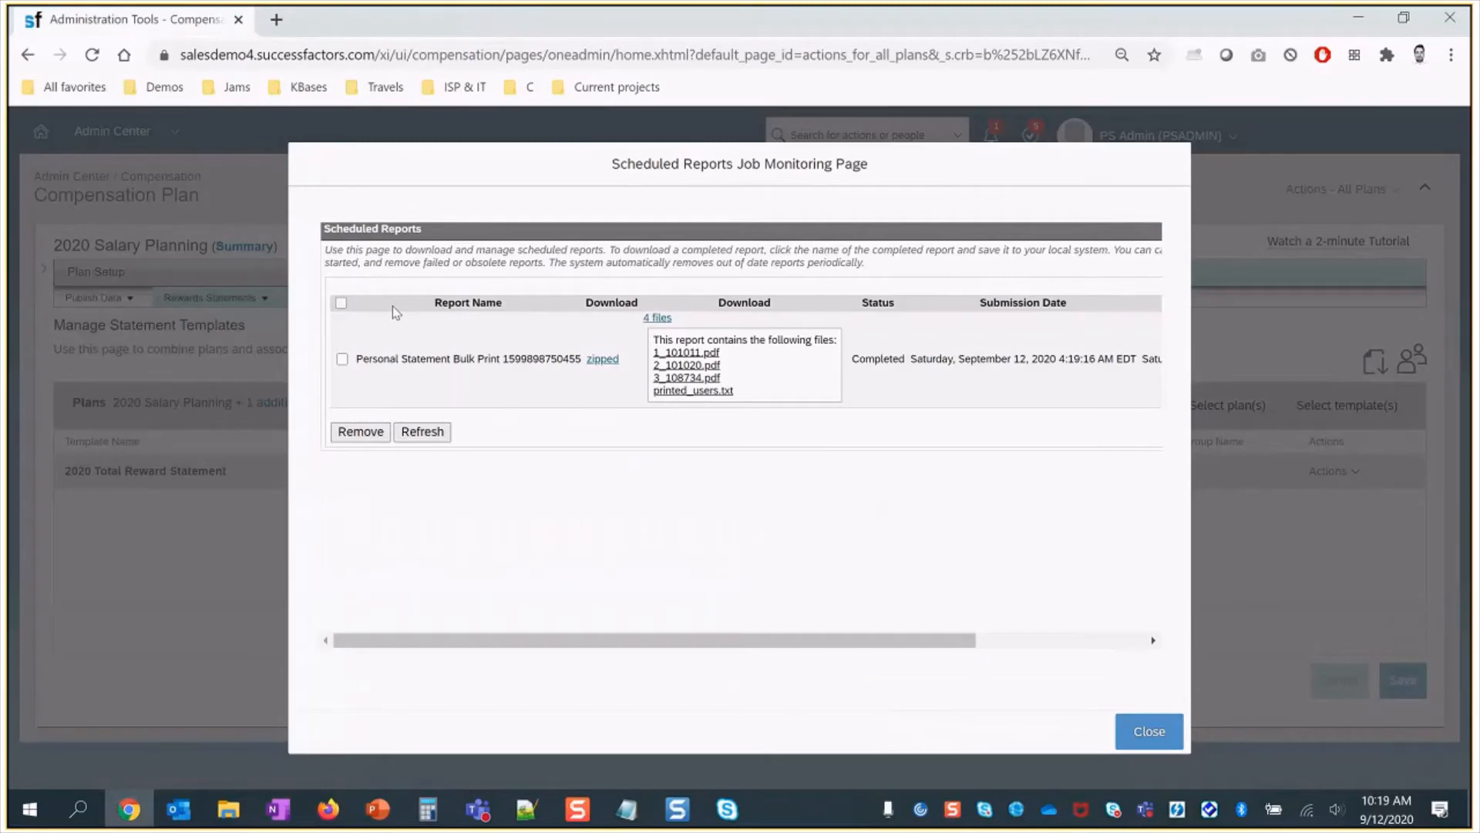
# - Open the latest statement PDF from the Downloads folder, review its Pay Grade placement and signature, then close it and the folder
pyautogui.click(229, 819)
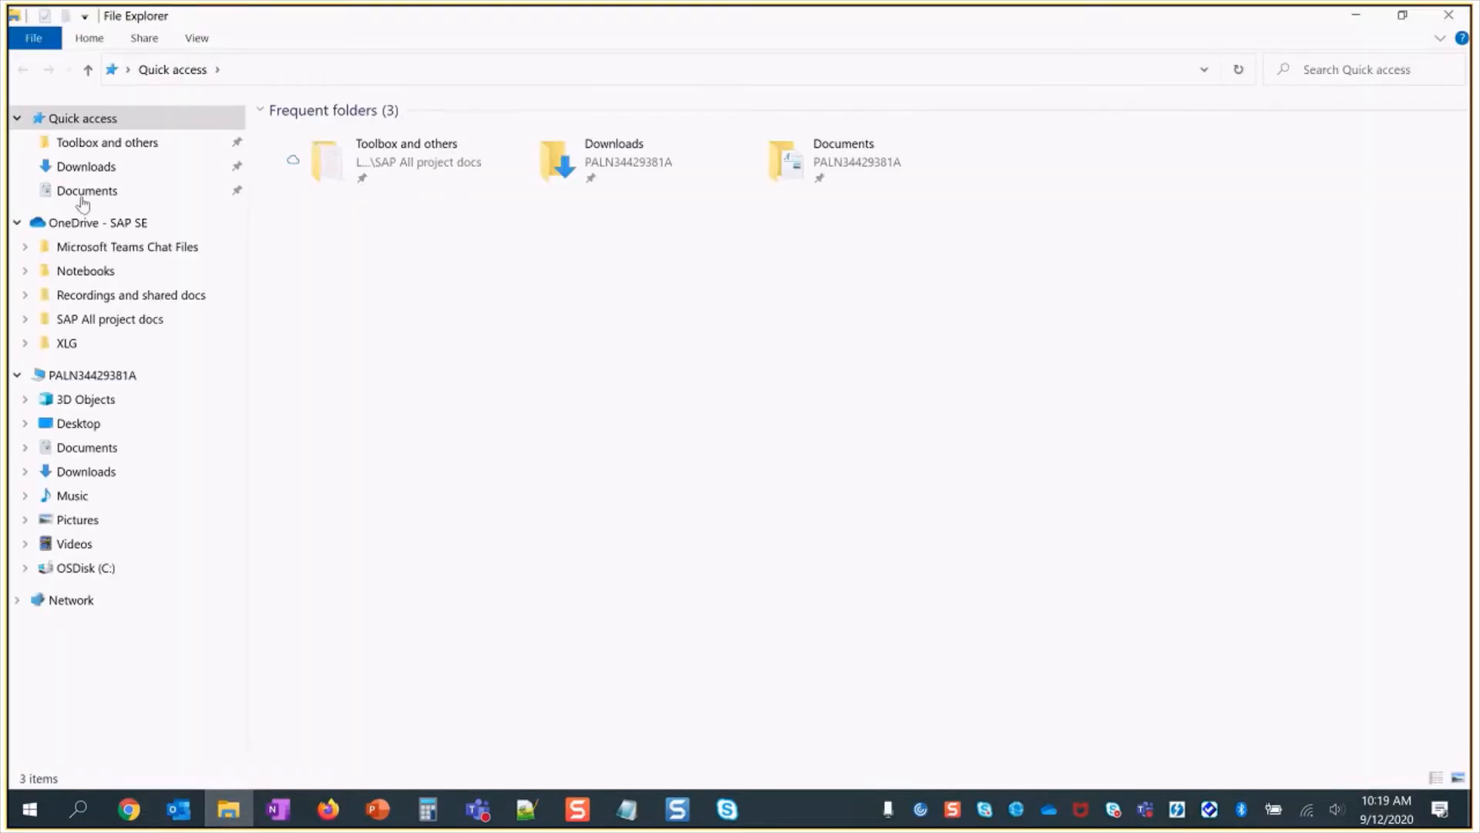
pyautogui.click(87, 168)
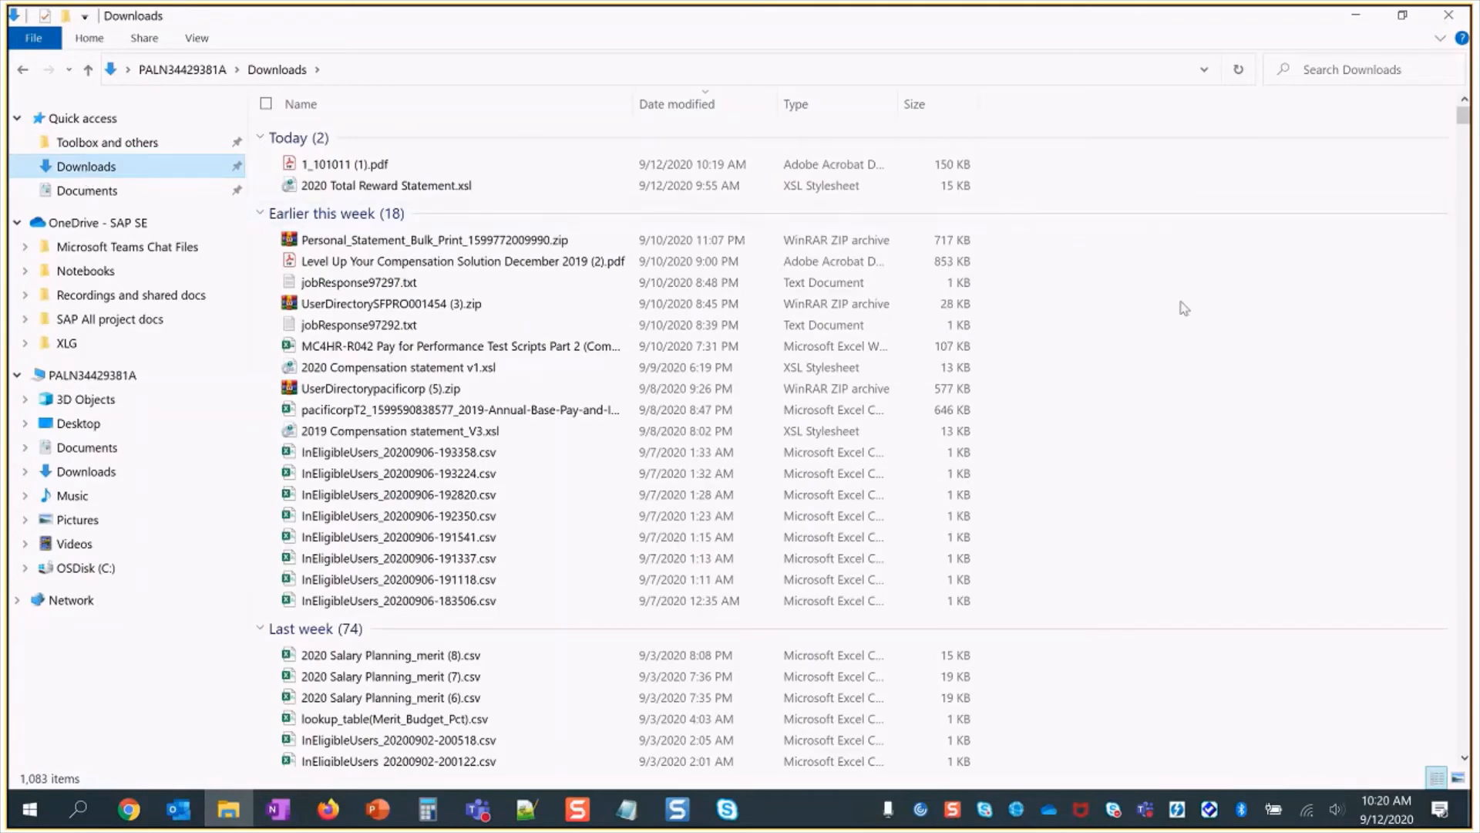
pyautogui.click(373, 170)
pyautogui.doubleClick(373, 165)
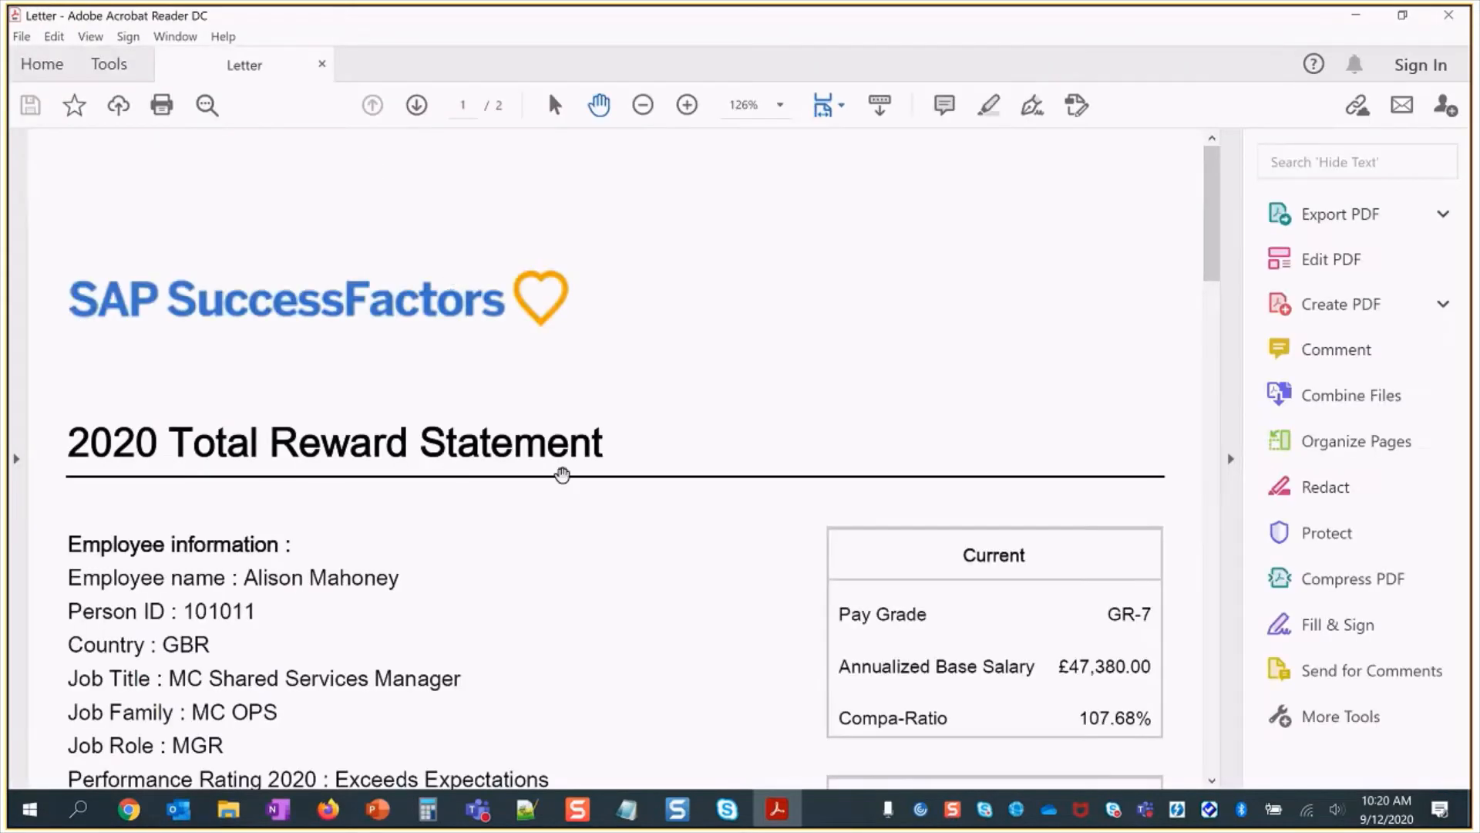
pyautogui.scroll(-3, 562, 475)
pyautogui.scroll(-15, 562, 475)
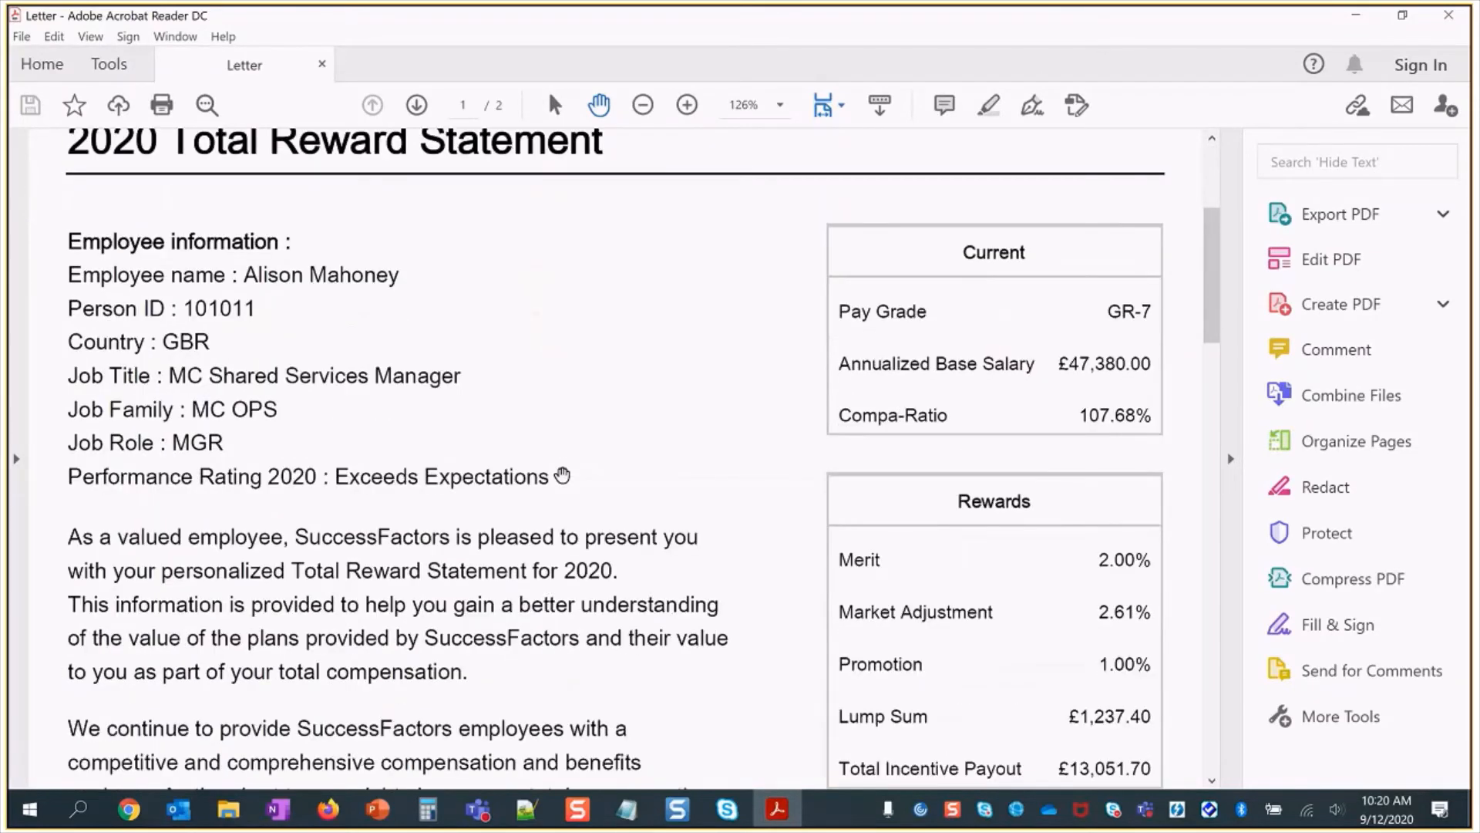
pyautogui.scroll(-10, 563, 474)
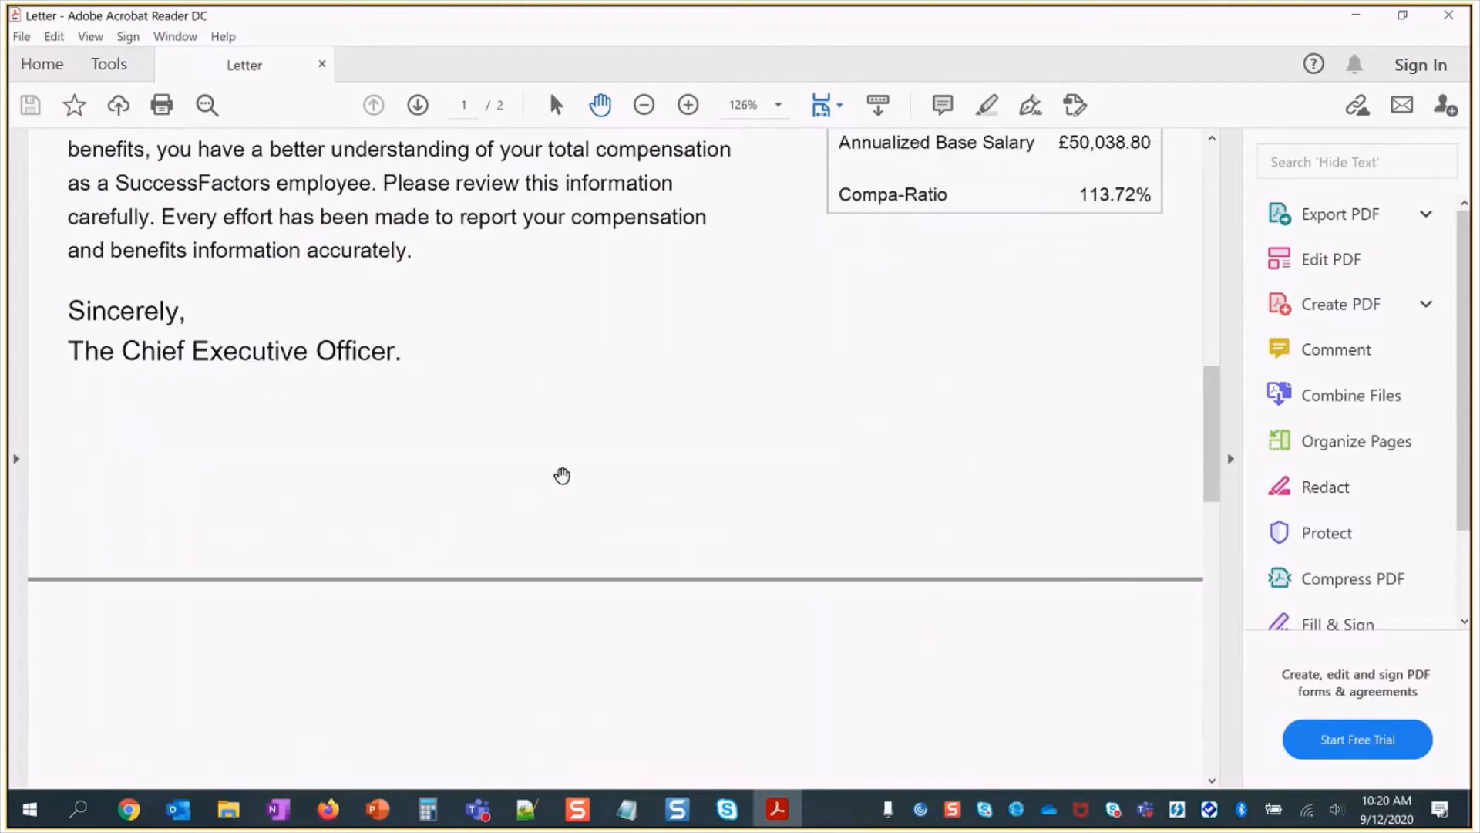
pyautogui.click(1463, 14)
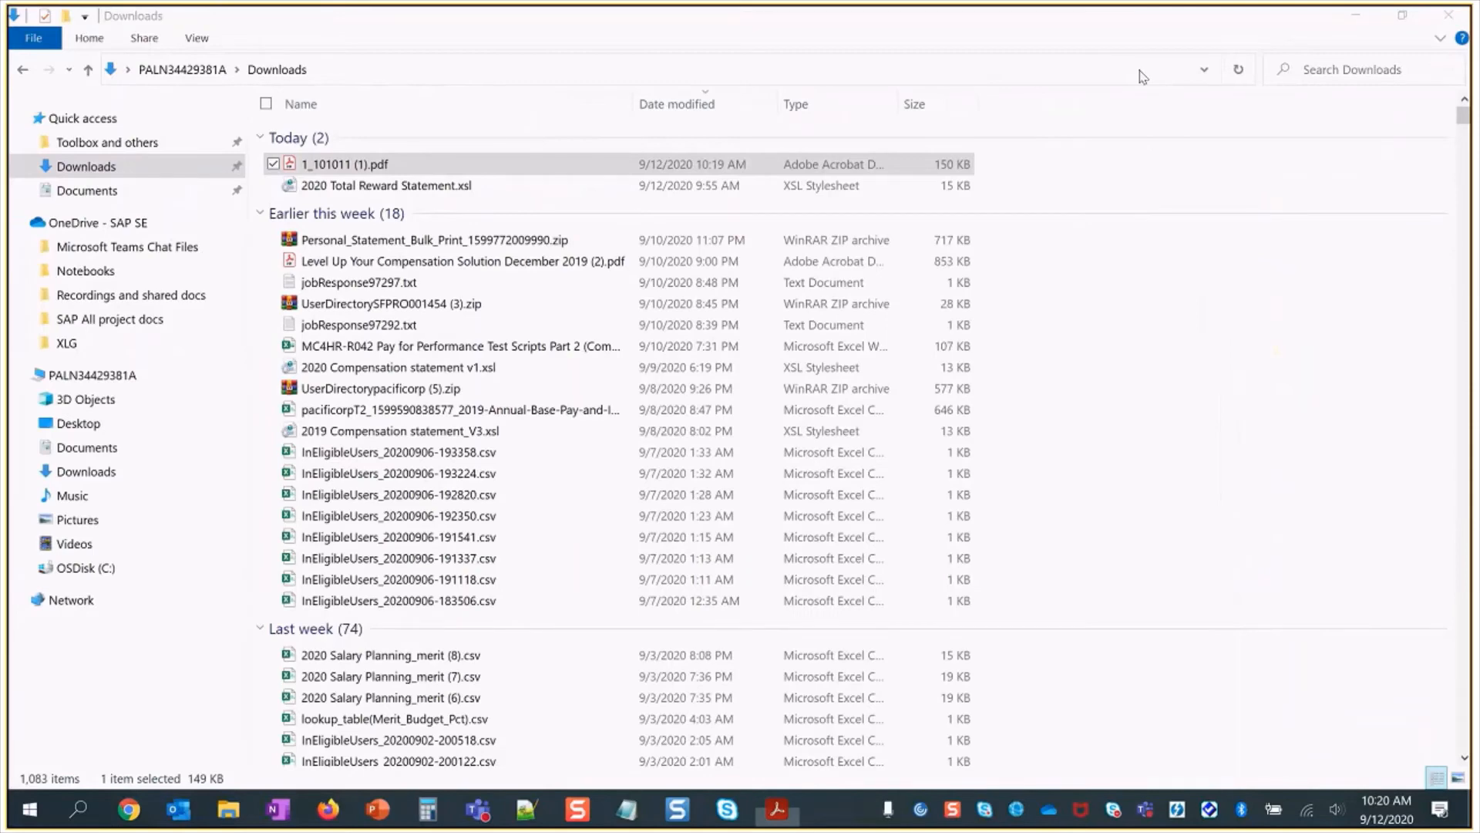
pyautogui.click(1450, 14)
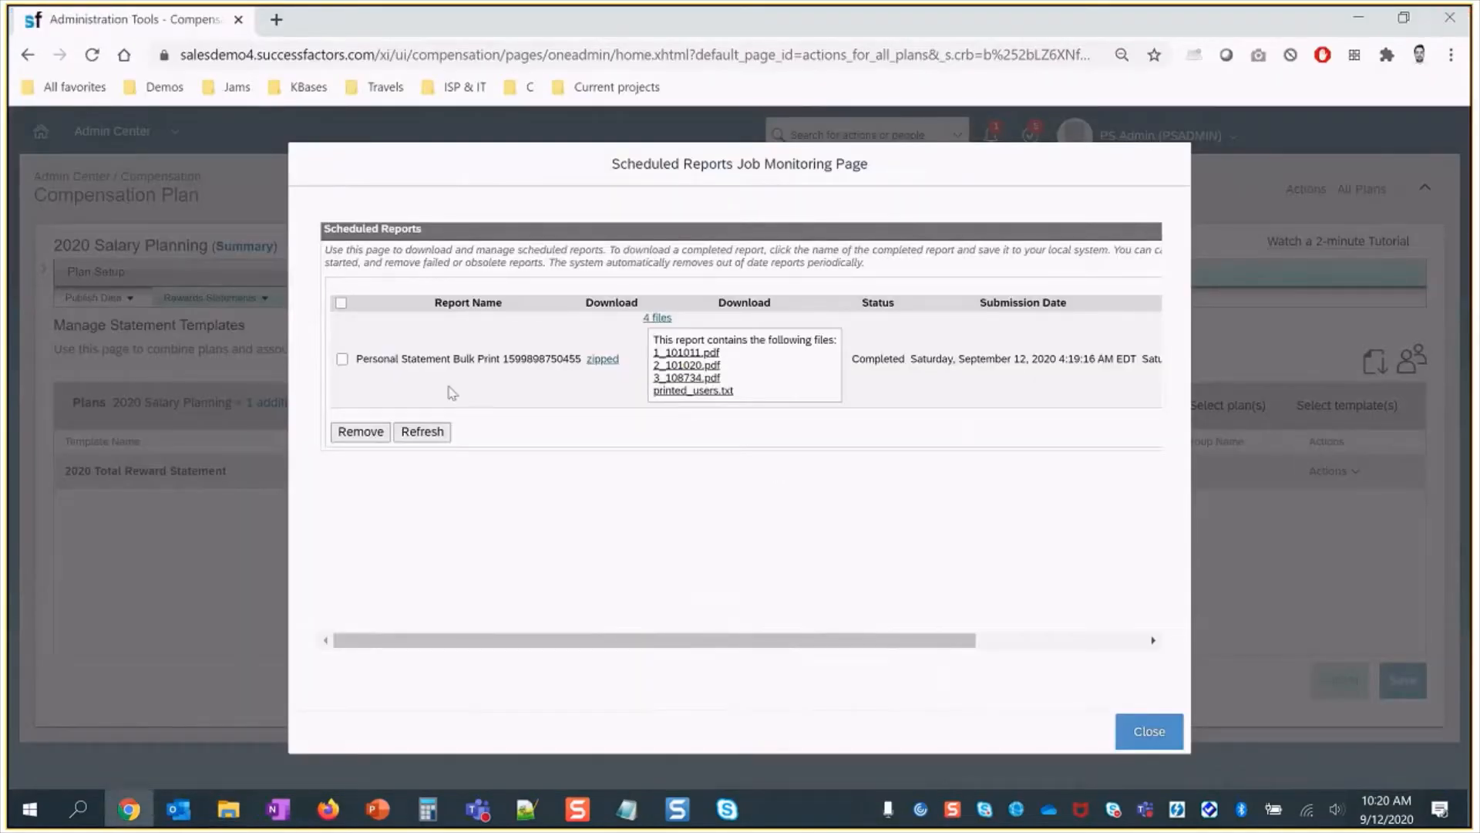
# - Remove the completed bulk print job from the scheduled reports and close the job monitoring page
pyautogui.click(342, 359)
pyautogui.click(357, 432)
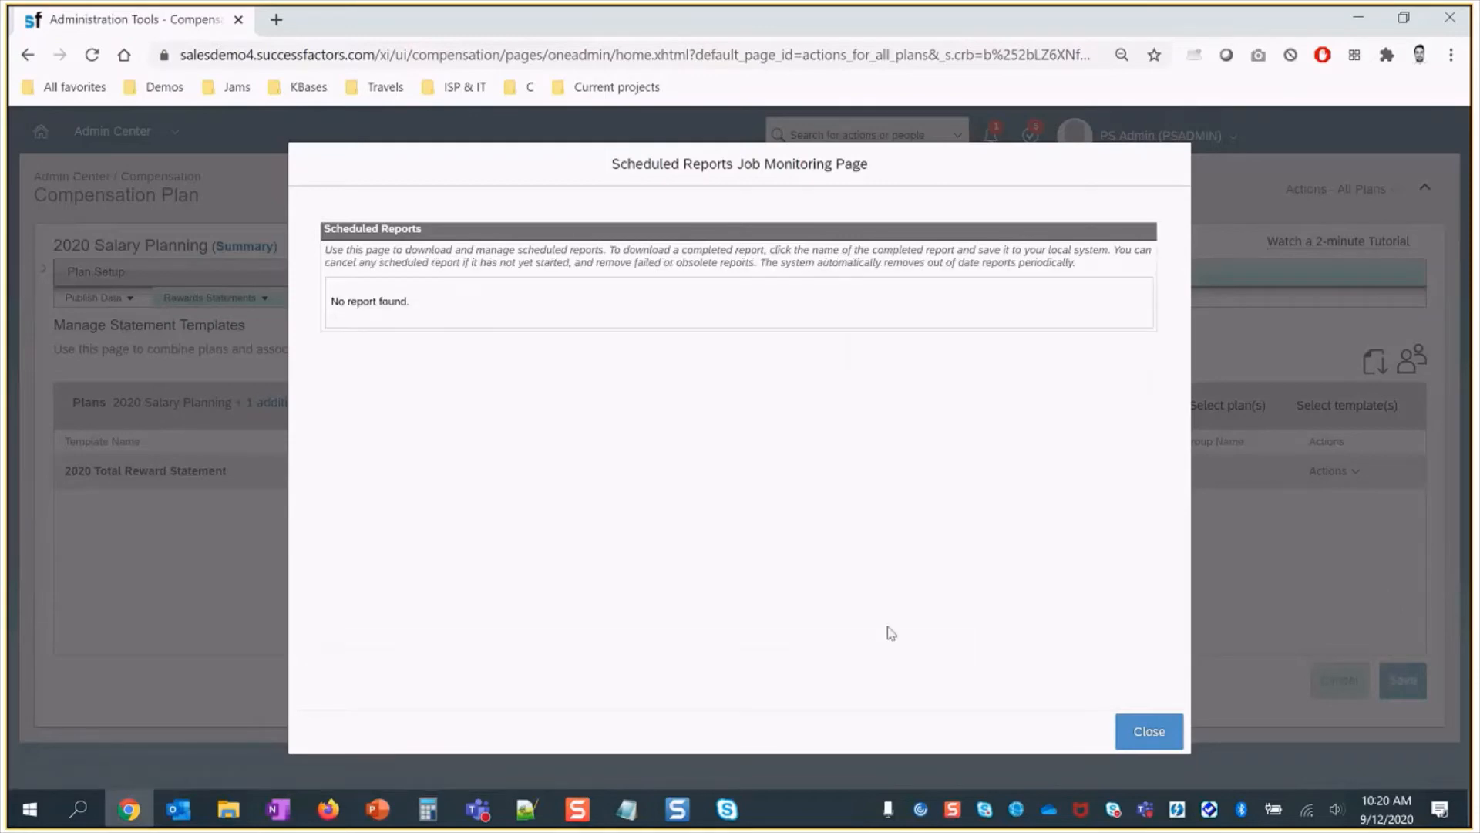
pyautogui.click(1163, 738)
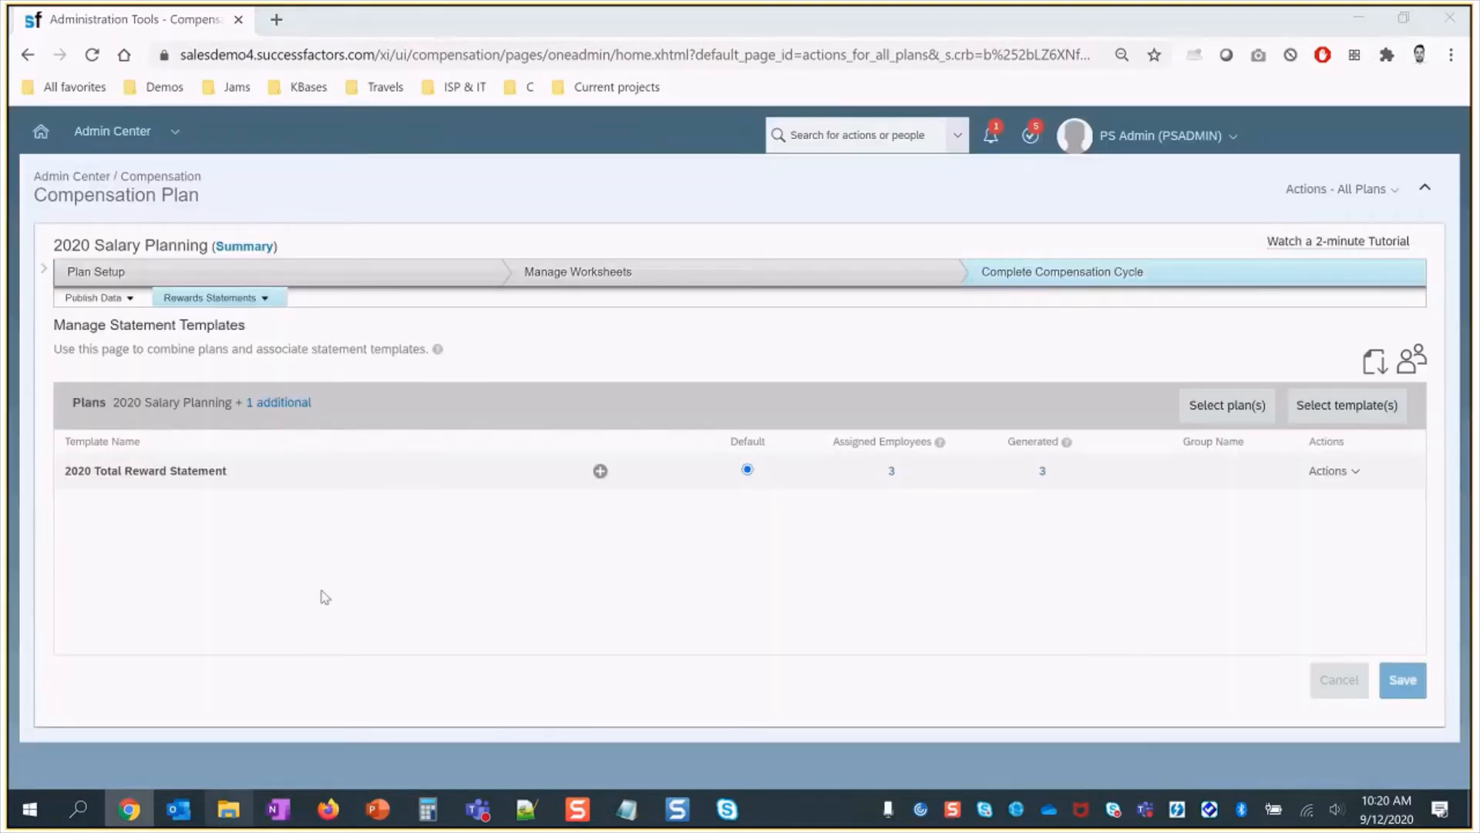
# - Delete the outdated statement PDF dated today from the Downloads folder and close File Explorer
pyautogui.press('super+e')
pyautogui.click(136, 167)
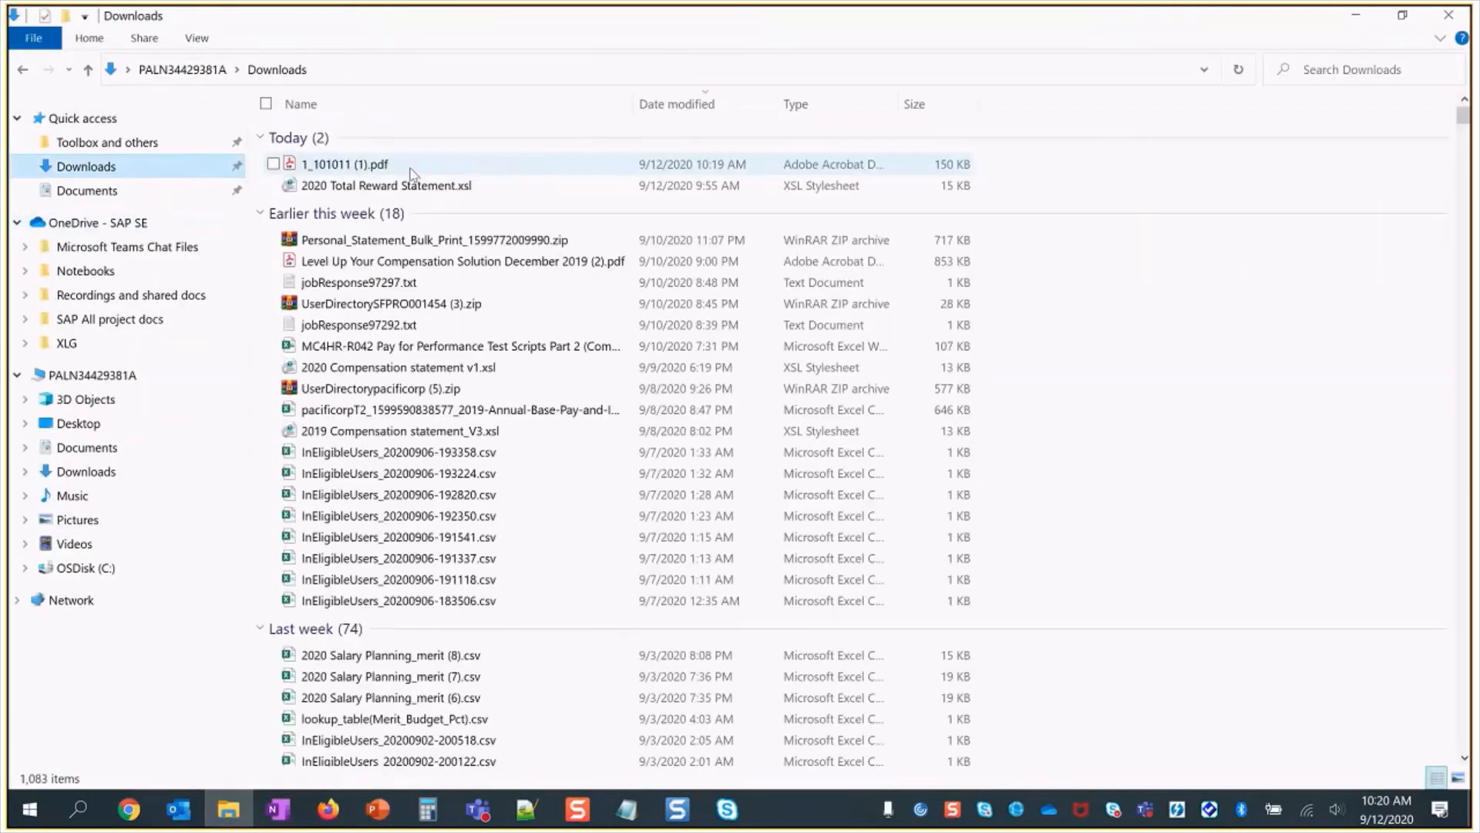
pyautogui.click(410, 166)
pyautogui.press('Delete')
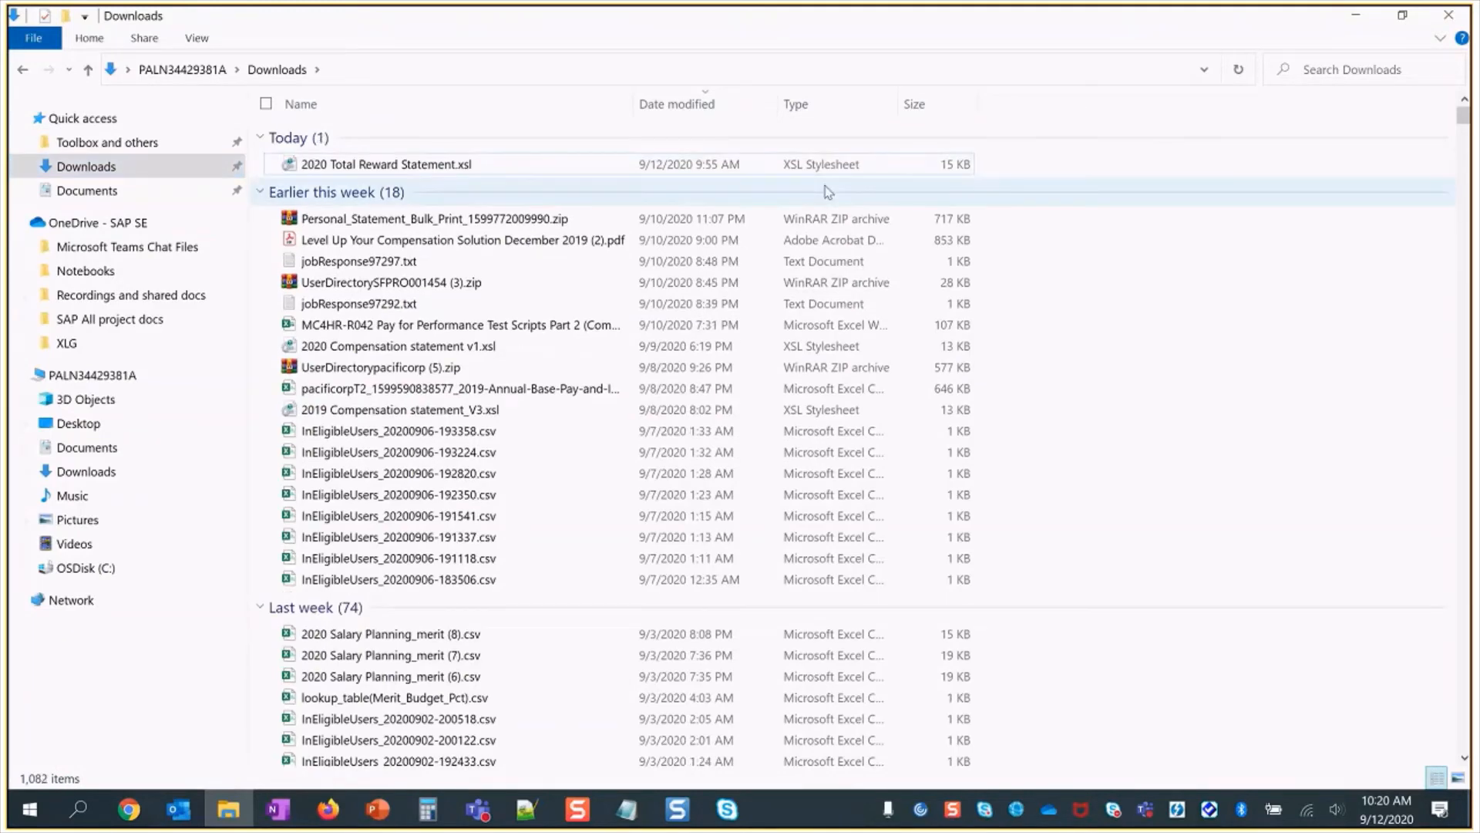
pyautogui.click(1449, 15)
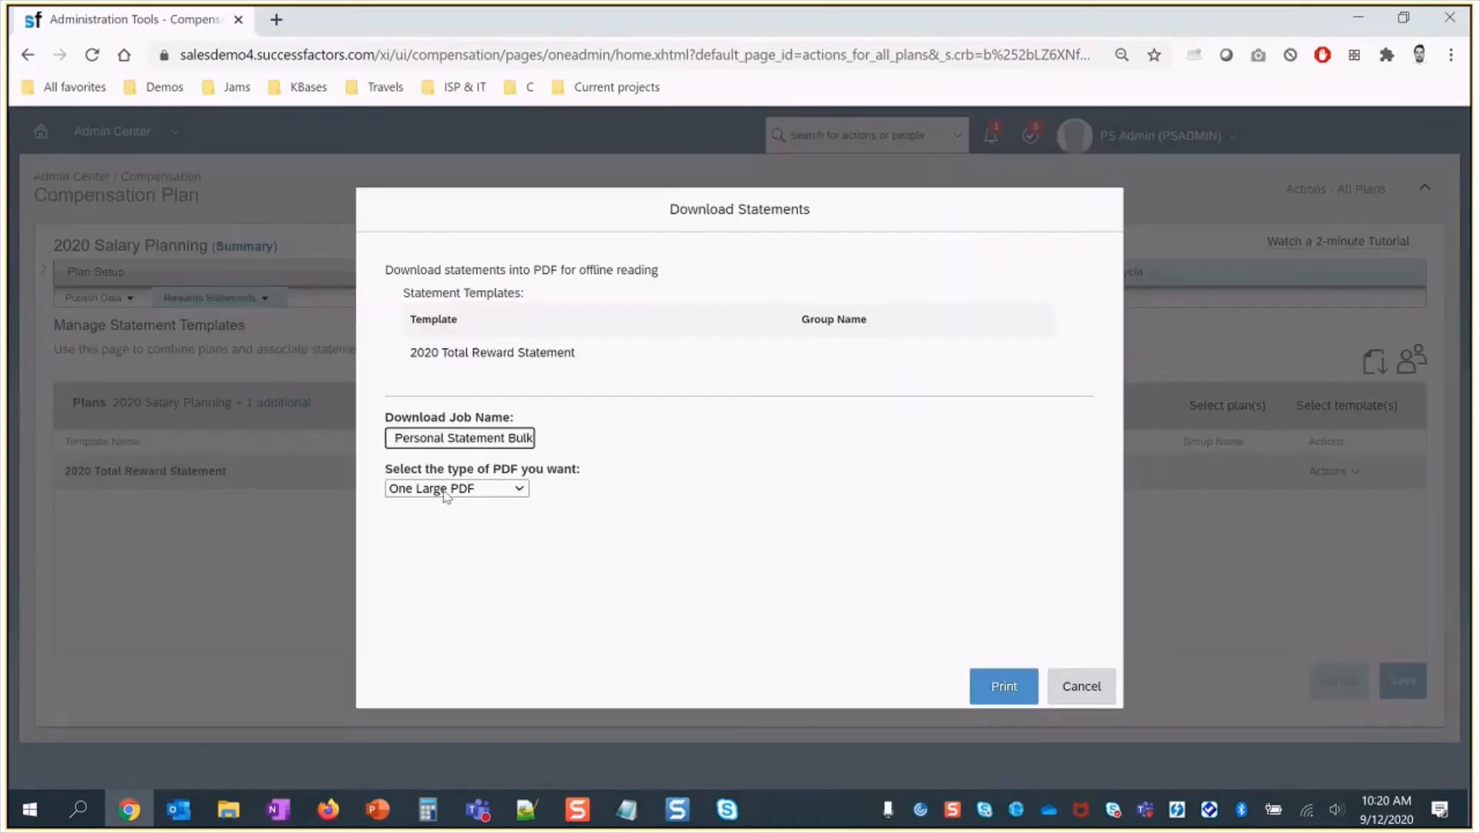
# - Schedule a new download of the 2020 Total Reward Statement statements as Multiple Small PDF(s)
pyautogui.click(455, 488)
pyautogui.click(493, 546)
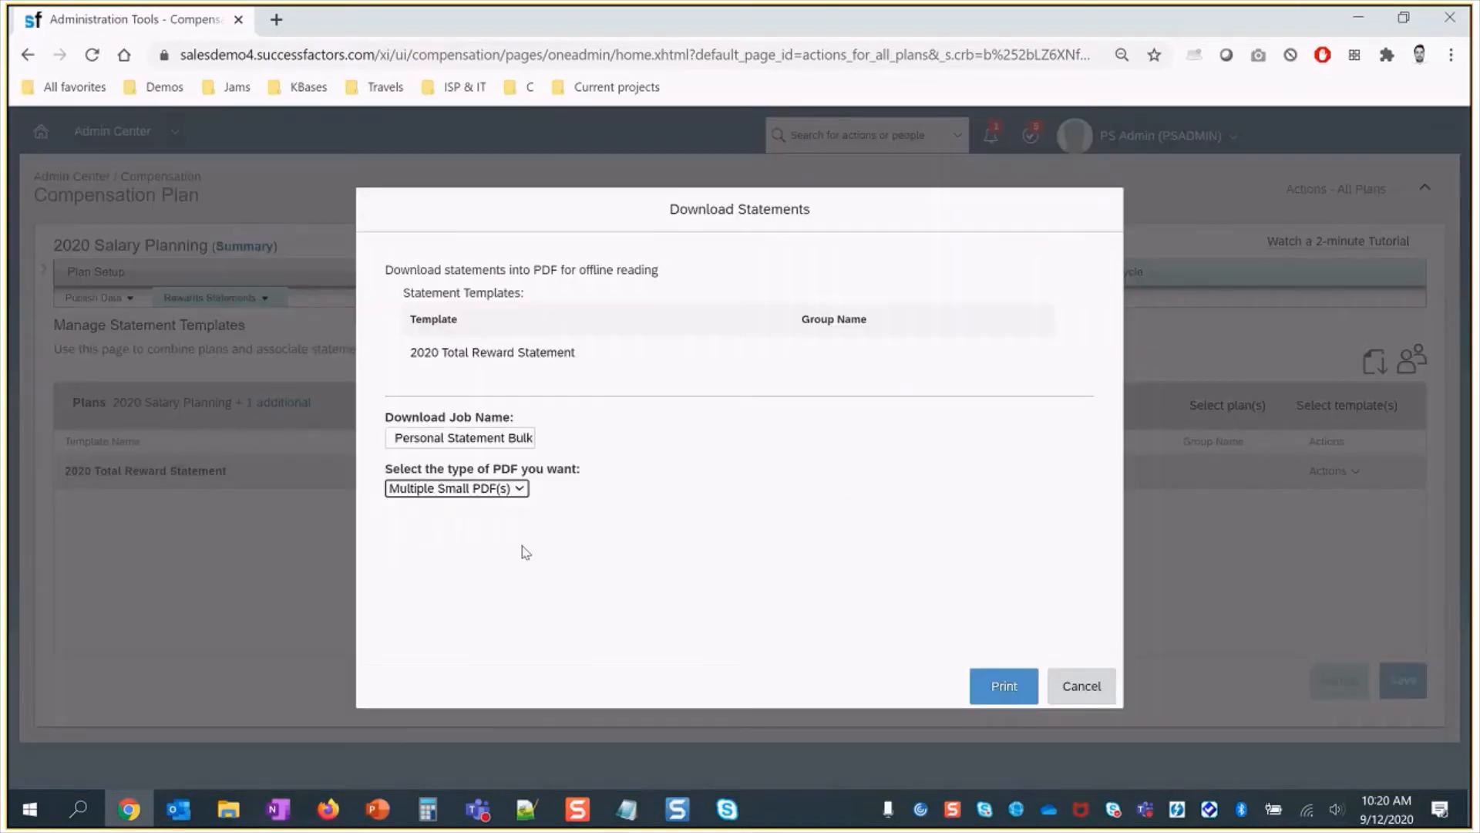
pyautogui.click(1006, 684)
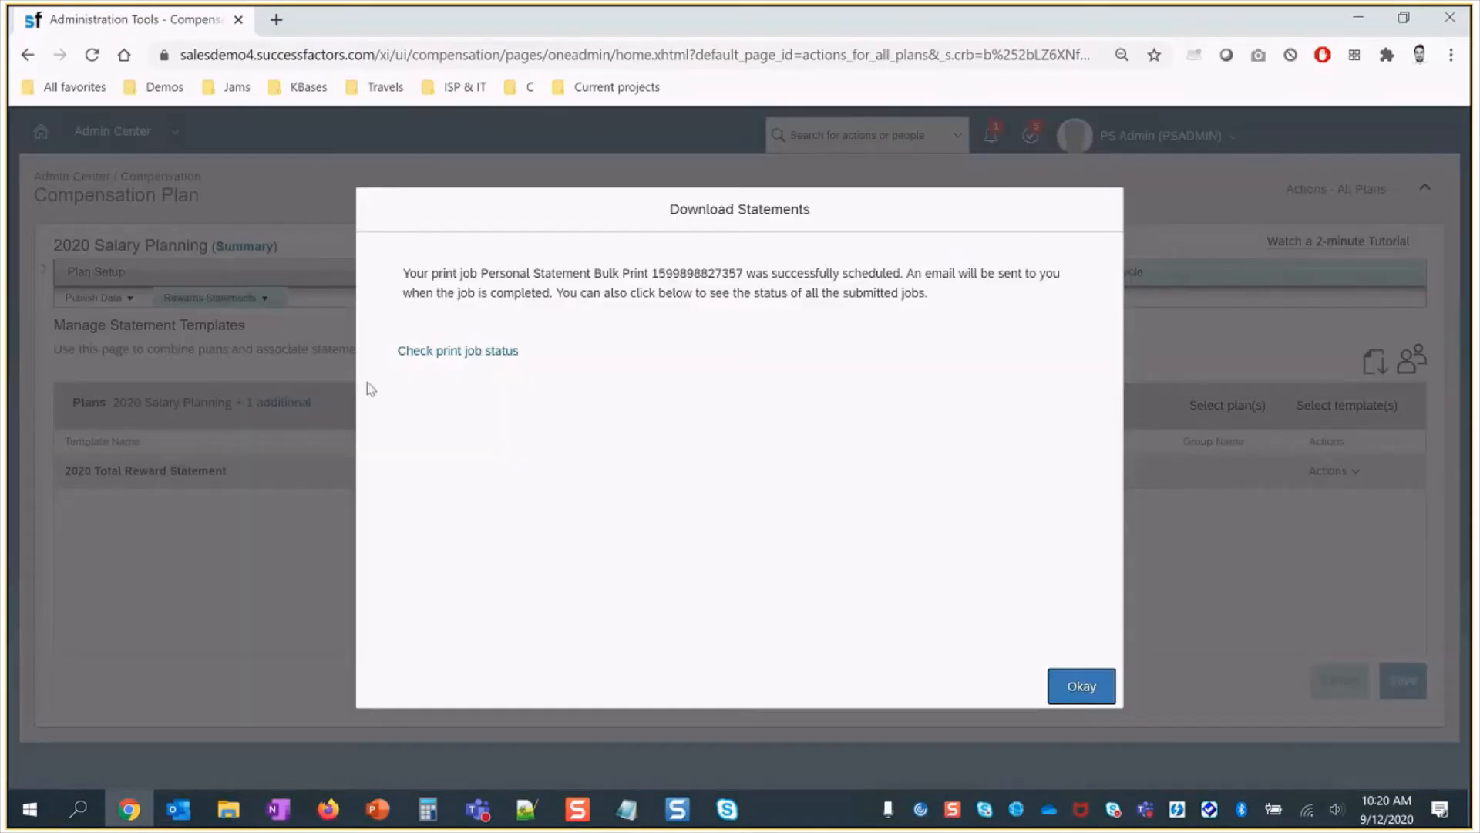
# - Check the status of the new print job, refreshing the scheduled reports until the job completes
pyautogui.click(467, 352)
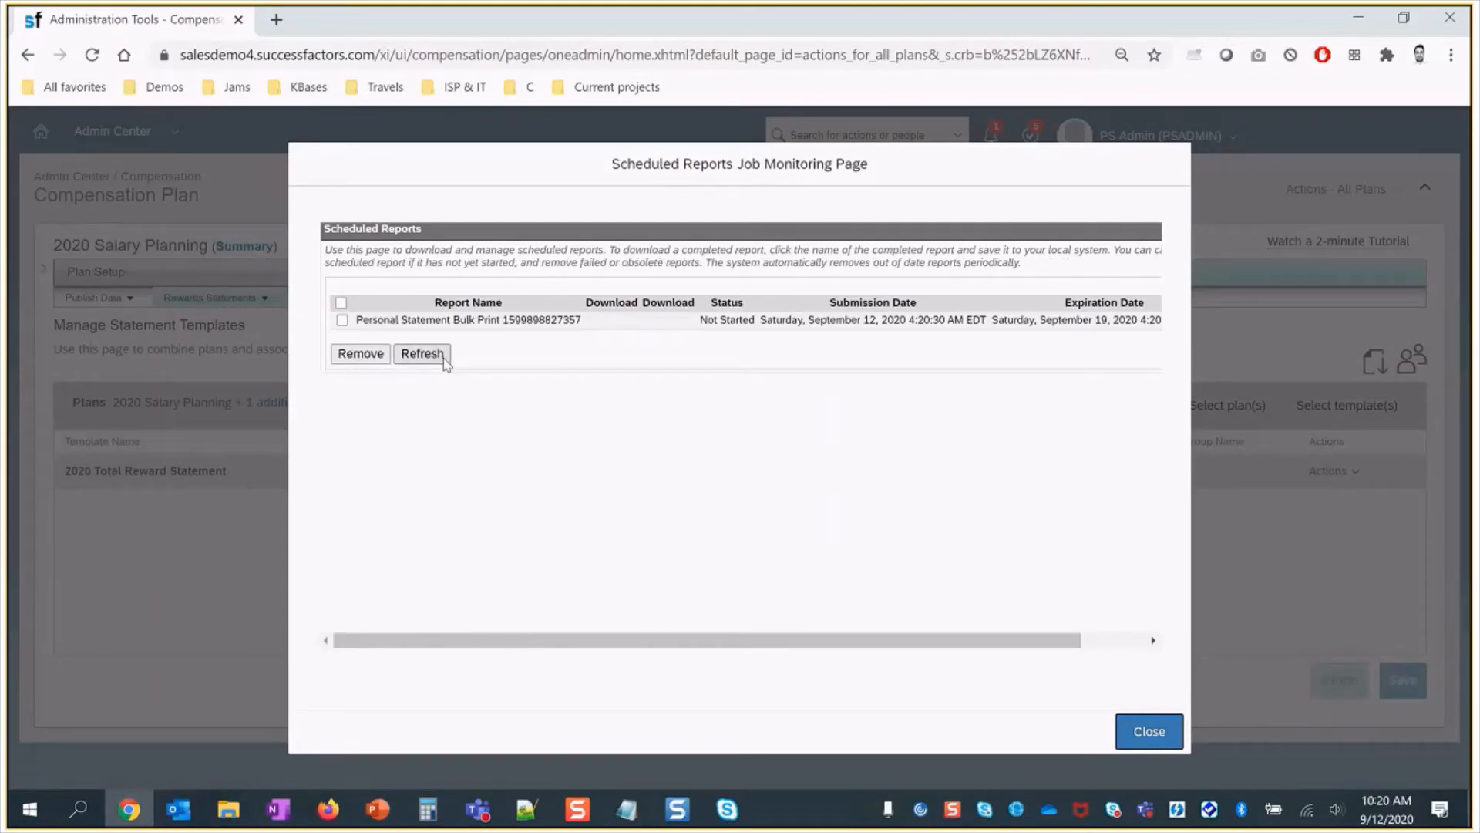
pyautogui.click(445, 360)
pyautogui.click(444, 359)
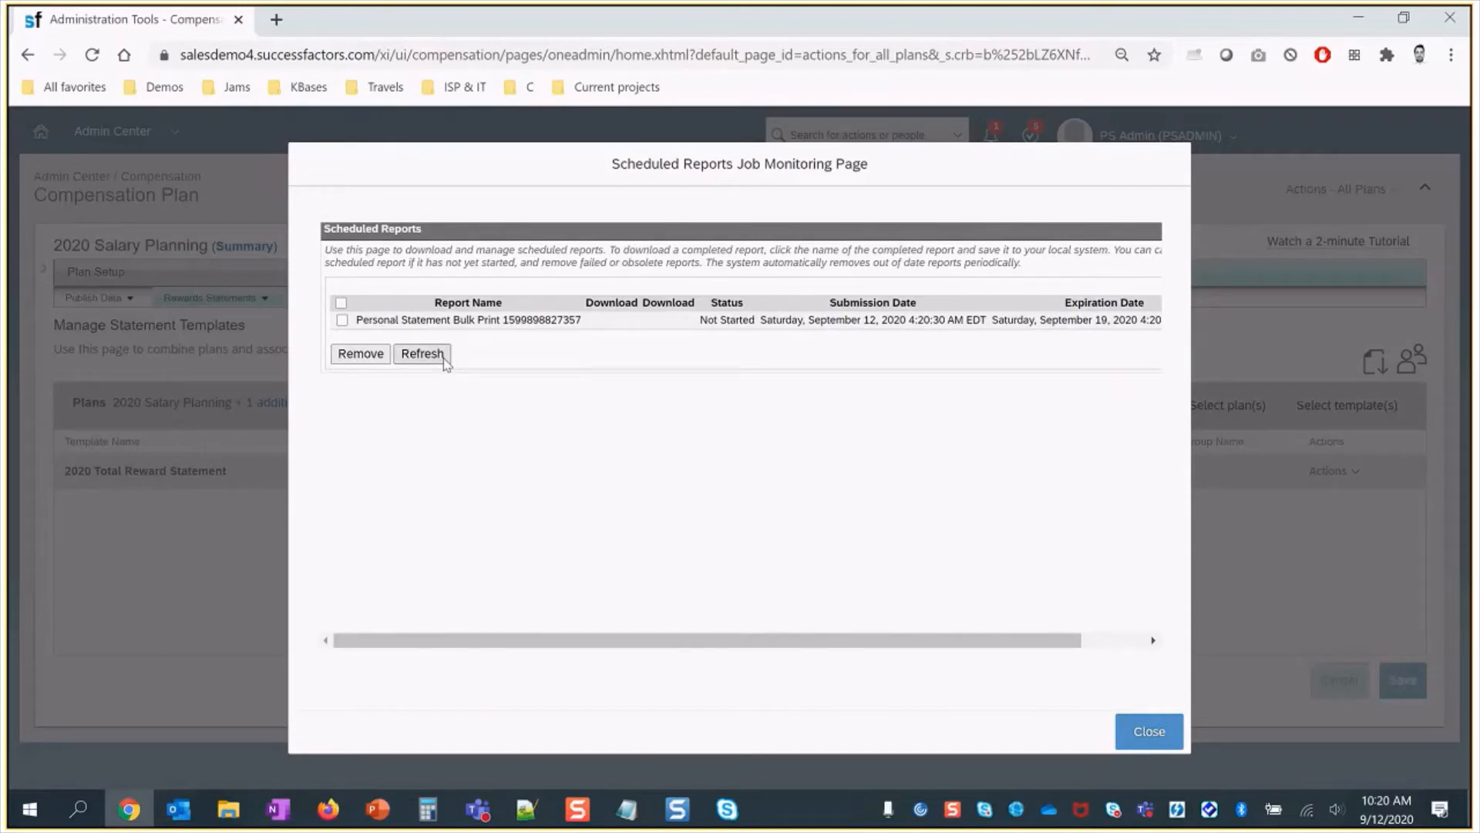
pyautogui.click(445, 359)
pyautogui.click(444, 359)
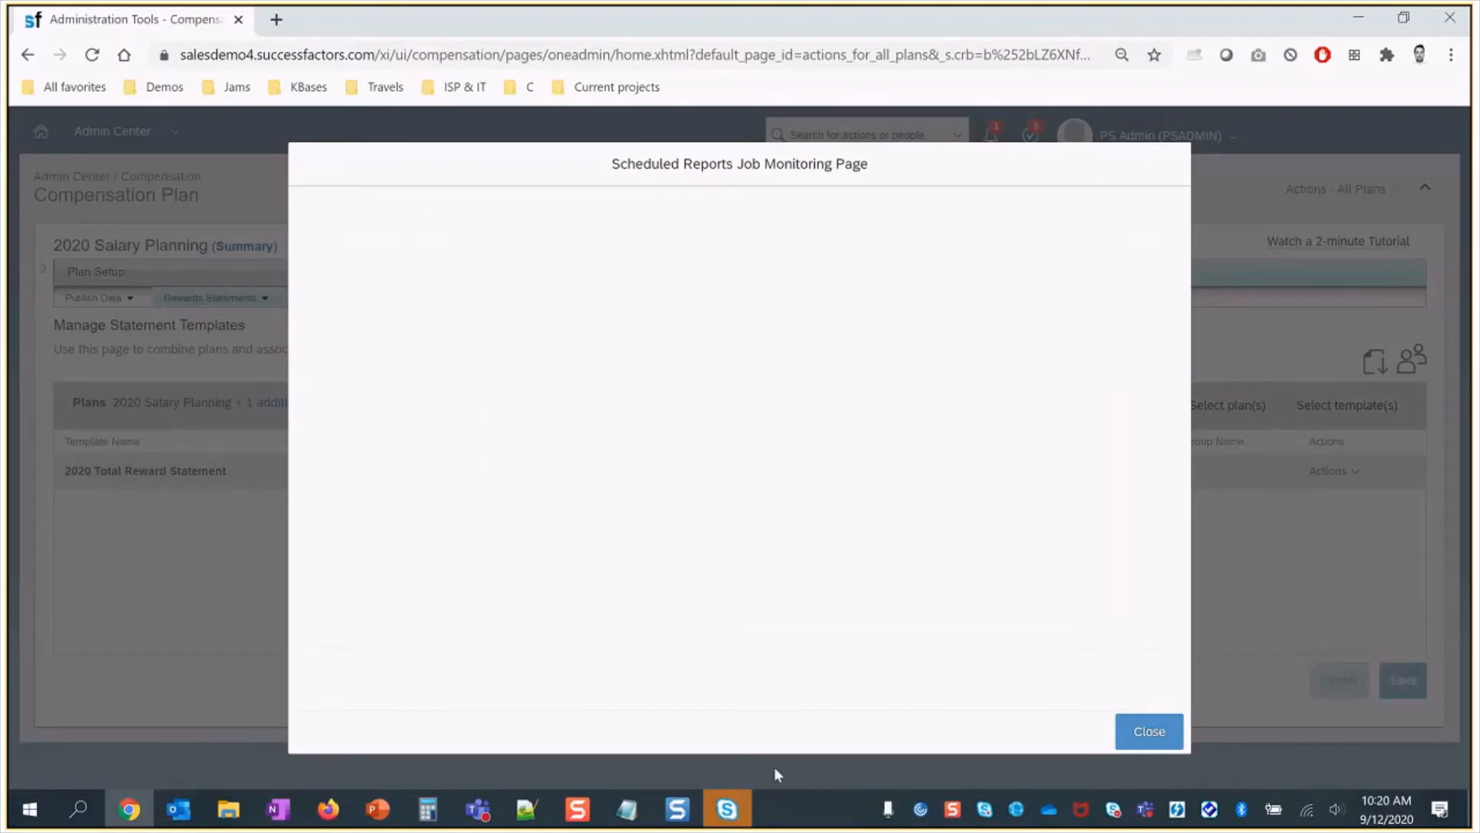
pyautogui.click(727, 809)
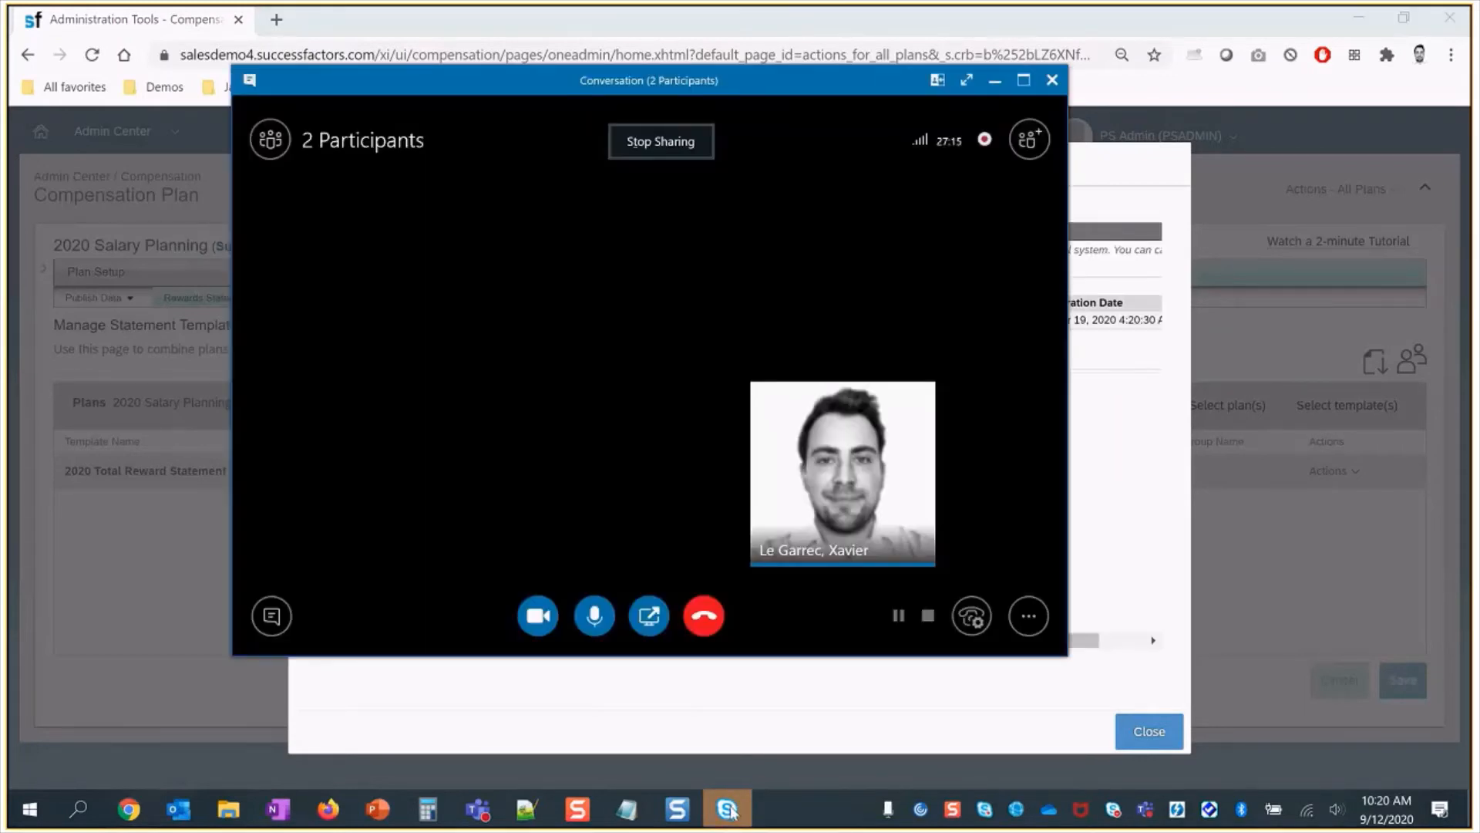
pyautogui.click(996, 83)
pyautogui.click(441, 354)
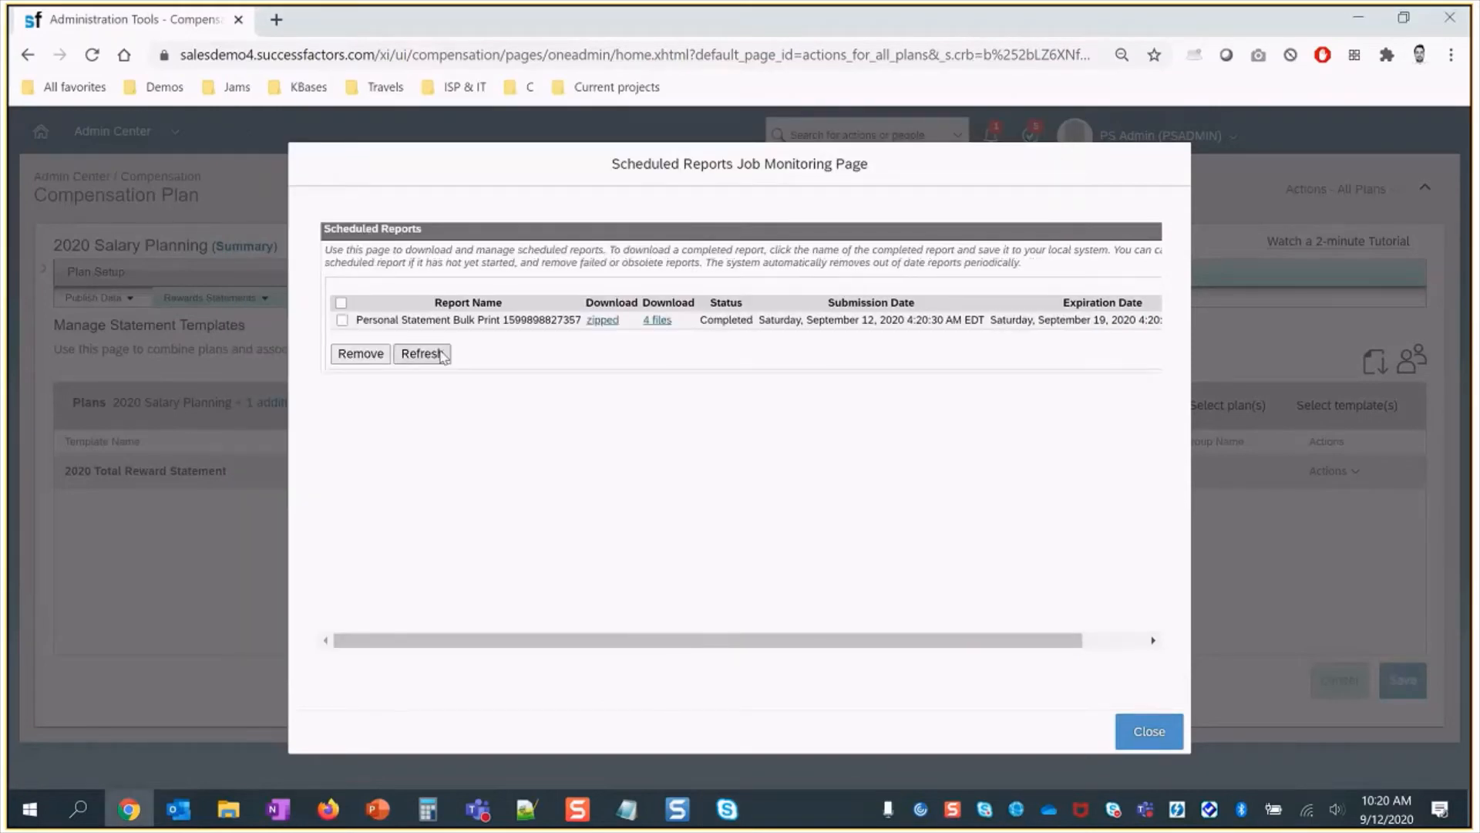
# - Download the first statement PDF of the completed print job, open it from its folder, check where Pay Grade appears and minimize it
pyautogui.click(653, 320)
pyautogui.click(686, 353)
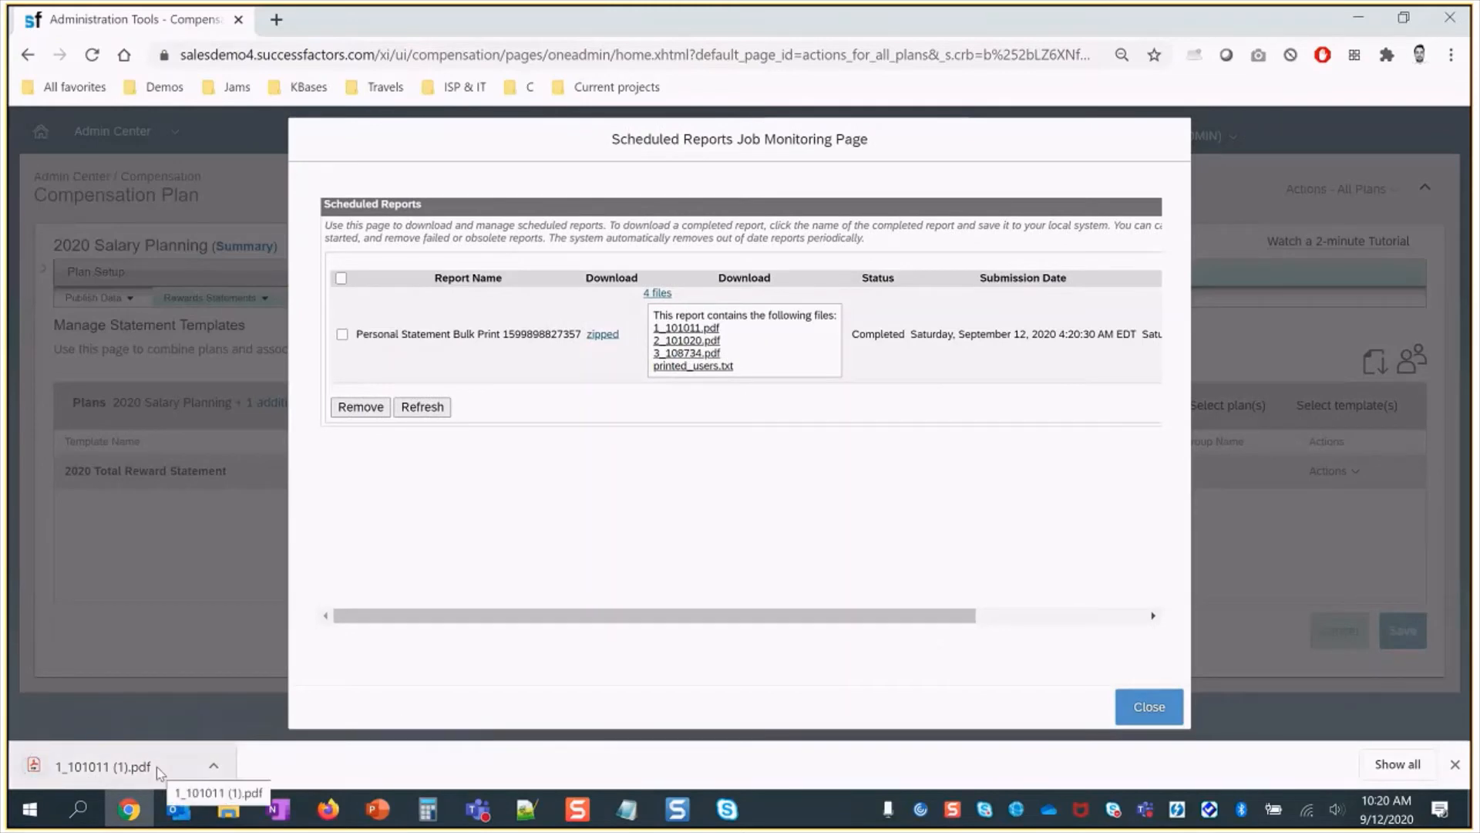
pyautogui.click(215, 767)
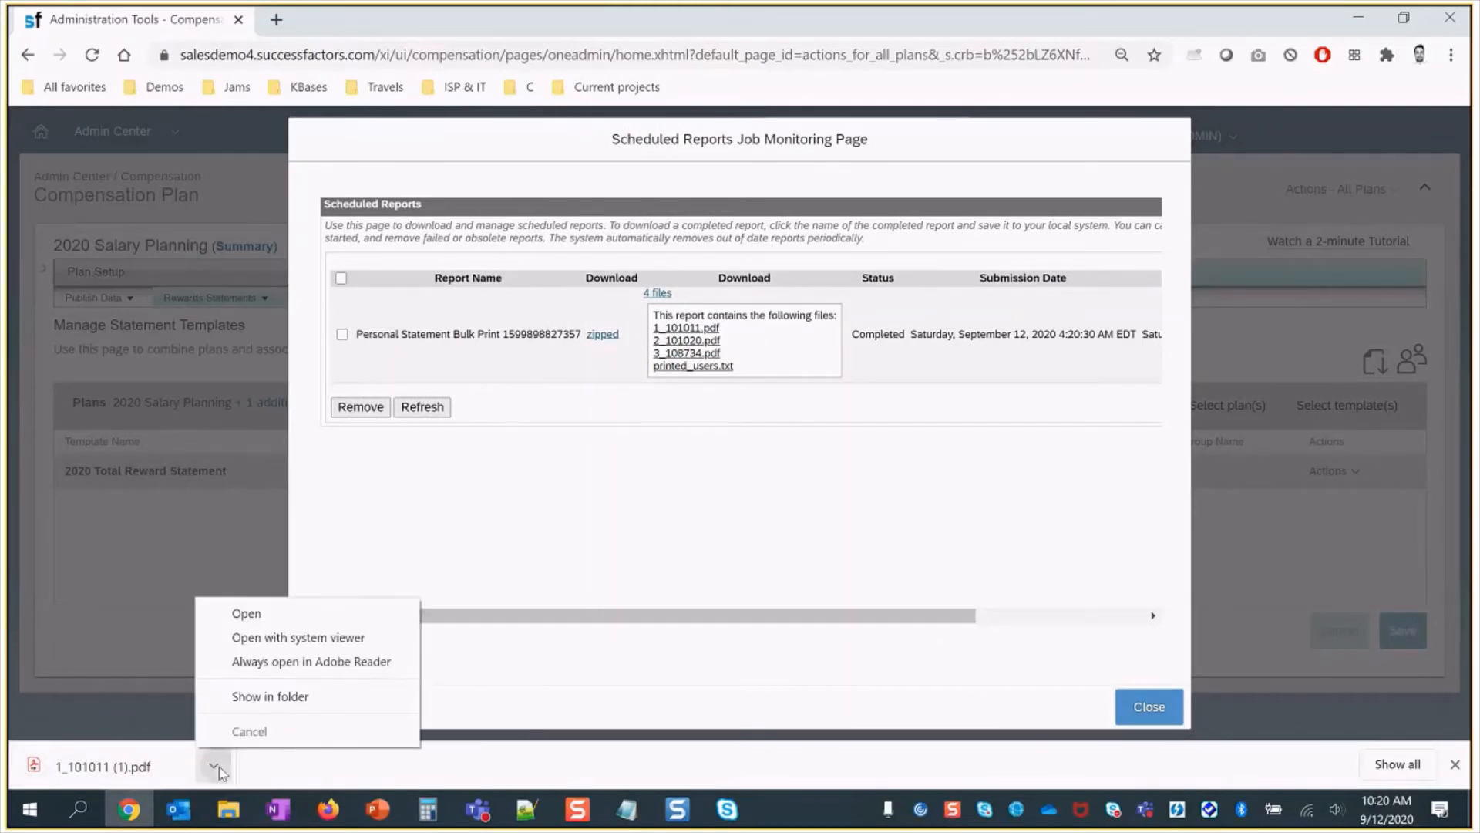
pyautogui.click(250, 698)
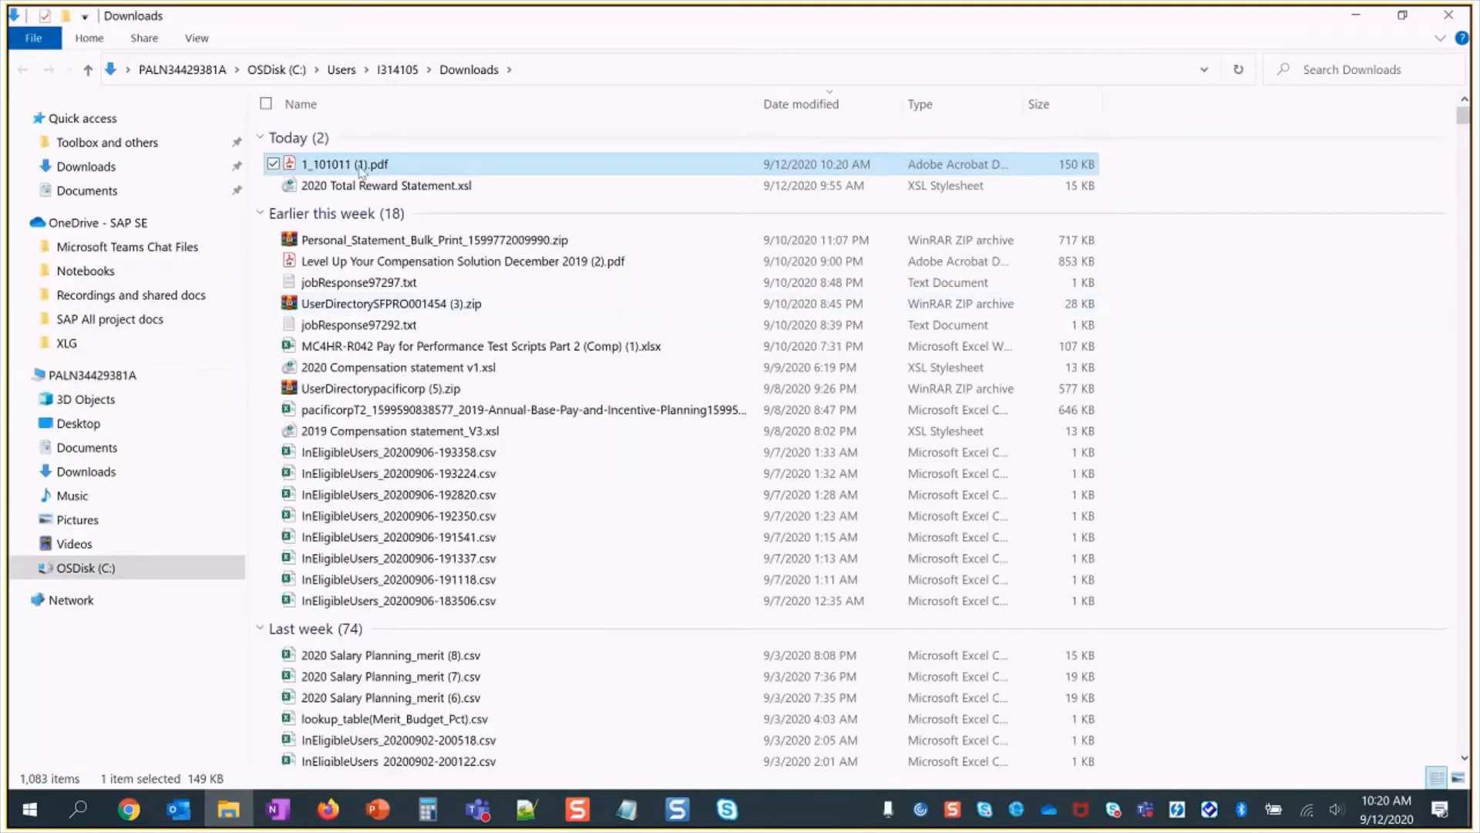
pyautogui.doubleClick(359, 165)
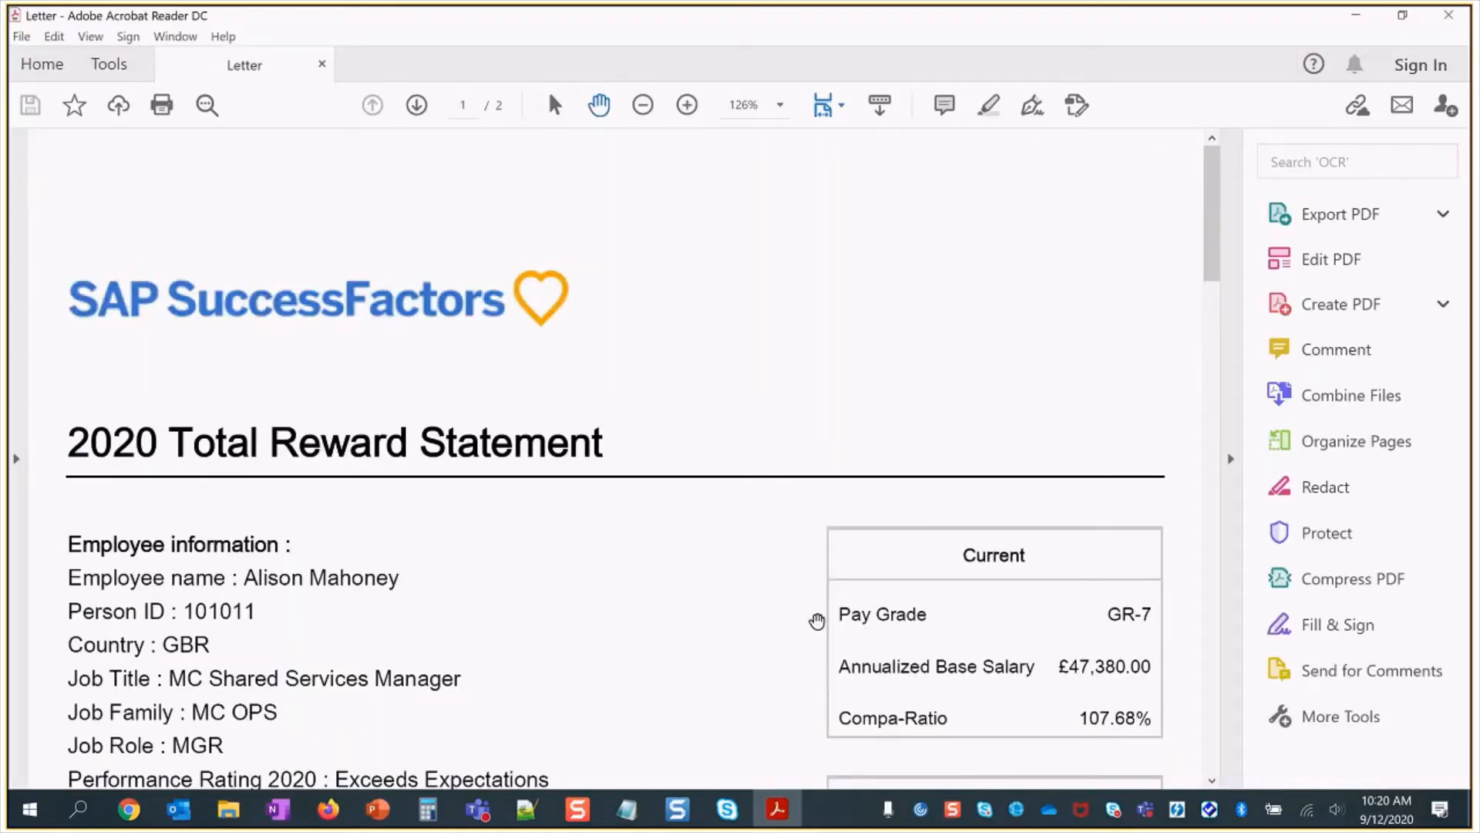
pyautogui.moveTo(1210, 205)
pyautogui.mouseDown()
pyautogui.moveTo(1218, 395)
pyautogui.moveTo(1221, 185)
pyautogui.mouseUp()
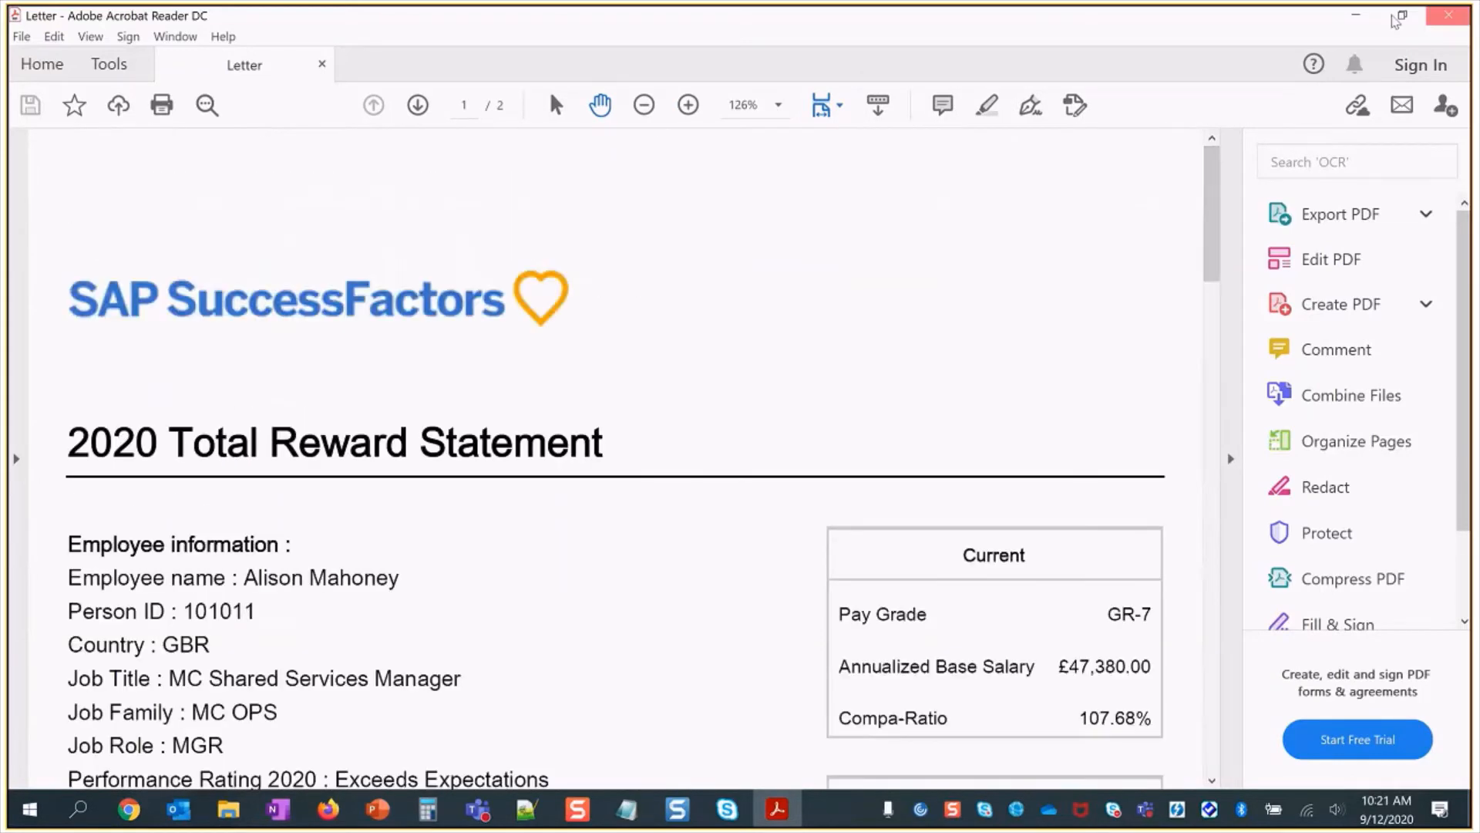
pyautogui.click(1356, 15)
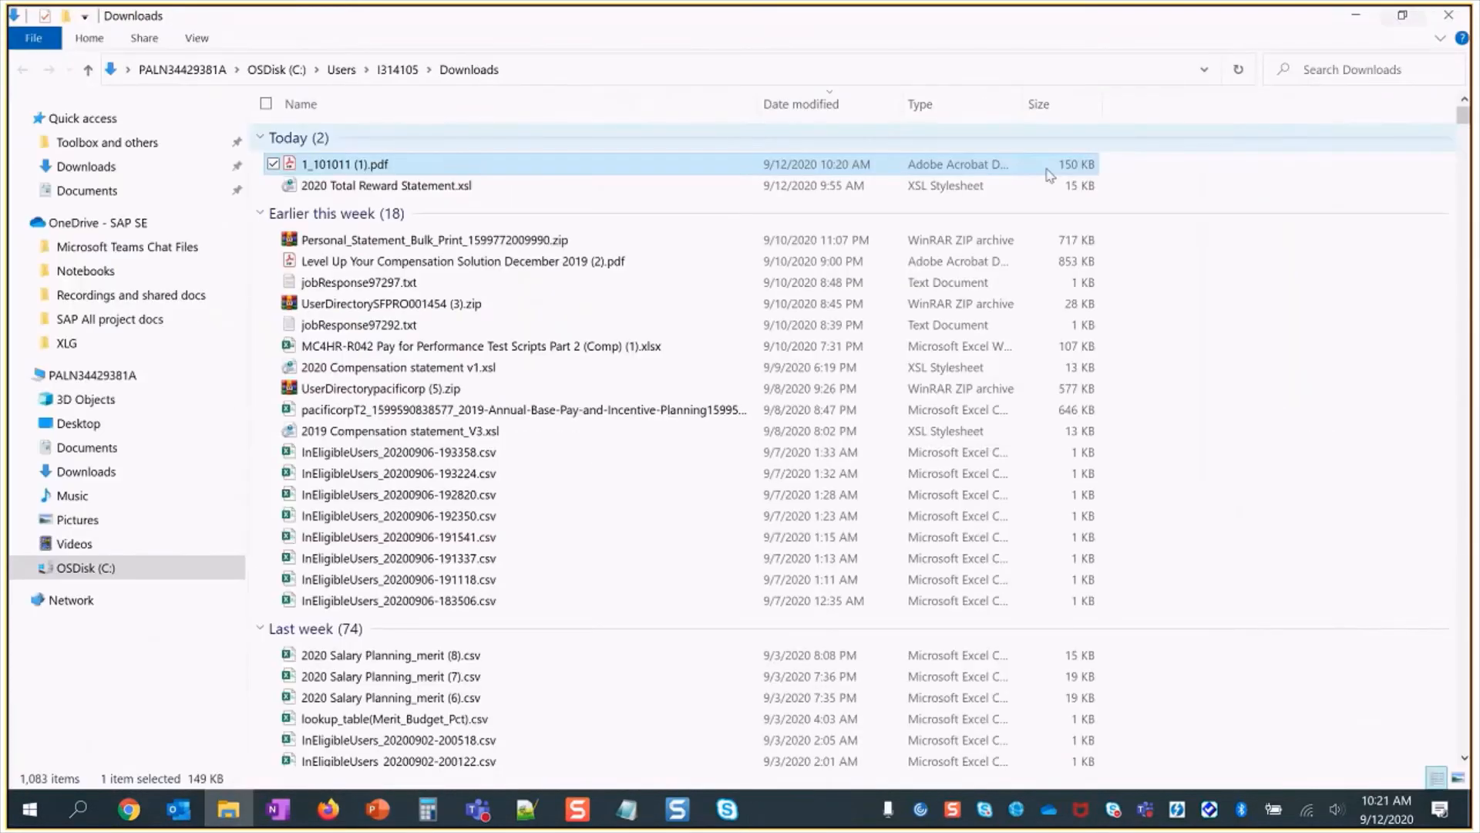
# - Rename the downloaded statement PDF by adding "b" to the end of its name, before the extension
pyautogui.click(369, 164)
pyautogui.click(398, 166)
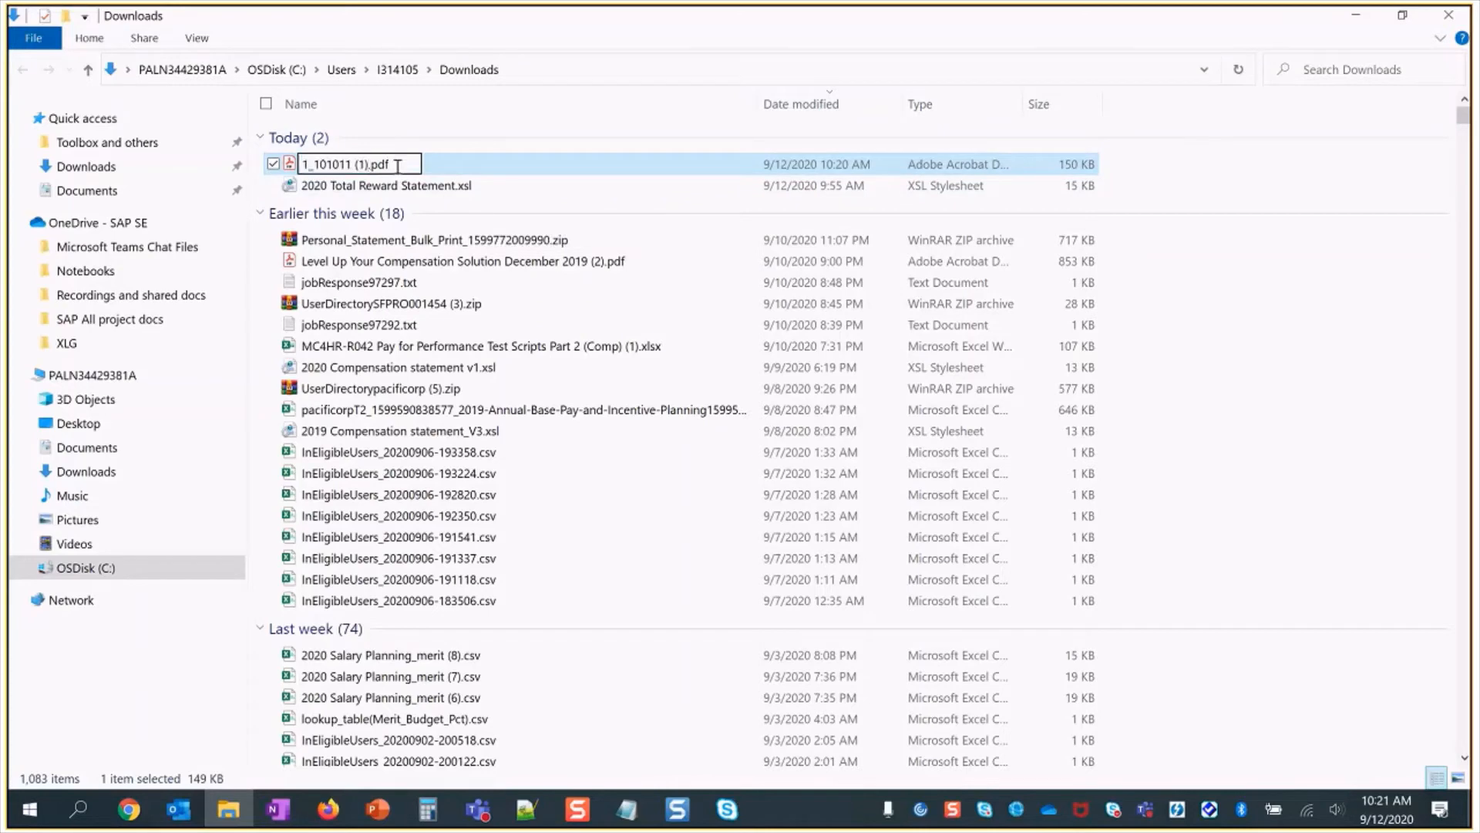
pyautogui.press('Left')
pyautogui.press('Left')
pyautogui.press('Left')
pyautogui.press('Left')
pyautogui.write('b')
pyautogui.press('Return')
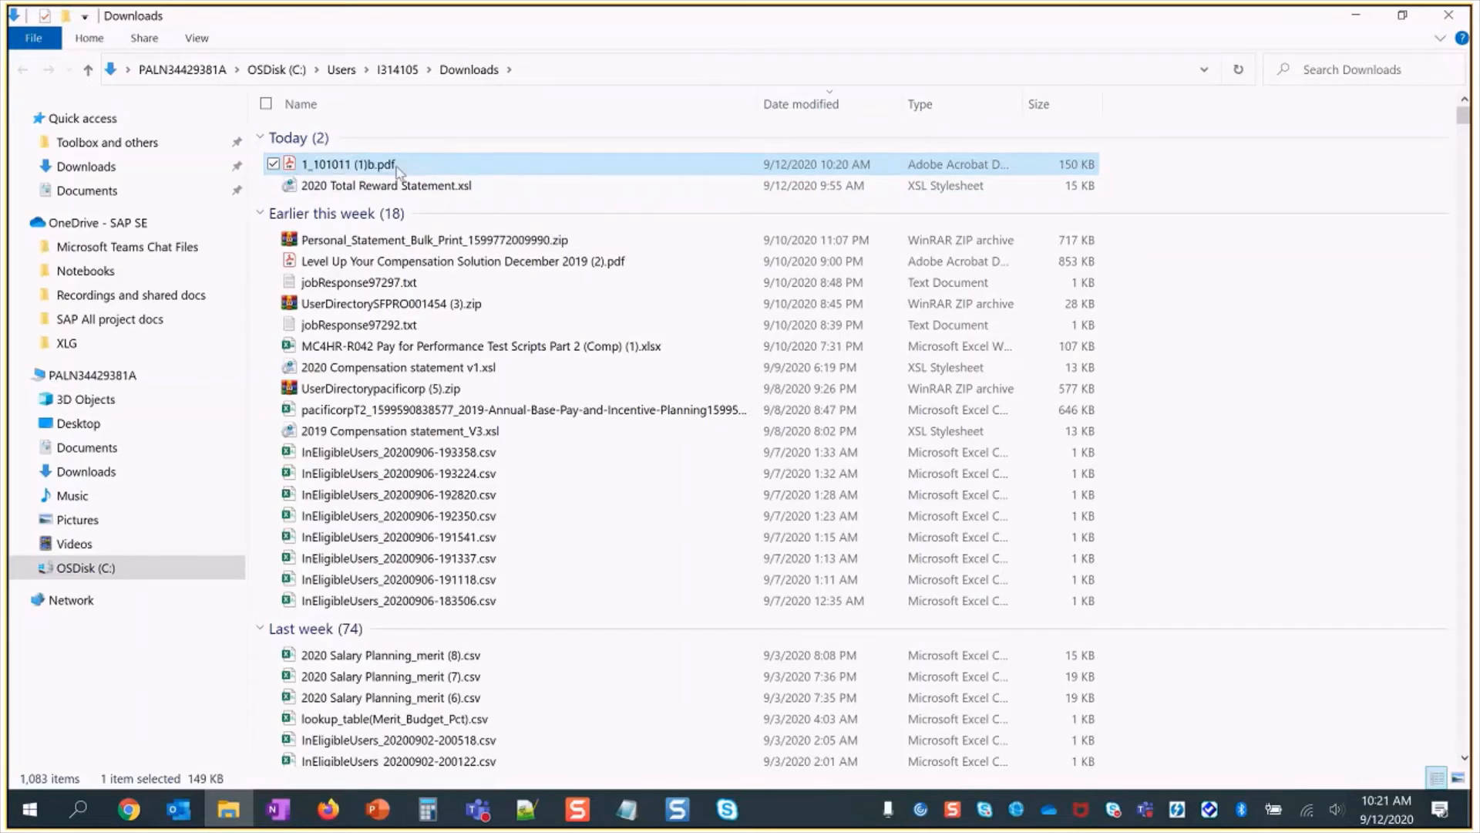
# - Reopen the renamed PDF to check the employee information and Current section, then close it and minimize File Explorer
pyautogui.doubleClick(398, 166)
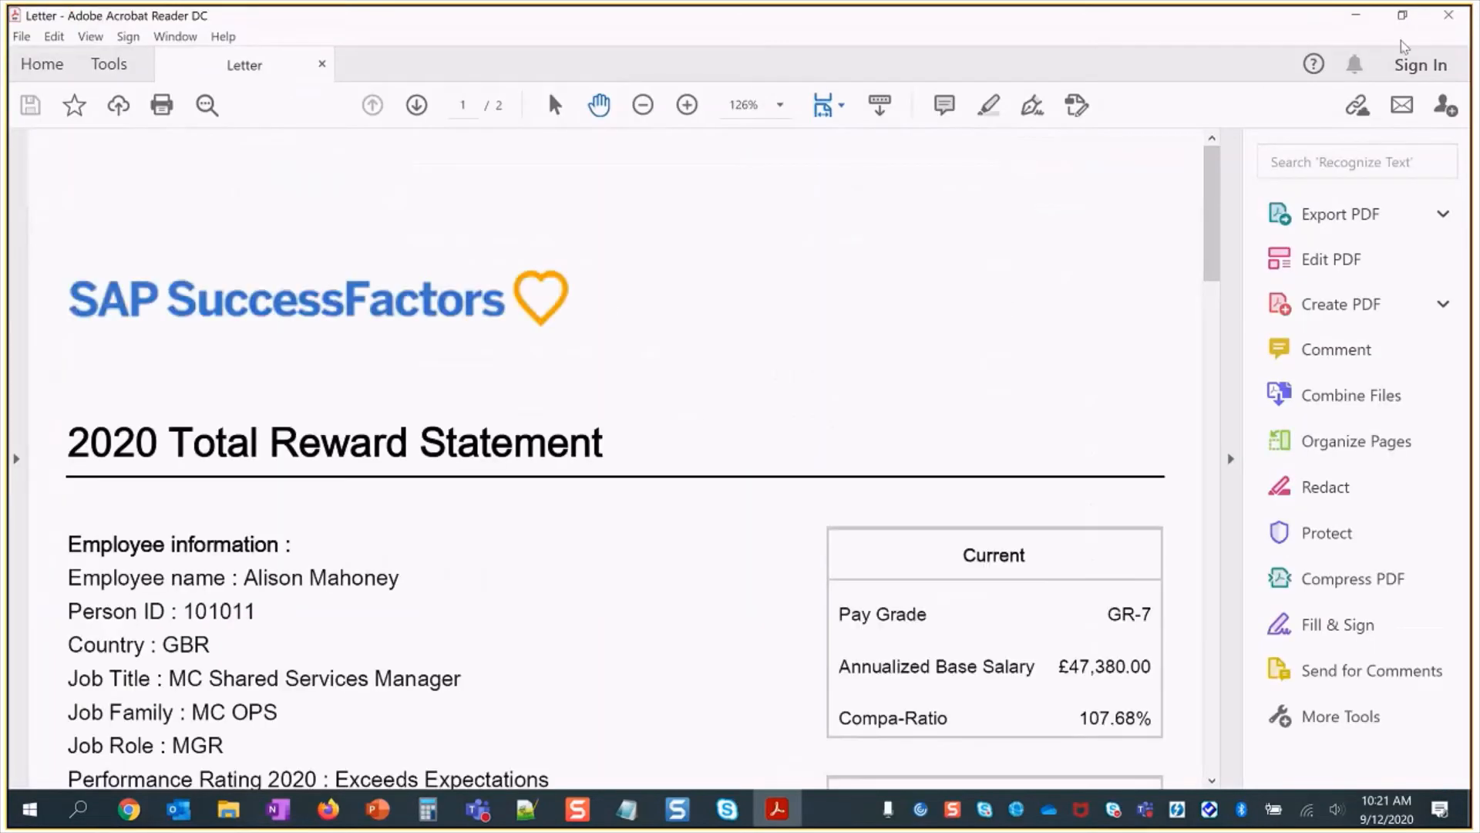
pyautogui.click(1449, 15)
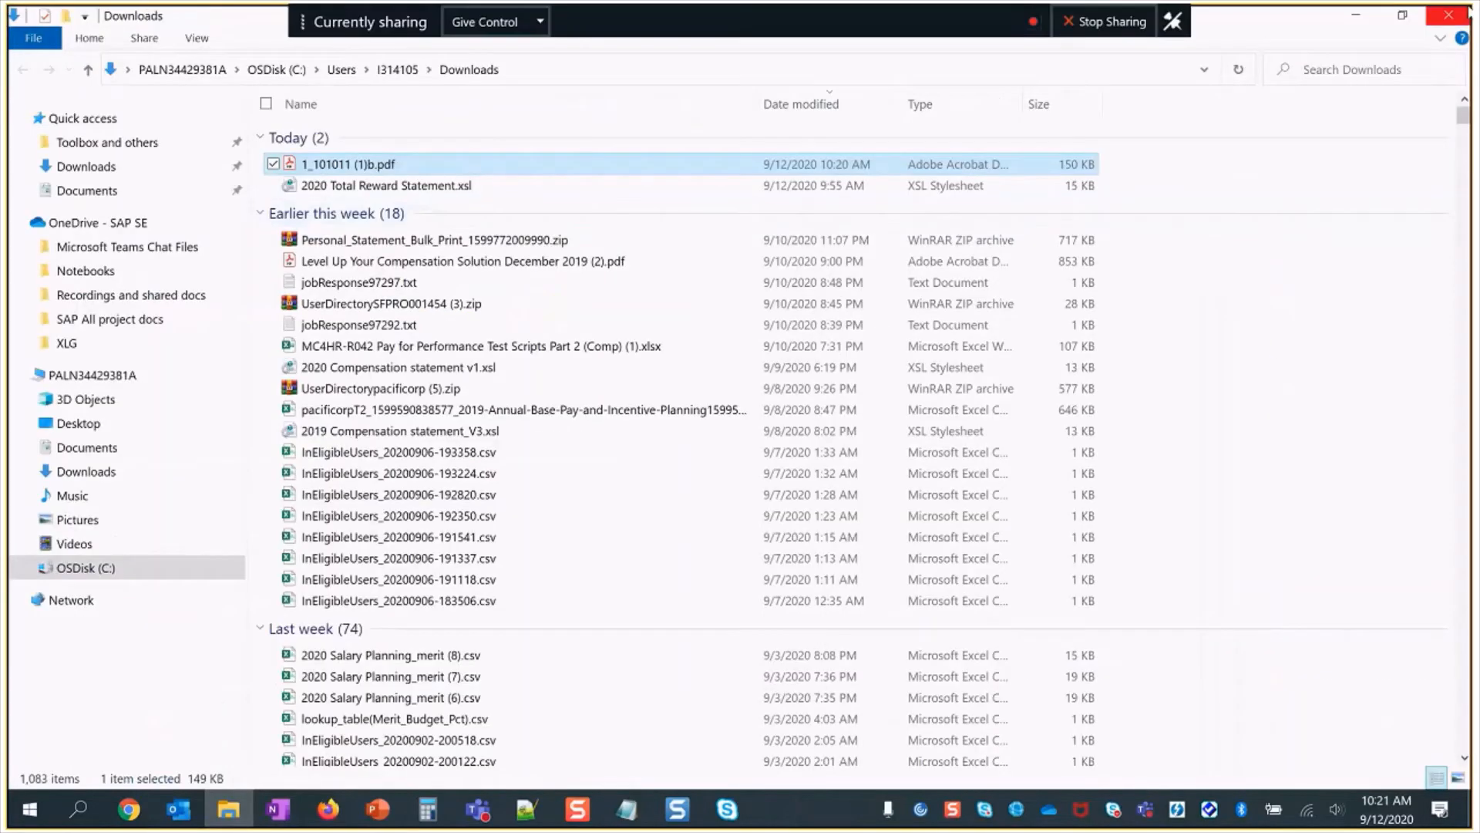
pyautogui.click(1356, 14)
# - Delete the finished statement print job from the scheduled reports list and return to Manage Statement Templates
pyautogui.click(342, 333)
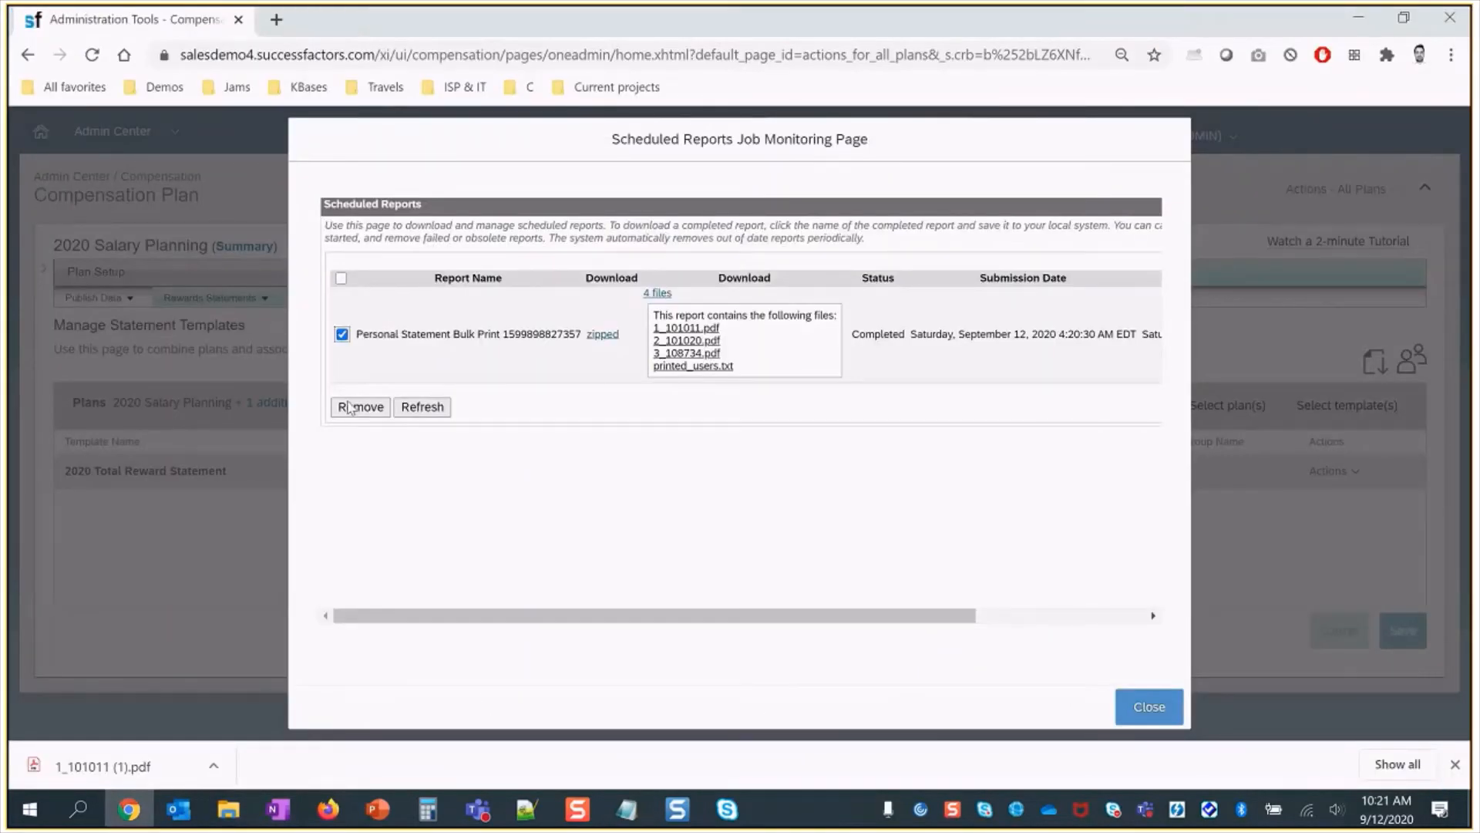
pyautogui.click(360, 407)
pyautogui.click(1134, 703)
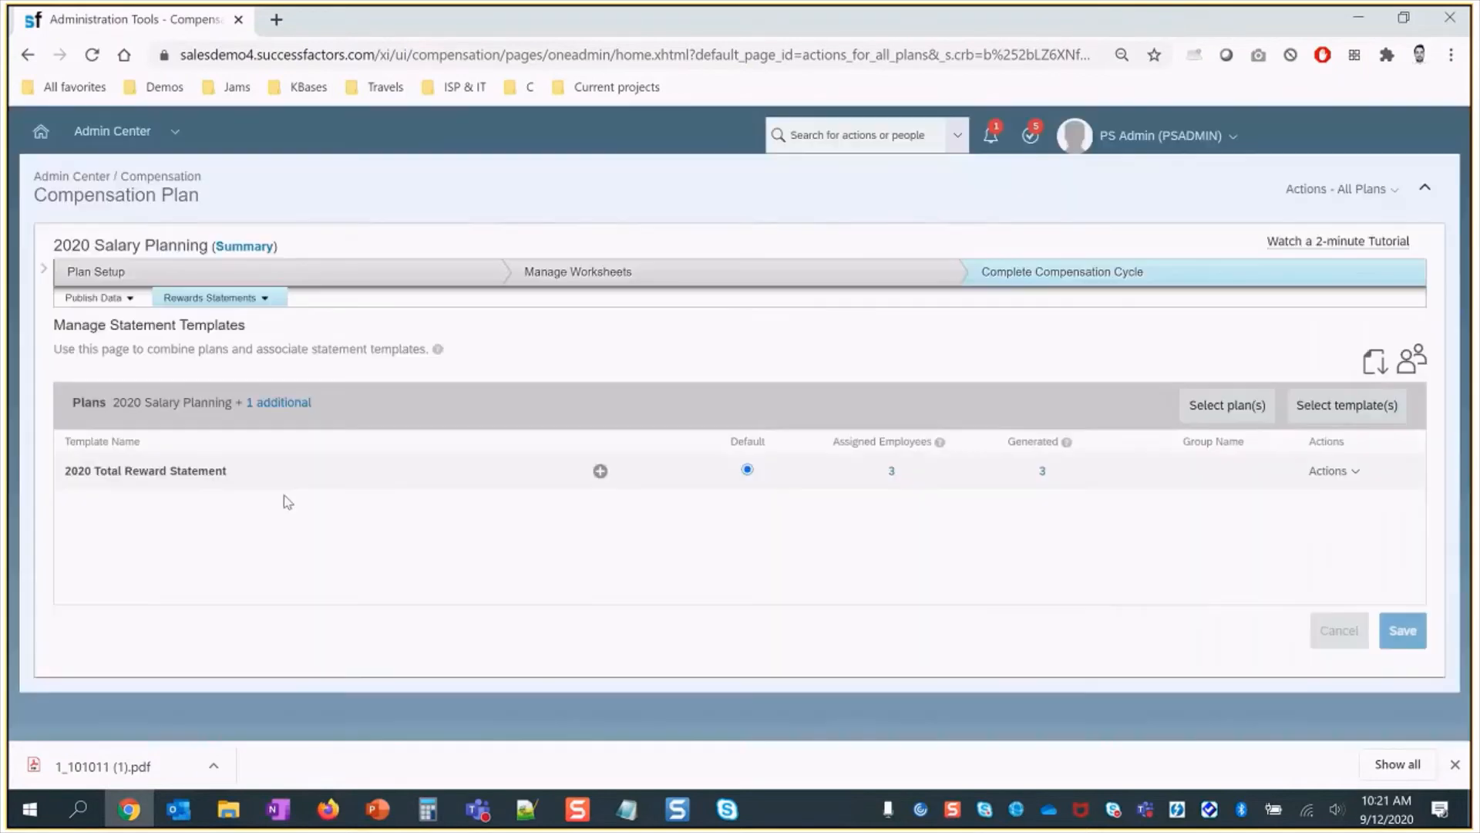
# - Open the 2020 Total Reward Statement template for editing from the actions for all plans and inspect Pay Grade in its Compensation Statement text
pyautogui.click(1337, 188)
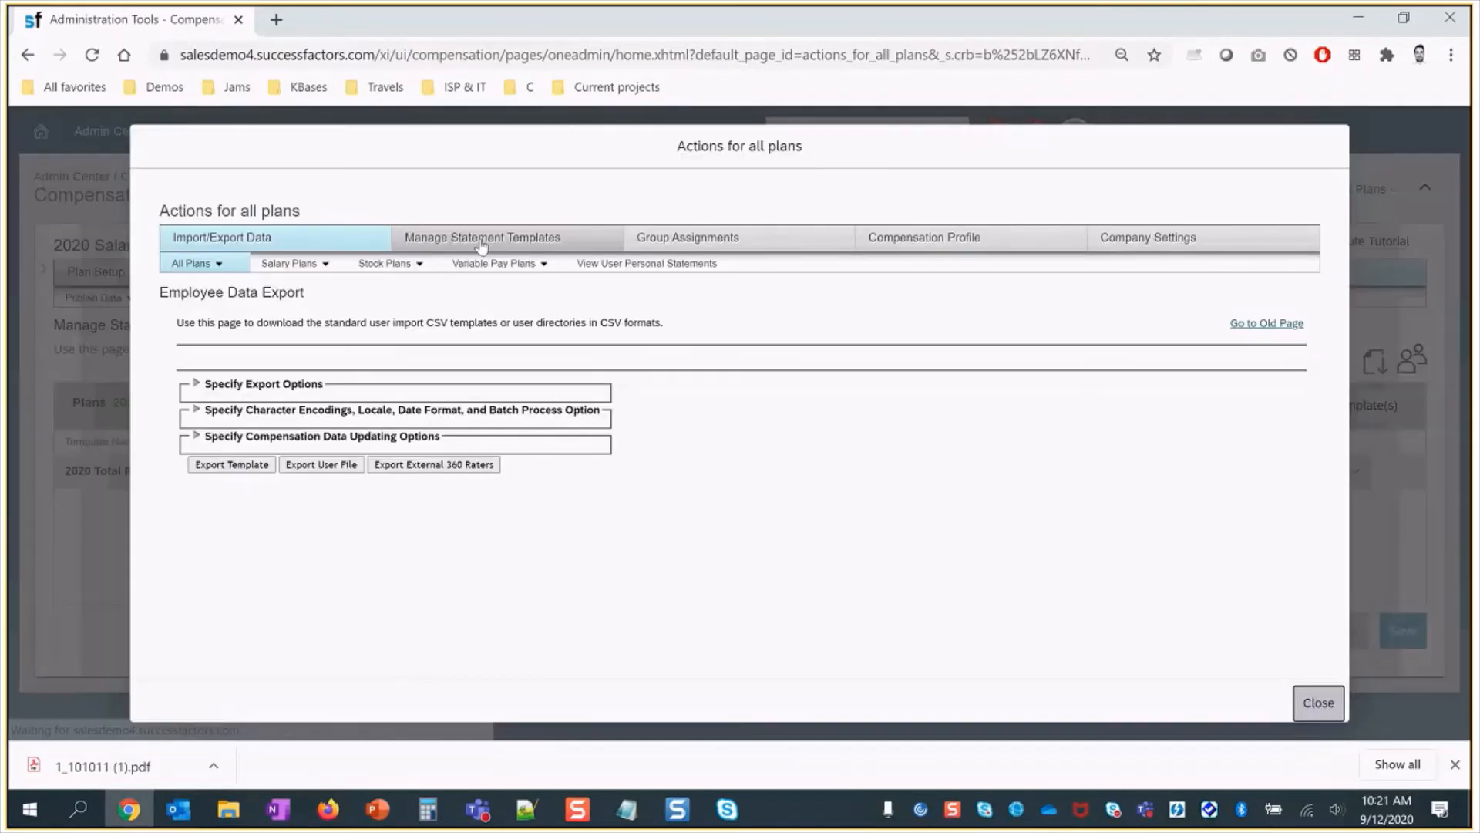
pyautogui.click(480, 238)
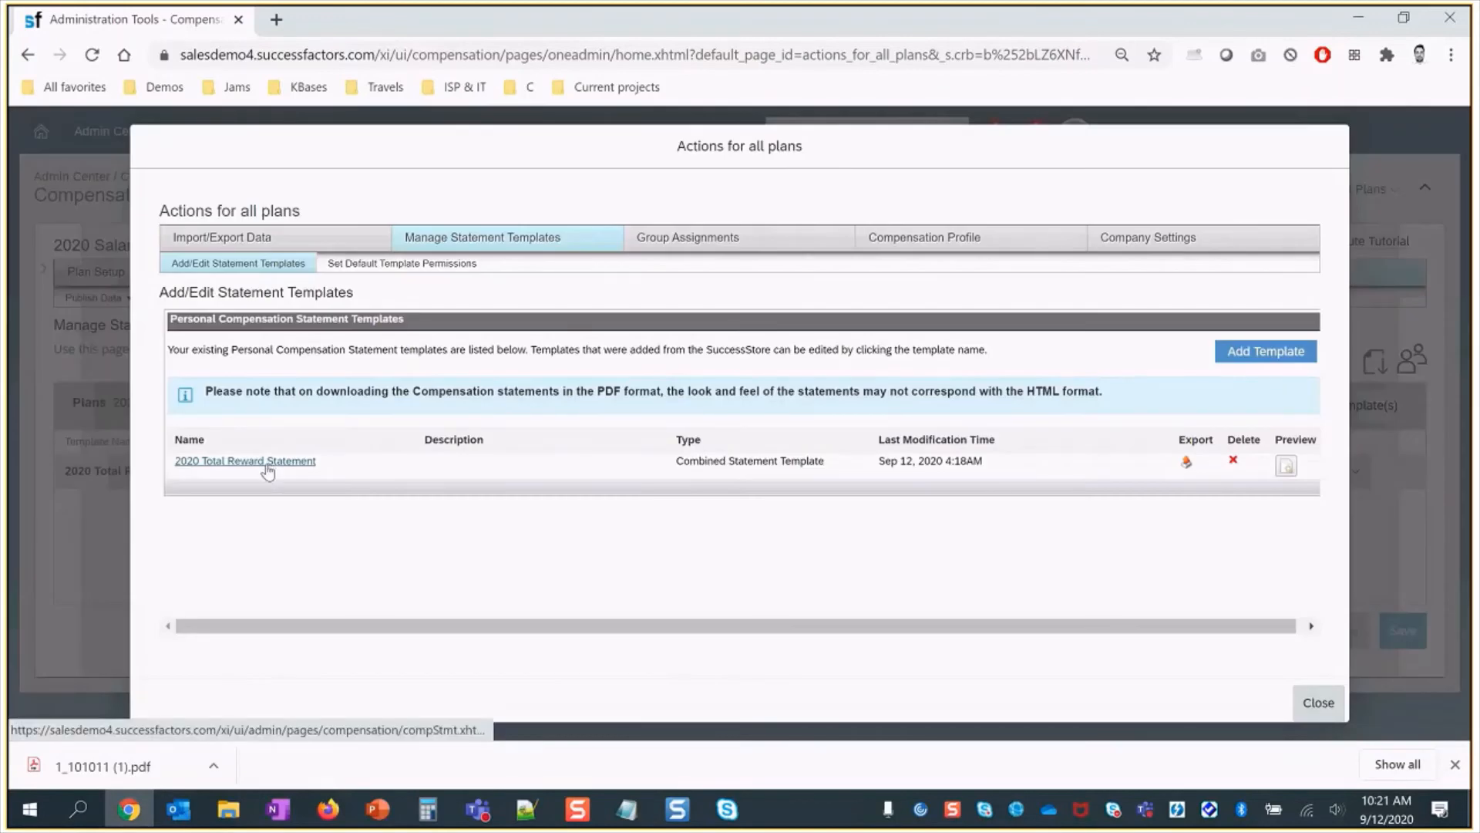
pyautogui.click(267, 469)
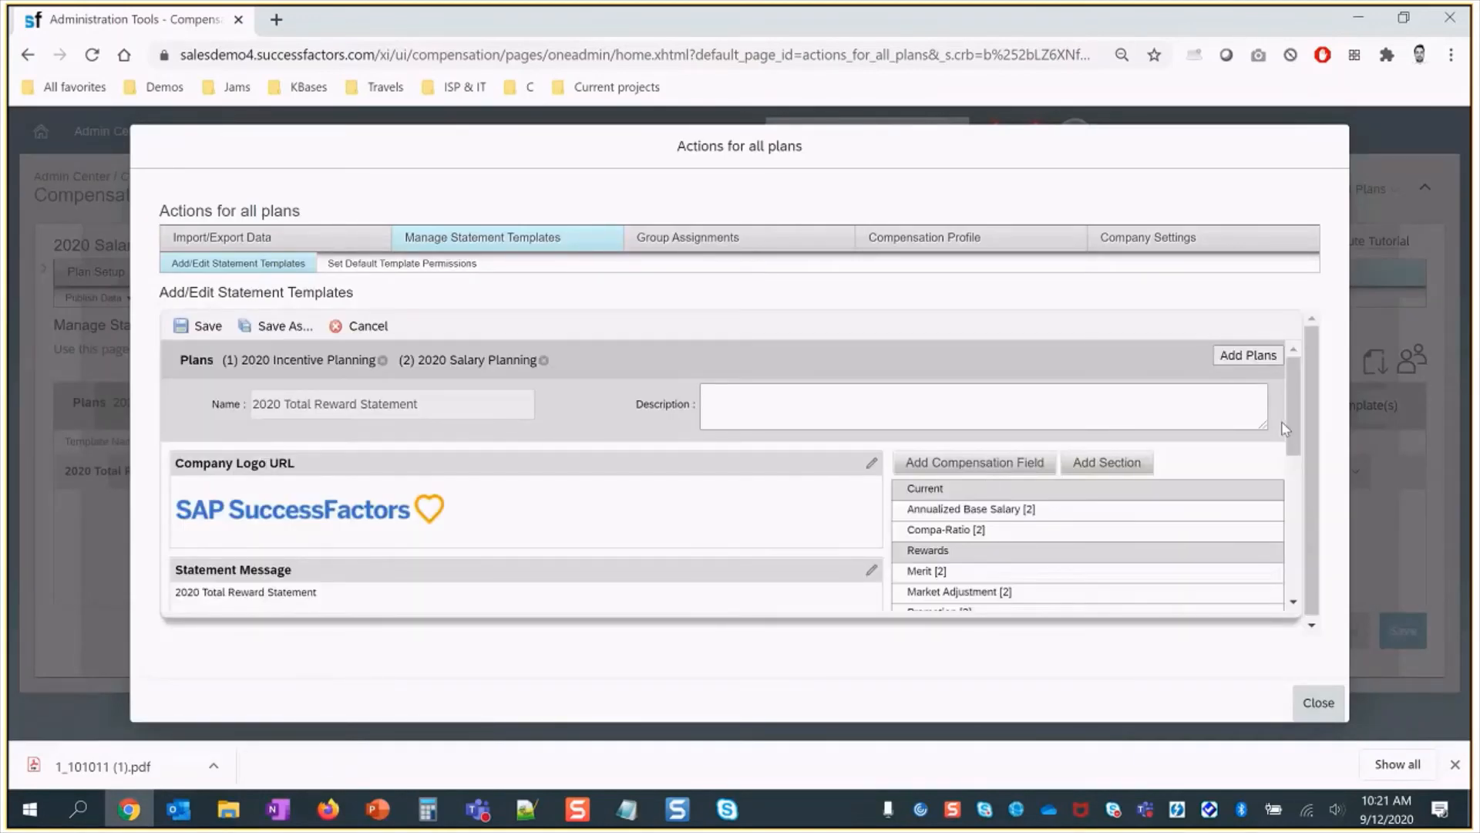
pyautogui.moveTo(1298, 388); pyautogui.dragTo(1297, 479)
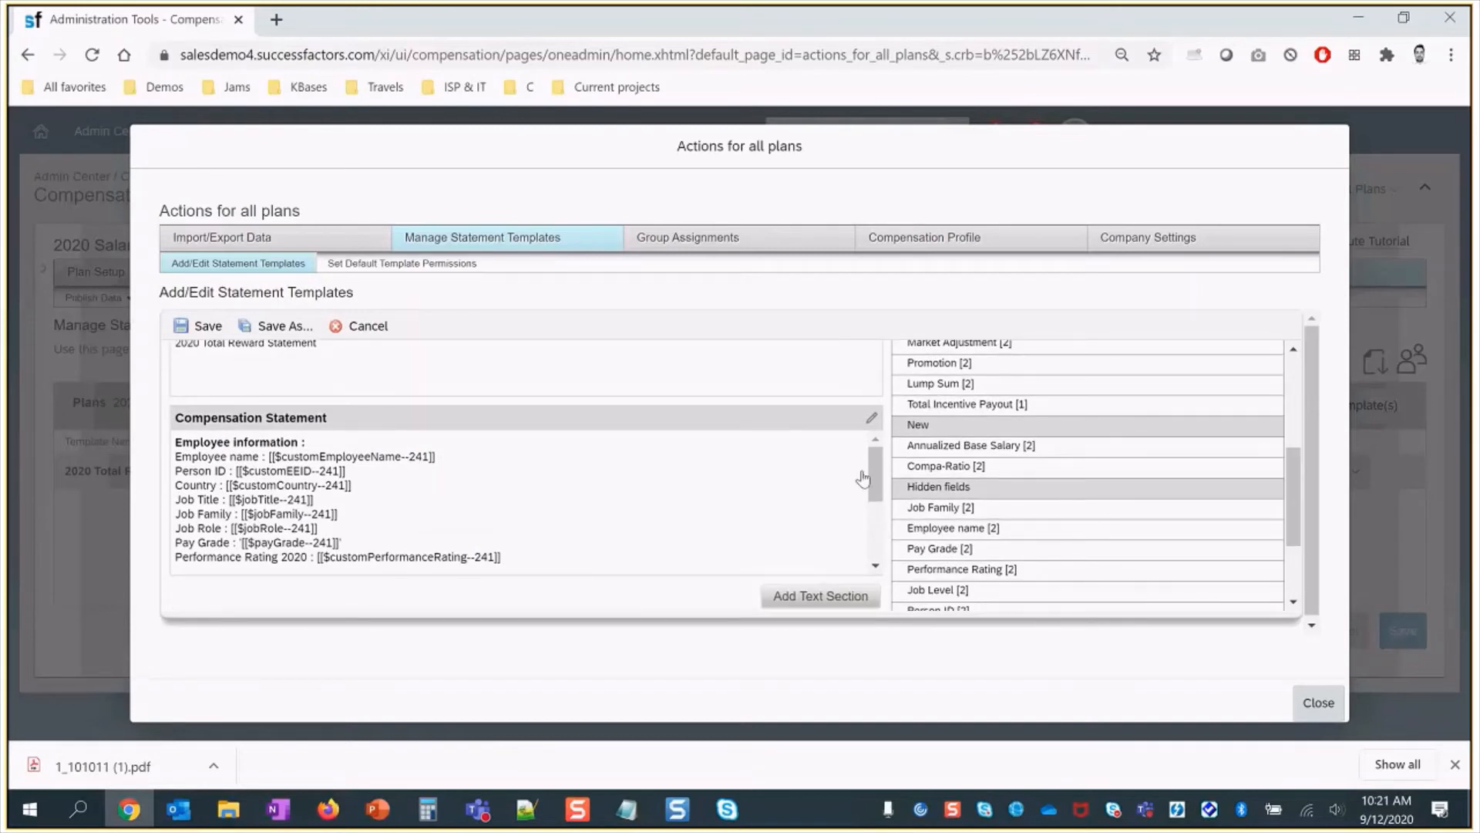
# - Set the entire Compensation Statement text to size XS and save the statement template
pyautogui.click(486, 552)
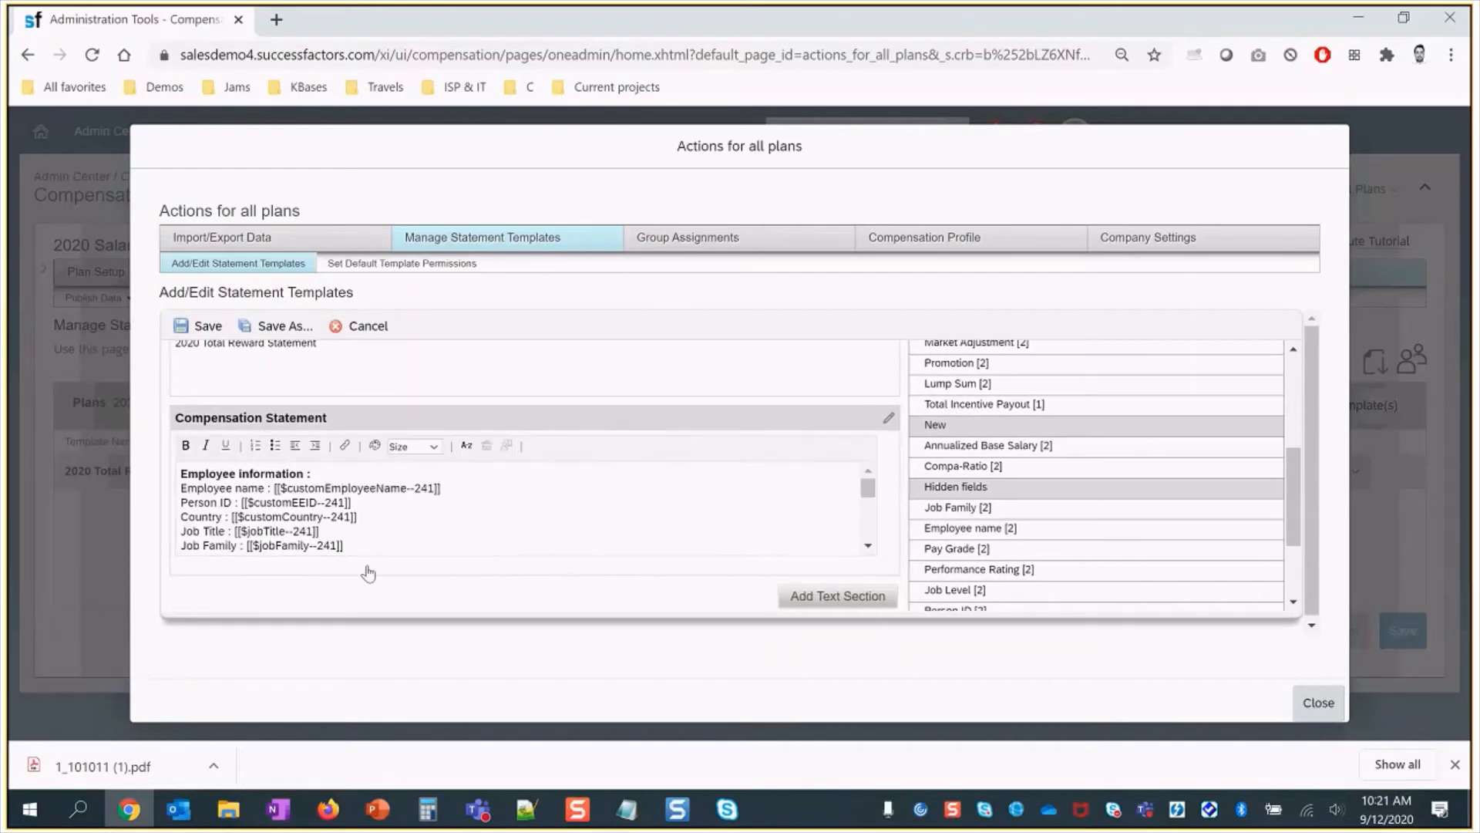
pyautogui.moveTo(869, 498); pyautogui.dragTo(877, 565)
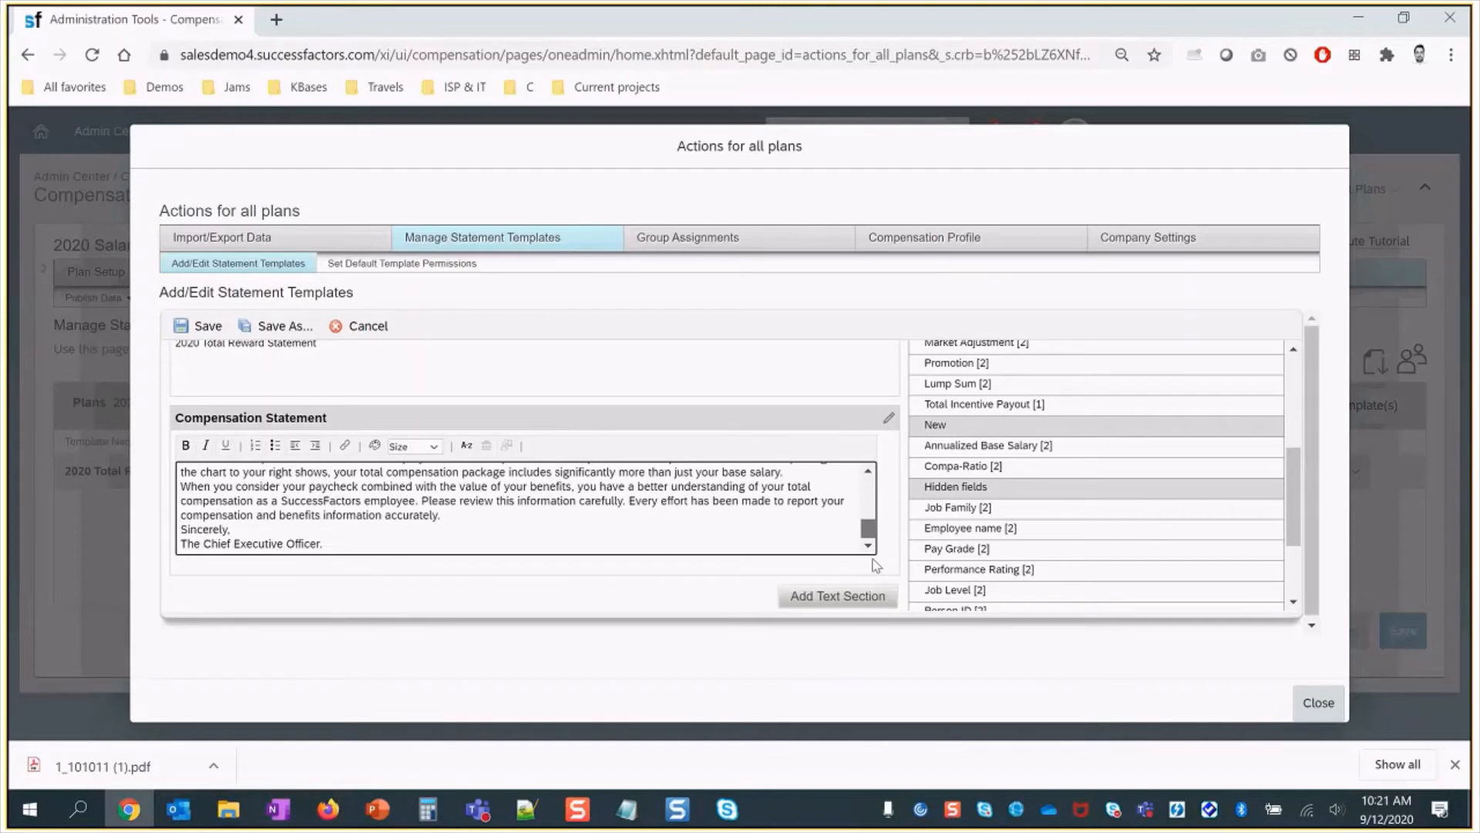
pyautogui.moveTo(354, 562); pyautogui.dragTo(355, 455)
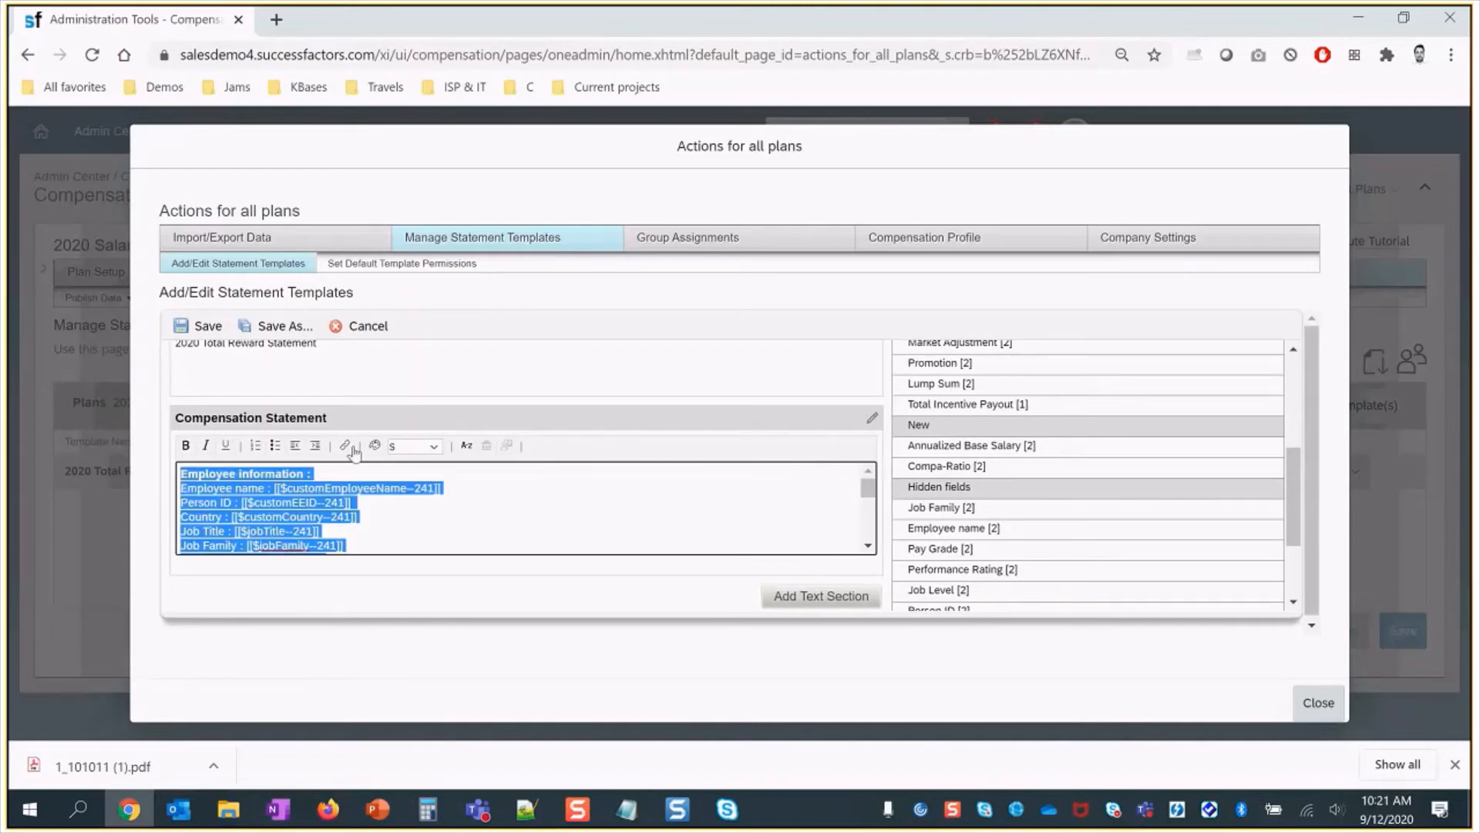
pyautogui.click(435, 447)
pyautogui.click(397, 502)
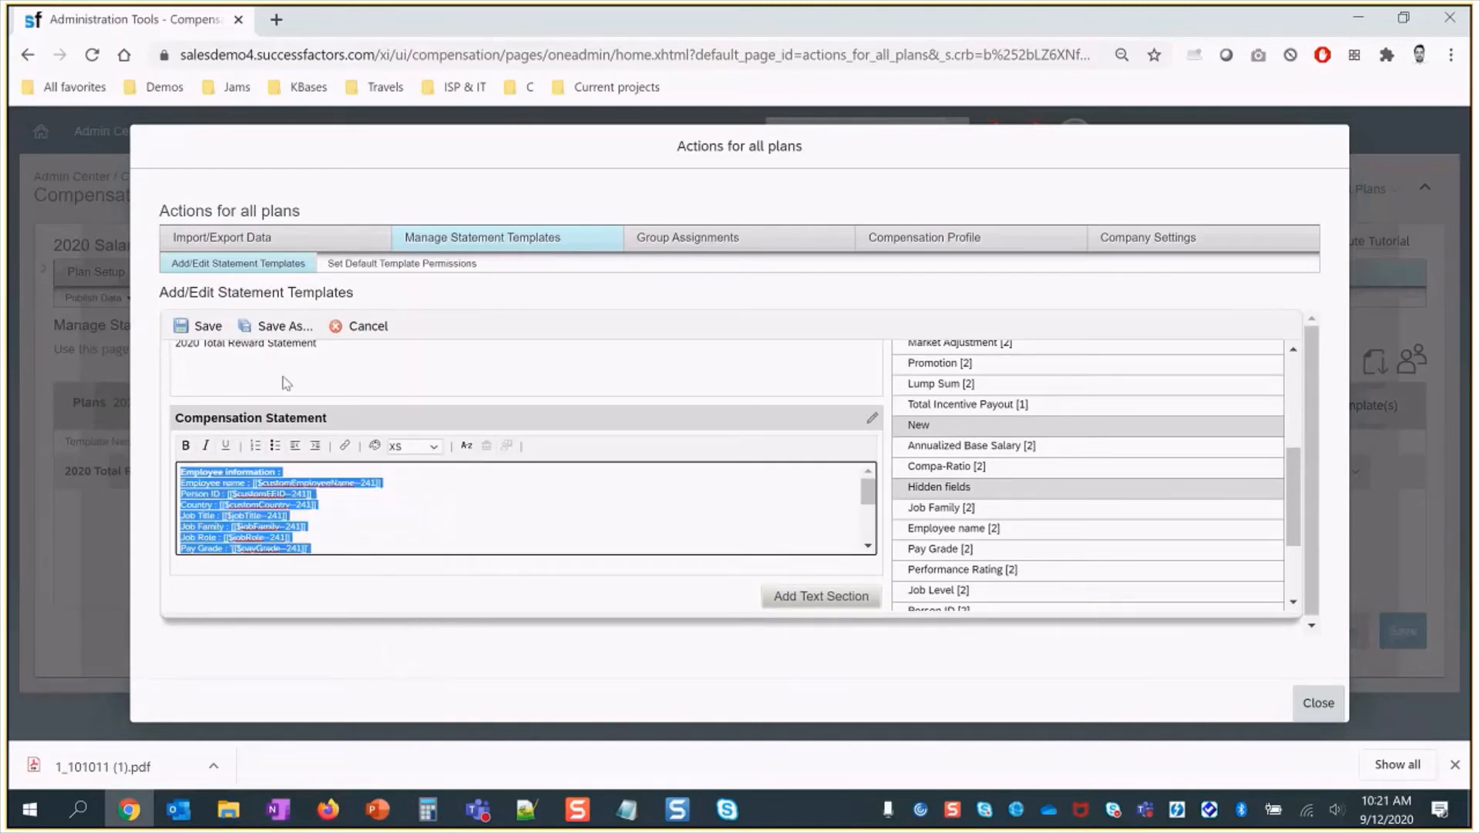
pyautogui.click(202, 326)
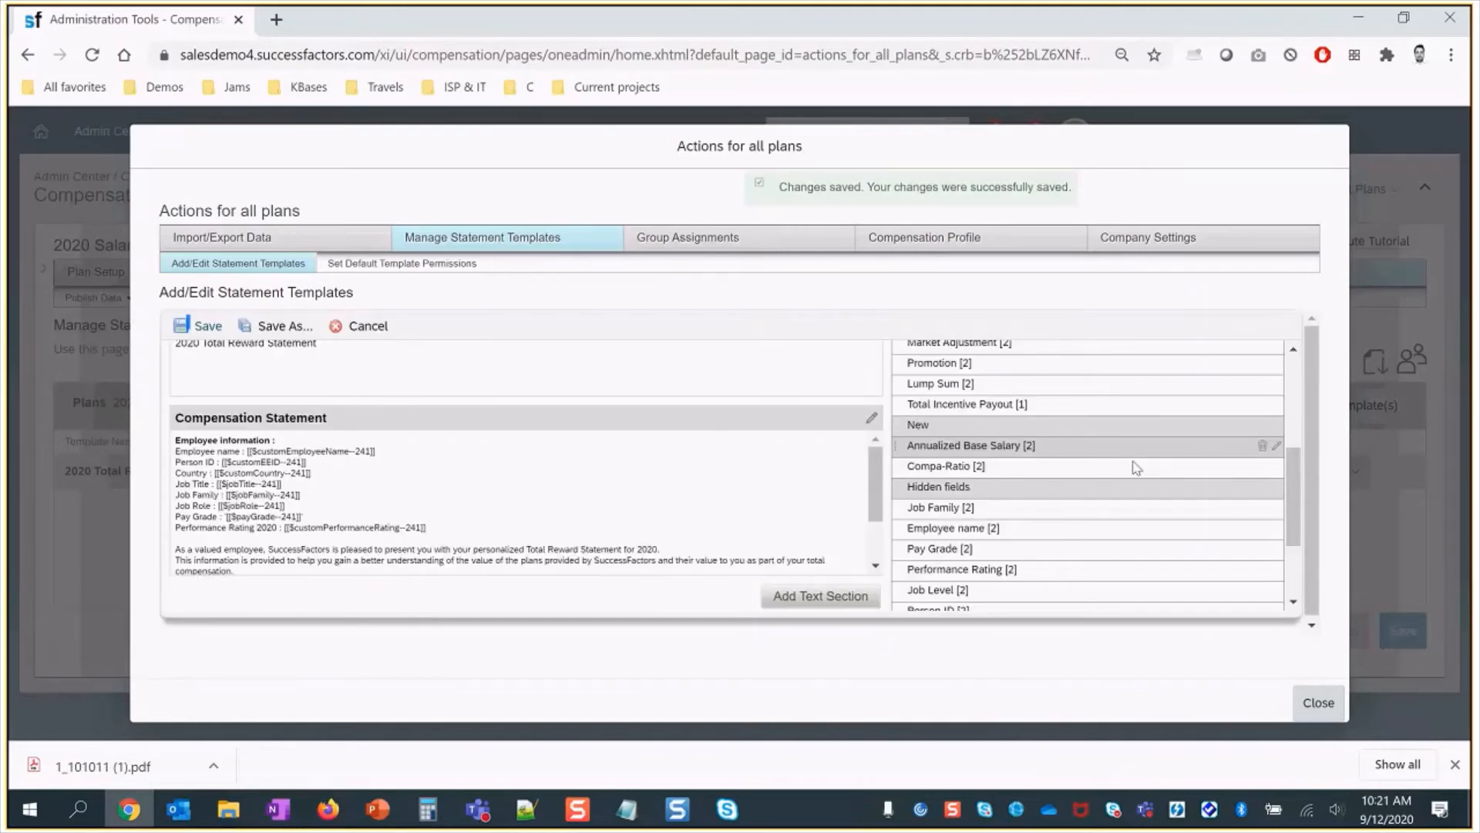
# - Recheck the Compensation Statement text and the compensation fields, save the template again, and close its editor and the downloads bar
pyautogui.scroll(-3, 1289, 462)
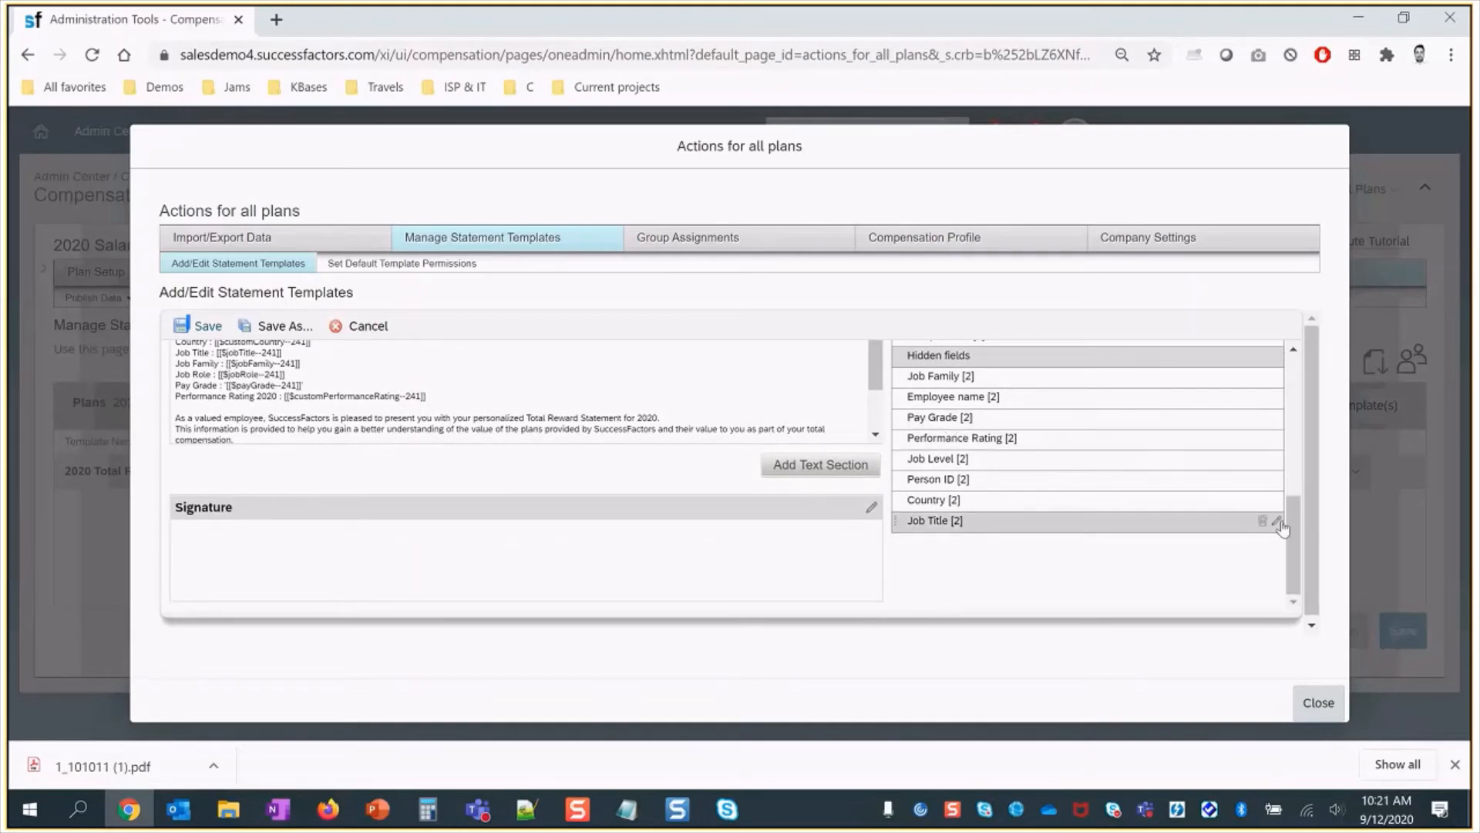
pyautogui.scroll(6, 1281, 526)
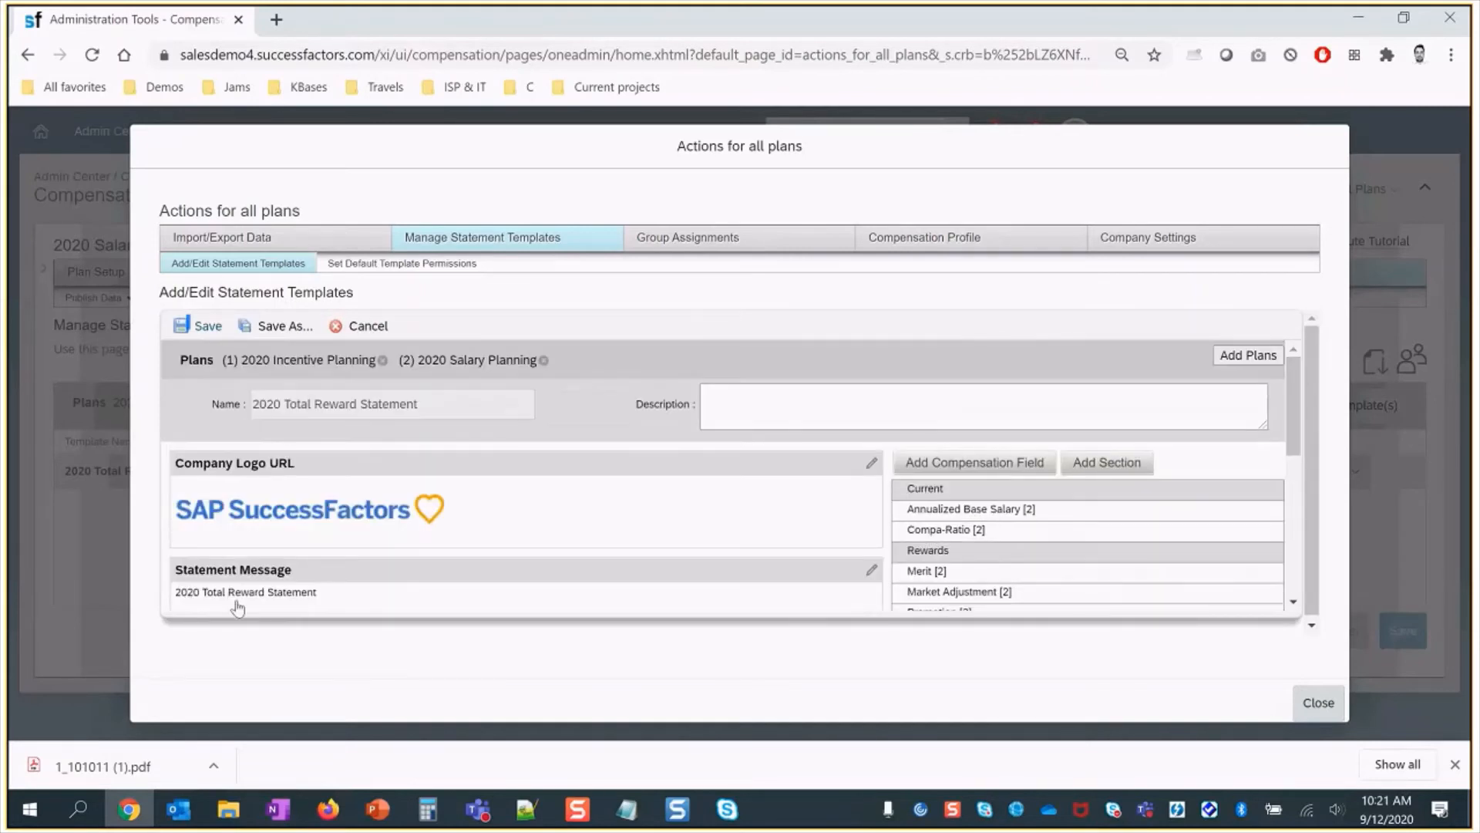
pyautogui.moveTo(1294, 416); pyautogui.dragTo(1295, 554)
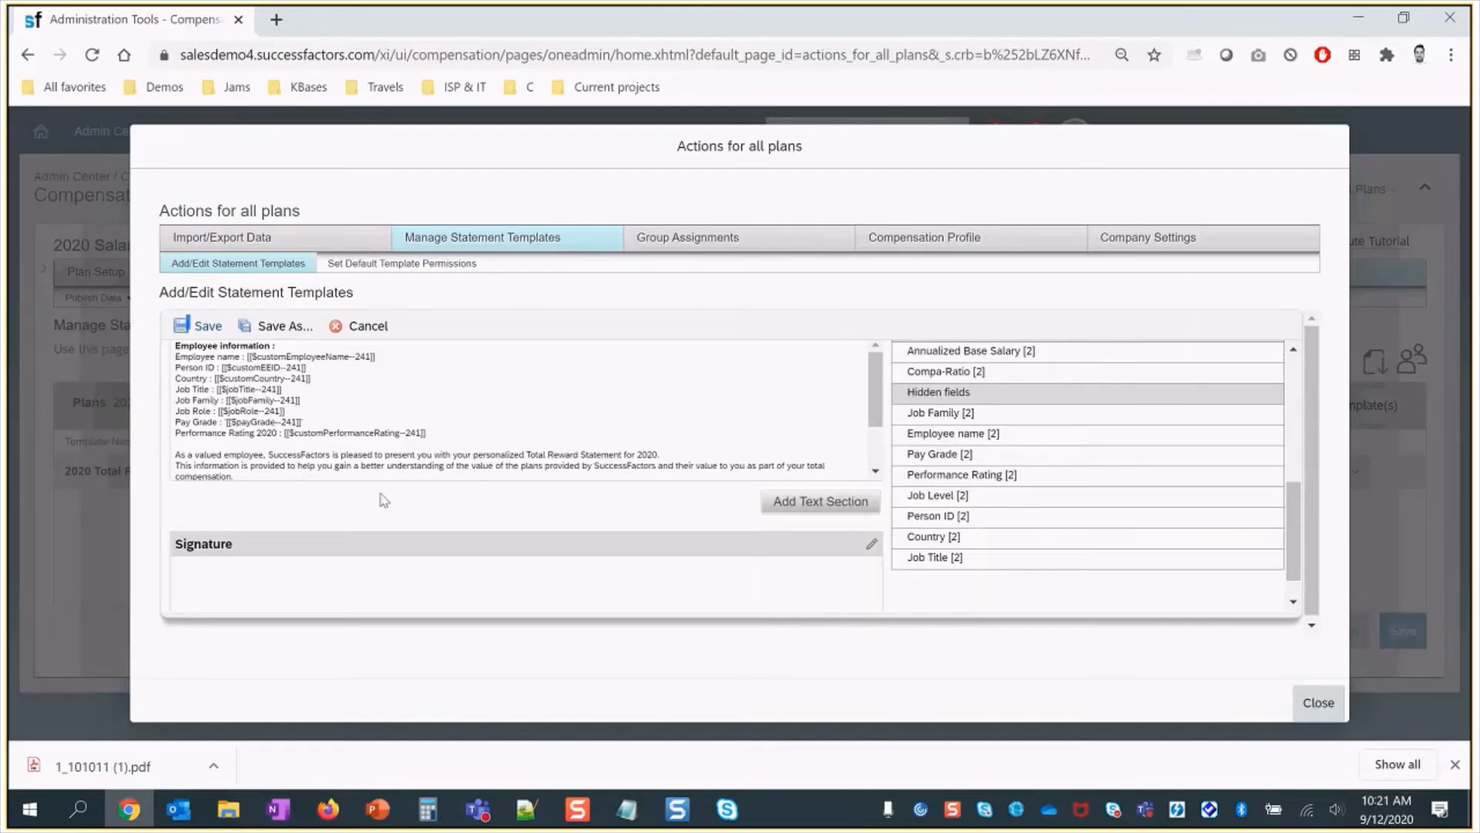
pyautogui.click(208, 451)
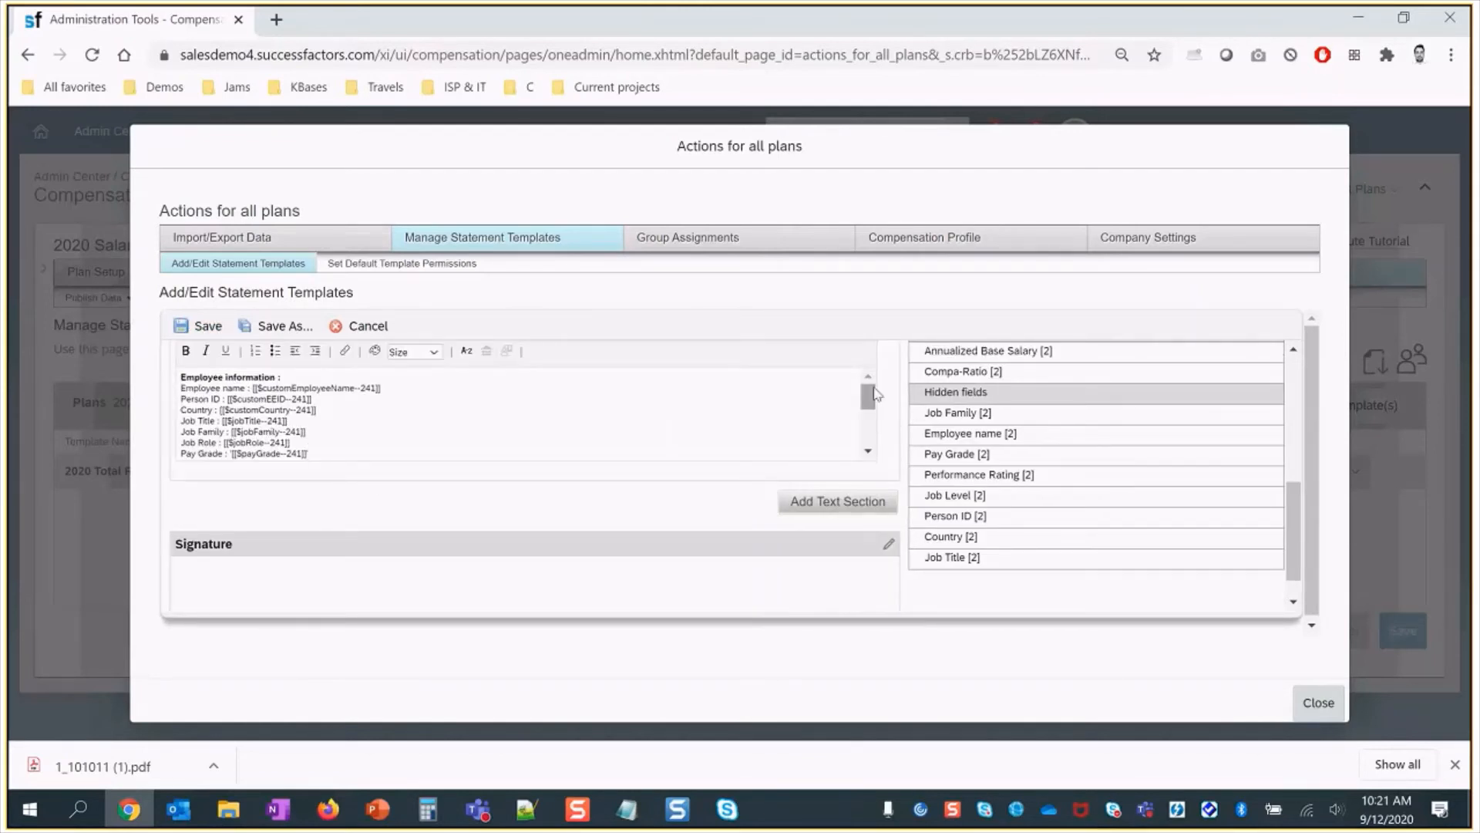
pyautogui.moveTo(872, 395); pyautogui.dragTo(760, 420)
pyautogui.click(184, 333)
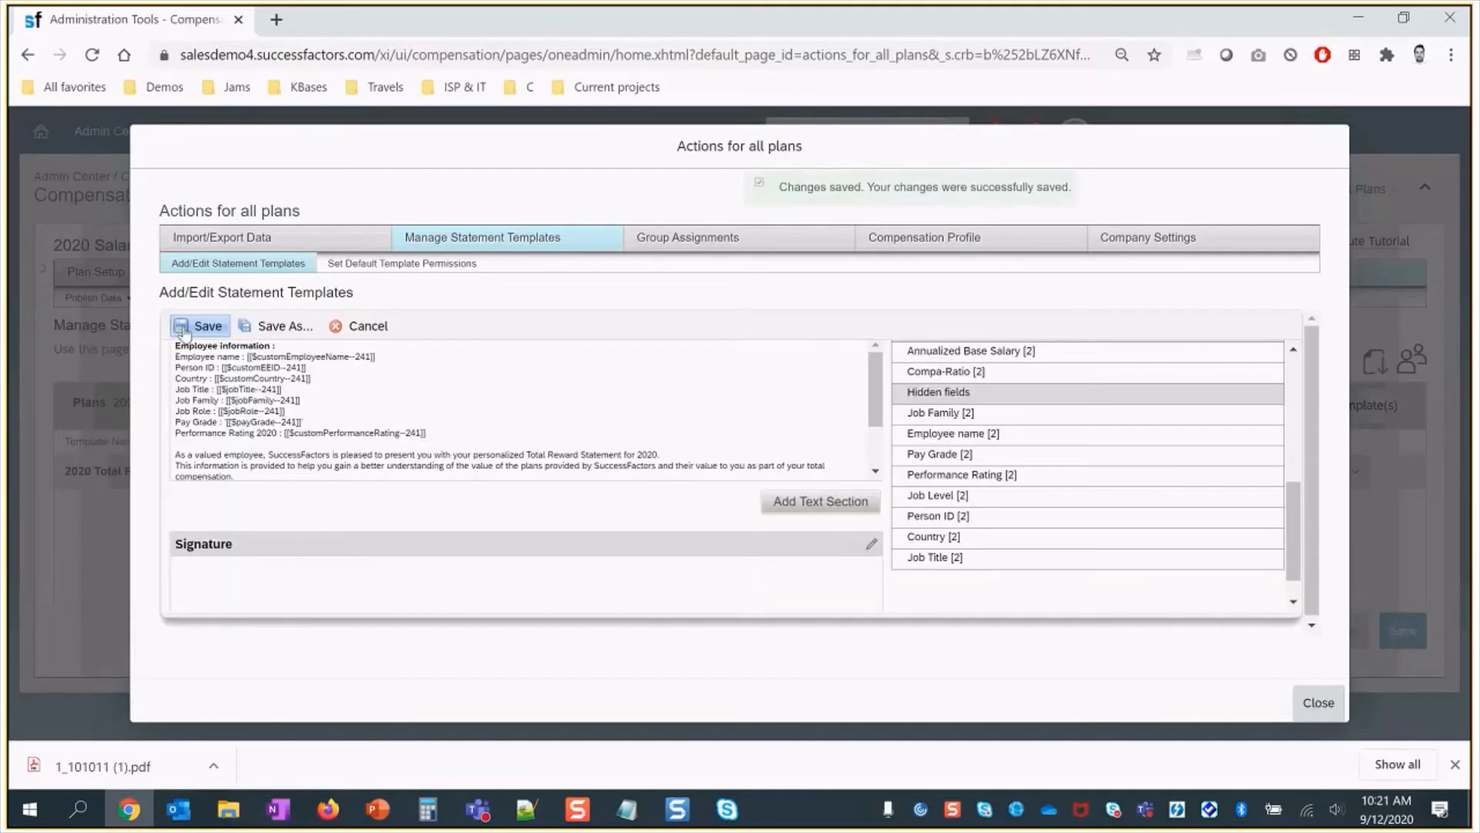
pyautogui.click(1315, 702)
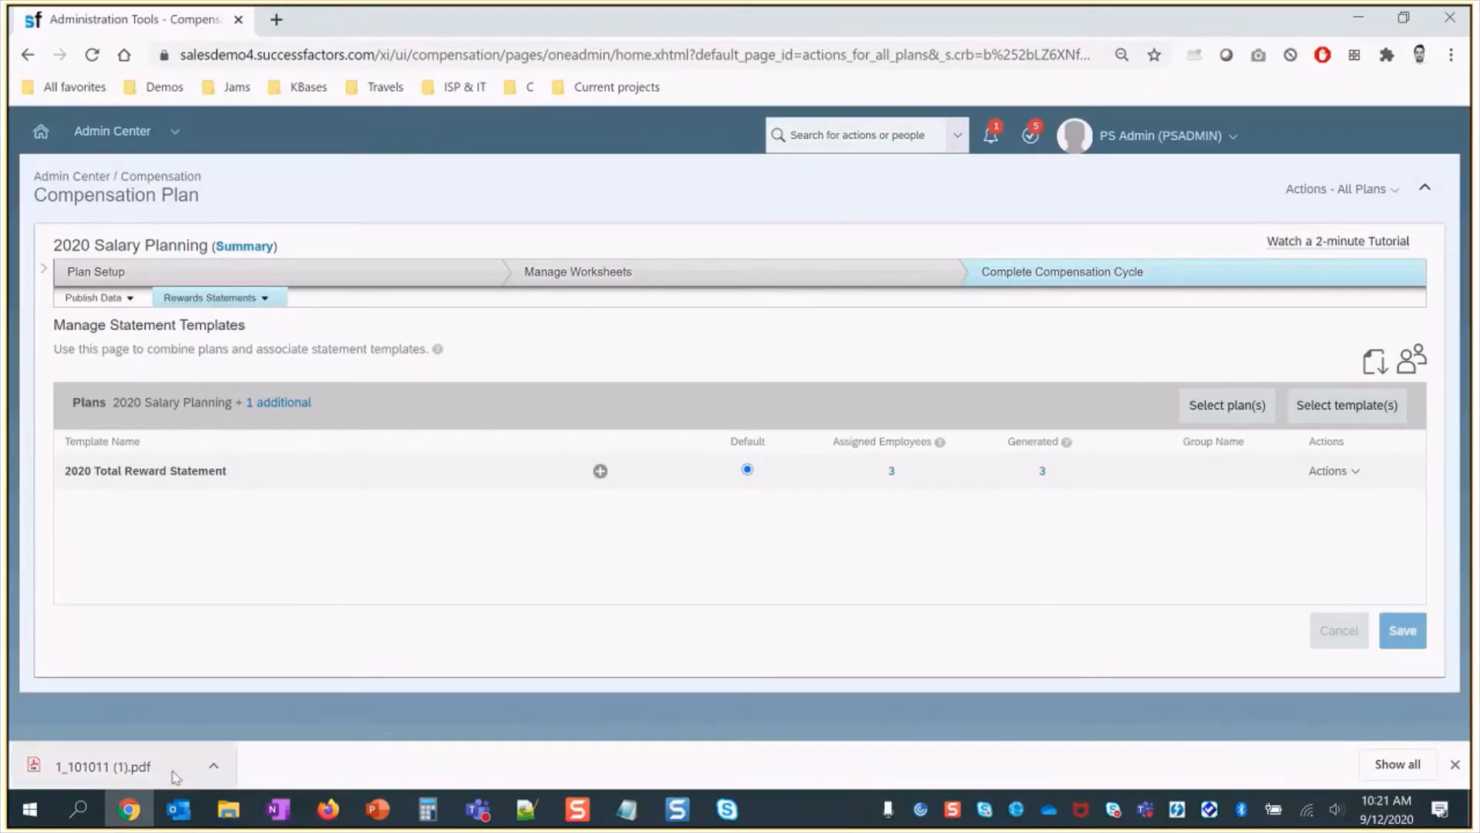
pyautogui.click(1455, 766)
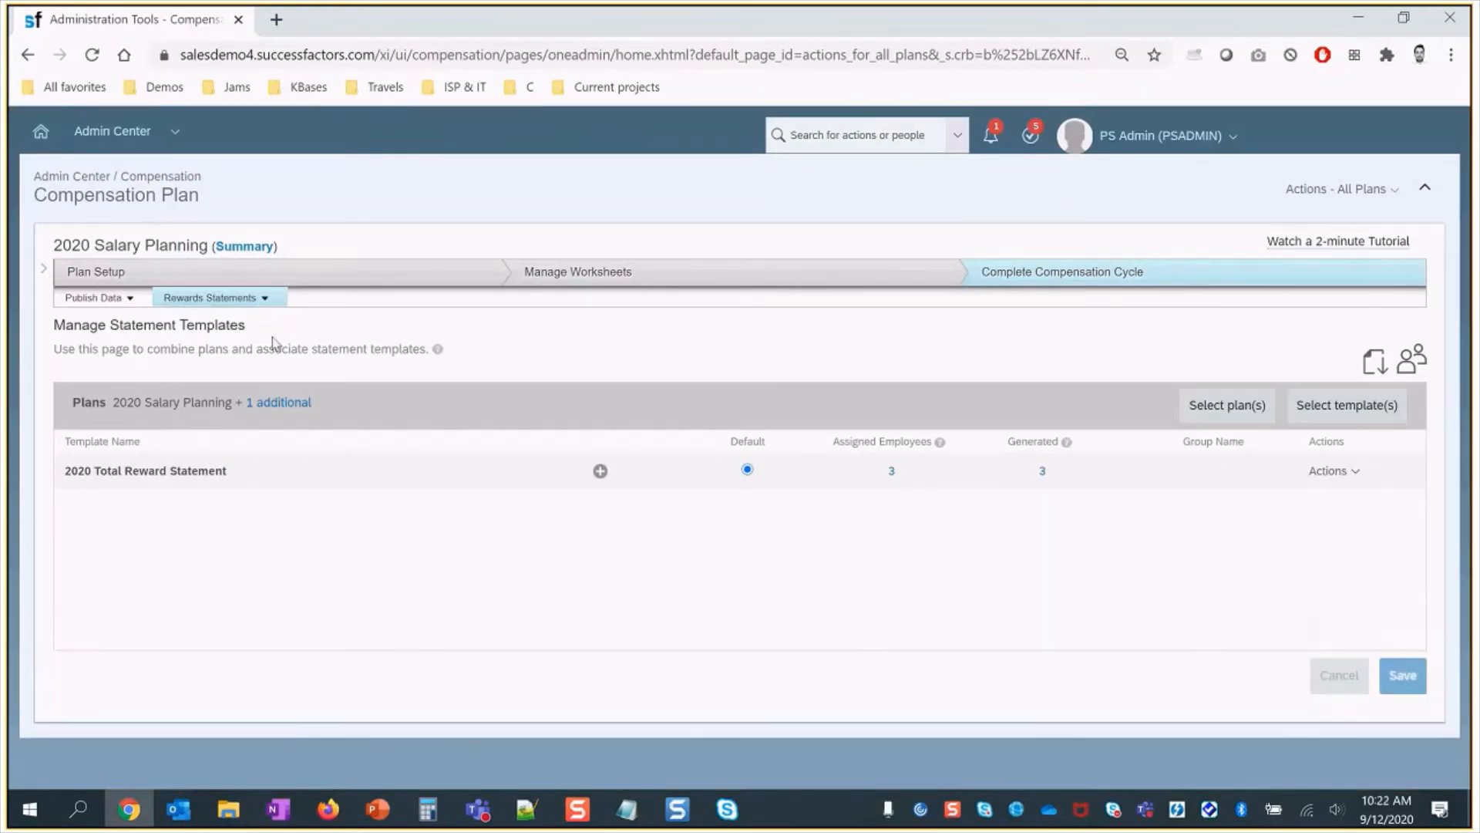
# - Recall all personal statements of 2020 Salary Planning for all templates
pyautogui.click(216, 298)
pyautogui.click(205, 400)
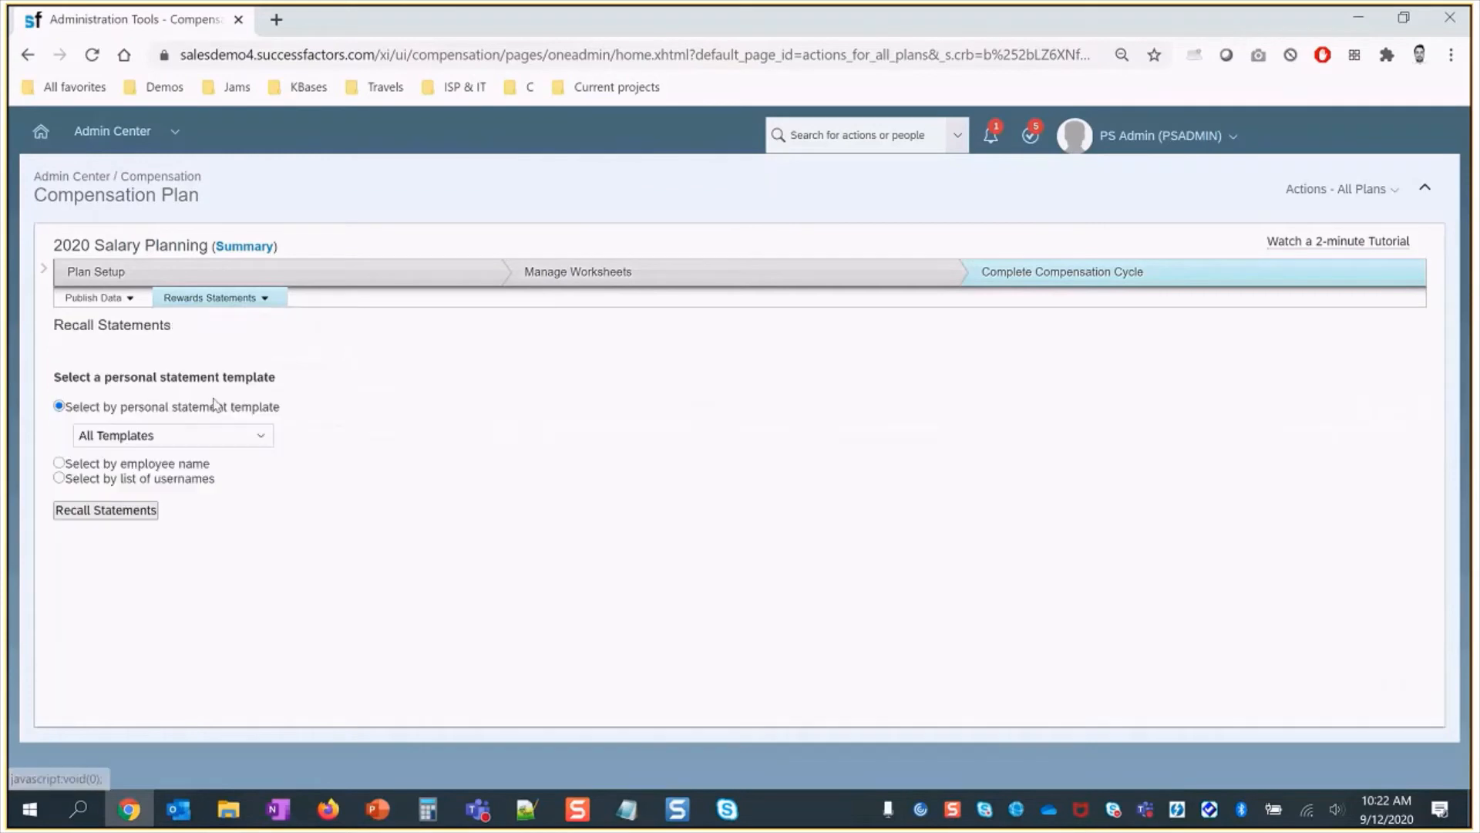
pyautogui.click(106, 510)
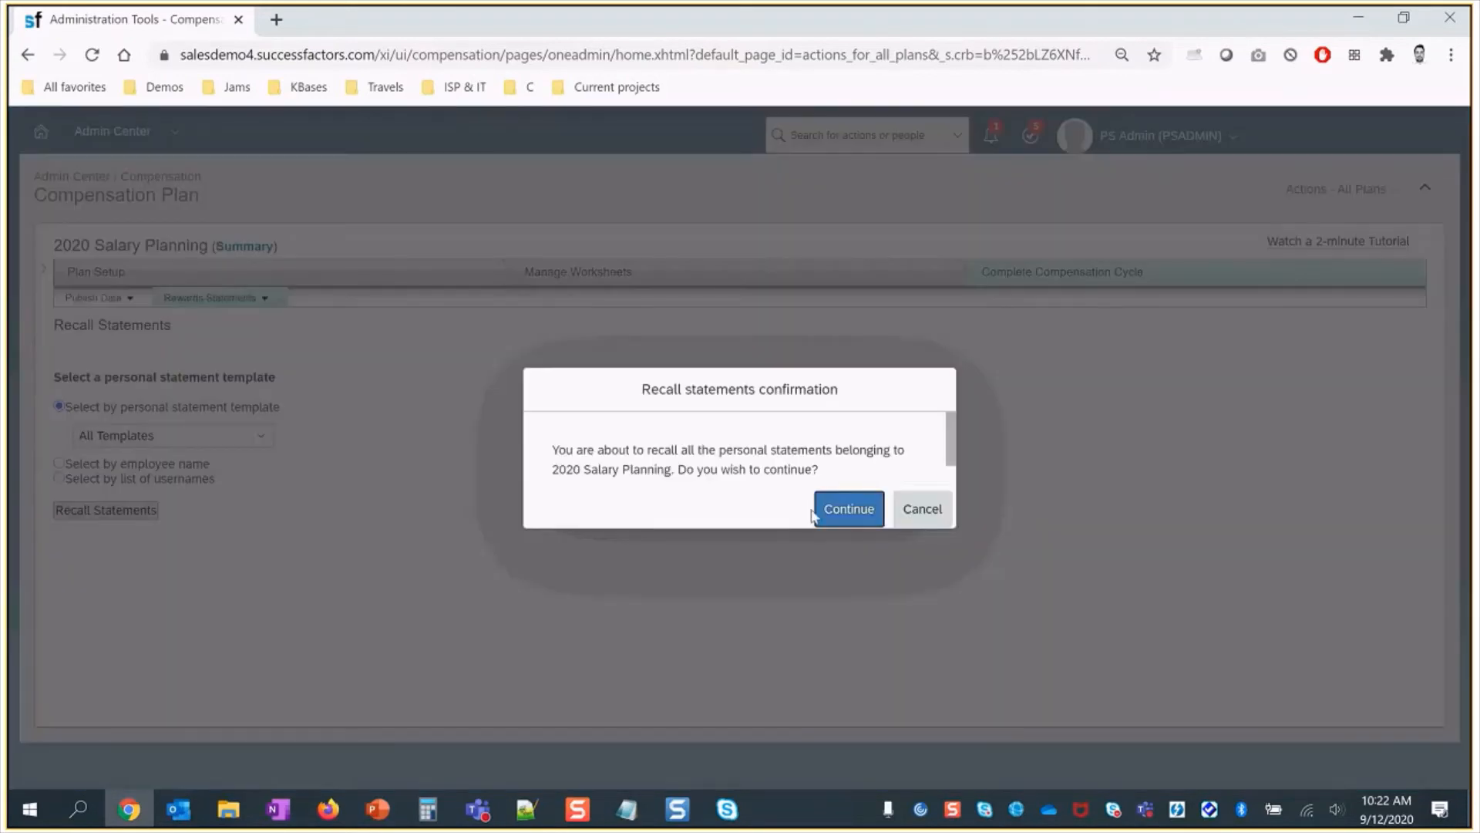
pyautogui.click(815, 514)
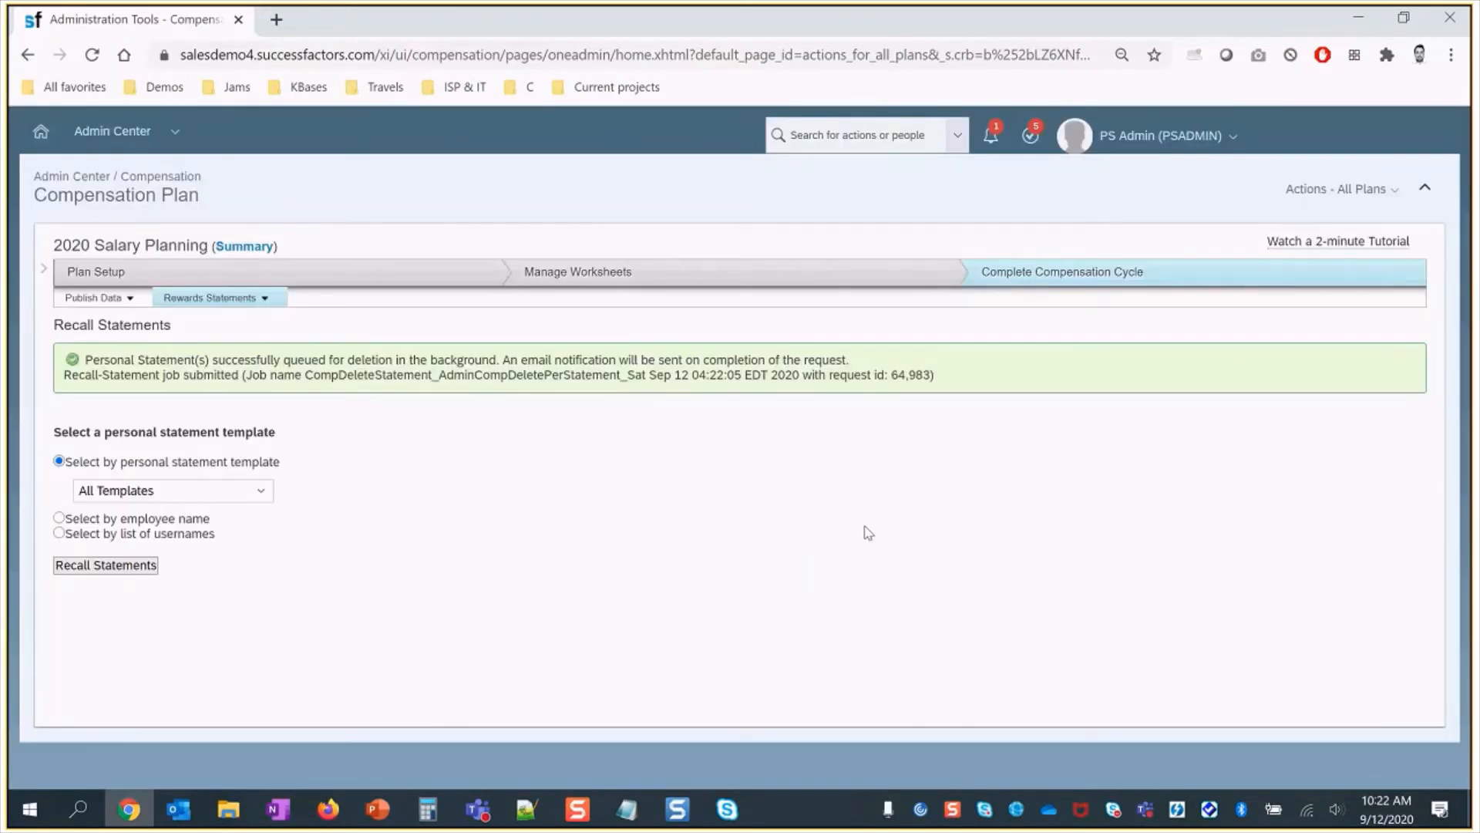
pyautogui.click(106, 565)
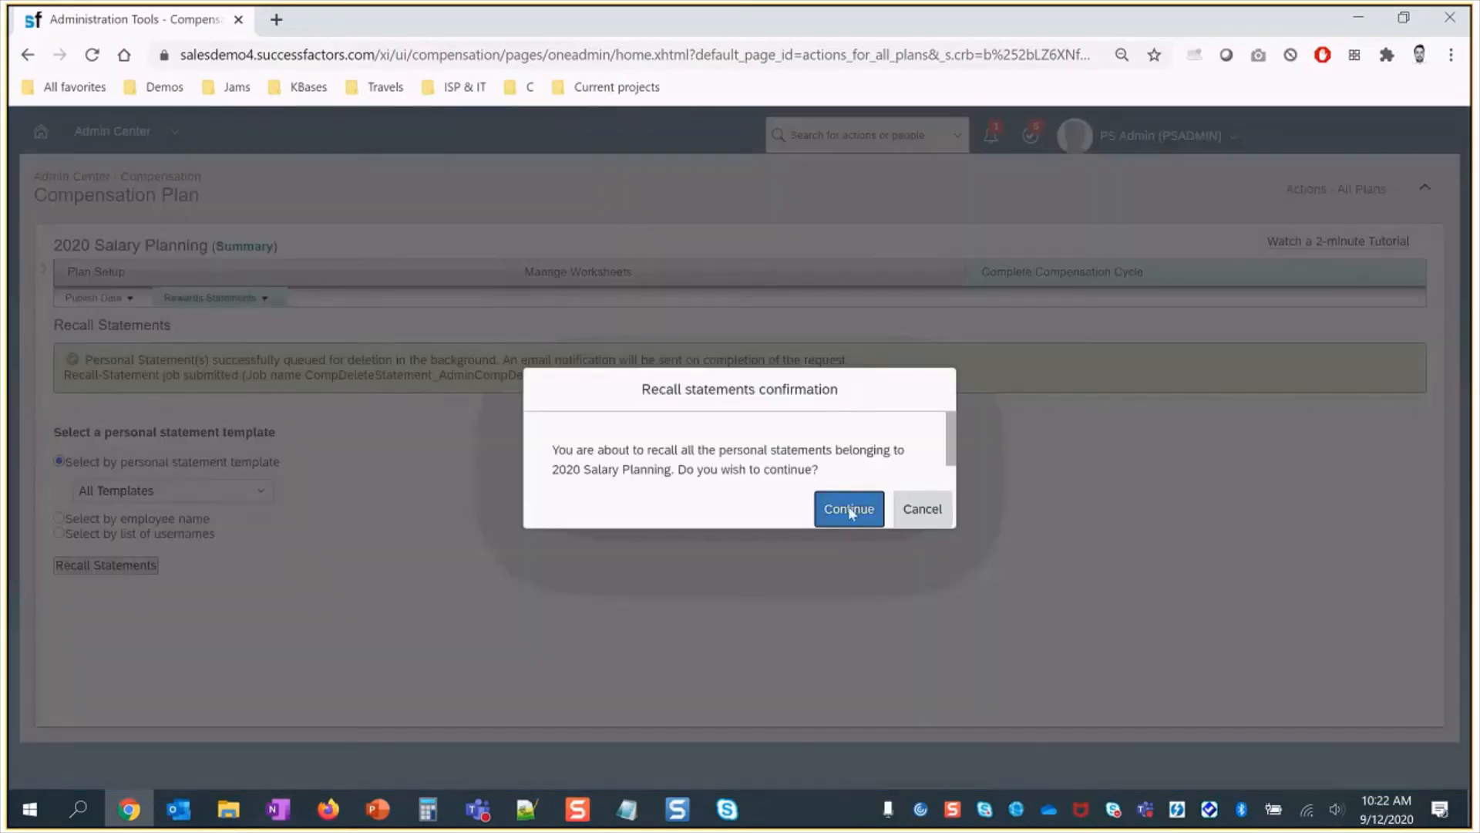
pyautogui.click(849, 511)
# - Monitor the compensation jobs, refreshing the list to check the statement recall job, and close the monitor
pyautogui.click(1310, 189)
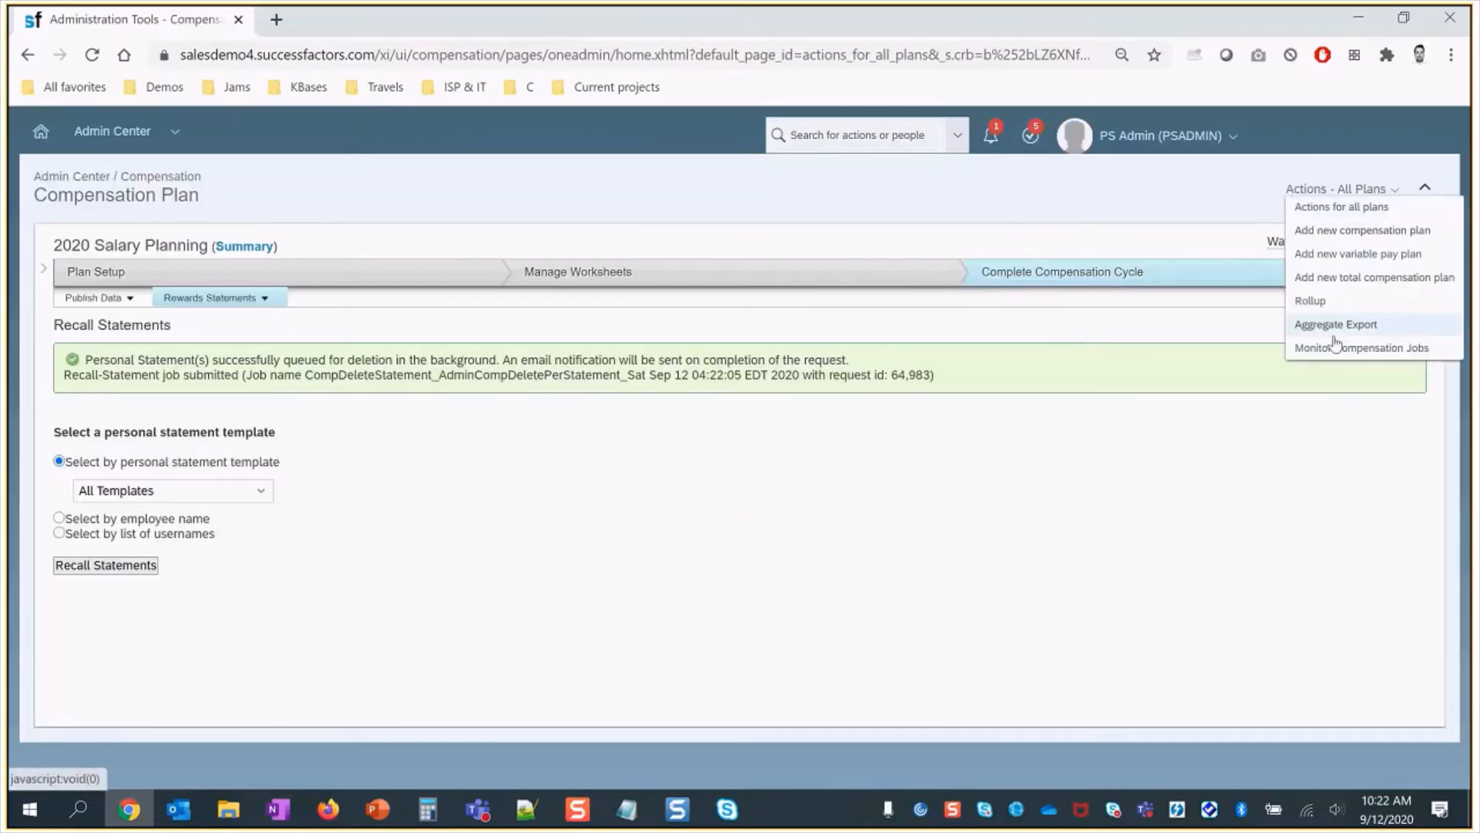
pyautogui.click(1337, 346)
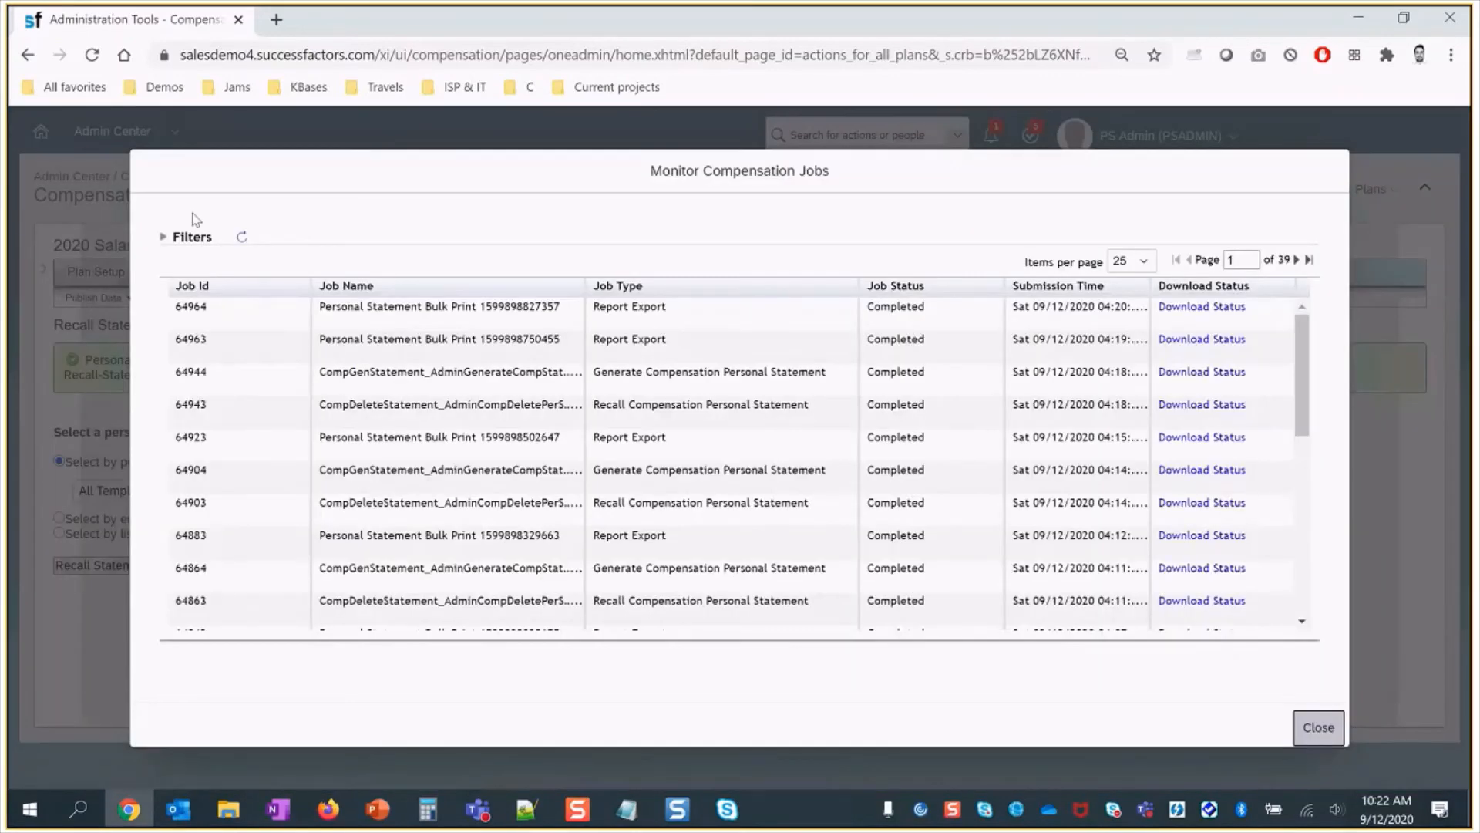
pyautogui.click(241, 238)
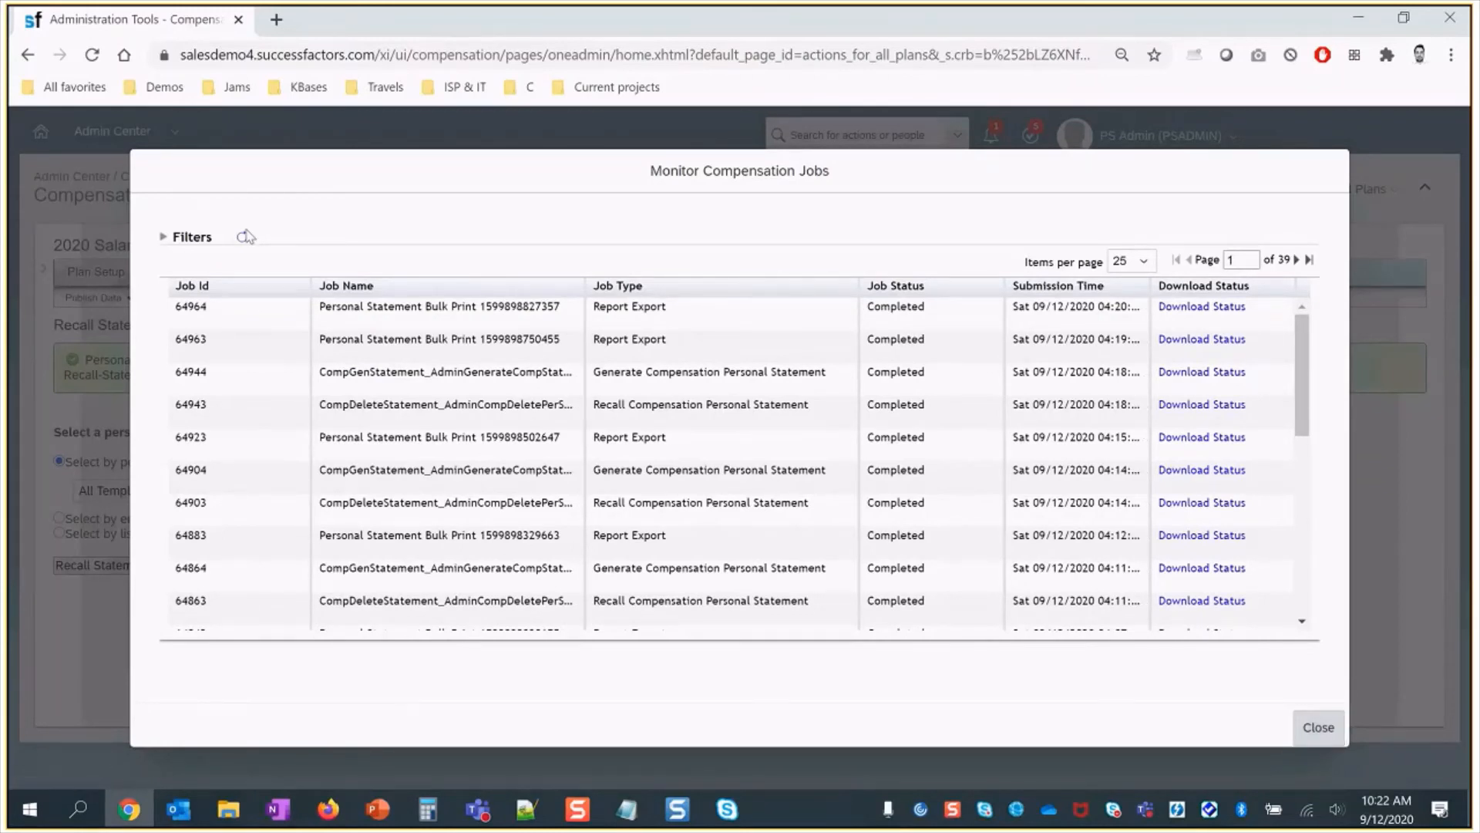
pyautogui.click(242, 239)
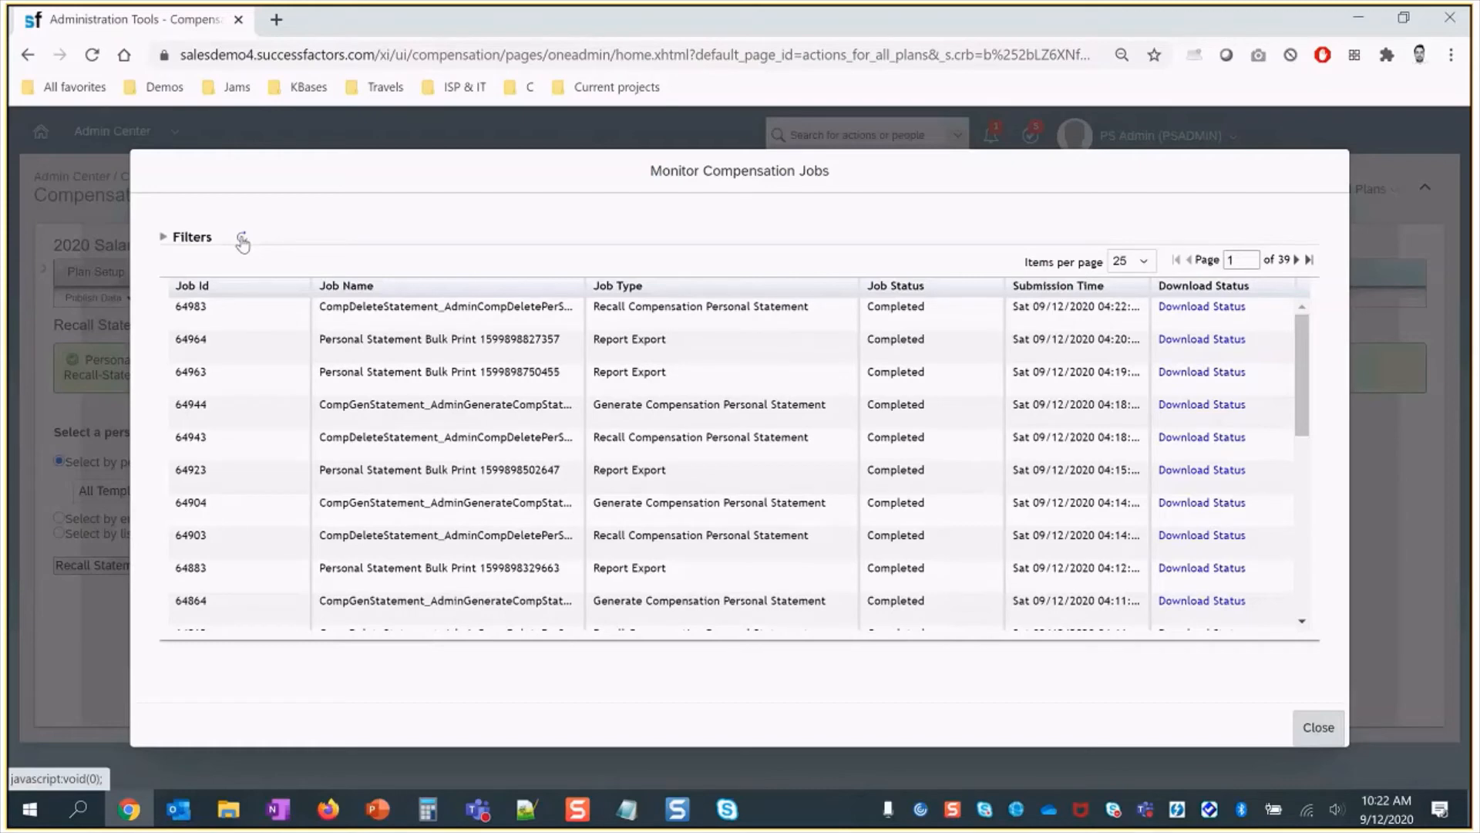
pyautogui.click(1318, 727)
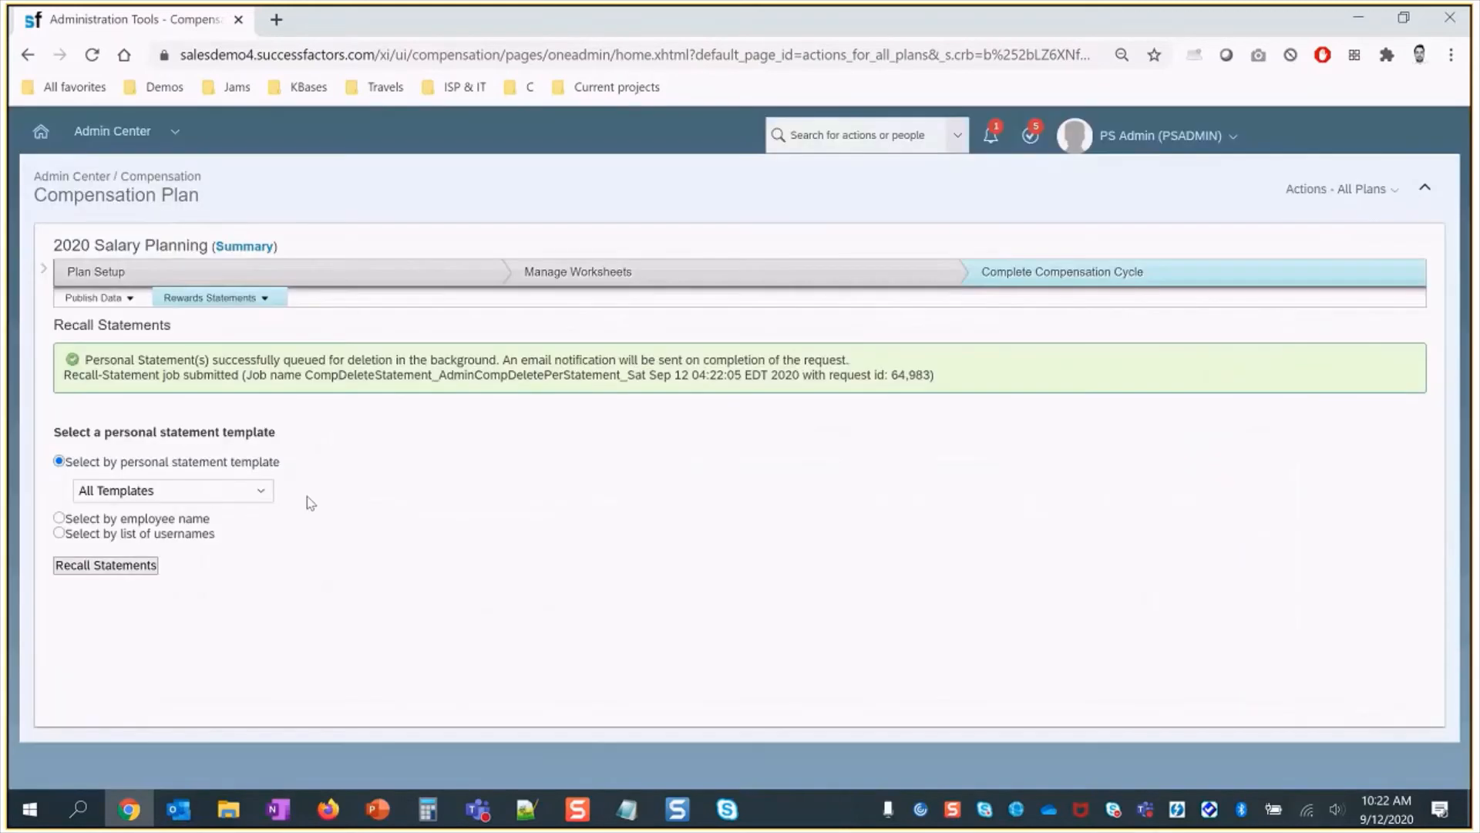
# - Check the generated count in Manage Statement Templates and generate new statements from the 2020 Total Reward Statement template
pyautogui.click(215, 303)
pyautogui.click(217, 322)
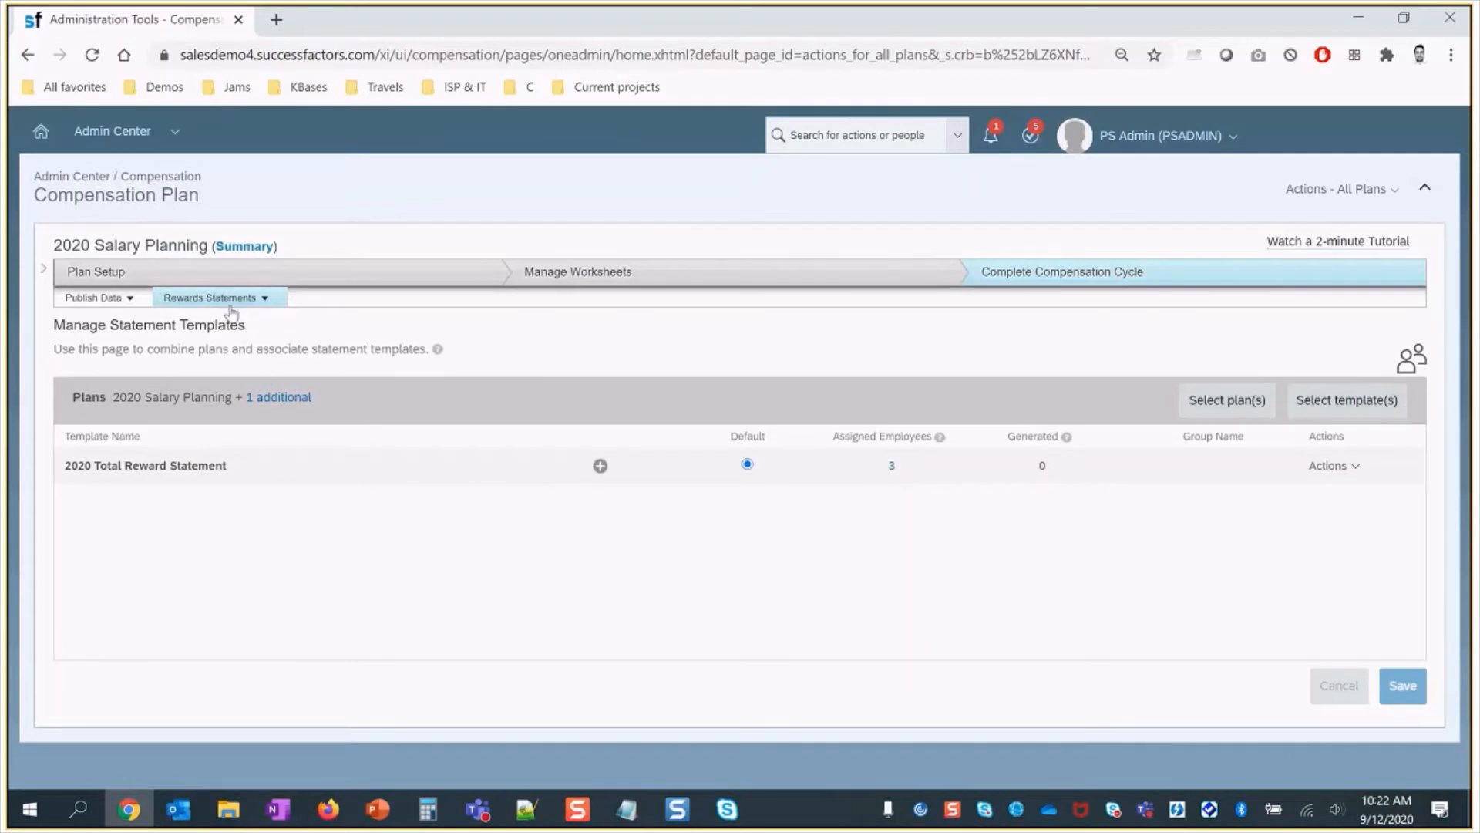
pyautogui.click(231, 307)
pyautogui.click(216, 347)
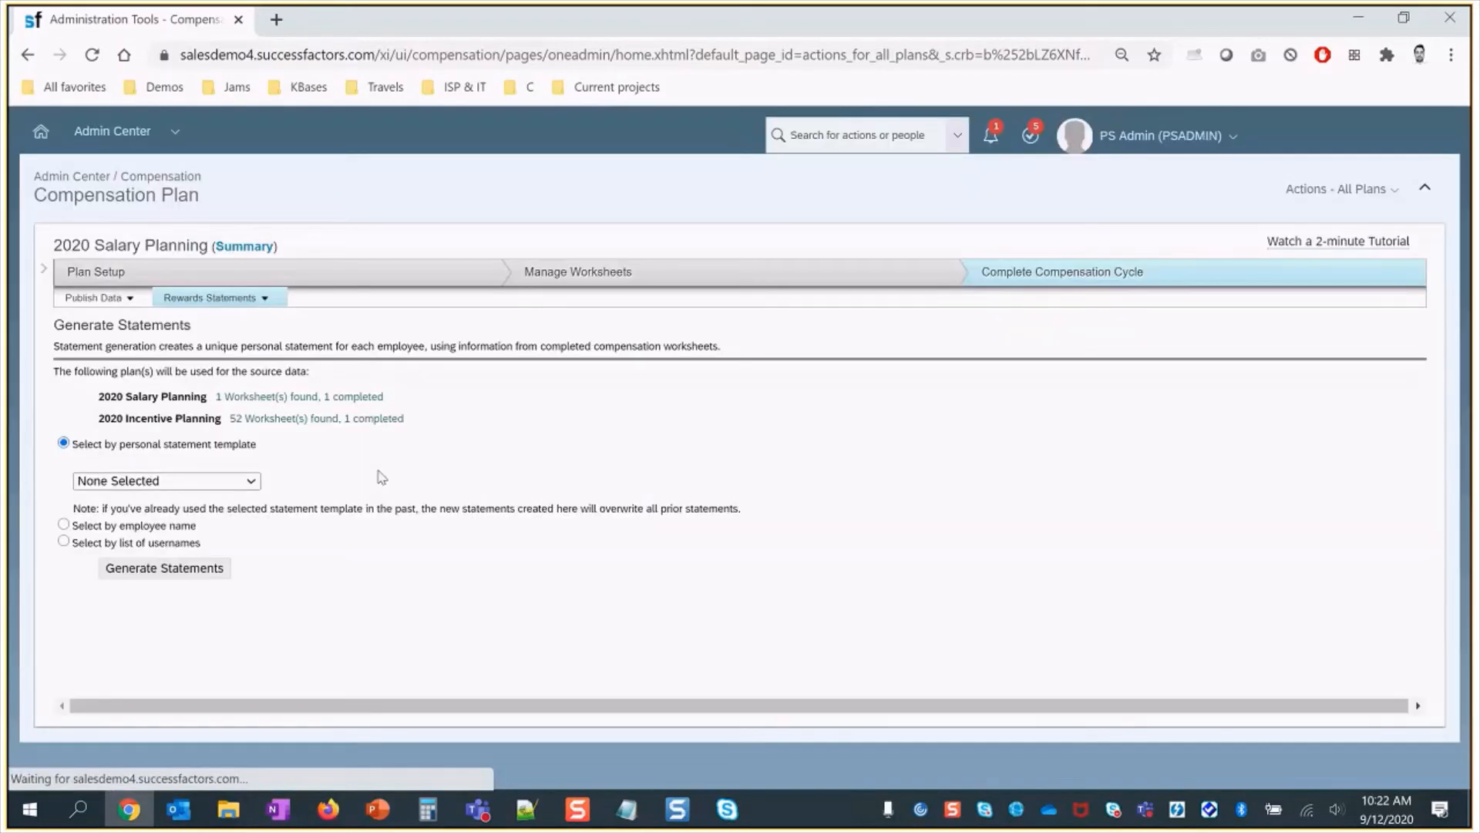
pyautogui.click(162, 481)
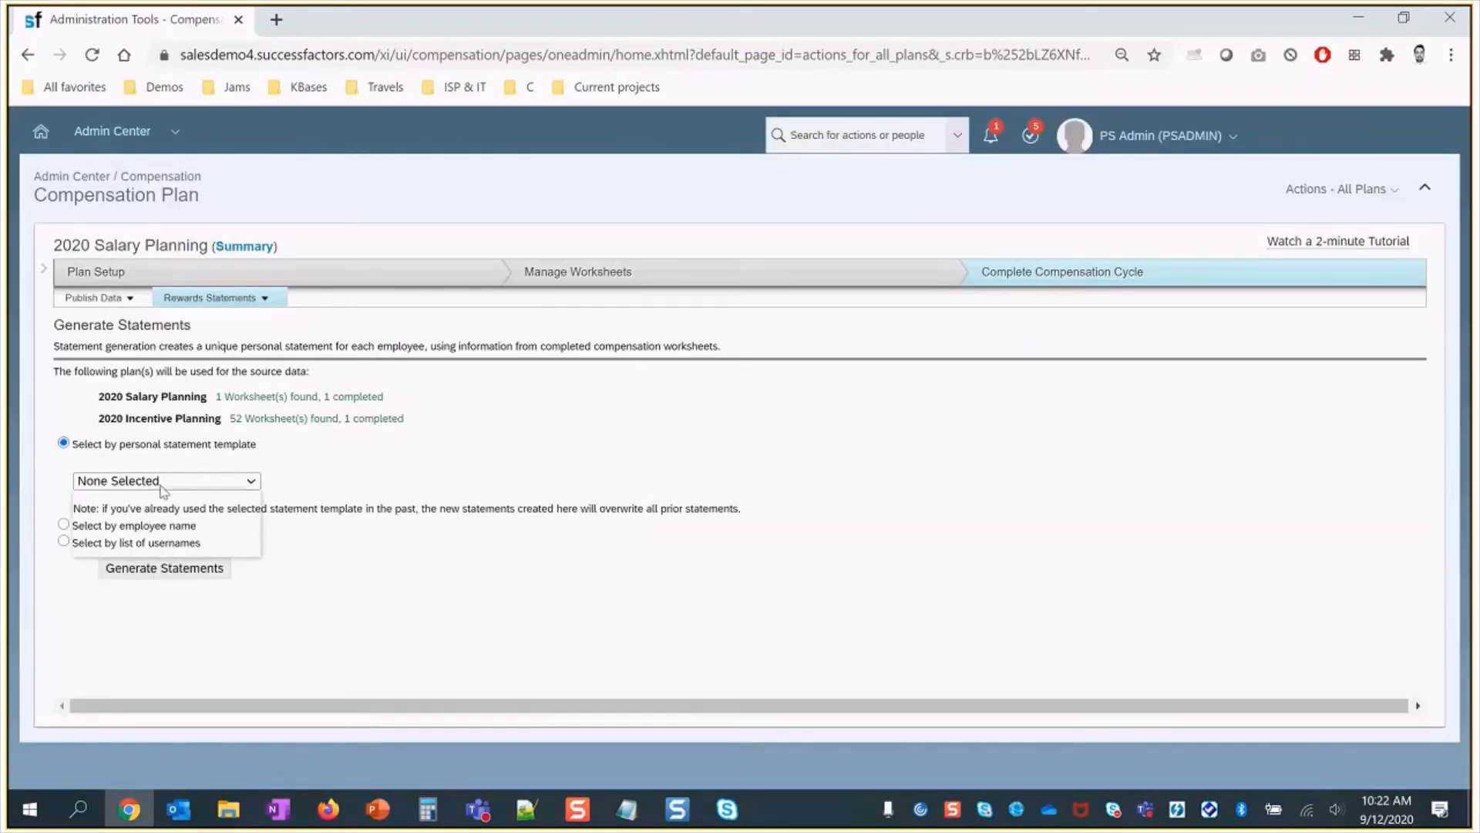
pyautogui.click(143, 510)
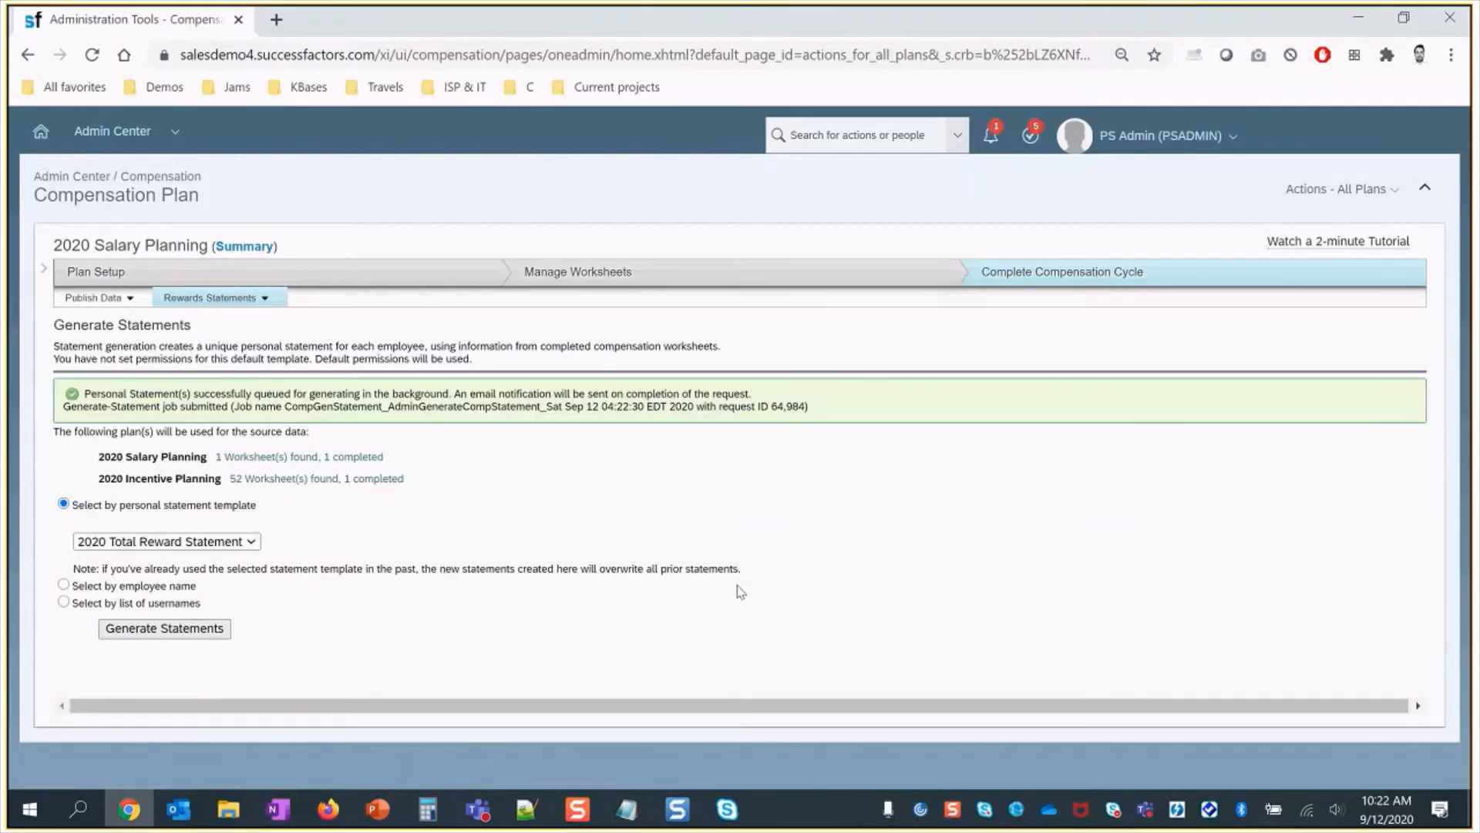
# - Refresh the compensation jobs list to check the status of the statement generation job, and close the list
pyautogui.click(1339, 189)
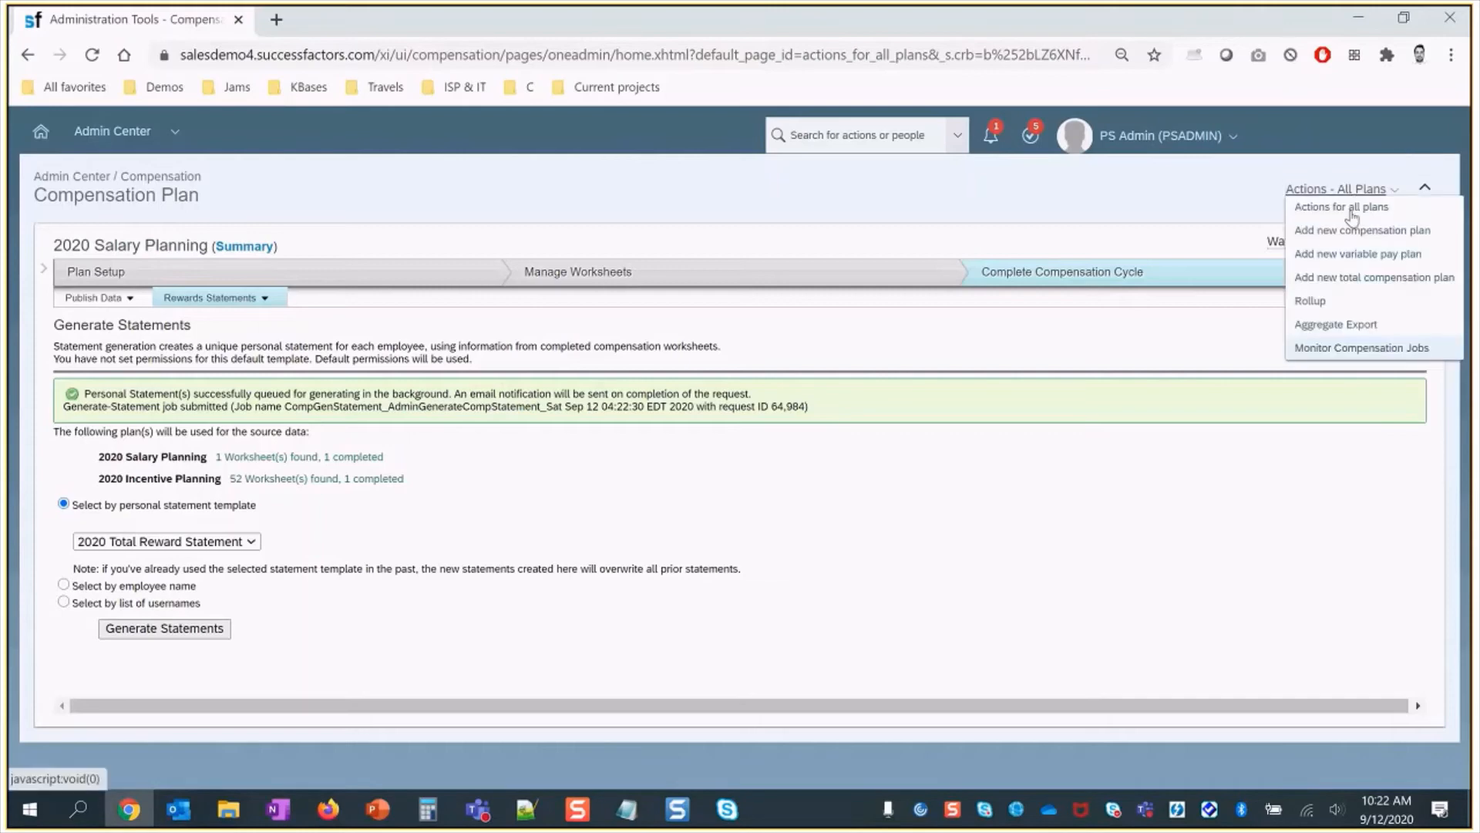
pyautogui.click(1342, 350)
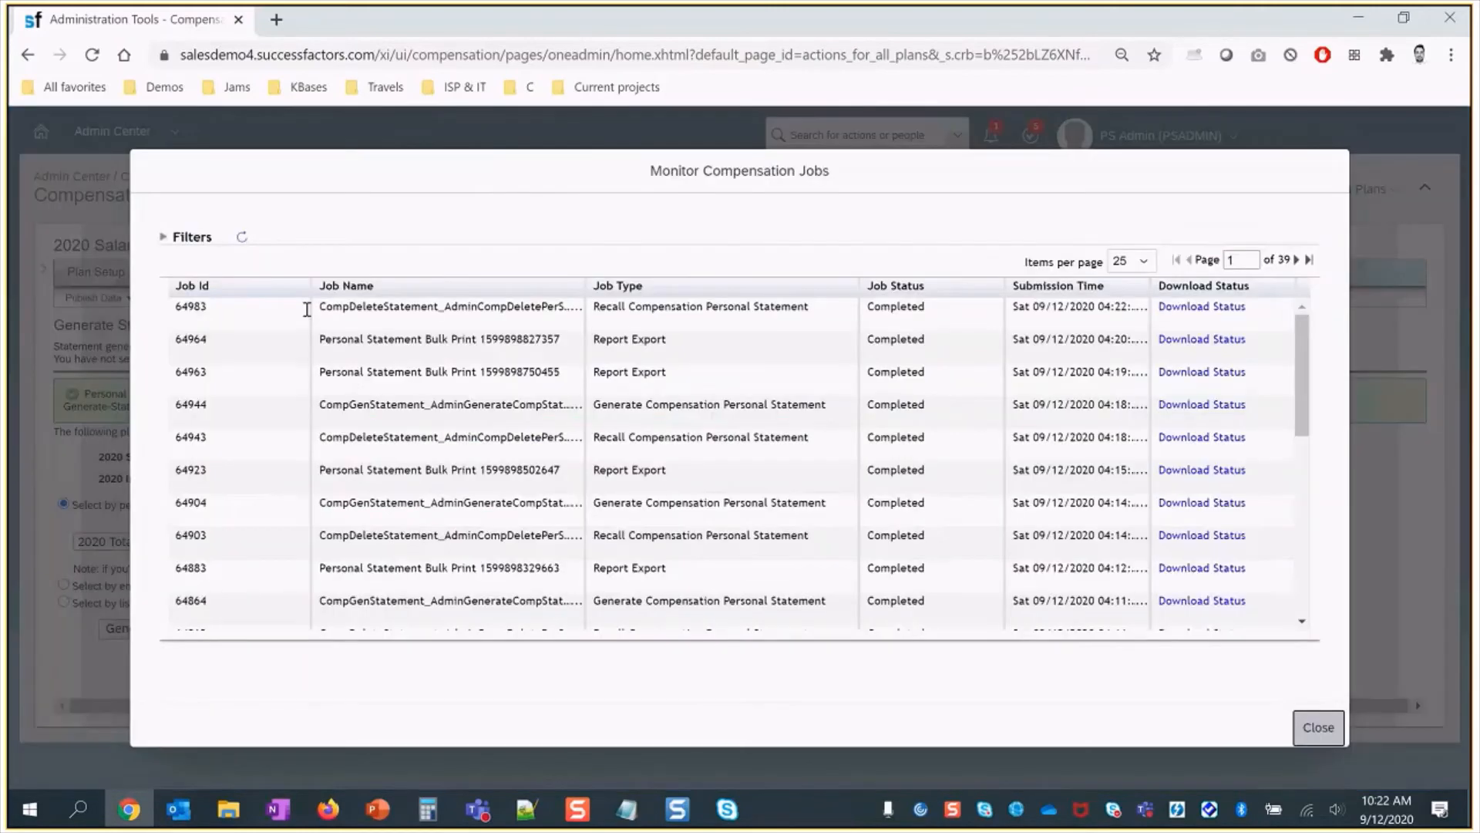
pyautogui.click(240, 240)
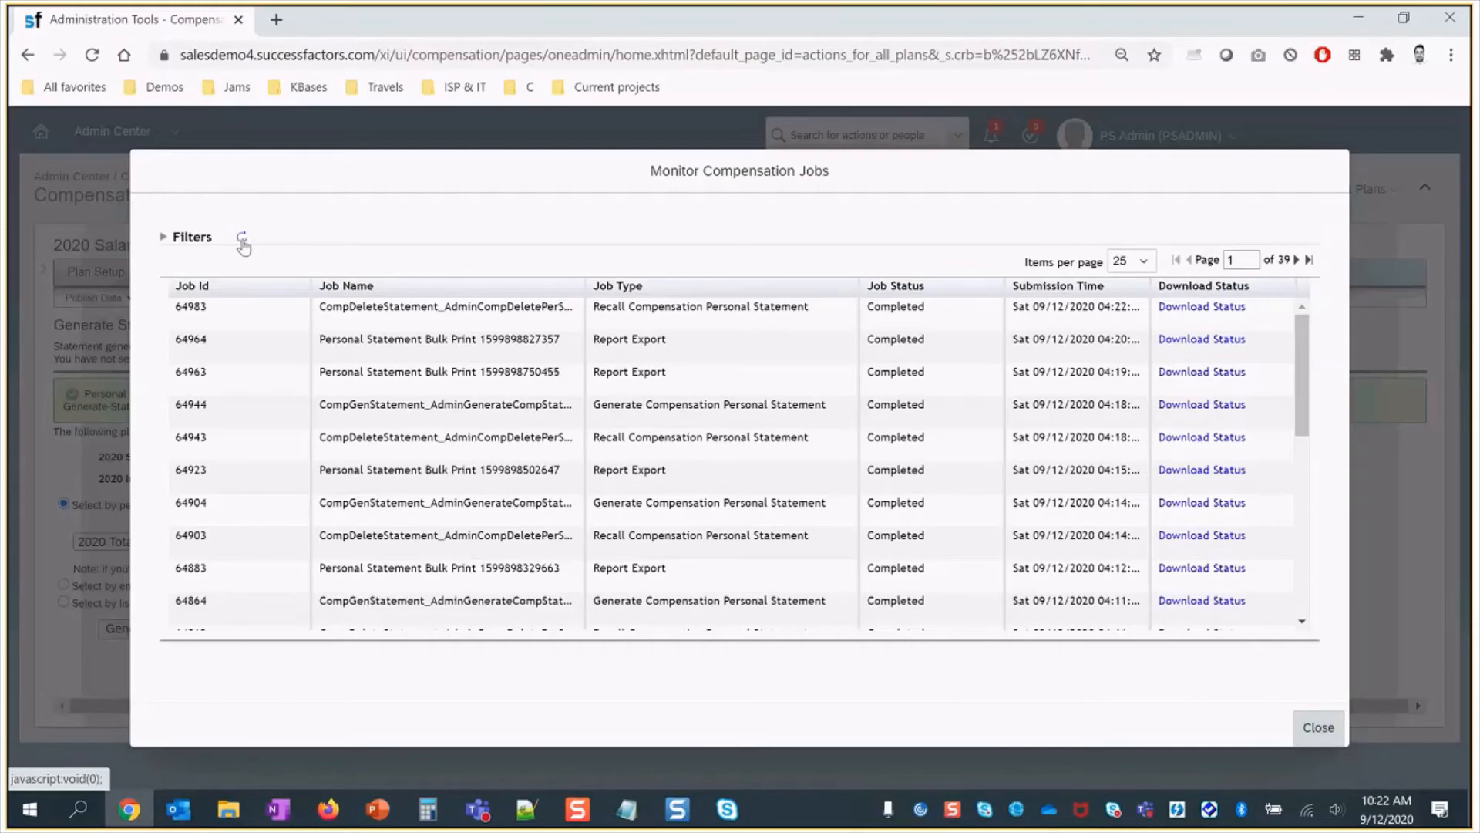
pyautogui.click(242, 241)
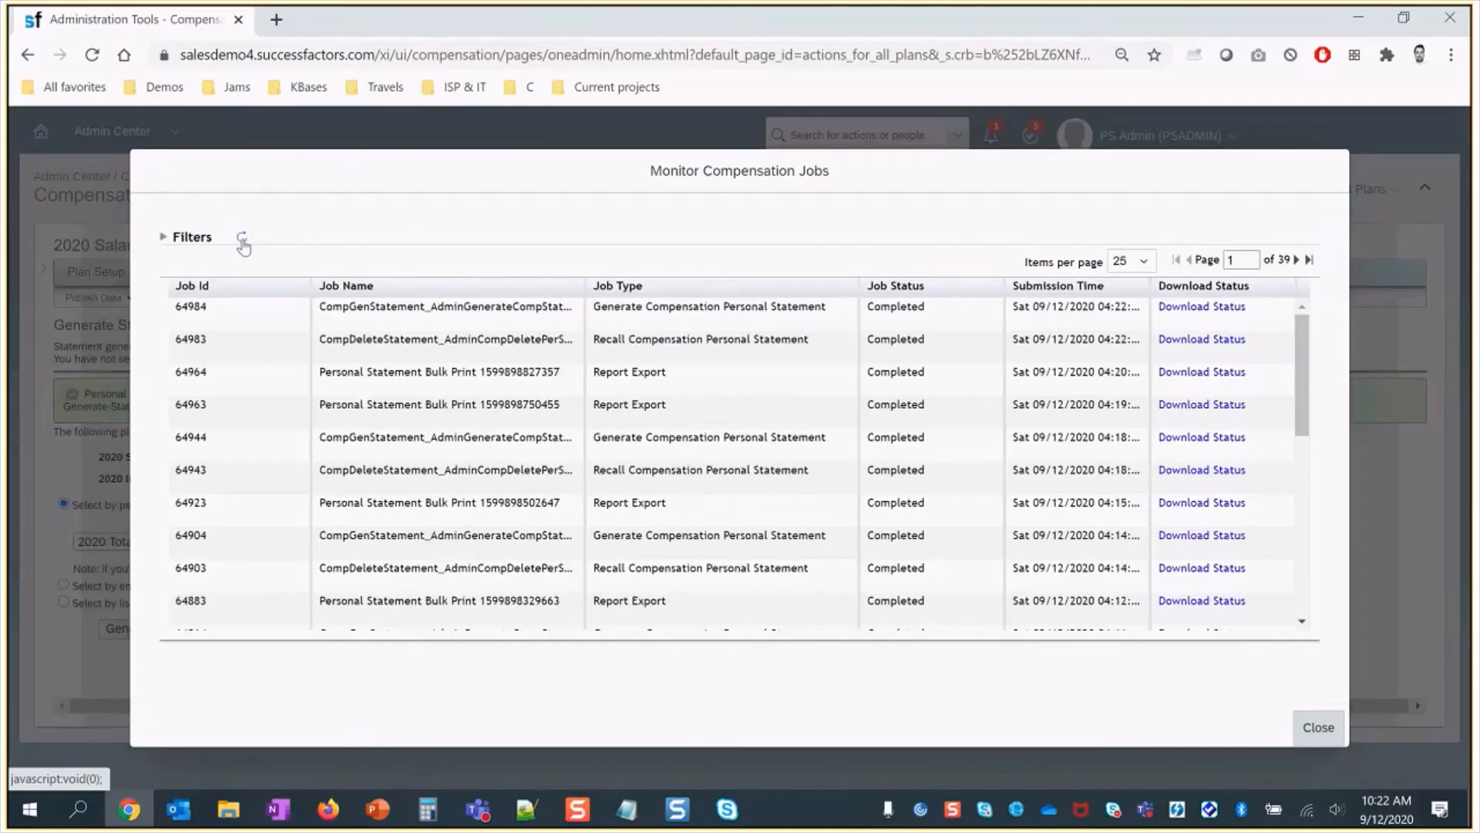
pyautogui.click(1318, 727)
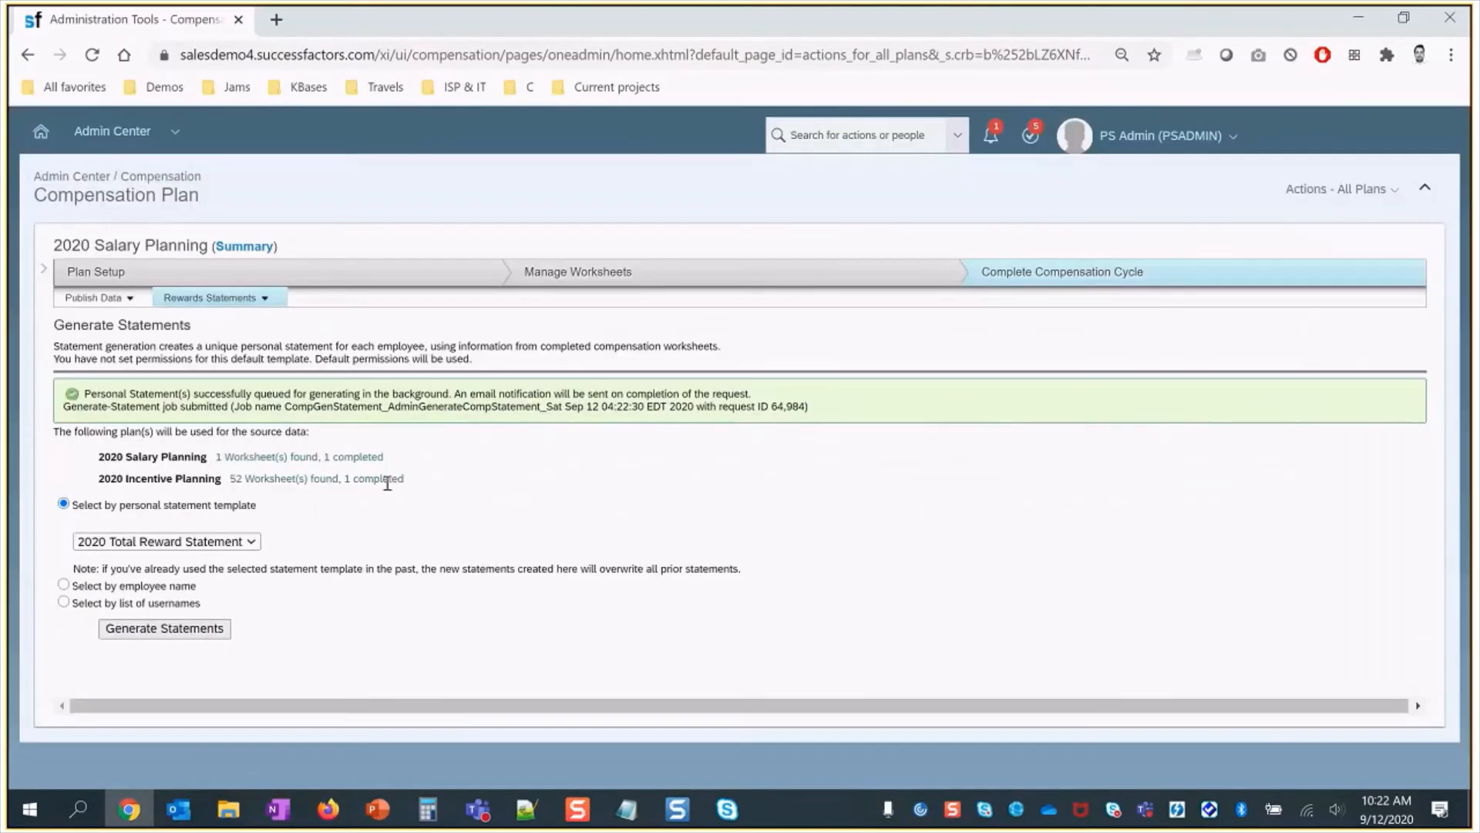
# - Schedule a PDF download of the 2020 Total Reward Statement statements with the PDF type selected, and open the print job status
pyautogui.click(234, 302)
pyautogui.click(242, 326)
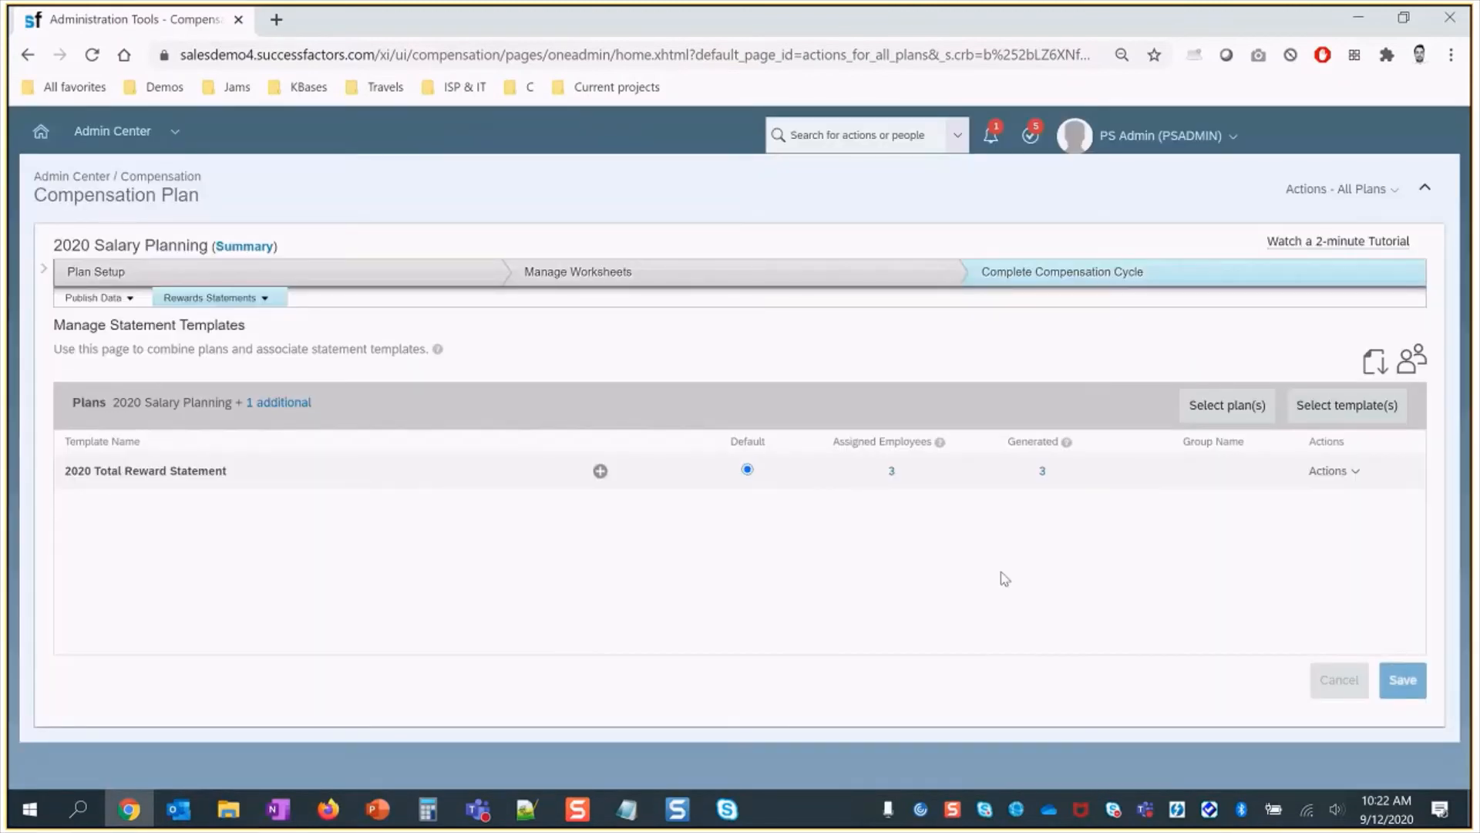
pyautogui.click(1332, 470)
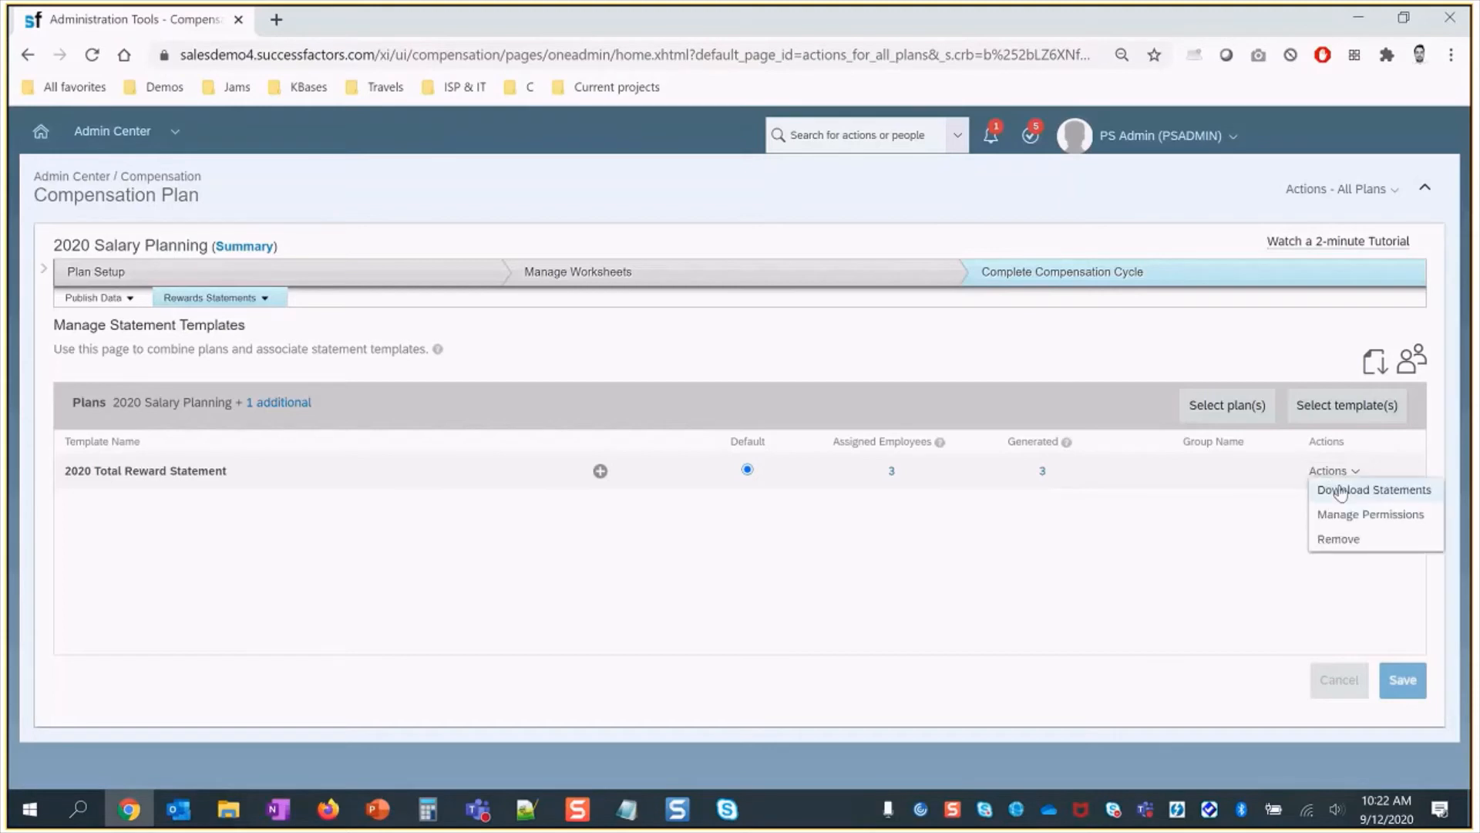
pyautogui.click(1342, 490)
pyautogui.click(473, 484)
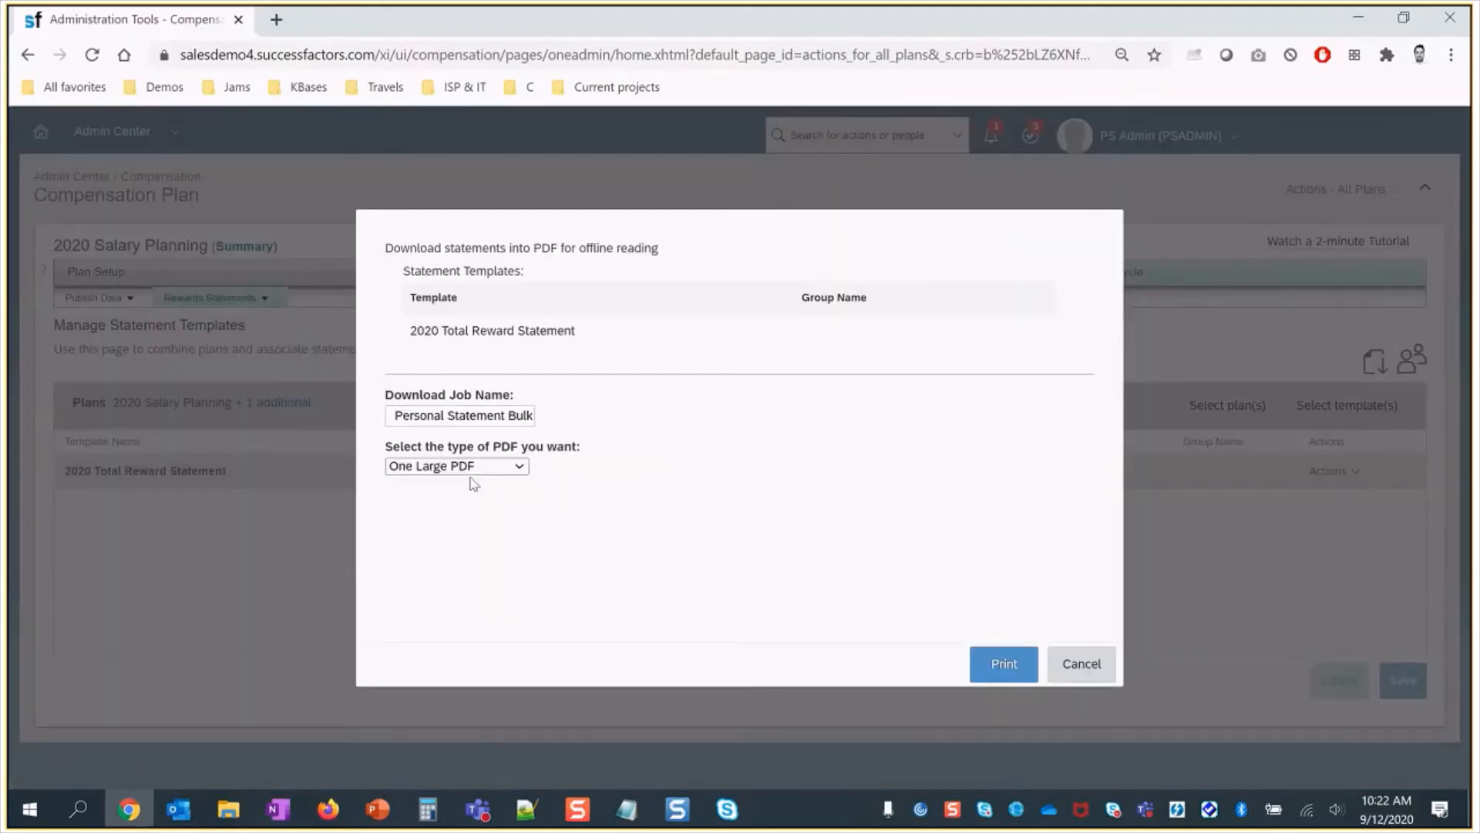
pyautogui.click(463, 466)
pyautogui.click(451, 523)
pyautogui.click(1004, 667)
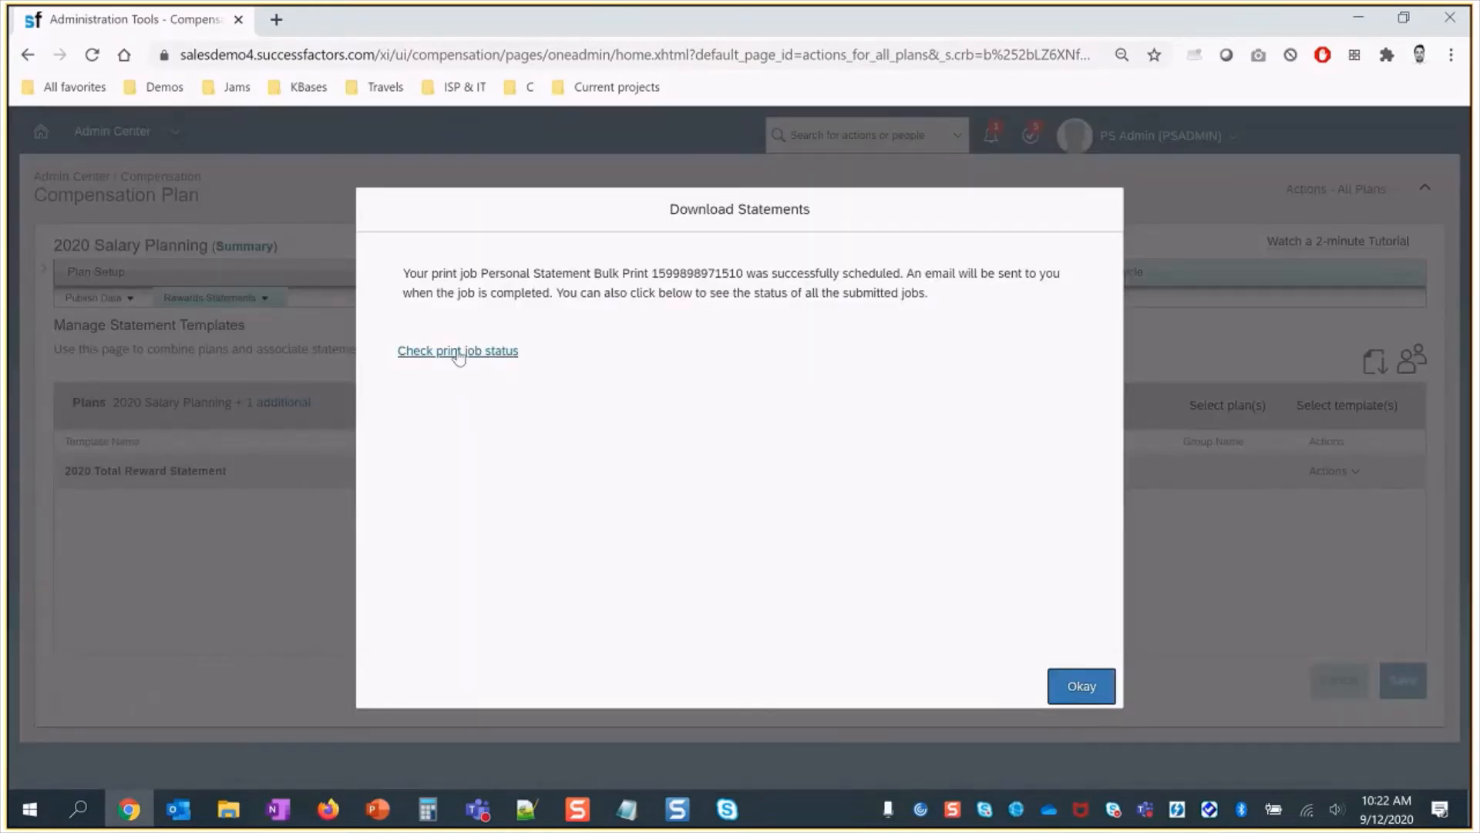
pyautogui.click(423, 348)
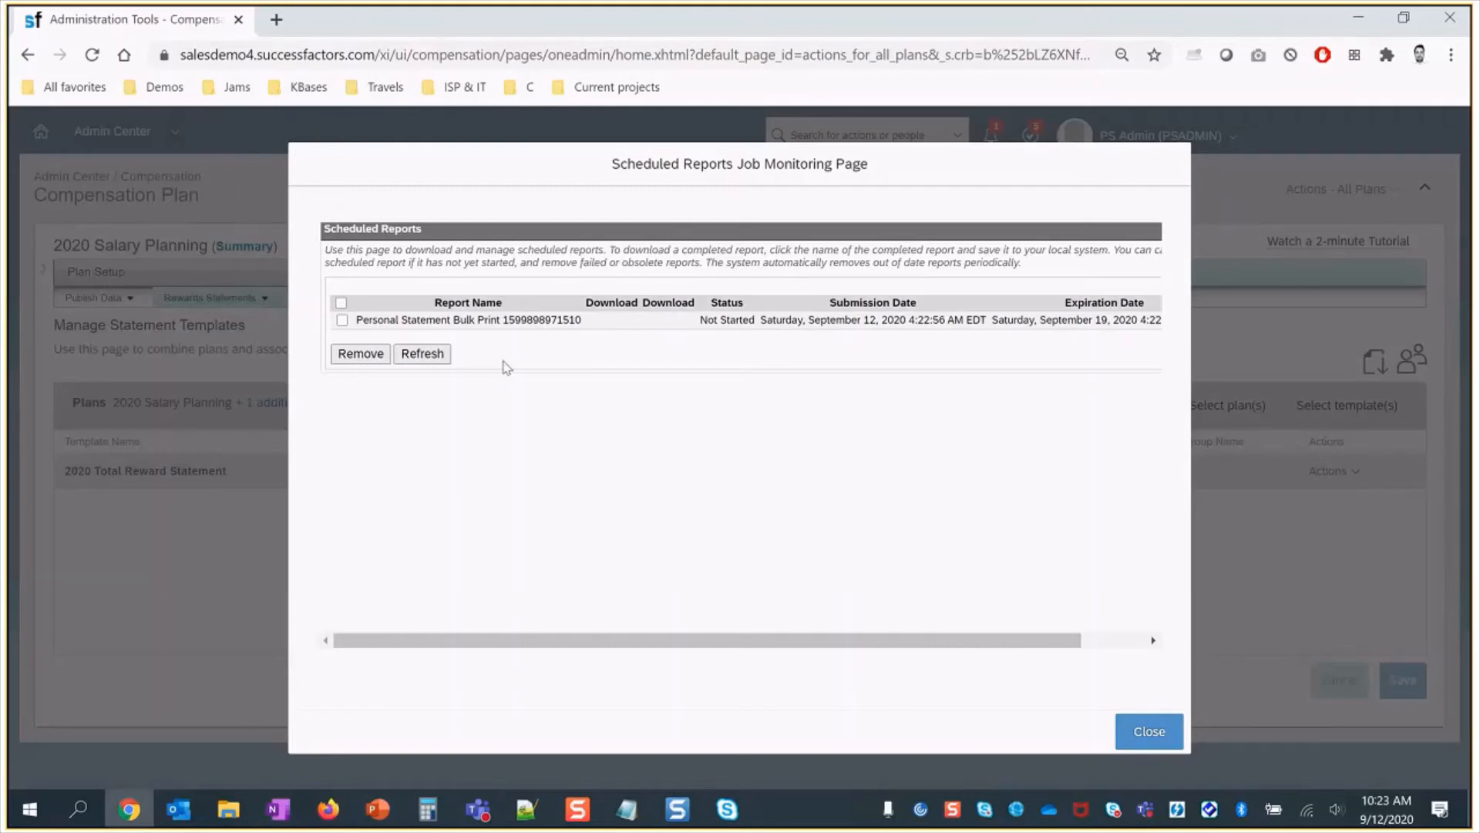
# - Refresh the bulk print job, download and review the first statement PDF, and close it and the job monitoring page
pyautogui.click(422, 354)
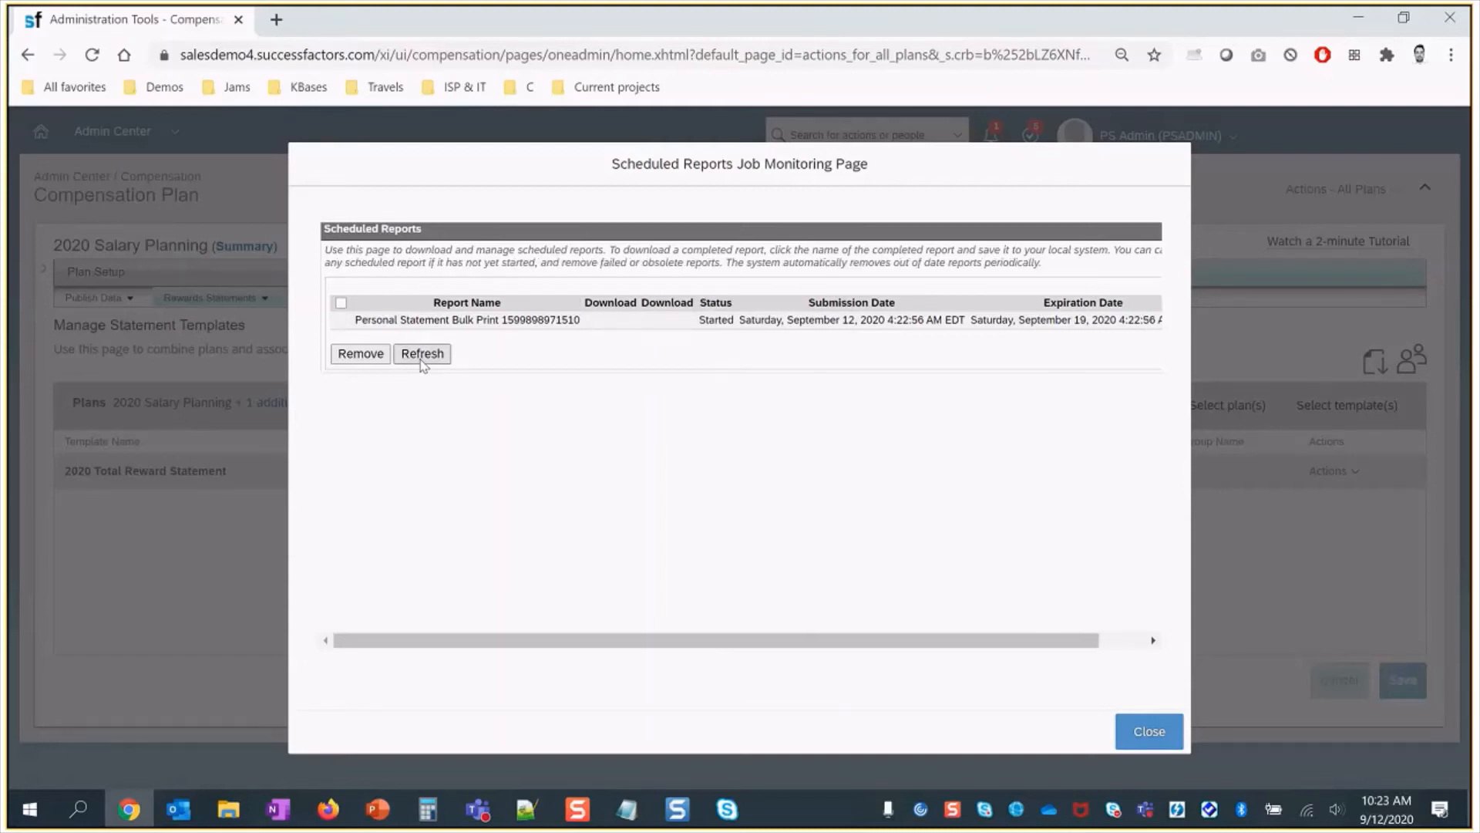
pyautogui.click(422, 359)
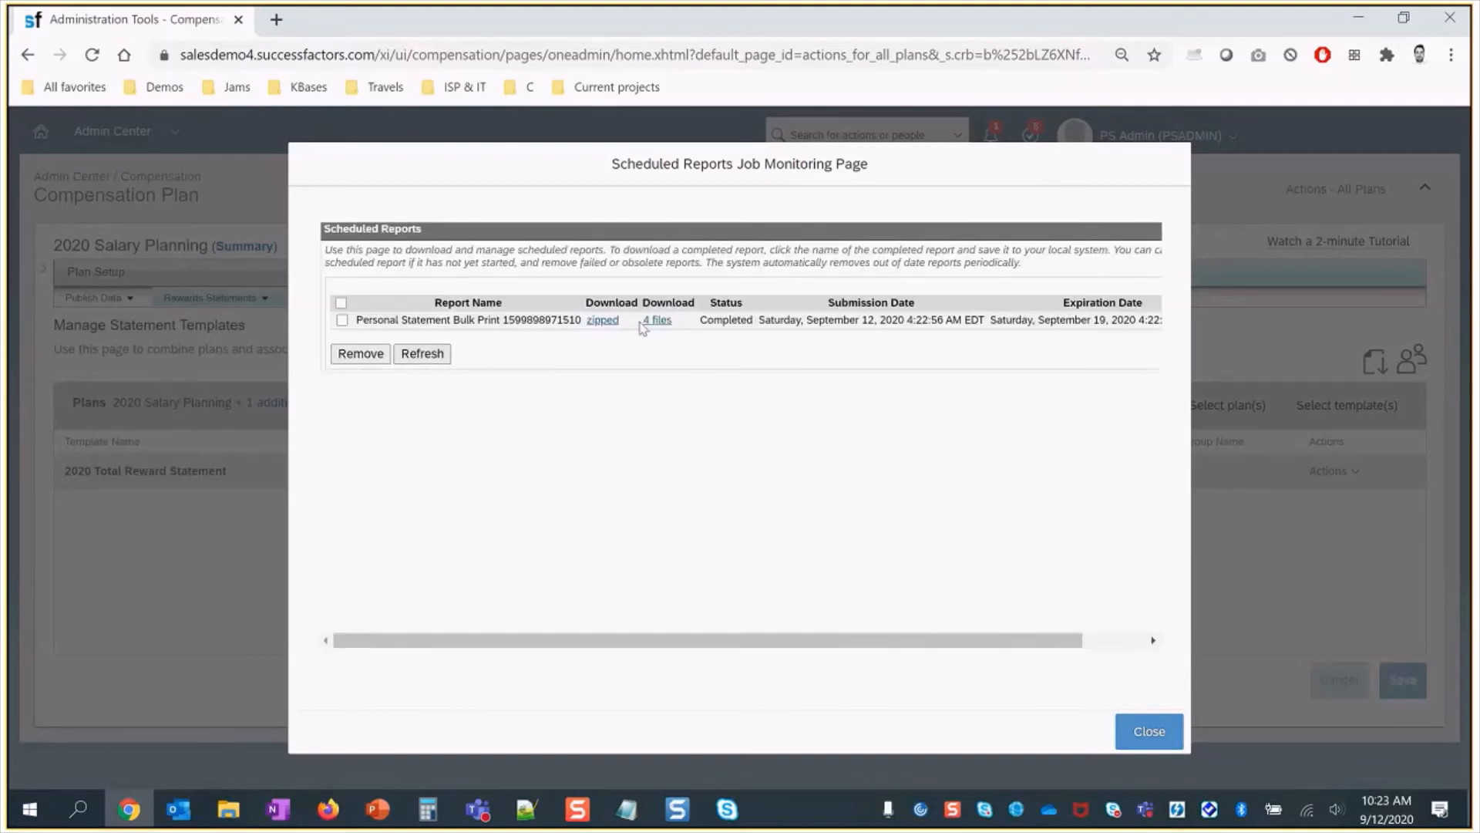
pyautogui.click(655, 322)
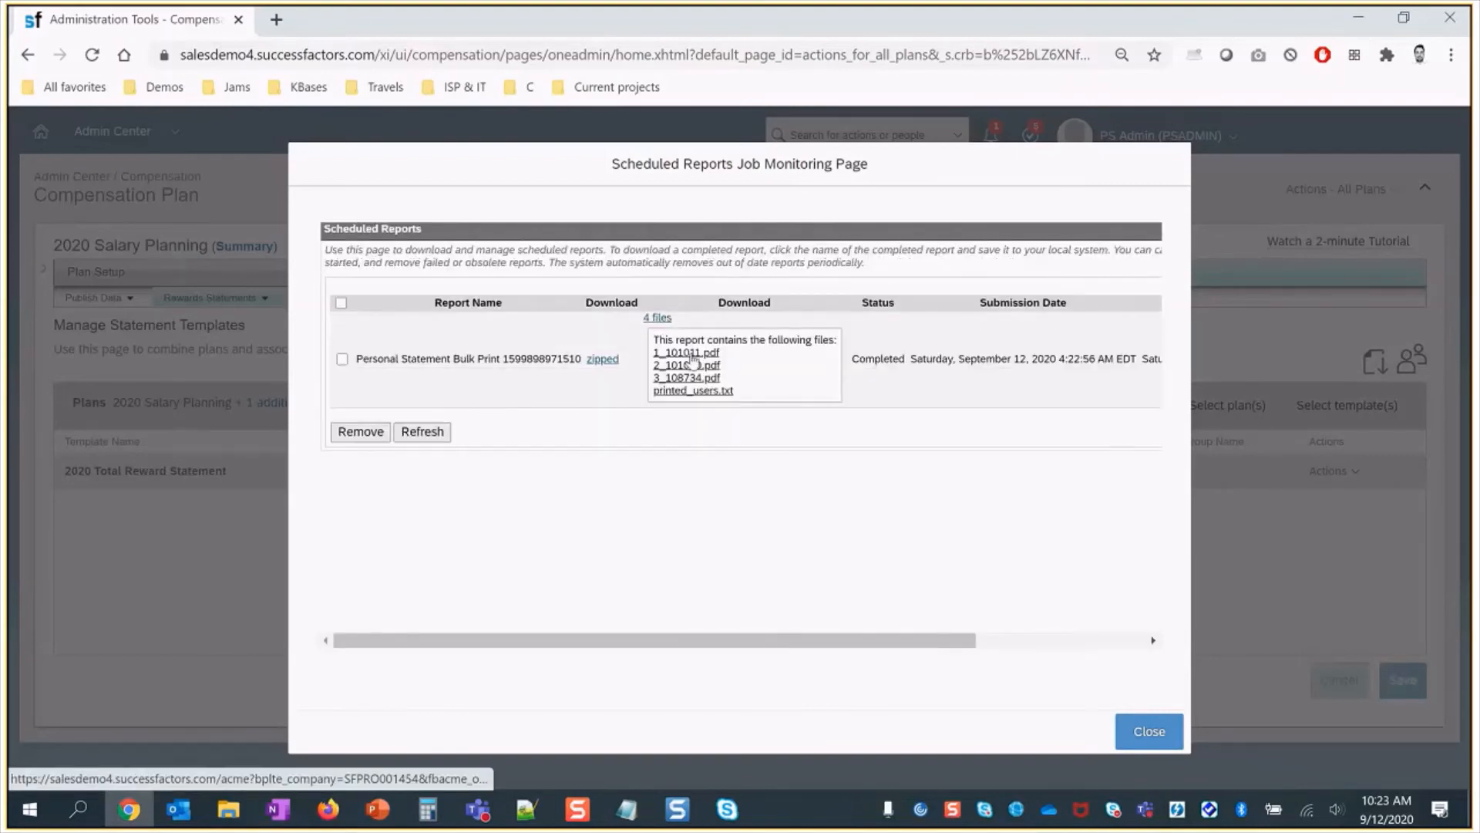
pyautogui.click(692, 354)
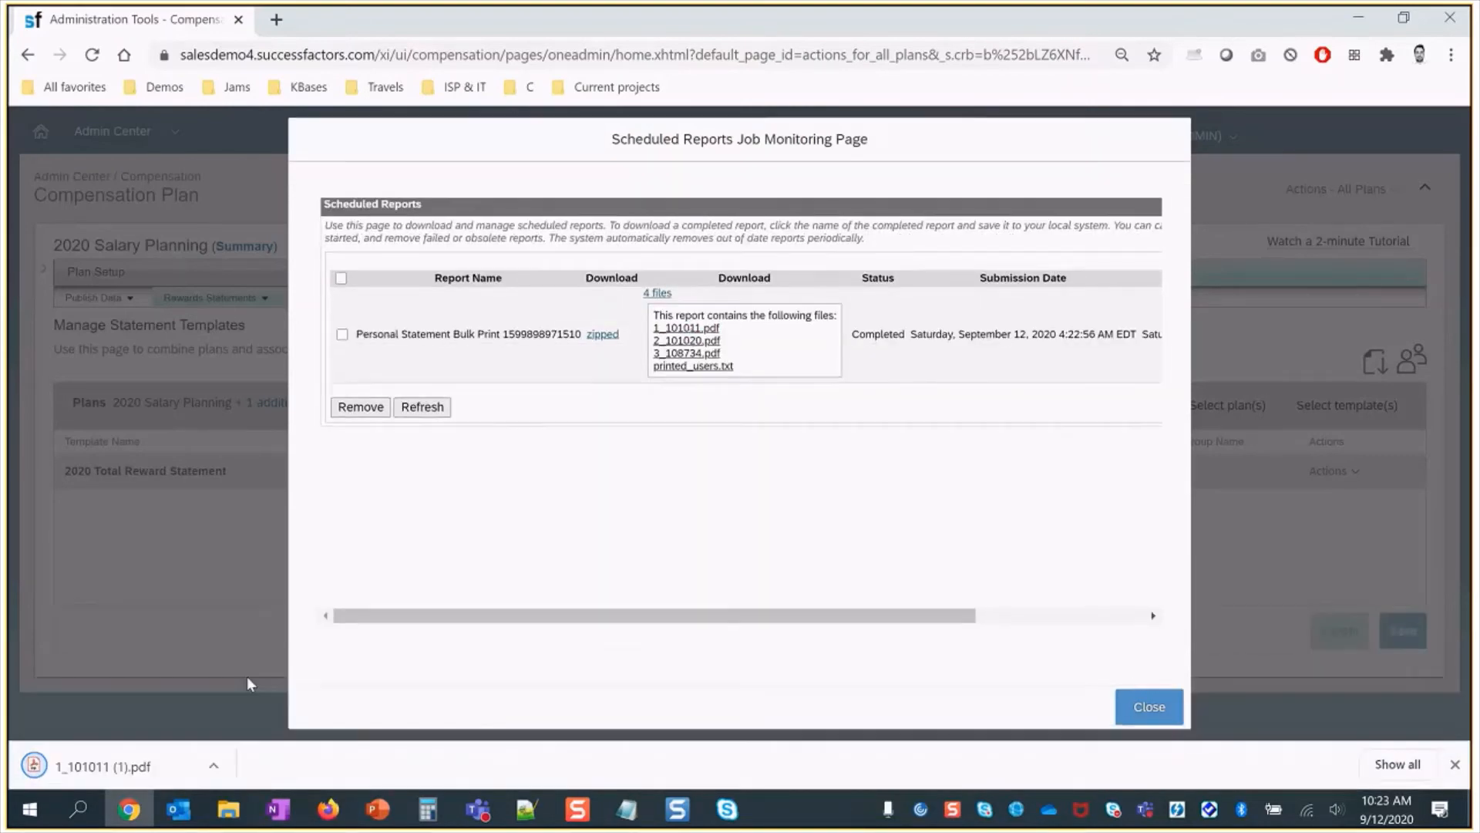
pyautogui.click(118, 771)
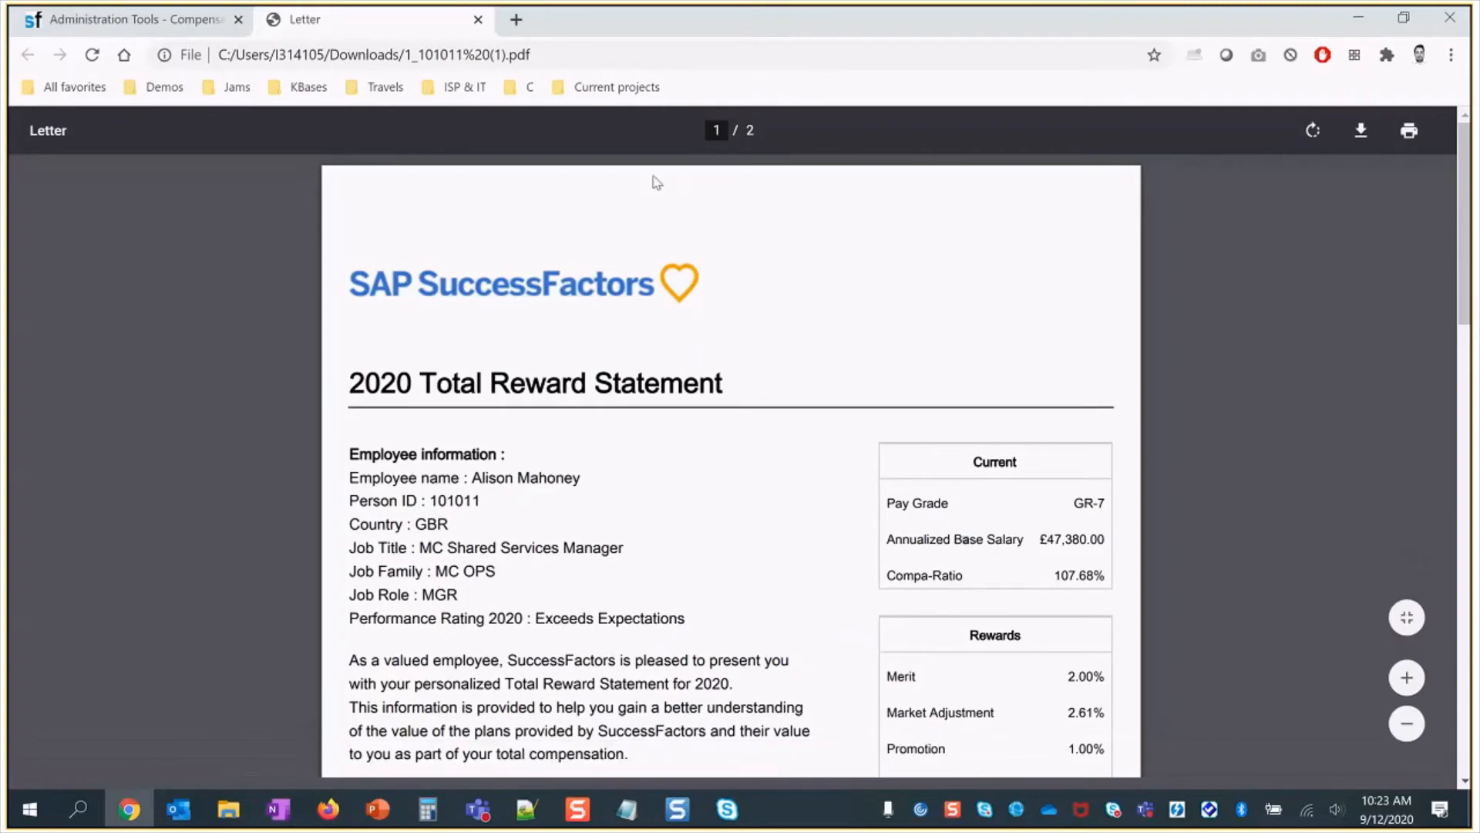
pyautogui.click(477, 20)
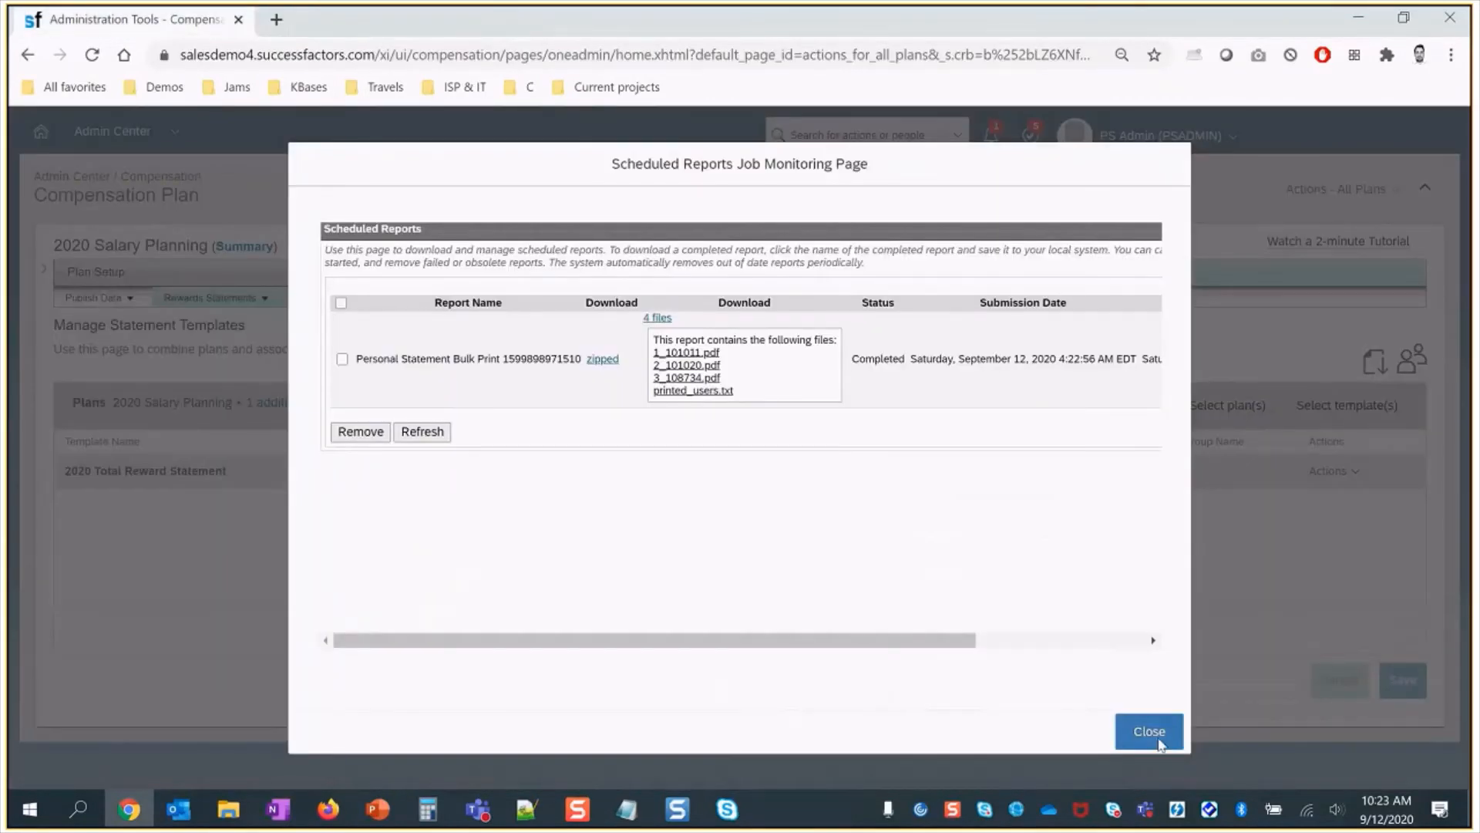
pyautogui.click(1150, 731)
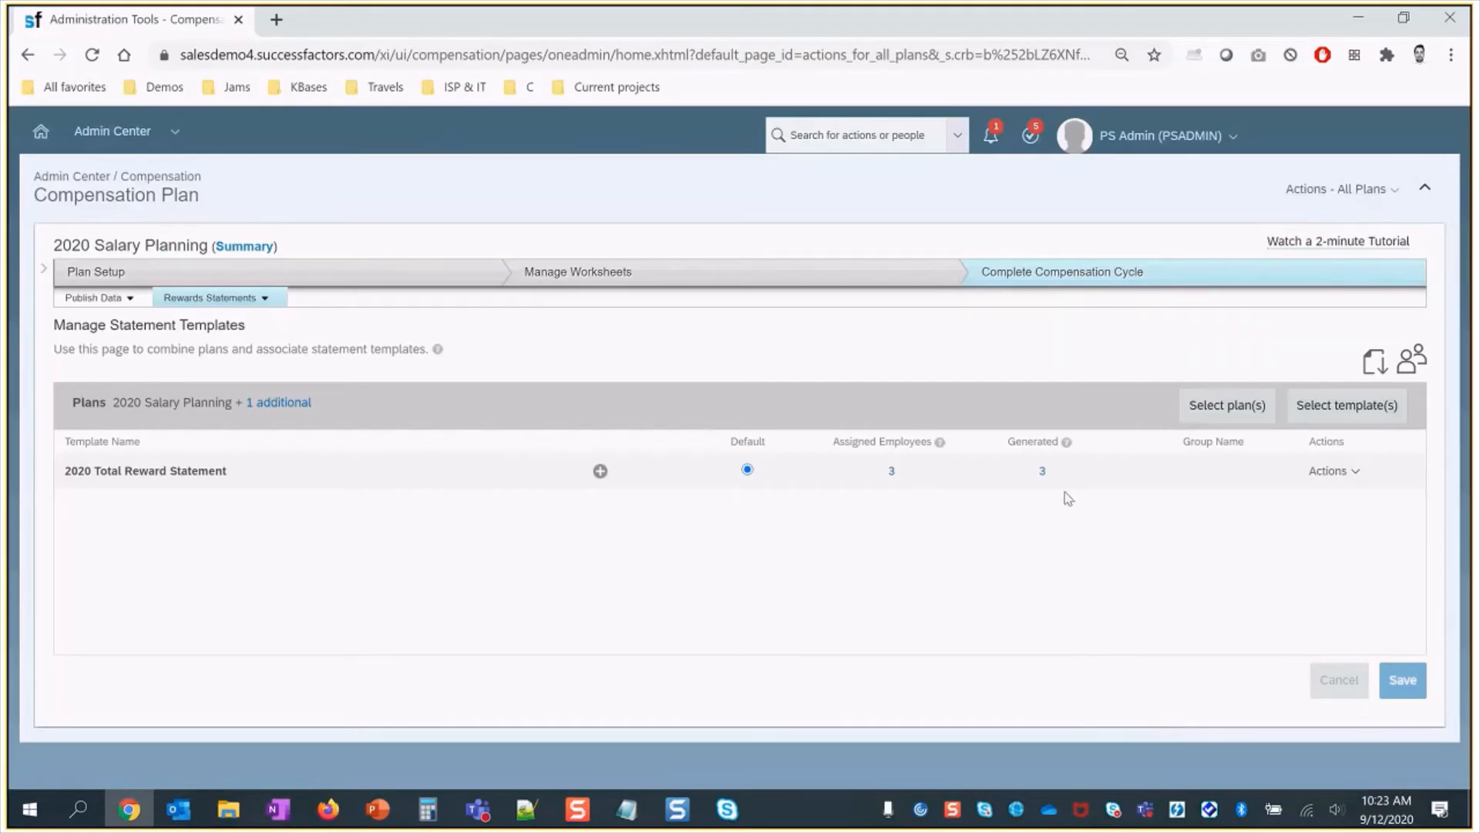
# - Recall the generated rewards statements for All Templates
pyautogui.click(249, 299)
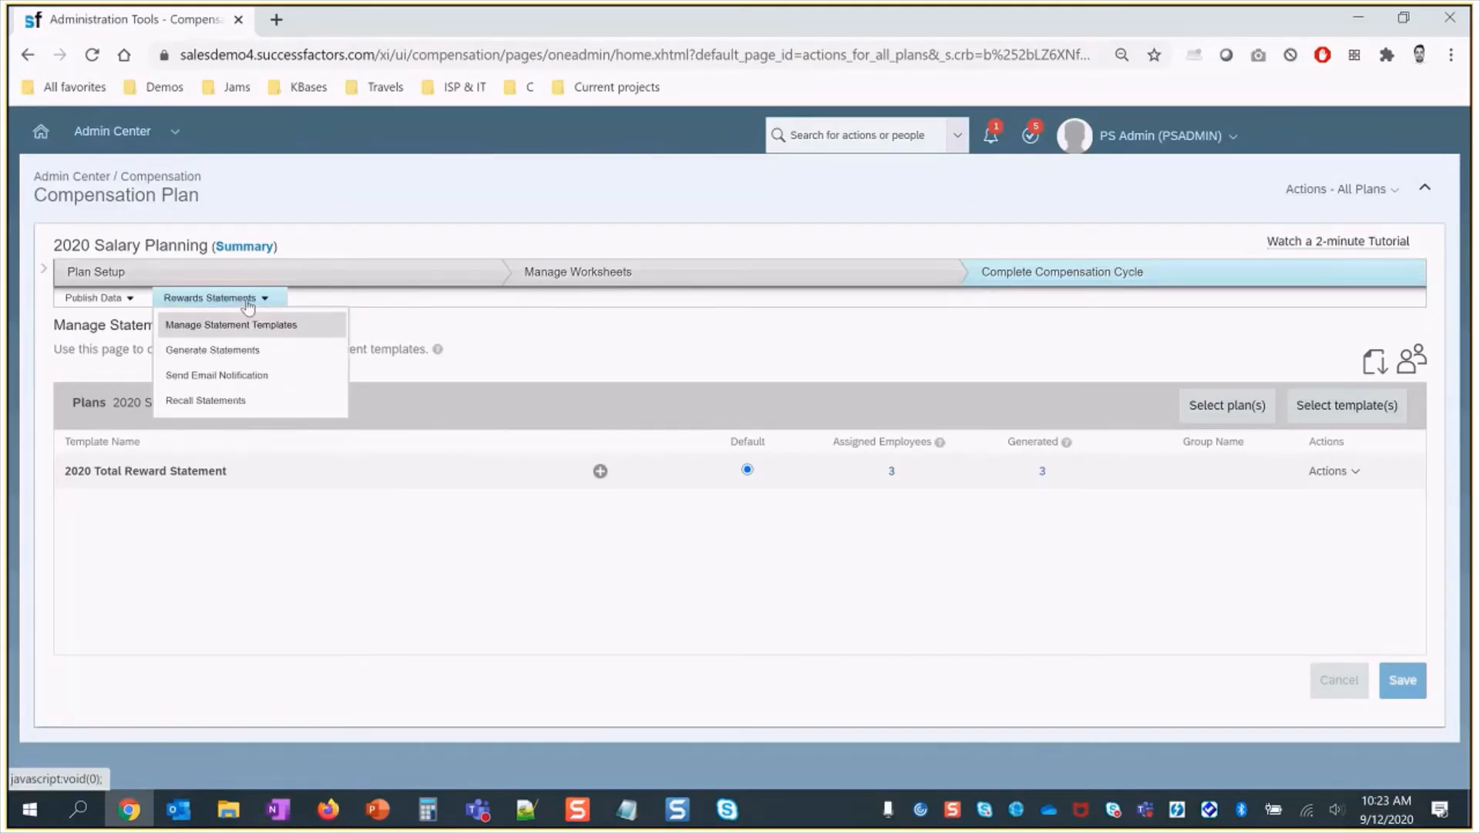
pyautogui.click(246, 402)
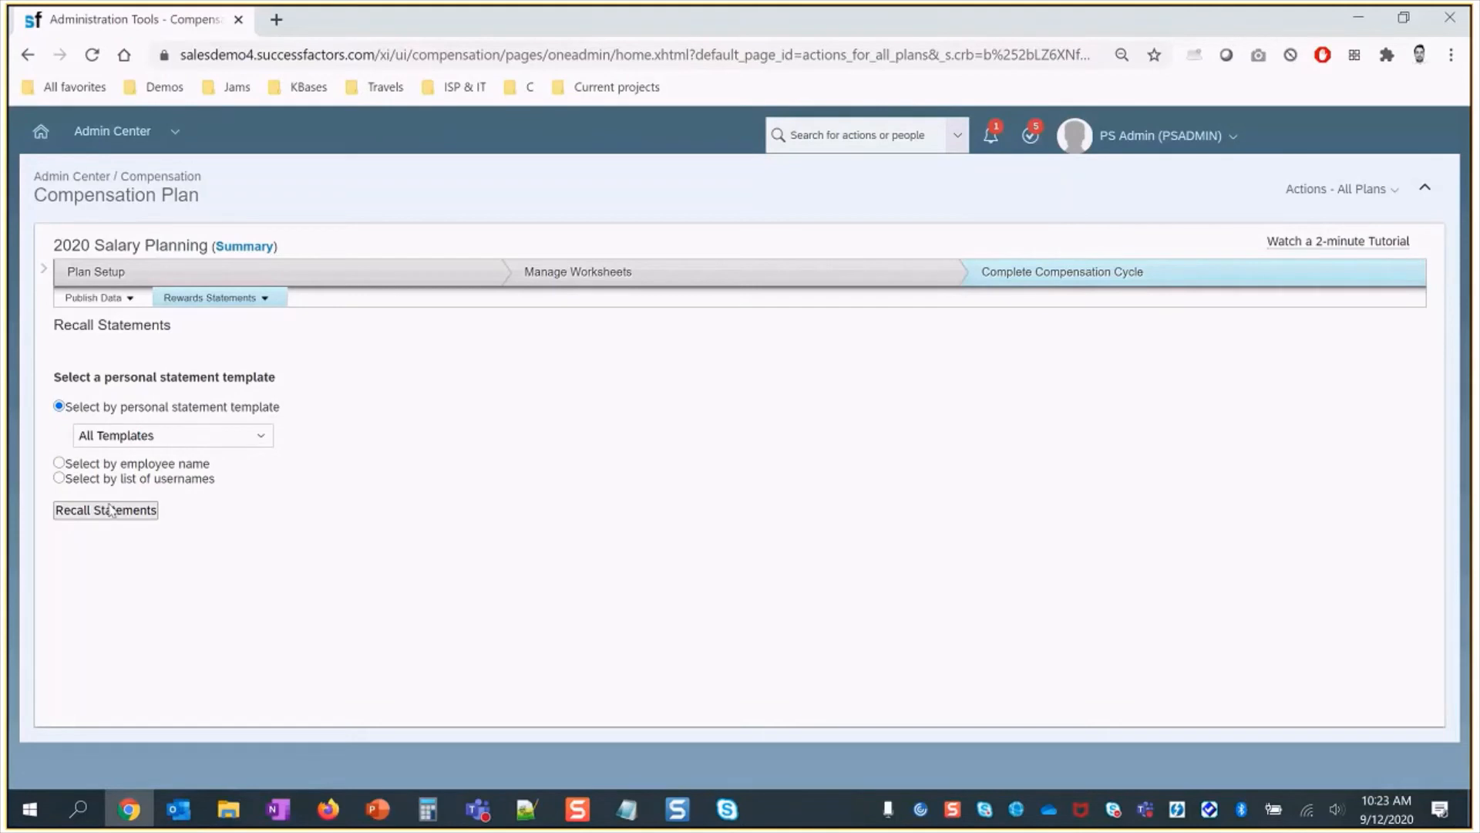
pyautogui.click(110, 510)
pyautogui.click(829, 499)
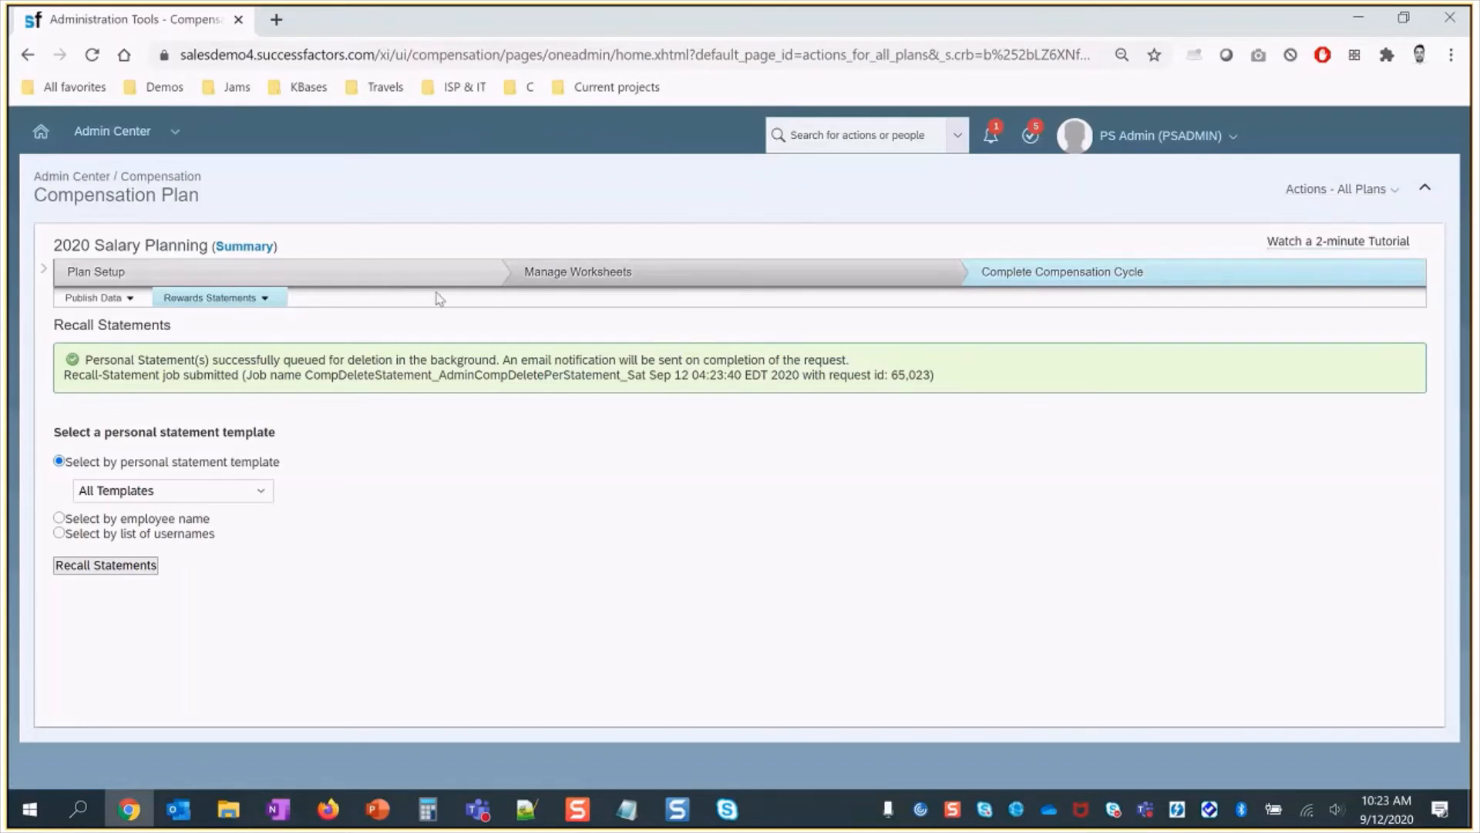
# - Reload Manage Statement Templates to check the generated statement count after the recall
pyautogui.click(220, 299)
pyautogui.click(255, 317)
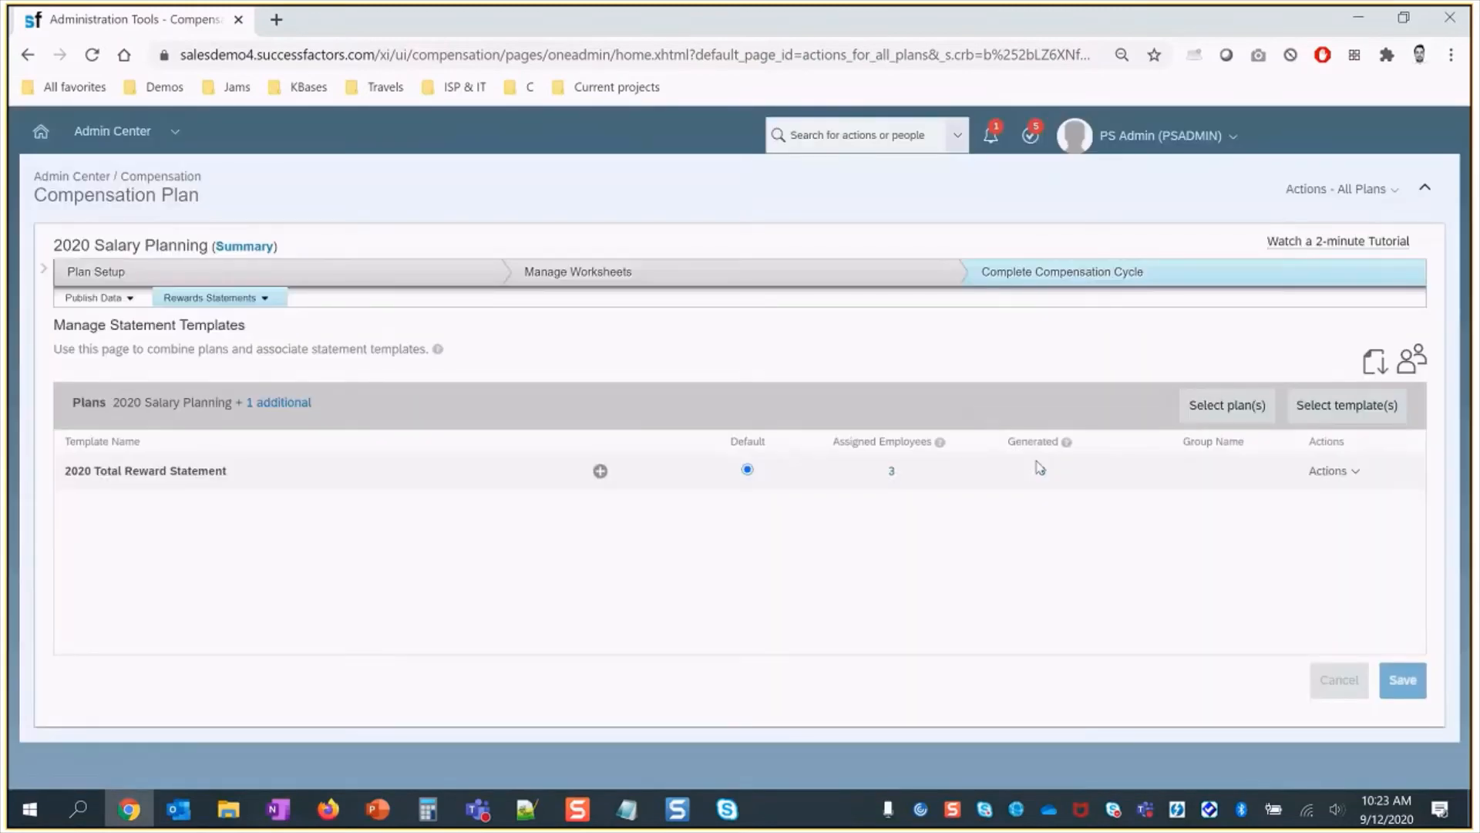
pyautogui.click(220, 298)
pyautogui.click(244, 319)
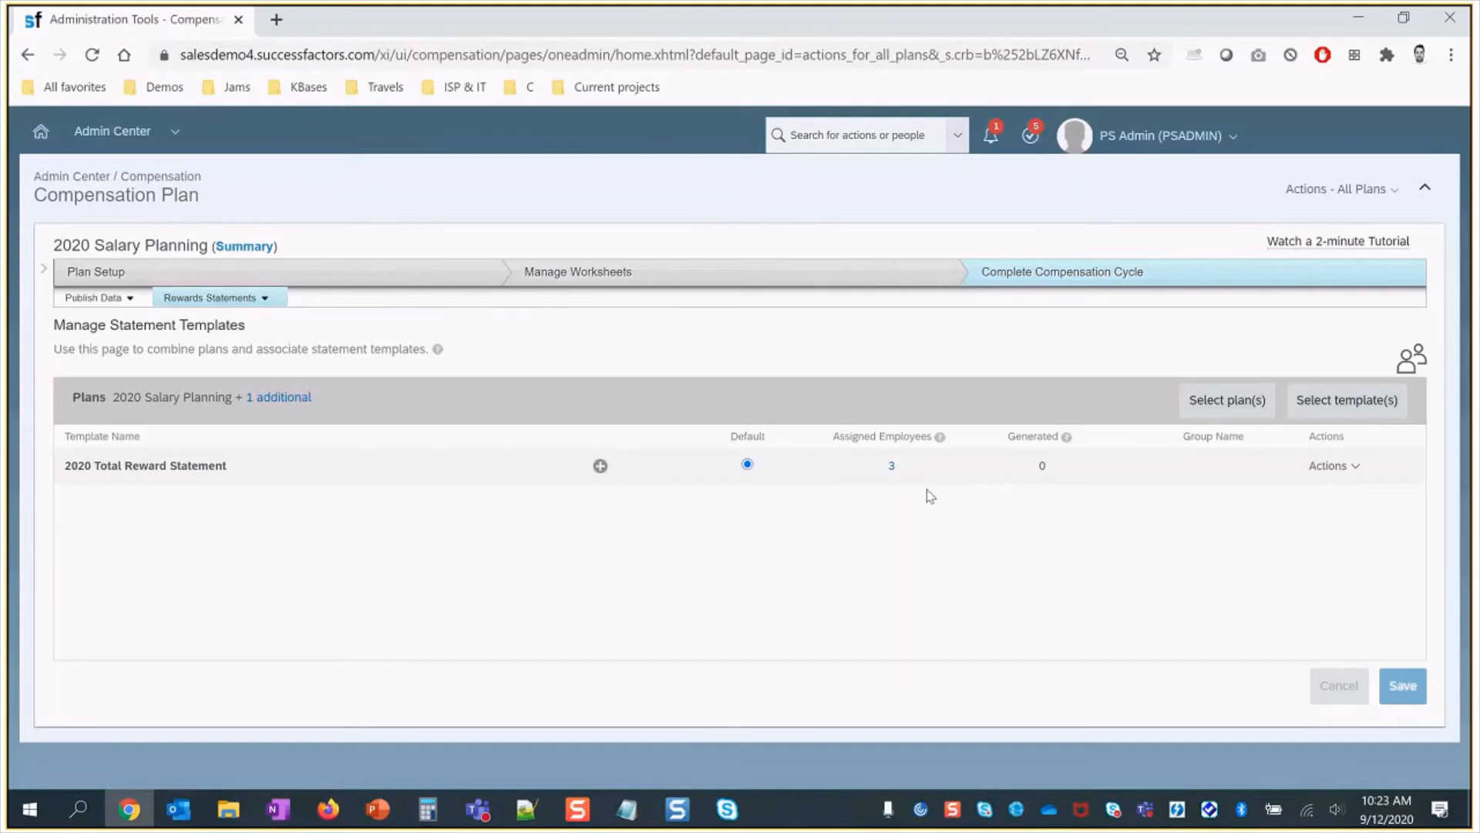
# - Open the 2020 Total Reward Statement template for editing from the statement templates for all plans
pyautogui.click(1340, 189)
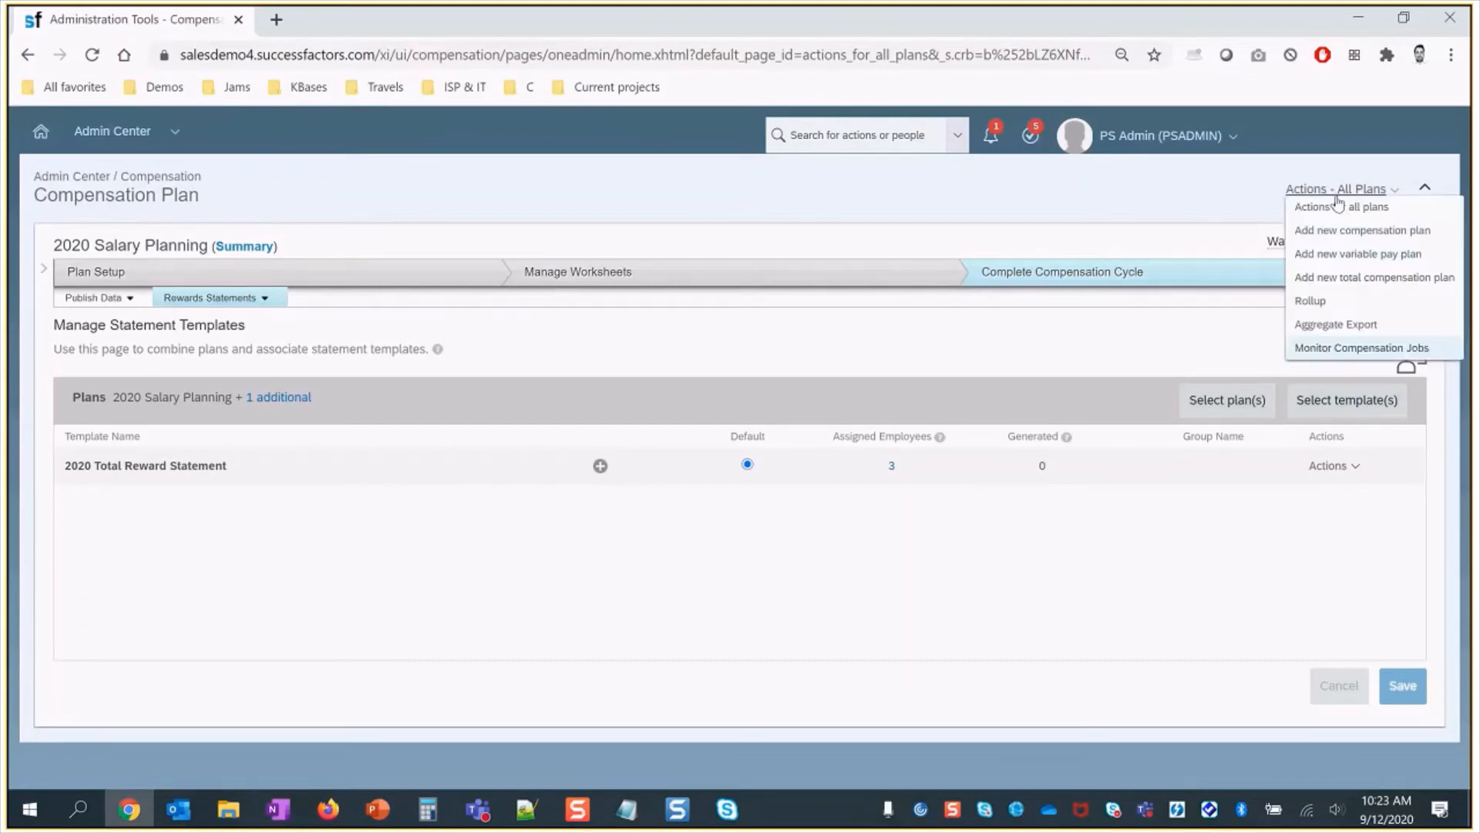
pyautogui.click(1341, 208)
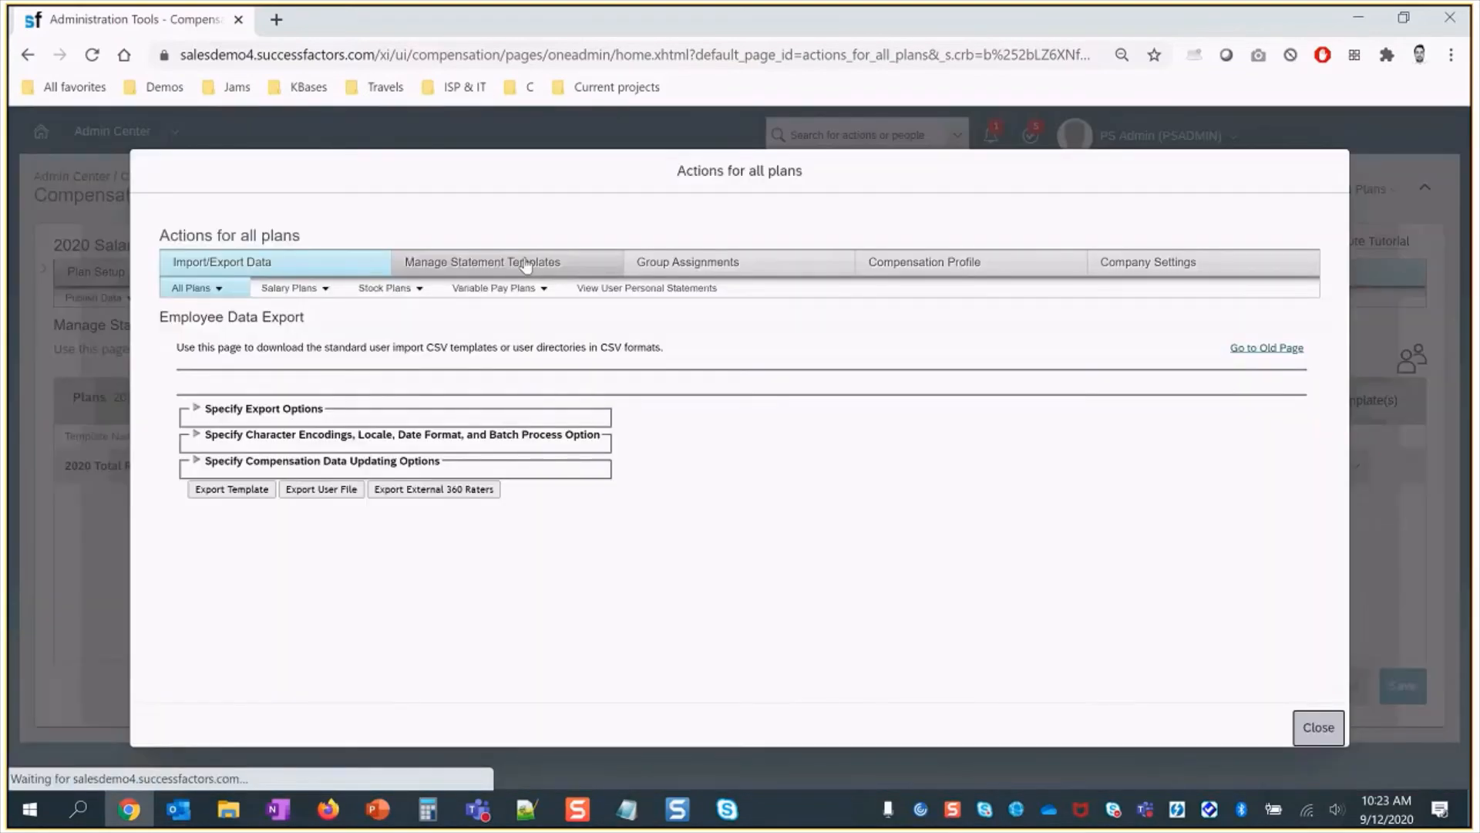
pyautogui.click(526, 263)
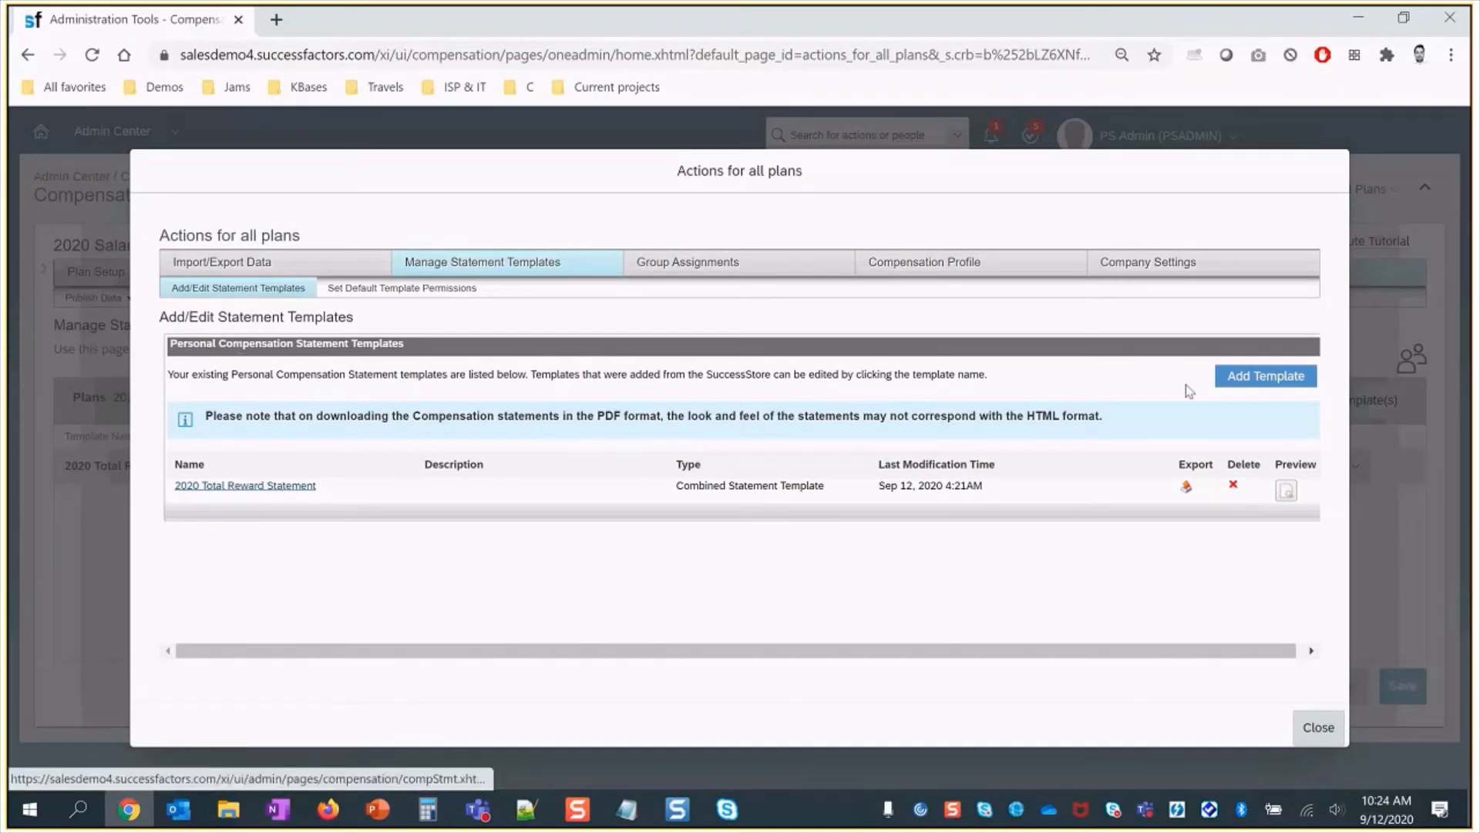
pyautogui.click(246, 487)
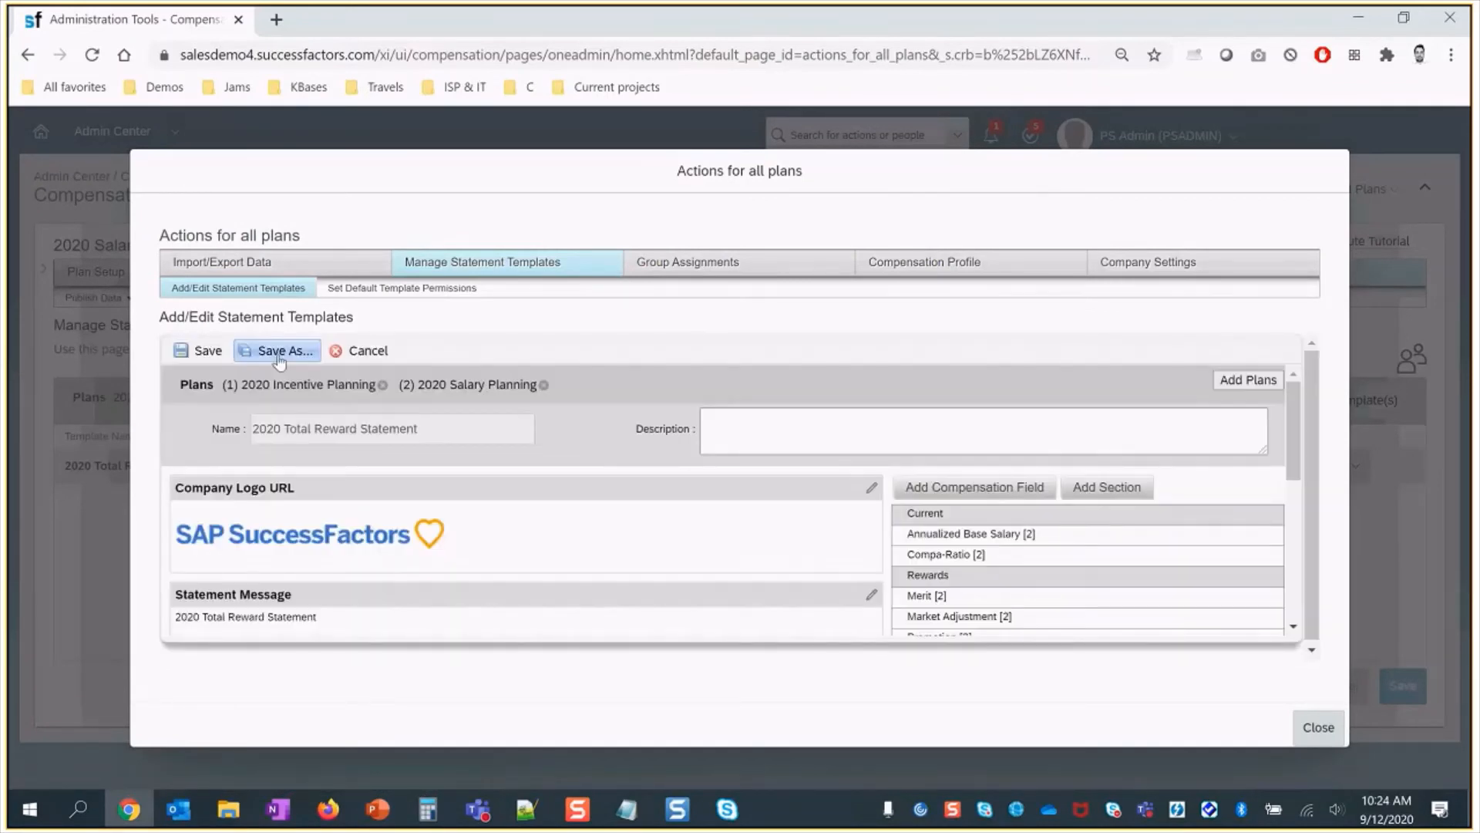
# - Save a copy of the 2020 Total Reward Statement template under the name 2020 Totql Reward
pyautogui.click(279, 352)
pyautogui.click(712, 467)
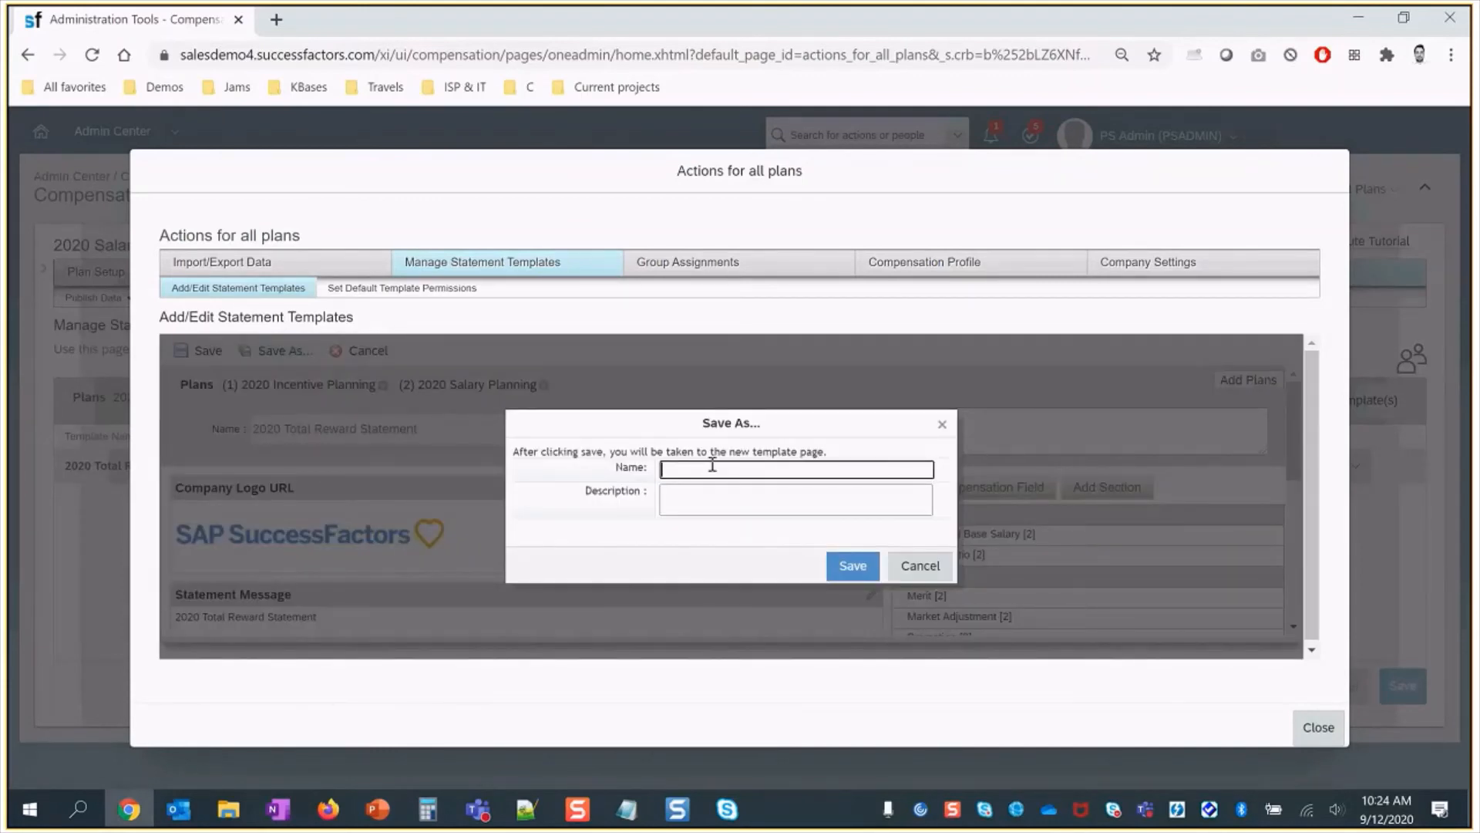
pyautogui.write('2020 Total Rw')
pyautogui.press('BackSpace')
pyautogui.write('eward')
pyautogui.click(852, 568)
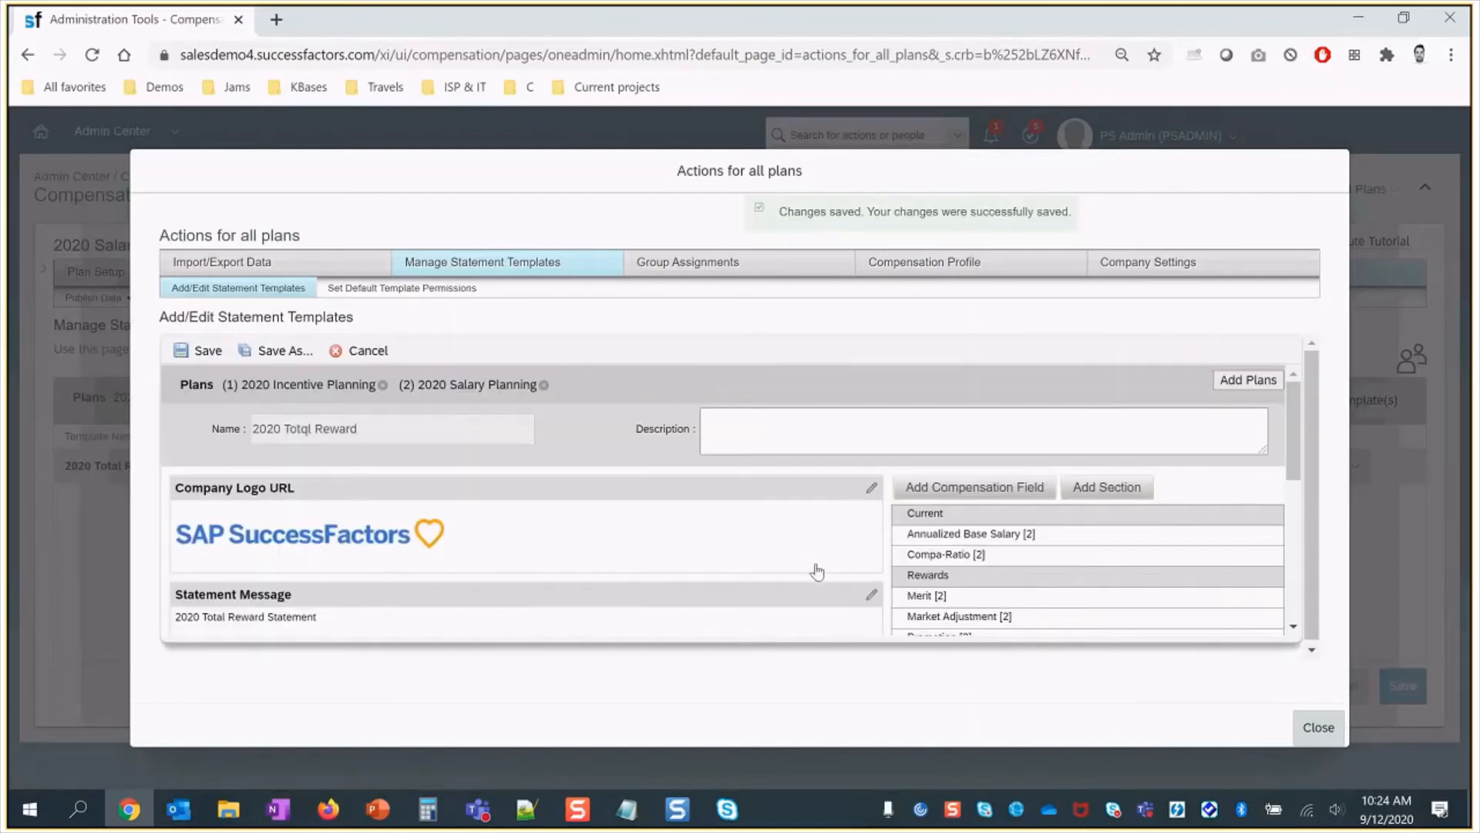
# - Save another copy of the template with the correctly spelled name 2020 Total Reward and close the actions for all plans
pyautogui.click(286, 350)
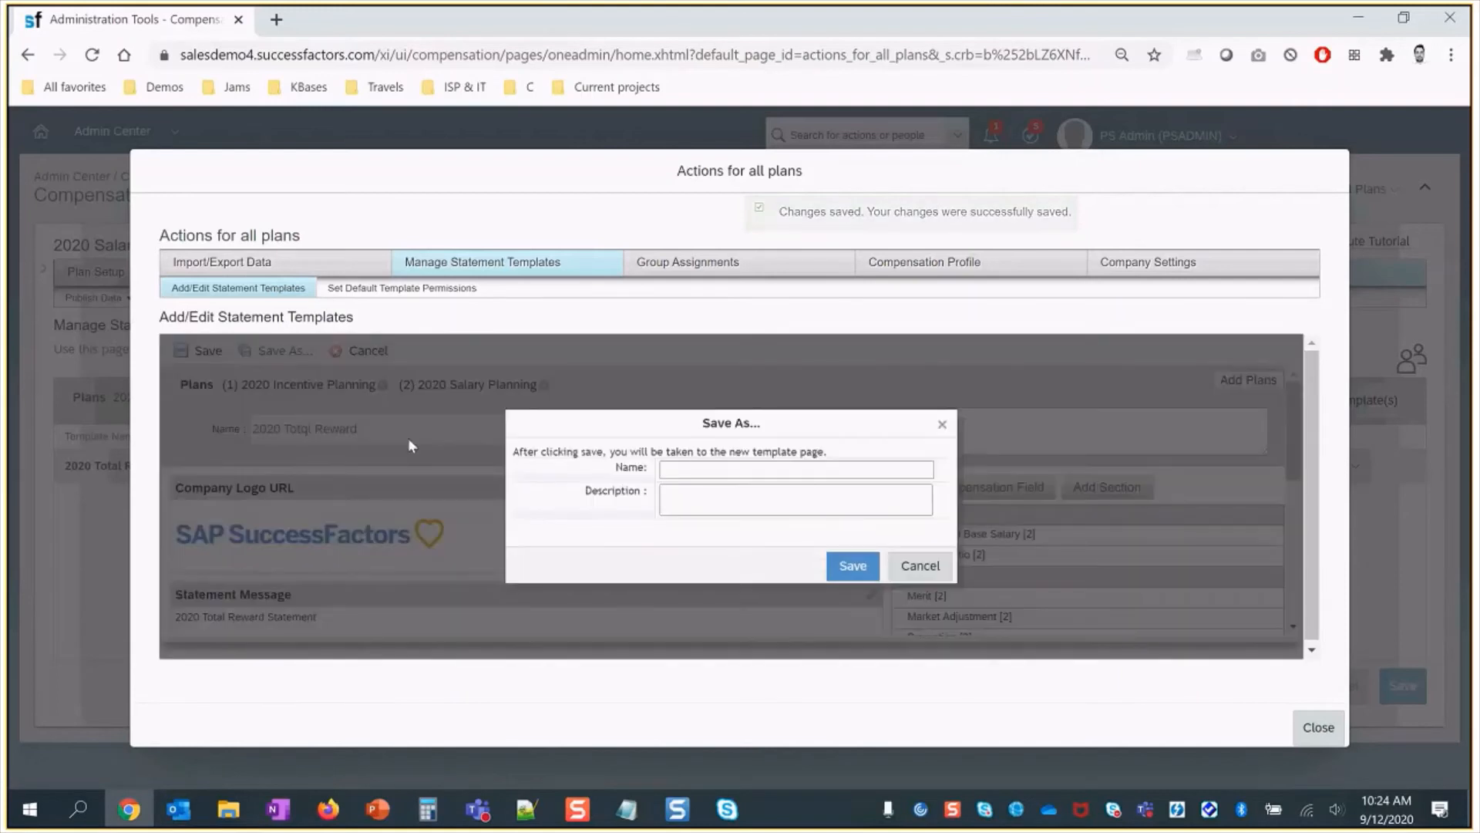
pyautogui.click(674, 468)
pyautogui.write('2020 Tot')
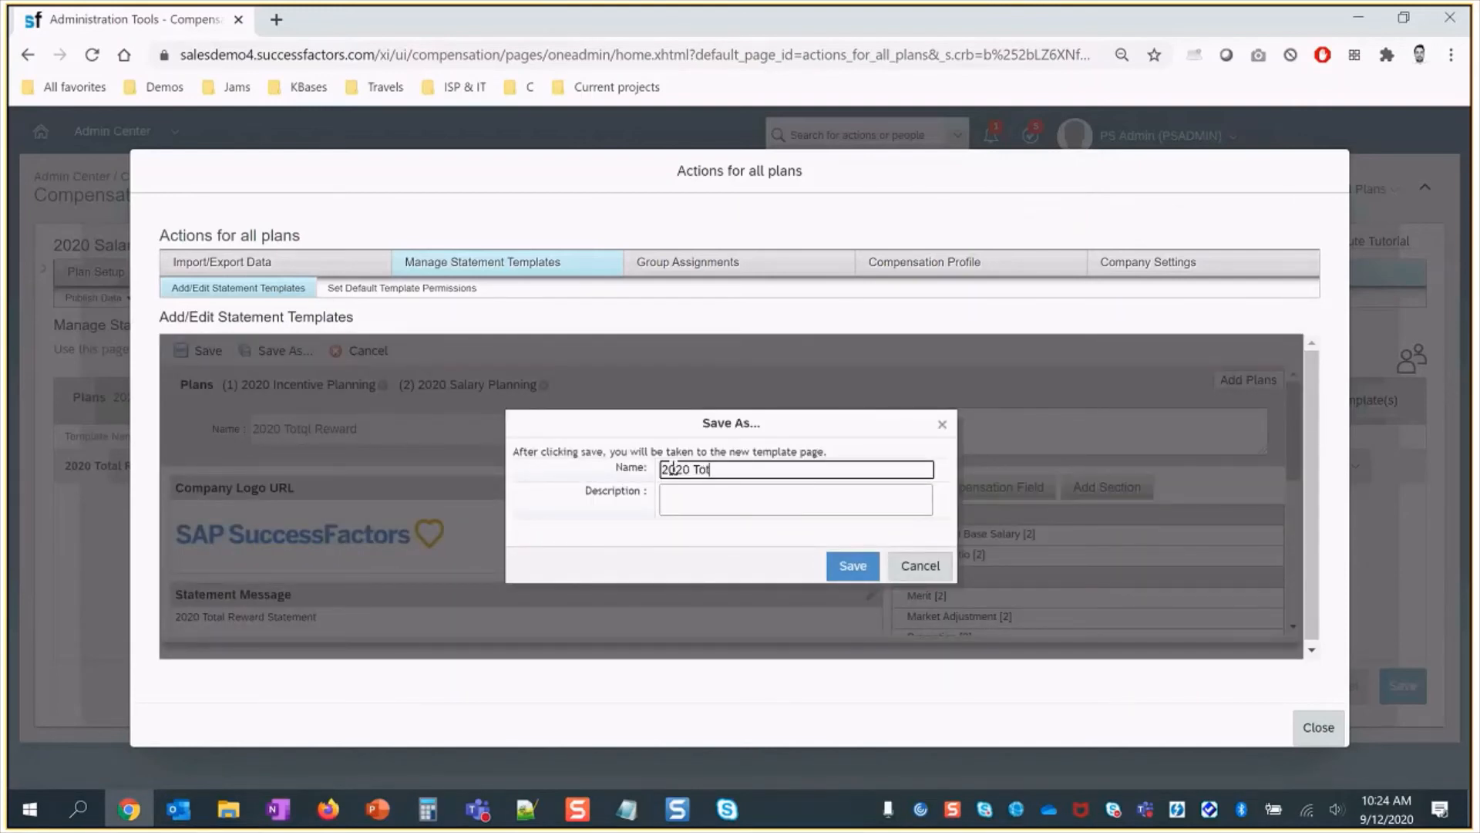
pyautogui.write('al Reward')
pyautogui.click(852, 563)
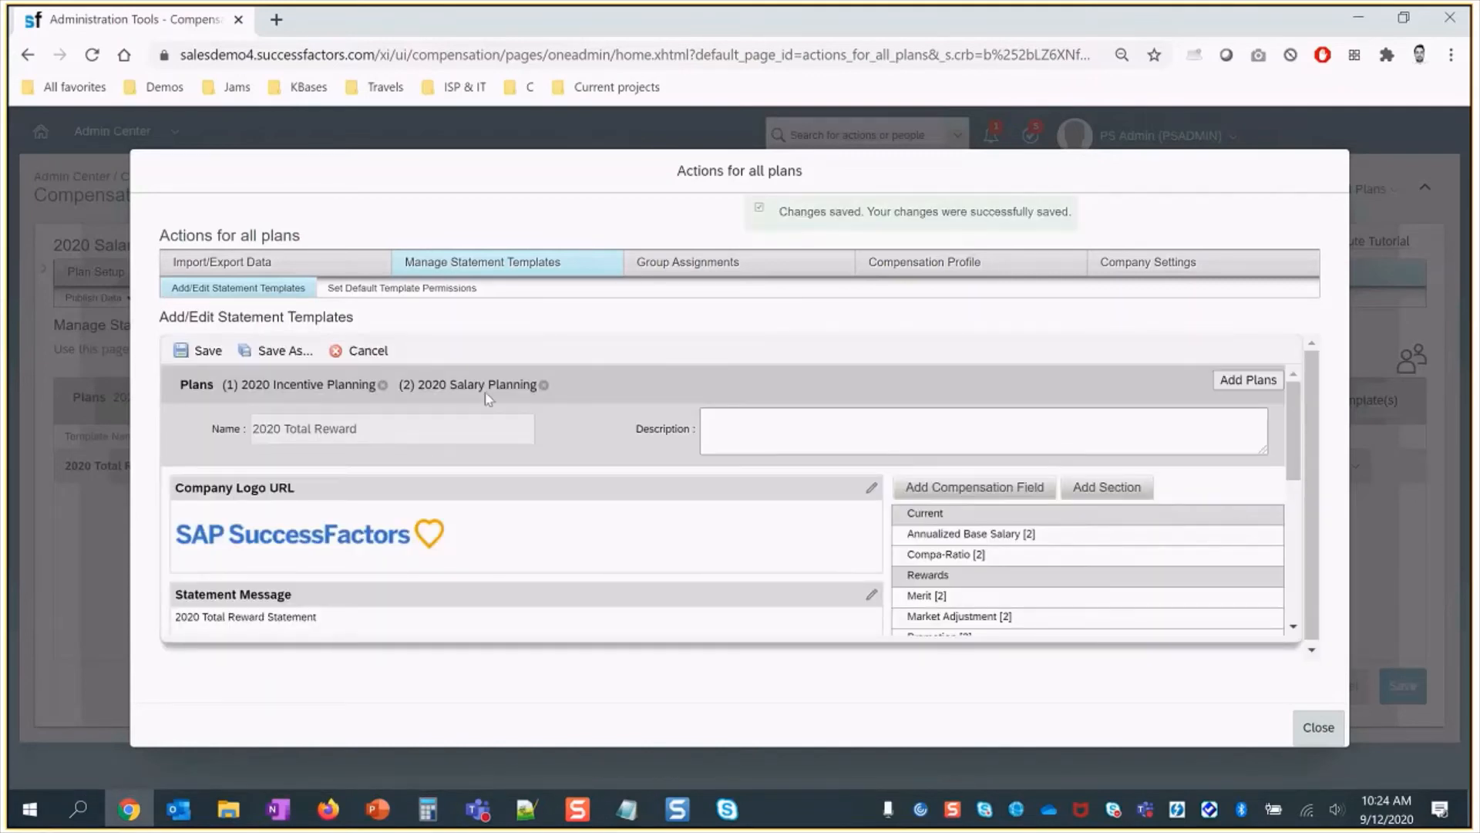
pyautogui.click(1319, 727)
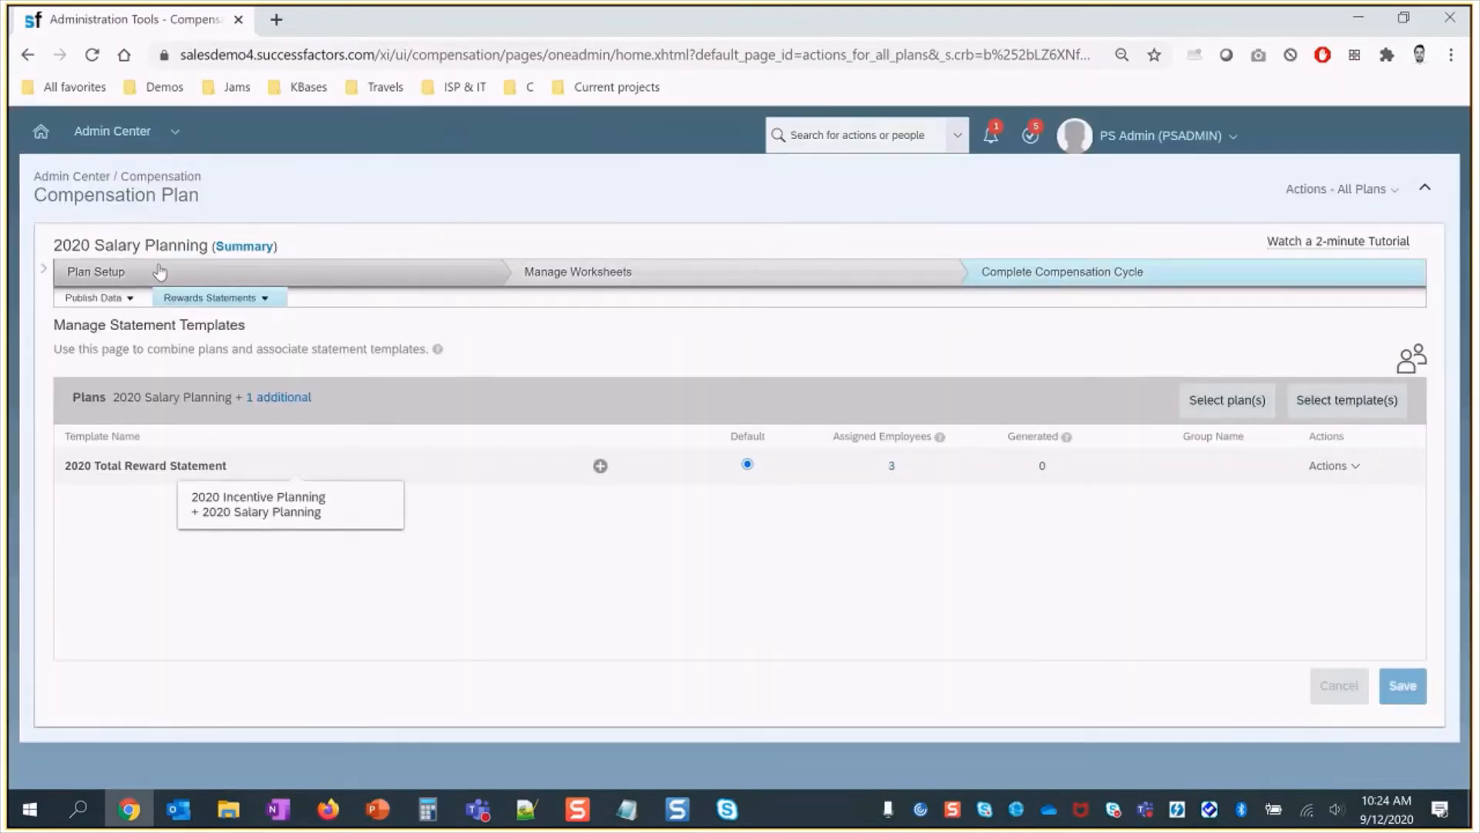
pyautogui.moveTo(116, 245); pyautogui.dragTo(207, 245)
pyautogui.click(206, 246)
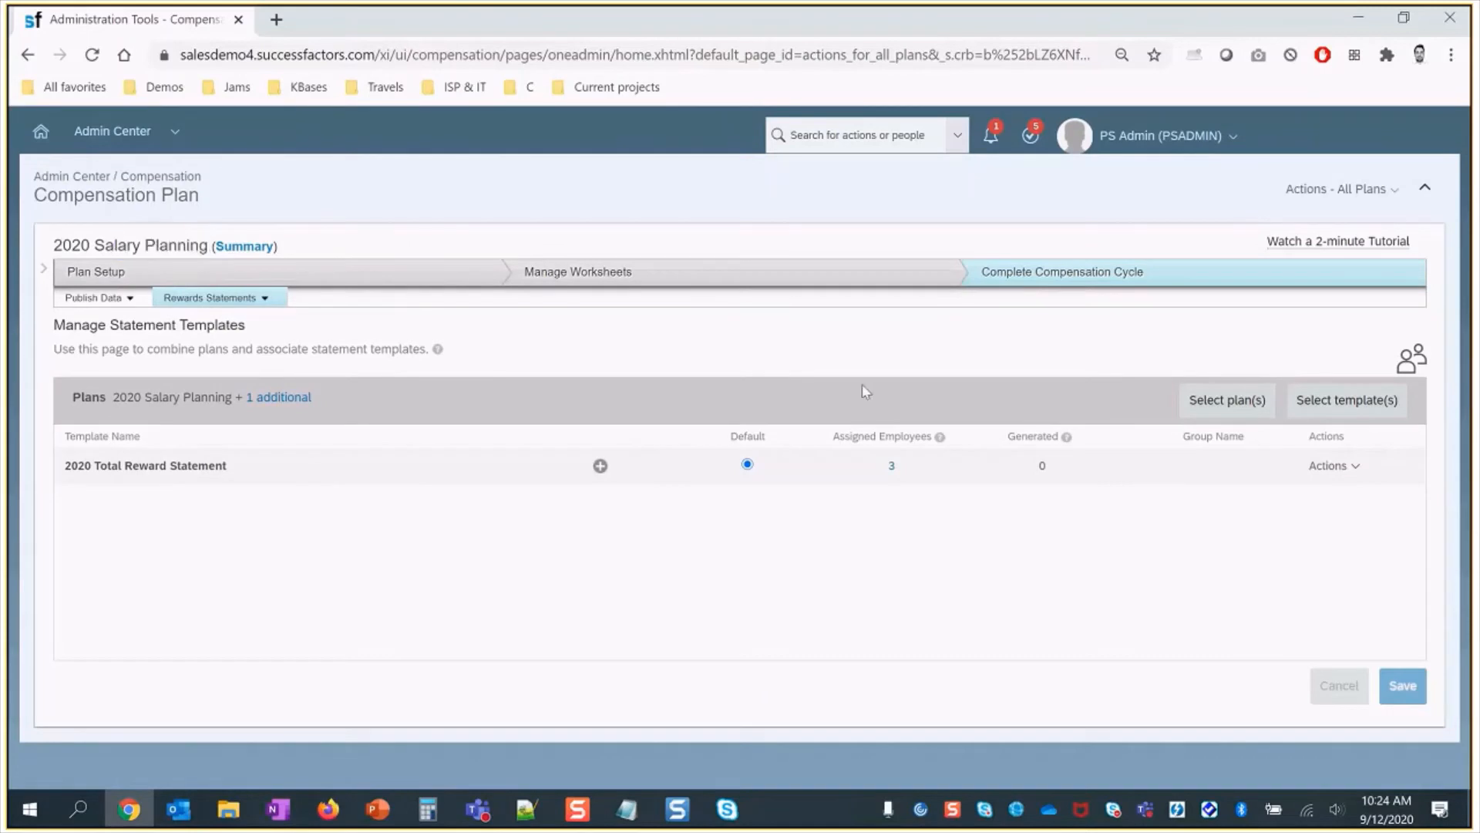
# - Replace the plan's 2020 Total Reward Statement template with the 2020 Total Reward template and save the assignment
pyautogui.click(1334, 466)
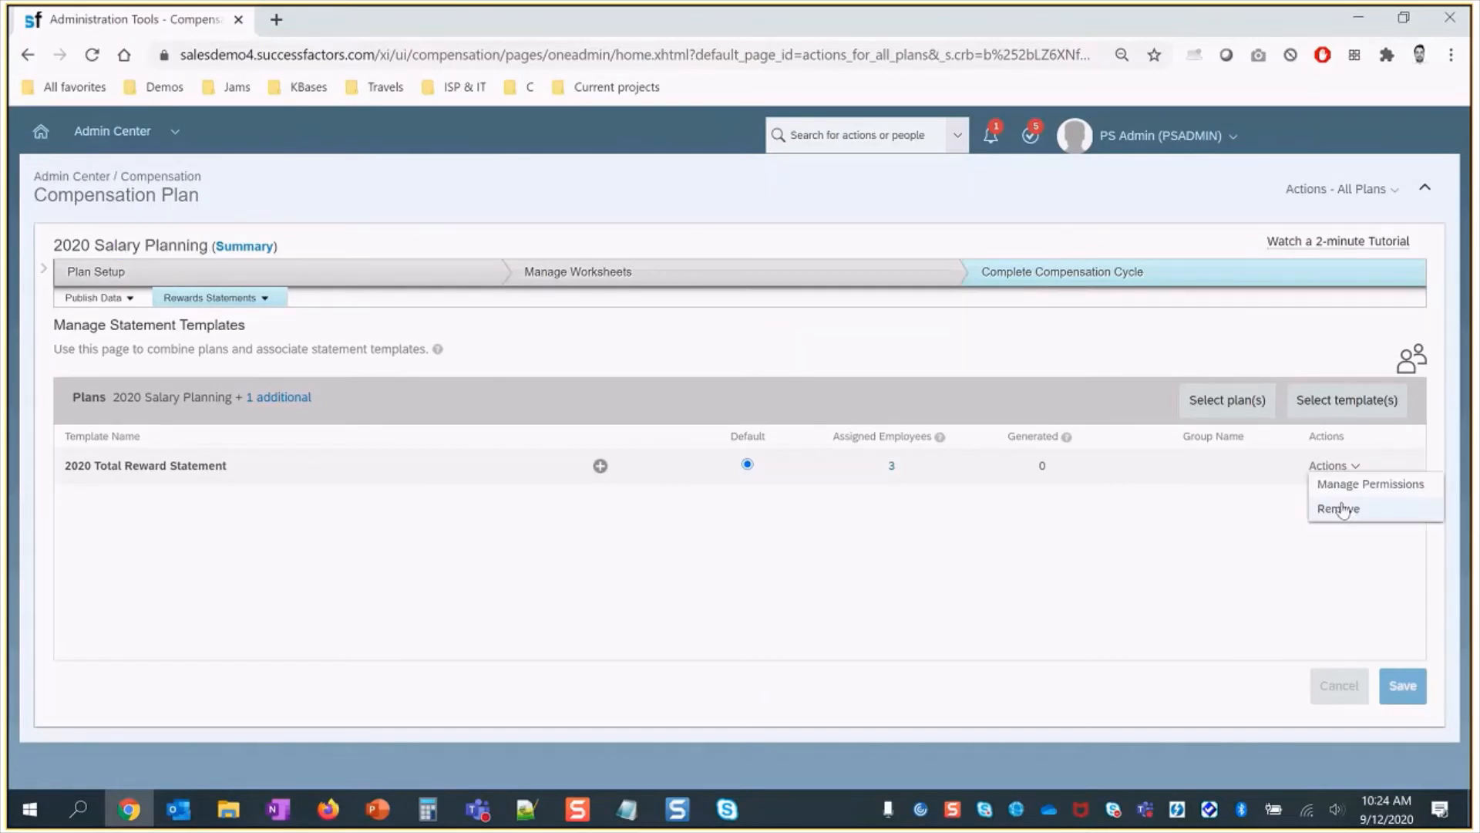
pyautogui.click(1342, 508)
pyautogui.click(916, 529)
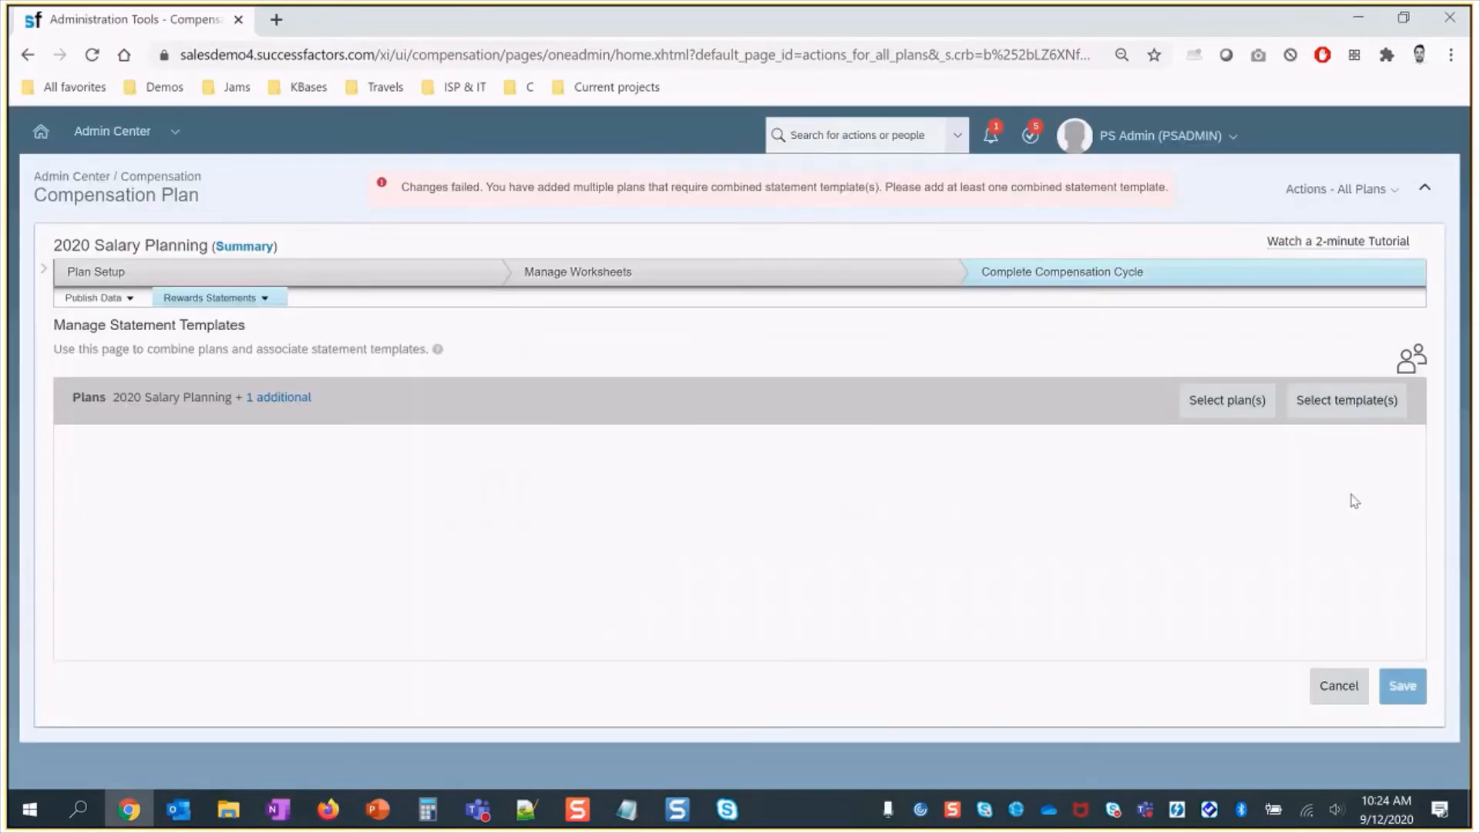
pyautogui.click(1348, 401)
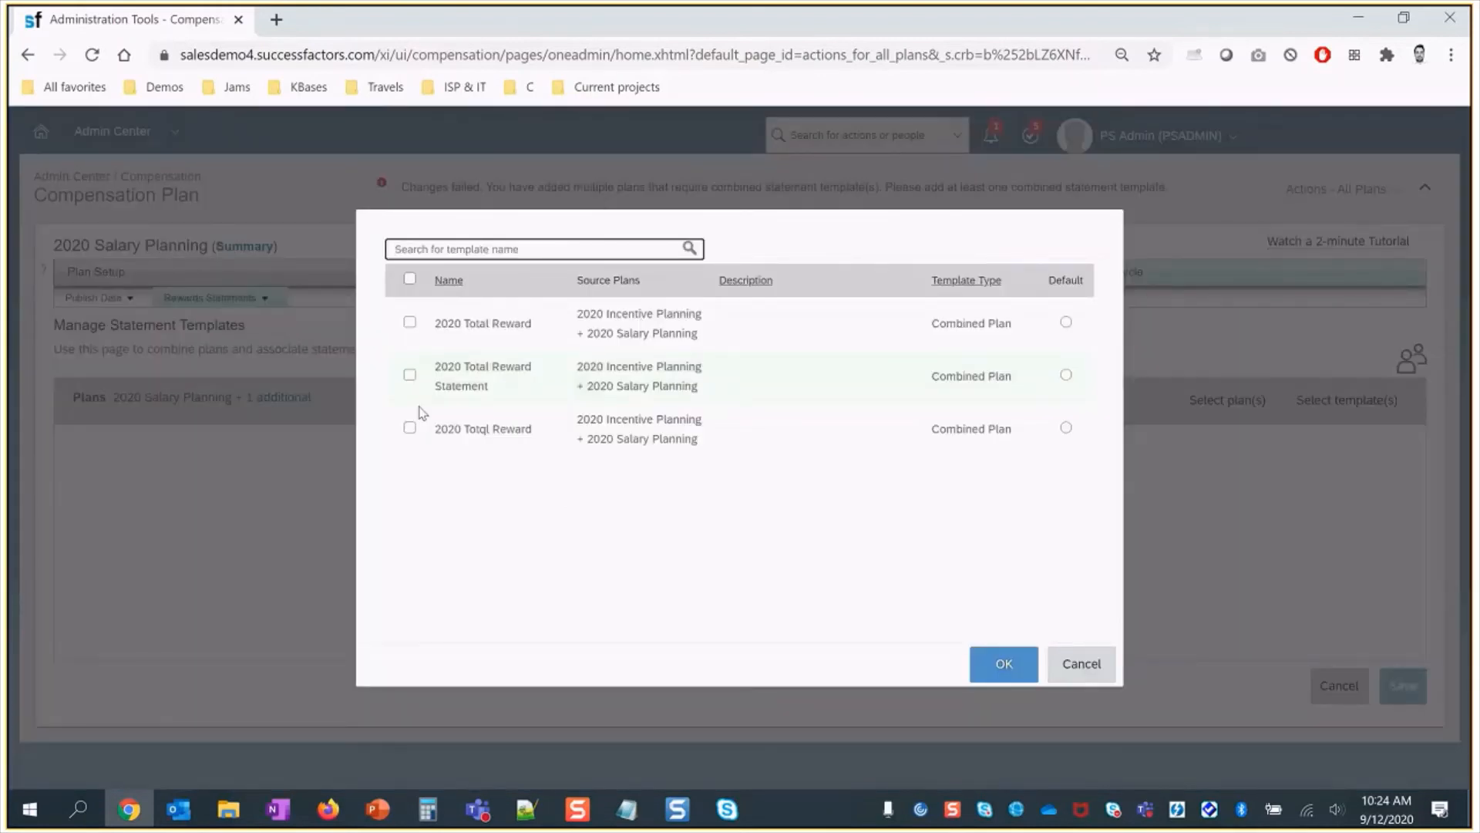
pyautogui.click(409, 323)
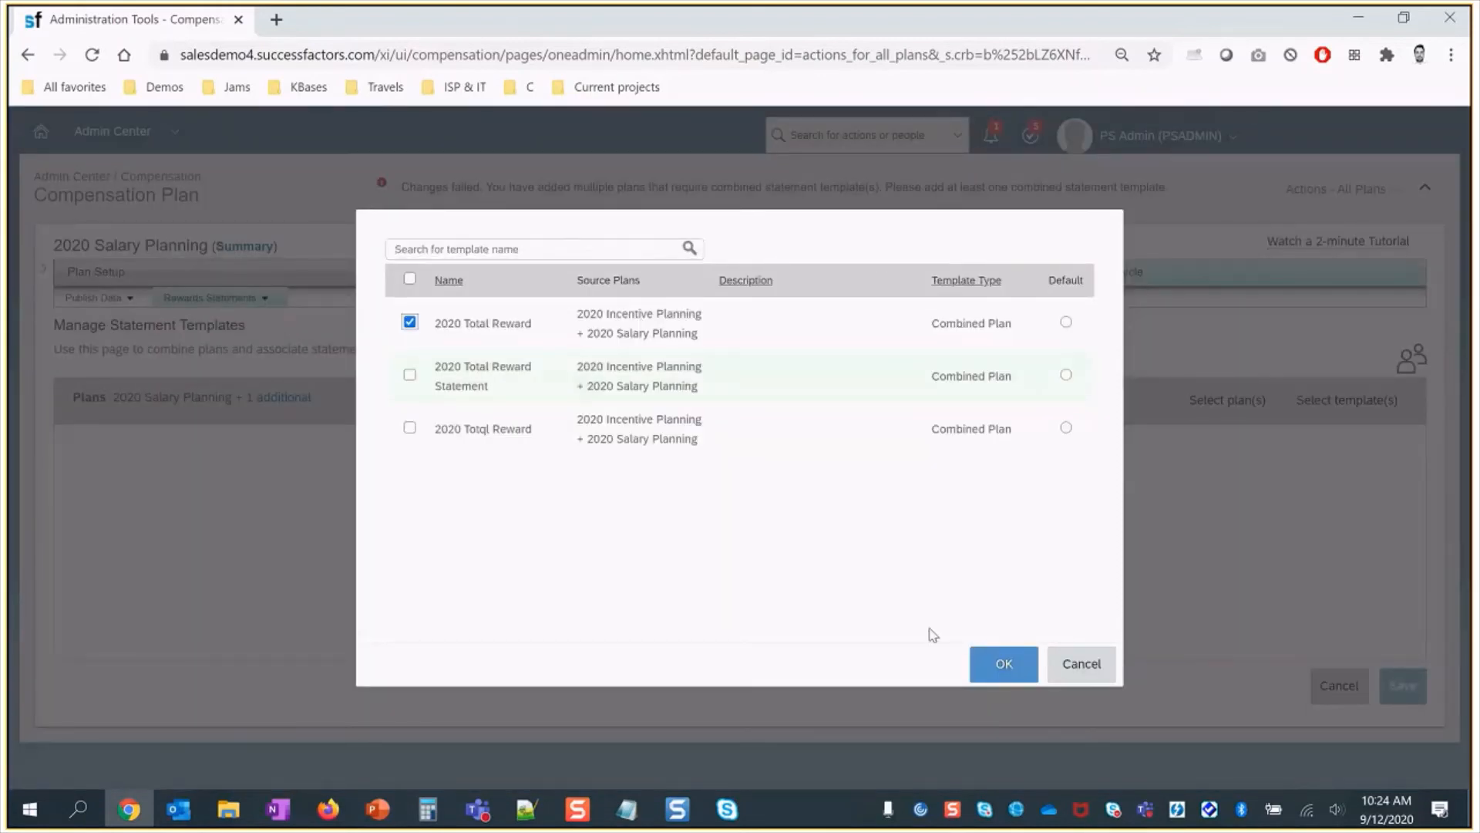
pyautogui.click(1003, 663)
pyautogui.click(1403, 685)
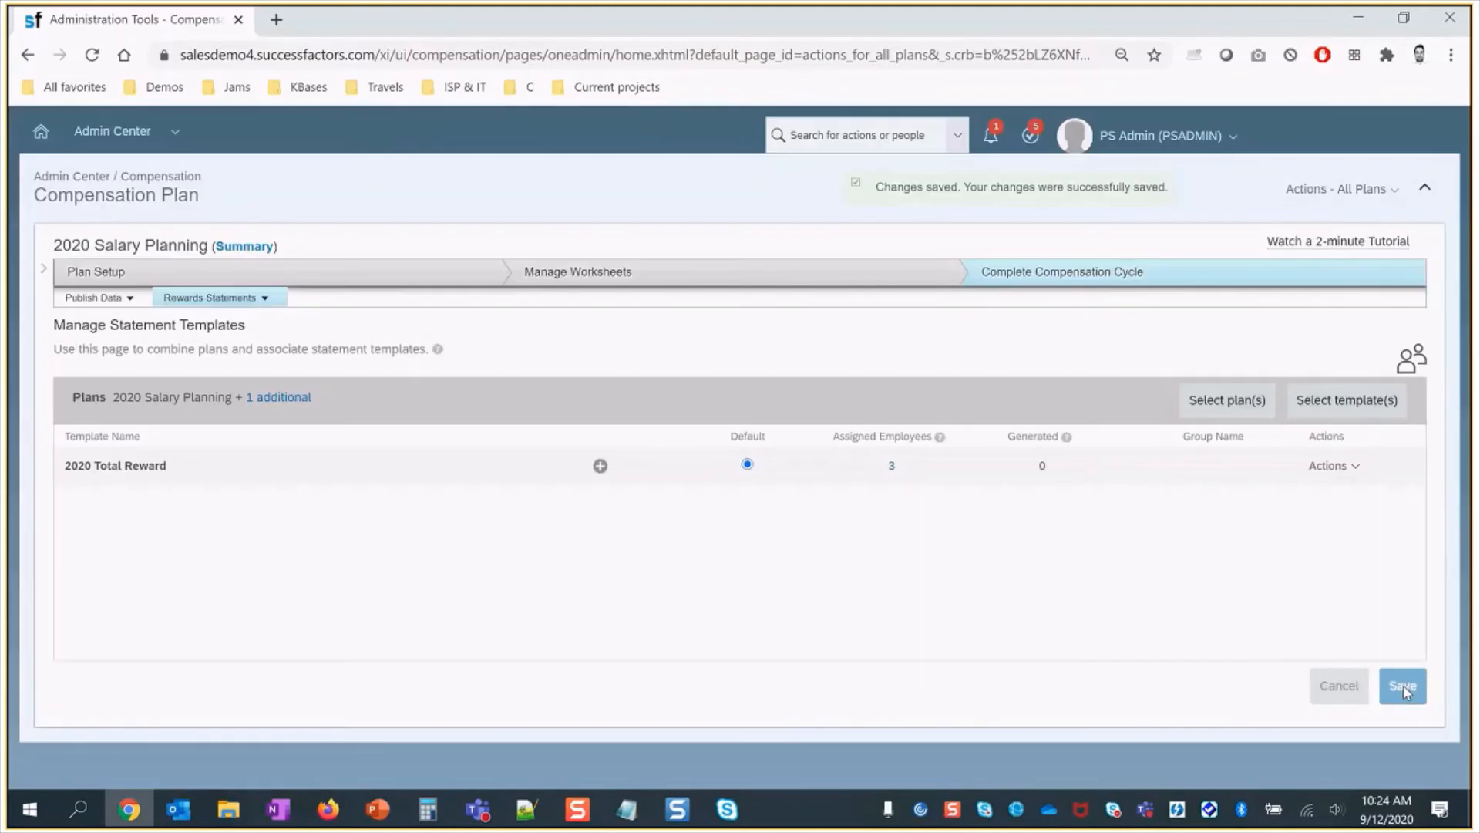
# - Delete the 2020 Total Reward Statement and 2020 Totql Reward templates from the statement templates for all plans
pyautogui.click(1344, 193)
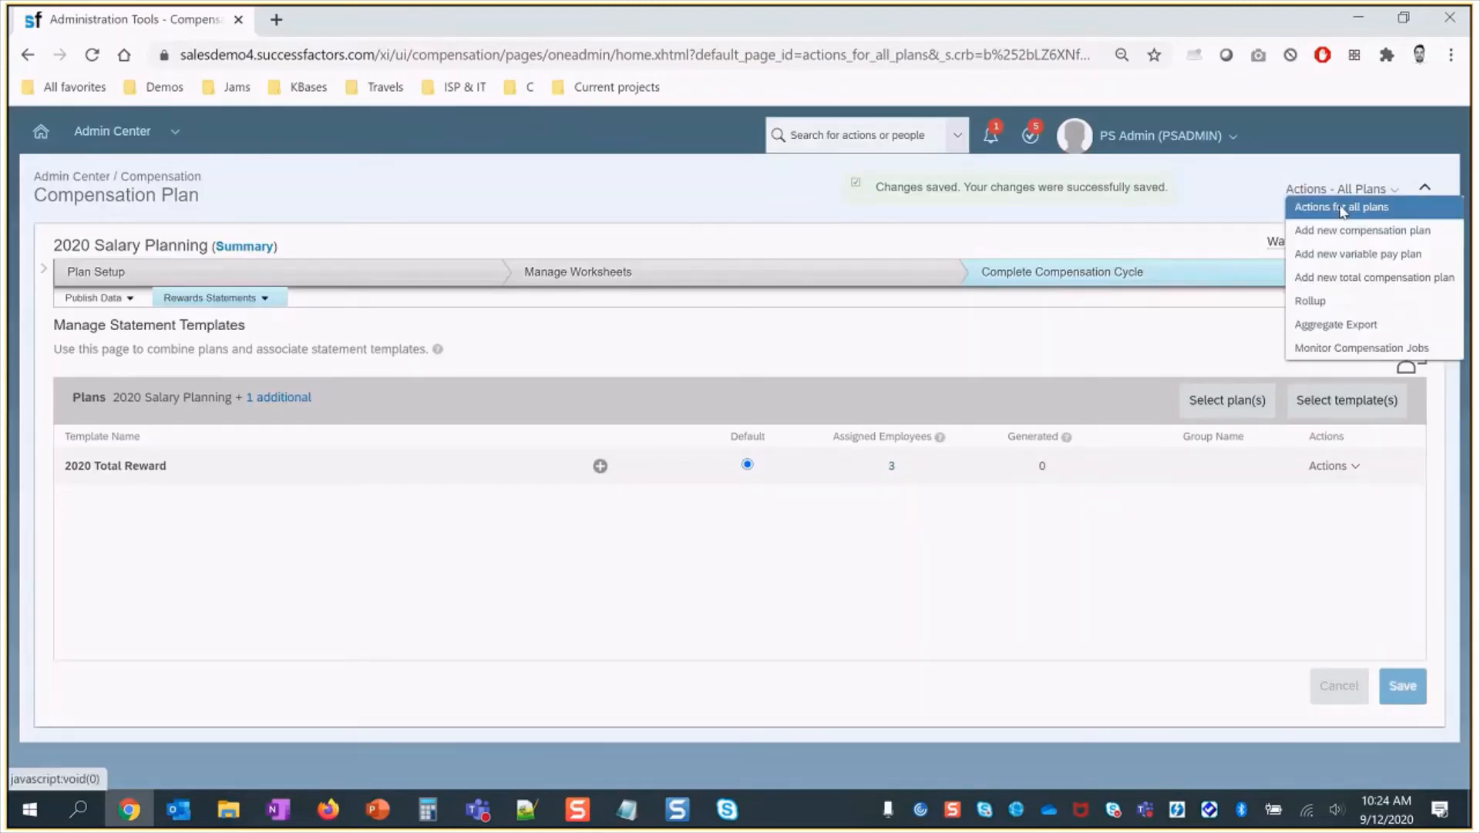
pyautogui.click(1338, 206)
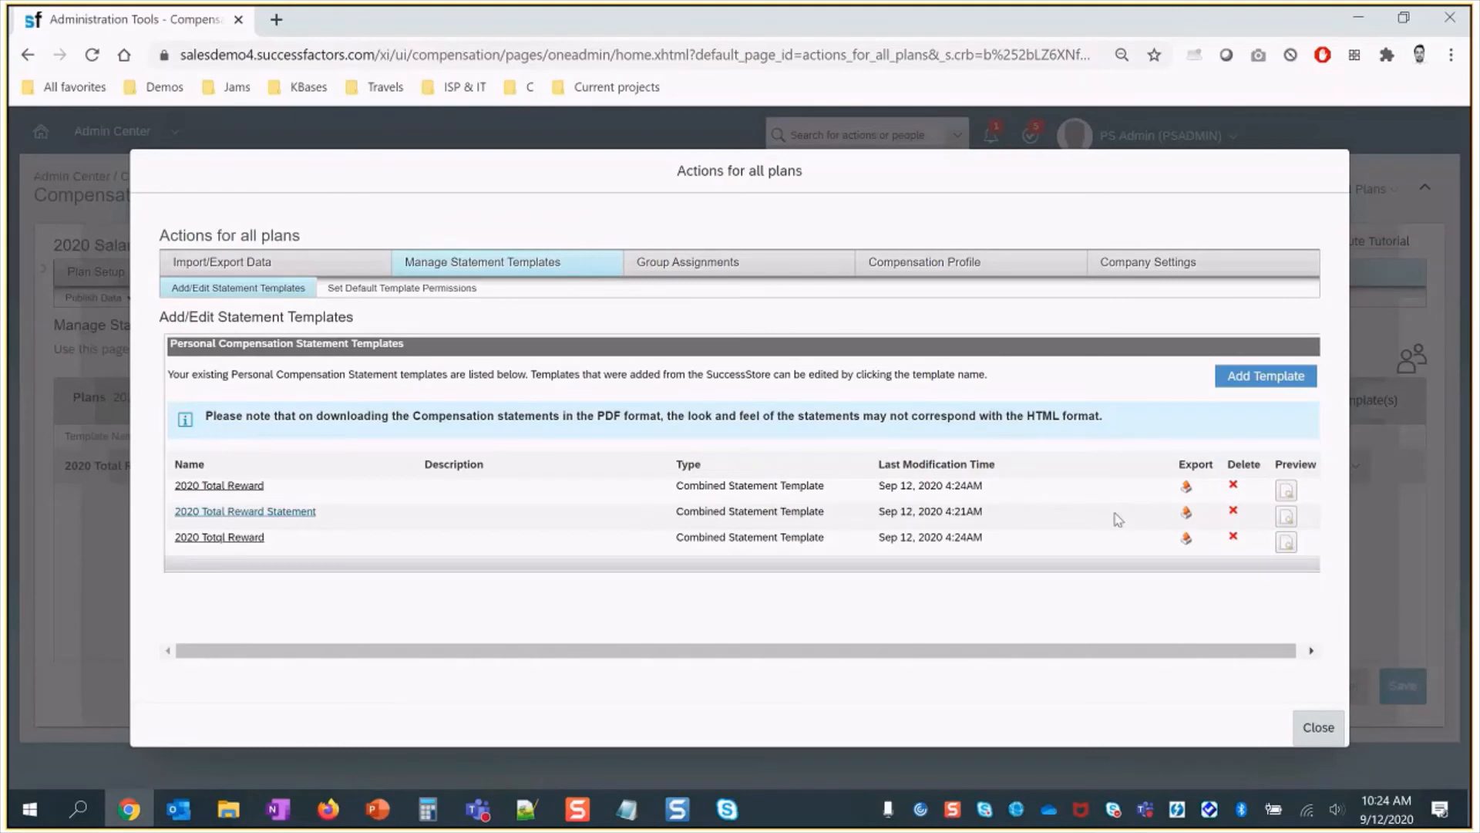
pyautogui.click(1233, 512)
pyautogui.click(832, 208)
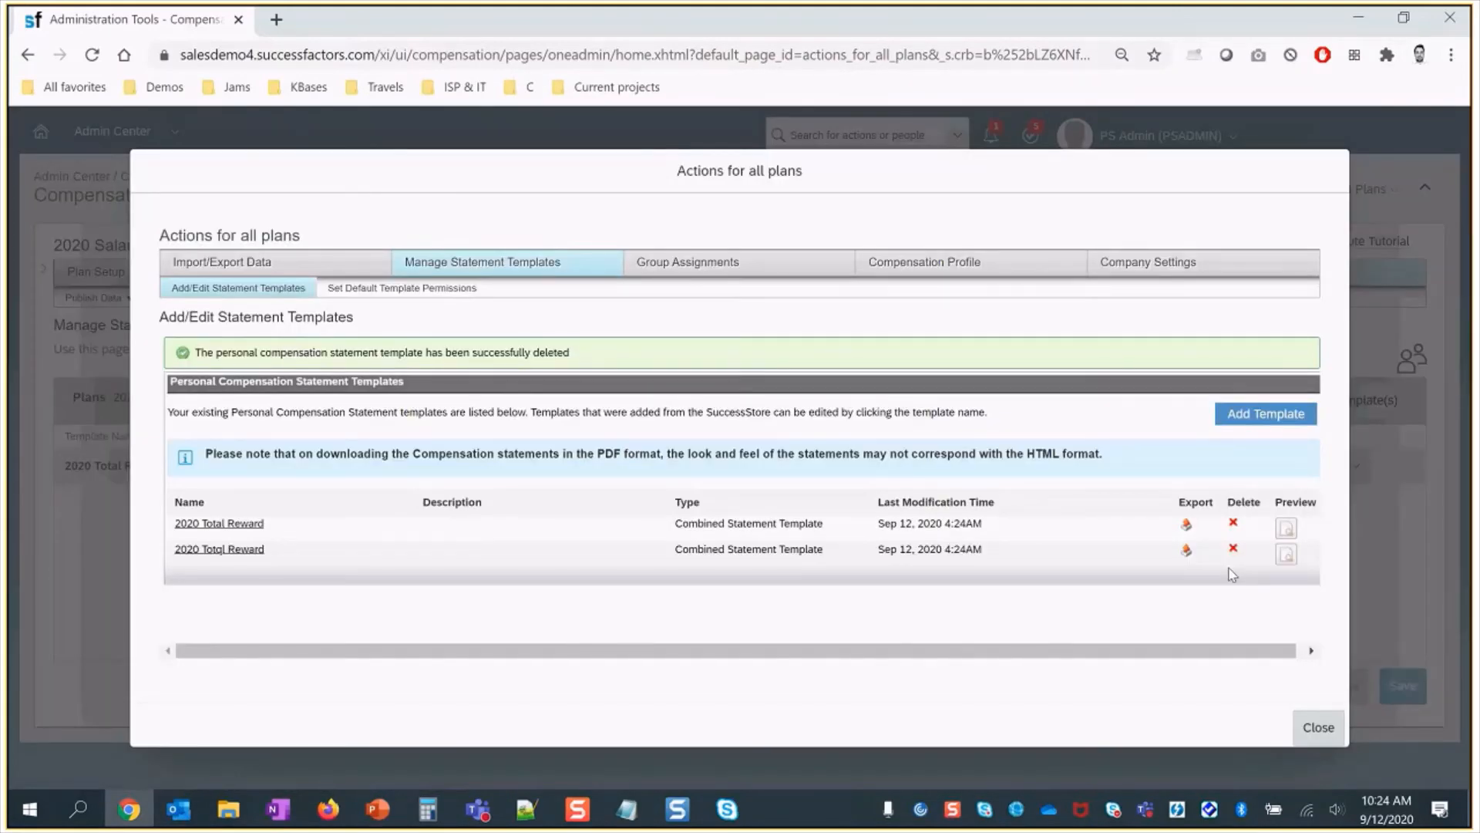
pyautogui.click(1233, 548)
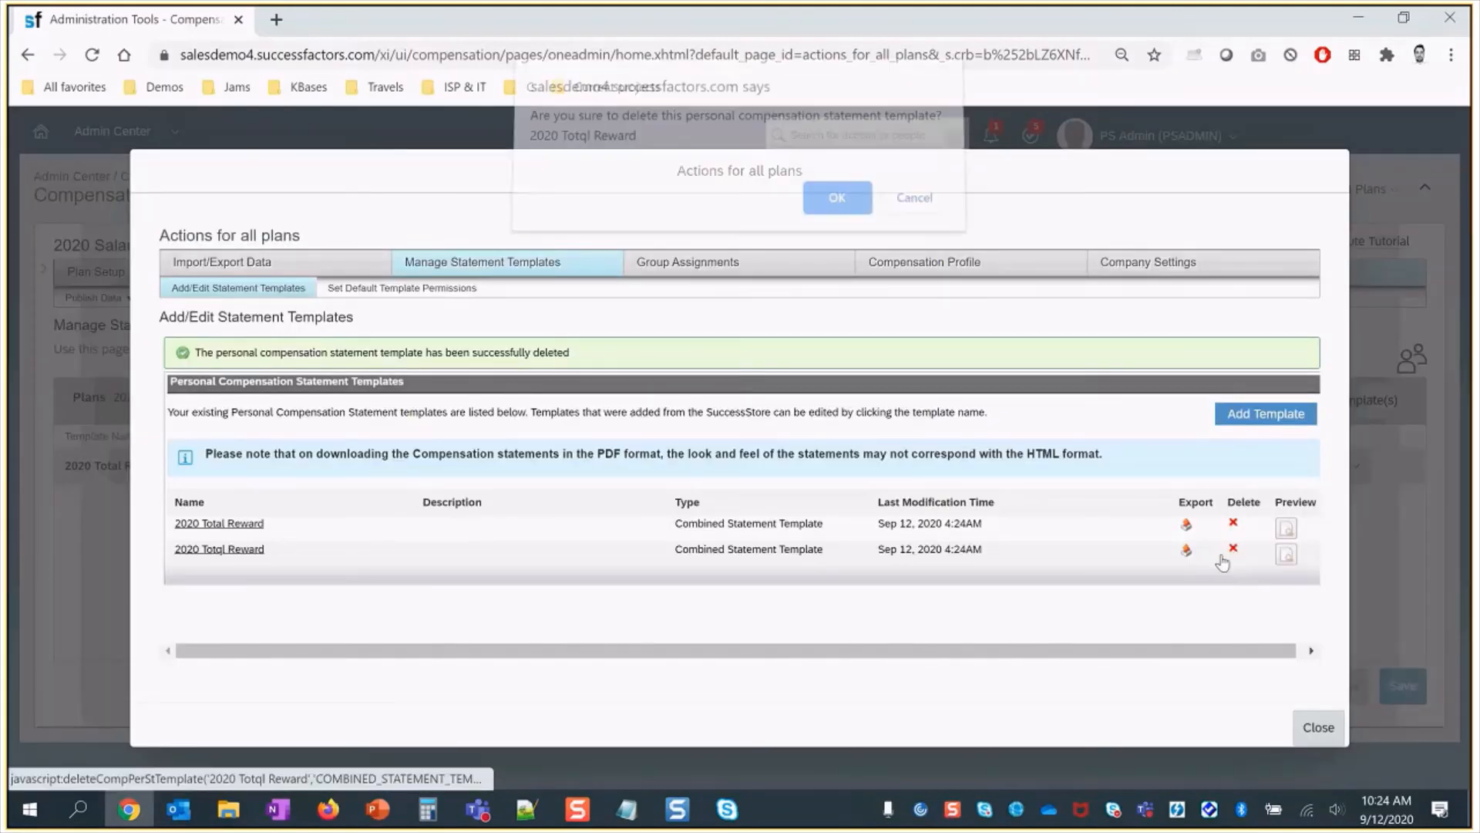
pyautogui.click(822, 203)
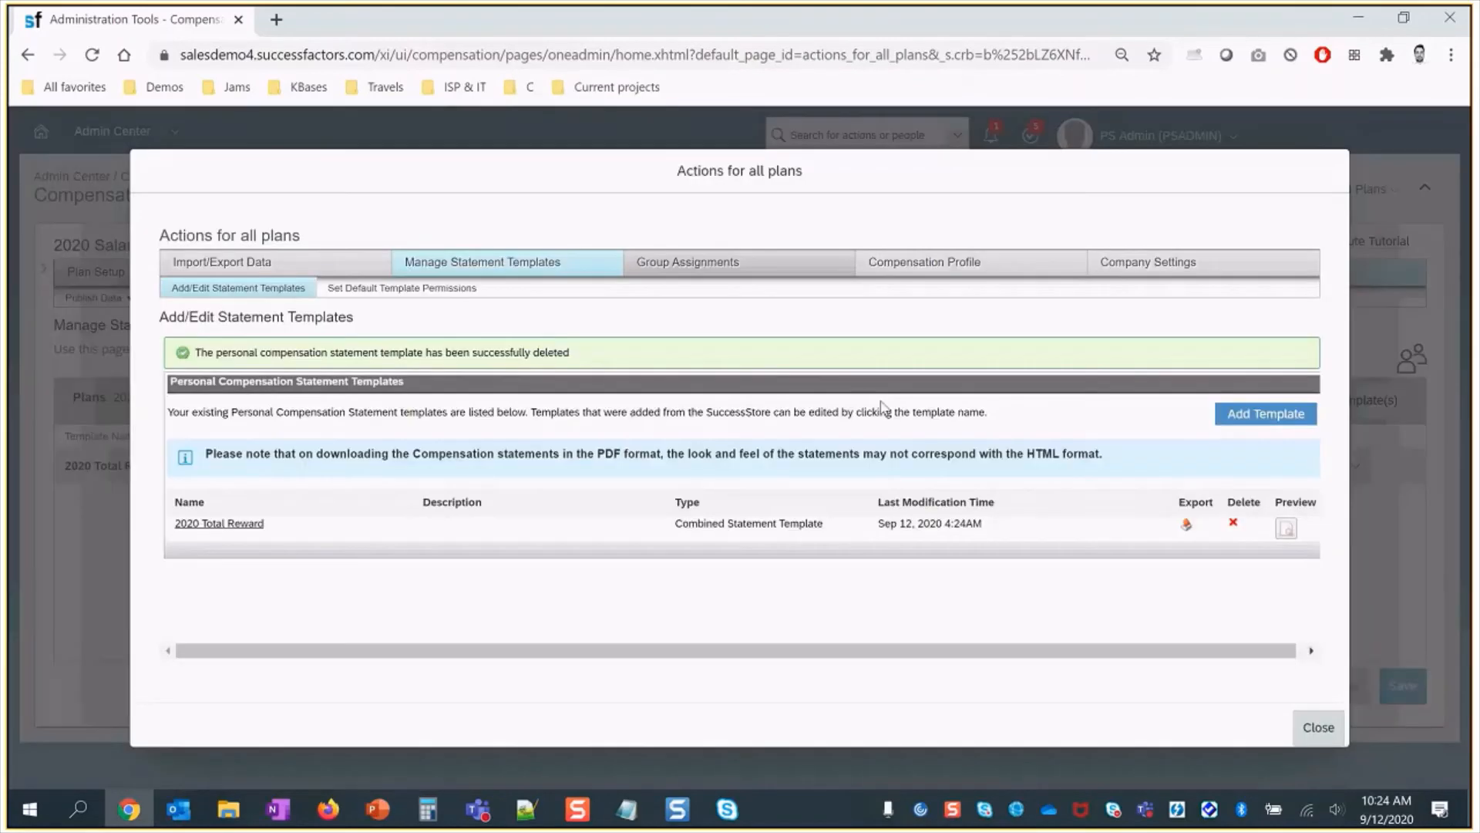
pyautogui.click(1332, 728)
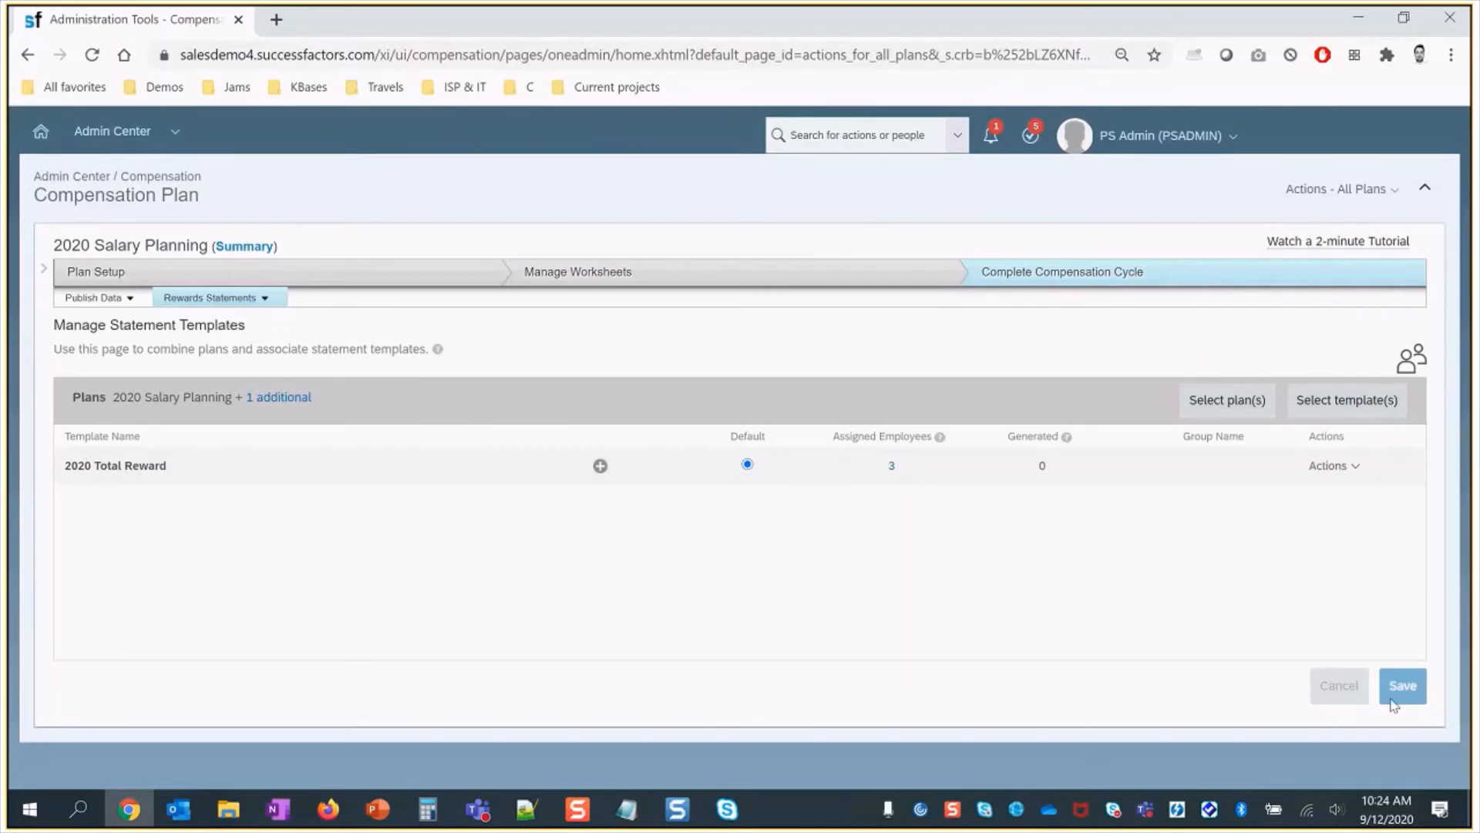
# - Generate the reward statements by personal statement template, using the 2020 Total Reward template
pyautogui.click(224, 299)
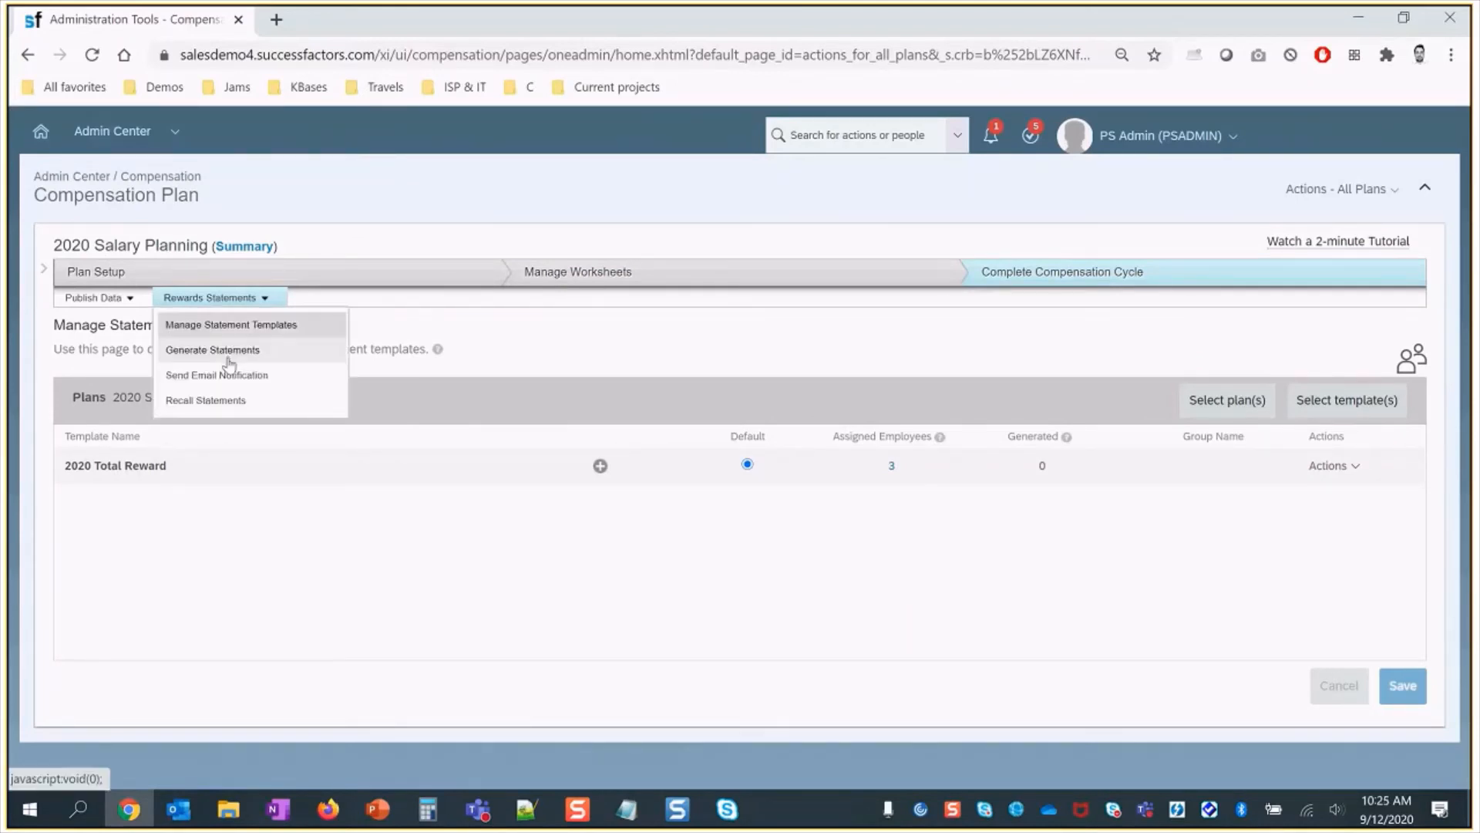
pyautogui.click(224, 350)
pyautogui.click(138, 480)
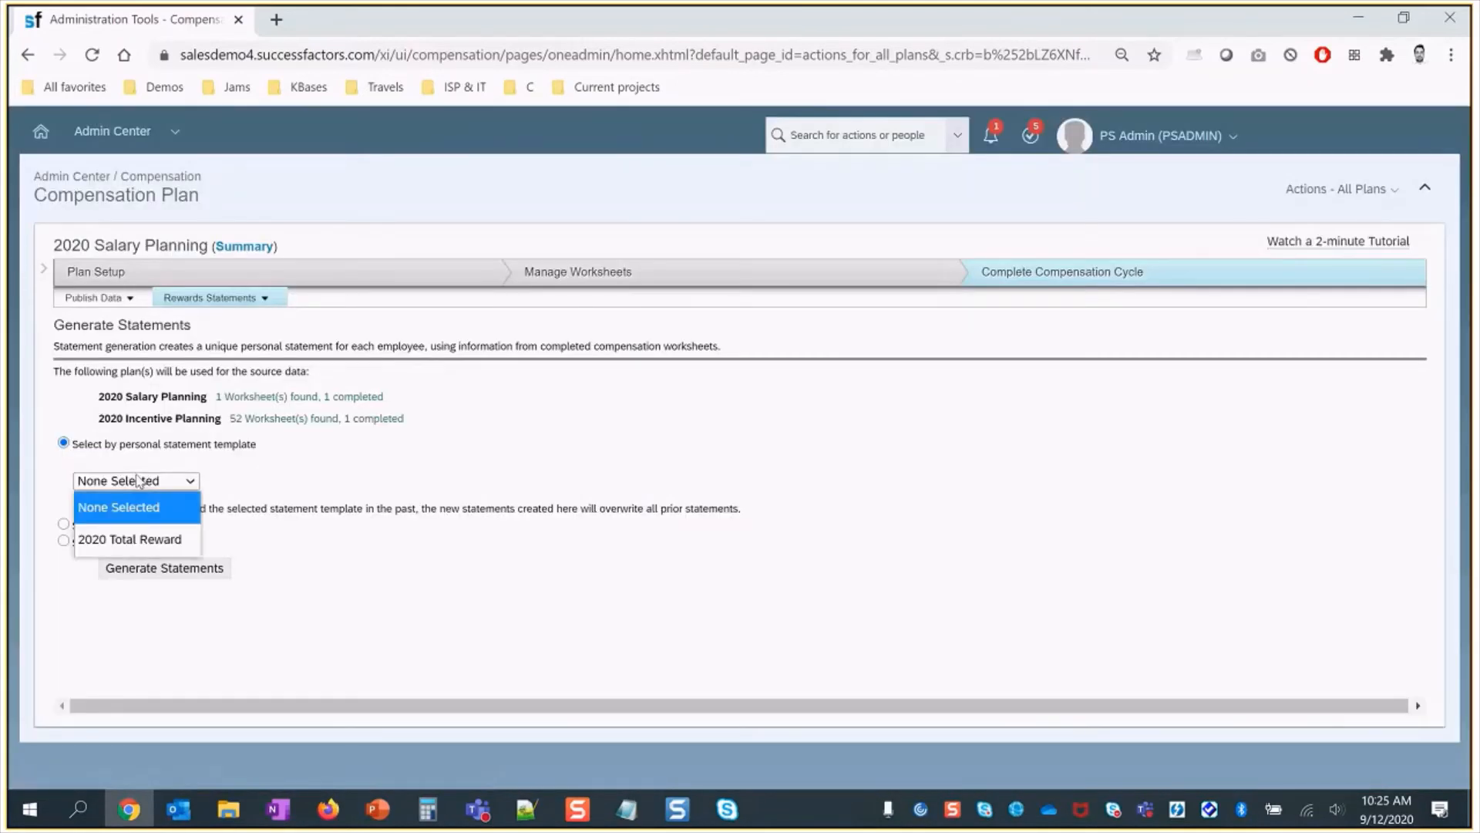
pyautogui.click(130, 539)
pyautogui.click(171, 584)
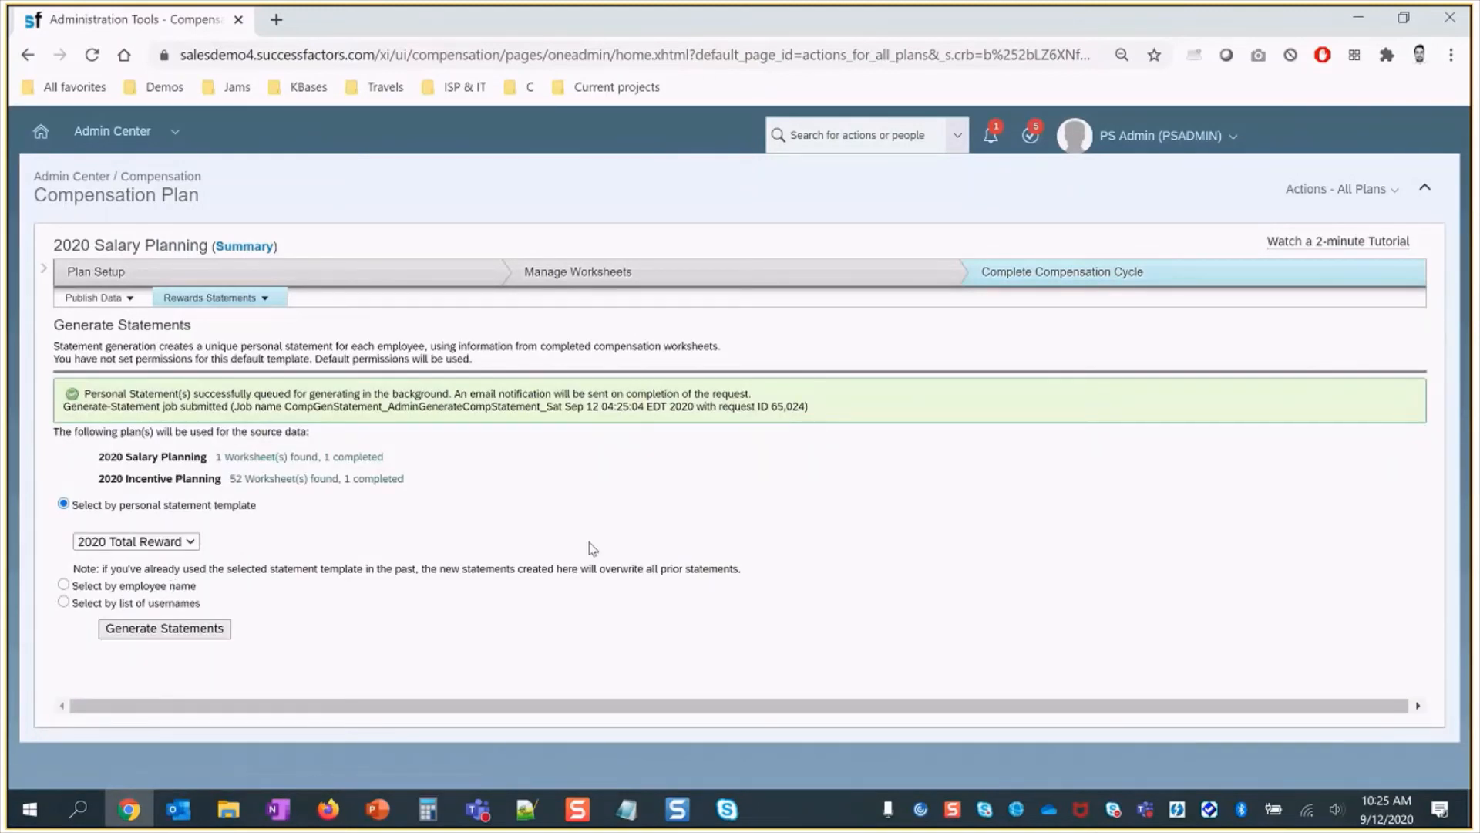
# - Check the statement generation job in the refreshed compensation jobs monitor and return to managing the plan's statement templates
pyautogui.click(246, 299)
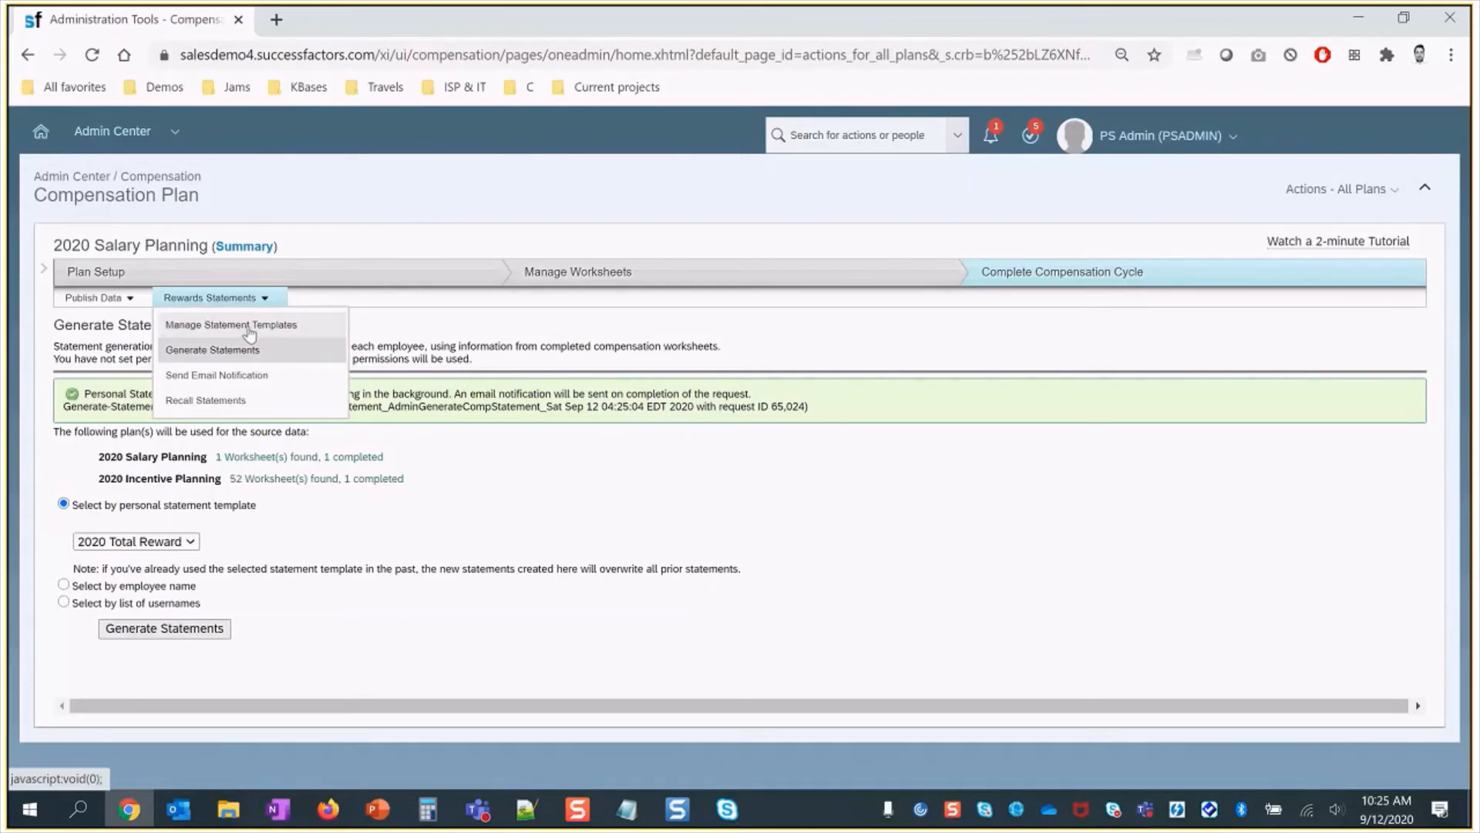
pyautogui.click(1303, 190)
pyautogui.click(1335, 347)
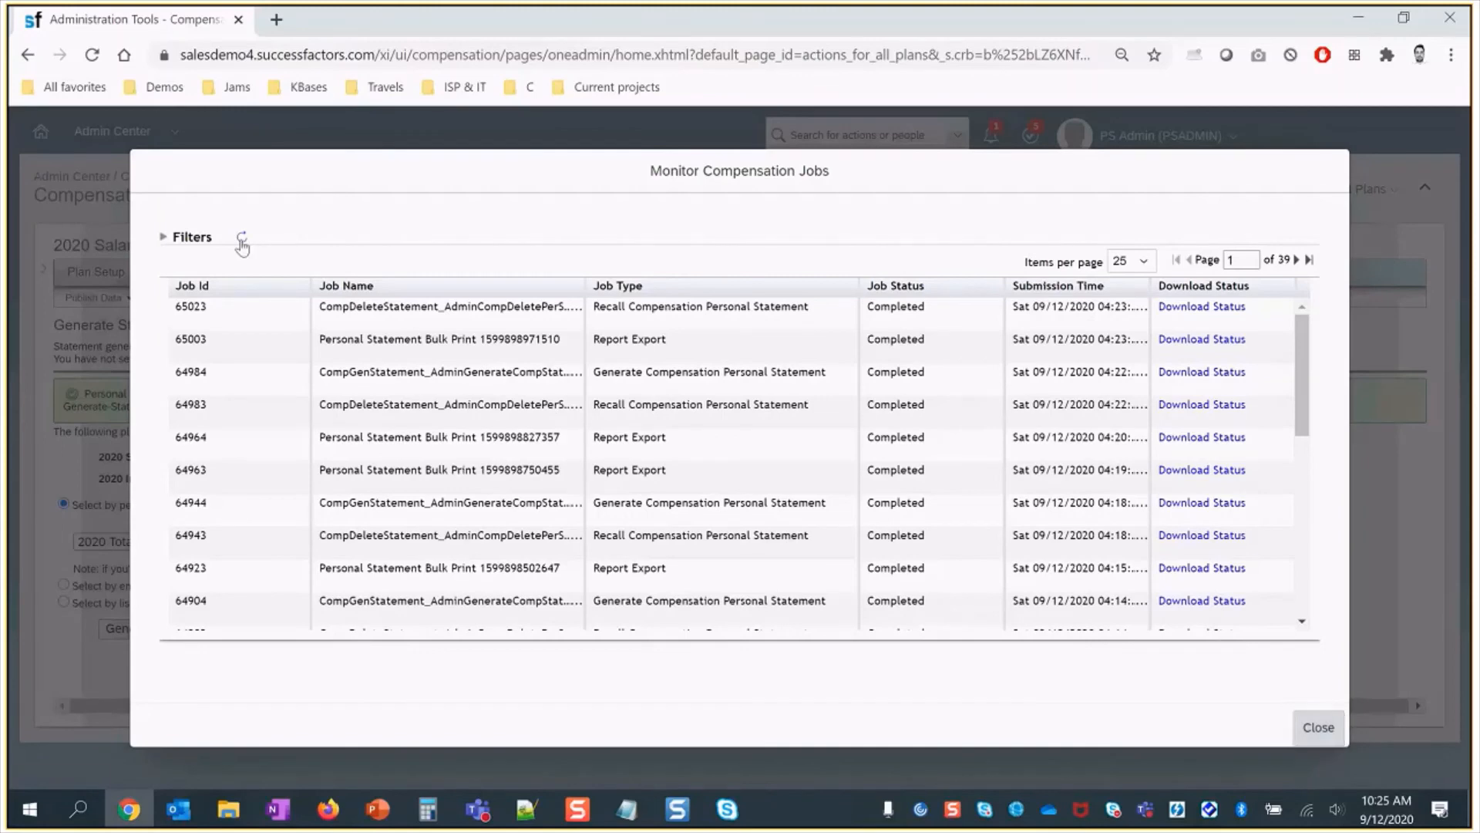
pyautogui.click(242, 238)
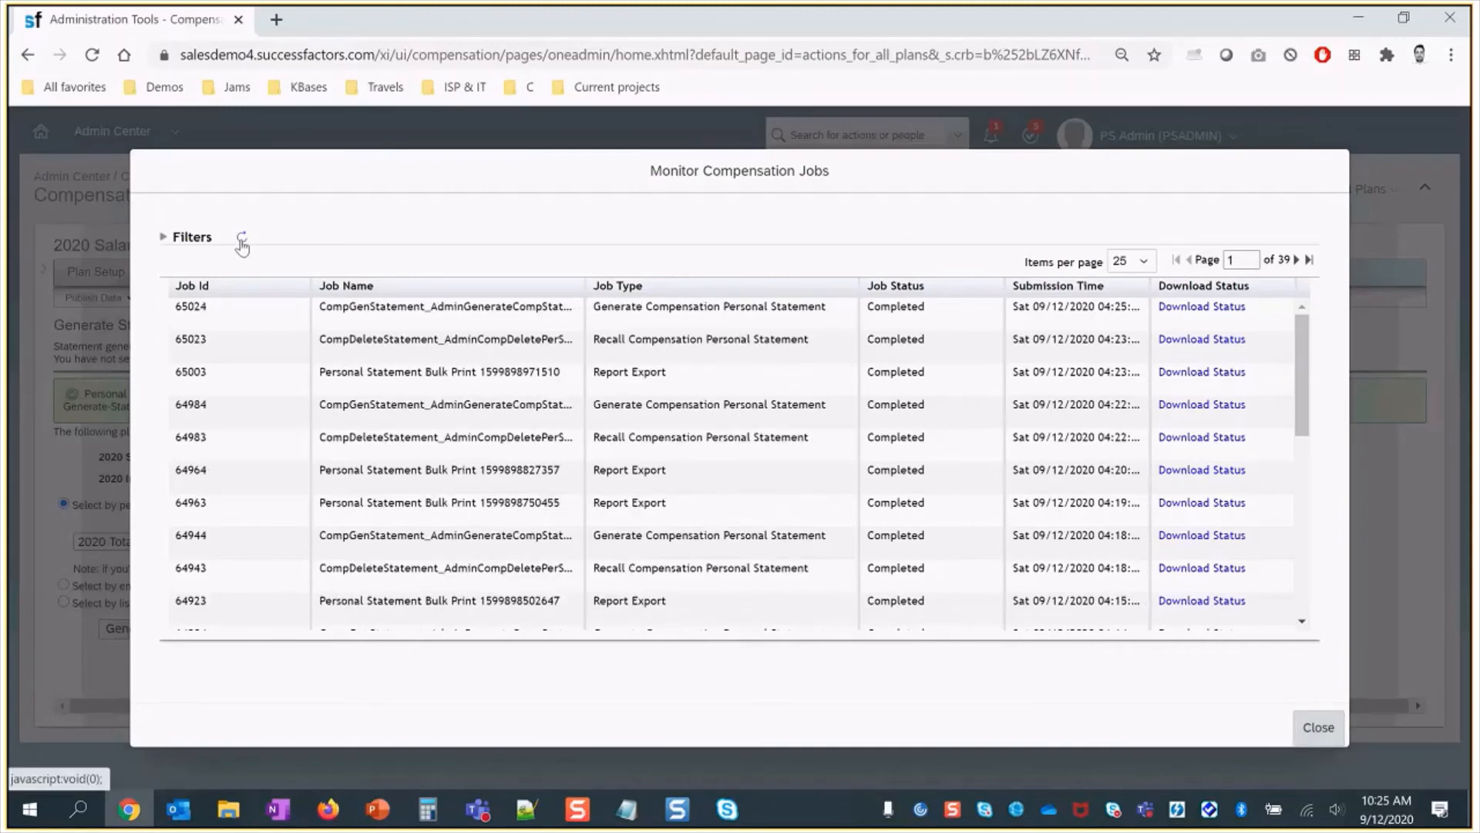
pyautogui.click(1318, 727)
pyautogui.click(210, 298)
pyautogui.click(248, 323)
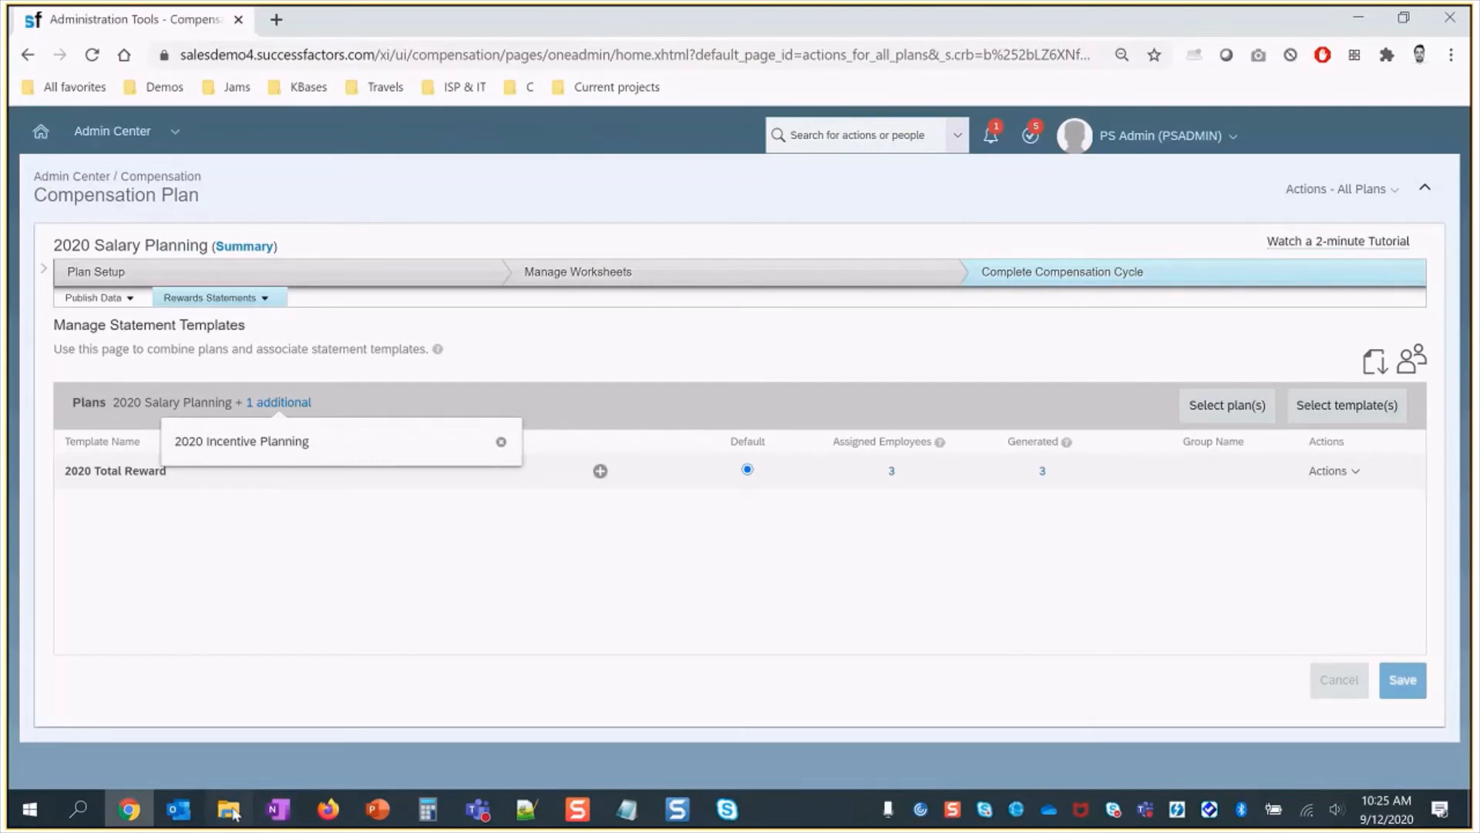
# - Switch to File Explorer and delete today's two downloaded statement PDFs from the Downloads folder
pyautogui.click(231, 810)
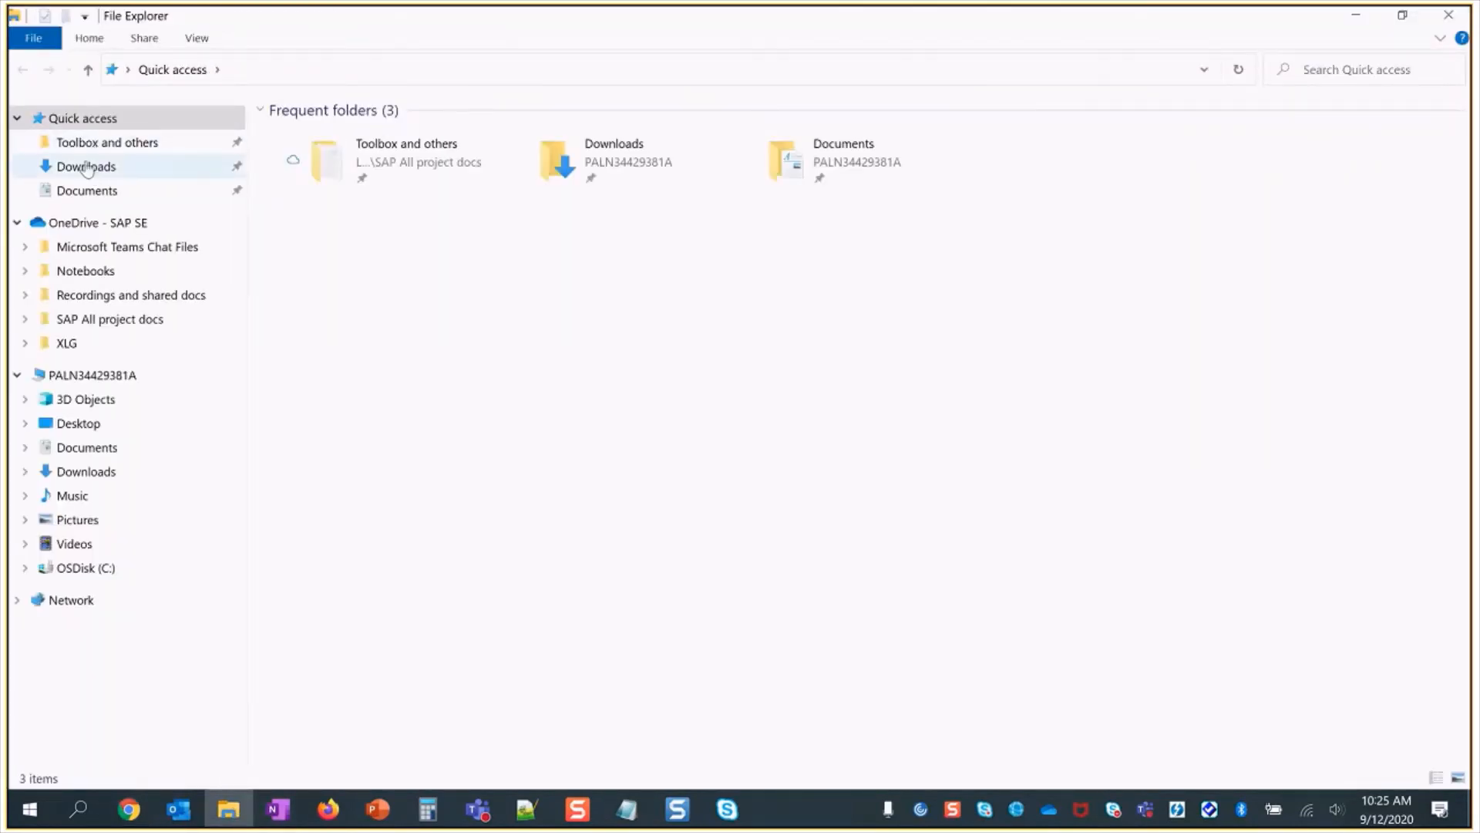
pyautogui.click(86, 167)
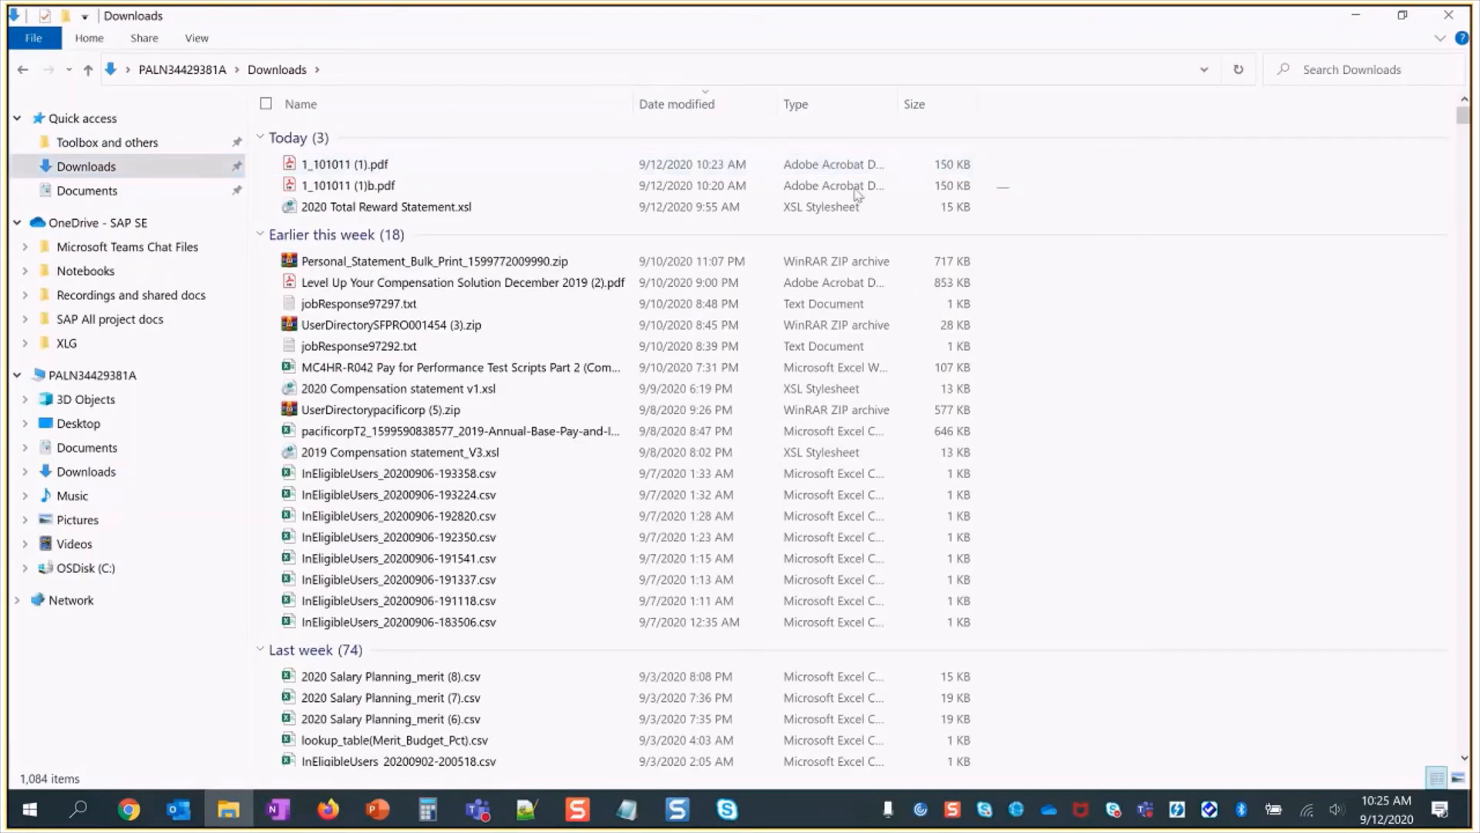
pyautogui.moveTo(857, 195); pyautogui.dragTo(408, 161)
pyautogui.press('Delete')
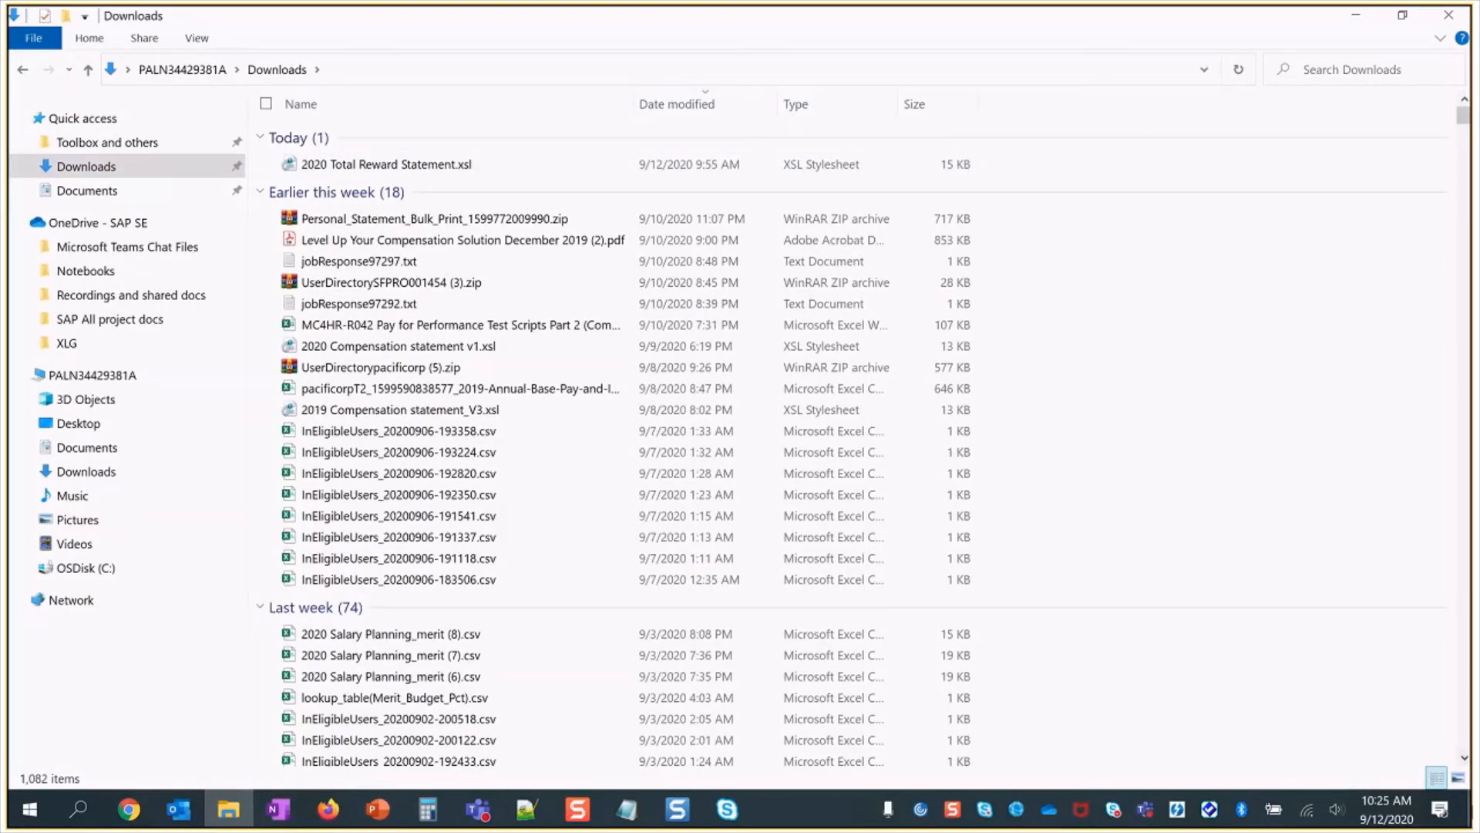
# - Show the desktop and empty the Recycle Bin, permanently deleting its items
pyautogui.click(1440, 809)
pyautogui.click(1471, 811)
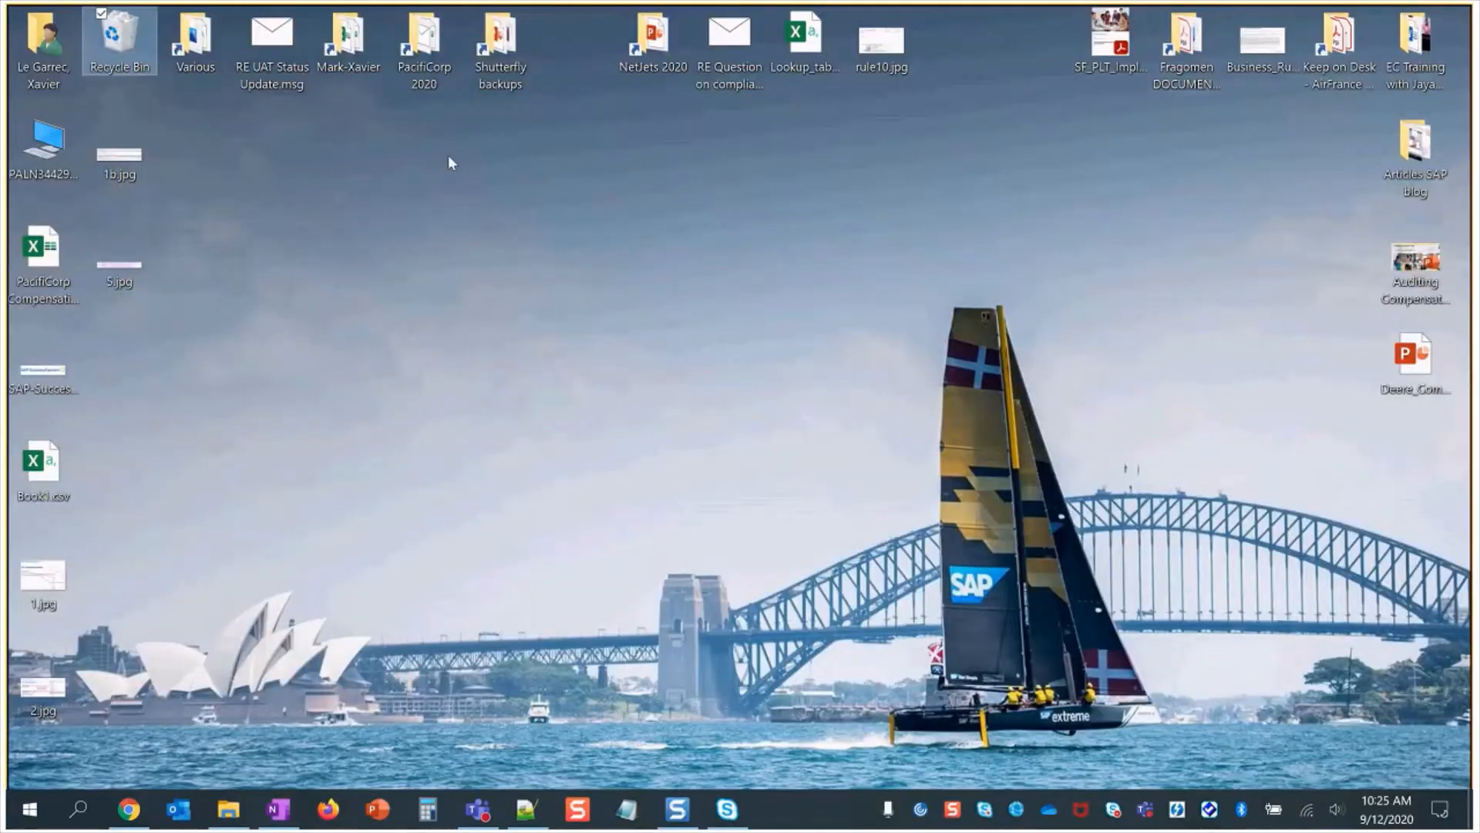
pyautogui.hotkey('shift', 'Delete')
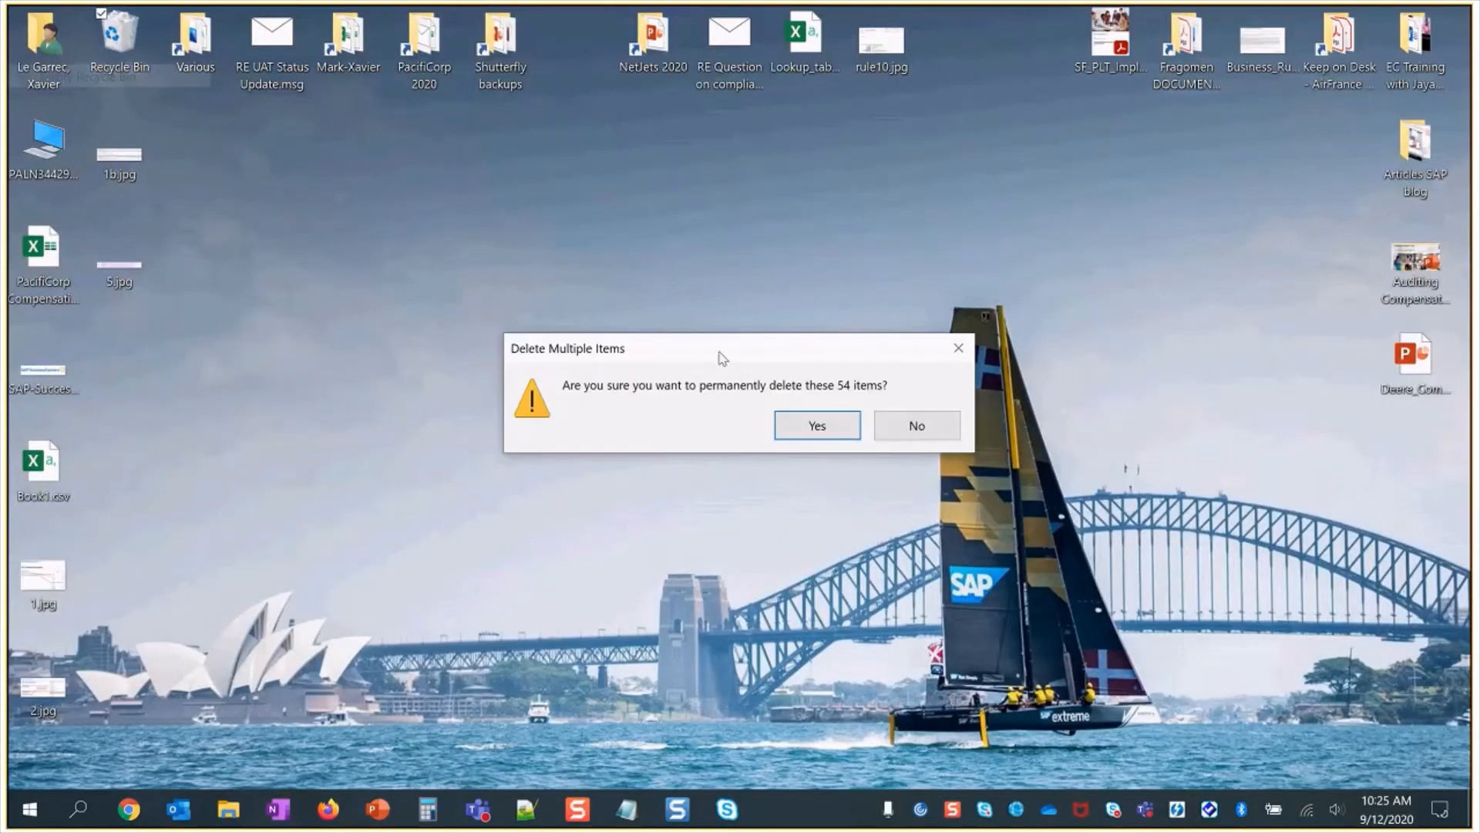
pyautogui.click(816, 425)
# - Return to Chrome and print the 2020 Total Reward template's statements for download as Multiple Small PDF(s)
pyautogui.click(128, 809)
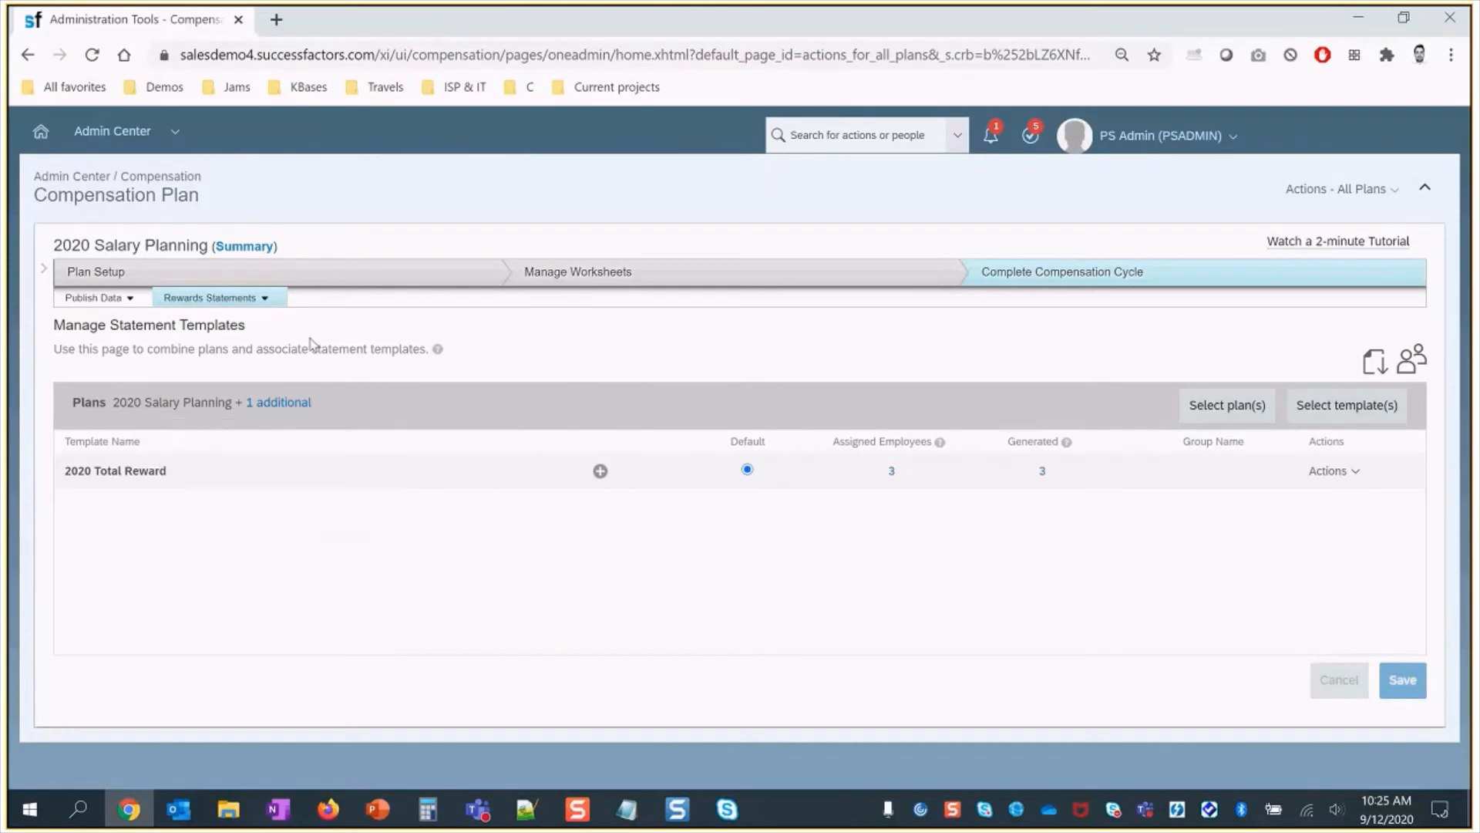
pyautogui.click(1328, 471)
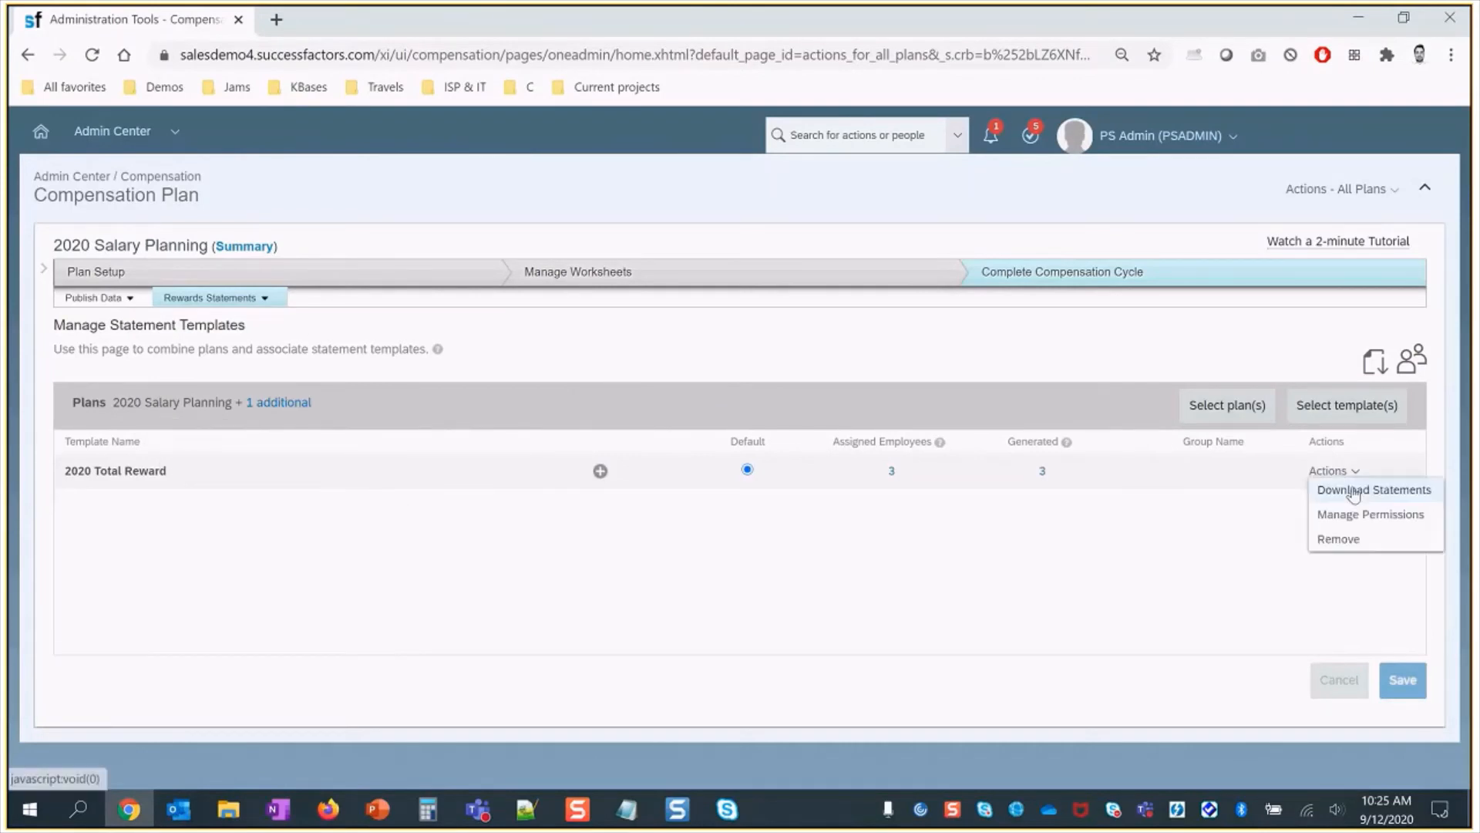
pyautogui.click(1315, 486)
pyautogui.click(448, 466)
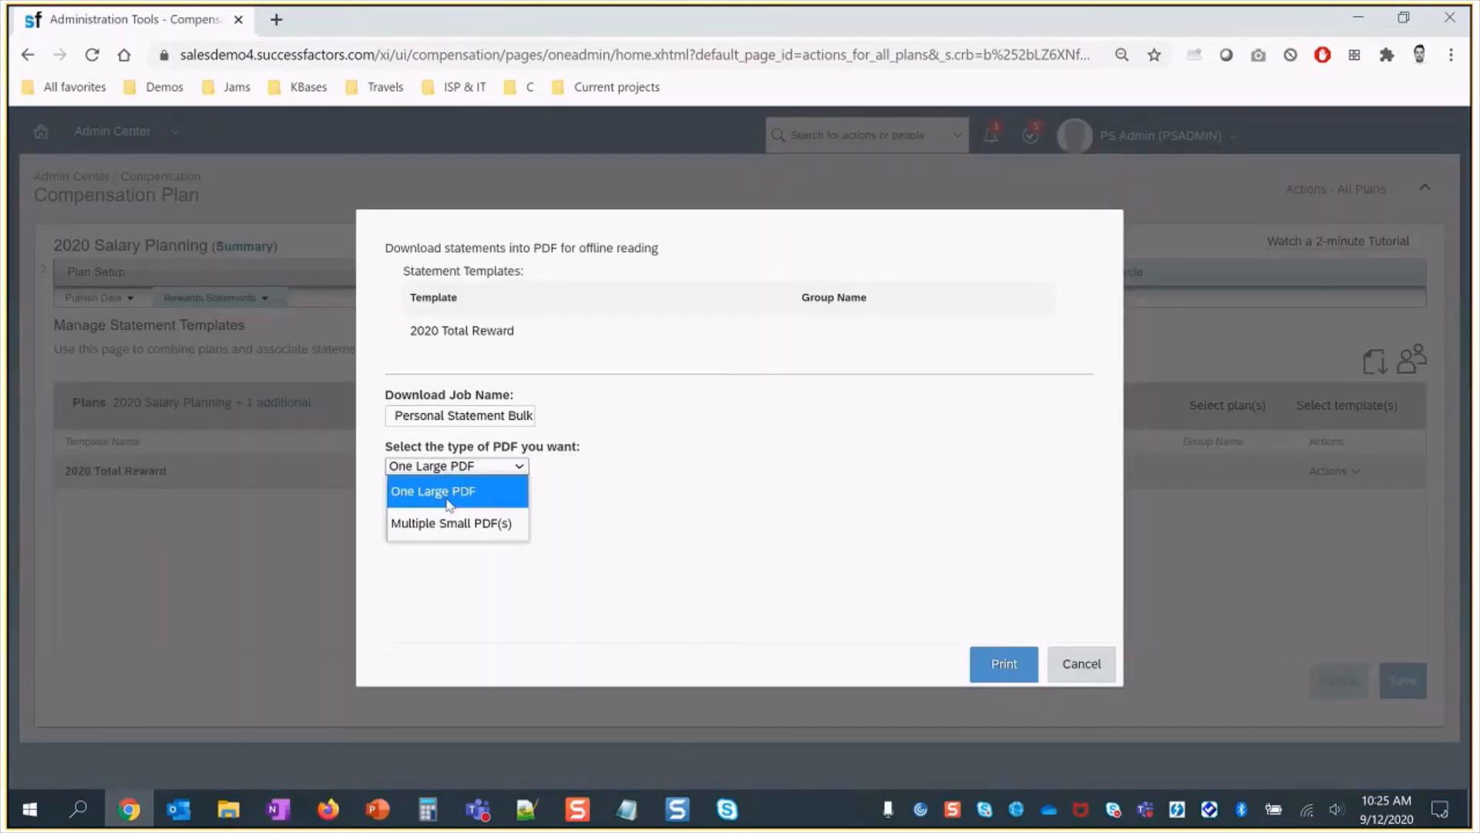
pyautogui.click(451, 524)
pyautogui.click(1005, 668)
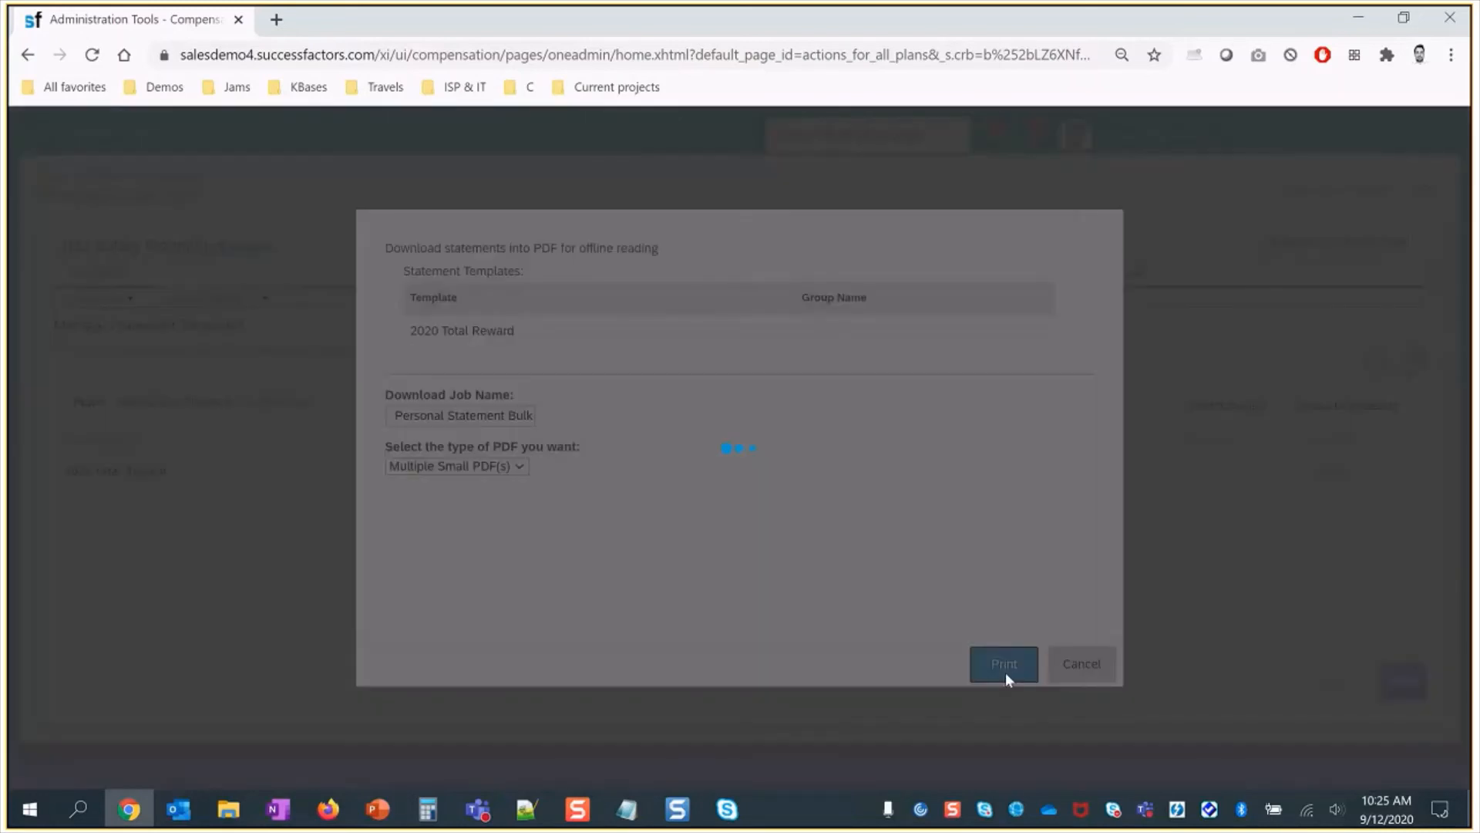
# - Open the scheduled reports monitoring page and refresh it until the new Personal Statement Bulk Print job finishes
pyautogui.click(460, 353)
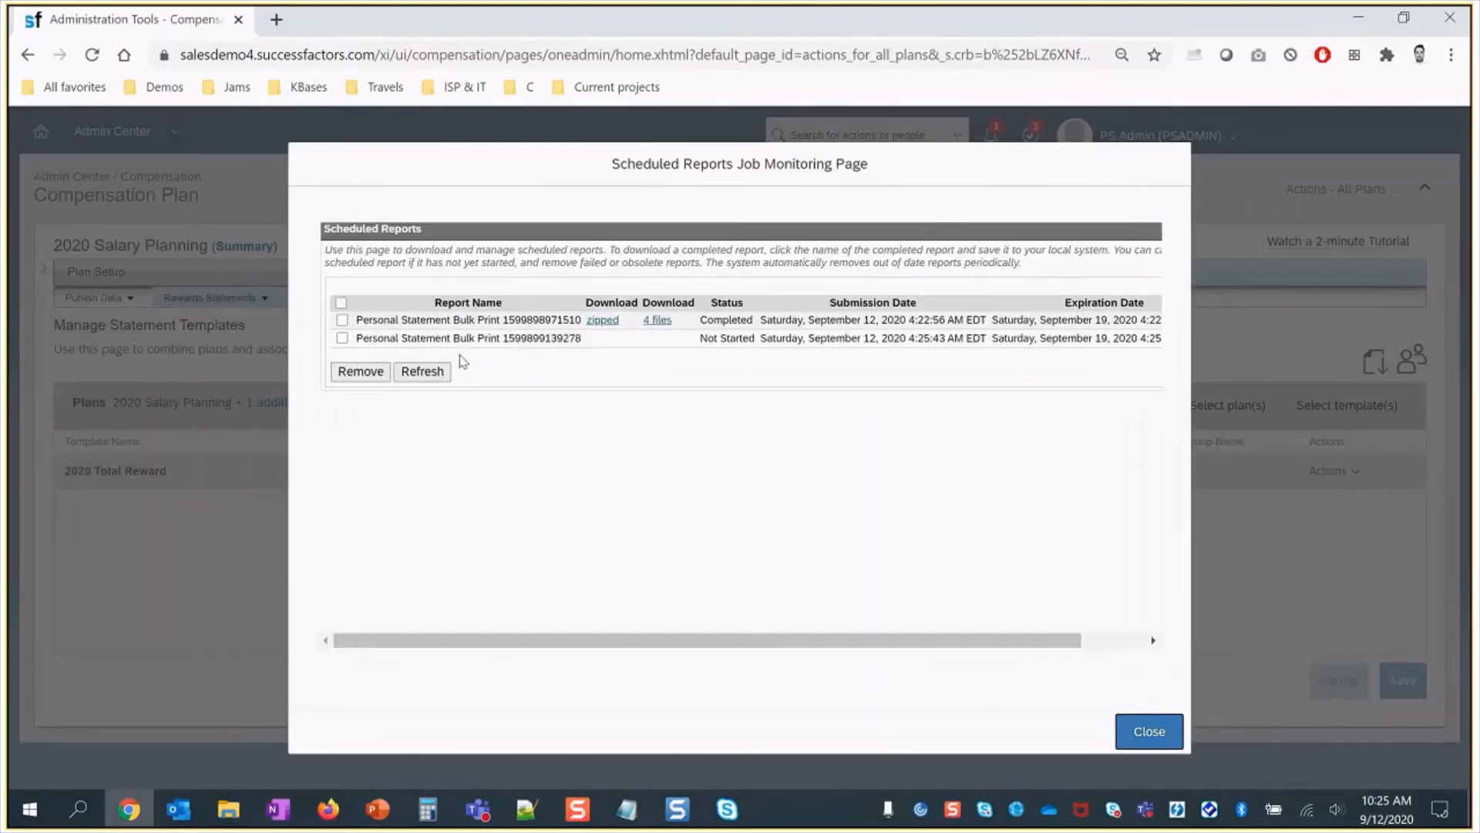
pyautogui.click(436, 374)
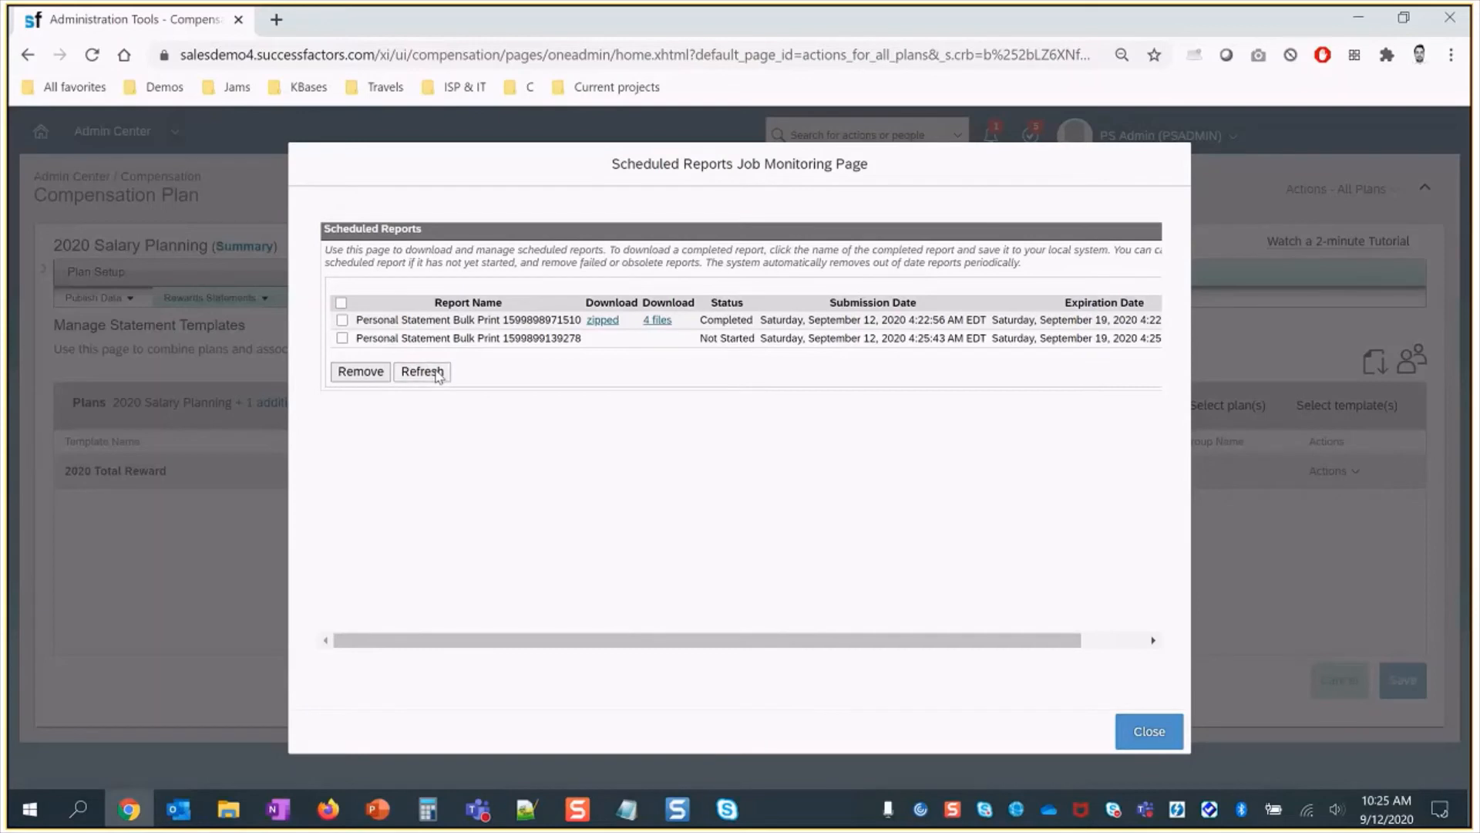
pyautogui.click(437, 374)
pyautogui.click(436, 378)
pyautogui.click(437, 378)
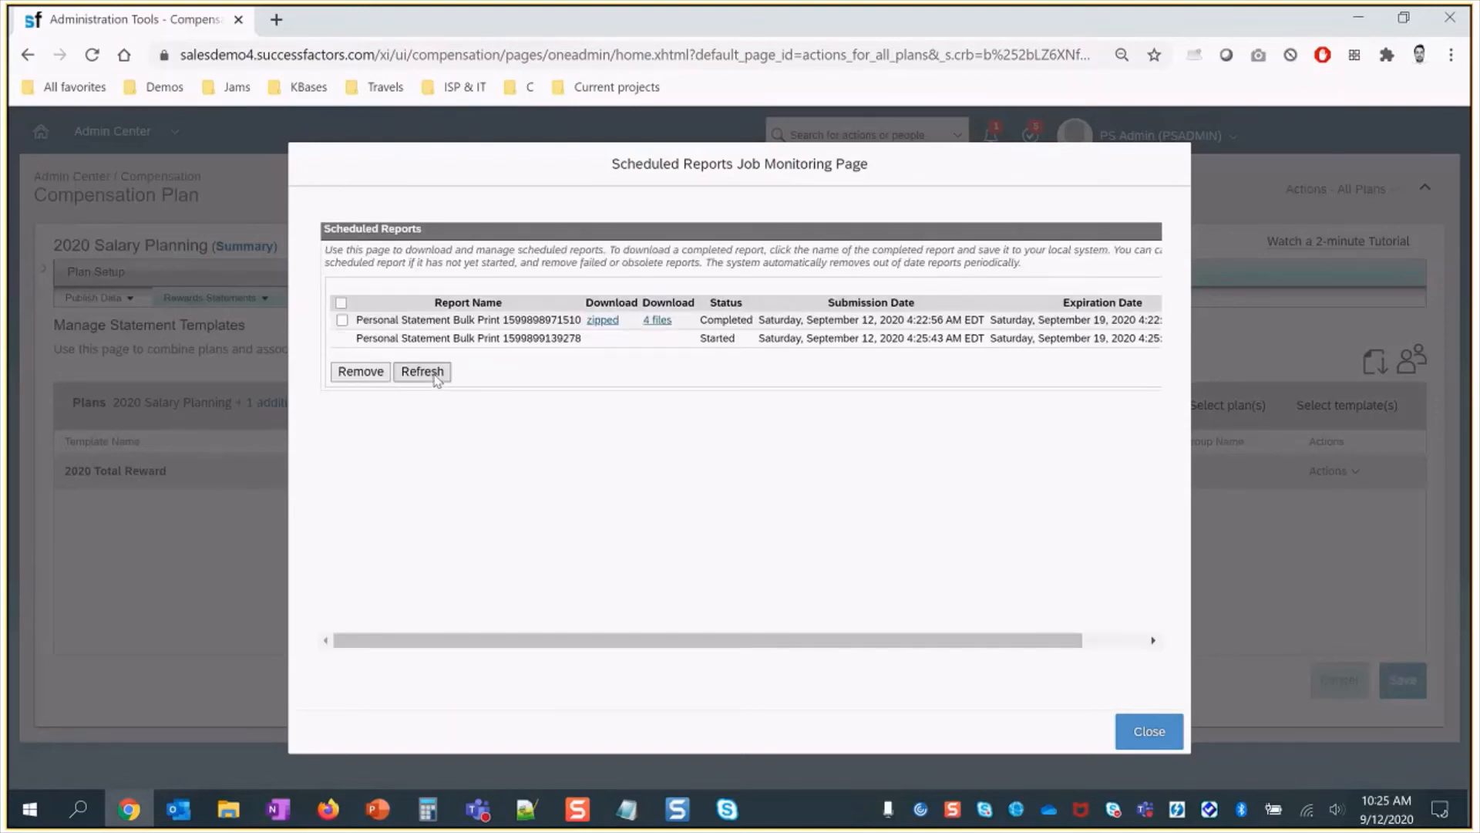
pyautogui.click(437, 378)
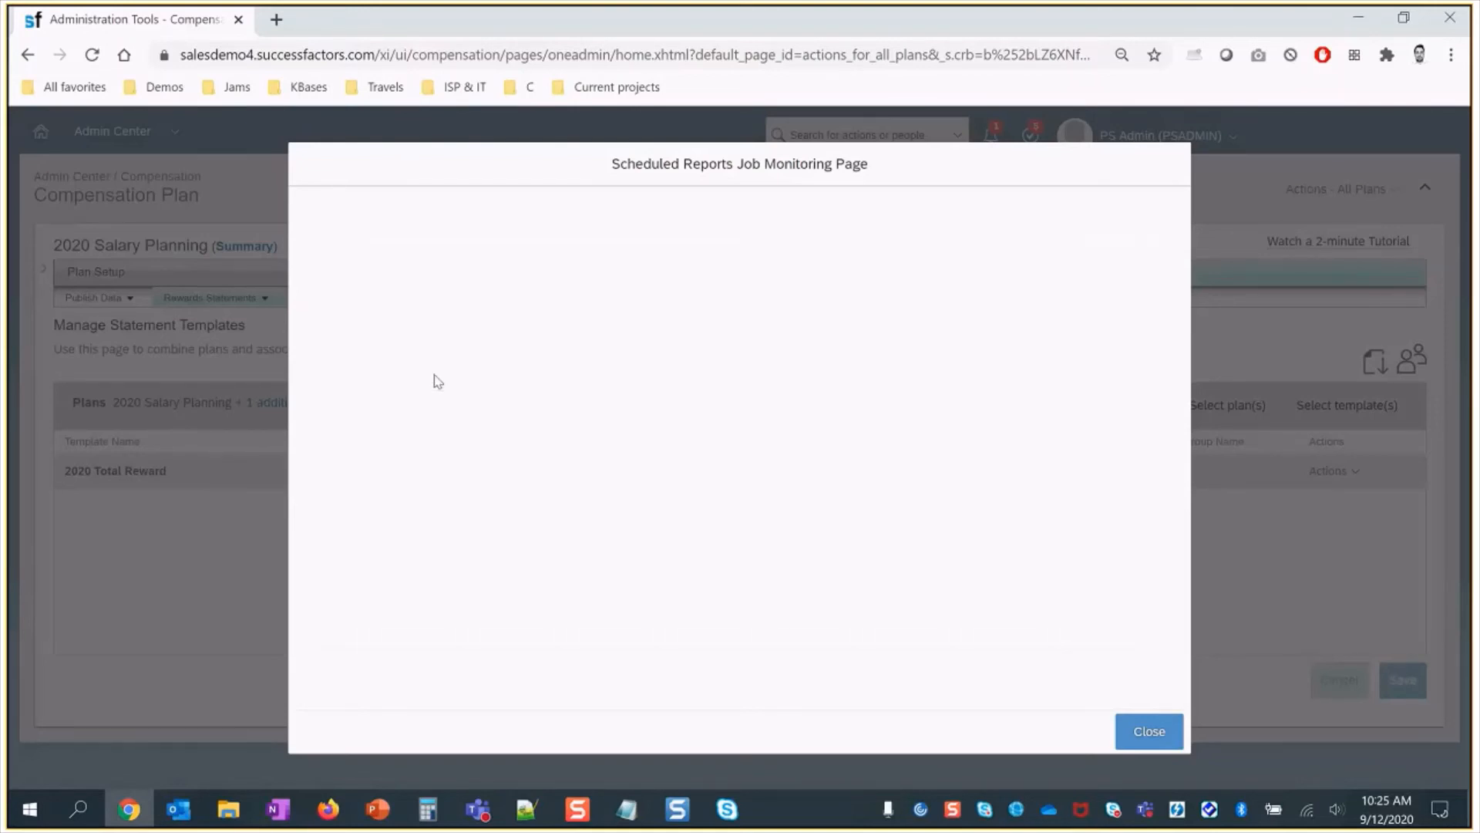
# - Download the first employee's statement PDF from the newest bulk print job and open it
pyautogui.click(646, 344)
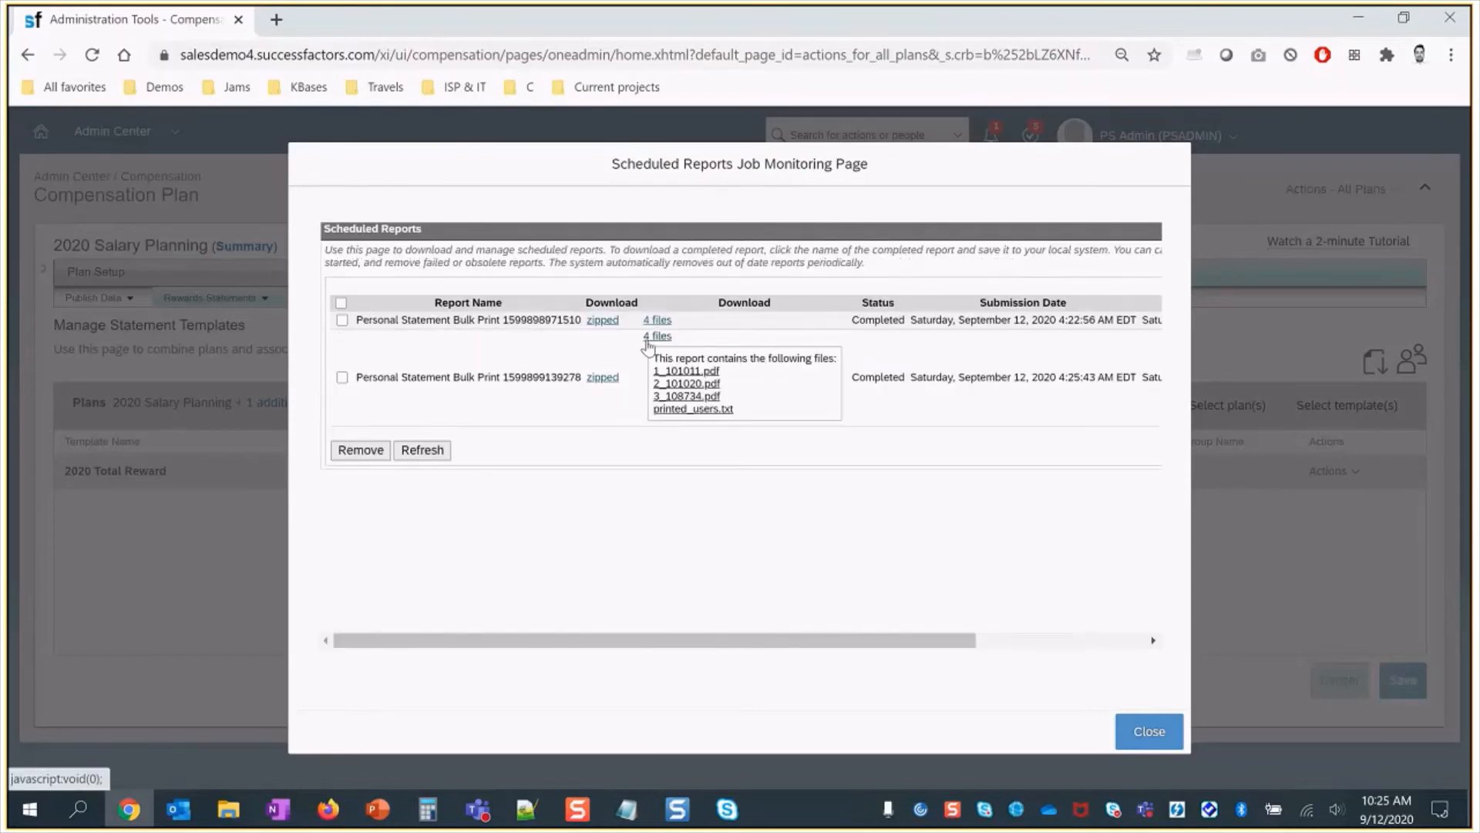
pyautogui.click(682, 372)
pyautogui.click(135, 767)
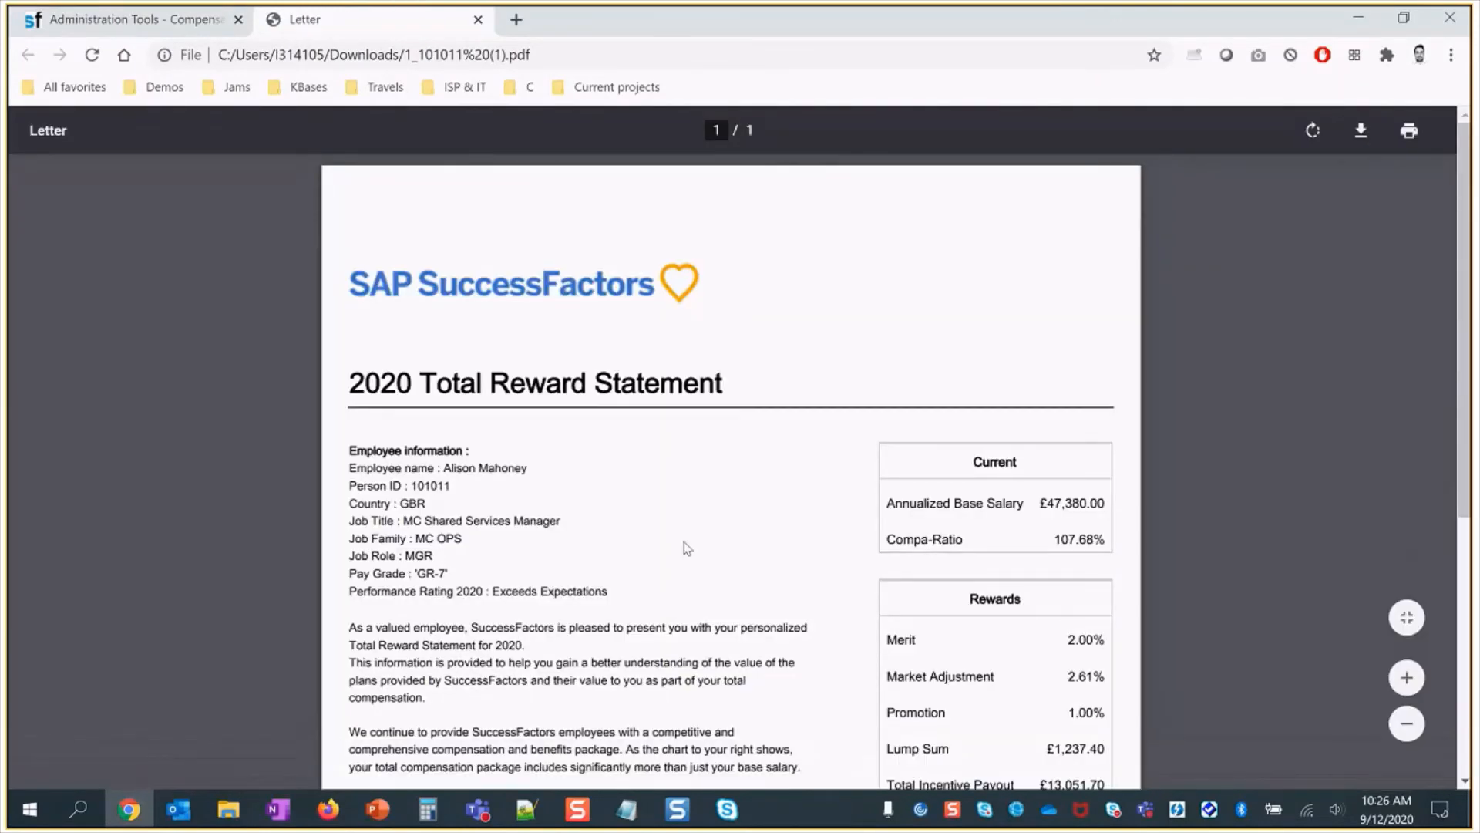
# - Examine the statement's layout and its employee information block, especially the pay grade value
pyautogui.scroll(-4, 687, 548)
pyautogui.scroll(-2, 688, 549)
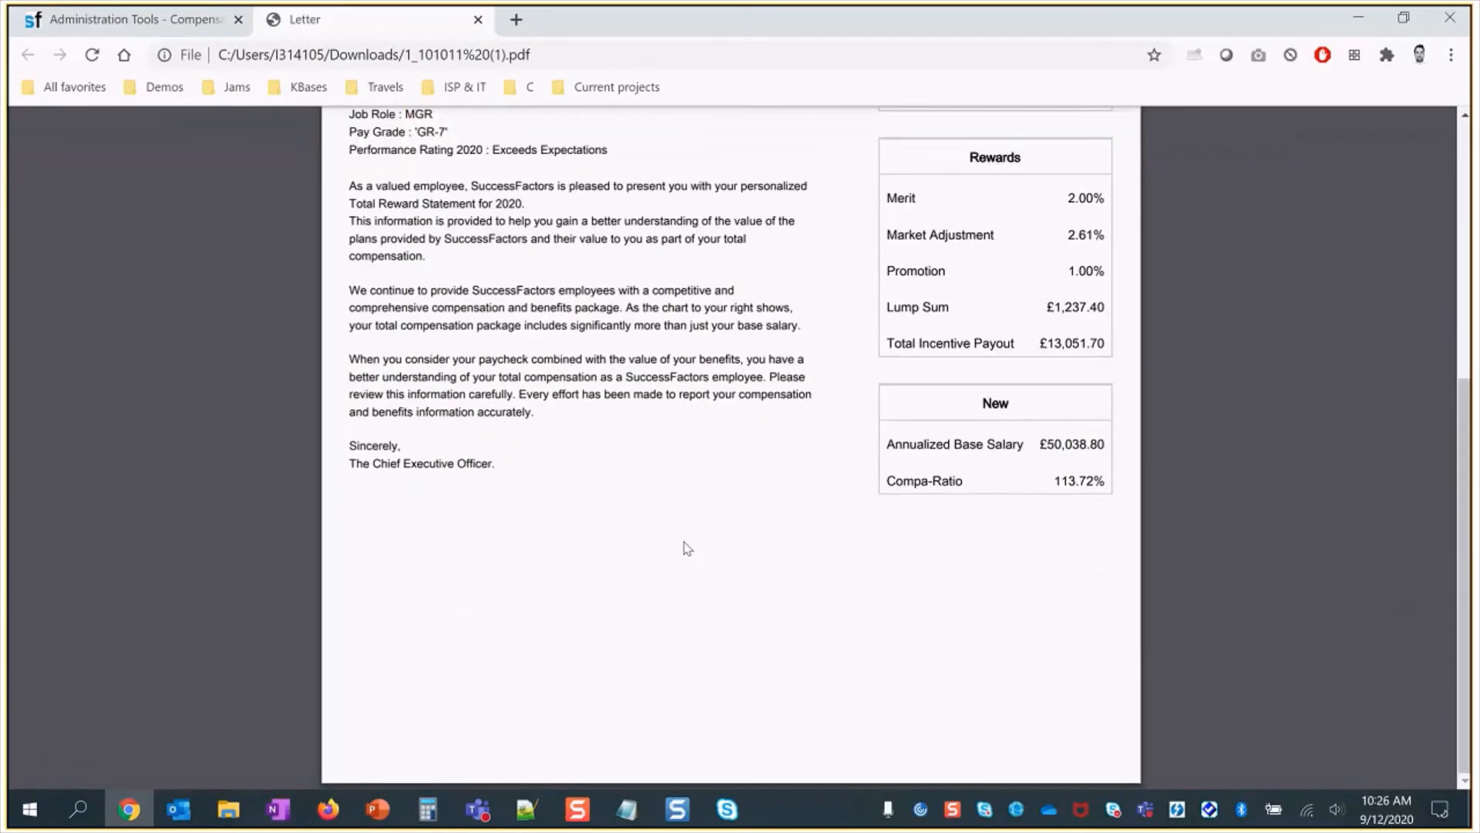
pyautogui.scroll(4, 687, 548)
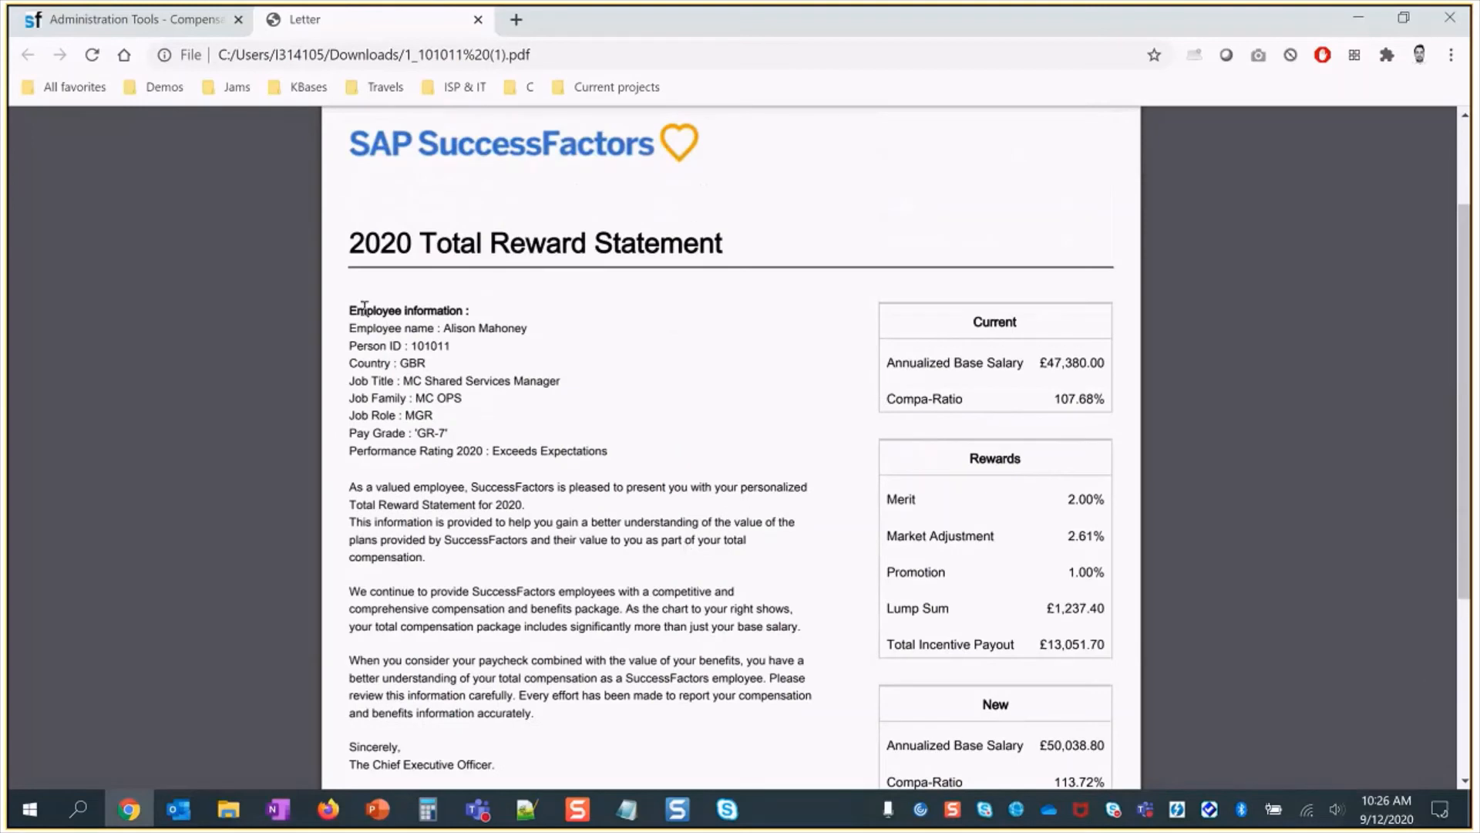
pyautogui.moveTo(351, 310); pyautogui.dragTo(684, 574)
pyautogui.click(686, 593)
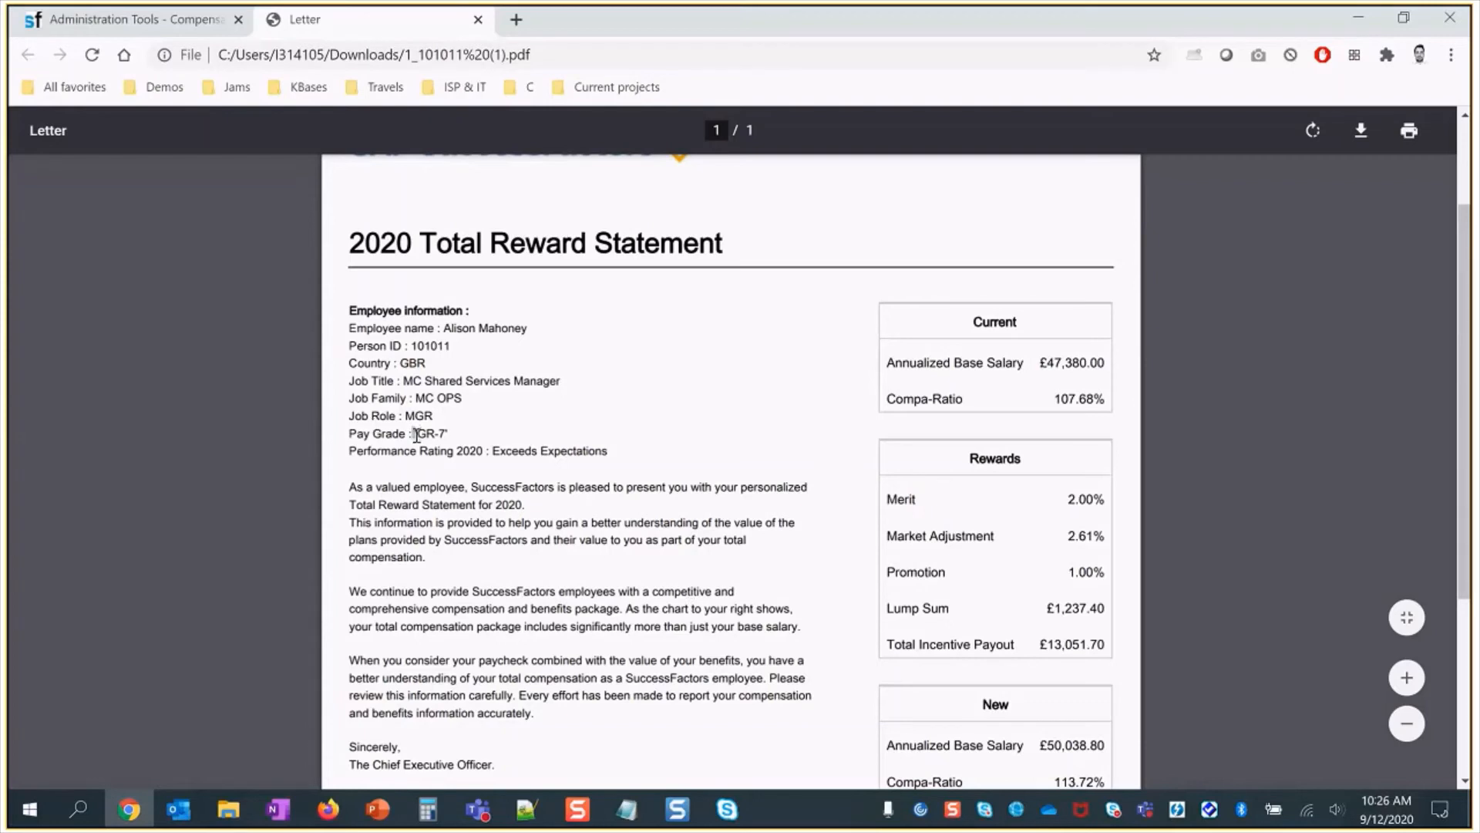
pyautogui.moveTo(414, 434); pyautogui.dragTo(442, 434)
pyautogui.click(549, 447)
pyautogui.scroll(-4, 737, 509)
pyautogui.scroll(4, 737, 510)
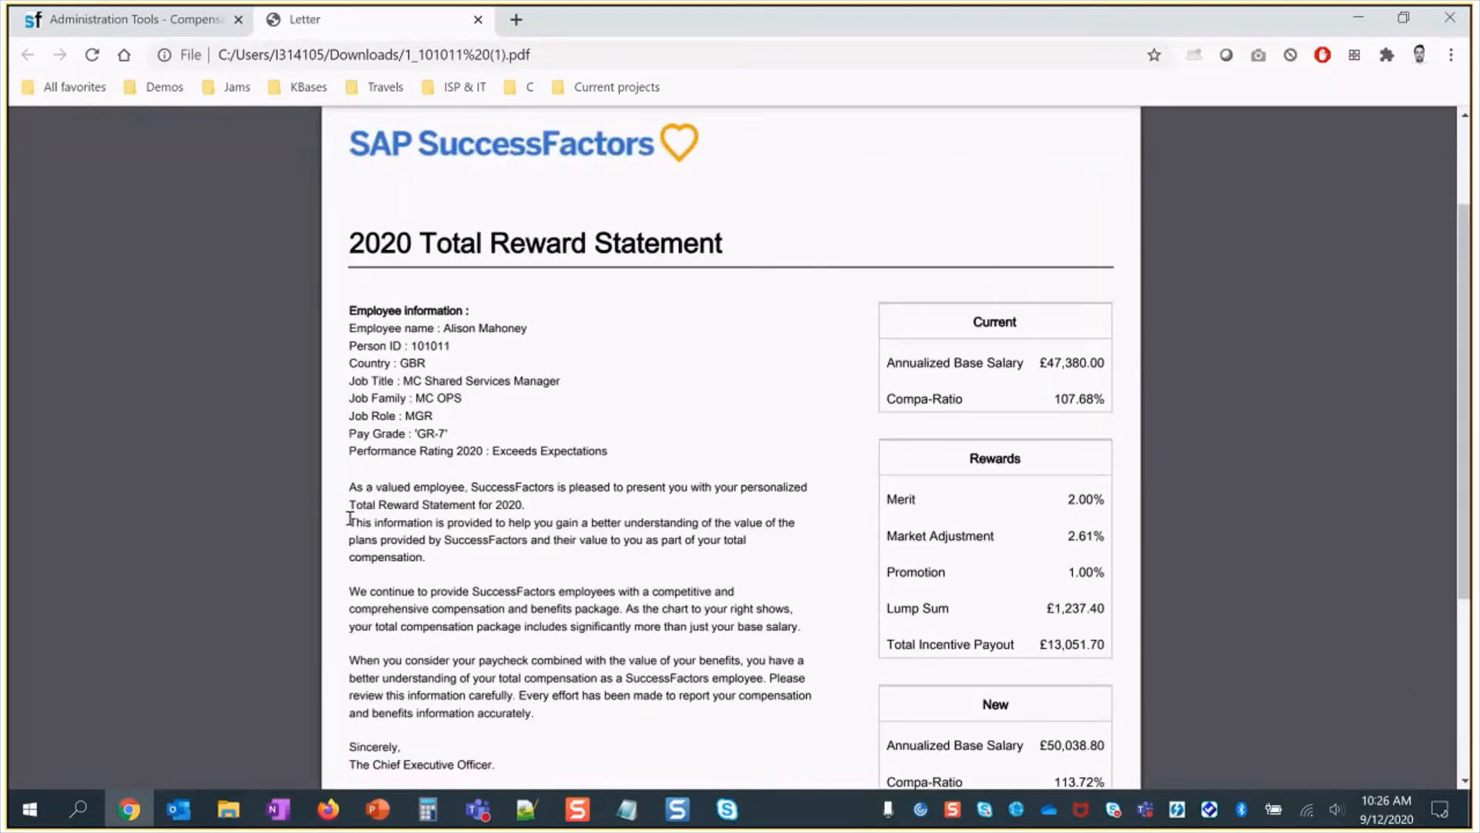
# - Review the statement's letter paragraphs and its Current, Rewards and New tables, and close the PDF
pyautogui.moveTo(353, 487); pyautogui.dragTo(442, 542)
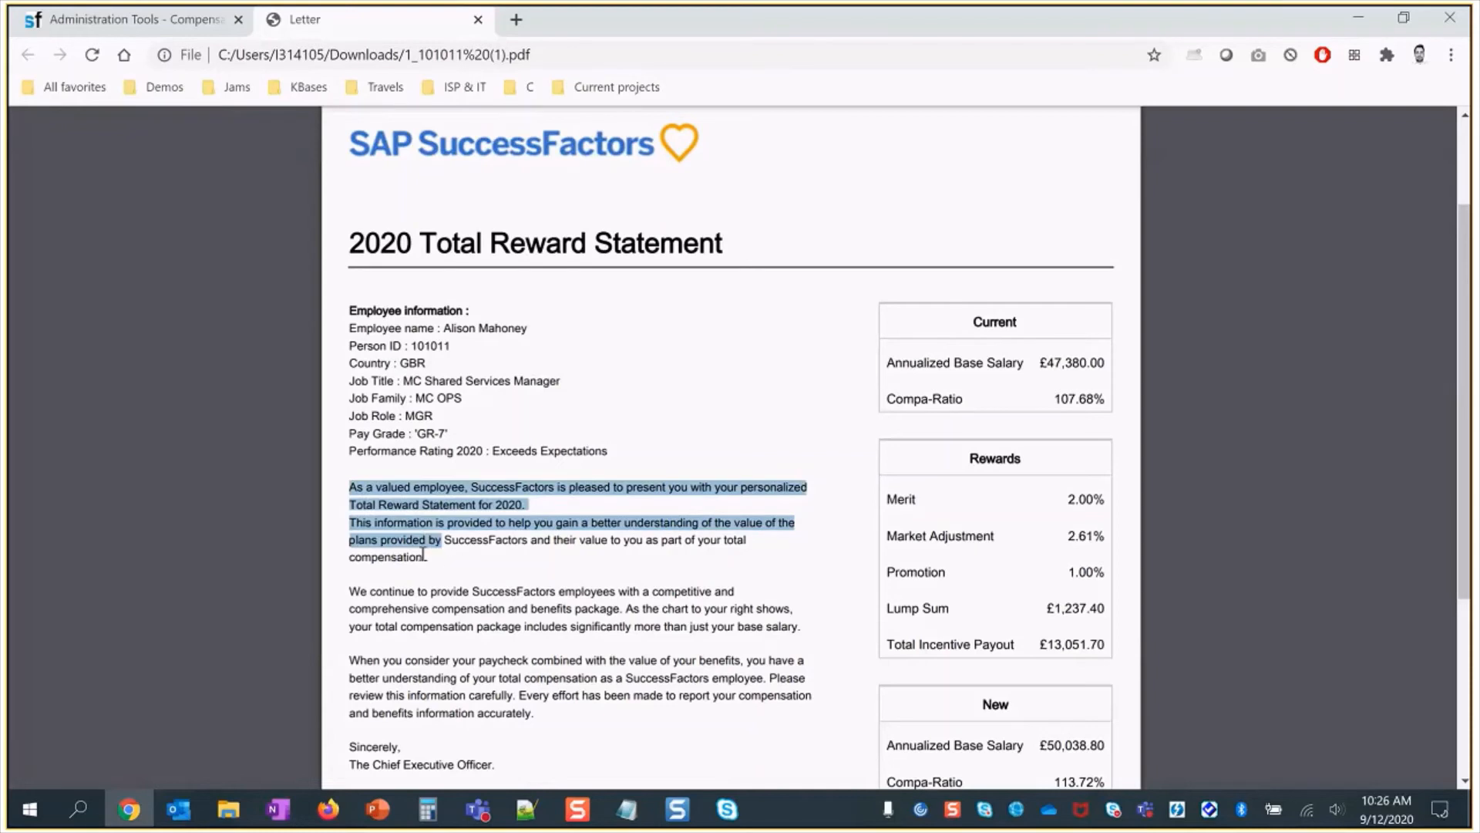
pyautogui.click(351, 517)
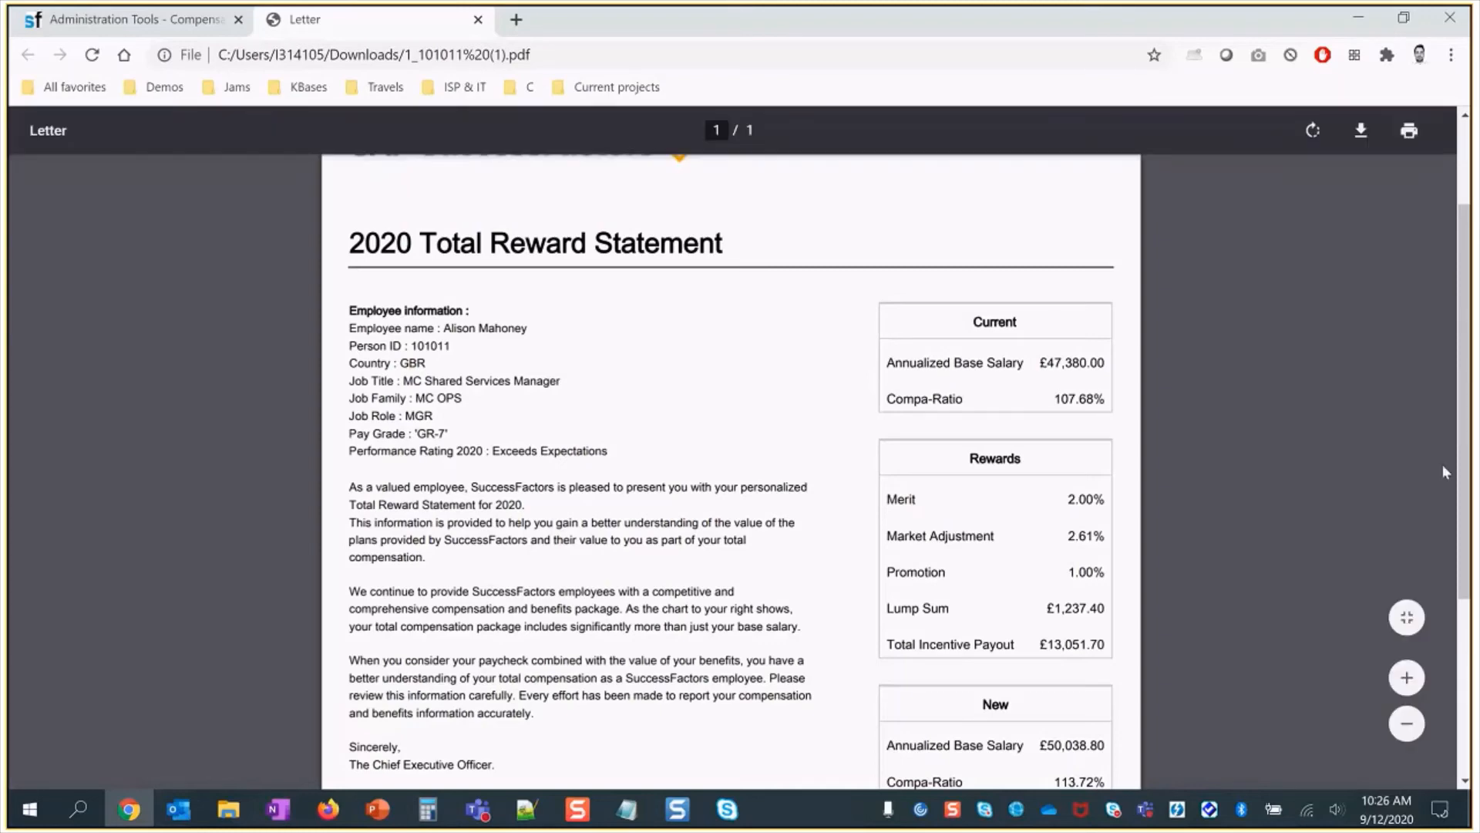
pyautogui.scroll(-1, 1465, 530)
pyautogui.scroll(-1, 1465, 530)
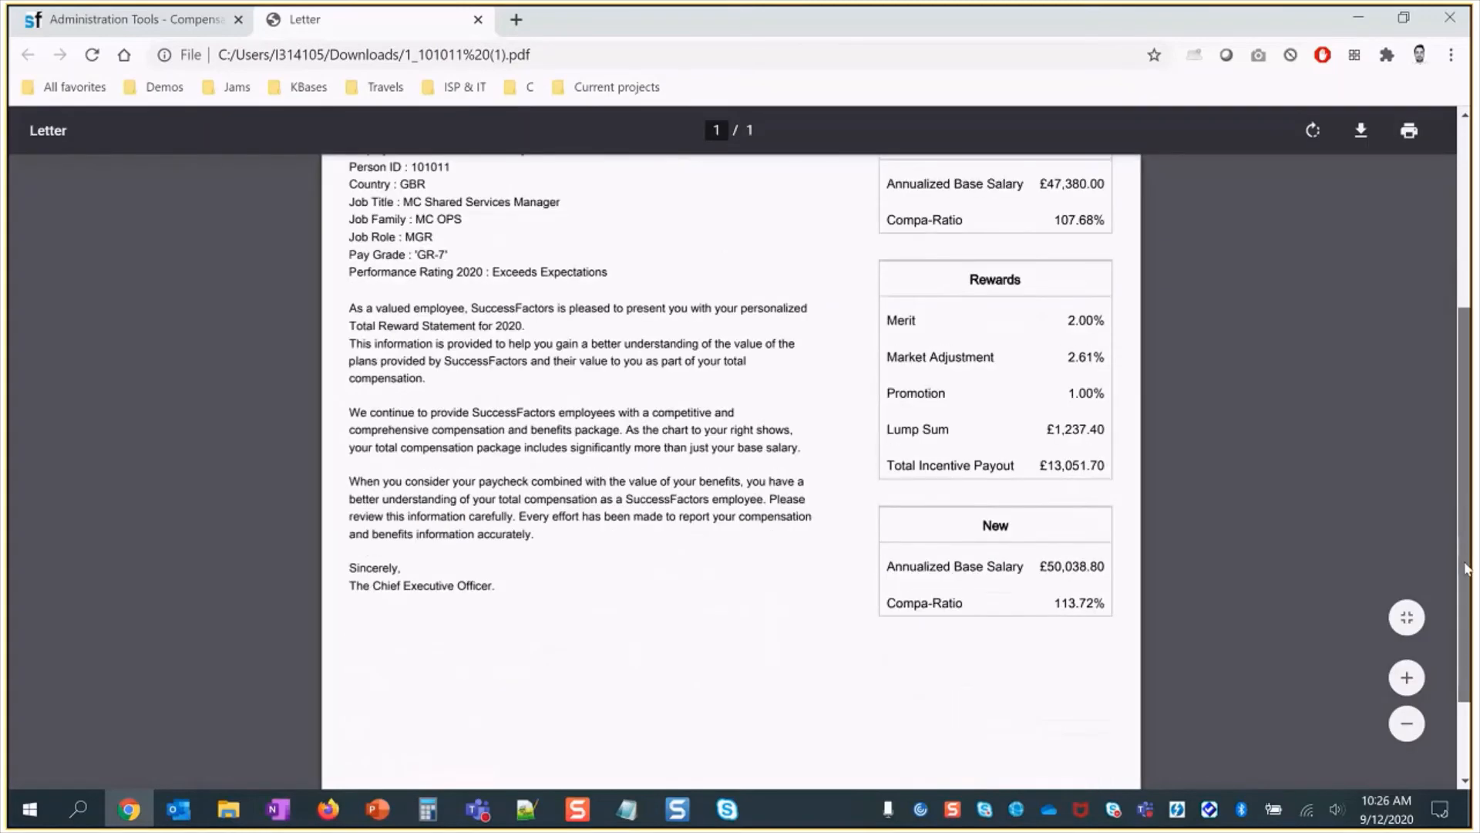
pyautogui.scroll(2, 1125, 360)
pyautogui.scroll(1, 1125, 360)
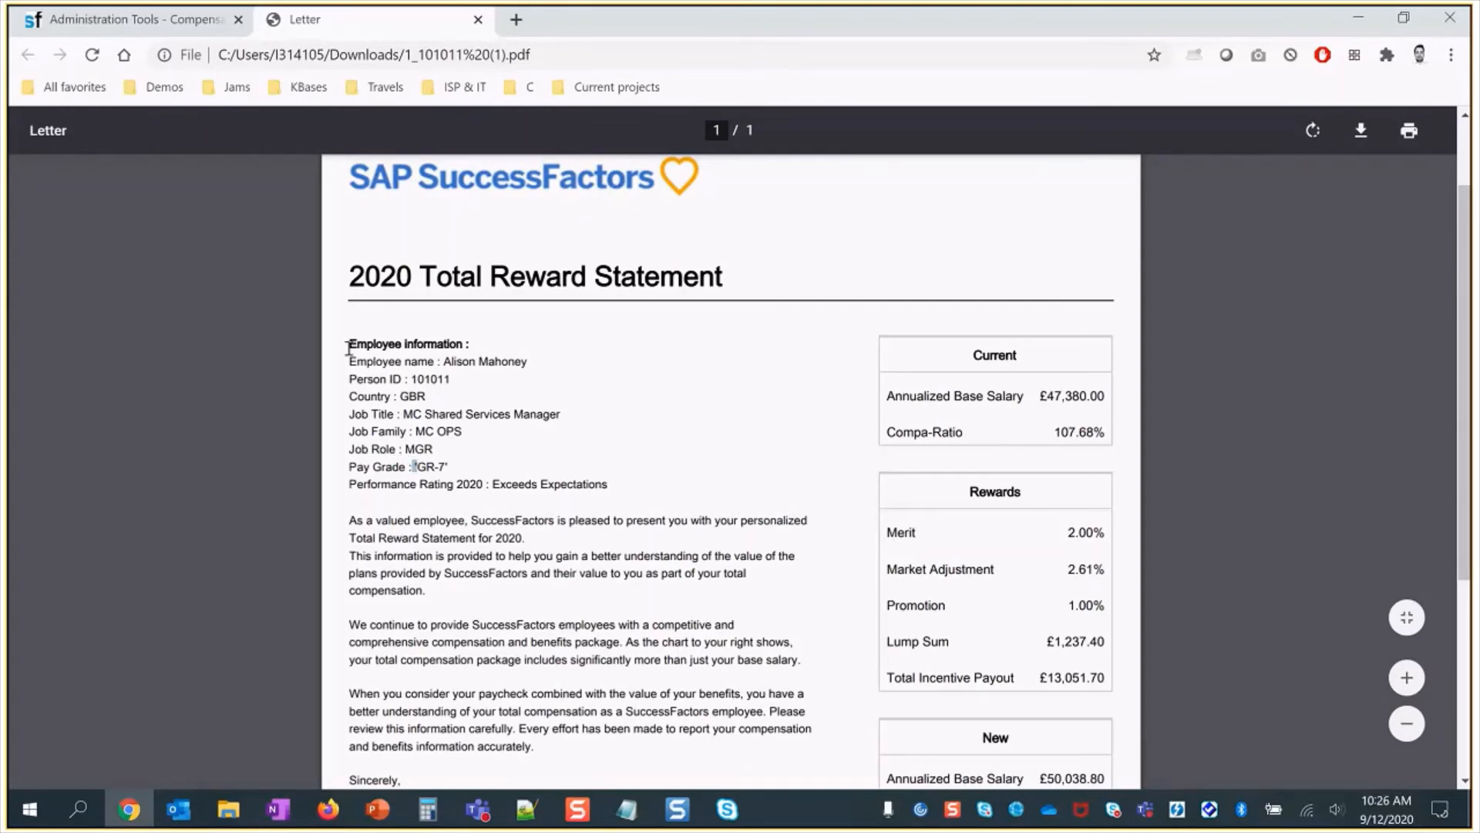
pyautogui.scroll(-5, 521, 578)
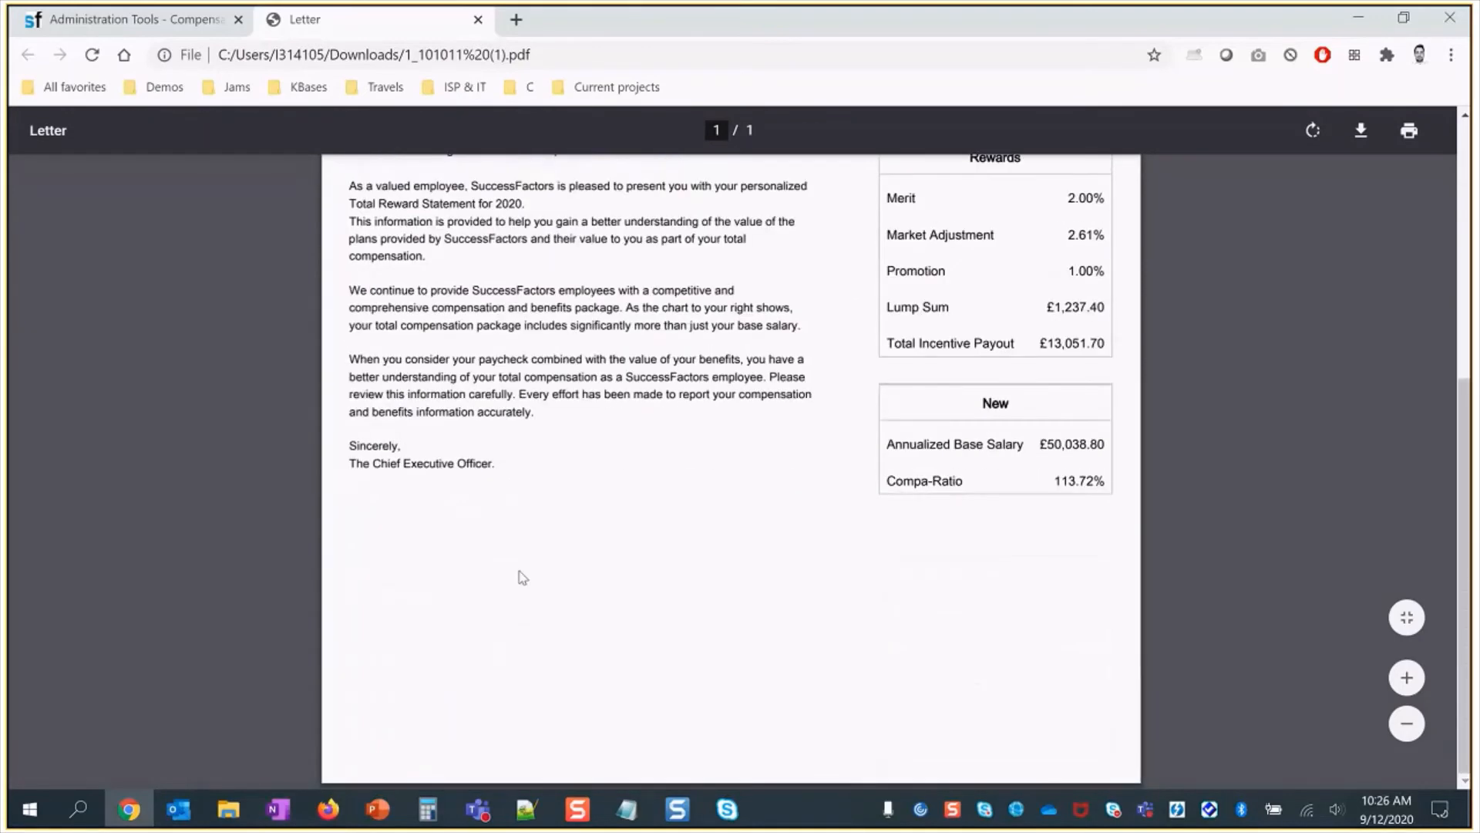
pyautogui.click(479, 21)
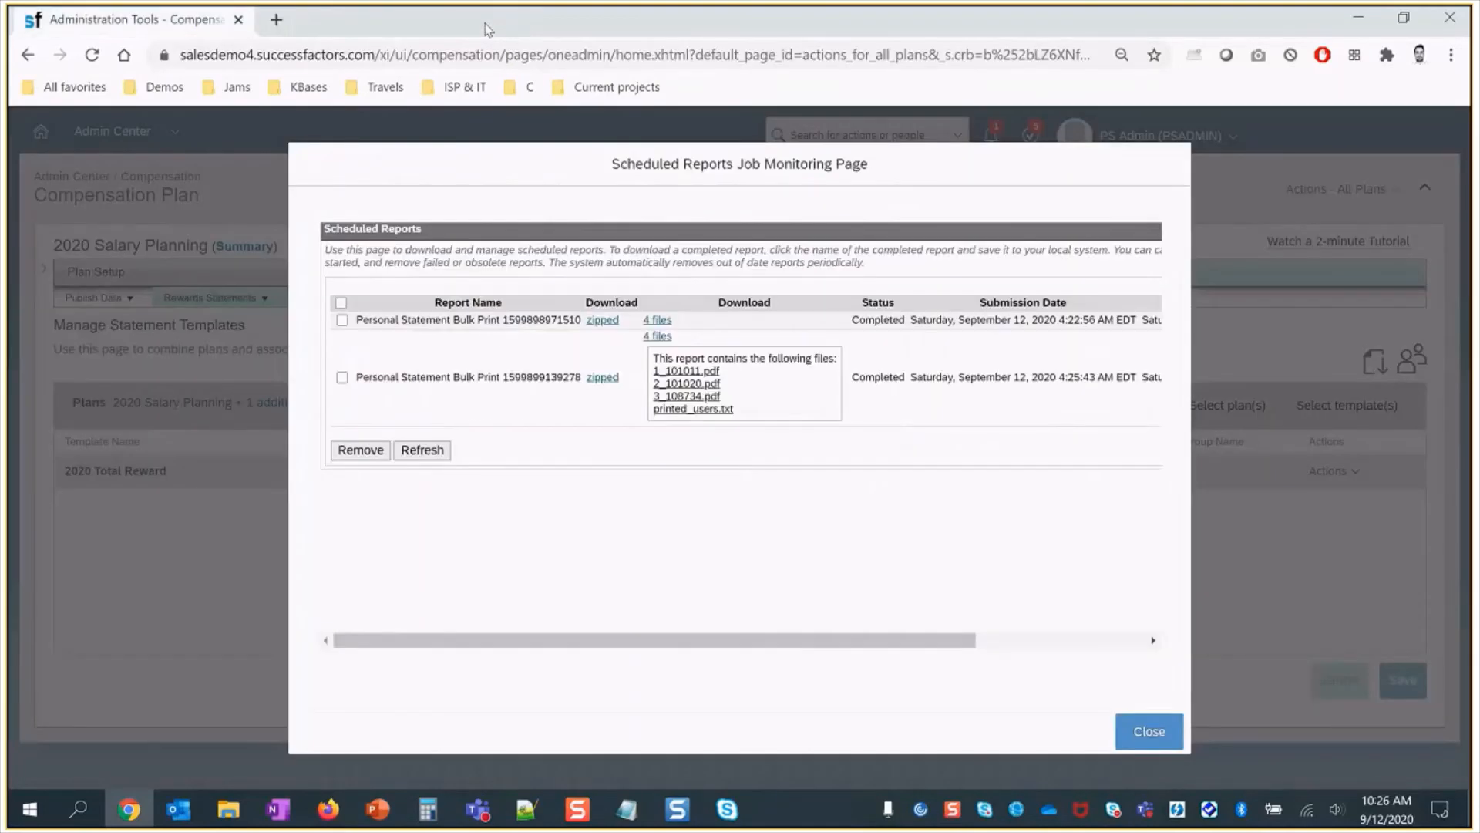
# - Switch to File Explorer, delete the newly downloaded statement PDF from Downloads and close the window
pyautogui.click(229, 809)
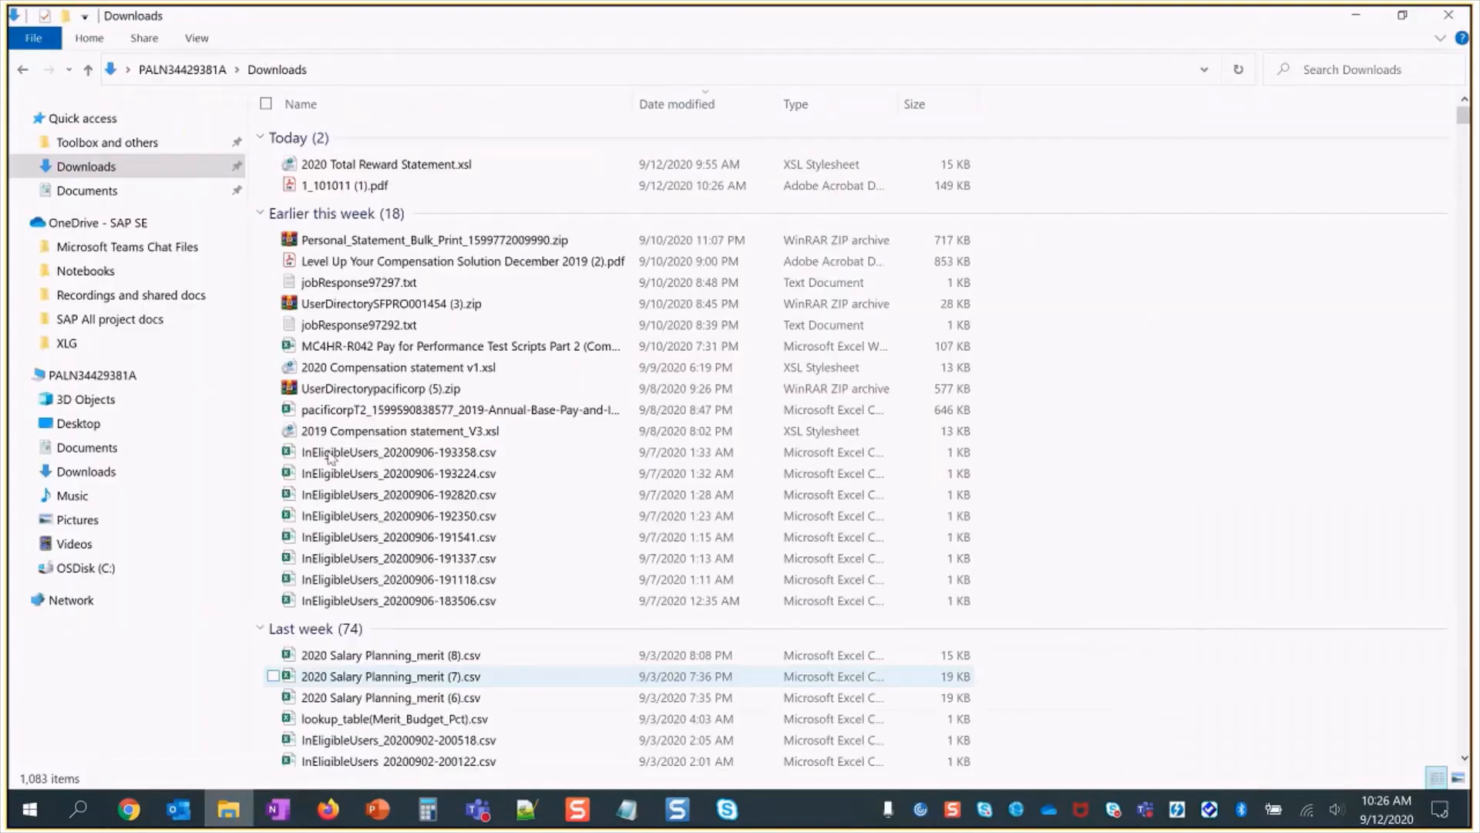
pyautogui.click(358, 187)
pyautogui.press('Delete')
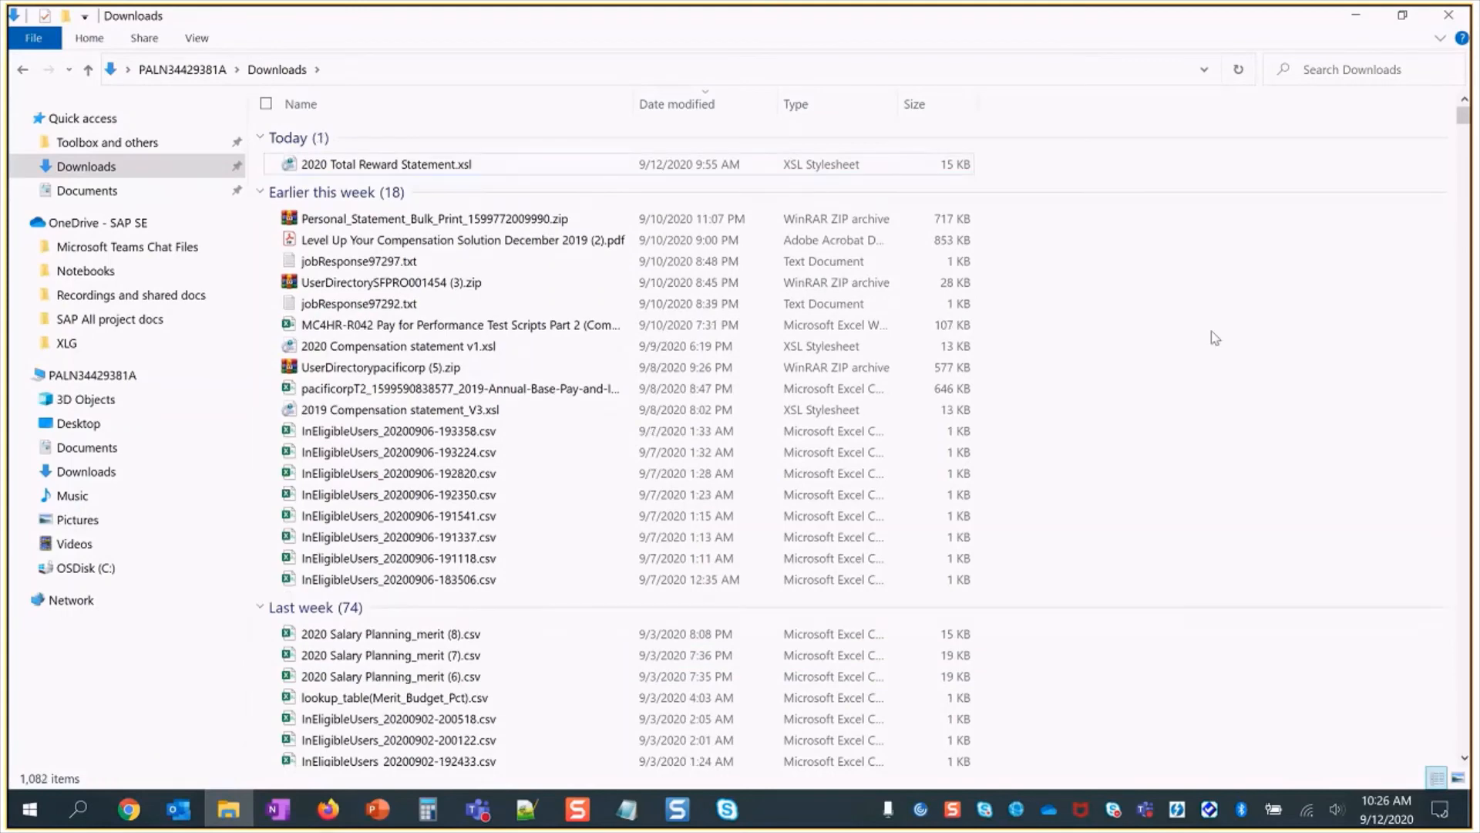
pyautogui.click(1446, 19)
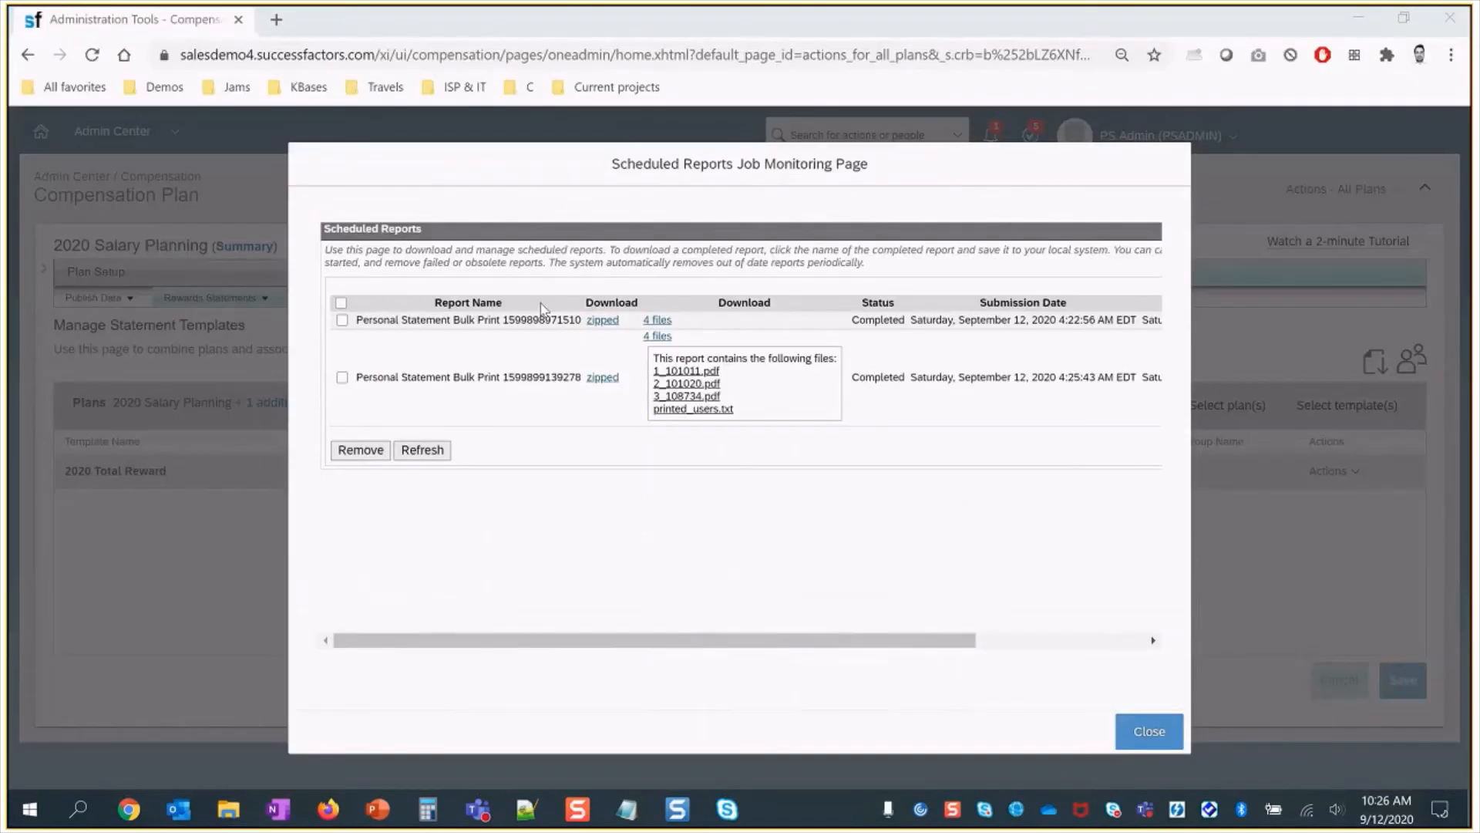
# - Confirm the permanent deletion of the statement PDF on the desktop, and remove all scheduled bulk print jobs from the job monitoring page
pyautogui.press('super+d')
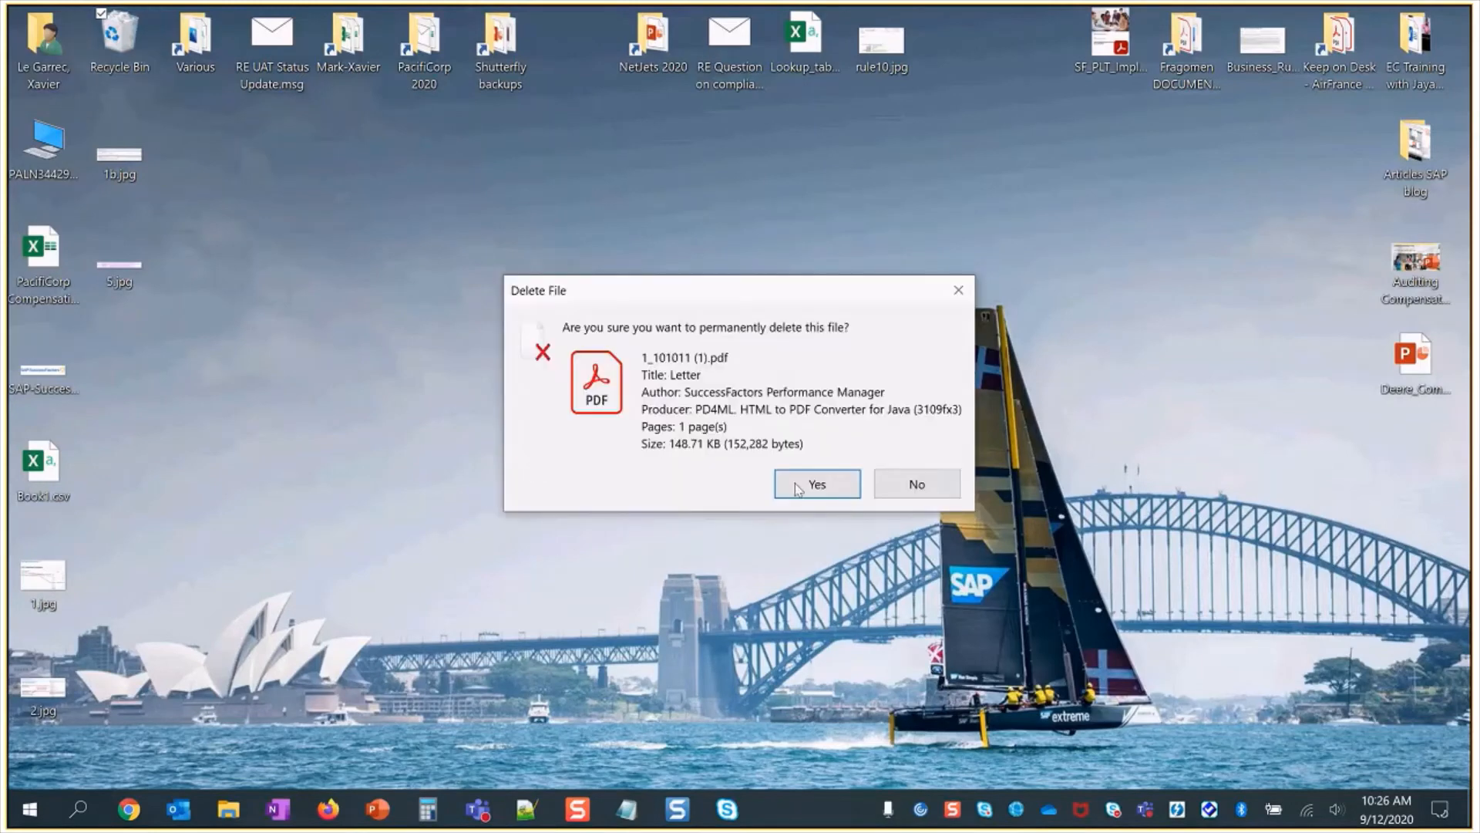
pyautogui.click(803, 488)
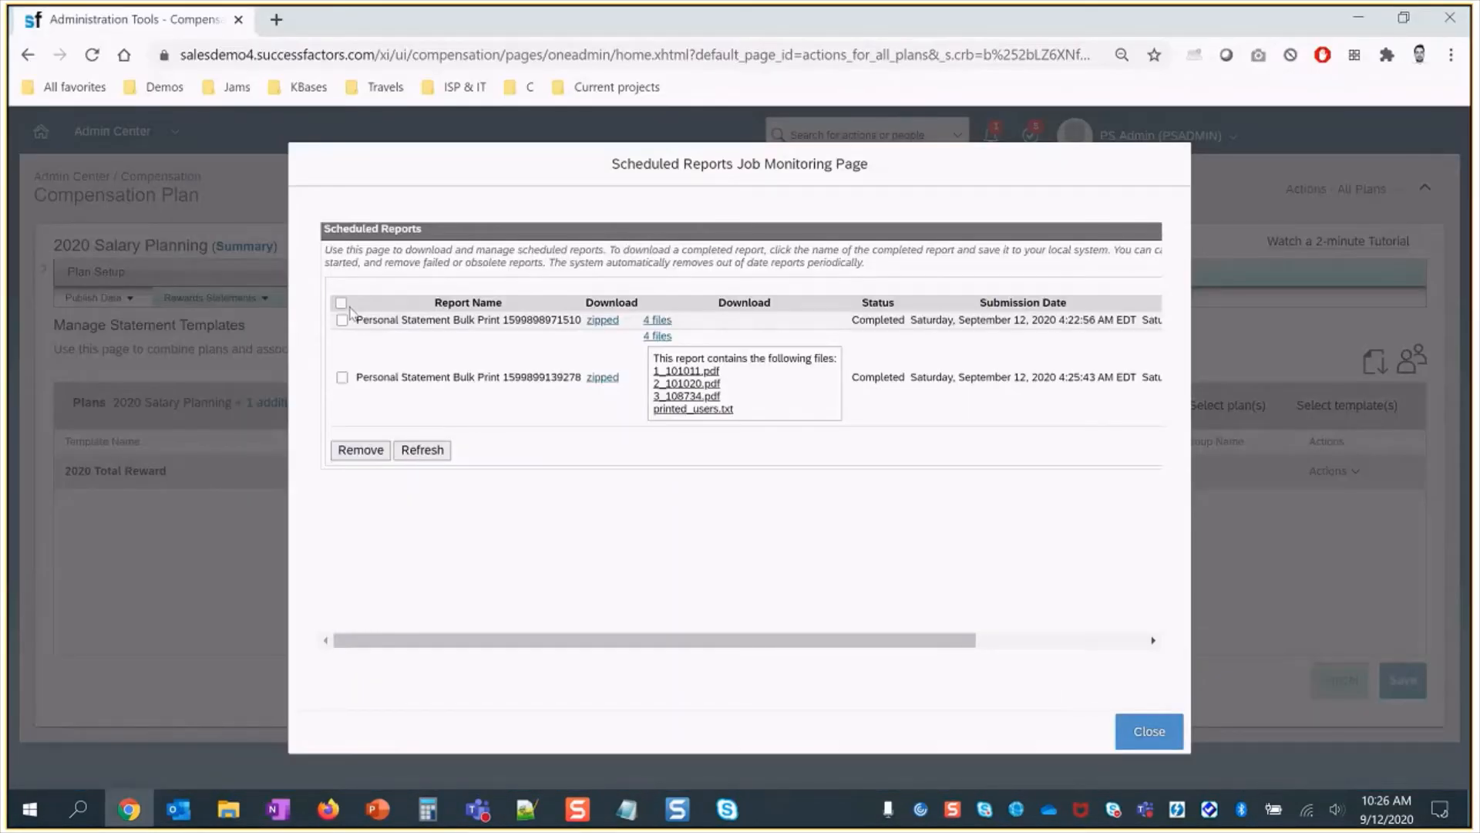
pyautogui.click(340, 303)
pyautogui.click(359, 450)
pyautogui.click(1148, 728)
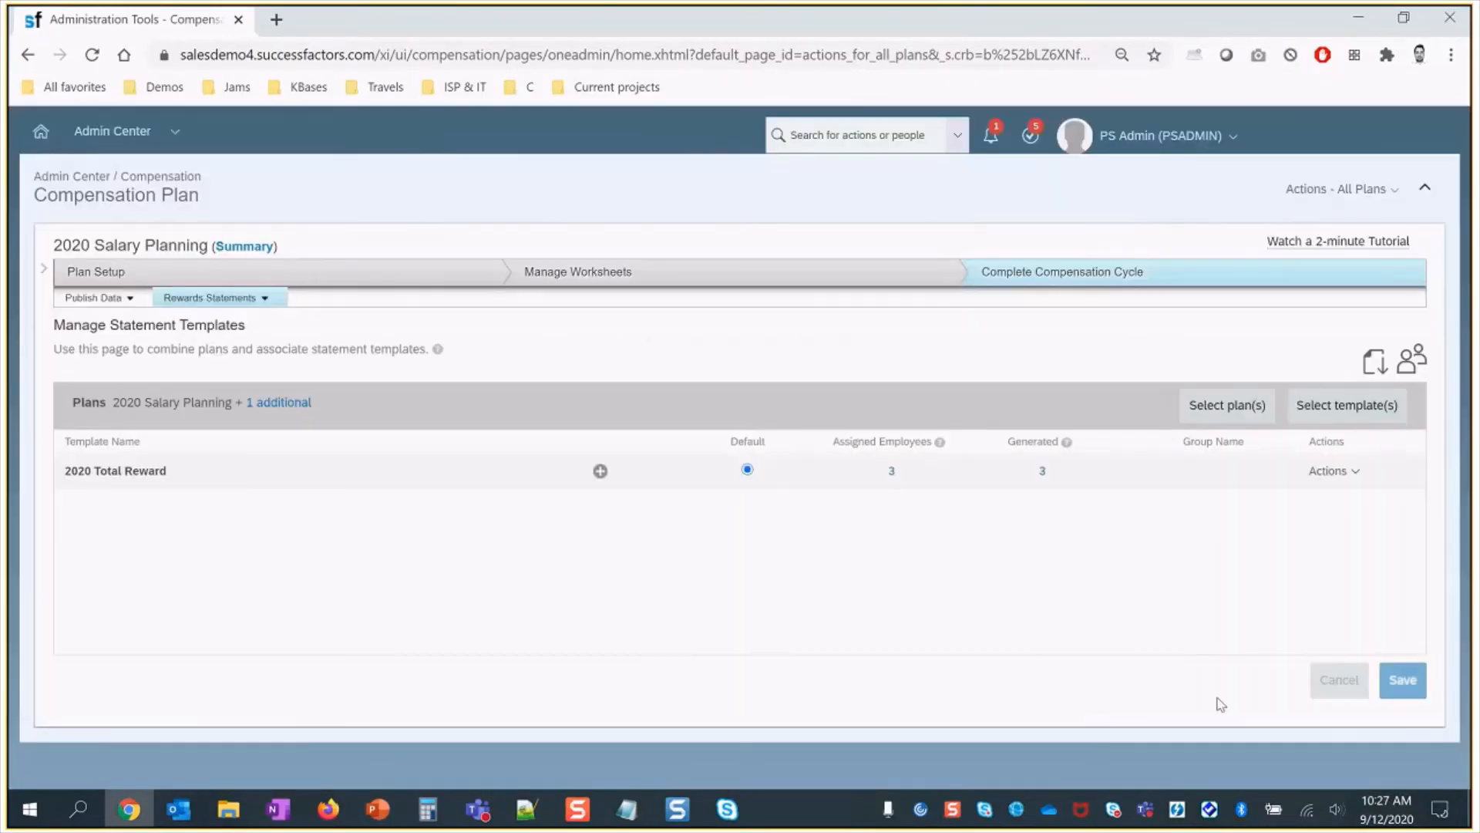
# - Open the 2020 Total Reward statement template for editing under the actions for all plans and go to its Compensation Statement section
pyautogui.click(1340, 189)
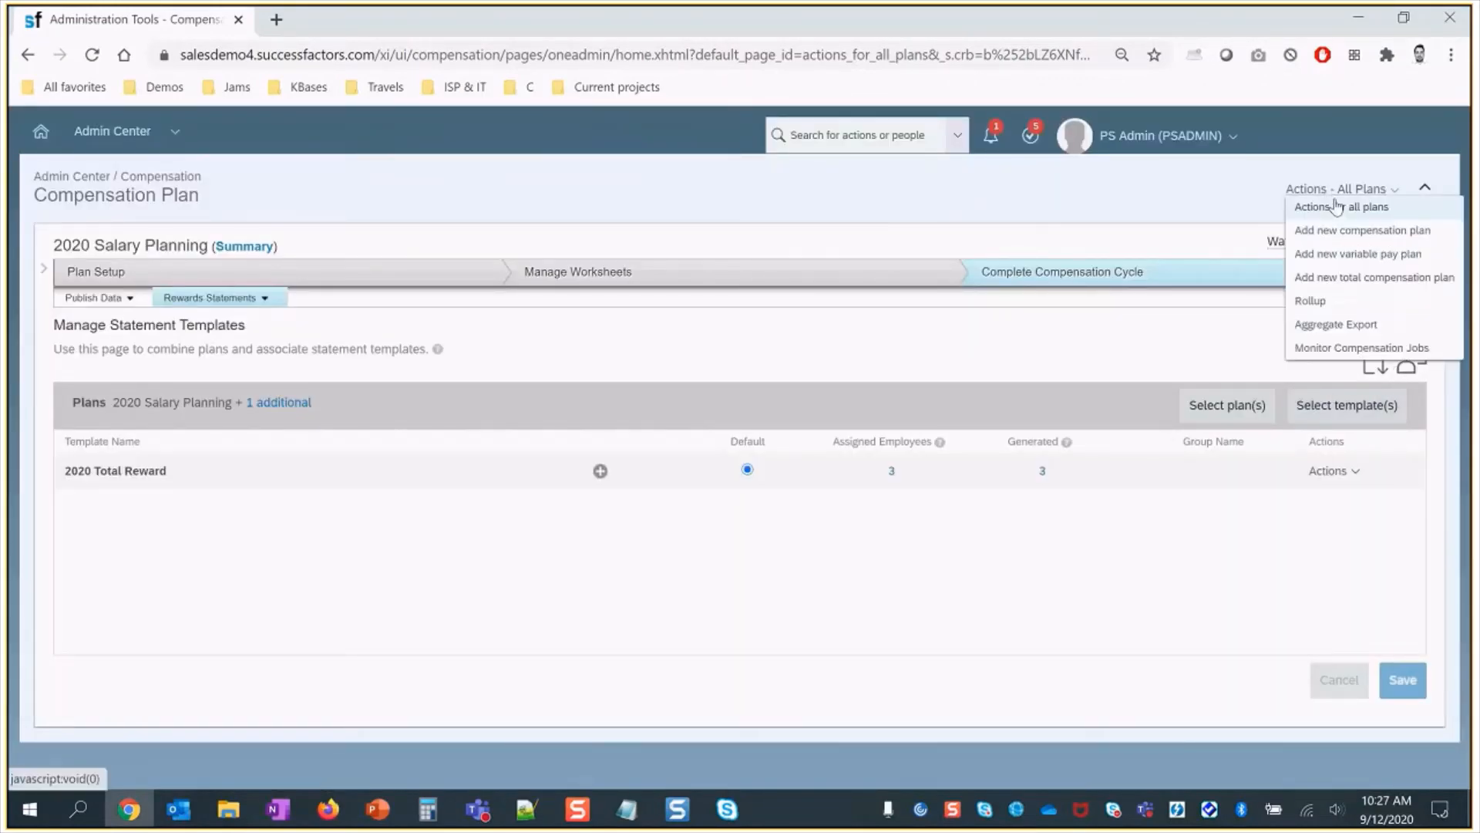
pyautogui.click(1346, 205)
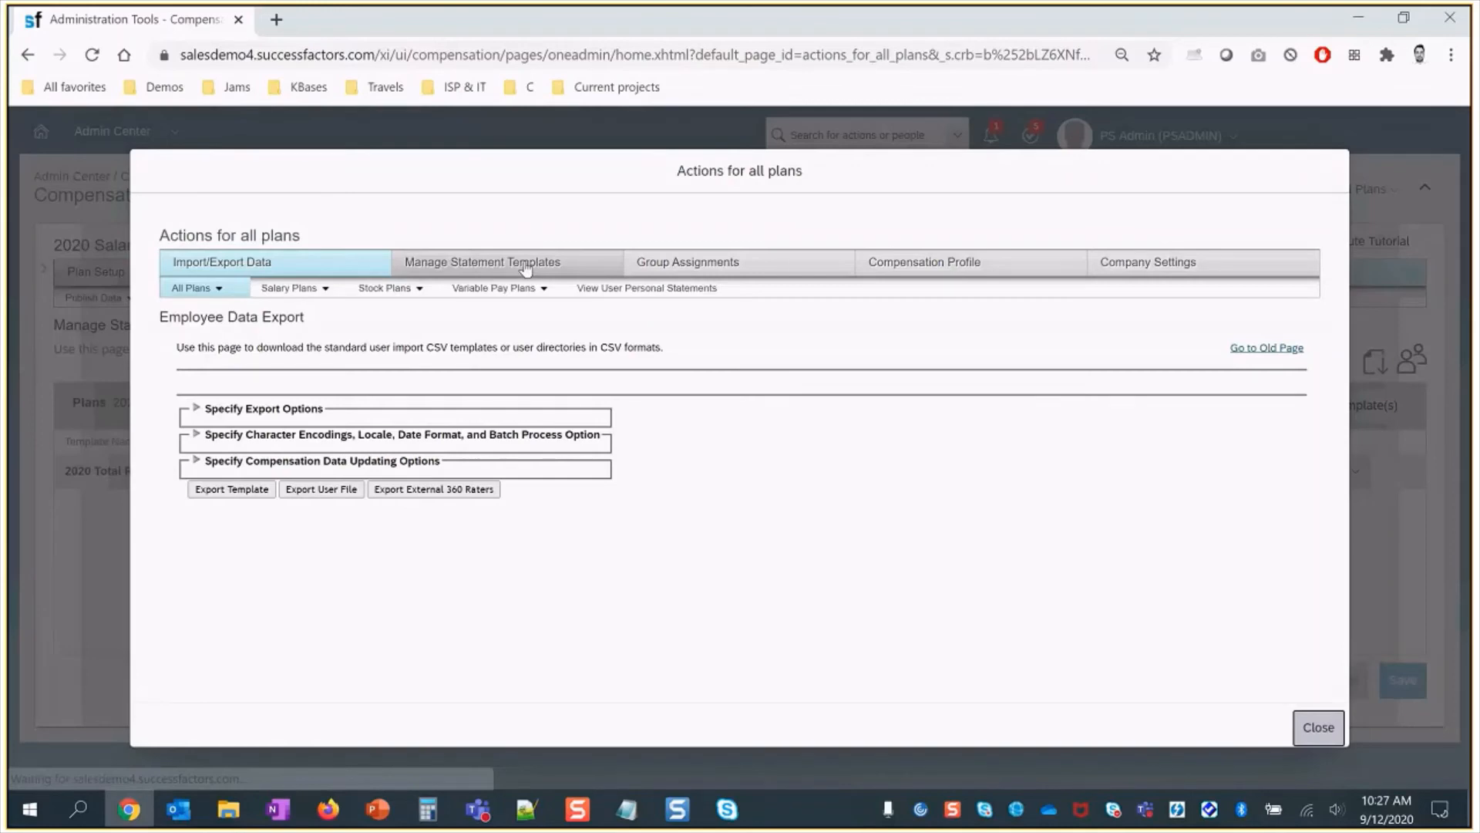
pyautogui.click(231, 486)
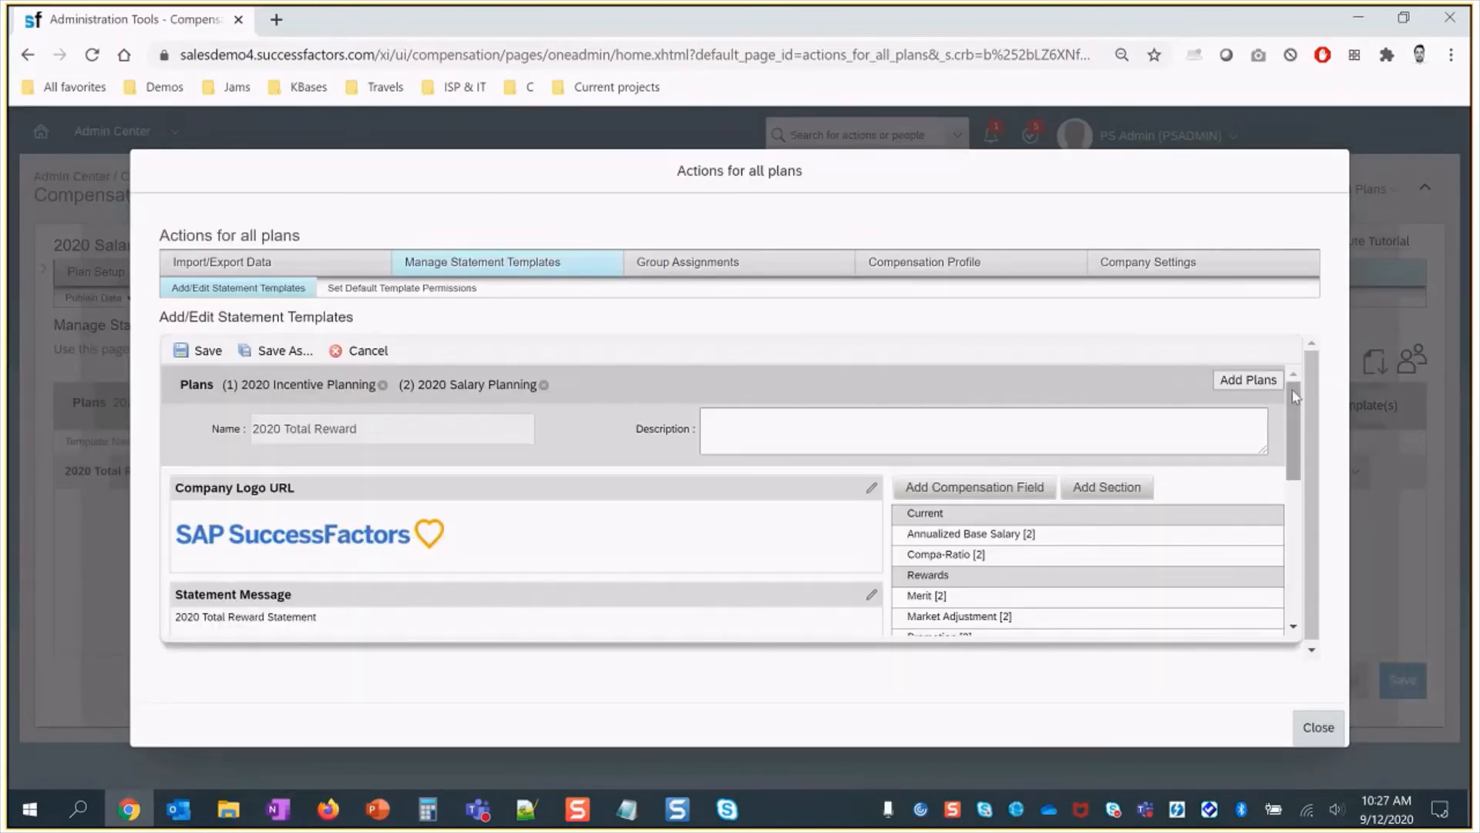
pyautogui.moveTo(1292, 400); pyautogui.dragTo(1290, 491)
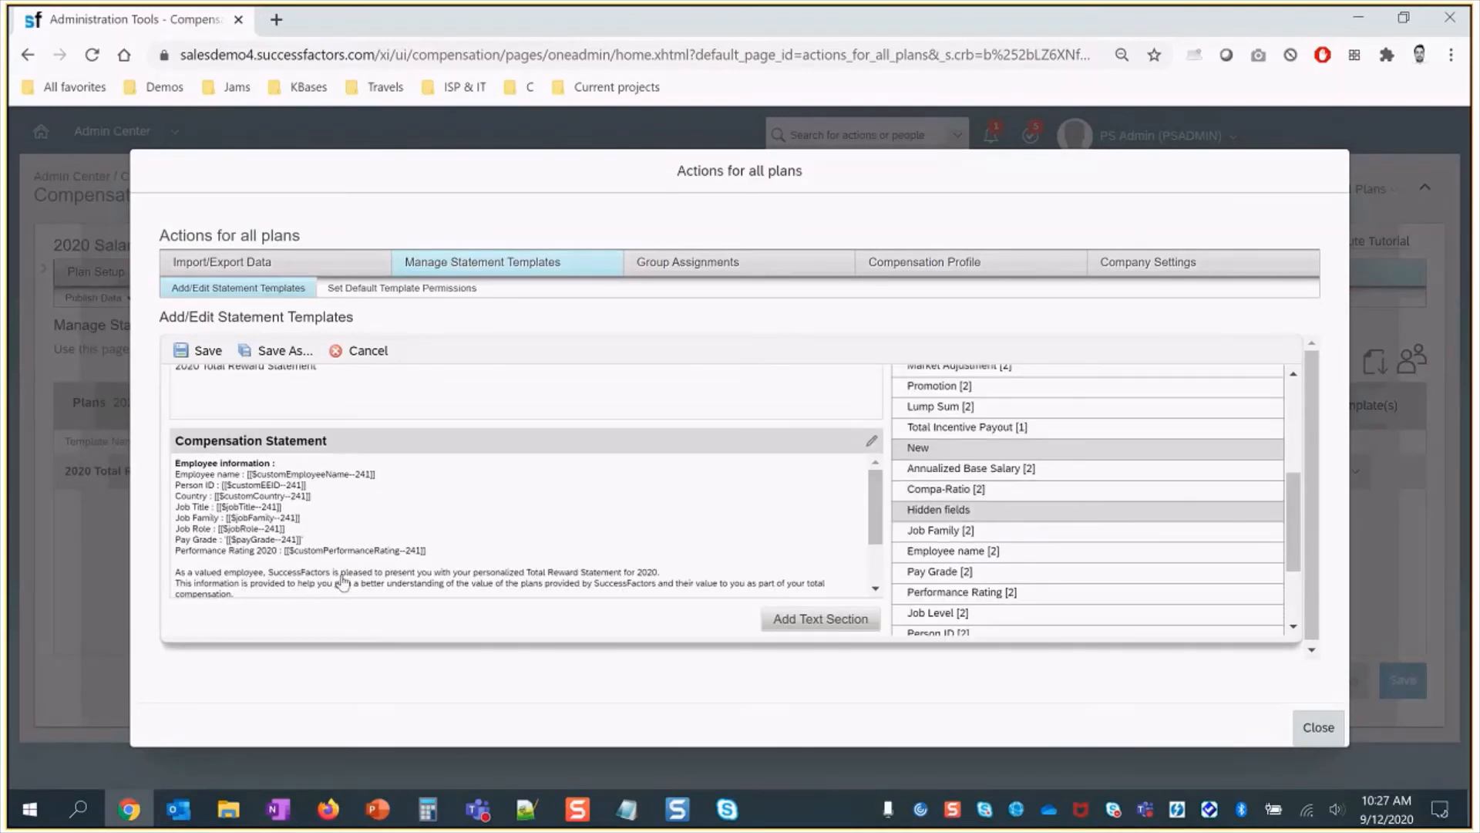
pyautogui.scroll(-1, 873, 521)
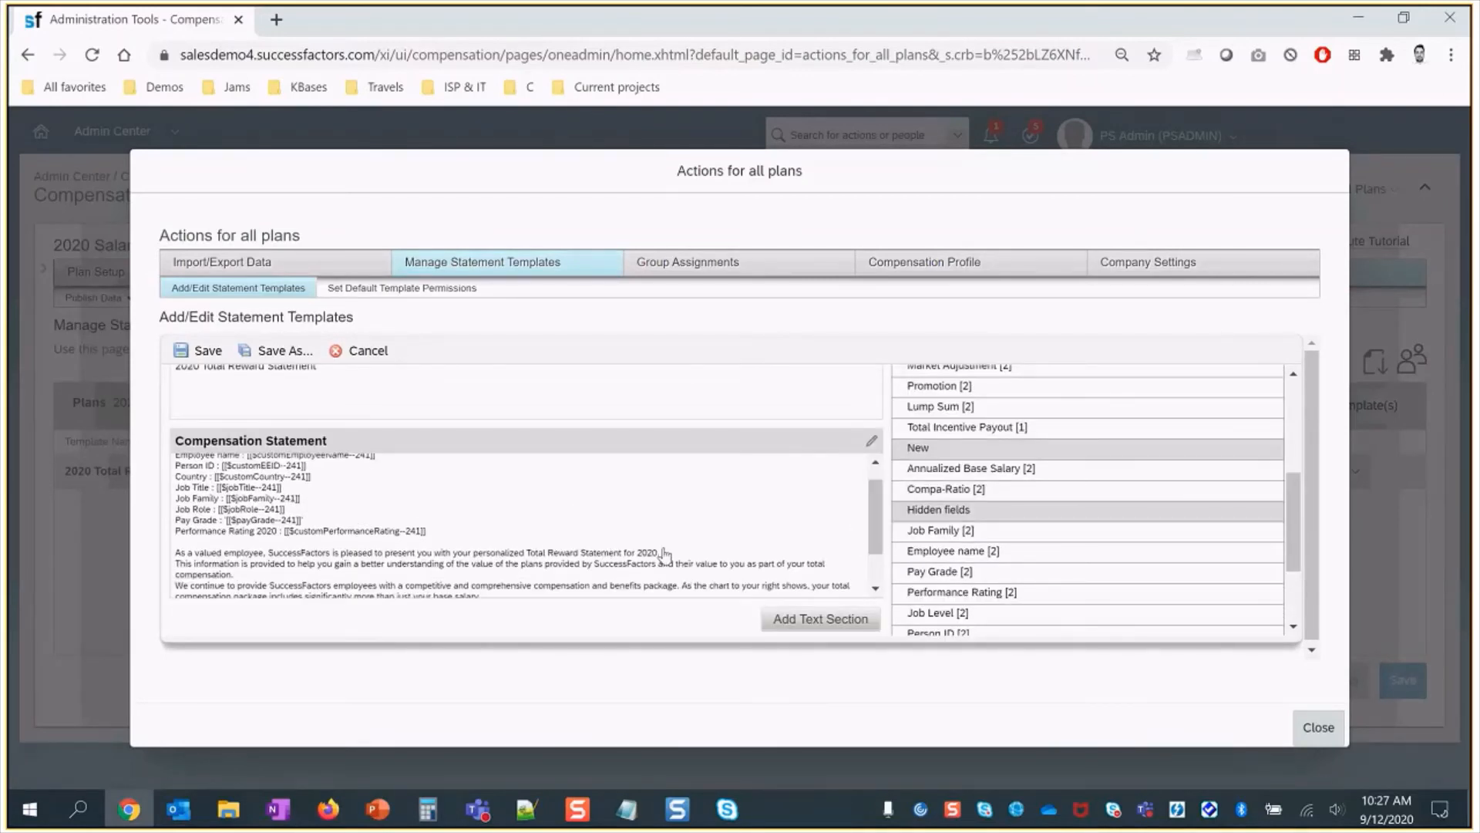
# - Delete the apostrophes around the [[$payGrade--241]] field on the Pay Grade line of the Compensation Statement text
pyautogui.click(177, 573)
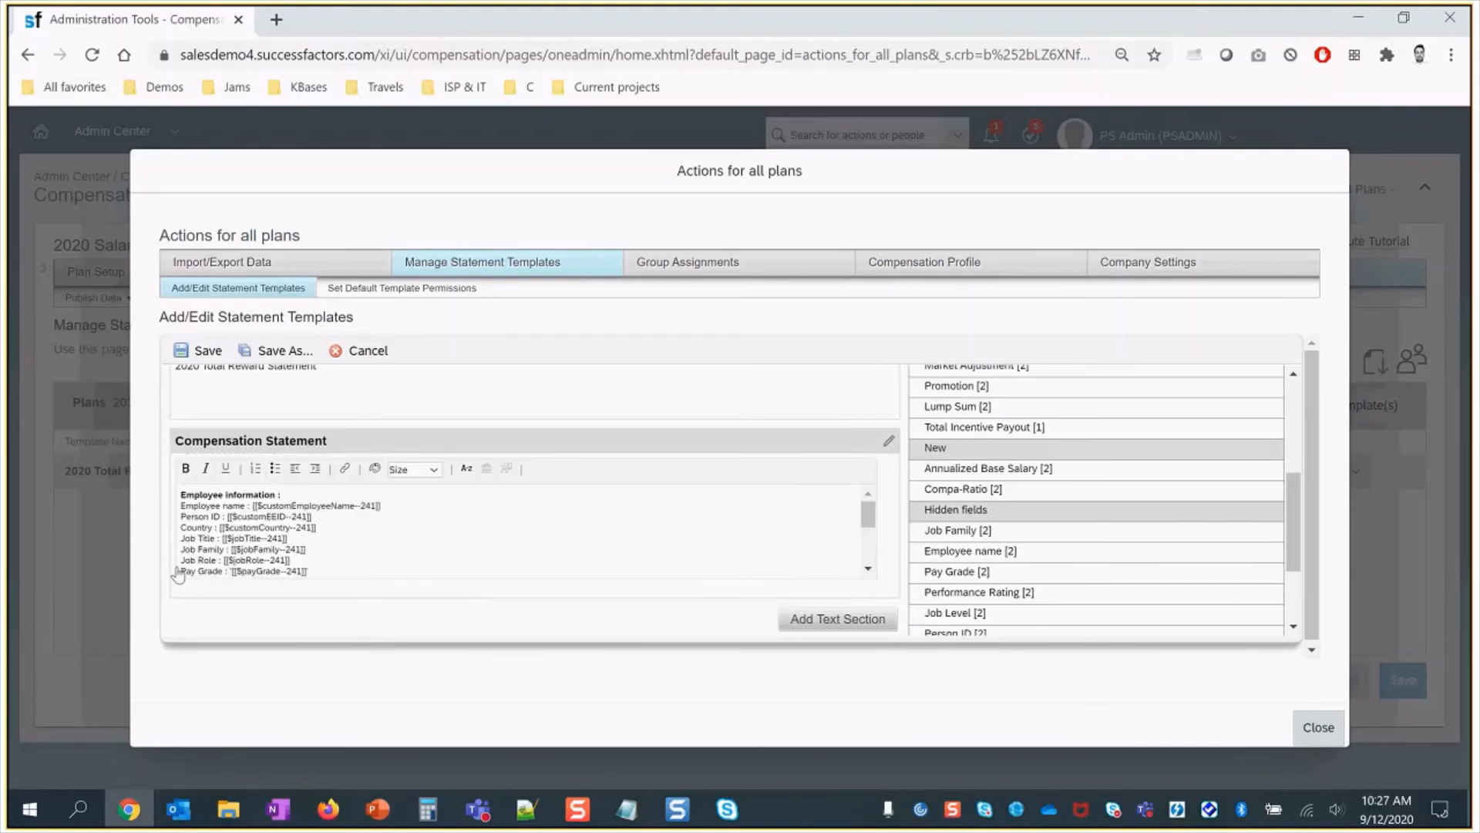
pyautogui.moveTo(870, 518); pyautogui.dragTo(832, 528)
pyautogui.click(339, 549)
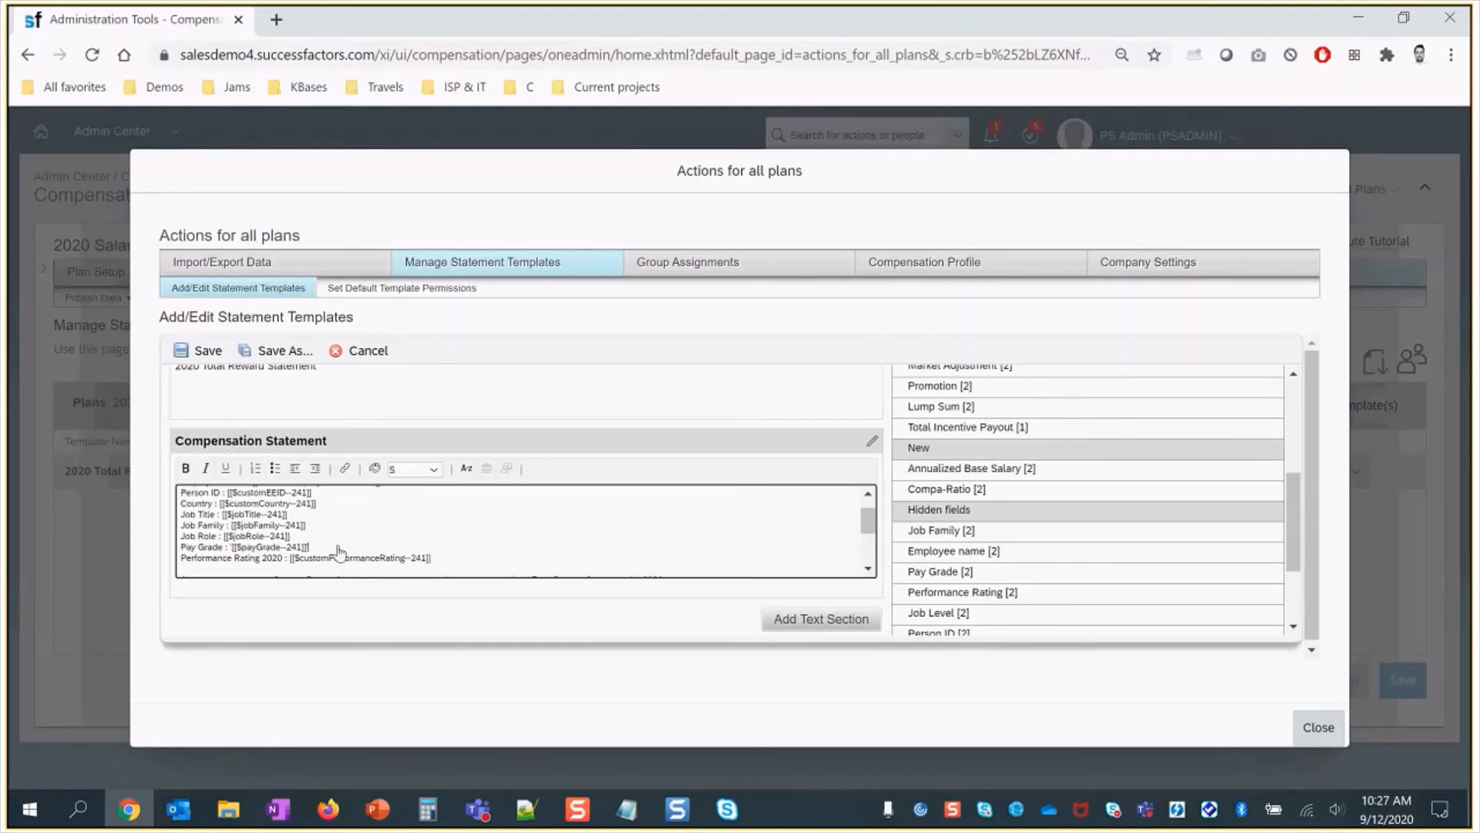
pyautogui.click(237, 554)
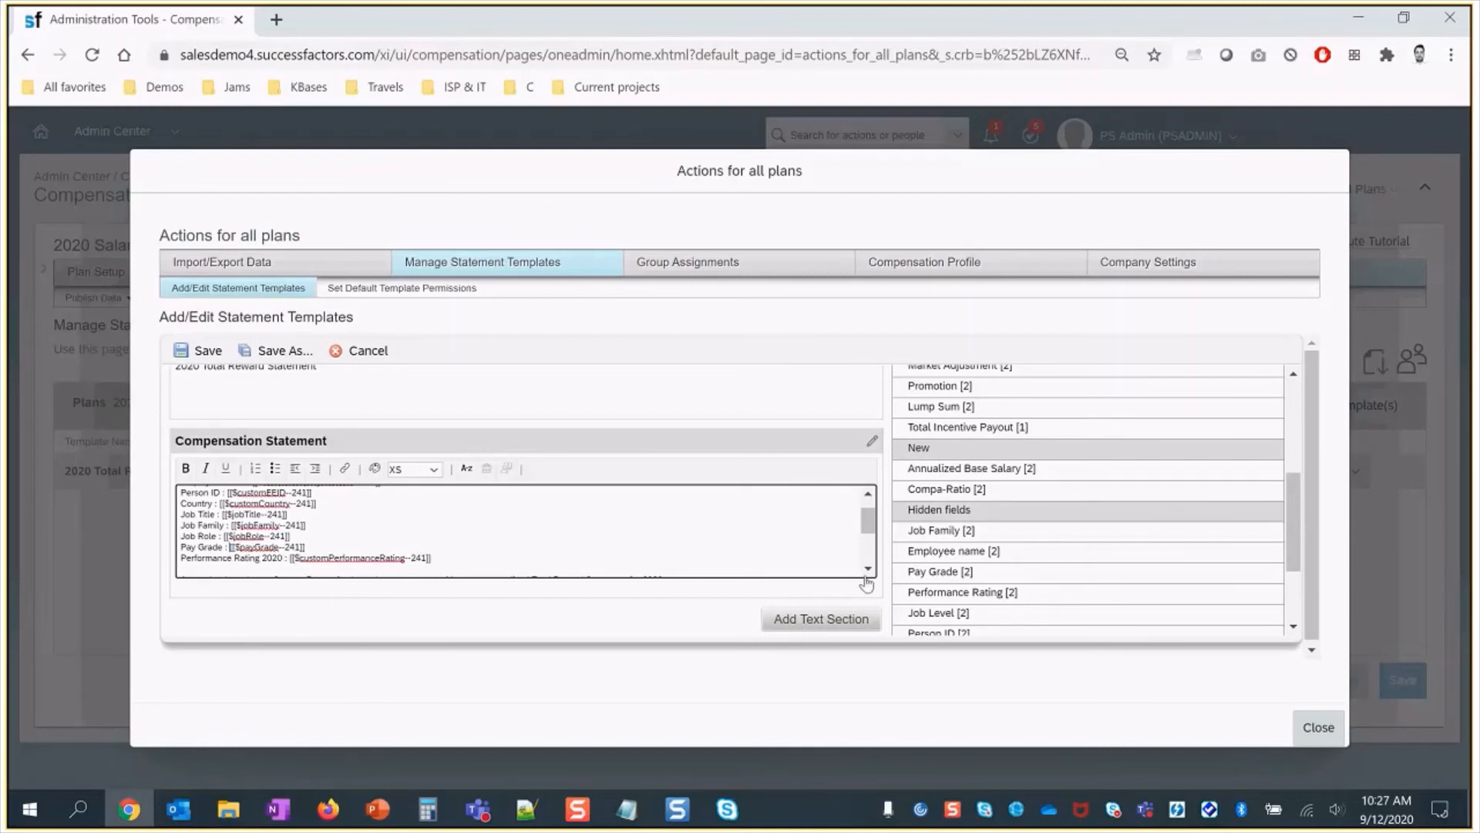
# - Join the sentence starting "This information is provided" to the end of the "As a valued employee" sentence, separated by a space
pyautogui.scroll(-3, 819, 571)
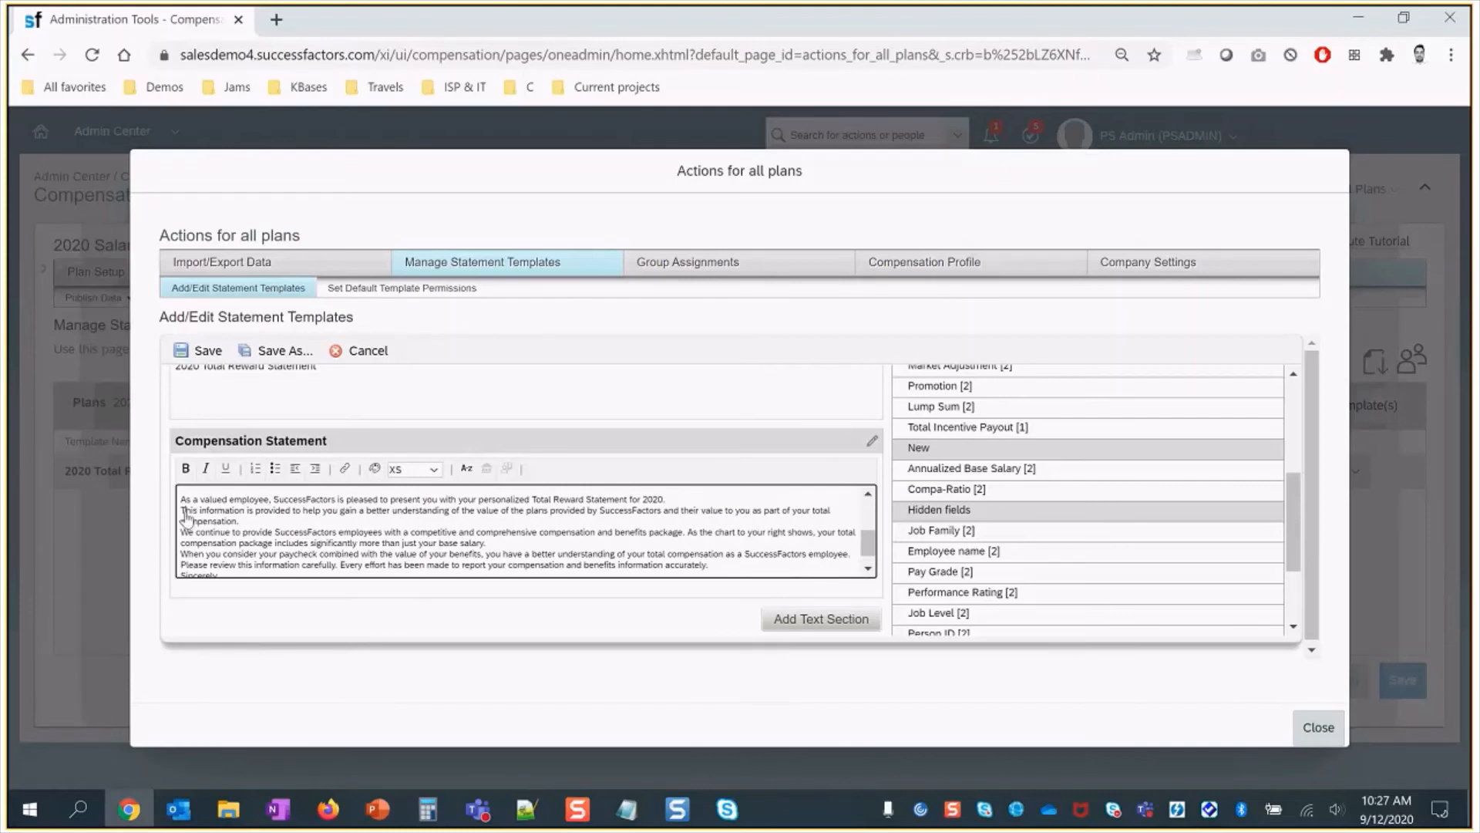
pyautogui.press('BackSpace')
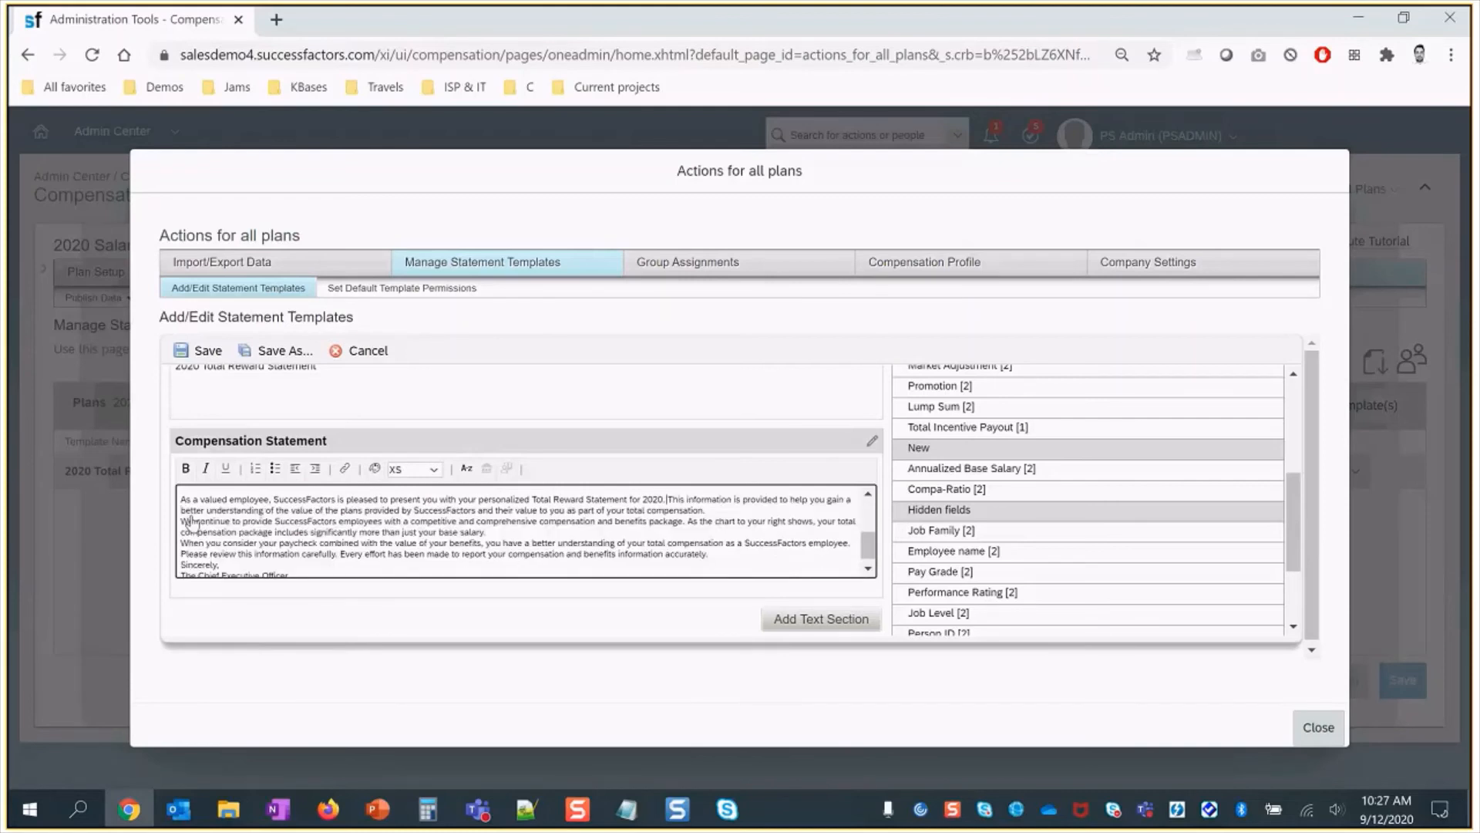
pyautogui.press('BackSpace')
pyautogui.press('BackSpace')
pyautogui.write('.')
pyautogui.scroll(-1, 321, 575)
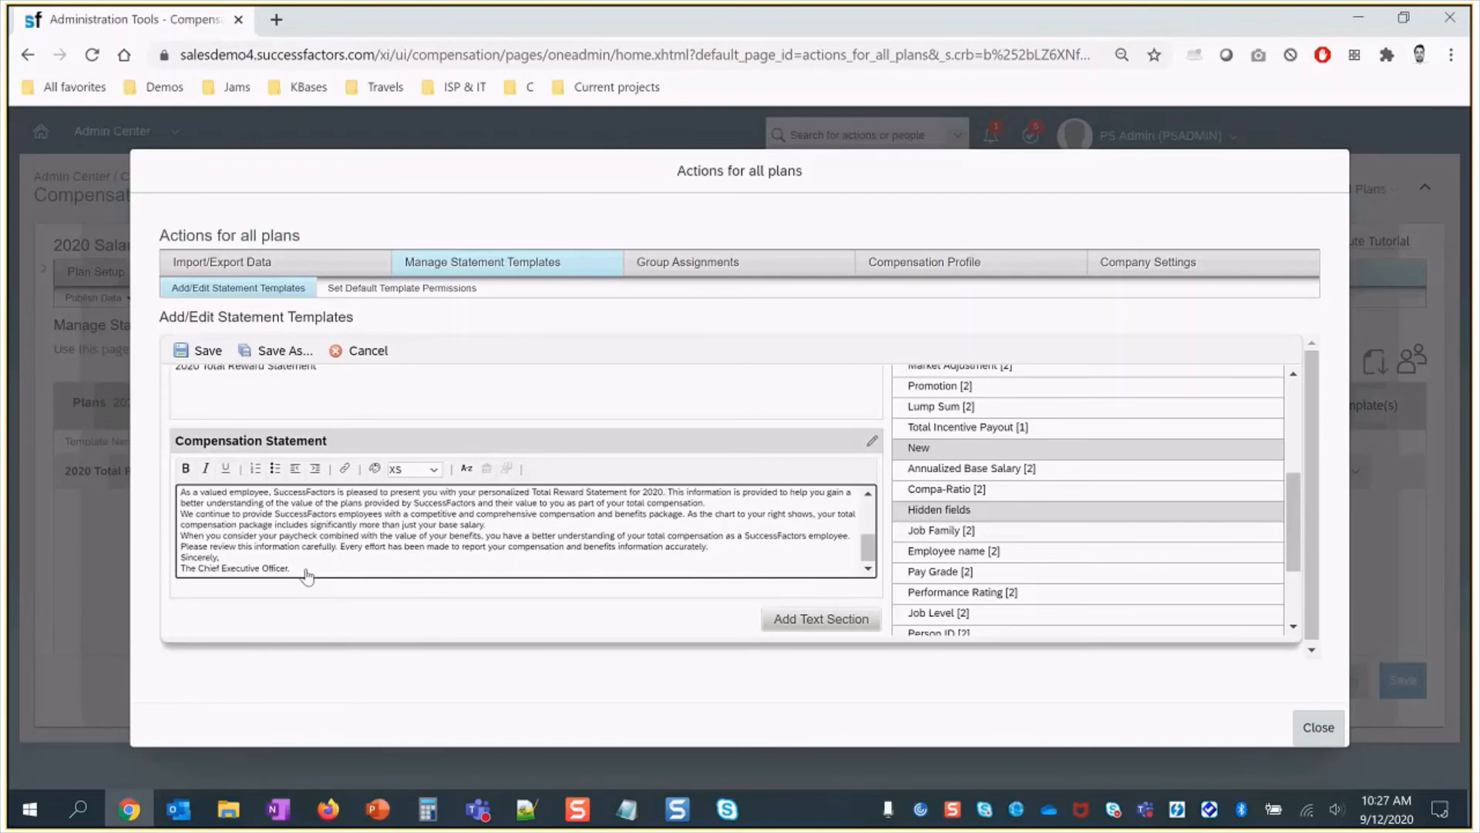
# - Set the entire Compensation Statement text to size S, save the template and close the all-plans dialog
pyautogui.hotkey('ctrl', 'a')
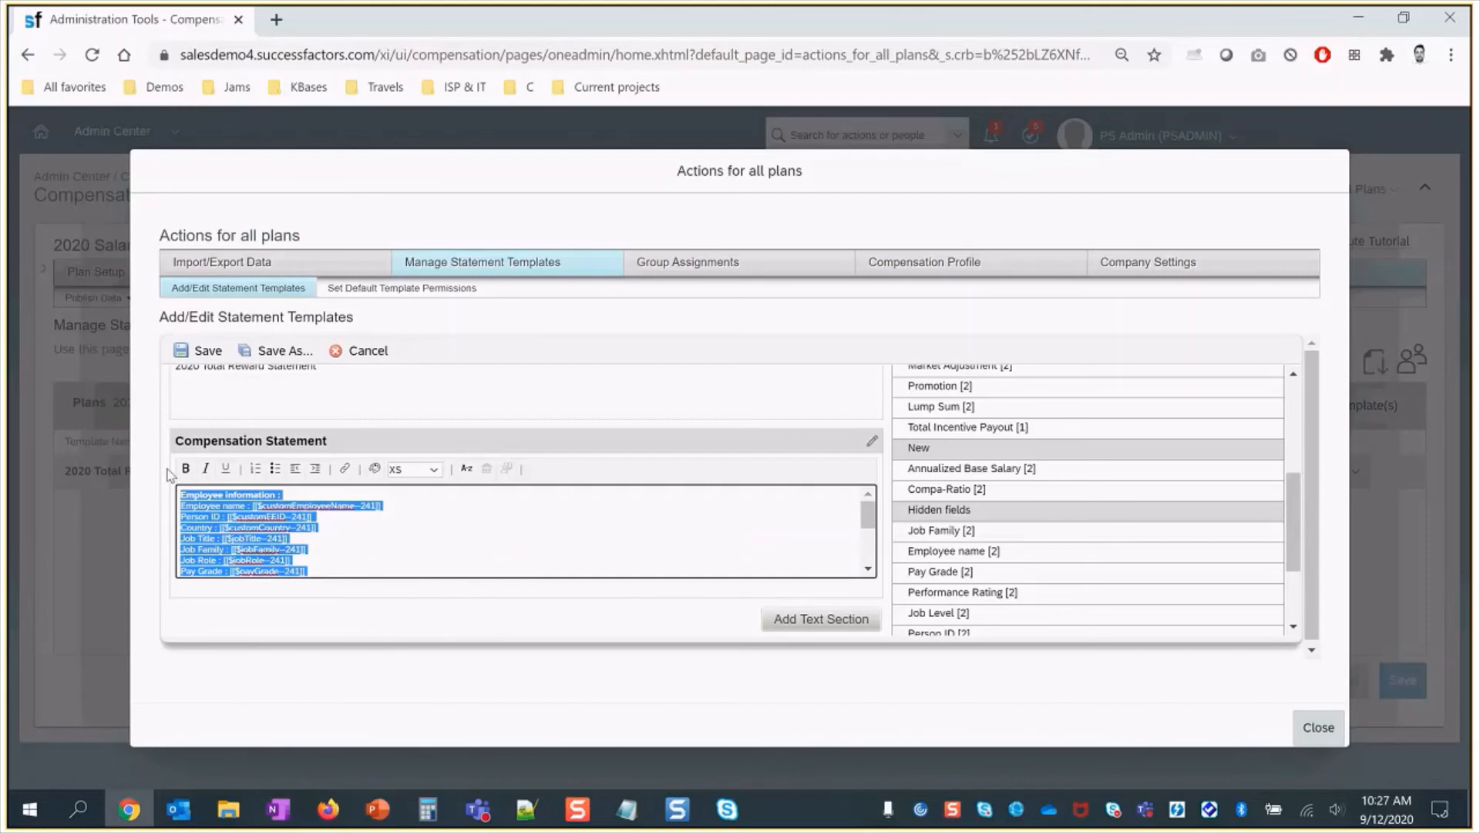
pyautogui.click(415, 469)
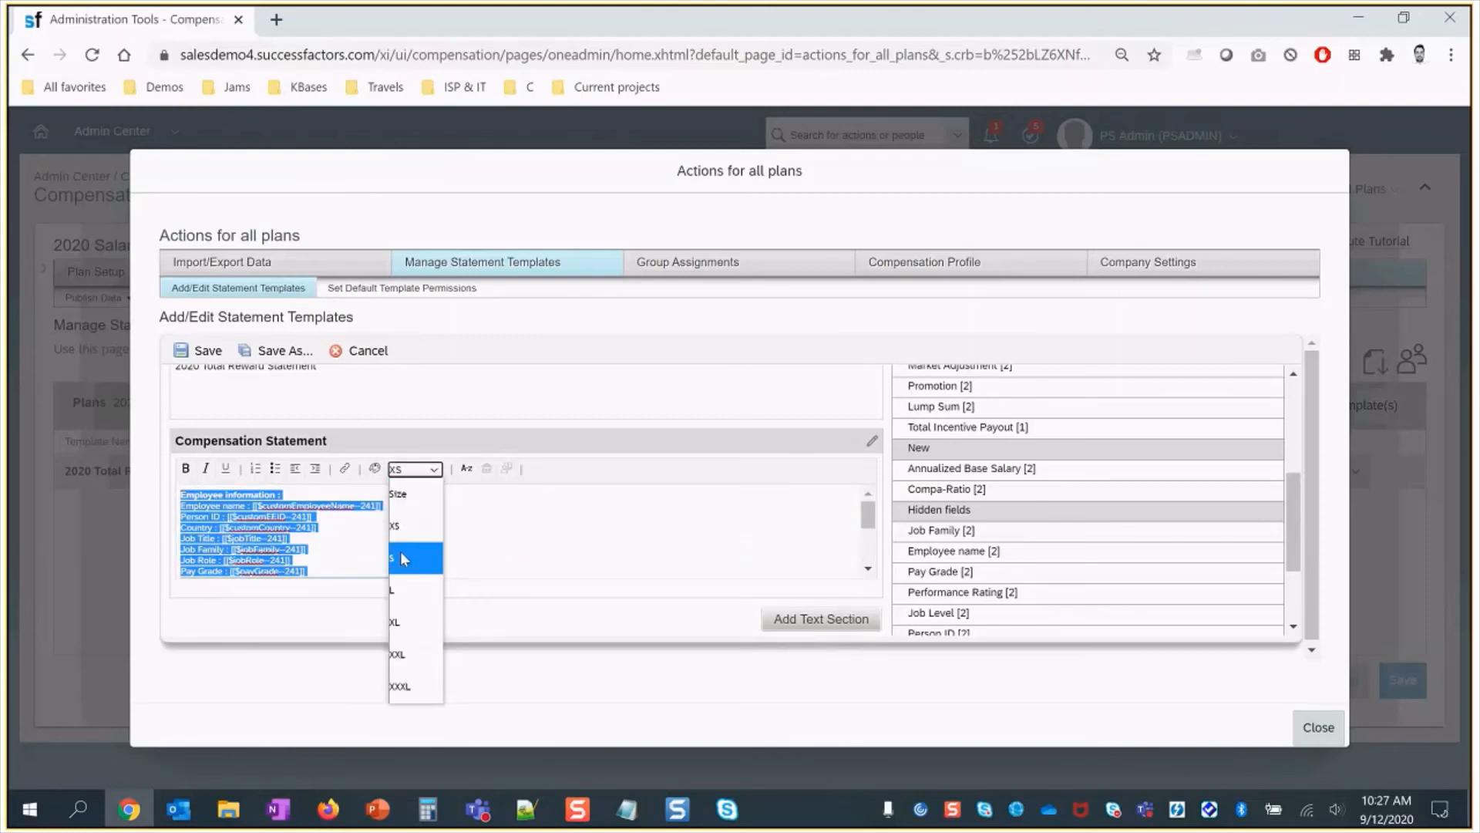
pyautogui.click(401, 557)
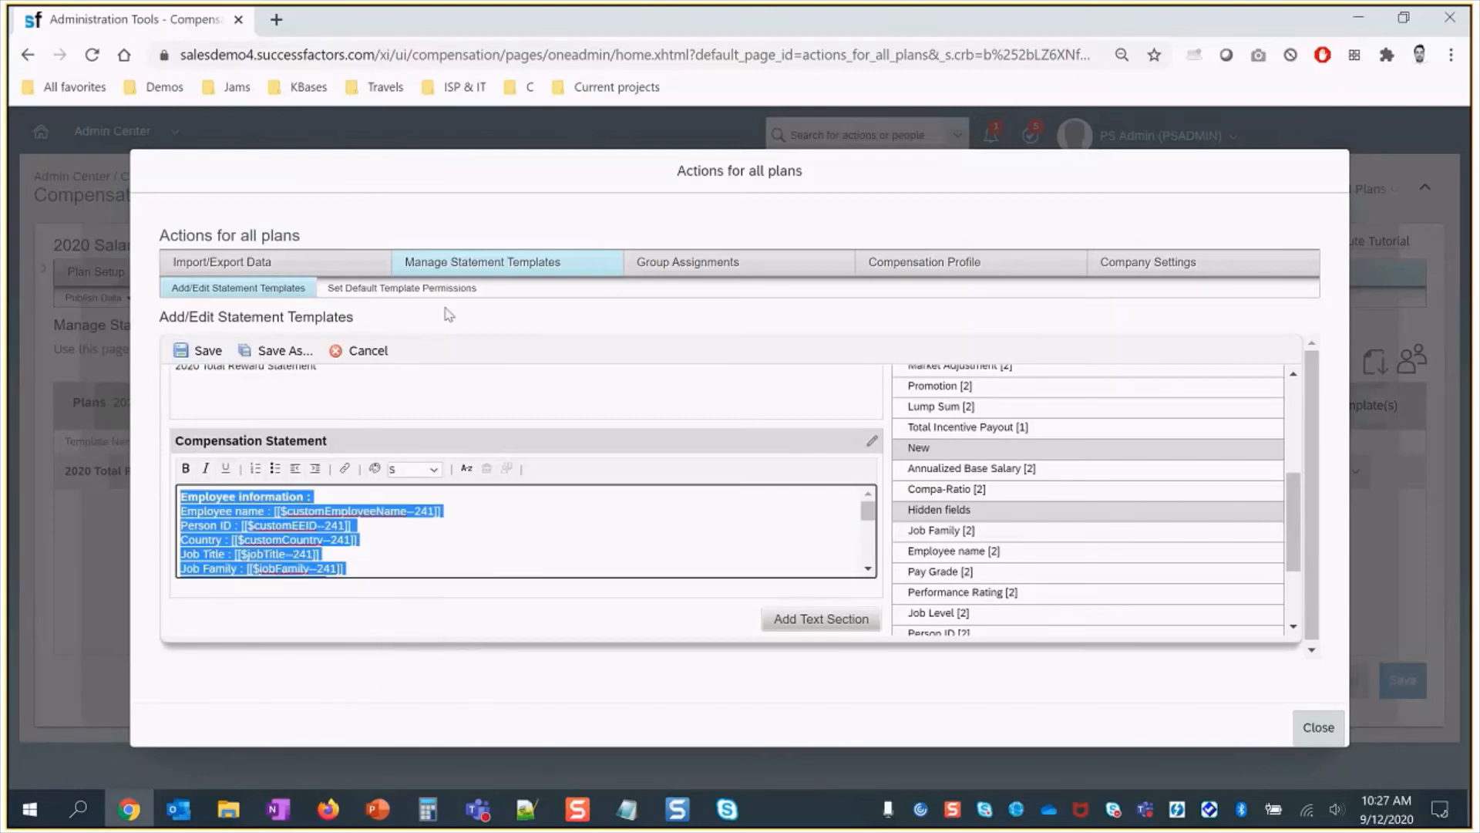
pyautogui.click(335, 350)
pyautogui.click(204, 350)
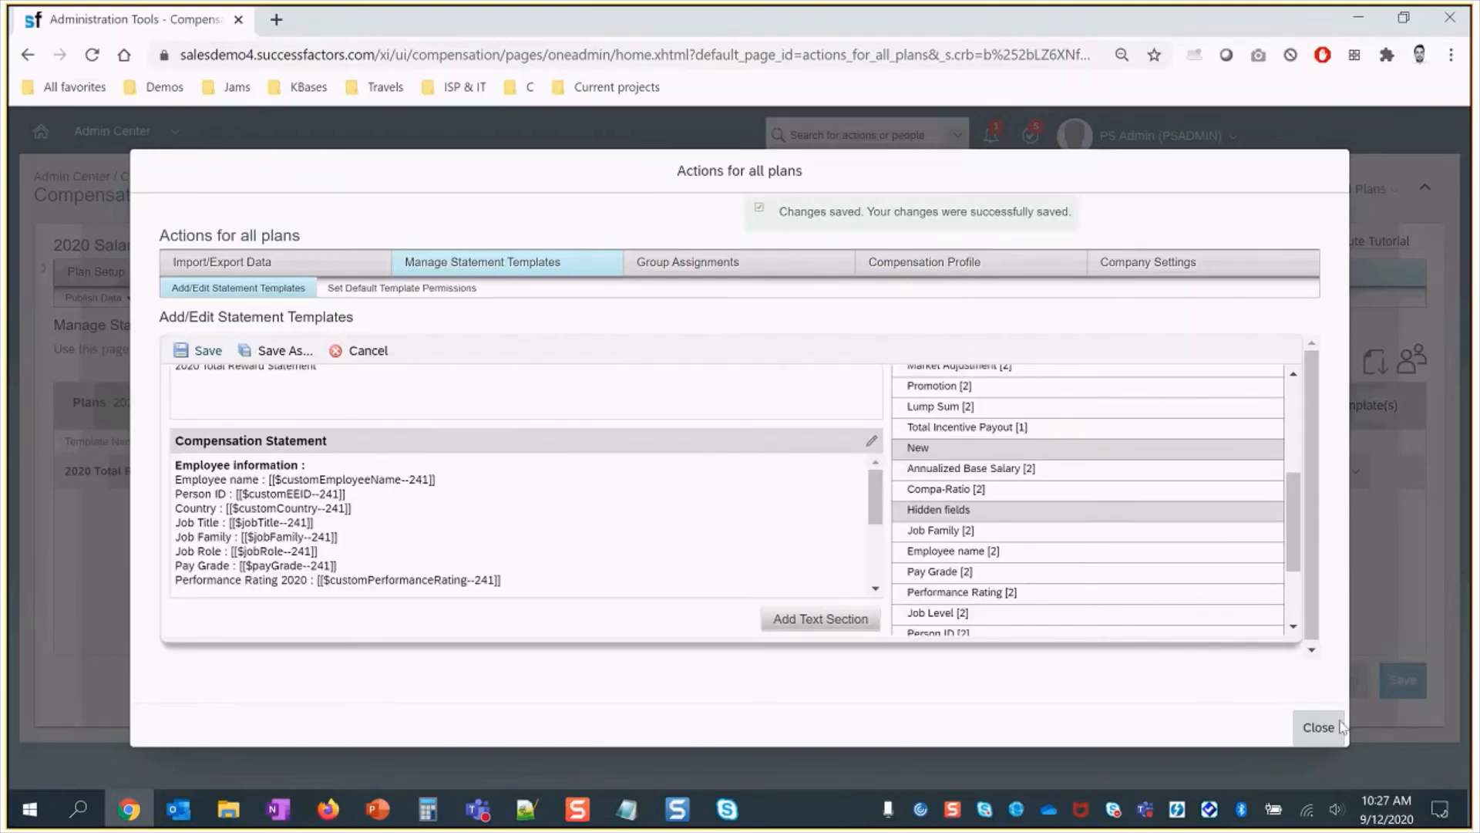
pyautogui.click(1318, 727)
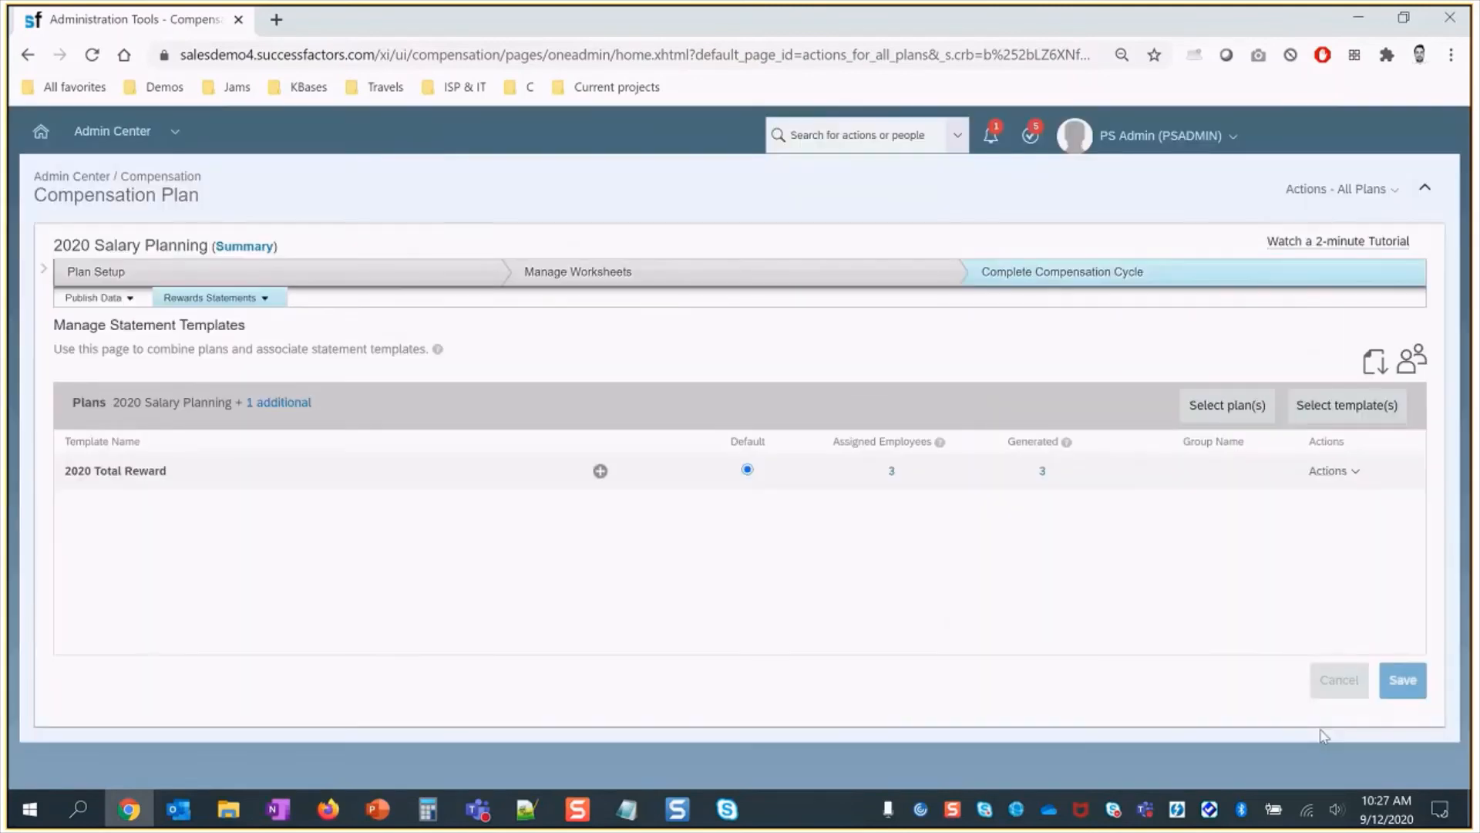
# - Recall all personal statements of the 2020 Salary Planning plan for All Templates
pyautogui.click(247, 303)
pyautogui.click(244, 401)
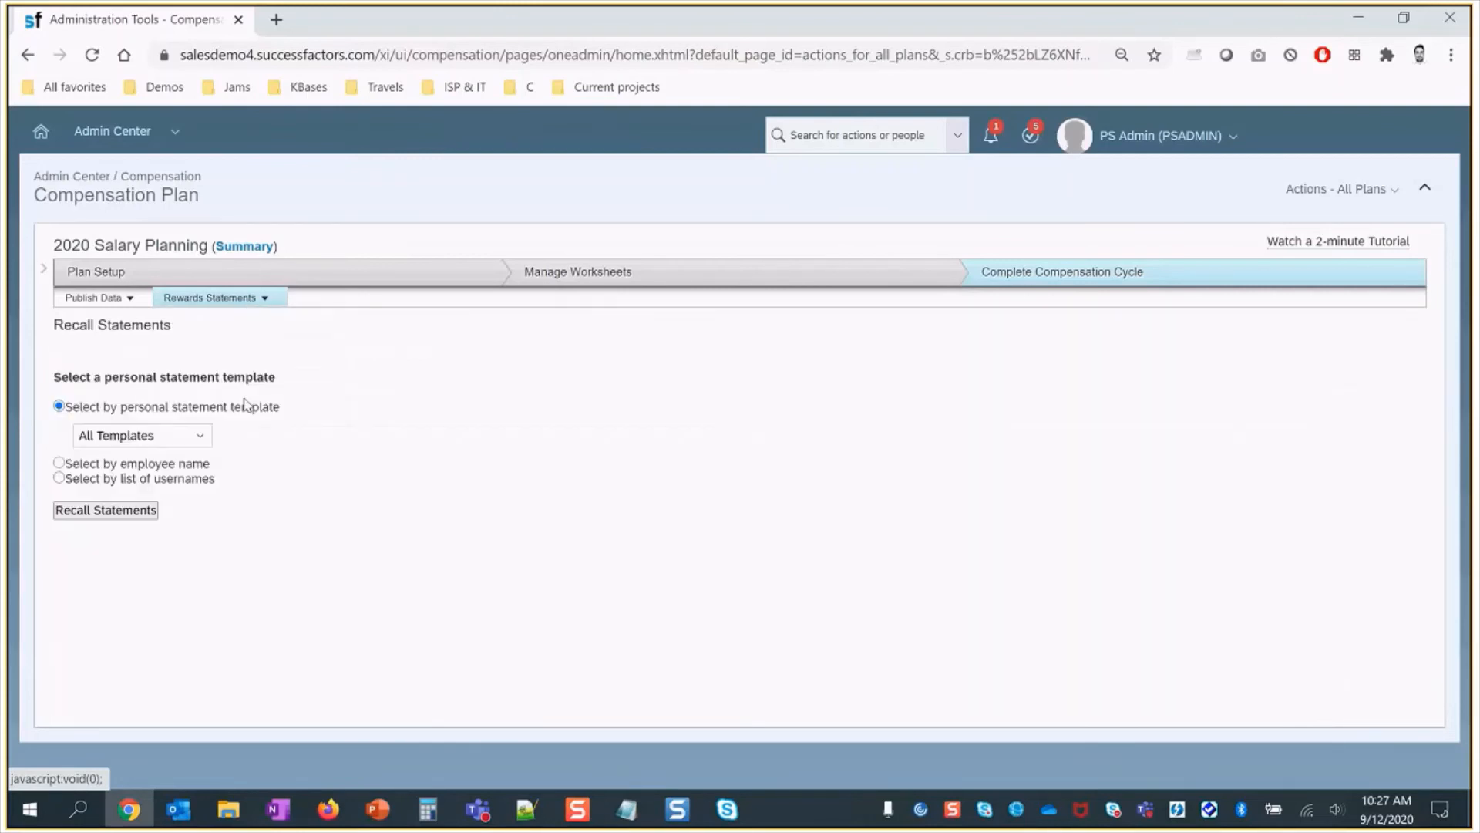
pyautogui.click(105, 510)
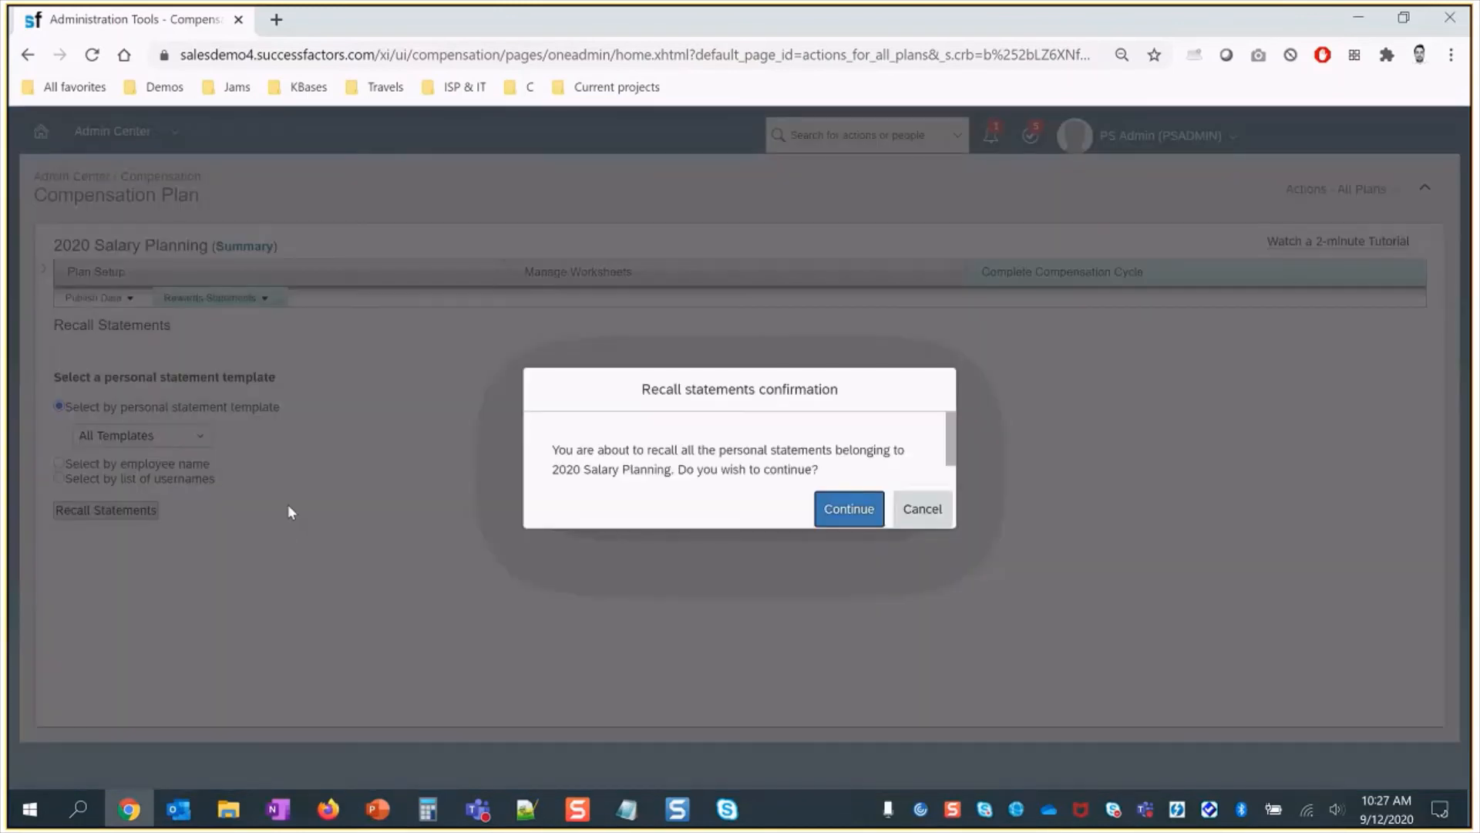
pyautogui.click(829, 515)
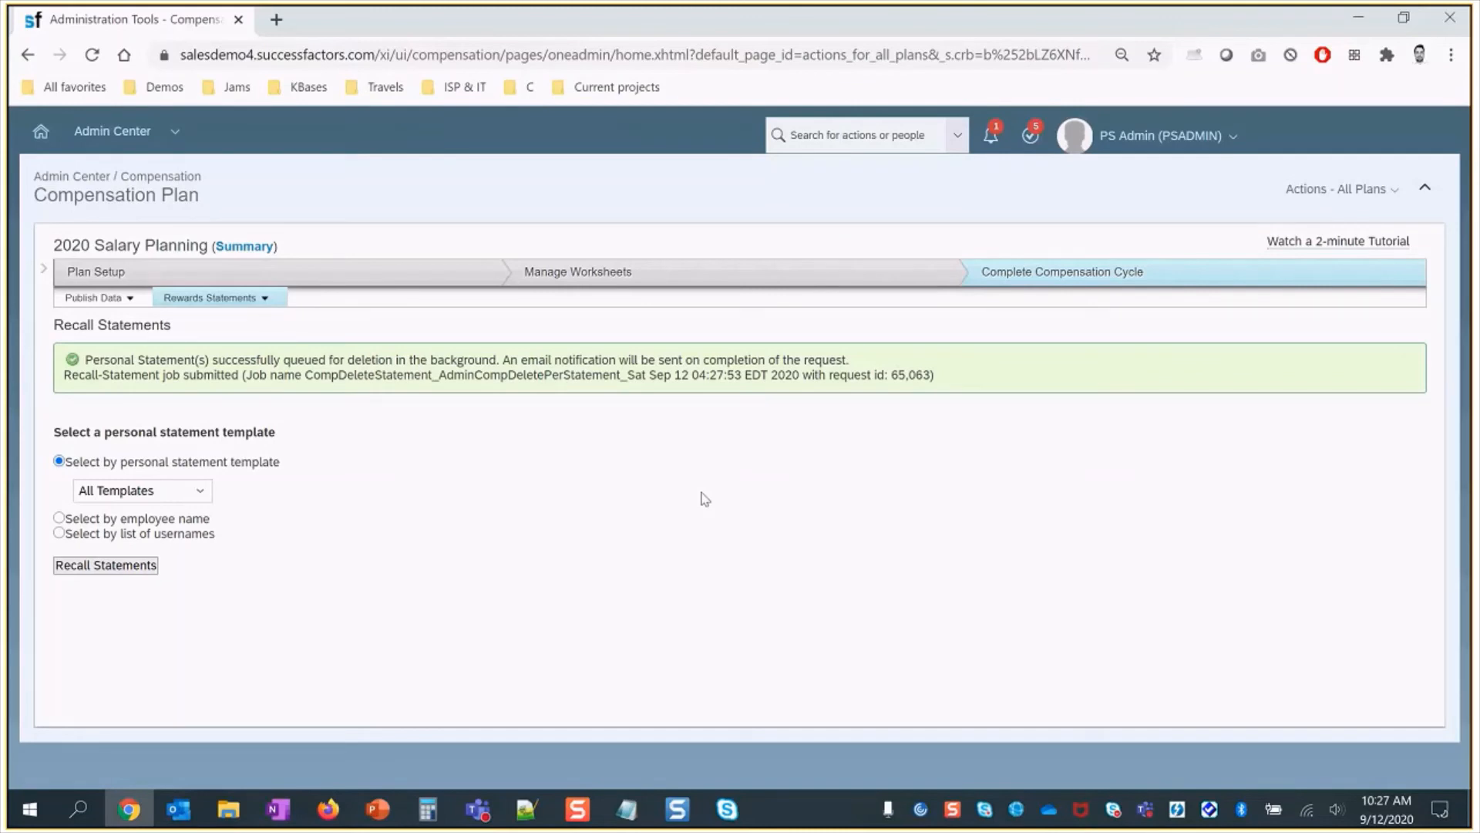
# - Check the recall job's status in the compensation job monitor and the generated statement count for the 2020 Total Reward template
pyautogui.click(1334, 189)
pyautogui.click(1362, 348)
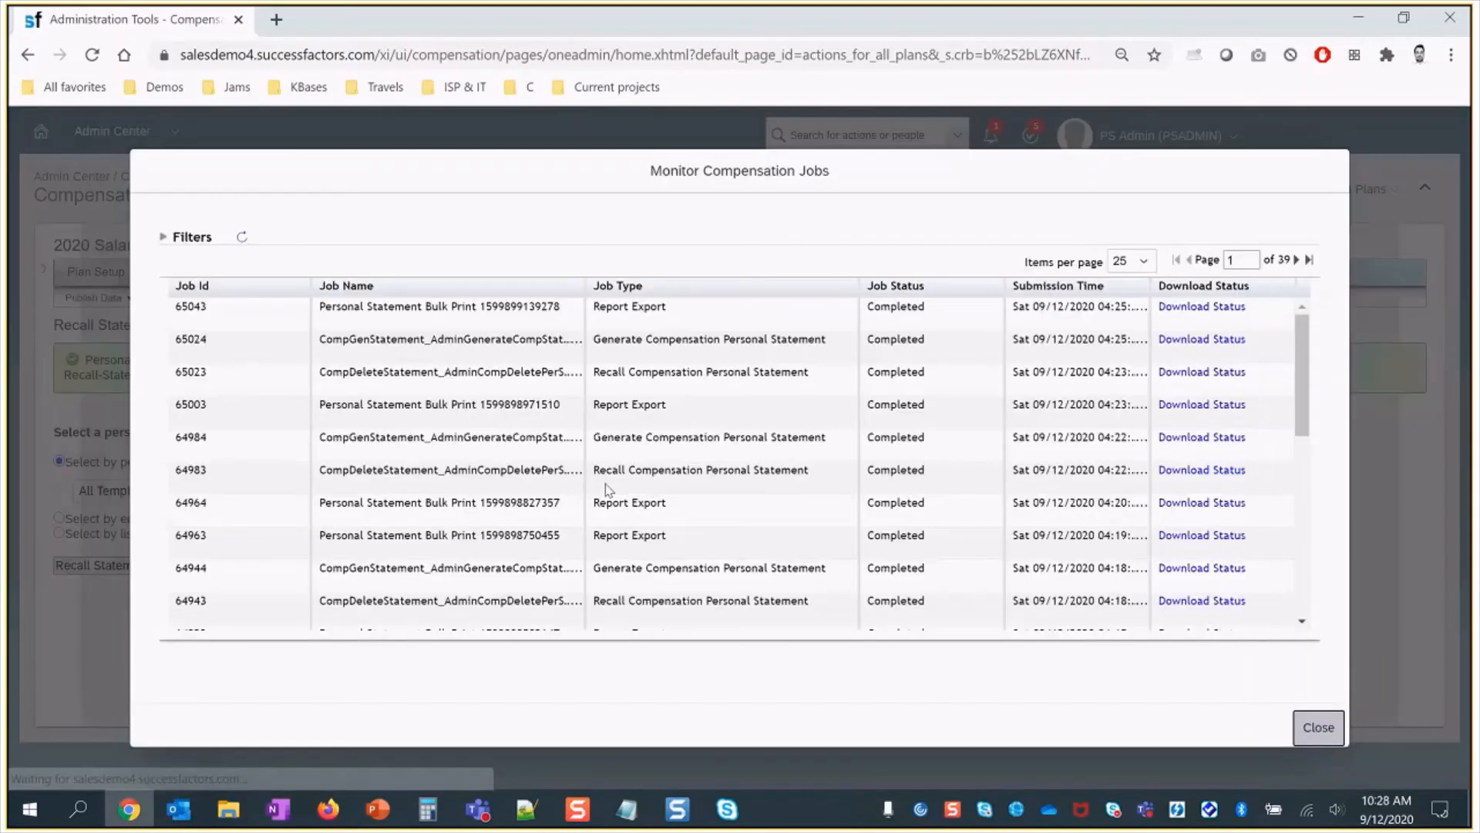
pyautogui.click(241, 240)
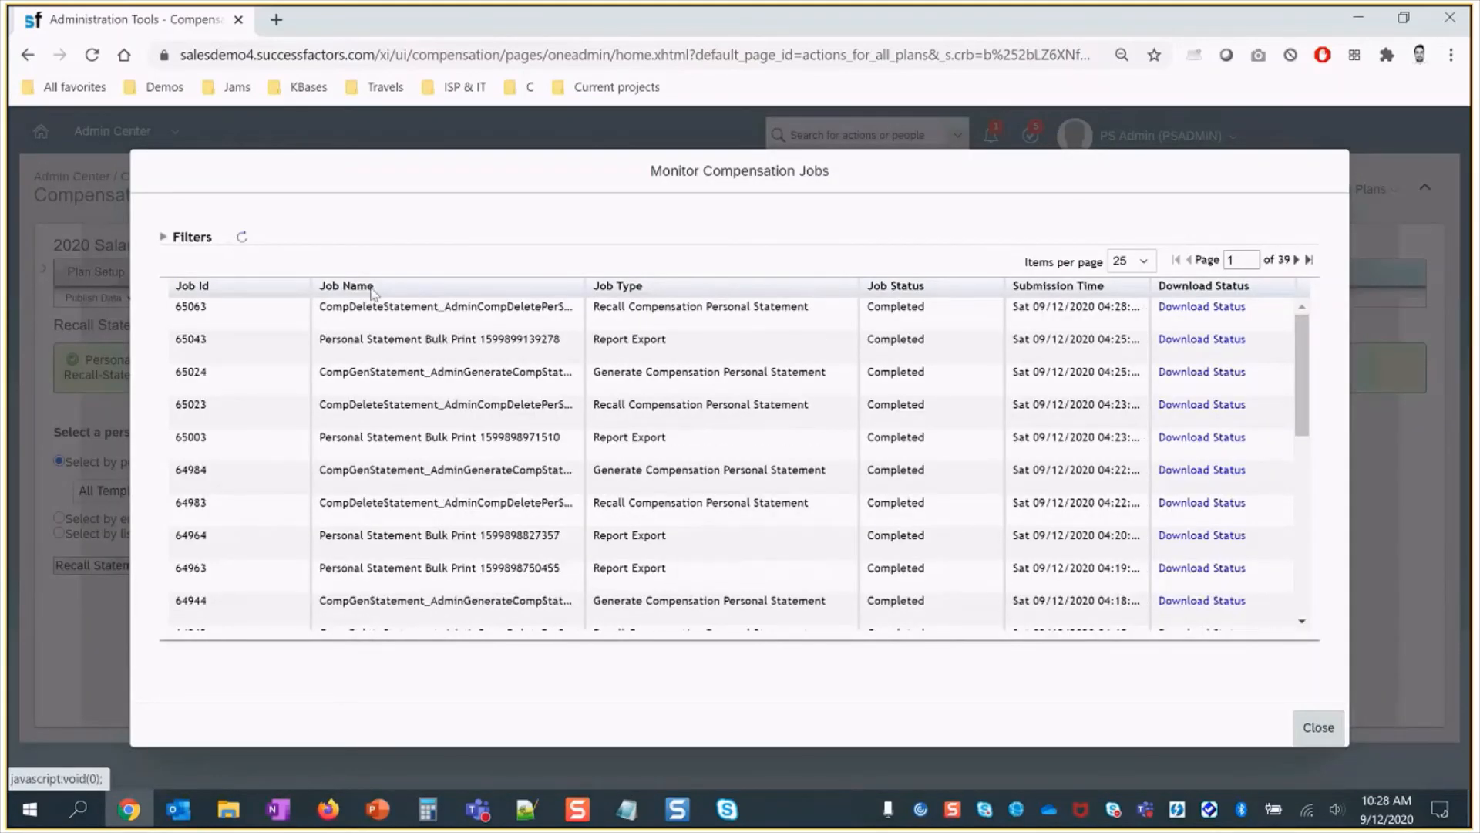
pyautogui.click(1329, 731)
pyautogui.click(204, 297)
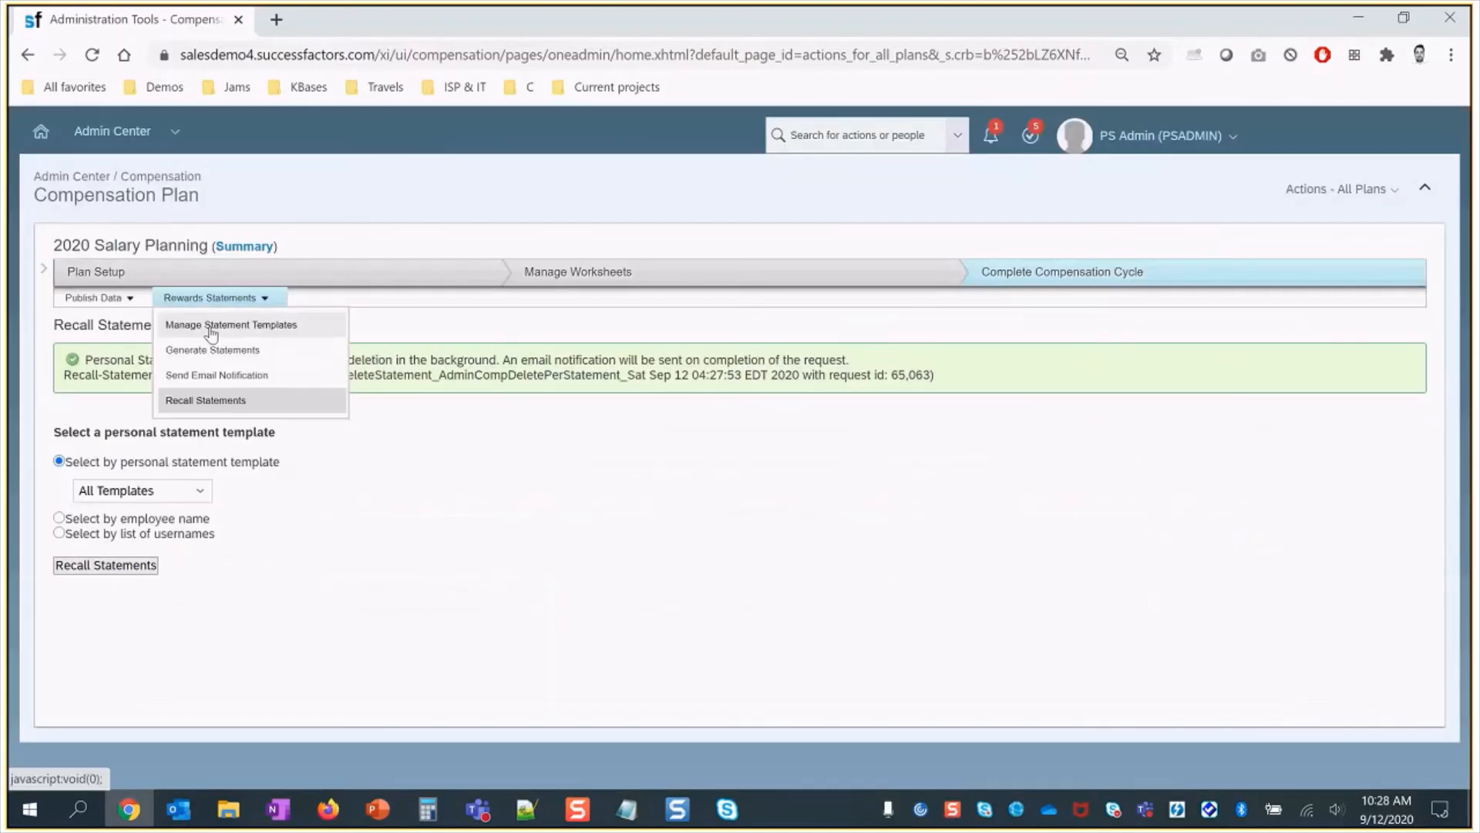
pyautogui.click(211, 325)
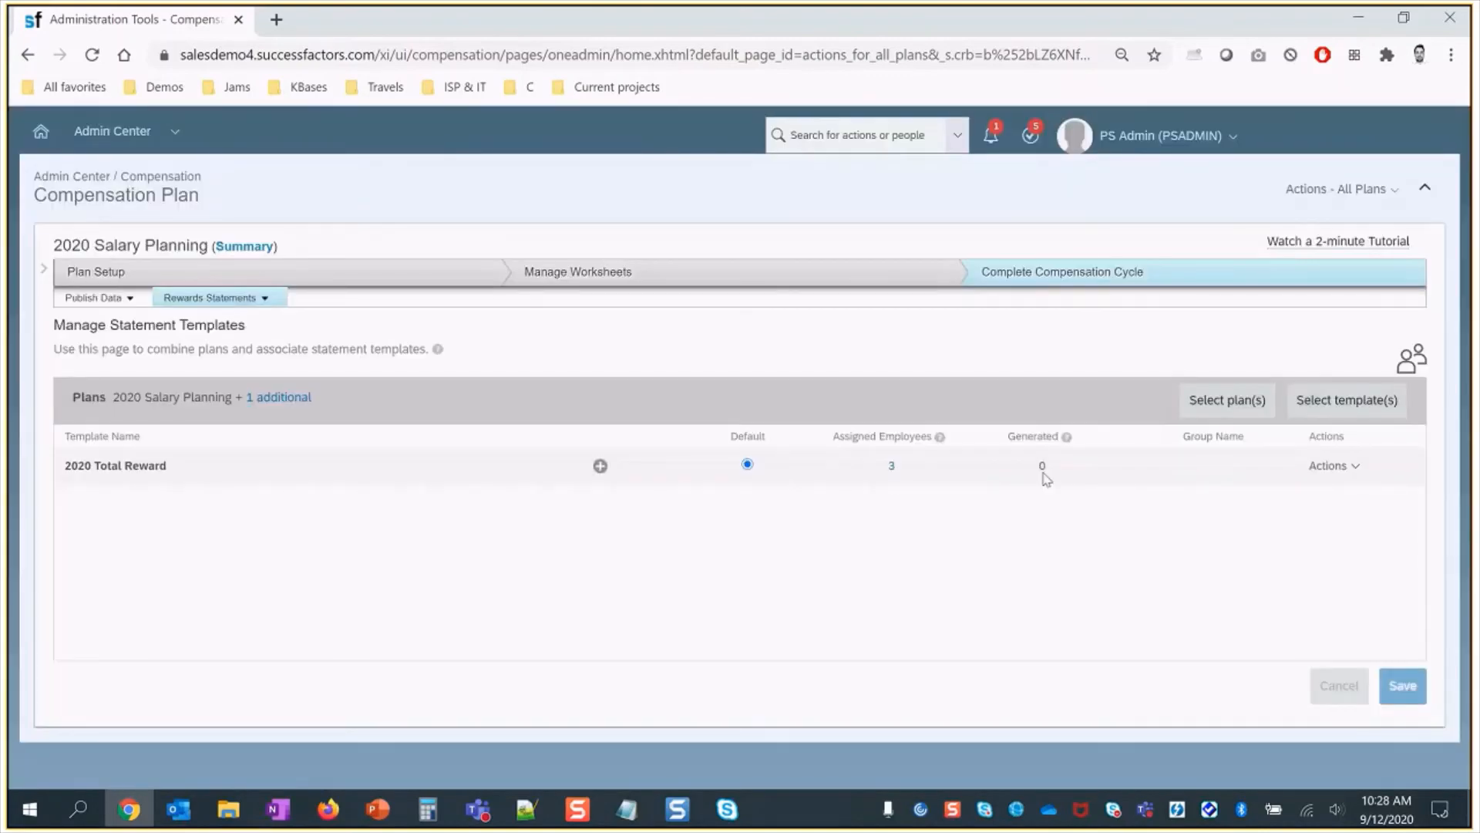
pyautogui.moveTo(1046, 471); pyautogui.dragTo(1023, 469)
# - Generate the statements with the 2020 Total Reward personal statement template
pyautogui.click(207, 298)
pyautogui.click(214, 359)
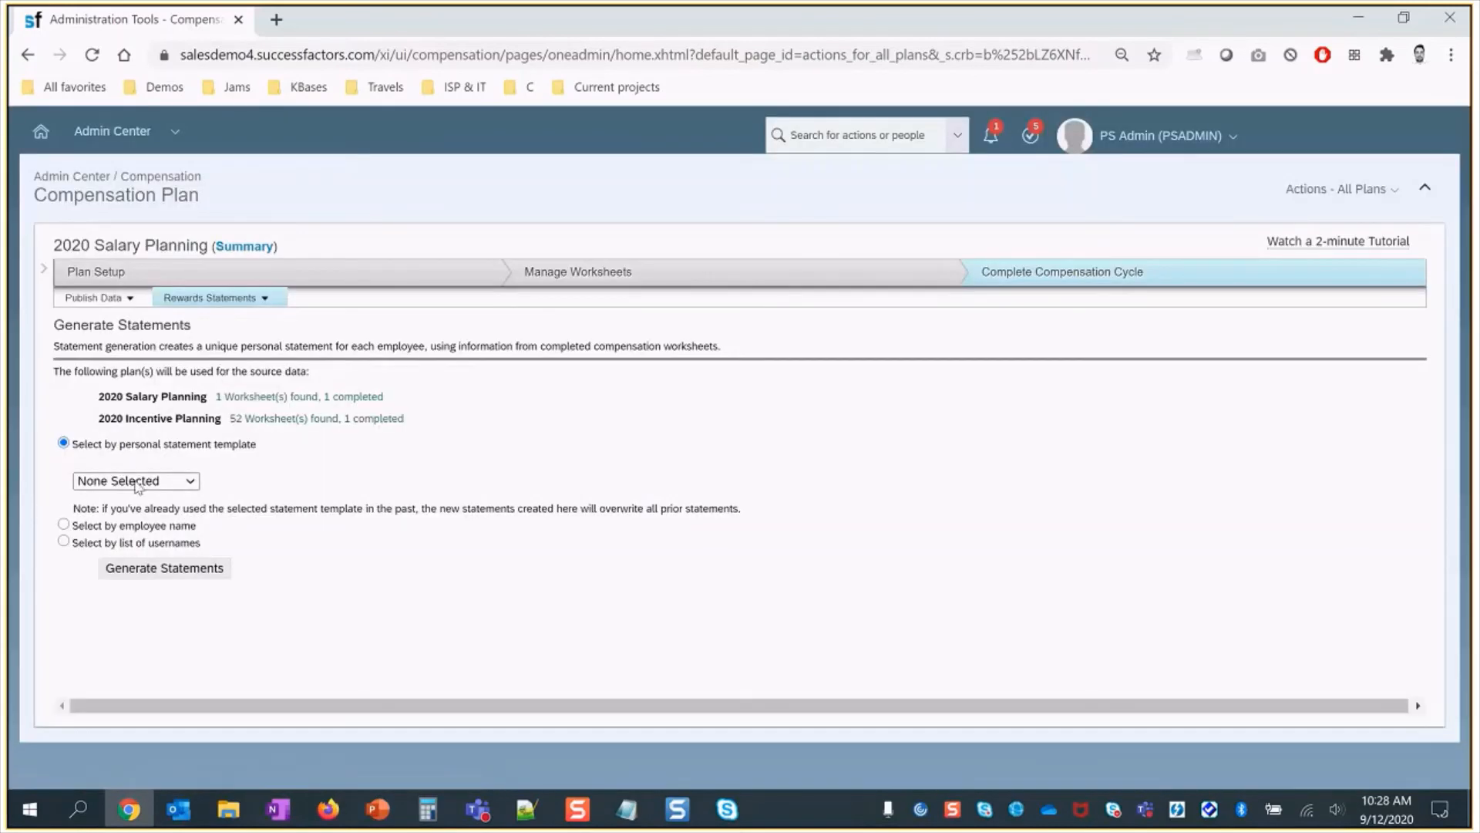
pyautogui.click(135, 481)
pyautogui.click(131, 538)
pyautogui.click(209, 582)
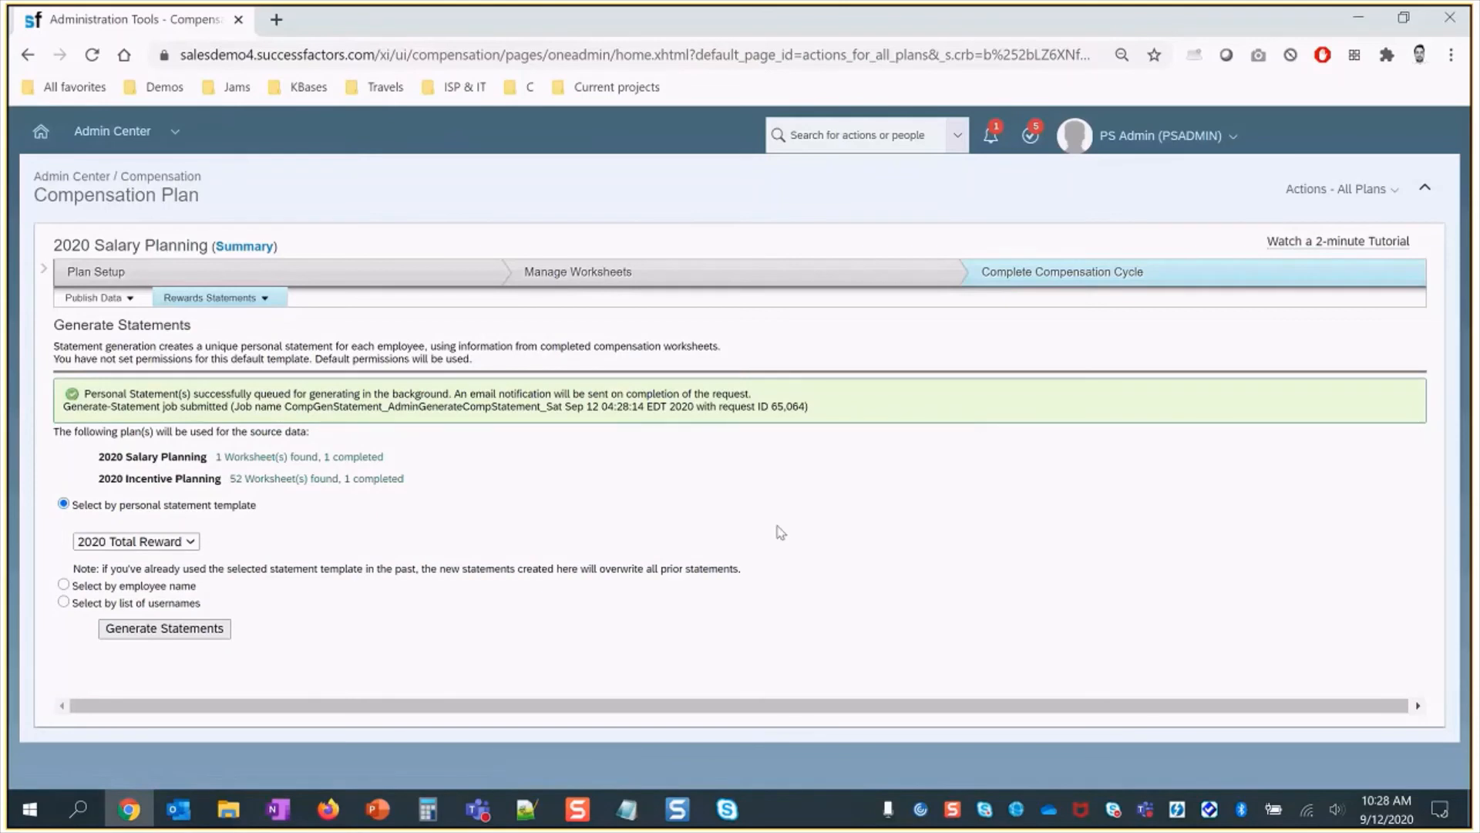
# - Reload the Manage Statement Templates page until the generated count for the 2020 Total Reward template is updated
pyautogui.click(227, 300)
pyautogui.click(247, 332)
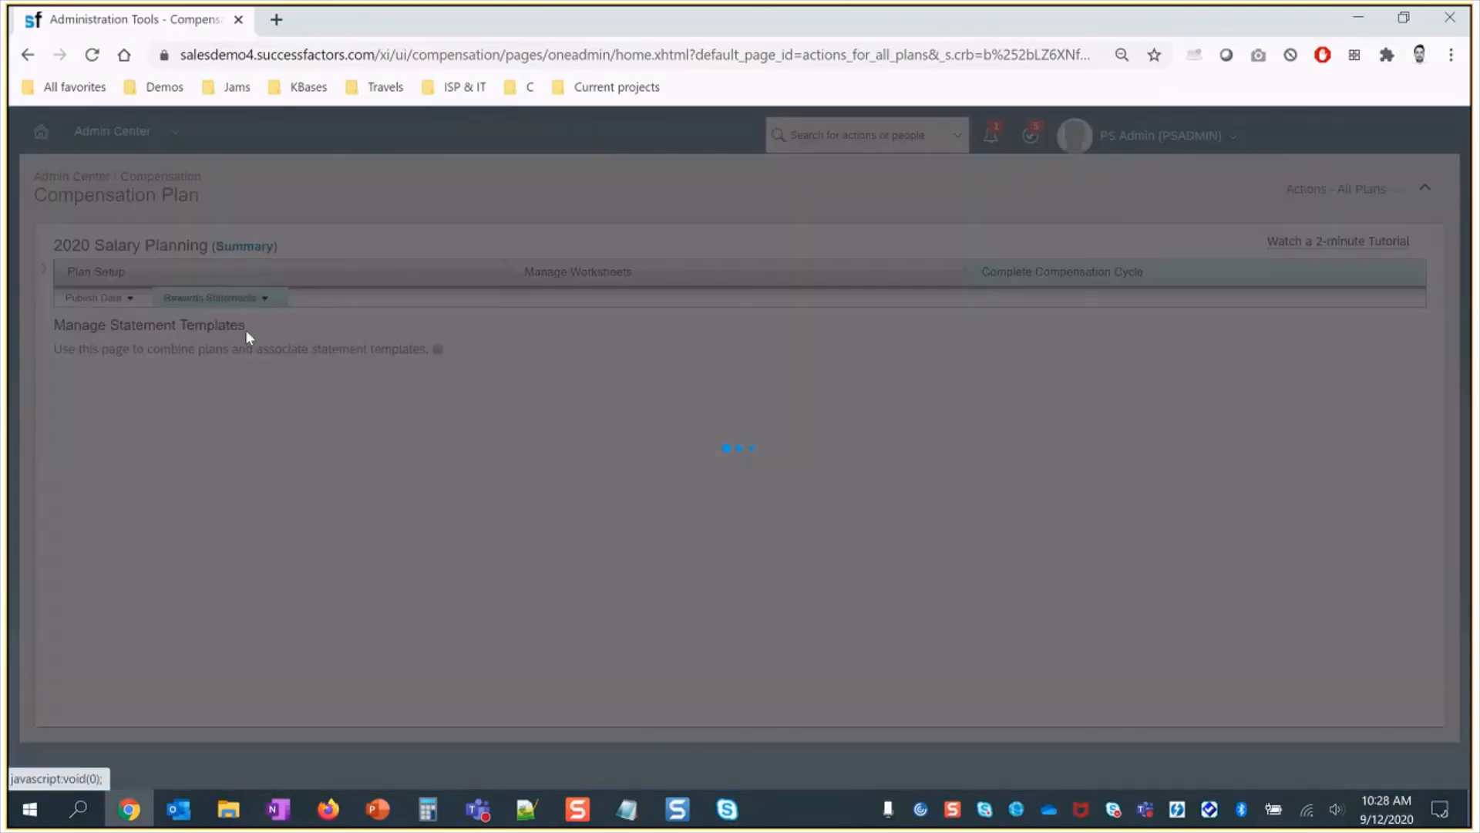
pyautogui.click(223, 298)
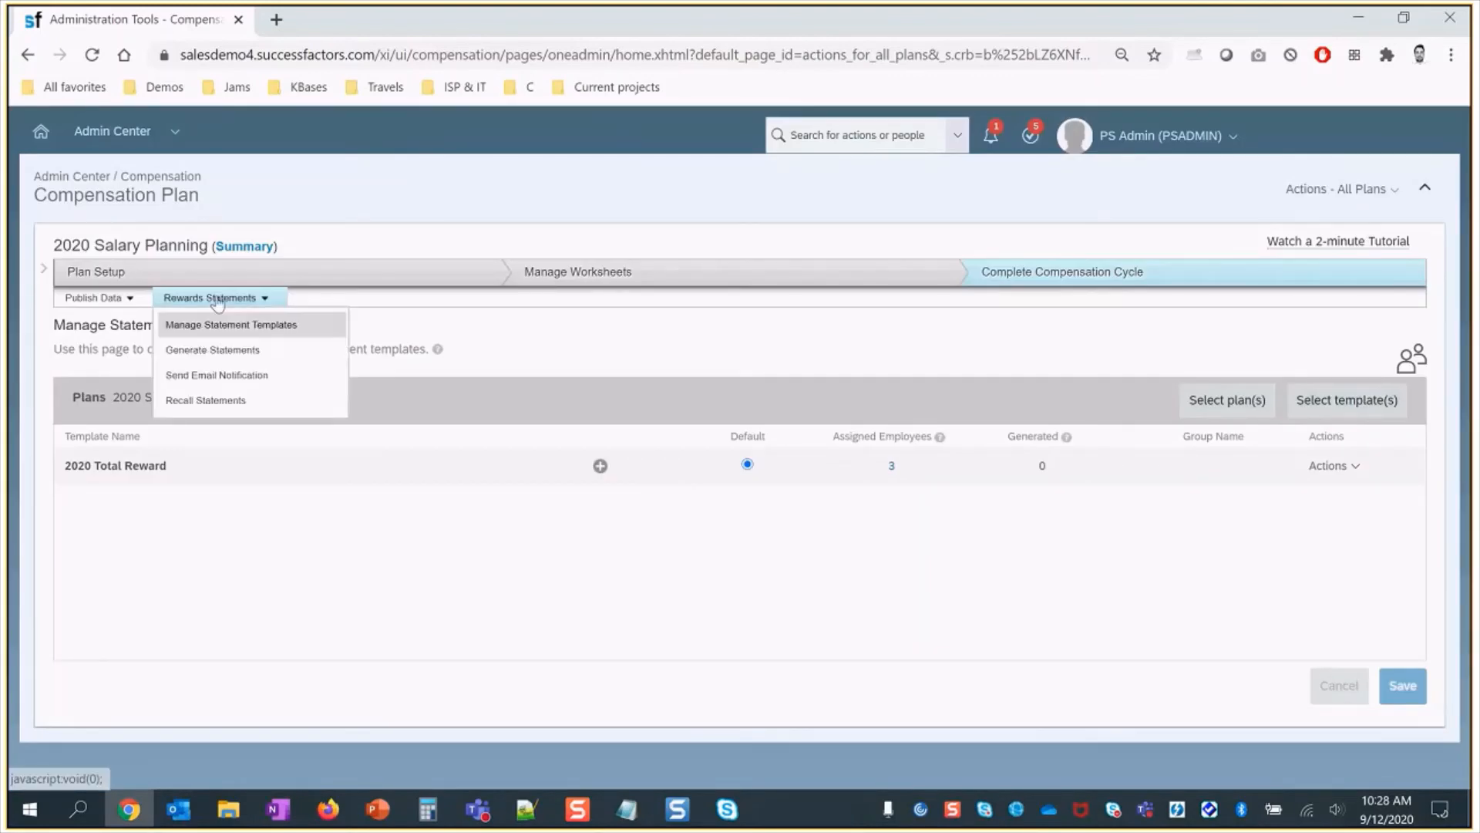
pyautogui.click(227, 318)
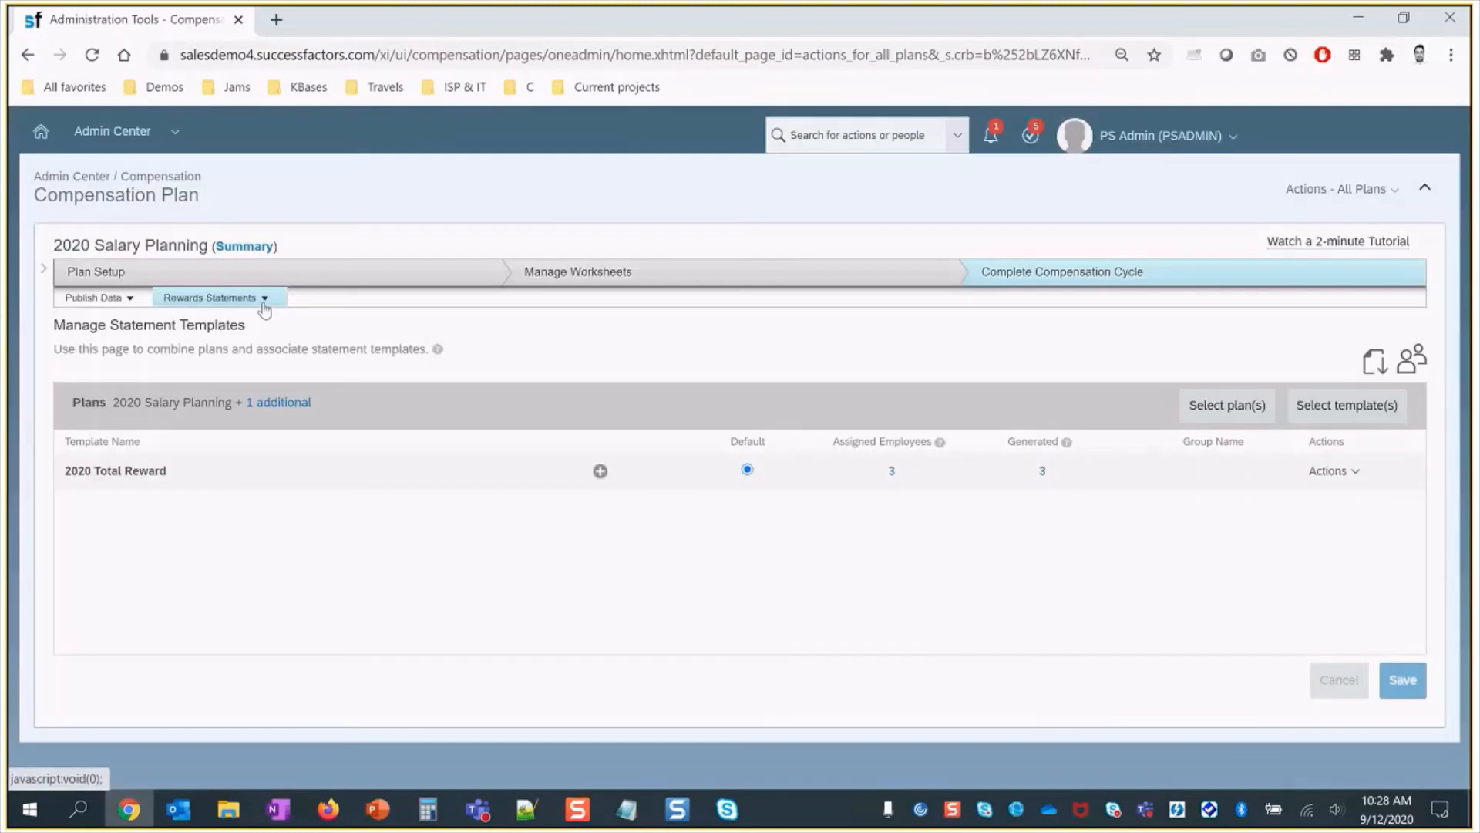
# - Schedule a PDF print job for the 2020 Total Reward statements named "Final version", choosing the PDF type other than One Large PDF
pyautogui.click(1334, 471)
pyautogui.click(1344, 497)
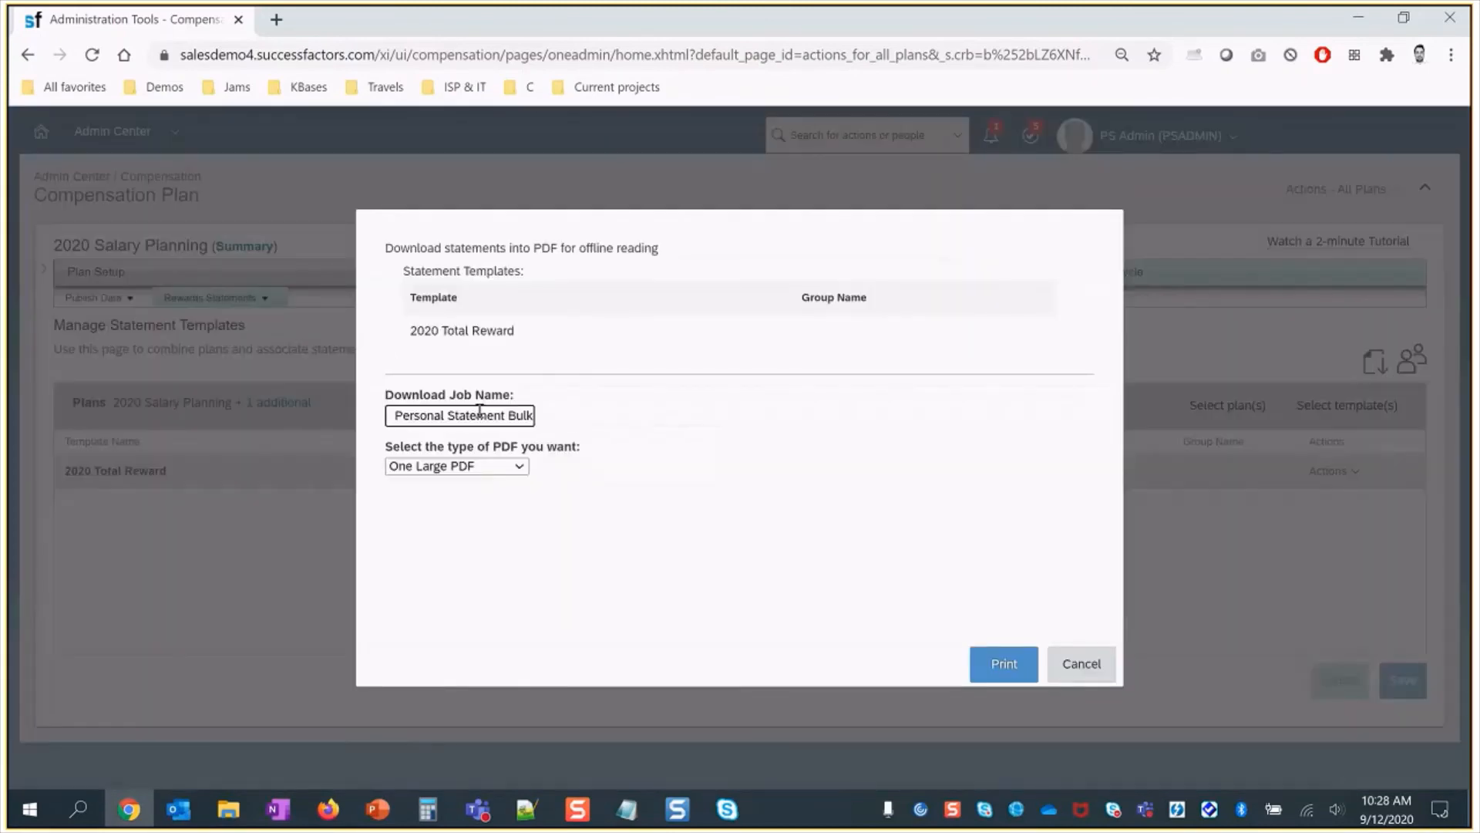
pyautogui.doubleClick(468, 415)
pyautogui.hotkey('ctrl', 'a')
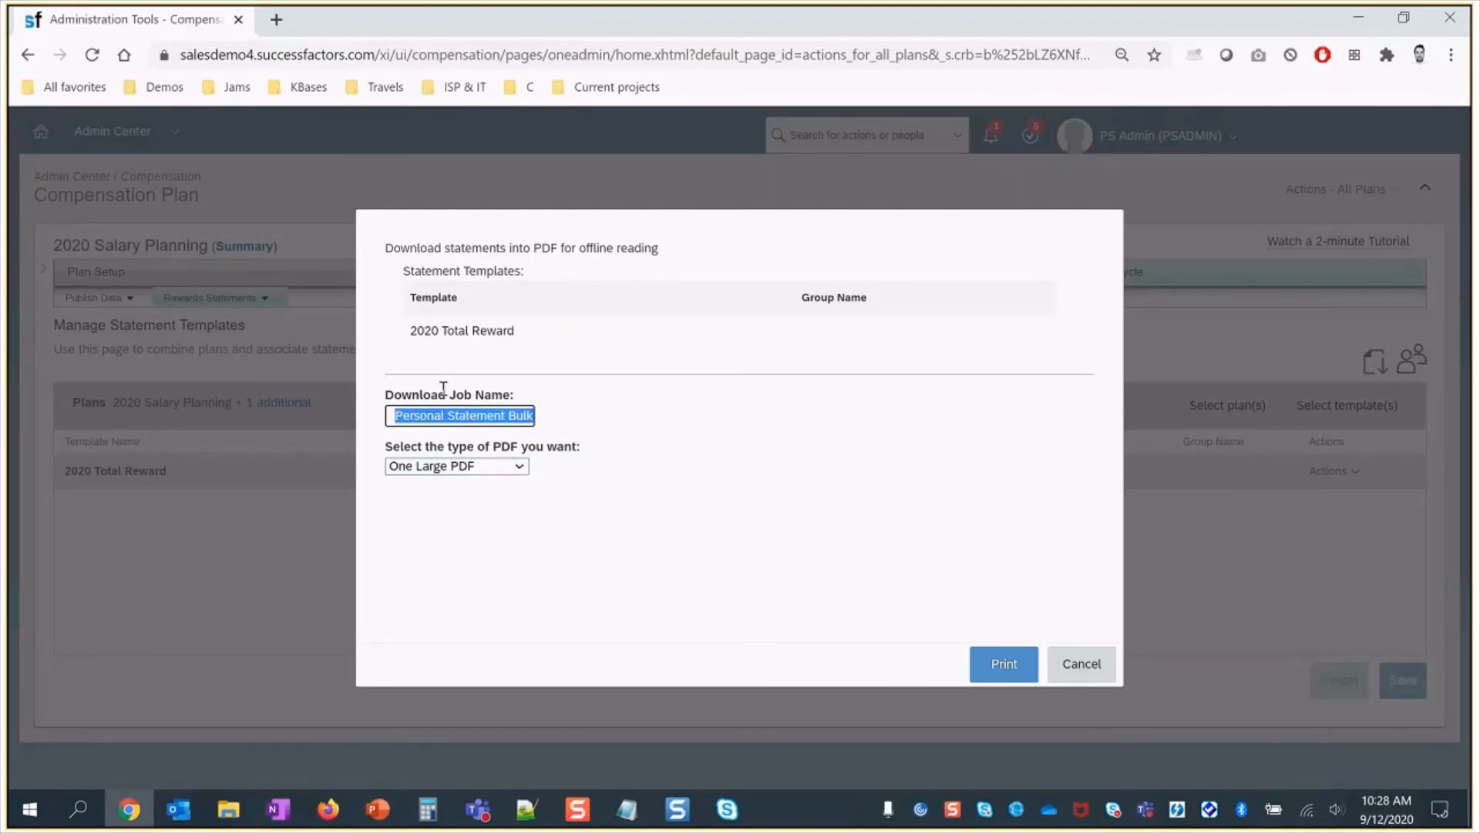
pyautogui.write('Final version')
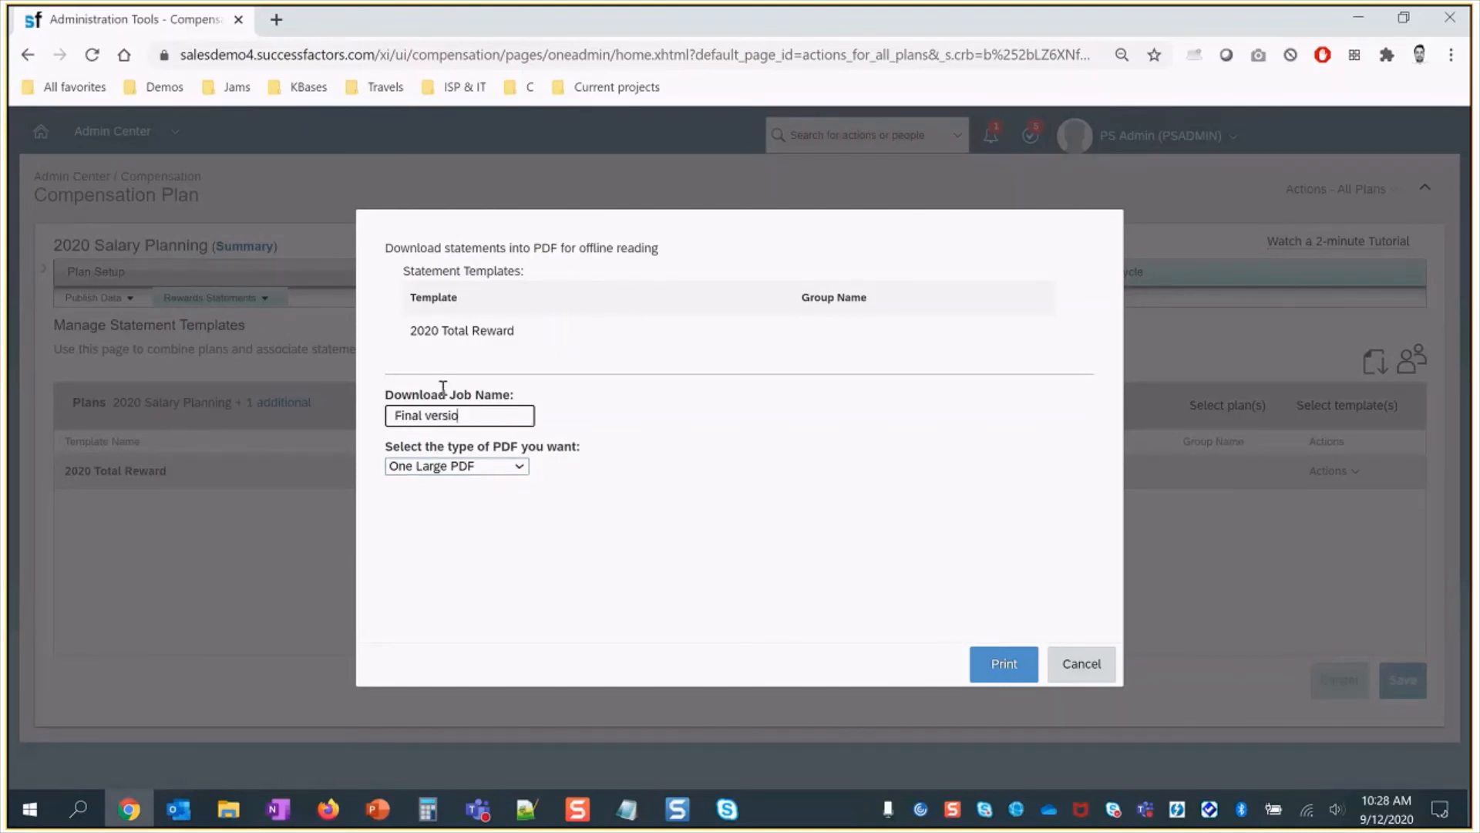
pyautogui.click(519, 467)
pyautogui.click(454, 497)
pyautogui.click(1002, 663)
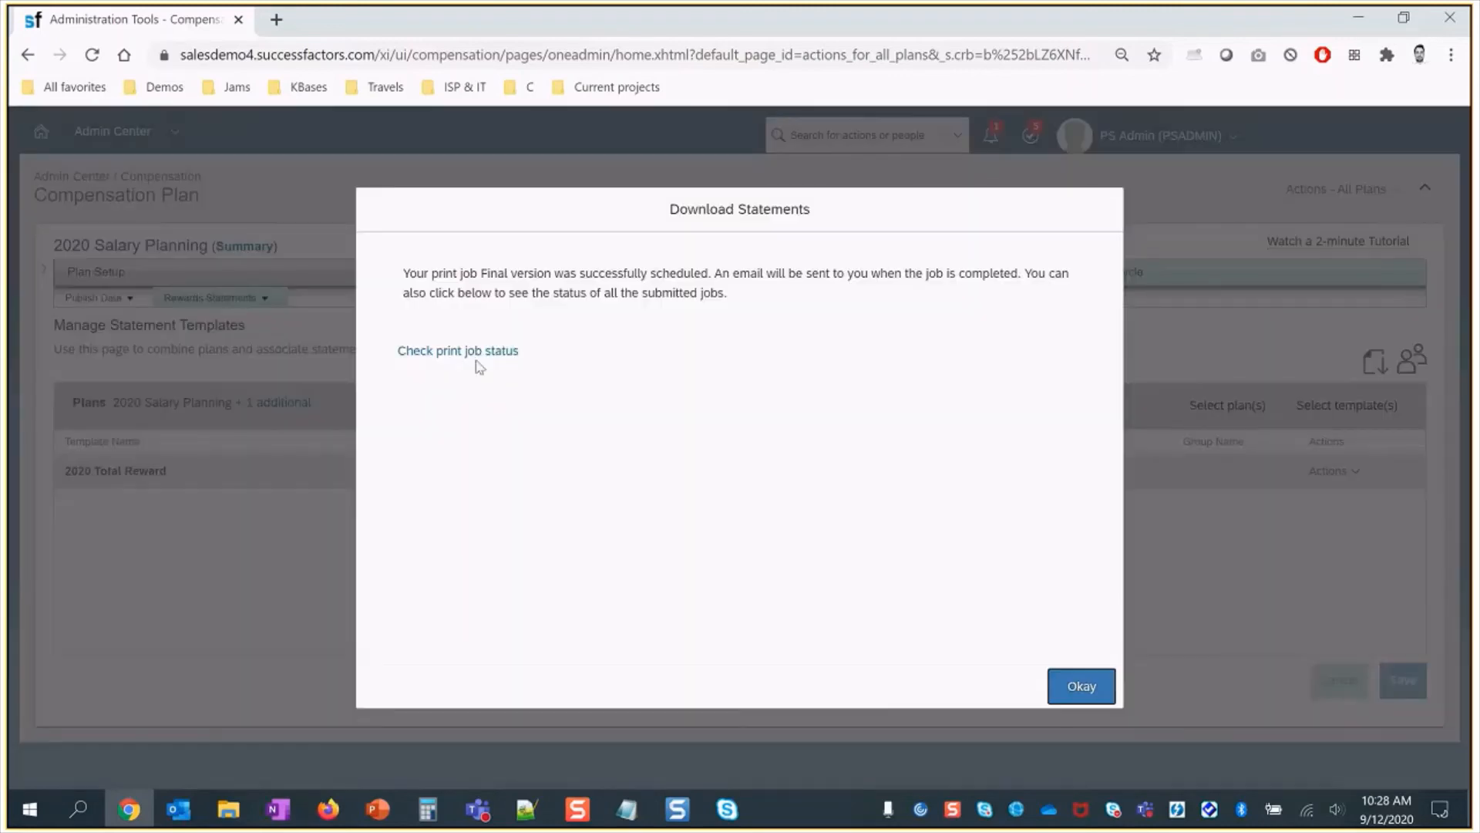
# - Open the print job status page and refresh it until the Final version job is completed
pyautogui.click(479, 361)
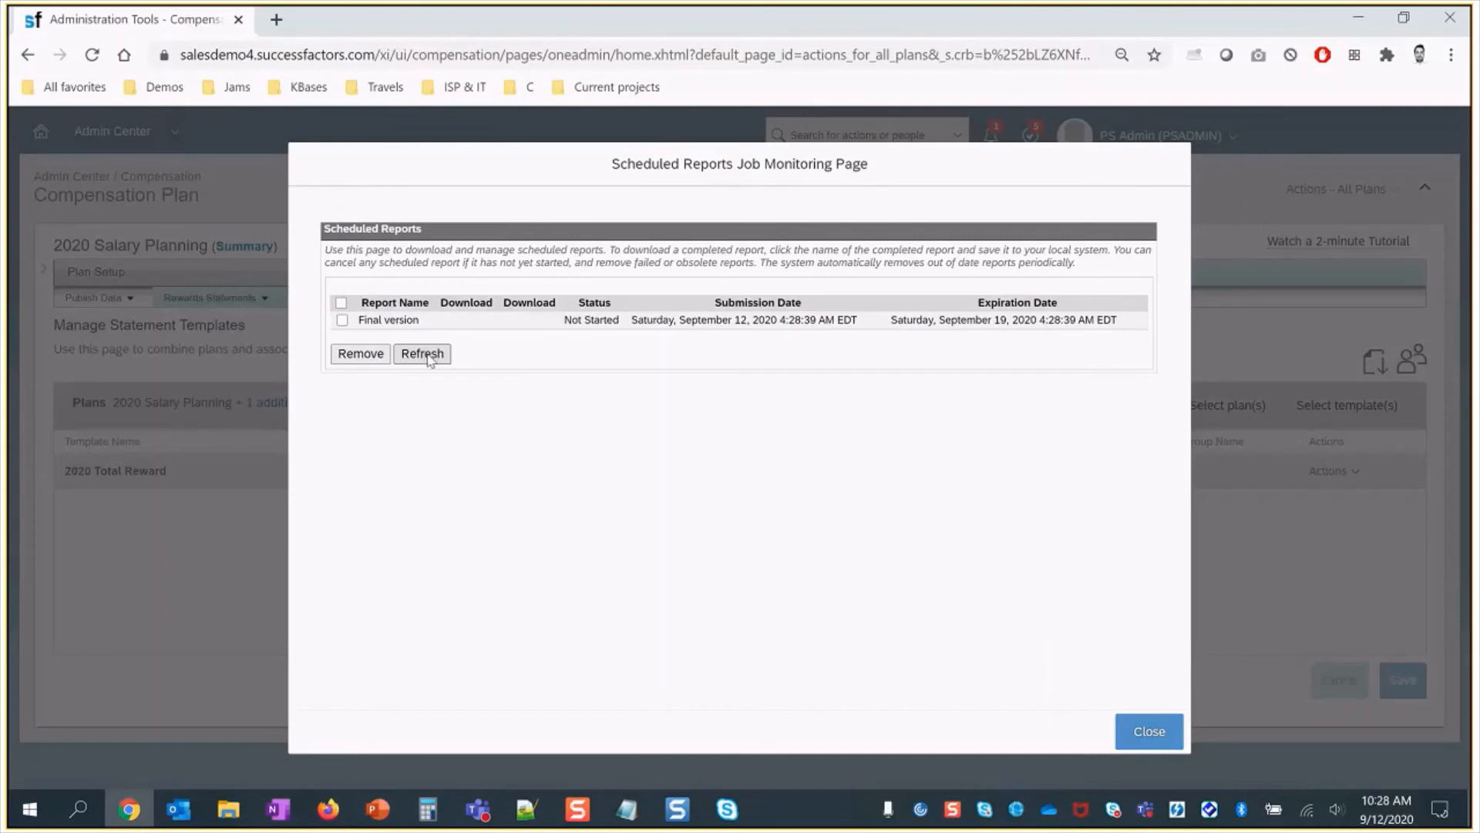
pyautogui.click(429, 357)
pyautogui.click(423, 354)
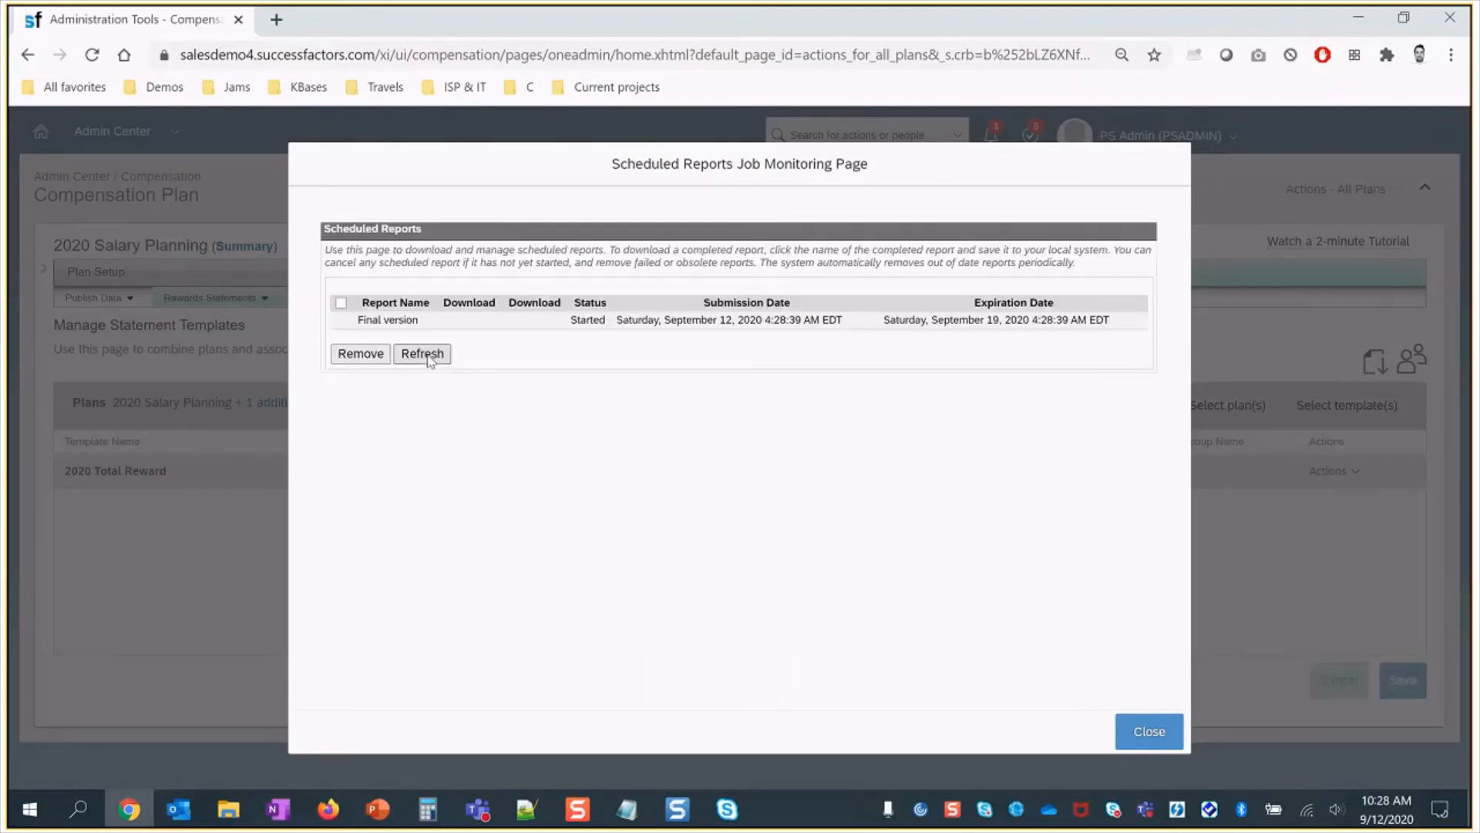
pyautogui.click(429, 358)
pyautogui.click(429, 359)
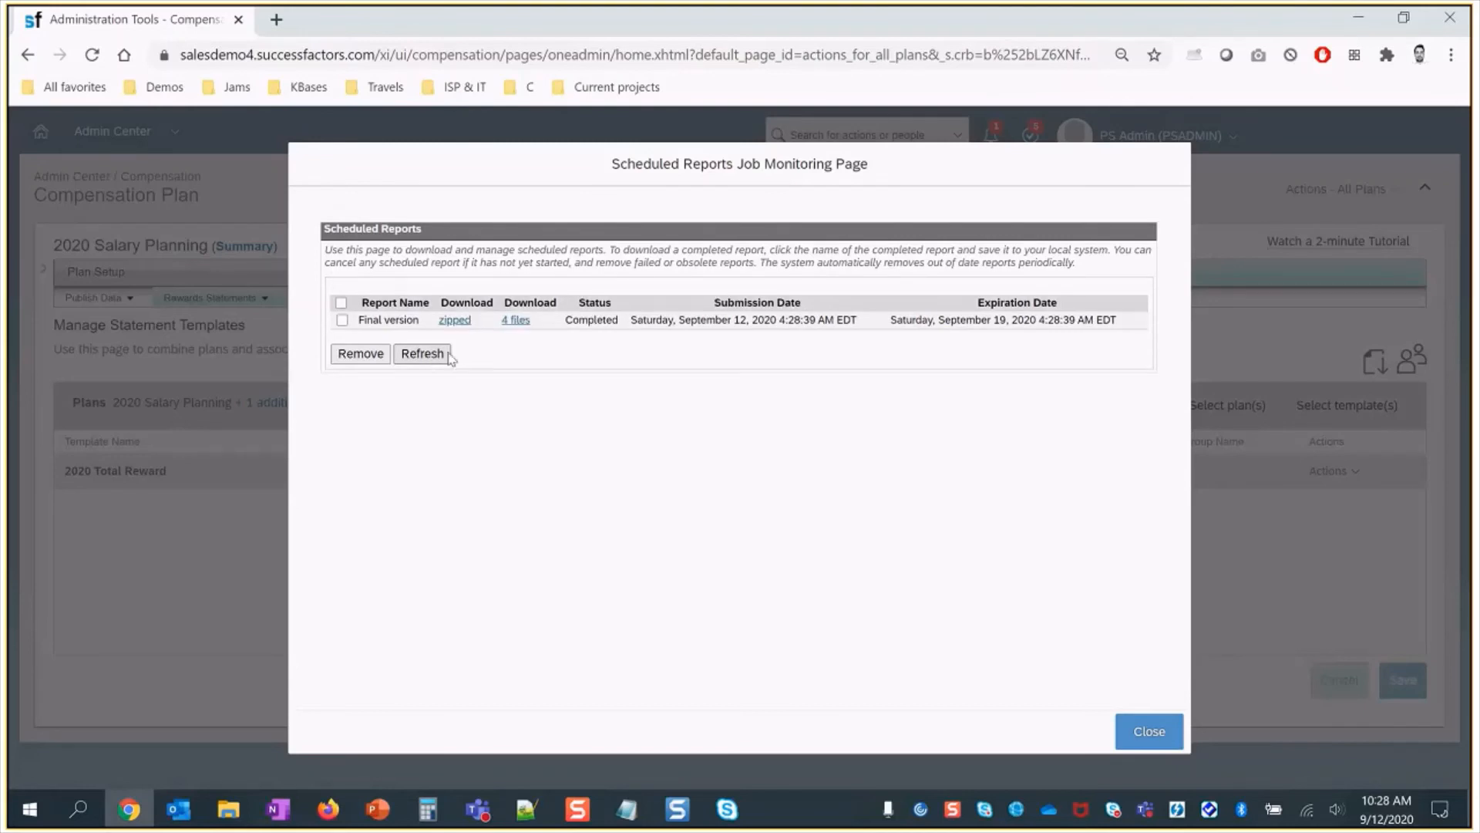
# - Download the first employee's statement PDF from the Final version report's file list and open it
pyautogui.click(521, 329)
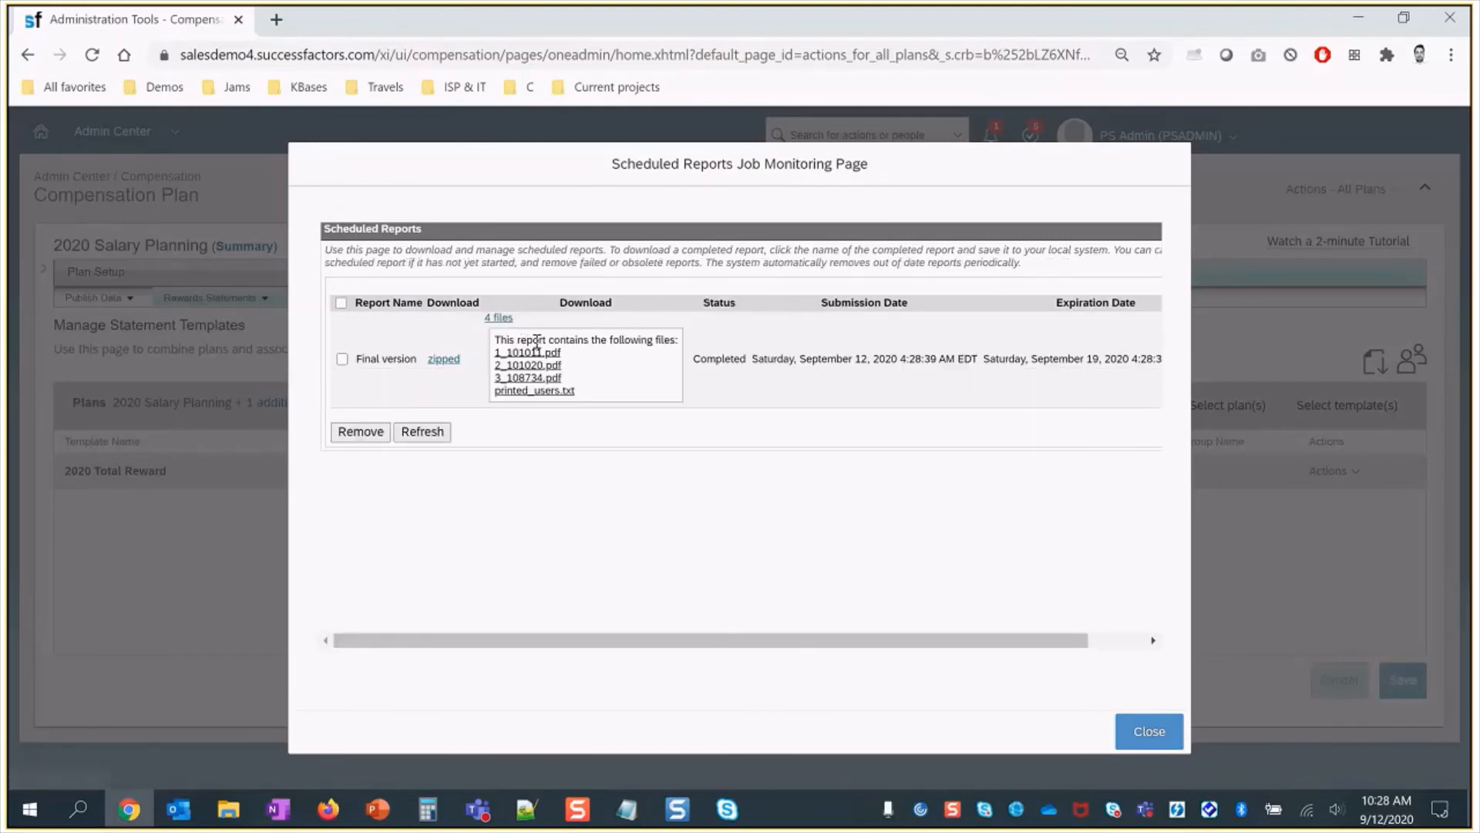
pyautogui.click(540, 354)
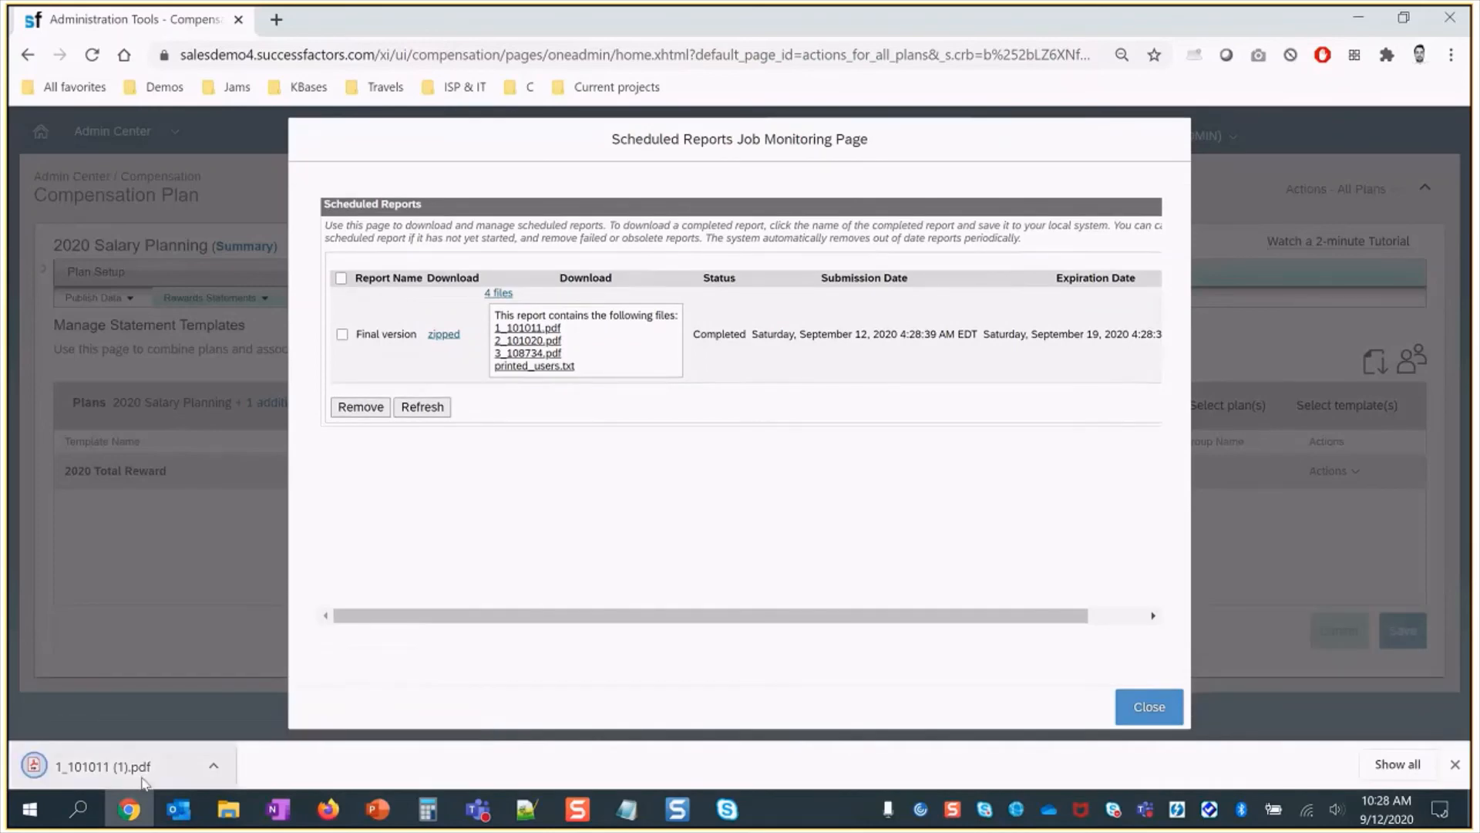
pyautogui.click(144, 771)
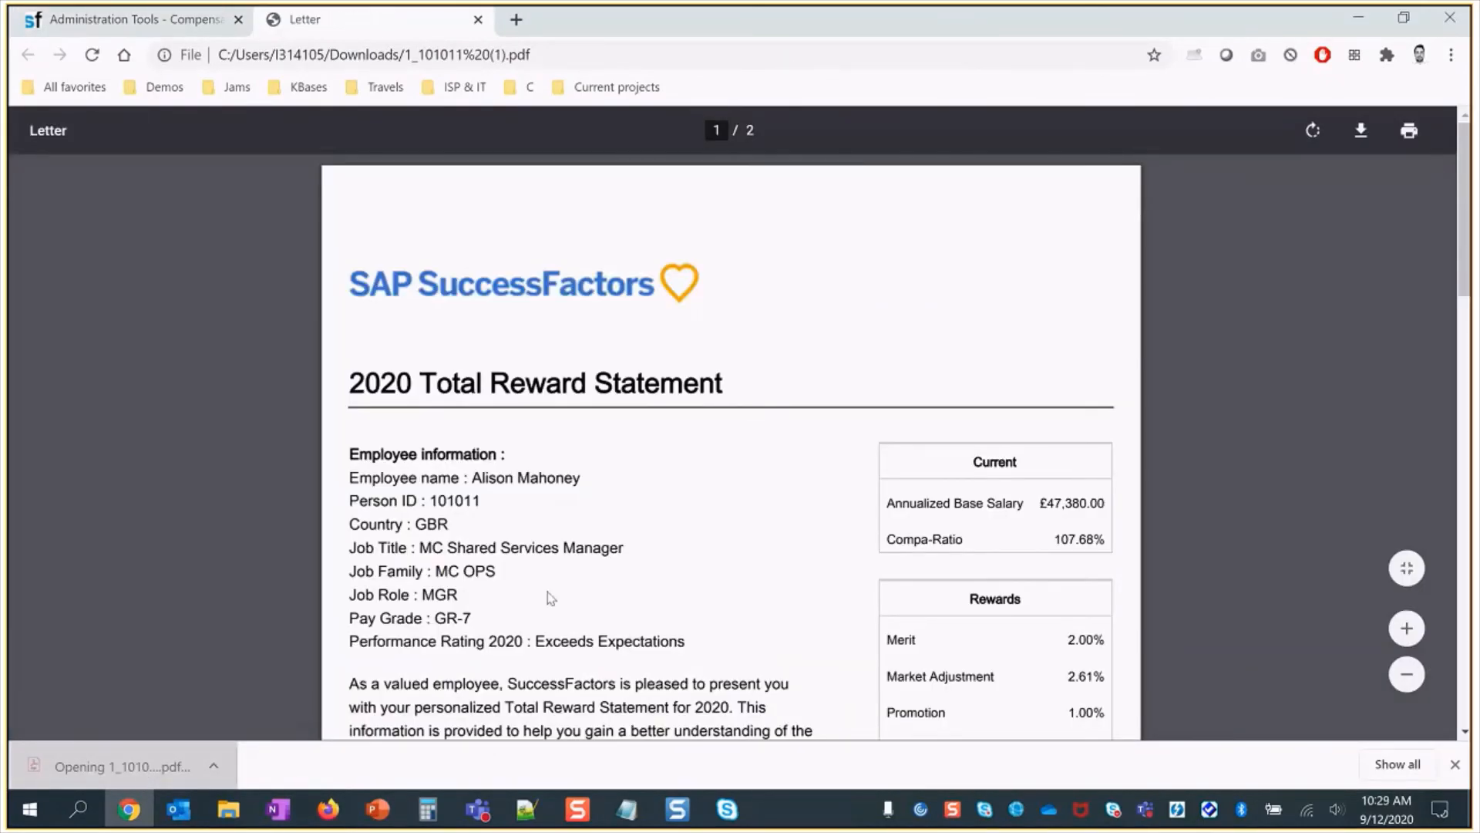
# - Review the statement's employee information, message text, and Current, Rewards and New tables against the intended layout
pyautogui.scroll(-6, 550, 598)
pyautogui.scroll(-3, 551, 598)
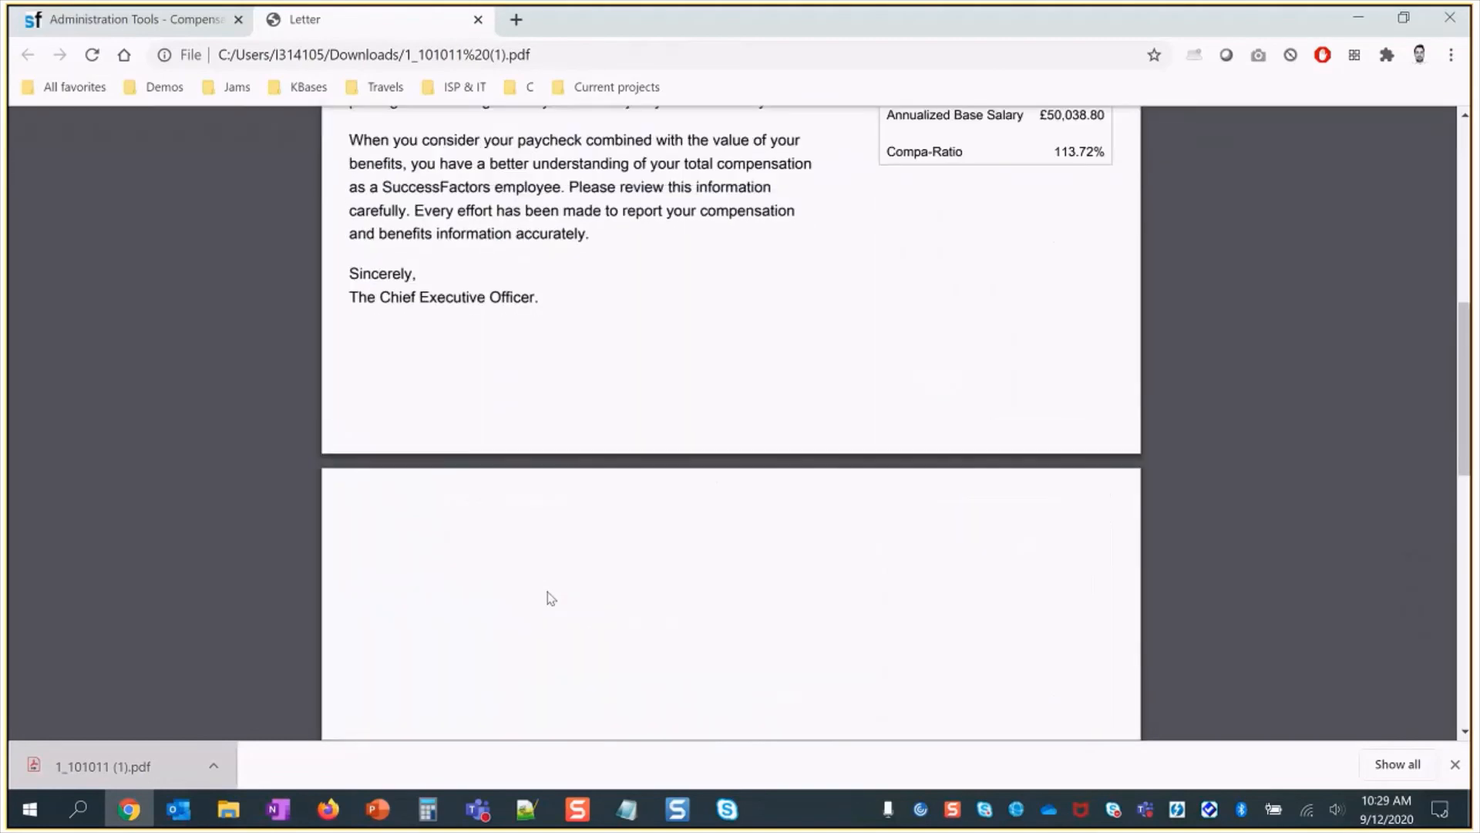
pyautogui.scroll(7, 551, 599)
pyautogui.scroll(-7, 551, 598)
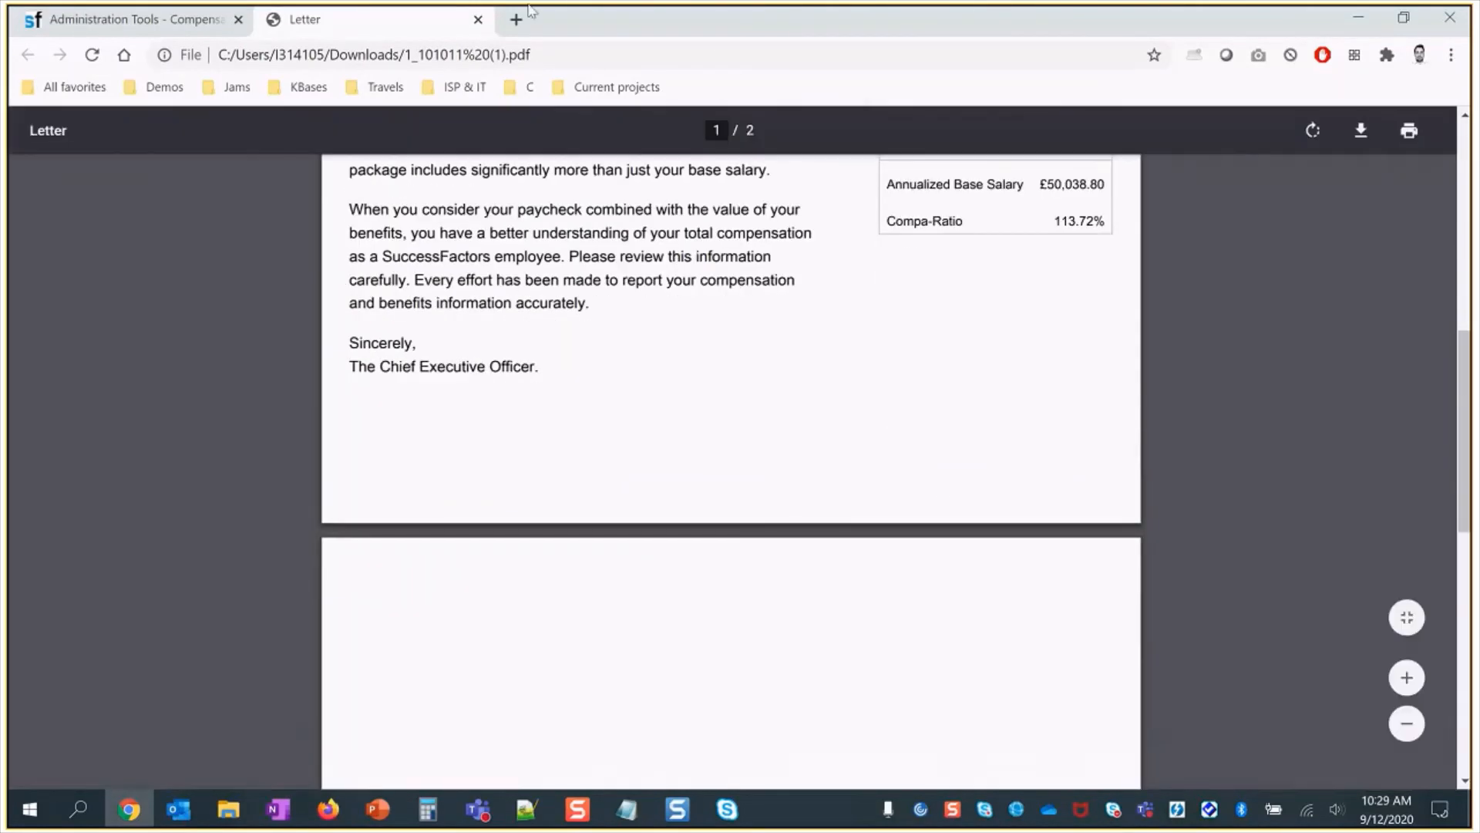
pyautogui.scroll(4, 502, 407)
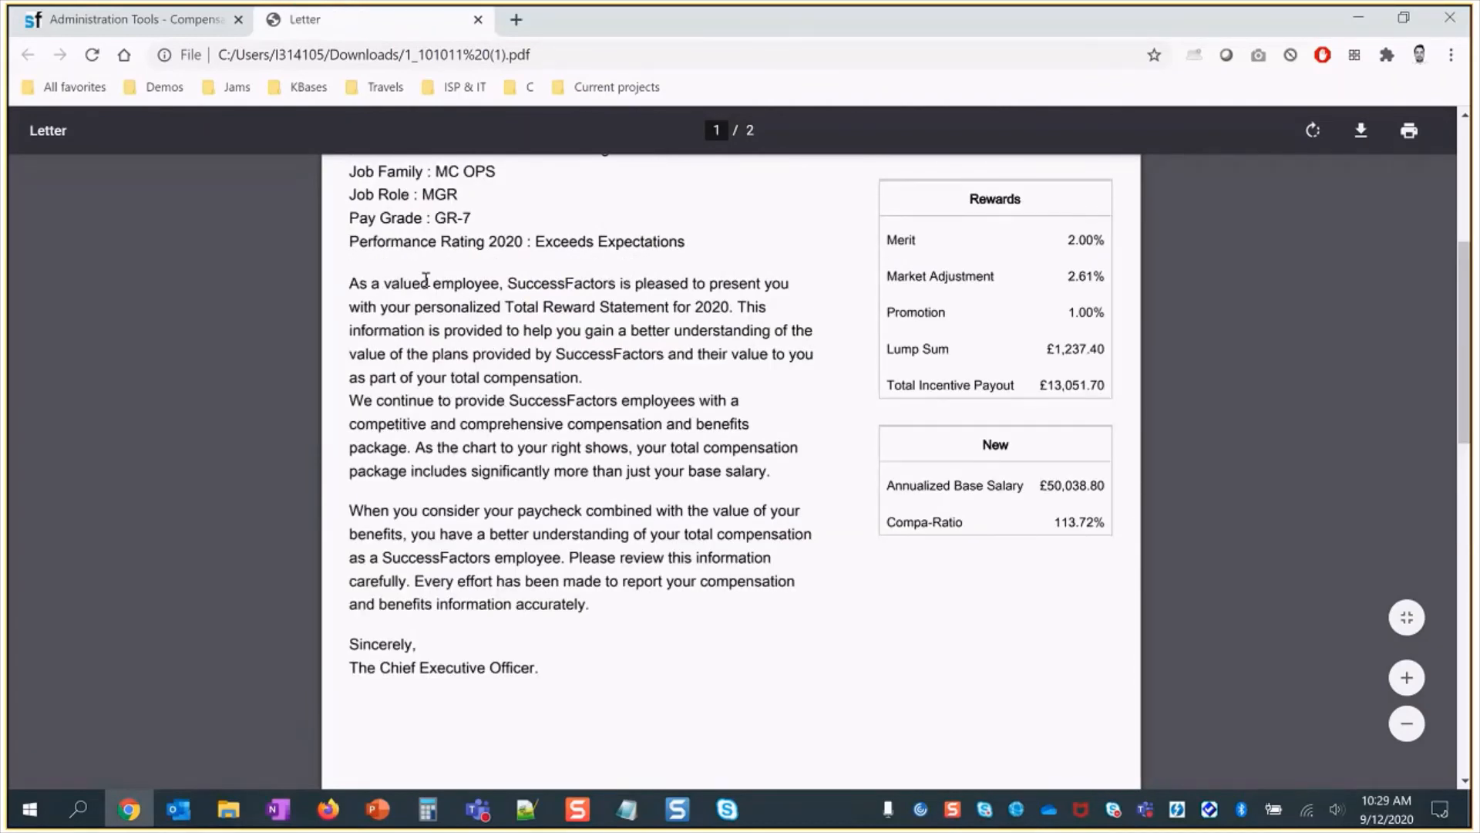
pyautogui.scroll(4, 416, 262)
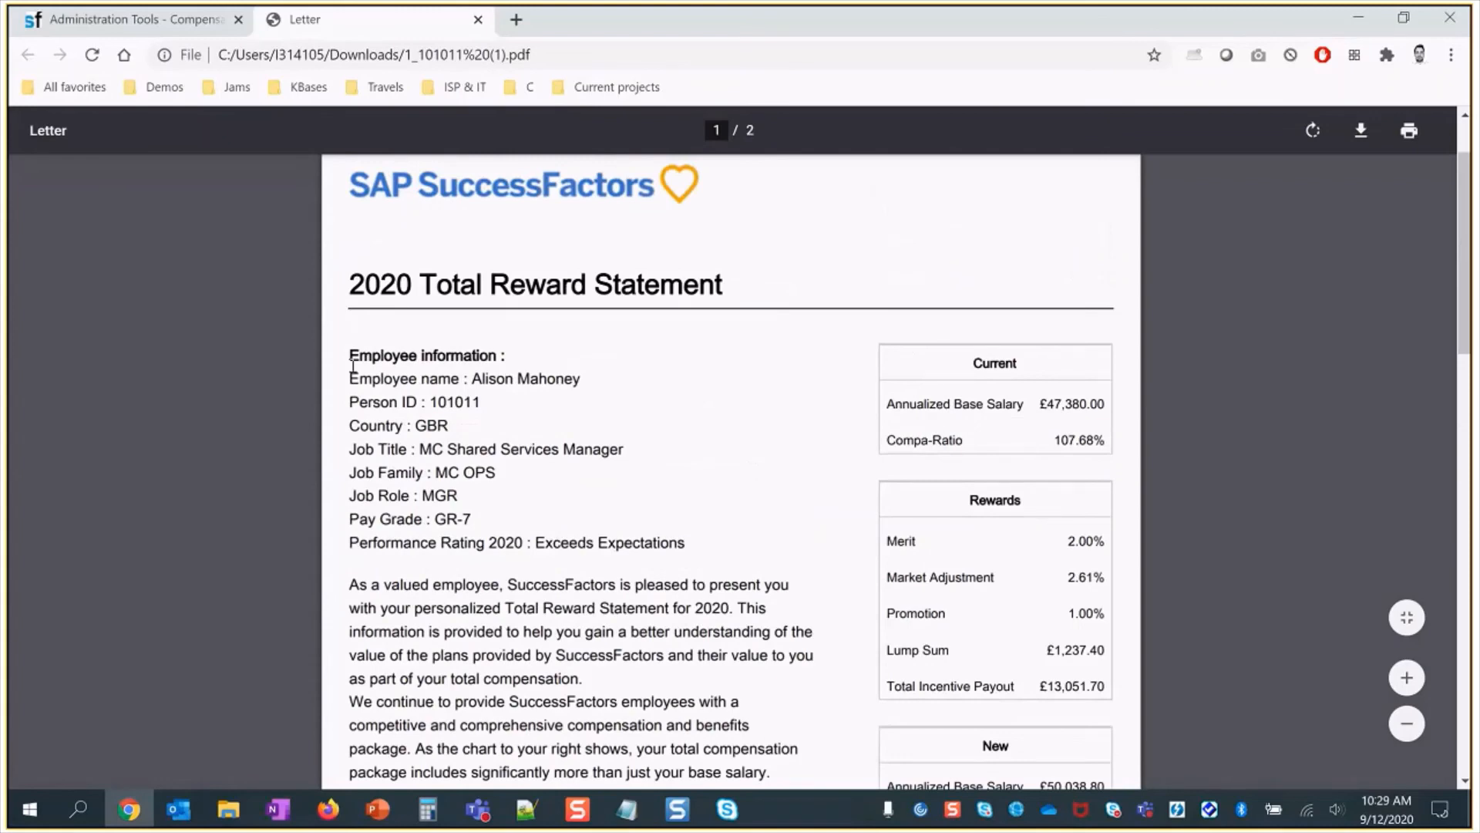
pyautogui.scroll(-1, 509, 460)
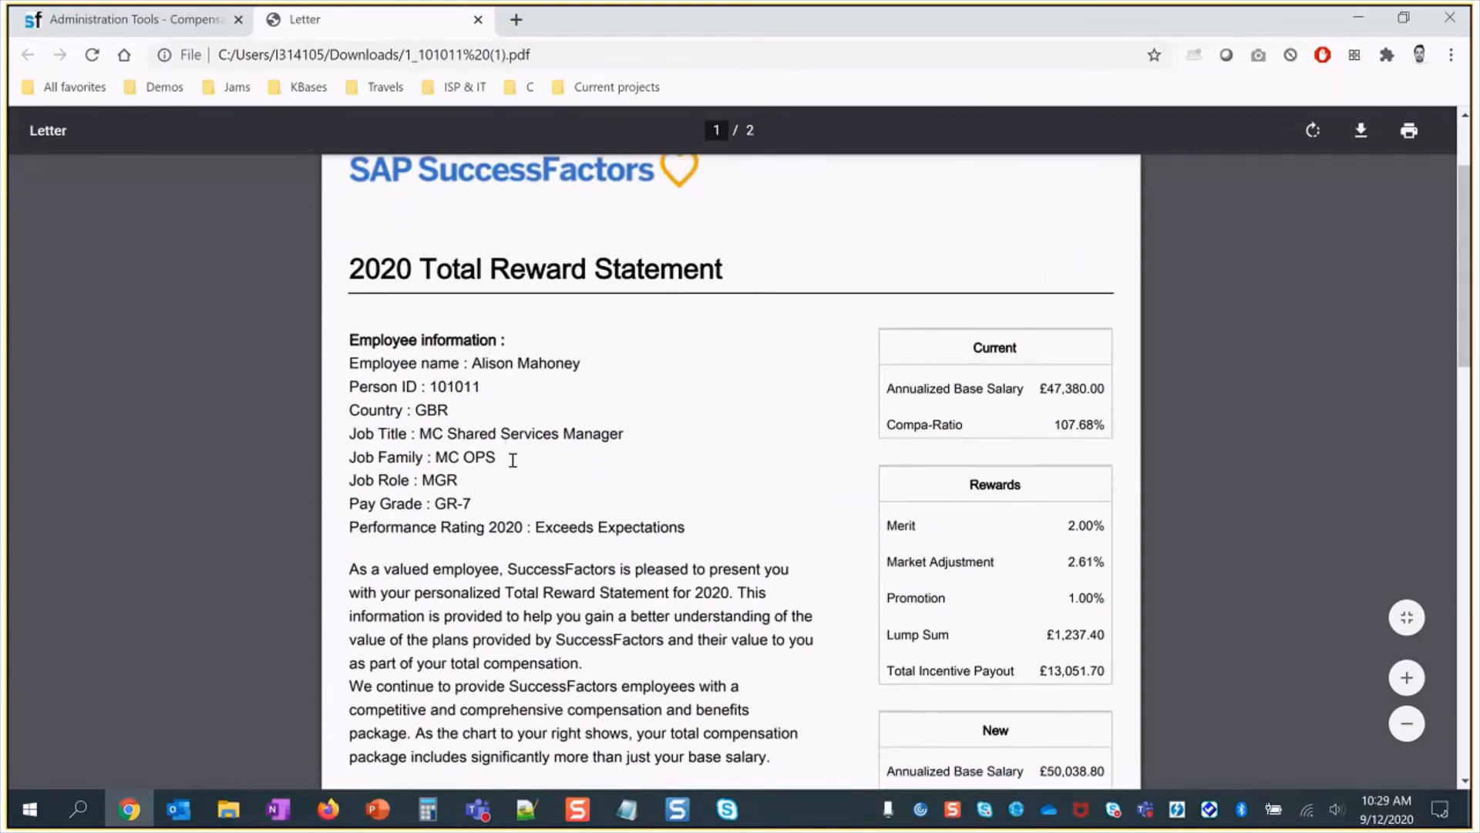
pyautogui.scroll(-3, 513, 460)
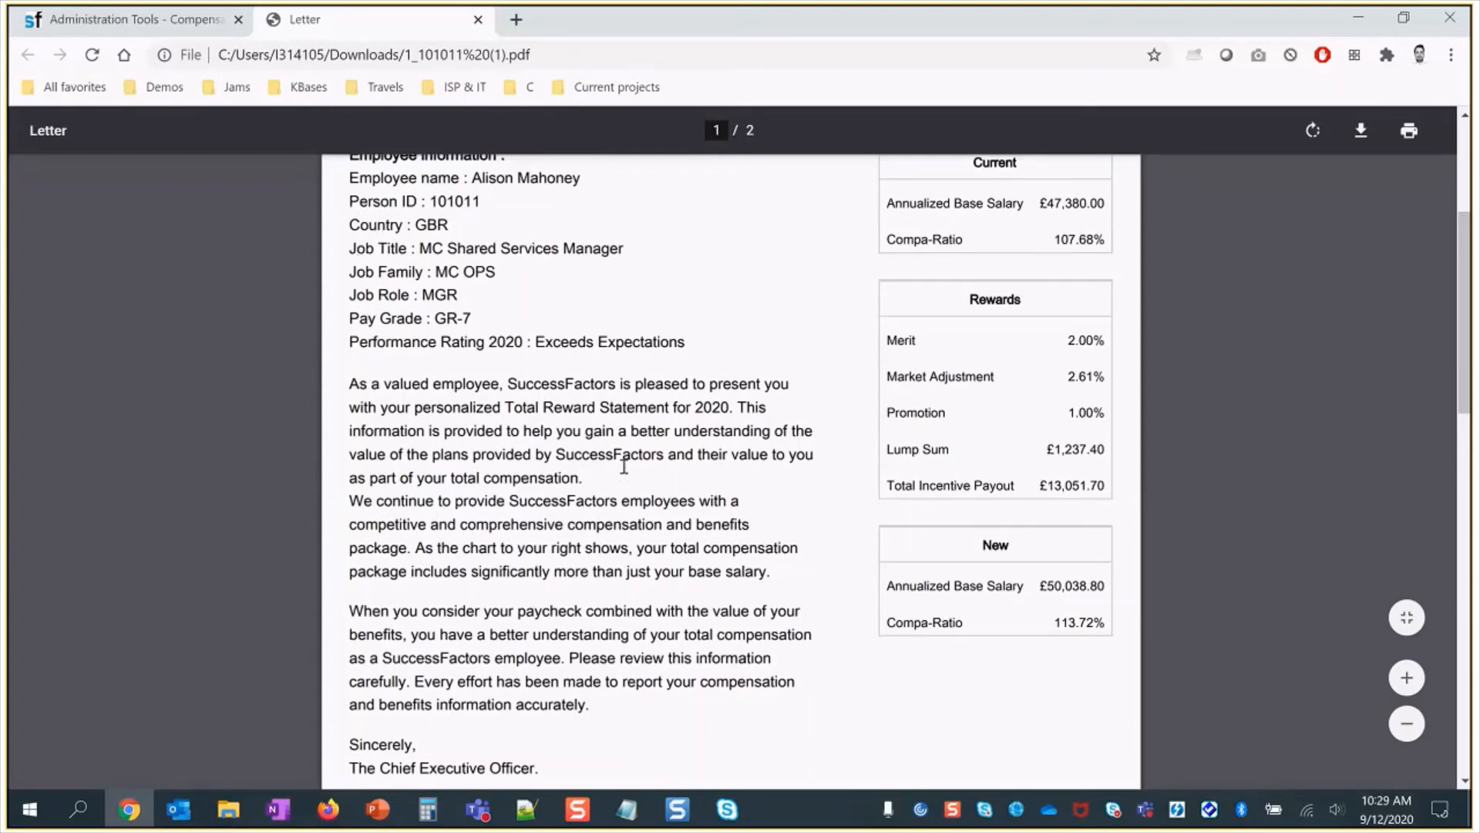
pyautogui.scroll(-4, 411, 642)
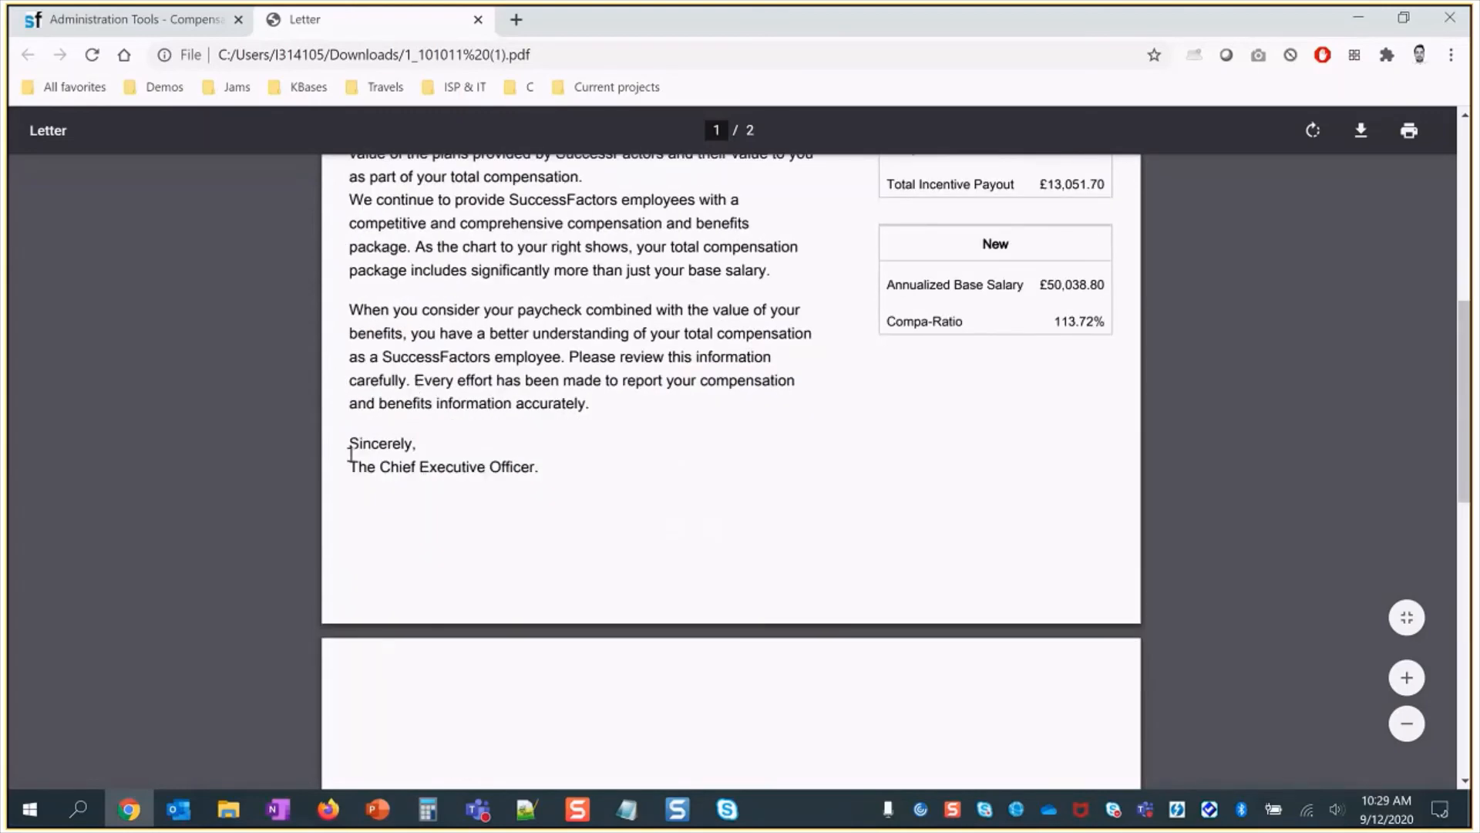
# - Check the statement's closing lines, reward figures and second page, and close the PDF
pyautogui.moveTo(349, 445); pyautogui.dragTo(538, 469)
pyautogui.click(543, 471)
pyautogui.scroll(4, 575, 513)
pyautogui.scroll(-1, 576, 524)
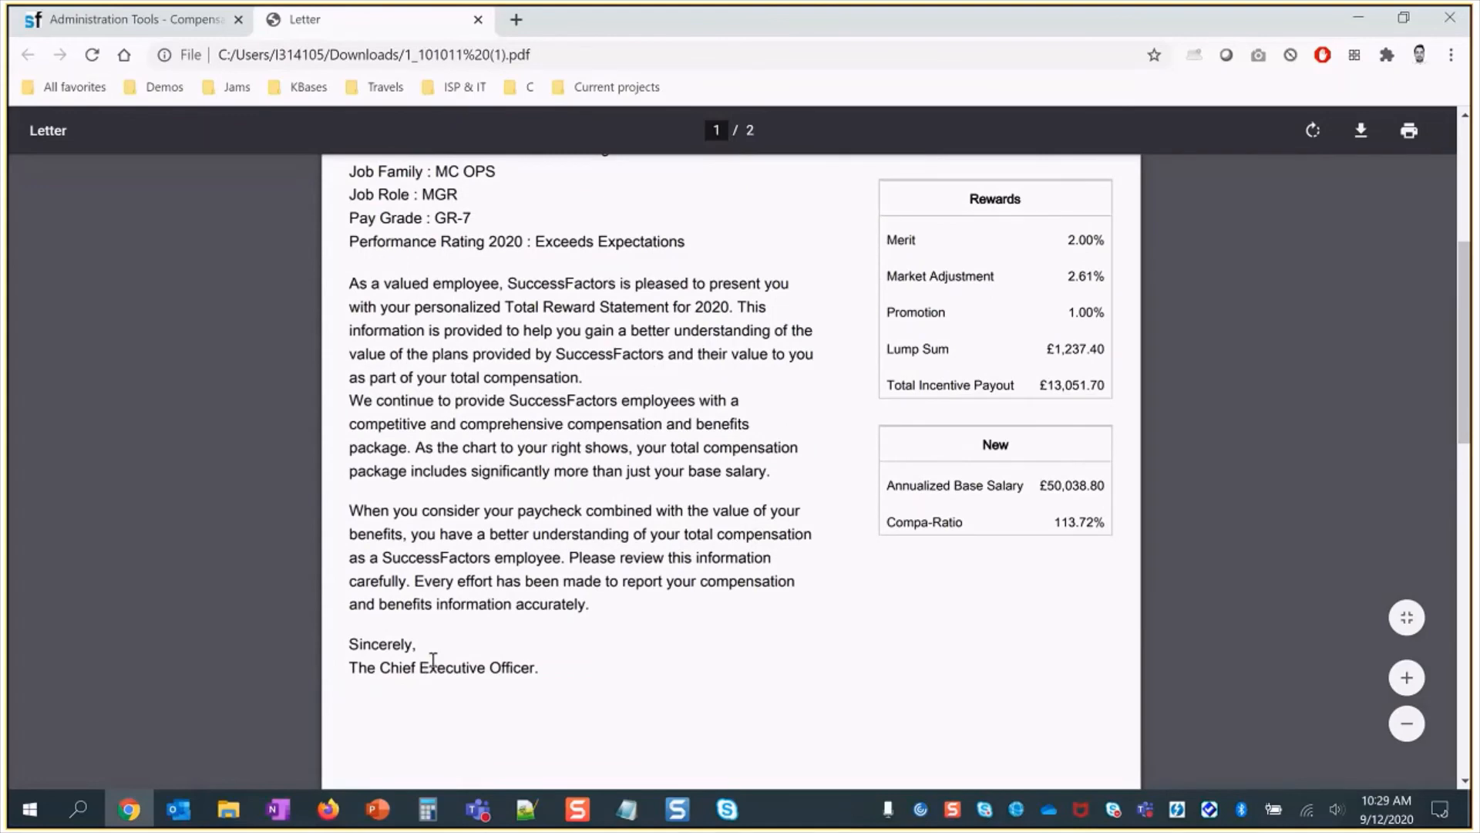
pyautogui.scroll(2, 740, 601)
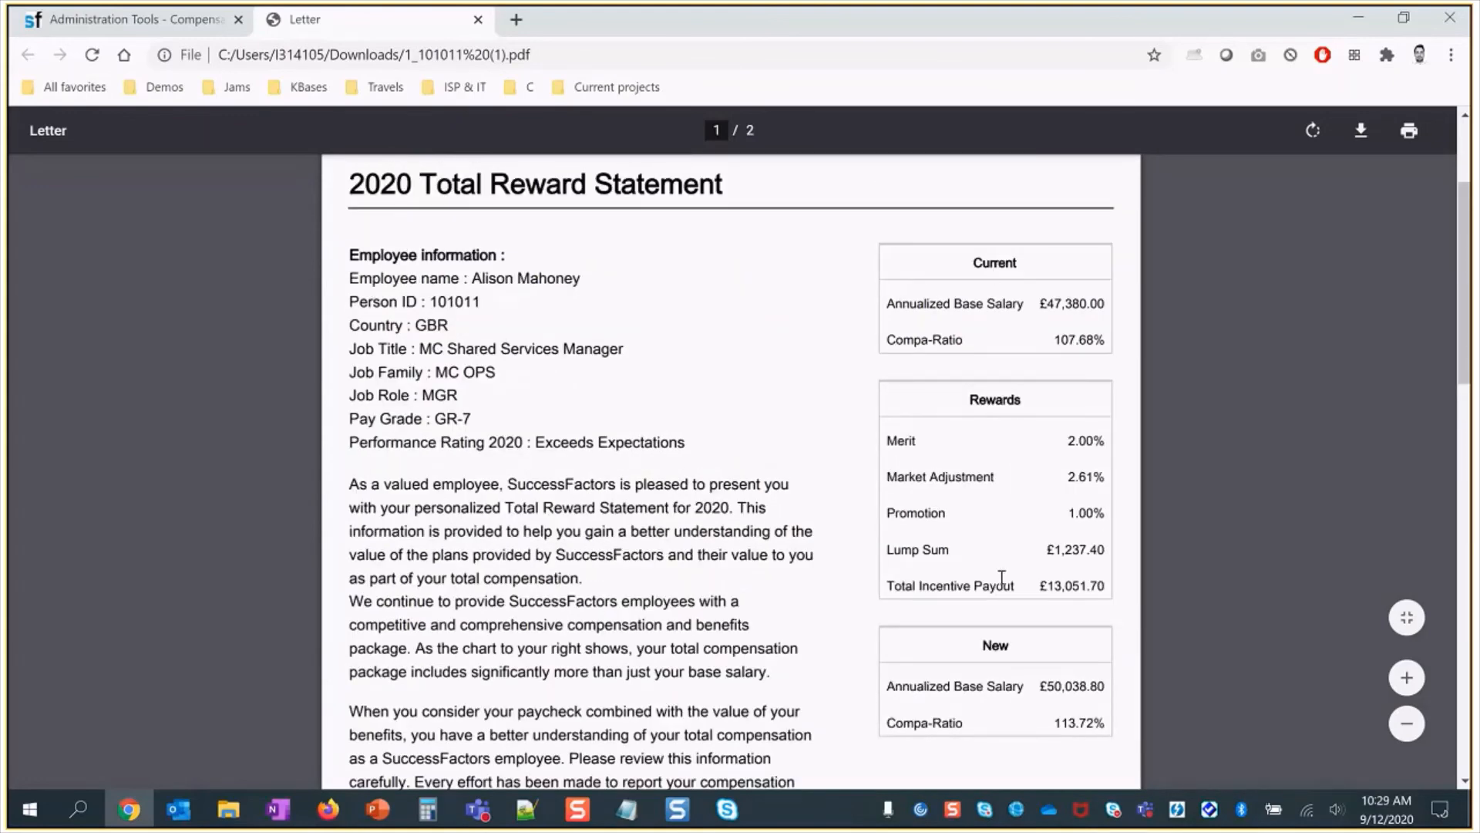
pyautogui.scroll(-3, 1000, 647)
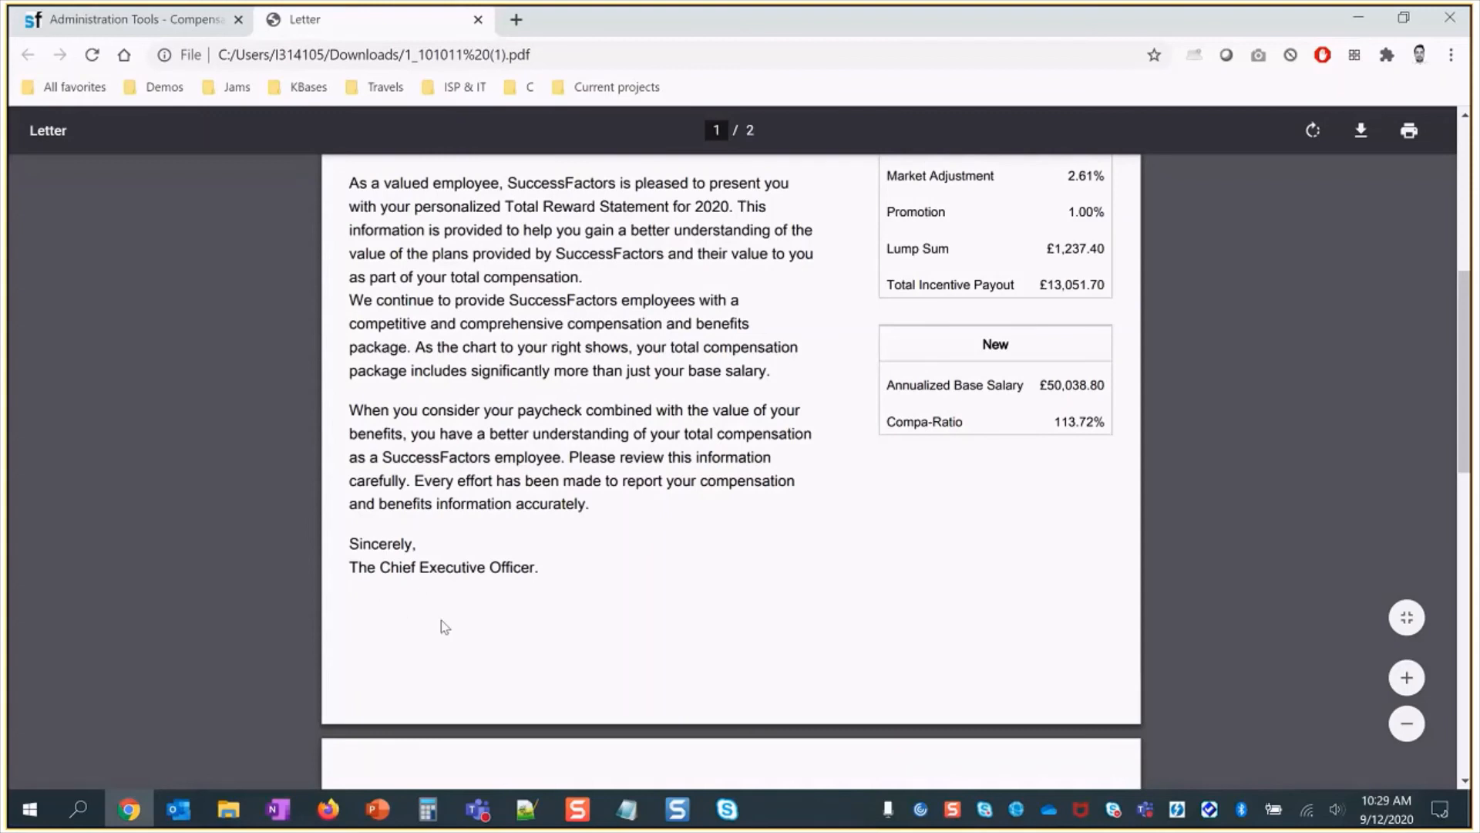
pyautogui.scroll(-1, 441, 634)
pyautogui.scroll(-7, 441, 638)
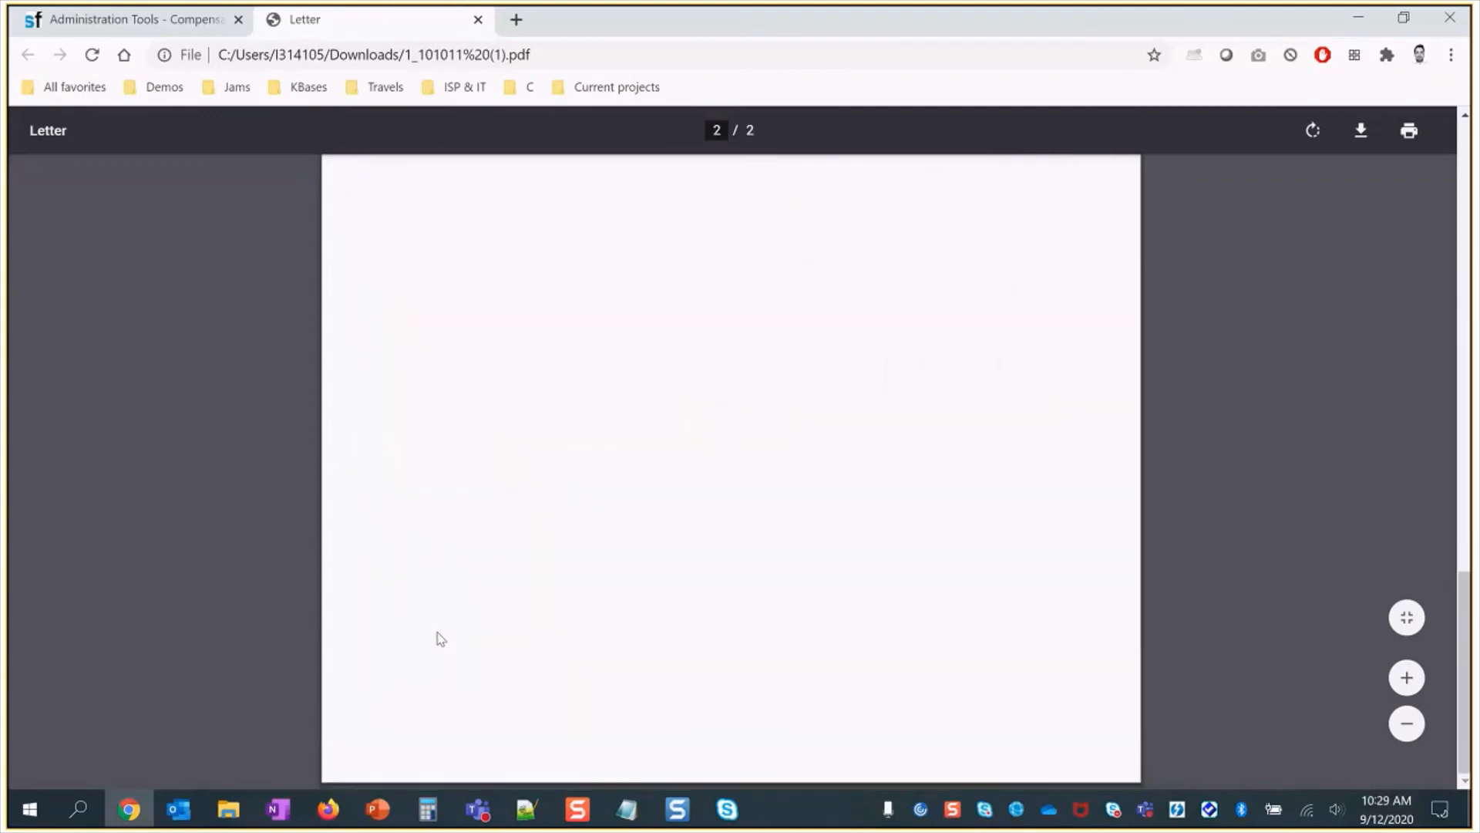
pyautogui.scroll(10, 438, 640)
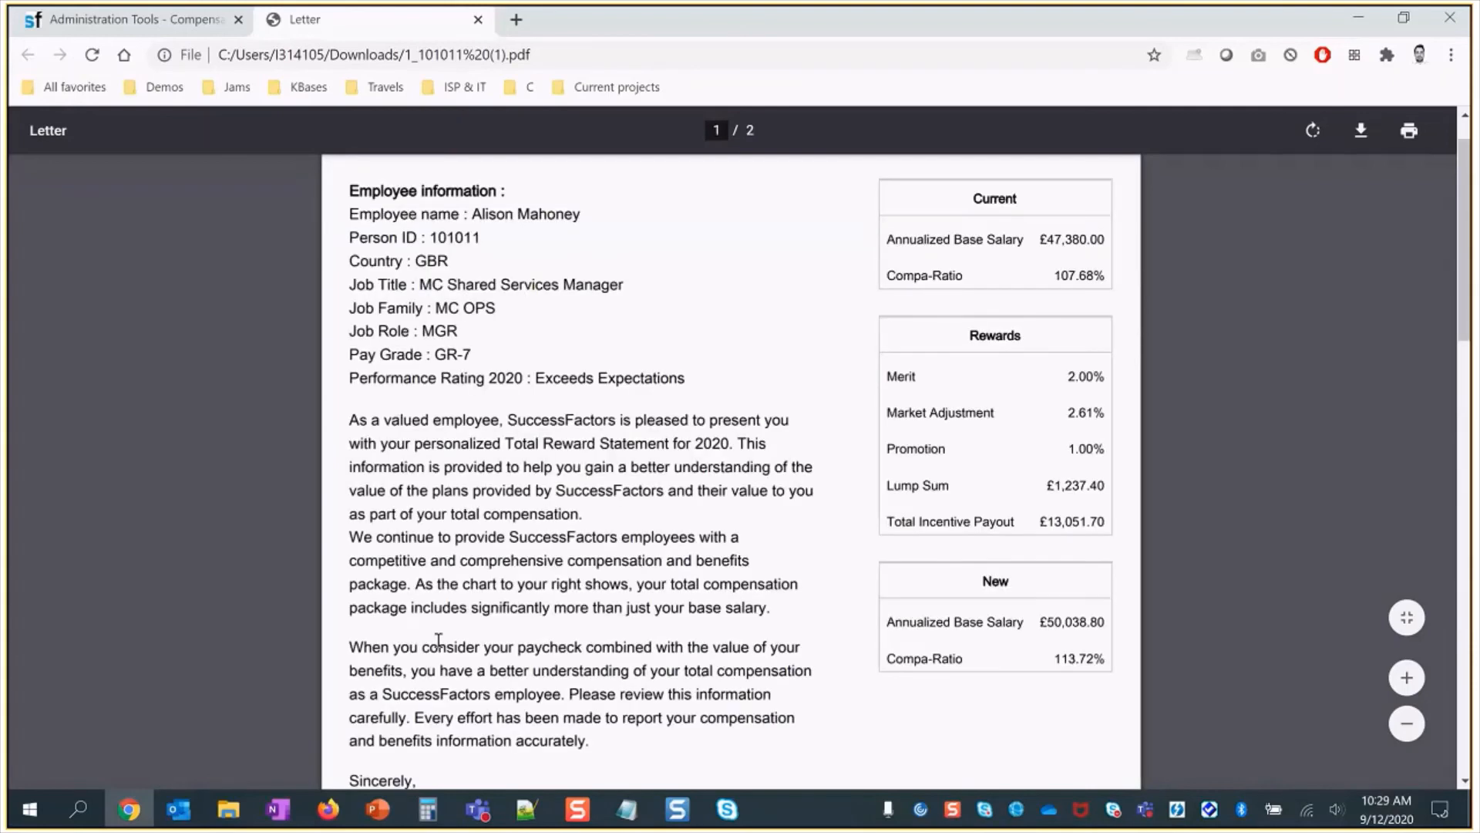
pyautogui.scroll(3, 438, 640)
pyautogui.rightClick(273, 24)
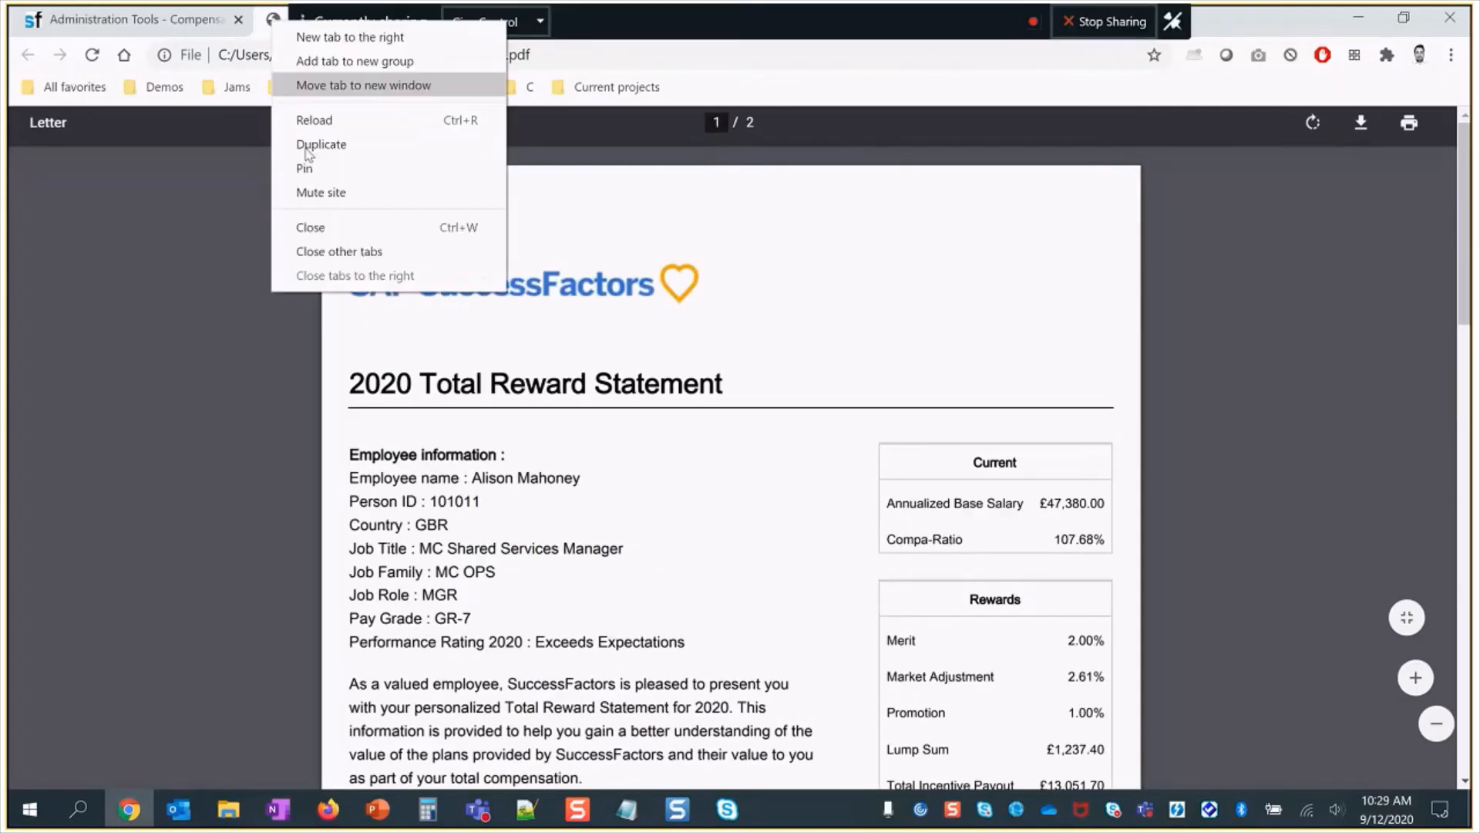
pyautogui.click(311, 227)
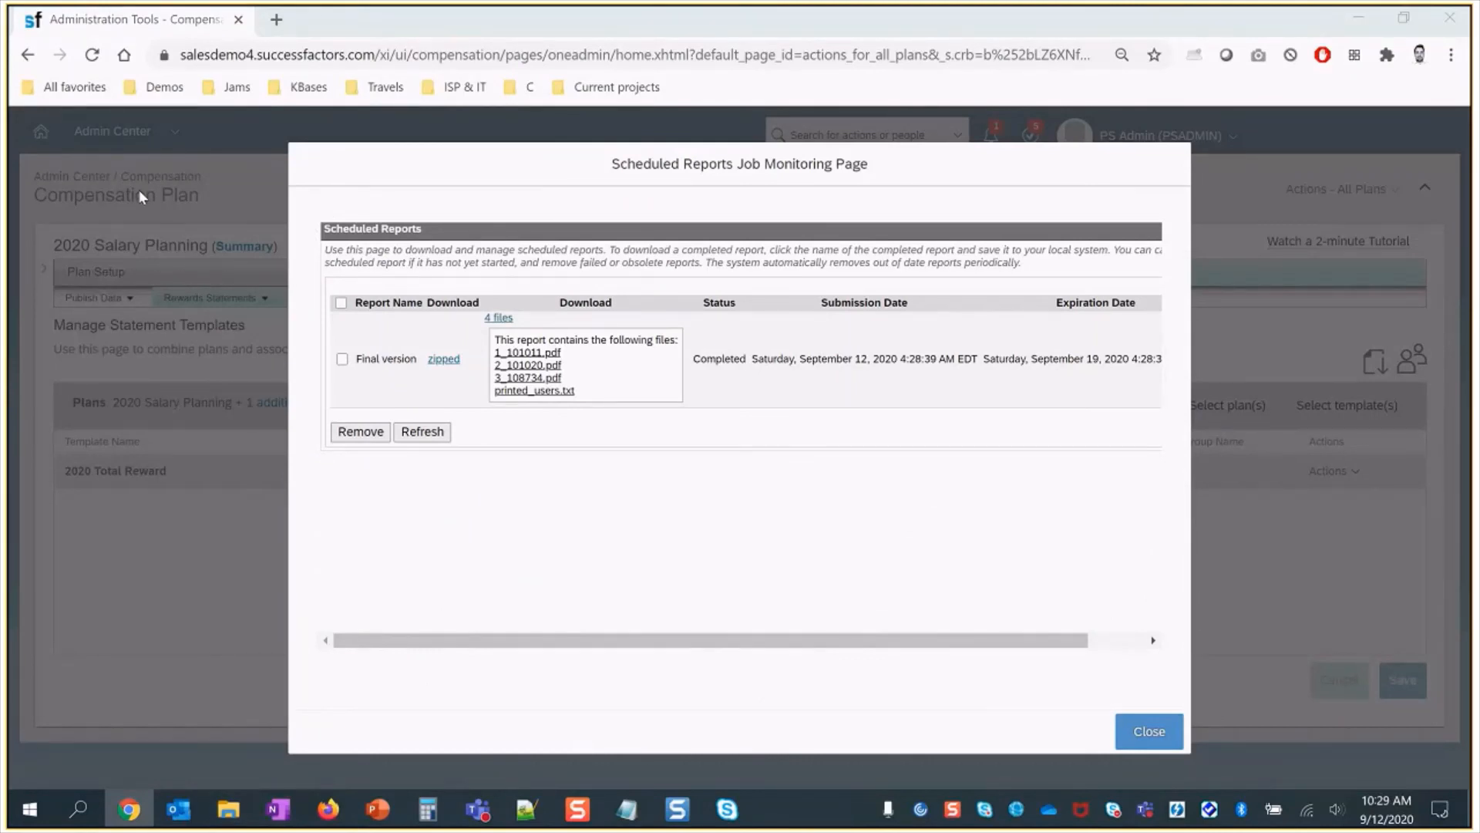
# - Delete the downloaded statement PDF from the Downloads folder in File Explorer and close the folder window
pyautogui.press('super+e')
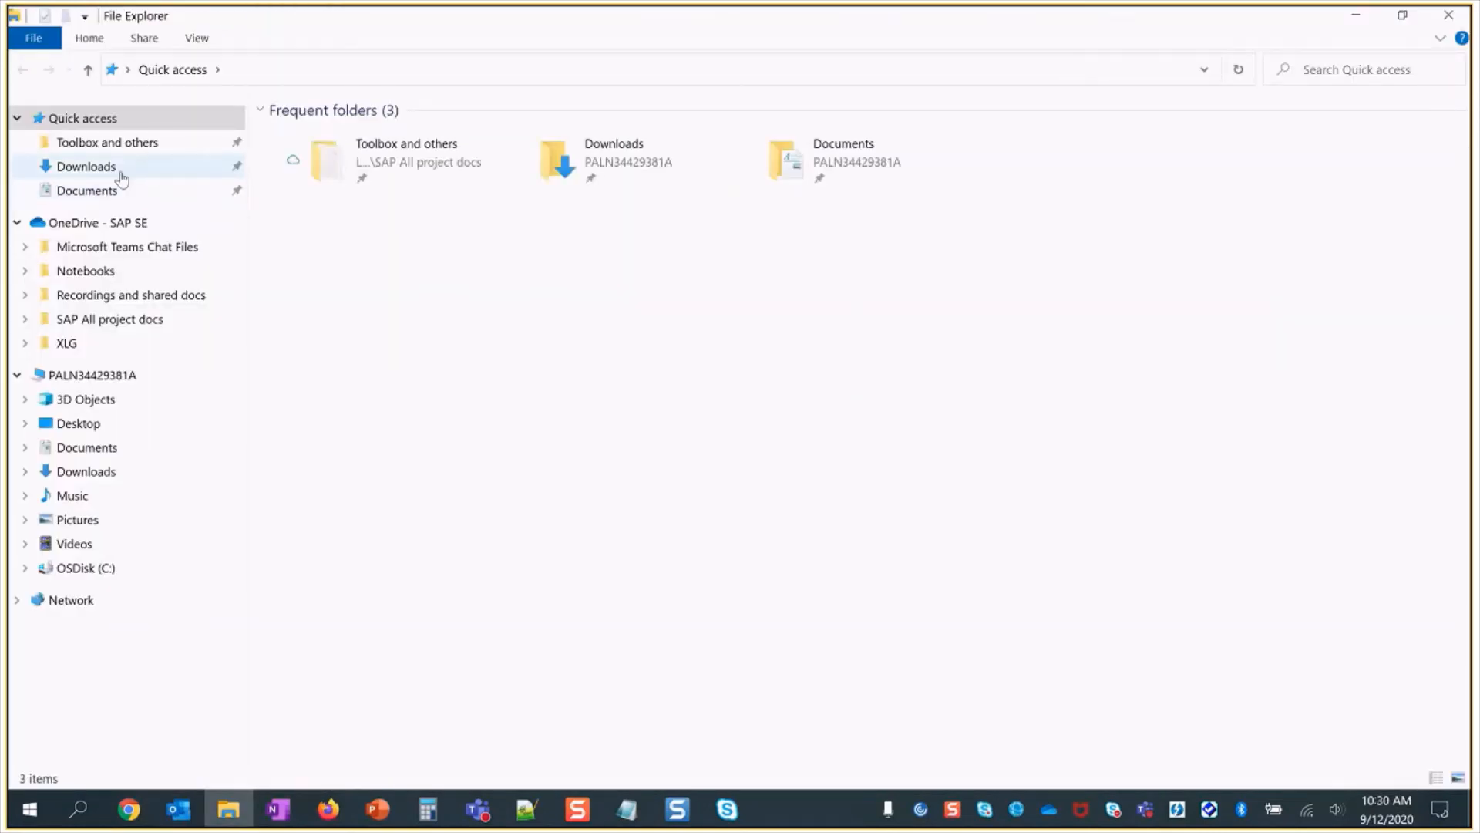
pyautogui.click(113, 176)
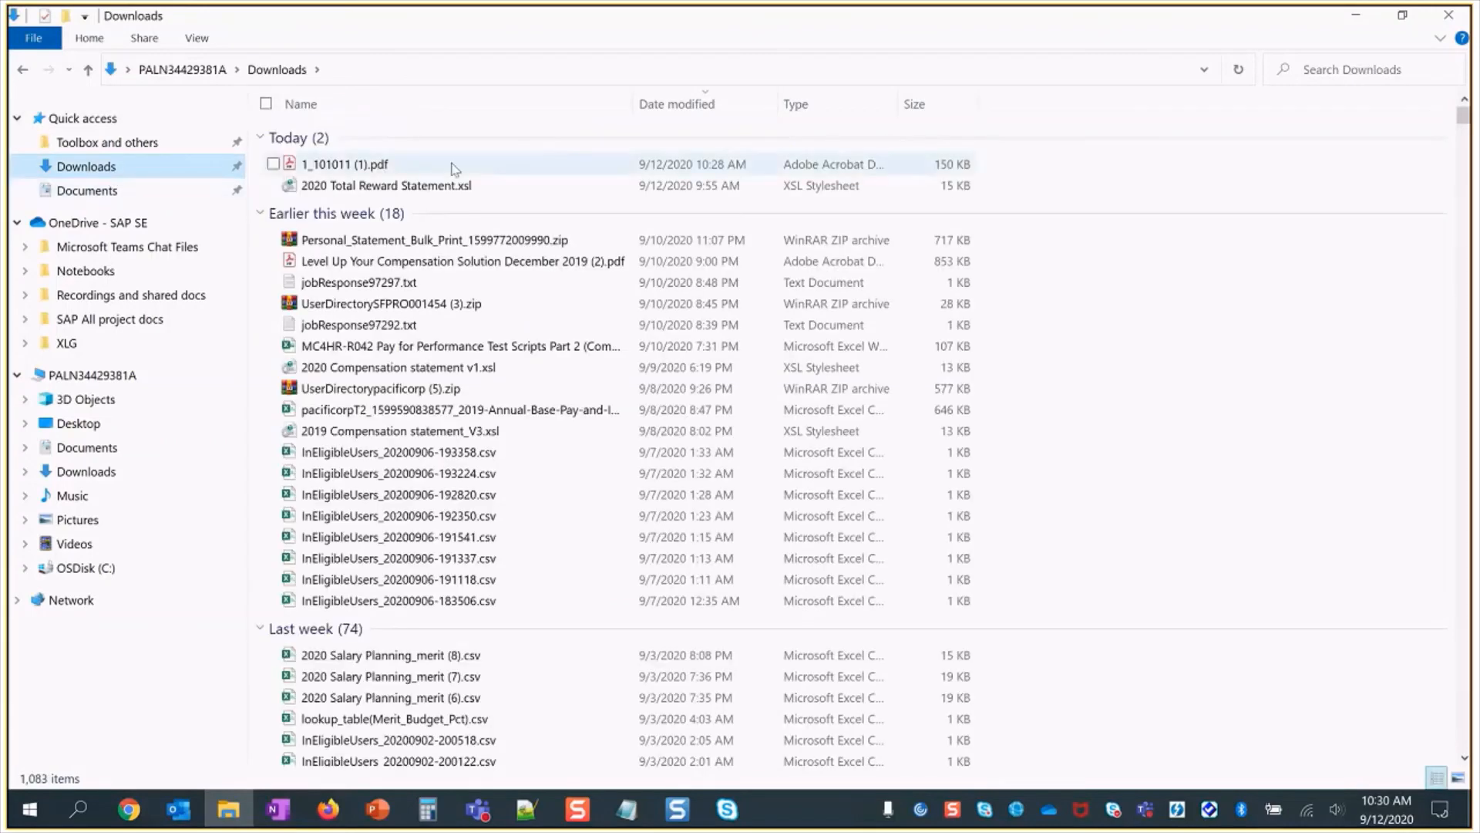
pyautogui.click(548, 169)
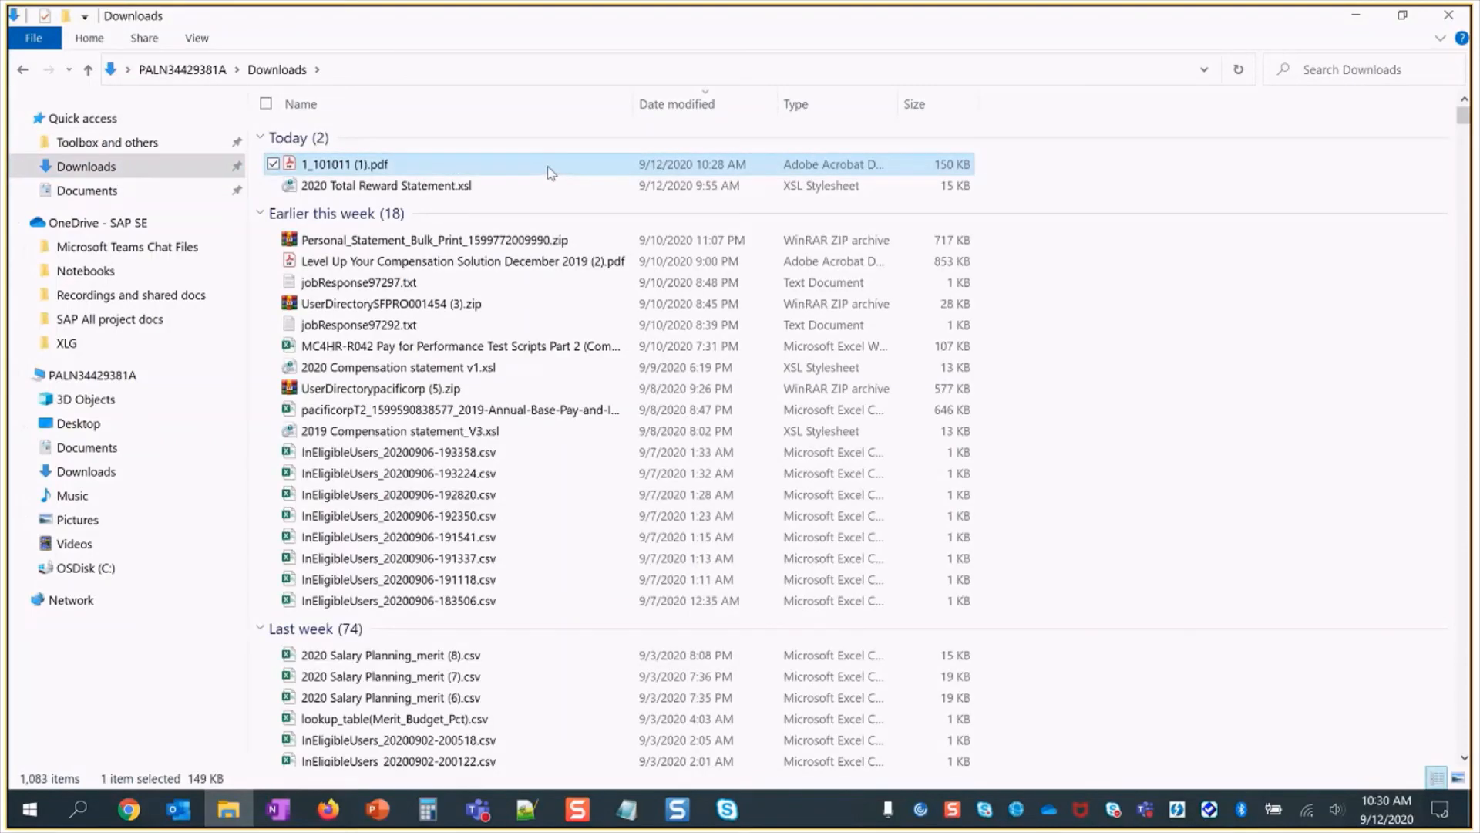
pyautogui.press('Delete')
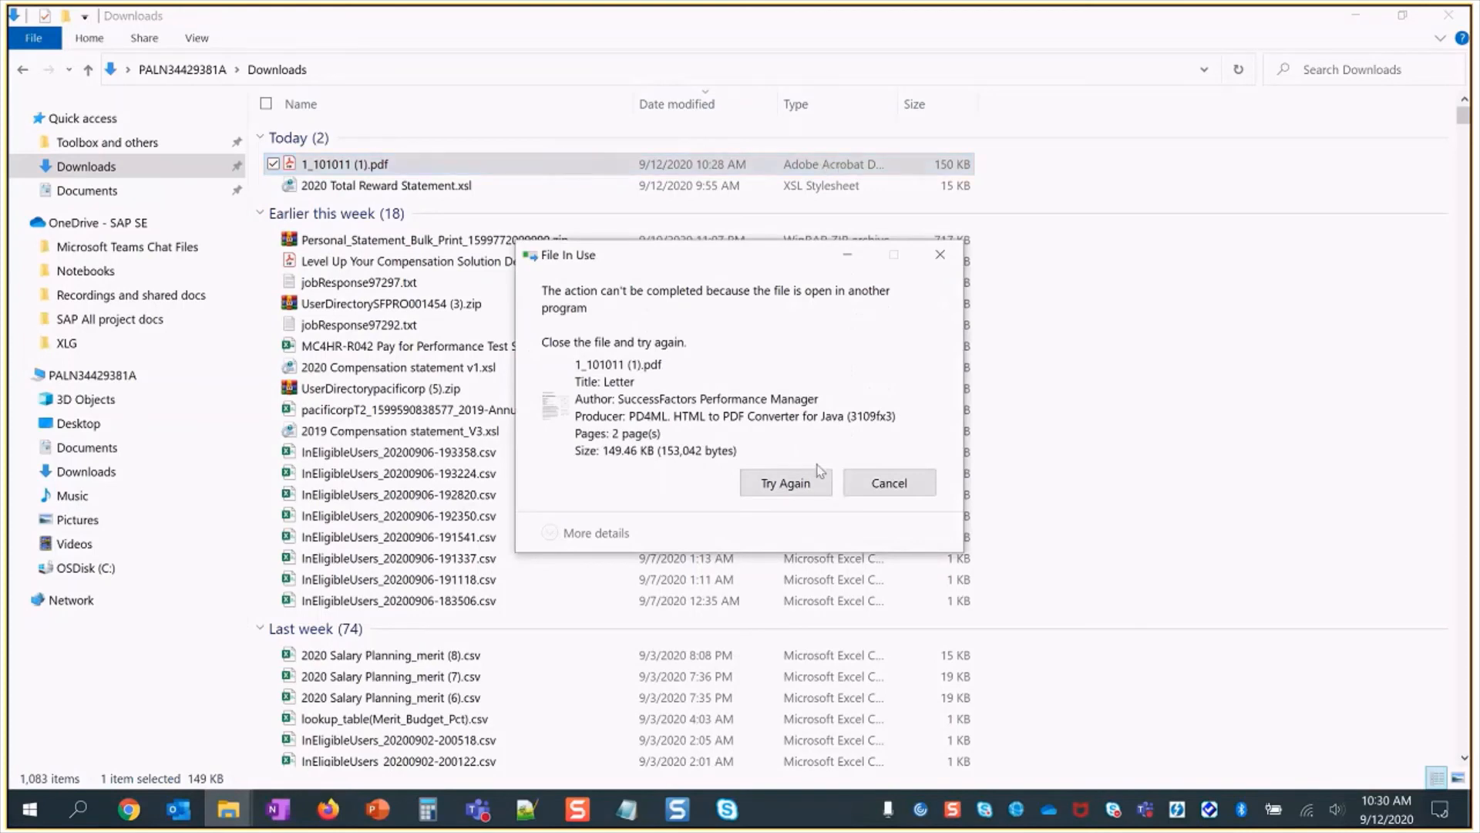
pyautogui.click(889, 483)
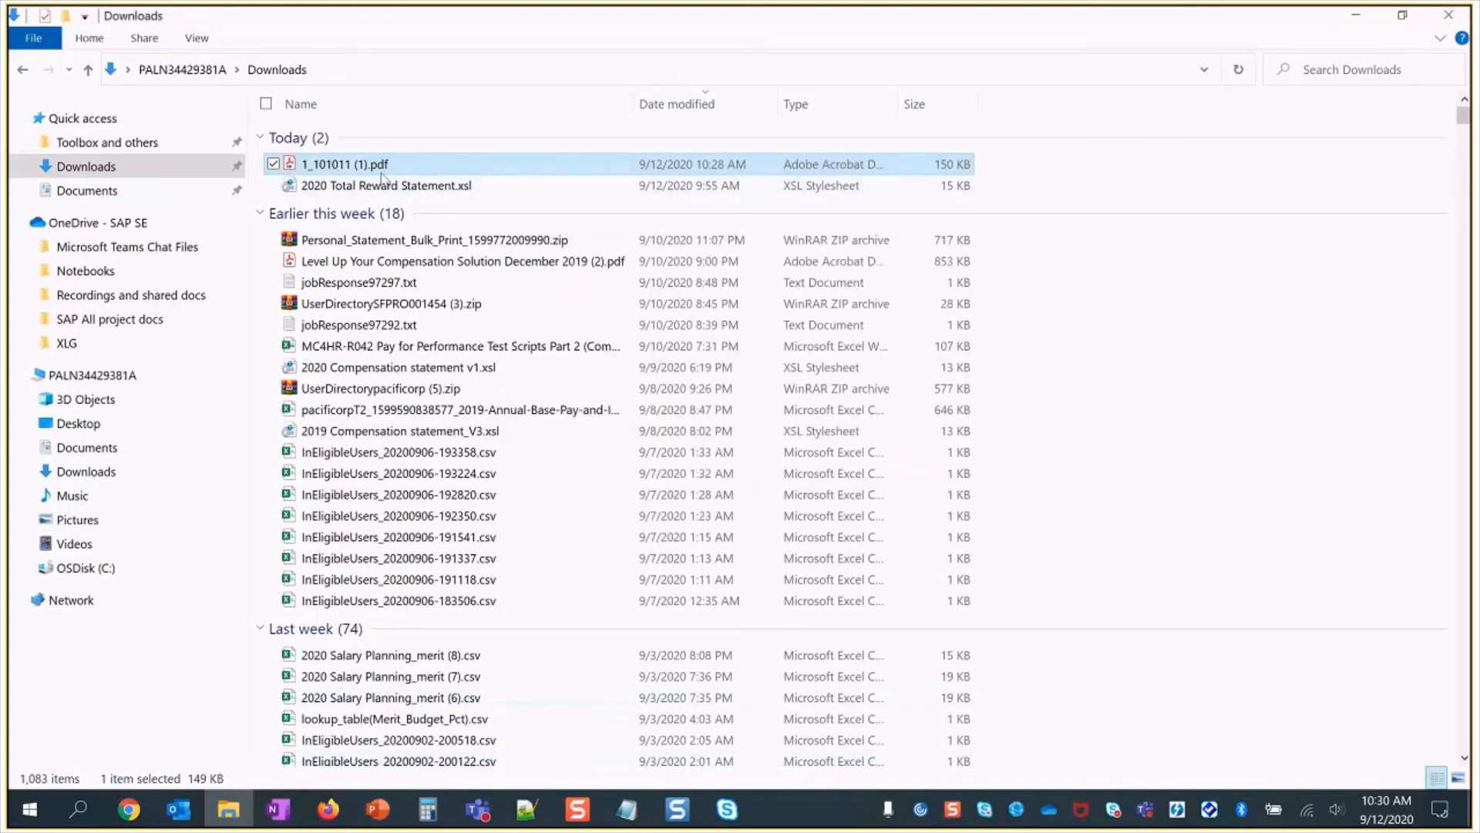
pyautogui.press('Delete')
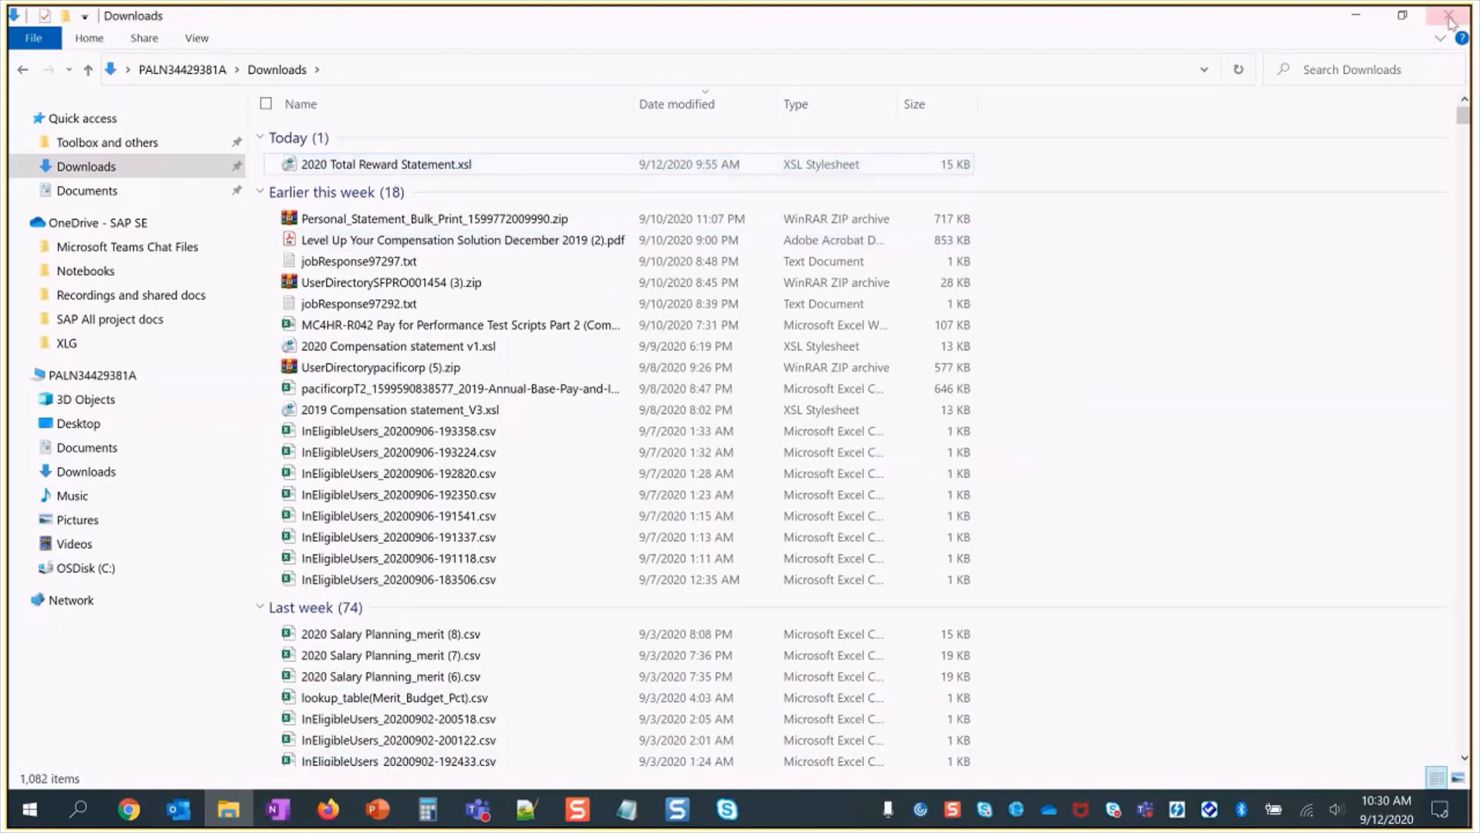
pyautogui.click(1450, 17)
# - Remove the Final version print job from the scheduled reports and leave the monitoring page
pyautogui.click(341, 360)
pyautogui.click(360, 431)
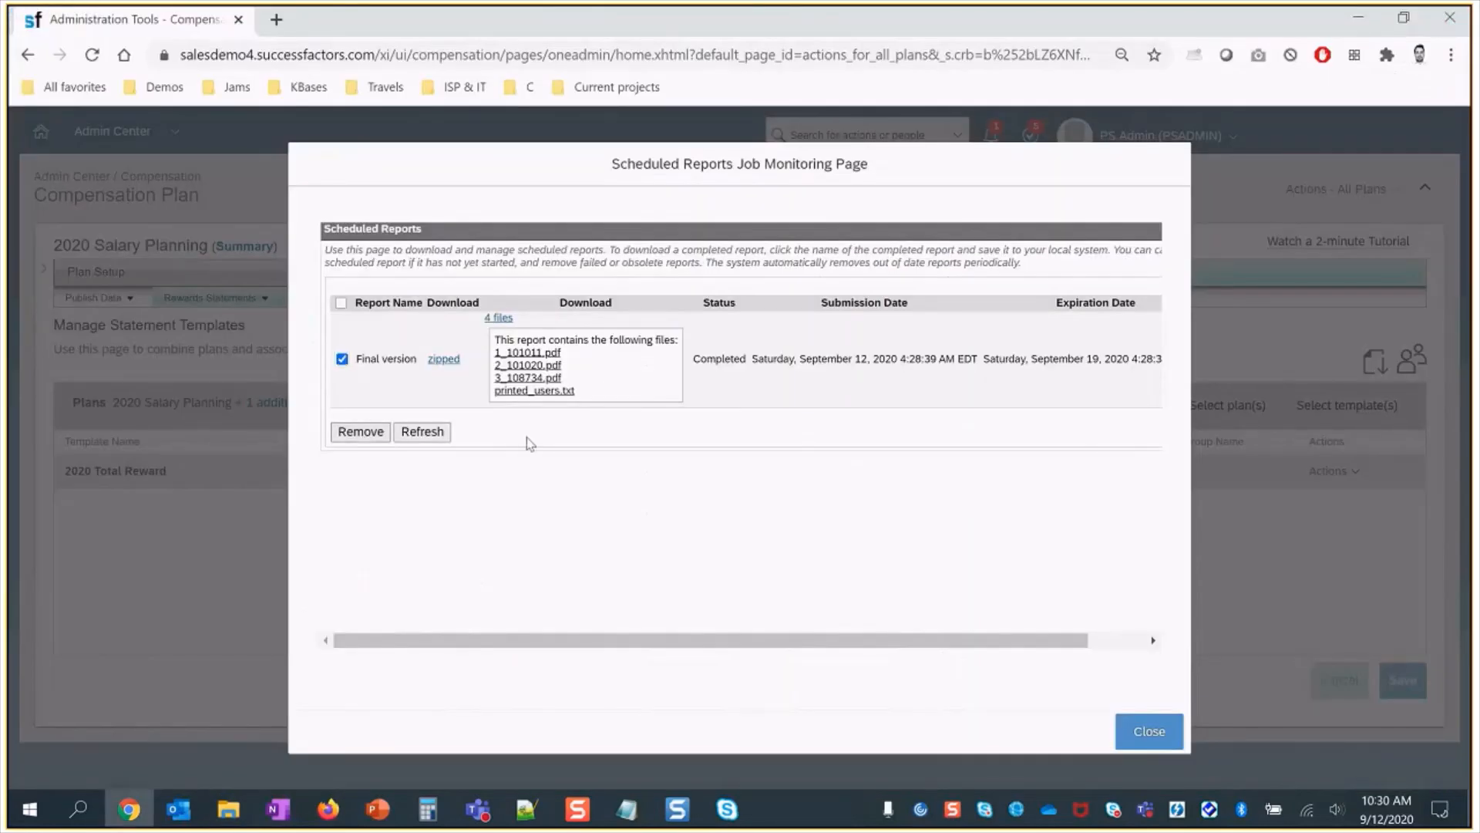
pyautogui.click(1147, 730)
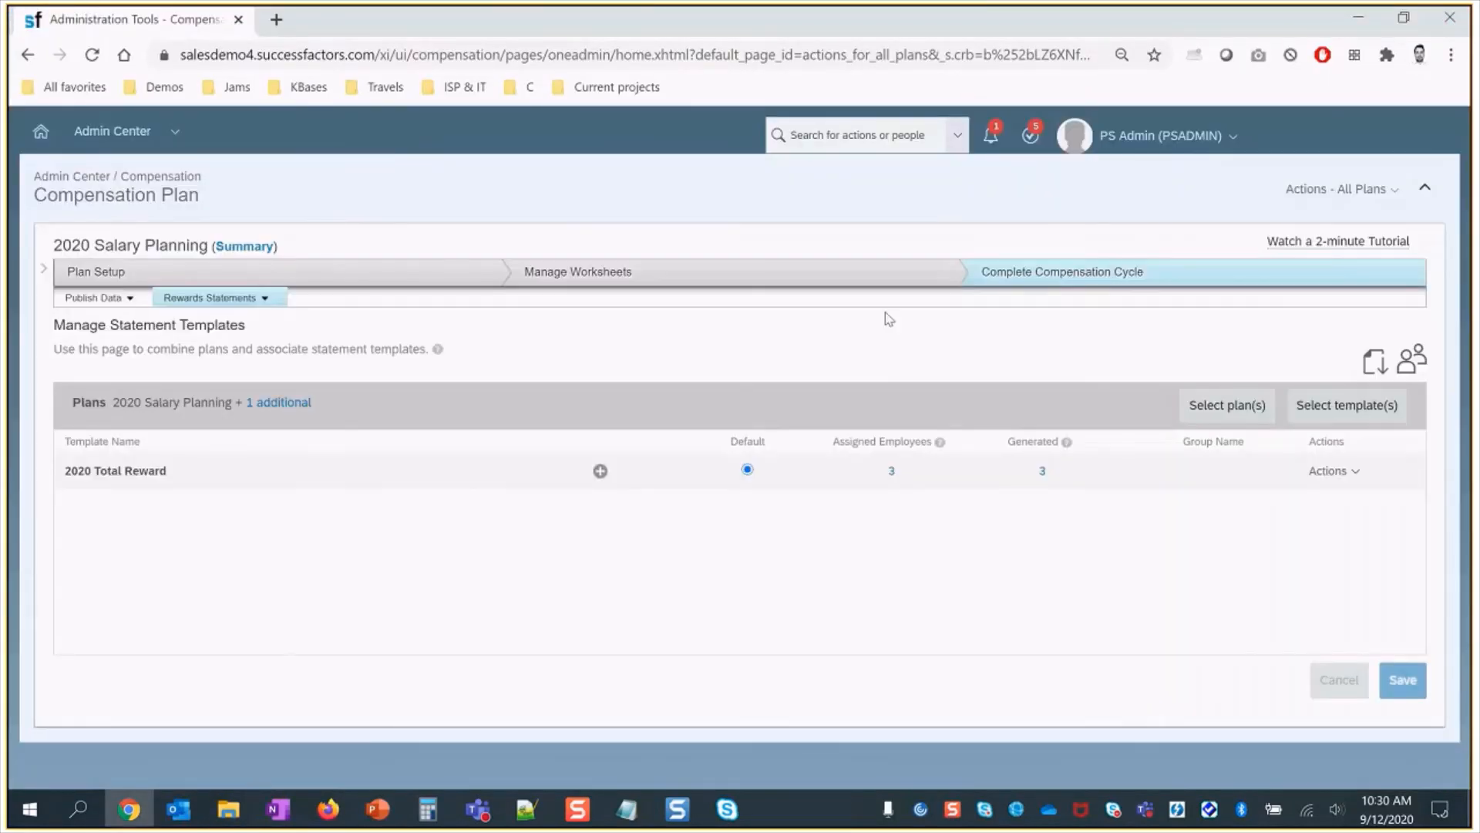
# - Recall the generated reward statements for all personal statement templates and confirm the recall
pyautogui.click(1345, 192)
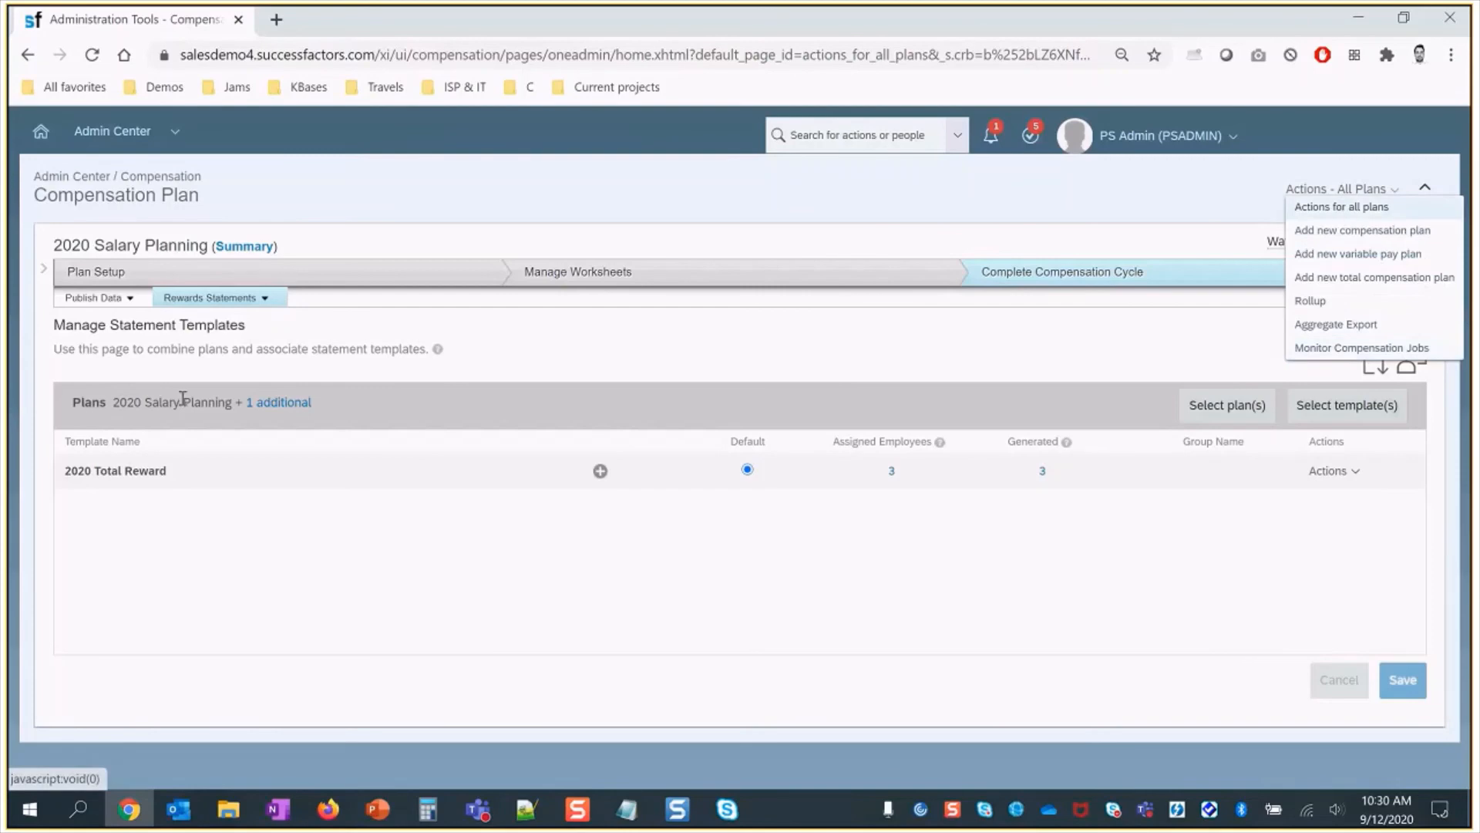
pyautogui.click(219, 305)
pyautogui.click(231, 400)
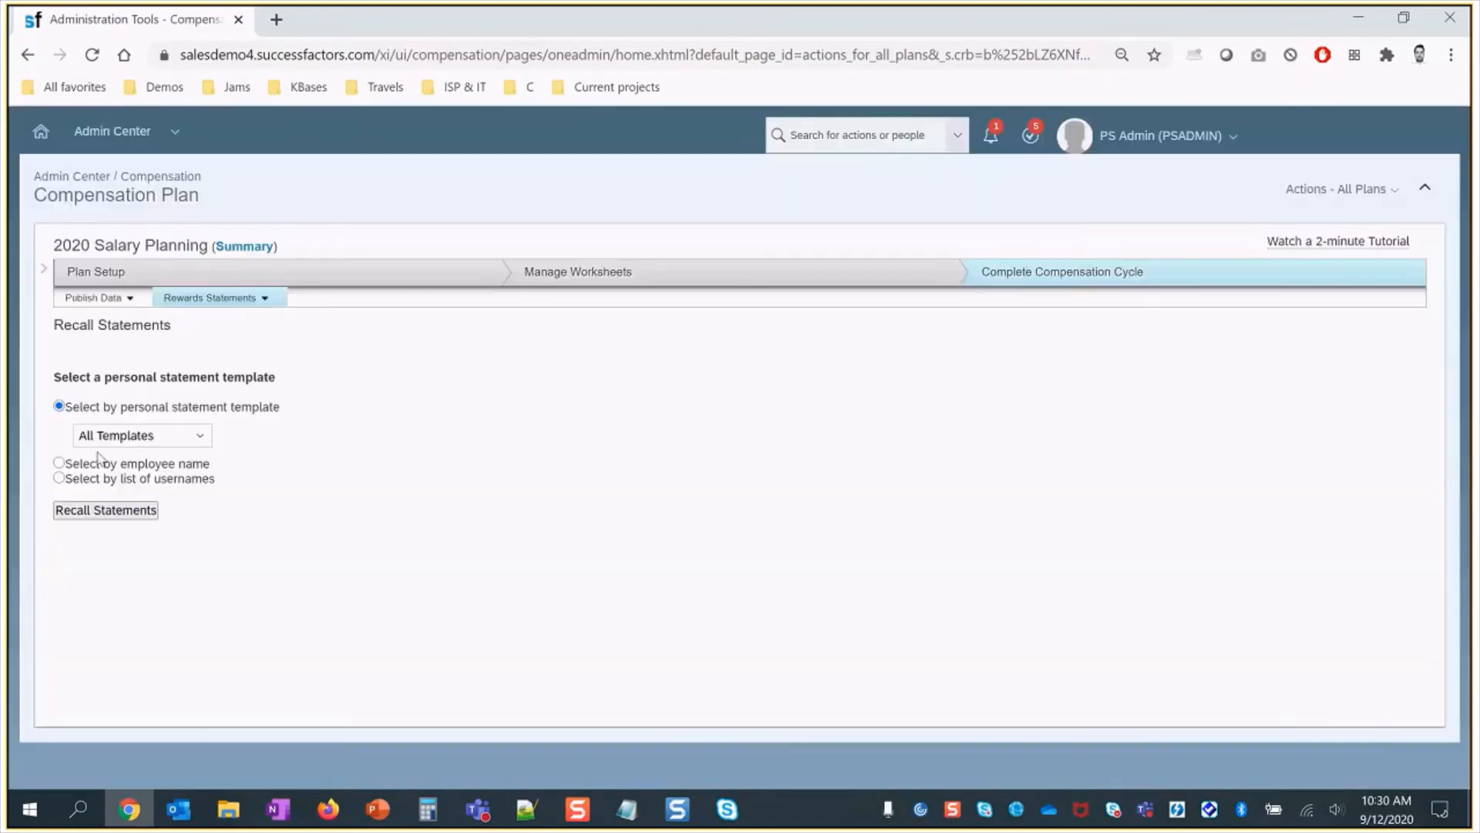
pyautogui.click(106, 509)
pyautogui.click(837, 518)
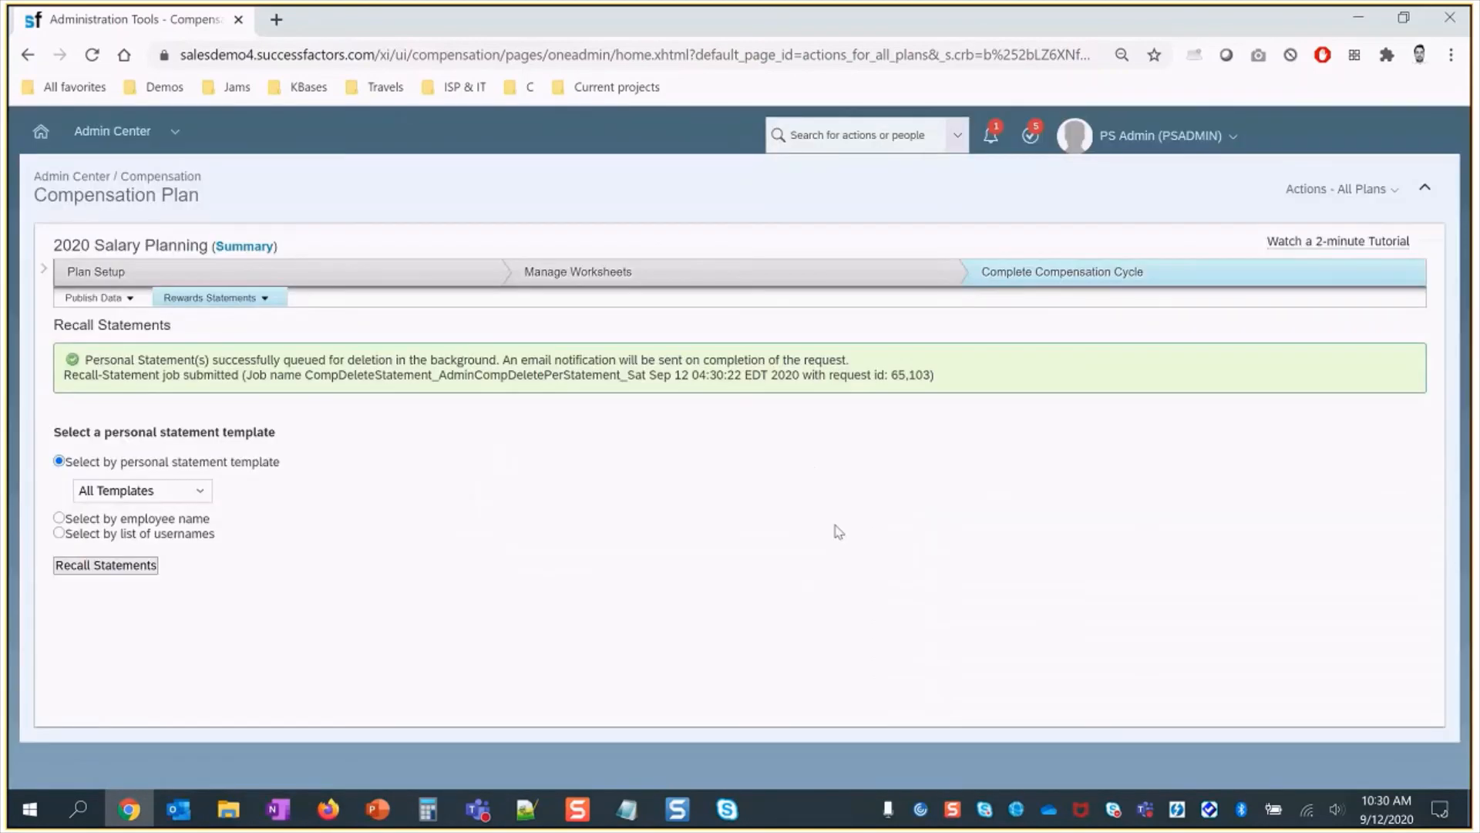
# - Open the 2020 Total Reward statement template for editing through the actions for all plans
pyautogui.click(1341, 191)
pyautogui.click(1344, 209)
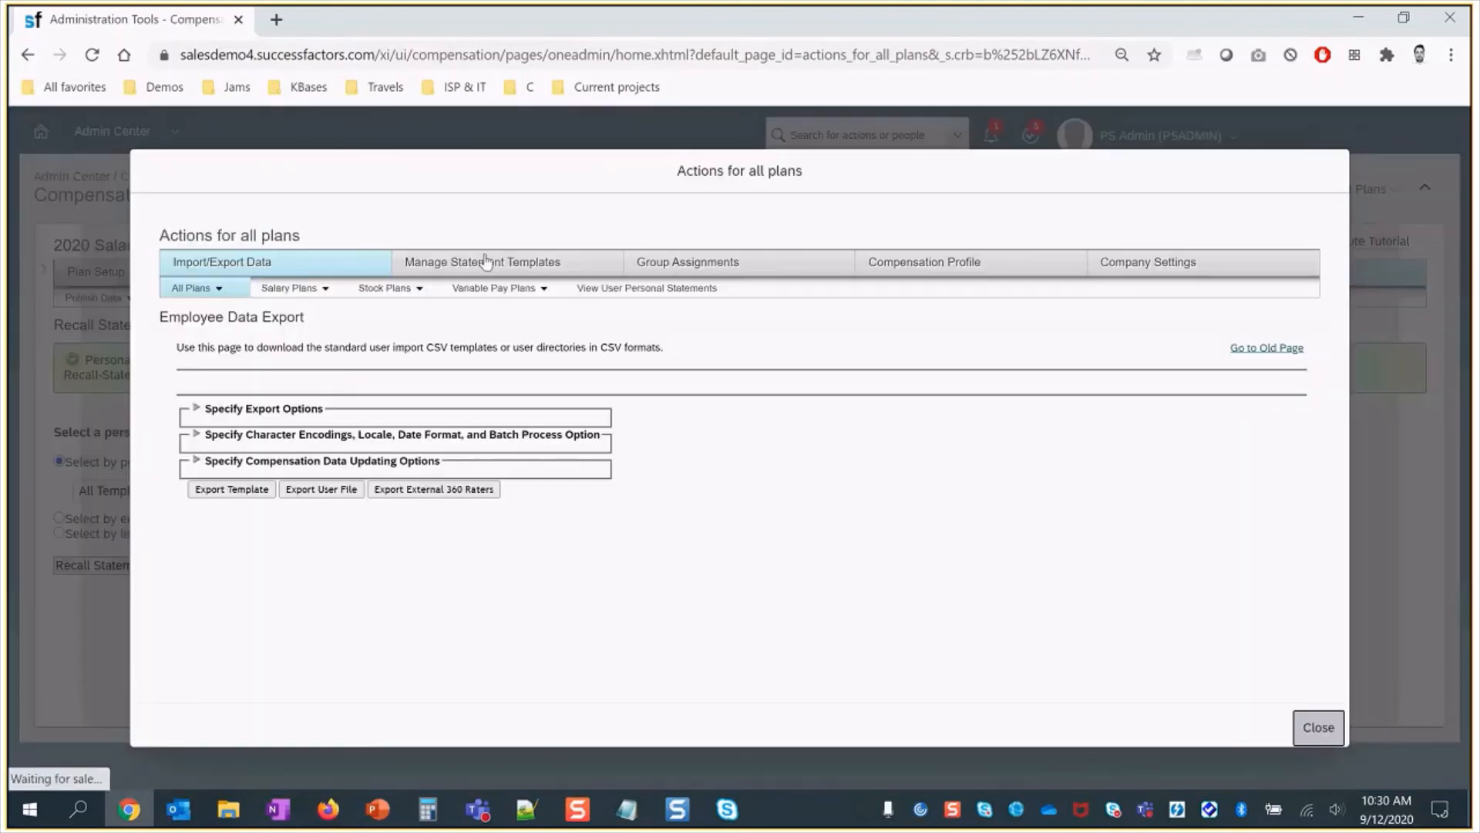
pyautogui.click(485, 262)
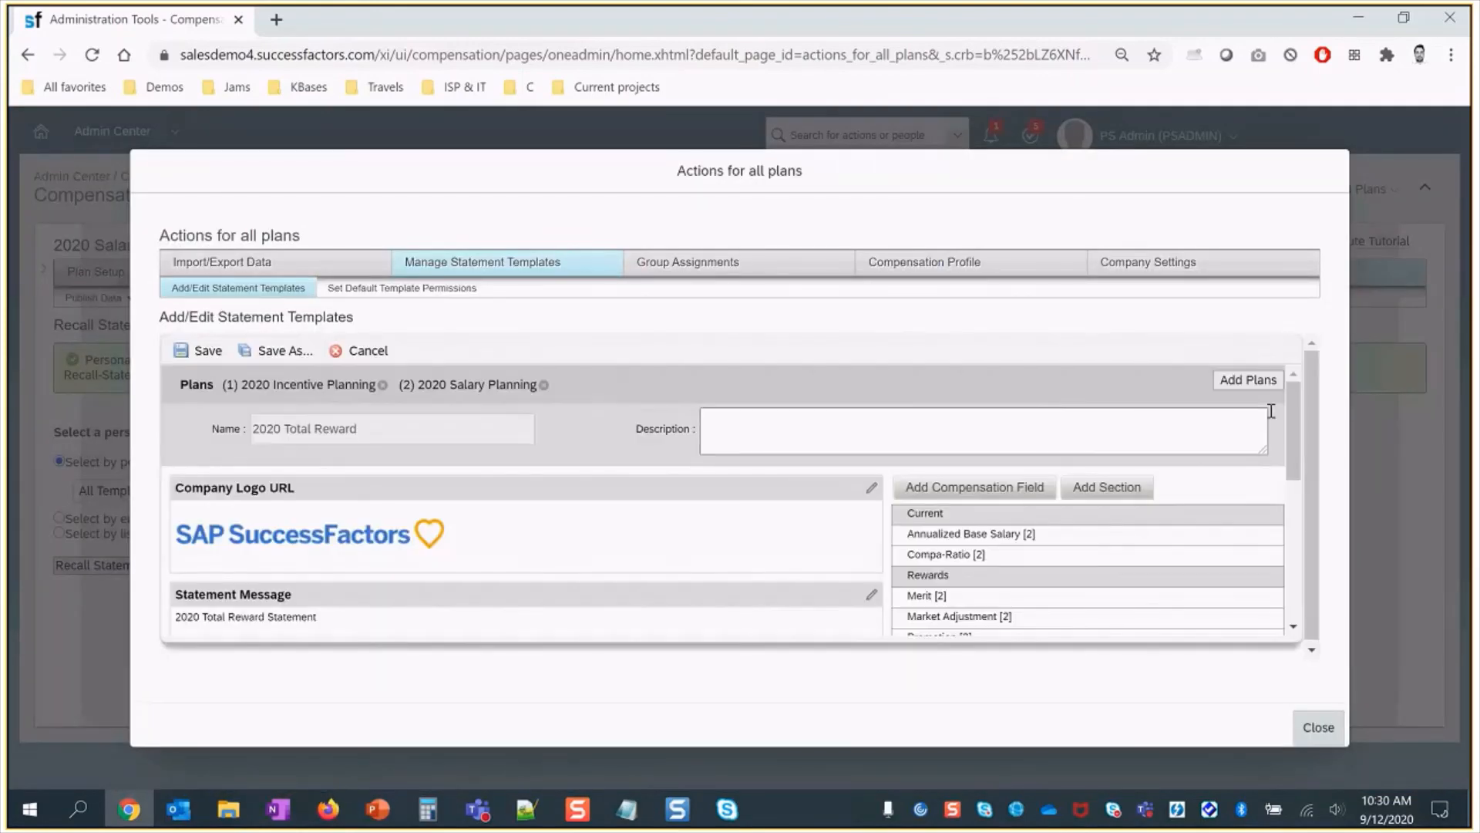
pyautogui.scroll(-8, 1272, 432)
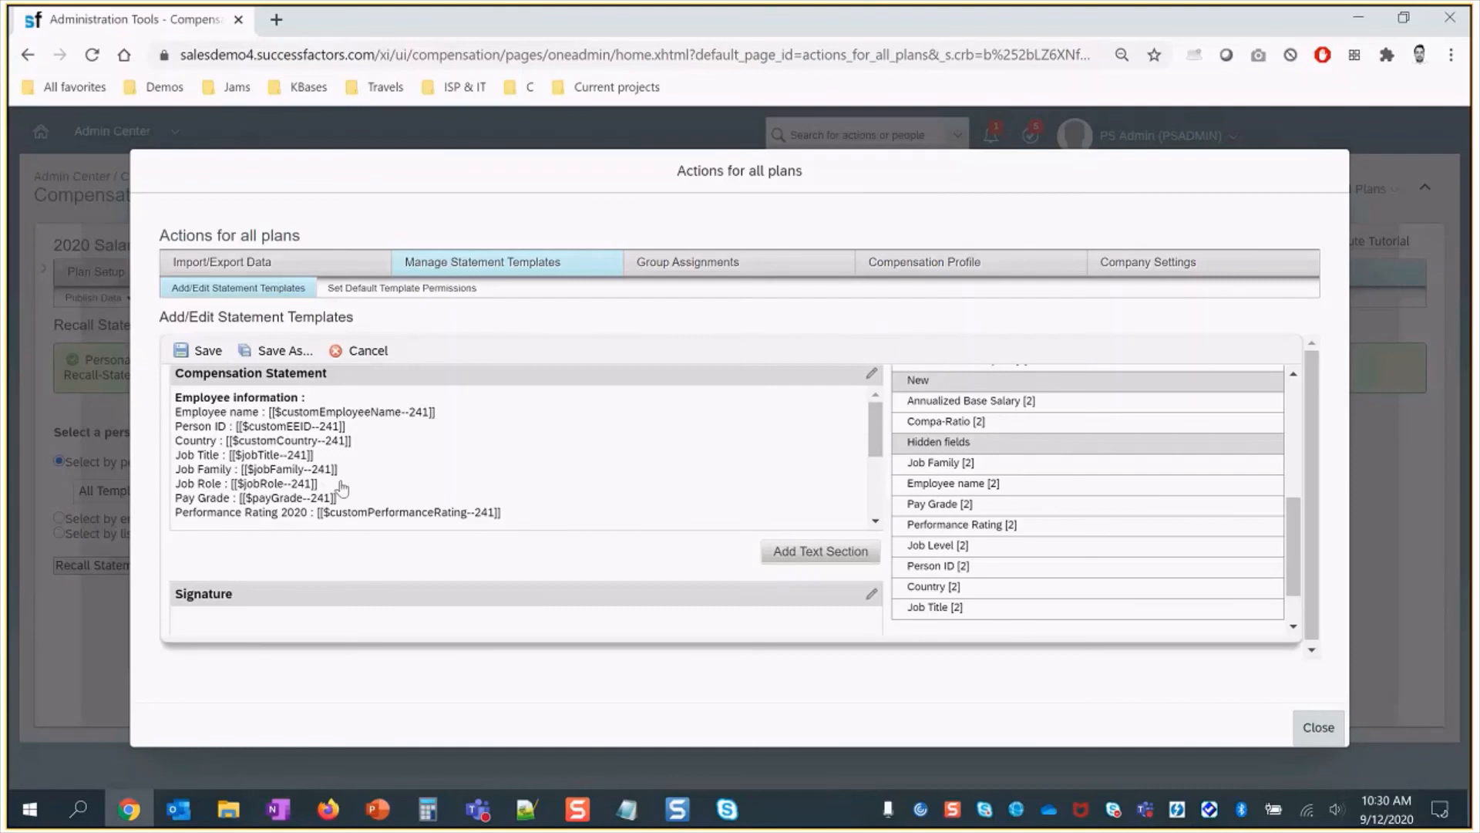
# - Delete the Job Family and Job Role lines from the template's Compensation Statement text and save the template
pyautogui.moveTo(318, 484); pyautogui.dragTo(178, 471)
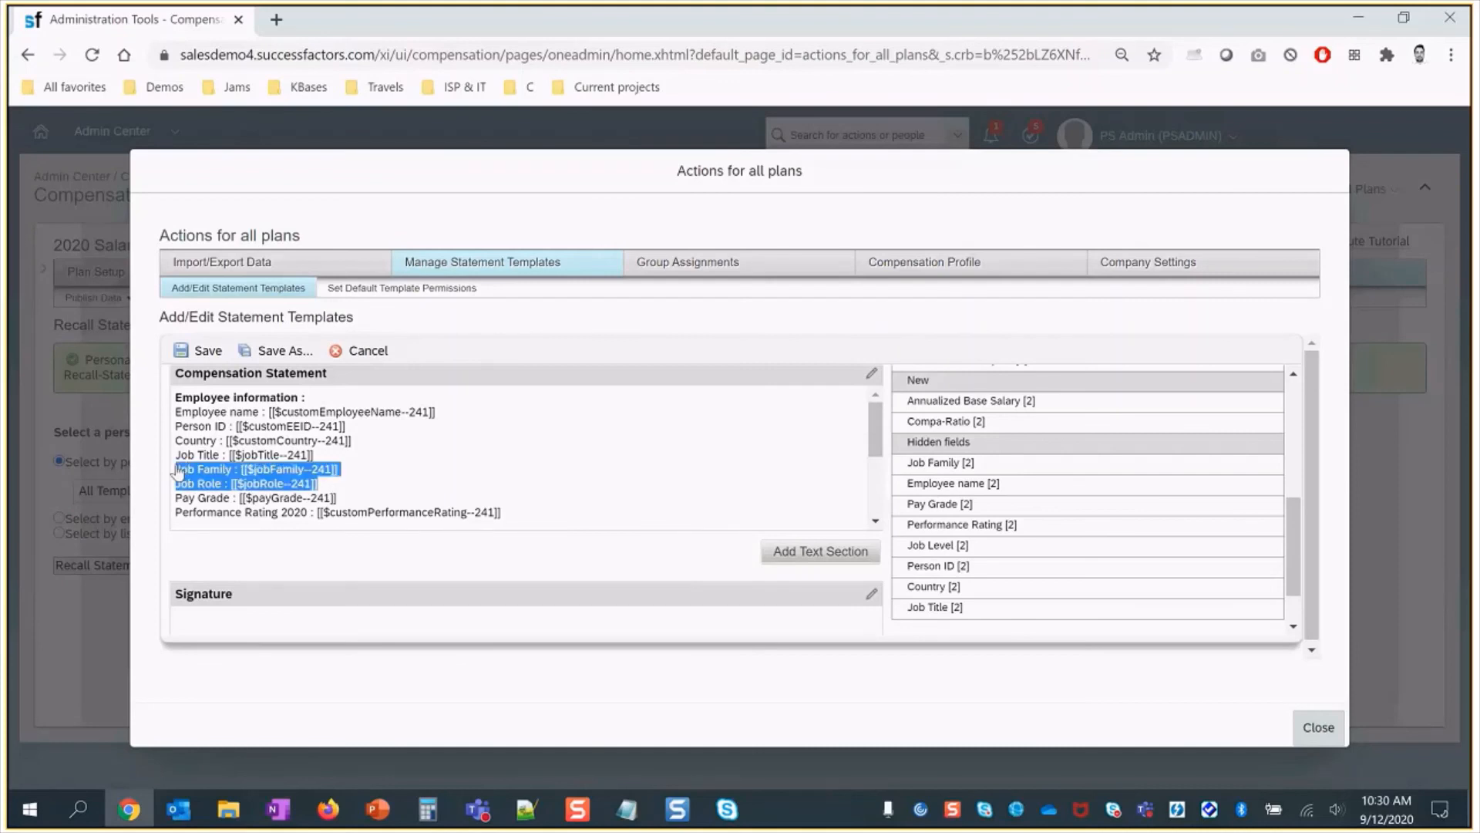
pyautogui.click(234, 478)
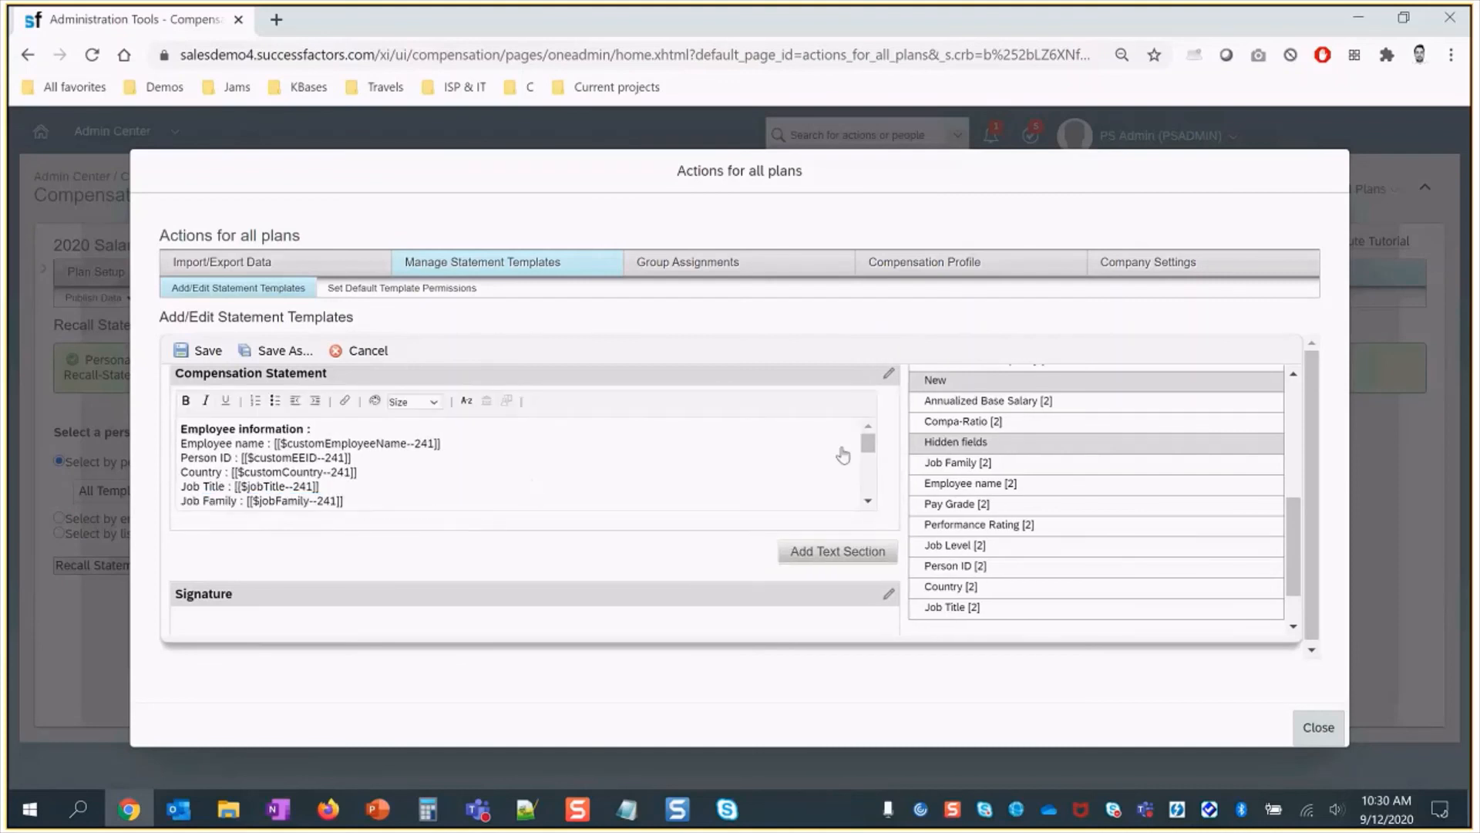
pyautogui.click(868, 500)
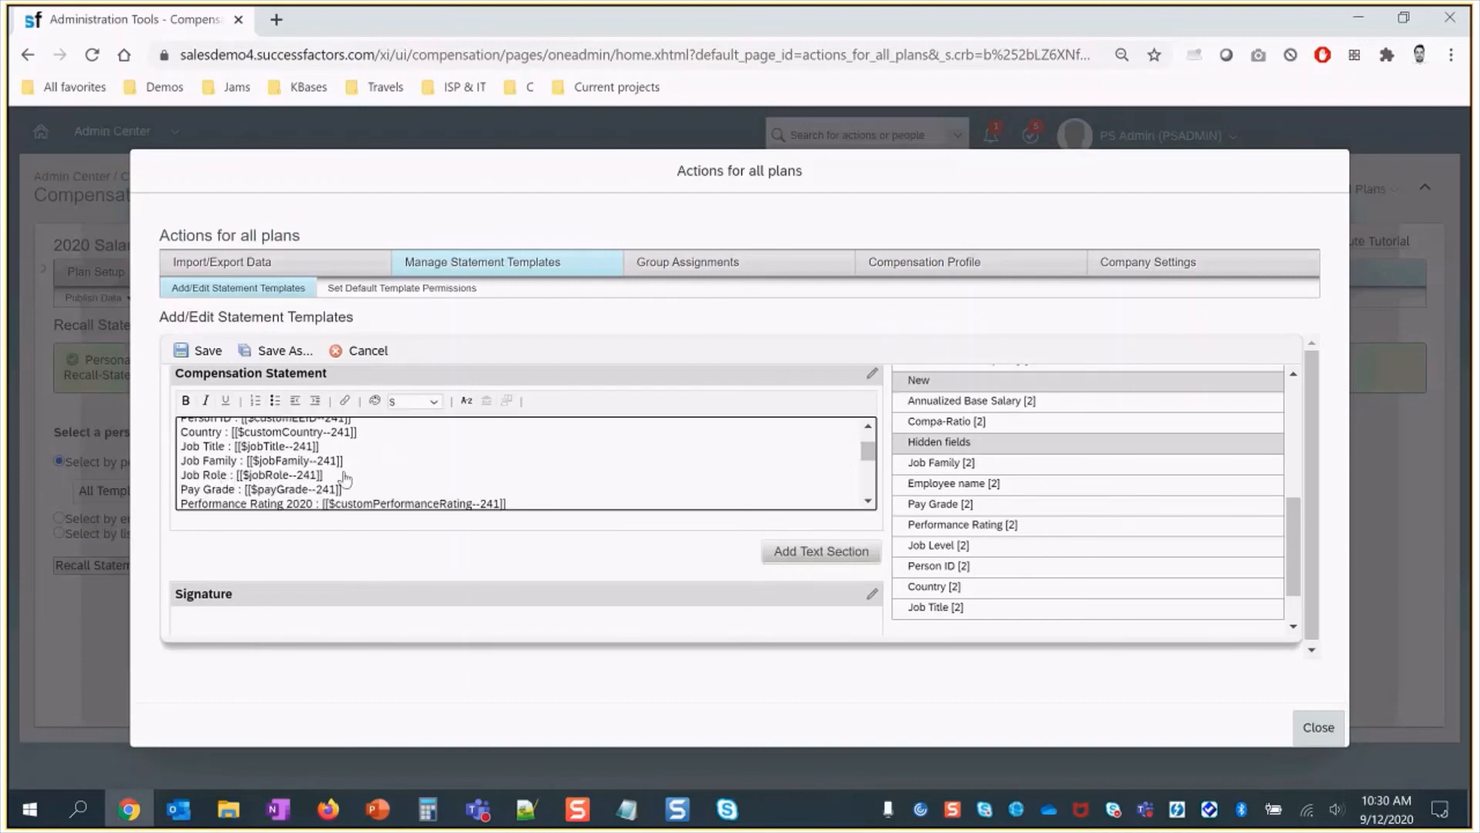
pyautogui.moveTo(347, 480); pyautogui.dragTo(179, 459)
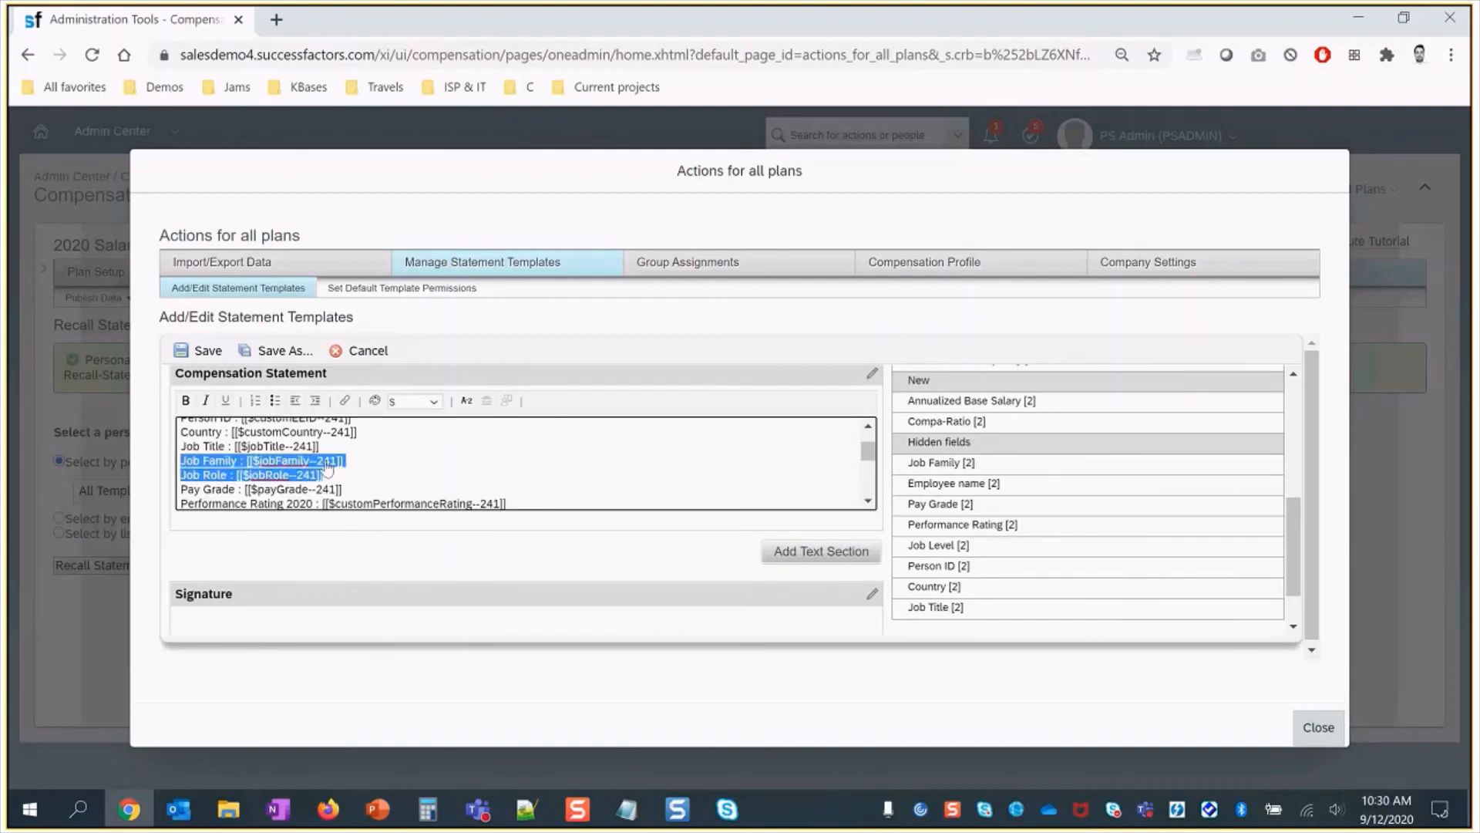
pyautogui.press('Delete')
pyautogui.press('Delete')
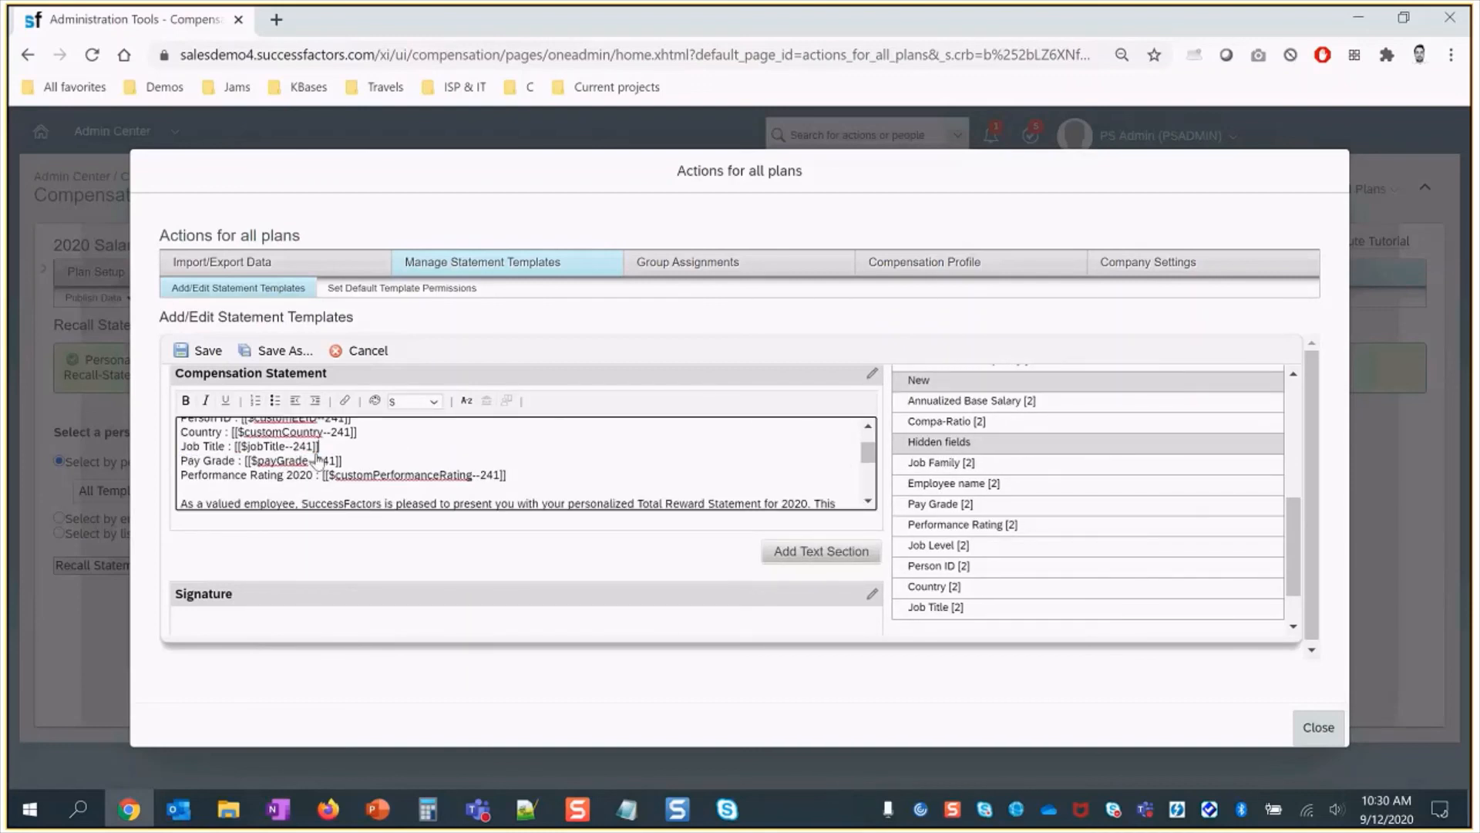
pyautogui.click(205, 352)
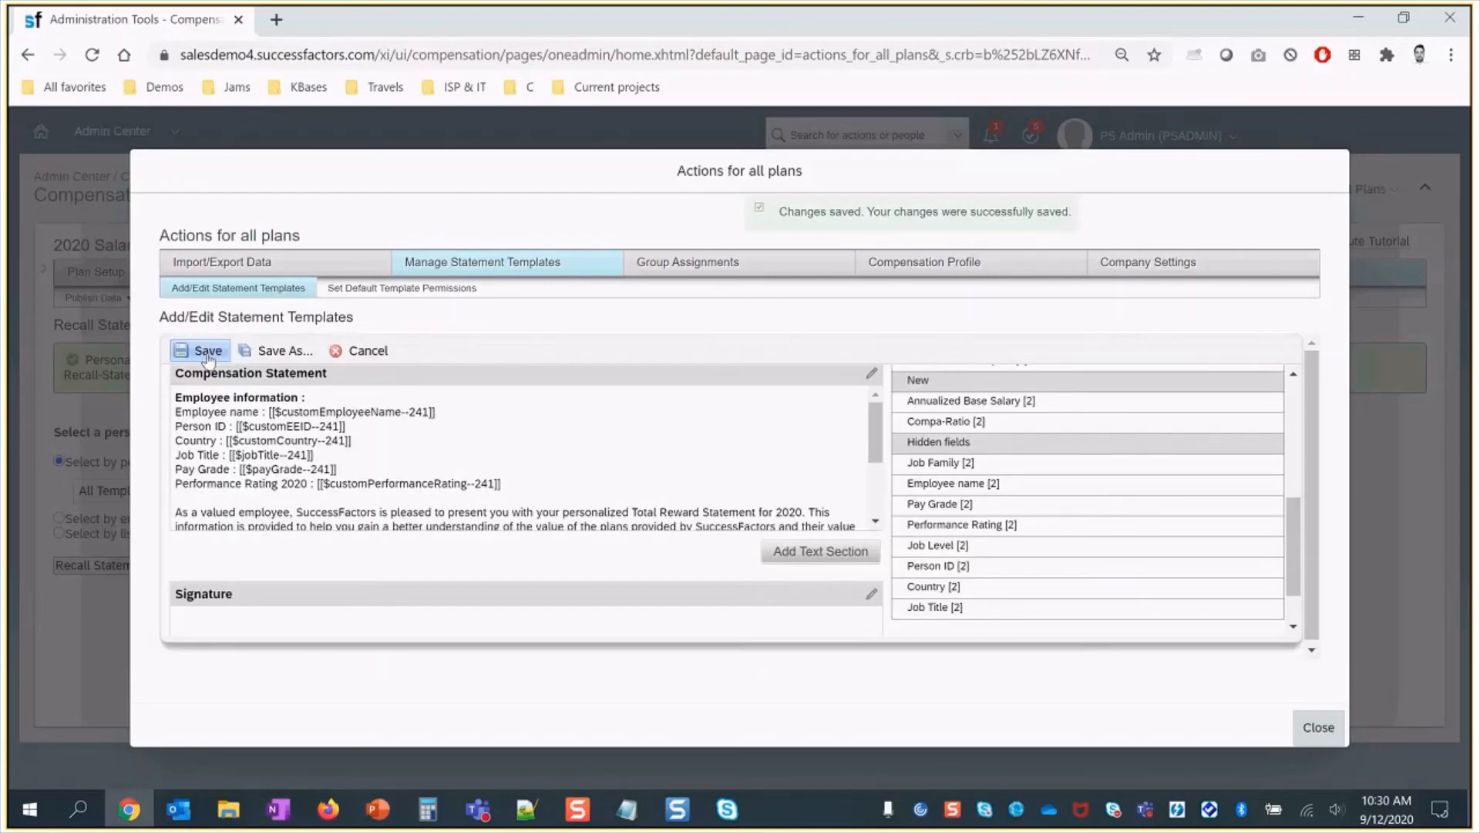
# - Delete the paragraph beginning "We continue to provide SuccessFactors employees" from the Compensation Statement text and save the template
pyautogui.moveTo(879, 422); pyautogui.dragTo(881, 486)
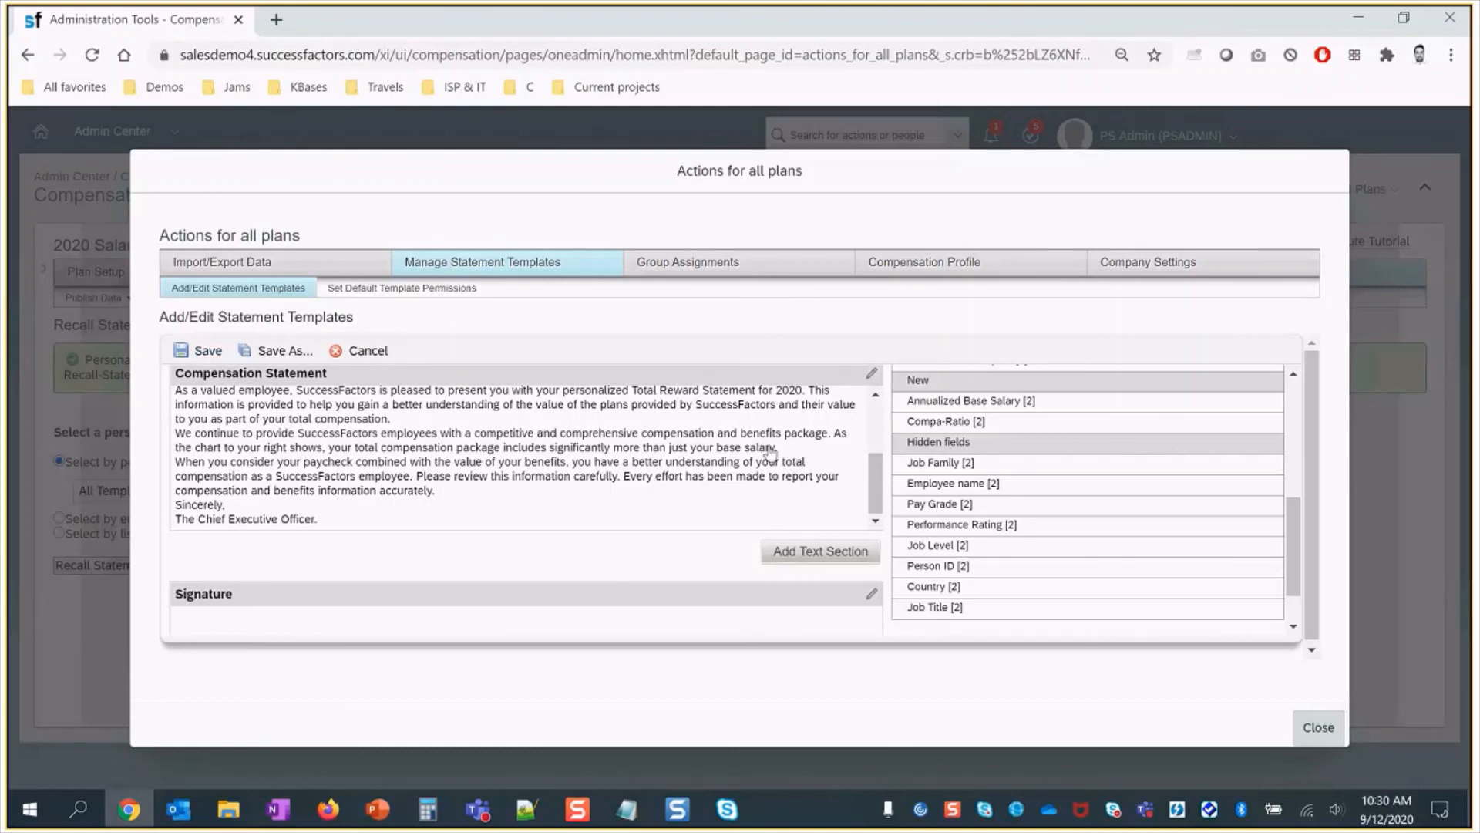
pyautogui.moveTo(775, 449); pyautogui.dragTo(175, 437)
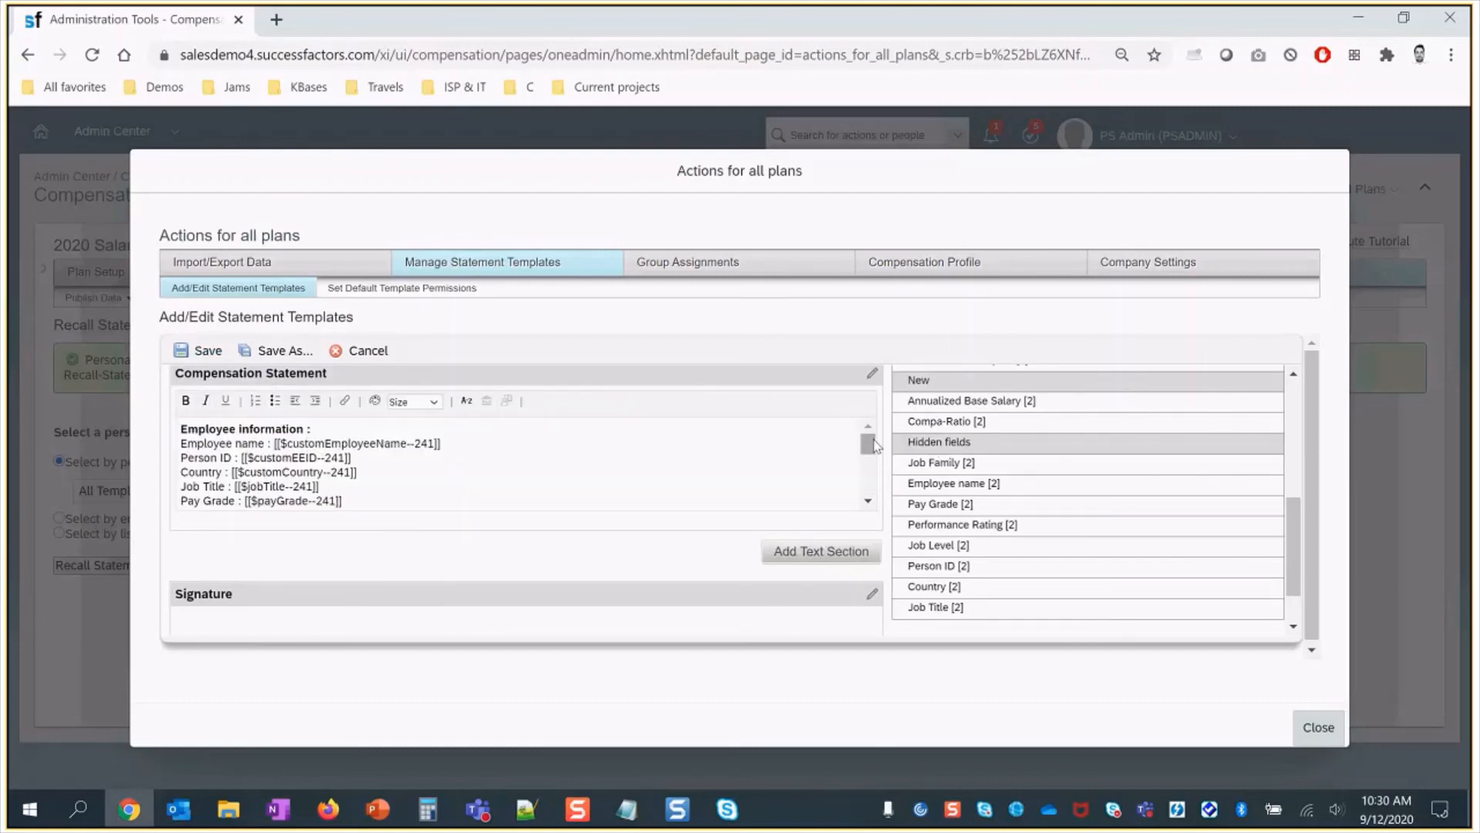
pyautogui.moveTo(873, 445); pyautogui.dragTo(873, 478)
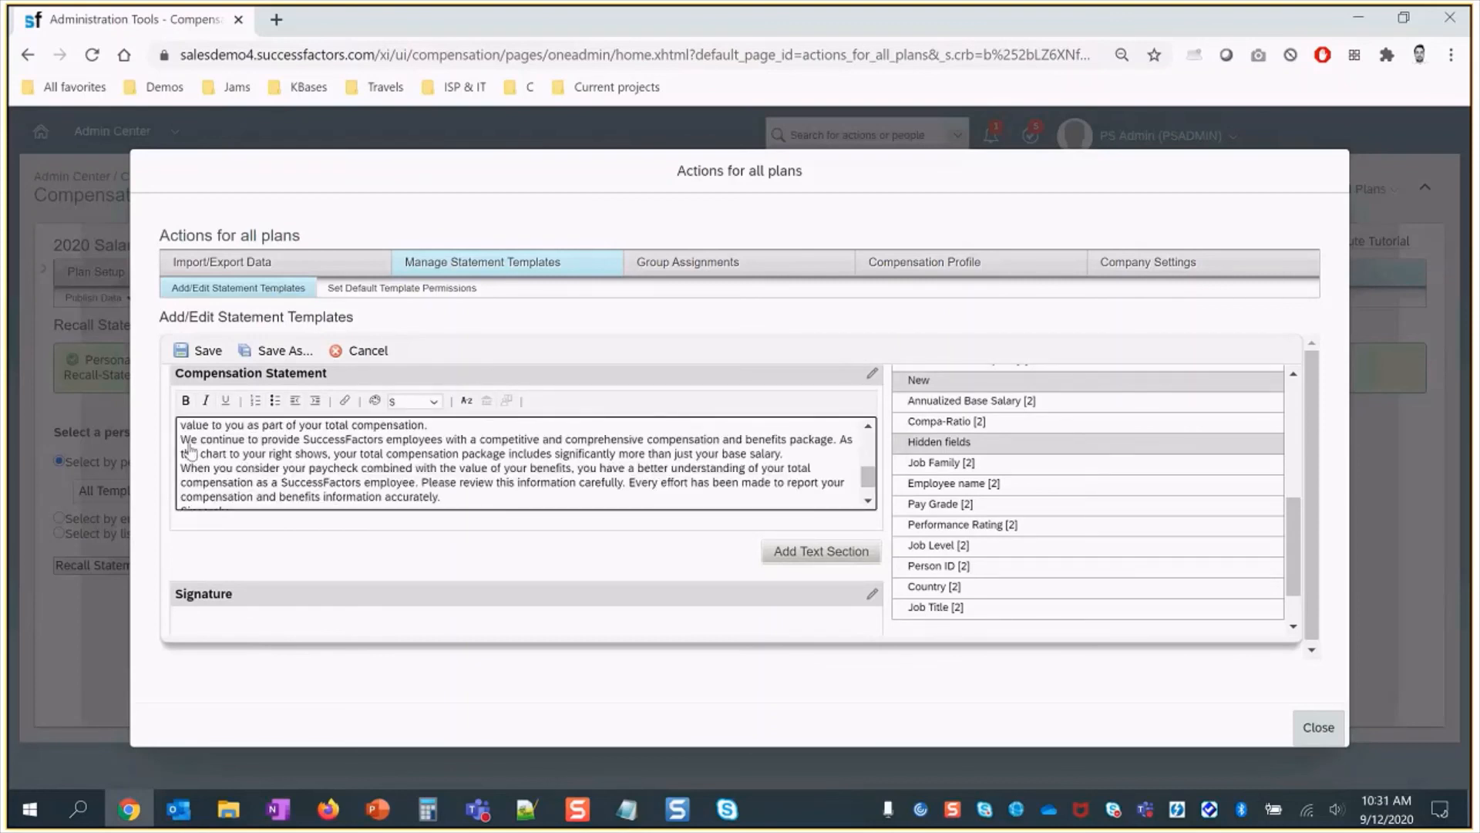
pyautogui.moveTo(180, 439); pyautogui.dragTo(804, 461)
pyautogui.press('Delete')
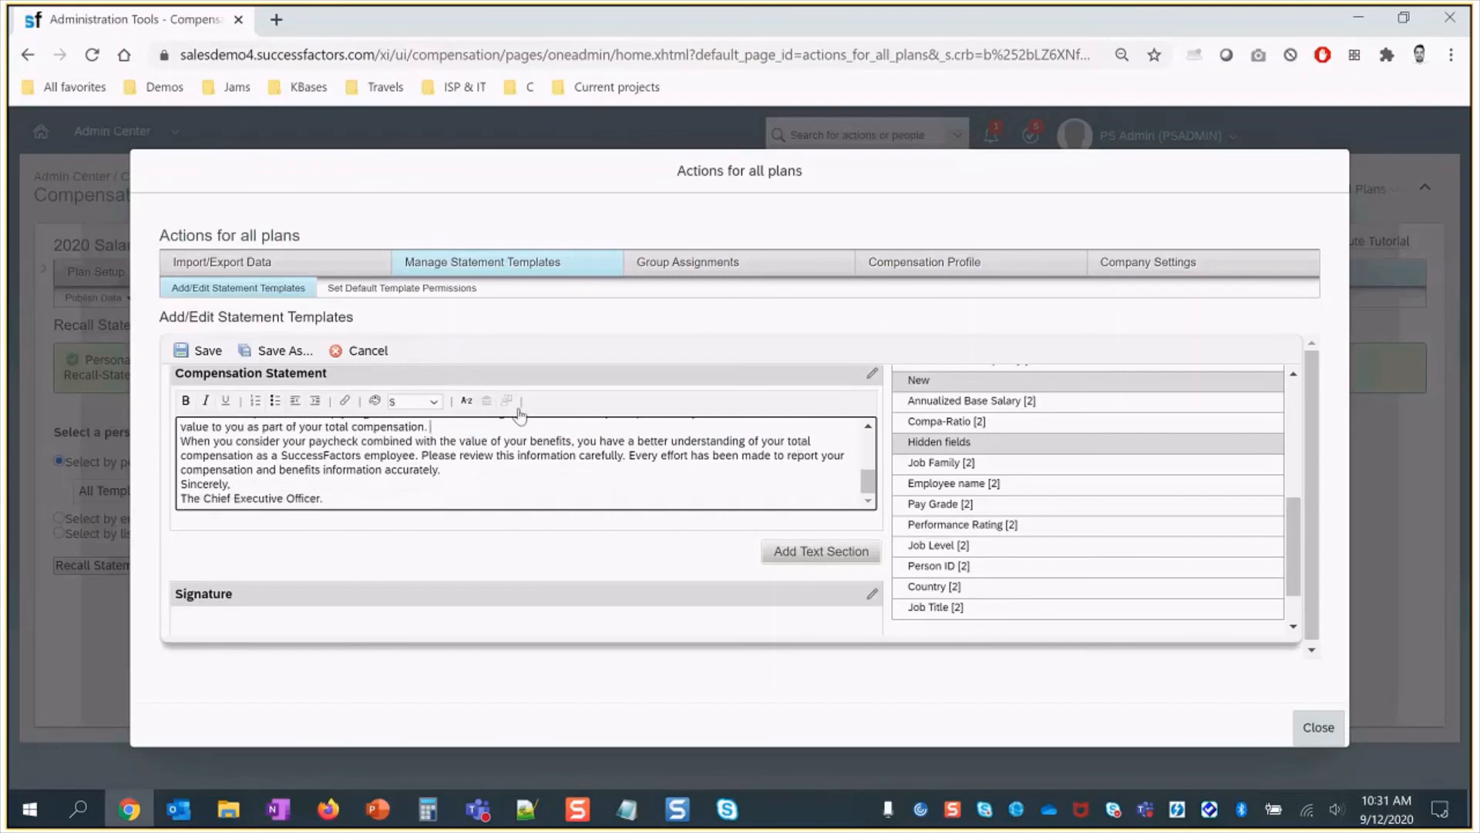
pyautogui.click(191, 350)
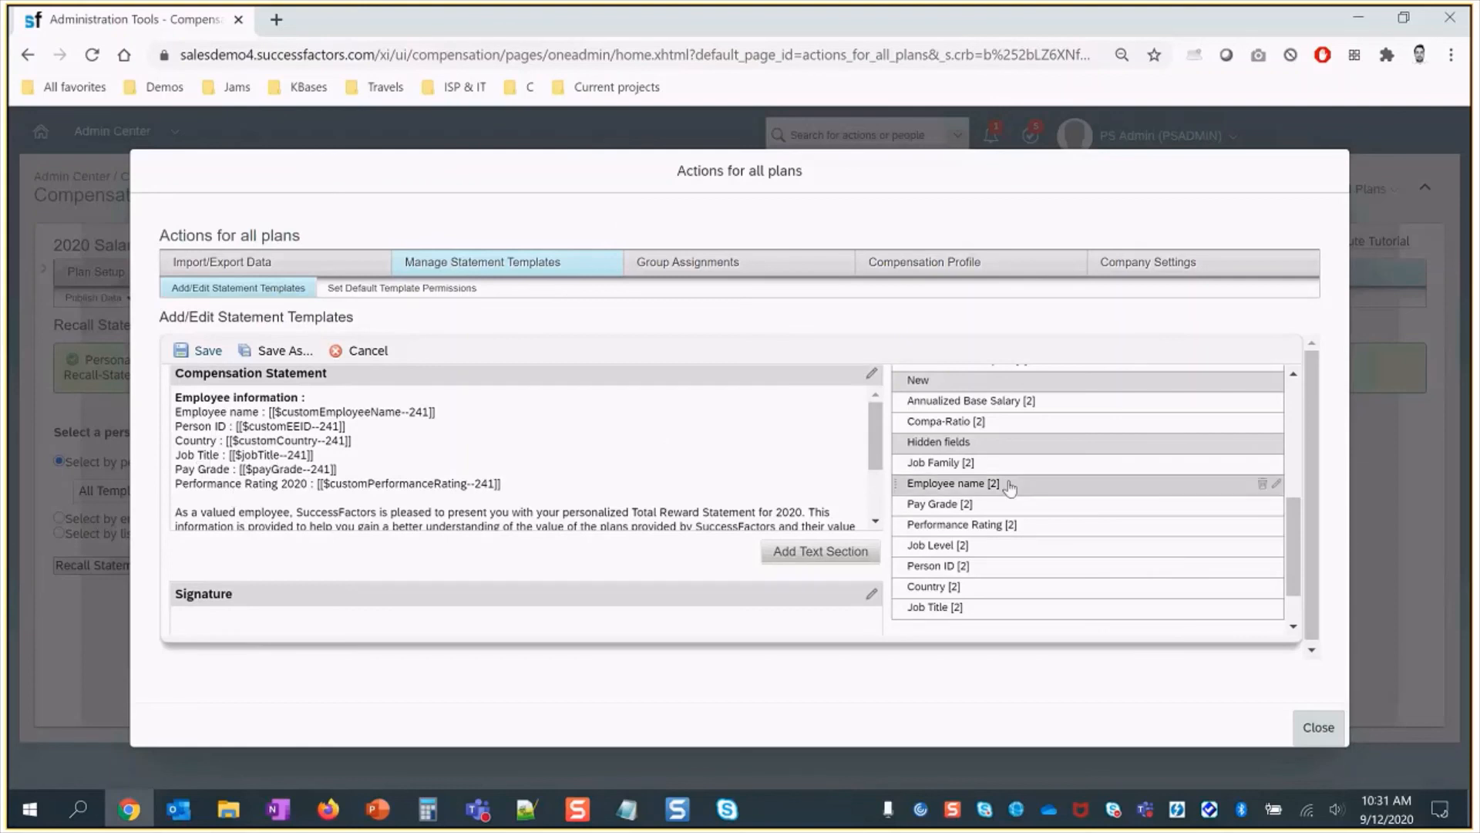
# - Remove Job Family and Job Level from the template's hidden fields, save the template and close the all-plans actions
pyautogui.click(1262, 463)
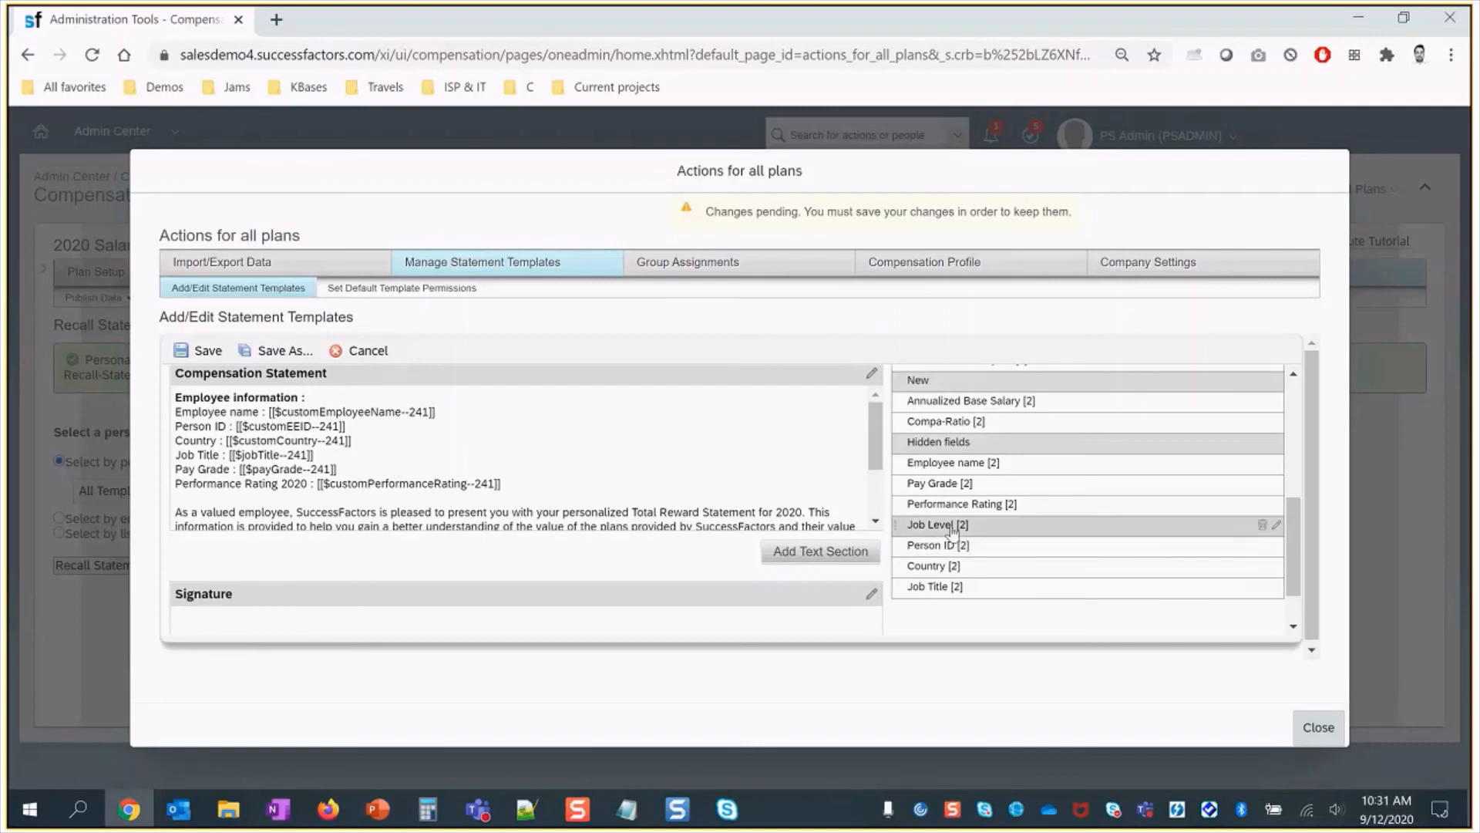
pyautogui.click(1262, 527)
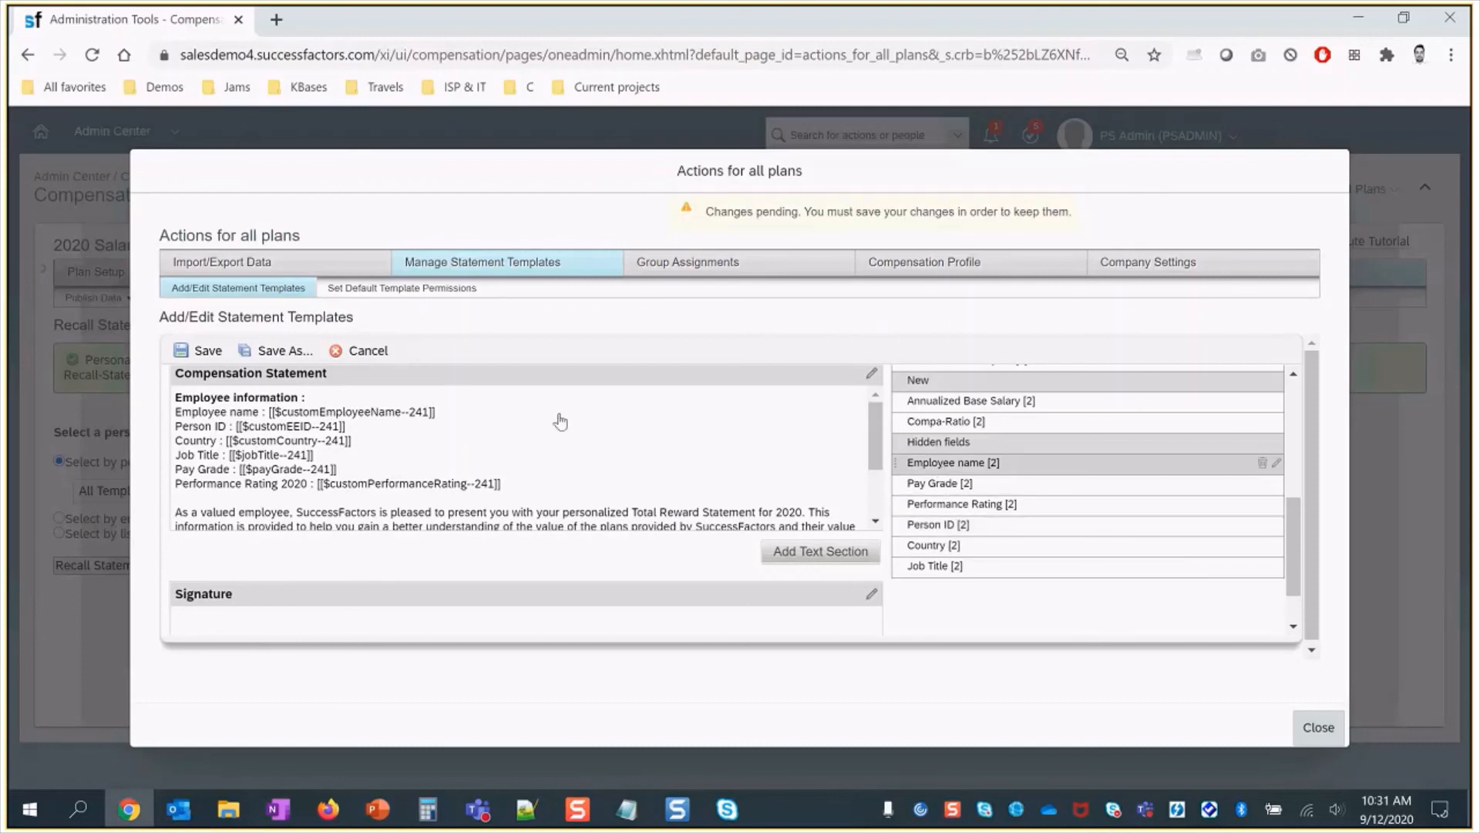
pyautogui.click(203, 352)
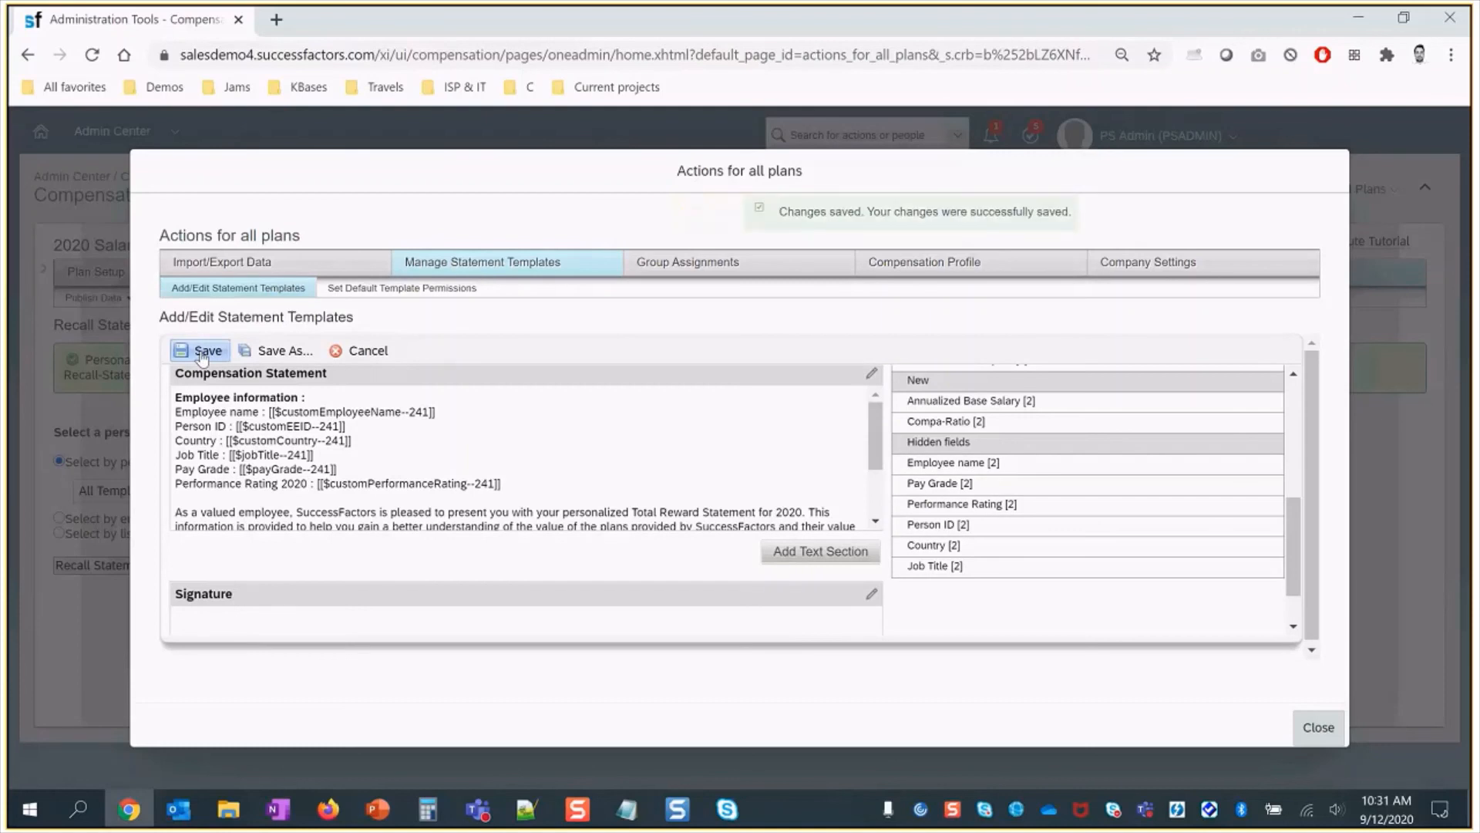
pyautogui.click(1317, 725)
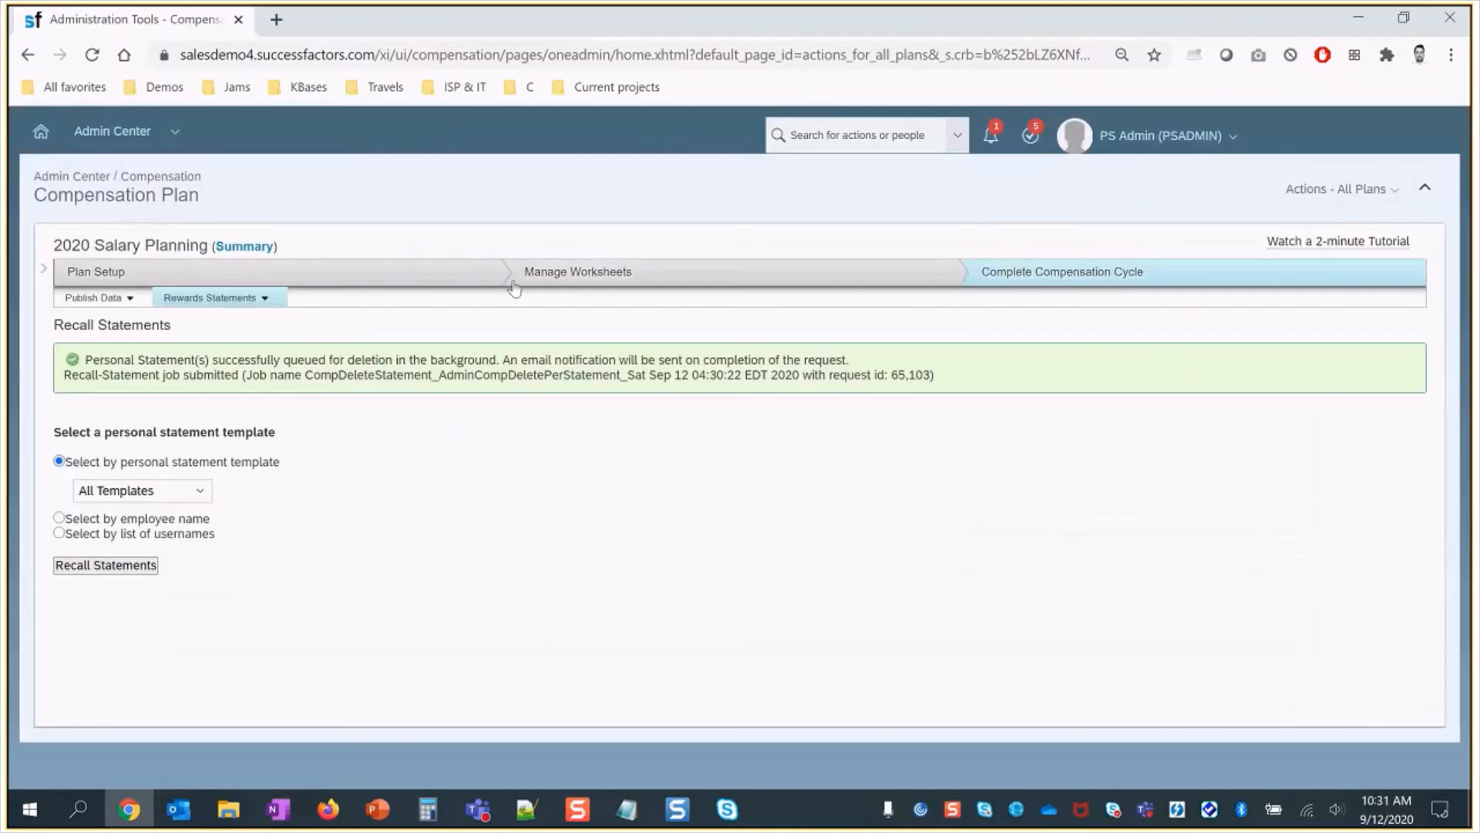
# - Check the generated count in Manage Statement Templates and generate the personal statements with the 2020 Total Reward template
pyautogui.click(197, 300)
pyautogui.click(205, 331)
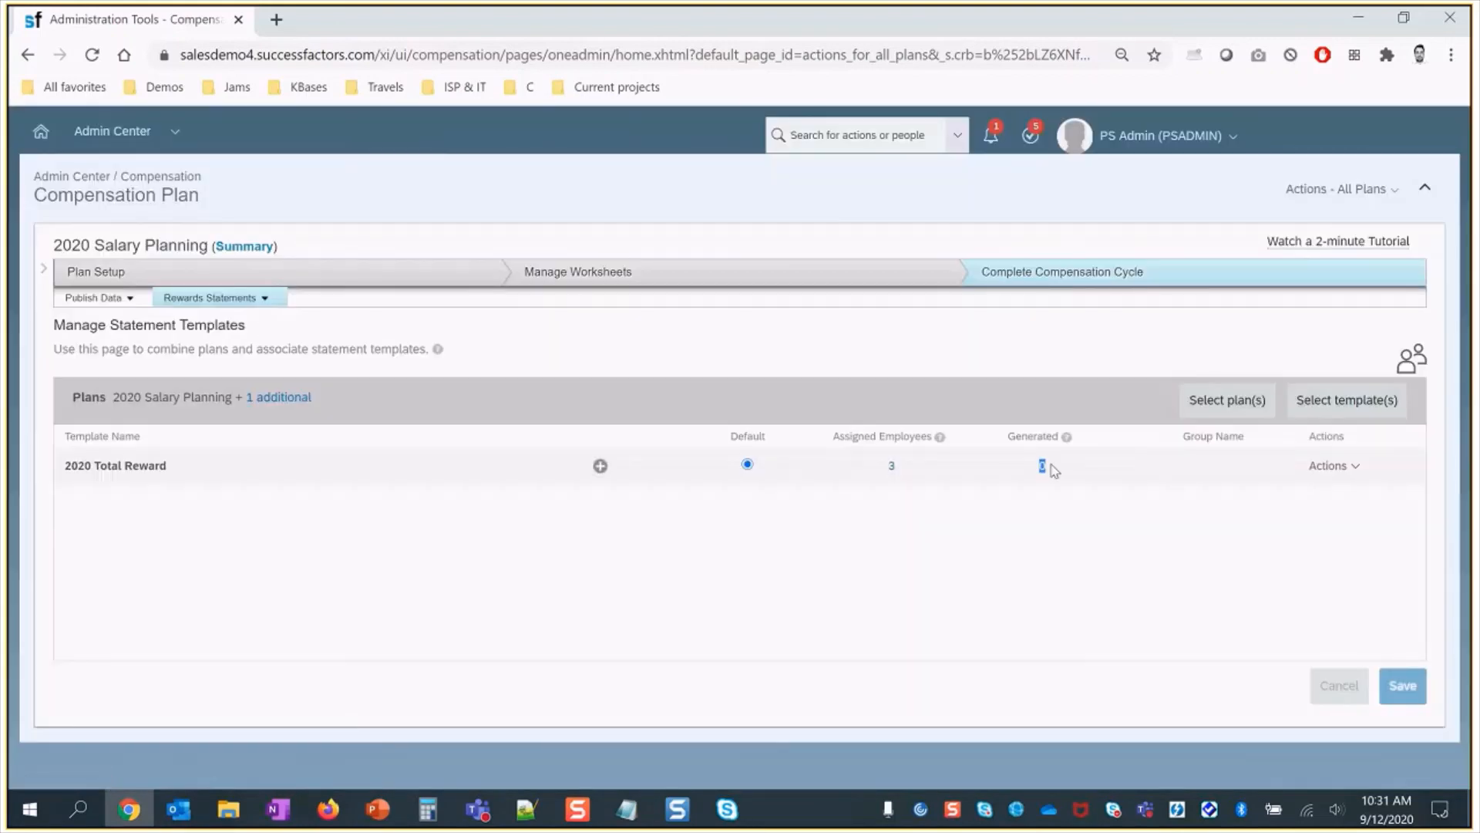
pyautogui.click(224, 298)
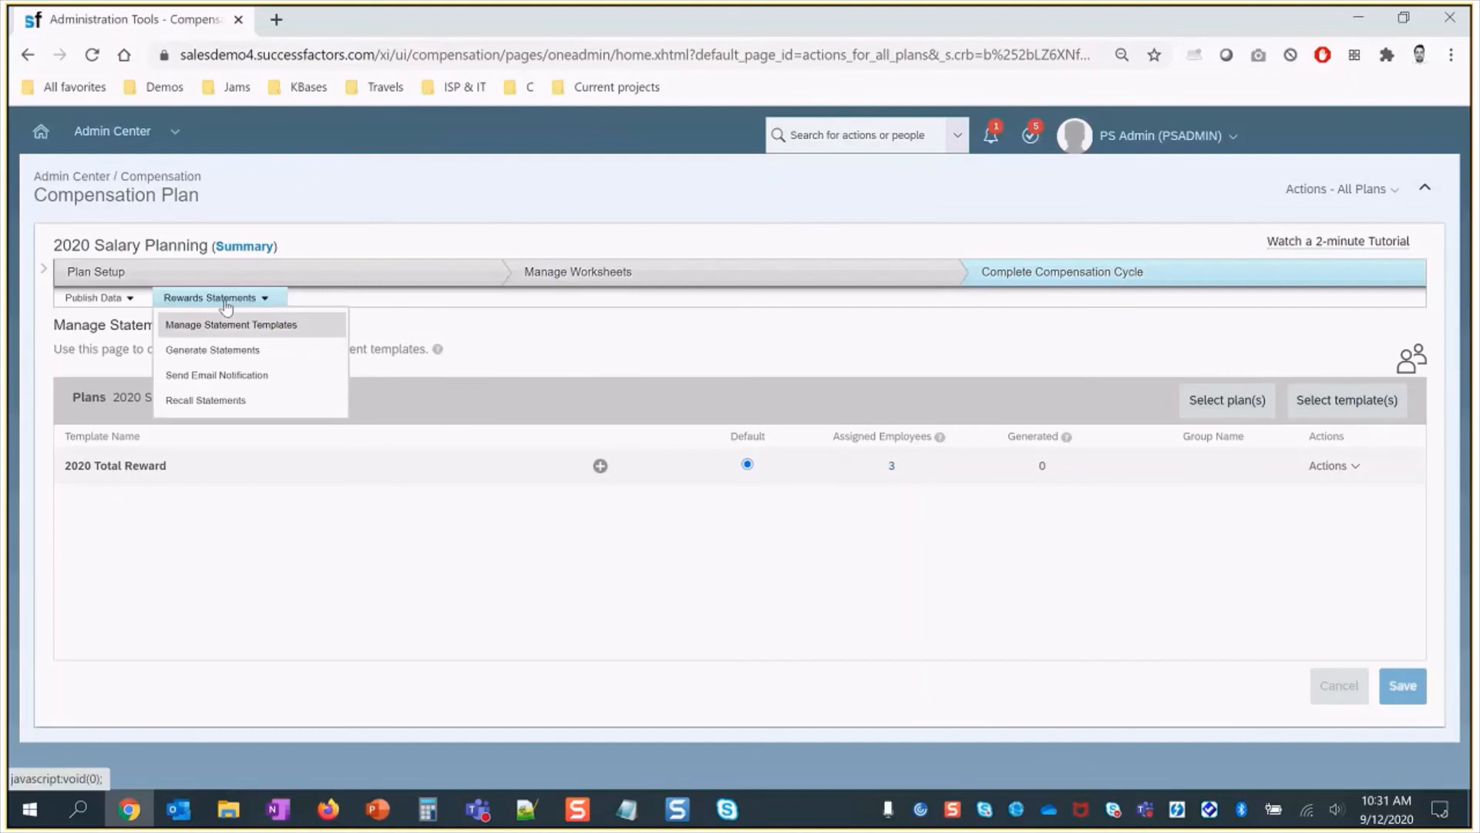
pyautogui.click(239, 353)
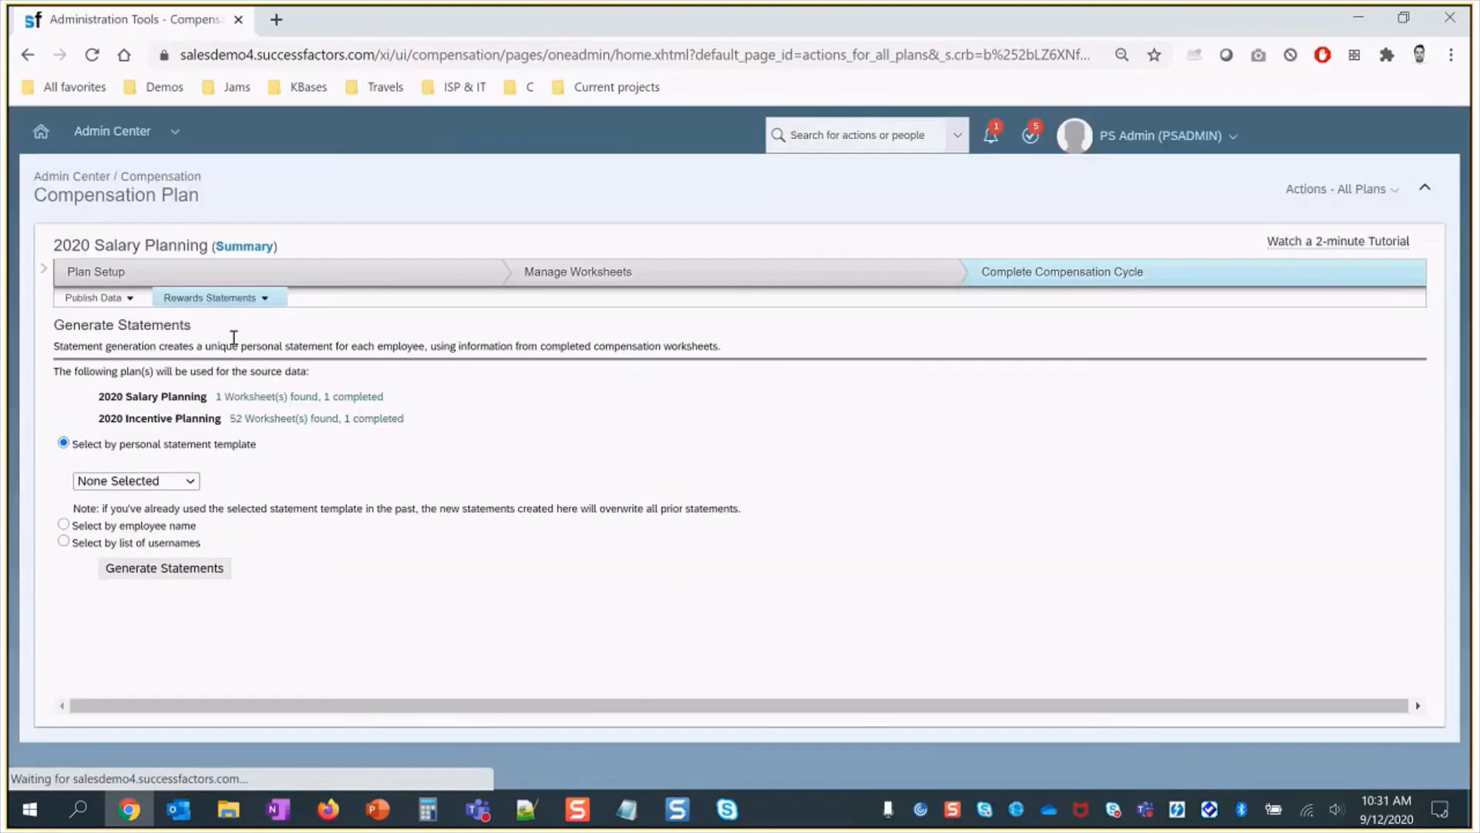
pyautogui.click(141, 481)
pyautogui.click(140, 515)
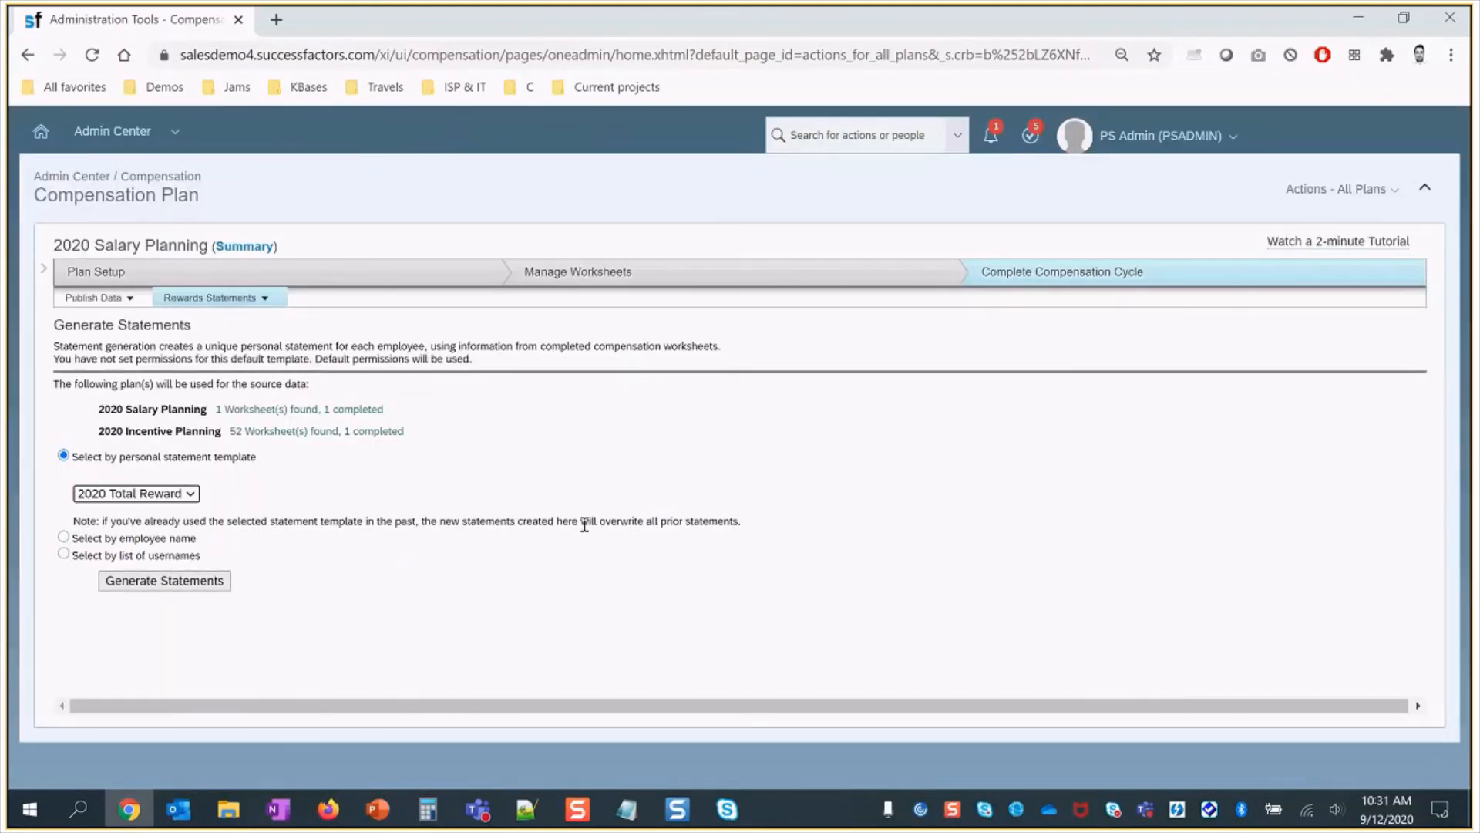
pyautogui.click(162, 587)
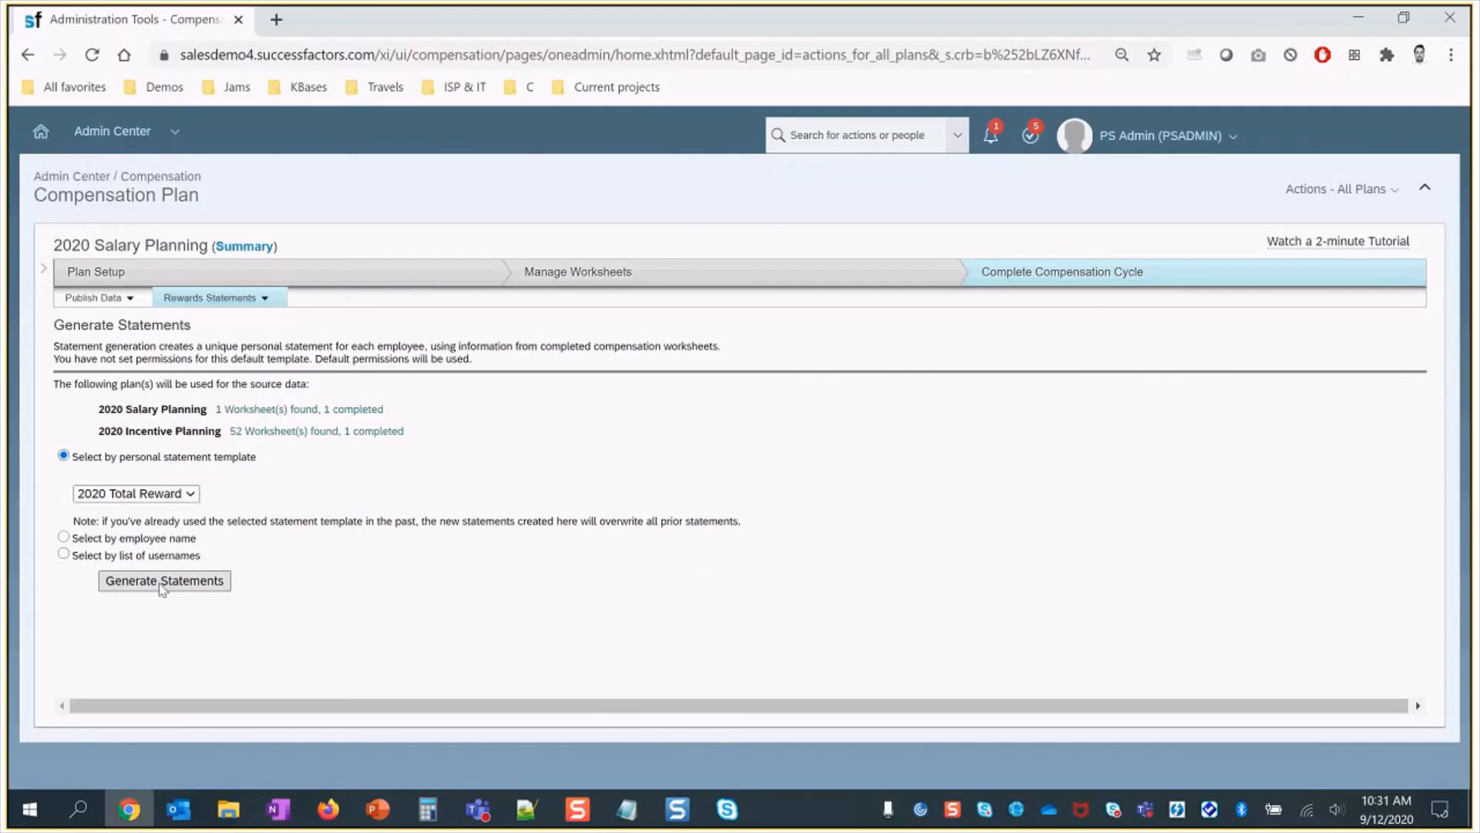
pyautogui.click(163, 588)
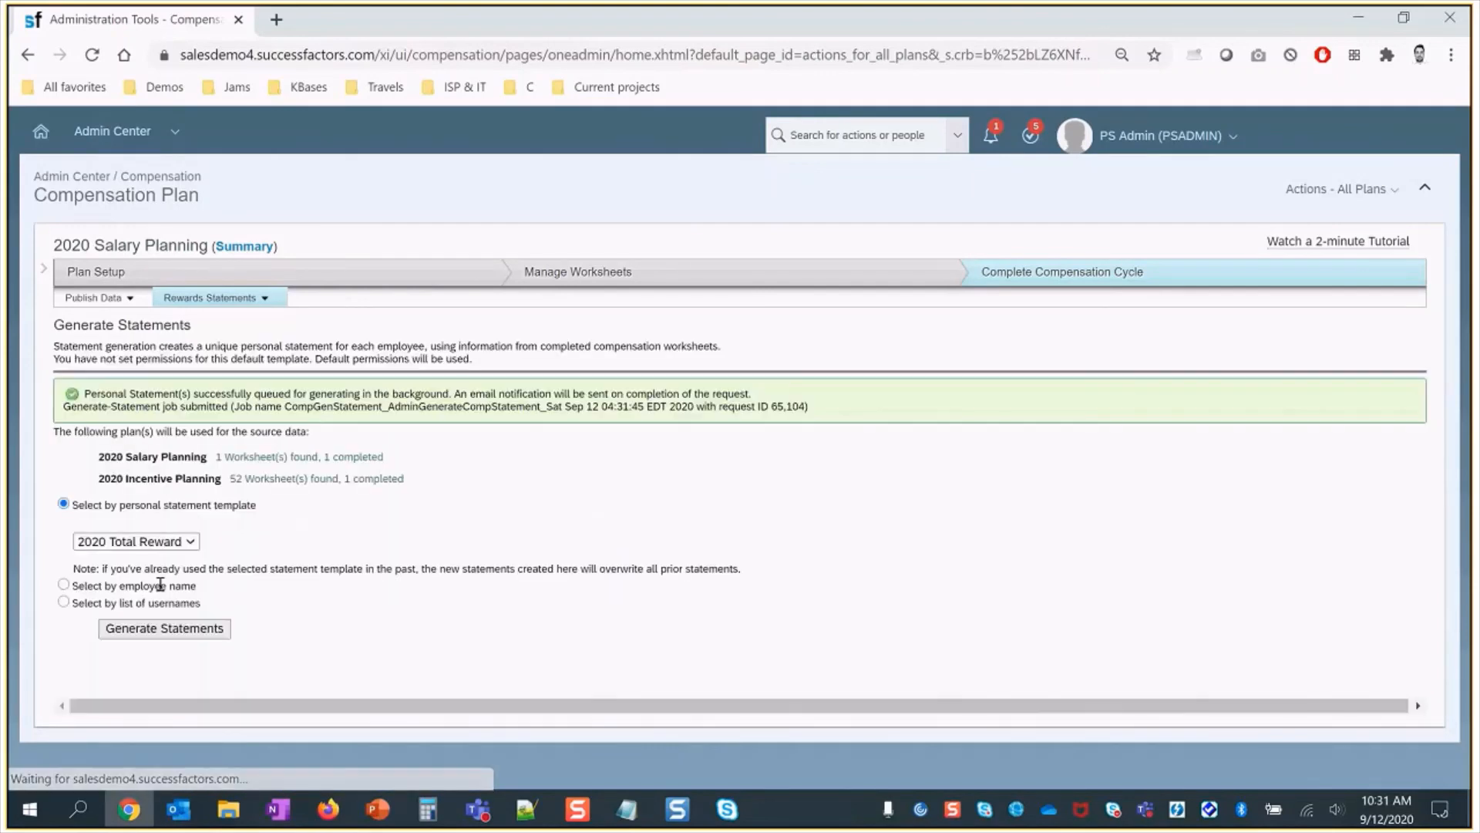
# - Reload Manage Statement Templates repeatedly to check whether the 2020 Total Reward statements have been generated
pyautogui.click(205, 299)
pyautogui.click(202, 311)
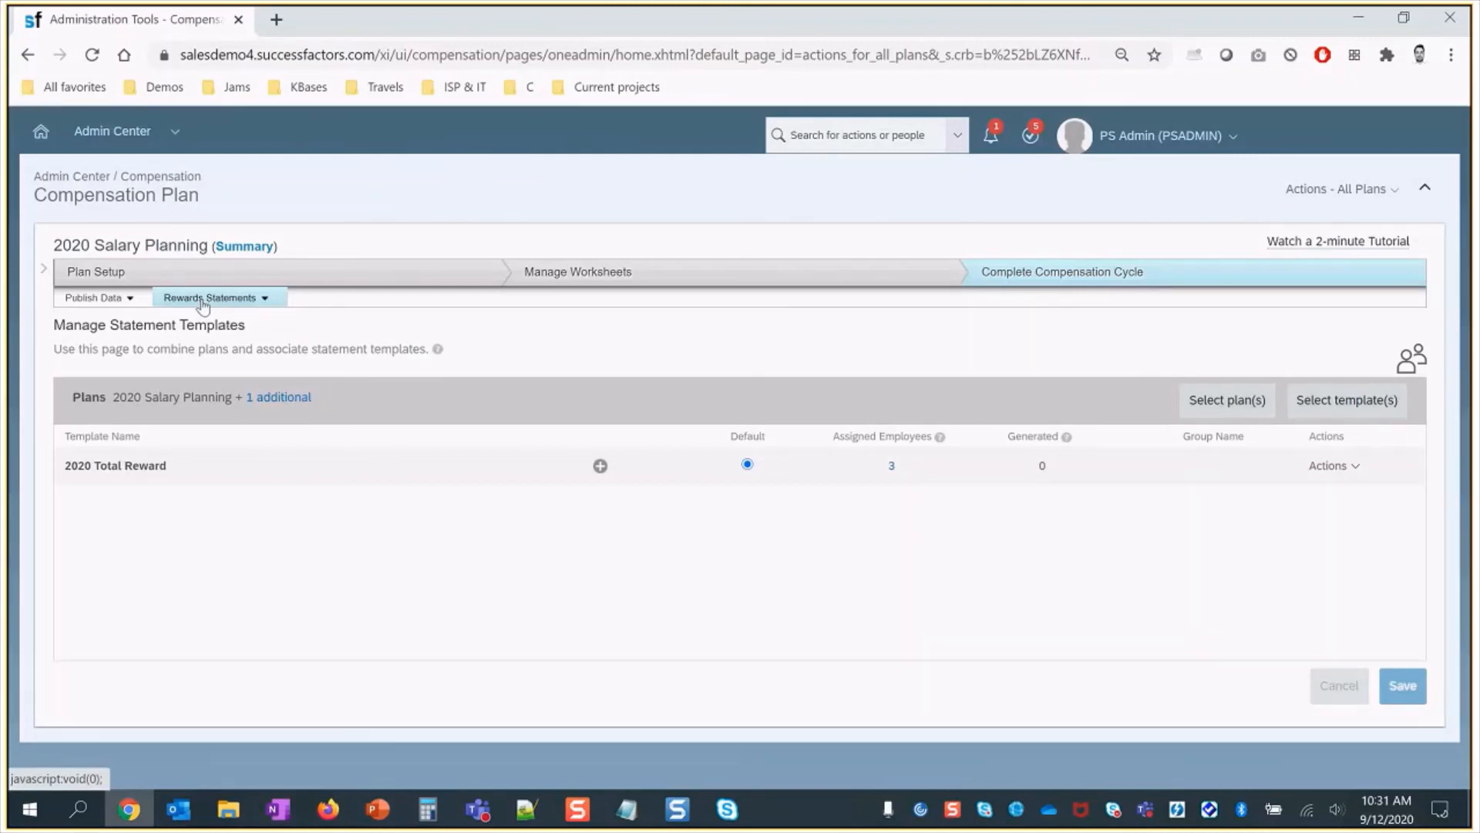
pyautogui.click(202, 302)
pyautogui.click(212, 325)
pyautogui.click(222, 301)
pyautogui.click(225, 326)
pyautogui.click(224, 300)
pyautogui.click(226, 326)
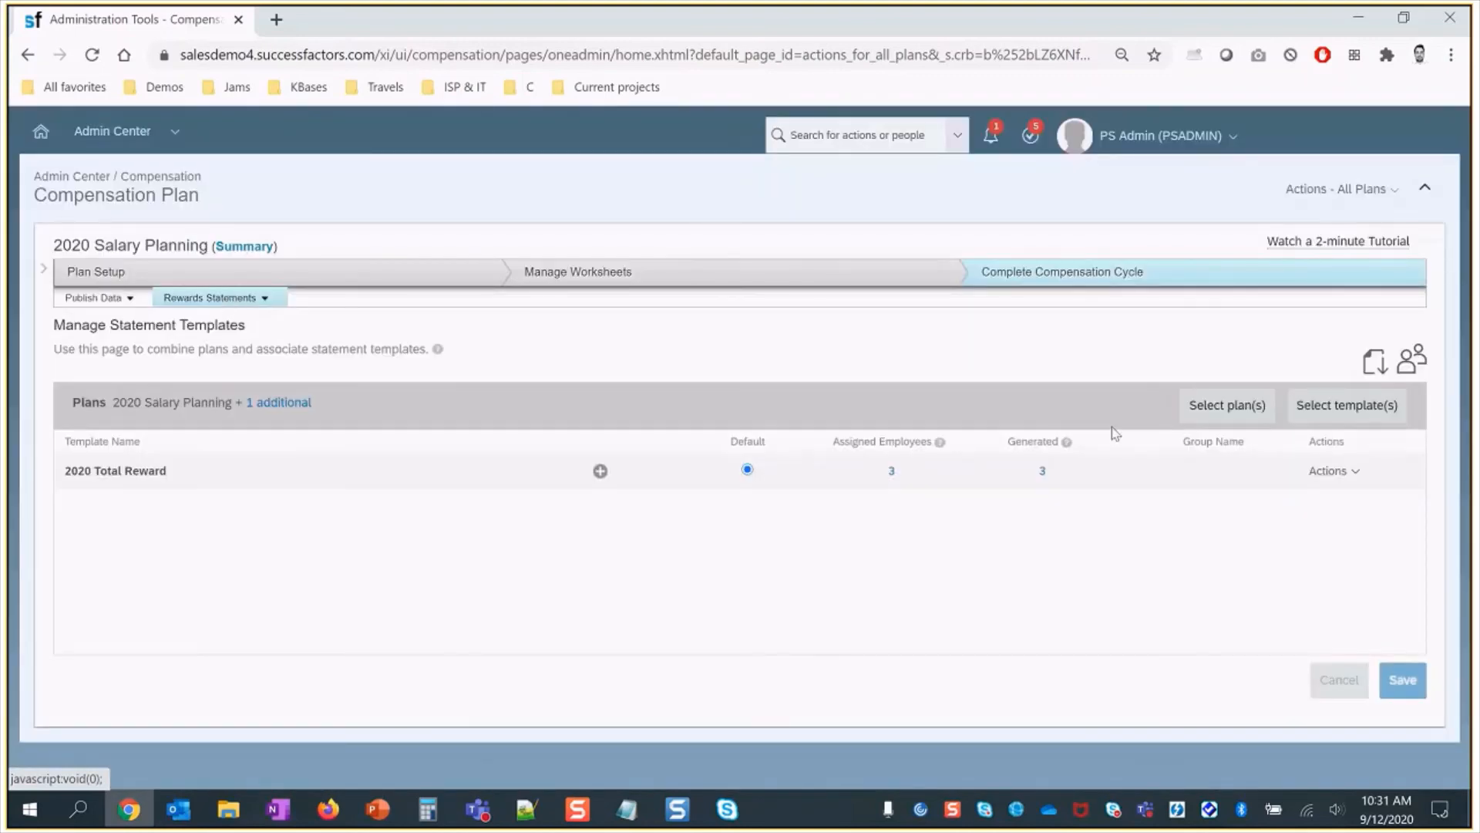
# - Print the 2020 Total Reward statements as Multiple Small PDF(s) in a job named Final version v2 and open the print job status
pyautogui.click(1371, 472)
pyautogui.click(1339, 516)
pyautogui.click(479, 467)
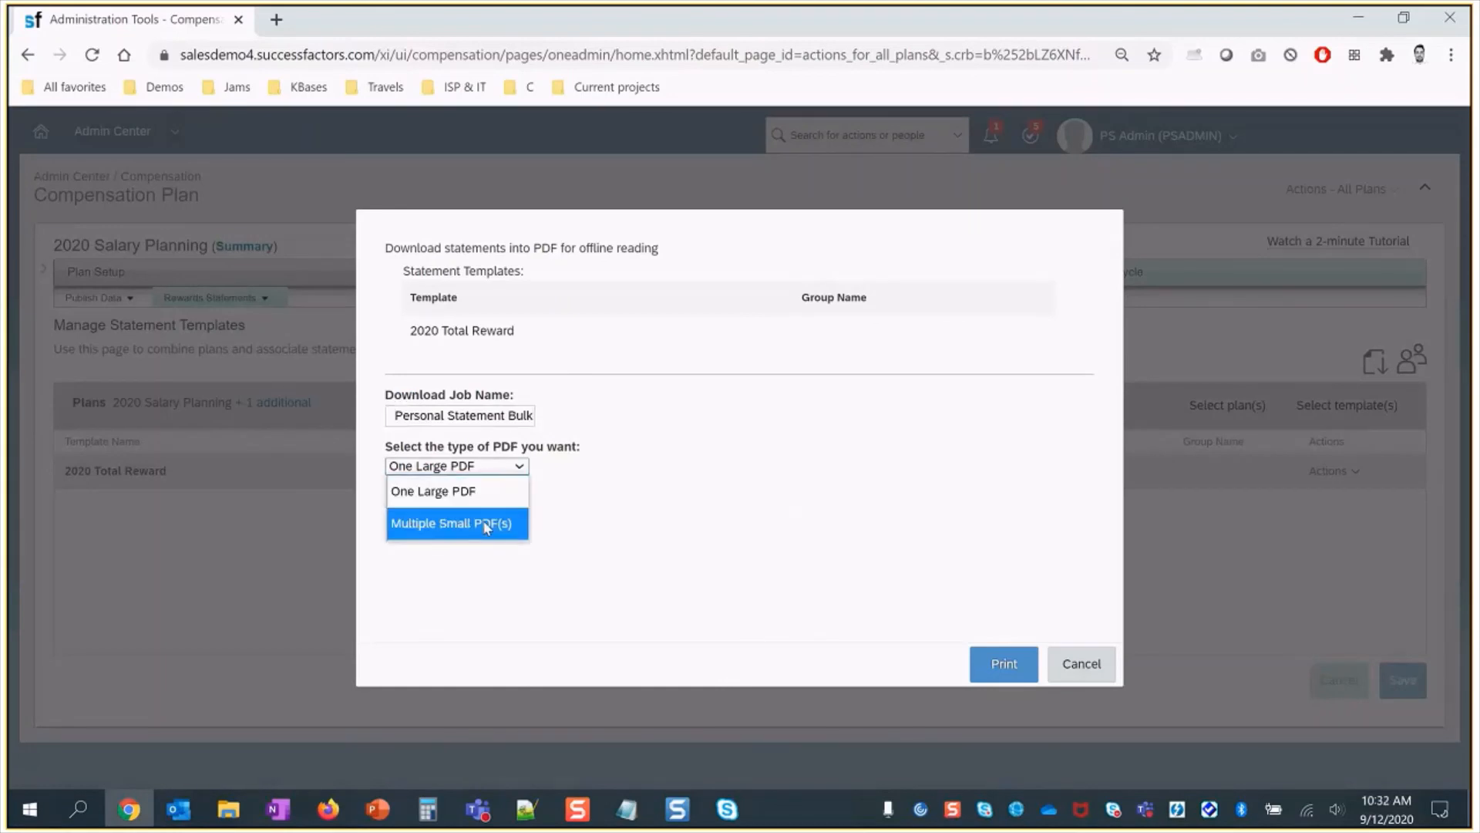
pyautogui.click(486, 524)
pyautogui.tripleClick(496, 417)
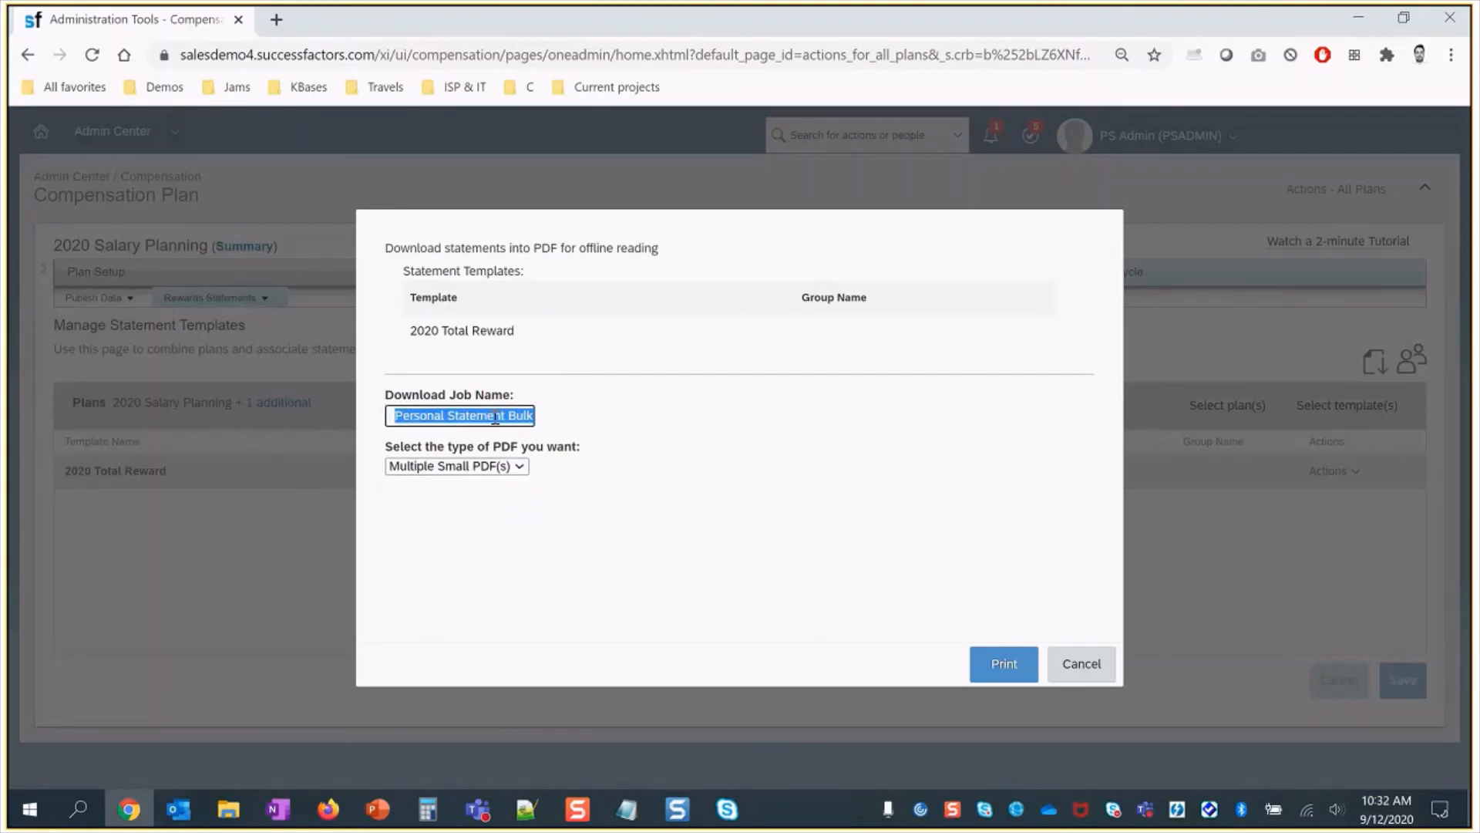
pyautogui.write('Final ver')
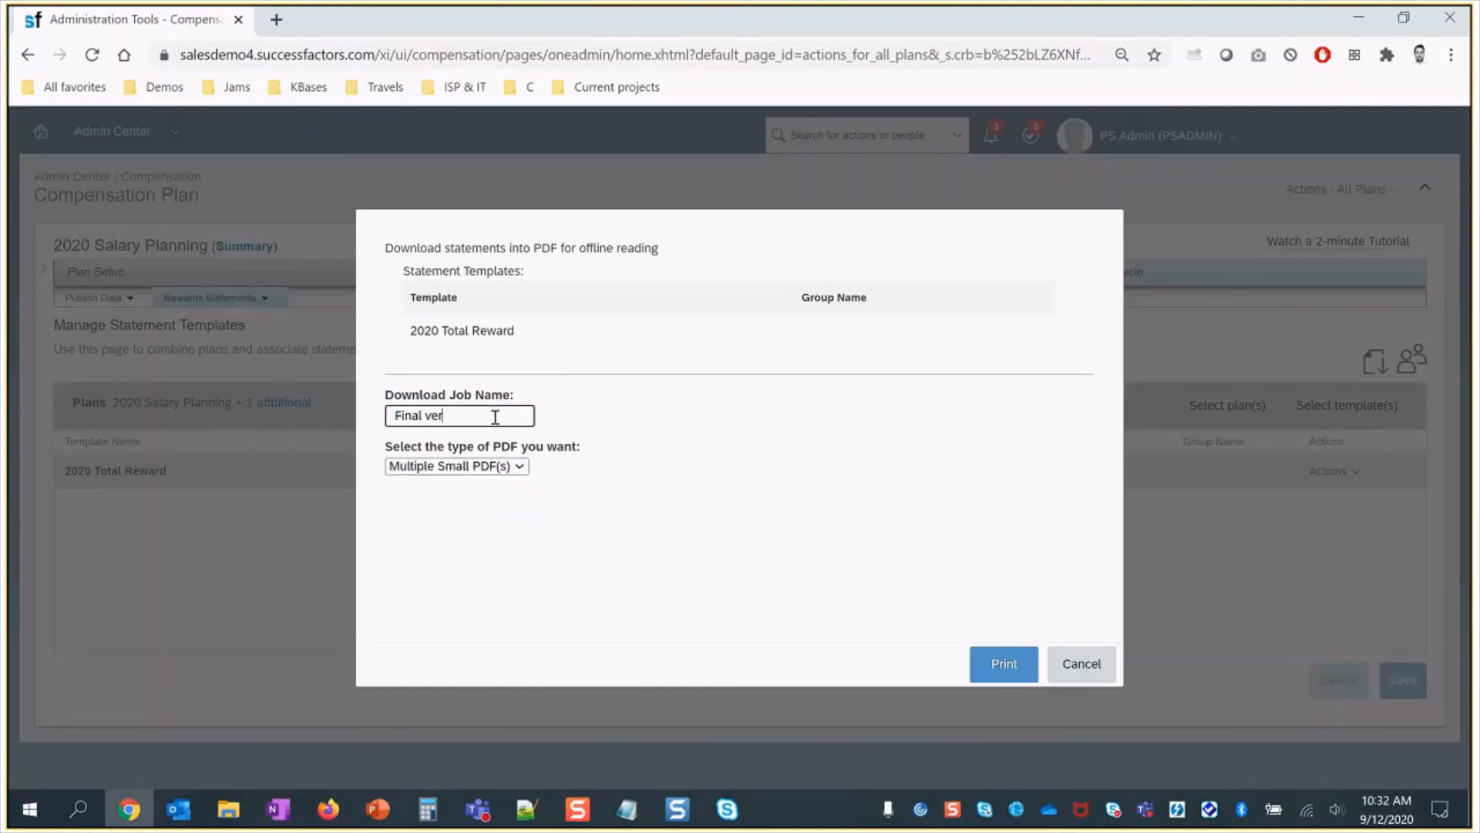
pyautogui.write('sion v2')
pyautogui.click(1004, 664)
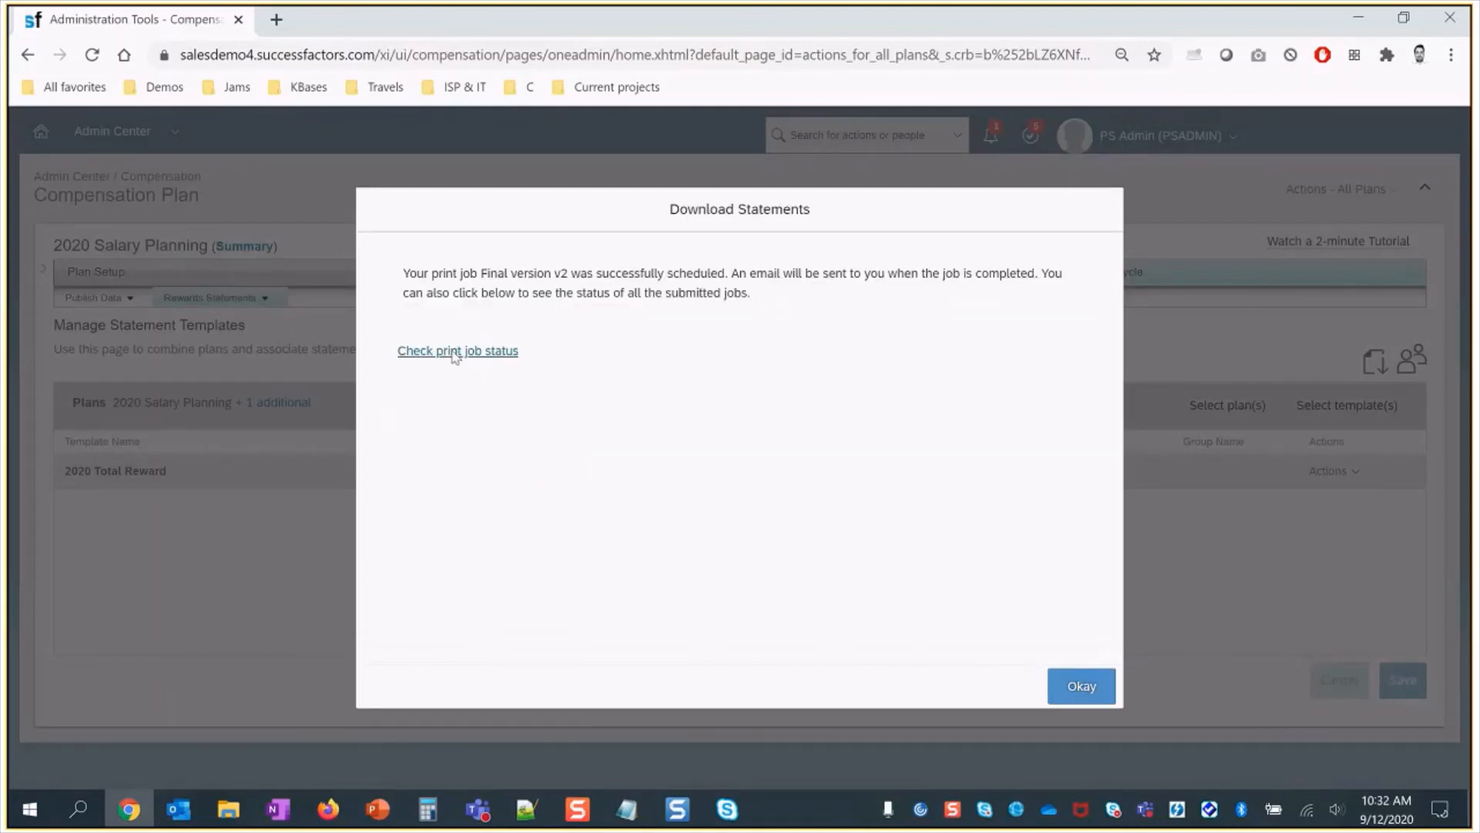
pyautogui.click(455, 353)
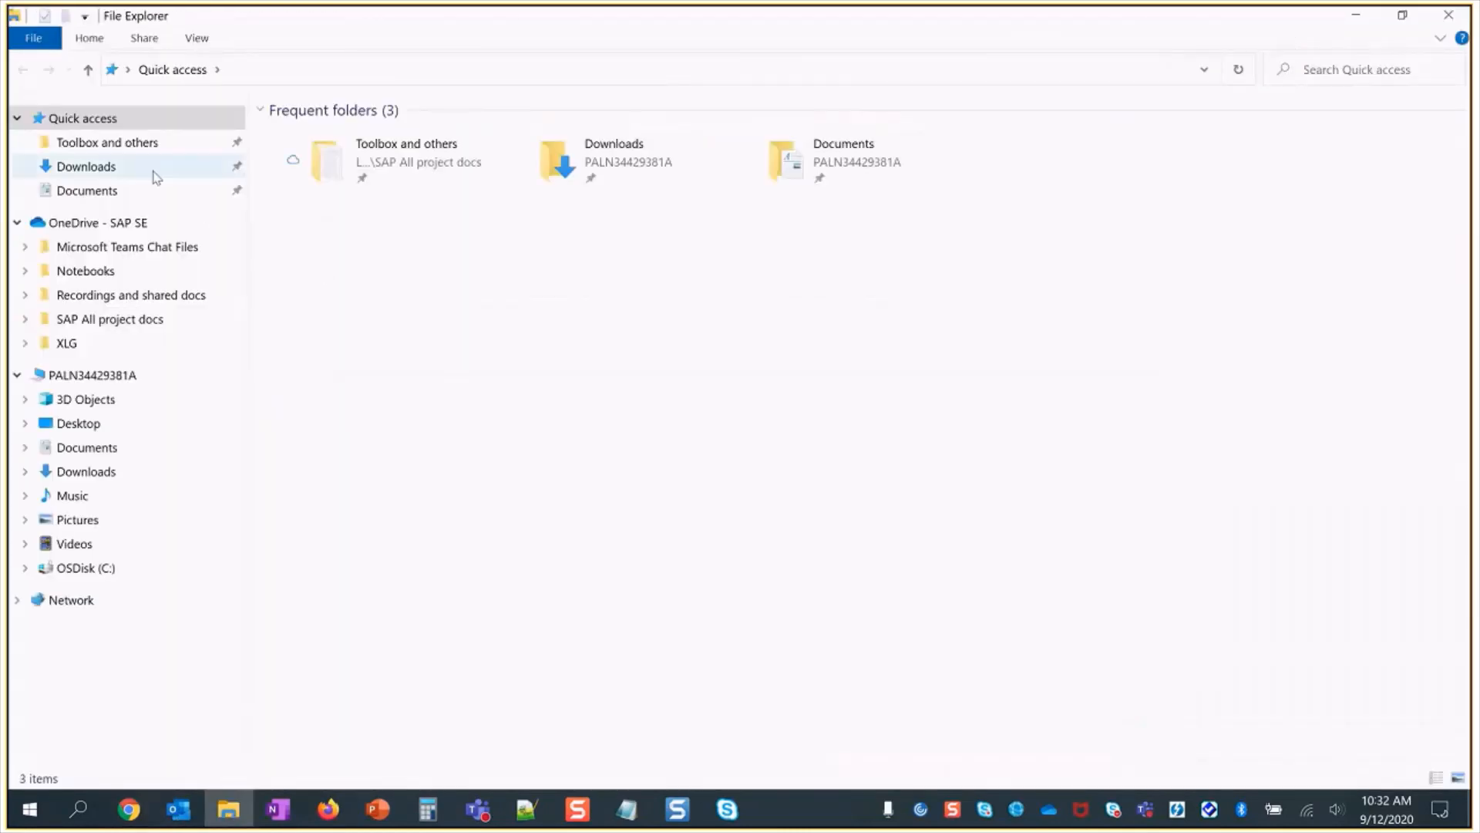
# - Check the Downloads folder in File Explorer and empty the Recycle Bin on the desktop
pyautogui.click(155, 171)
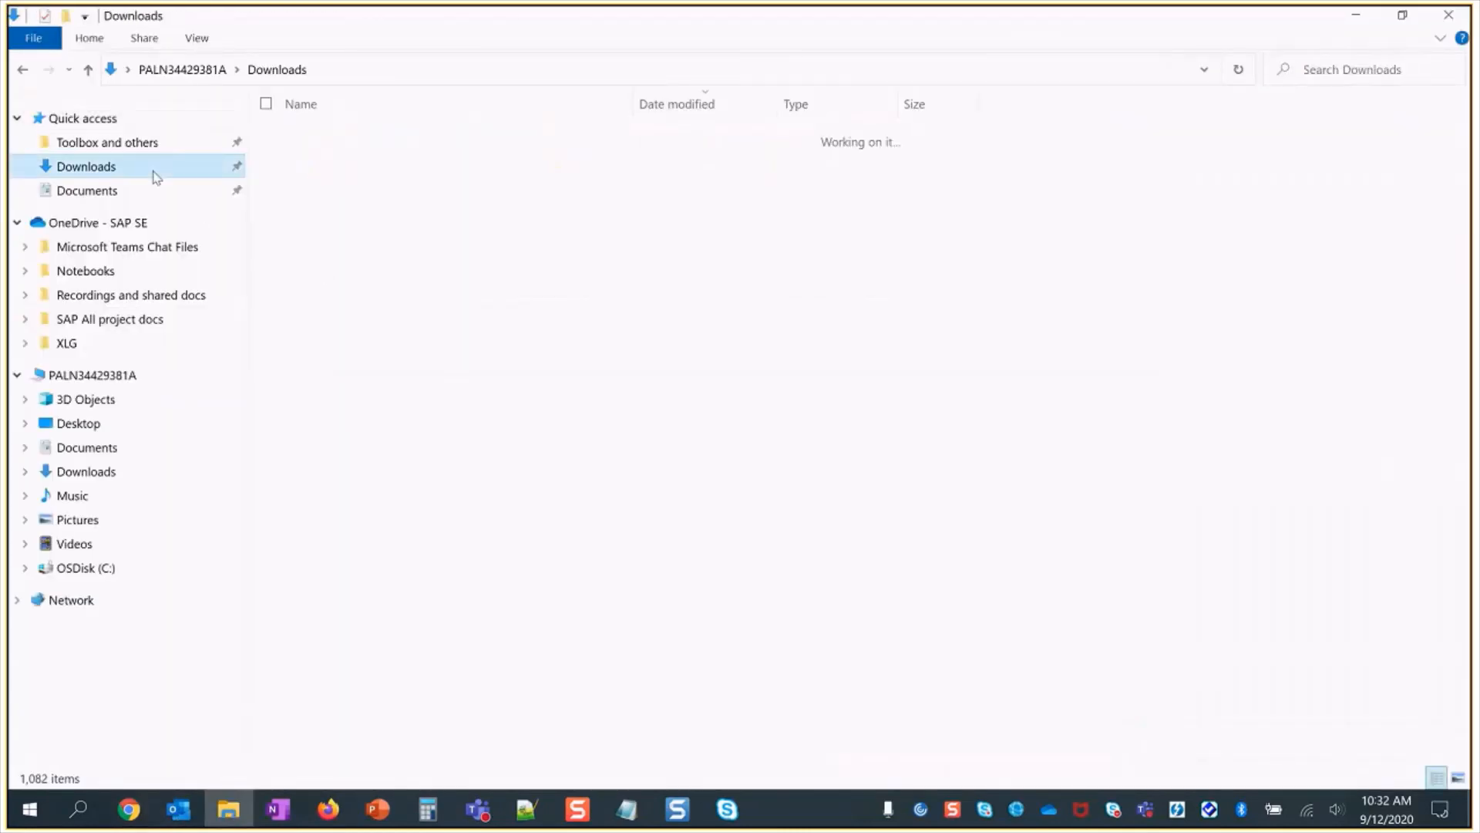
pyautogui.click(1470, 813)
pyautogui.rightClick(101, 60)
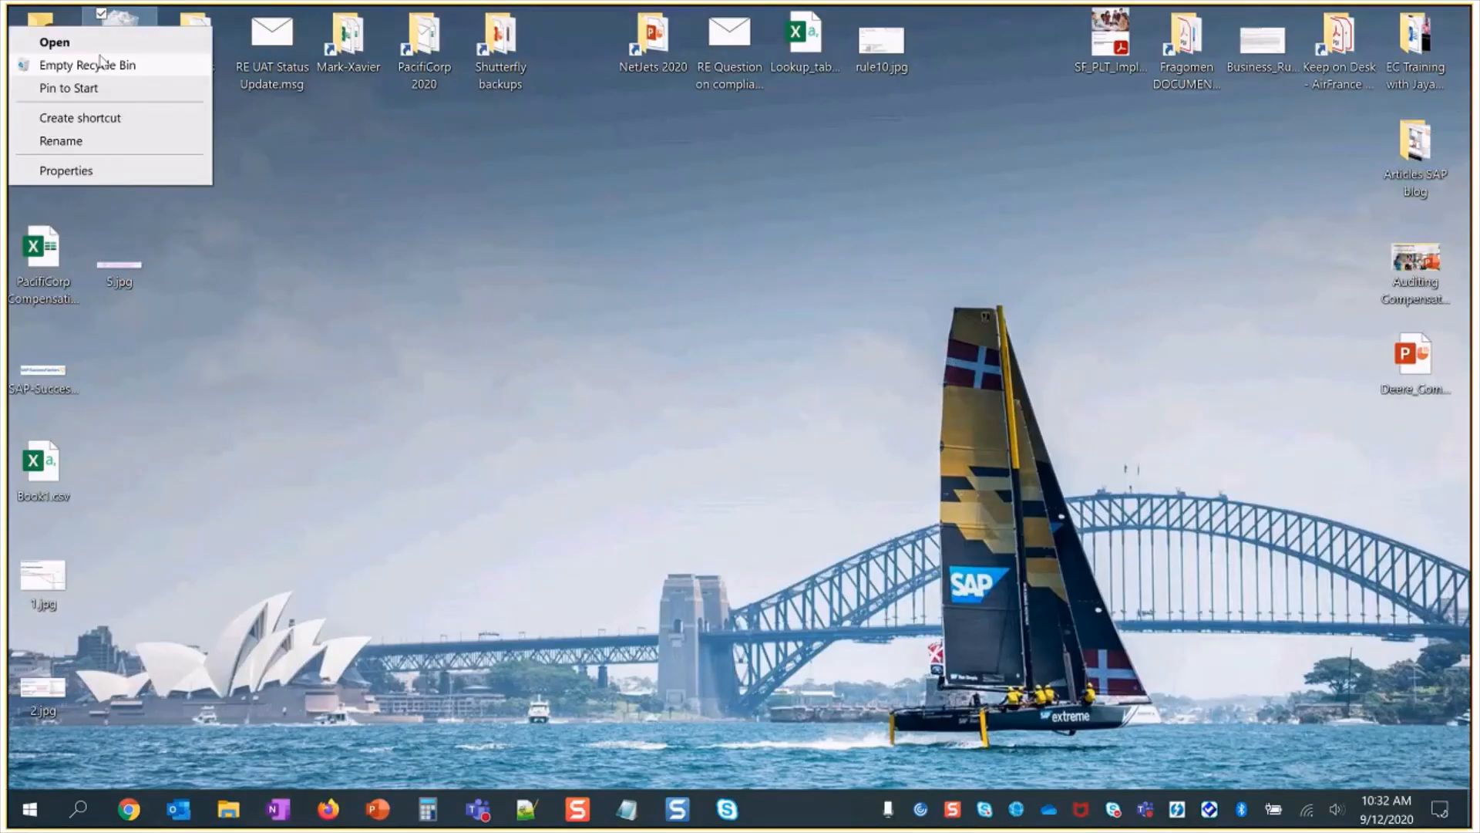
pyautogui.click(101, 65)
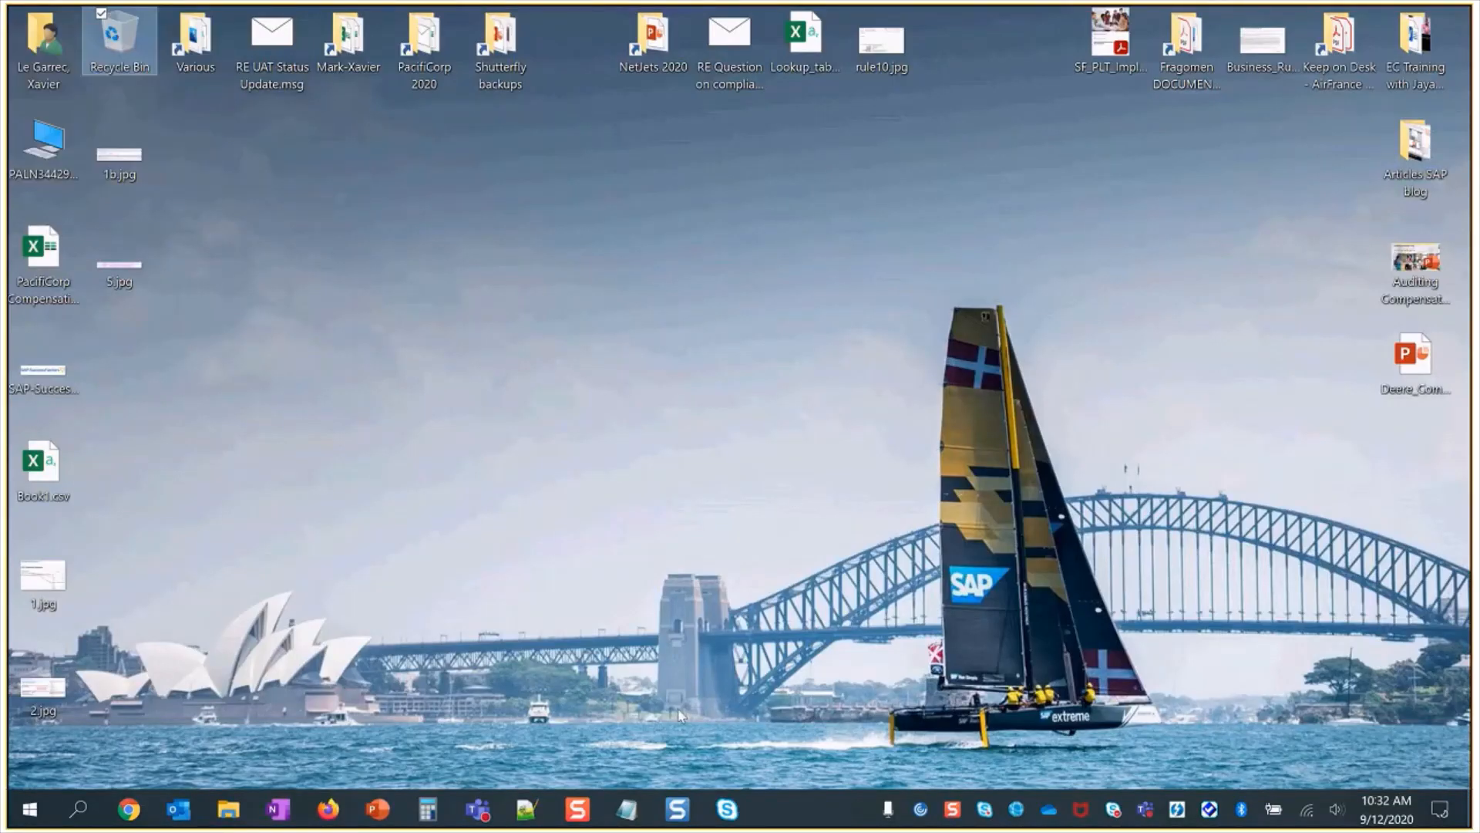
# - Return to Chrome and refresh the scheduled reports to check the Final version v2 job
pyautogui.click(129, 809)
pyautogui.click(422, 359)
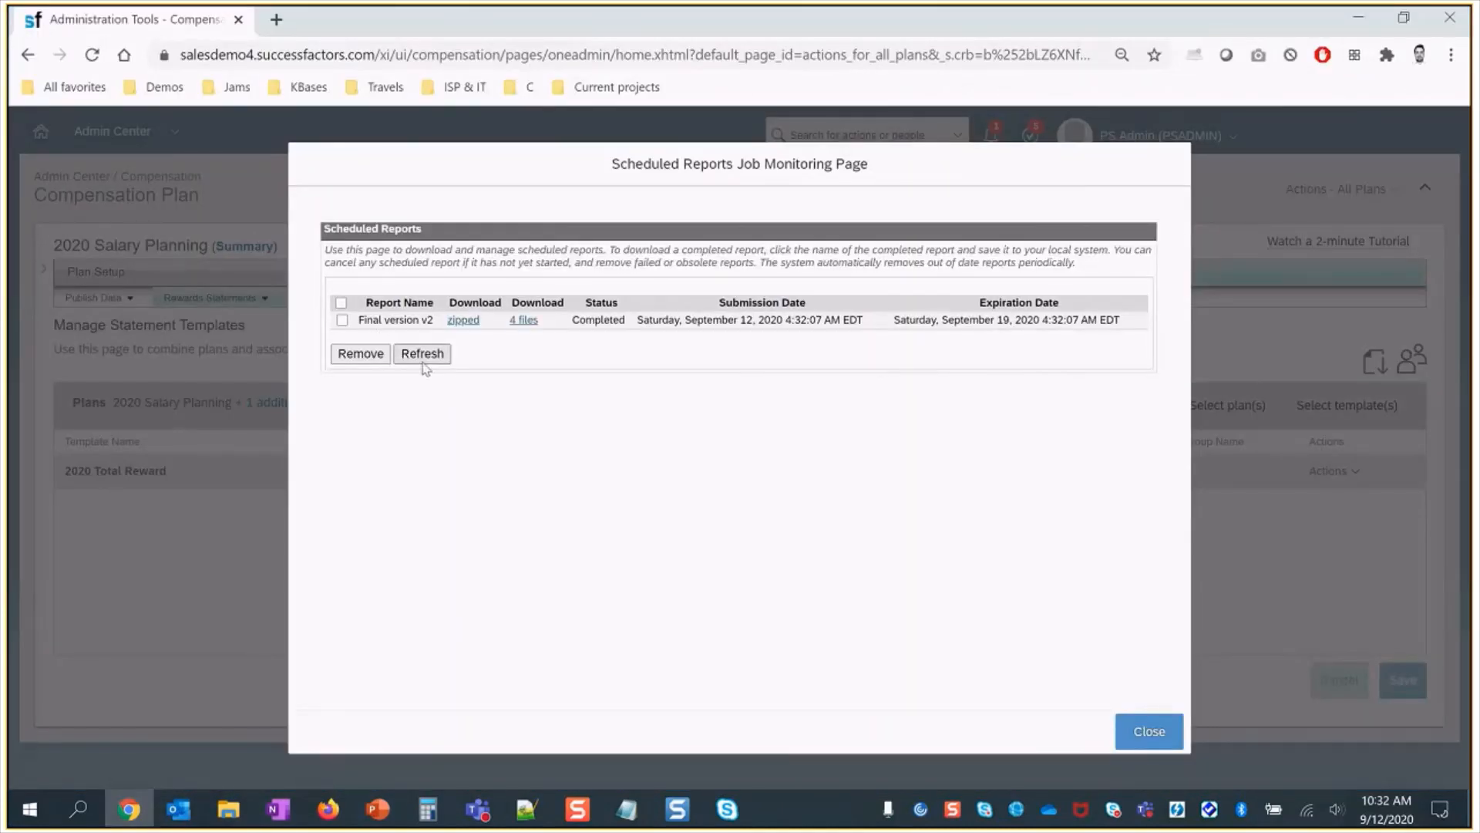
# - List the individual files of the Final version v2 job, download the first employee's statement PDF and open it
pyautogui.click(523, 320)
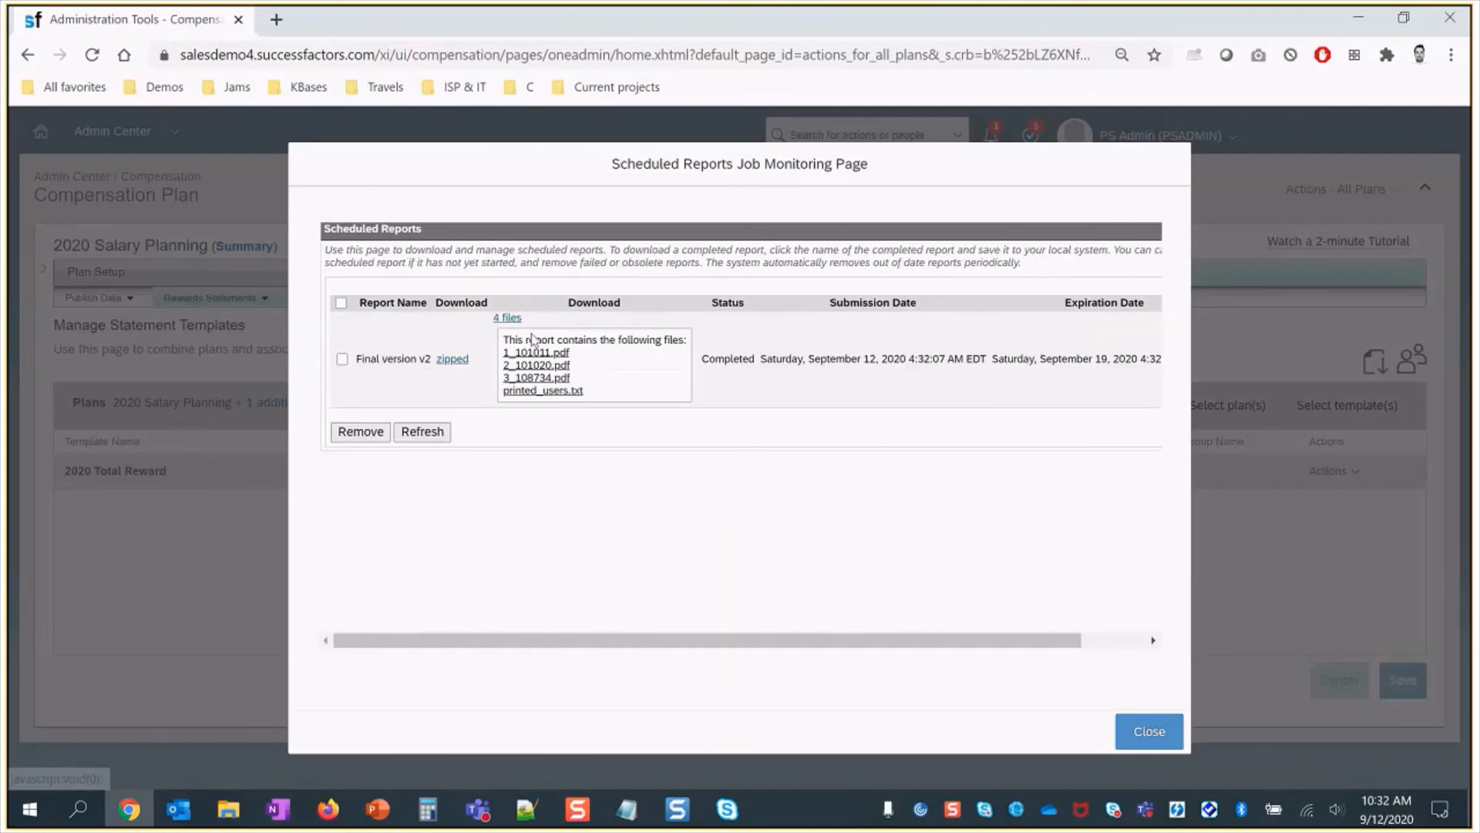
pyautogui.click(535, 353)
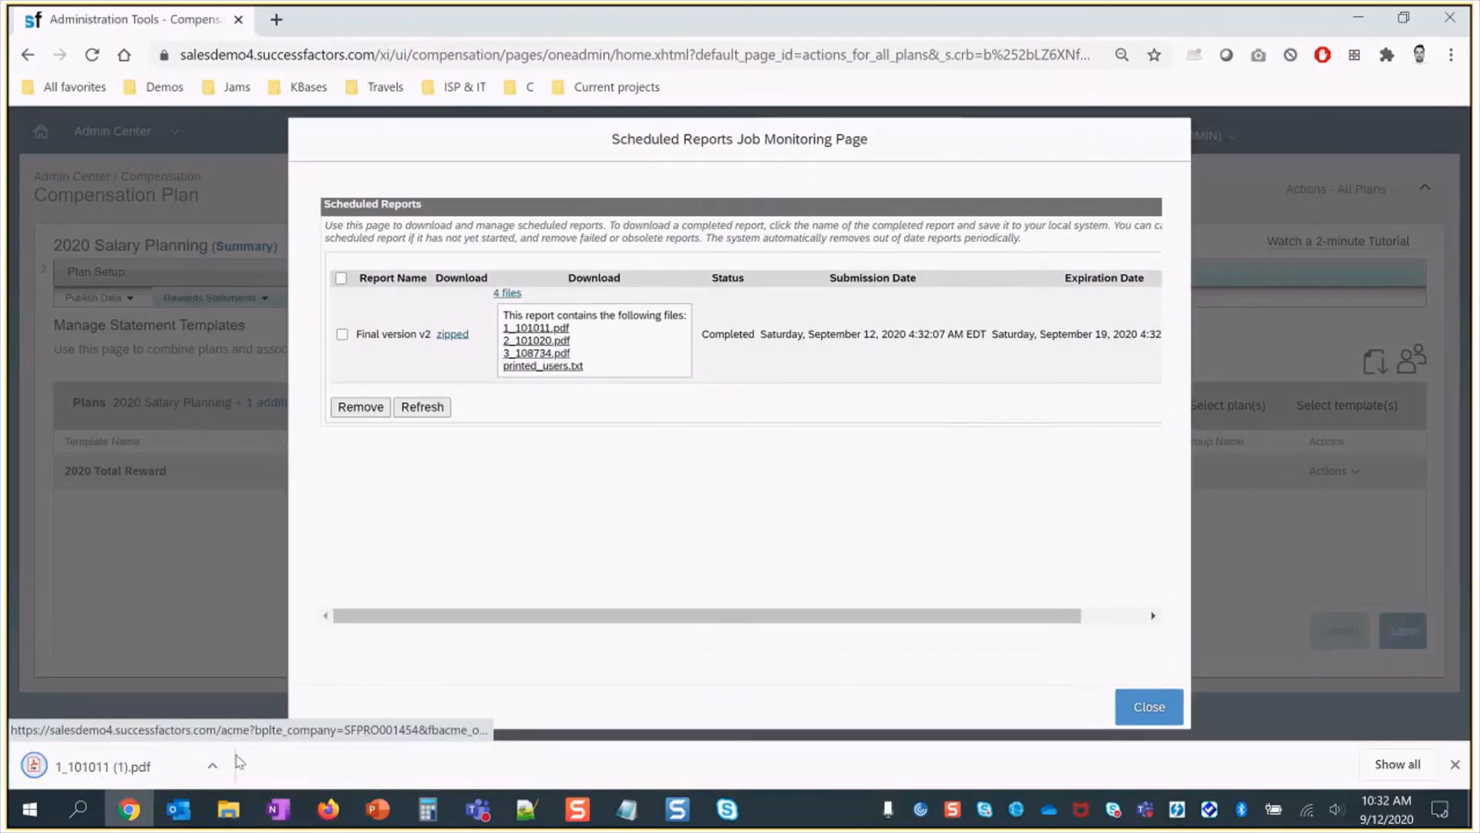
pyautogui.click(123, 768)
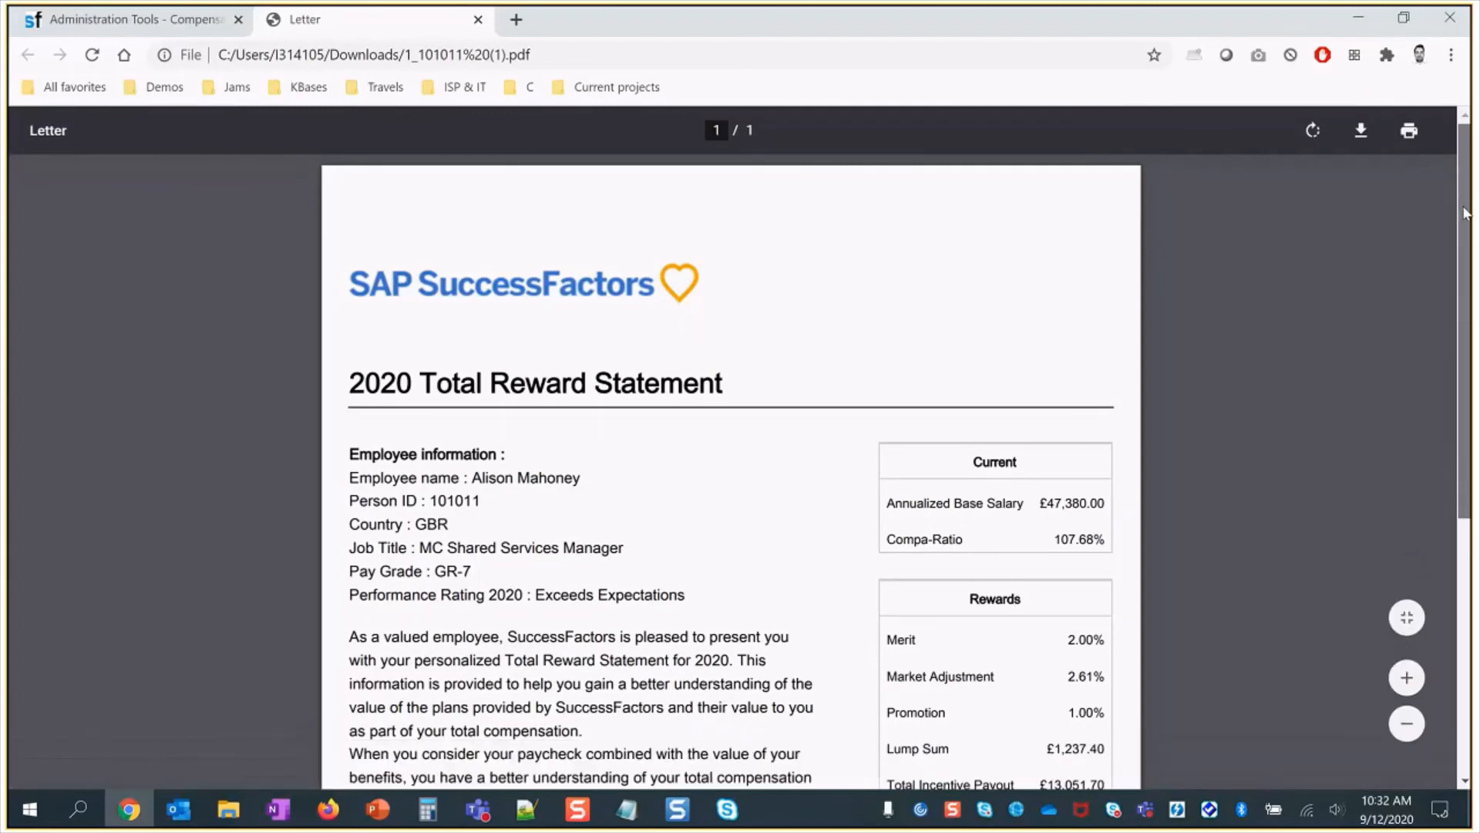
# - Review the printed 2020 Total Reward statement, checking the employee information, letter text, signature and the Current, Rewards and New tables
pyautogui.scroll(-5, 655, 581)
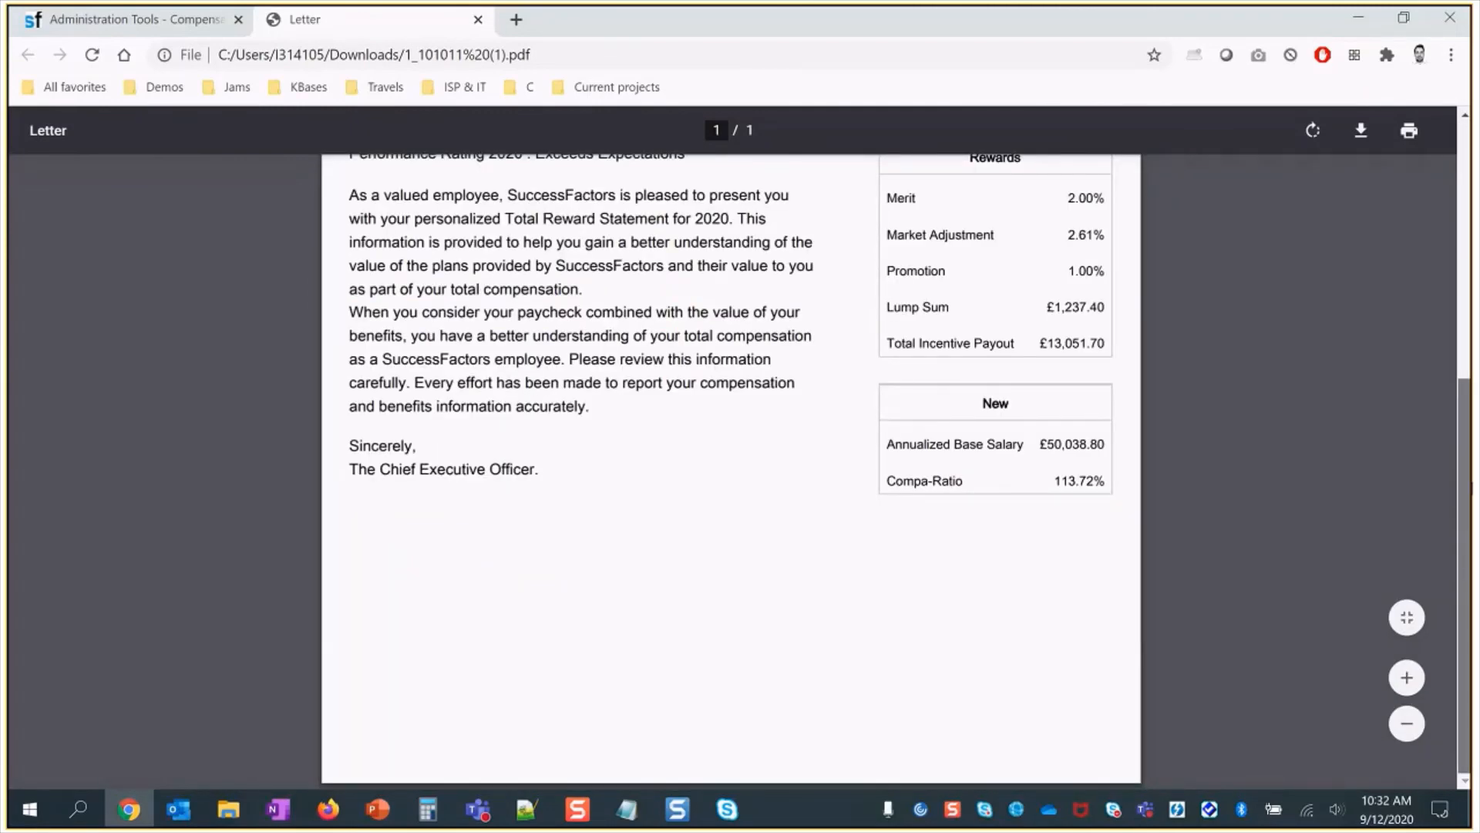
pyautogui.moveTo(1464, 458); pyautogui.dragTo(1467, 302)
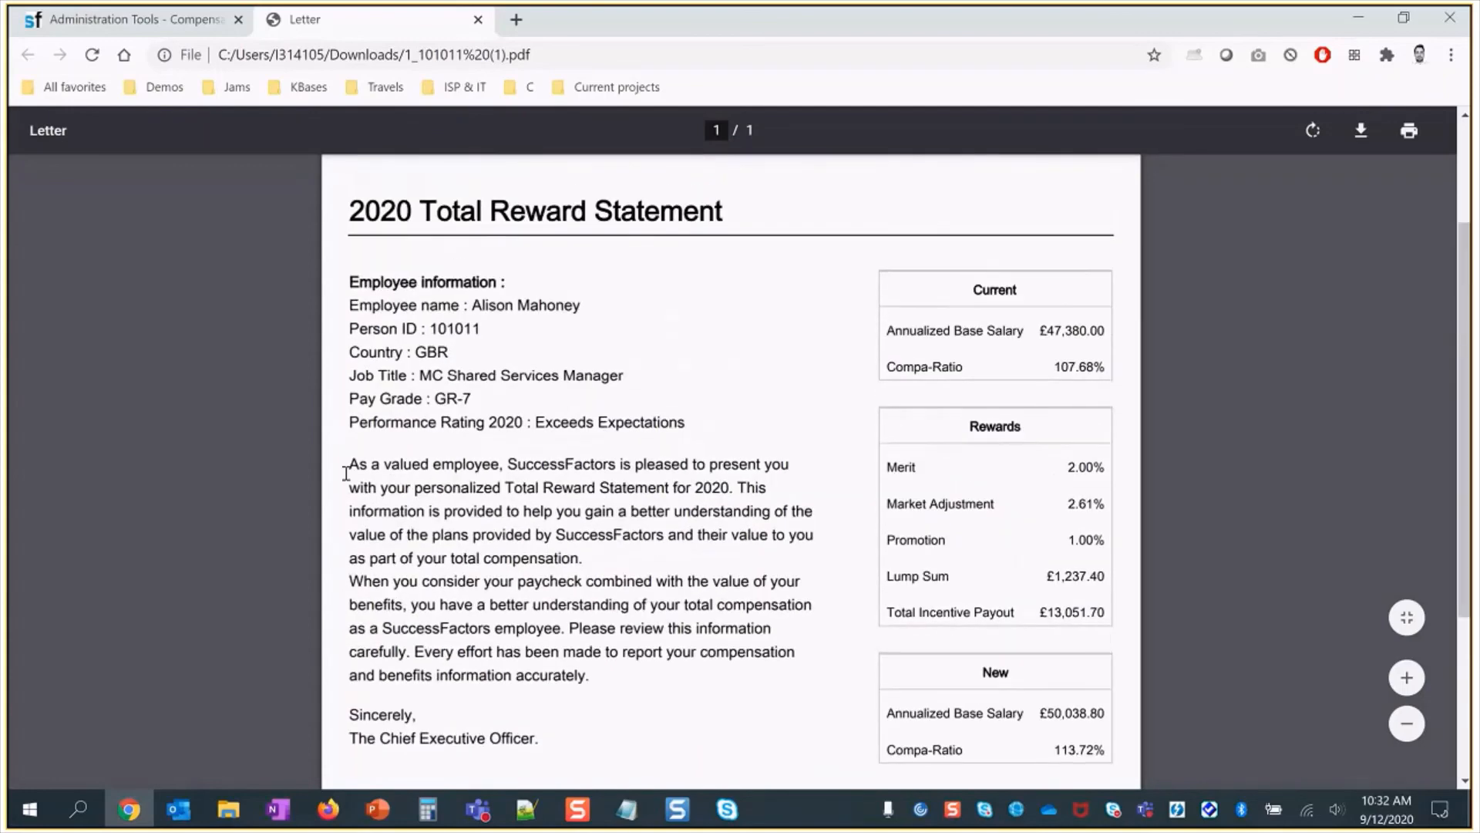
pyautogui.moveTo(345, 472); pyautogui.dragTo(606, 654)
pyautogui.click(628, 684)
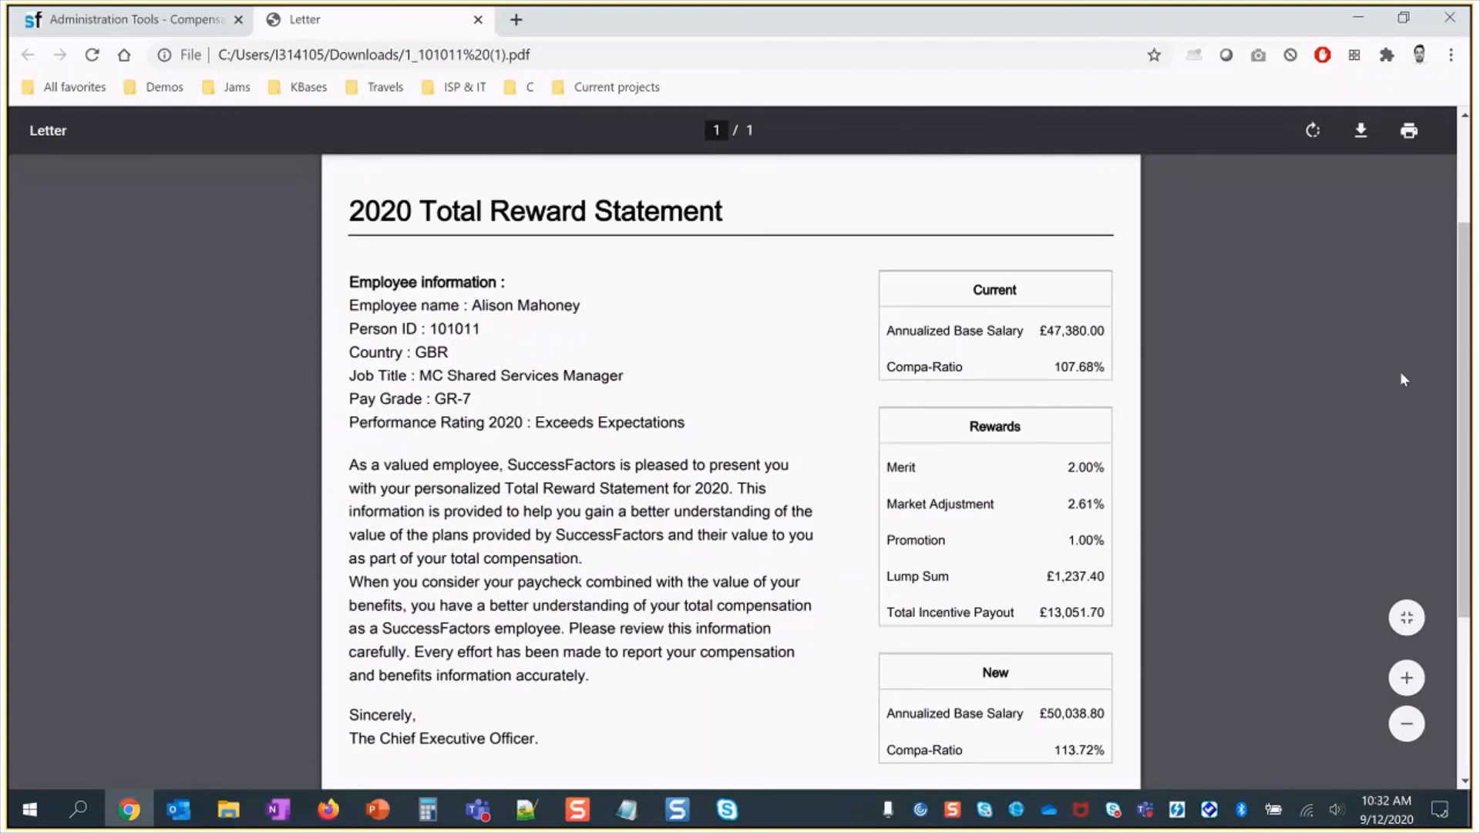
pyautogui.scroll(-3, 1461, 372)
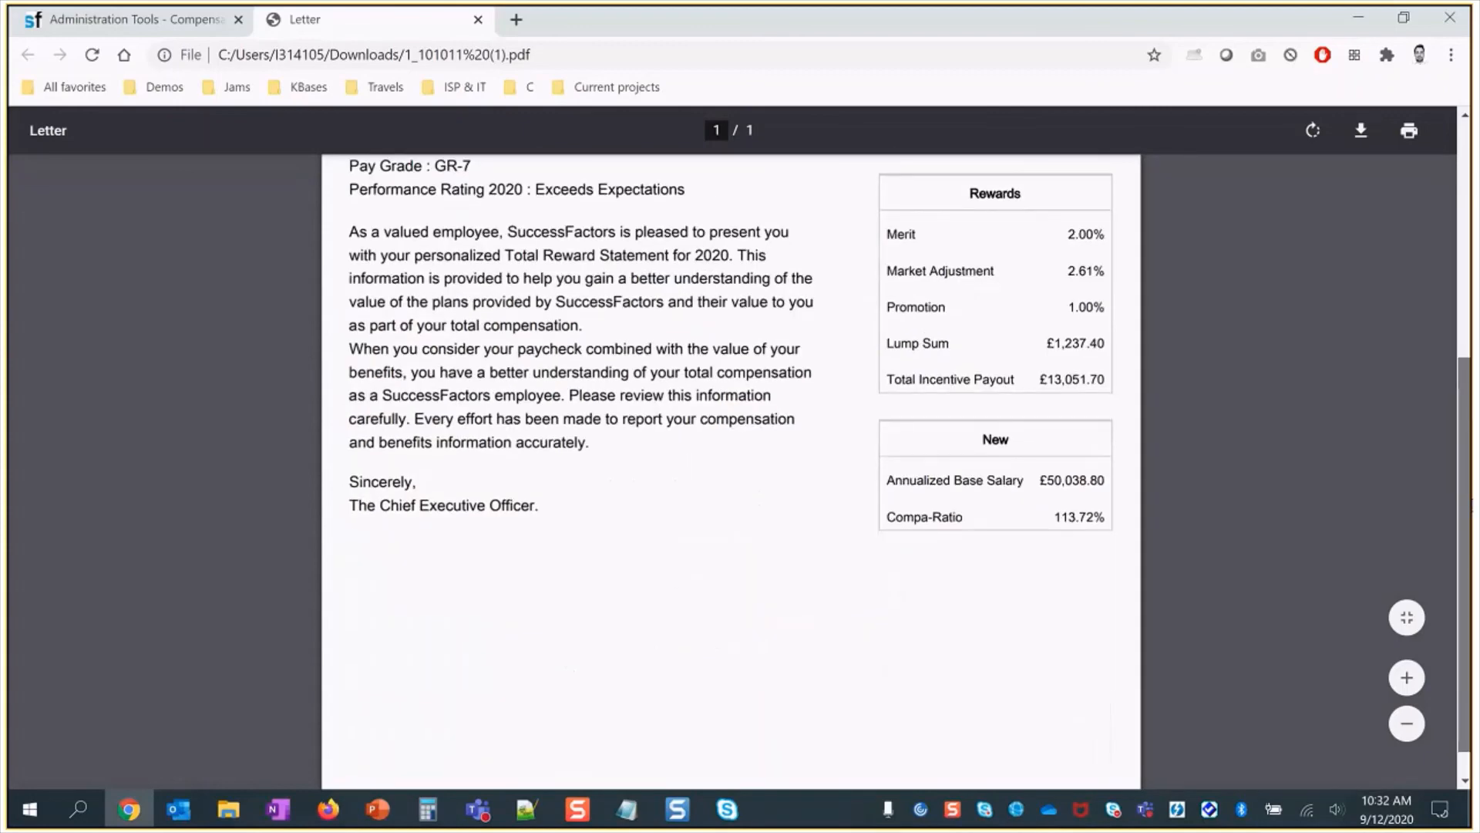
pyautogui.scroll(2, 1465, 435)
pyautogui.scroll(-2, 1470, 435)
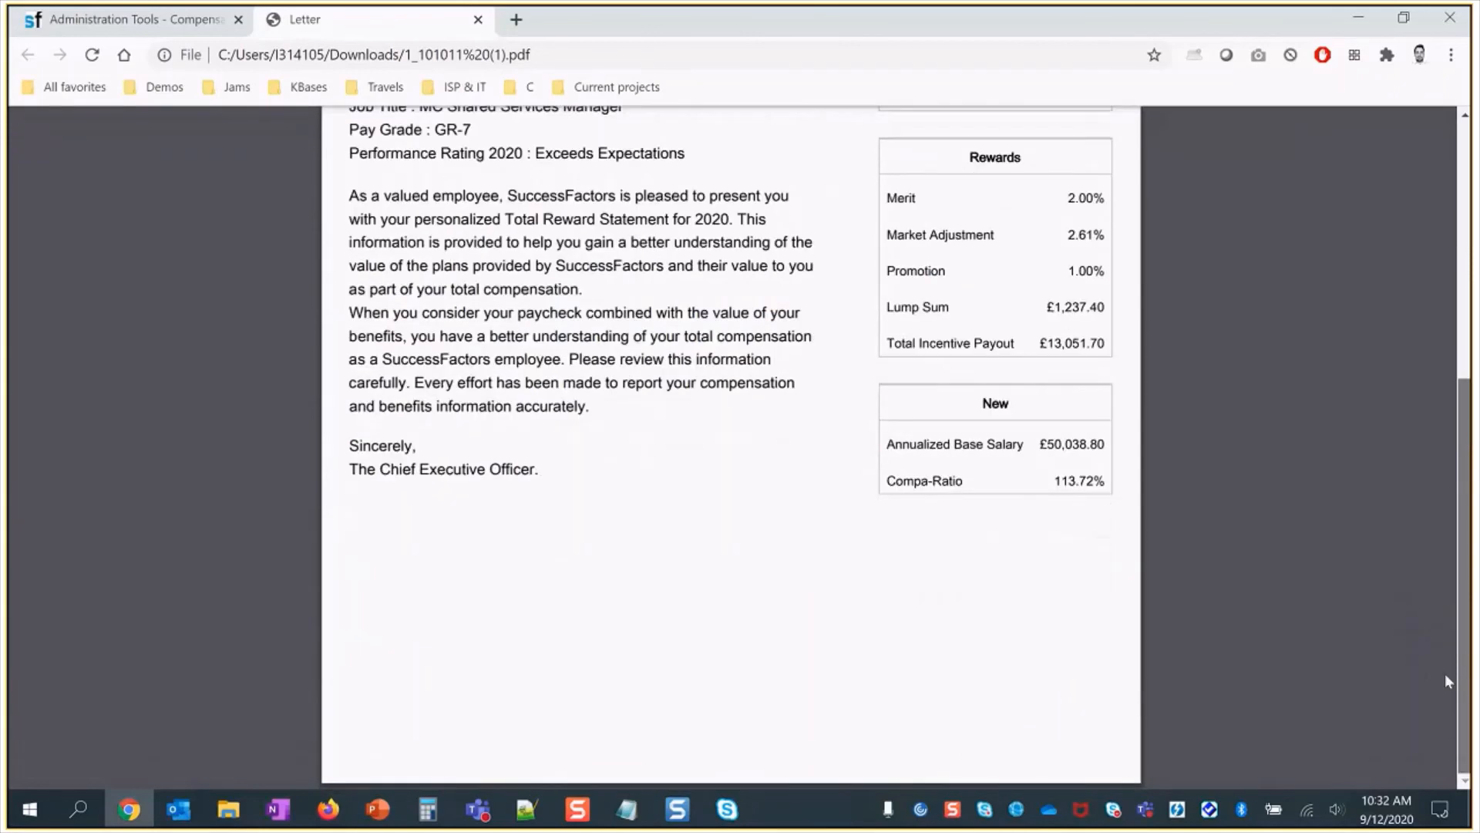
pyautogui.scroll(6, 1469, 436)
pyautogui.scroll(-3, 1469, 417)
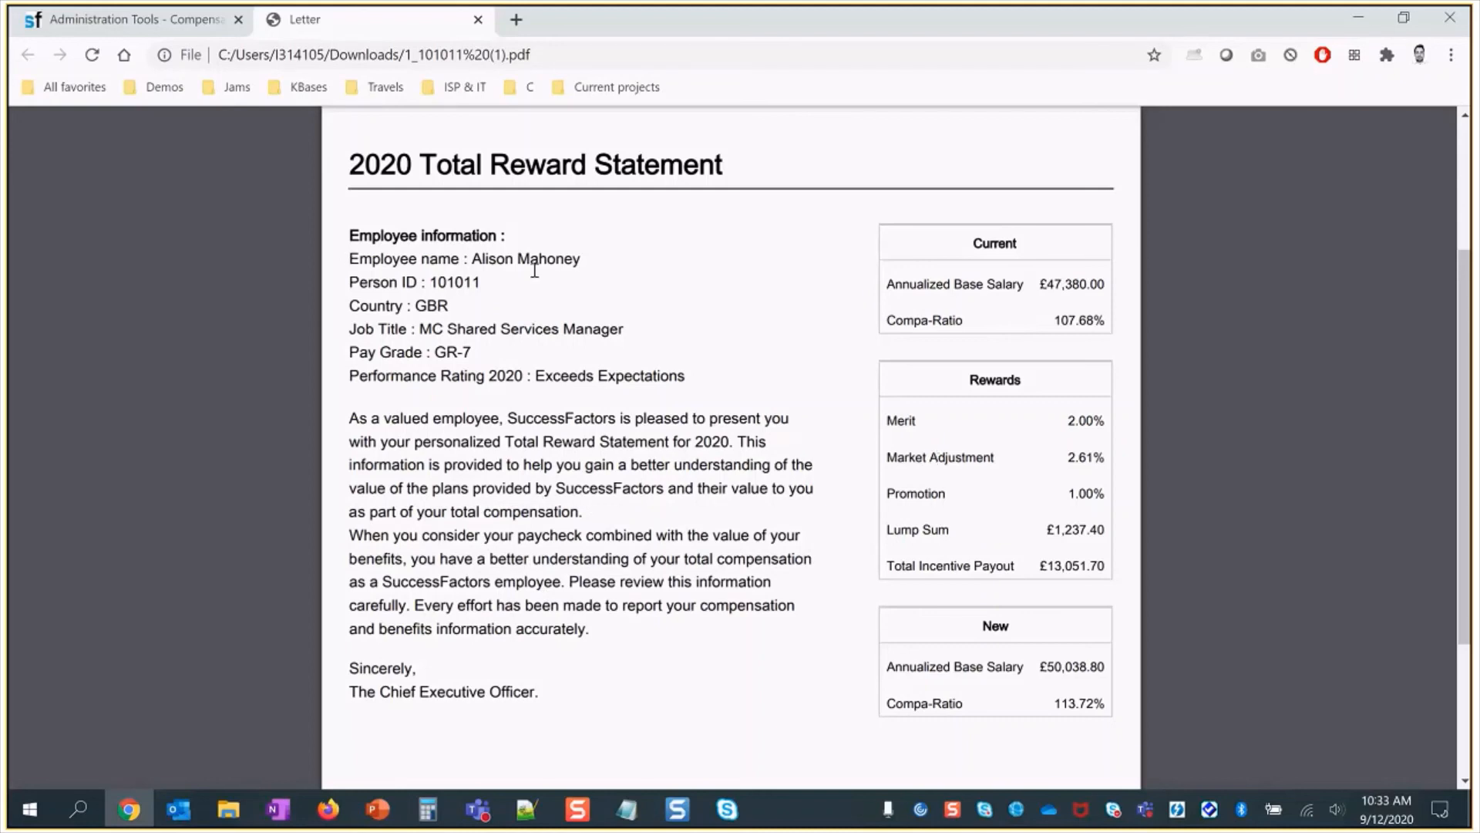
pyautogui.scroll(-3, 611, 546)
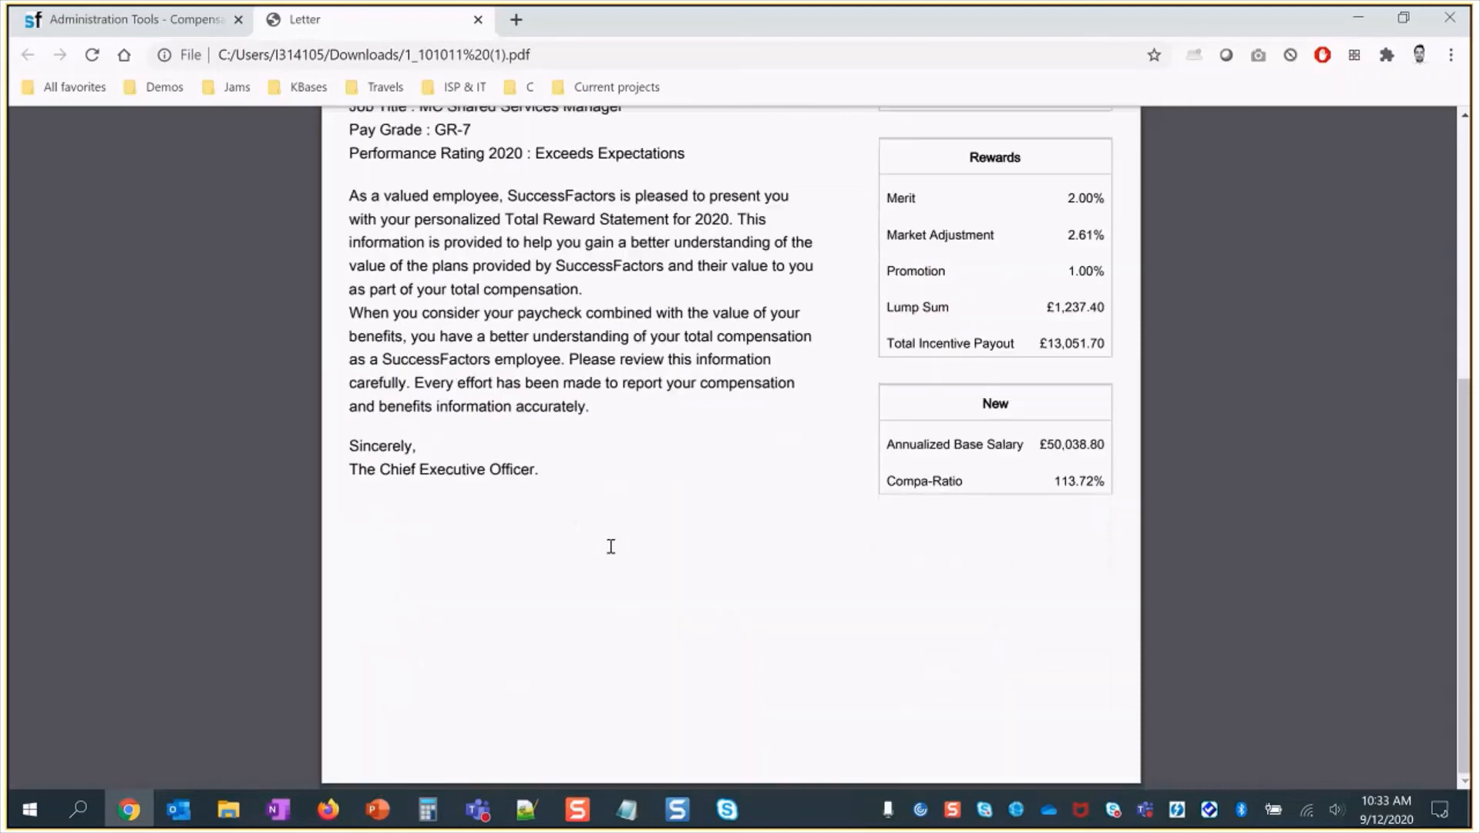
pyautogui.scroll(1, 611, 546)
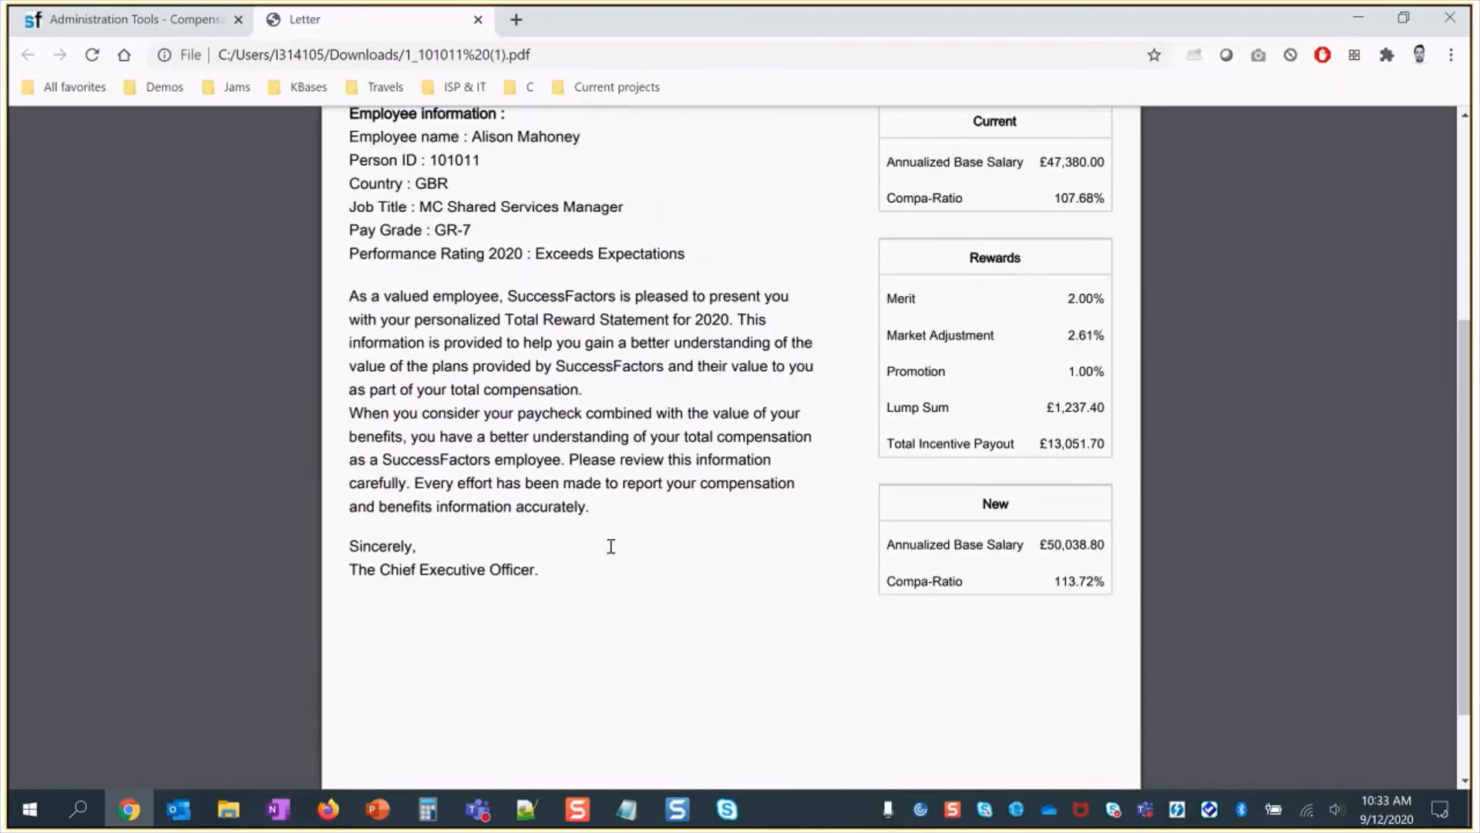
pyautogui.scroll(1, 611, 546)
pyautogui.scroll(3, 610, 546)
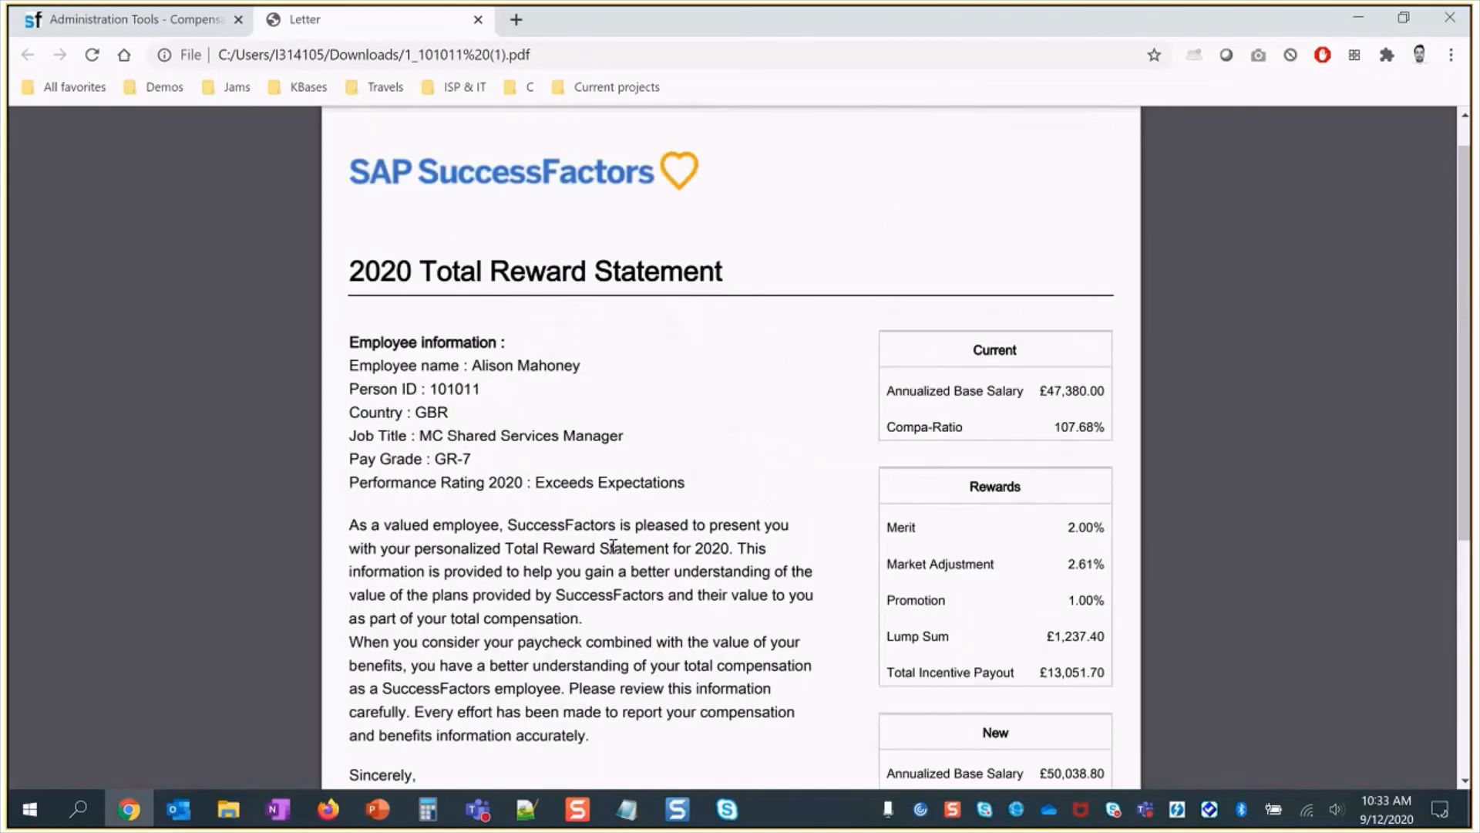
pyautogui.scroll(-5, 745, 536)
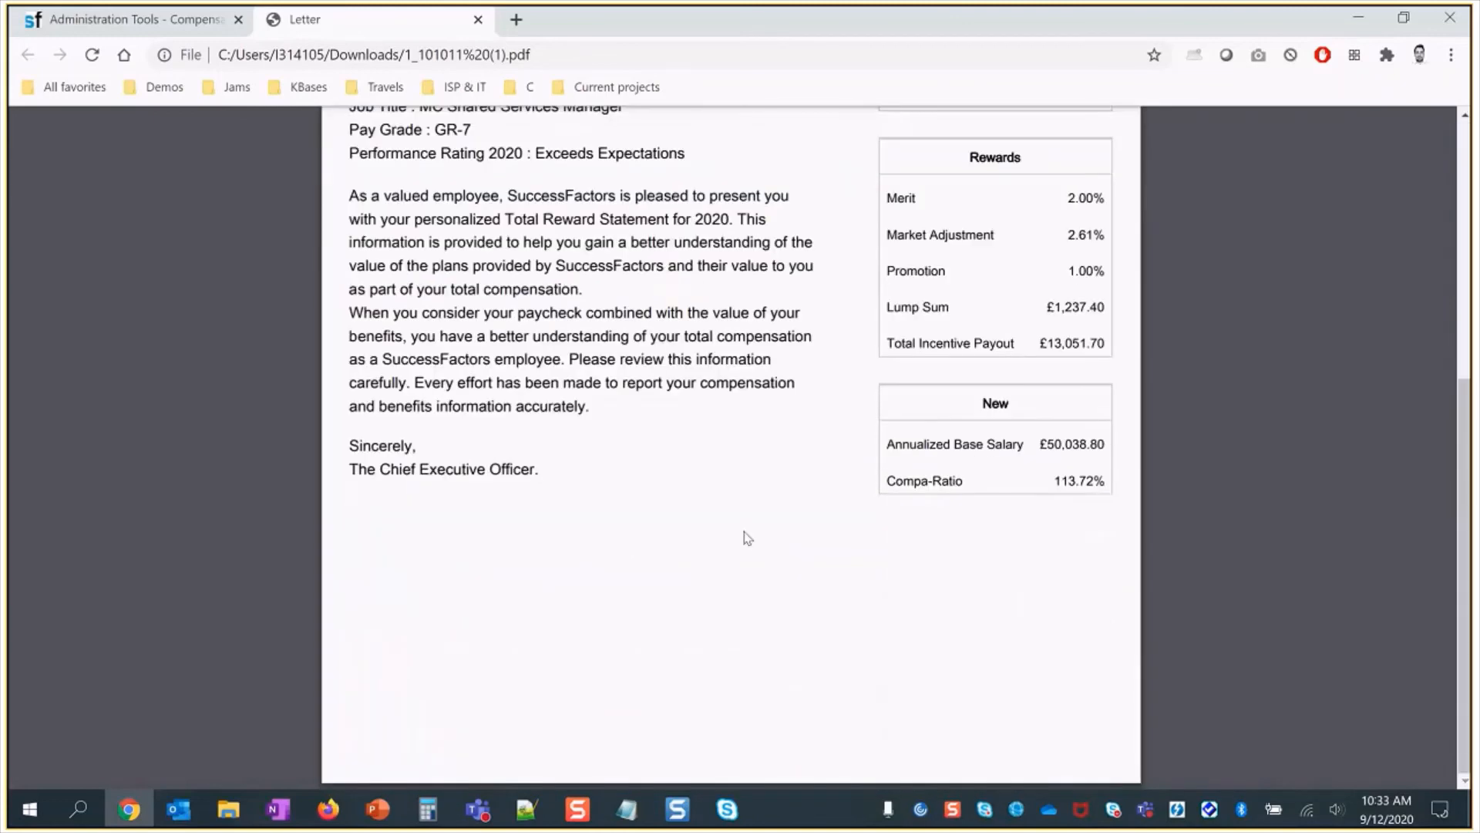